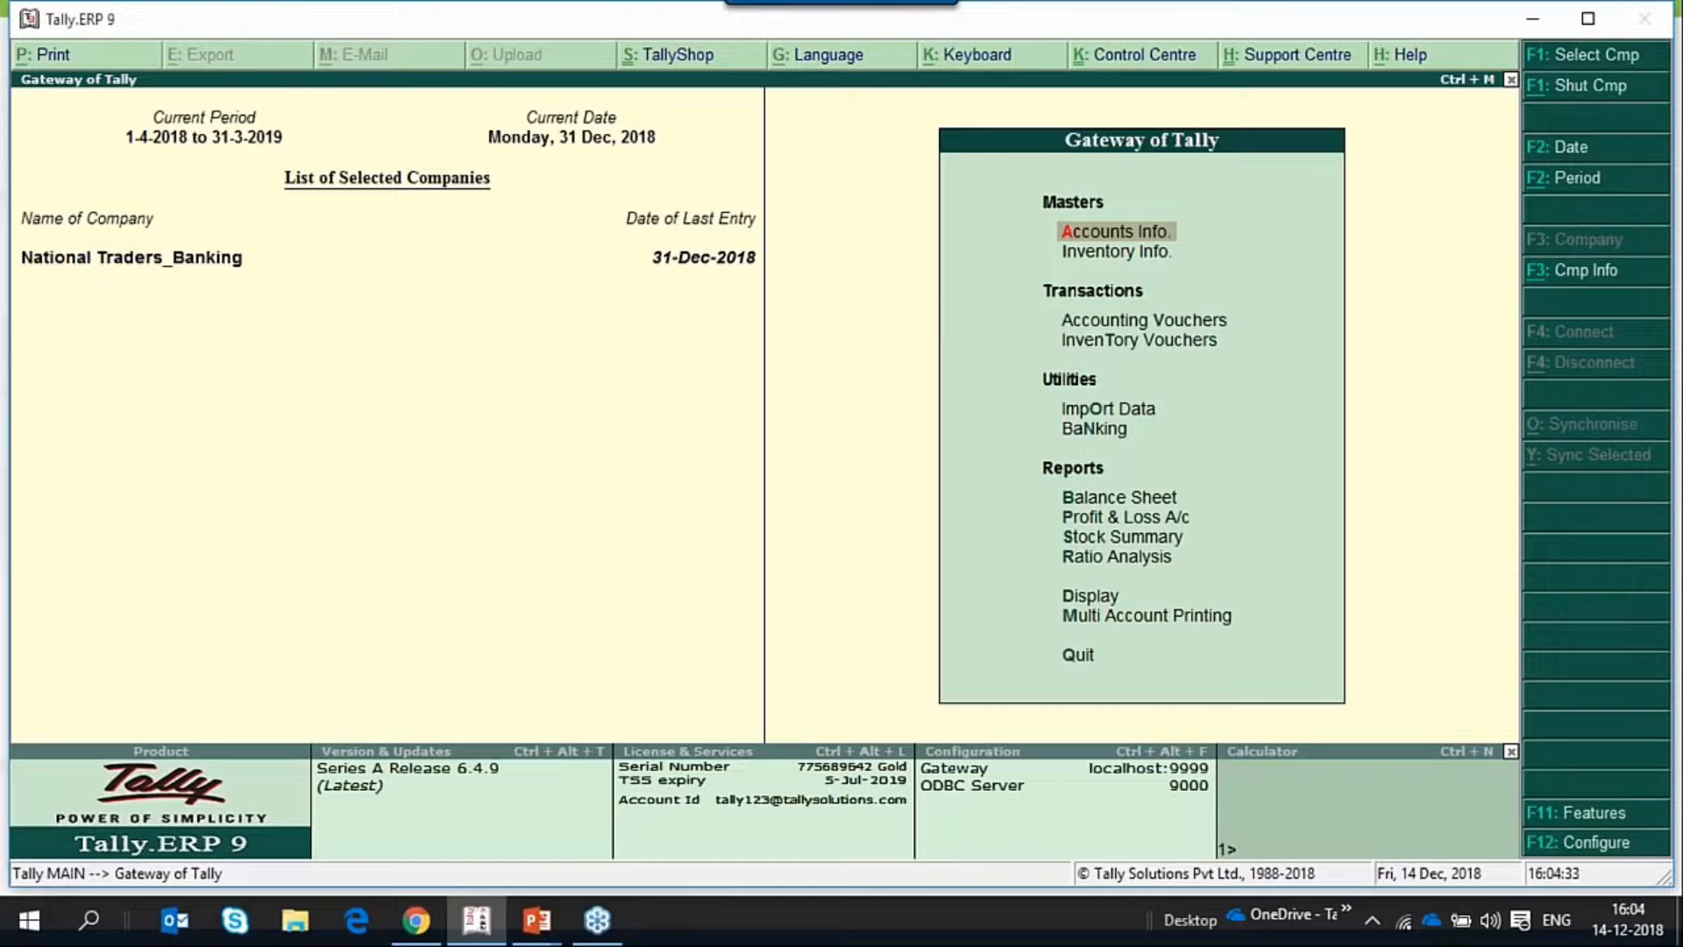
# Open the YesBank ledger for alteration from the single ledger options in Accounts Info.
pyautogui.press('Return')
pyautogui.press('Down')
pyautogui.press('Return')
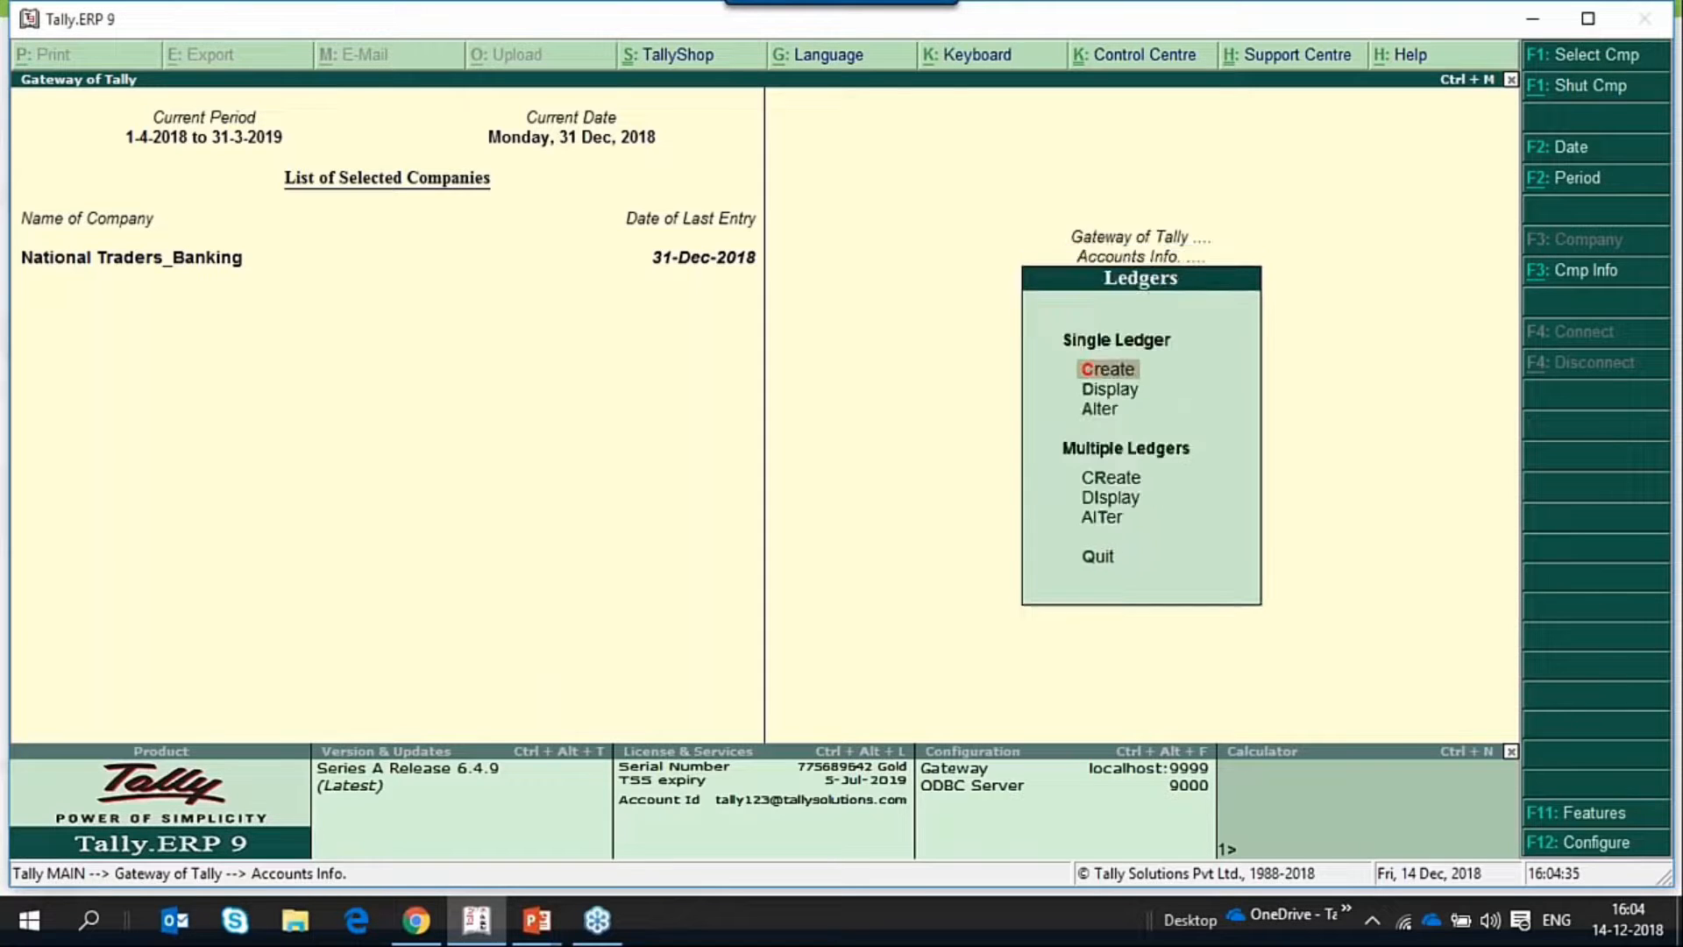
pyautogui.press('Down')
pyautogui.press('Down')
pyautogui.press('Return')
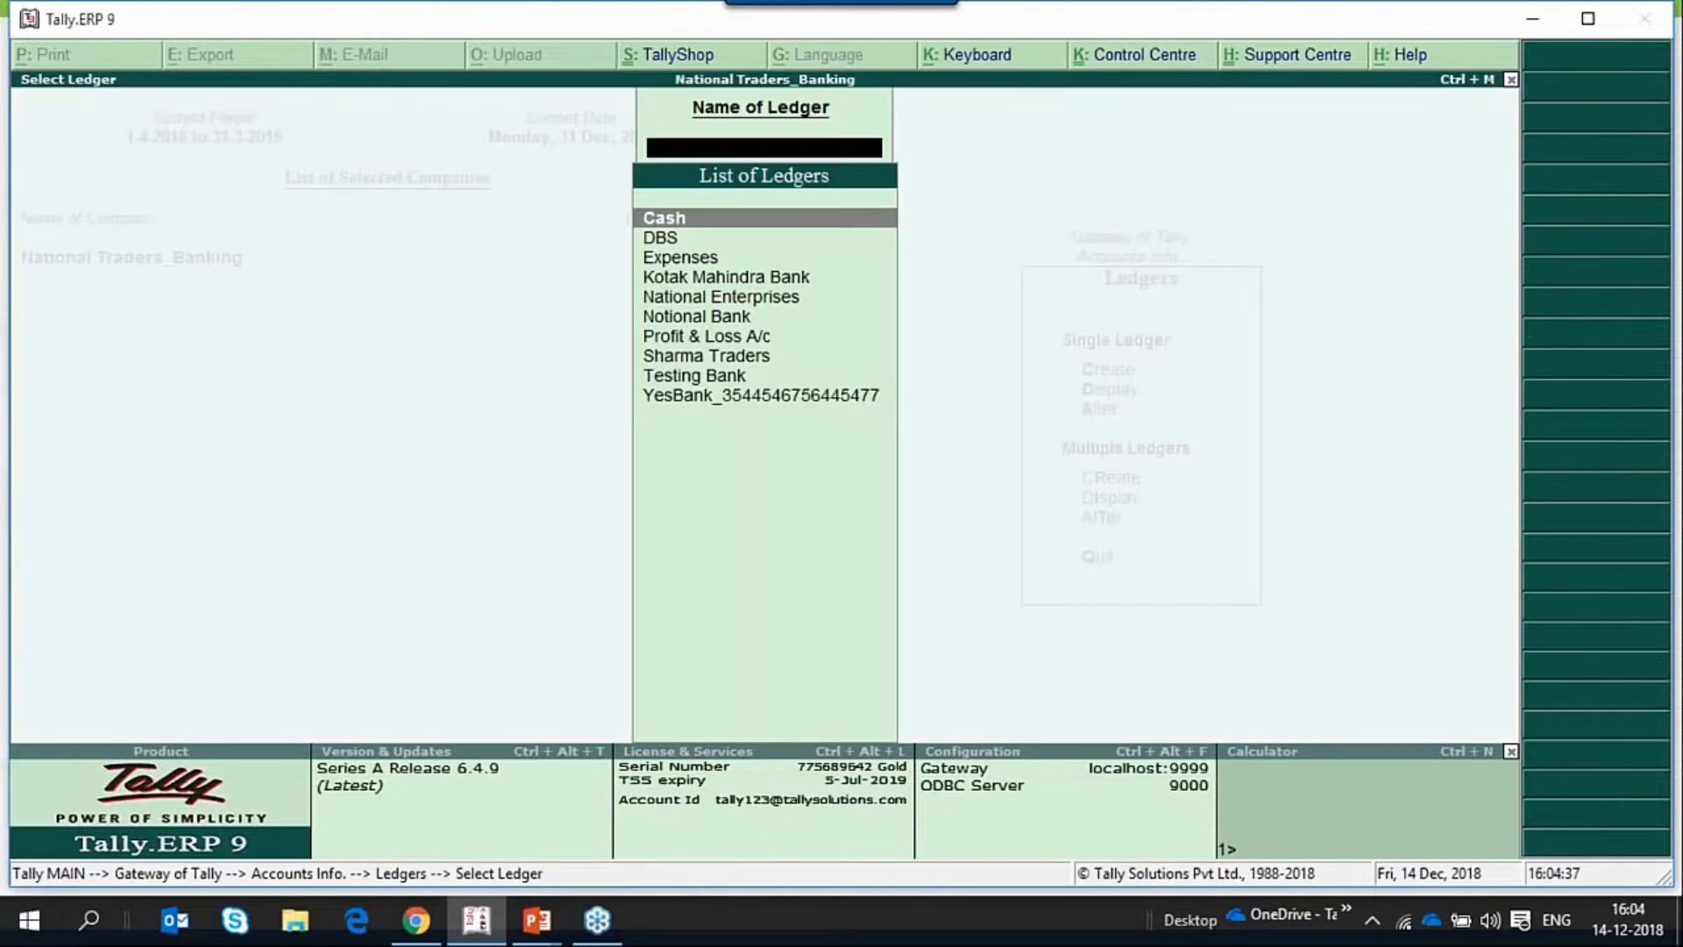
pyautogui.press('Down')
pyautogui.press('Down')
pyautogui.press('Down')
pyautogui.press('Down')
pyautogui.press('Down')
pyautogui.press('Down')
pyautogui.press('Down')
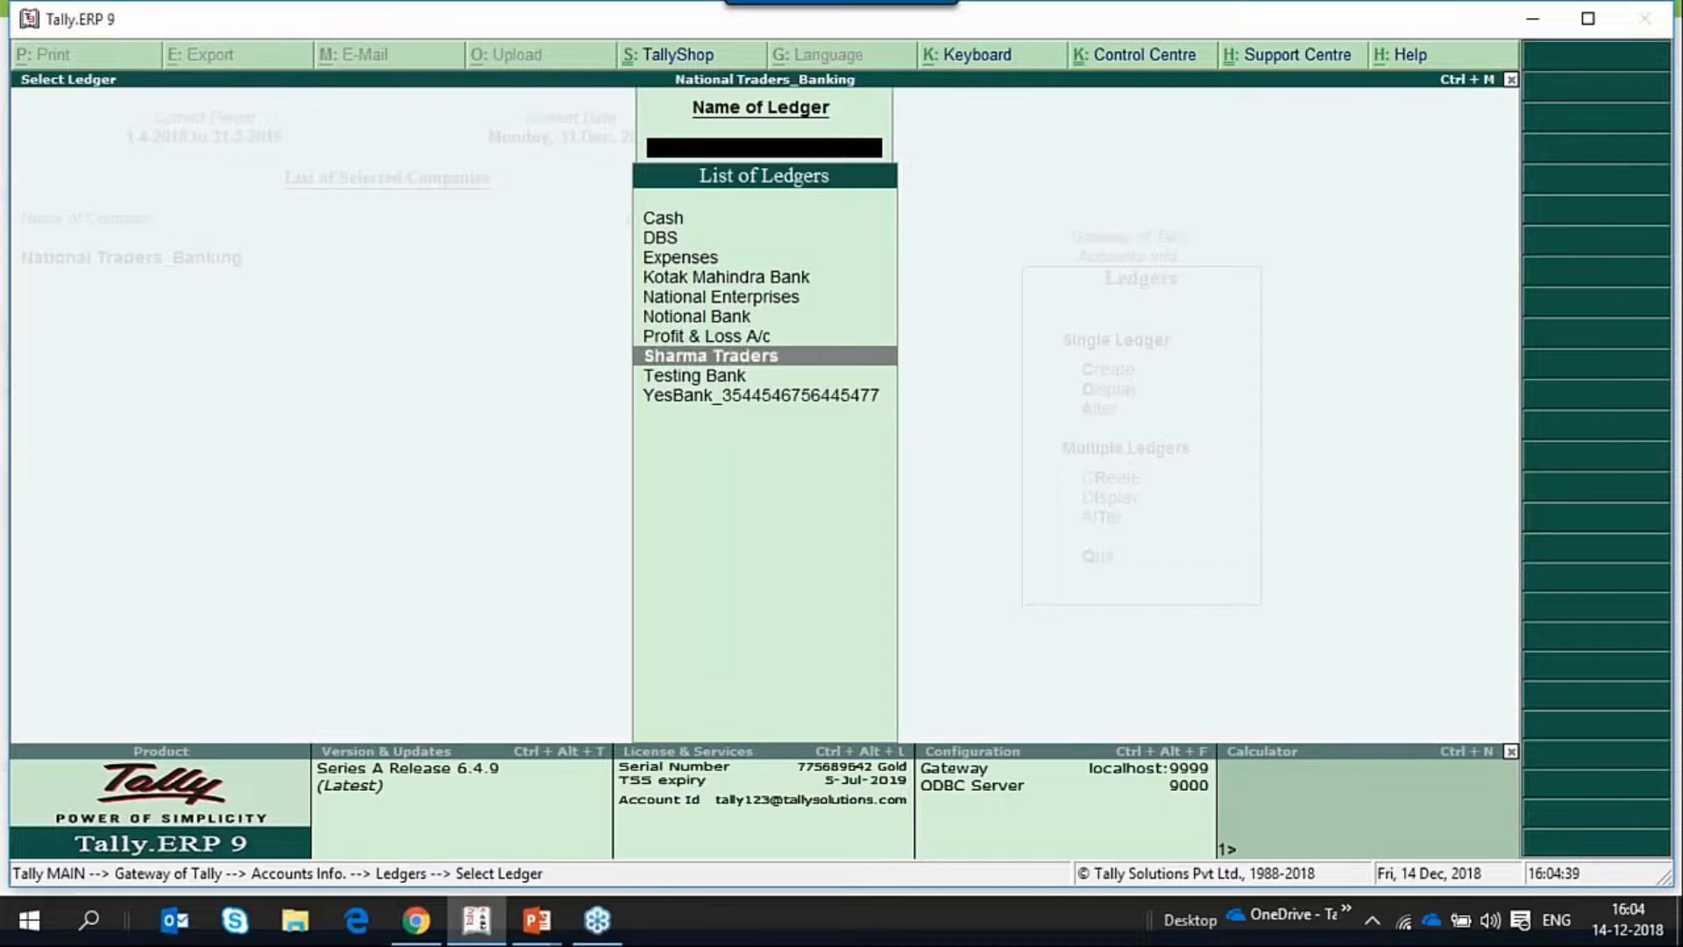
pyautogui.press('Down')
pyautogui.press('Down')
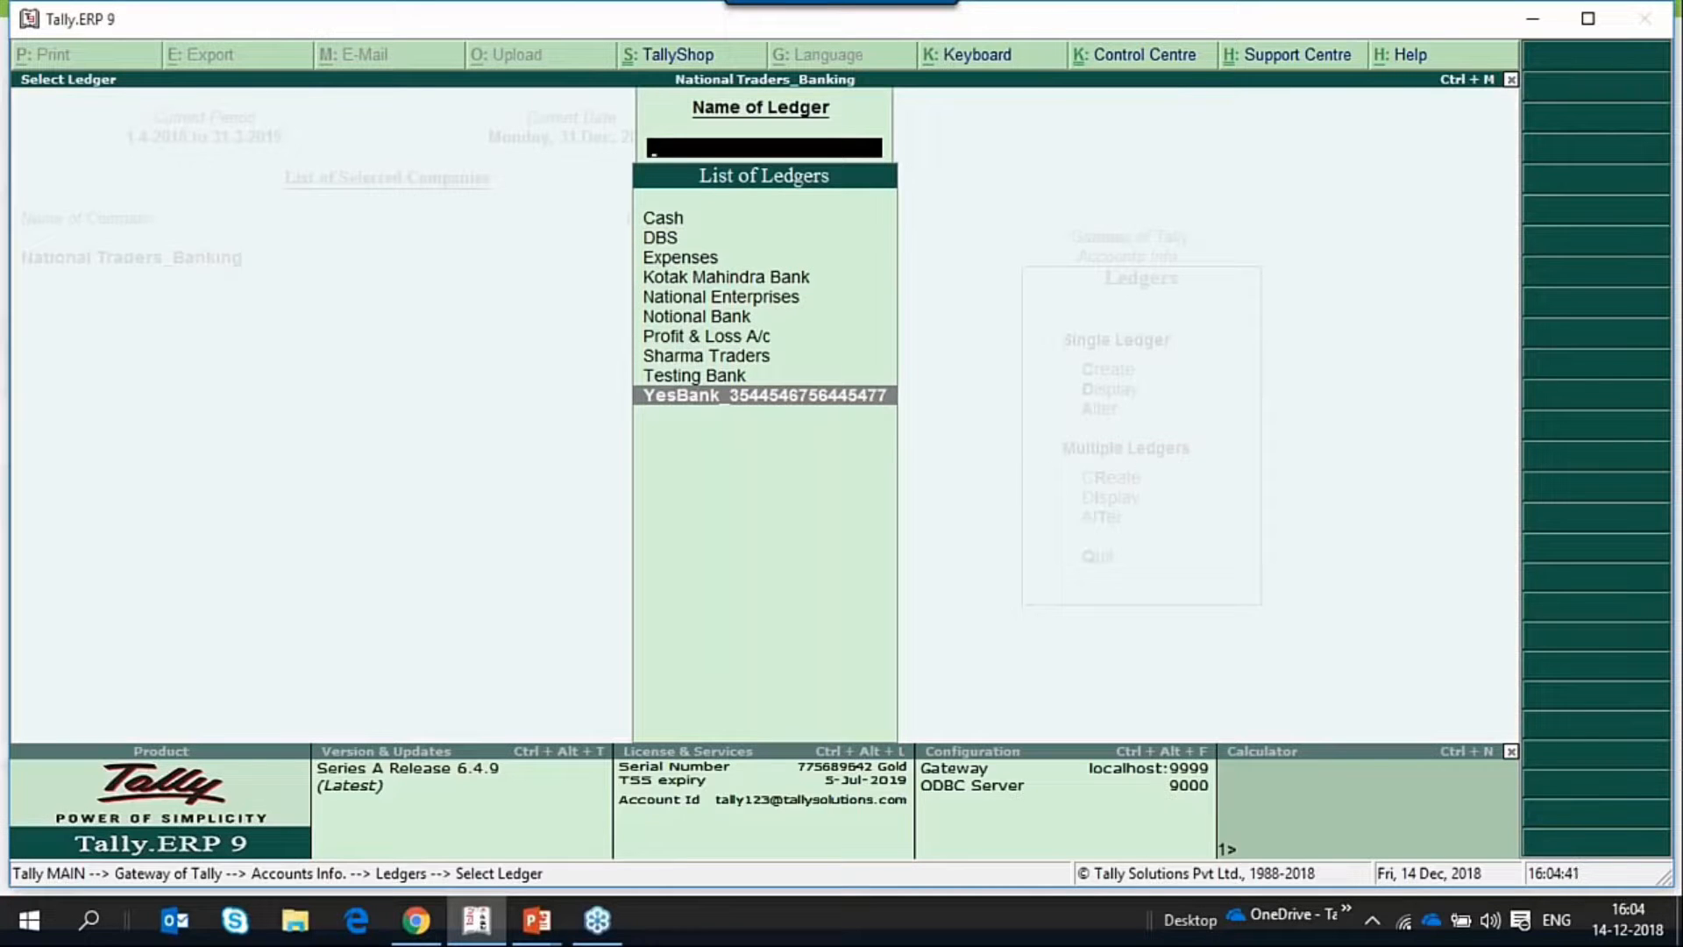
pyautogui.press('Return')
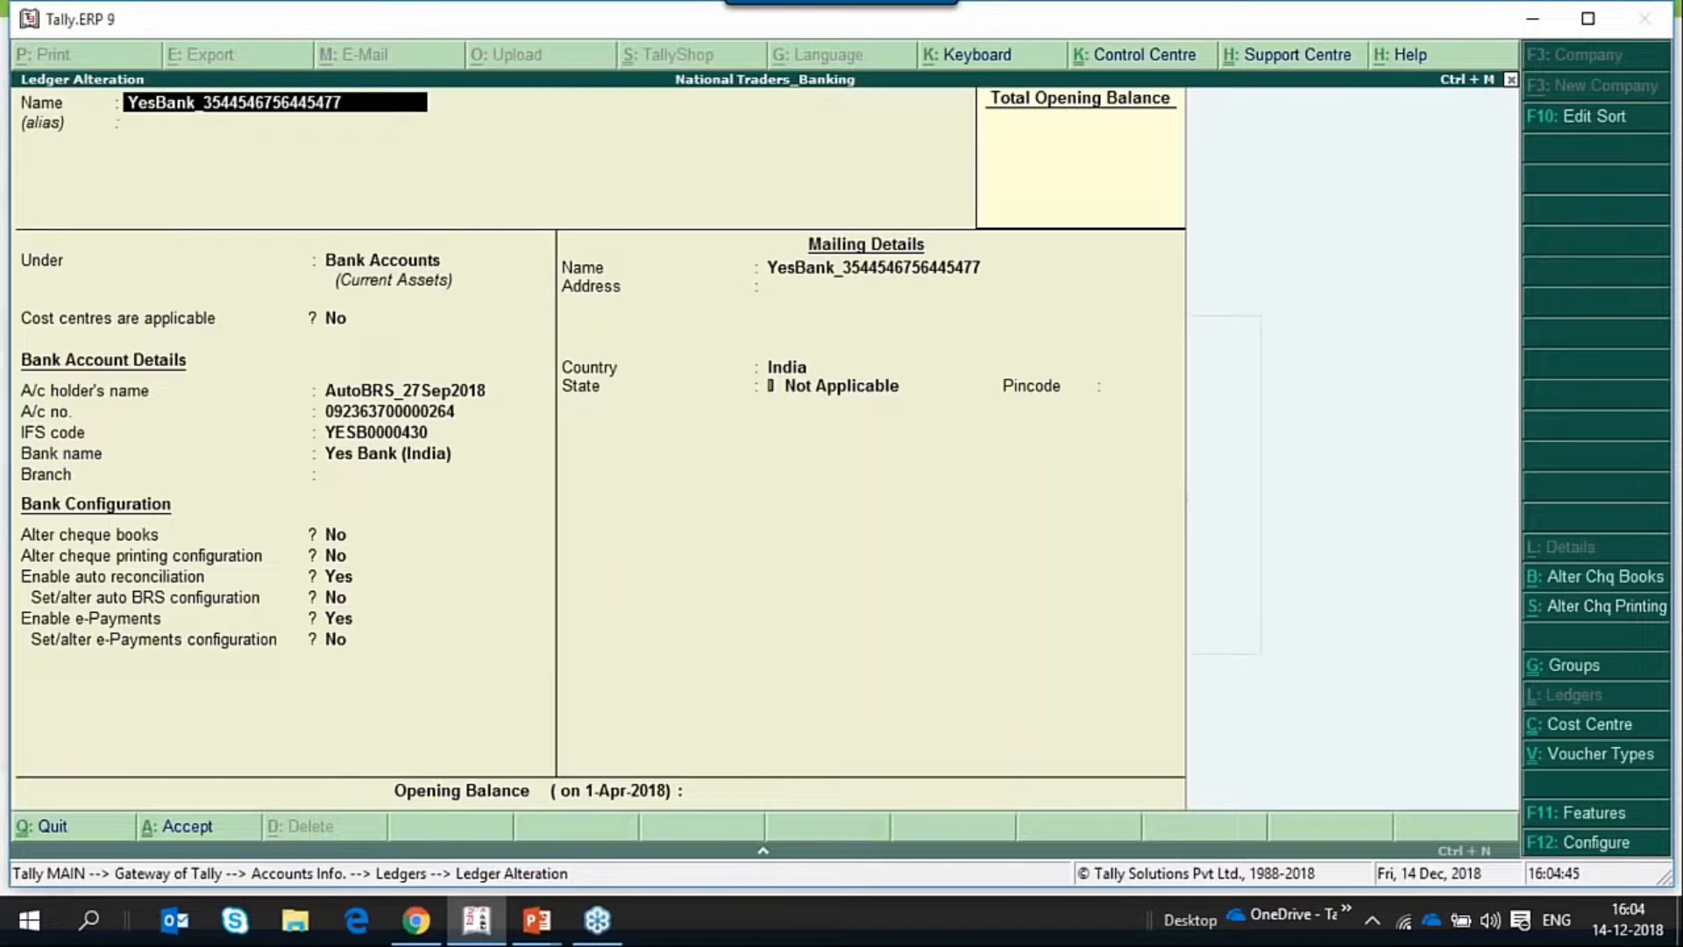
# Review the YesBank ledger's group, cost centre setting and bank account details, including IFS code, bank name and branch.
pyautogui.press('Return')
pyautogui.press('Return')
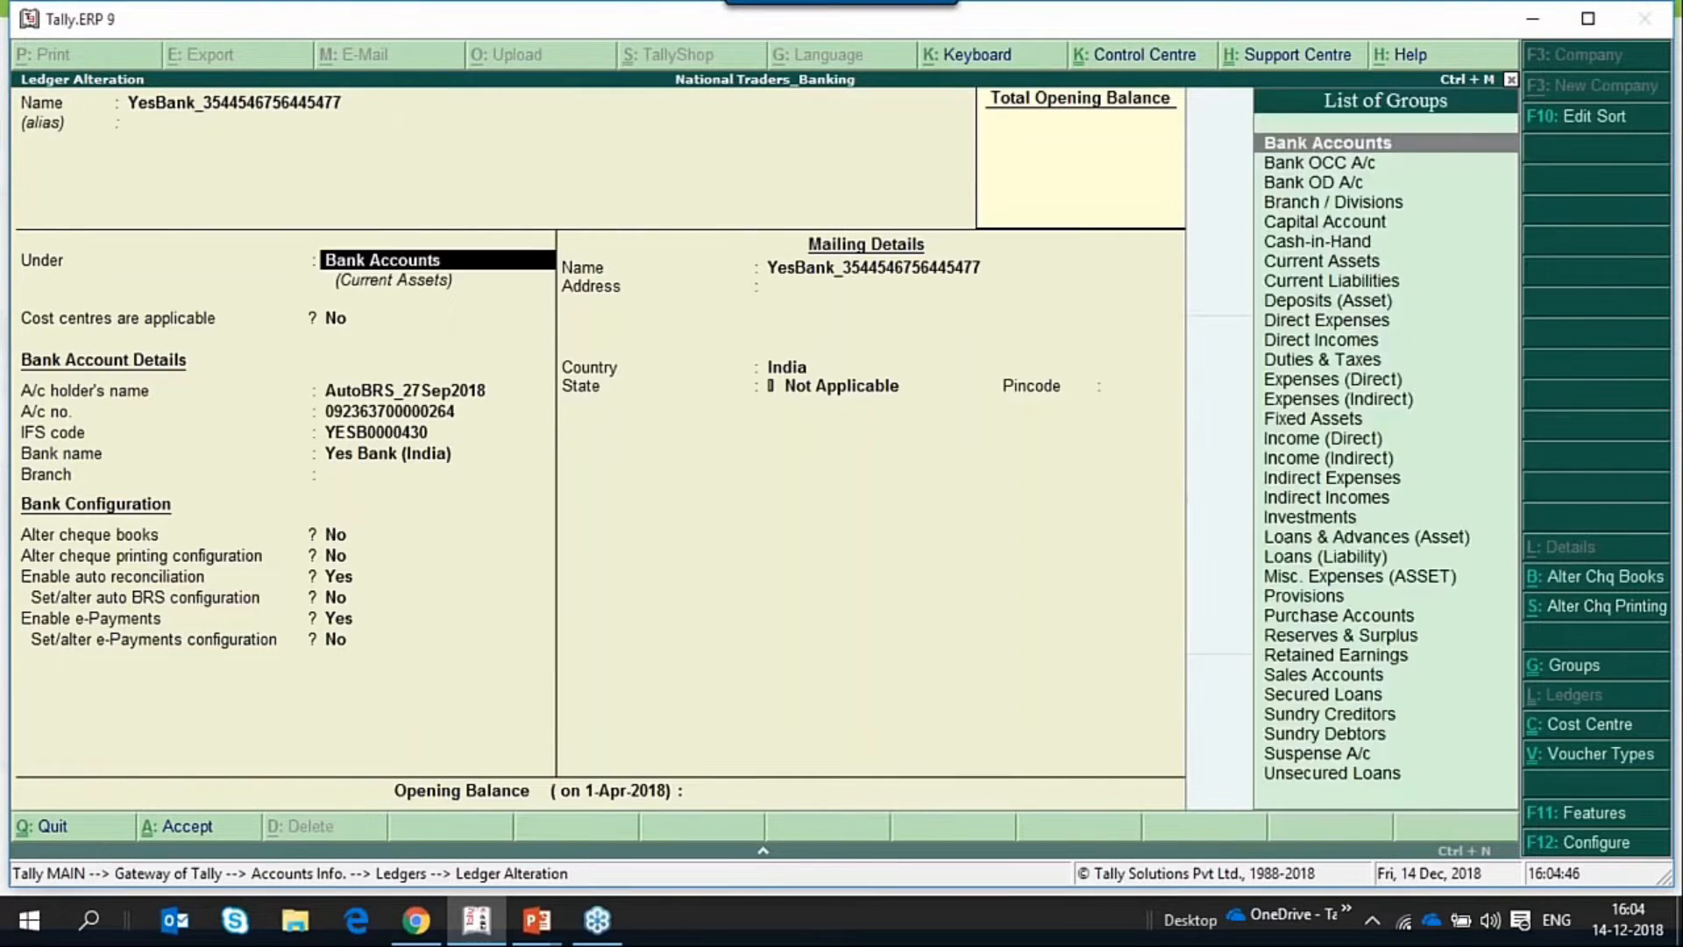
pyautogui.press('Return')
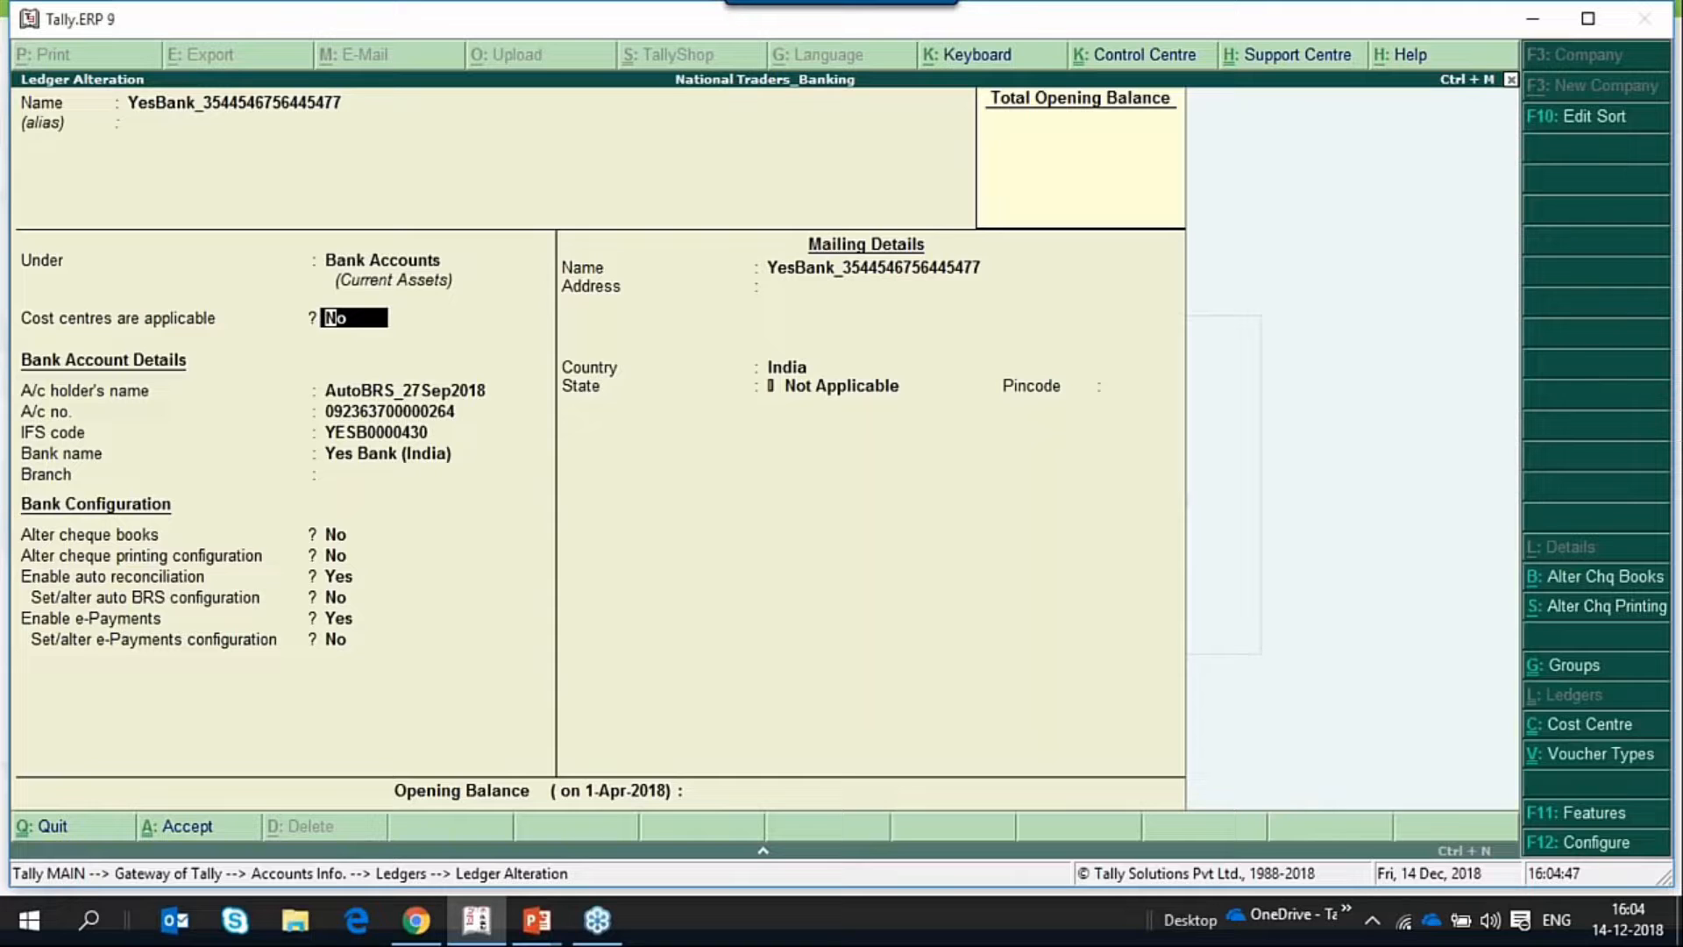
pyautogui.press('BackSpace')
pyautogui.press('Return')
pyautogui.press('Return')
pyautogui.press('Return')
pyautogui.press('Return')
pyautogui.press('Return')
pyautogui.press('Return')
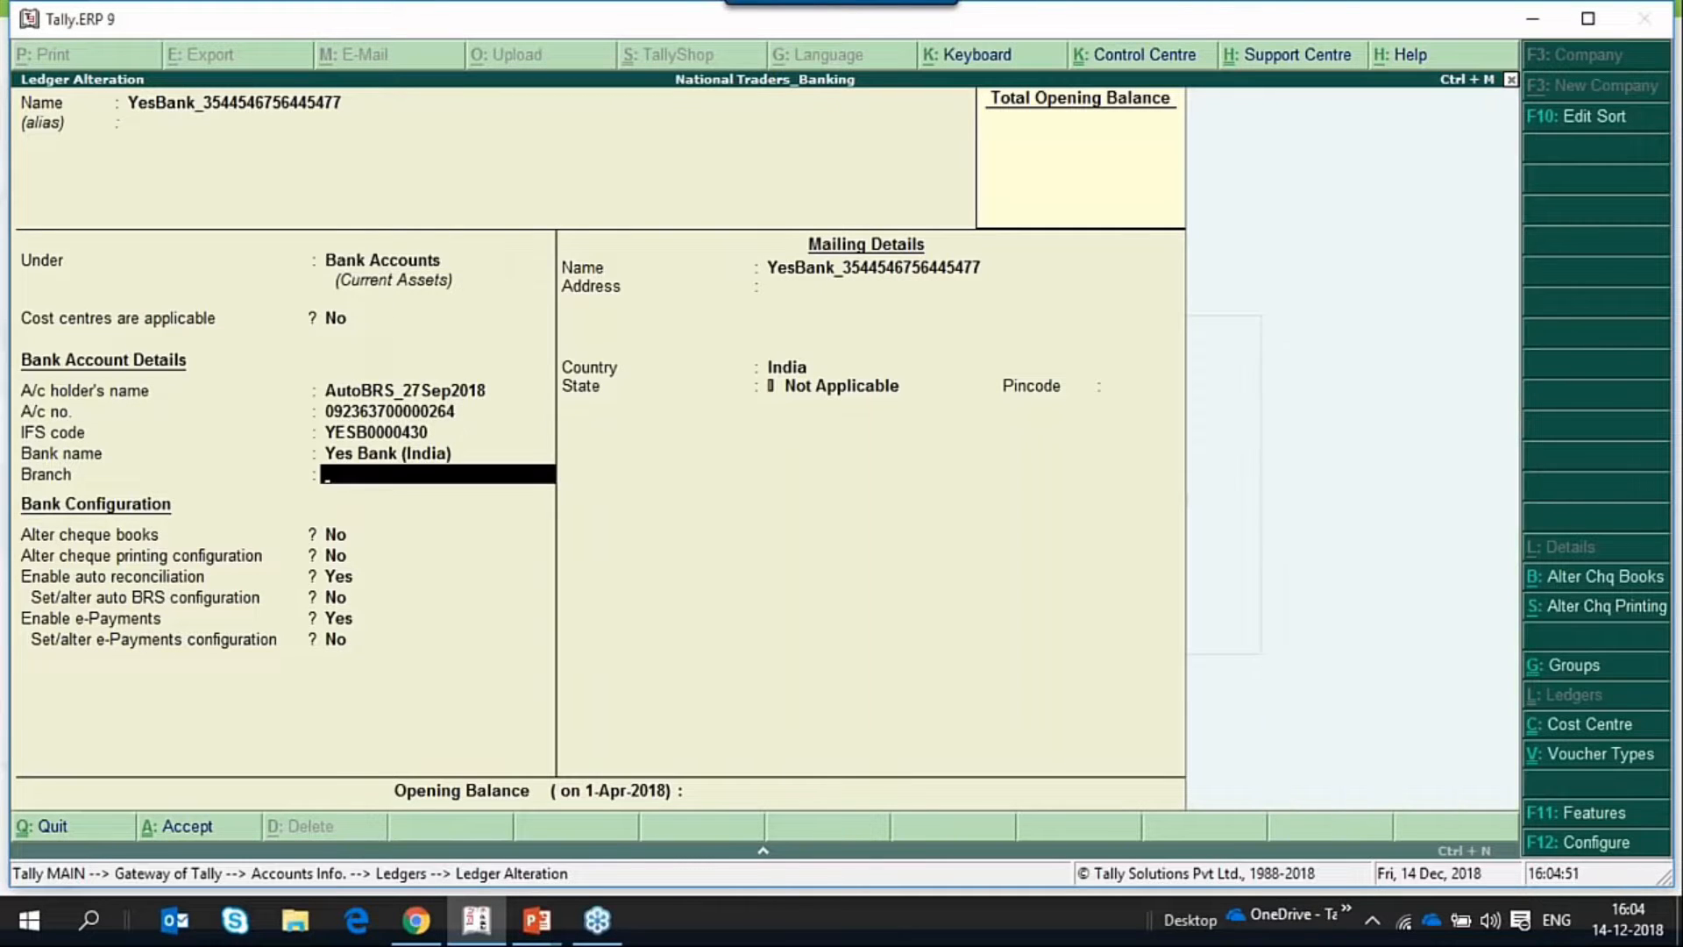
pyautogui.press('BackSpace')
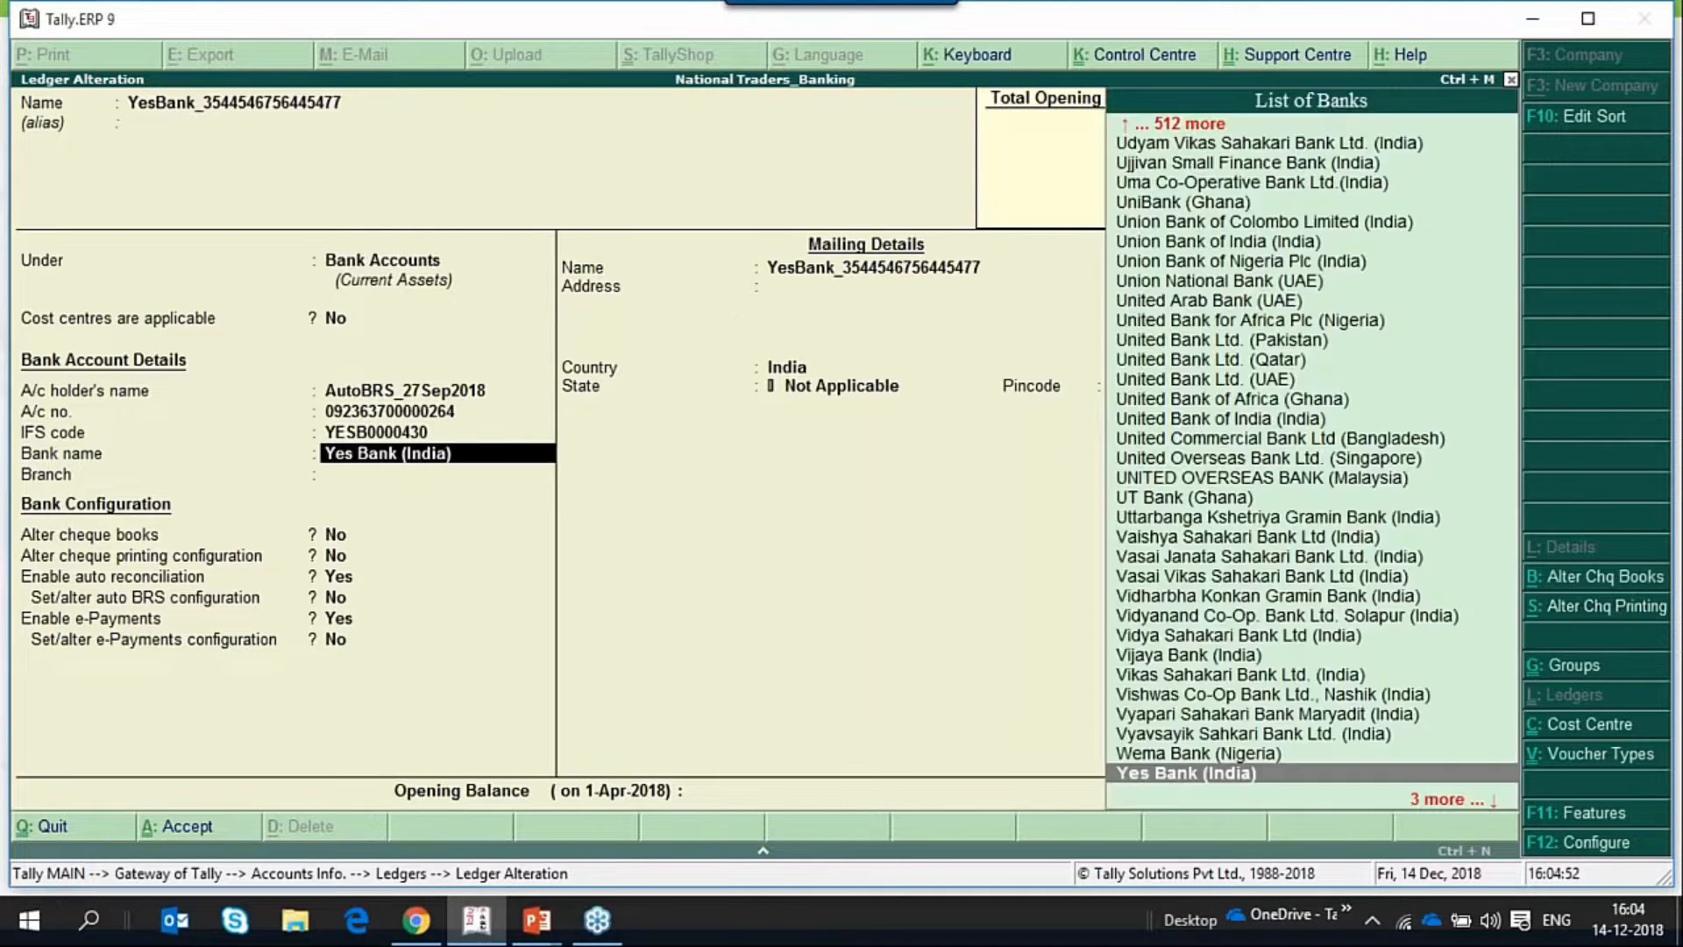
pyautogui.press('BackSpace')
pyautogui.press('BackSpace')
pyautogui.press('Return')
pyautogui.press('Return')
pyautogui.press('Return')
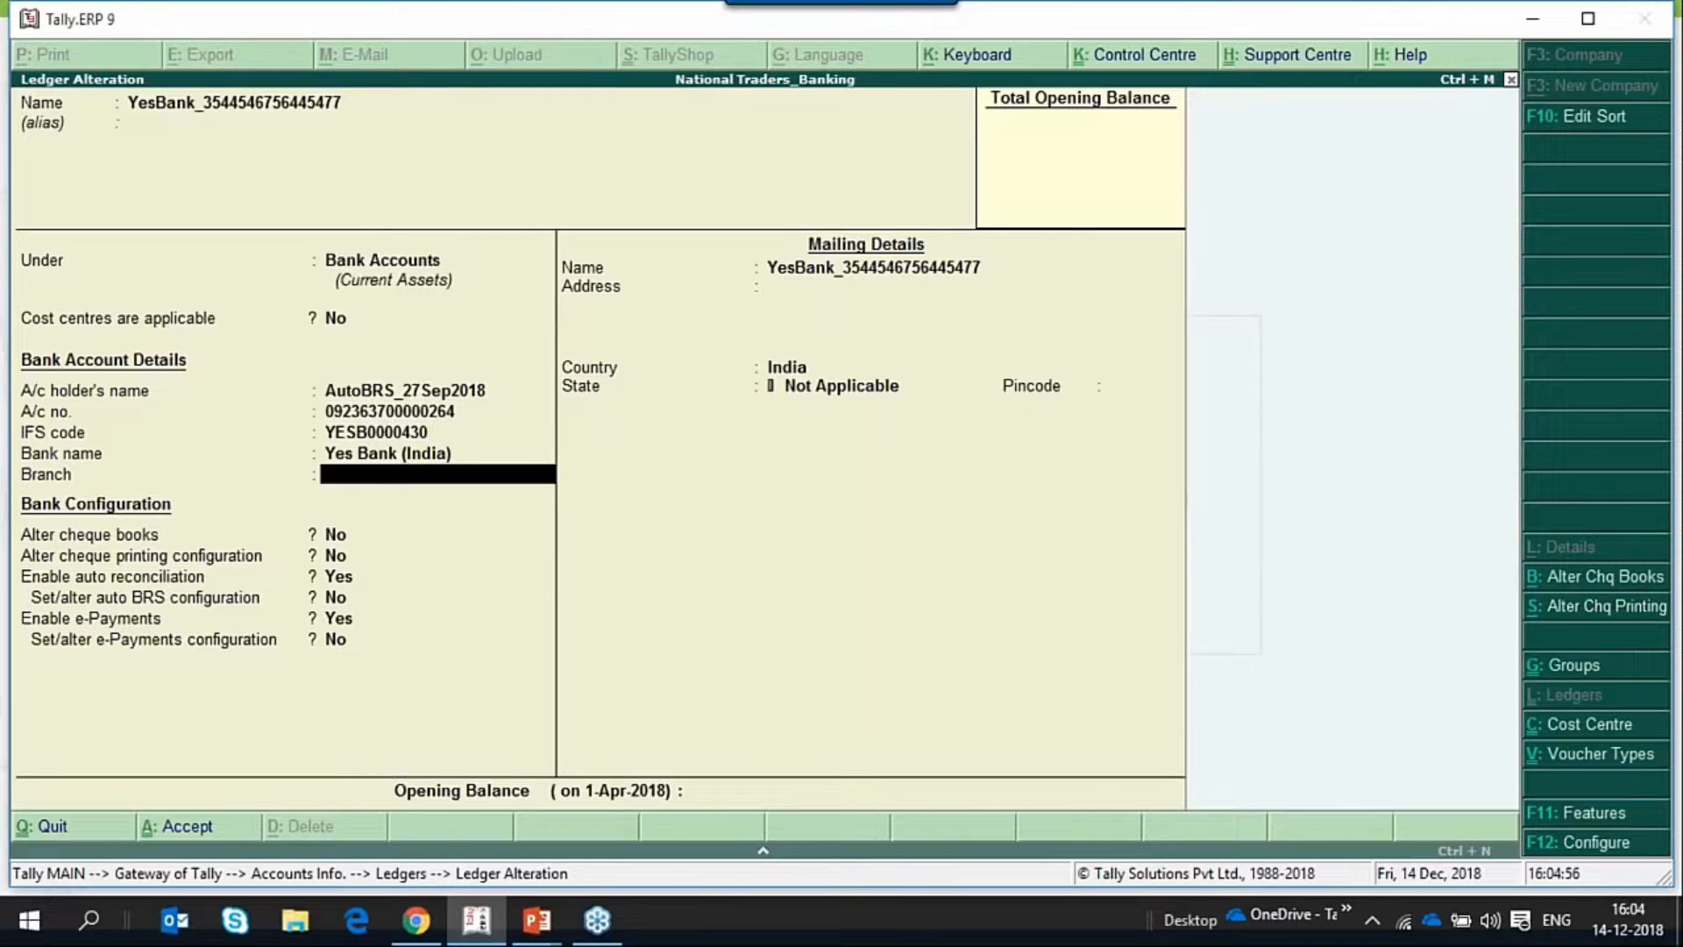
pyautogui.press('BackSpace')
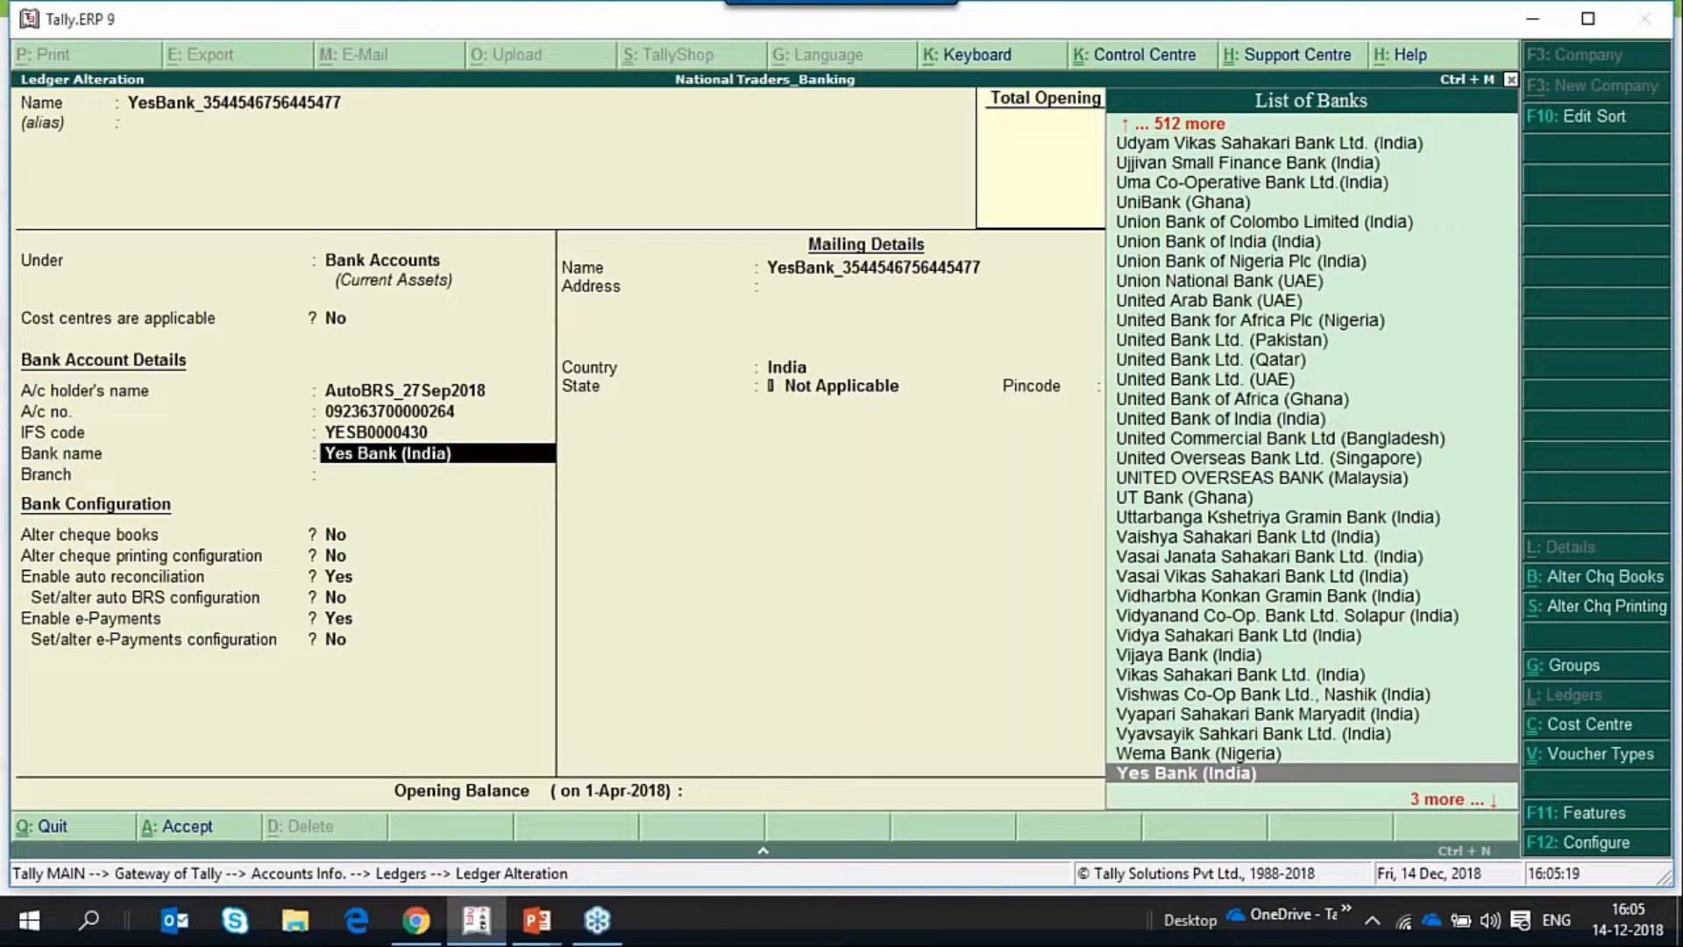
# Examine the ledger's bank configuration options for cheques, auto reconciliation and e-Payments, returning to the bank name.
pyautogui.press('Return')
pyautogui.press('Return')
pyautogui.press('Return')
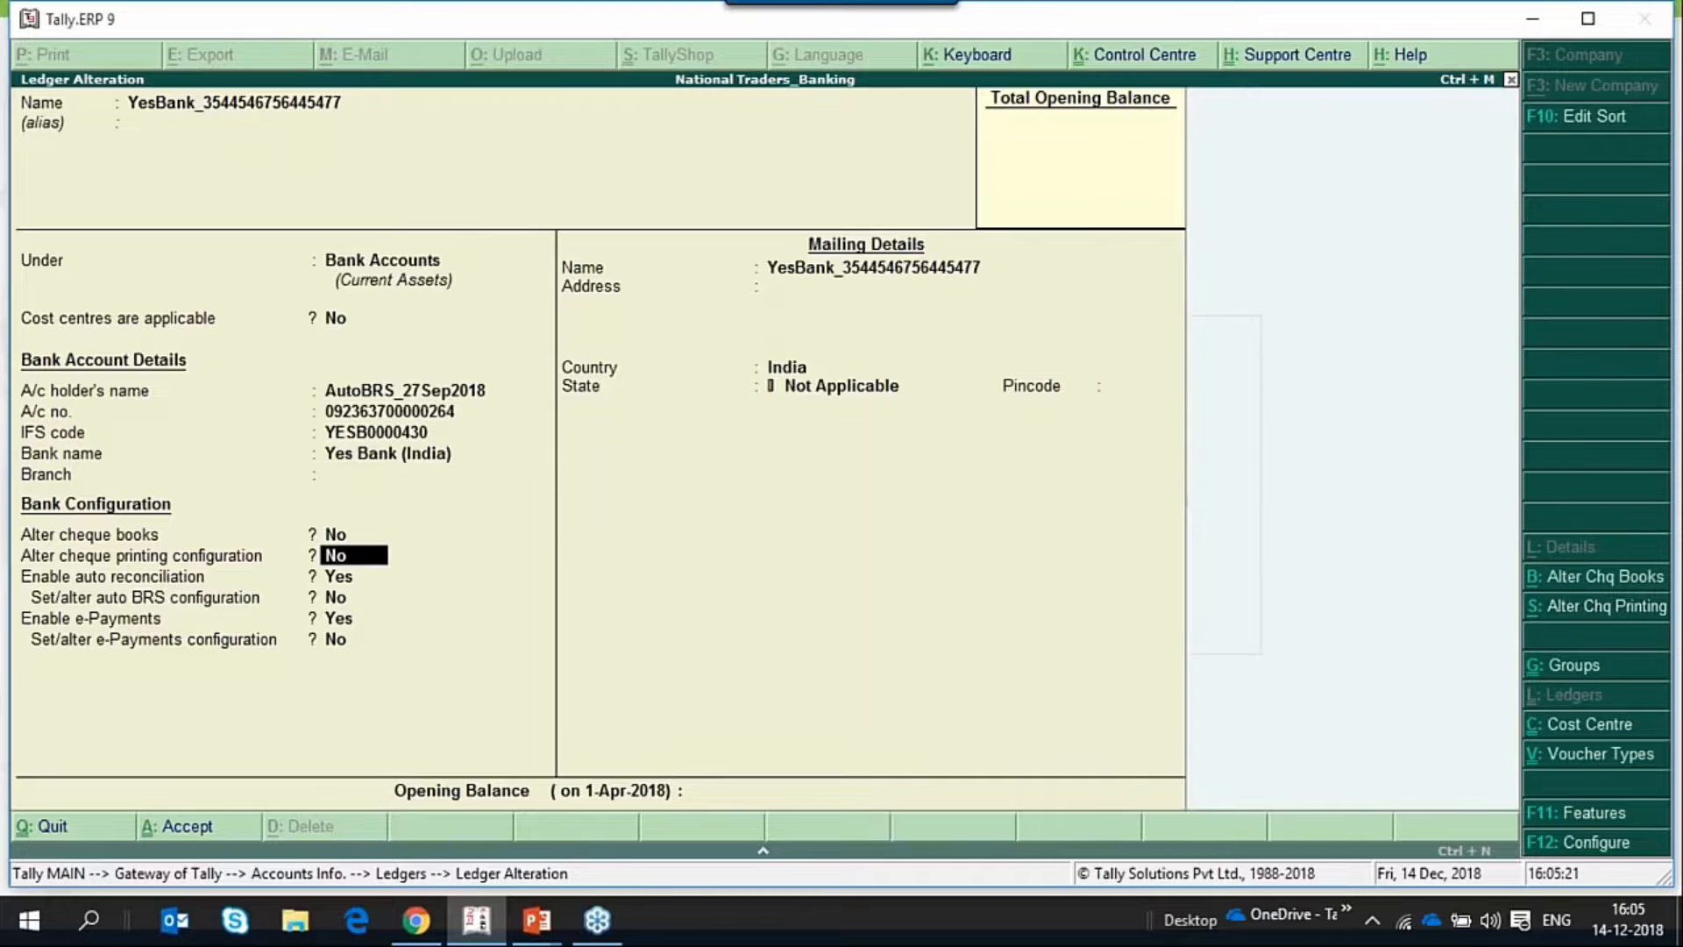
pyautogui.press('Return')
pyautogui.press('Return')
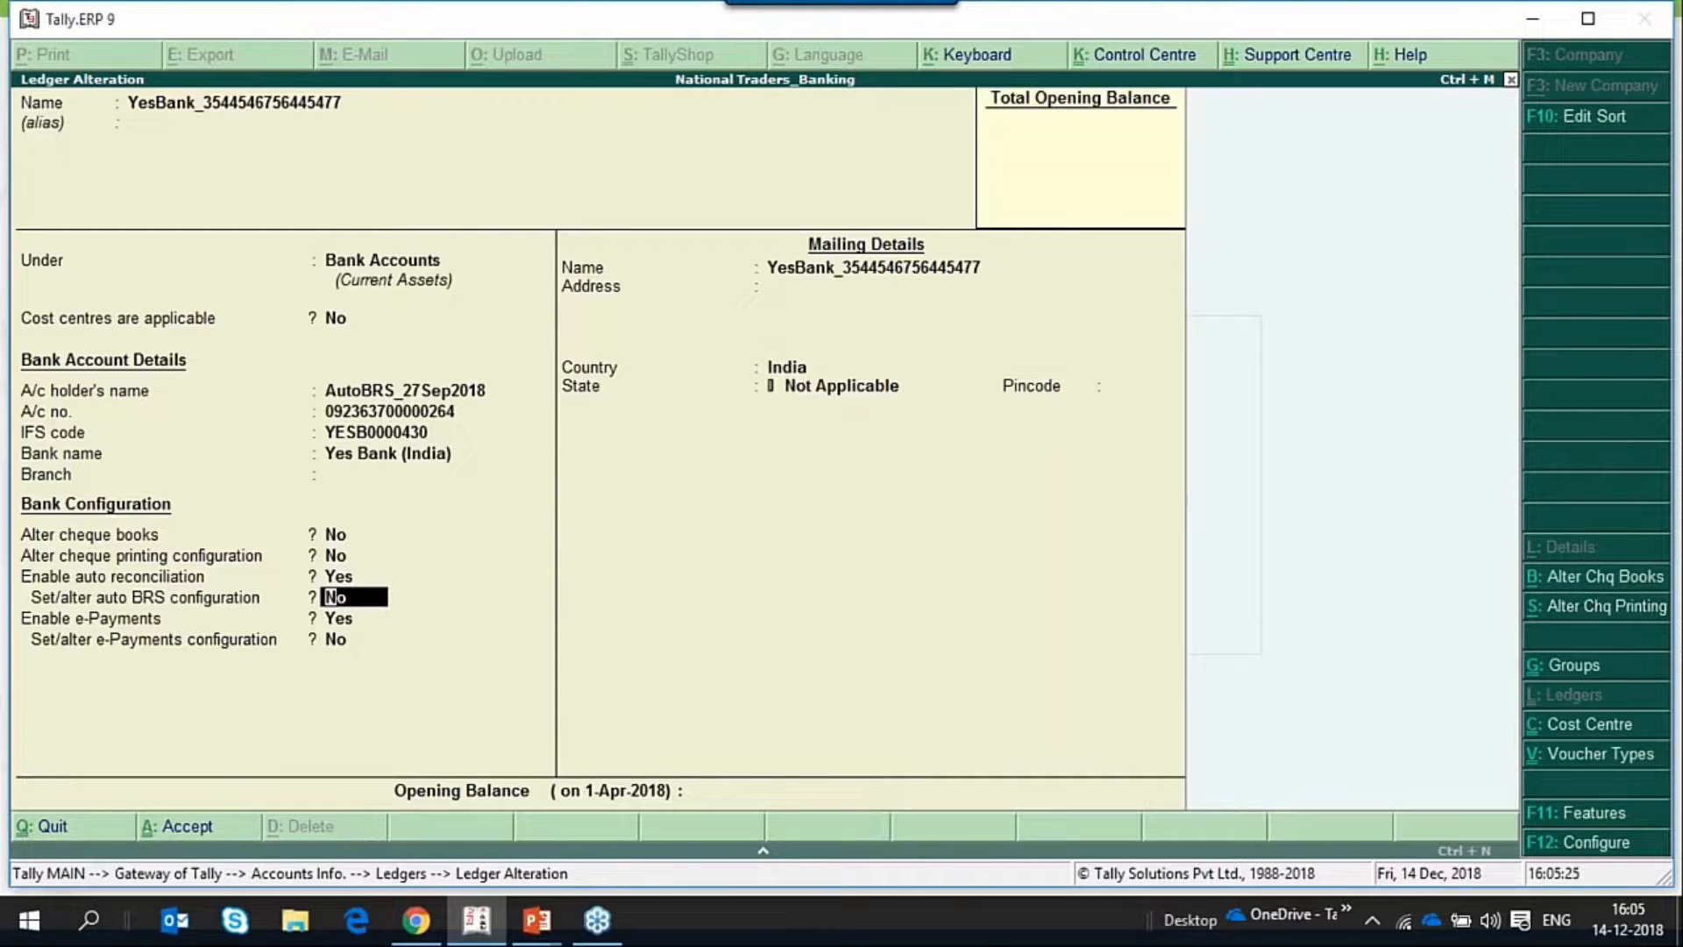
pyautogui.press('Return')
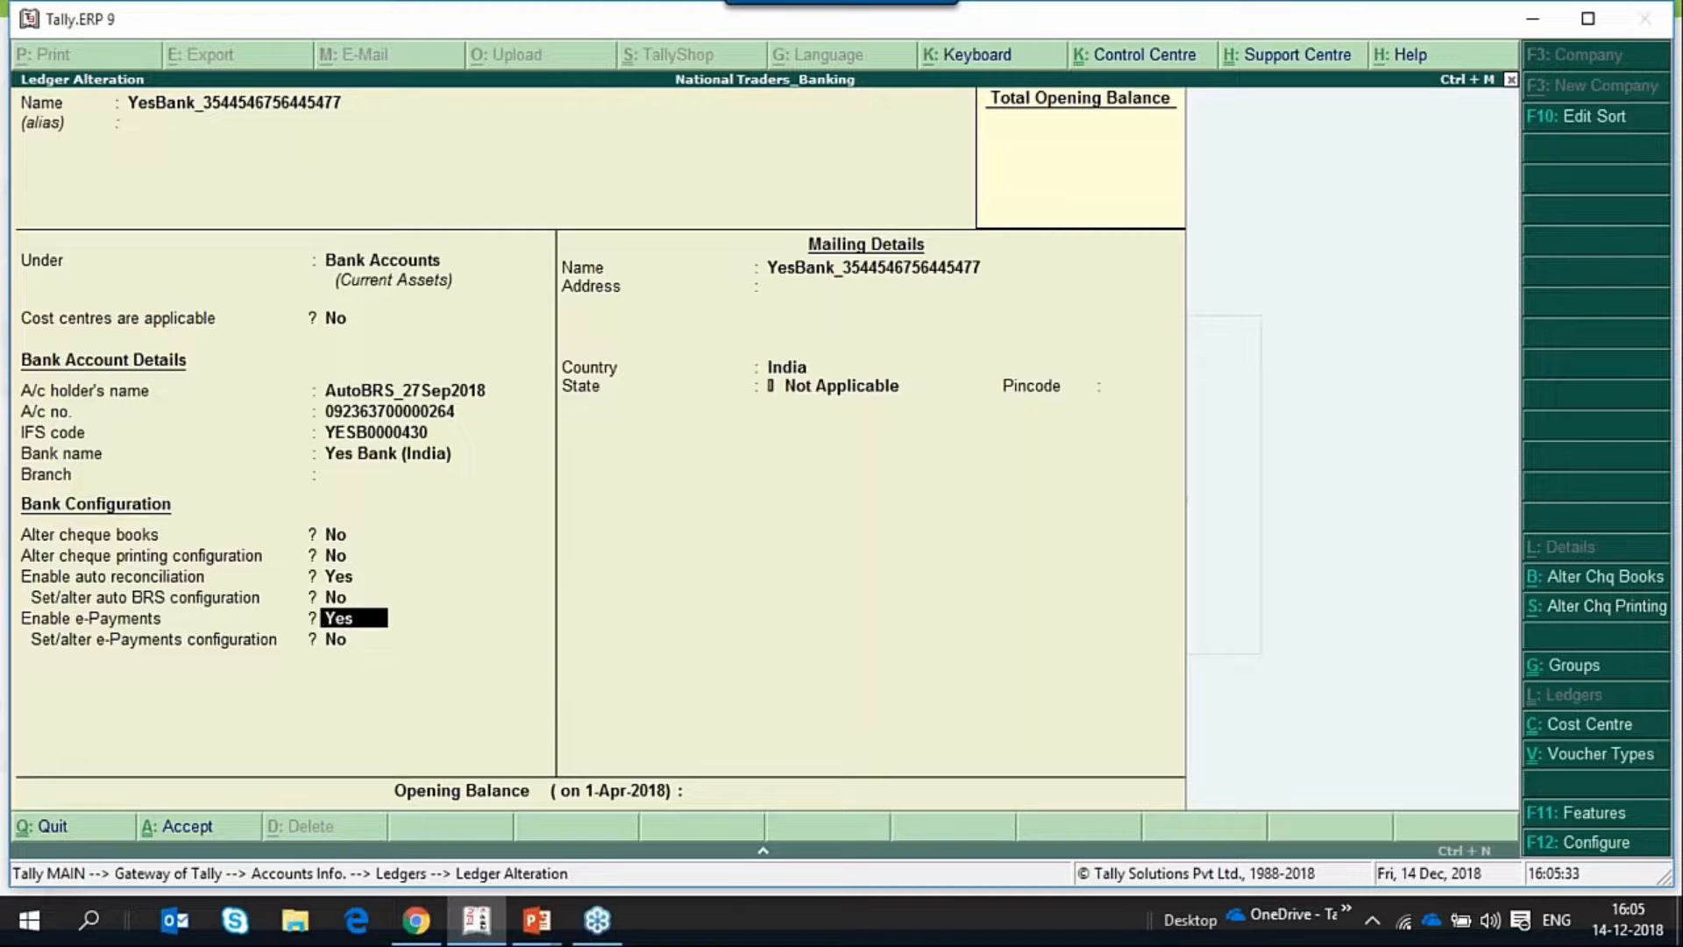
pyautogui.press('Up')
pyautogui.press('Up')
pyautogui.press('Up')
pyautogui.press('Up')
pyautogui.press('Up')
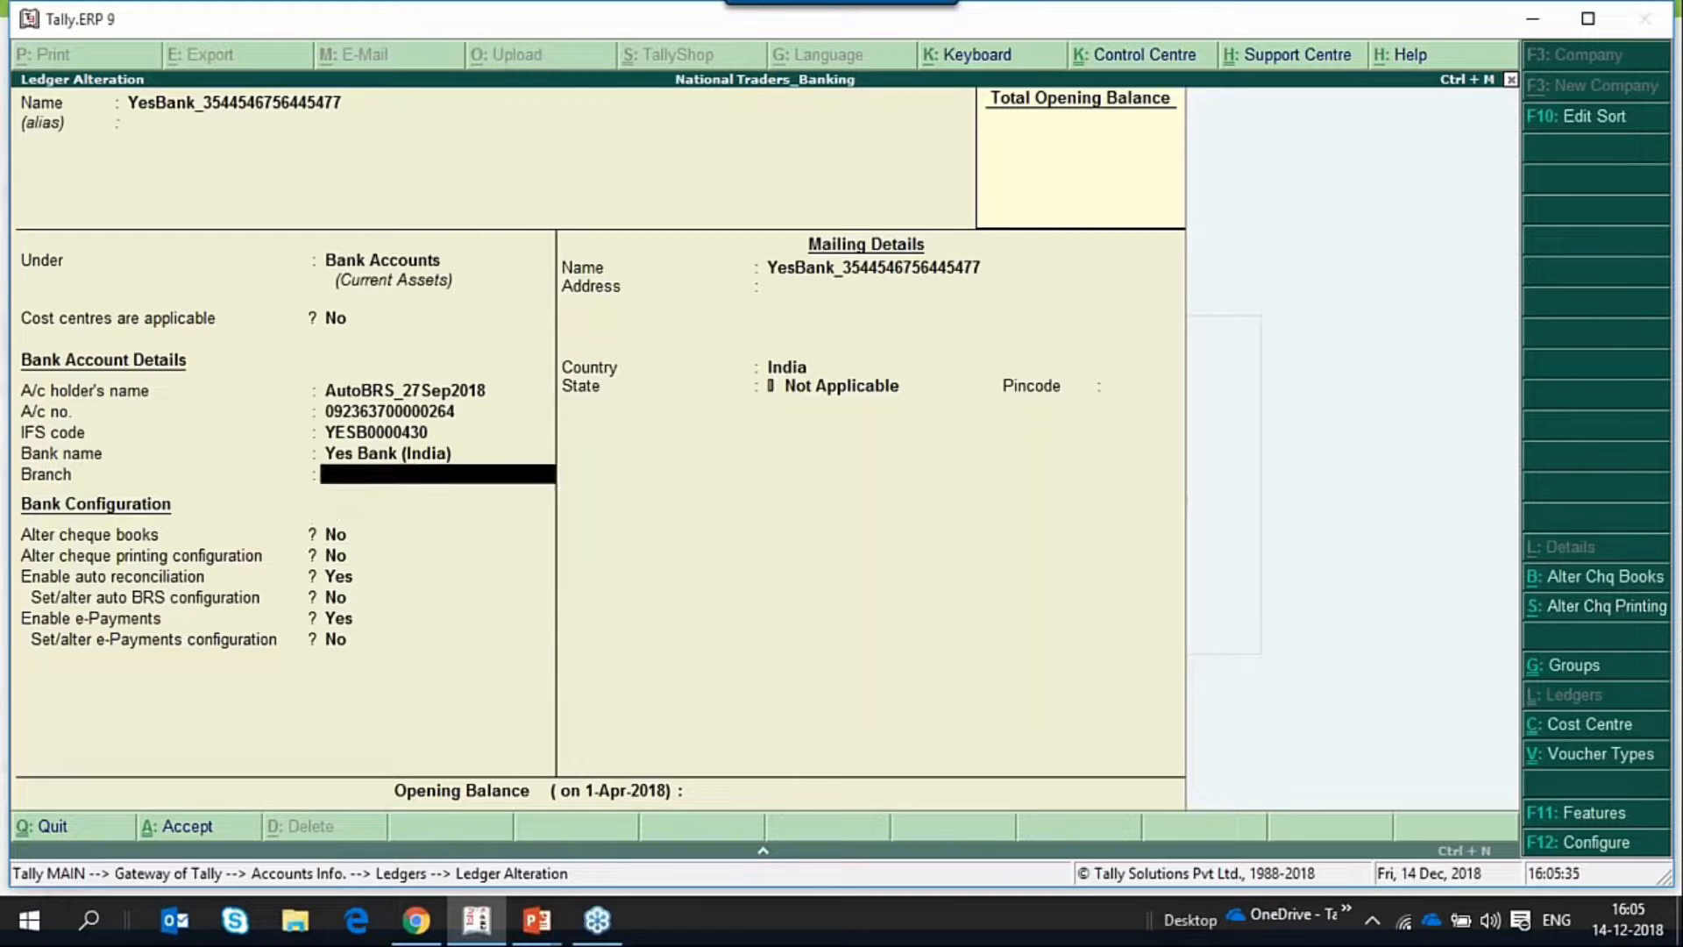
pyautogui.press('Up')
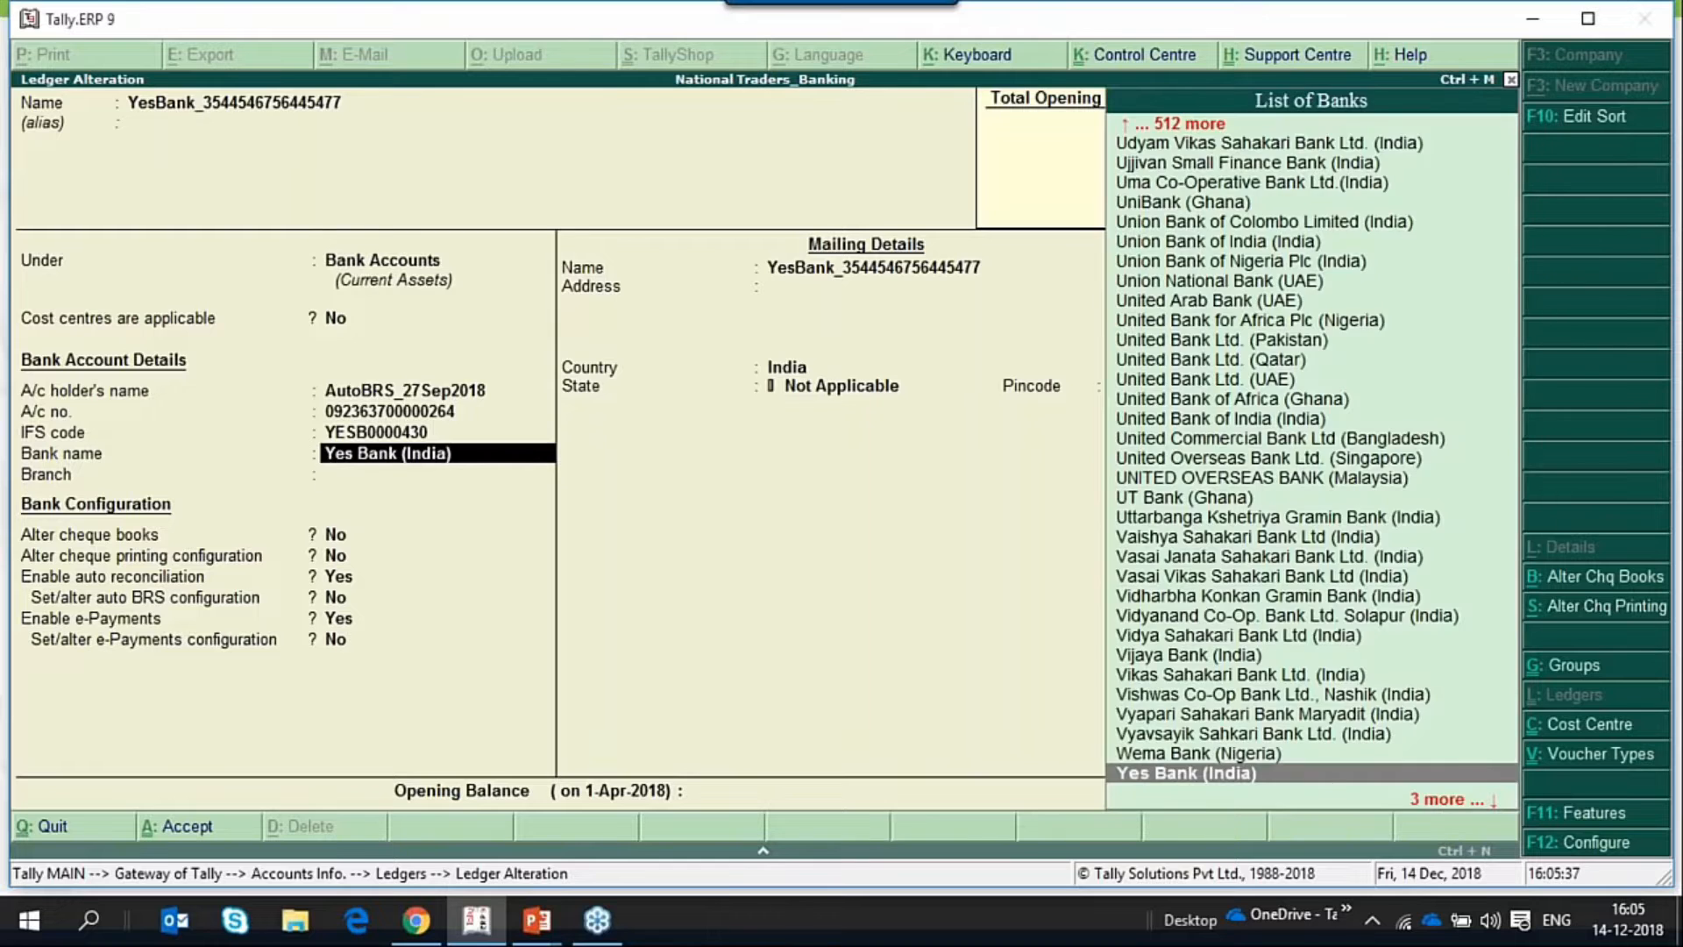
# Set the auto BRS configuration option to Yes and accept the existing locations for new and imported bank statements.
pyautogui.press('Return')
pyautogui.press('Return')
pyautogui.press('Return')
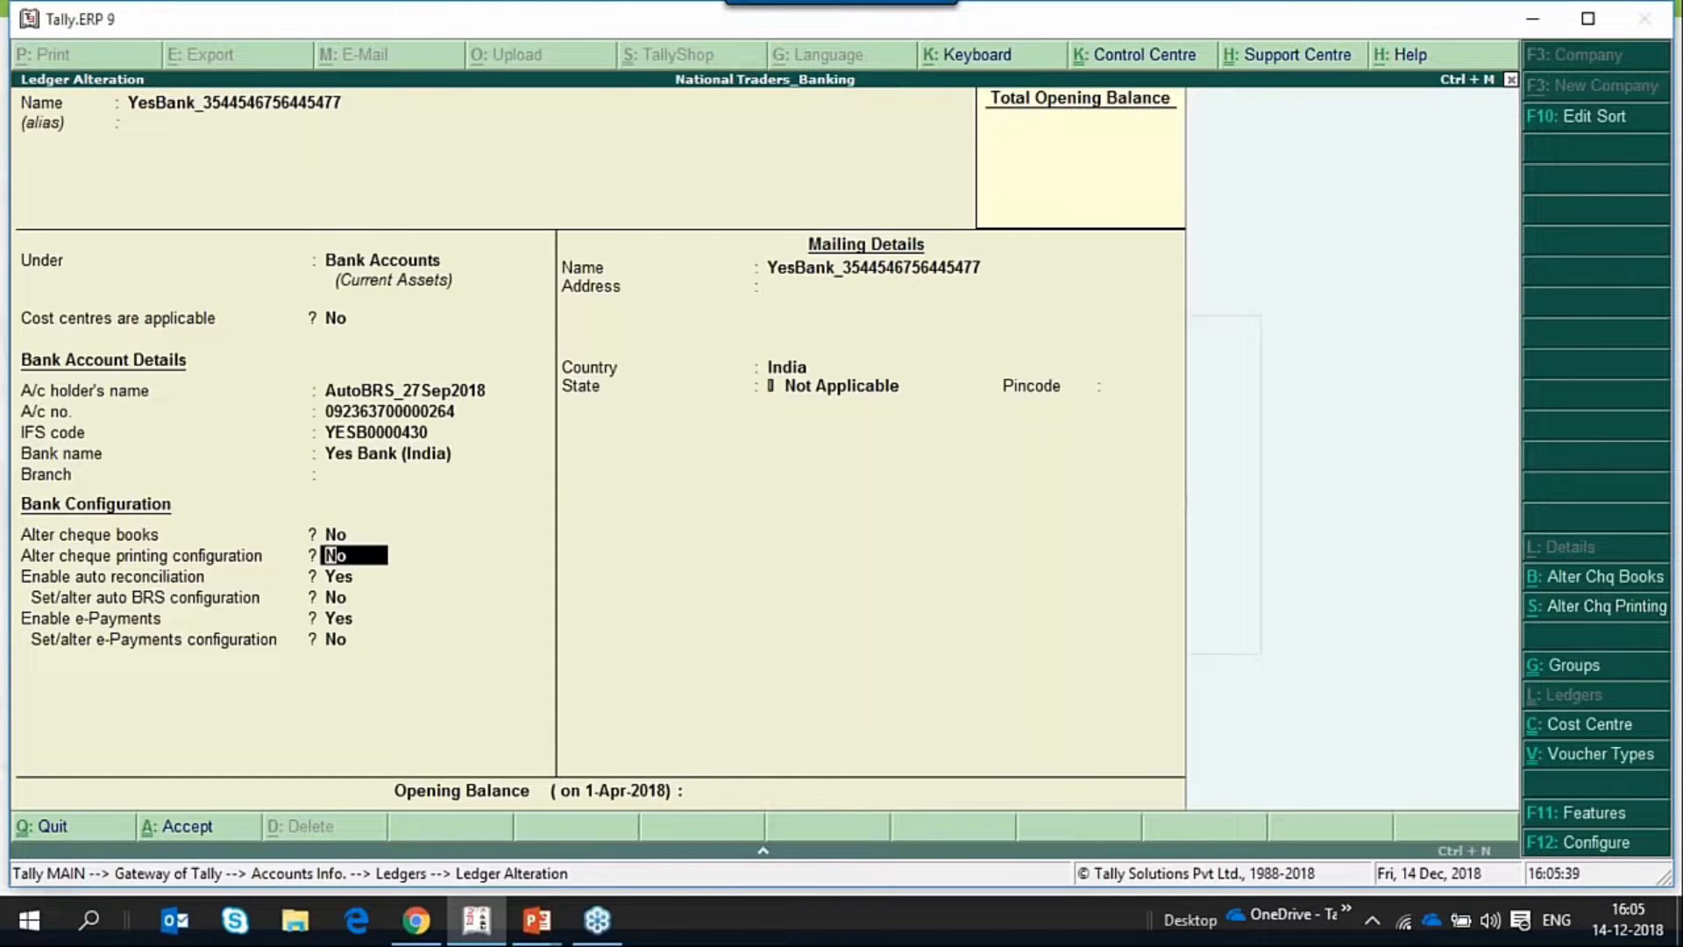
pyautogui.press('Return')
pyautogui.press('Return')
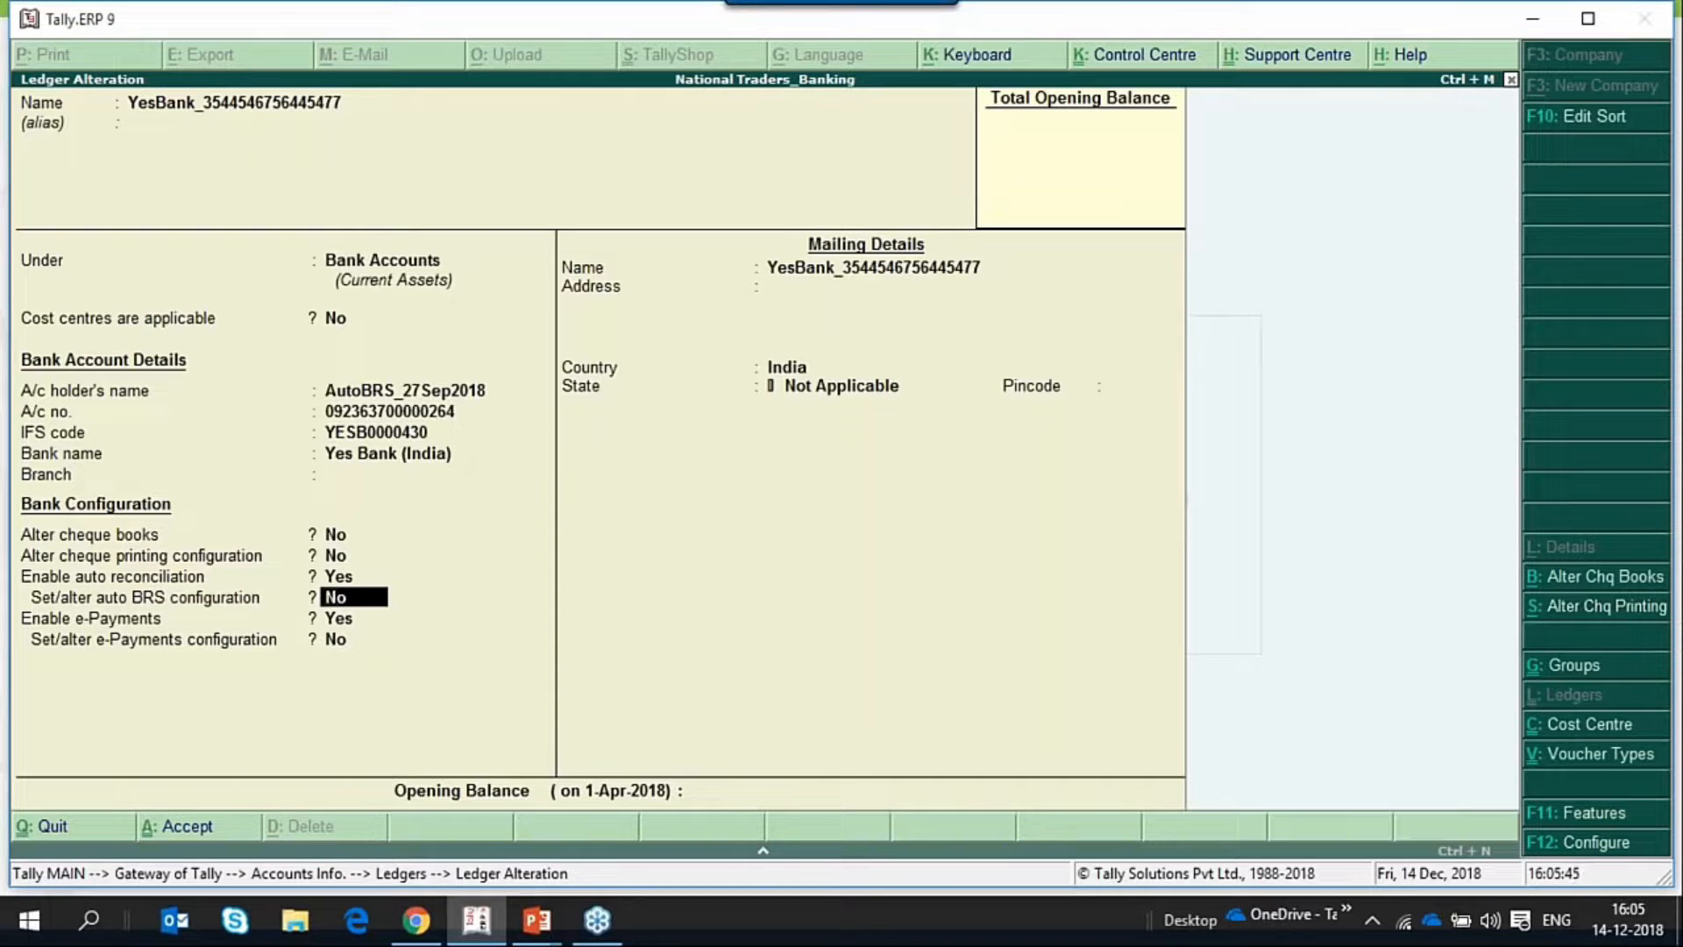
pyautogui.press('Up')
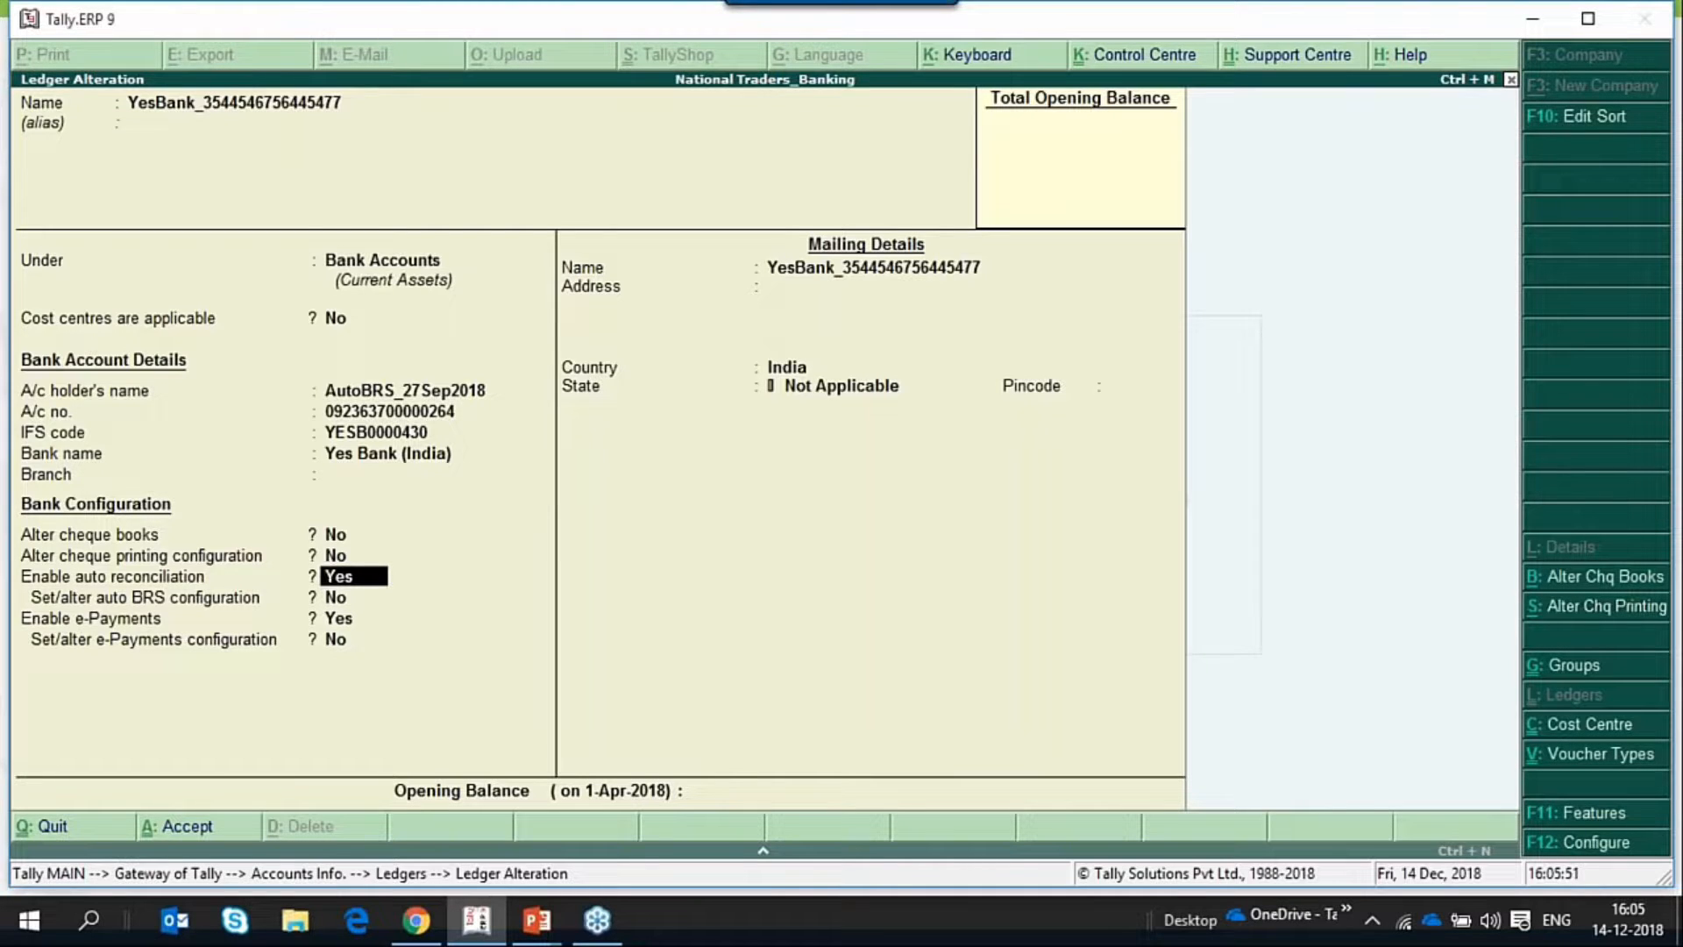
pyautogui.press('Return')
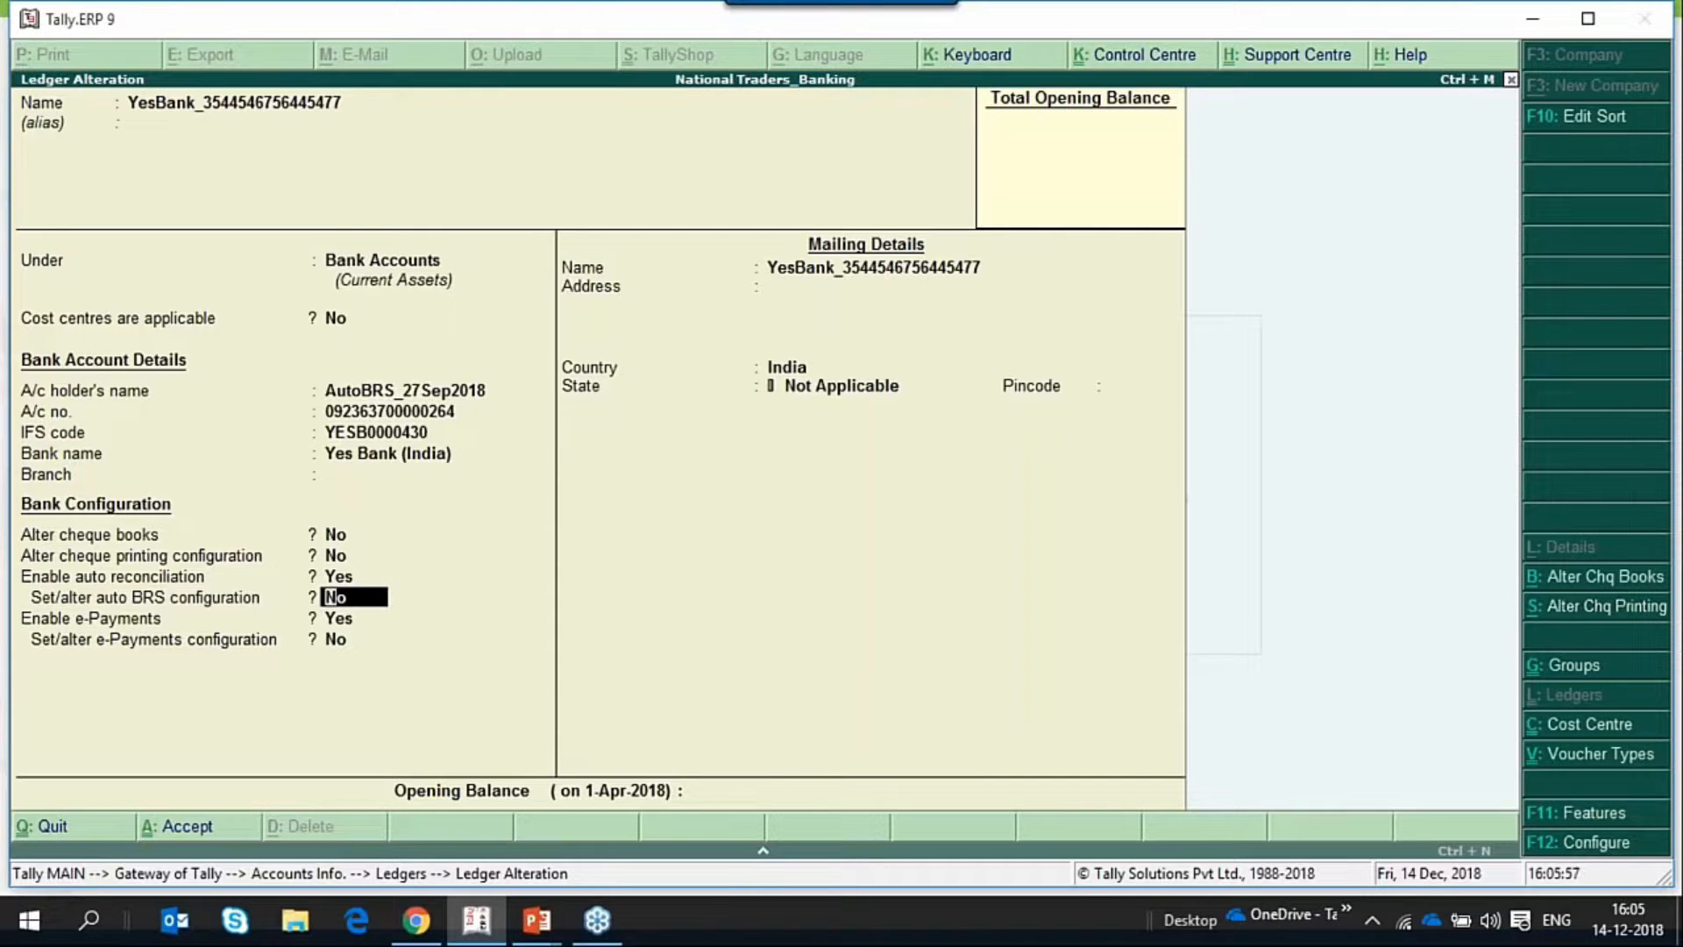
pyautogui.write('y')
pyautogui.press('Return')
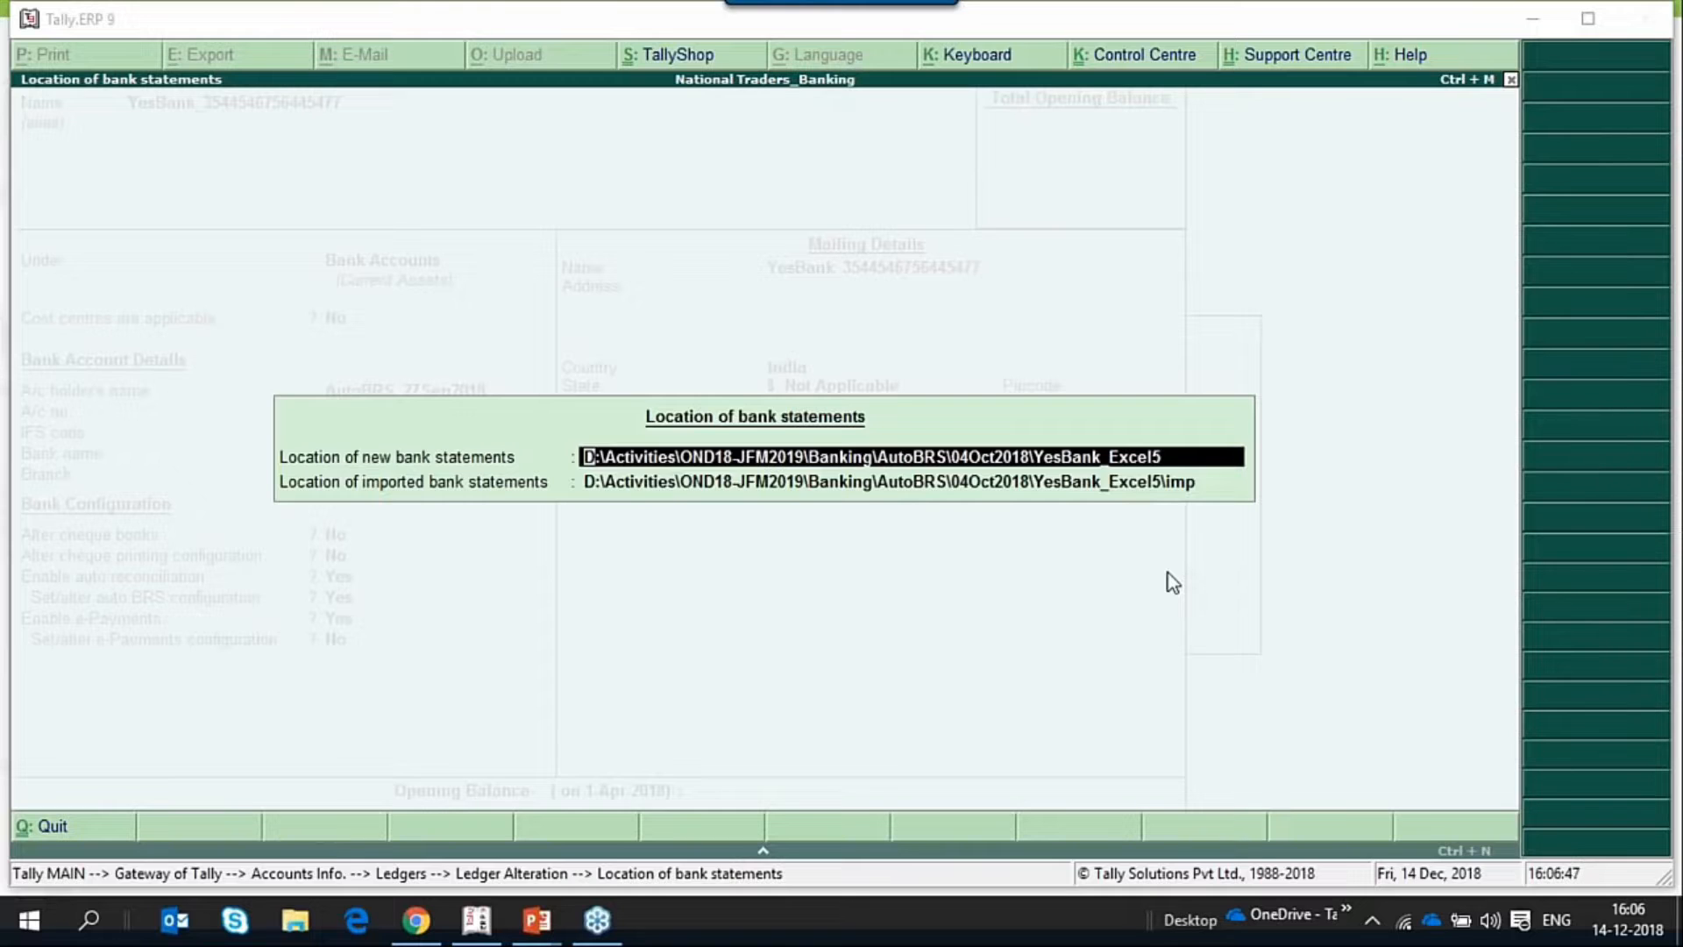
pyautogui.press('Return')
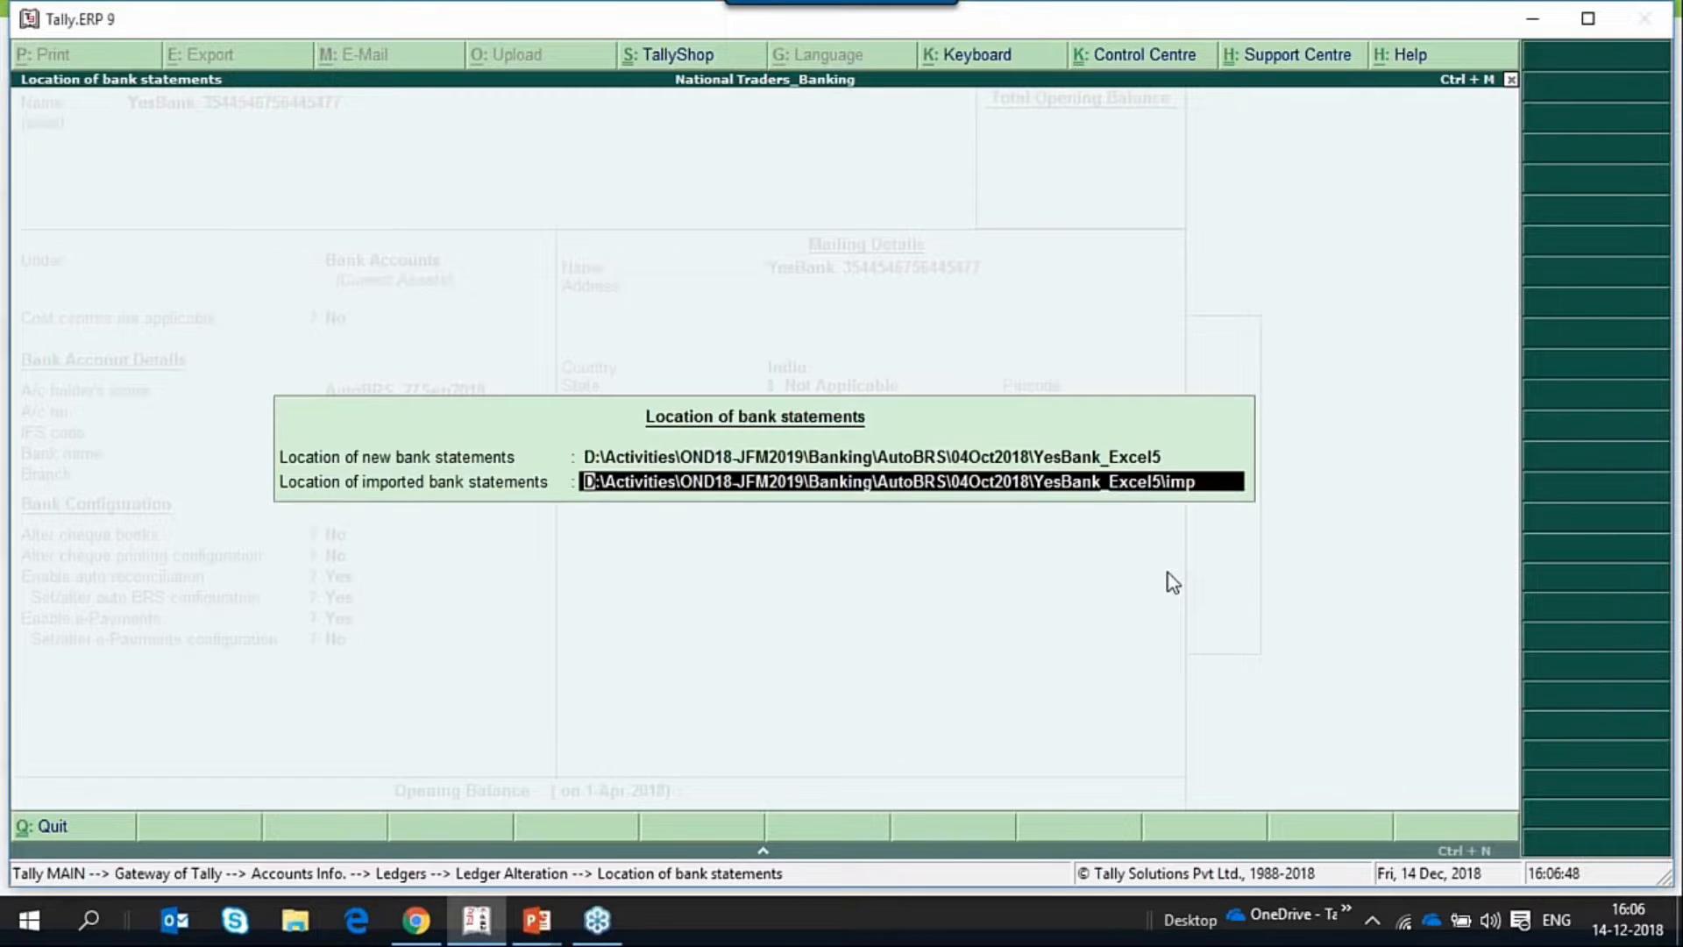
pyautogui.press('Return')
# Accept the remaining e-Payments and mailing details, save the YesBank ledger and return to the Gateway of Tally.
pyautogui.press('Return')
pyautogui.press('Return')
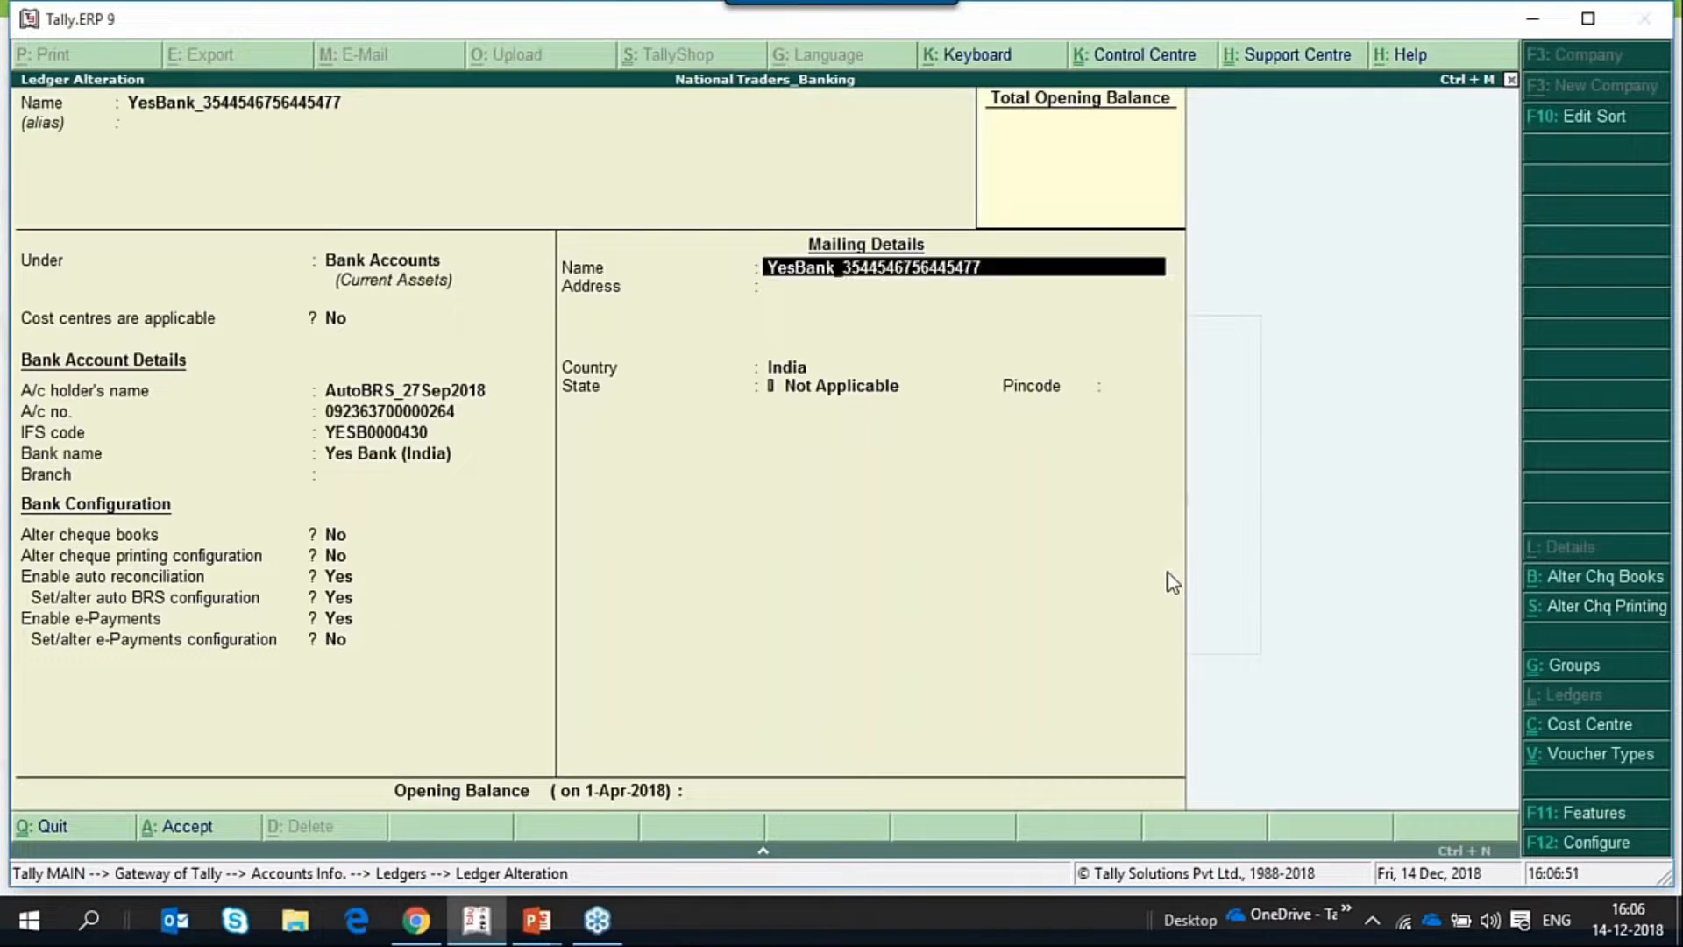
pyautogui.press('Return')
pyautogui.press('Return')
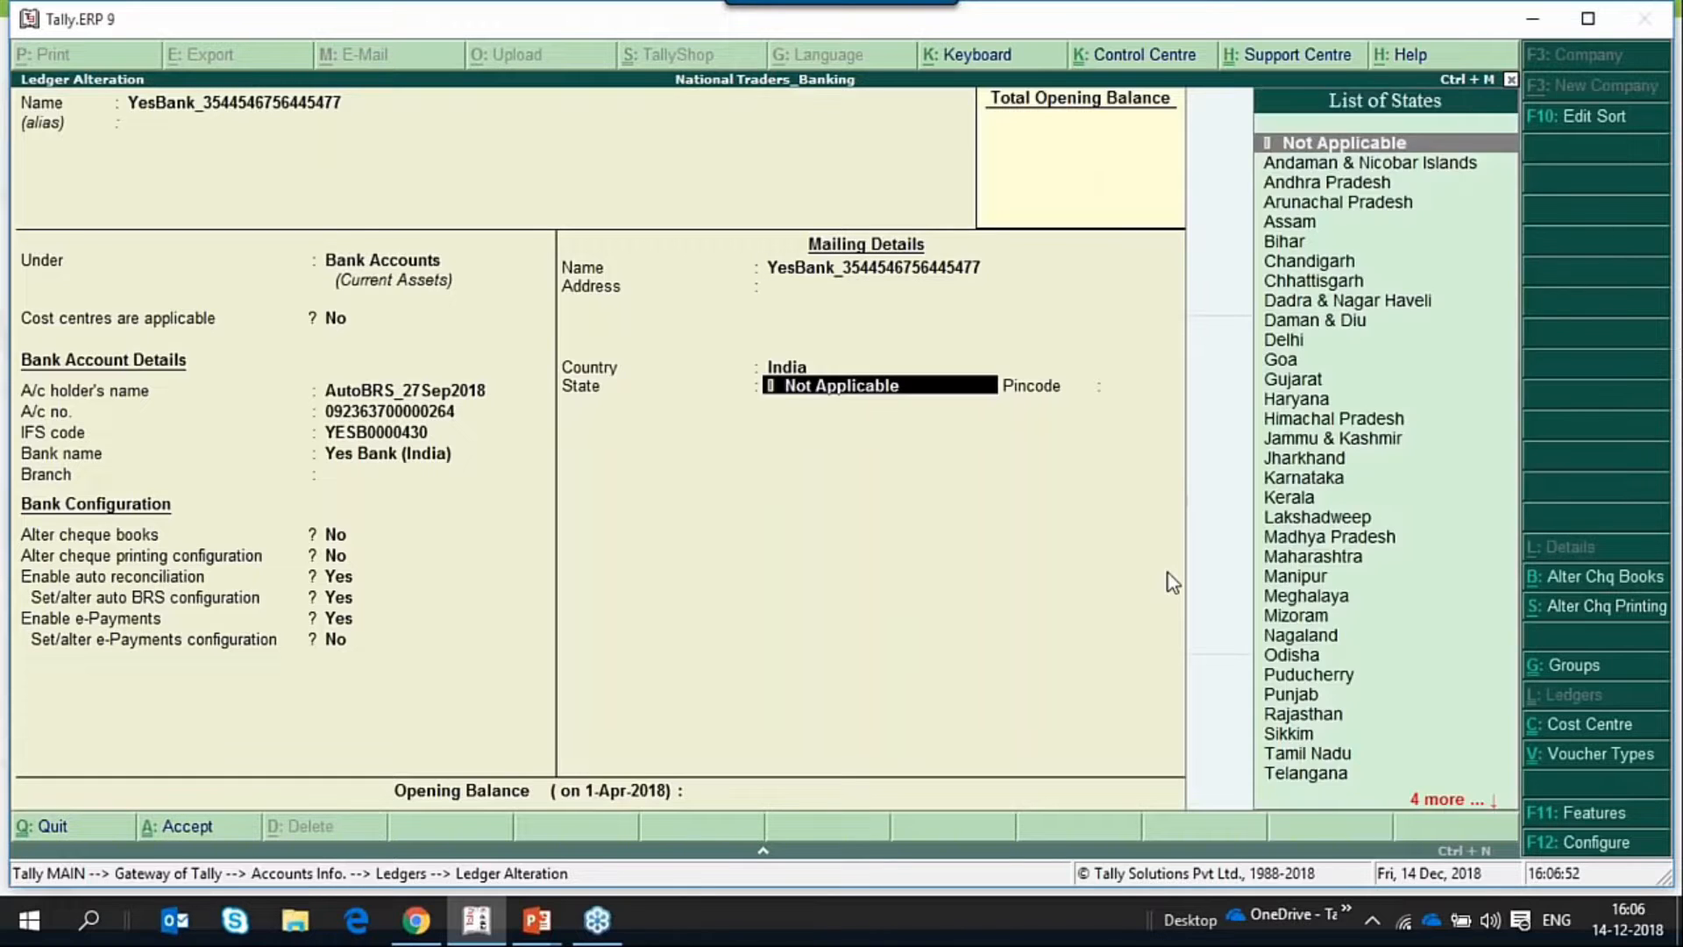
pyautogui.press('Return')
pyautogui.press('Return')
pyautogui.press('Return')
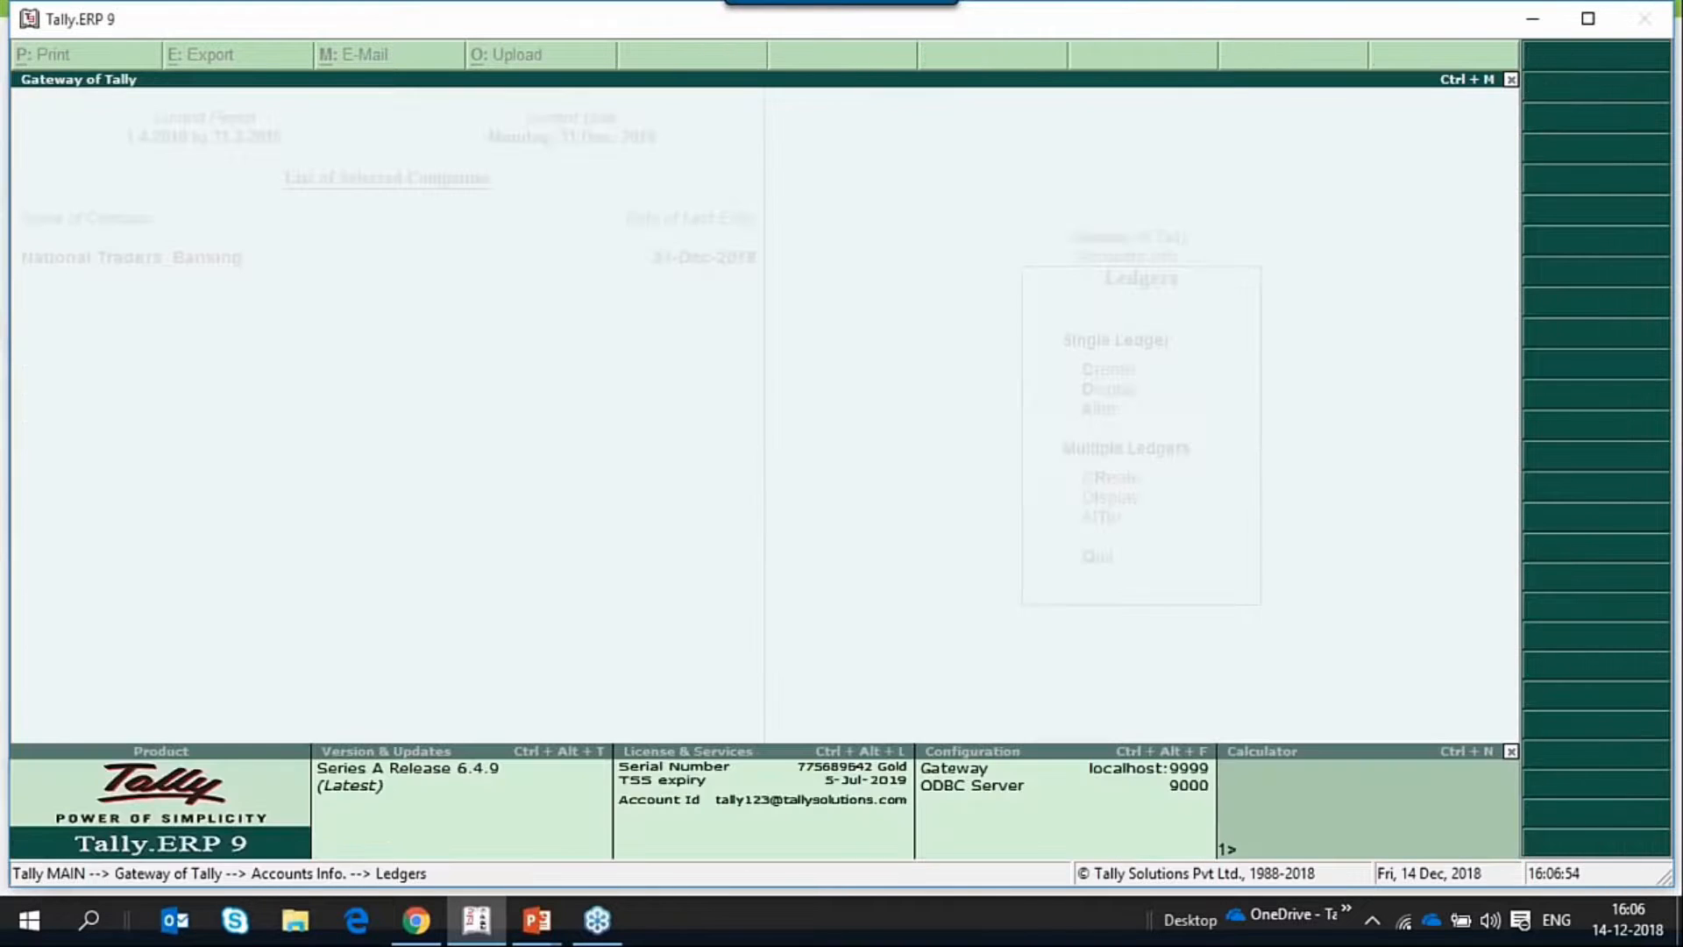
pyautogui.press('Escape')
pyautogui.press('Escape')
pyautogui.press('Escape')
pyautogui.press('Escape')
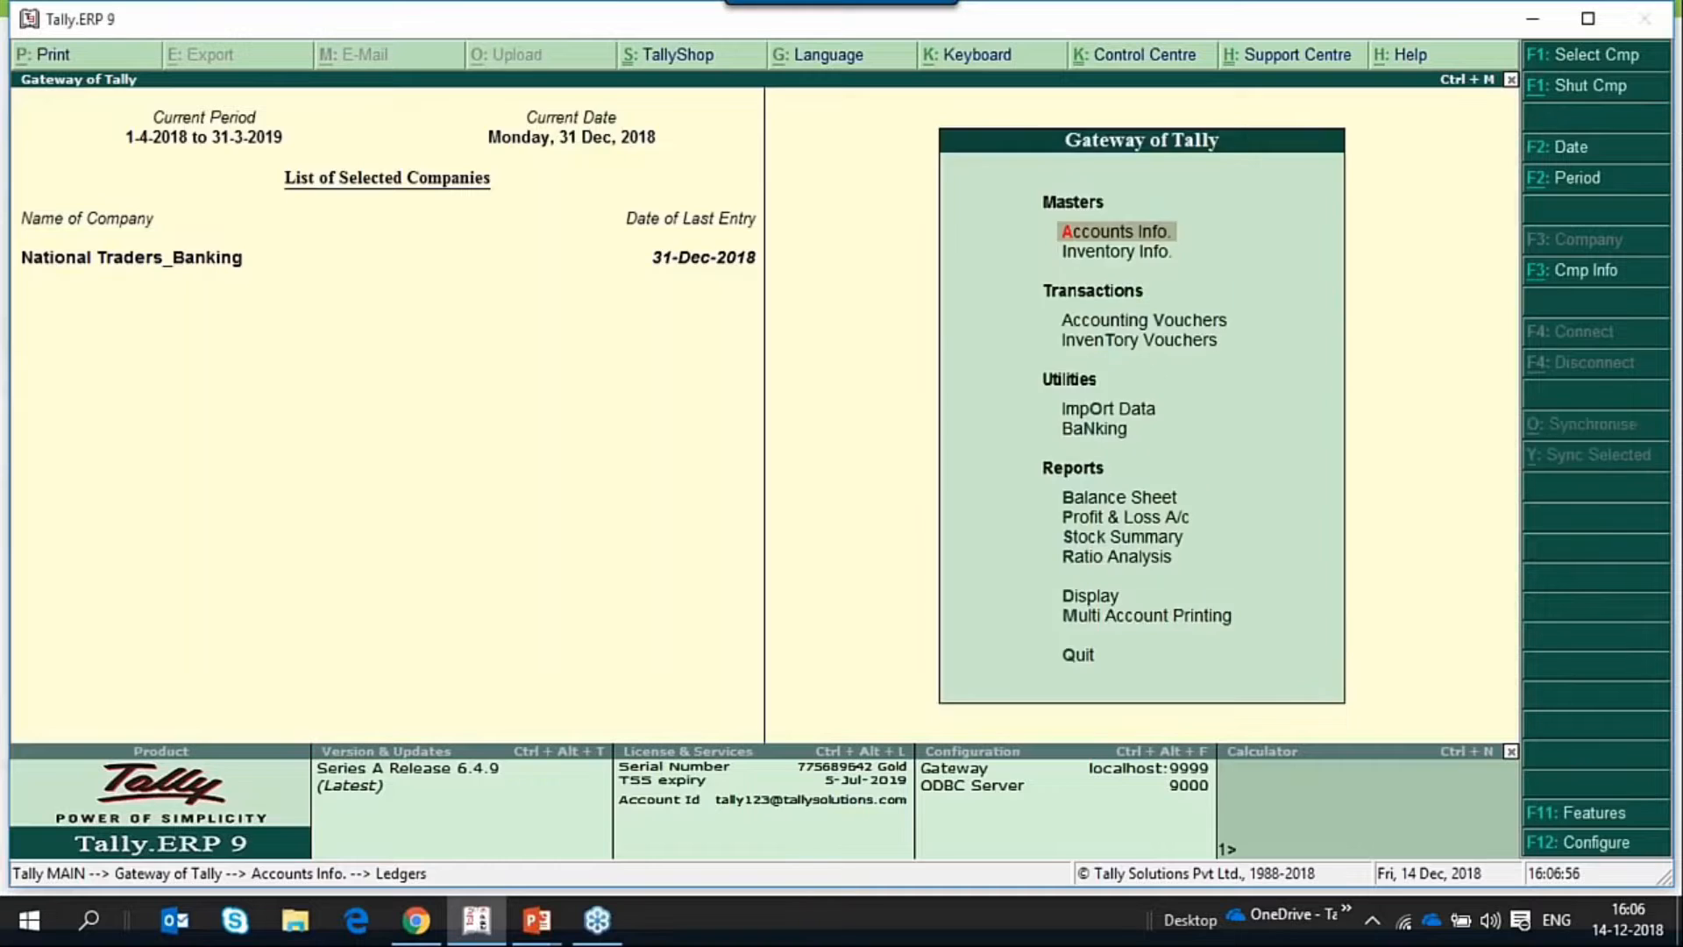
pyautogui.press('Escape')
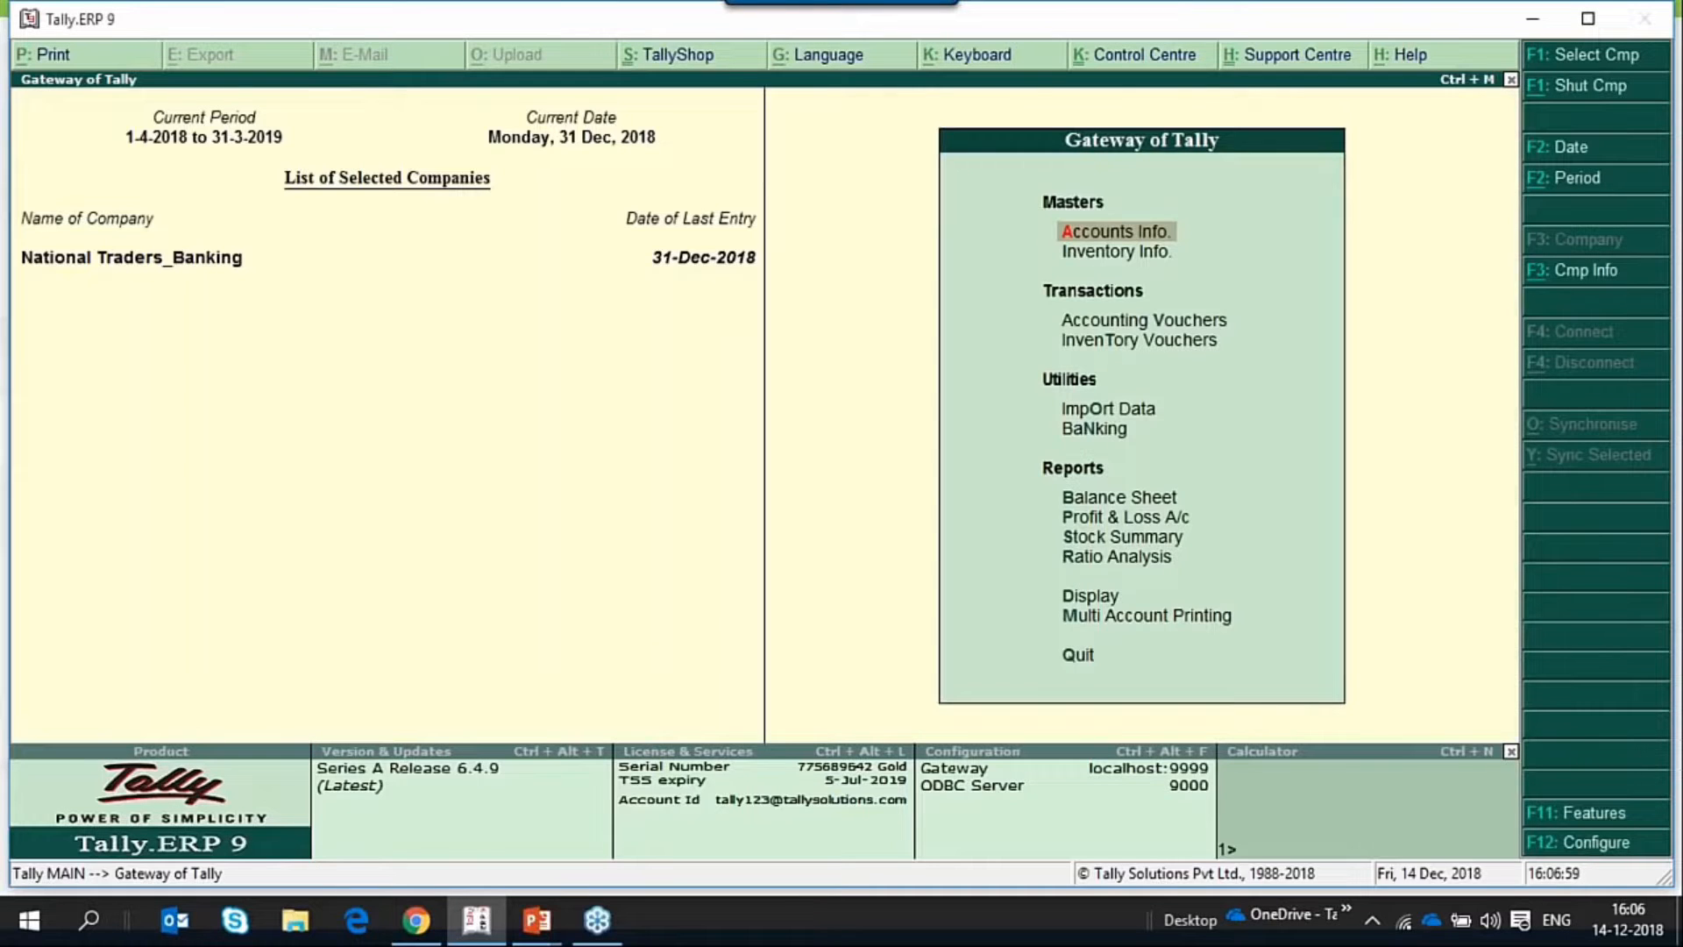
# View the Bank Reconciliation for the YesBank ledger, and quit it without entering any bank dates.
pyautogui.press('Up')
pyautogui.press('Up')
pyautogui.press('Up')
pyautogui.press('Up')
pyautogui.press('Up')
pyautogui.press('Up')
pyautogui.press('Up')
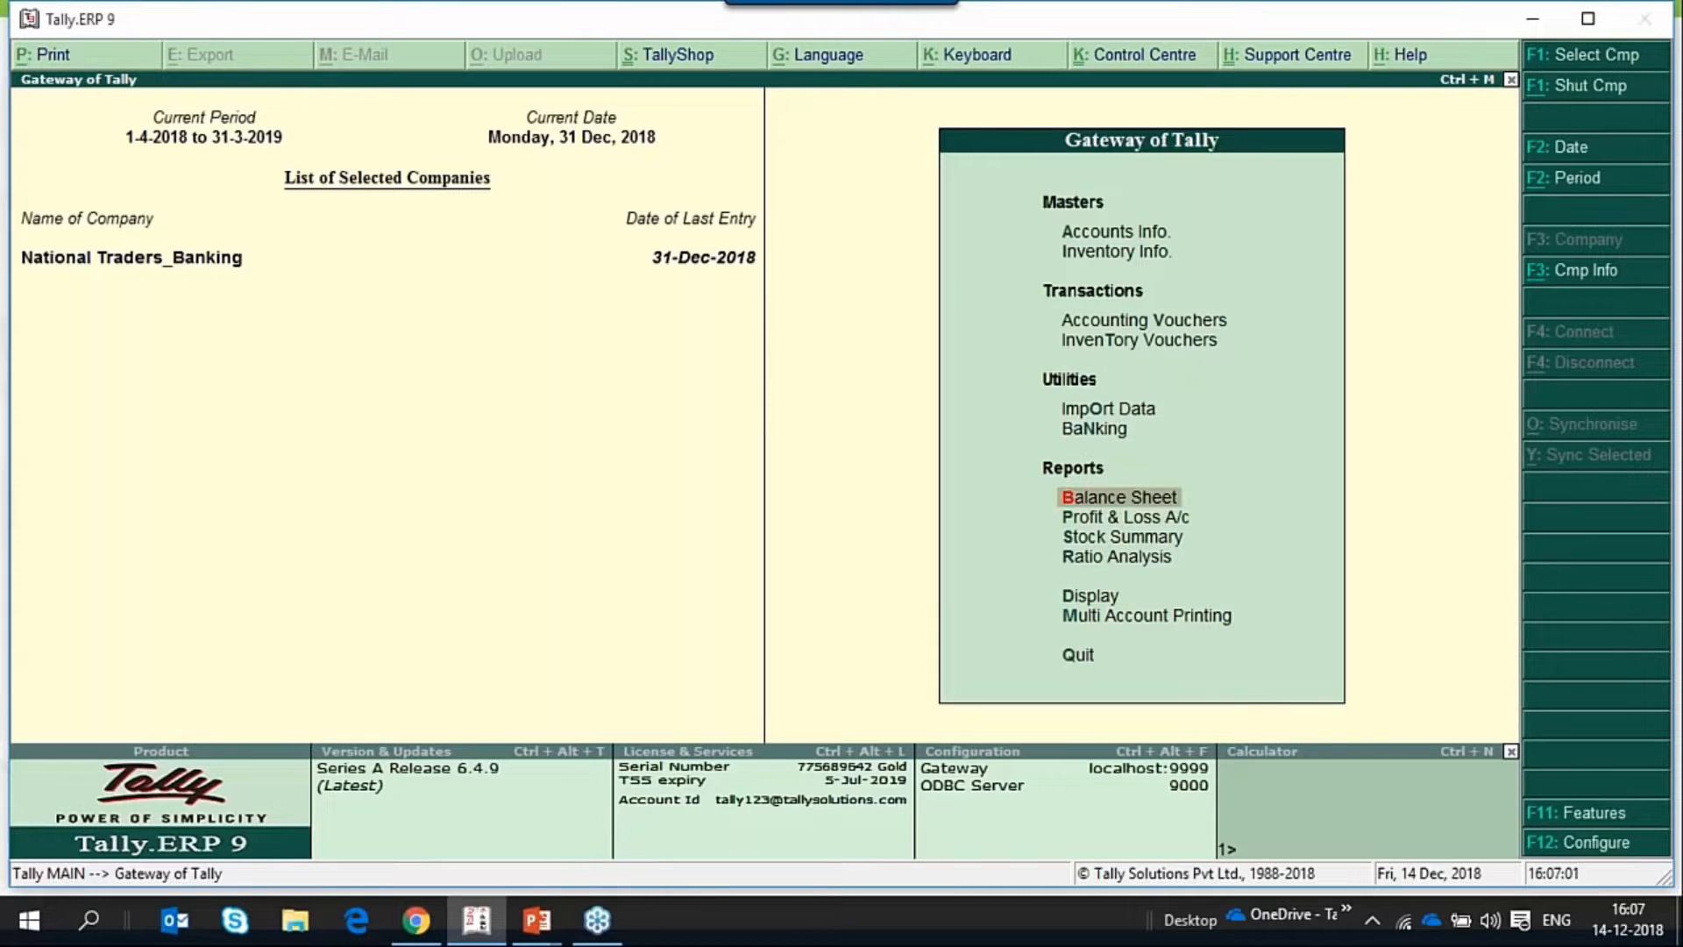
pyautogui.press('Up')
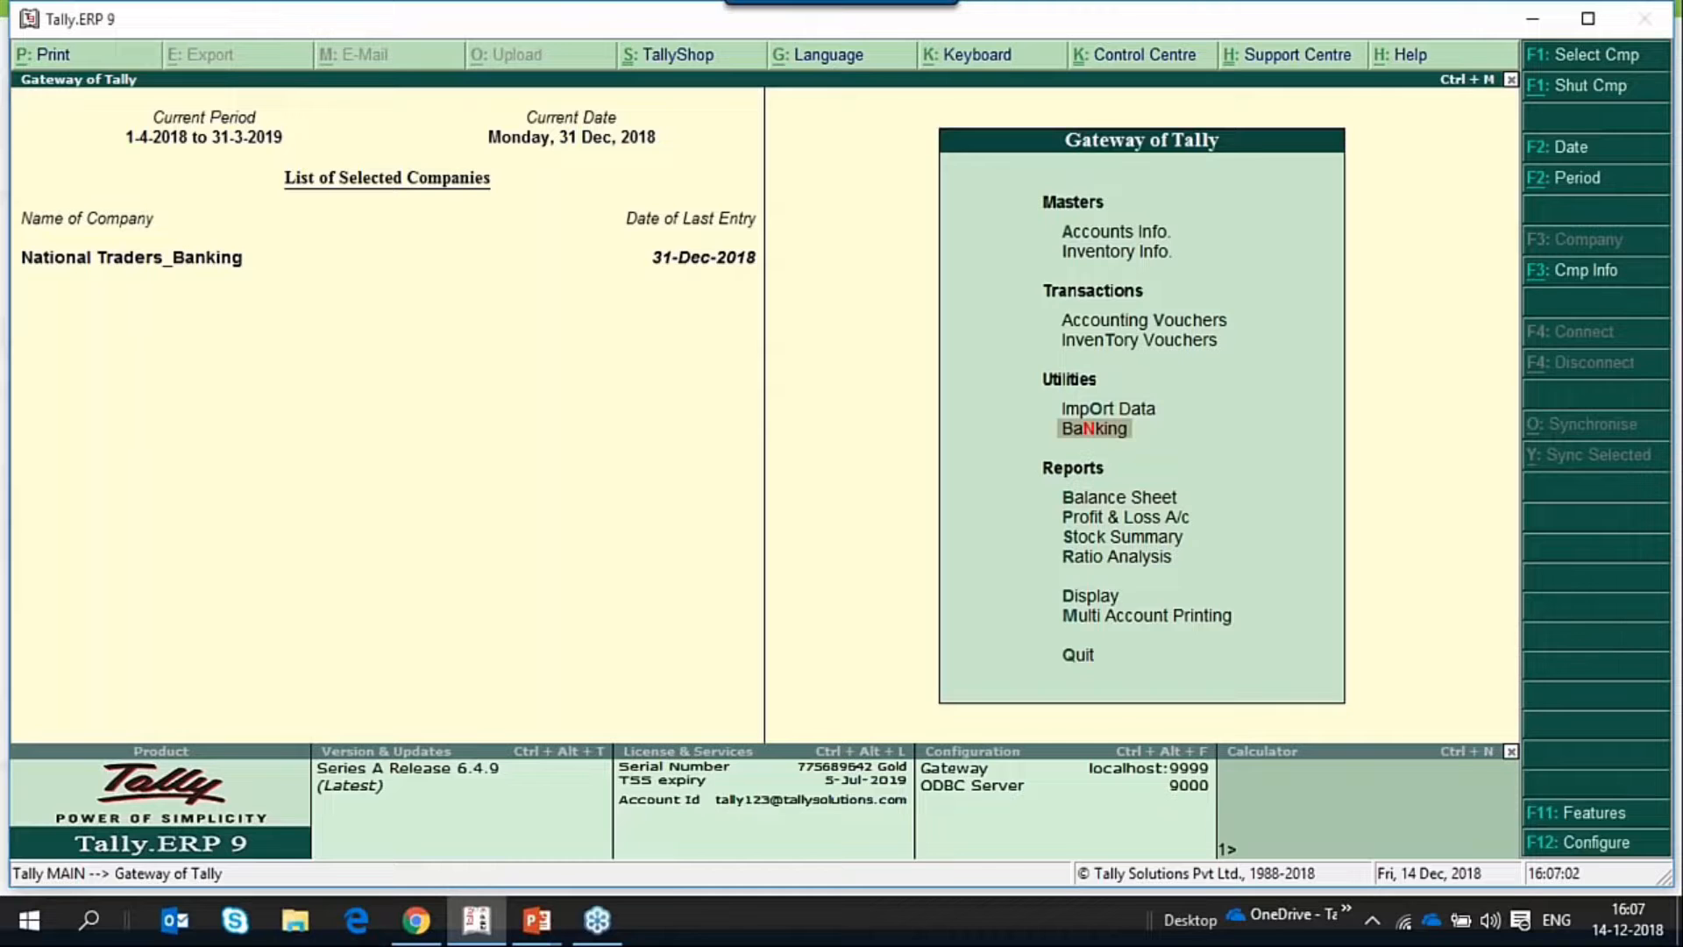
pyautogui.press('Return')
pyautogui.press('Down')
pyautogui.press('Down')
pyautogui.press('Down')
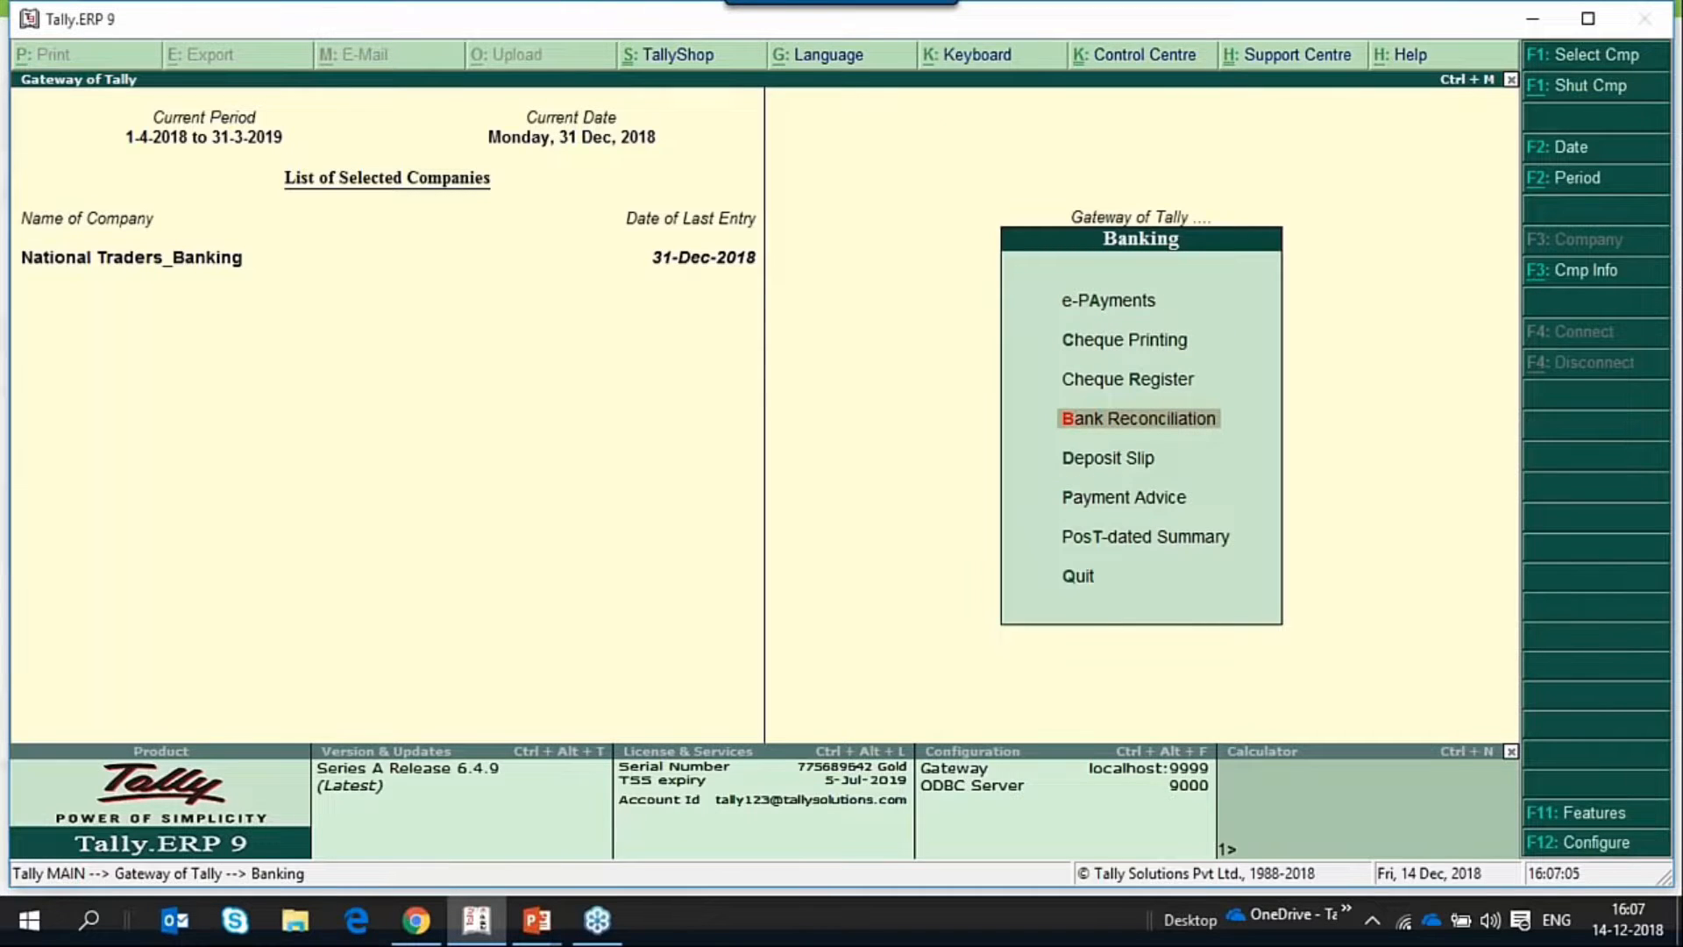
pyautogui.press('Return')
pyautogui.press('Down')
pyautogui.press('Down')
pyautogui.press('Down')
pyautogui.press('Return')
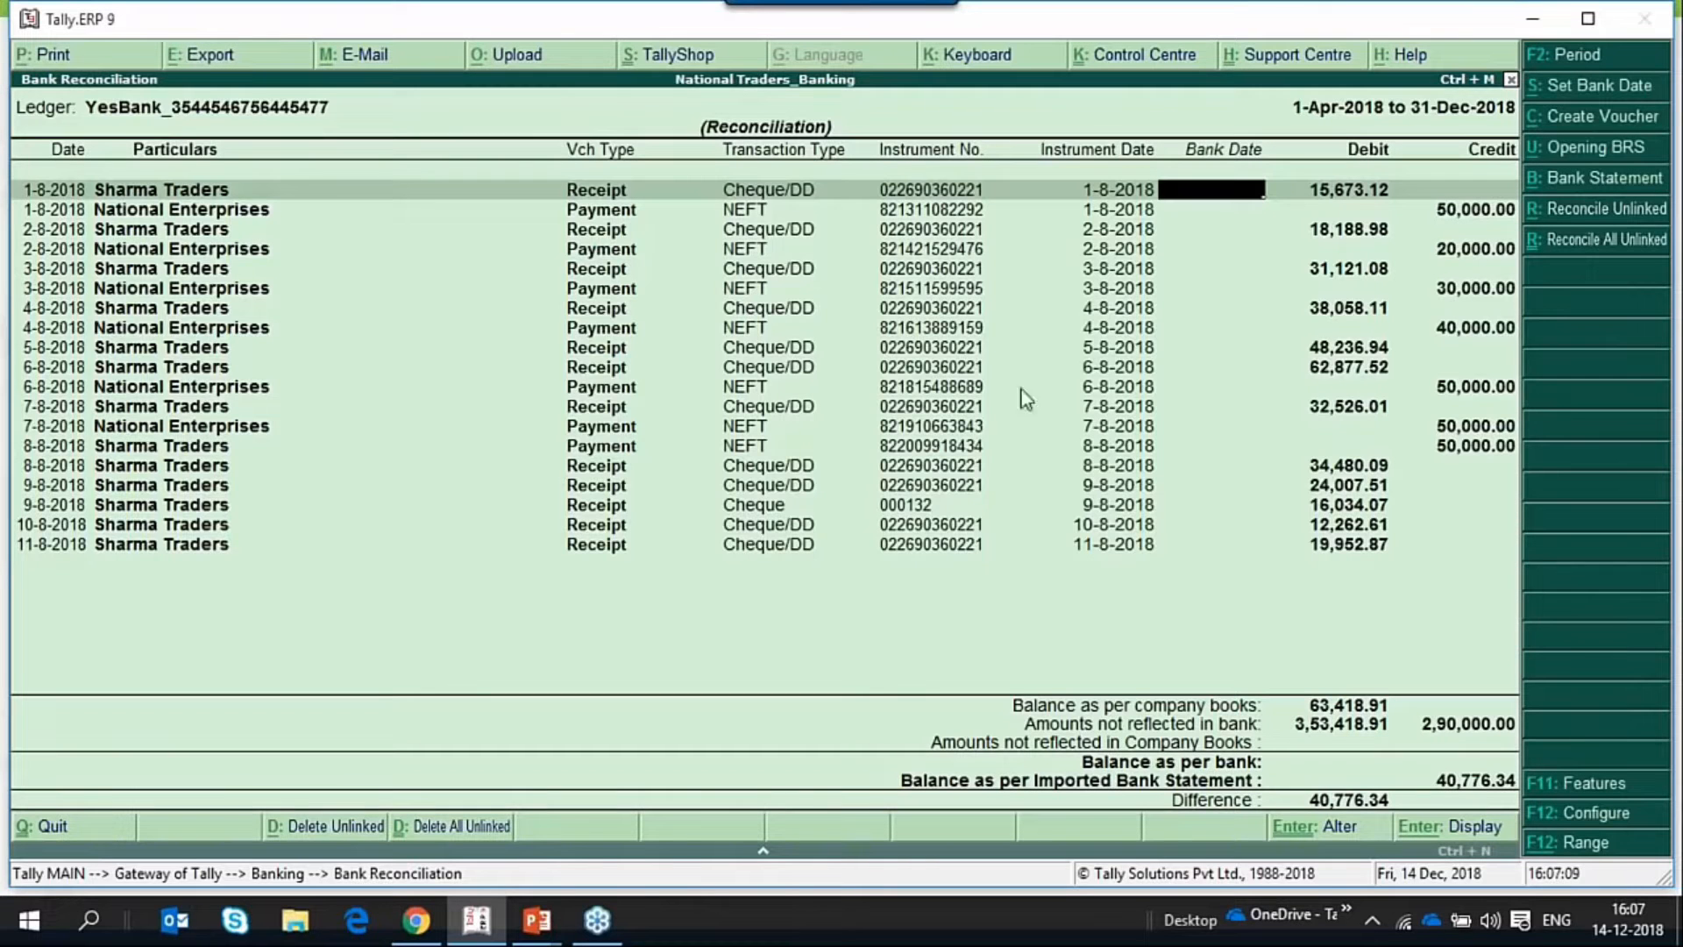
pyautogui.press('Escape')
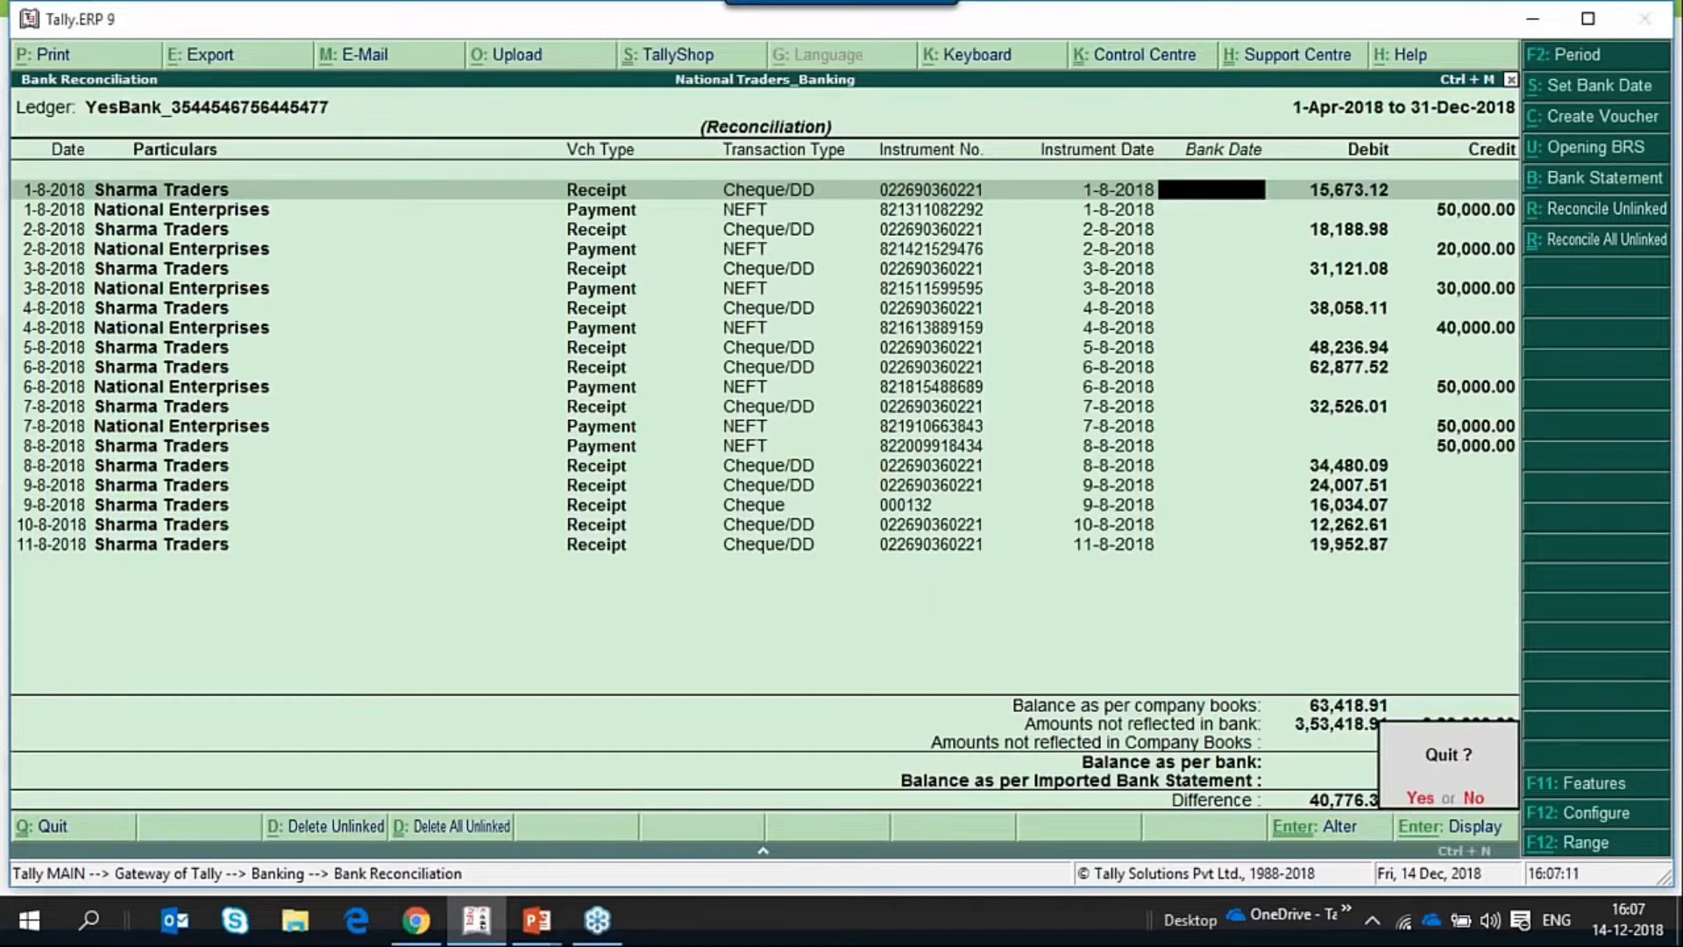
pyautogui.press('Return')
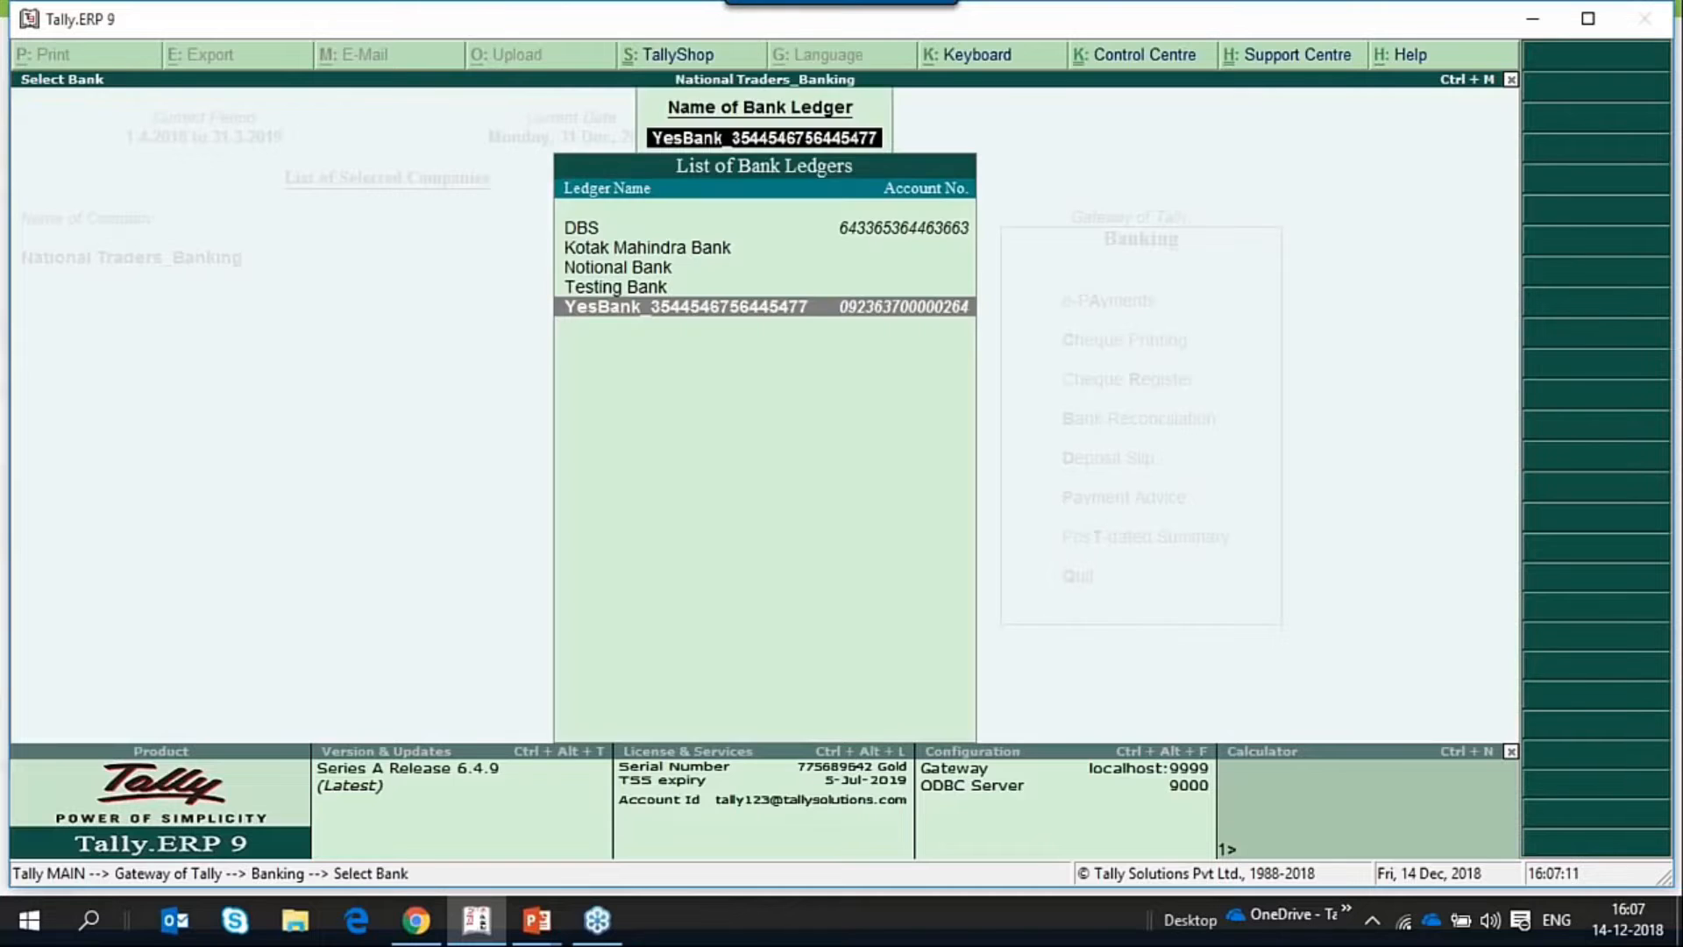
pyautogui.press('Escape')
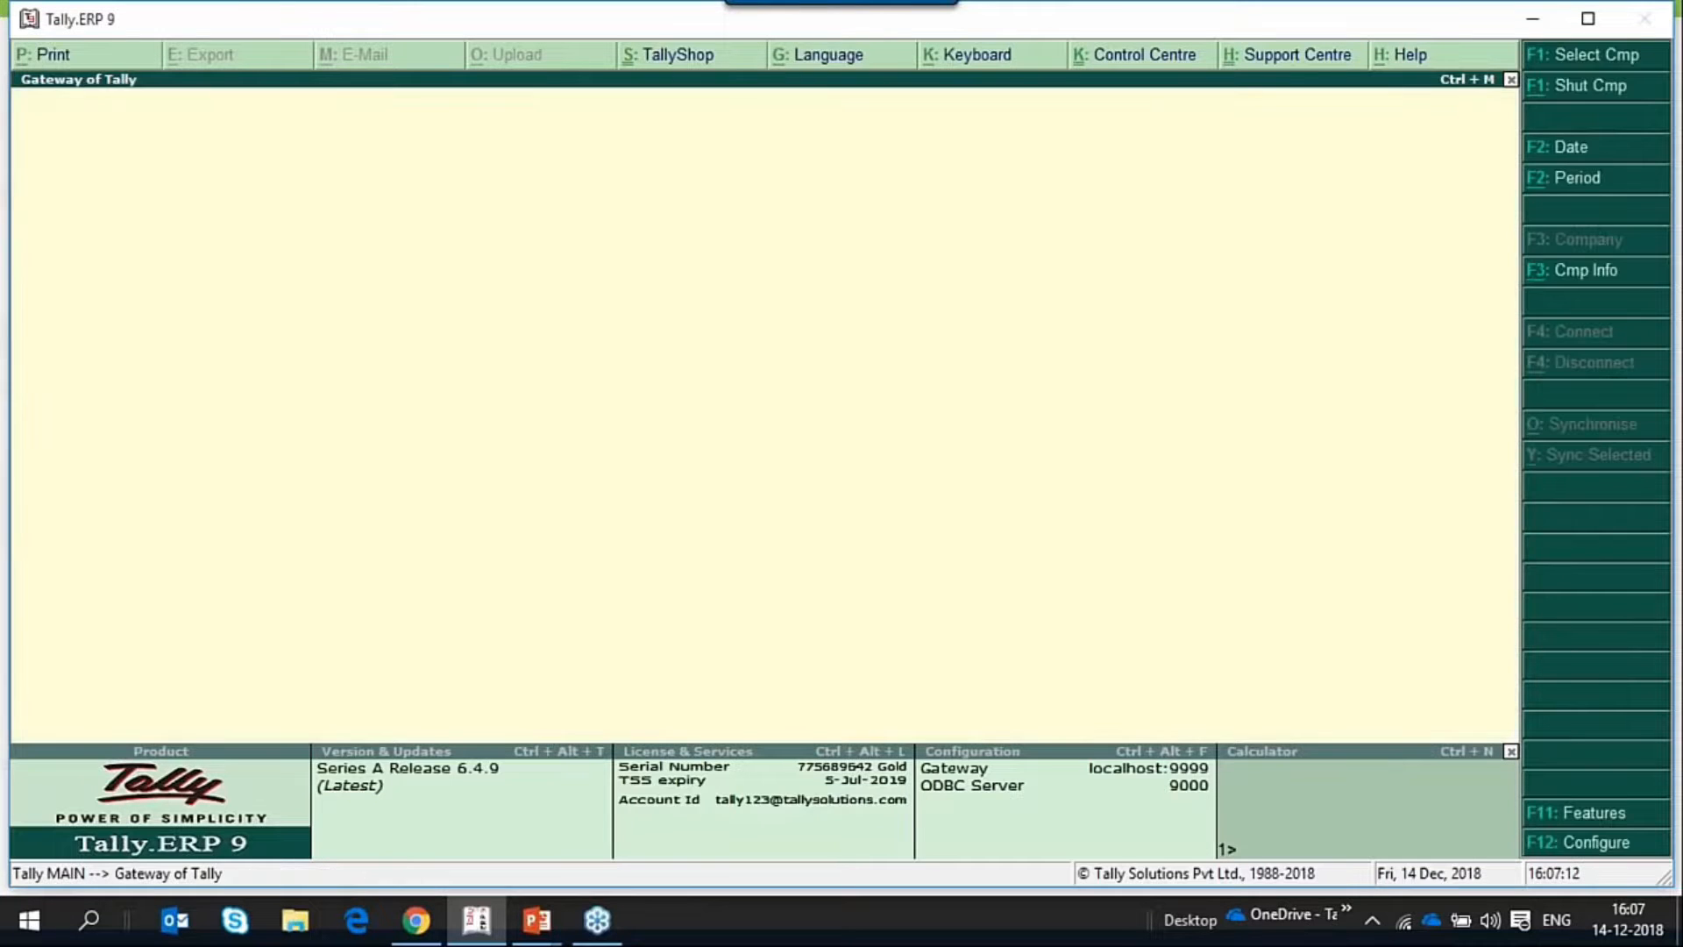
# Display the YesBank ledger's vouchers from the account books and open its bank reconciliation.
pyautogui.press('d')
pyautogui.press('a')
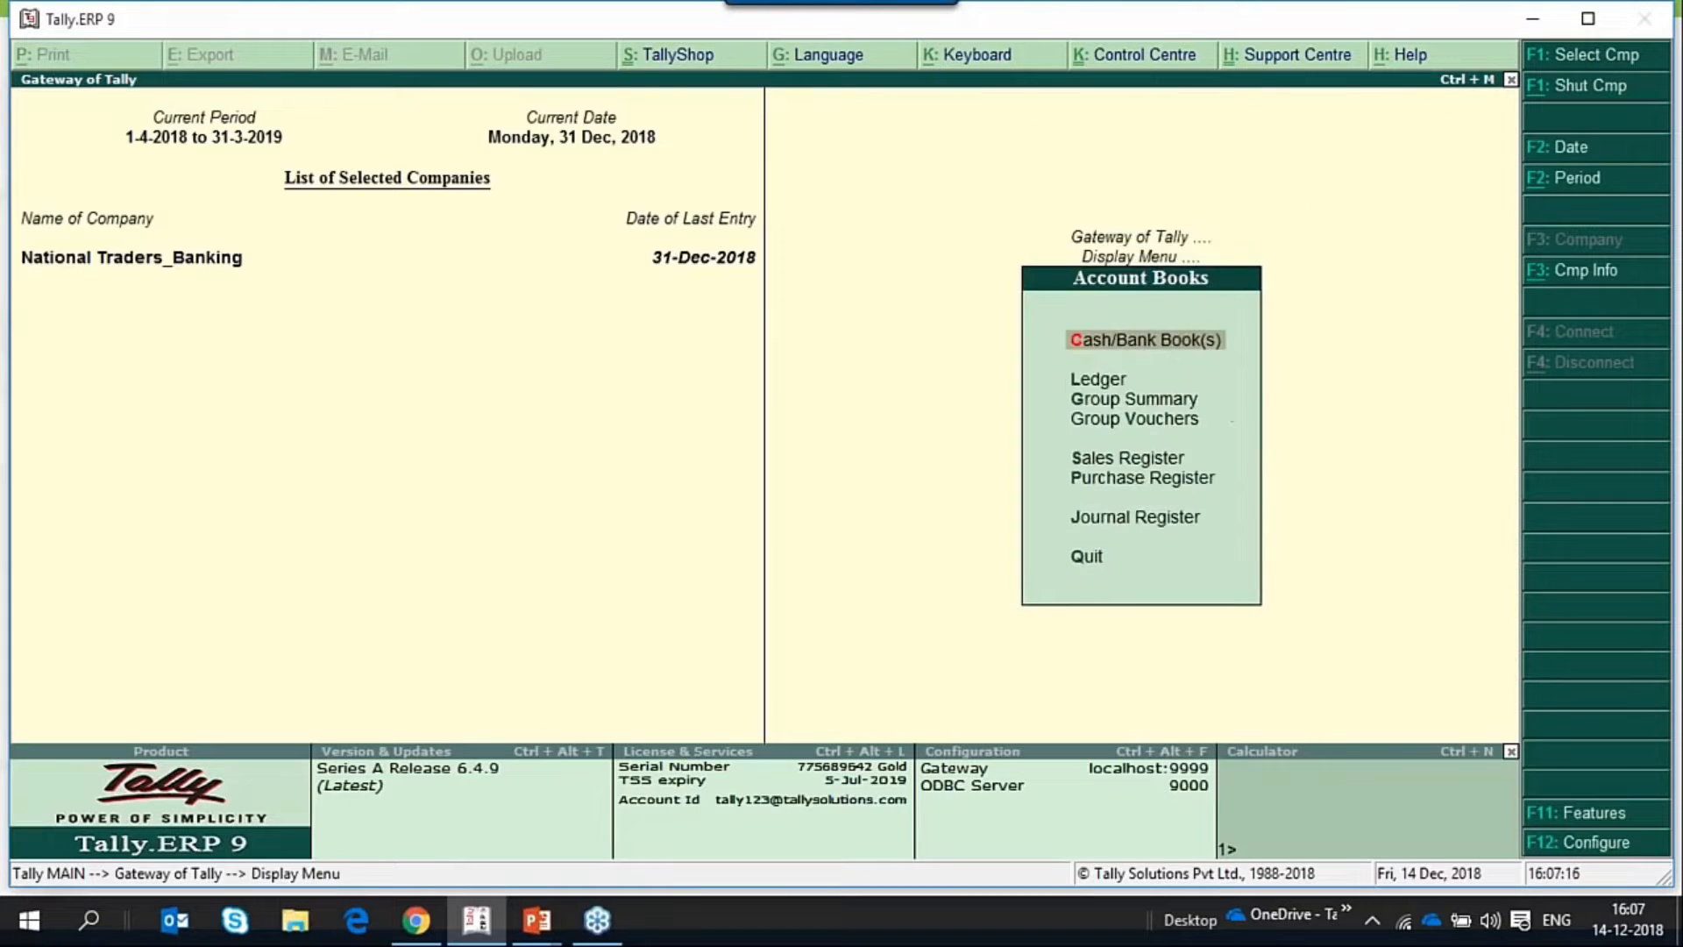
pyautogui.press('l')
pyautogui.press('Down')
pyautogui.press('Down')
pyautogui.press('Down')
pyautogui.press('Down')
pyautogui.press('Down')
pyautogui.press('Down')
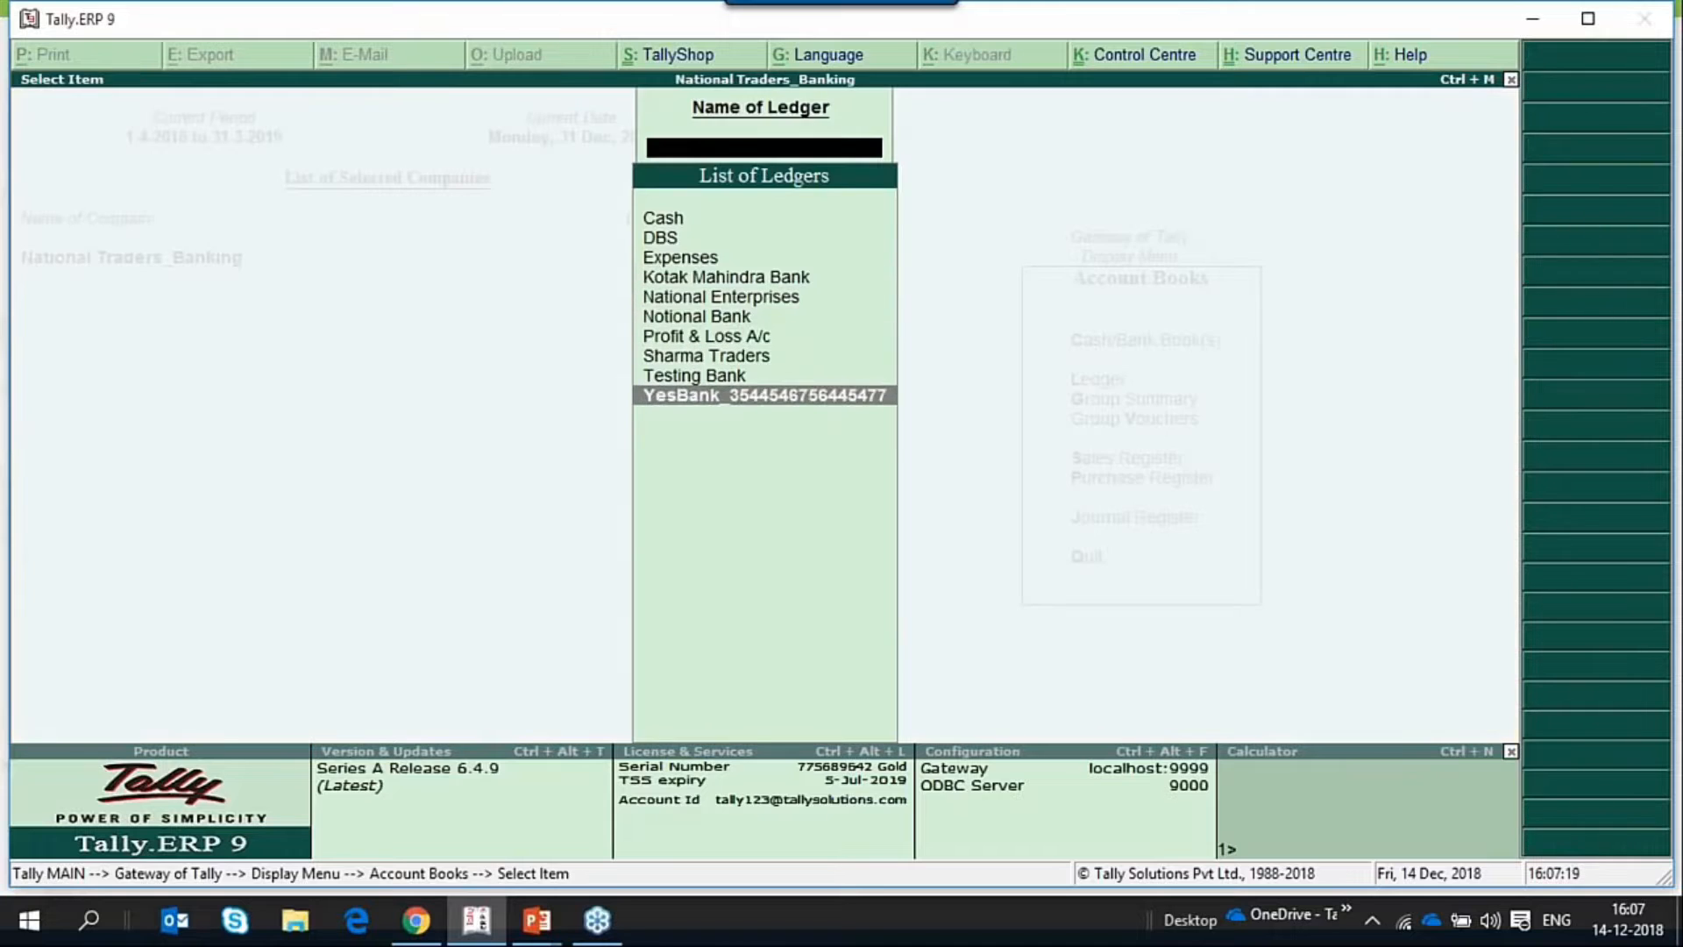
pyautogui.press('Return')
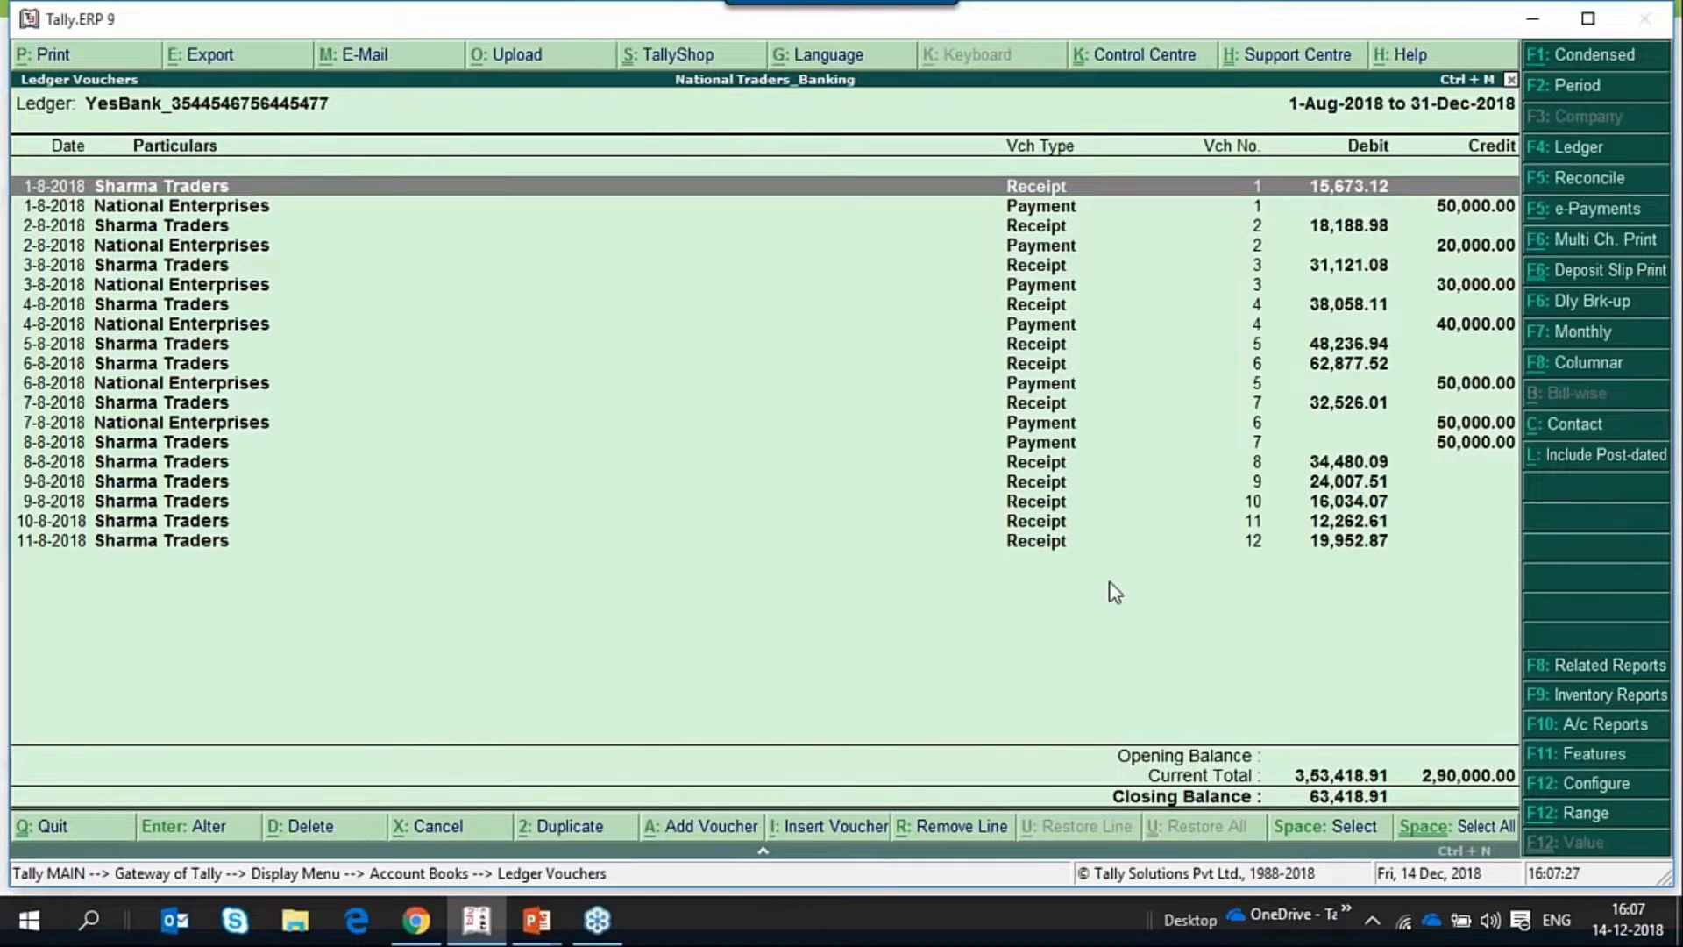
pyautogui.click(1570, 187)
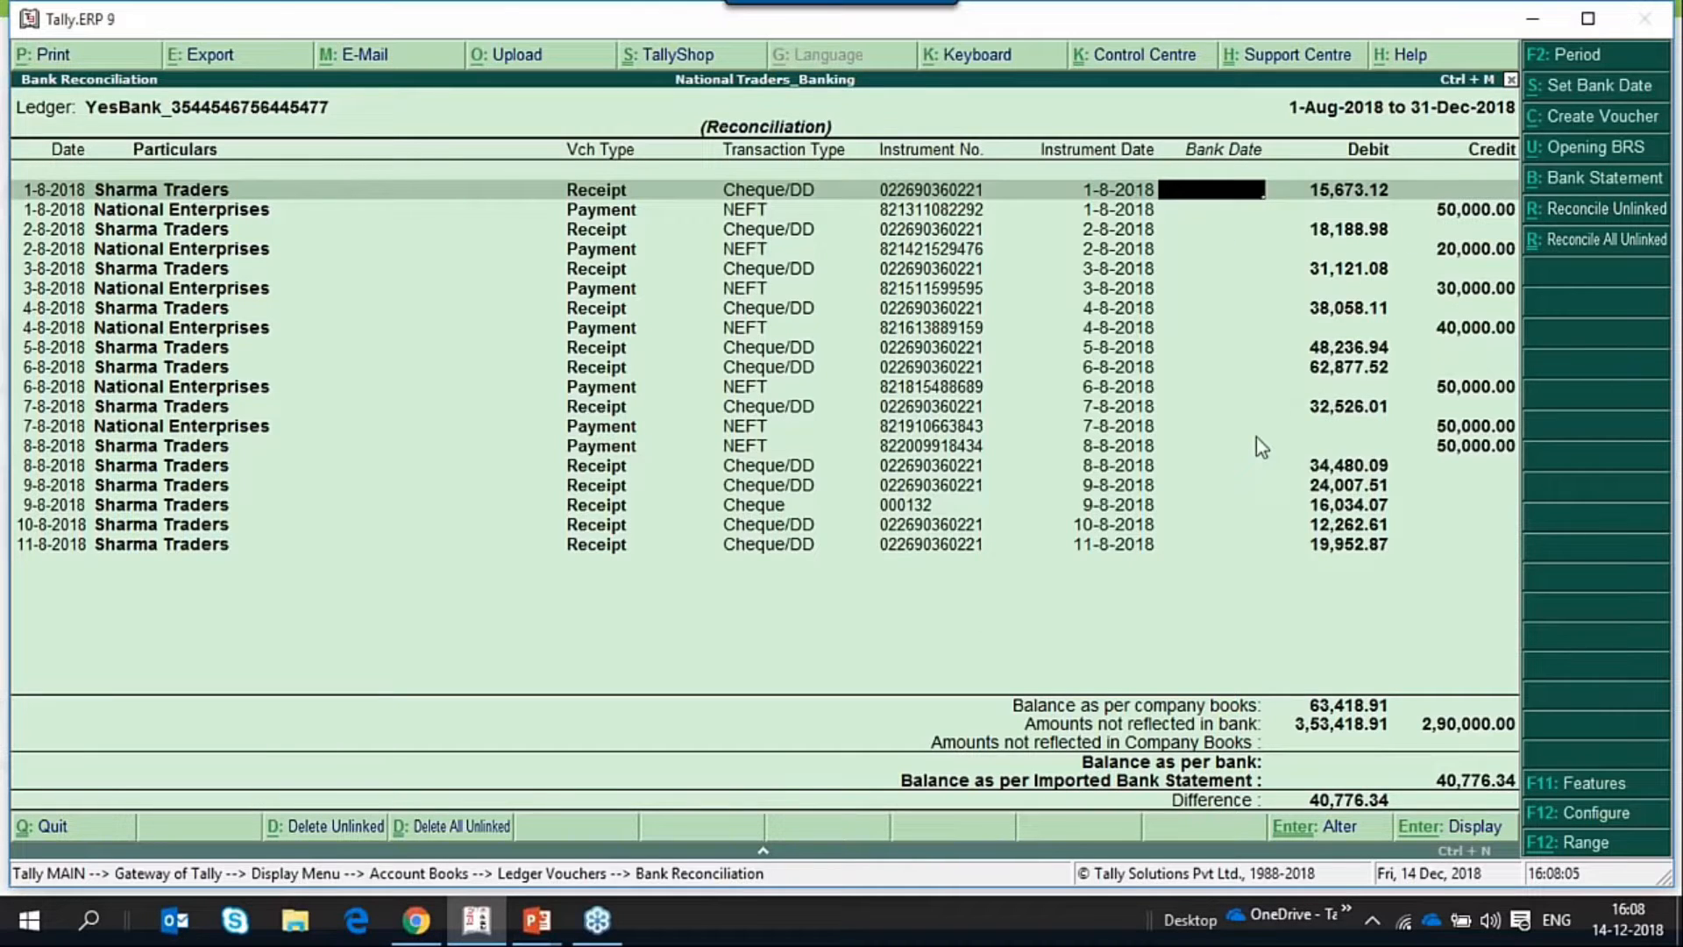
# Try a bank date of 1-8-2018 on the first Sharma Traders receipt, and clear it again.
pyautogui.write('1.8.2018')
pyautogui.press('Return')
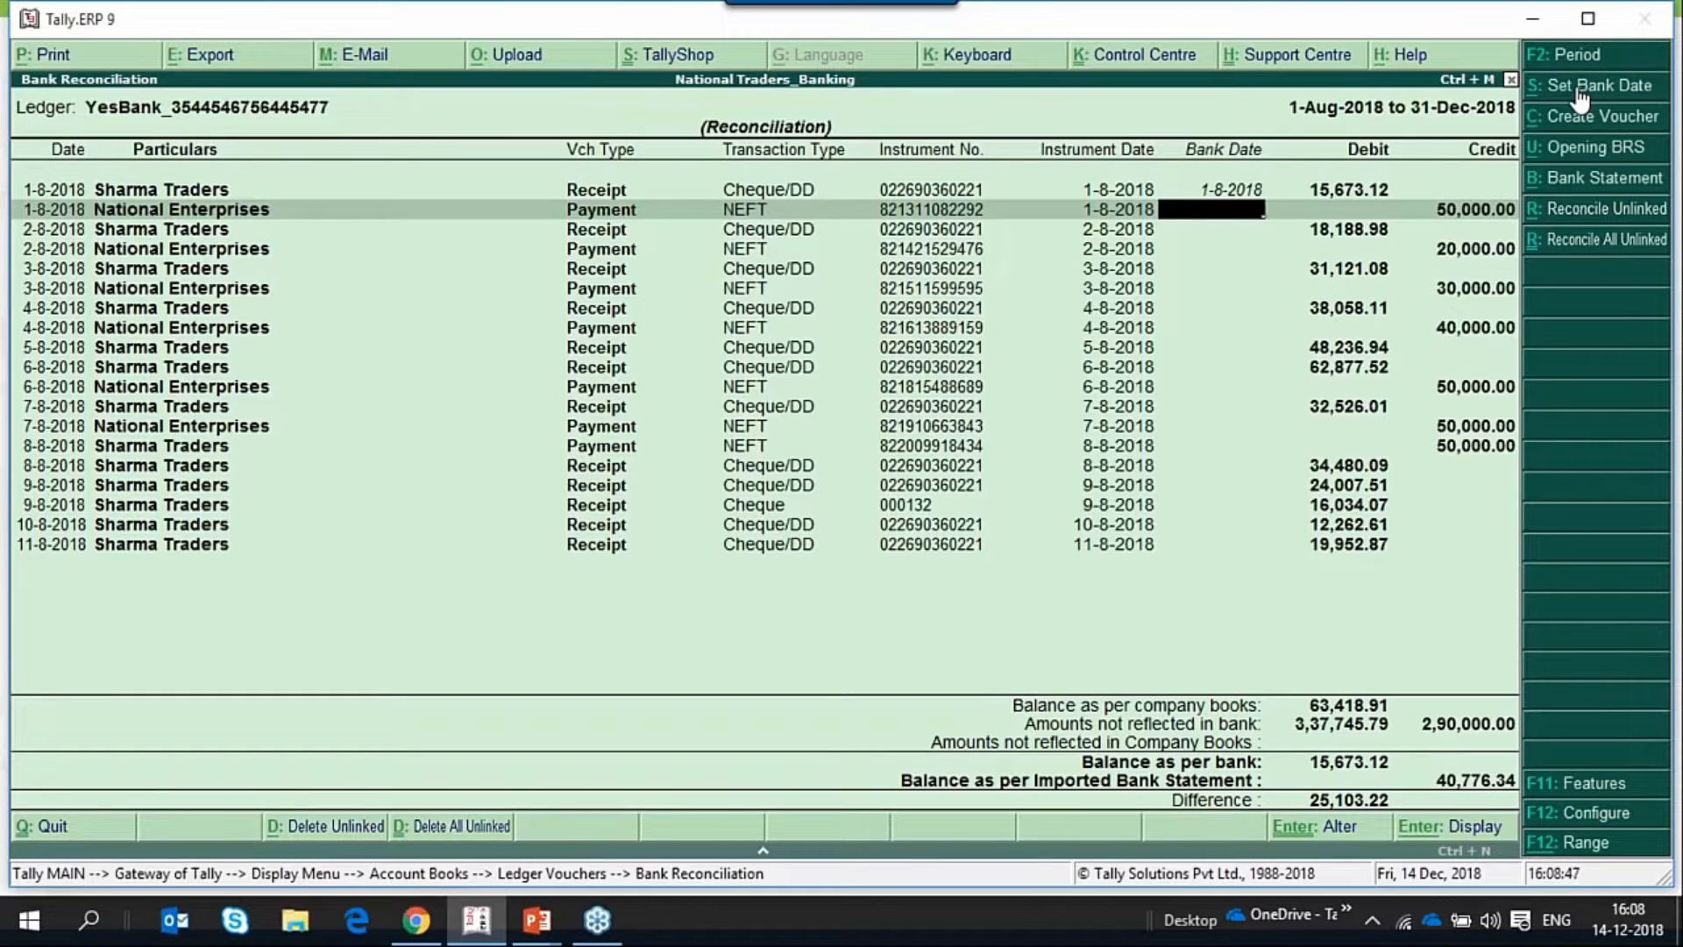
pyautogui.press('Up')
pyautogui.press('BackSpace')
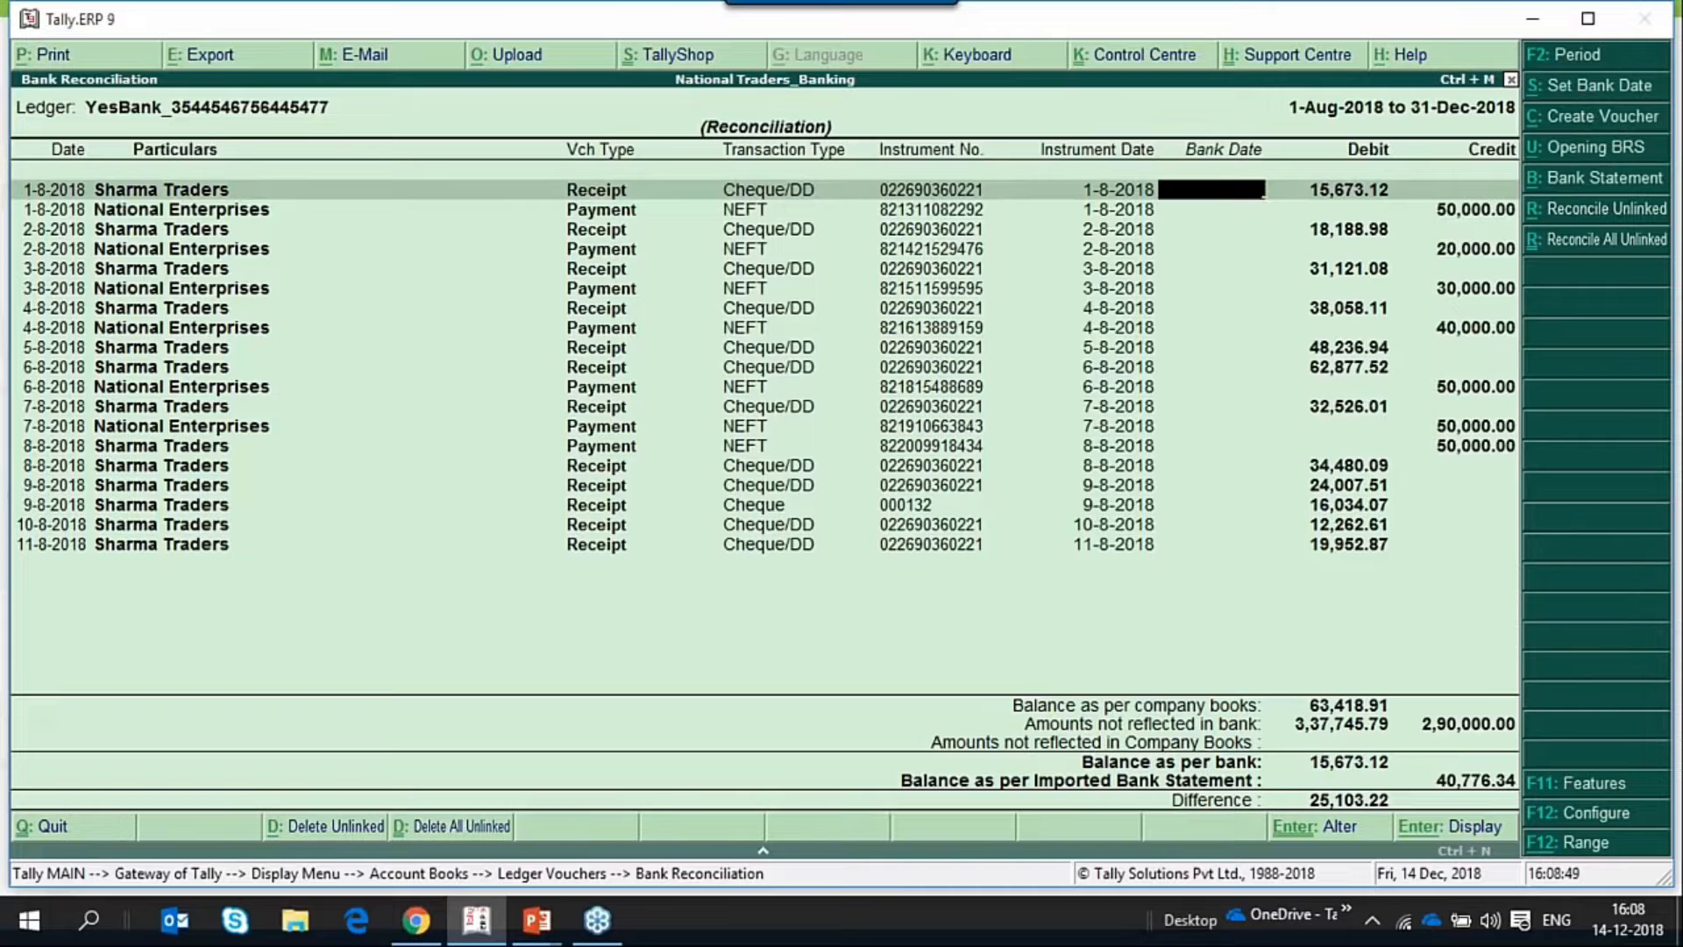
# Set the bank date for all the transactions in one go, using New Date as the type and 31-12-2018 as the date.
pyautogui.click(1599, 85)
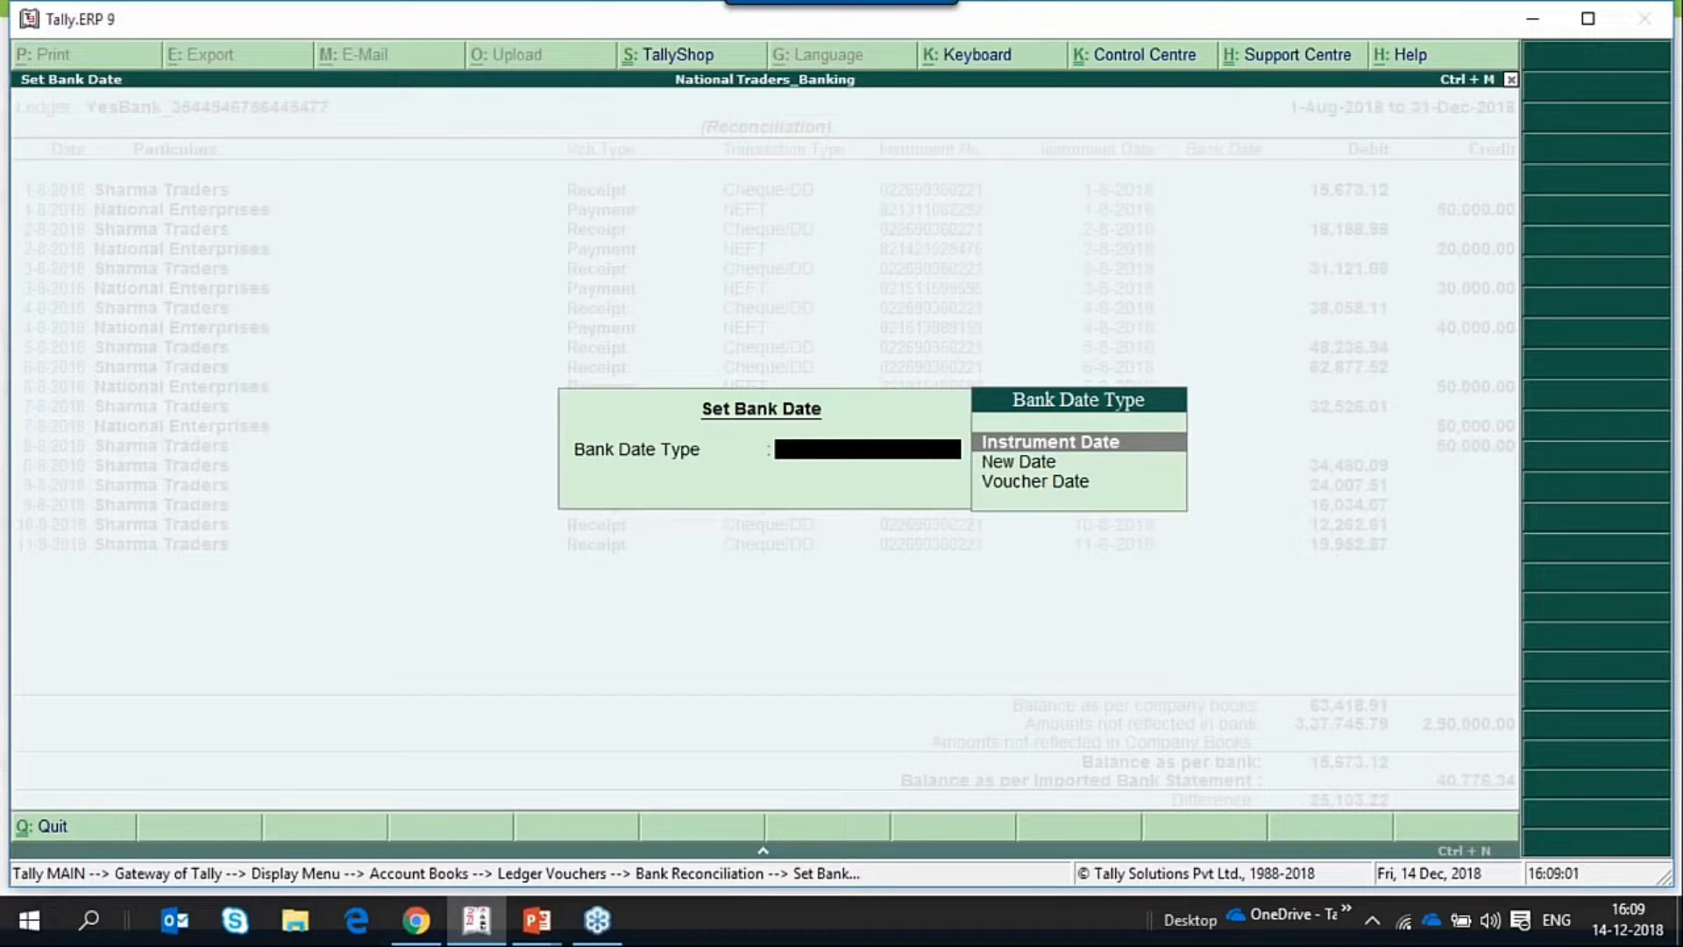
pyautogui.click(1014, 465)
pyautogui.press('Return')
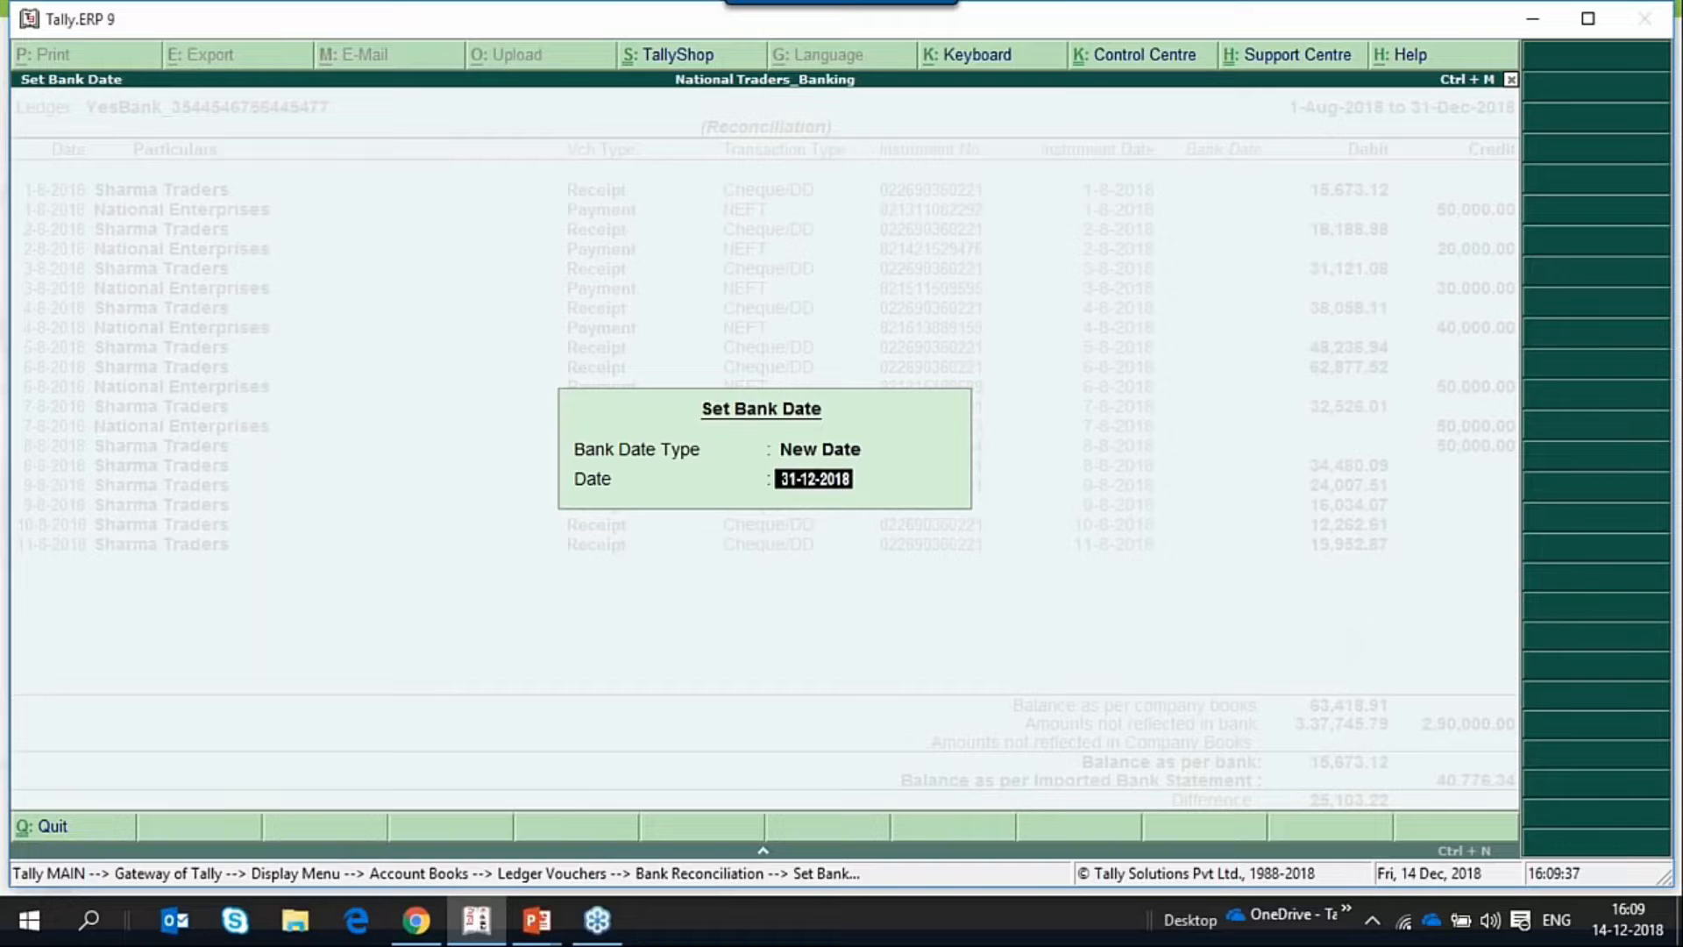
pyautogui.press('Return')
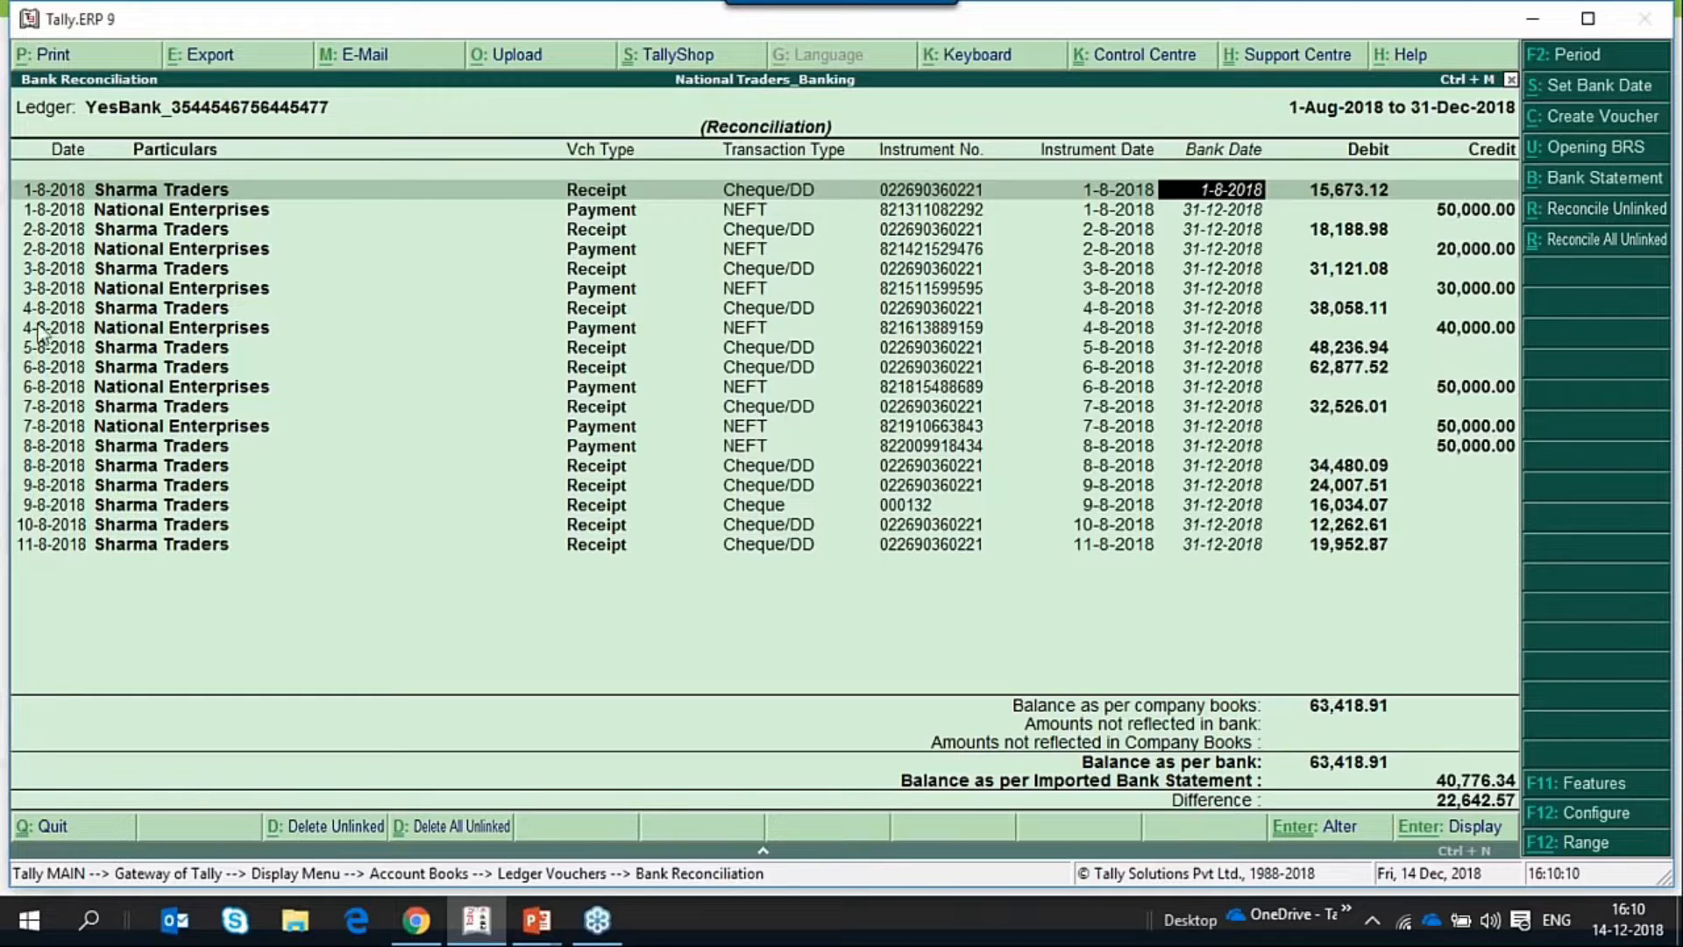
# Reset the transactions' bank dates using the Voucher Date type, and again using the Instrument Date type.
pyautogui.click(1595, 85)
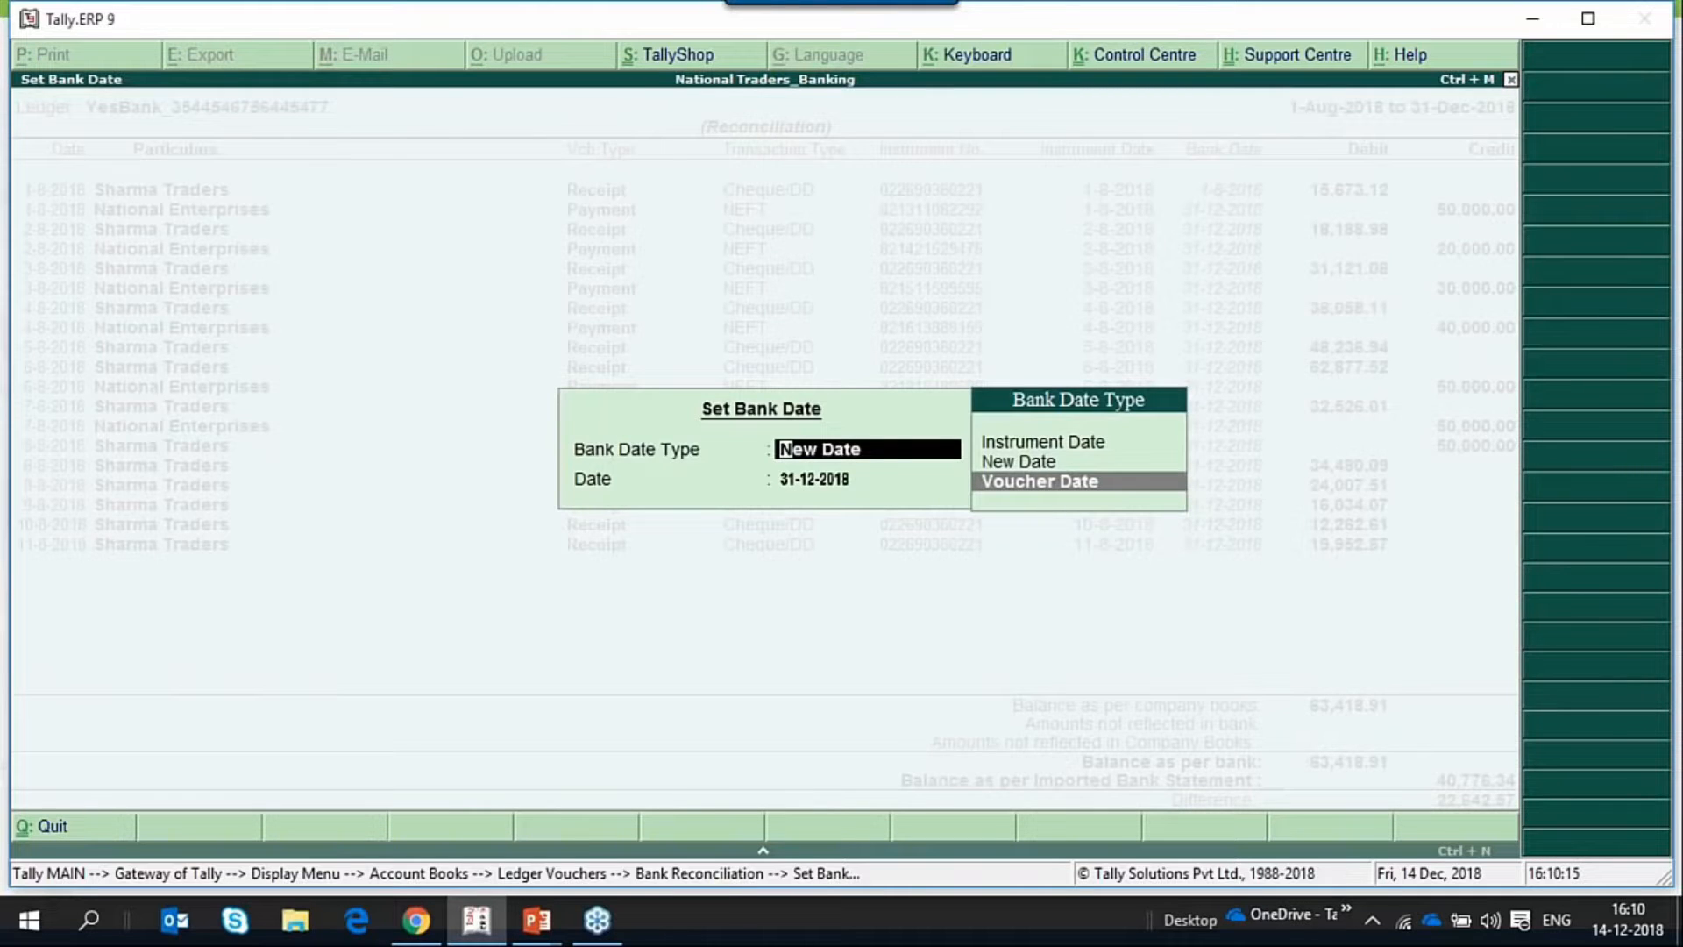
pyautogui.press('Return')
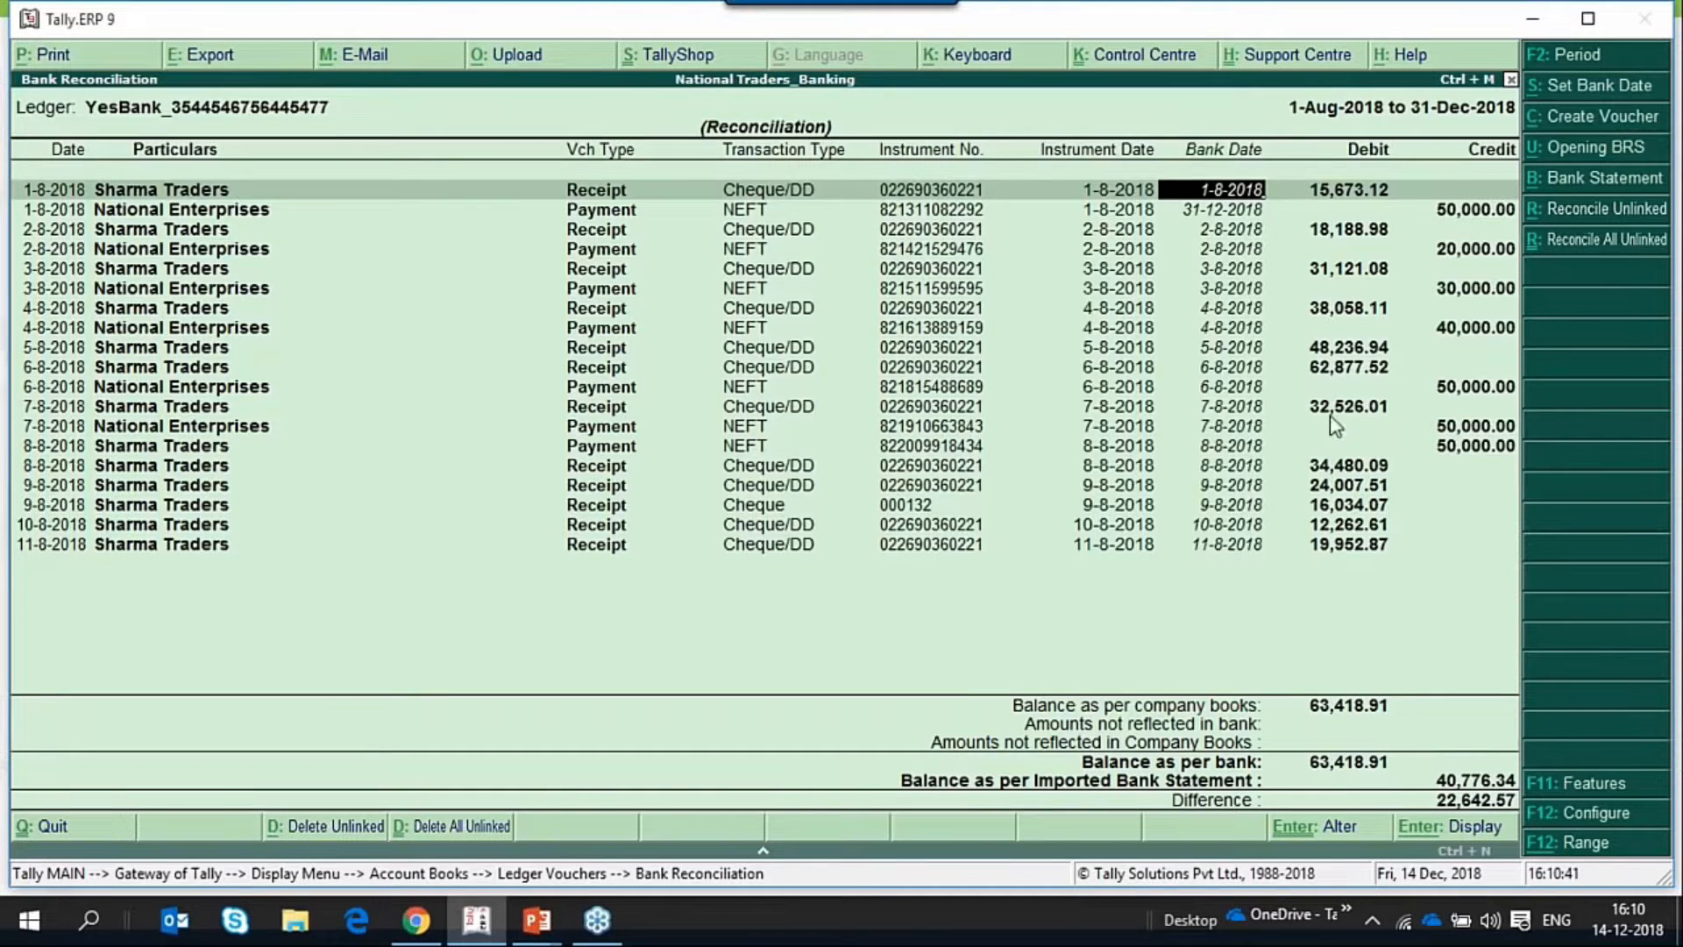
pyautogui.click(1595, 86)
pyautogui.press('Up')
pyautogui.press('Up')
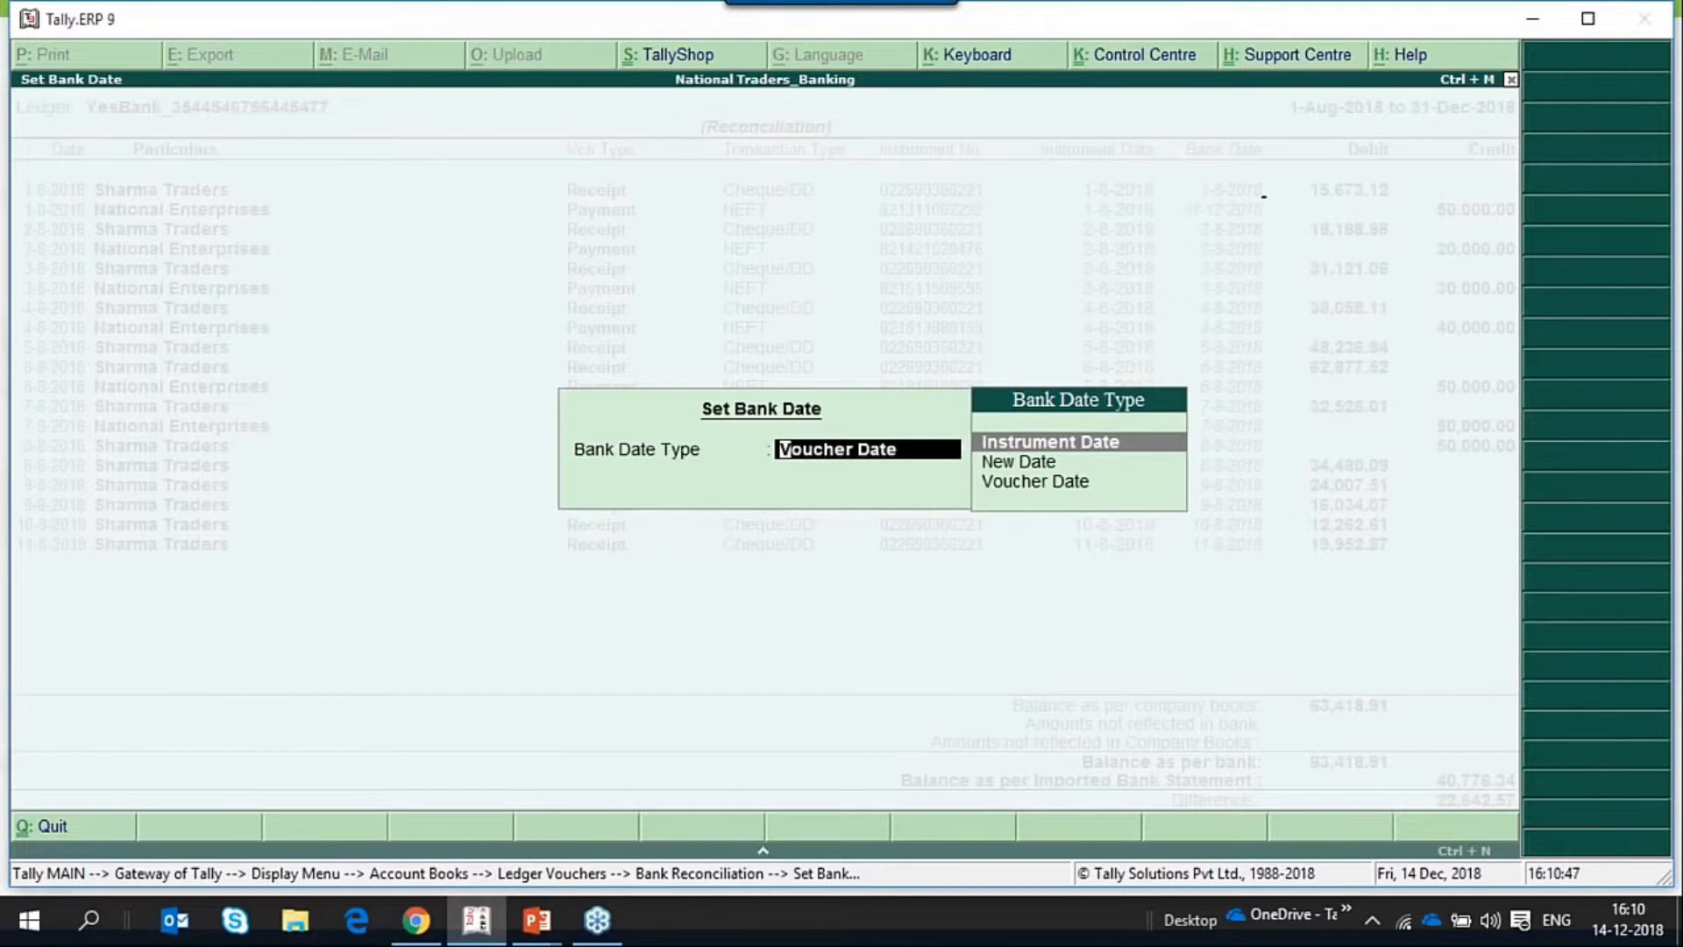
pyautogui.press('Return')
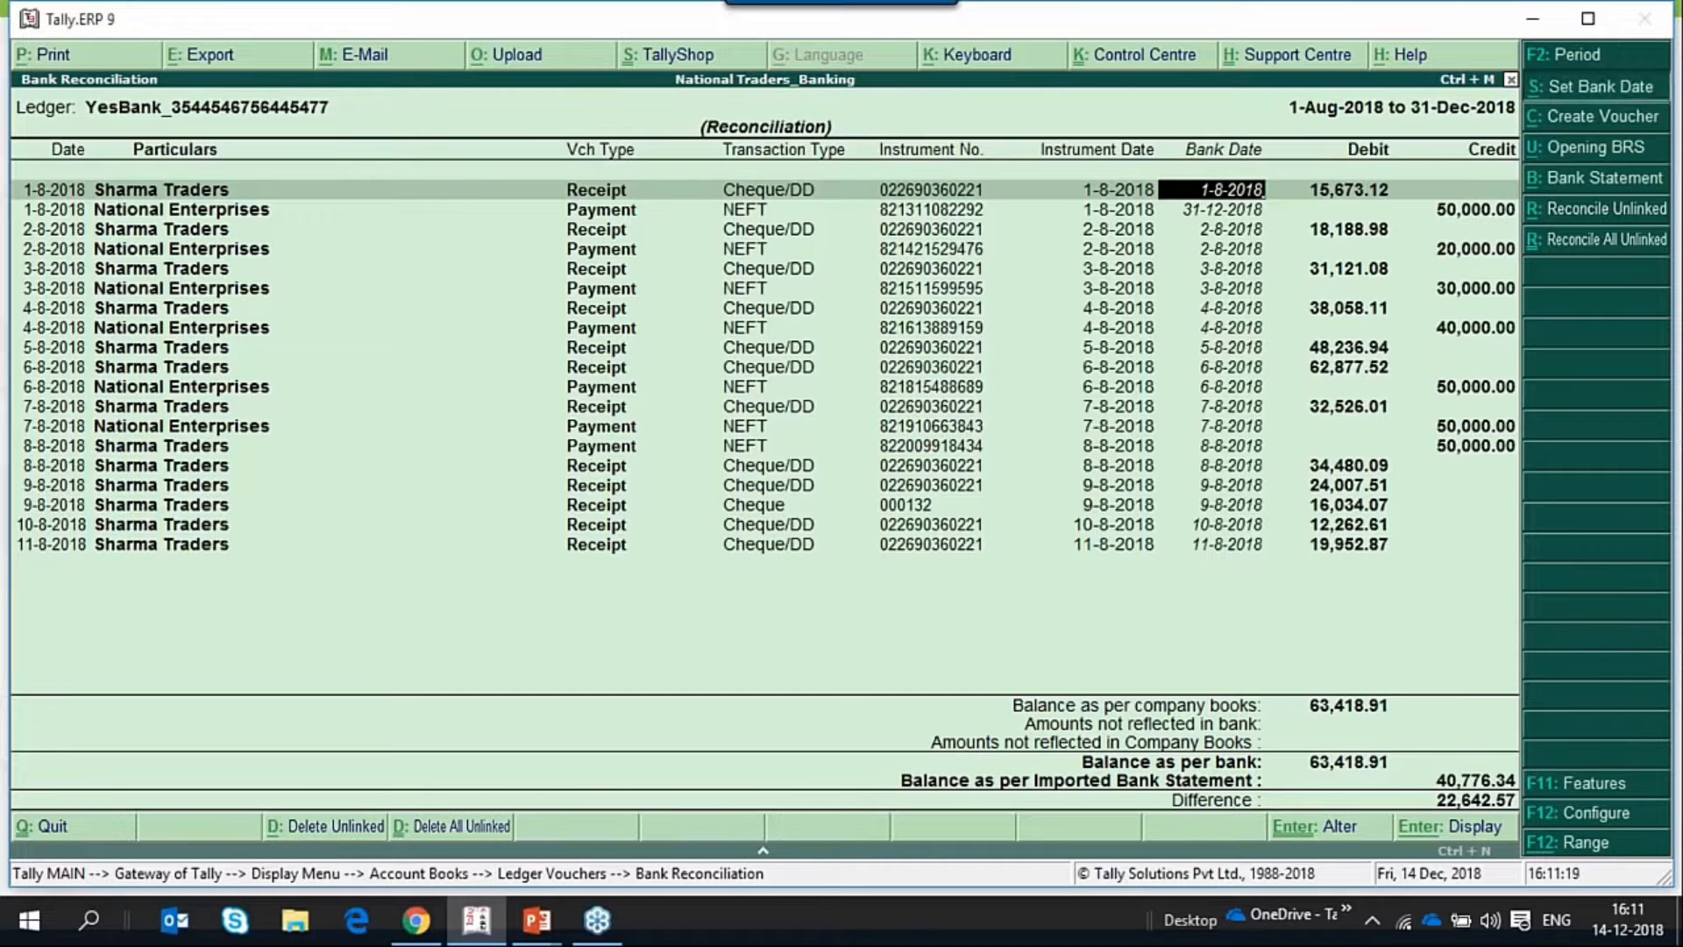
# Set the bank date type to New Date with a blank date, and quit the reconciliation without saving.
pyautogui.click(1605, 87)
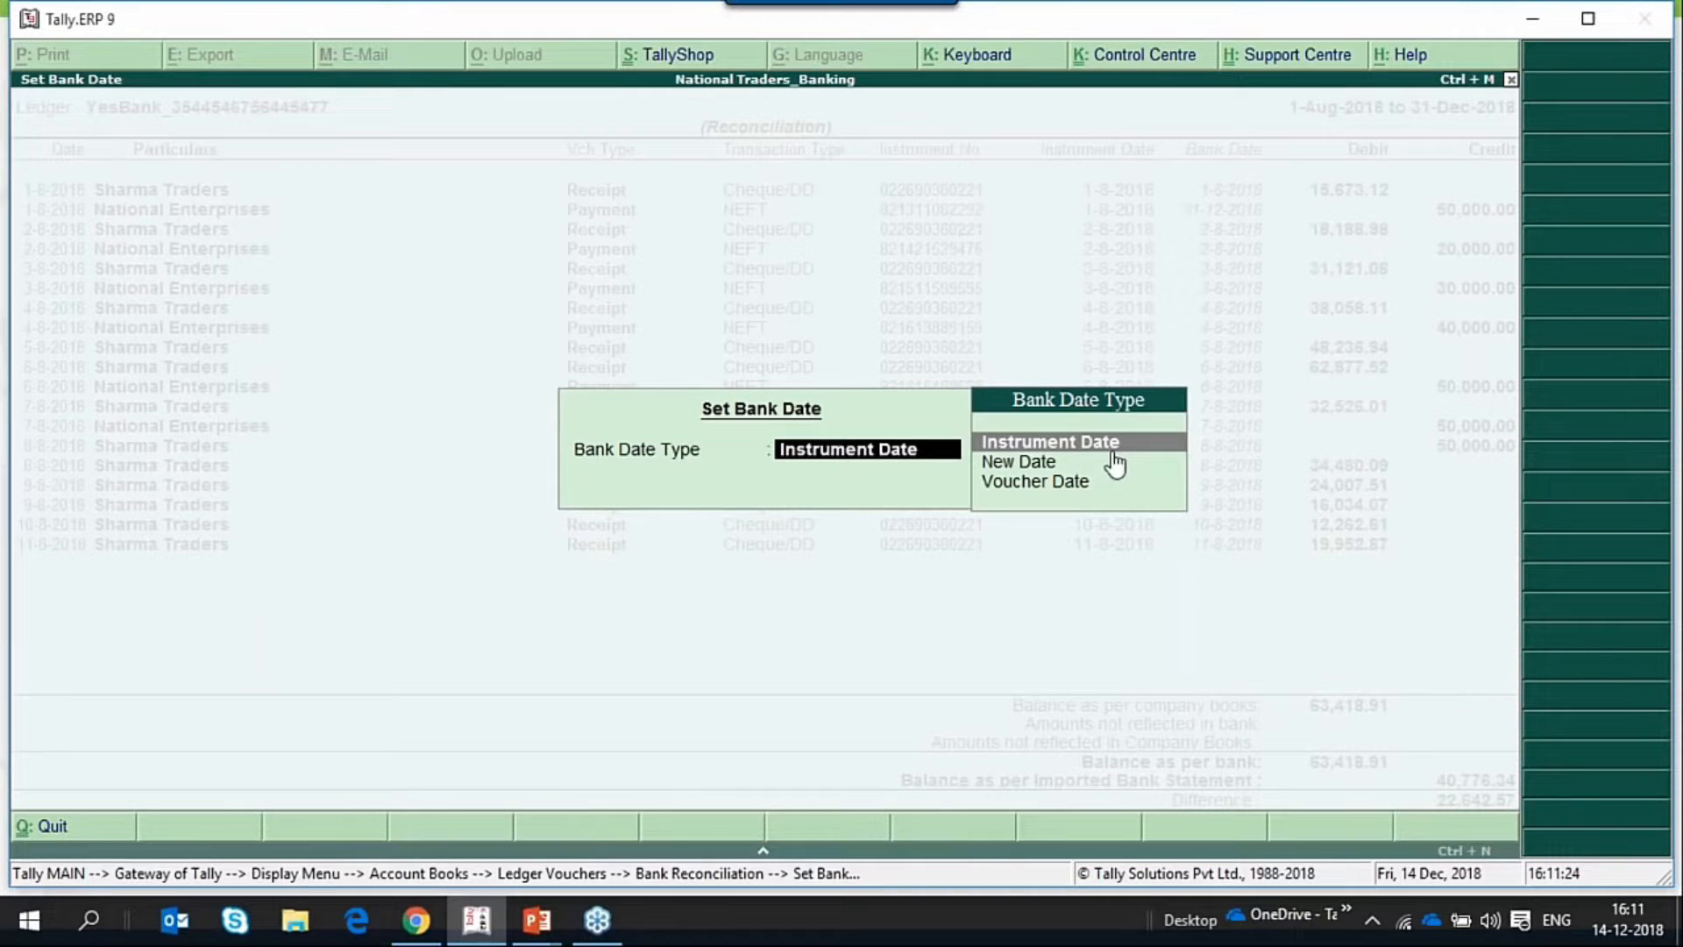
pyautogui.press('Down')
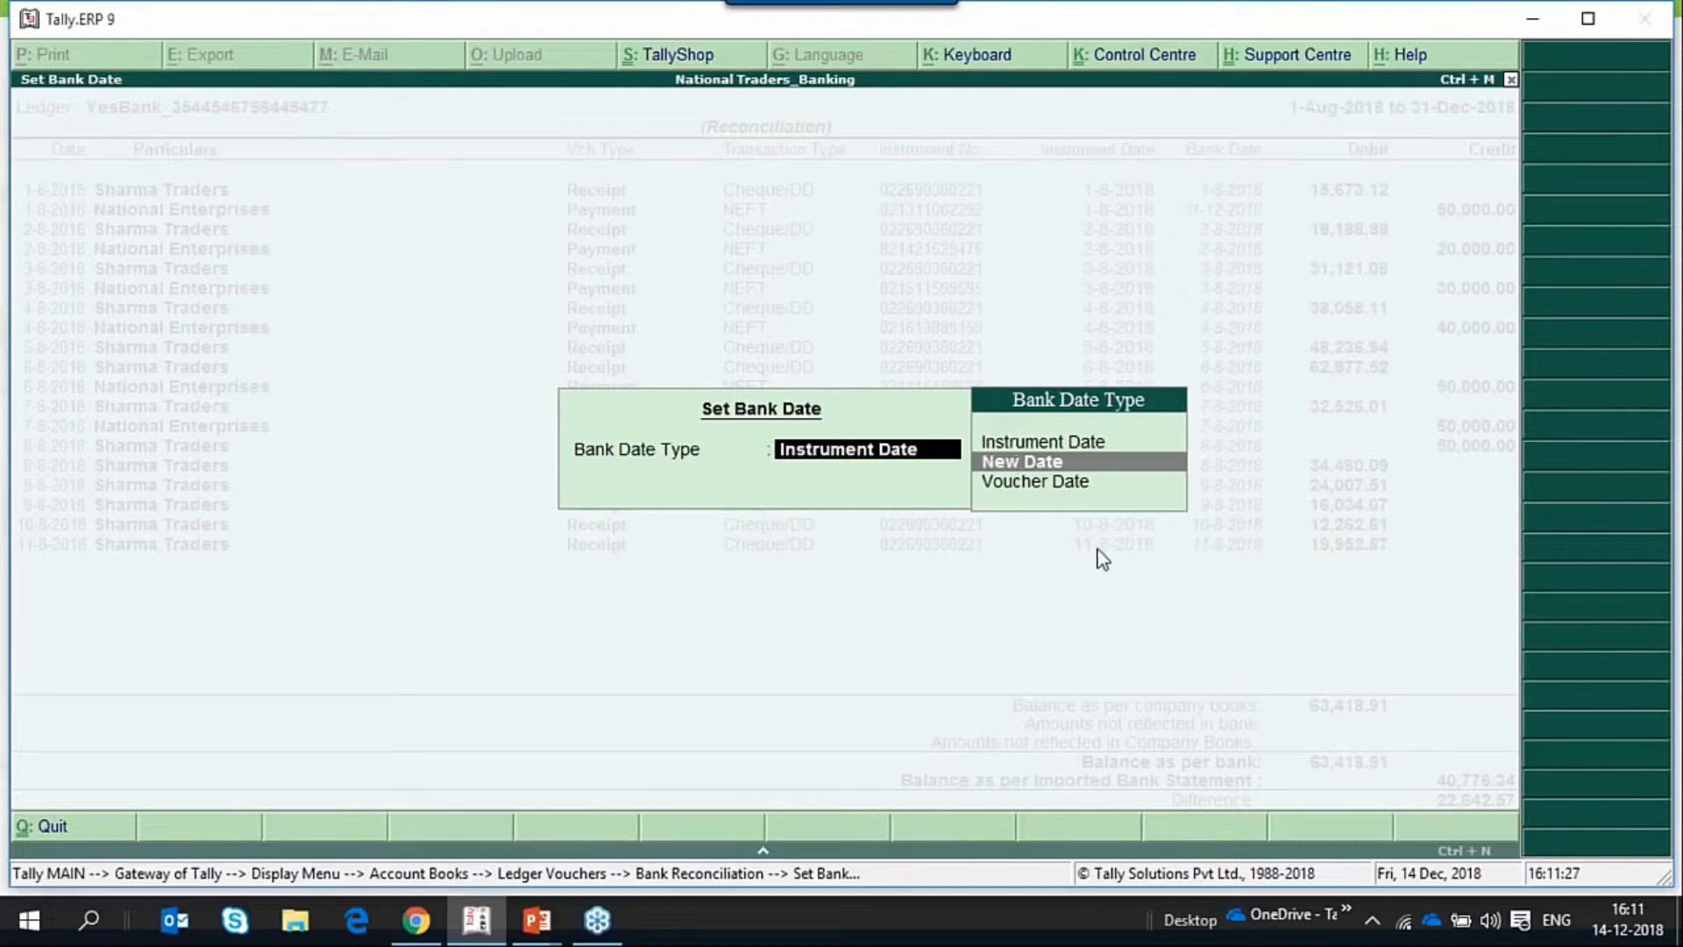
pyautogui.press('Return')
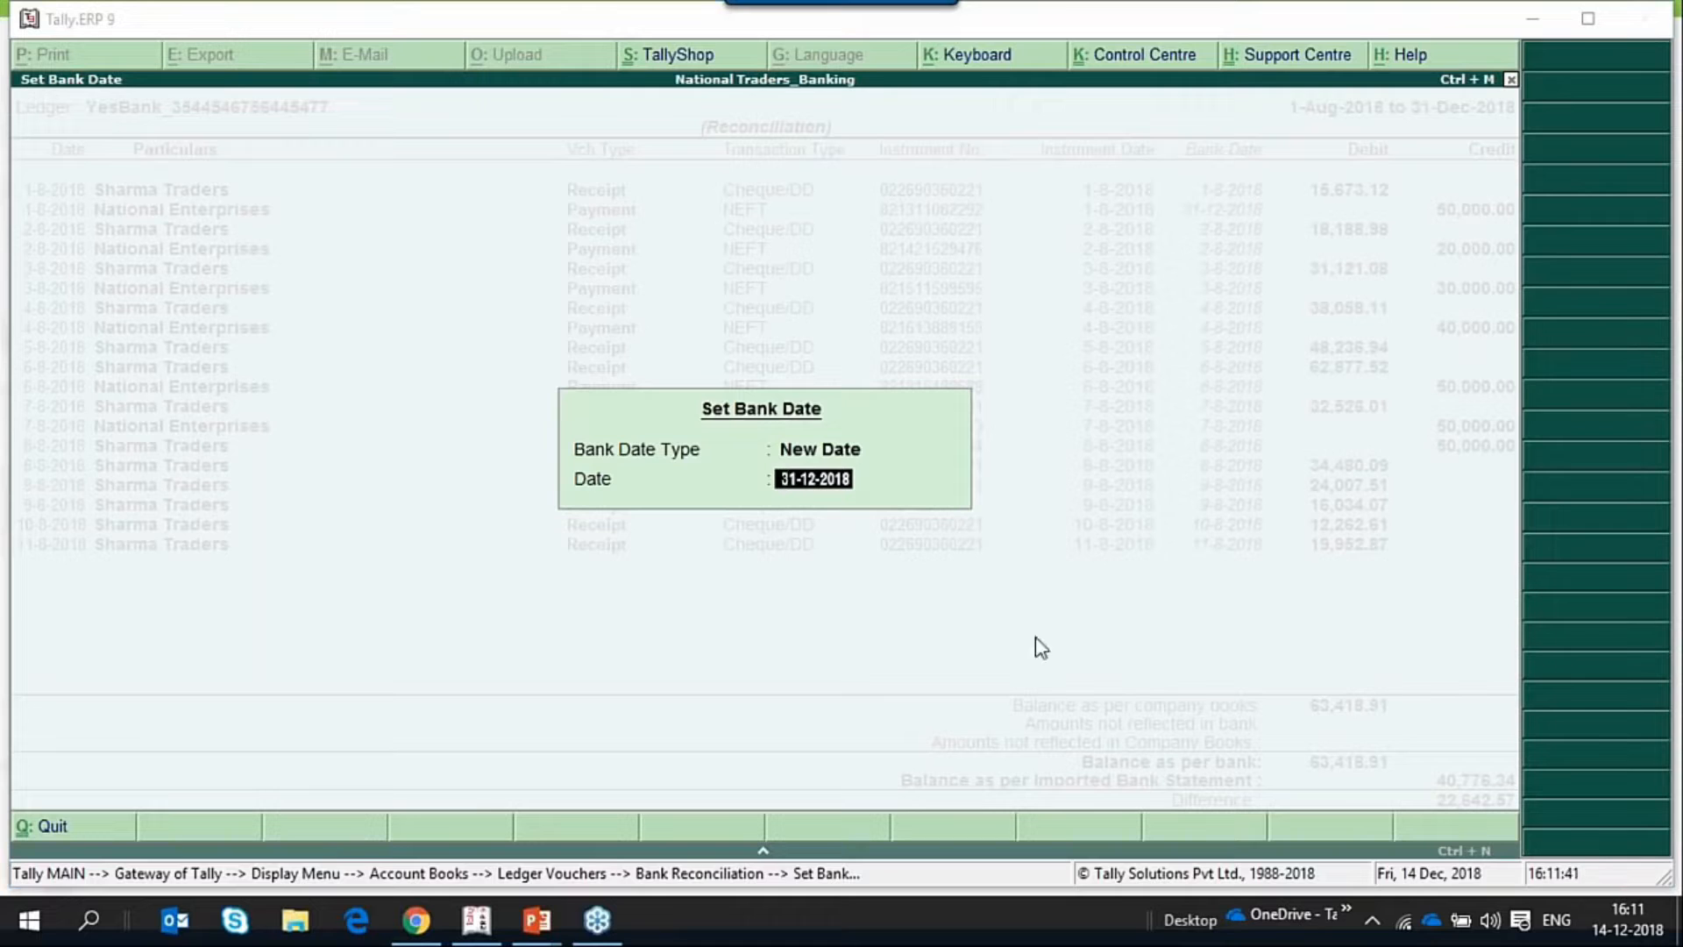
pyautogui.click(947, 497)
pyautogui.press('BackSpace')
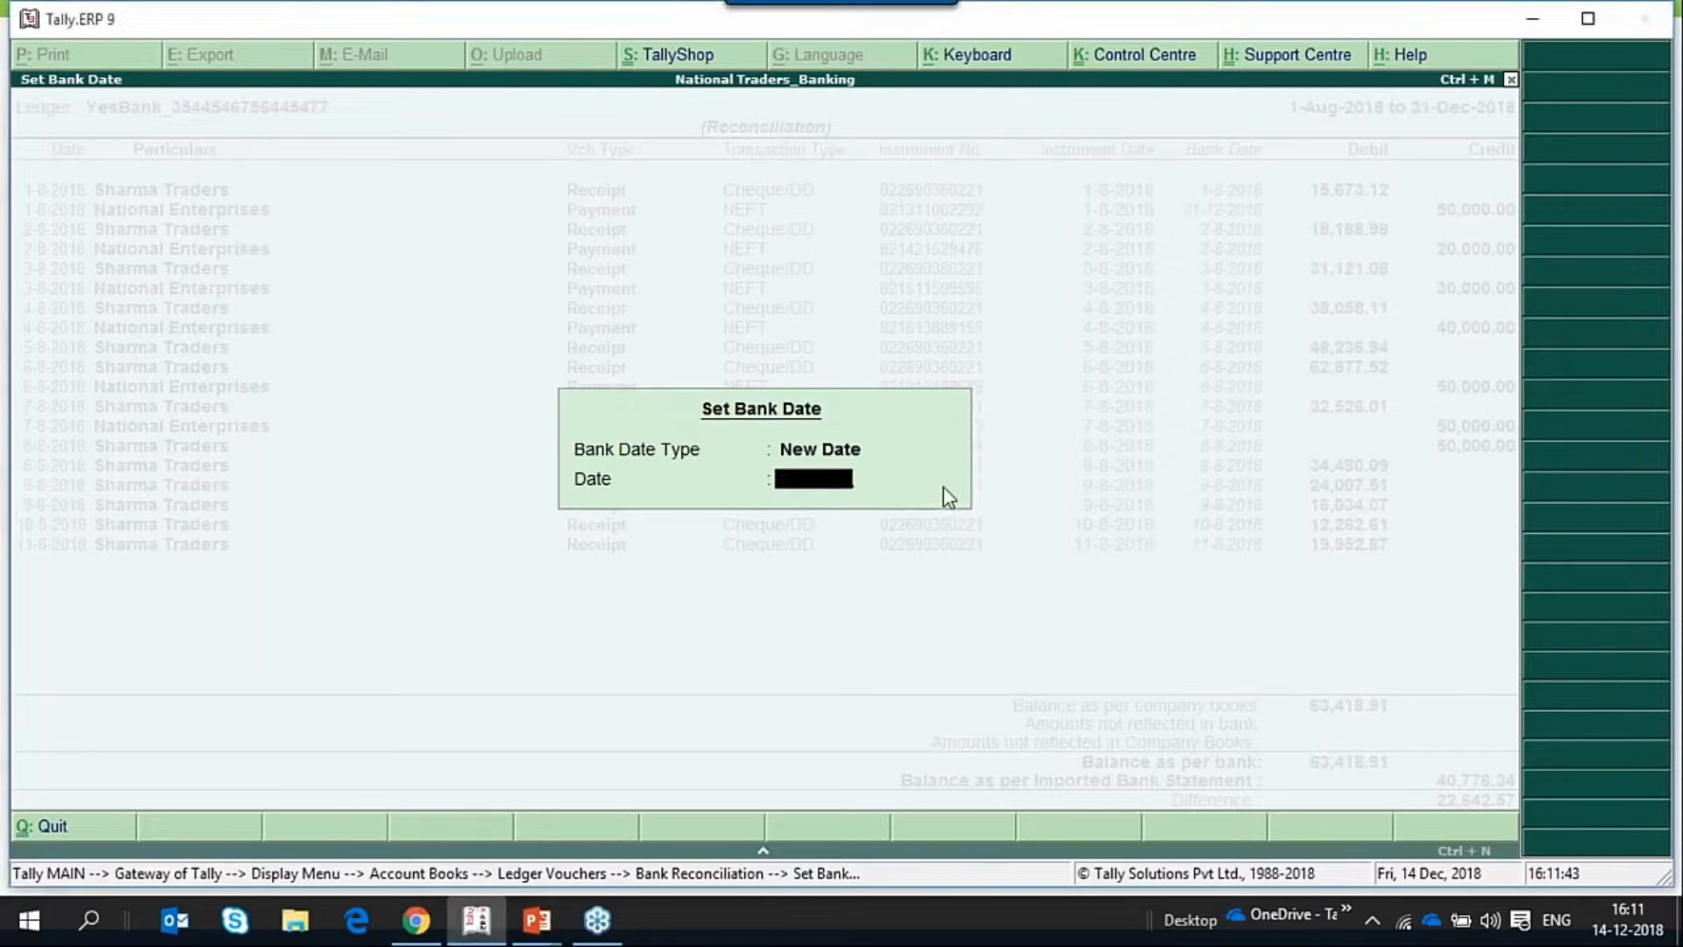
pyautogui.press('Return')
pyautogui.press('Escape')
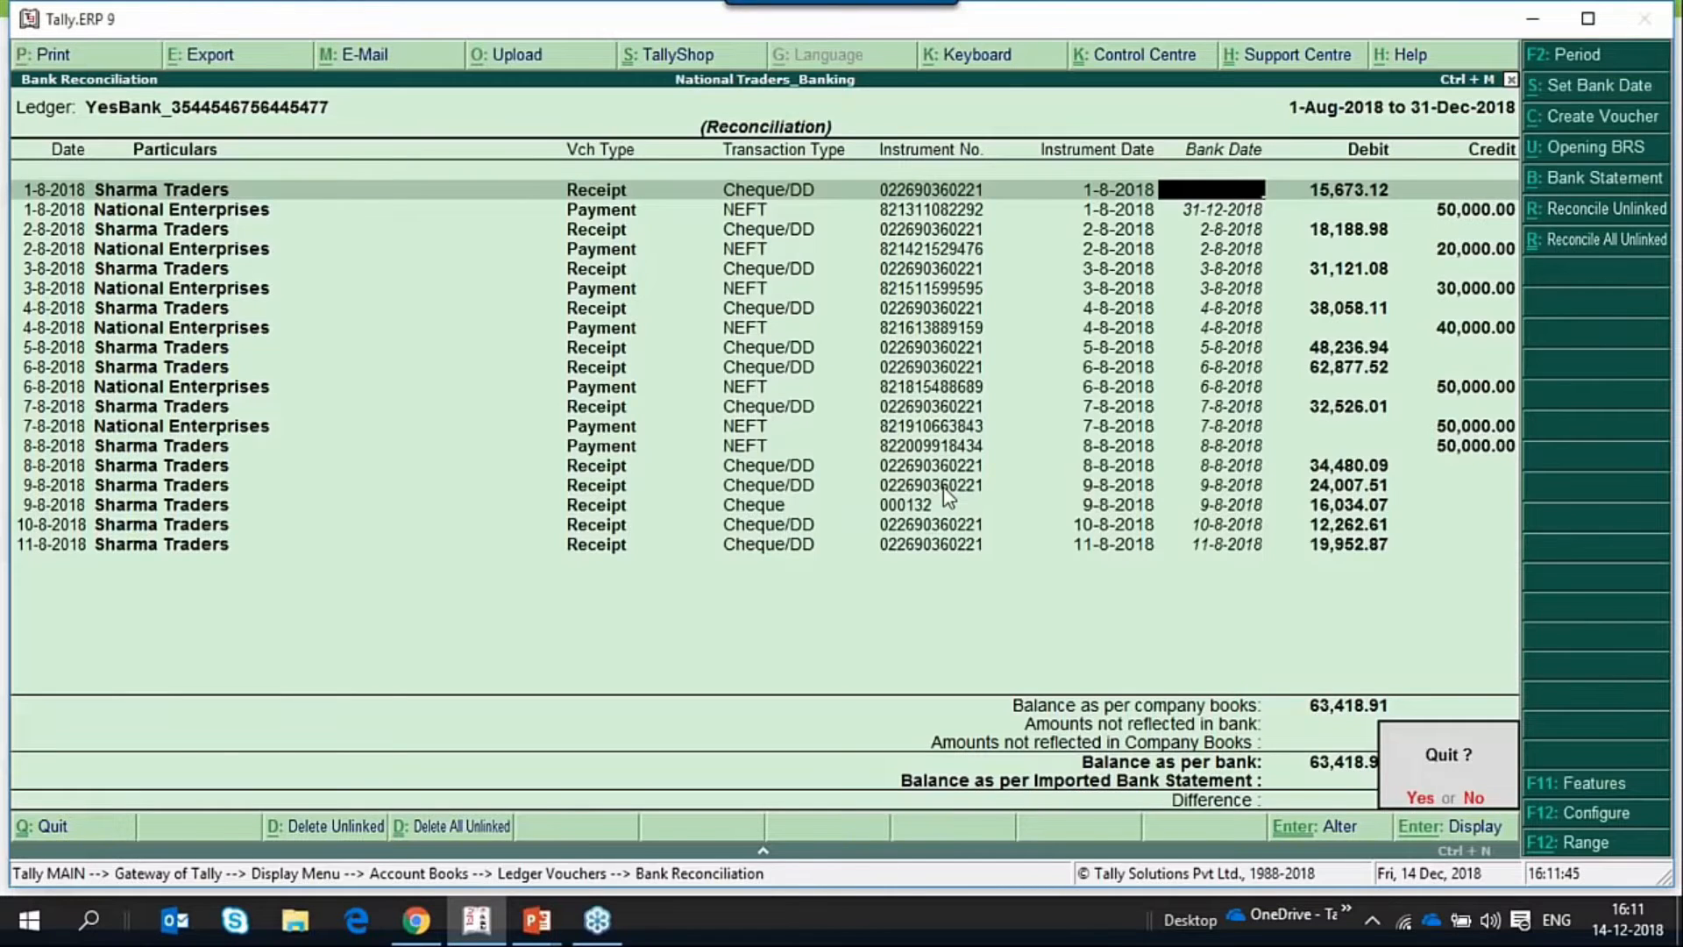
pyautogui.press('y')
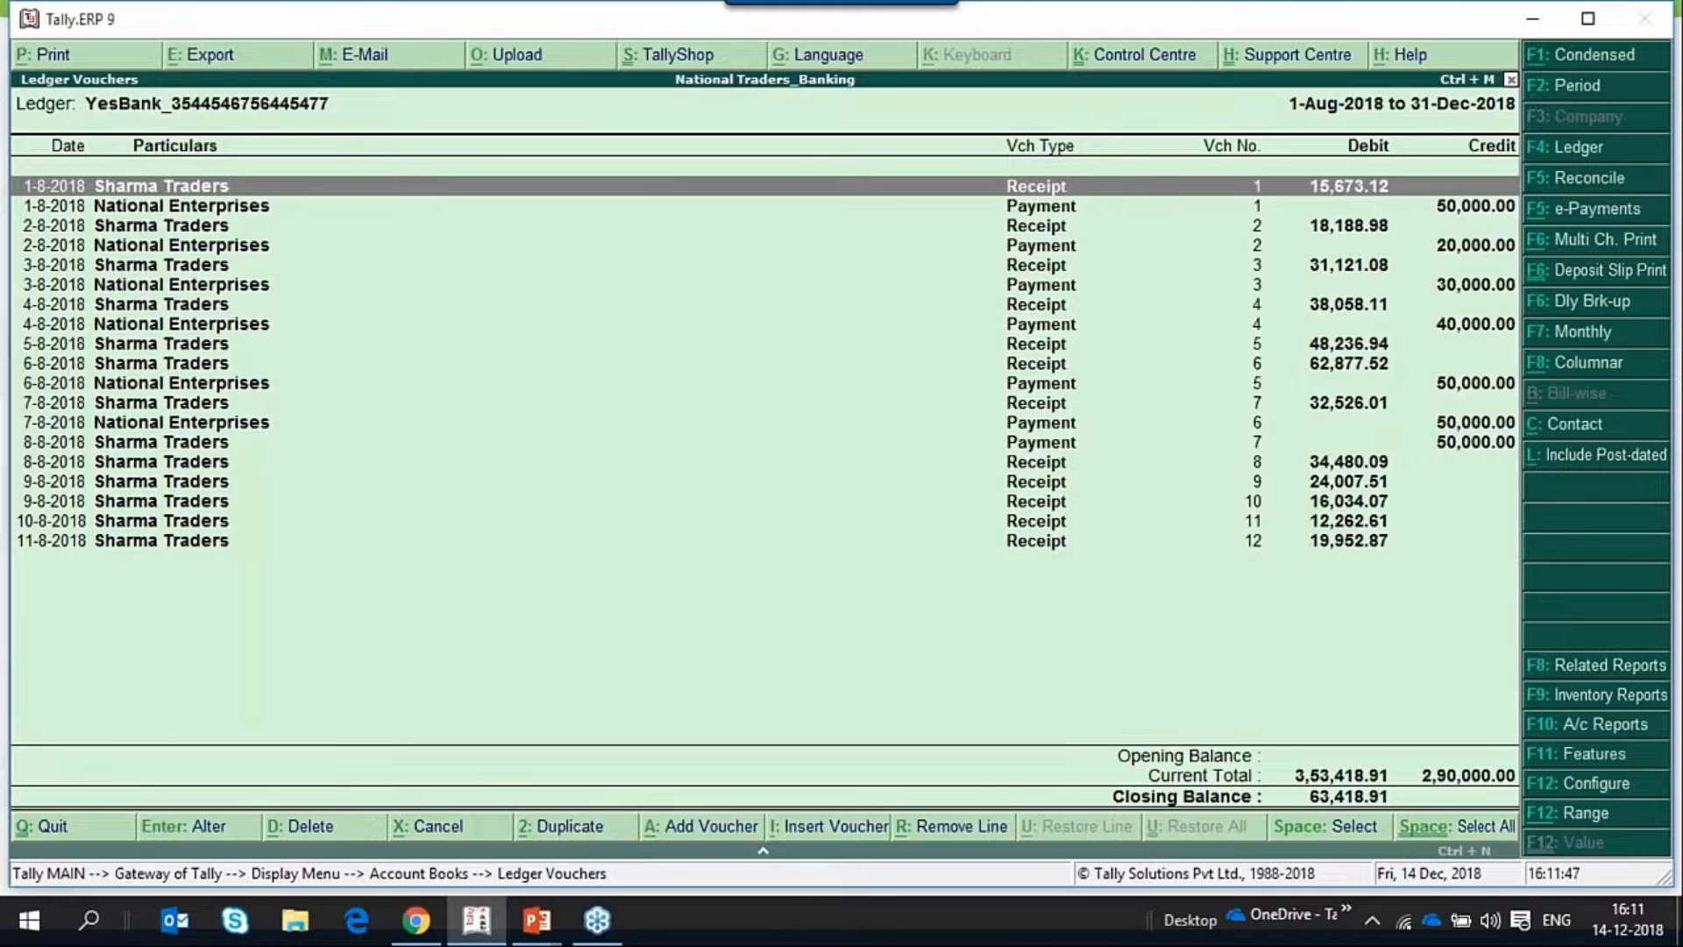
# Reopen the YesBank reconciliation, view its opening BRS unreconciled details, and leave them without accepting any entry.
pyautogui.press('F5')
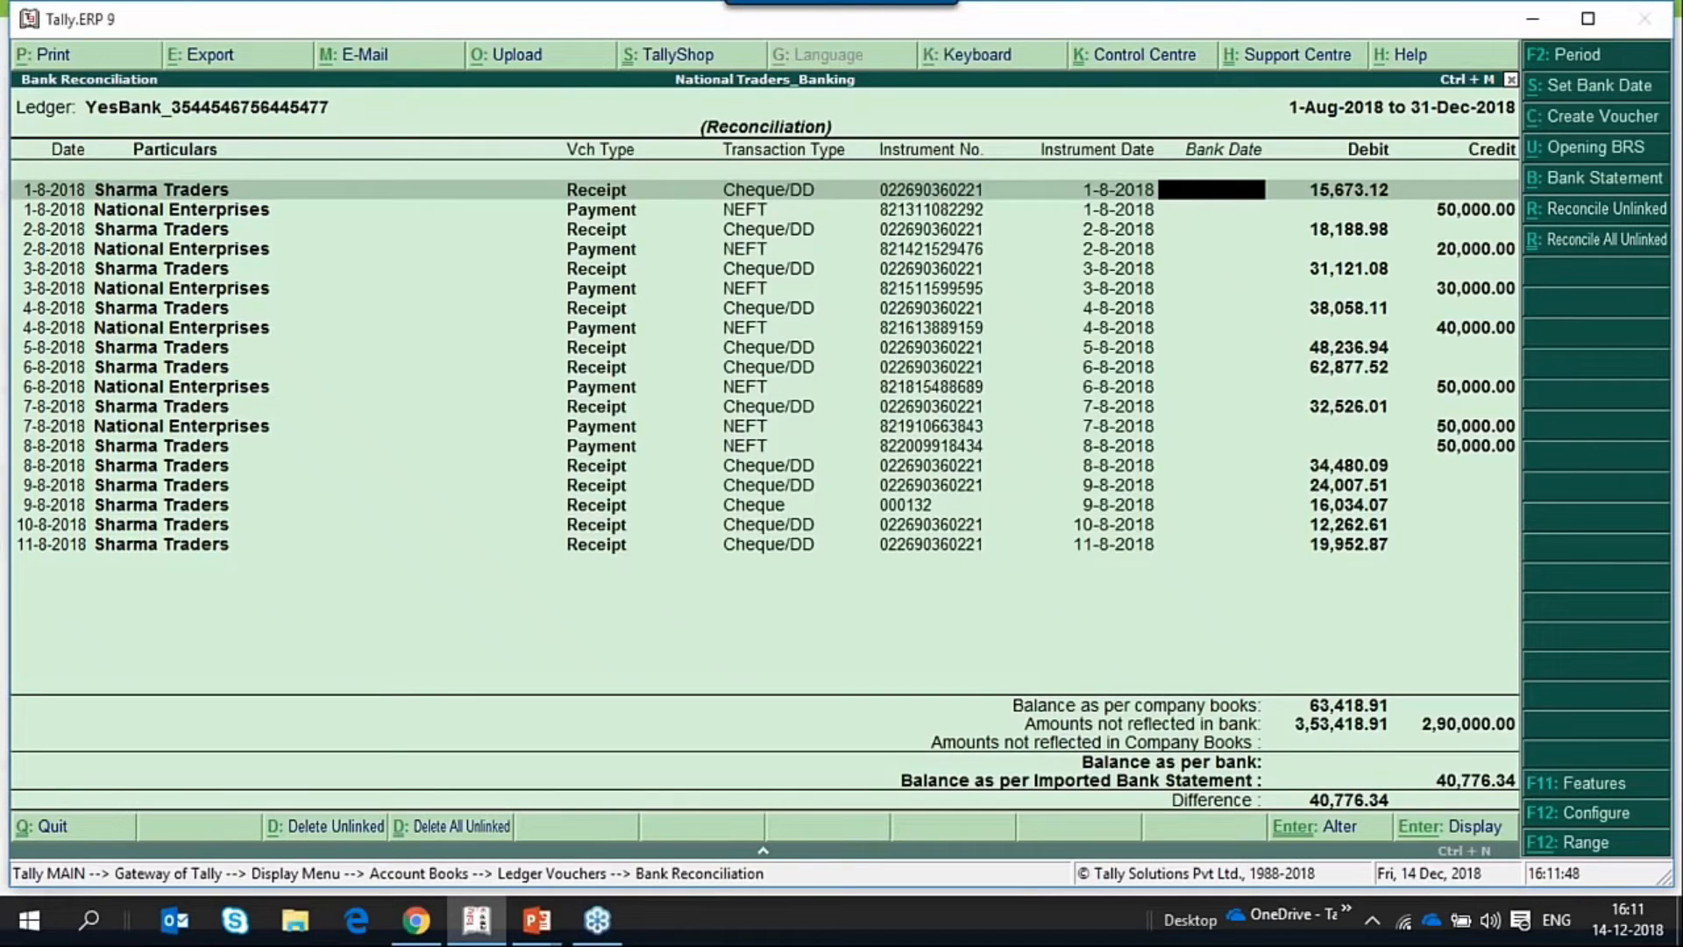
pyautogui.click(1564, 154)
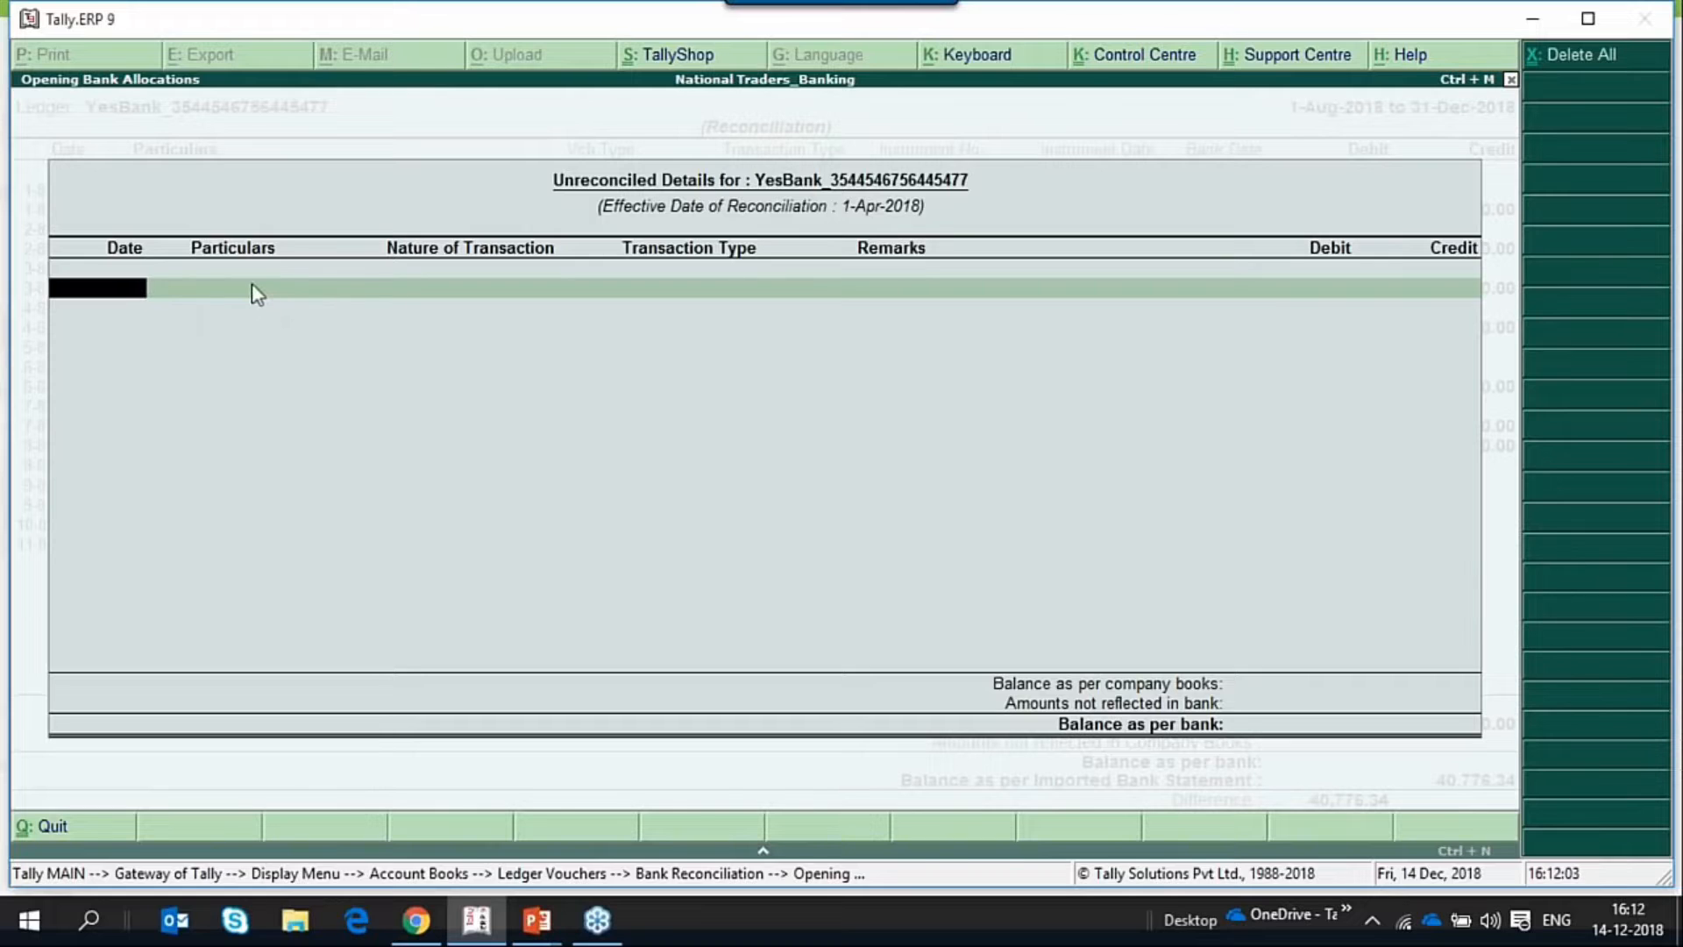
pyautogui.press('Escape')
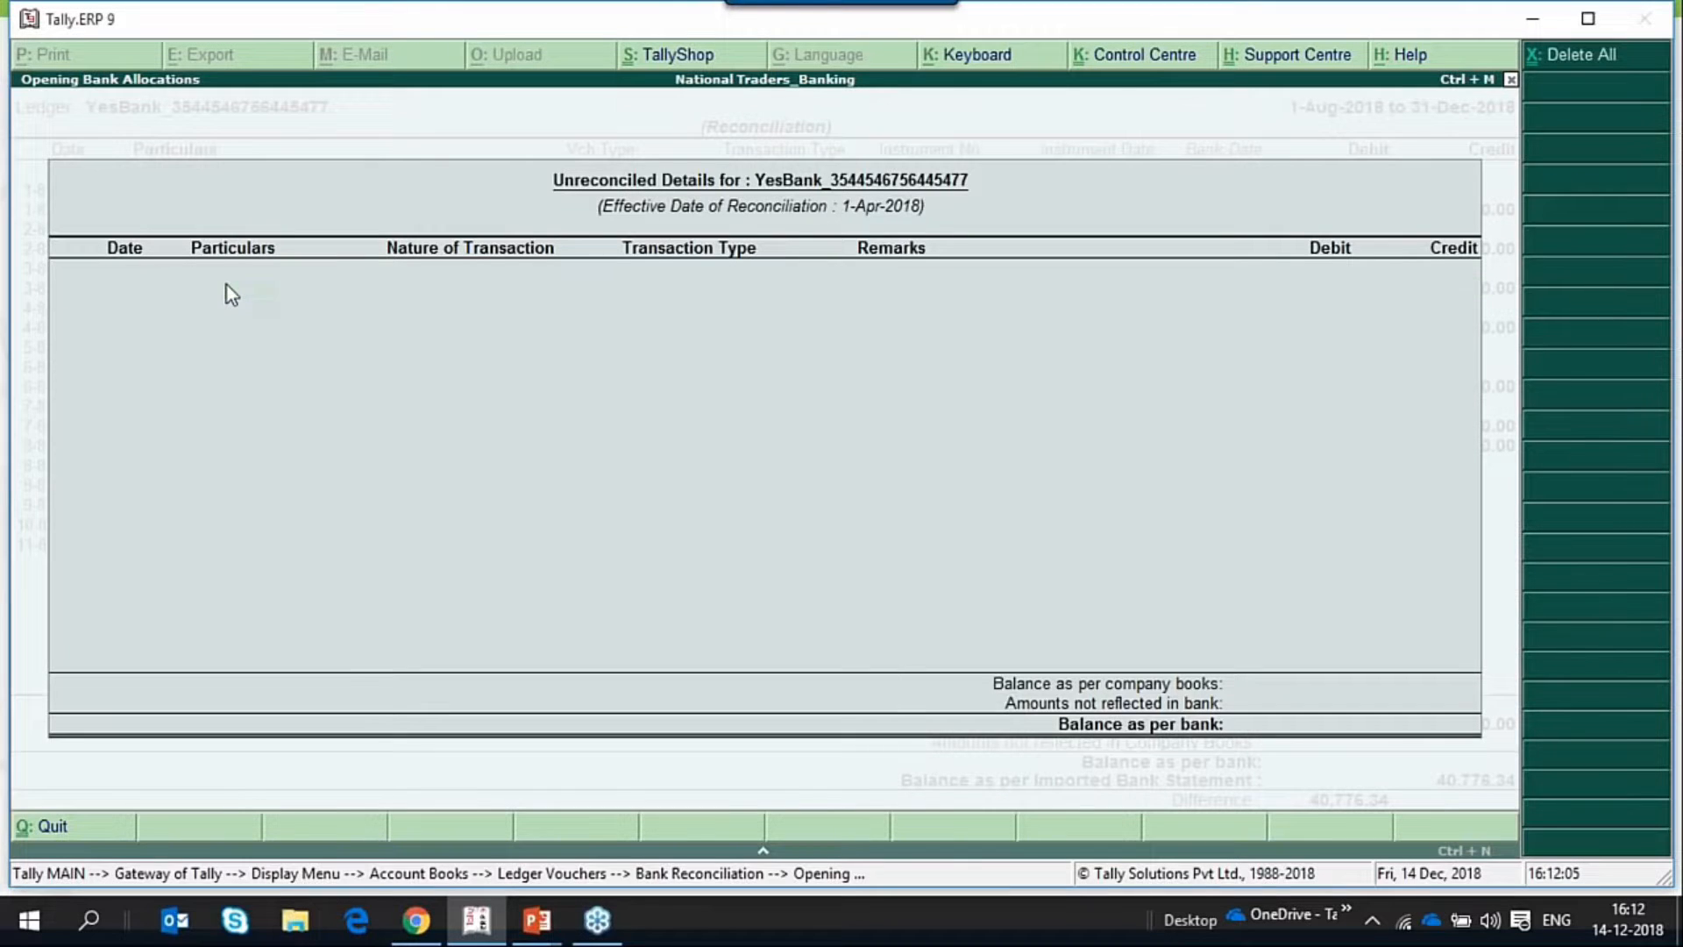
pyautogui.press('Return')
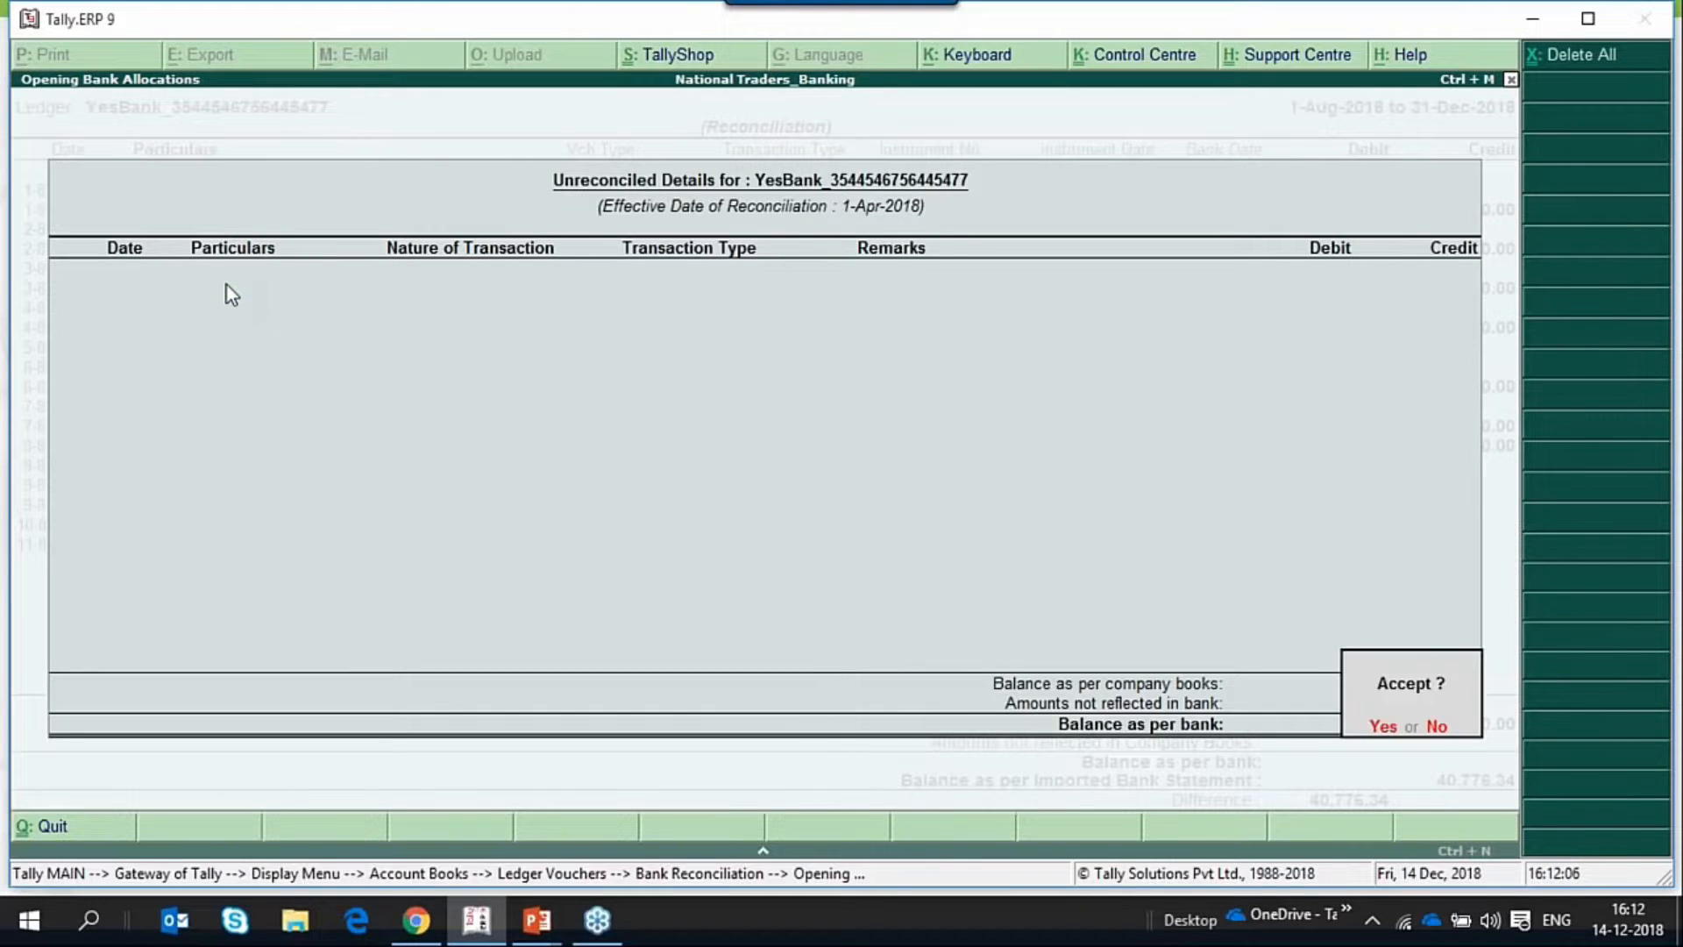
pyautogui.press('n')
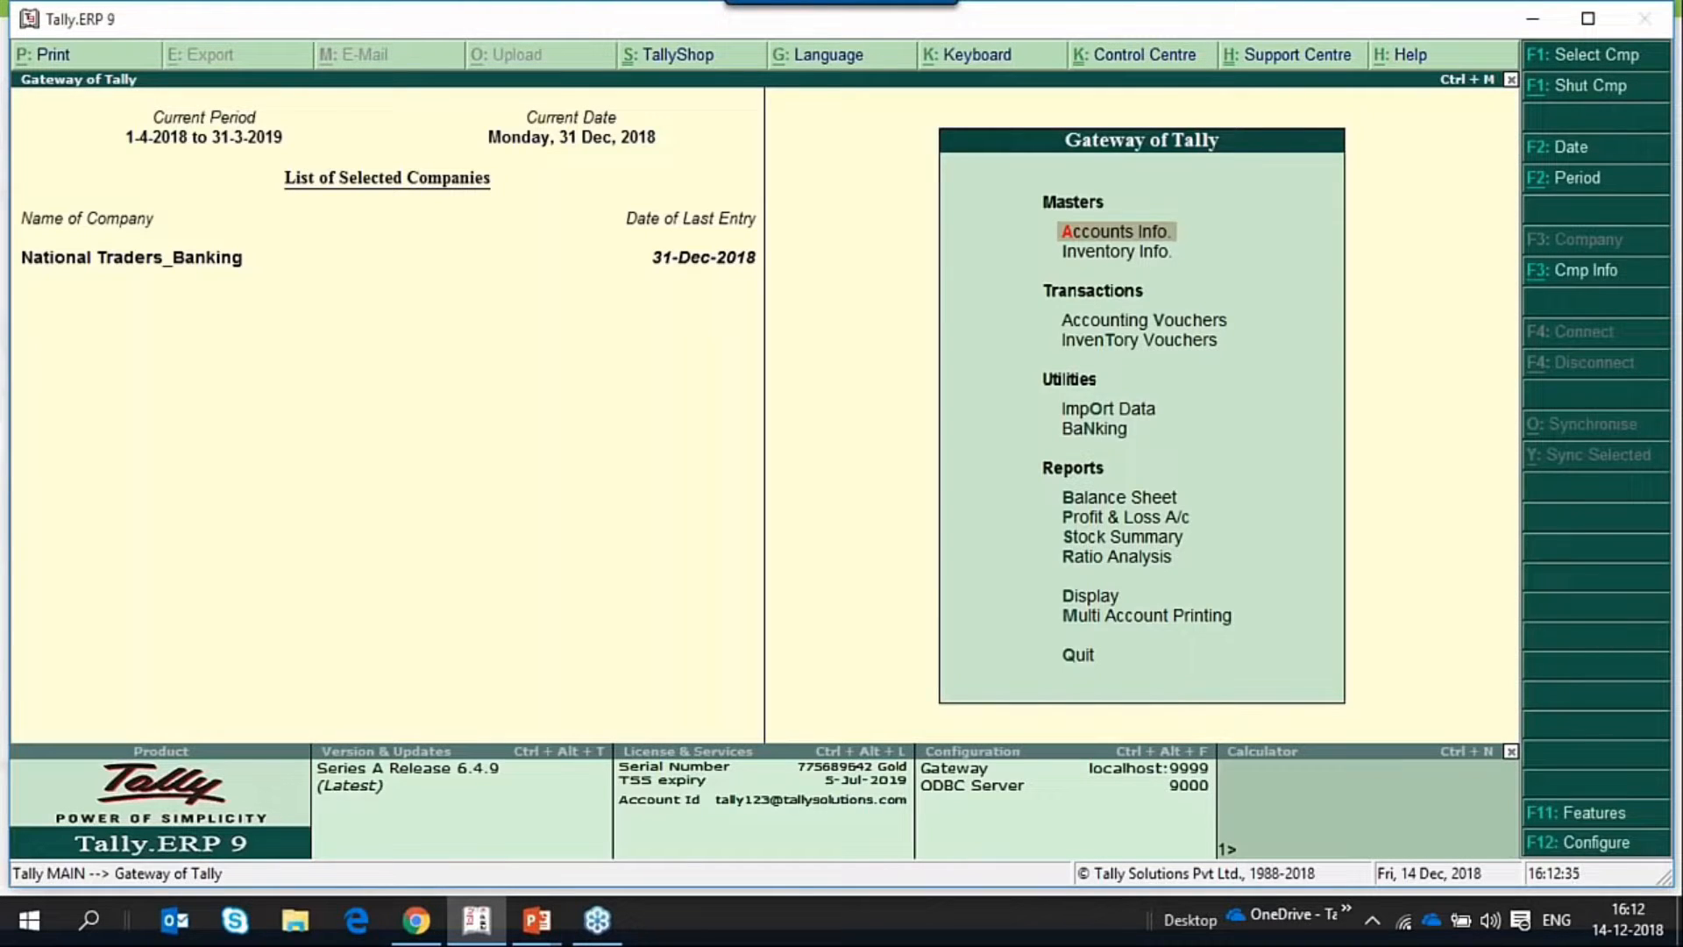
# Open the Bank Reconciliation for the YesBank ledger from the Banking utilities.
pyautogui.press('Down')
pyautogui.press('Down')
pyautogui.press('Down')
pyautogui.press('Down')
pyautogui.press('Down')
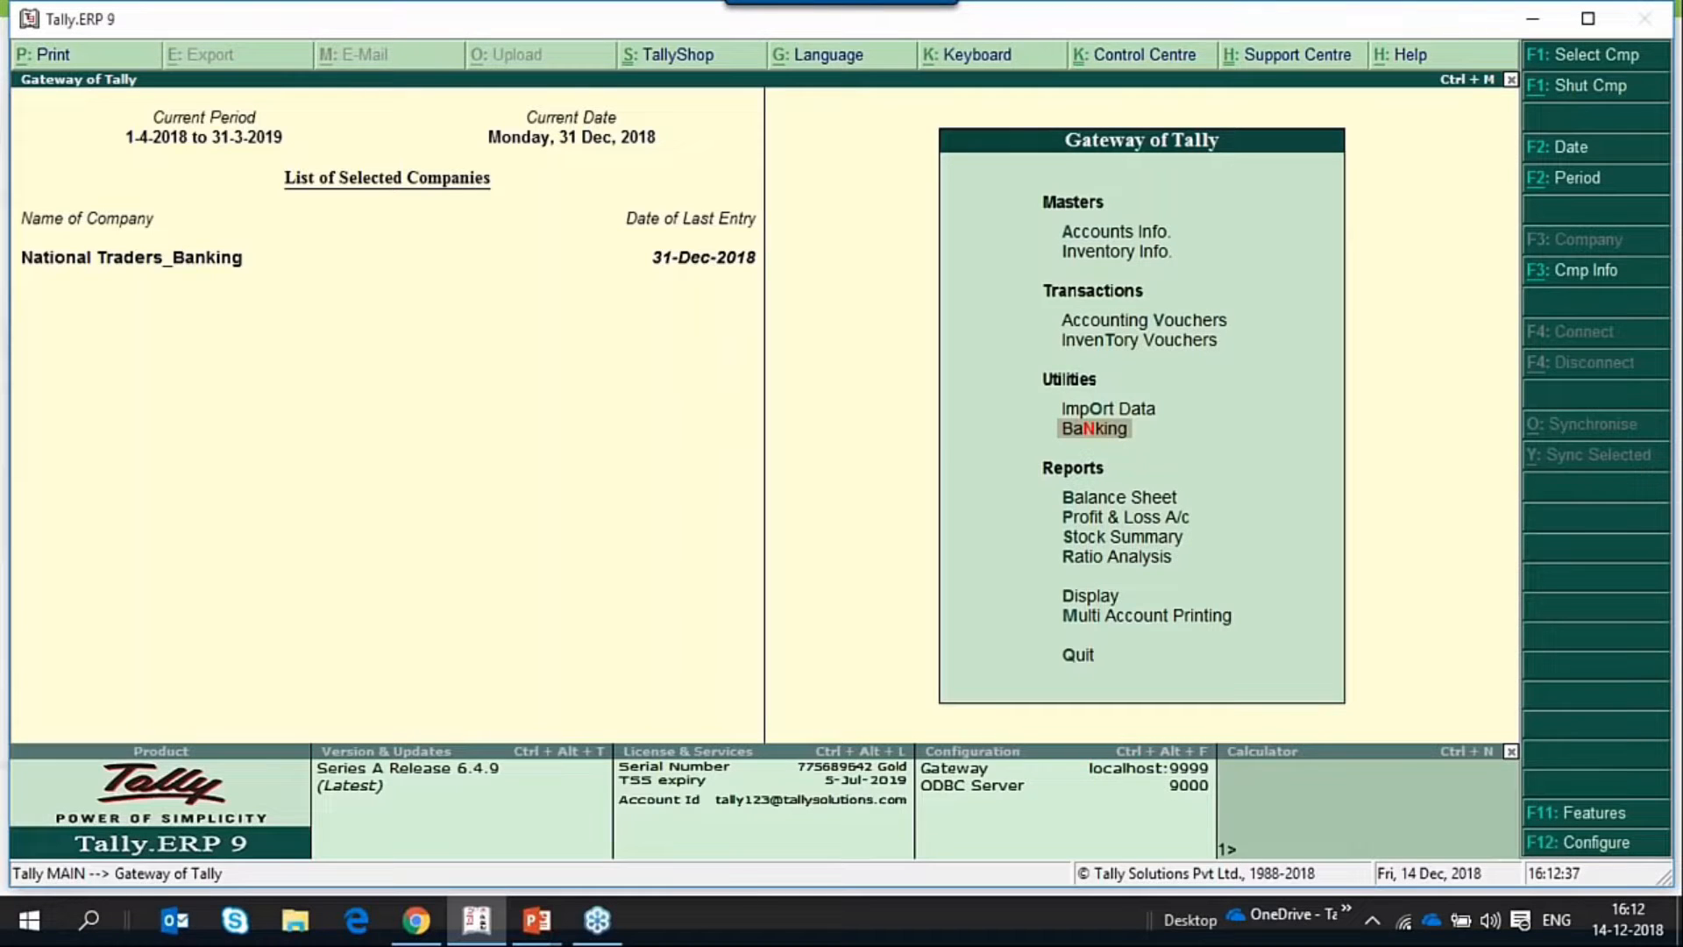
pyautogui.press('Return')
pyautogui.press('Down')
pyautogui.press('Return')
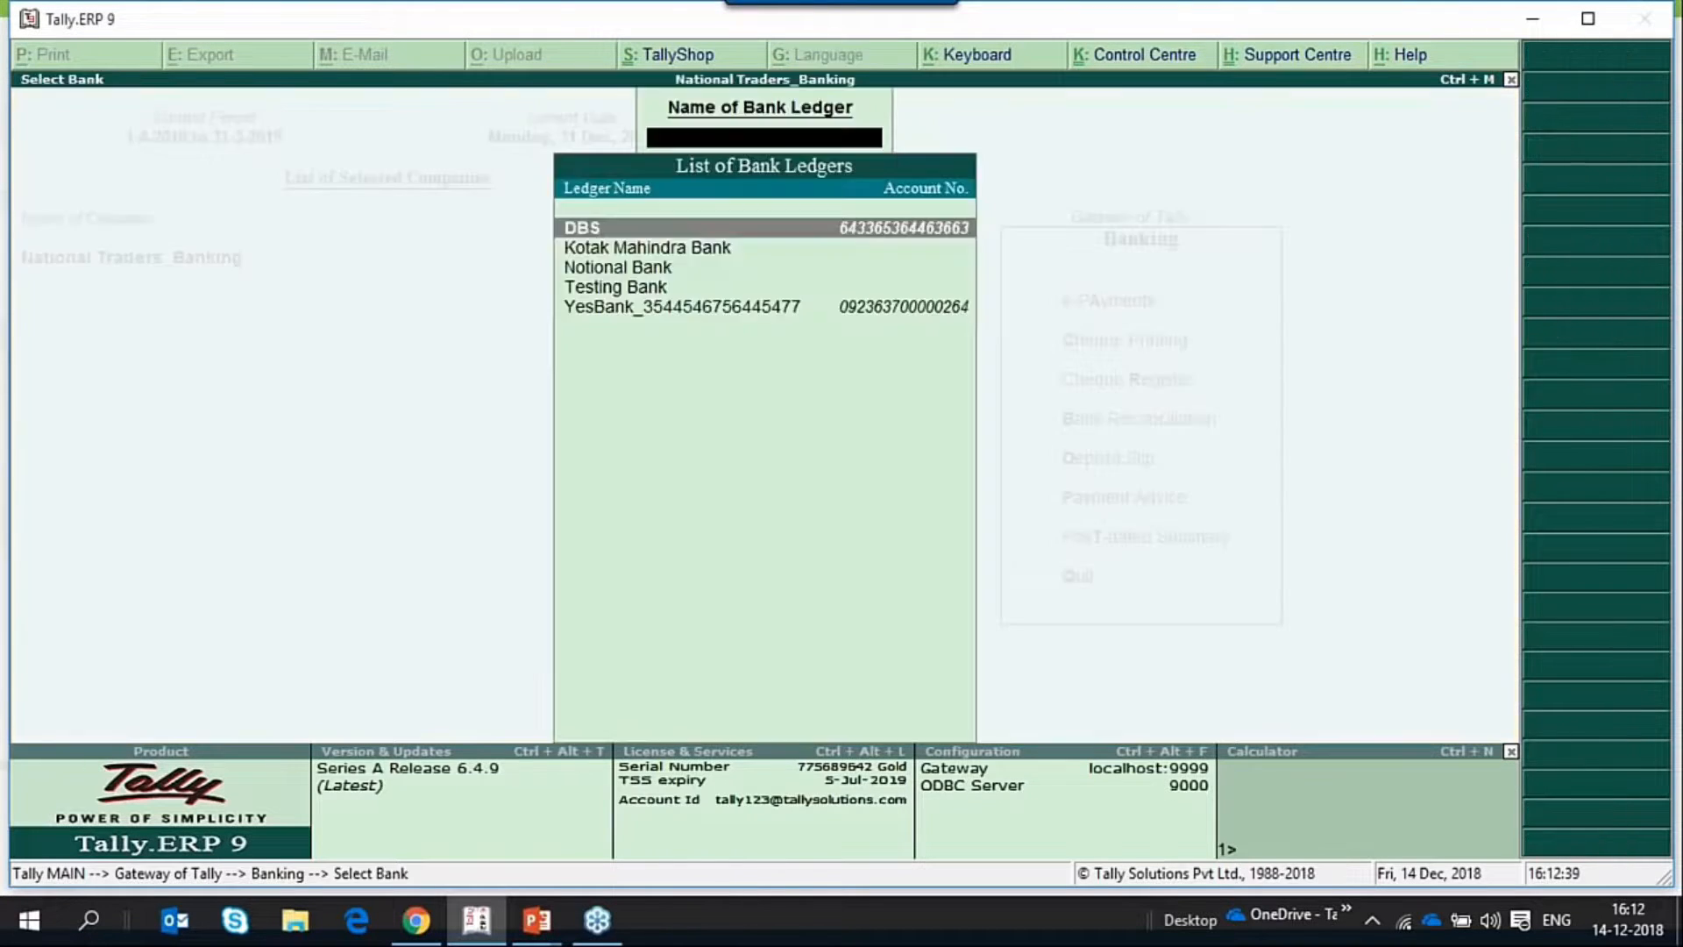
pyautogui.press('Down')
pyautogui.press('Down')
pyautogui.press('Down')
pyautogui.press('Down')
pyautogui.press('Return')
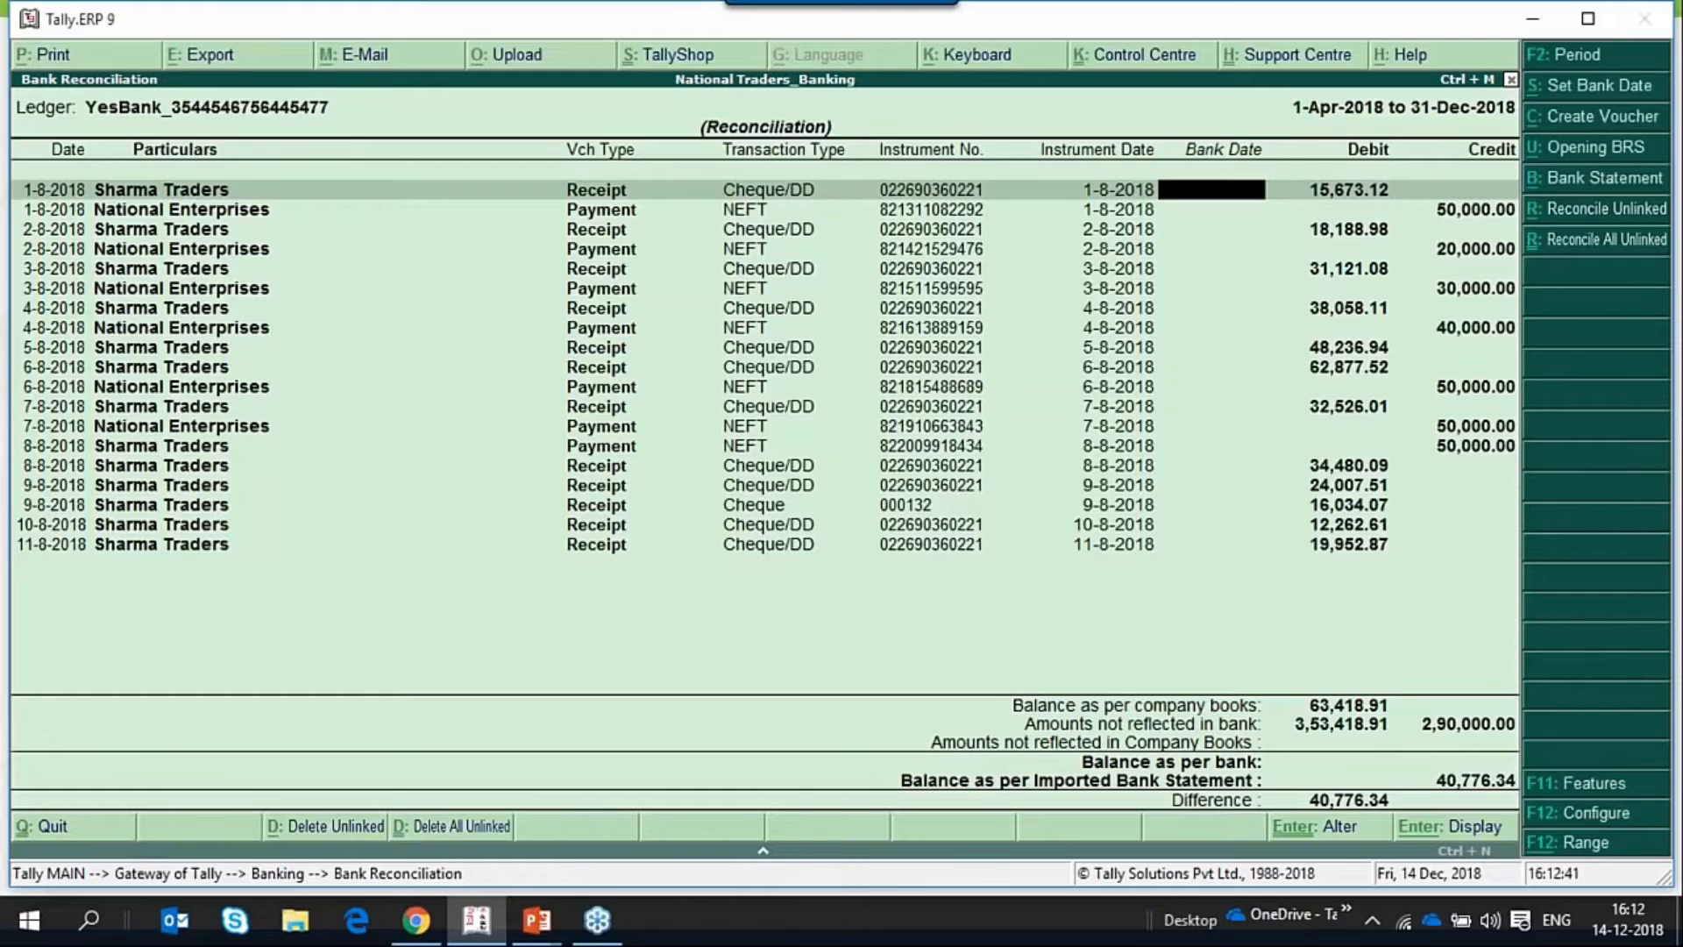
# Start an opening BRS entry dated 31-3-2018, with particulars reading "Paid to" followed by the payee's name.
pyautogui.hotkey('alt', 'u')
pyautogui.write('31.')
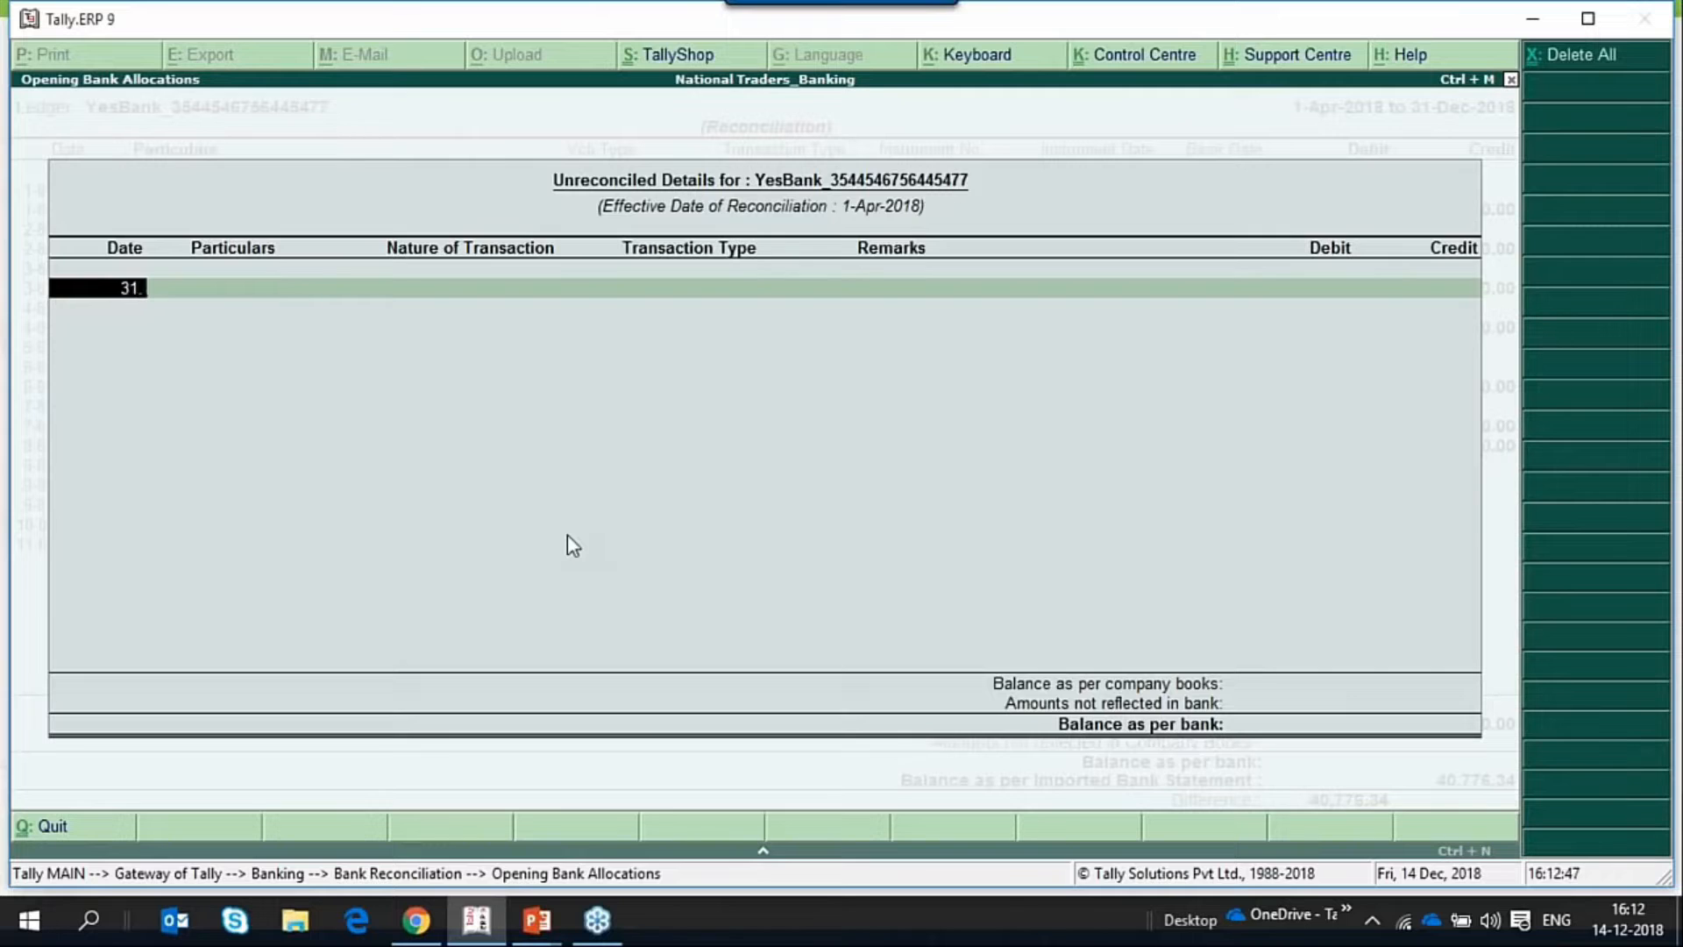
pyautogui.write('3.2018')
pyautogui.press('Return')
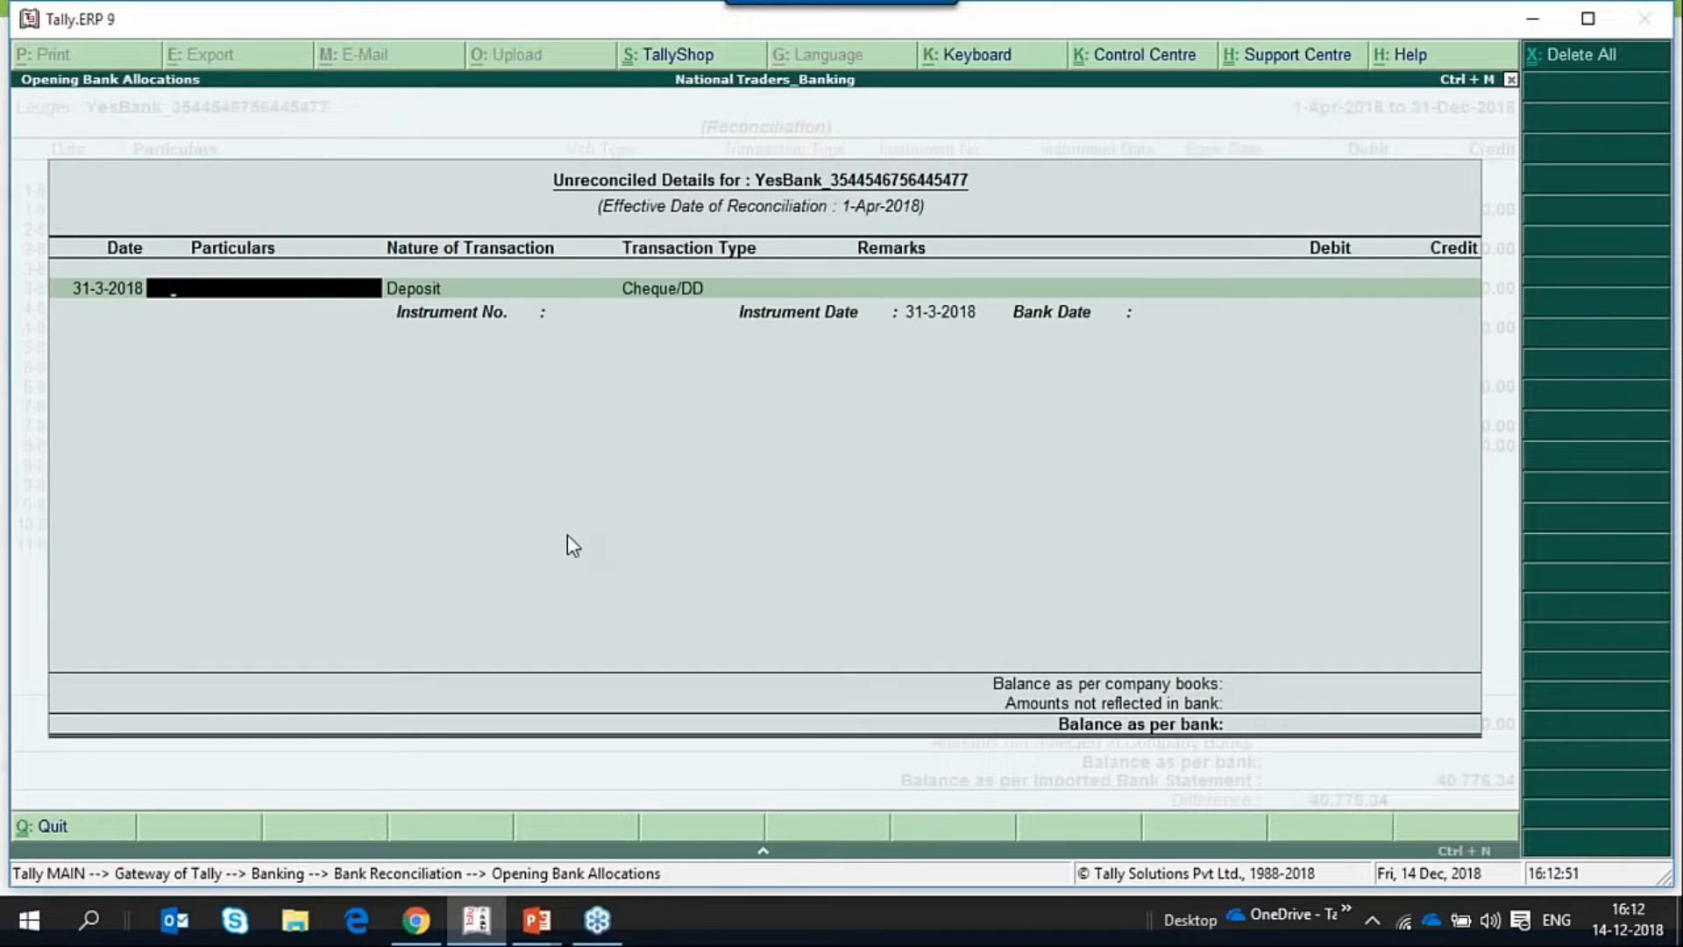
pyautogui.write('Paid to Mr. Ramesh')
pyautogui.press('Return')
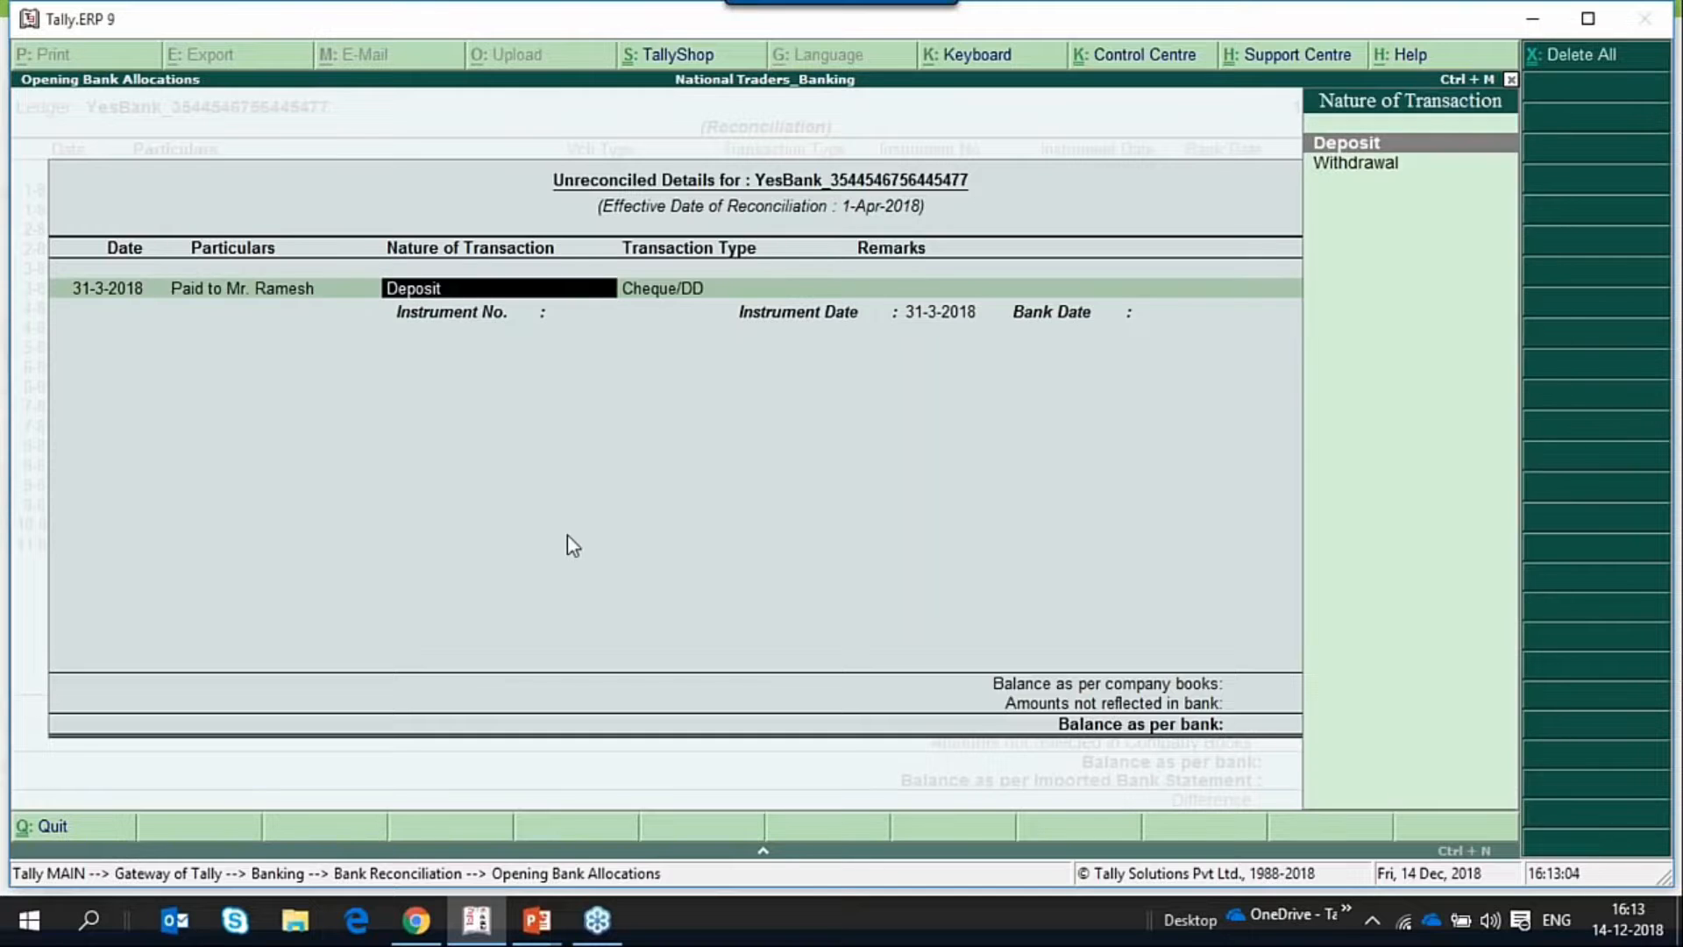
# Make the opening entry a Withdrawal by Cheque with blank remarks and a credit amount of 10,000.
pyautogui.press('Down')
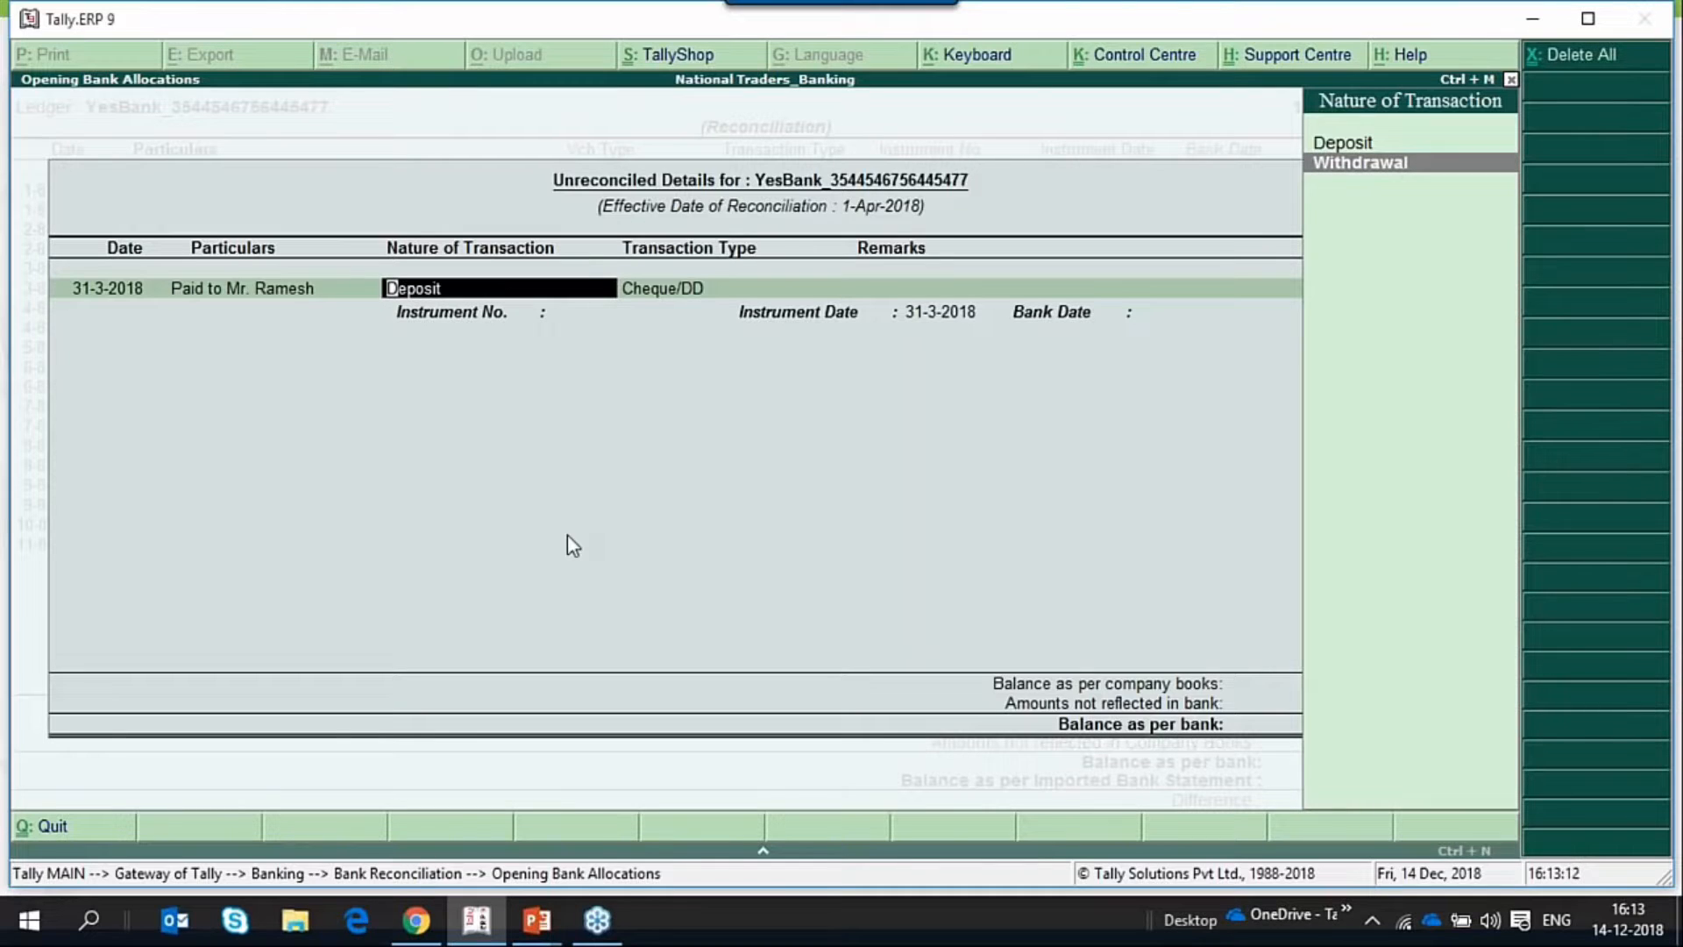
pyautogui.press('Return')
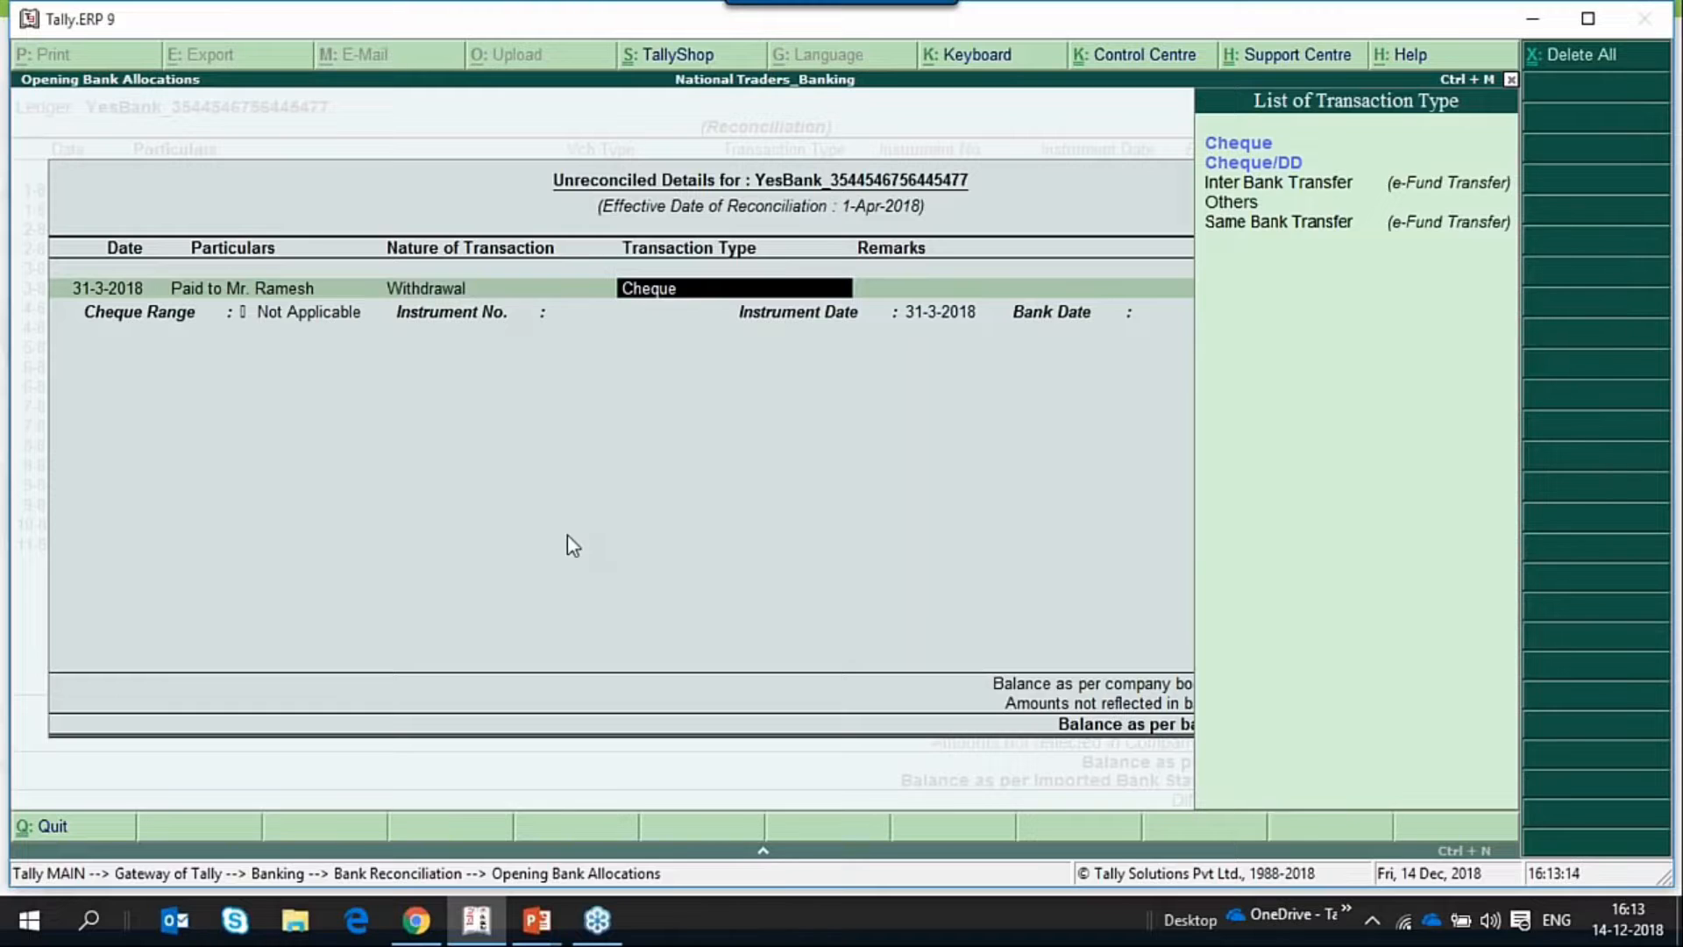
pyautogui.press('Return')
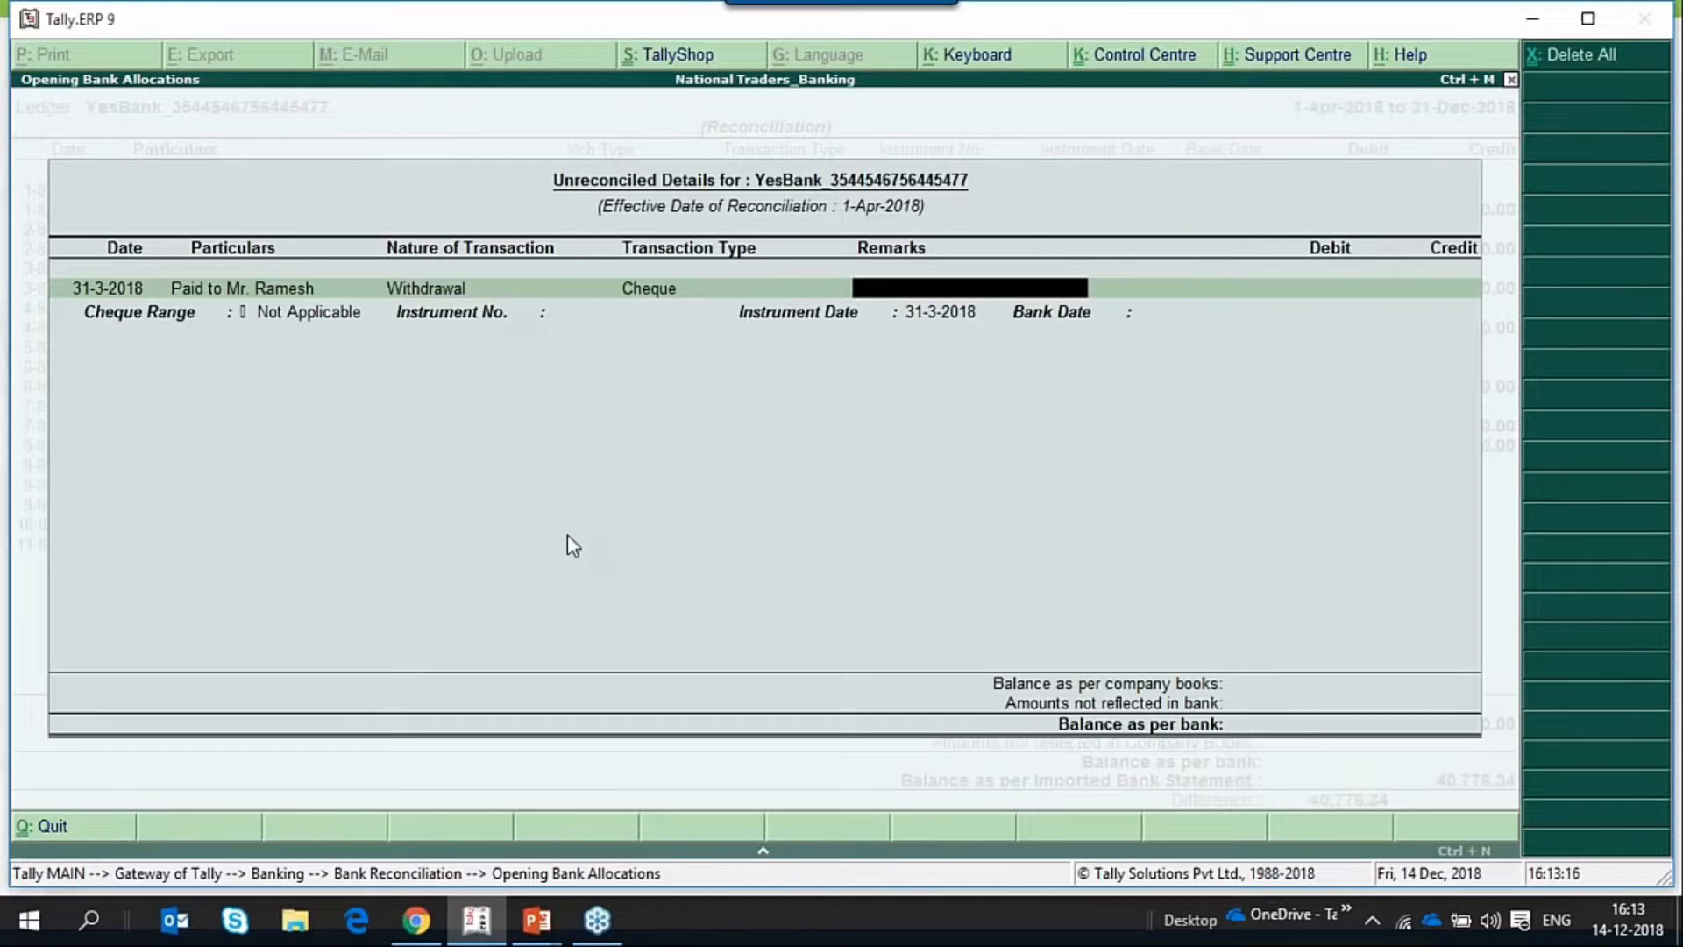
pyautogui.press('Return')
pyautogui.write('10,00')
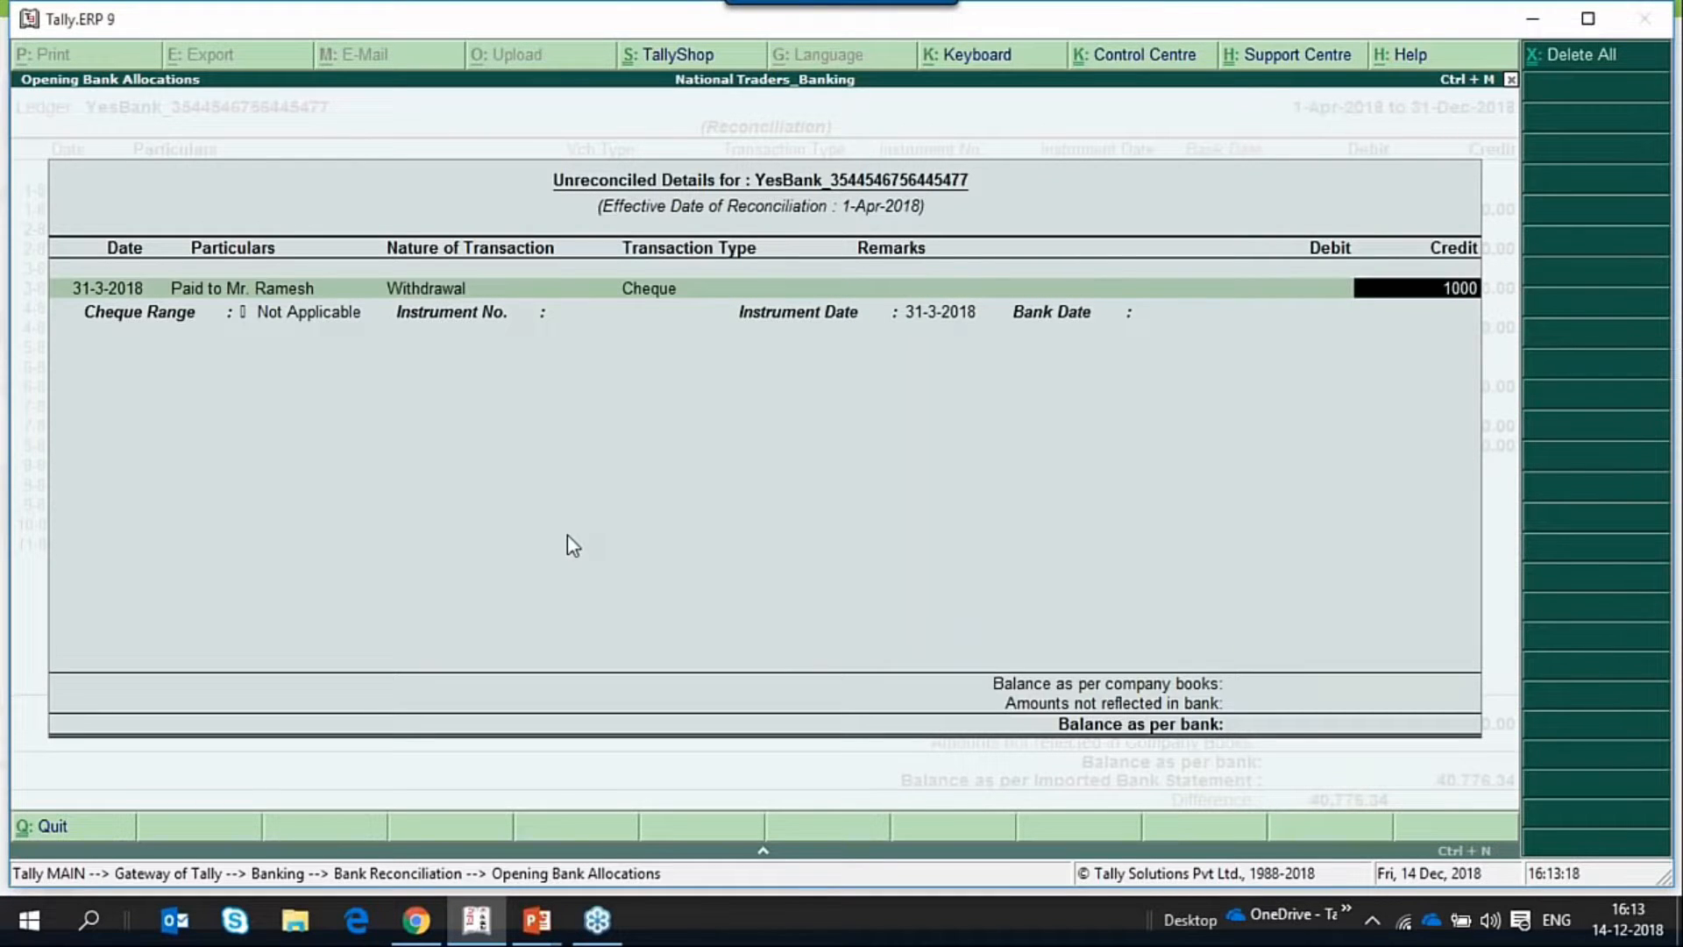
pyautogui.write('0')
pyautogui.press('Return')
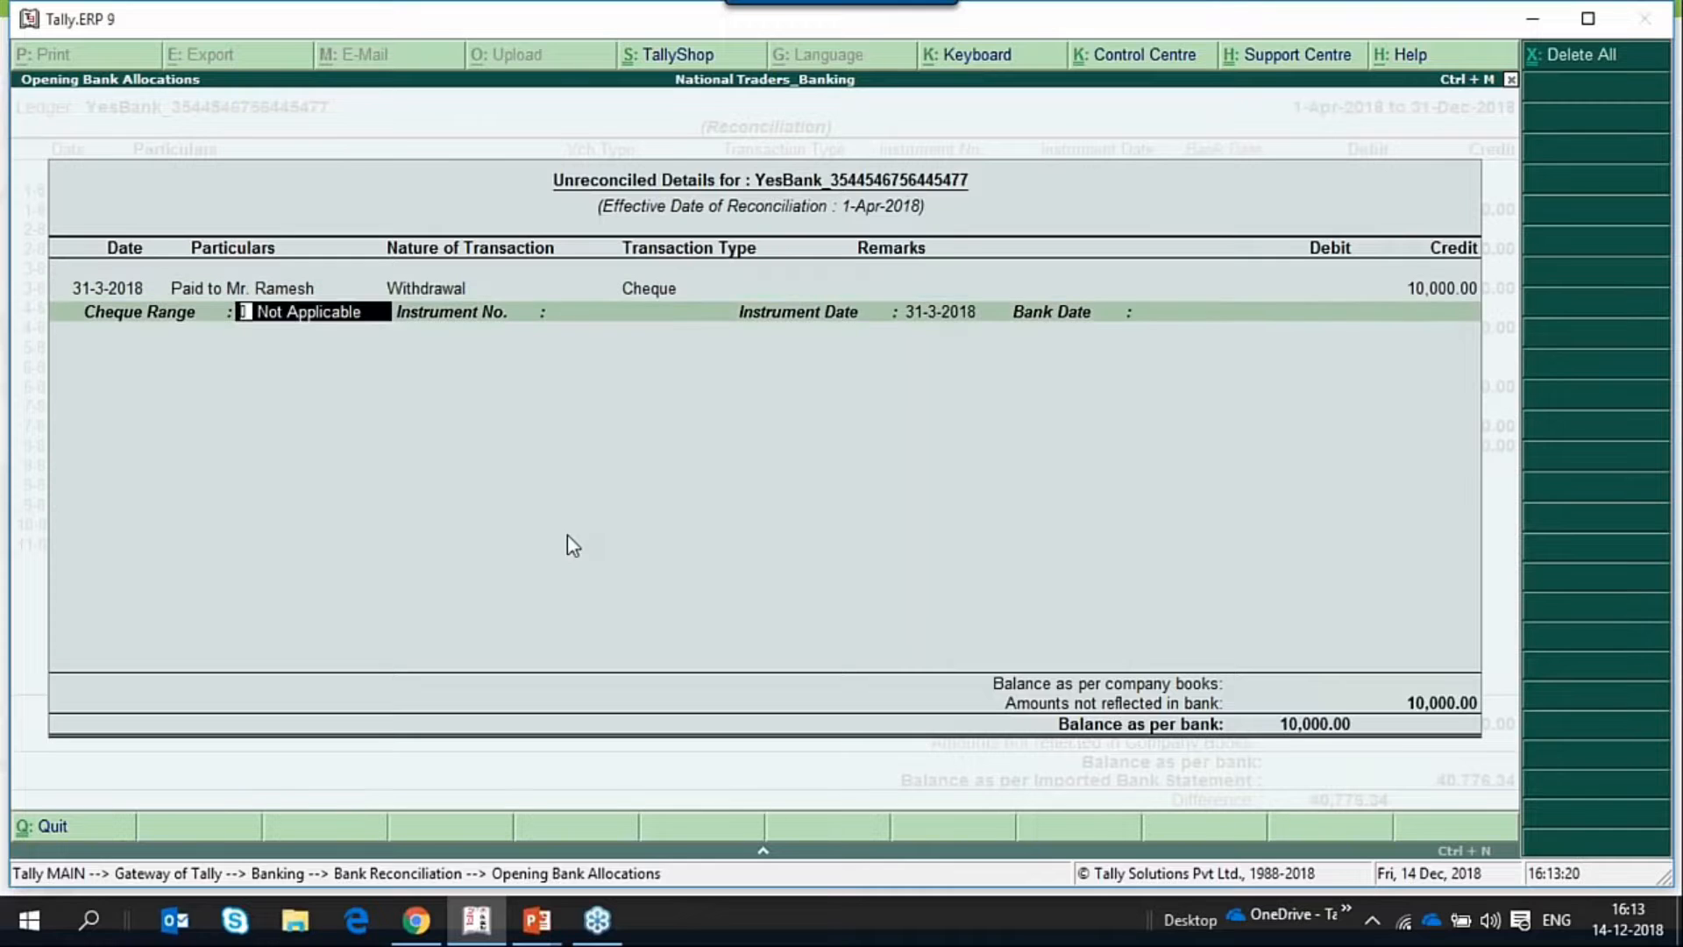
# Keep cheque range Not Applicable, instrument date 31-3-2018 and blank instrument number and bank date, and accept the opening withdrawal entry.
pyautogui.press('Return')
pyautogui.press('Return')
pyautogui.press('Return')
pyautogui.press('Return')
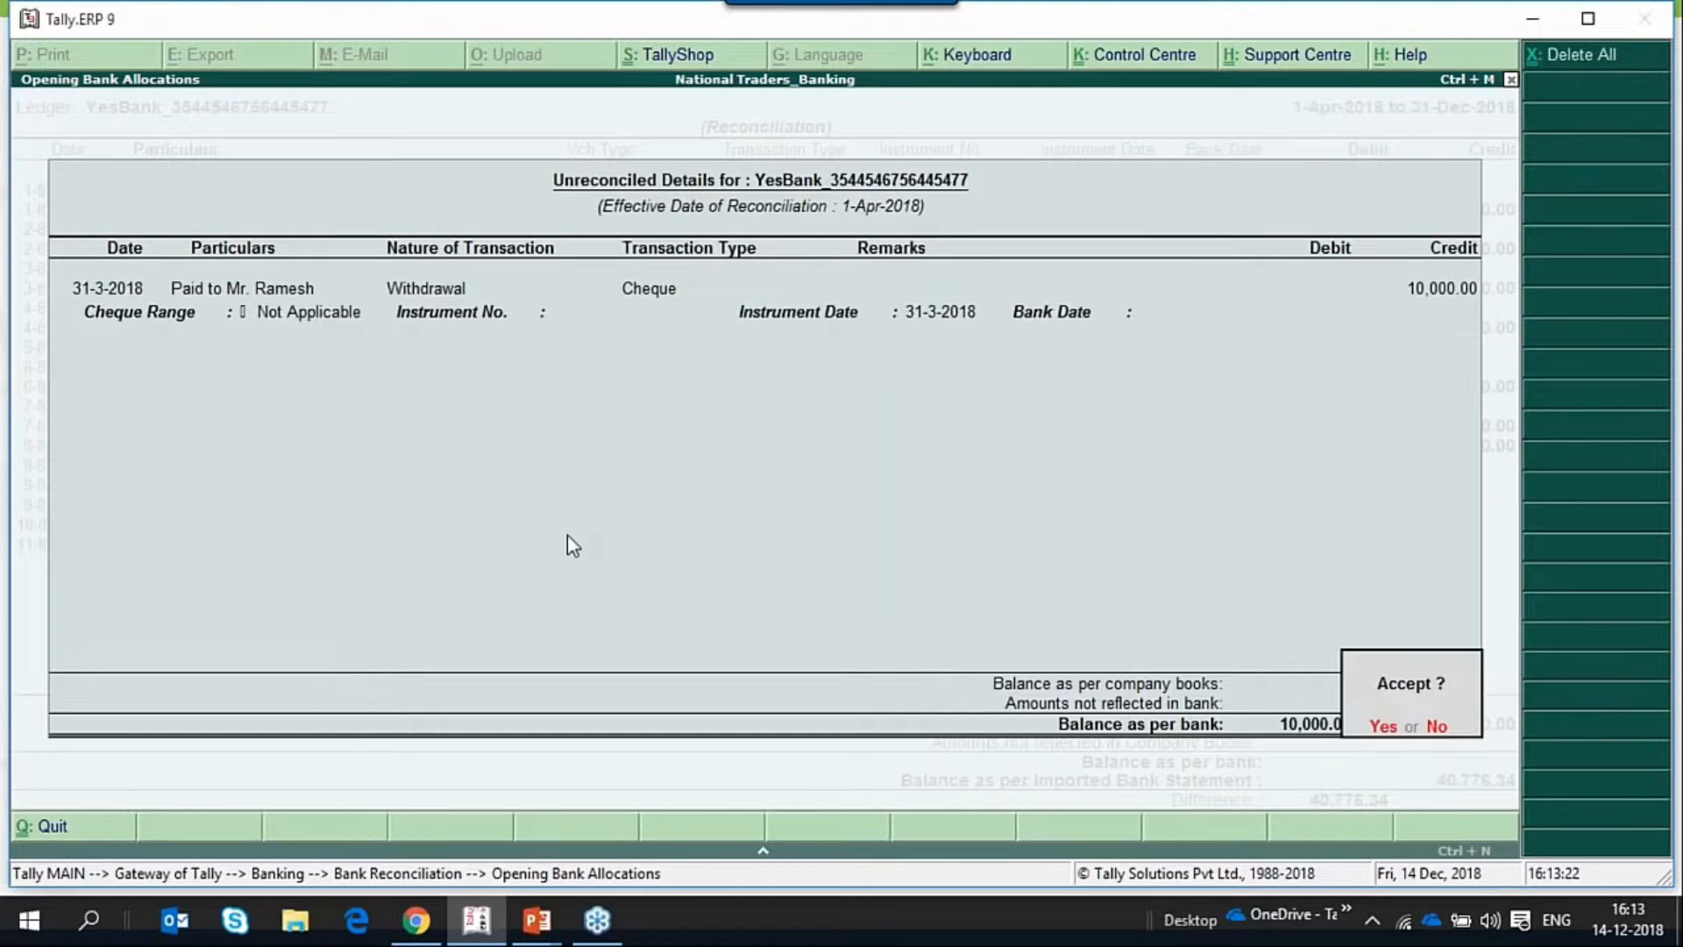
pyautogui.press('Return')
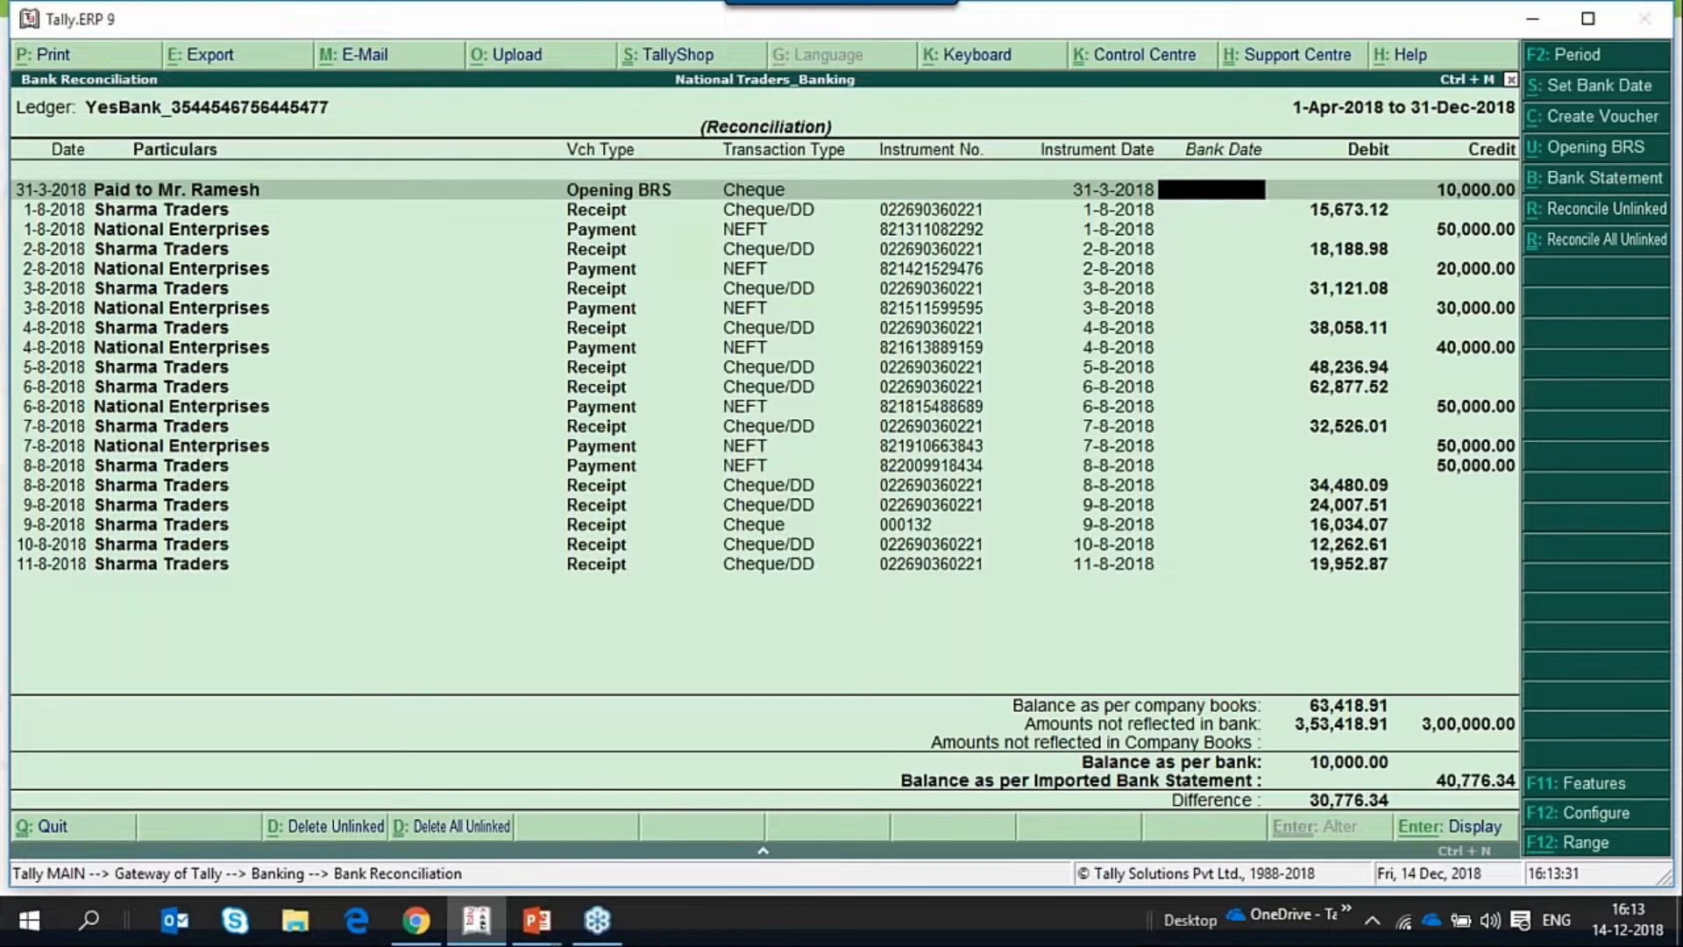
# Reopen YesBank's opening BRS details, remove the 31-3-2018 cheque withdrawal entry, and accept the emptied list.
pyautogui.hotkey('alt', 'u')
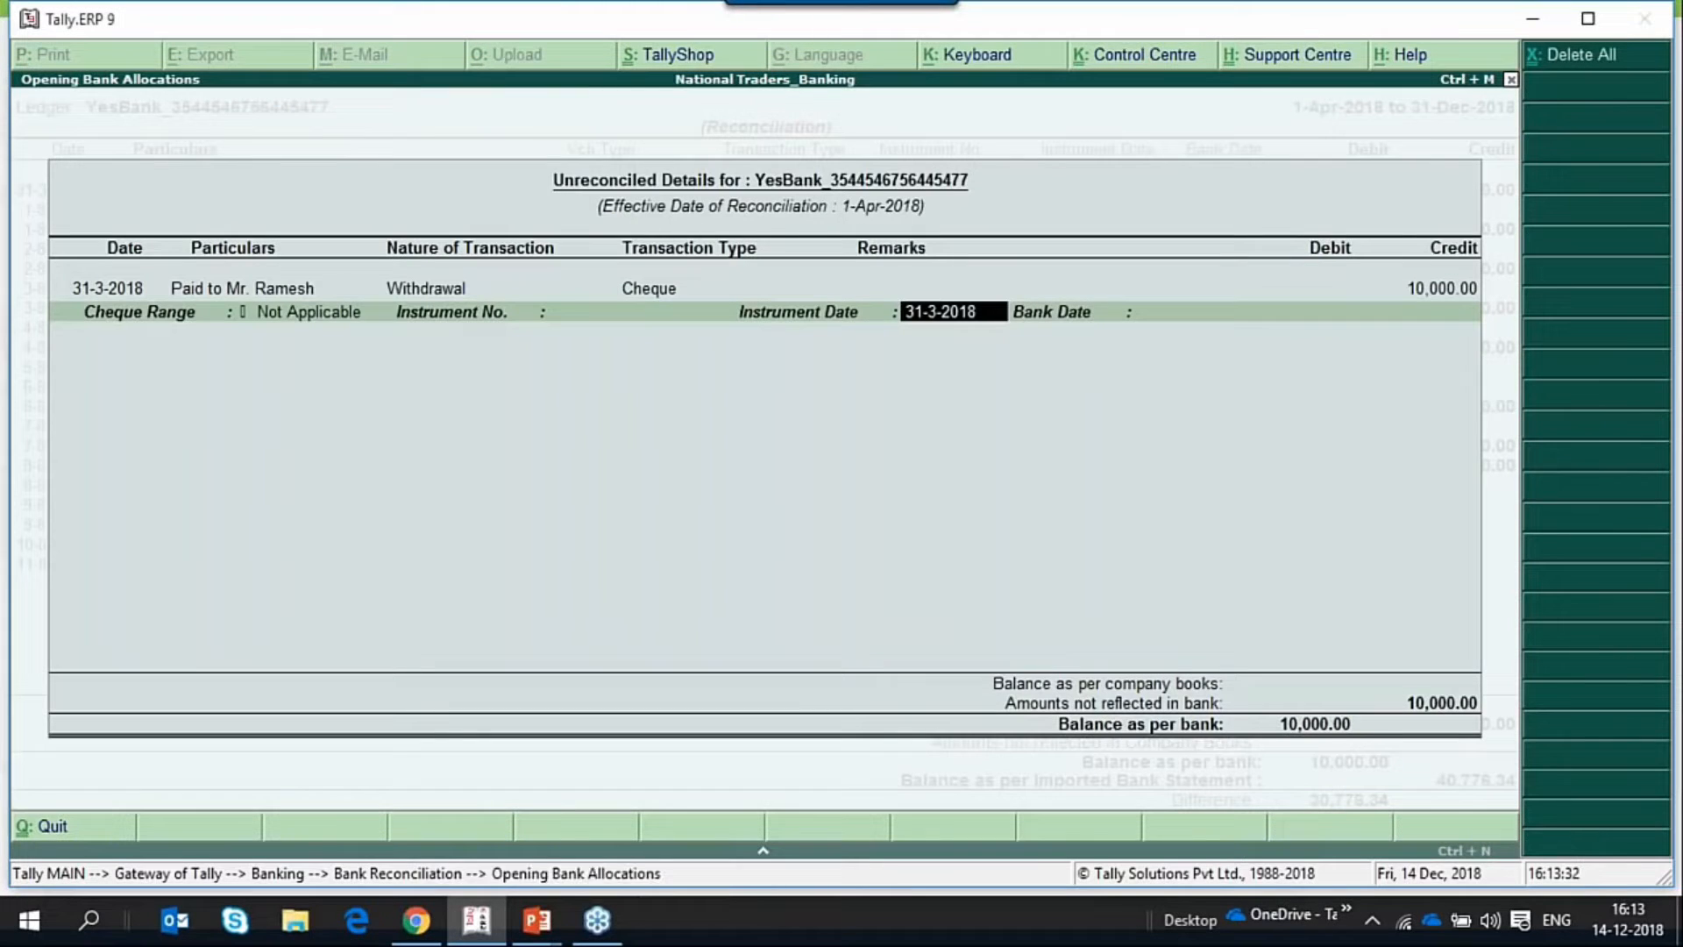
pyautogui.click(75, 289)
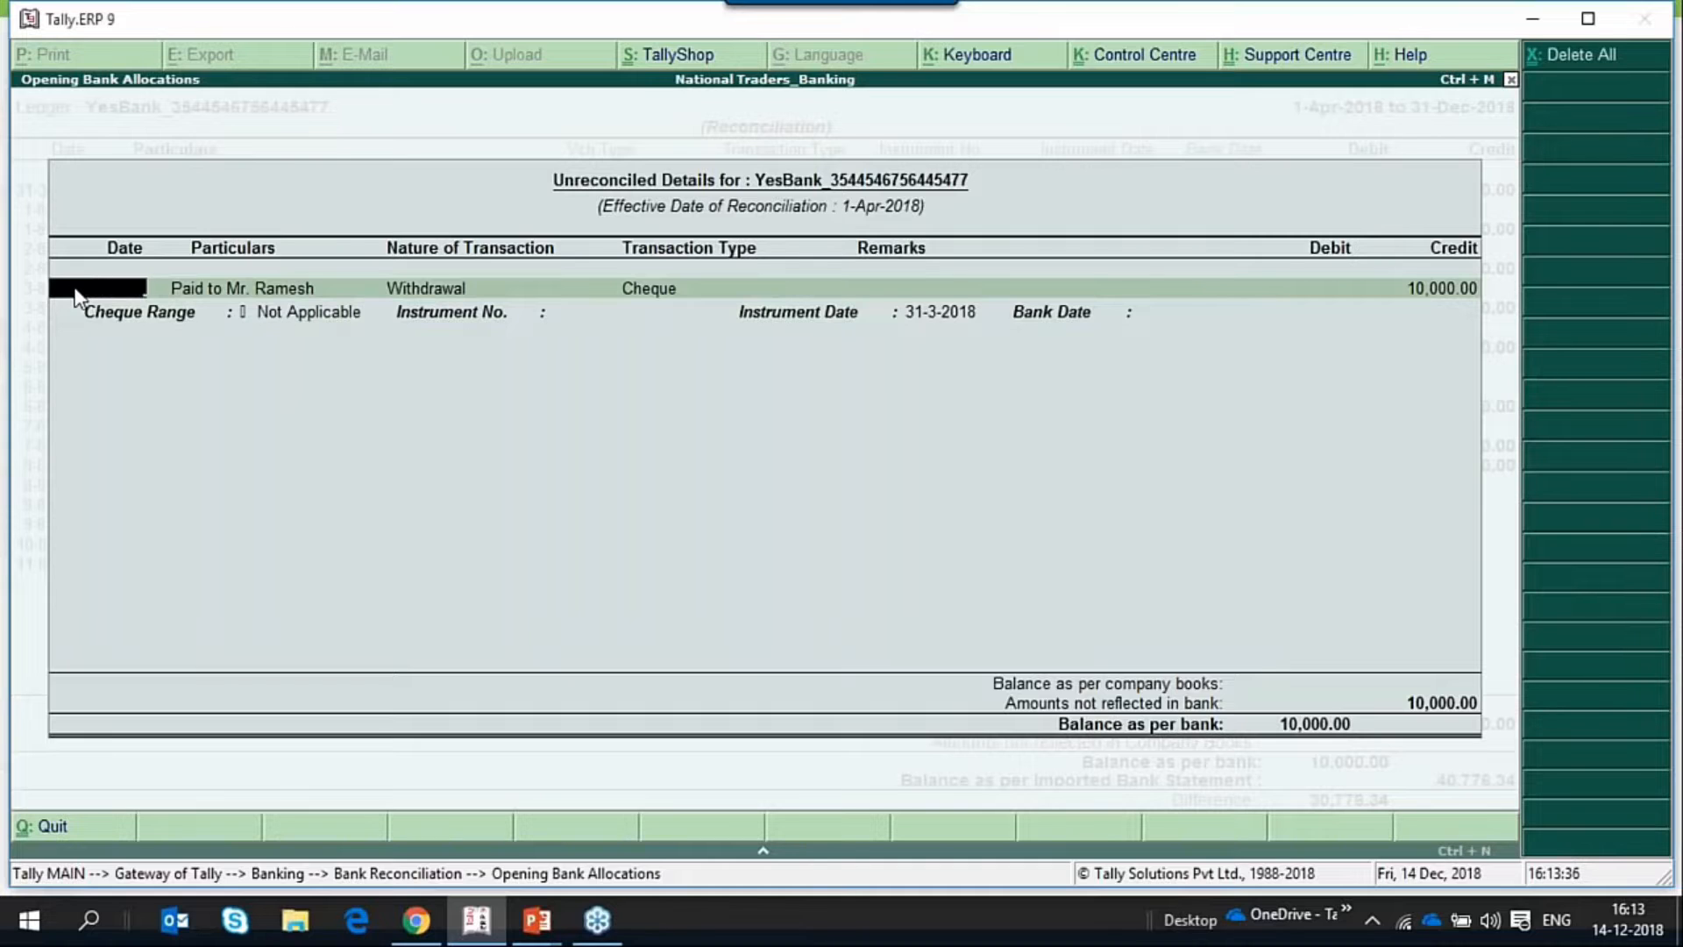
pyautogui.press('Return')
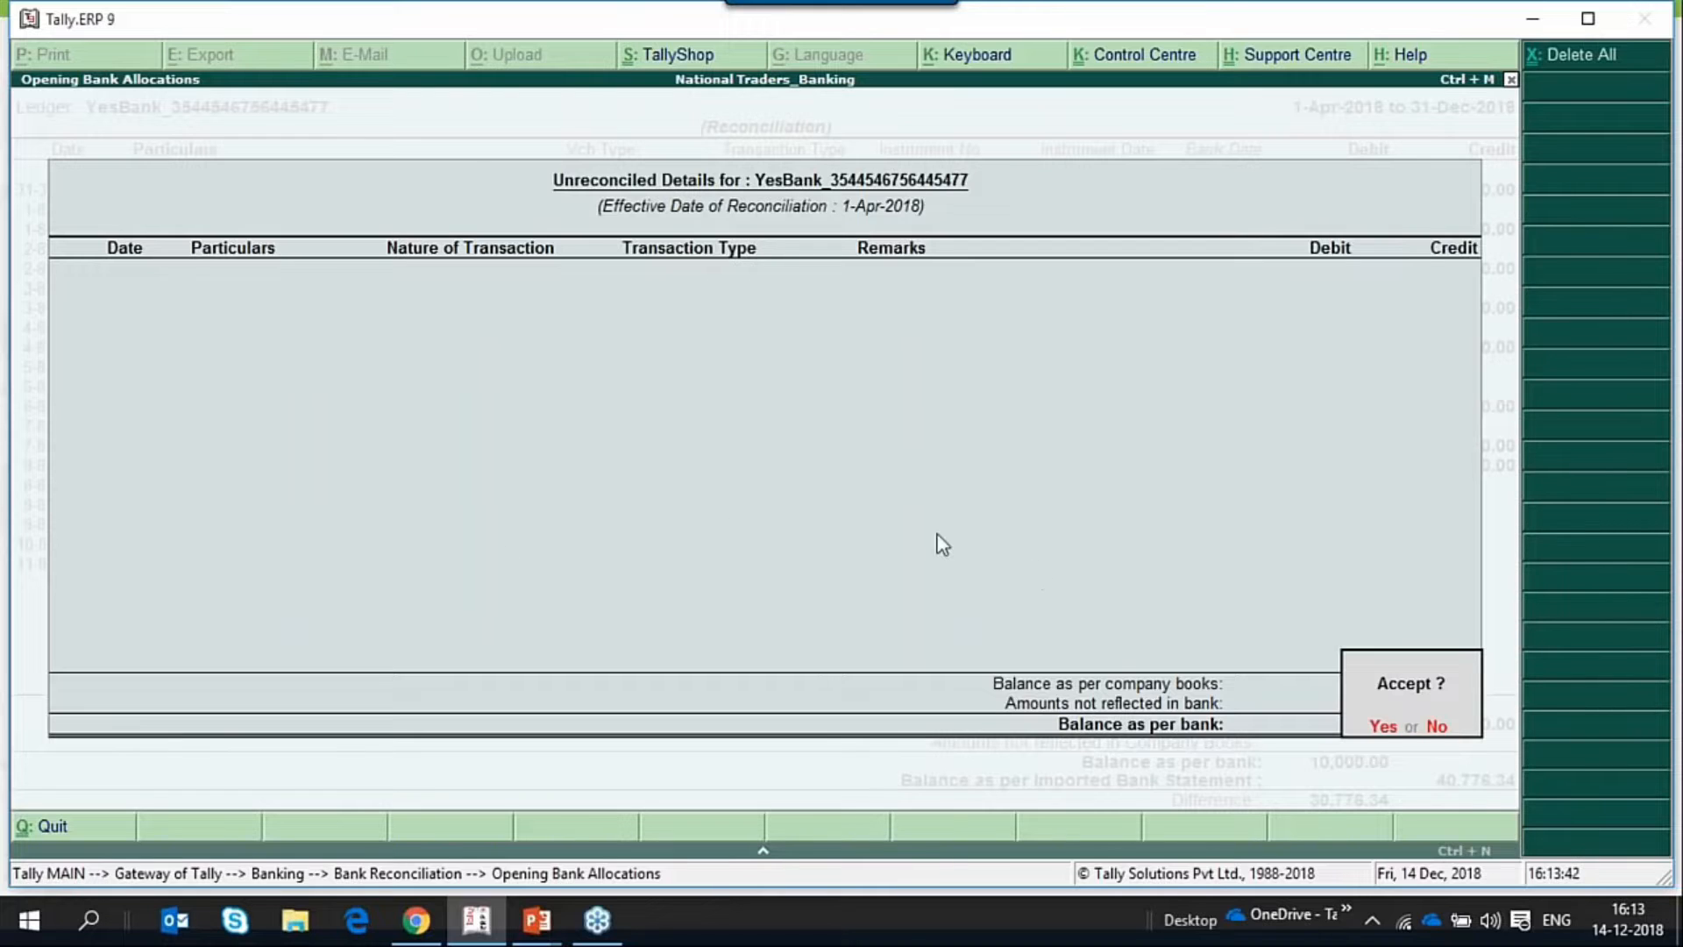
pyautogui.press('n')
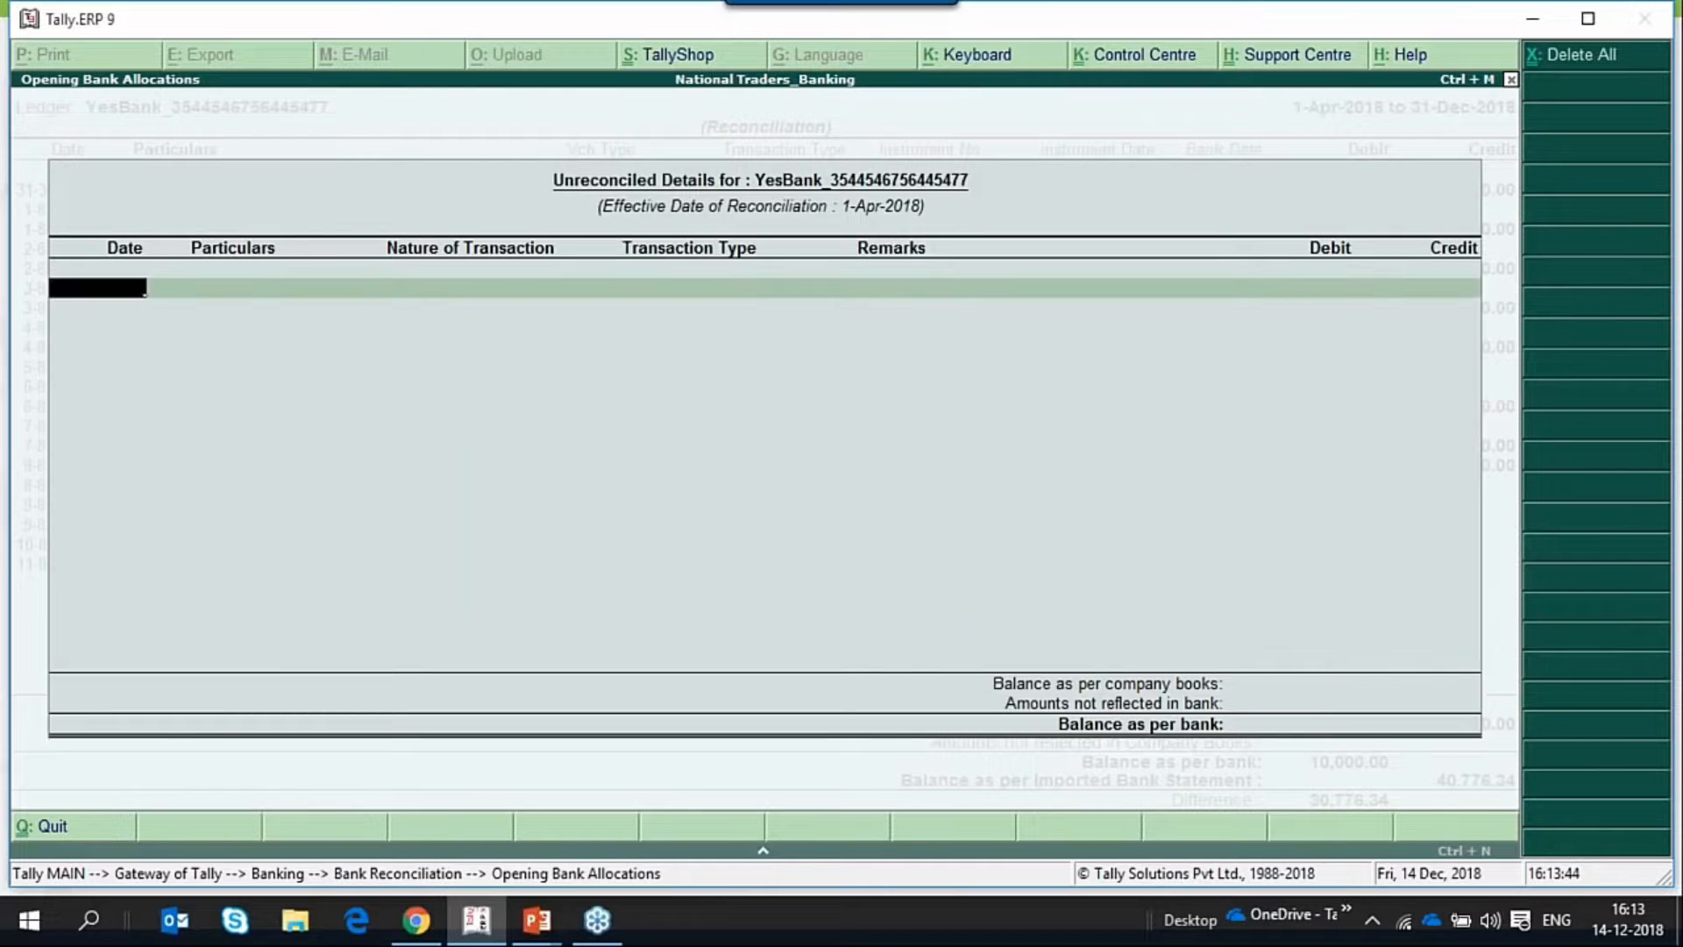
pyautogui.click(1575, 75)
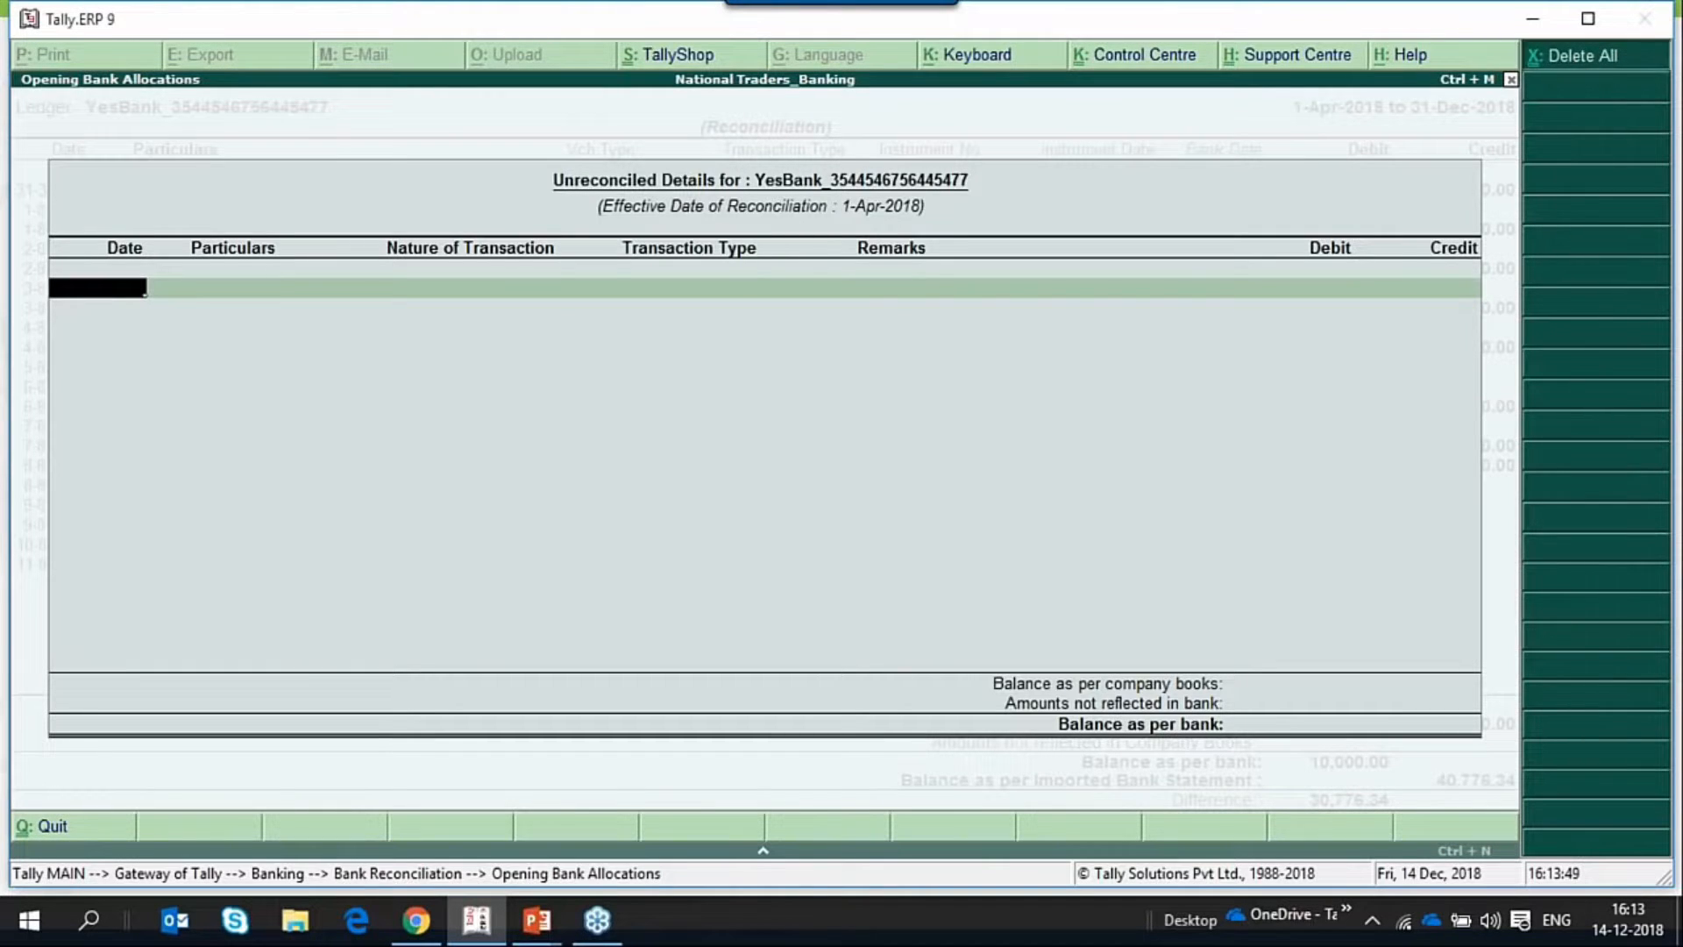
pyautogui.press('n')
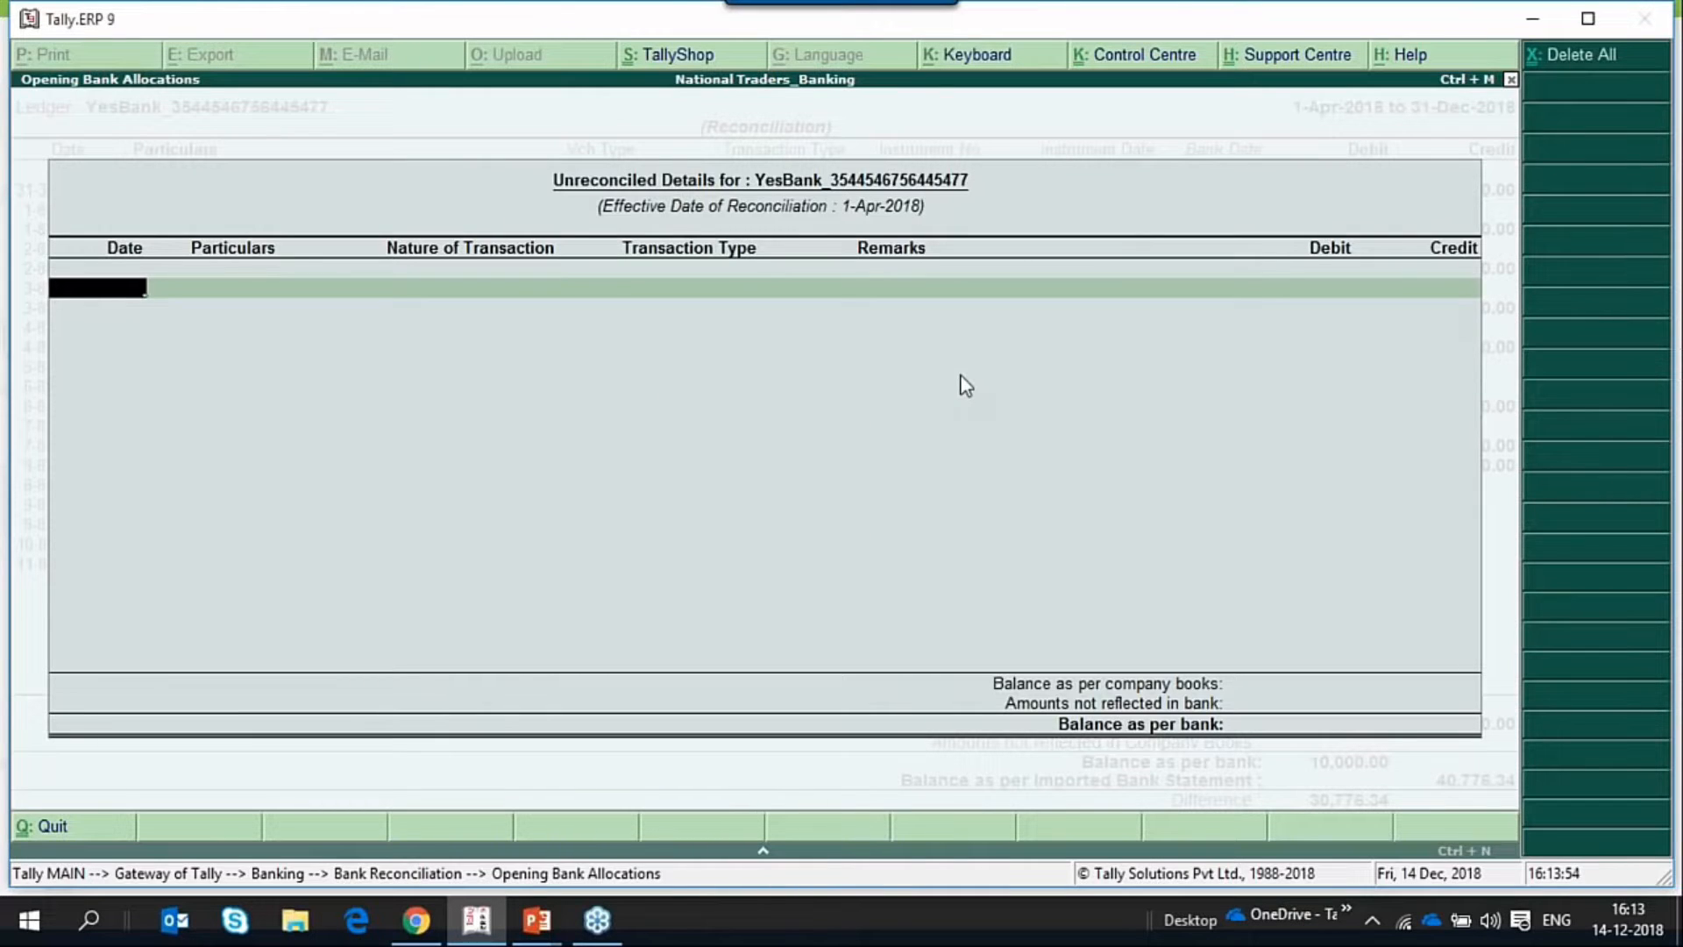
pyautogui.press('Down')
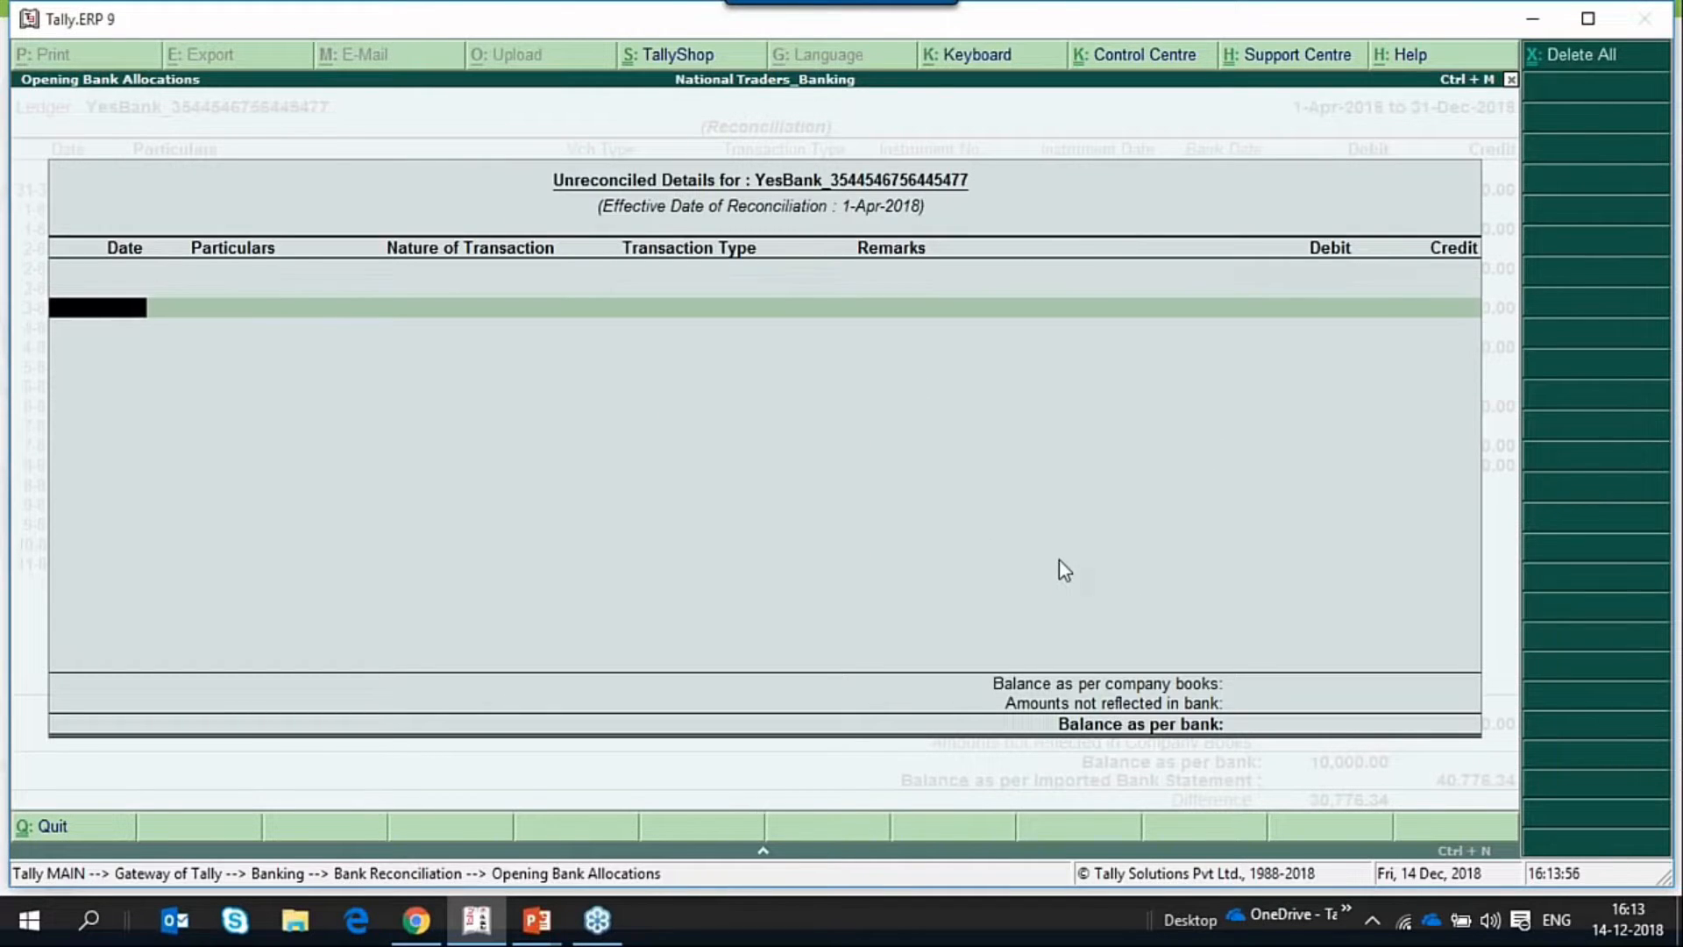
pyautogui.press('Return')
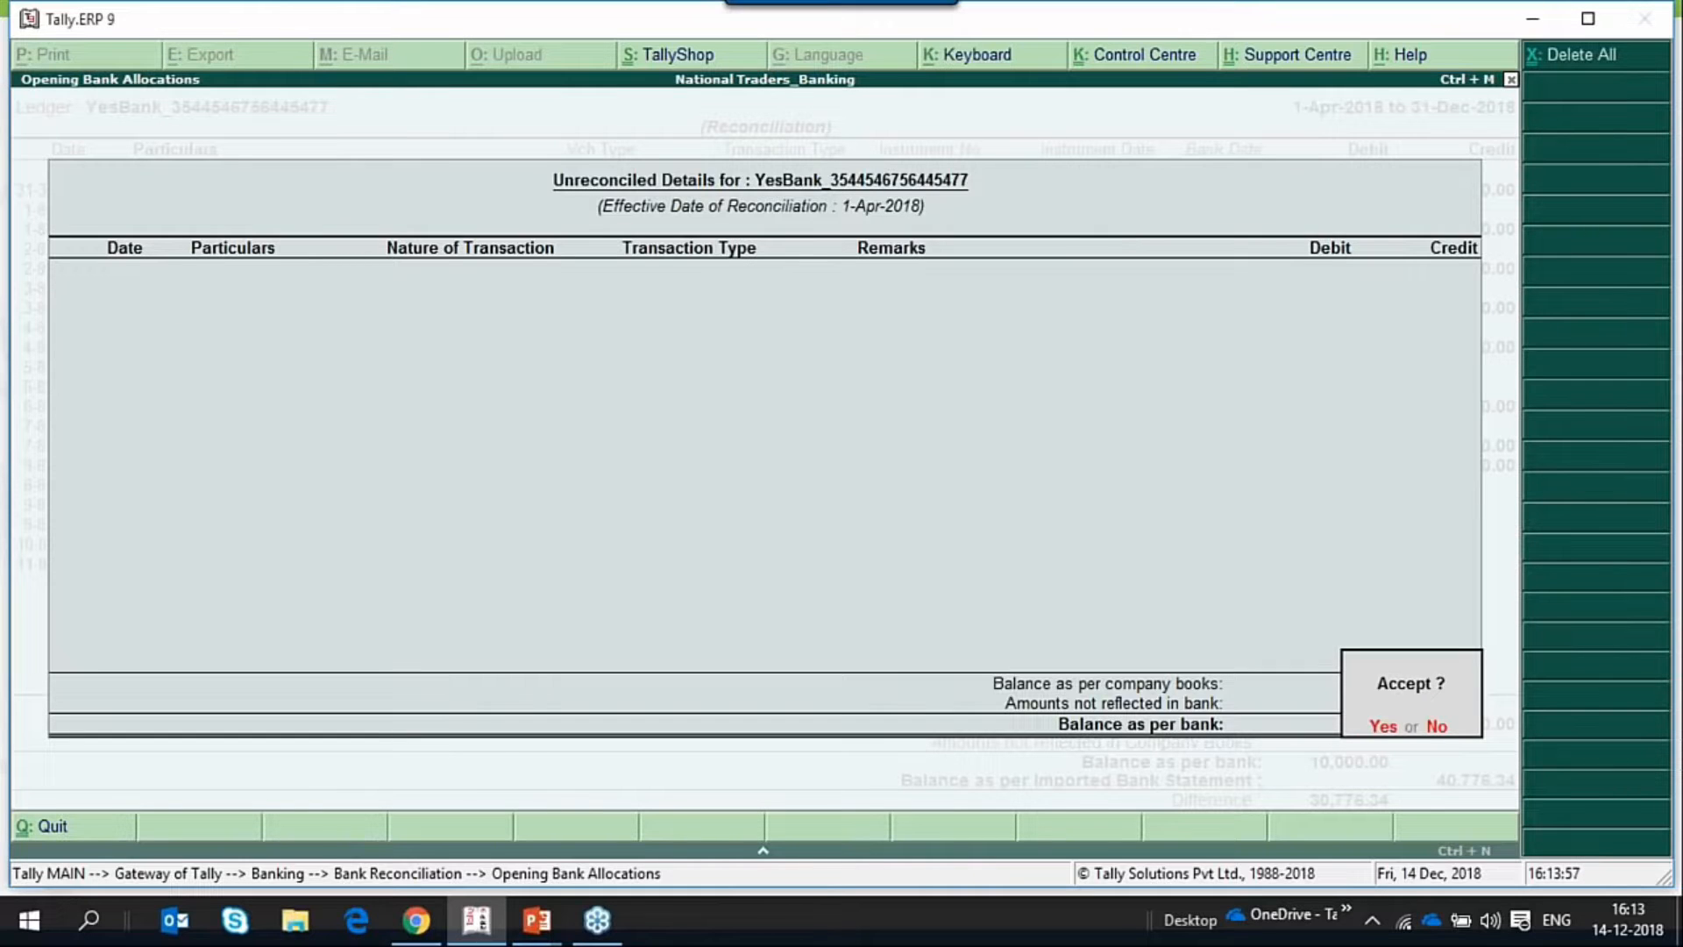
pyautogui.press('Return')
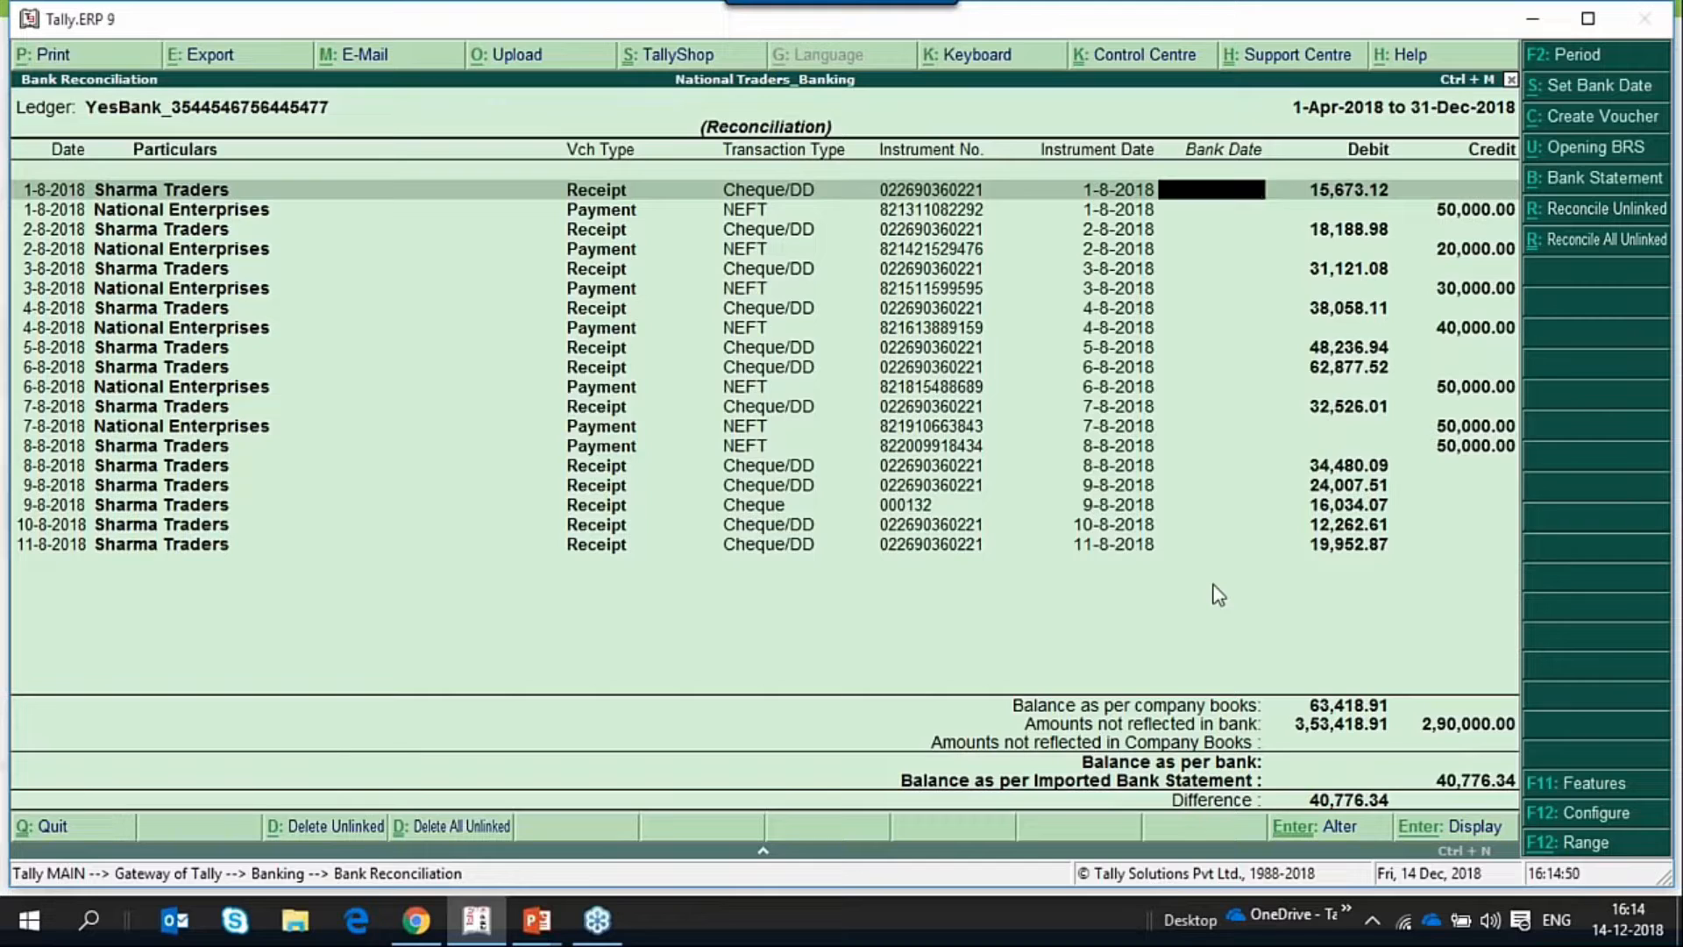
# Switch to File Explorer and open the YesBank_Excel5 folder inside OND18-JFM2019\Banking\AutoBRS\04Oct2018.
pyautogui.hotkey('alt', 'Tab')
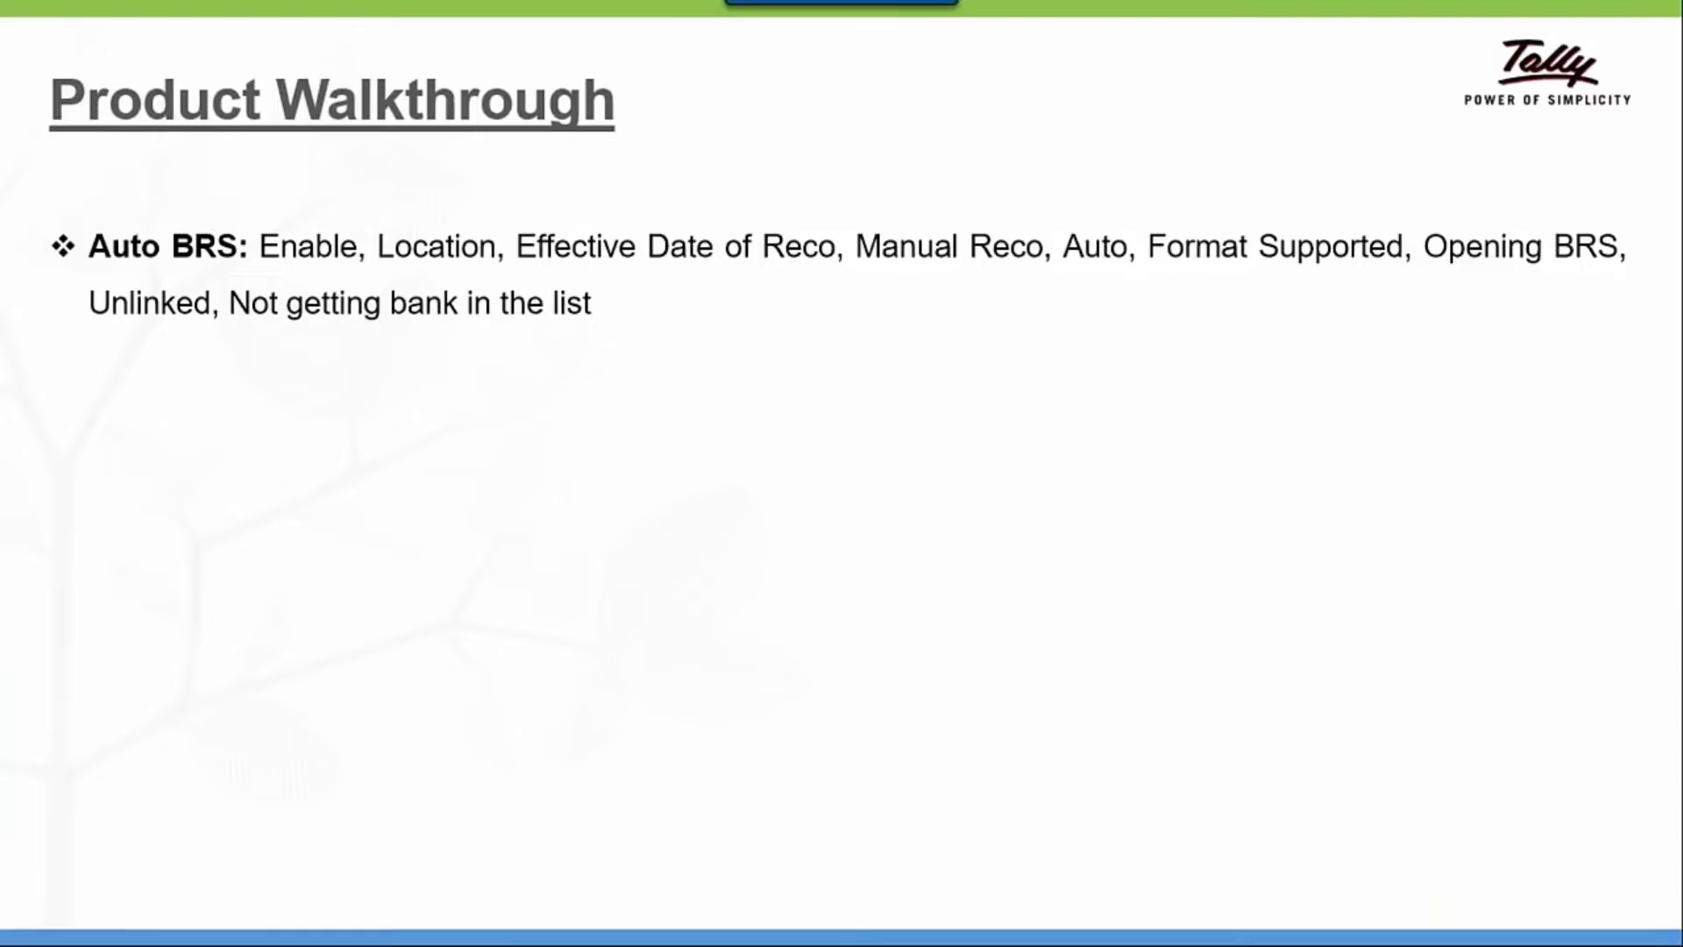
pyautogui.press('super+d')
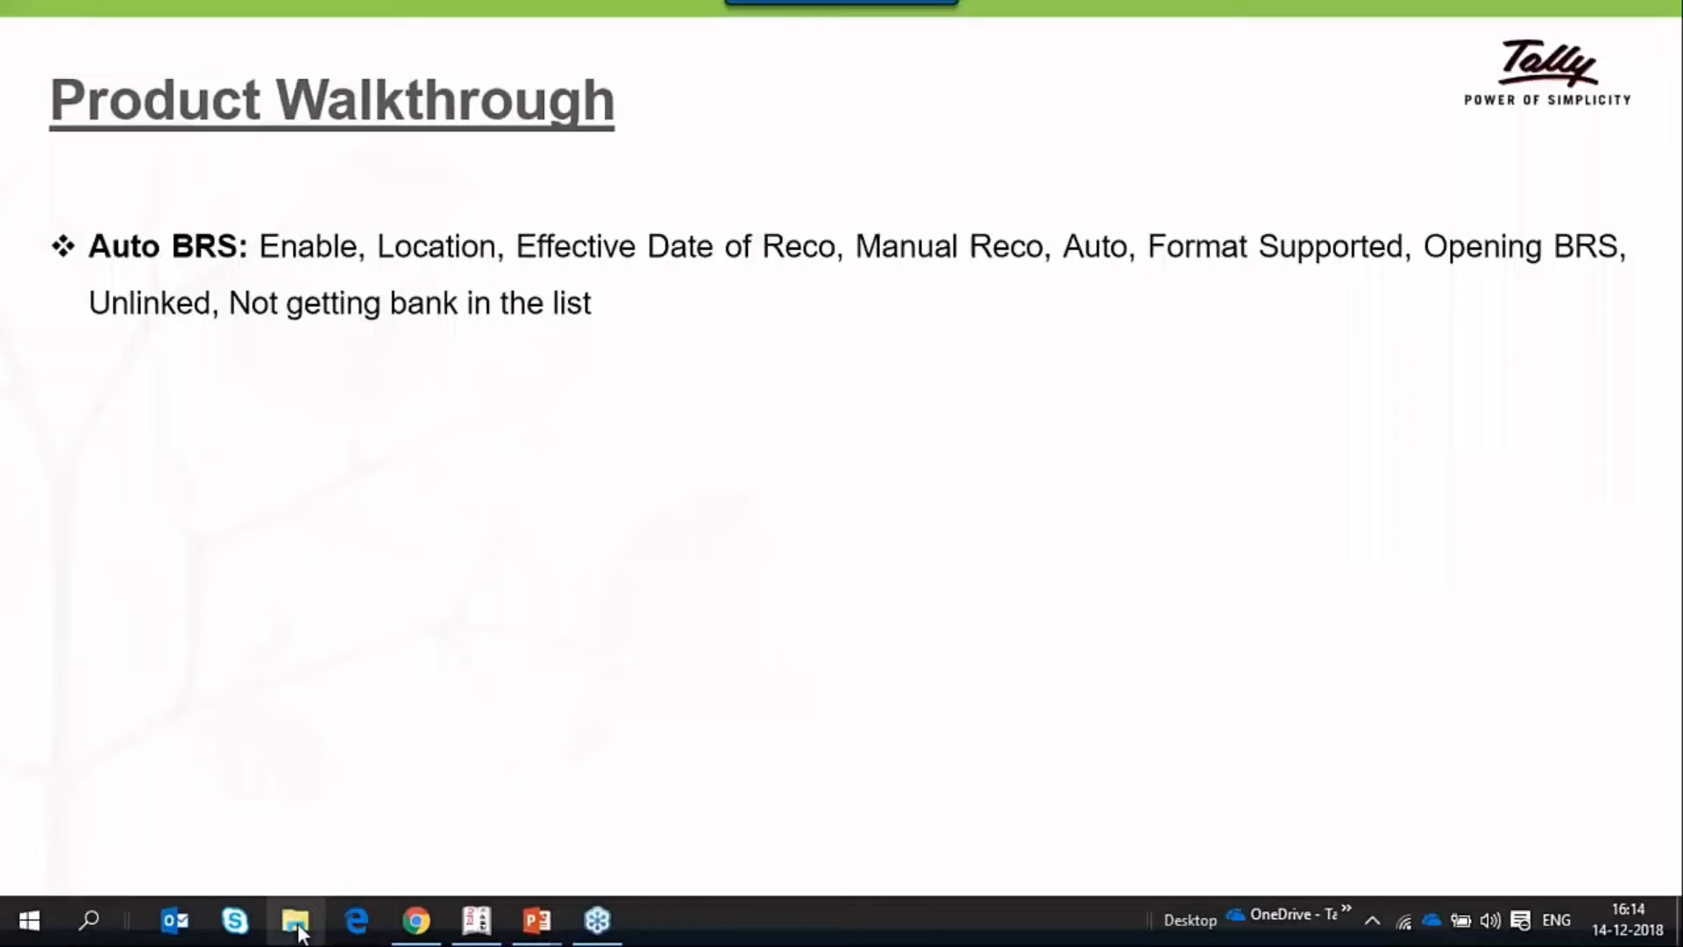
pyautogui.rightClick(296, 926)
pyautogui.click(272, 634)
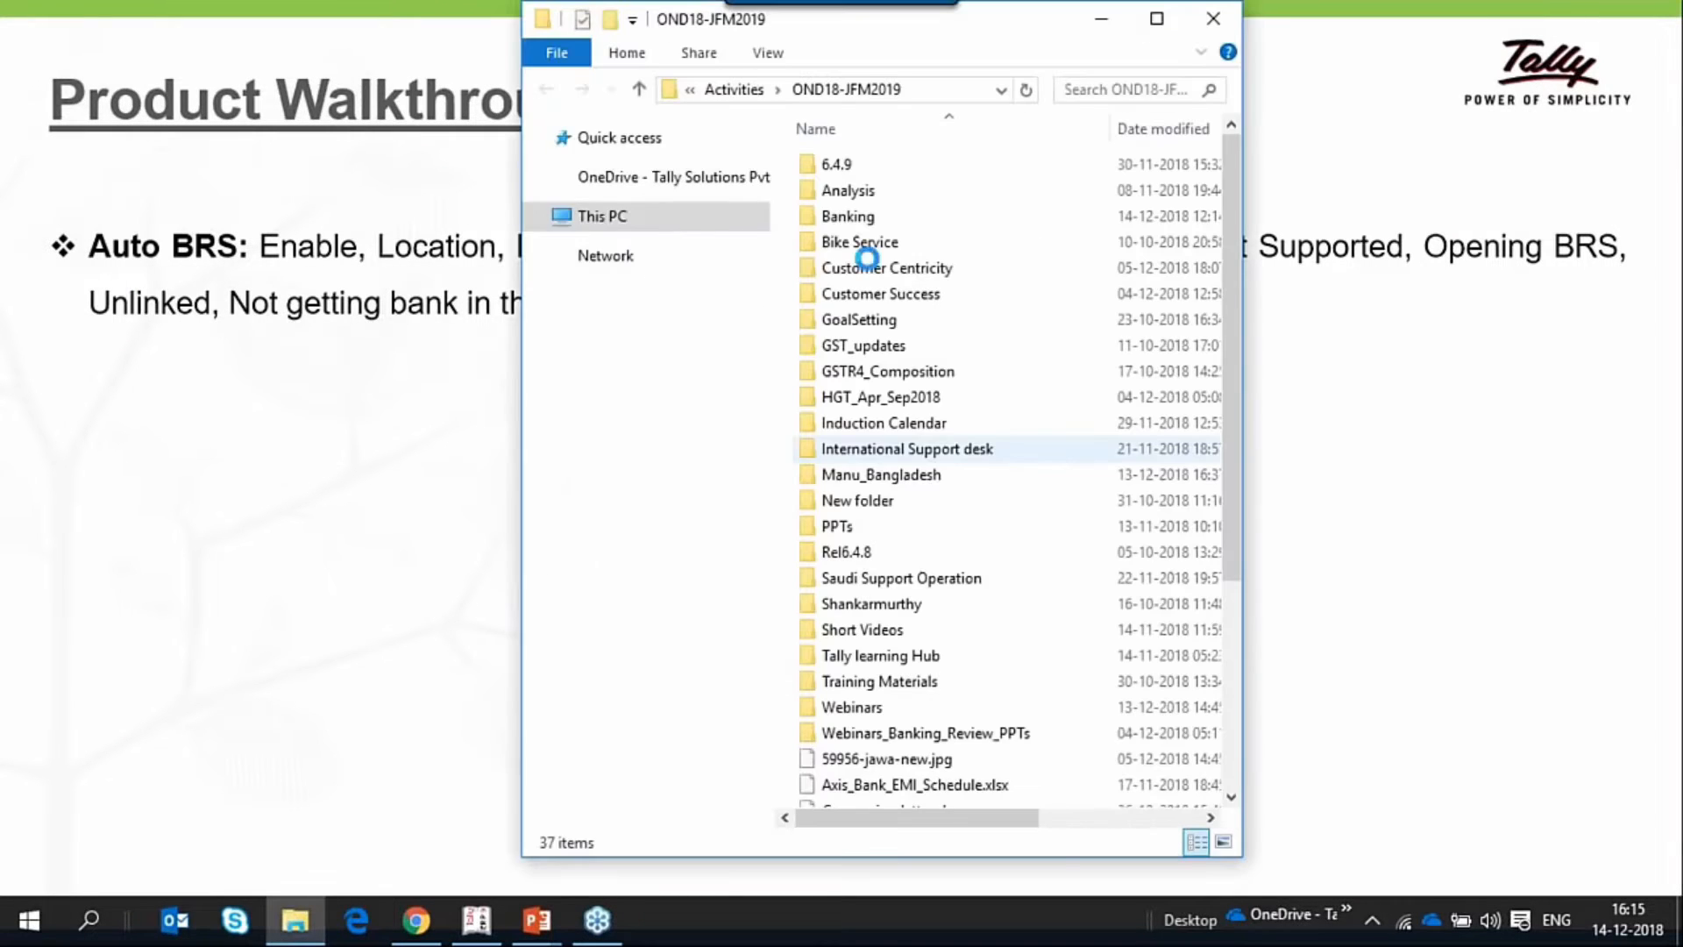
pyautogui.click(1157, 18)
pyautogui.doubleClick(317, 210)
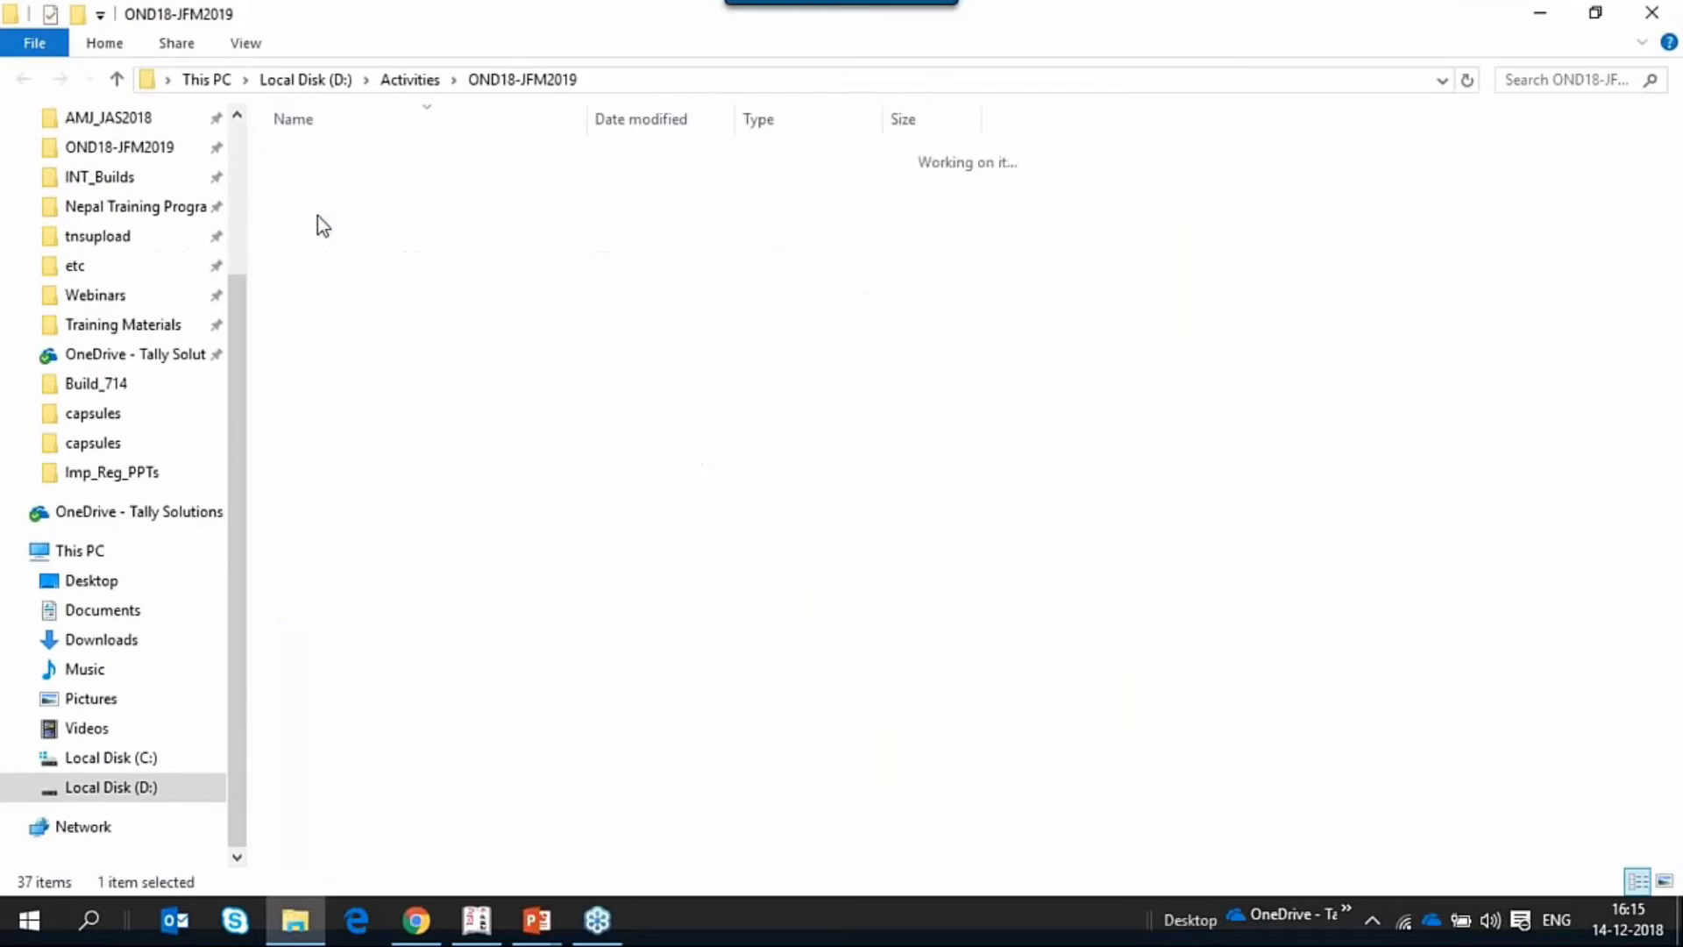
pyautogui.doubleClick(349, 570)
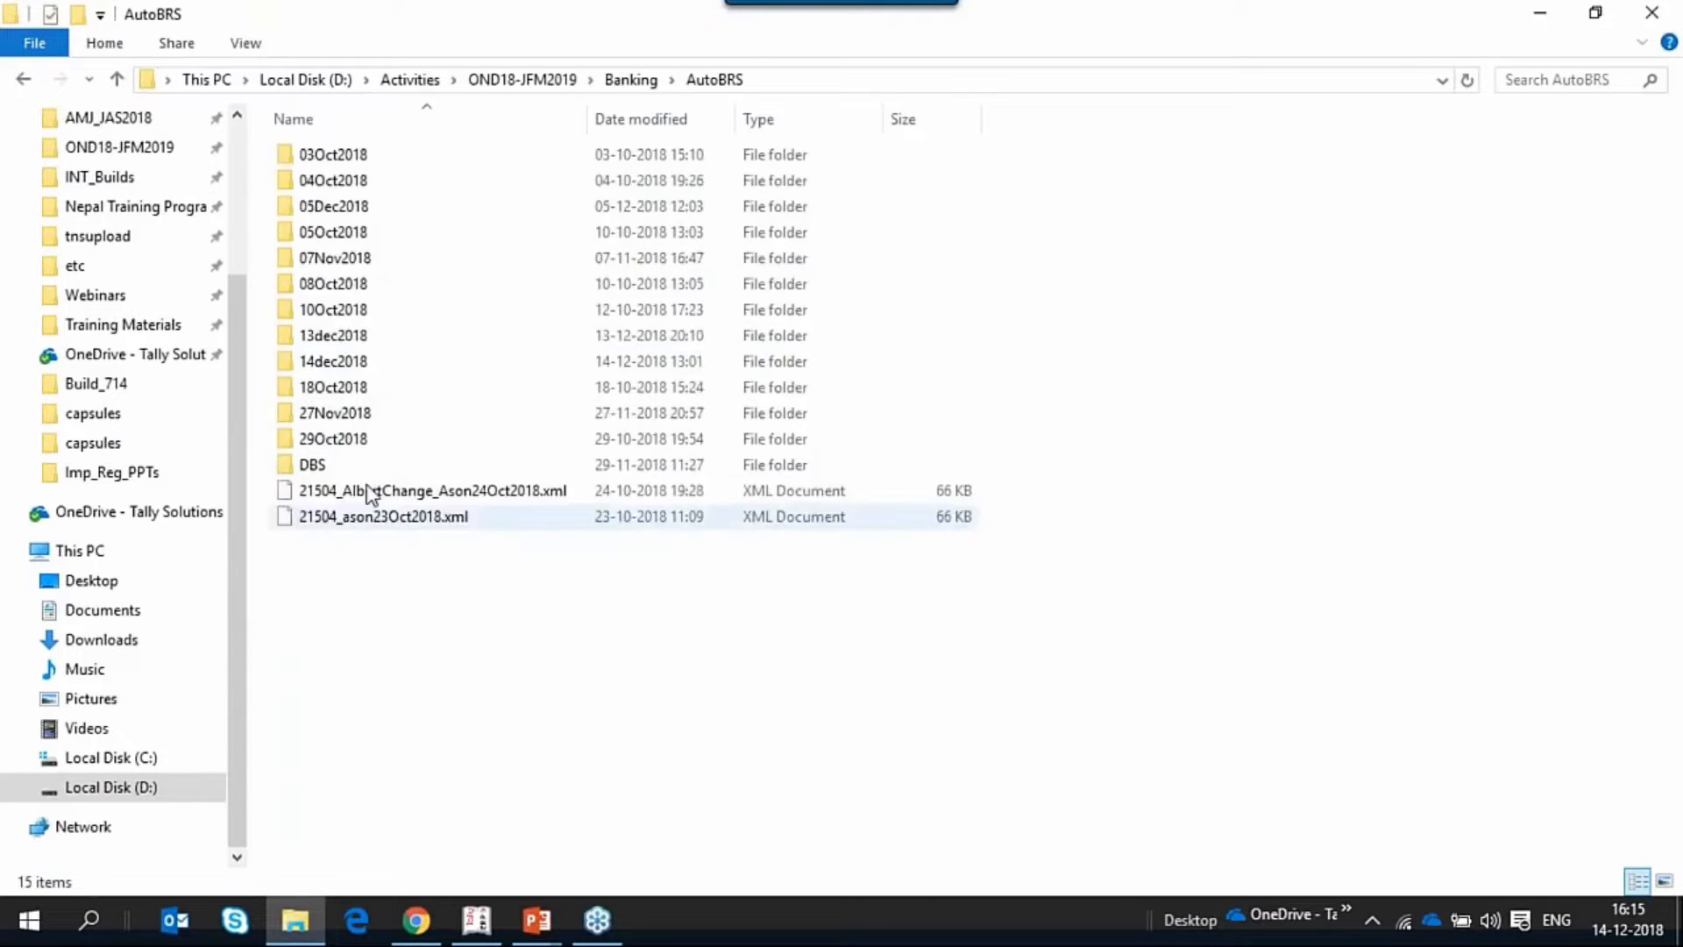
pyautogui.hotkey('alt', 'Tab')
pyautogui.hotkey('alt', 'Tab')
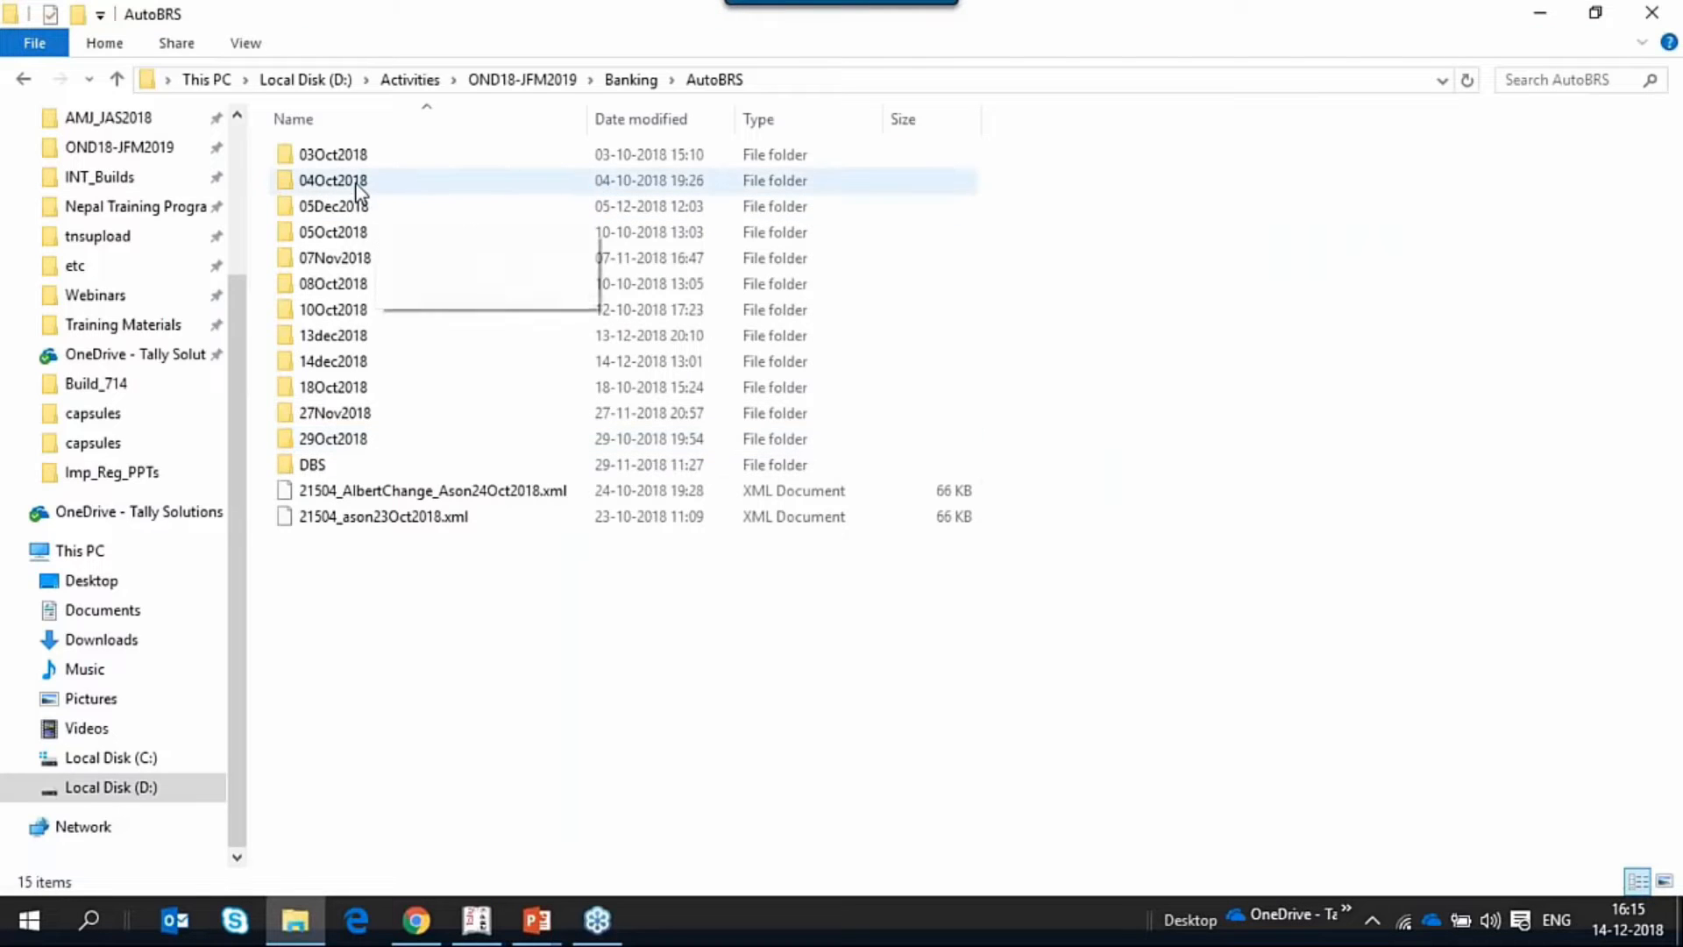
pyautogui.click(356, 182)
pyautogui.doubleClick(357, 181)
pyautogui.doubleClick(365, 208)
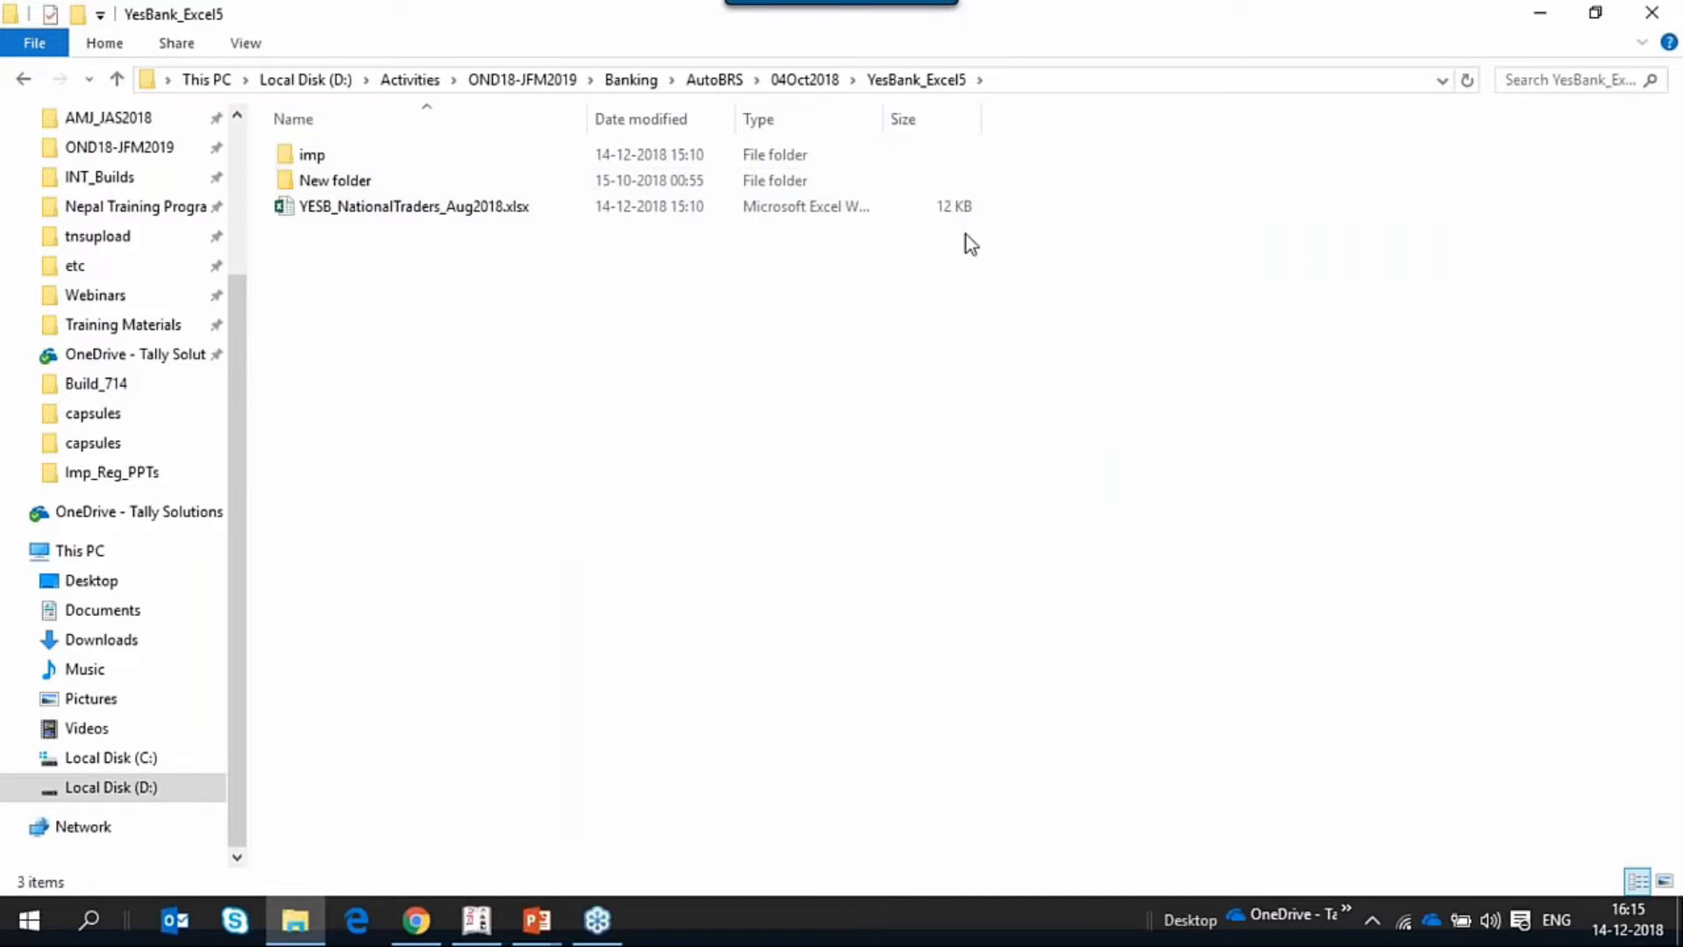
# Switch to Tally.ERP 9 and open YESB_NationalTraders_Aug2018.xlsx from the YesBank_Excel5 directory as a bank statement using With View.
pyautogui.hotkey('alt', 'Tab')
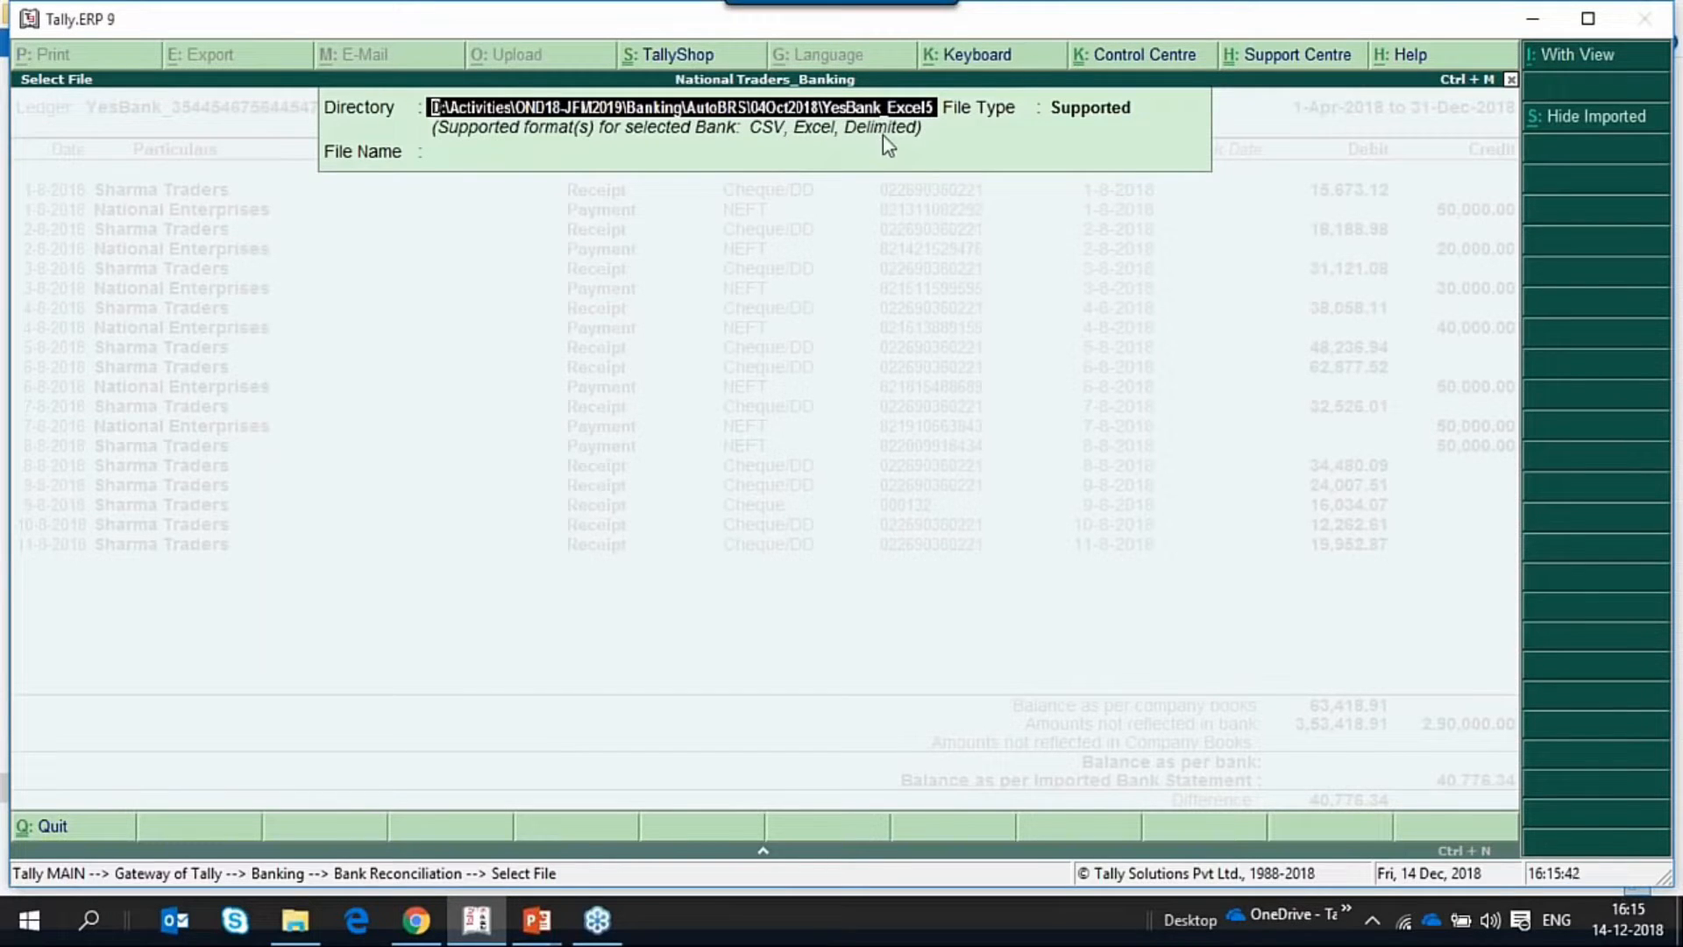
pyautogui.press('Return')
pyautogui.press('Return')
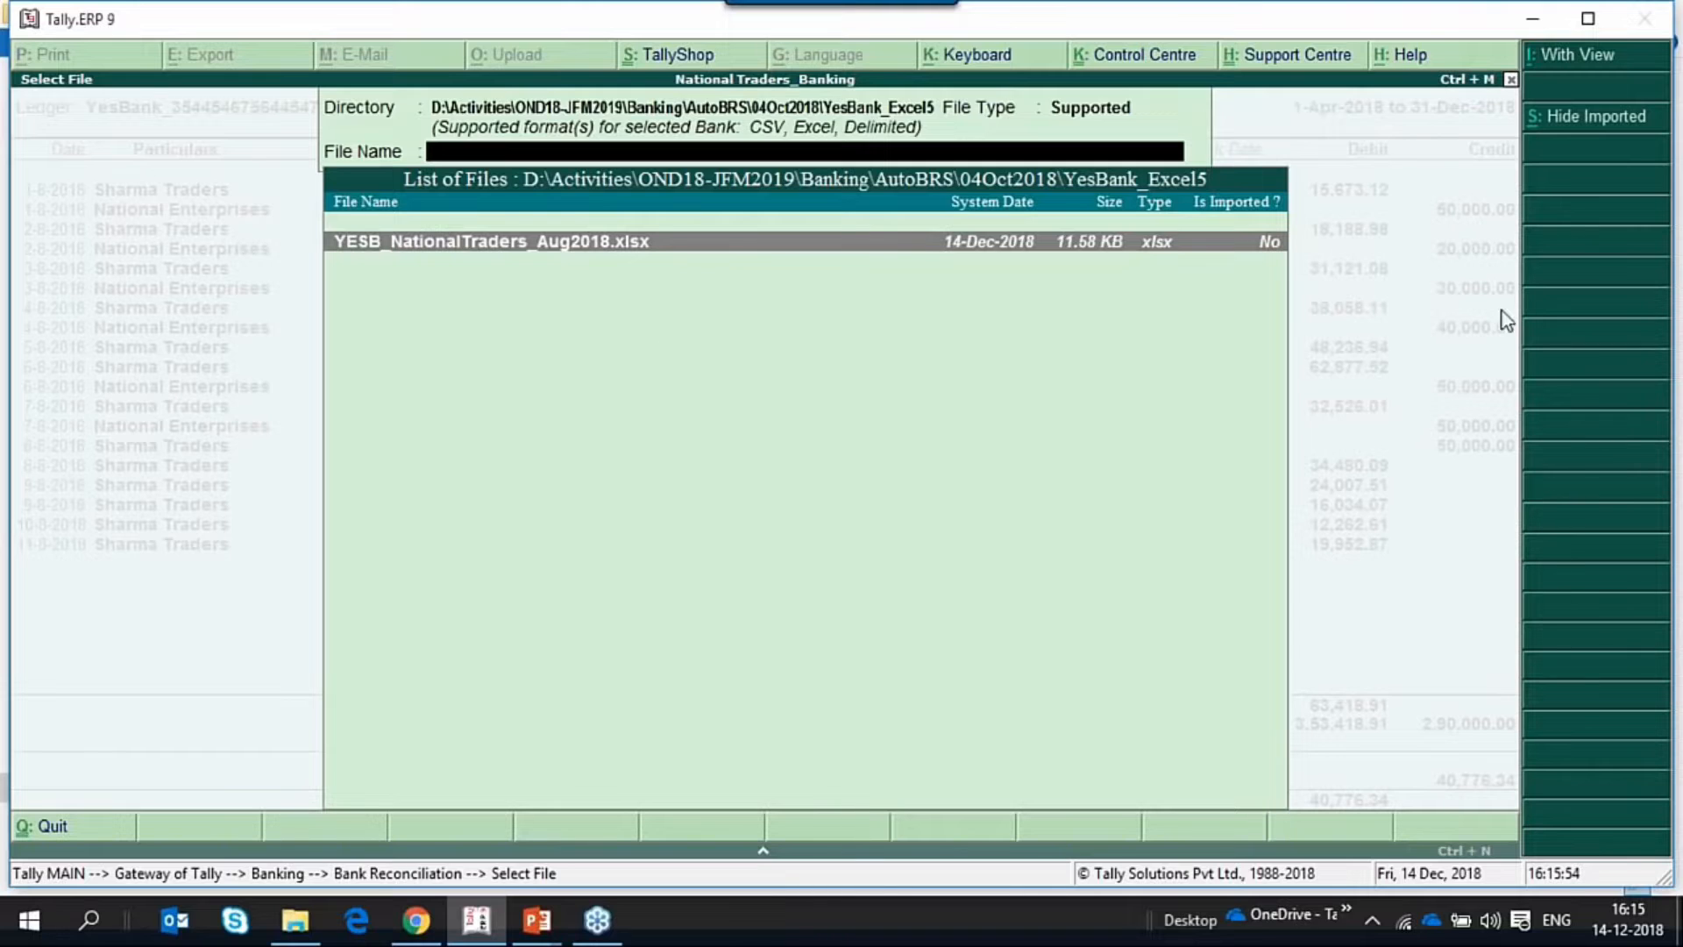
pyautogui.click(1585, 67)
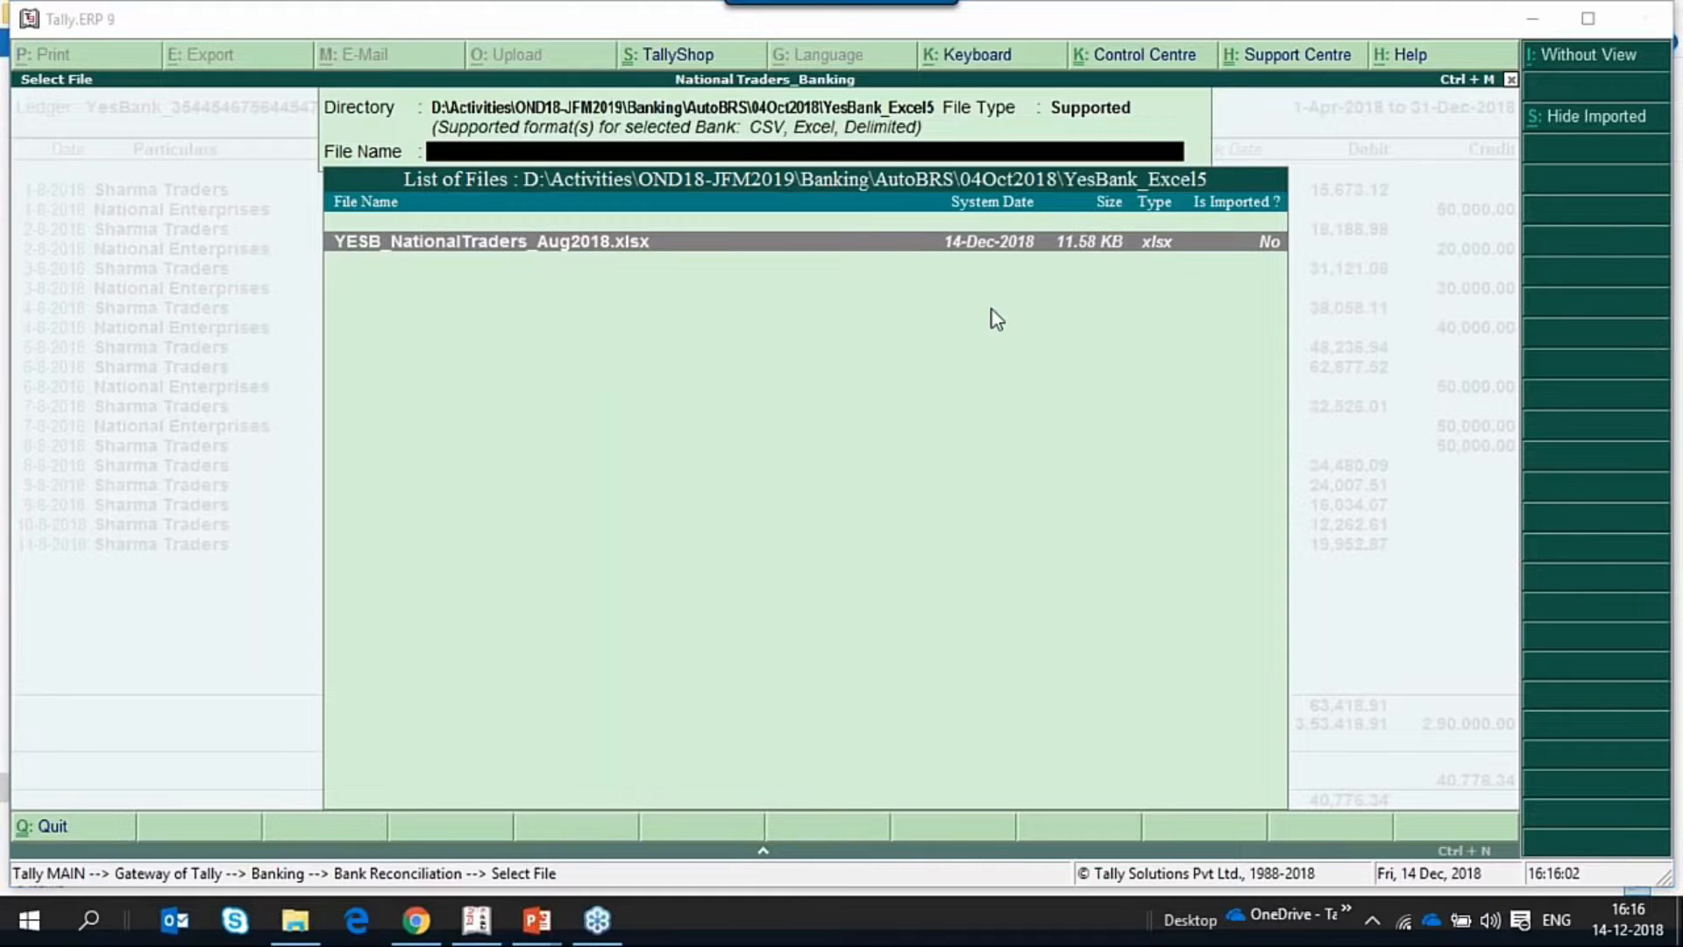
pyautogui.press('Return')
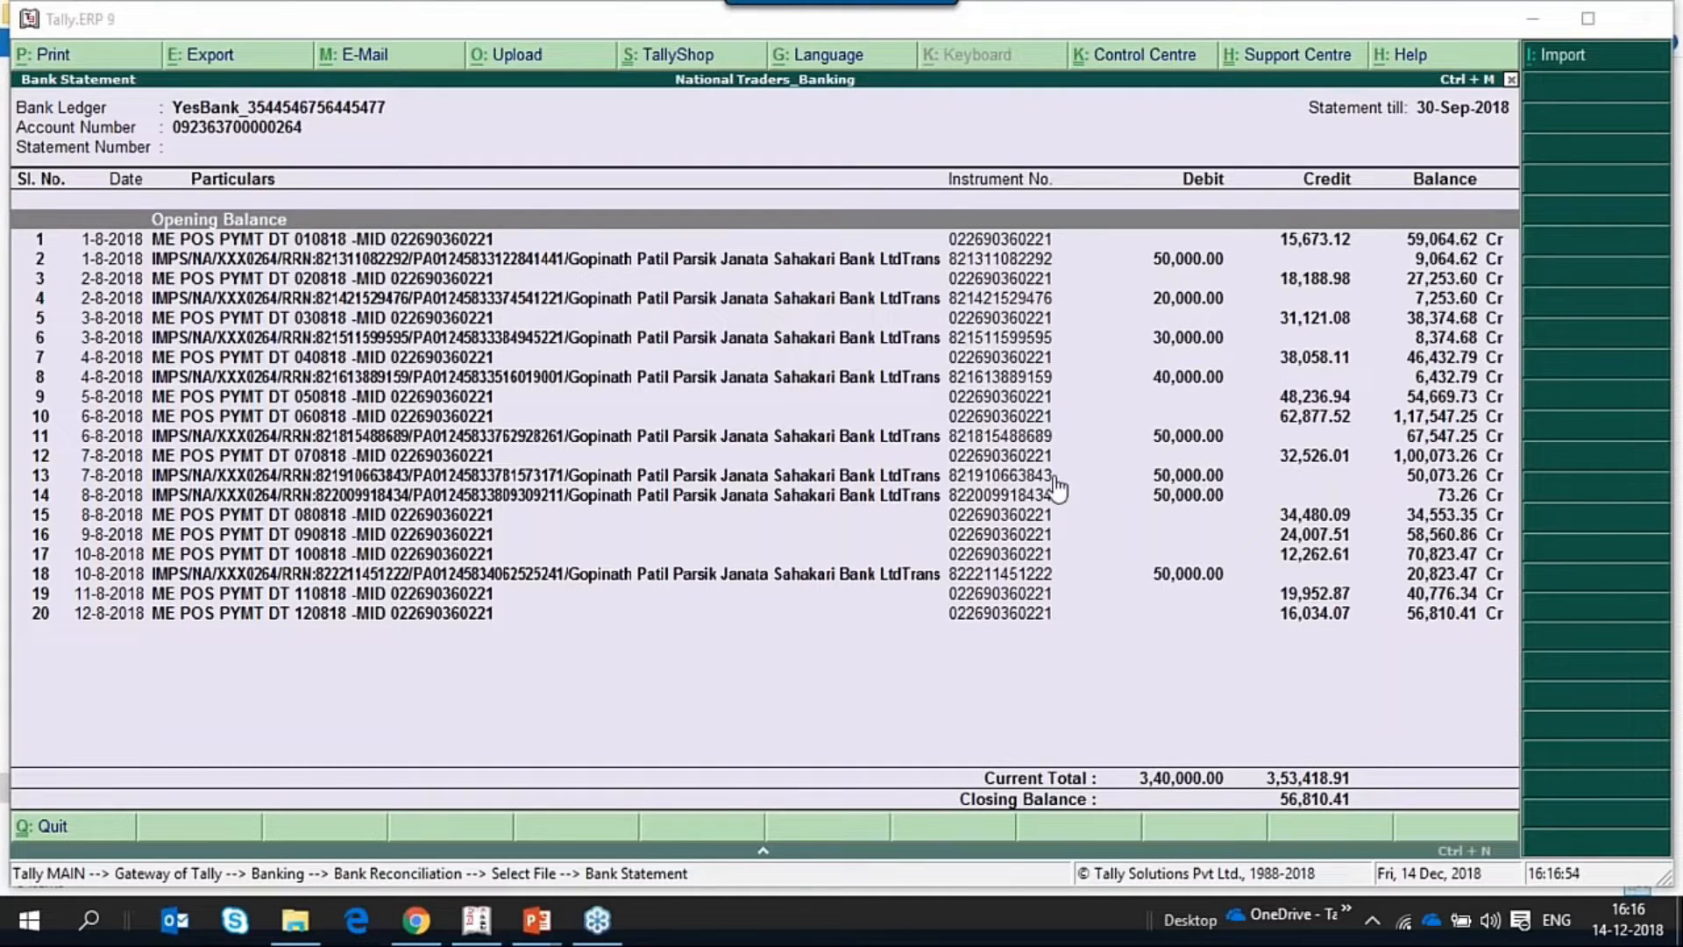
# Import the previewed YesBank statement and return to the bank reconciliation.
pyautogui.click(1568, 57)
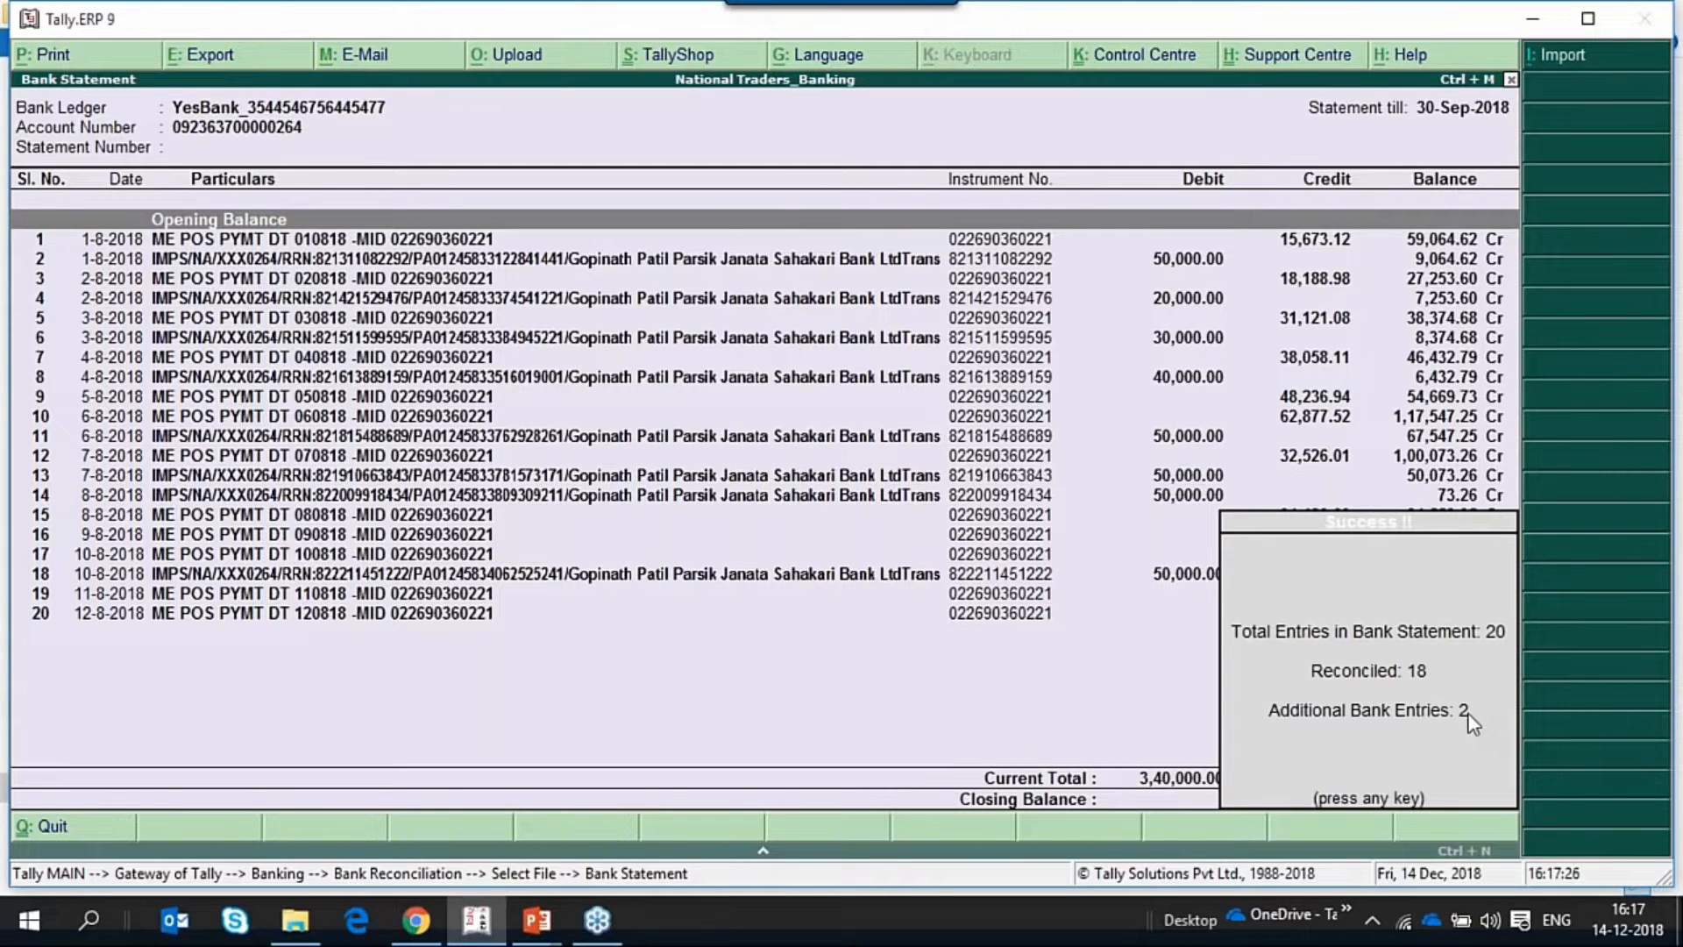
pyautogui.click(1411, 794)
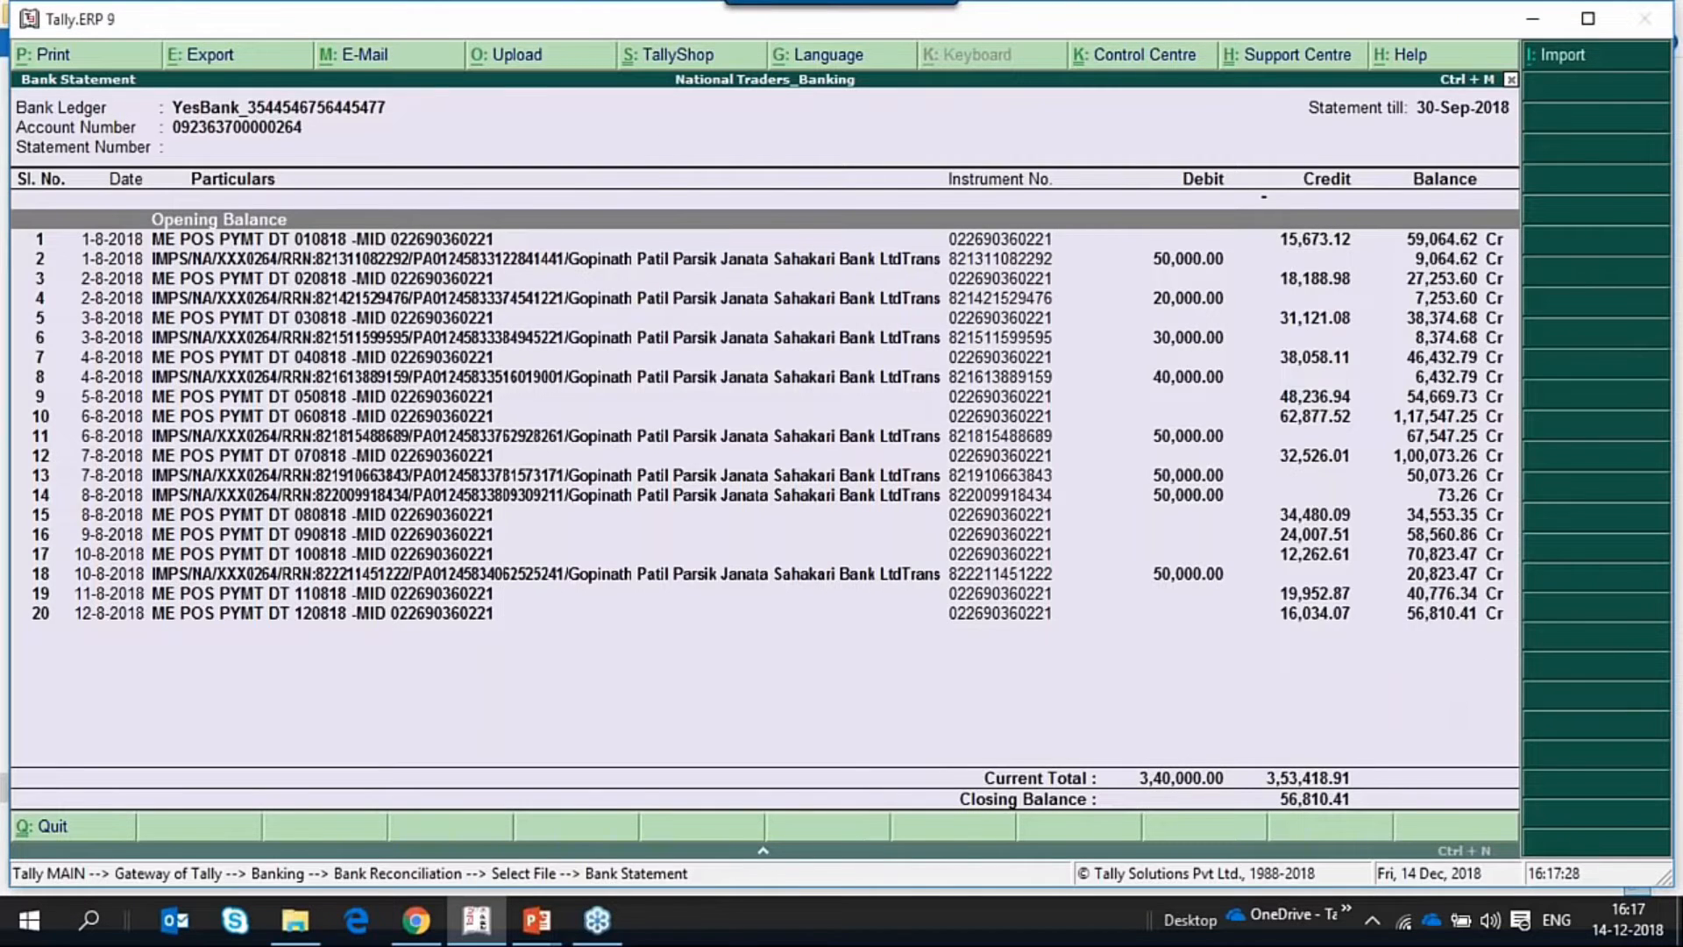
pyautogui.press('Escape')
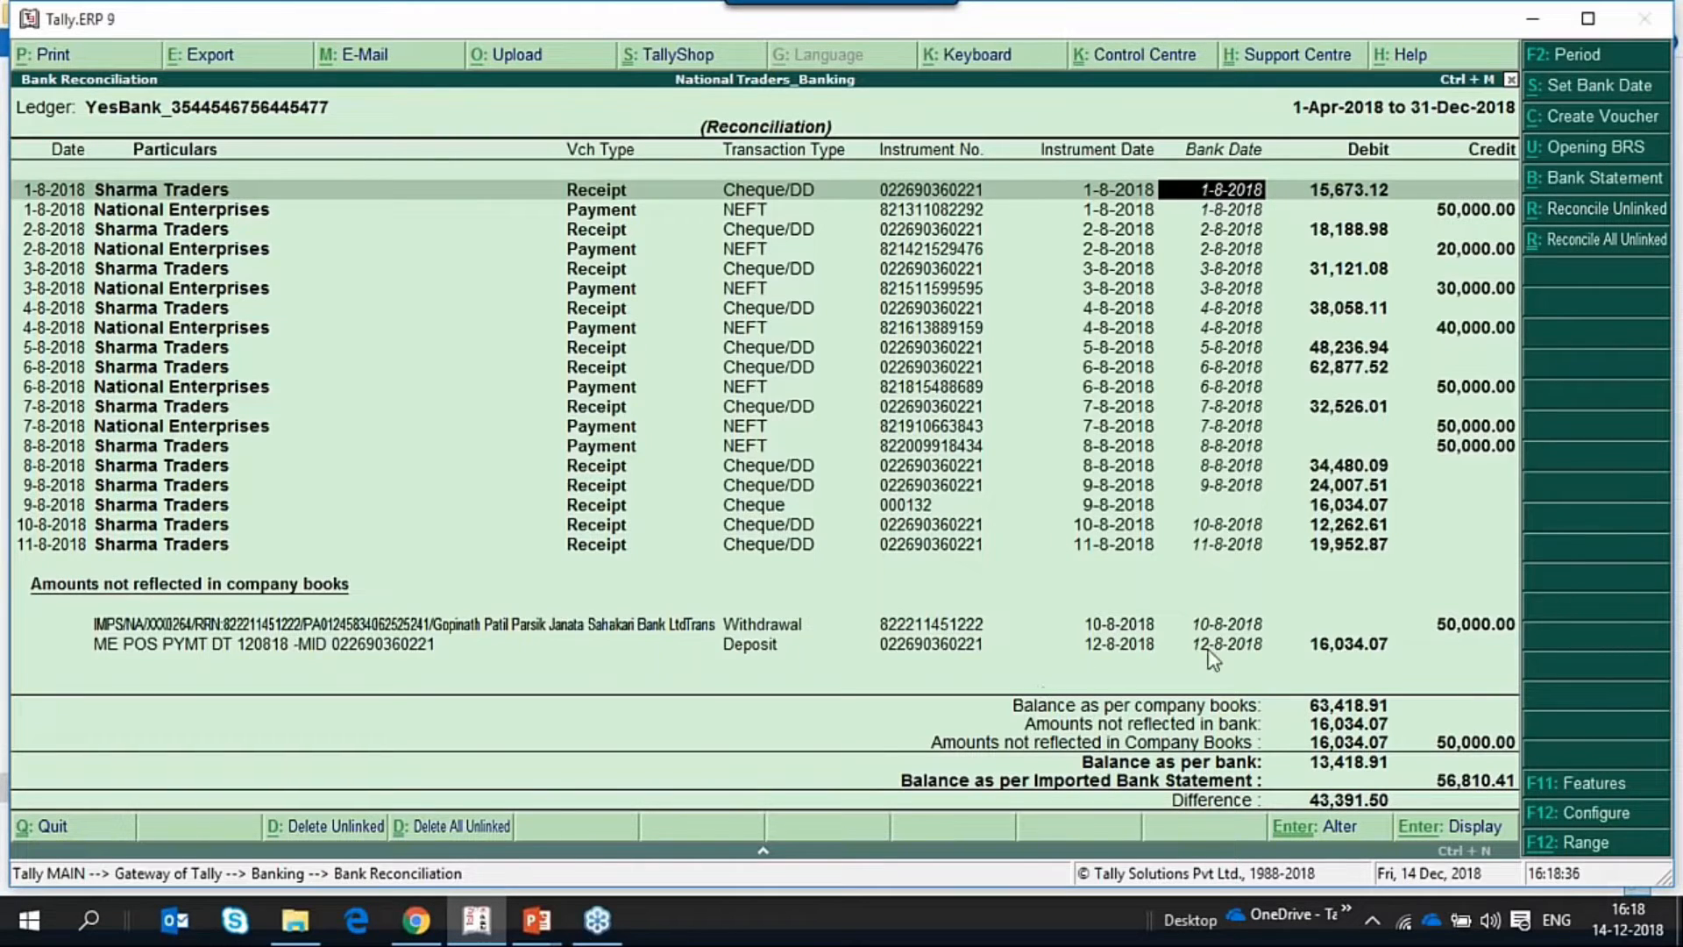
# Reconcile the unlinked 12-8-2018 deposit of 16,034.07 with the Sharma Traders cheque receipt dated 9-8-2018.
pyautogui.click(1349, 647)
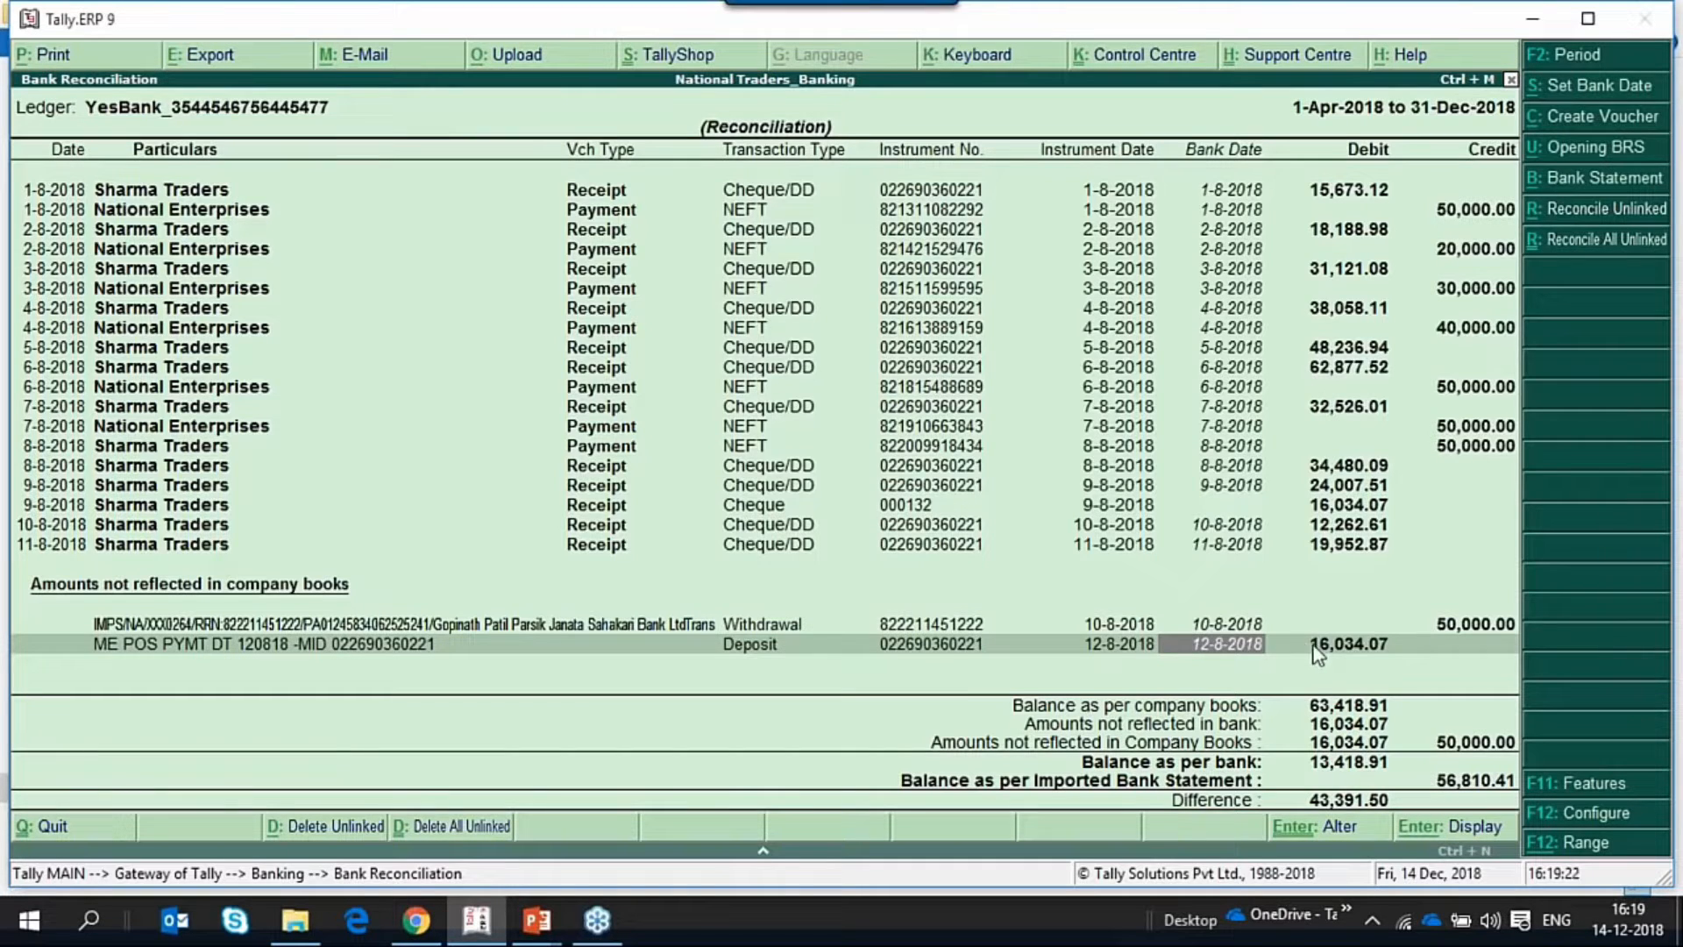
pyautogui.click(1591, 215)
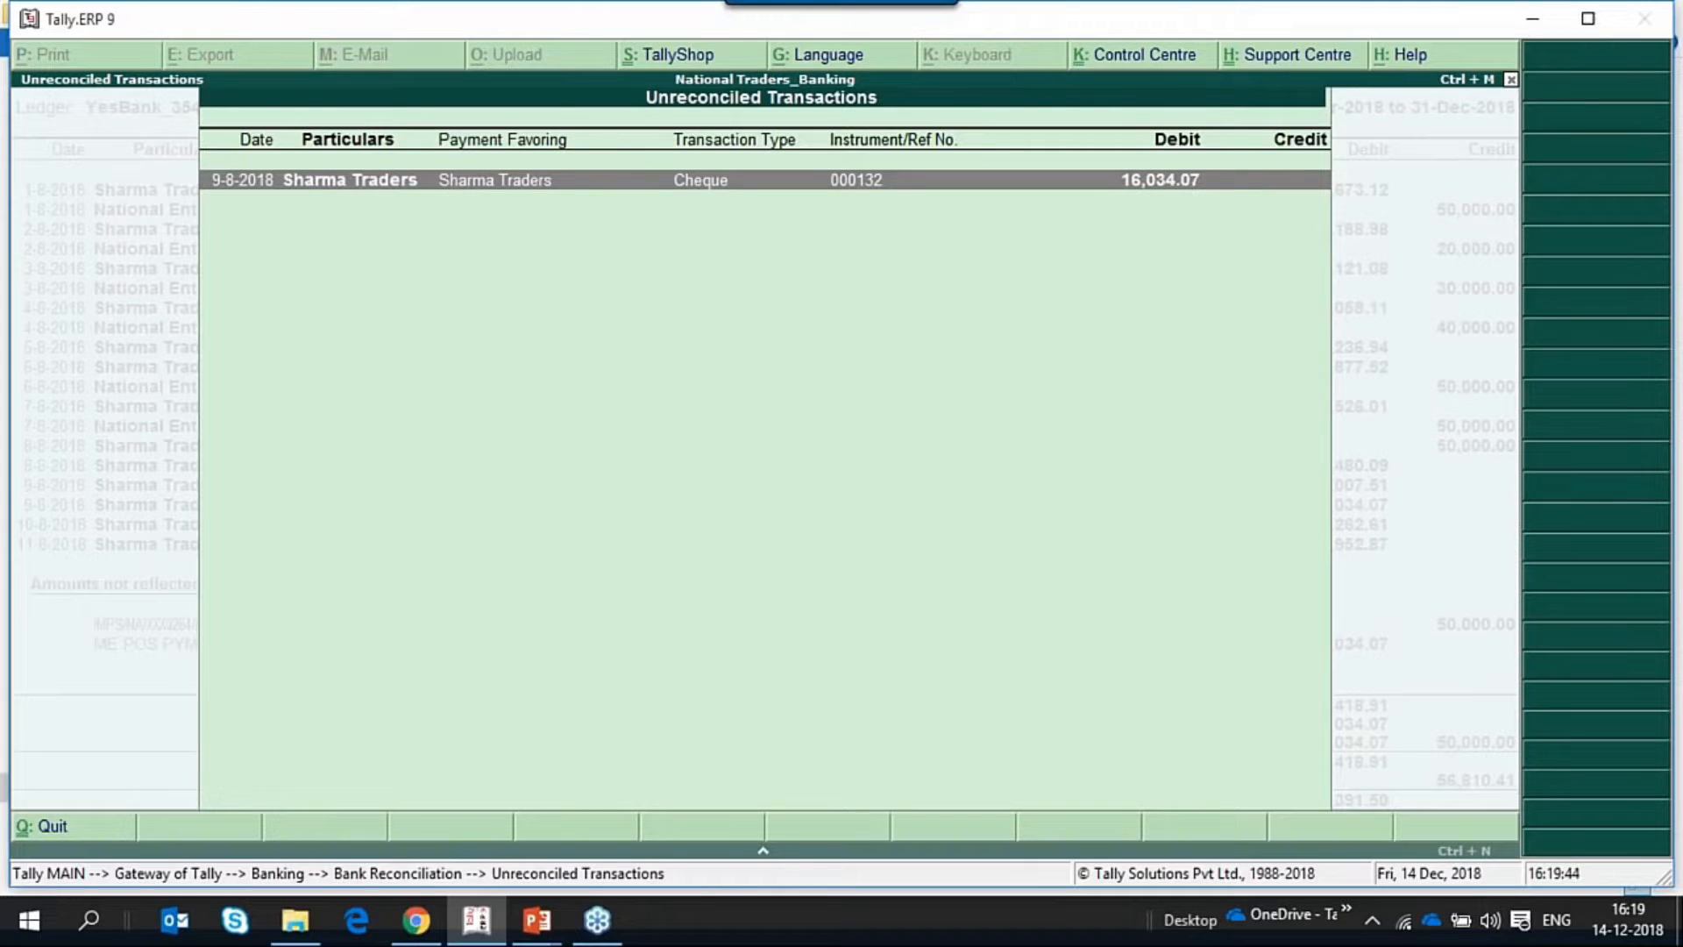
pyautogui.press('Return')
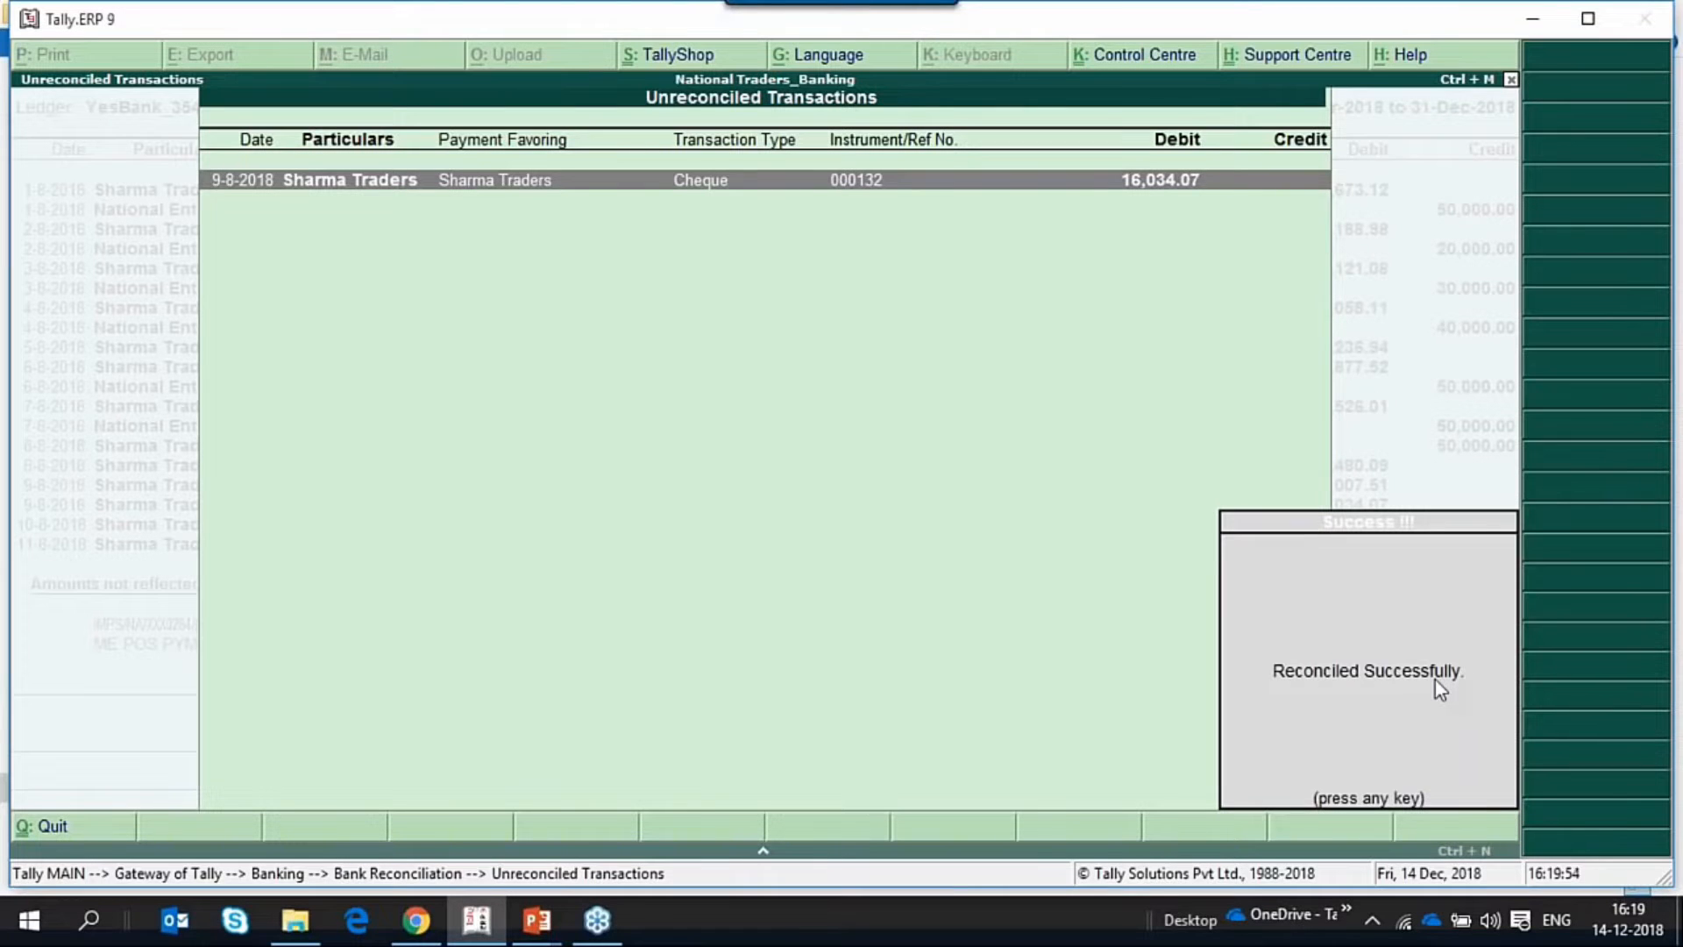
pyautogui.press('Return')
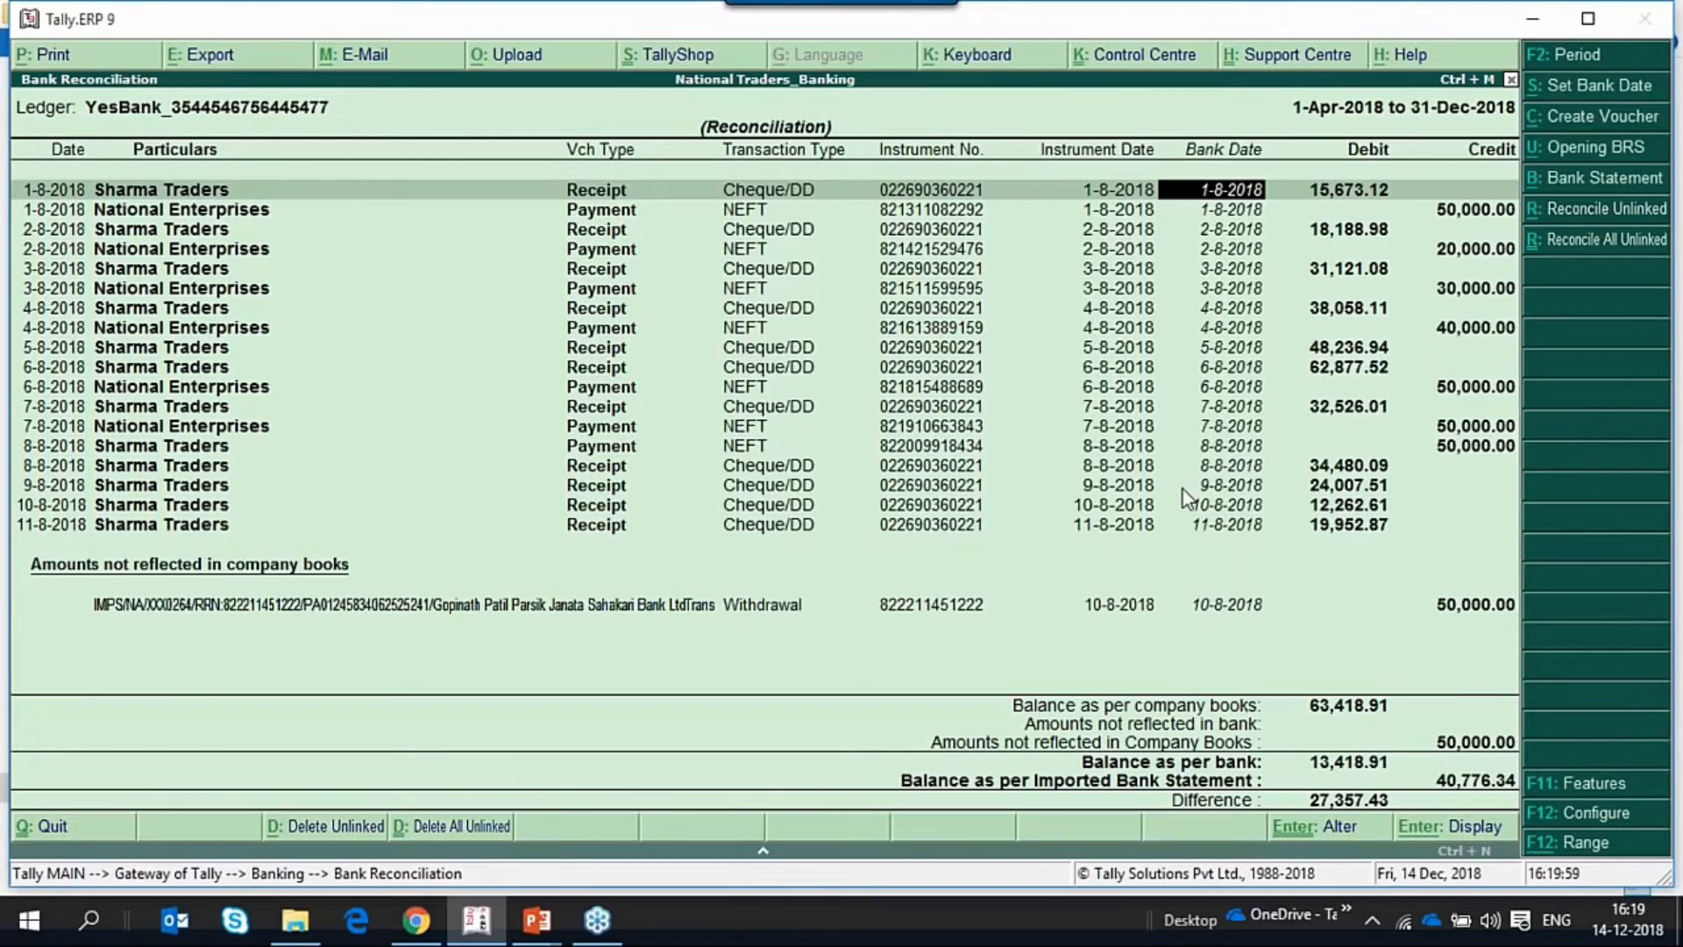
# Set Show Reconciled Transactions also to Yes for the reconciliation and go to the Sharma Traders cheque receipt dated 9-8-2018.
pyautogui.press('F12')
pyautogui.press('Return')
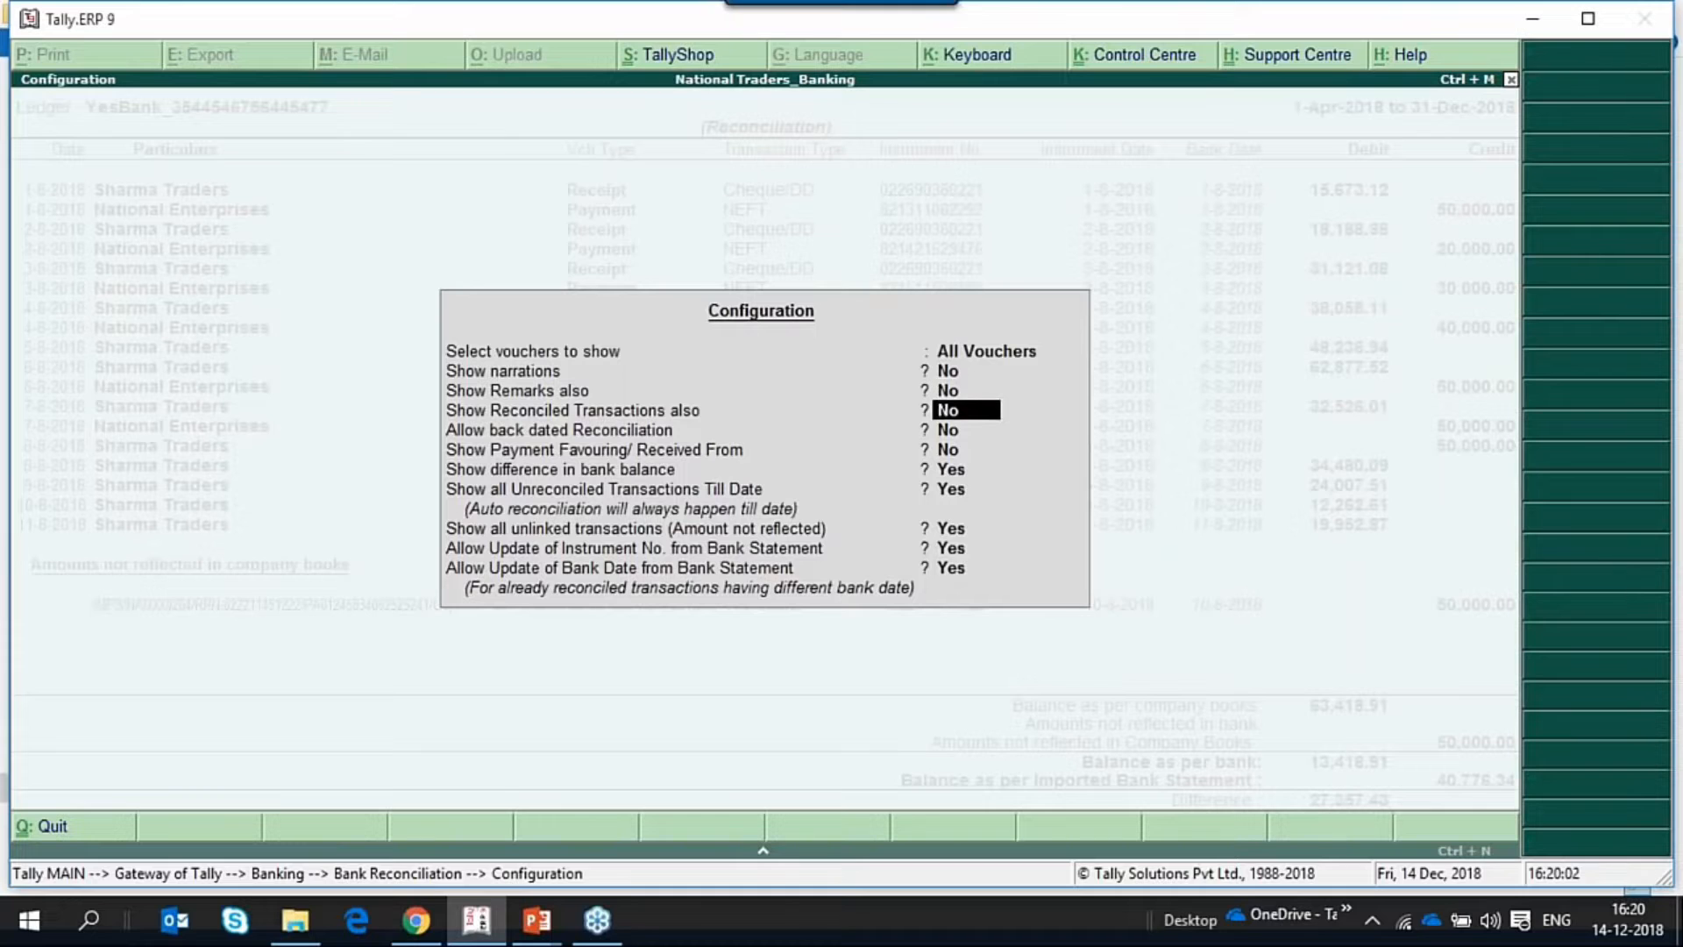
pyautogui.write('y')
pyautogui.press('Return')
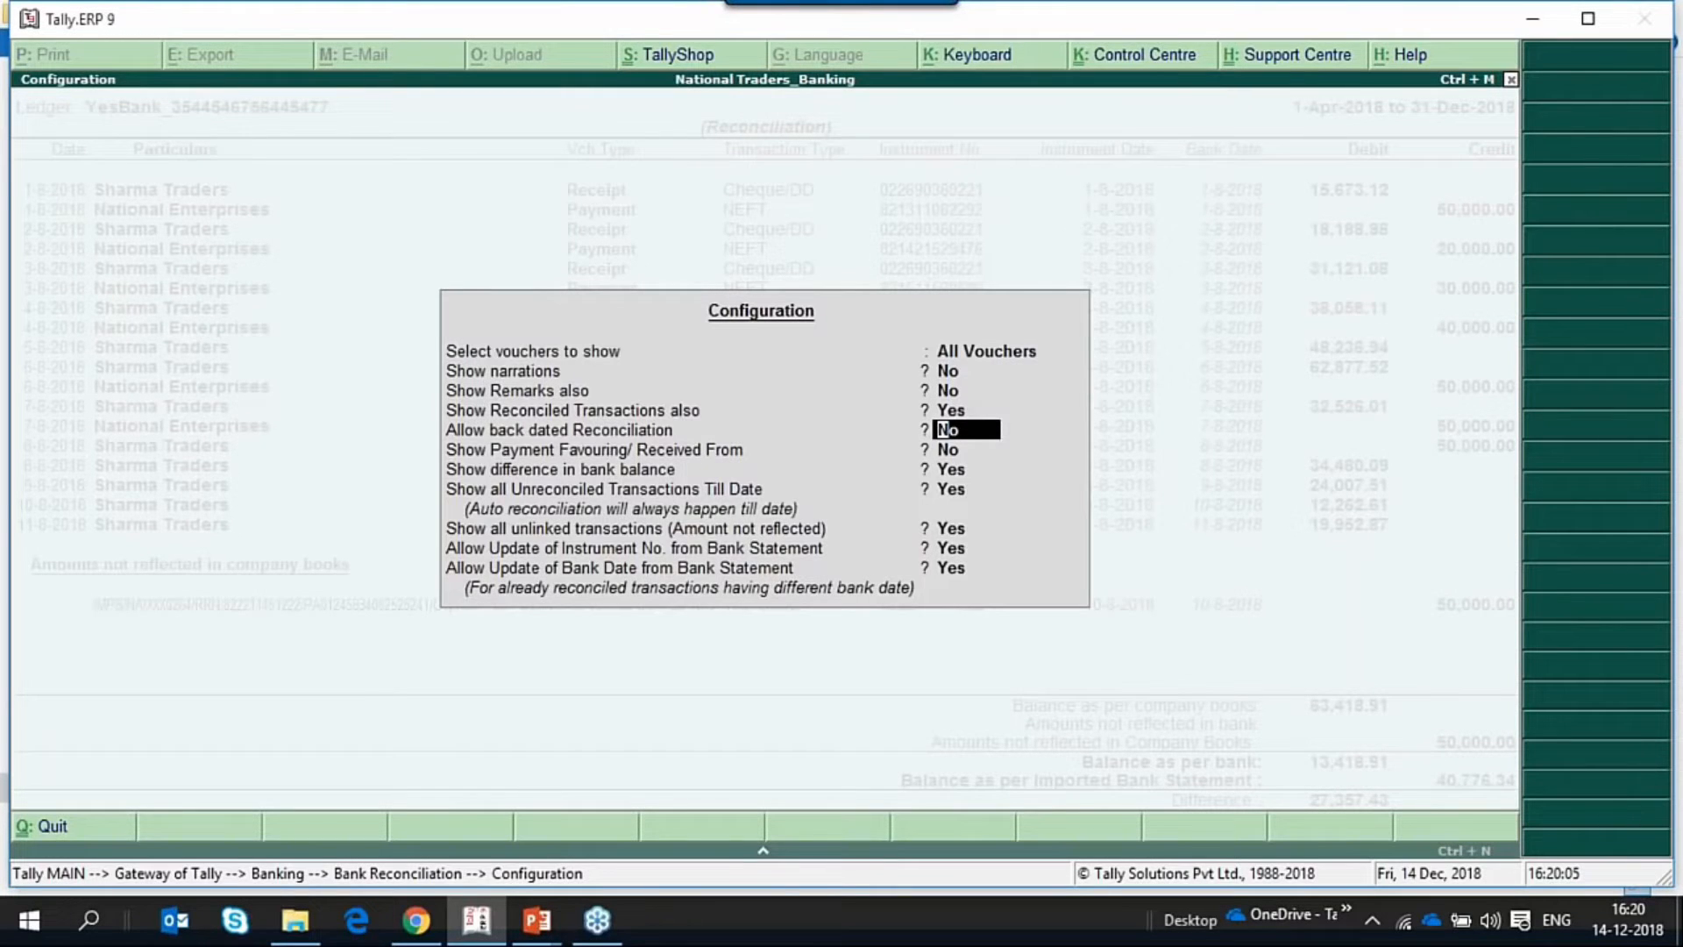
pyautogui.hotkey('ctrl', 'a')
pyautogui.press('Down')
pyautogui.press('Down')
pyautogui.press('Down')
pyautogui.press('Down')
pyautogui.press('Down')
pyautogui.press('Down')
pyautogui.press('Down')
pyautogui.press('Down')
pyautogui.press('Down')
pyautogui.press('Down')
pyautogui.press('Down')
pyautogui.press('Down')
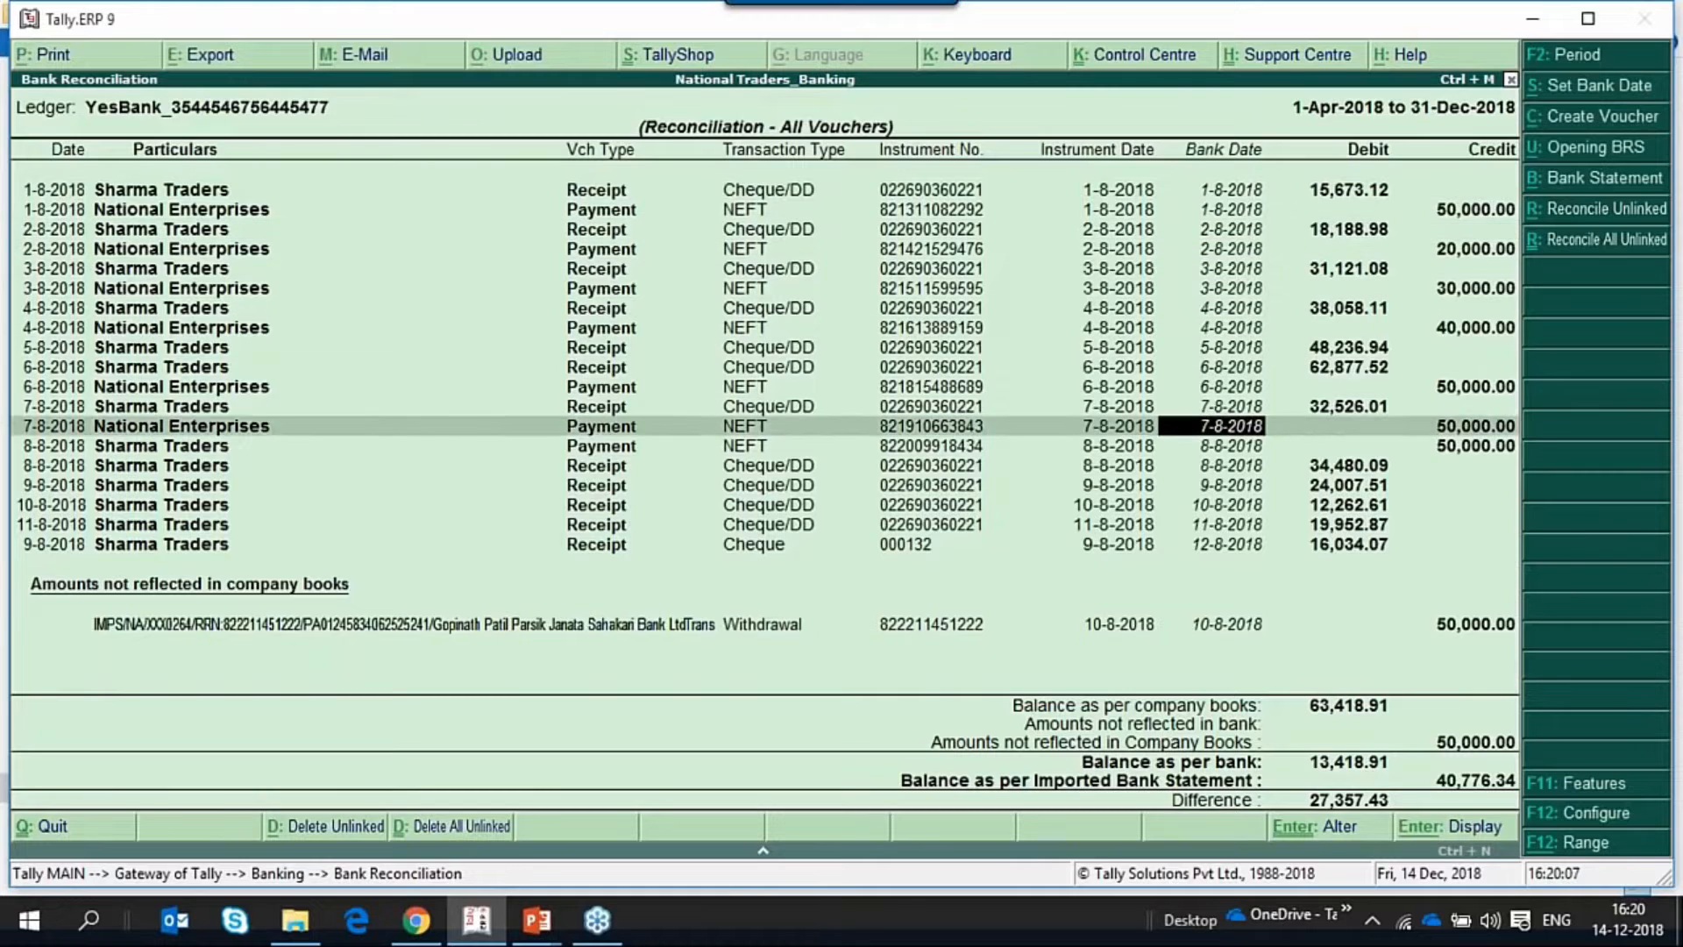
pyautogui.press('Down')
pyautogui.press('Down')
pyautogui.press('Down')
pyautogui.press('Down')
pyautogui.press('Down')
pyautogui.press('Down')
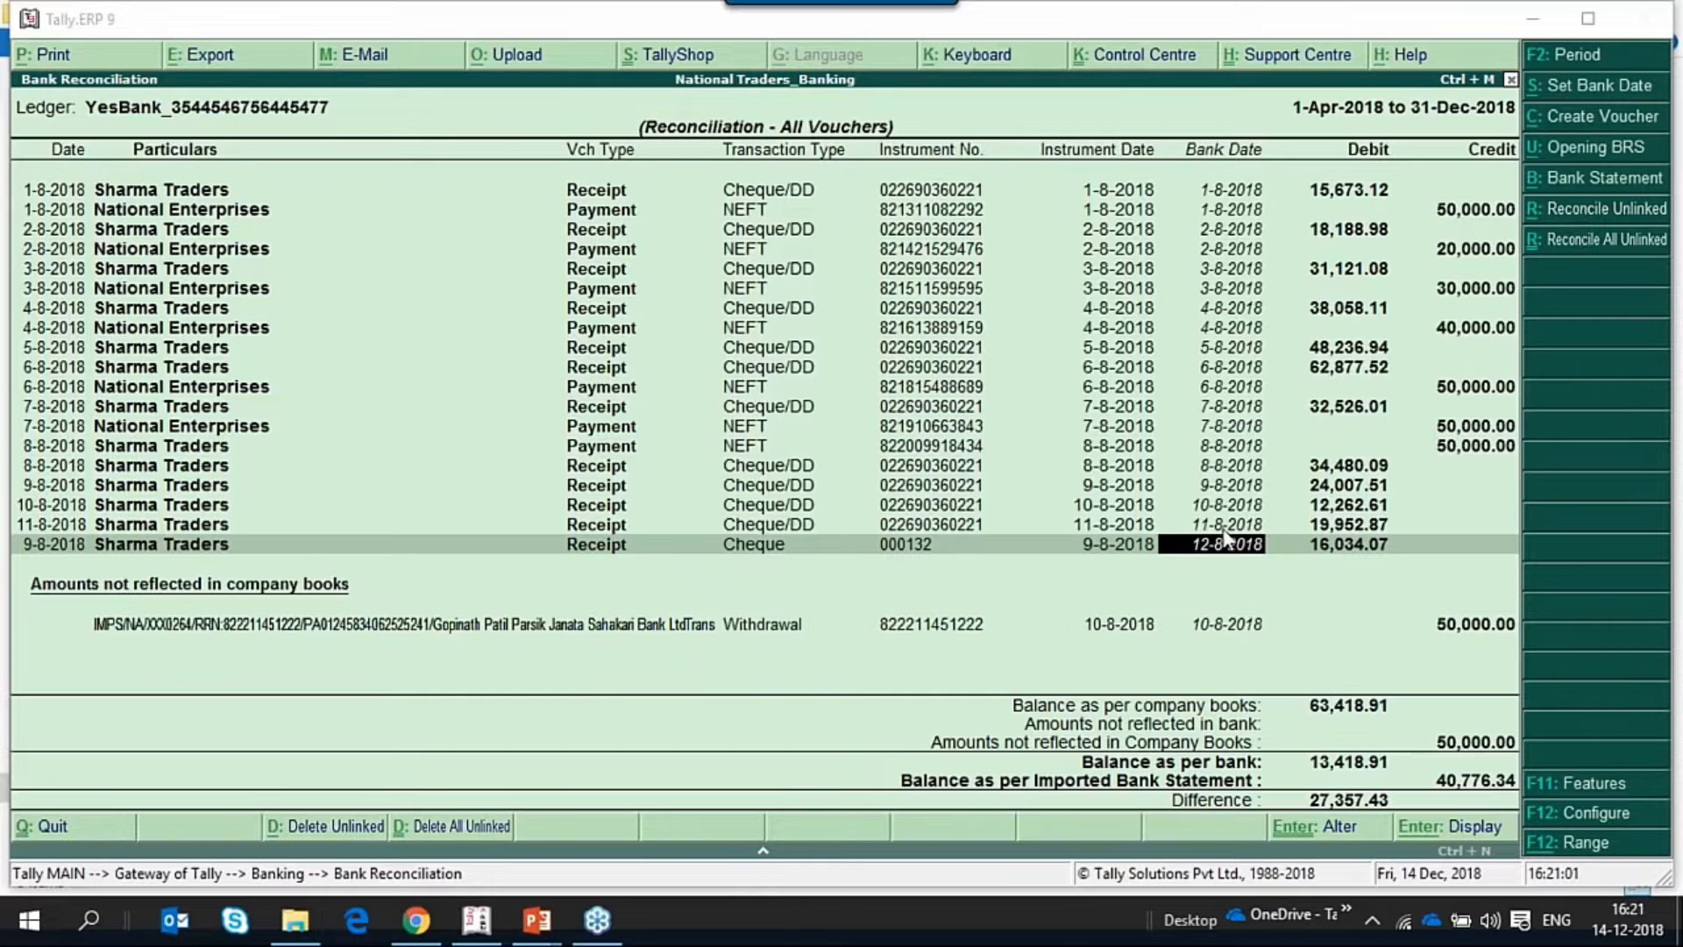
pyautogui.click(1253, 627)
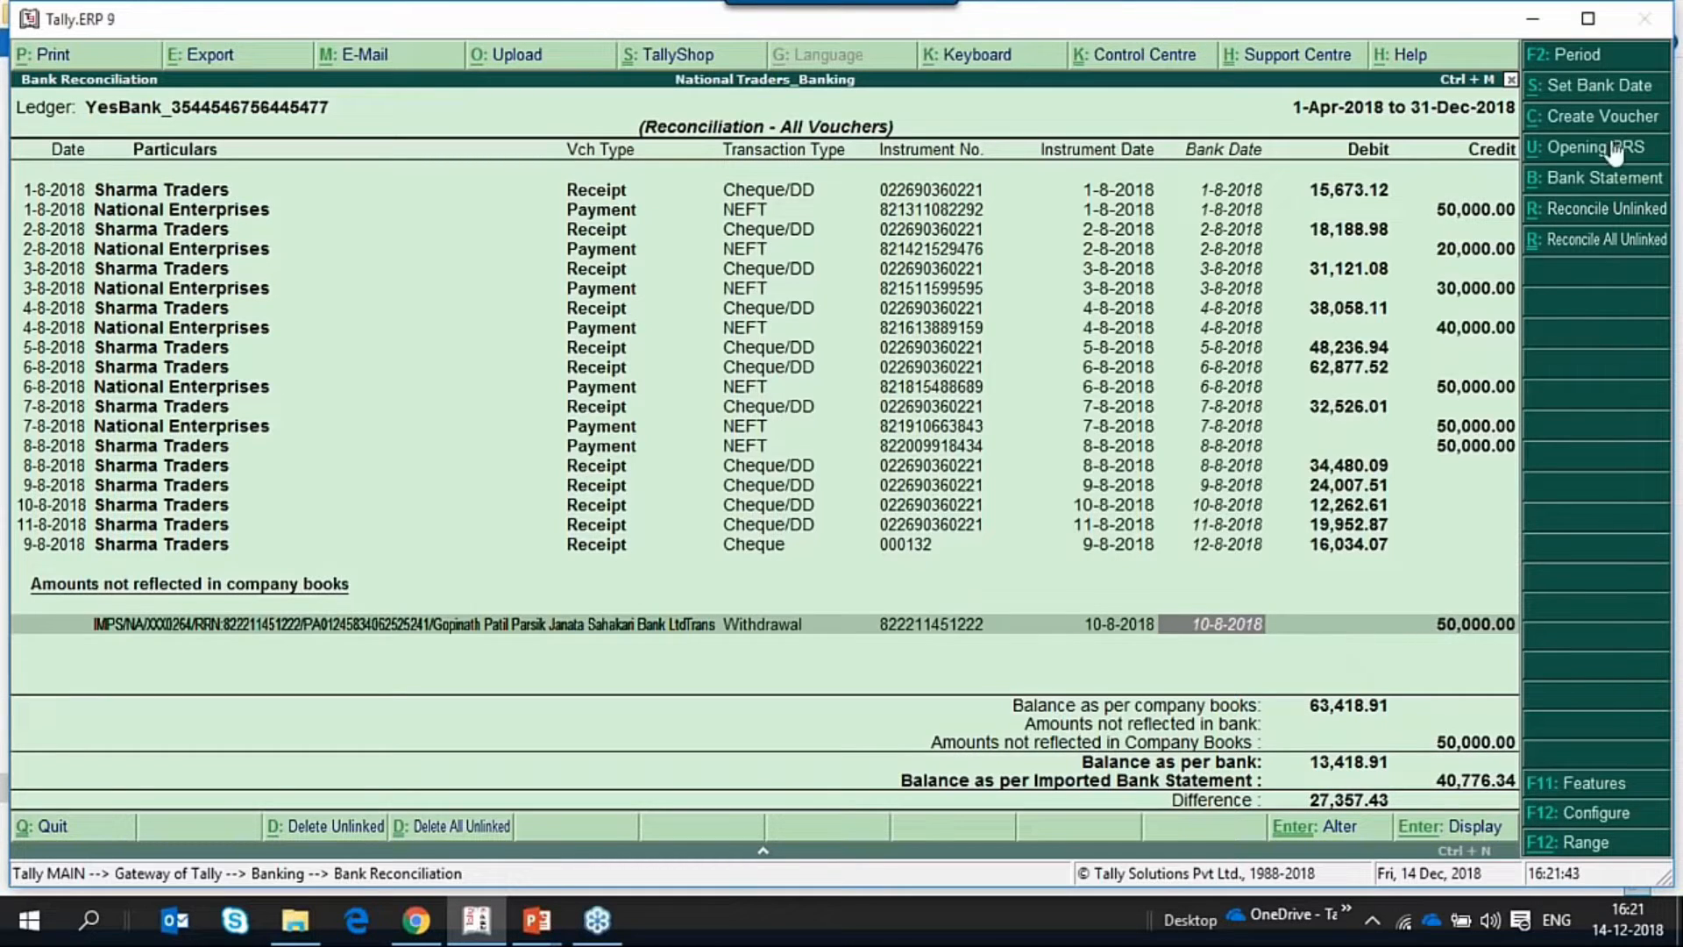
pyautogui.click(1589, 124)
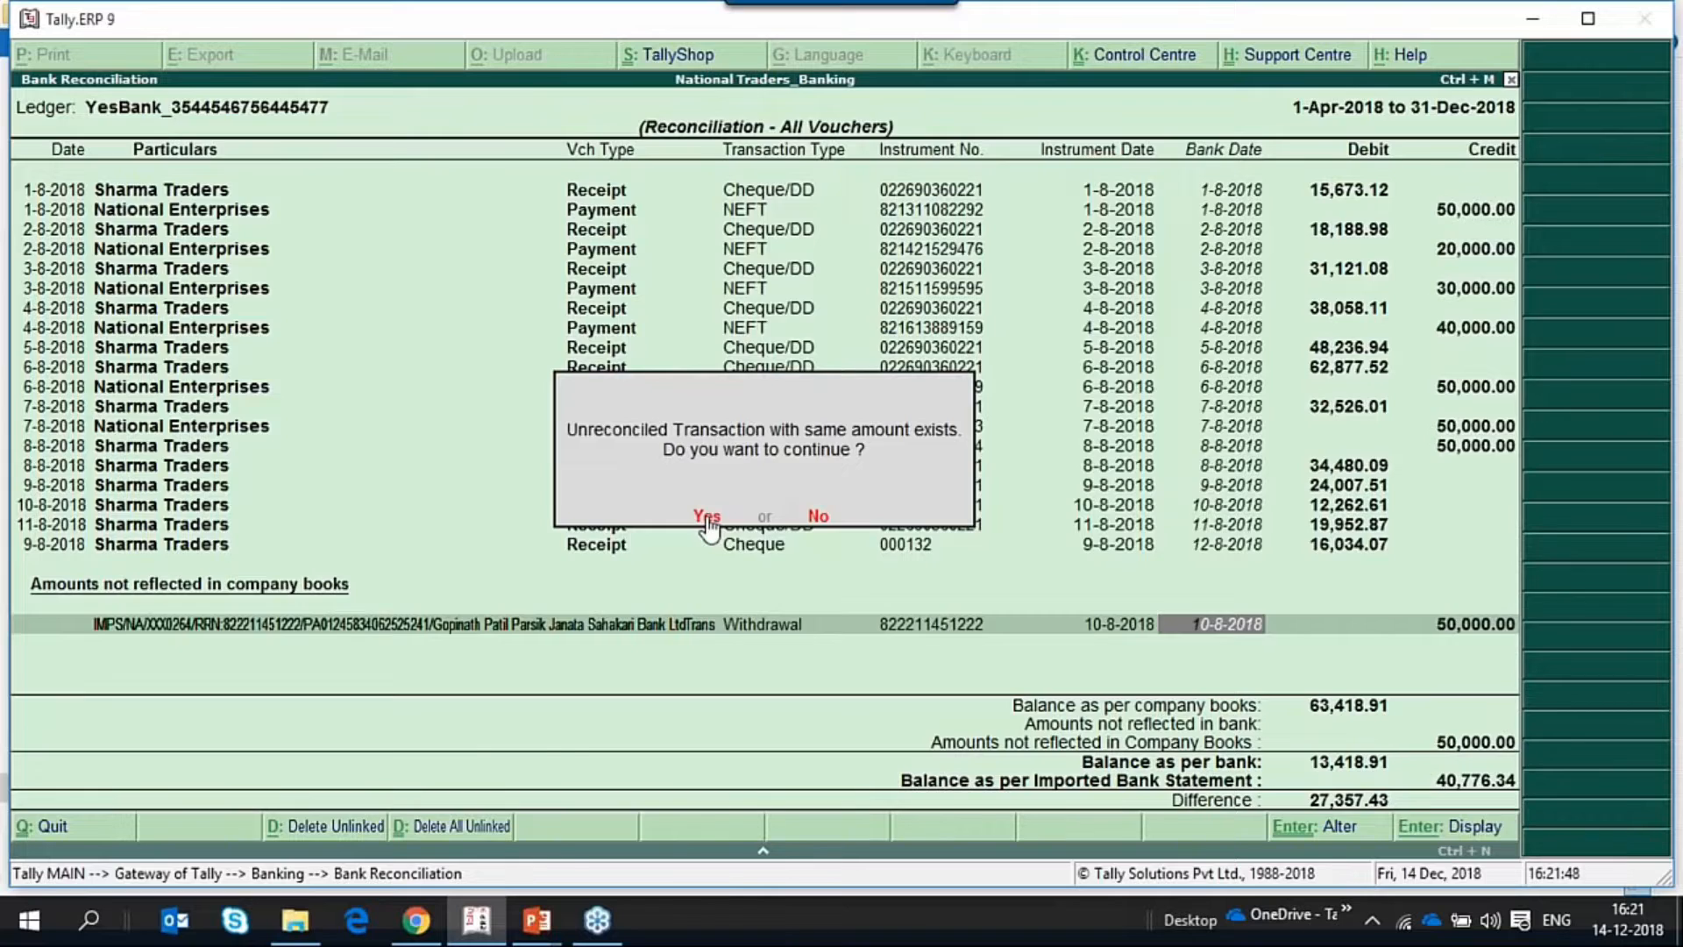
pyautogui.click(706, 517)
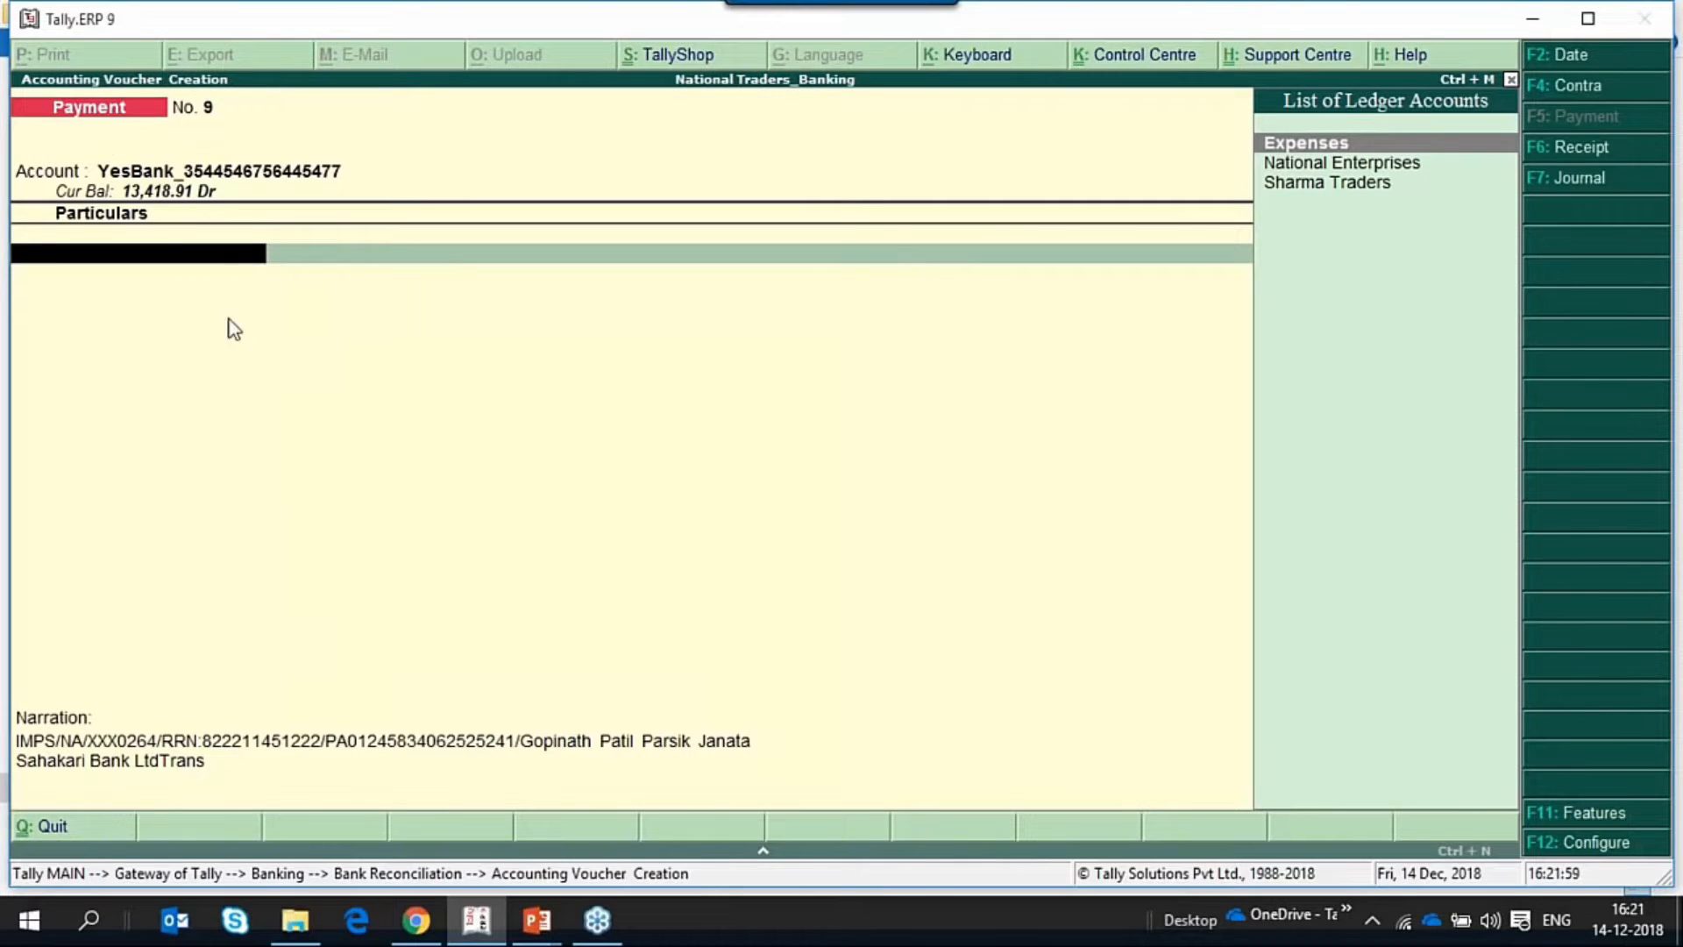
pyautogui.press('Down')
pyautogui.press('Down')
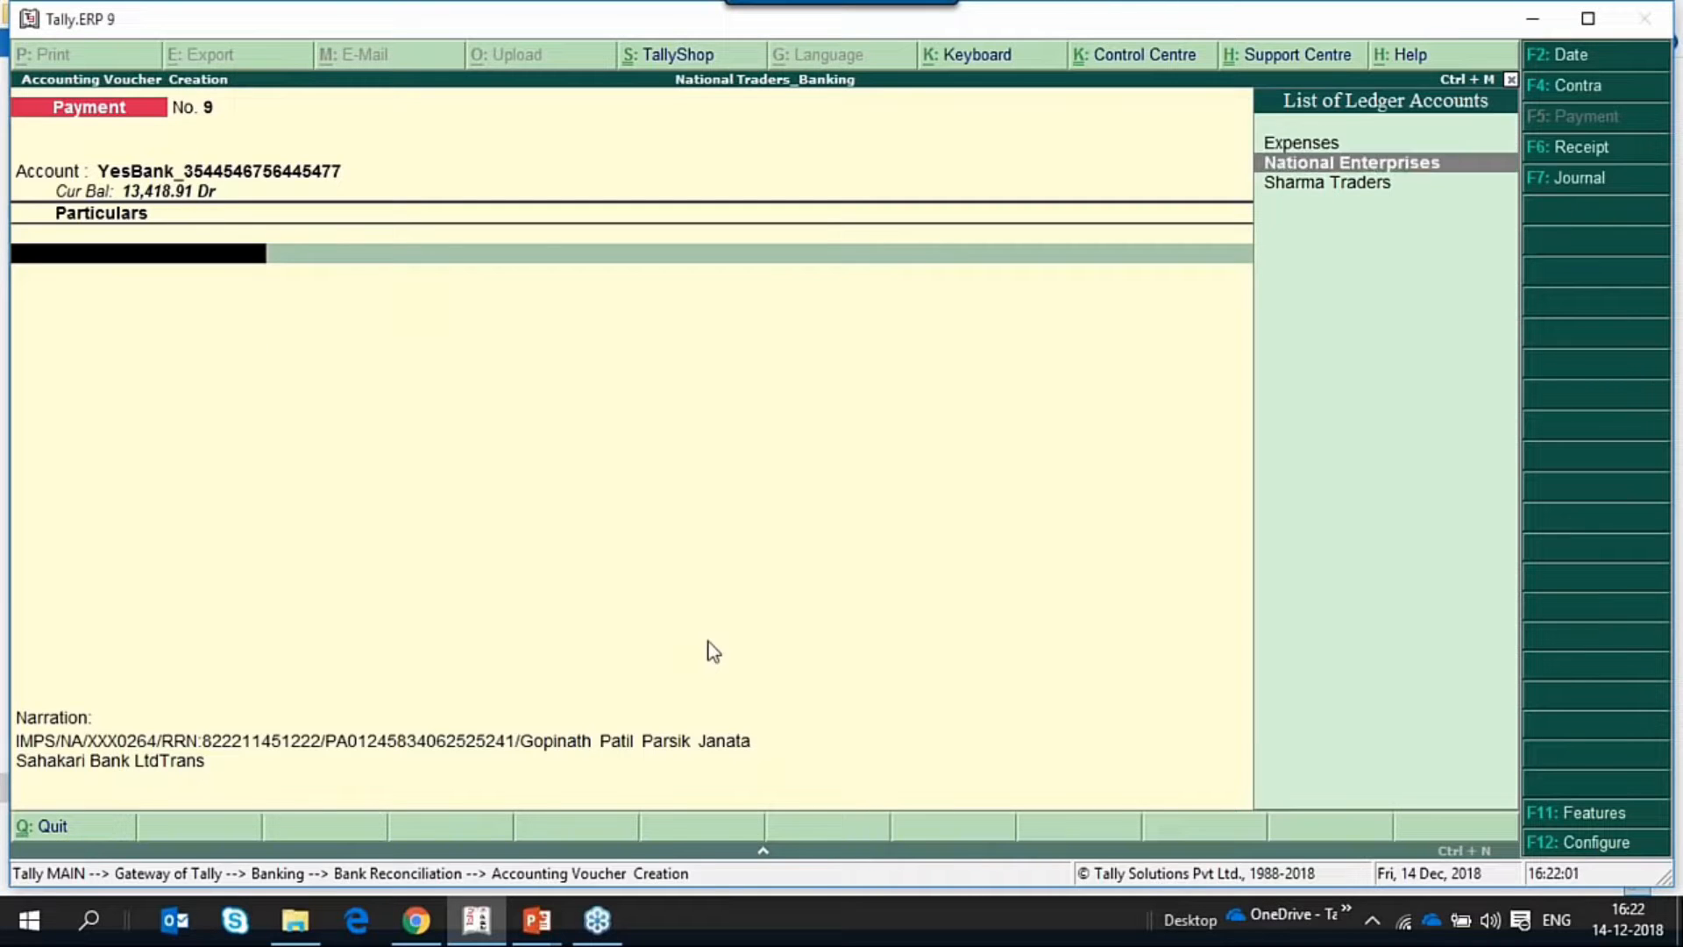
pyautogui.press('Down')
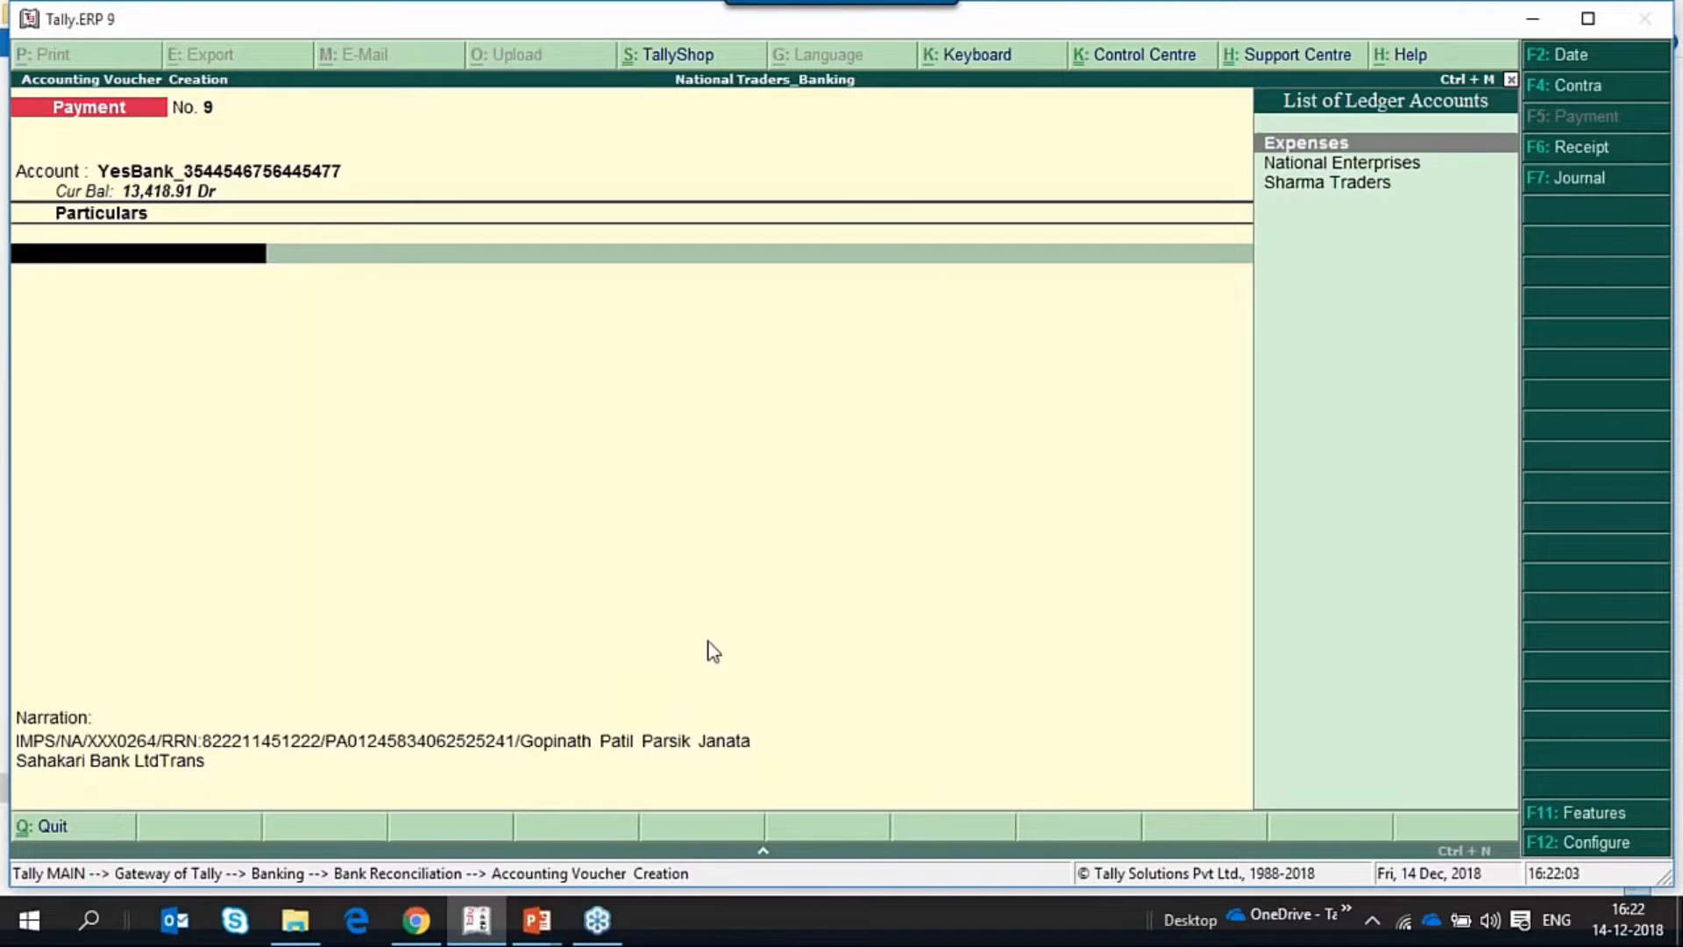
pyautogui.press('Down')
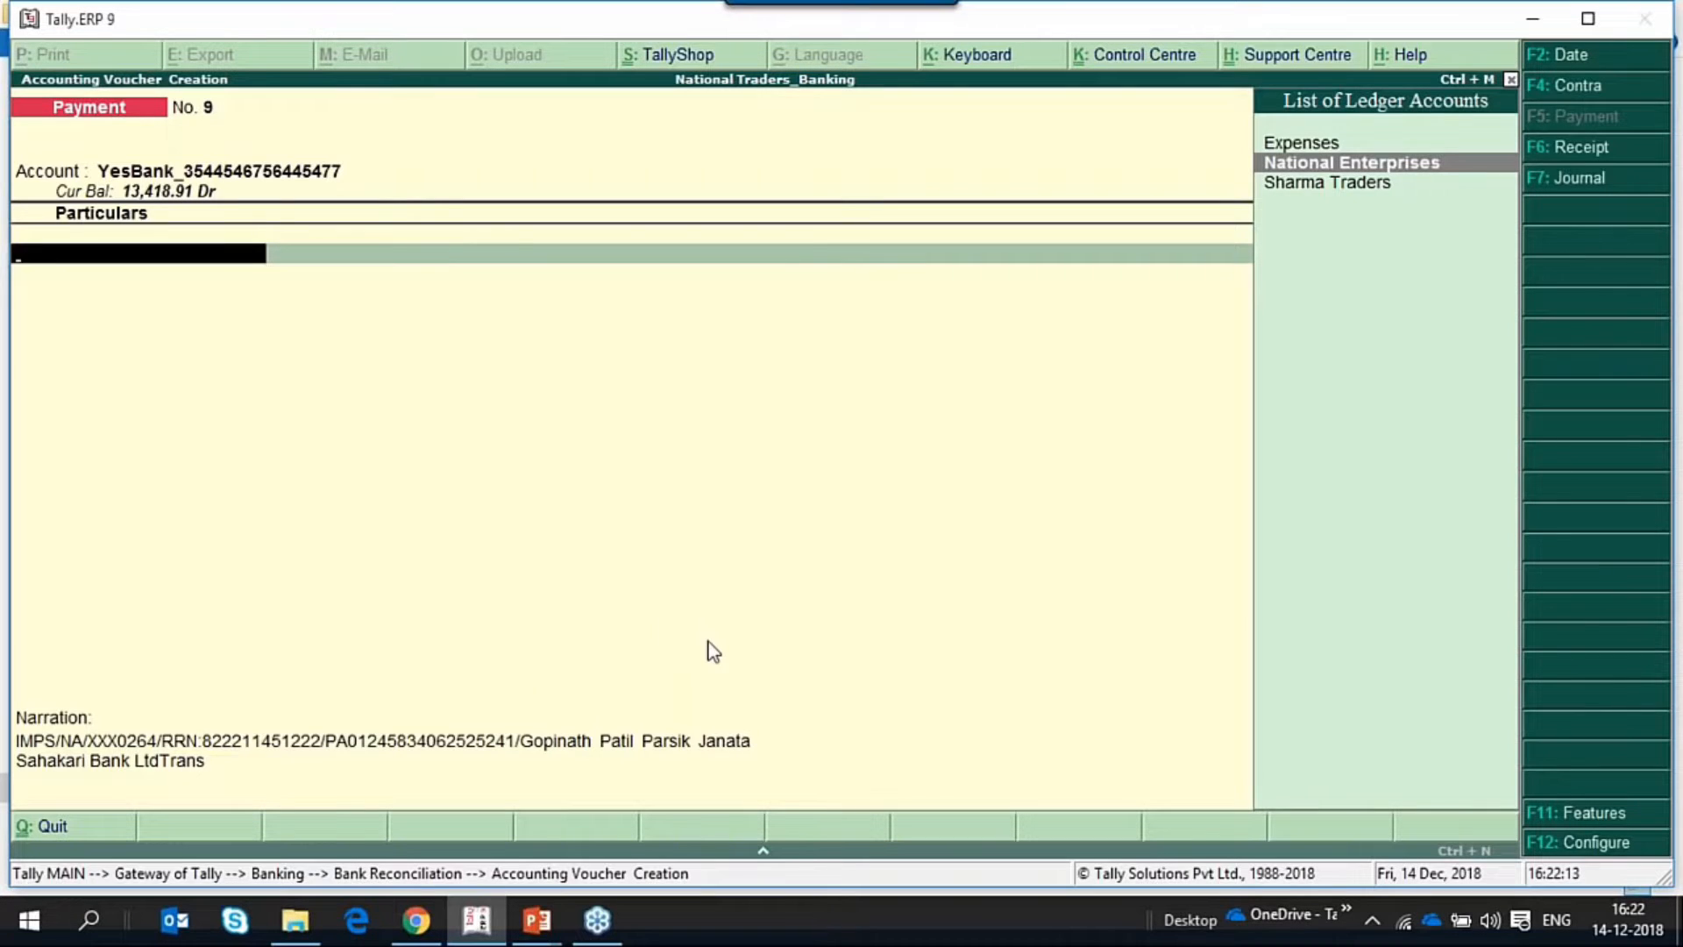
pyautogui.press('Return')
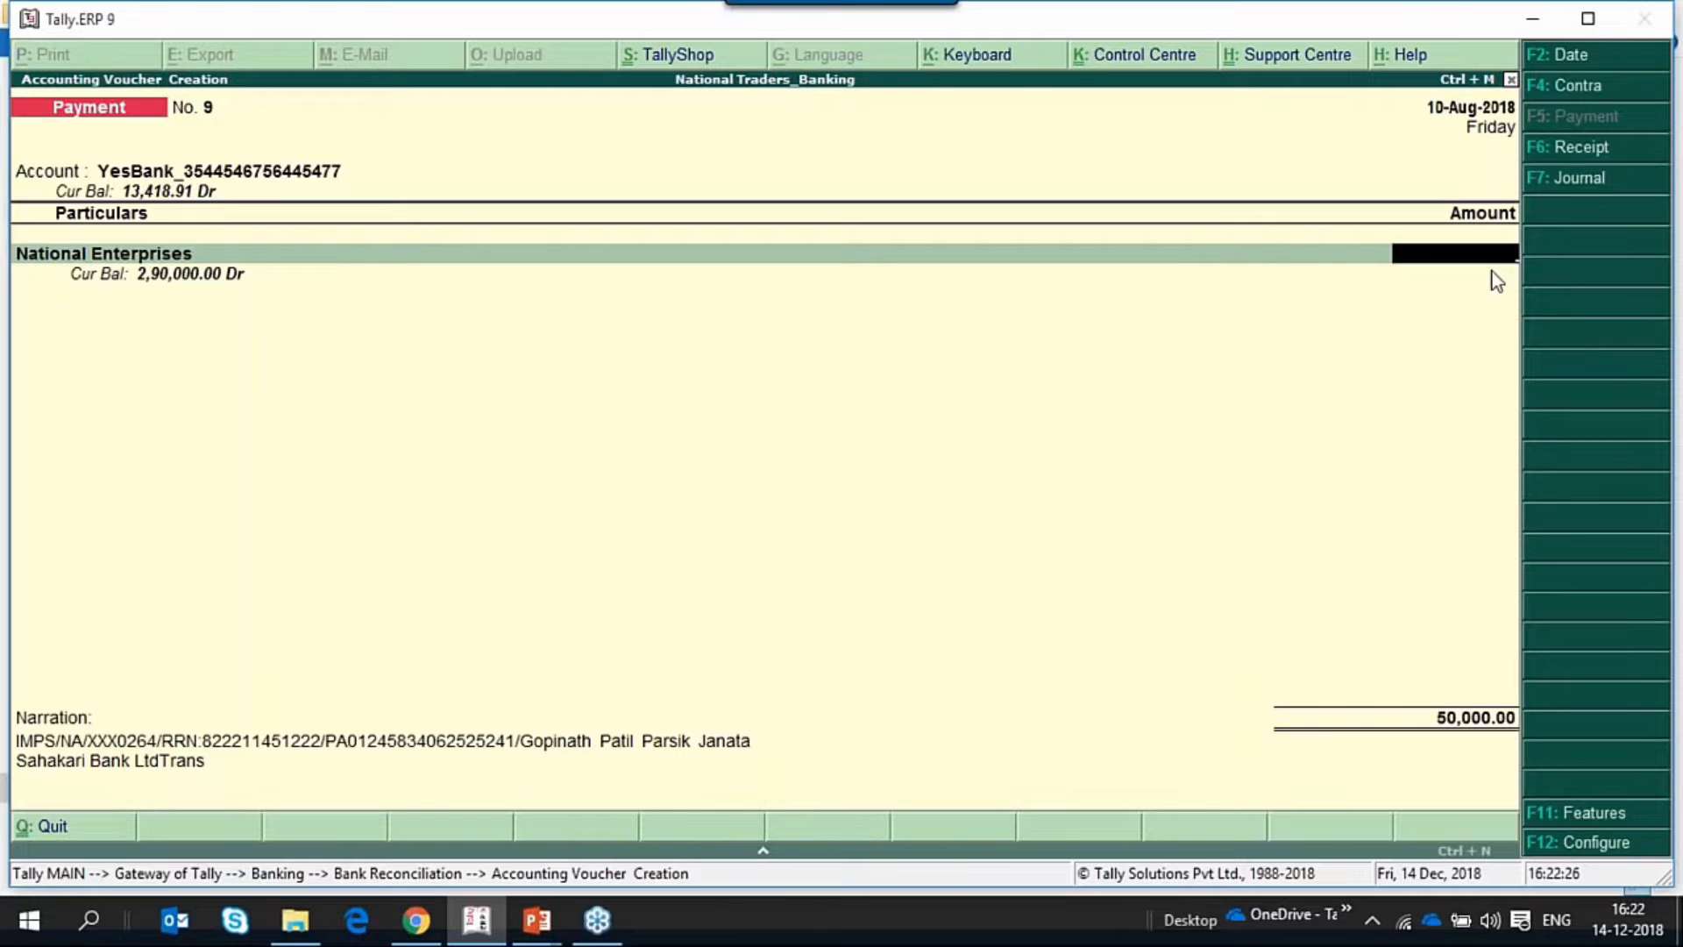
pyautogui.press('Escape')
pyautogui.press('y')
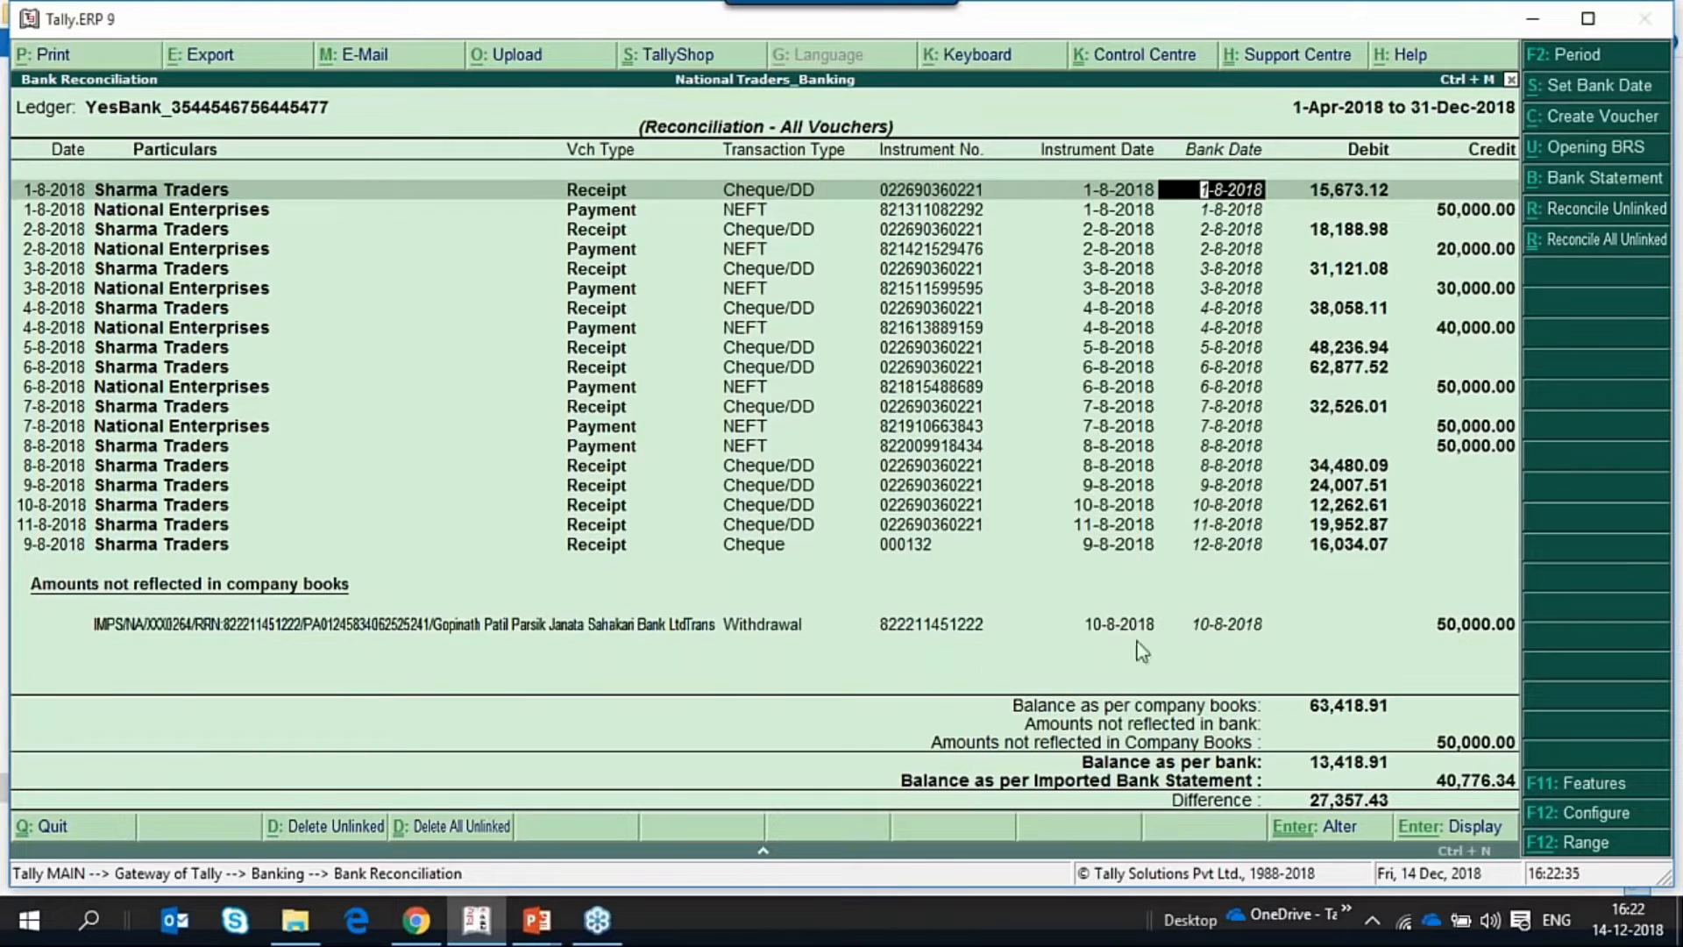
# Create a payment voucher for the unlinked 10-8-2018 withdrawal of 50,000.00 despite the same-amount warning, choosing National Enterprises as the ledger.
pyautogui.click(1480, 630)
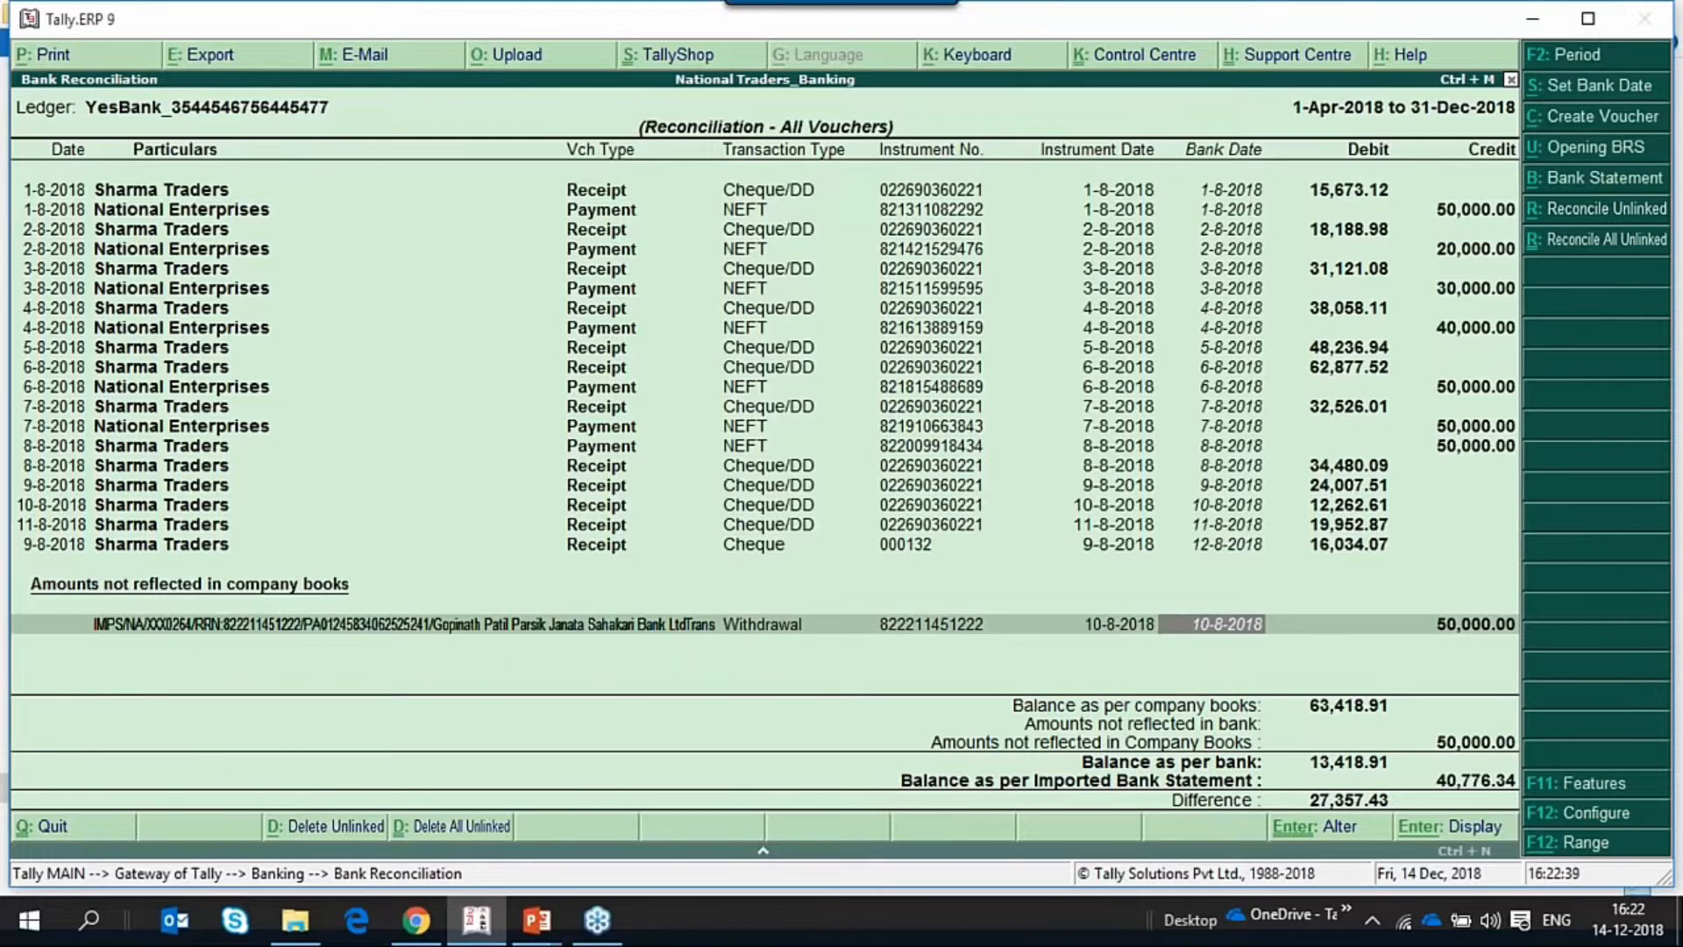
pyautogui.hotkey('alt', 'c')
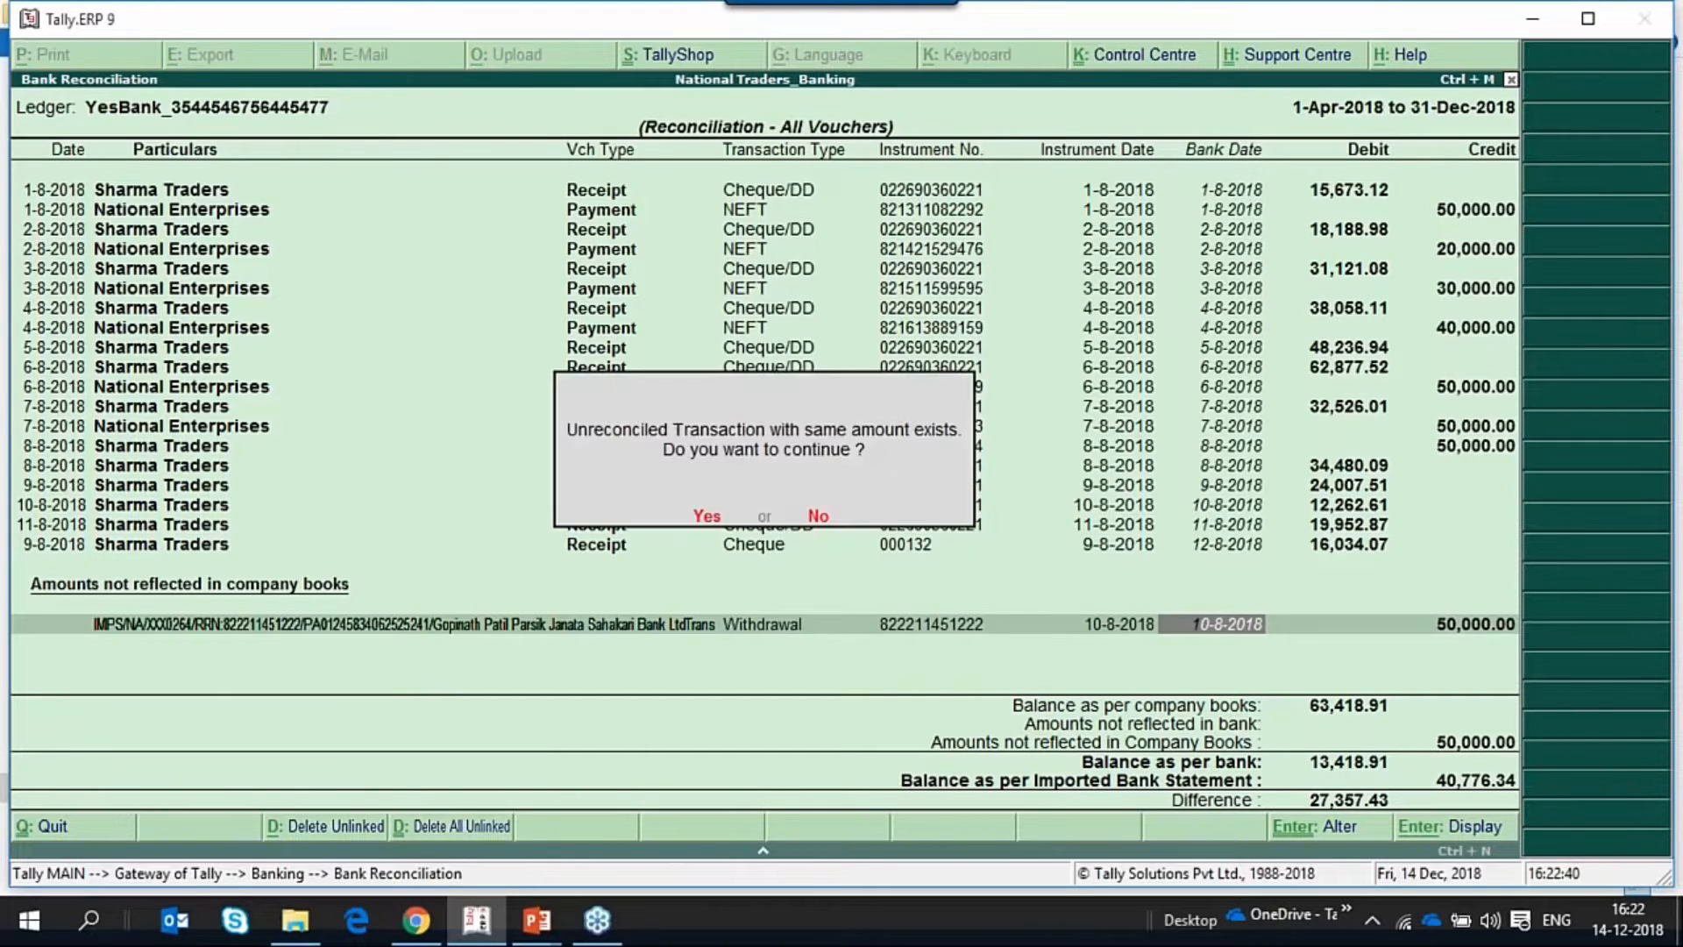
pyautogui.press('y')
pyautogui.press('Up')
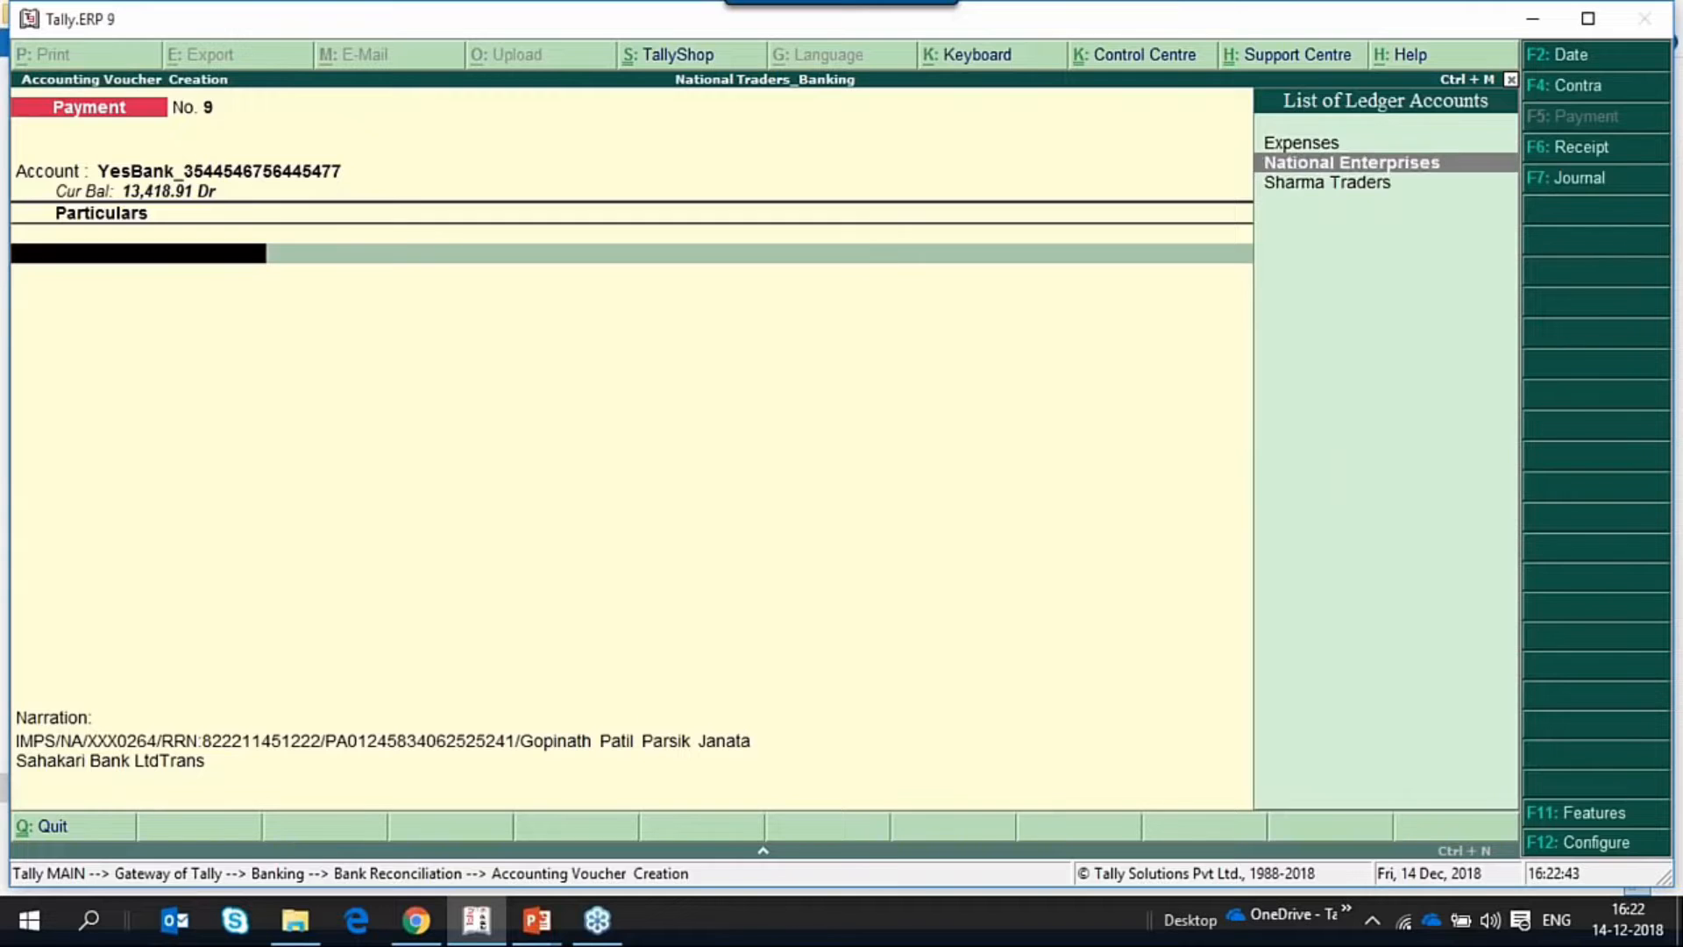
pyautogui.press('Return')
# Allocate the 50,000.00 Dr payment to National Enterprises as New Ref 9 in the bill-wise details.
pyautogui.press('Return')
pyautogui.press('Down')
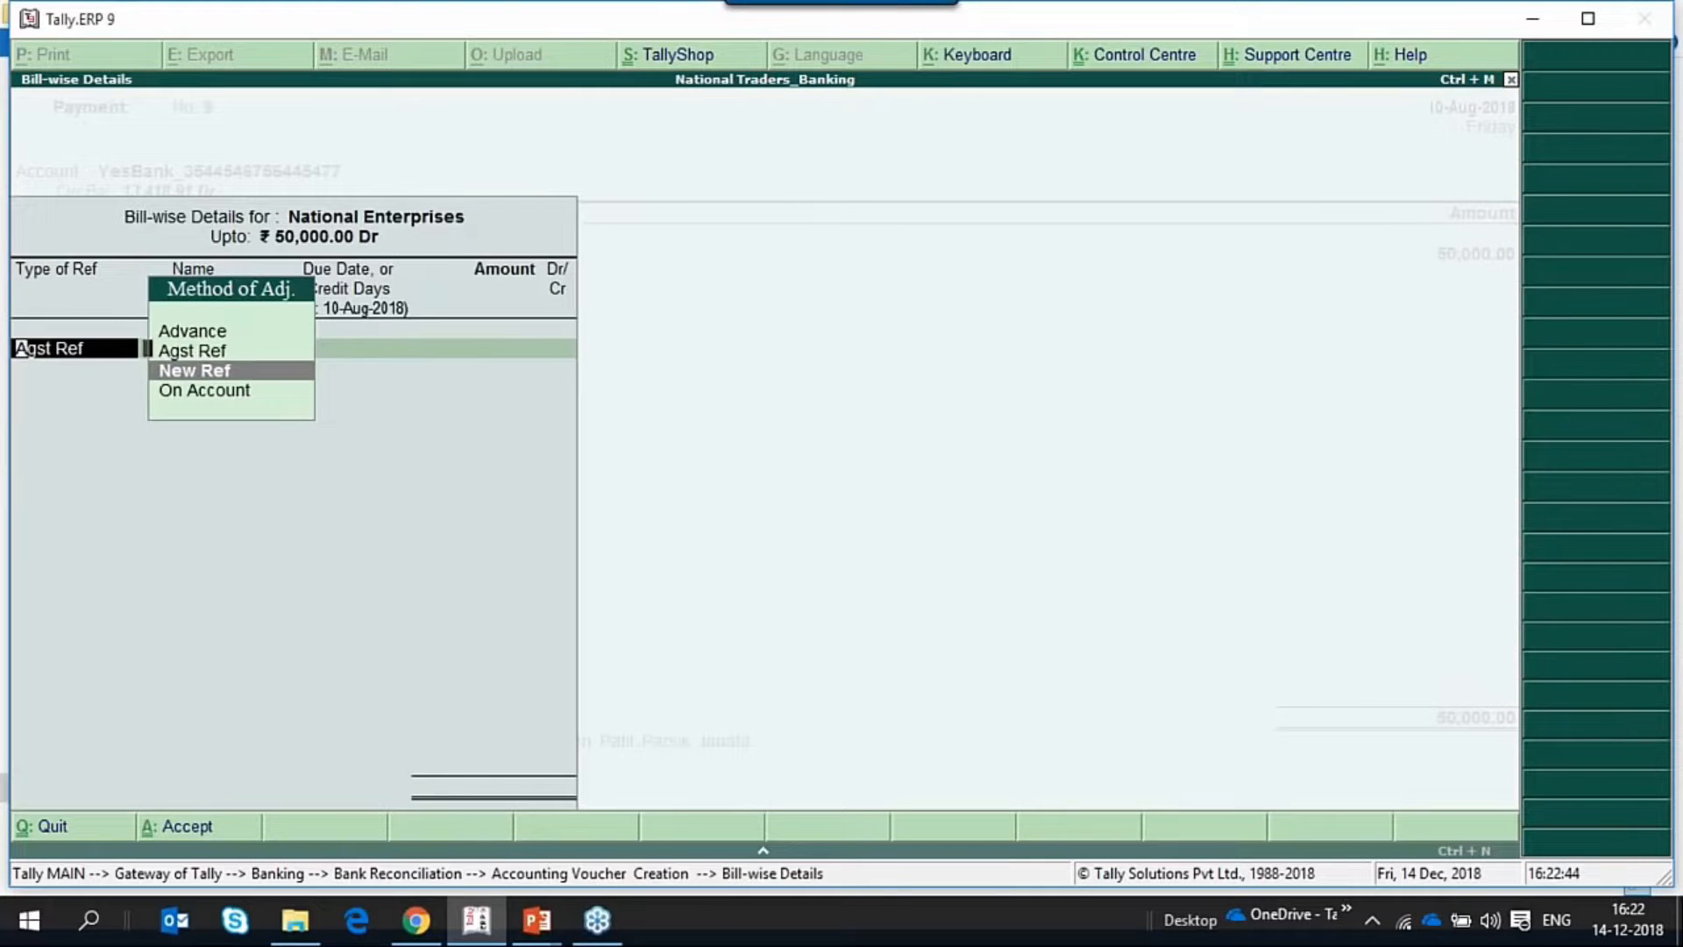
pyautogui.press('Return')
pyautogui.press('Return')
pyautogui.press('Return')
pyautogui.press('Return')
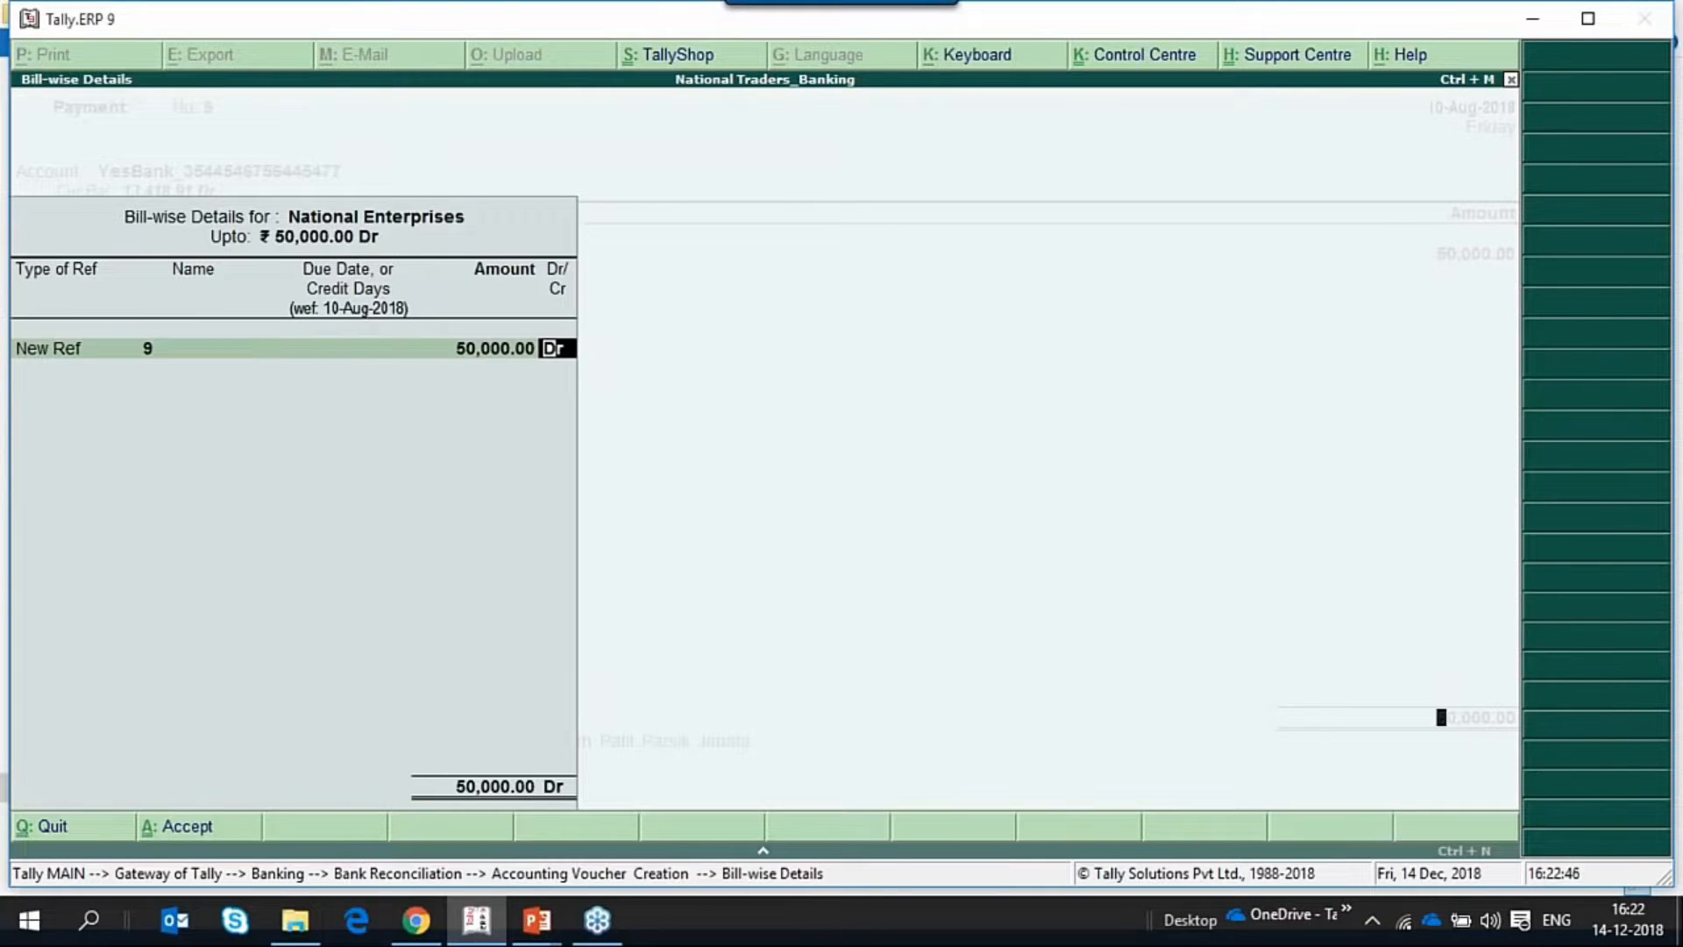
pyautogui.press('Return')
pyautogui.press('Return')
pyautogui.press('Return')
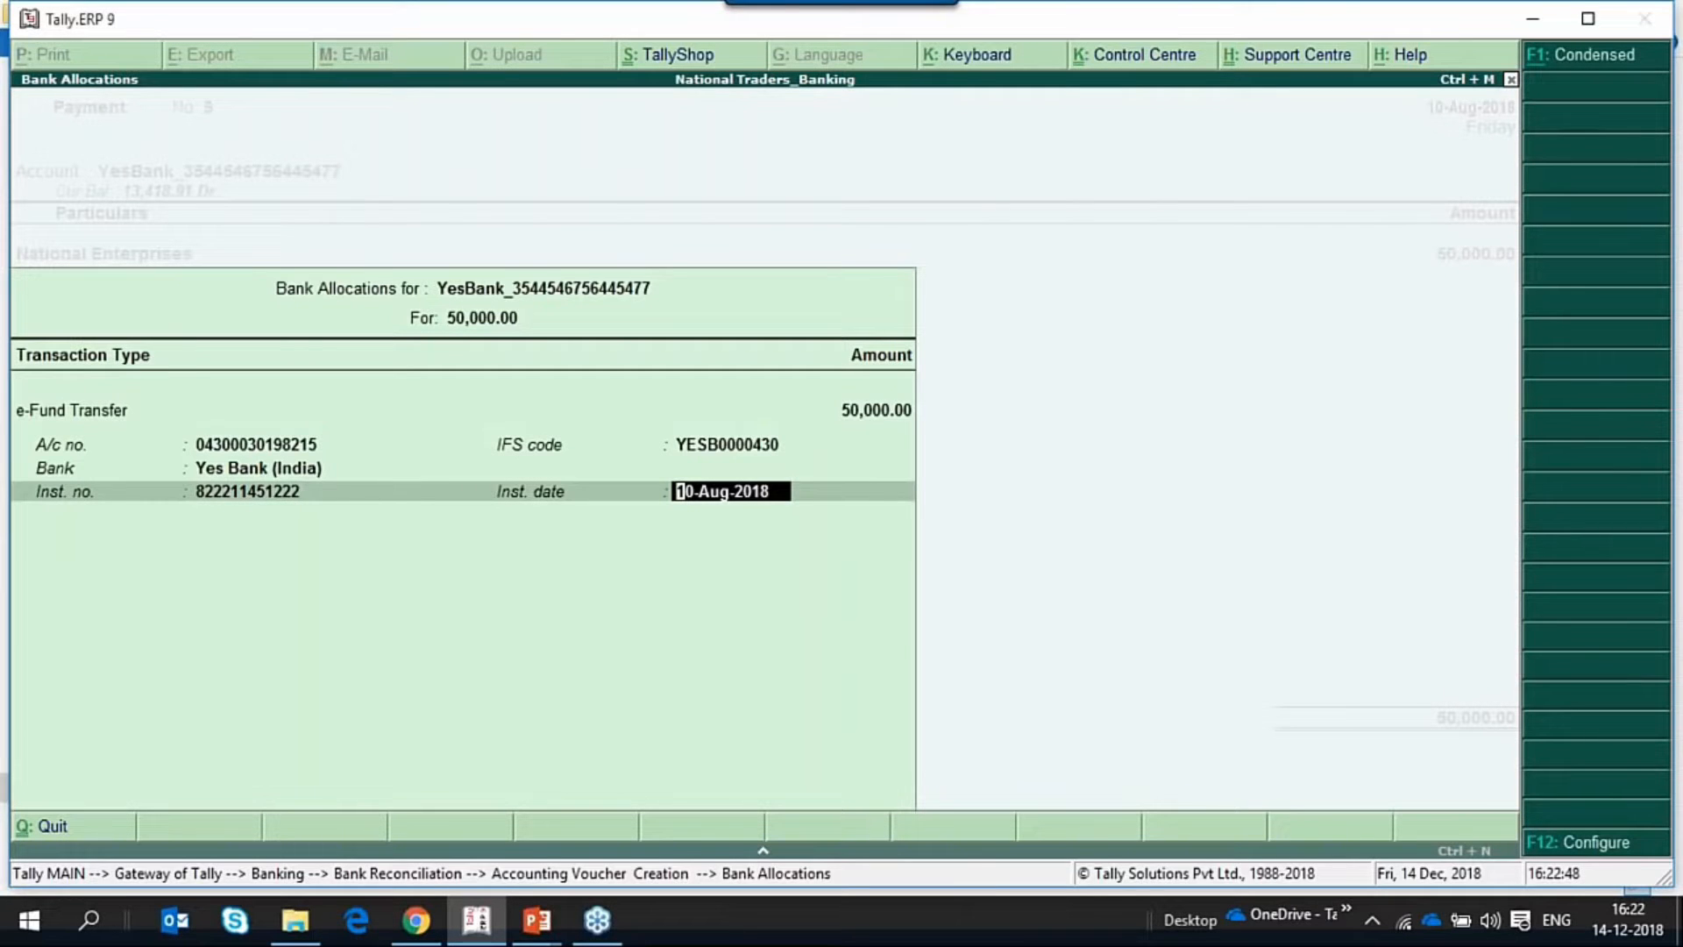
# Accept the e-Fund Transfer bank allocation with instrument date 10-Aug-2018 and save the payment voucher.
pyautogui.press('Return')
pyautogui.press('Return')
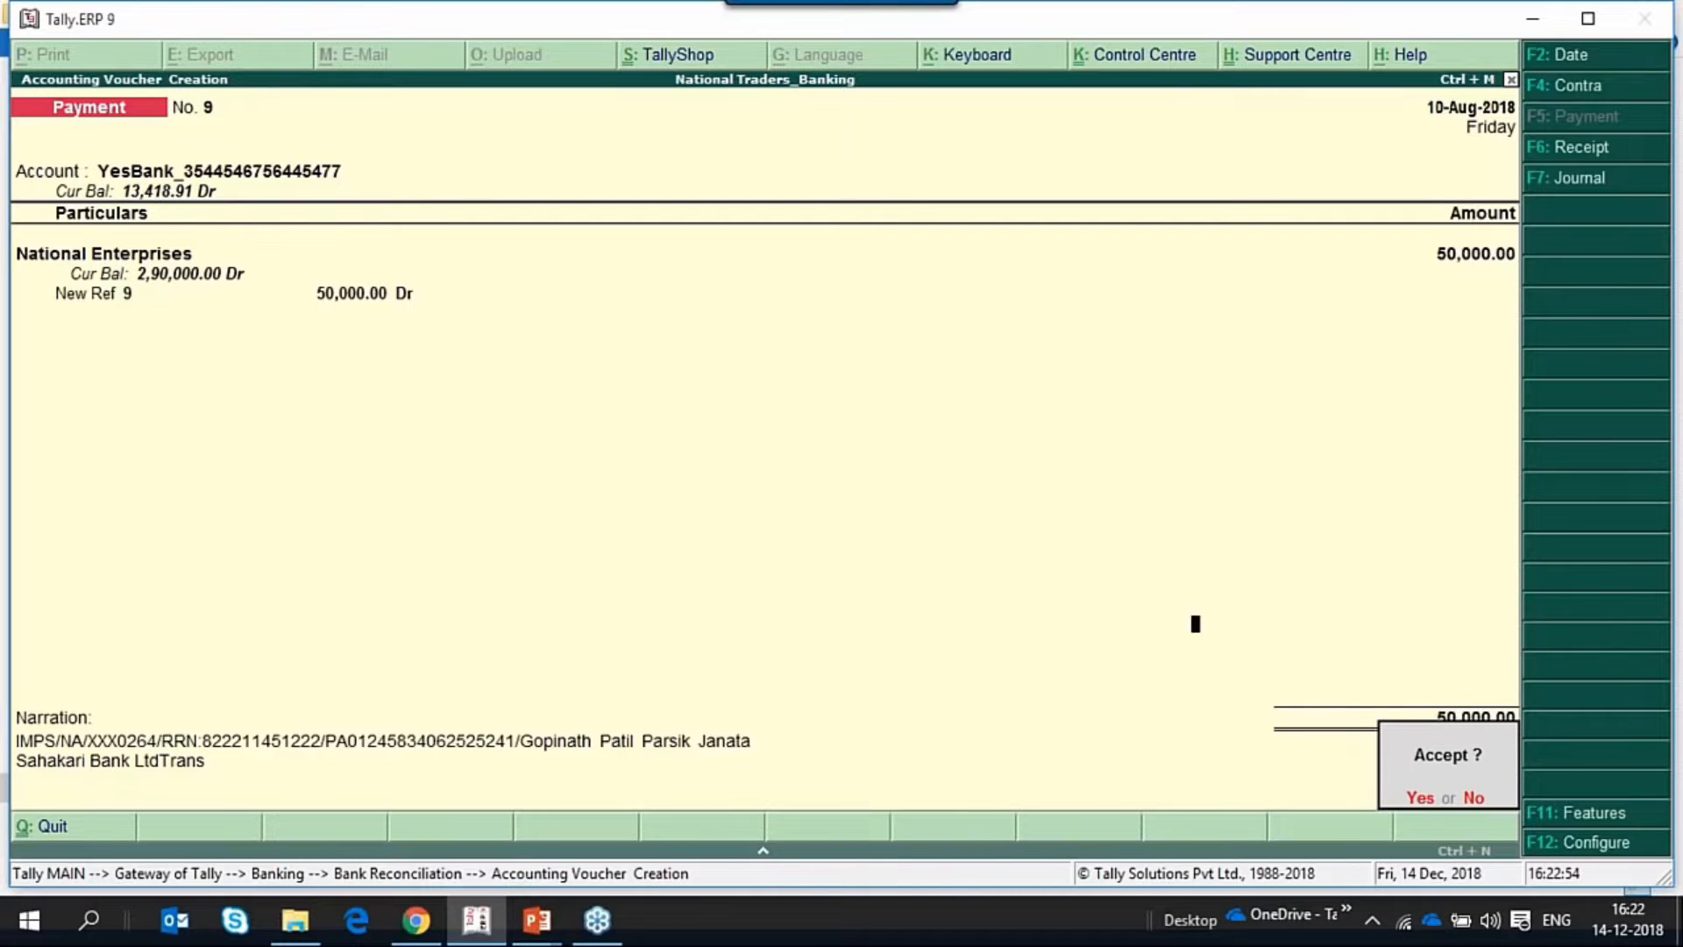
pyautogui.press('Return')
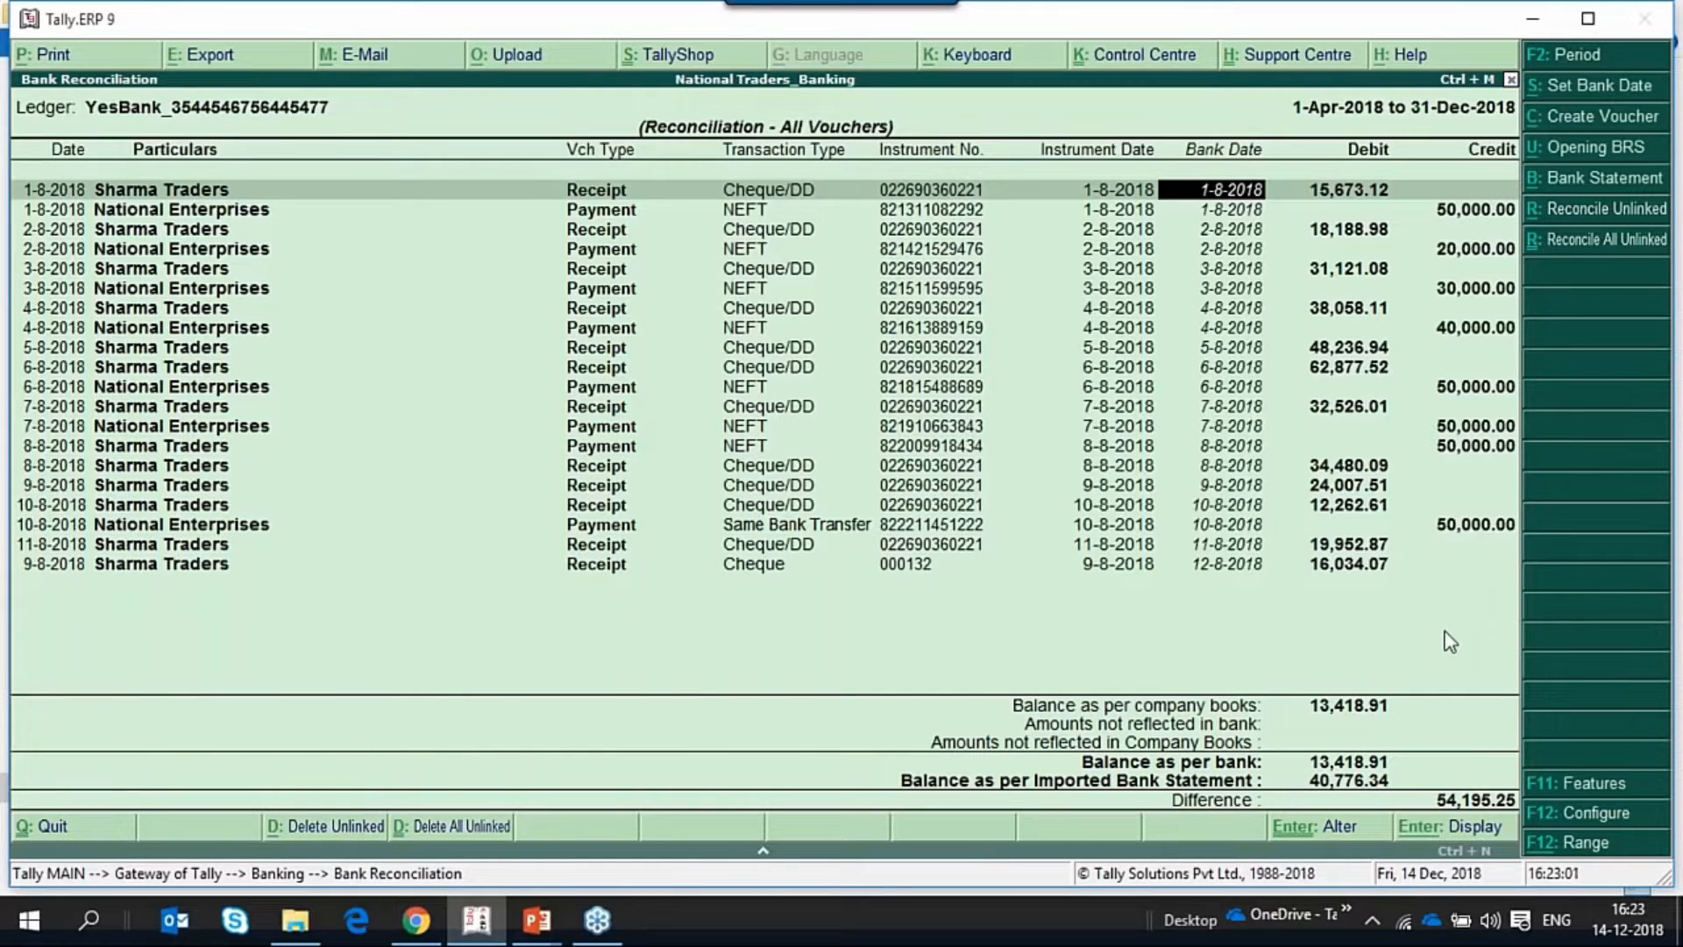
# Review the bank reconciliation configuration, then go to the National Enterprises payment dated 10-8-2018 with the Same Bank Transfer type.
pyautogui.press('F12')
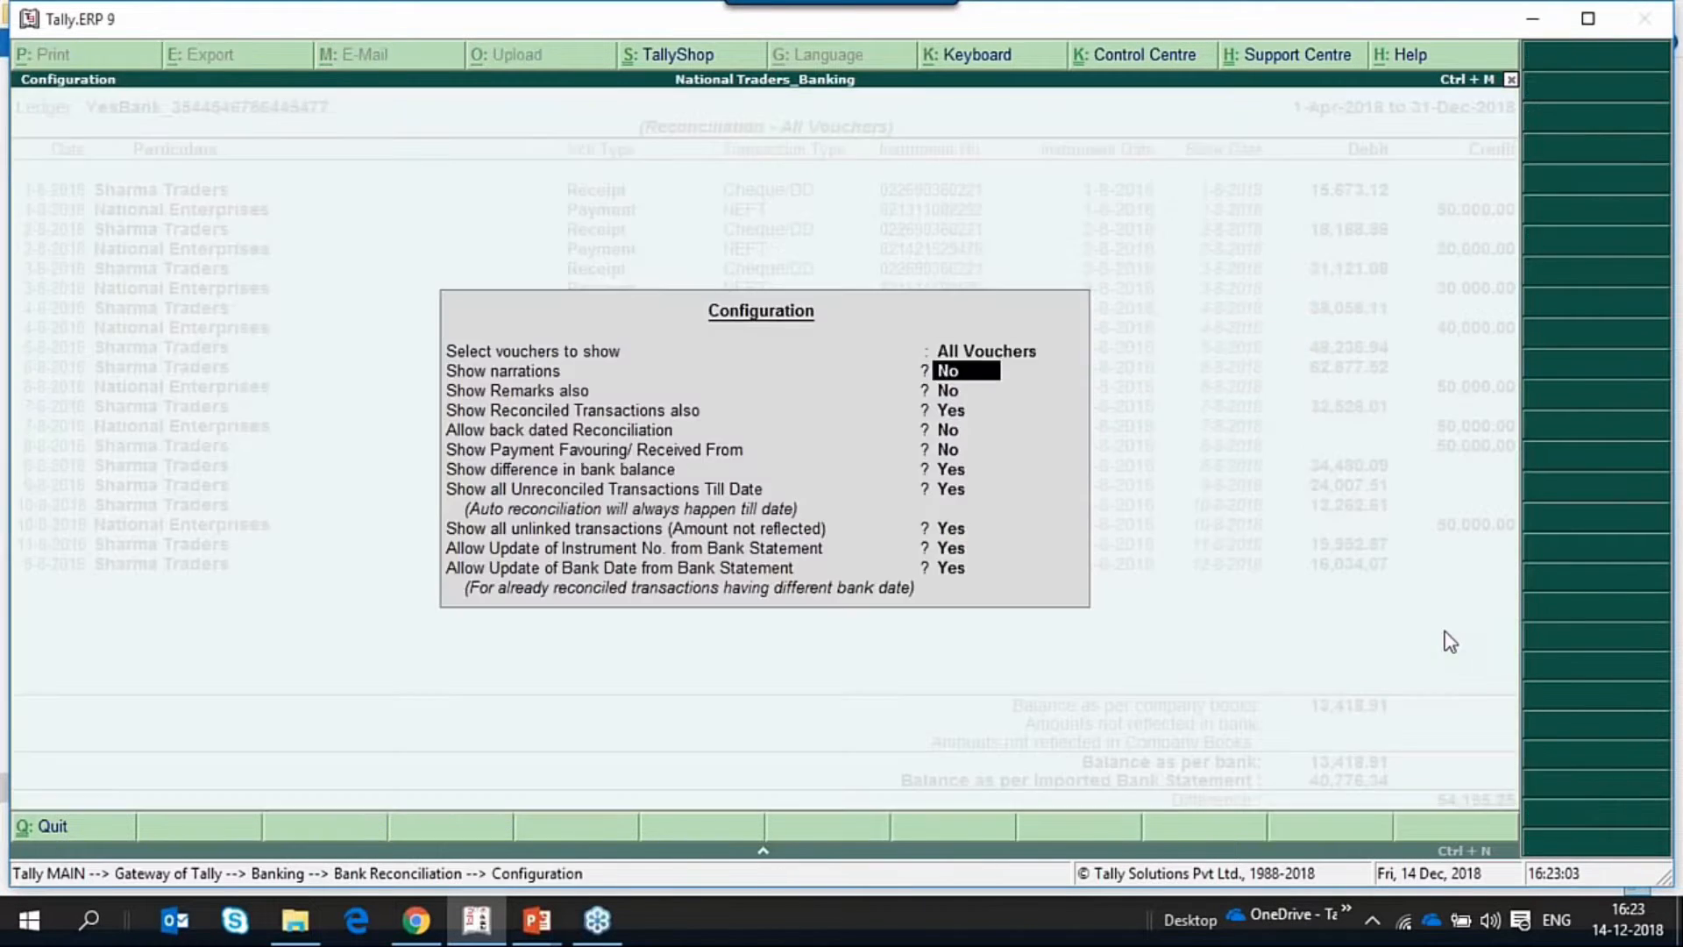
pyautogui.press('Return')
pyautogui.press('Return')
pyautogui.press('Return')
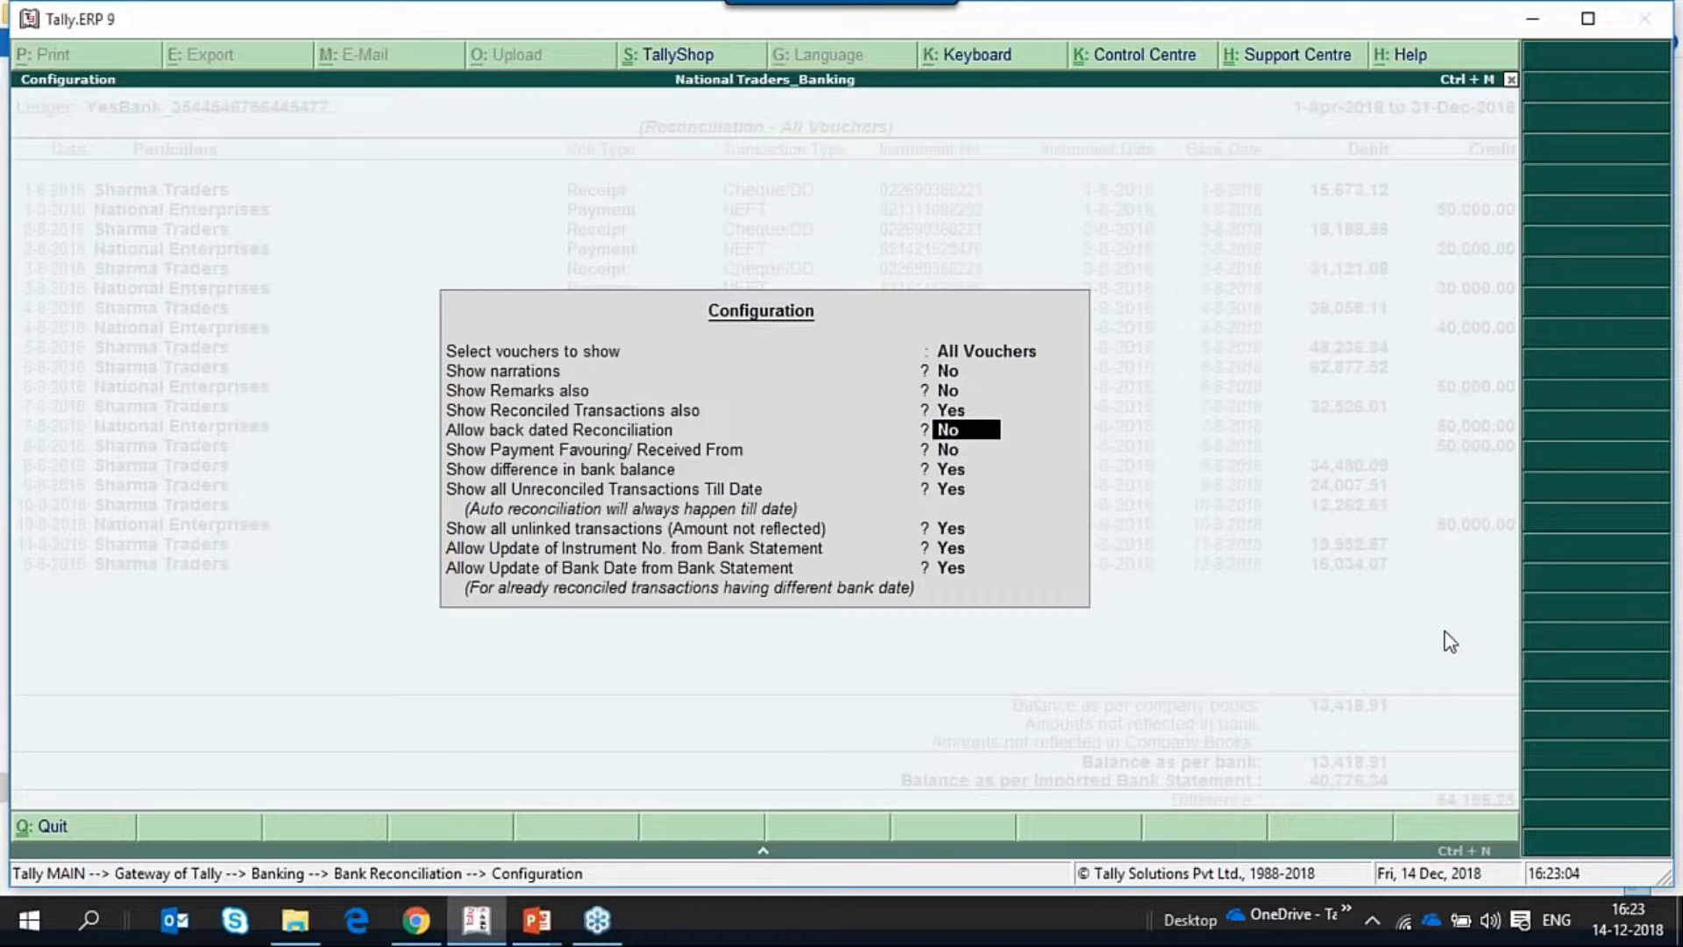
pyautogui.hotkey('ctrl', 'a')
pyautogui.press('Down')
pyautogui.press('Down')
pyautogui.press('Down')
pyautogui.press('Down')
pyautogui.press('Down')
pyautogui.press('Down')
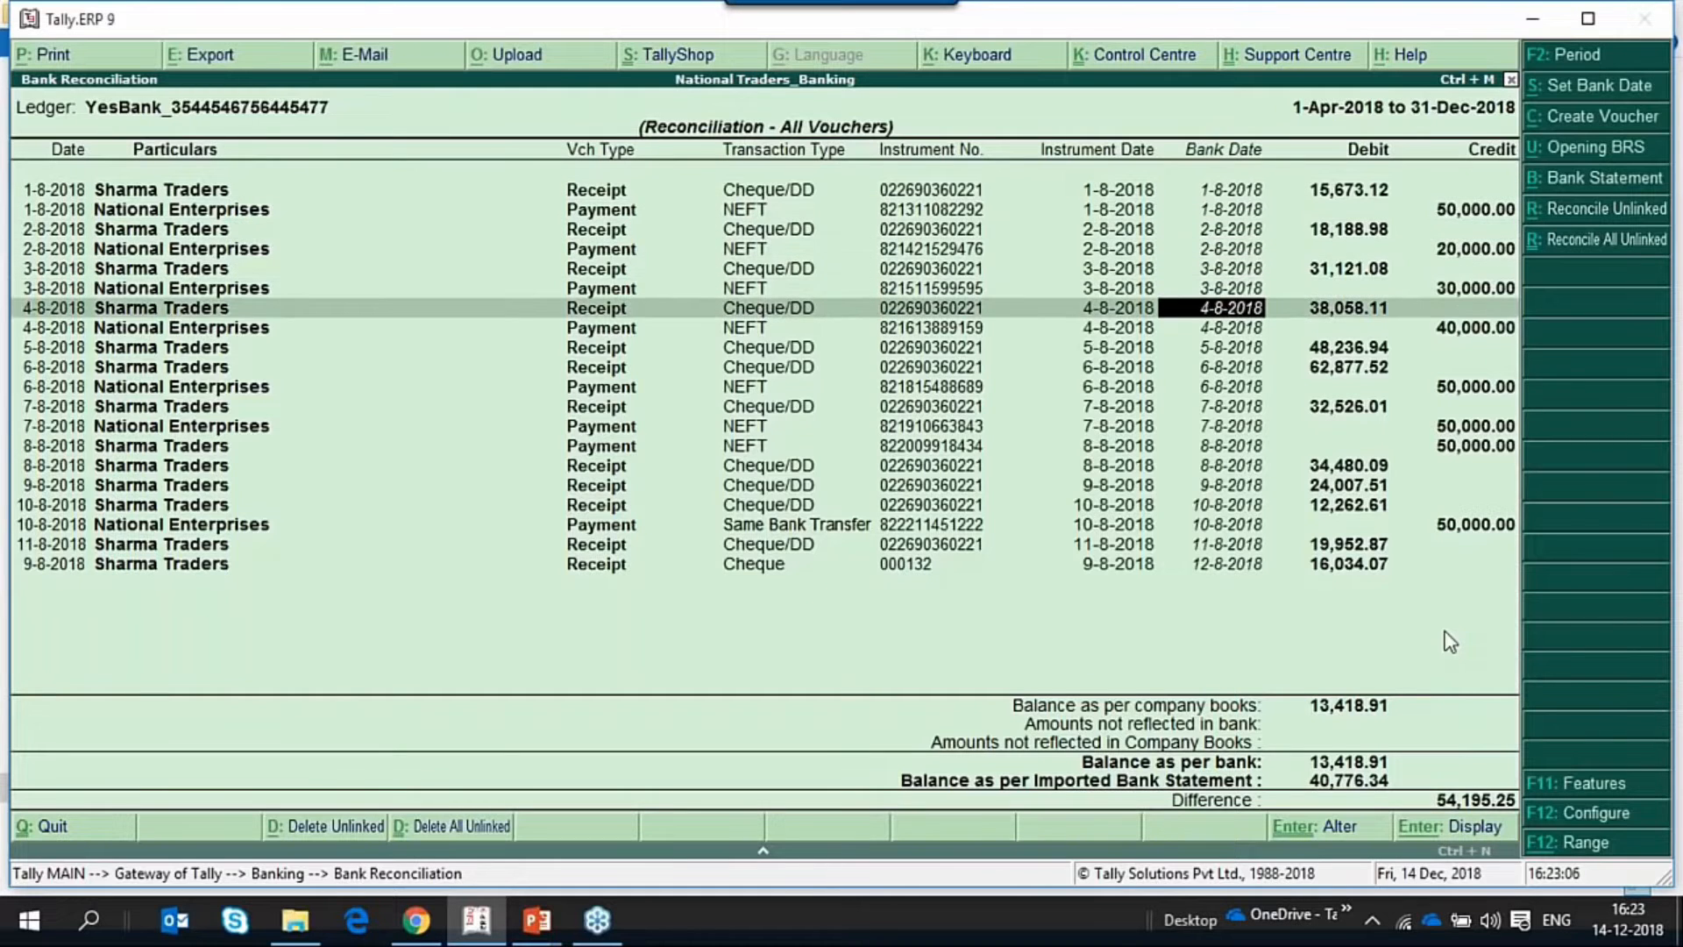
pyautogui.press('Down')
pyautogui.press('Down')
pyautogui.press('Down')
pyautogui.press('Down')
pyautogui.press('Down')
pyautogui.press('Down')
pyautogui.press('Down')
pyautogui.press('Down')
pyautogui.press('Down')
pyautogui.press('Down')
pyautogui.press('Down')
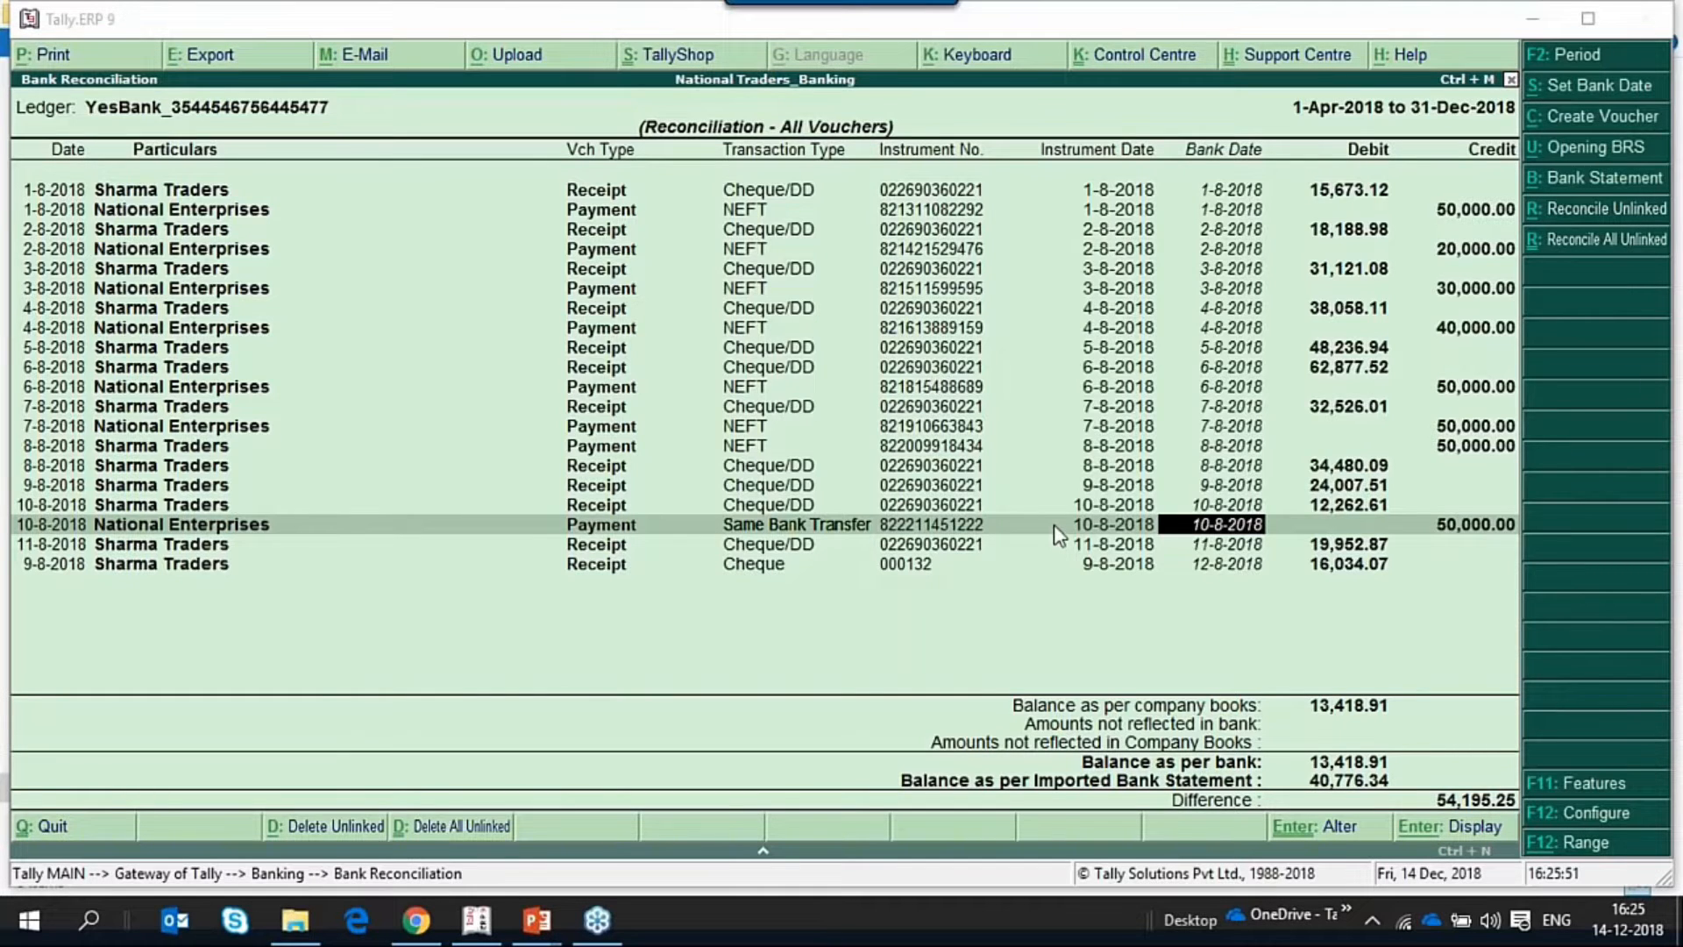
# Switch to the Product Walkthrough slide to check the Auto BRS topics and return to Tally.ERP 9.
pyautogui.hotkey('alt', 'Tab')
pyautogui.press('Tab')
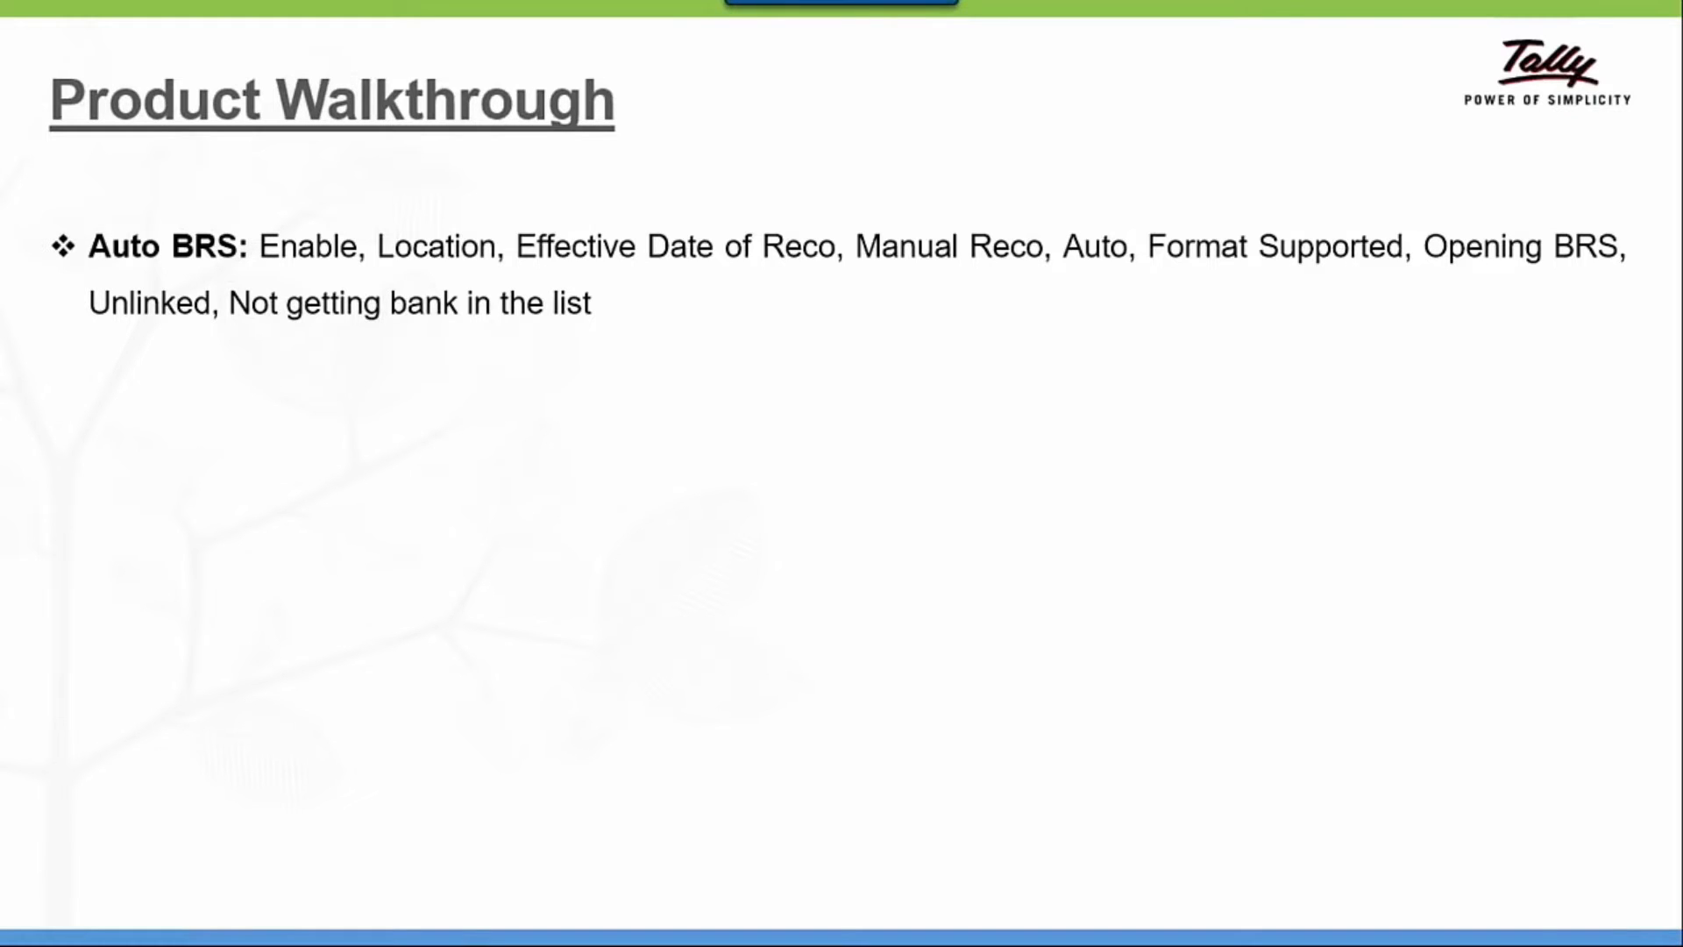
pyautogui.hotkey('alt', 'Tab')
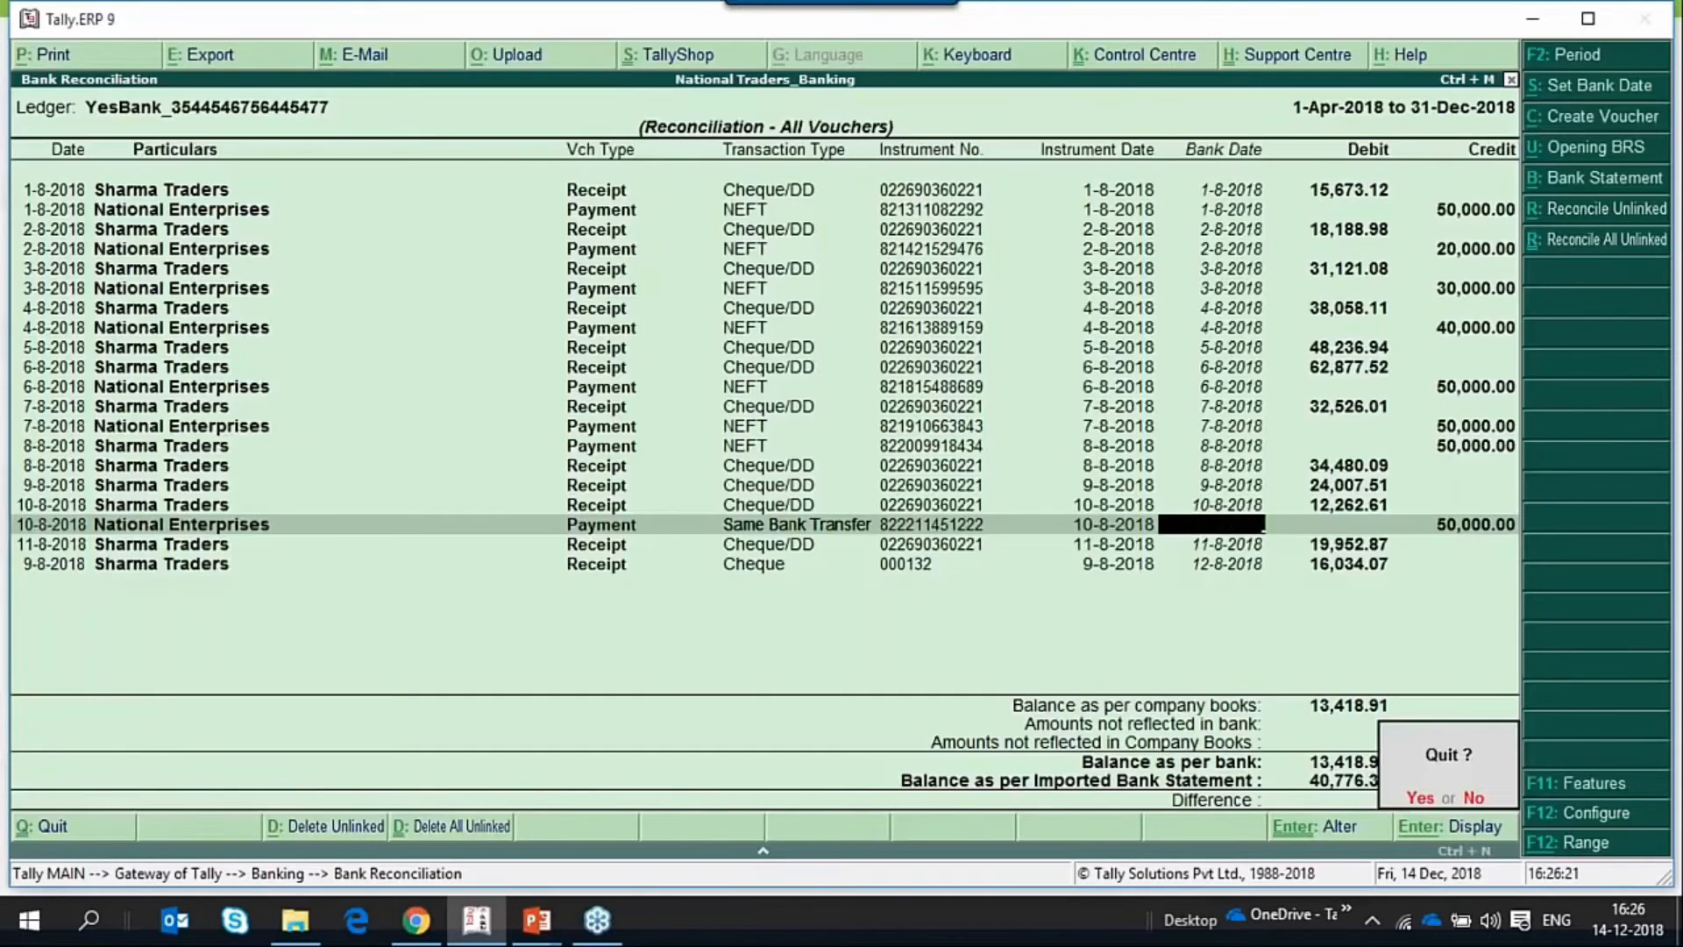
# Quit the bank reconciliation and go back to the Gateway of Tally with Accounts Info. selected.
pyautogui.press('Return')
pyautogui.press('Escape')
pyautogui.press('Escape')
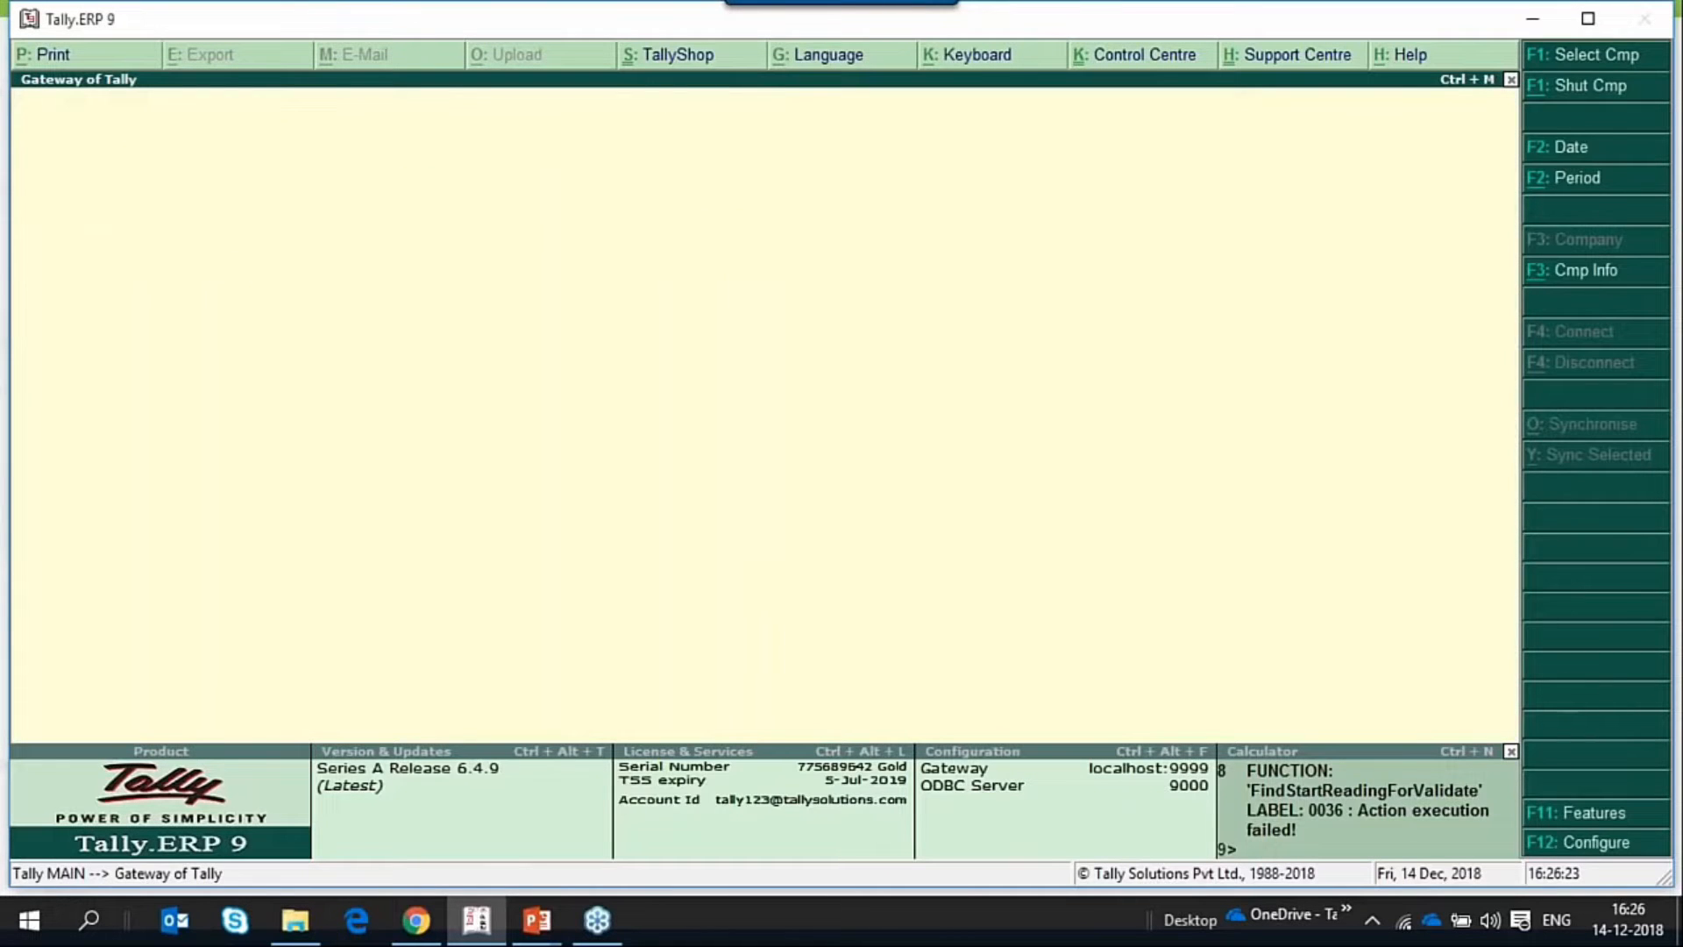
pyautogui.press('n')
pyautogui.press('Up')
pyautogui.press('Down')
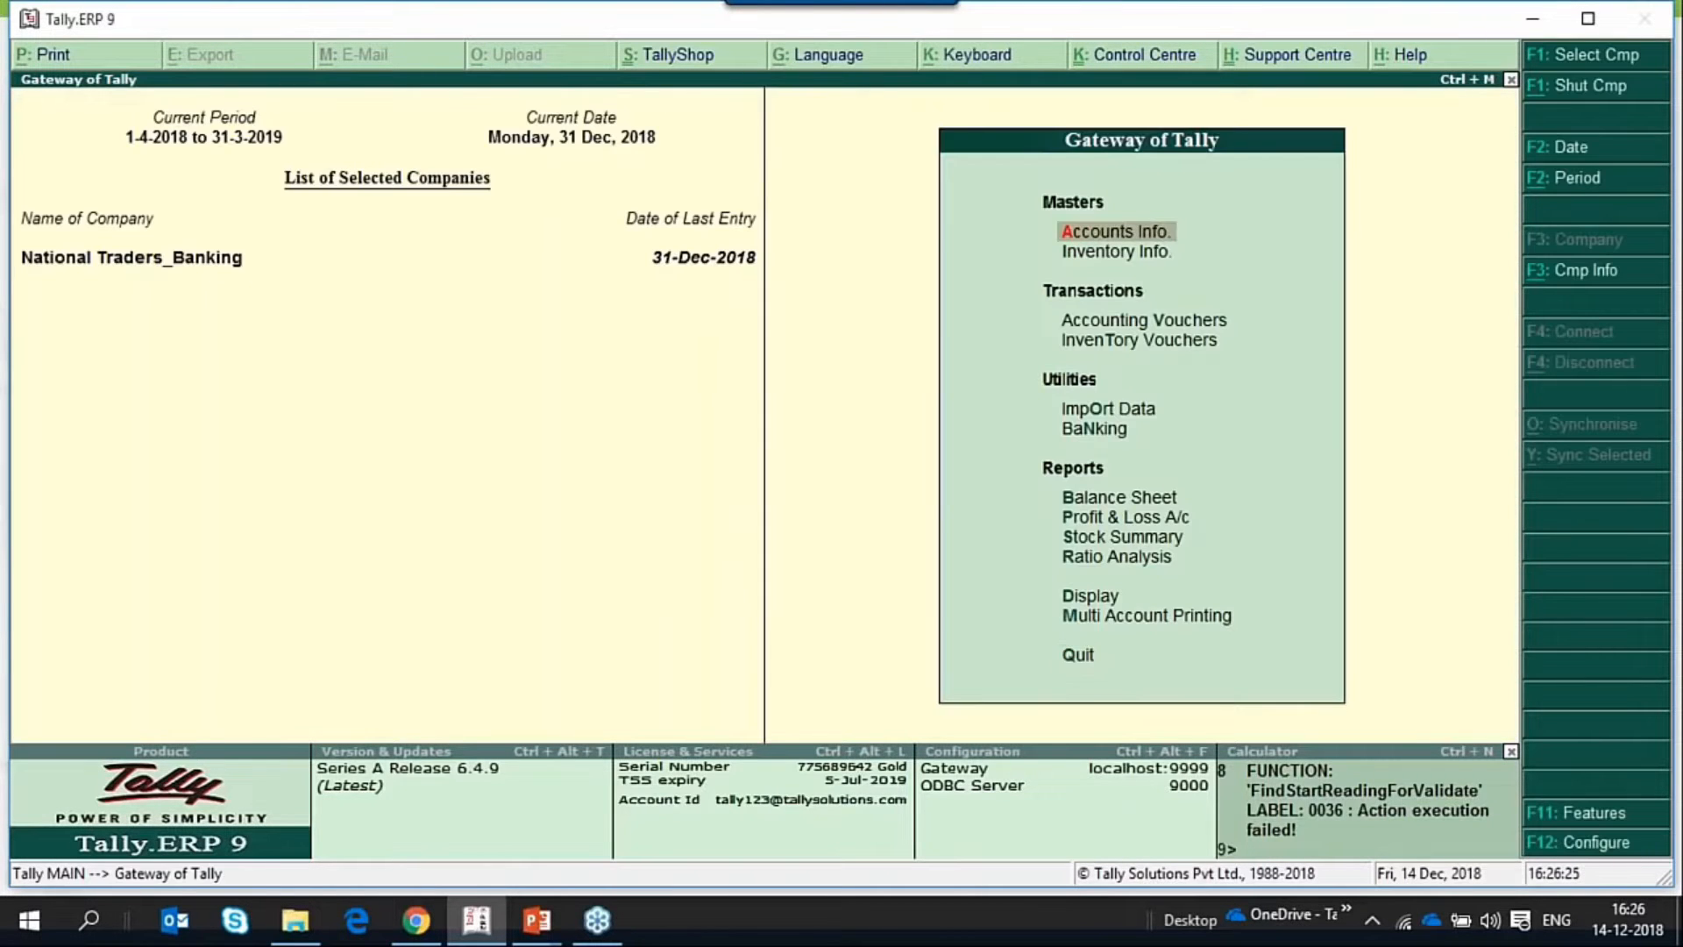
# Bring up the list of ledgers for altering a single ledger under Accounts Info.
pyautogui.press('Return')
pyautogui.press('Down')
pyautogui.press('Down')
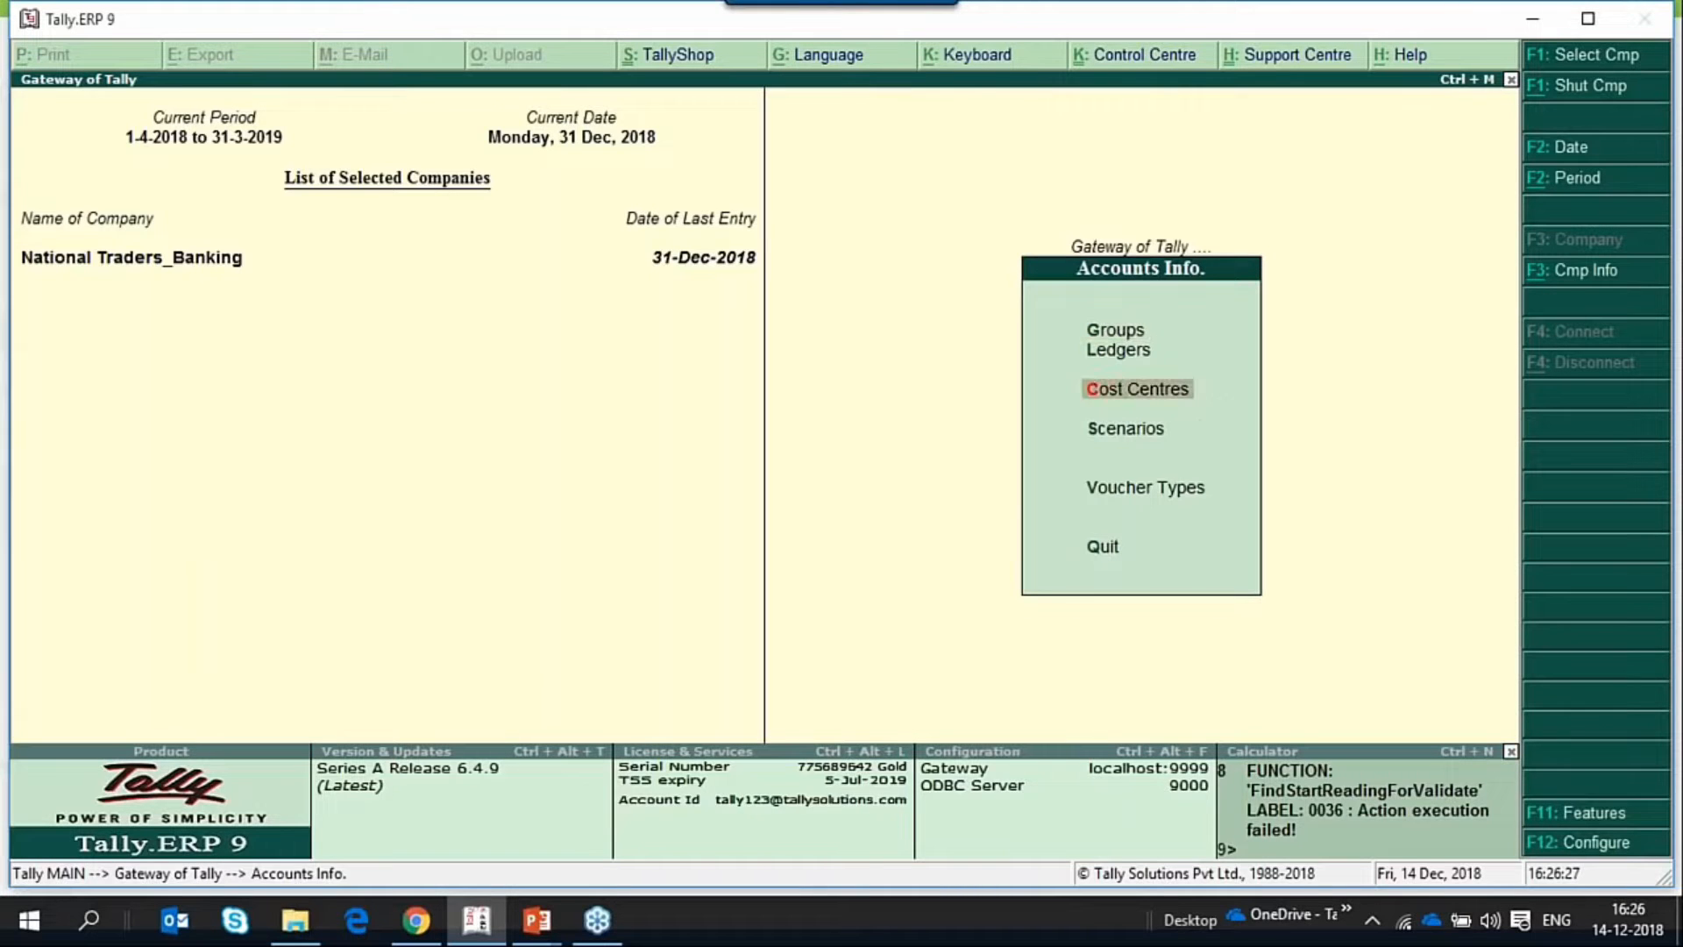
pyautogui.press('Up')
pyautogui.press('Return')
pyautogui.press('Down')
pyautogui.press('Down')
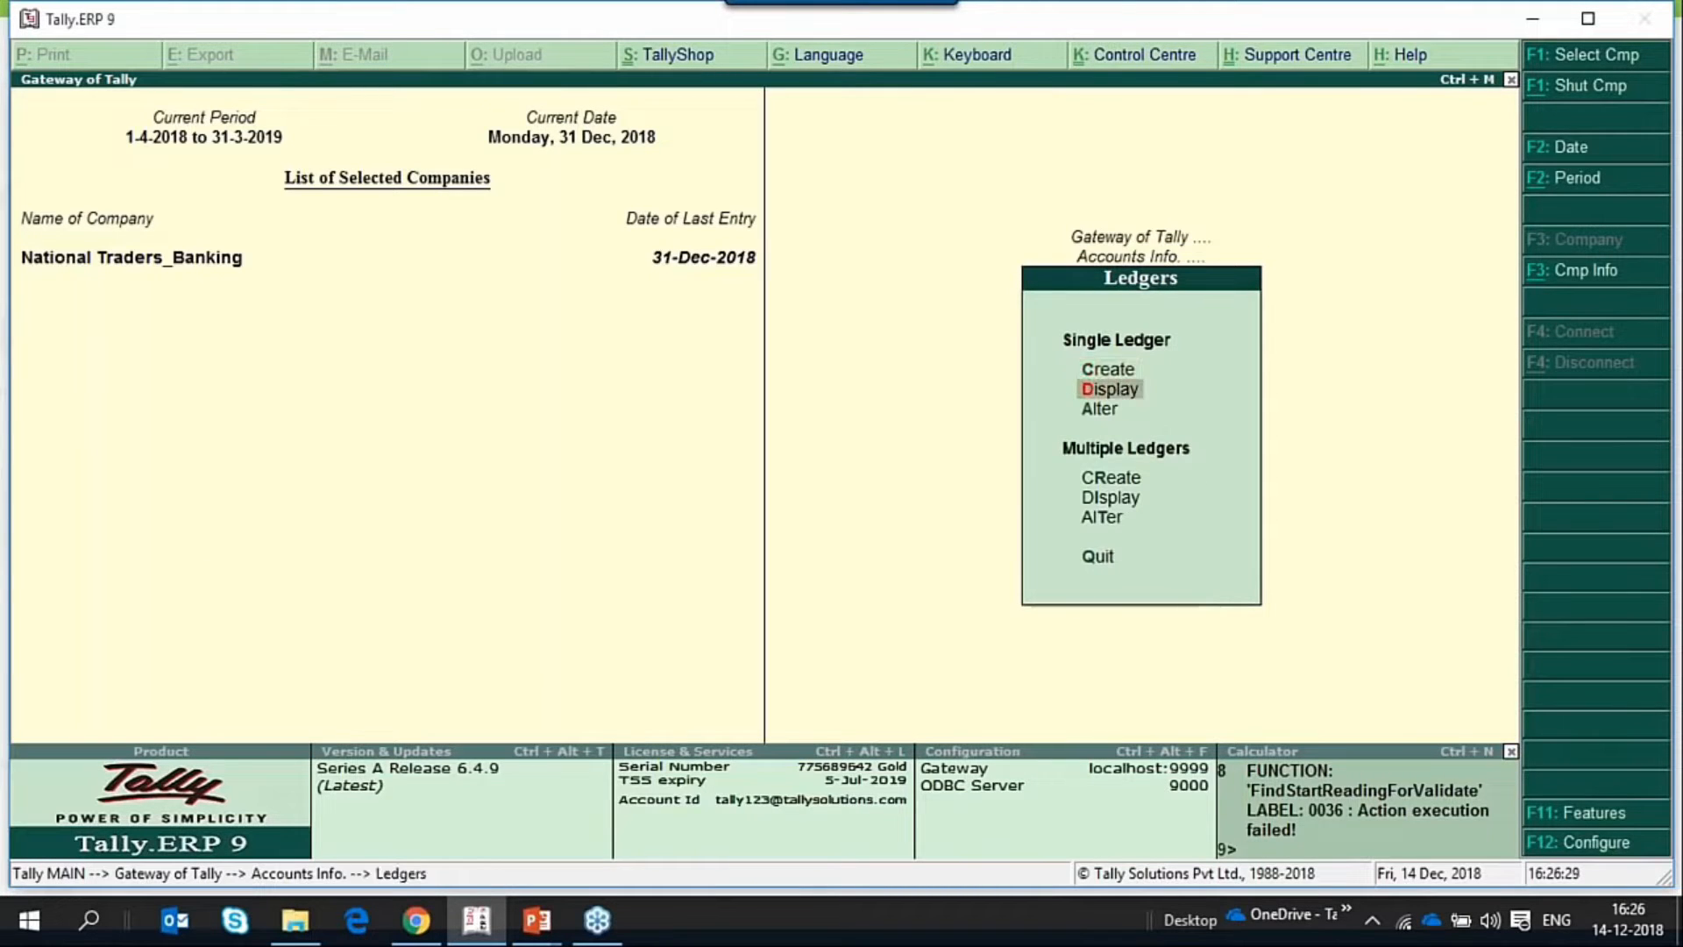
pyautogui.press('Return')
# Open the YesBank ledger of National Traders_Banking for alteration.
pyautogui.press('Down')
pyautogui.press('Down')
pyautogui.press('Down')
pyautogui.press('Down')
pyautogui.press('Down')
pyautogui.press('Down')
pyautogui.press('Down')
pyautogui.press('Down')
pyautogui.press('Down')
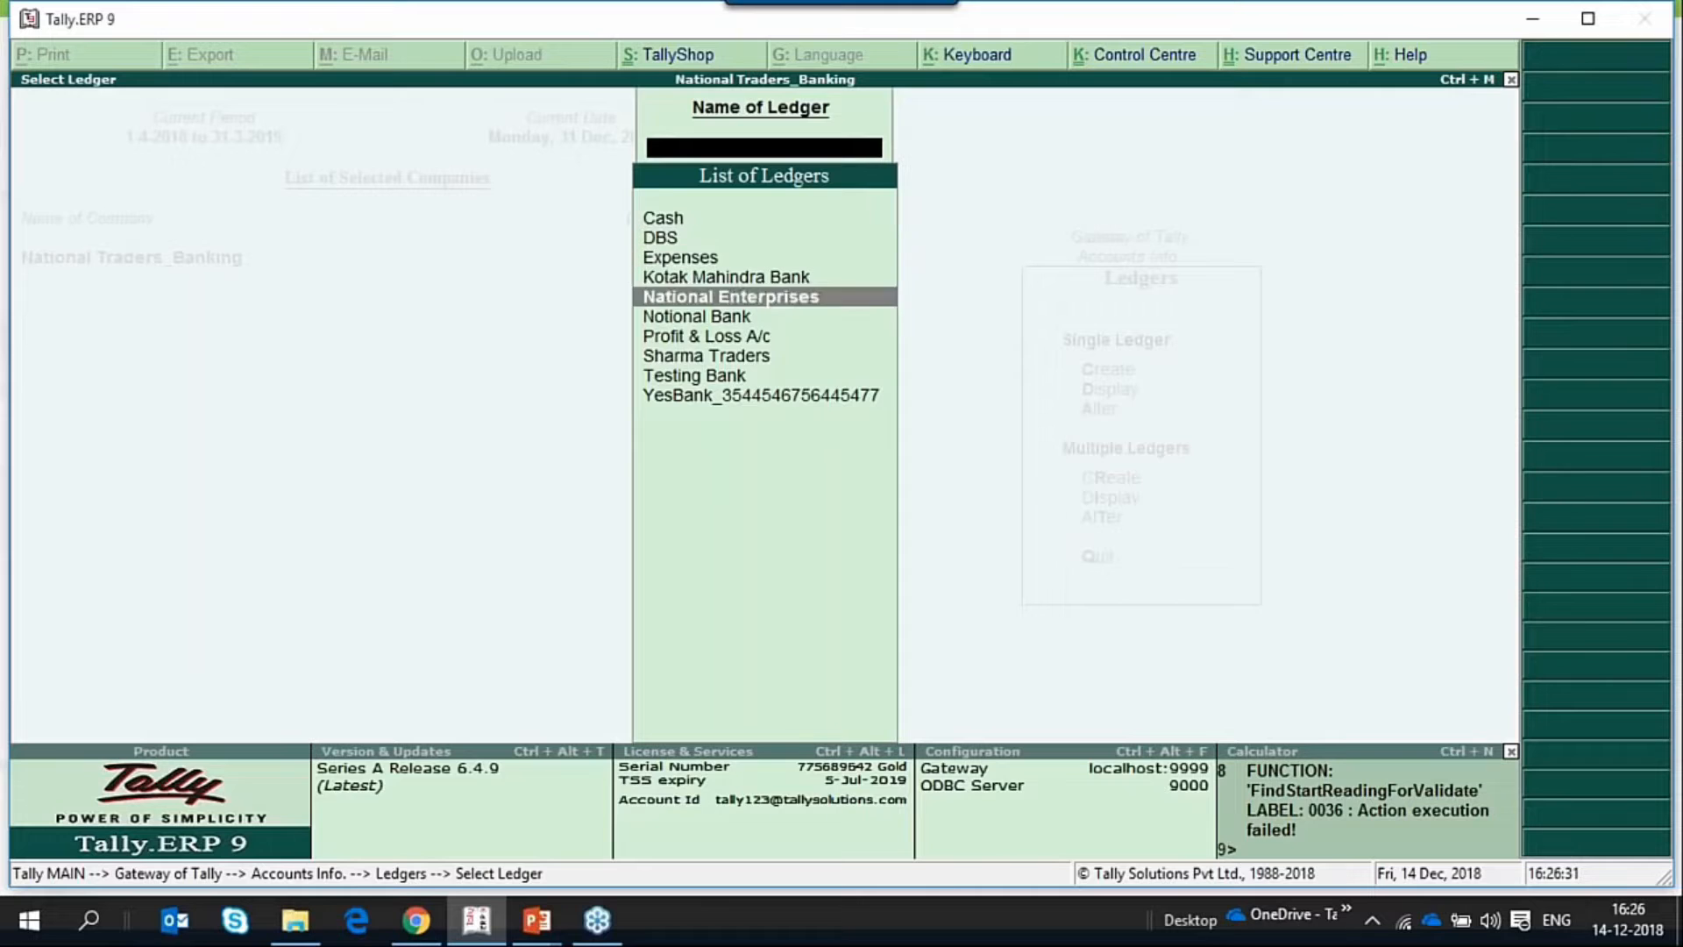
pyautogui.press('Return')
pyautogui.press('Return')
pyautogui.press('Return')
pyautogui.press('Return')
pyautogui.press('Return')
pyautogui.press('Return')
pyautogui.press('Return')
pyautogui.press('Return')
pyautogui.press('Return')
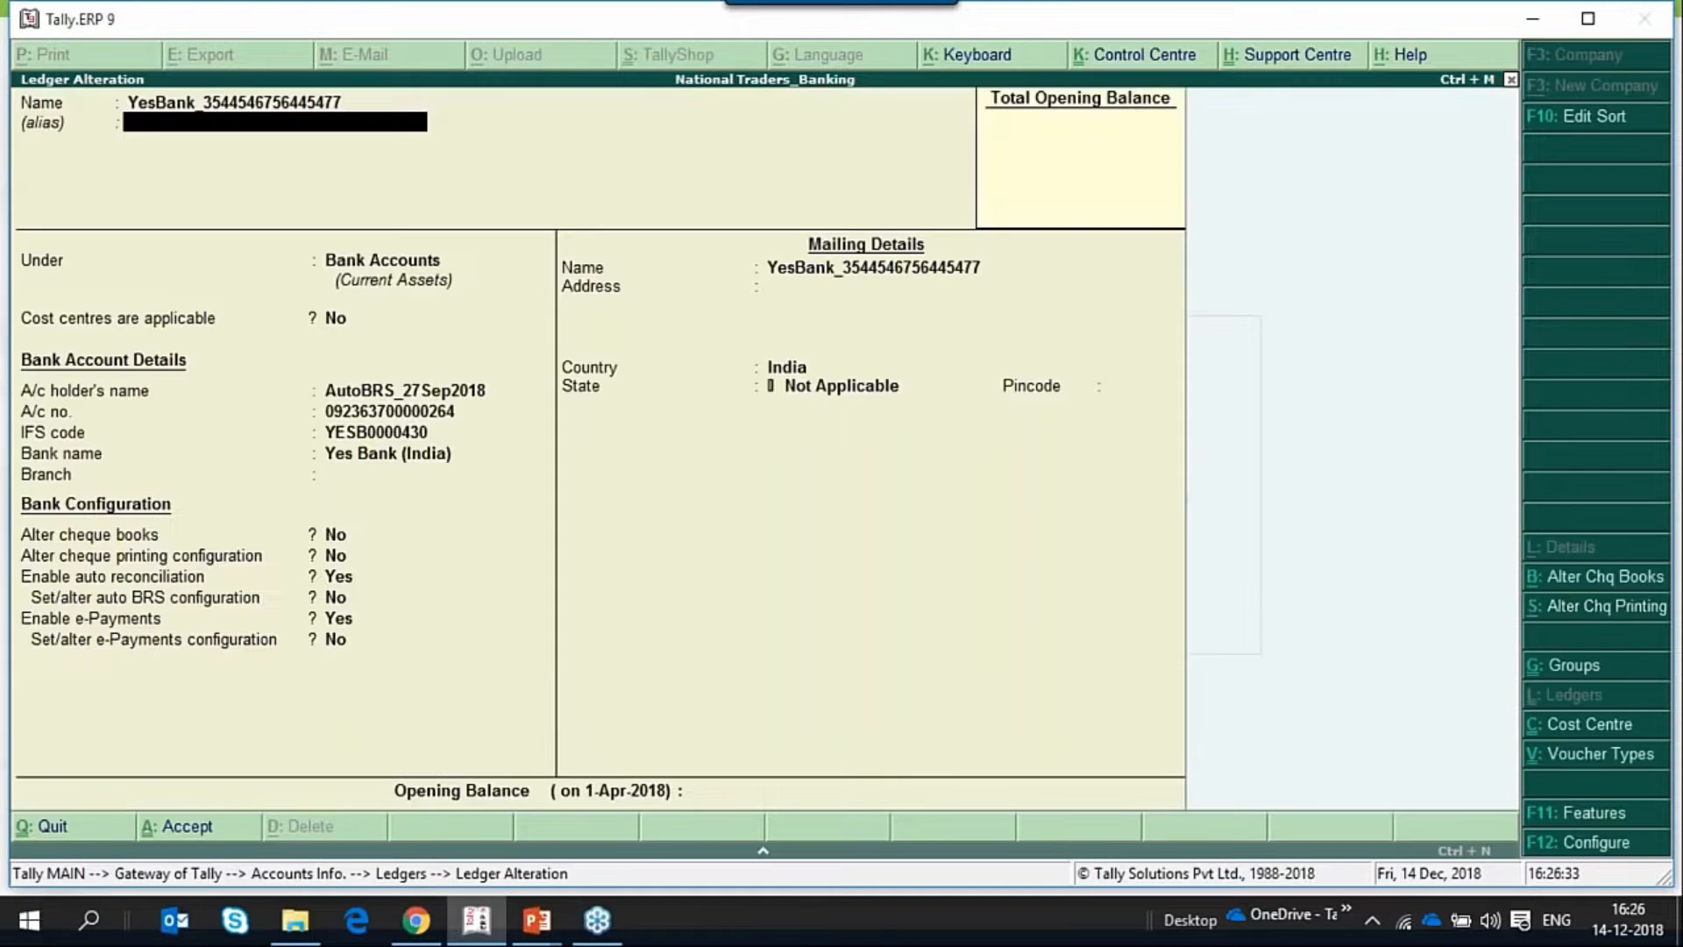
# Examine the list of banks for the YesBank ledger's Bank name and leave the ledger without changing it.
pyautogui.press('BackSpace')
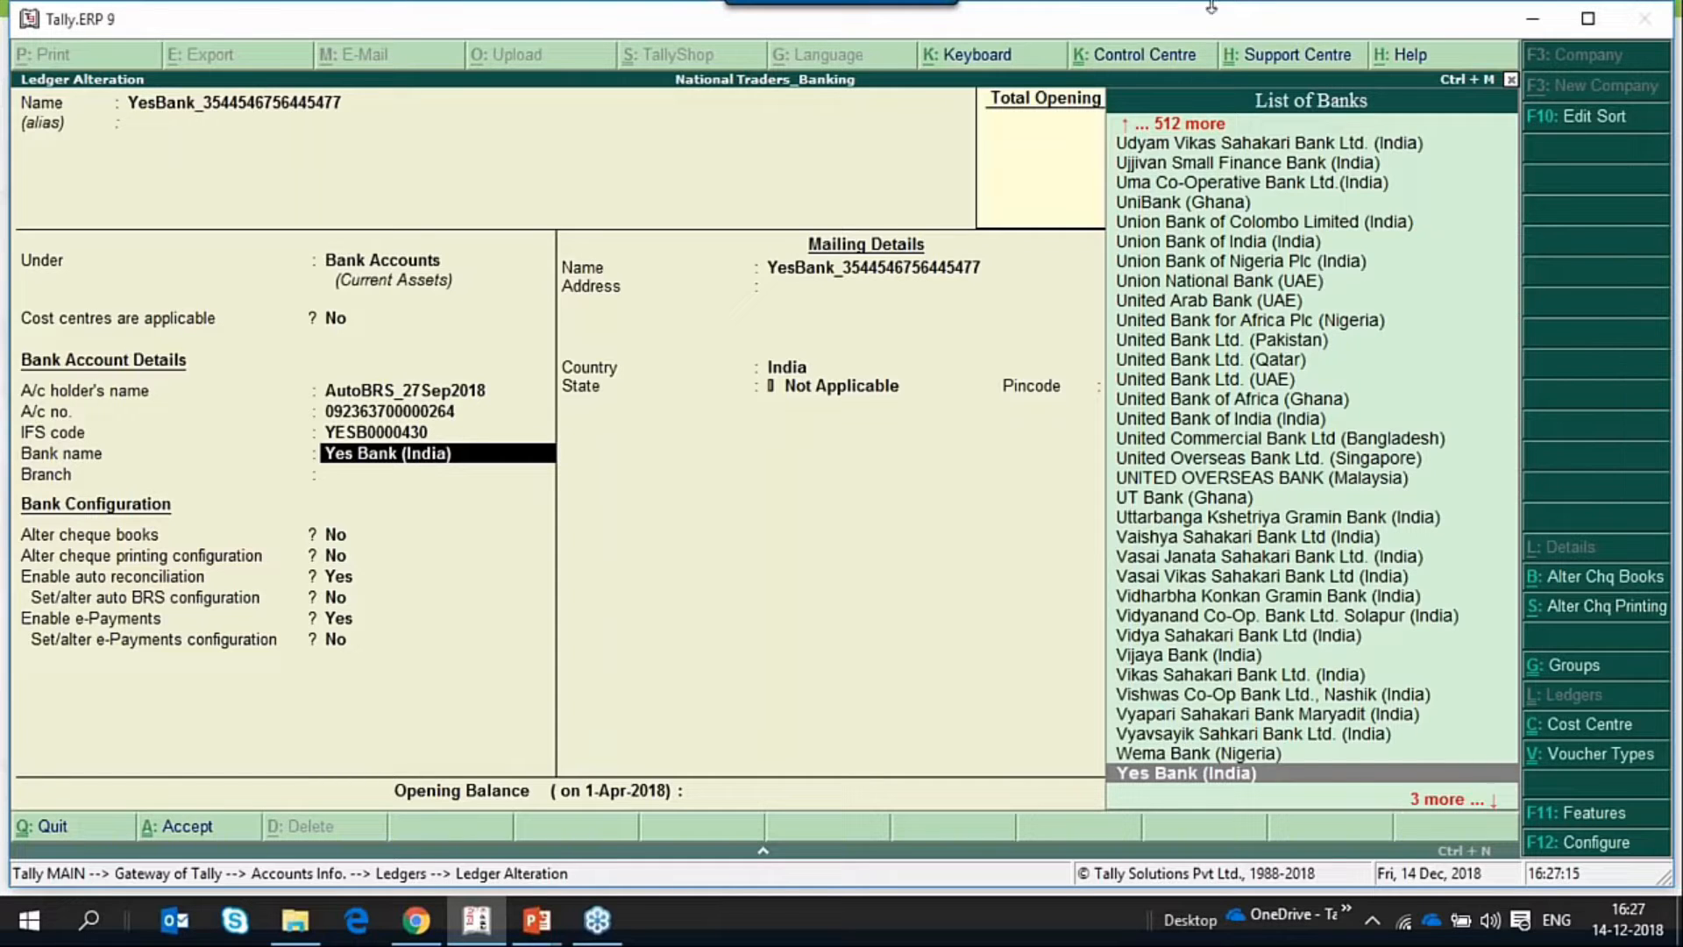
pyautogui.press('BackSpace')
pyautogui.press('Escape')
pyautogui.press('Escape')
pyautogui.press('Escape')
pyautogui.press('Escape')
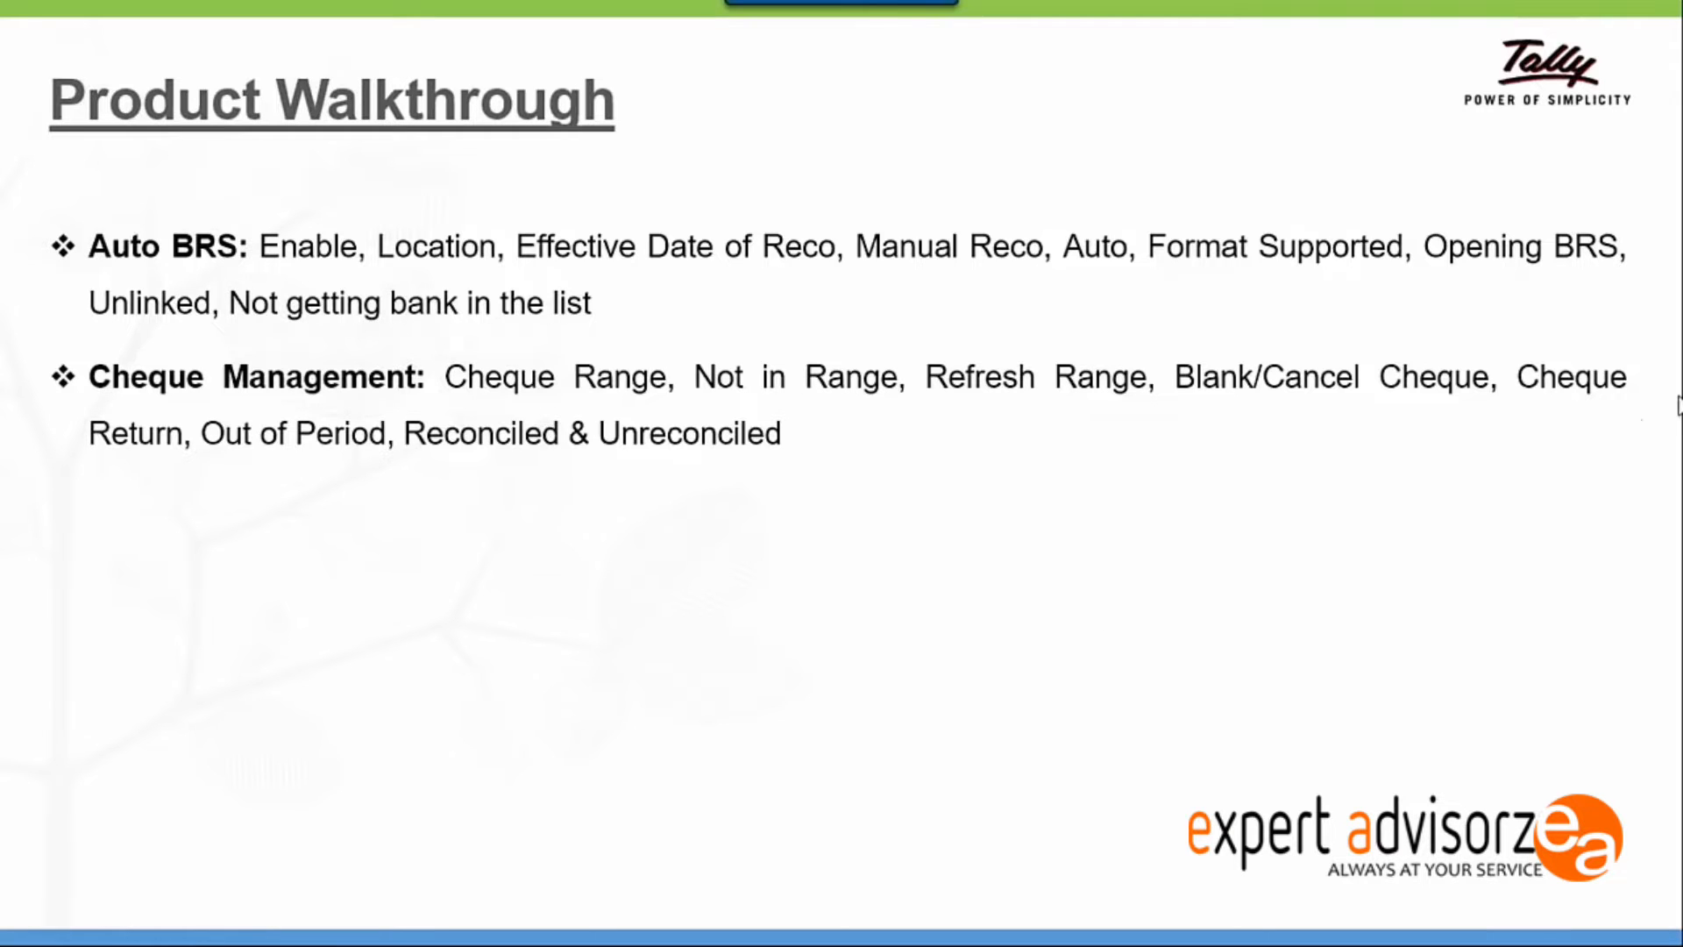
# Switch to Tally.ERP 9 and open the YesBank ledger of National Traders_Banking for alteration.
pyautogui.press('super')
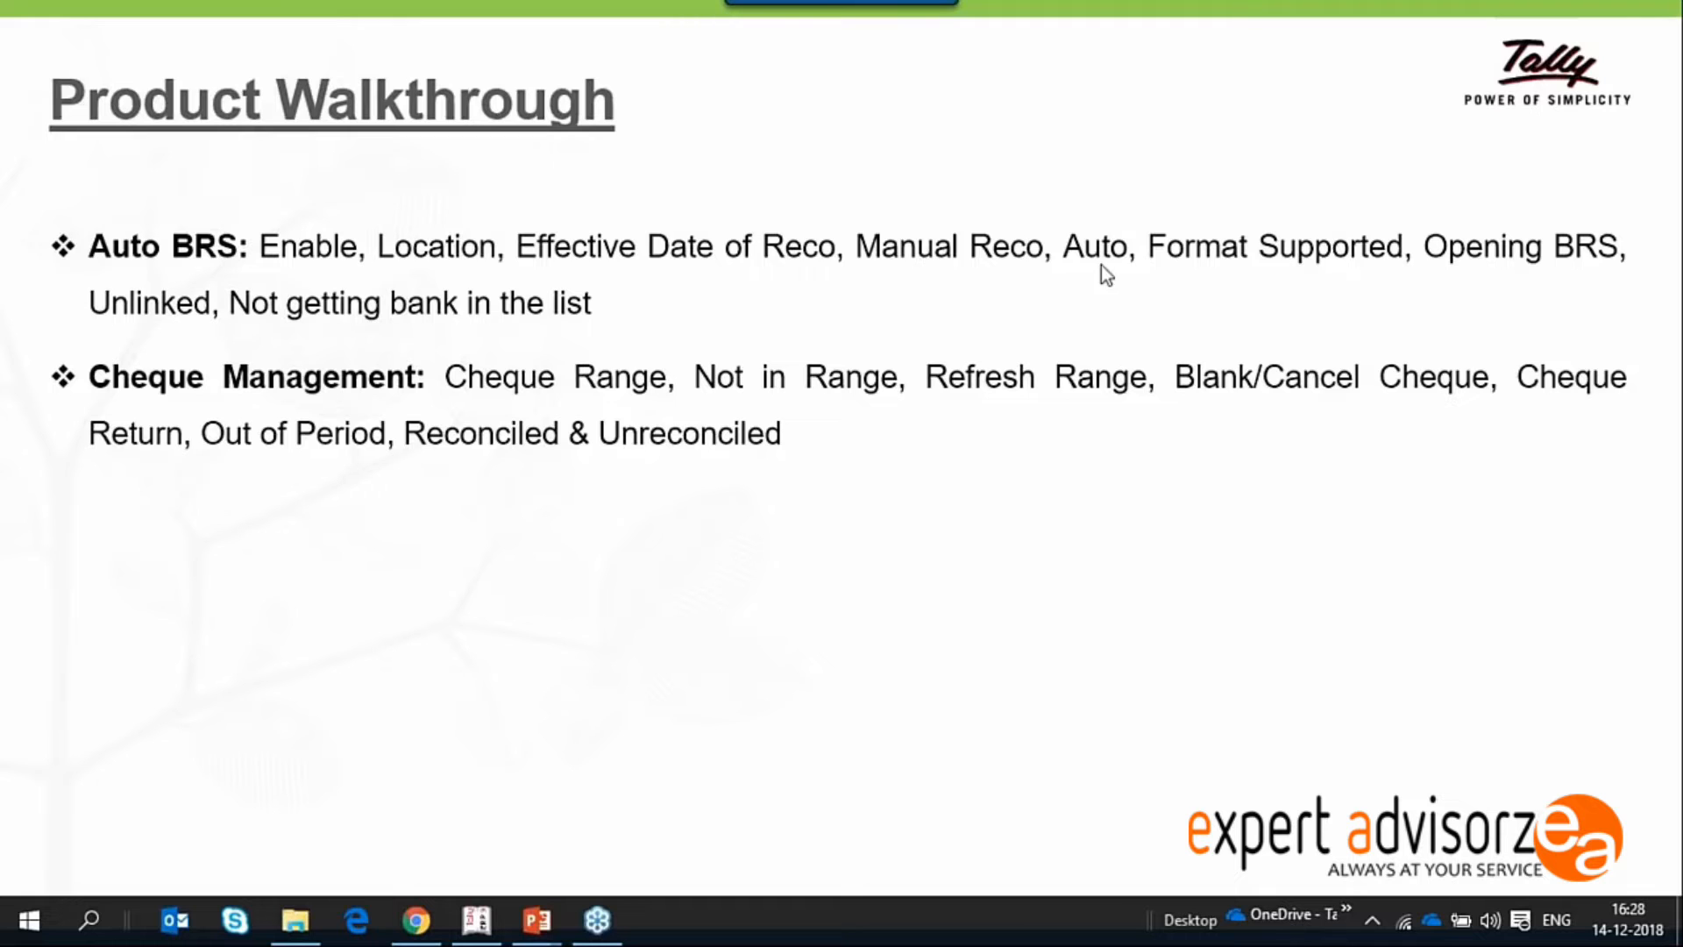
pyautogui.hotkey('alt', 'Tab')
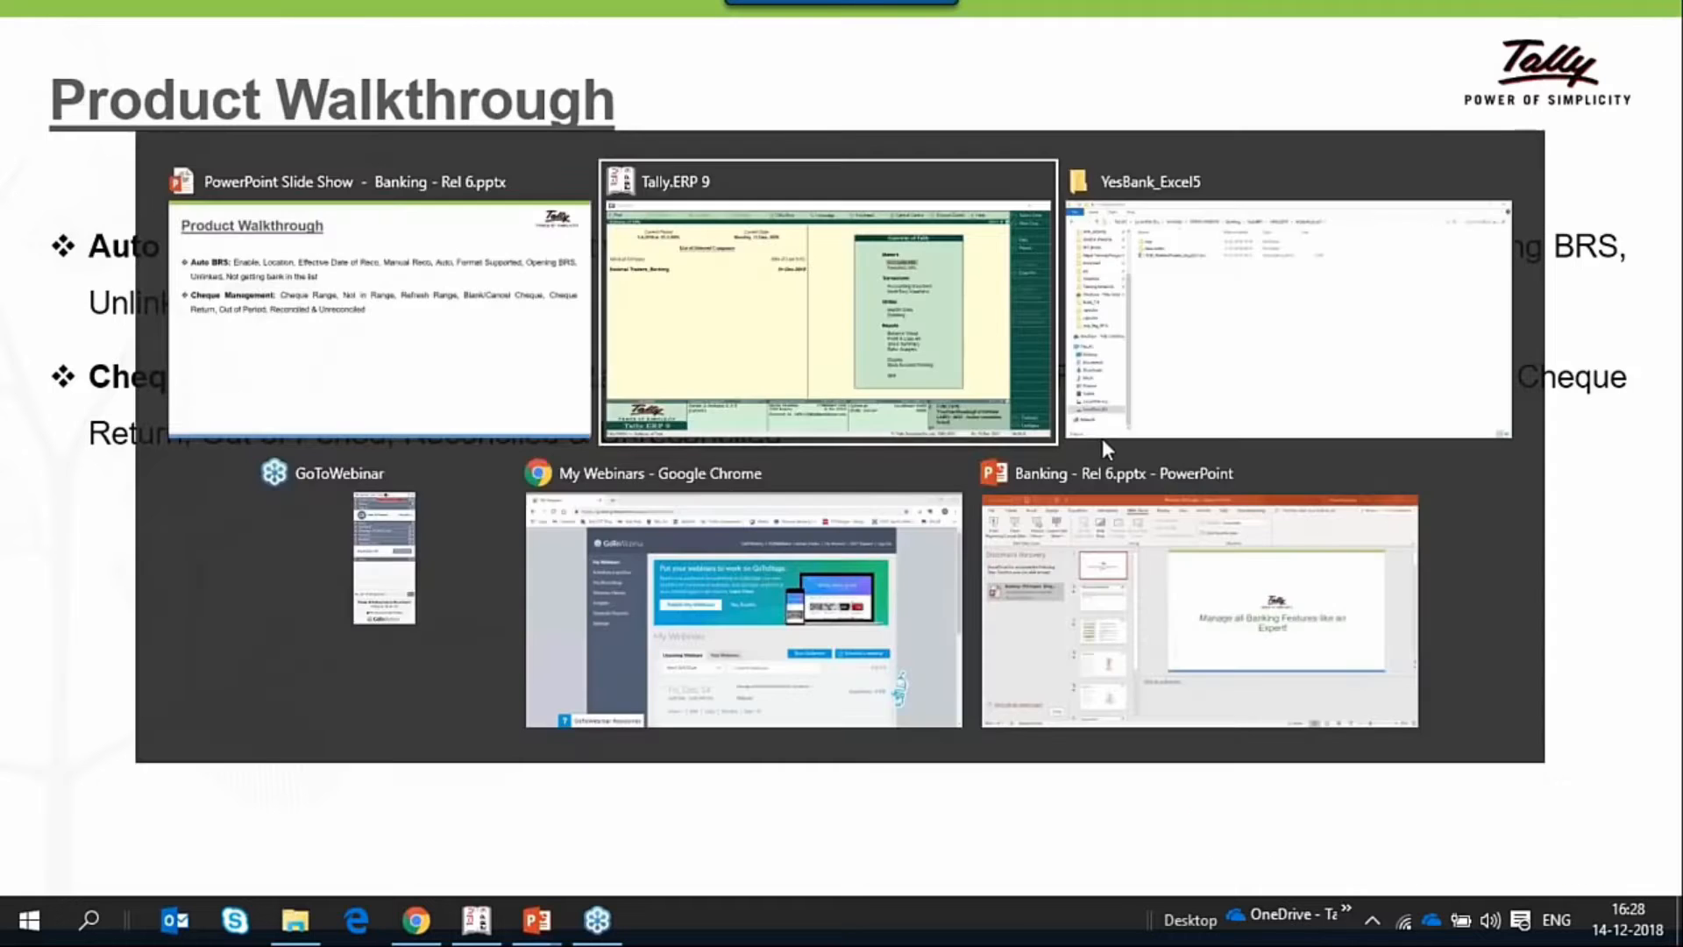
pyautogui.press('a')
pyautogui.press('Down')
pyautogui.press('Down')
pyautogui.press('Down')
pyautogui.press('Down')
pyautogui.press('Down')
pyautogui.press('Down')
pyautogui.press('Down')
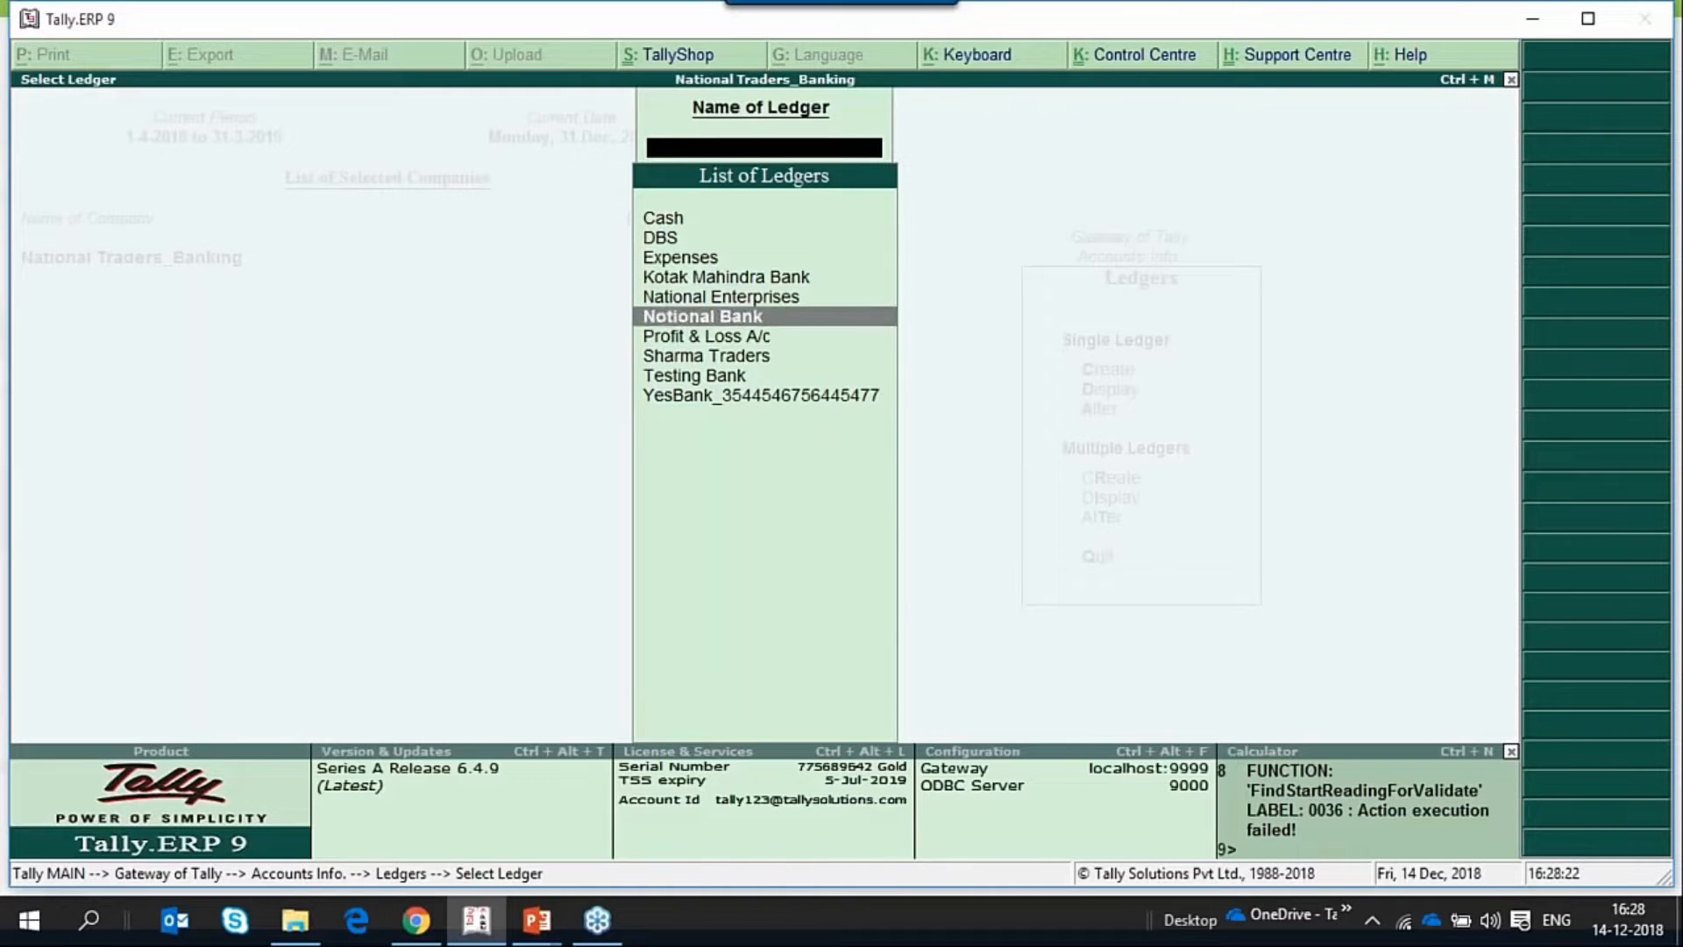
pyautogui.press('Down')
pyautogui.press('Down')
pyautogui.press('Return')
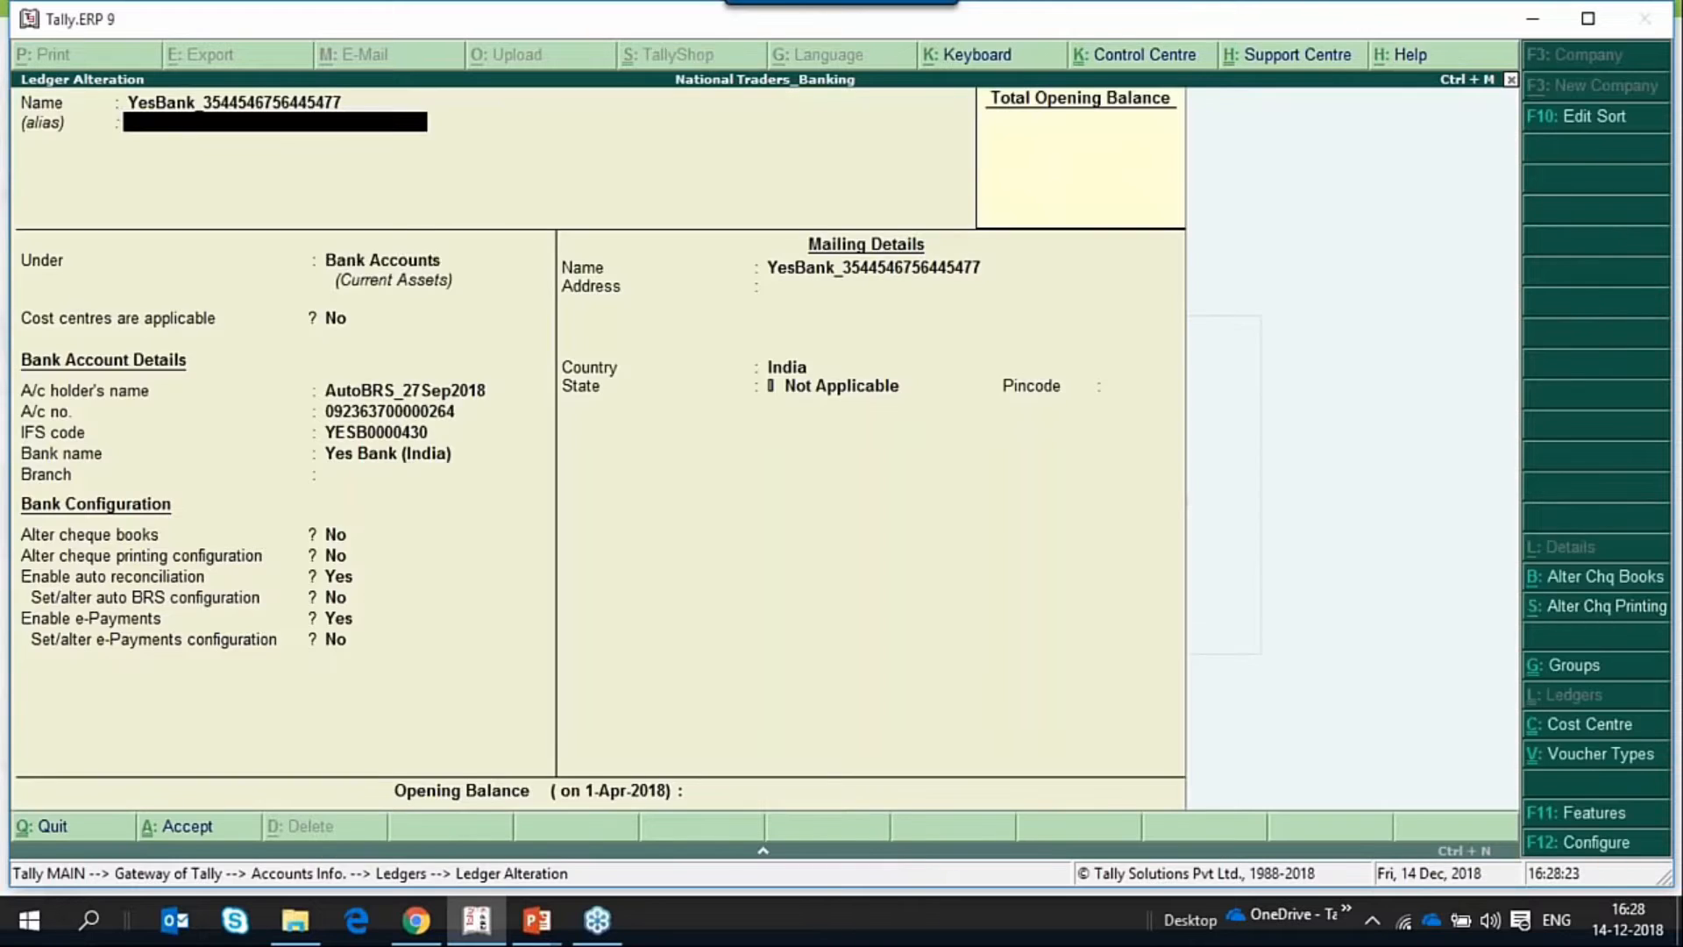
# Review the new and imported bank statement locations in the YesBank ledger's auto BRS configuration and accept the ledger.
pyautogui.press('Return')
pyautogui.press('Return')
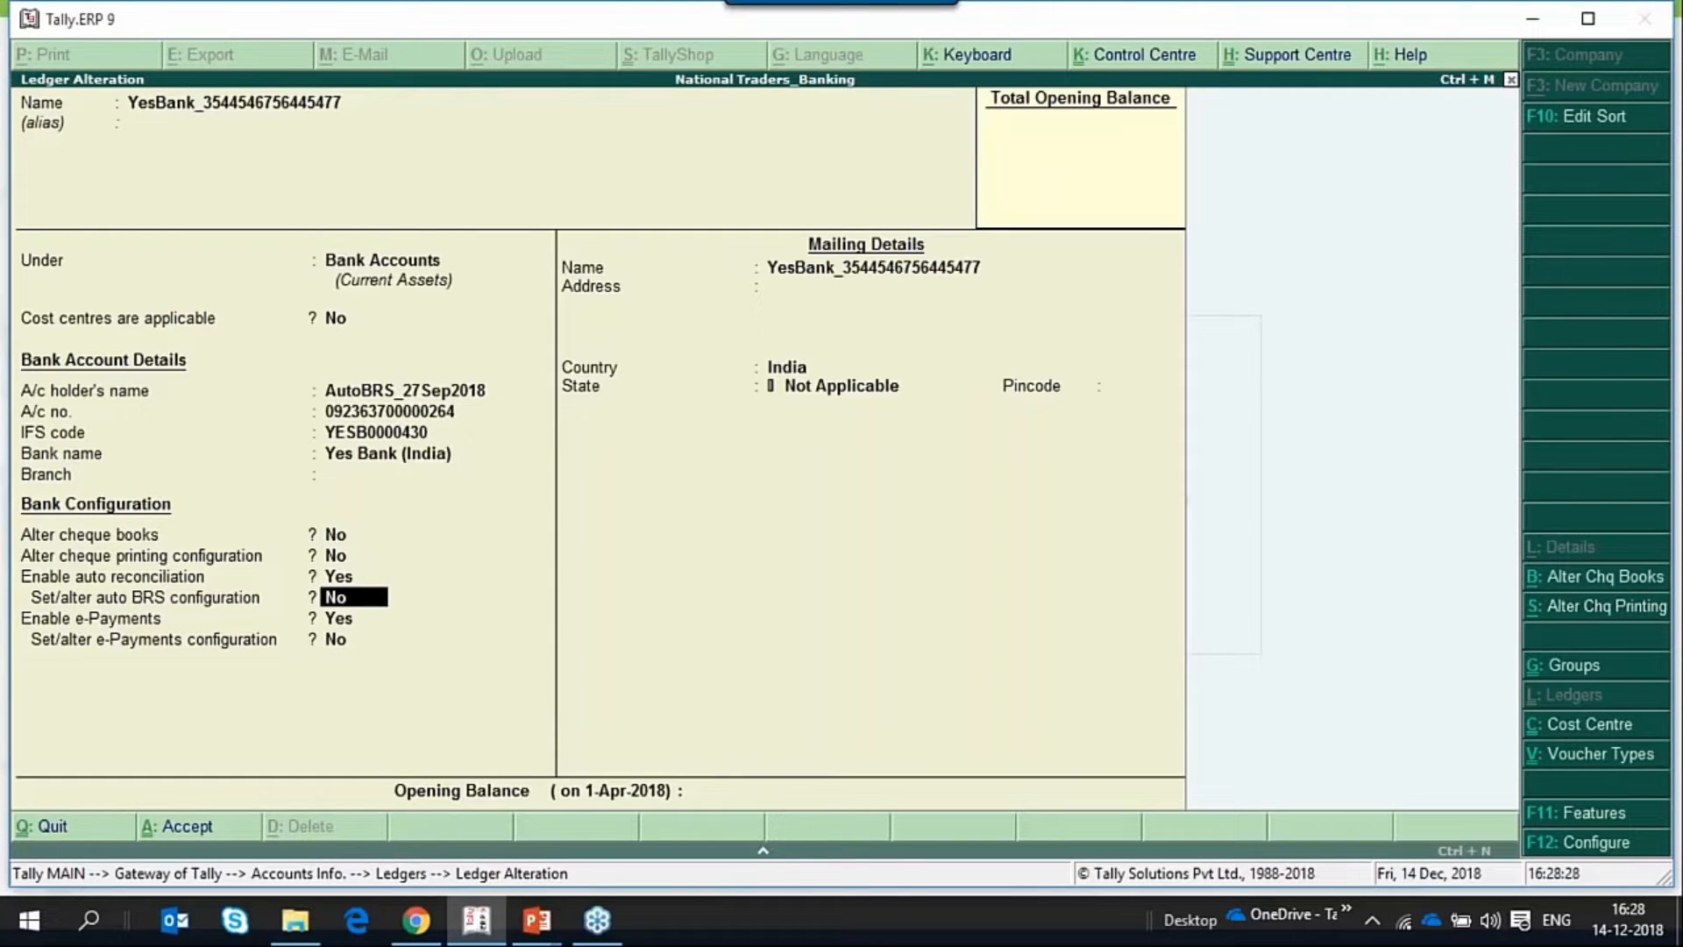
pyautogui.write('y')
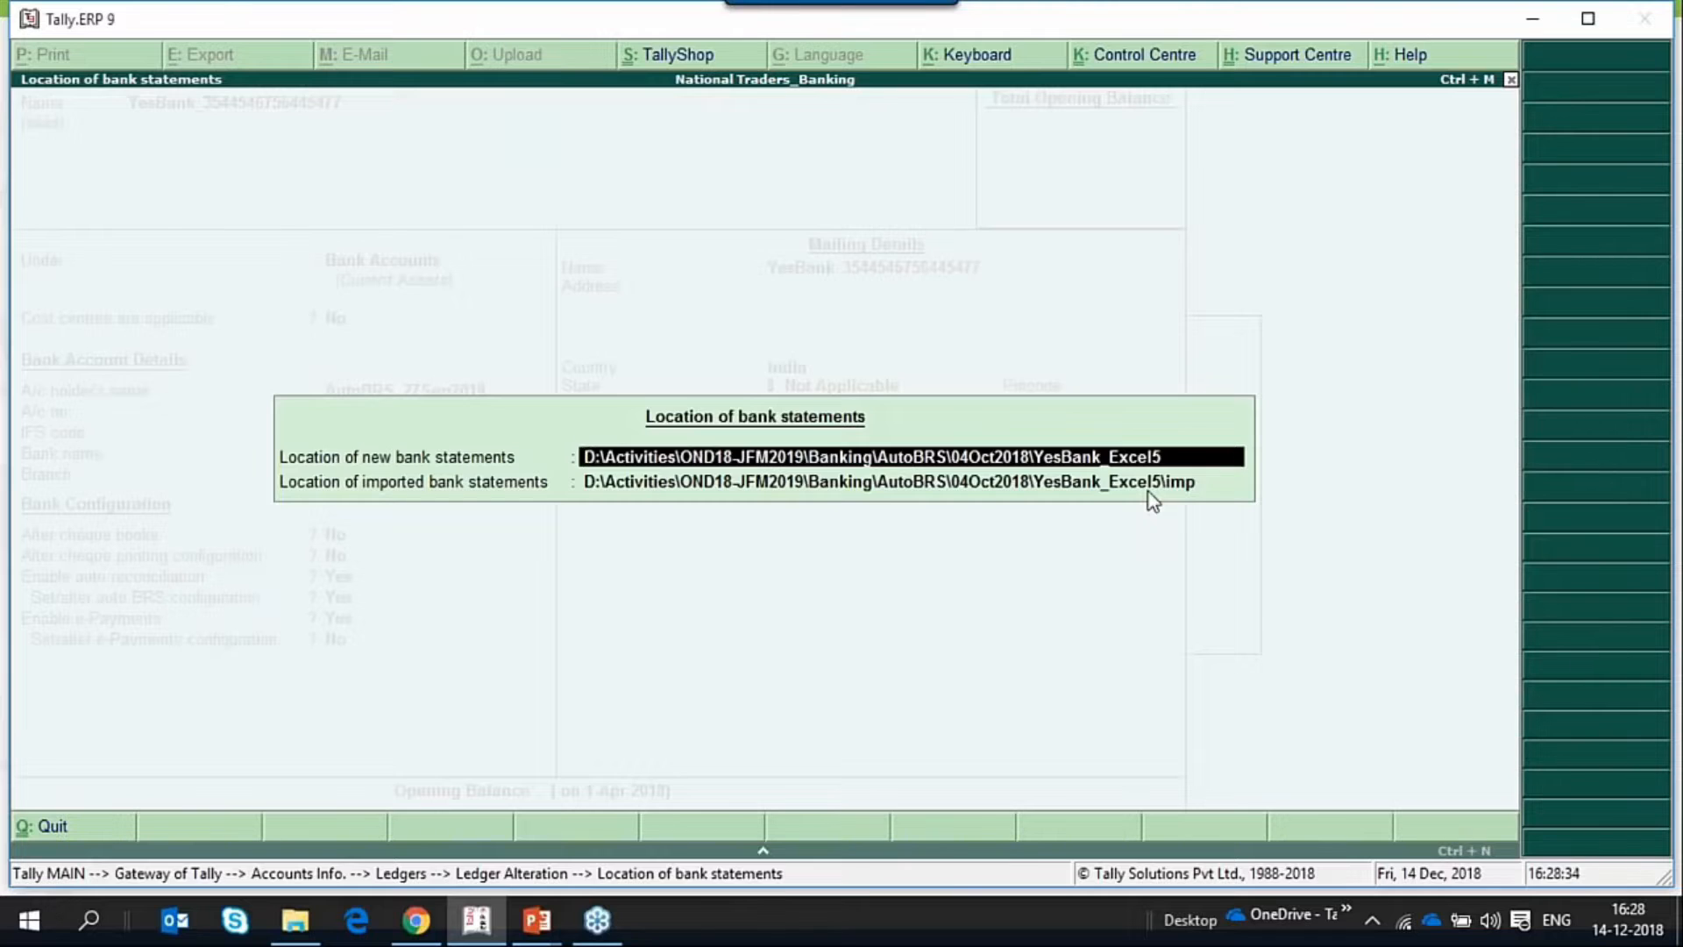
pyautogui.press('Return')
pyautogui.press('Return')
pyautogui.press('Return')
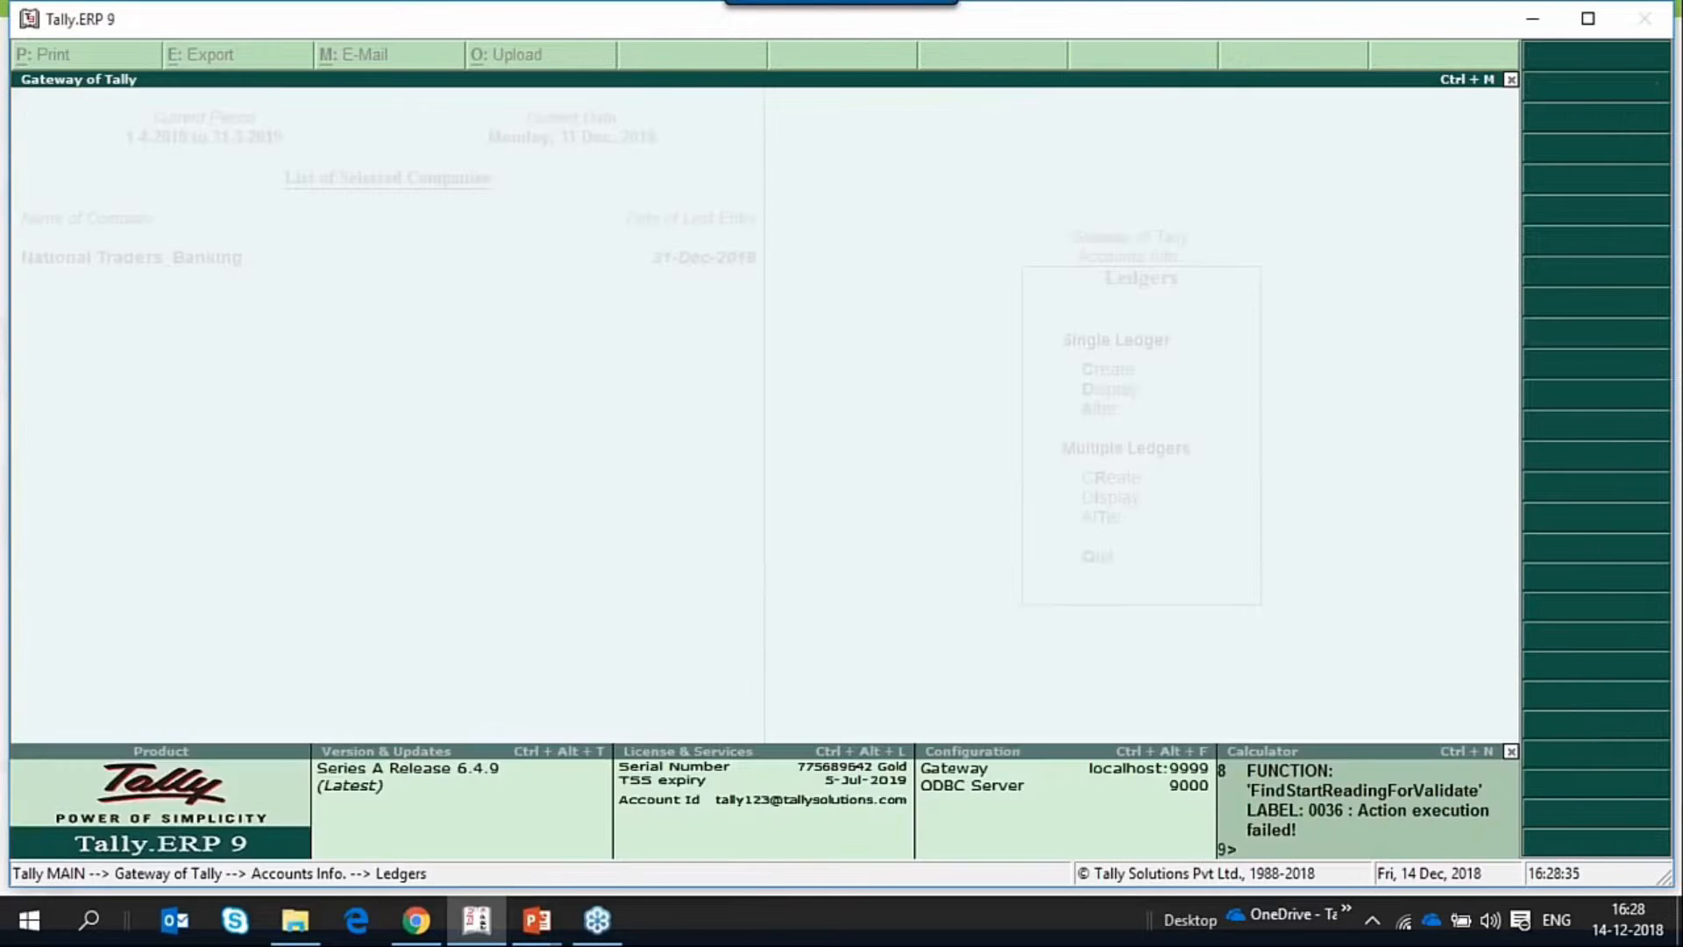
# Go back to the Gateway of Tally with Accounts Info. selected, declining to quit the program.
pyautogui.press('Escape')
pyautogui.press('Escape')
pyautogui.press('Escape')
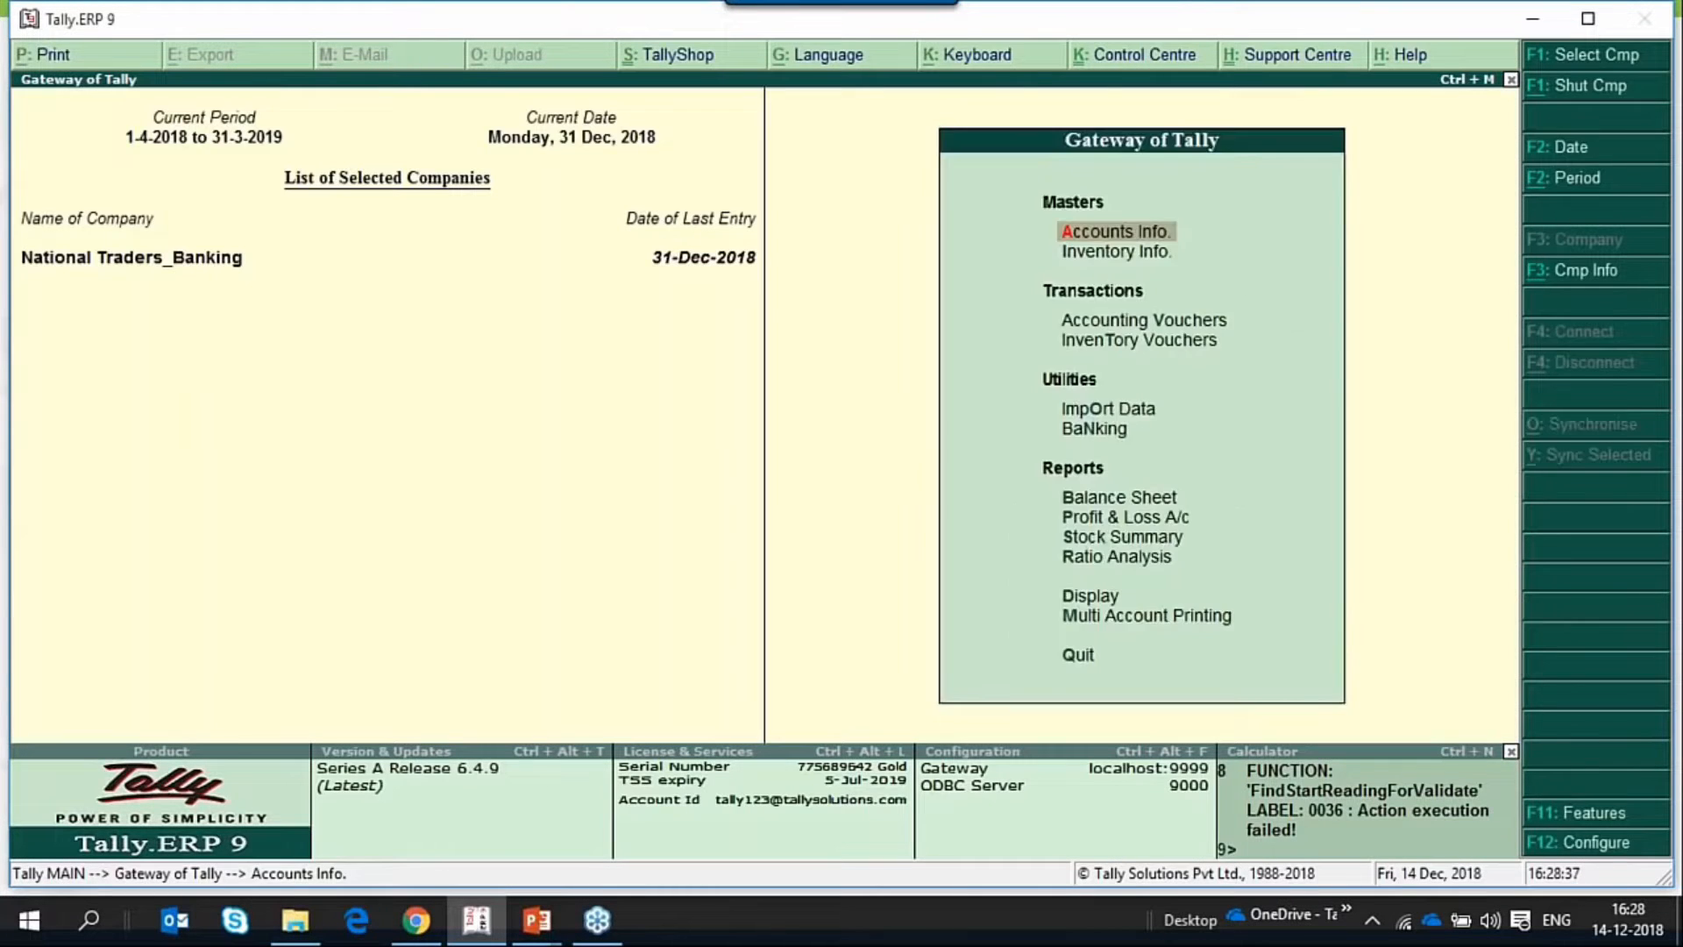
pyautogui.press('Escape')
pyautogui.click(1303, 88)
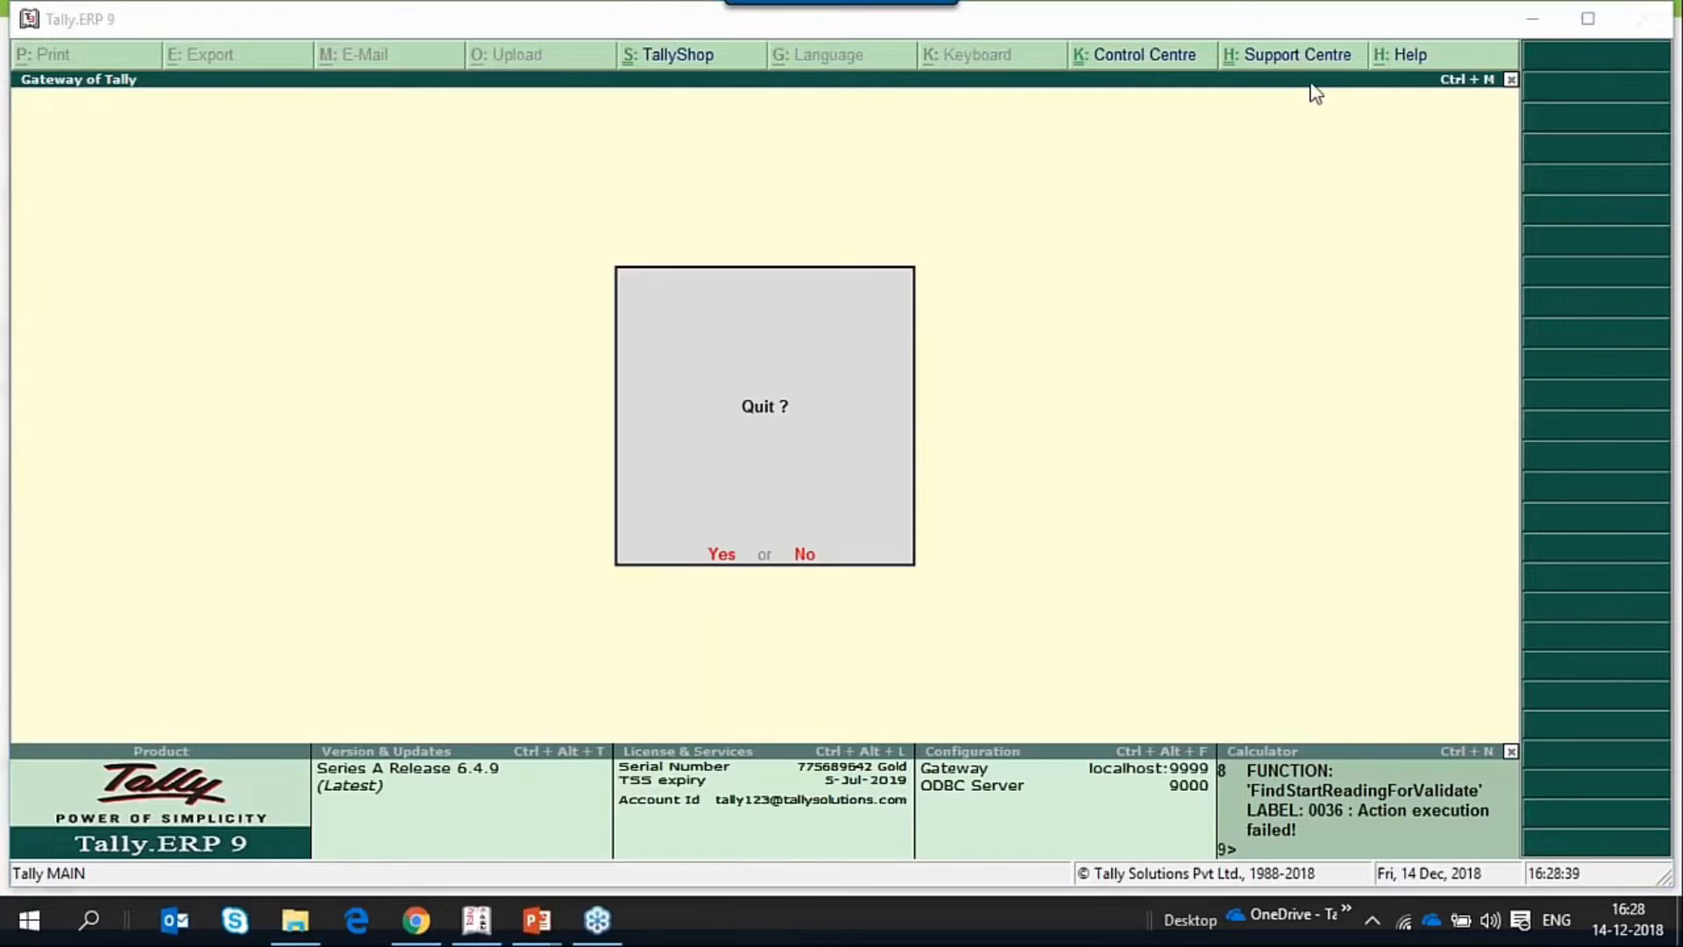
pyautogui.click(1277, 332)
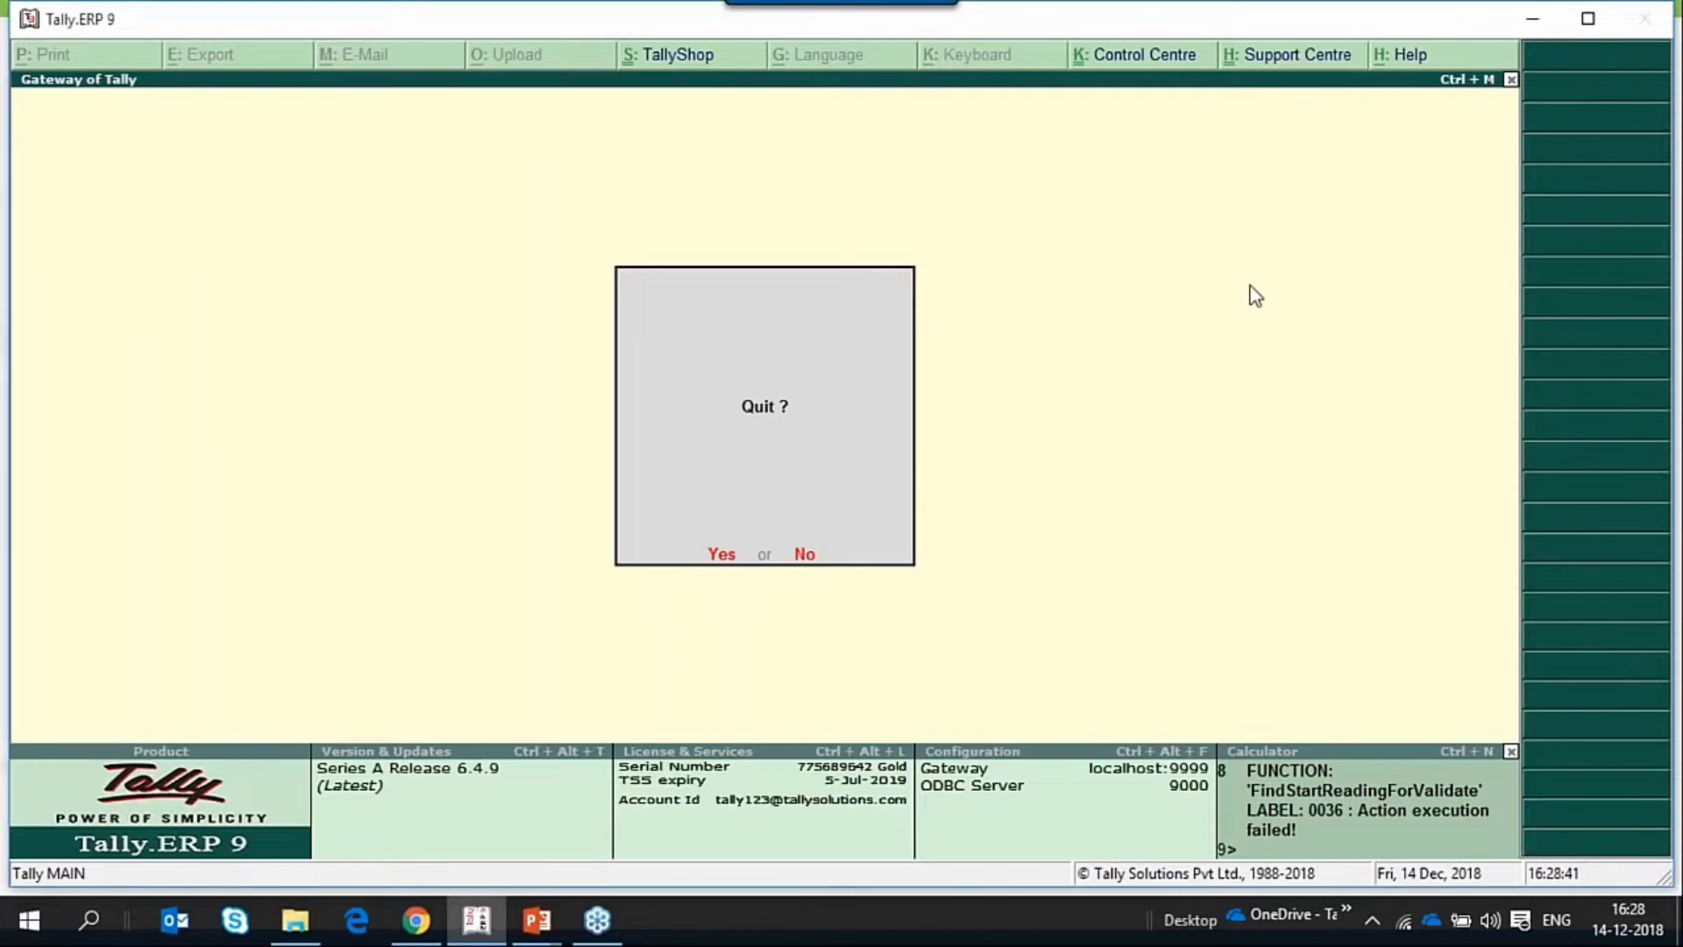
pyautogui.press('n')
pyautogui.press('Down')
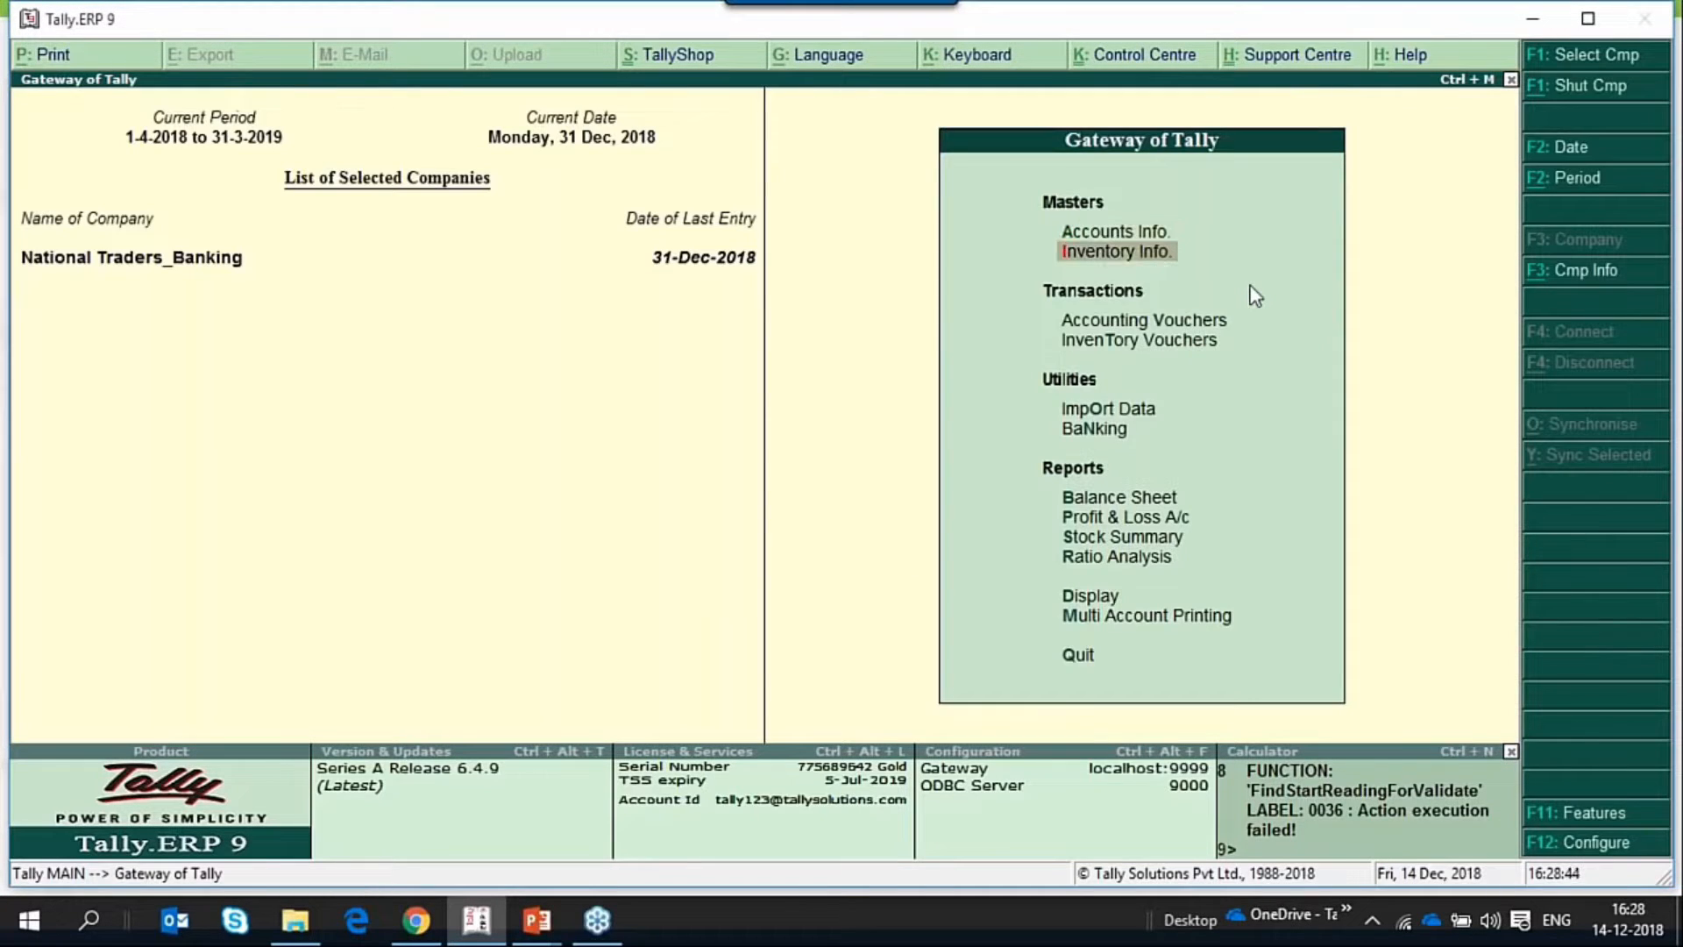
pyautogui.press('Up')
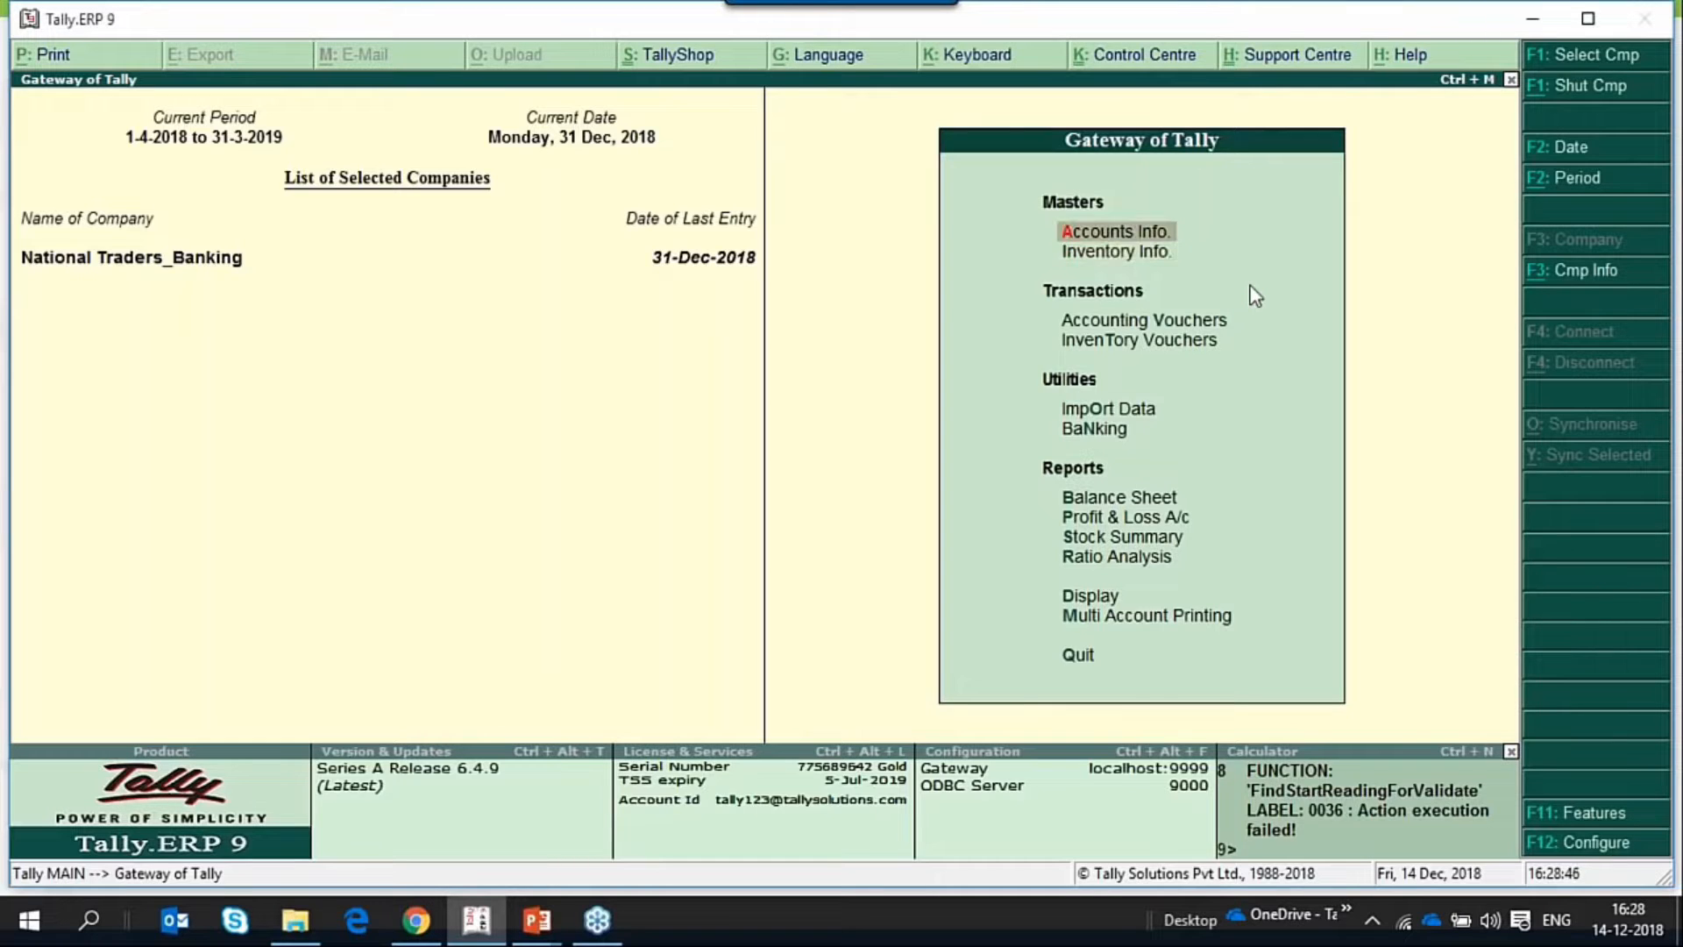
# Reopen the YesBank ledger for single-ledger alteration under Accounts Info.
pyautogui.press('Return')
pyautogui.press('Down')
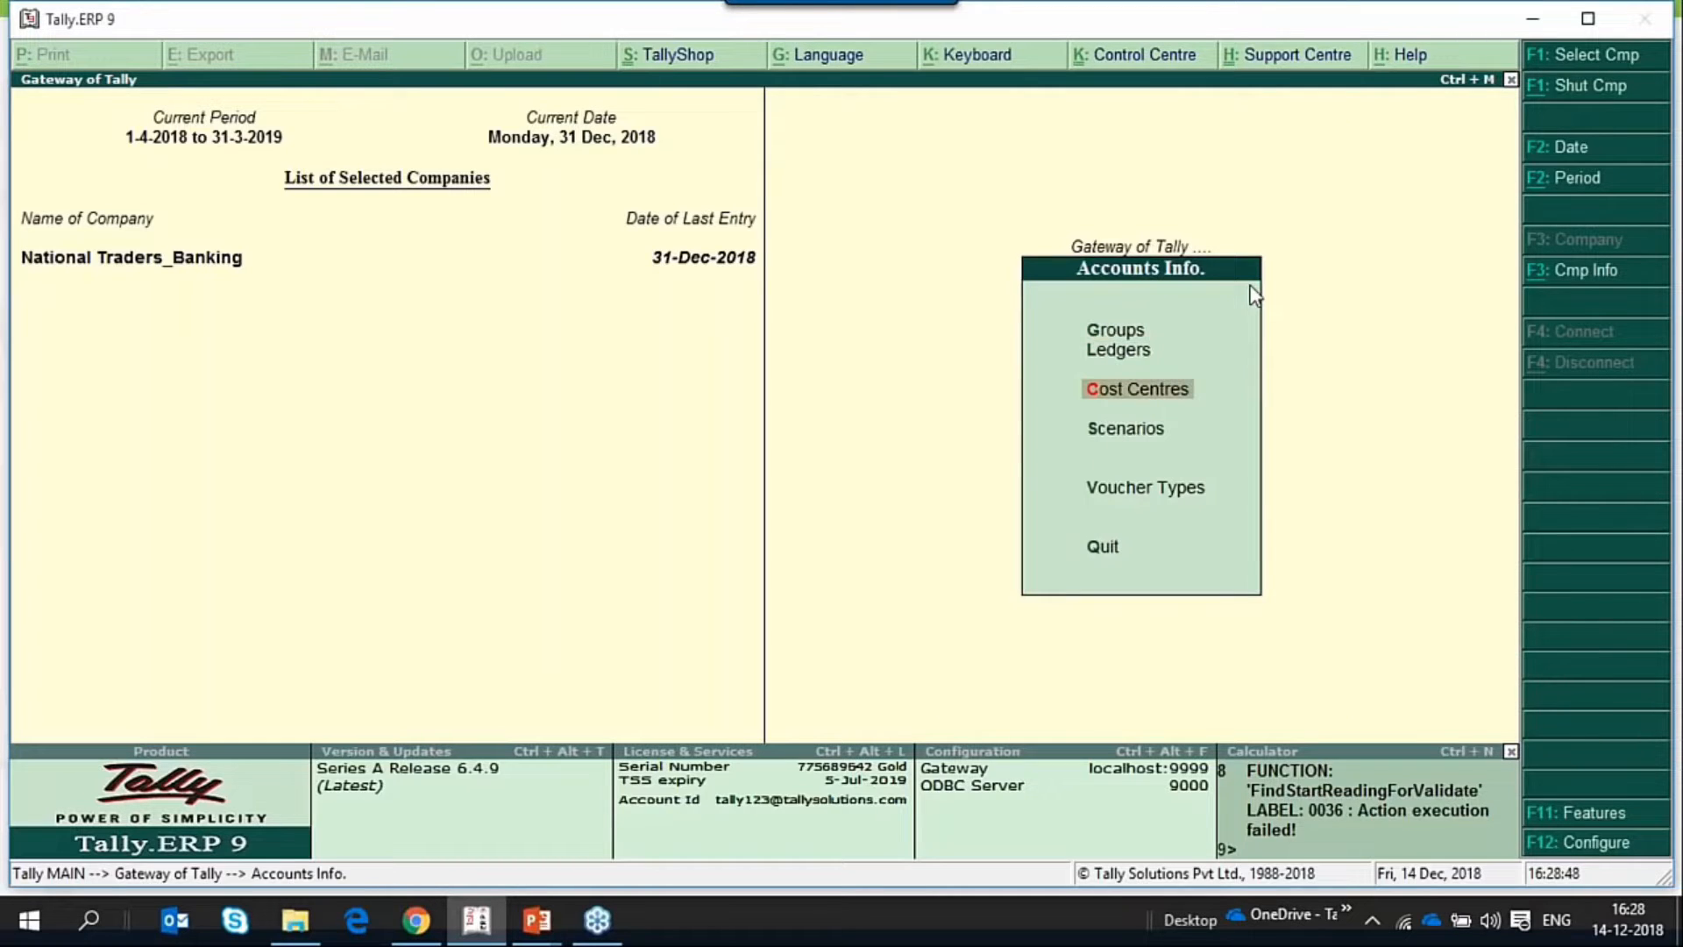
pyautogui.press('Up')
pyautogui.press('Return')
pyautogui.press('Down')
pyautogui.press('Down')
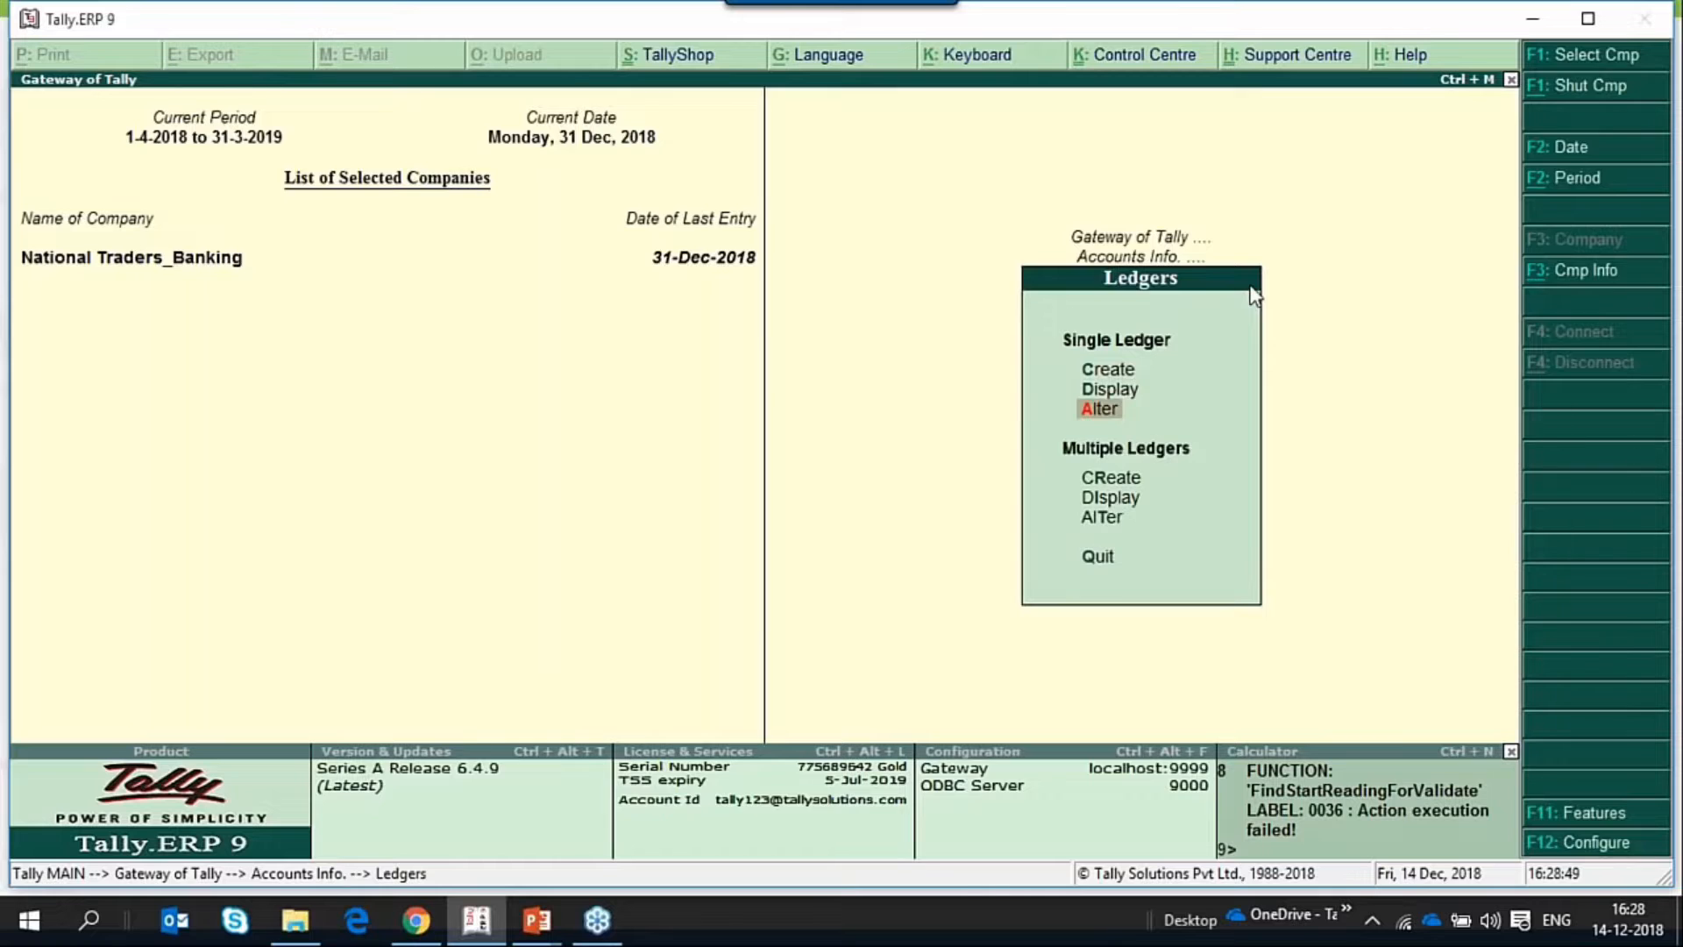
pyautogui.press('Return')
pyautogui.press('Down')
pyautogui.press('Down')
pyautogui.press('Down')
pyautogui.press('Down')
pyautogui.press('Down')
pyautogui.press('Down')
pyautogui.press('Down')
pyautogui.press('Down')
pyautogui.press('Down')
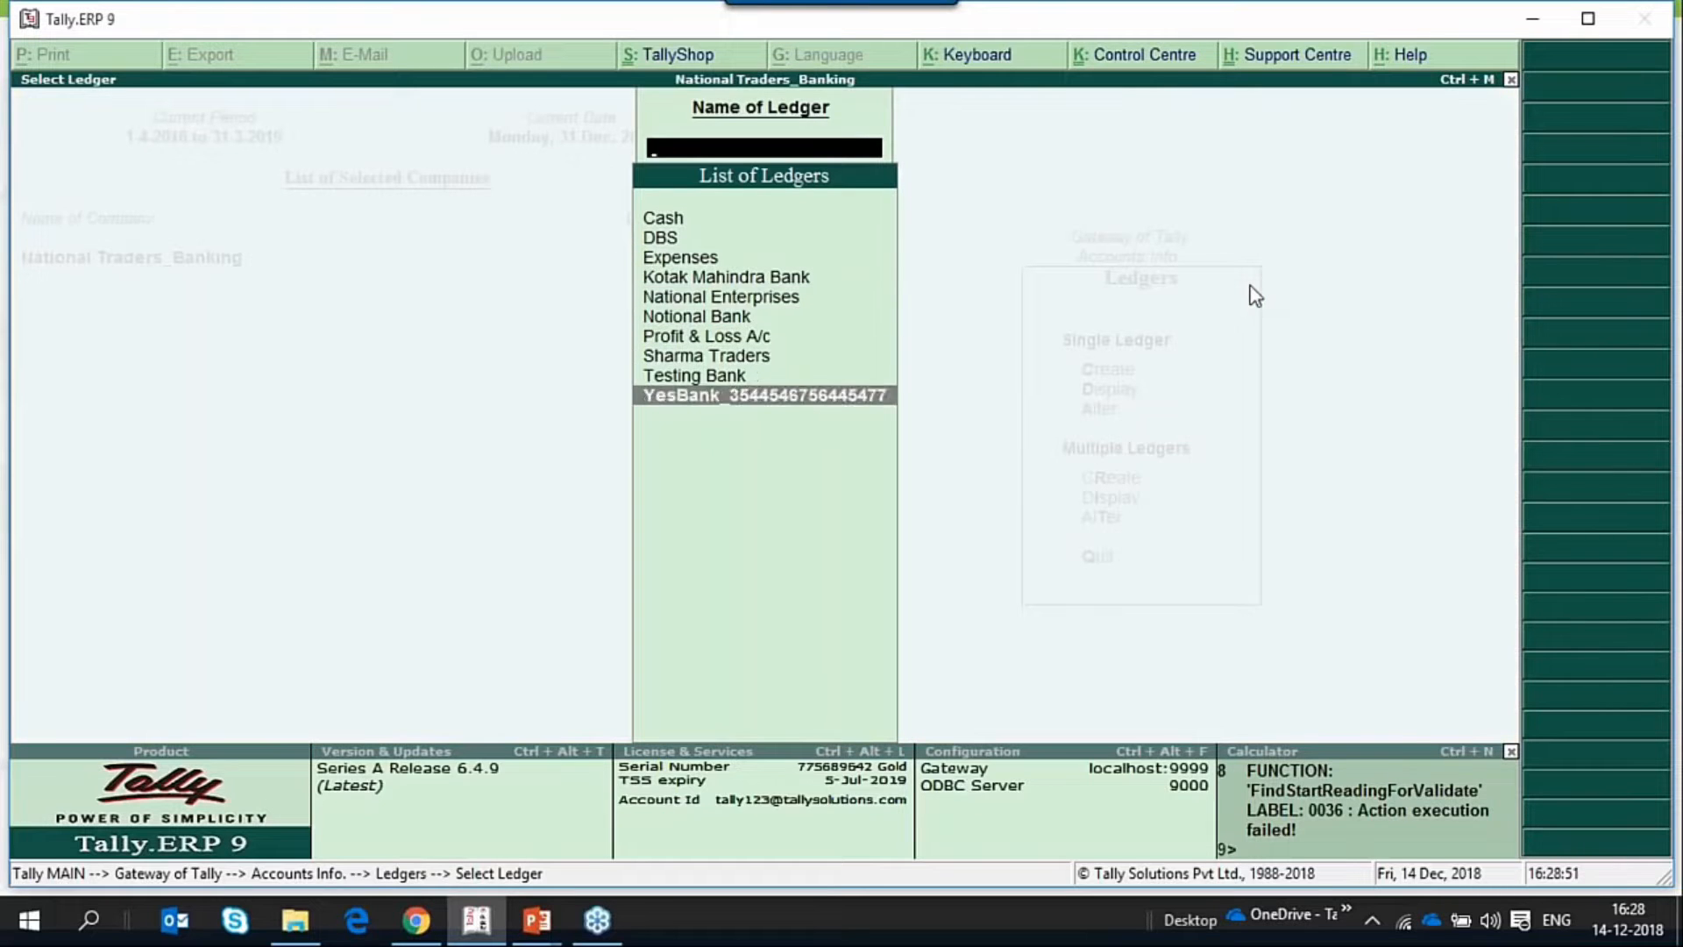
pyautogui.press('Return')
pyautogui.press('Return')
pyautogui.press('Return')
pyautogui.press('Return')
pyautogui.press('Return')
pyautogui.press('Return')
pyautogui.press('Return')
pyautogui.press('Return')
pyautogui.press('Return')
pyautogui.press('Return')
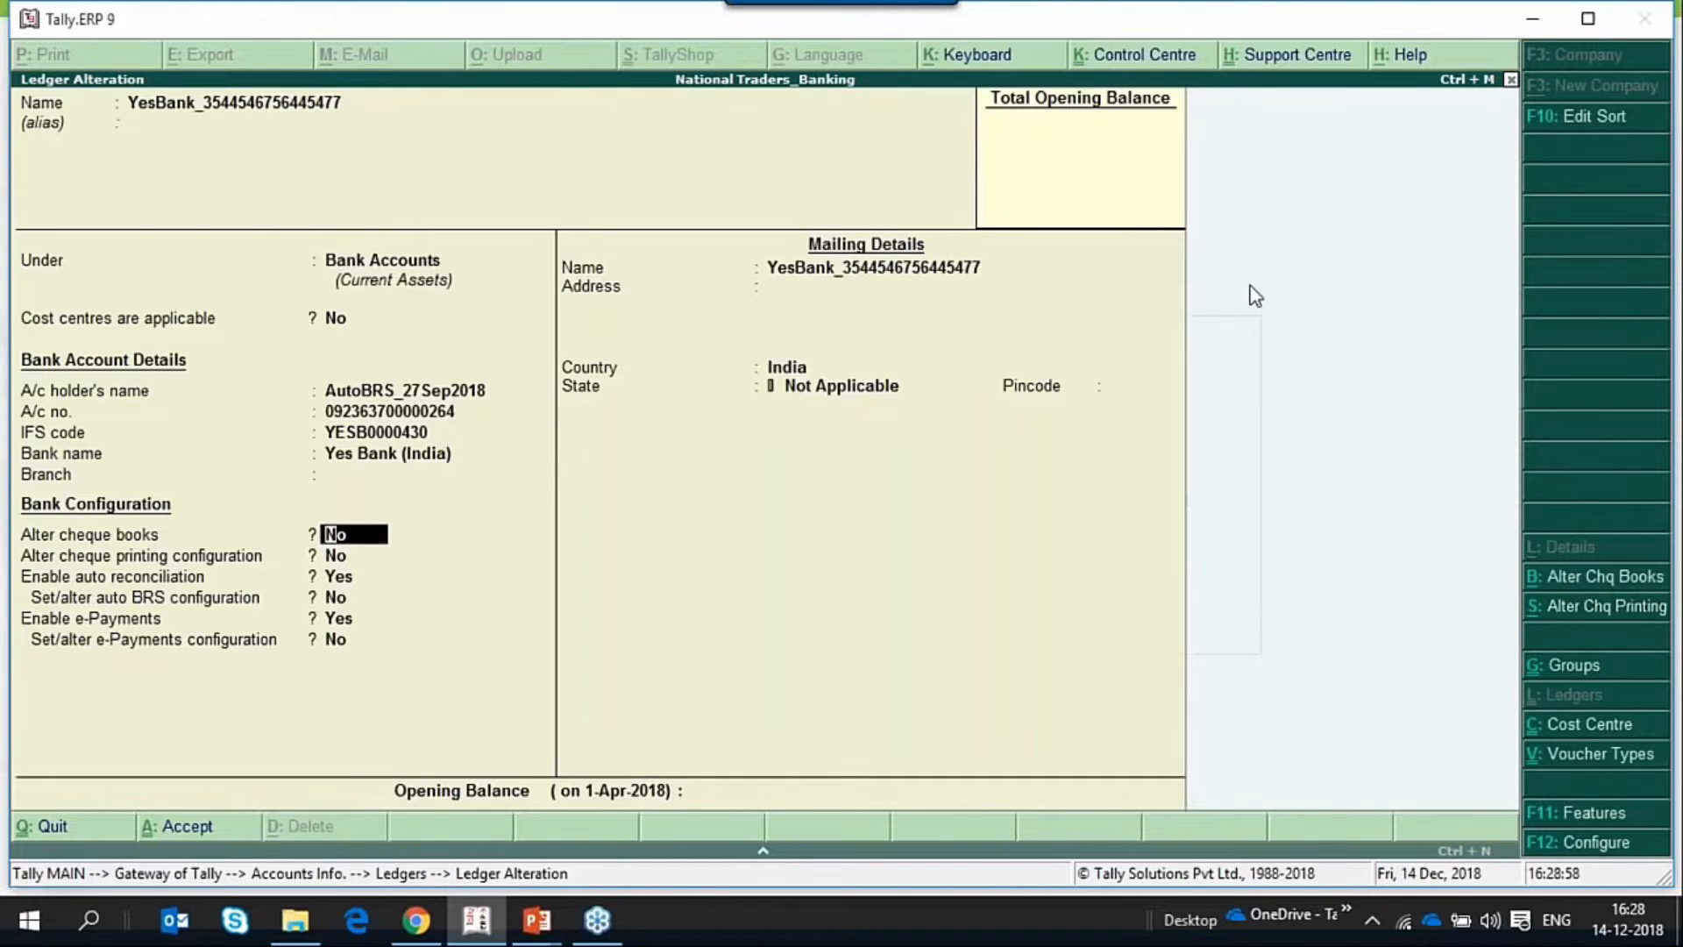
# Turn on Alter cheque books for the YesBank ledger, review the CTS Book 1 cheque range and accept the ledger.
pyautogui.press('y')
pyautogui.press('Return')
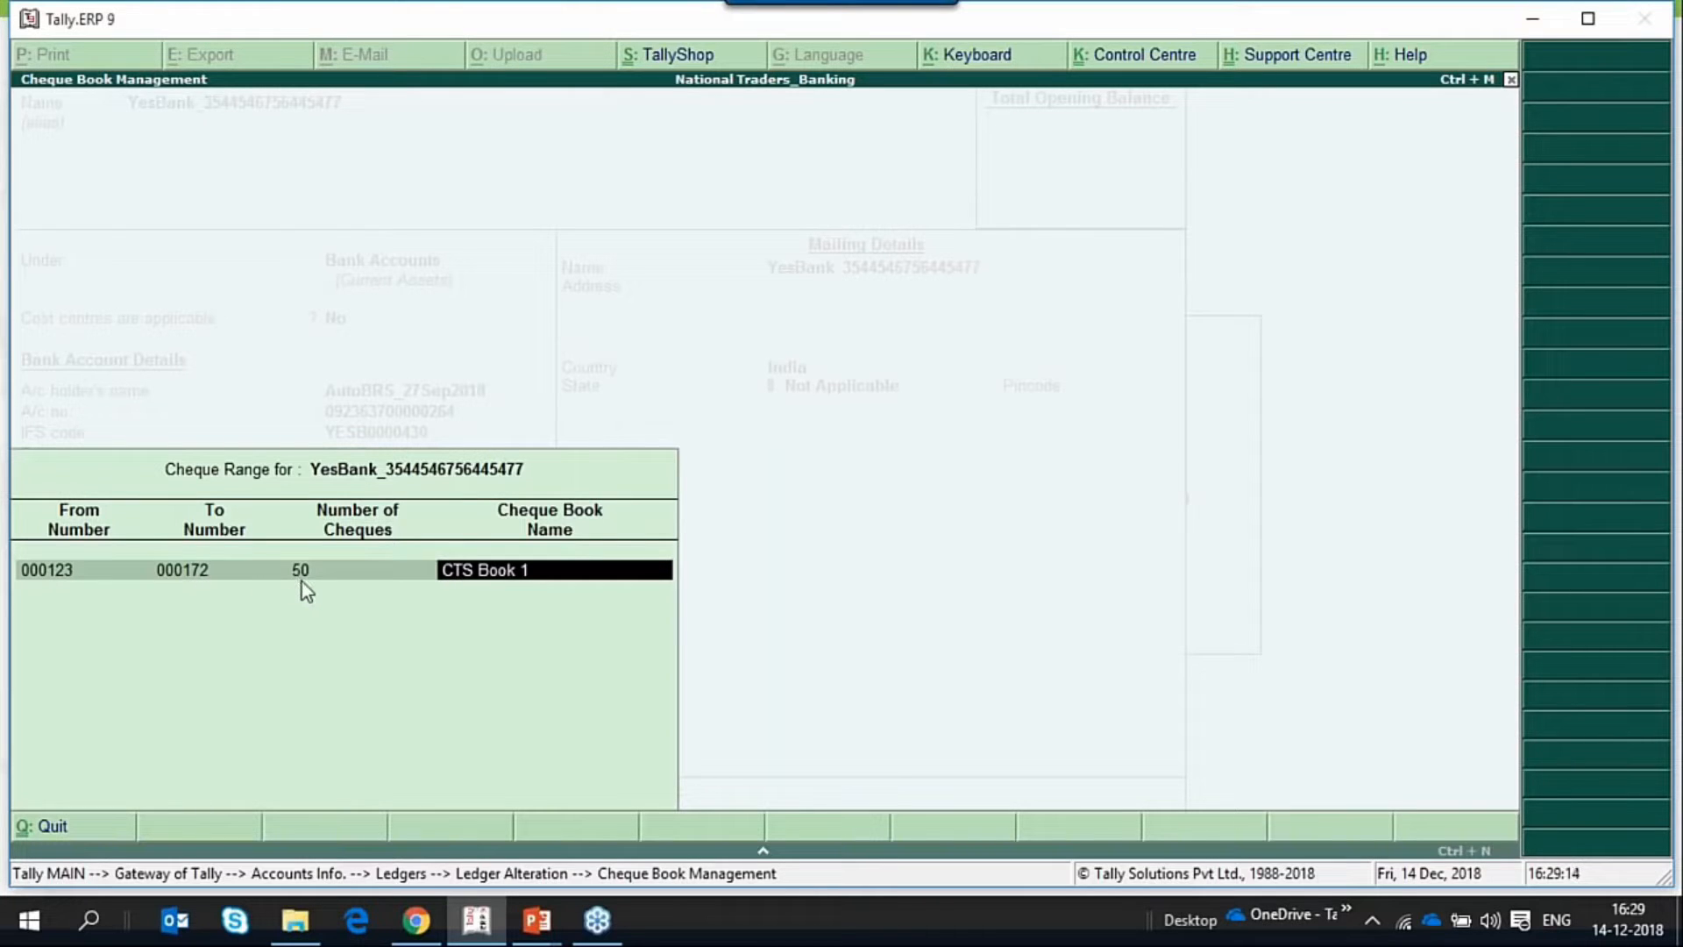
pyautogui.press('Return')
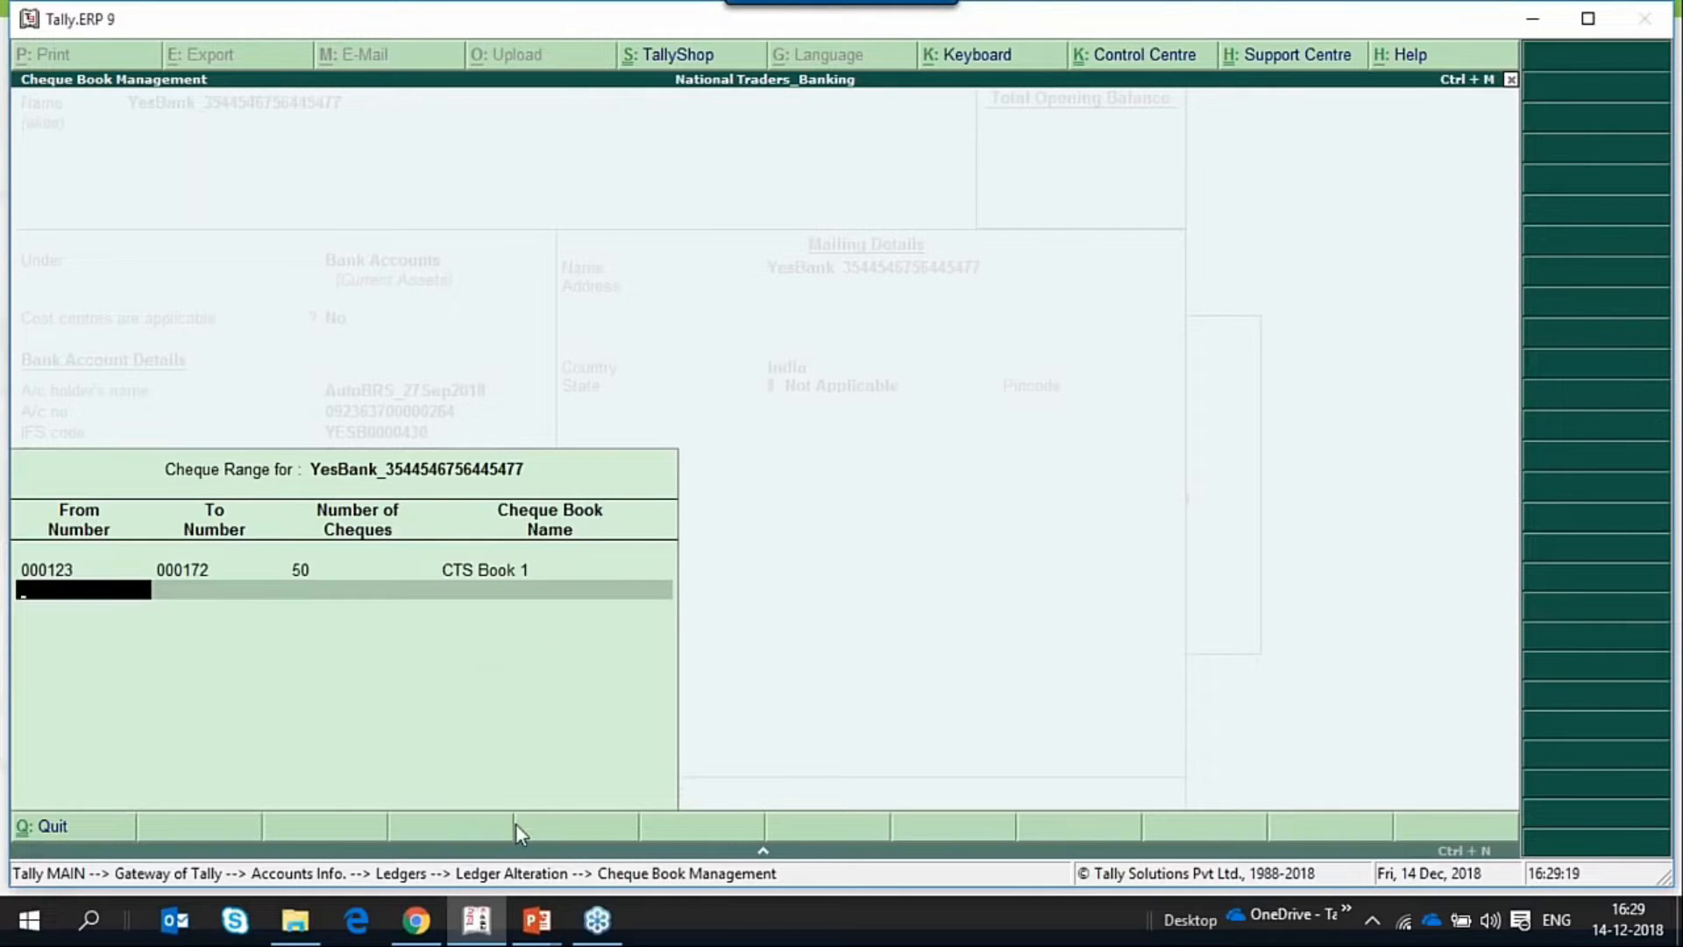
pyautogui.press('Return')
pyautogui.press('Return')
pyautogui.hotkey('ctrl', 'a')
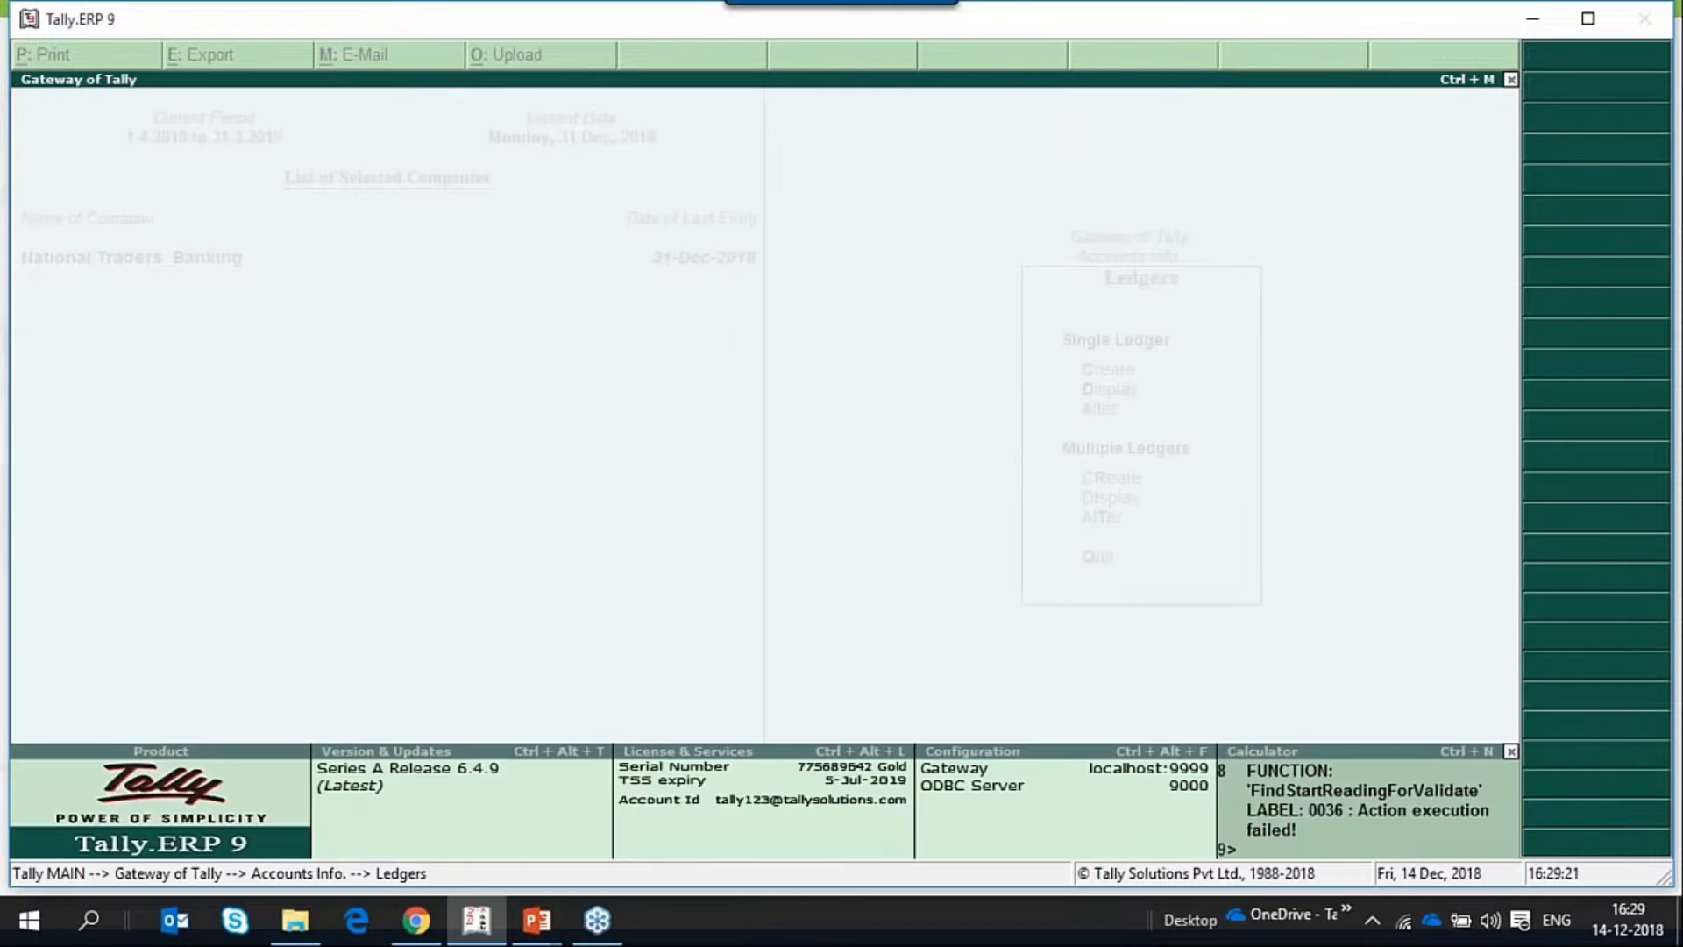
# Leave the ledger screens and open the Cheque Register from the Banking utilities.
pyautogui.press('Escape')
pyautogui.press('Escape')
pyautogui.press('Escape')
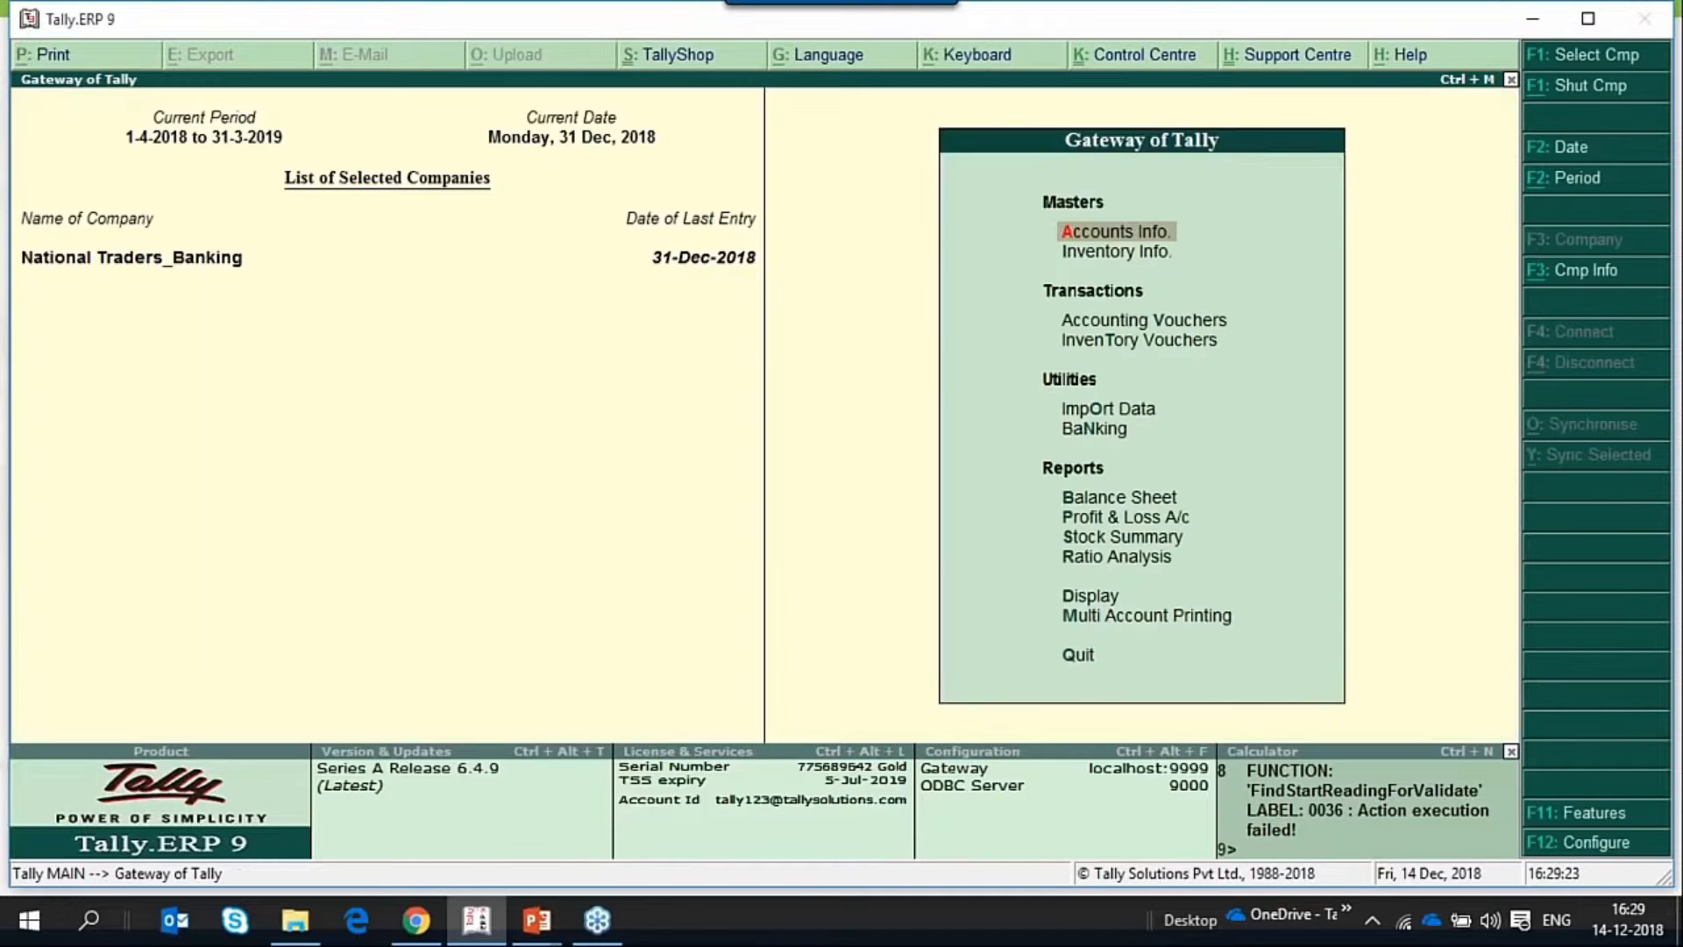
pyautogui.press('d')
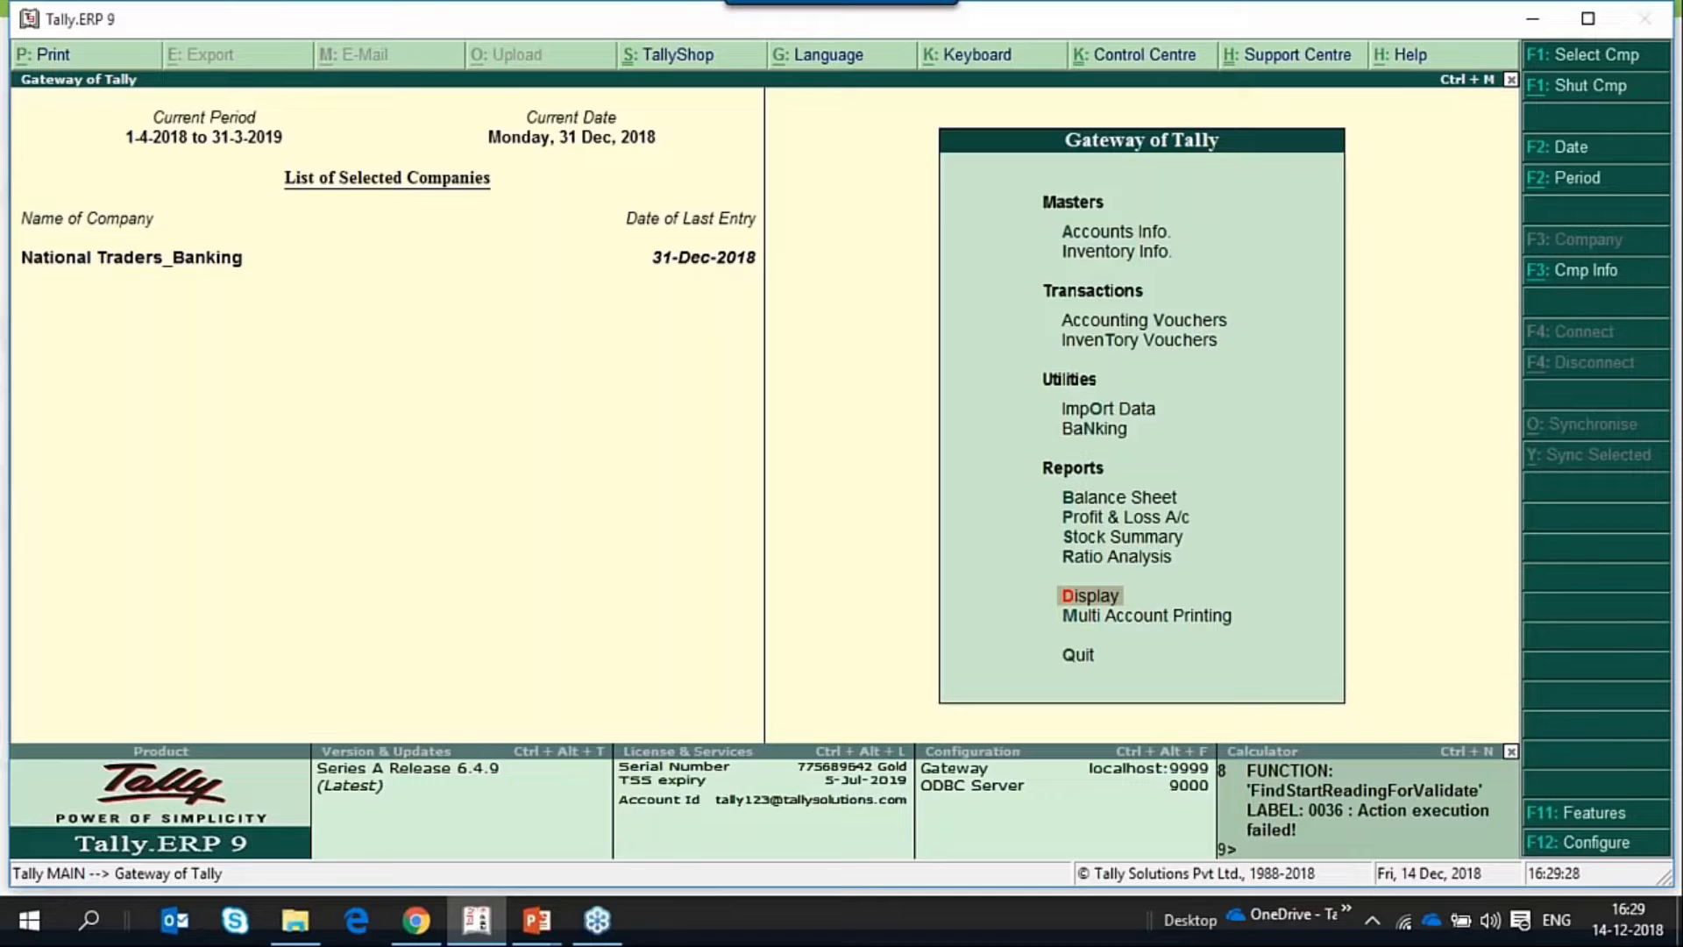
pyautogui.press('Up')
pyautogui.press('Up')
pyautogui.press('Up')
pyautogui.press('Up')
pyautogui.press('Up')
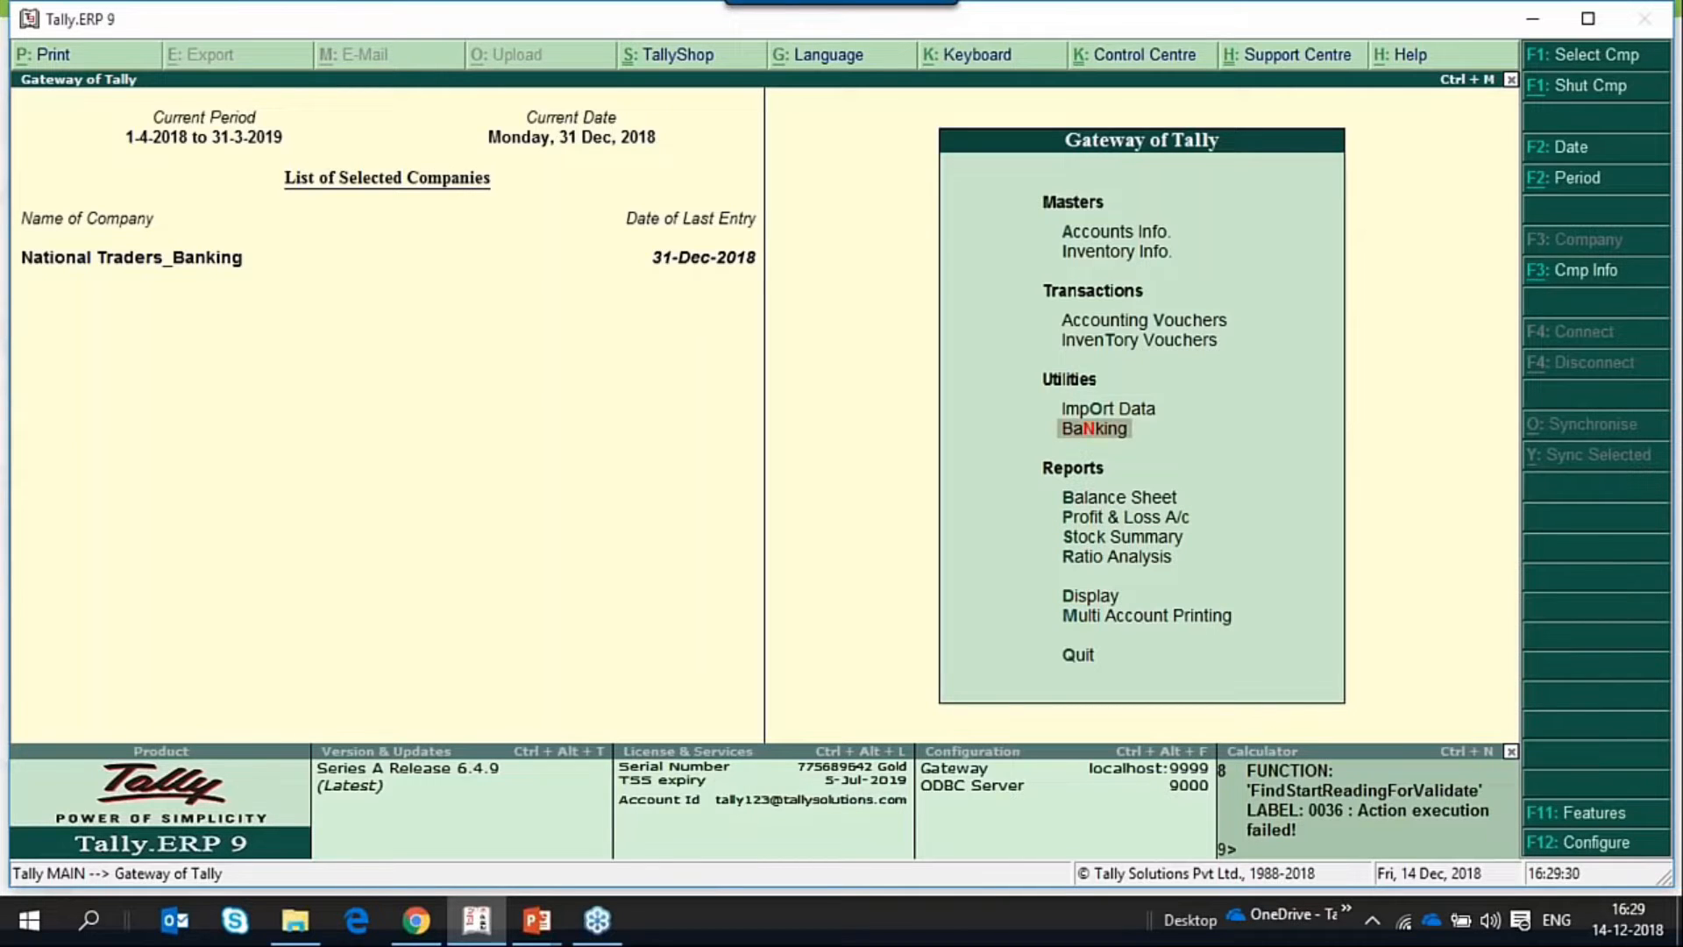
pyautogui.press('Return')
pyautogui.press('Down')
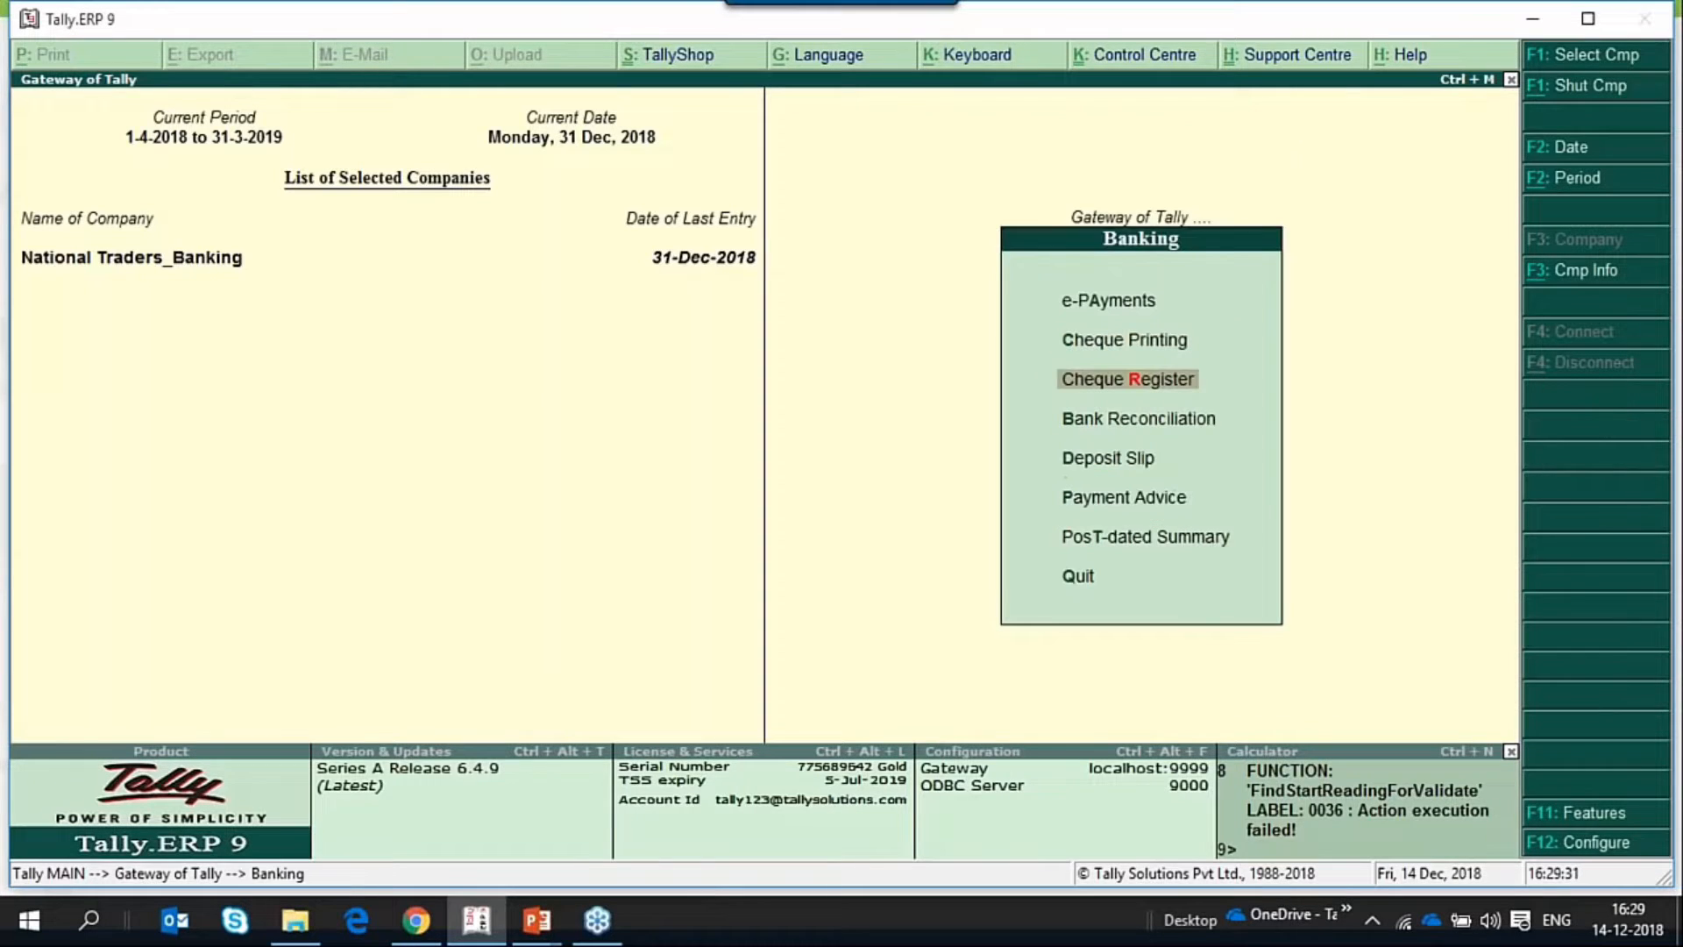
pyautogui.press('Down')
pyautogui.press('Up')
pyautogui.press('Return')
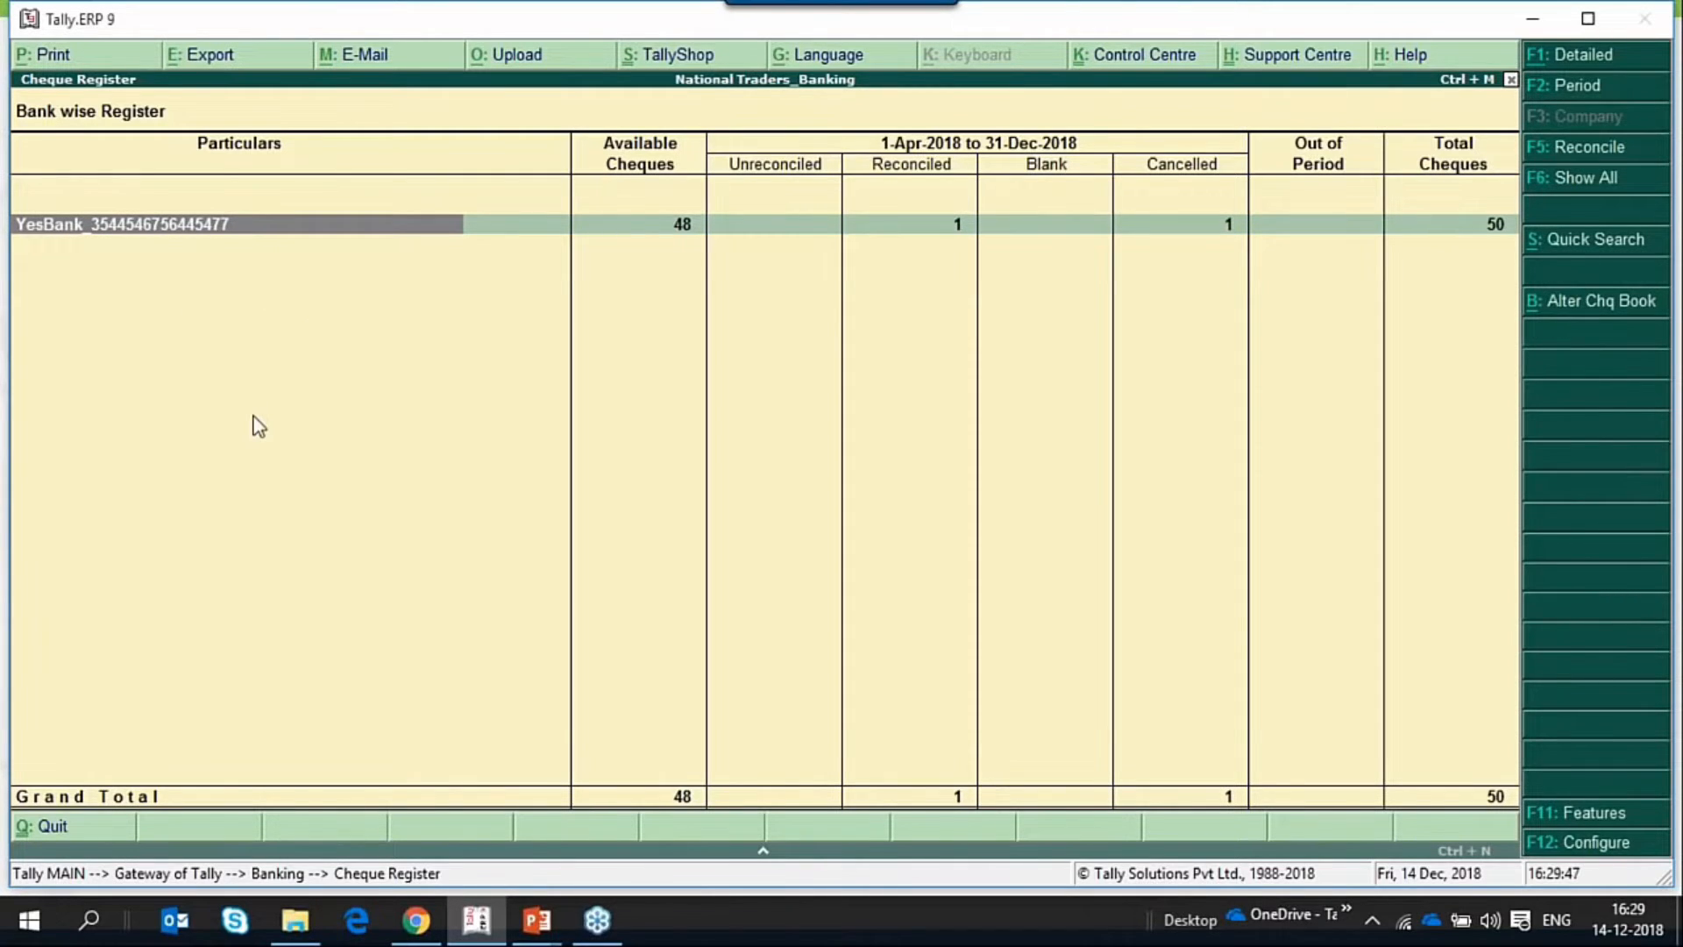
# Drill down from YesBank into the CTS Book 1 cheque range and examine the reconciled cheque 000132.
pyautogui.press('Return')
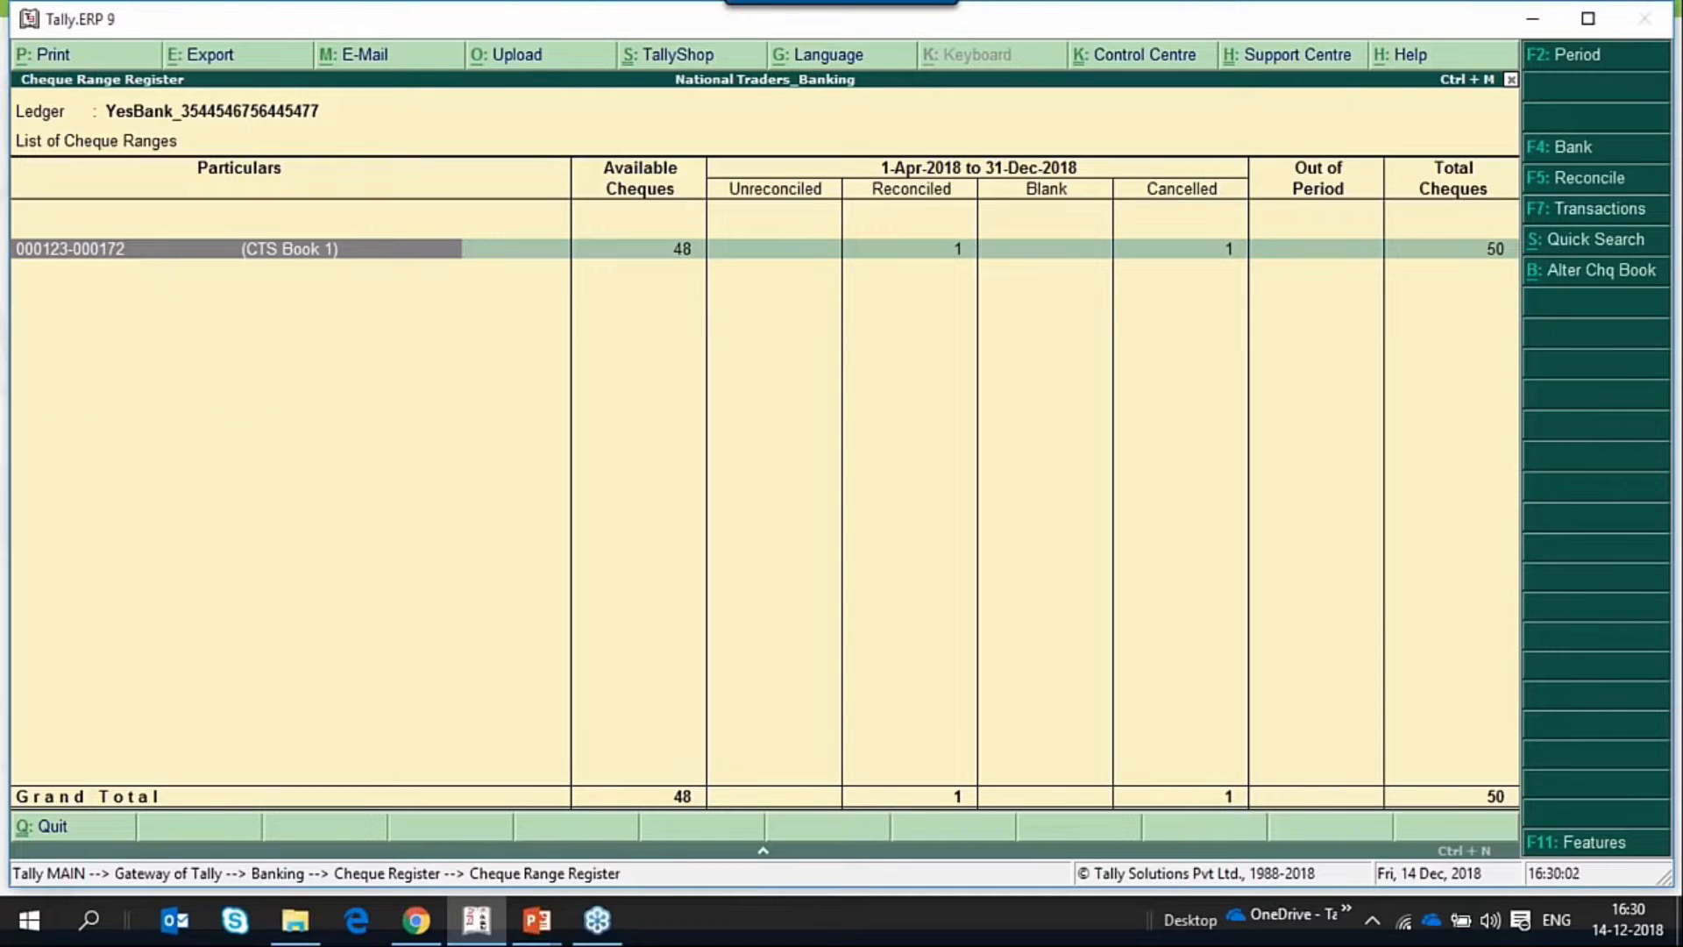
pyautogui.click(106, 252)
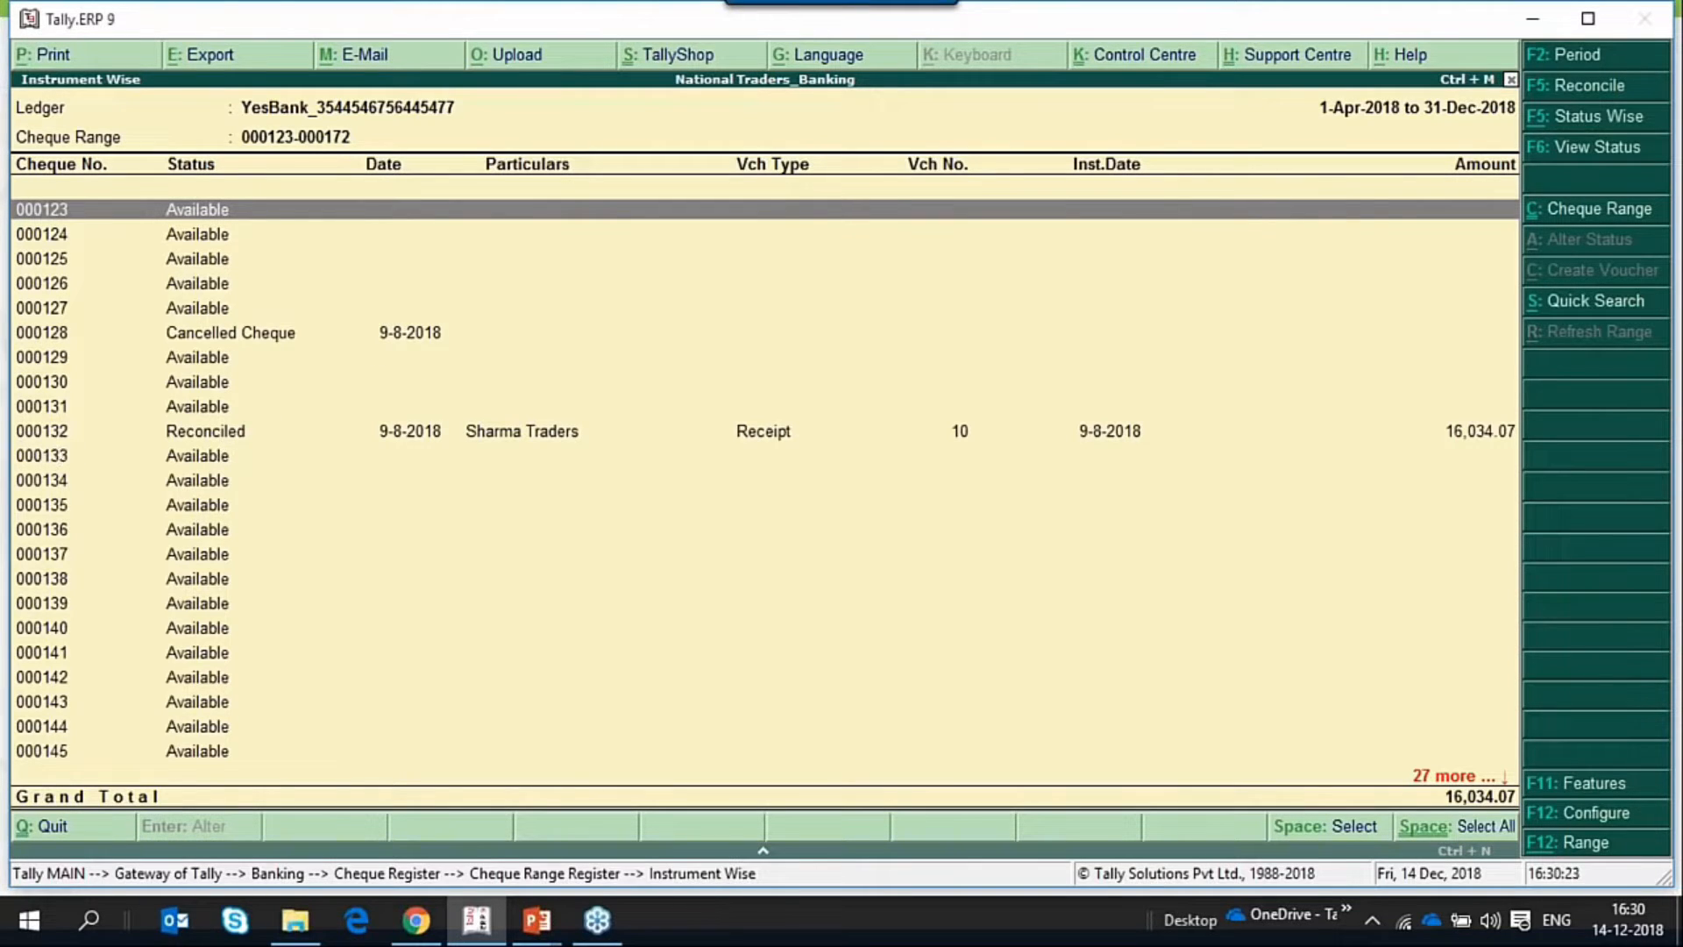
pyautogui.click(206, 431)
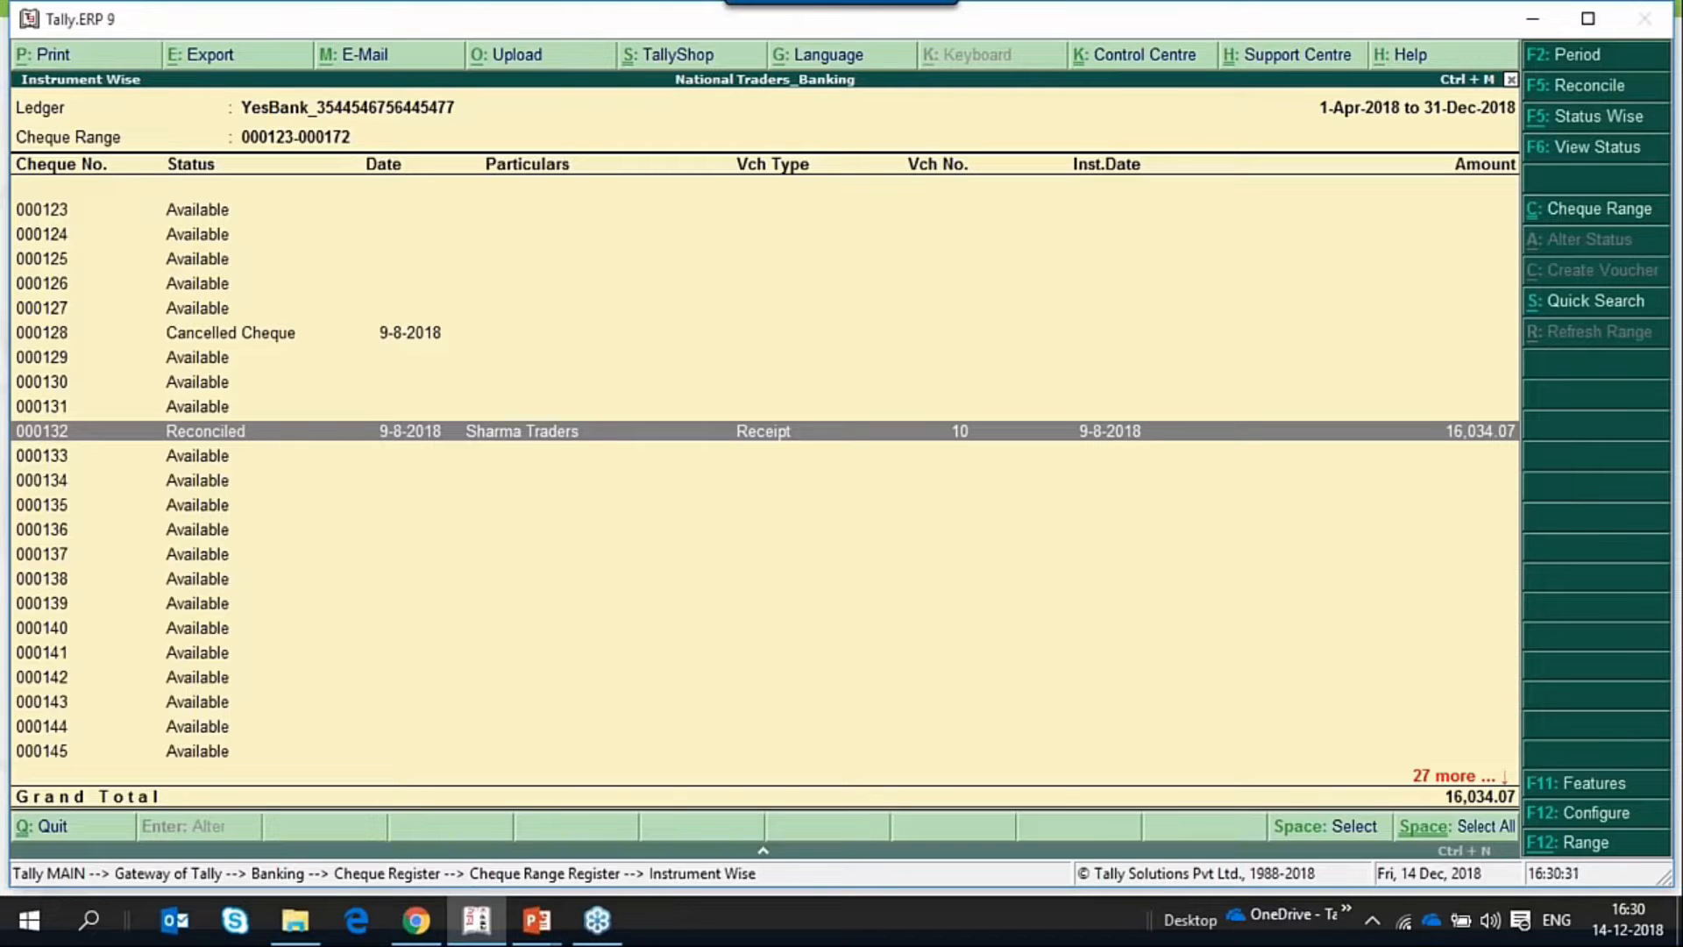
# Close the cheque list and the Cheque Register to return to the Gateway of Tally.
pyautogui.press('Escape')
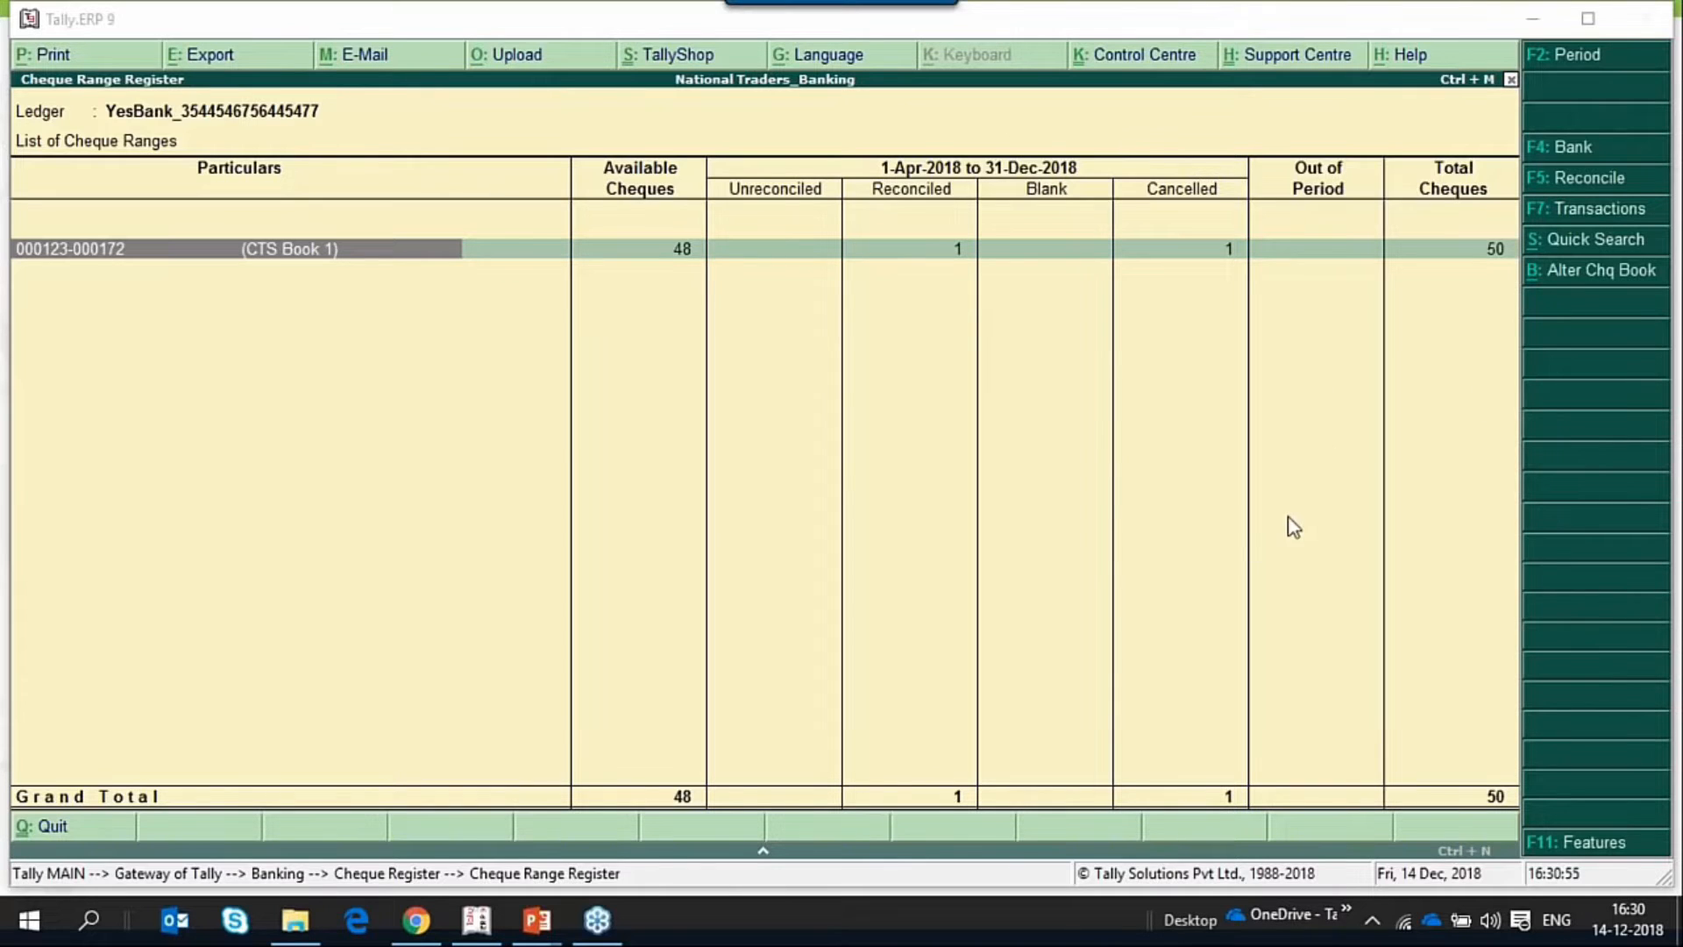
pyautogui.click(1057, 541)
pyautogui.press('Escape')
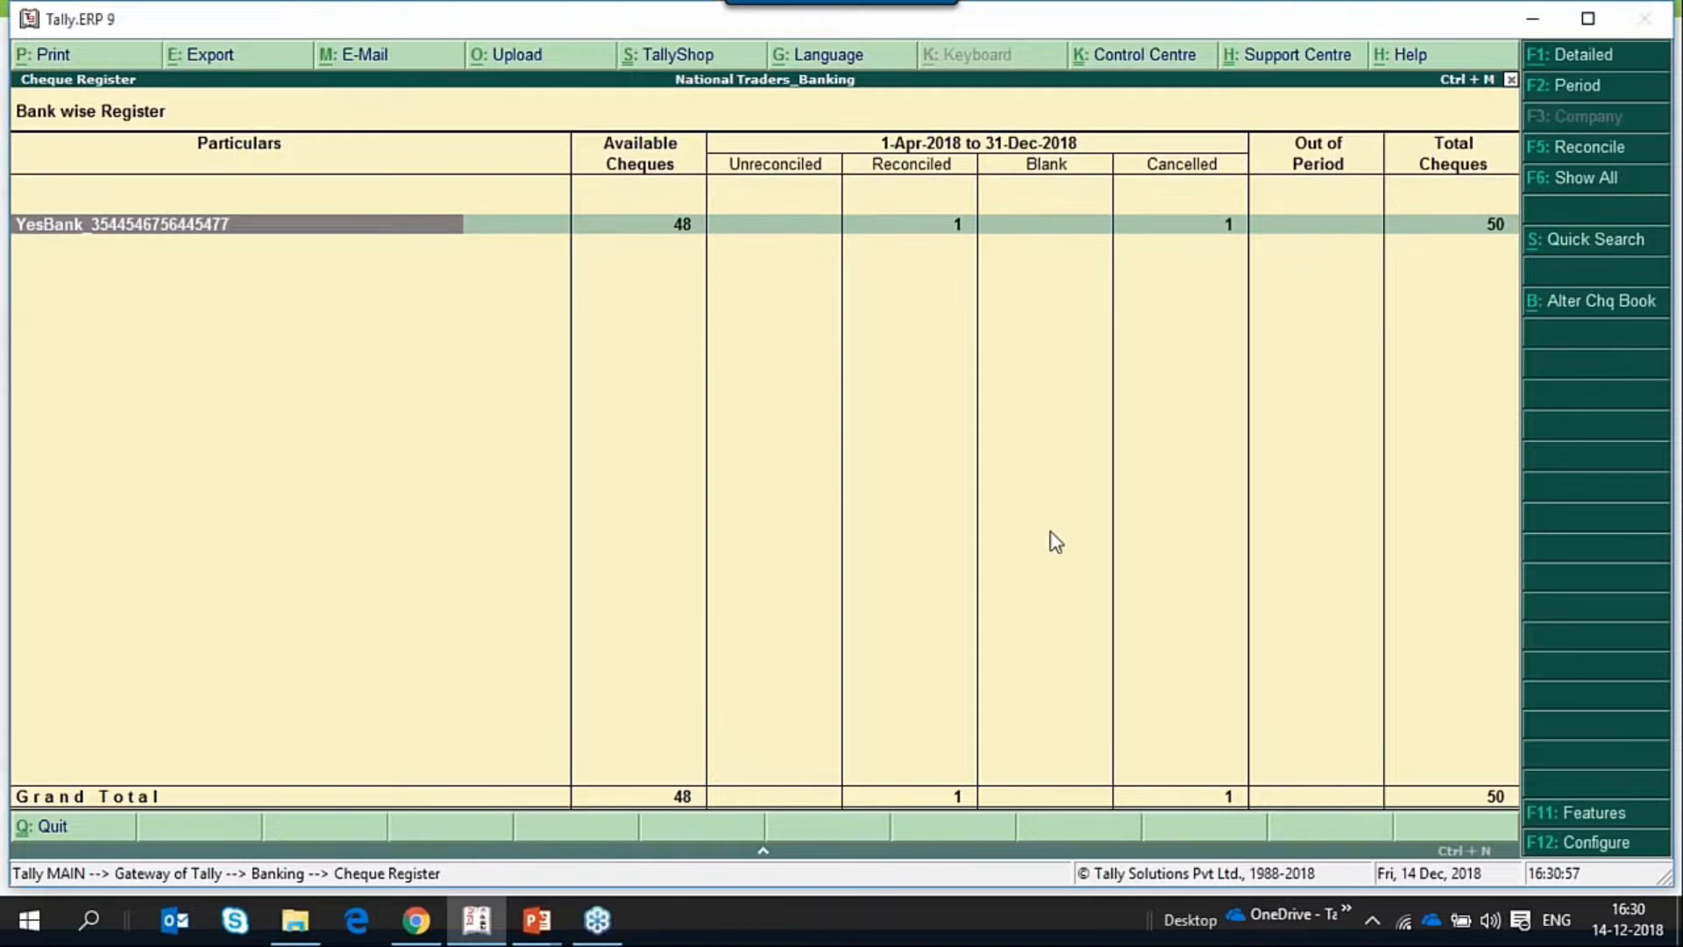
pyautogui.press('Escape')
pyautogui.press('Escape')
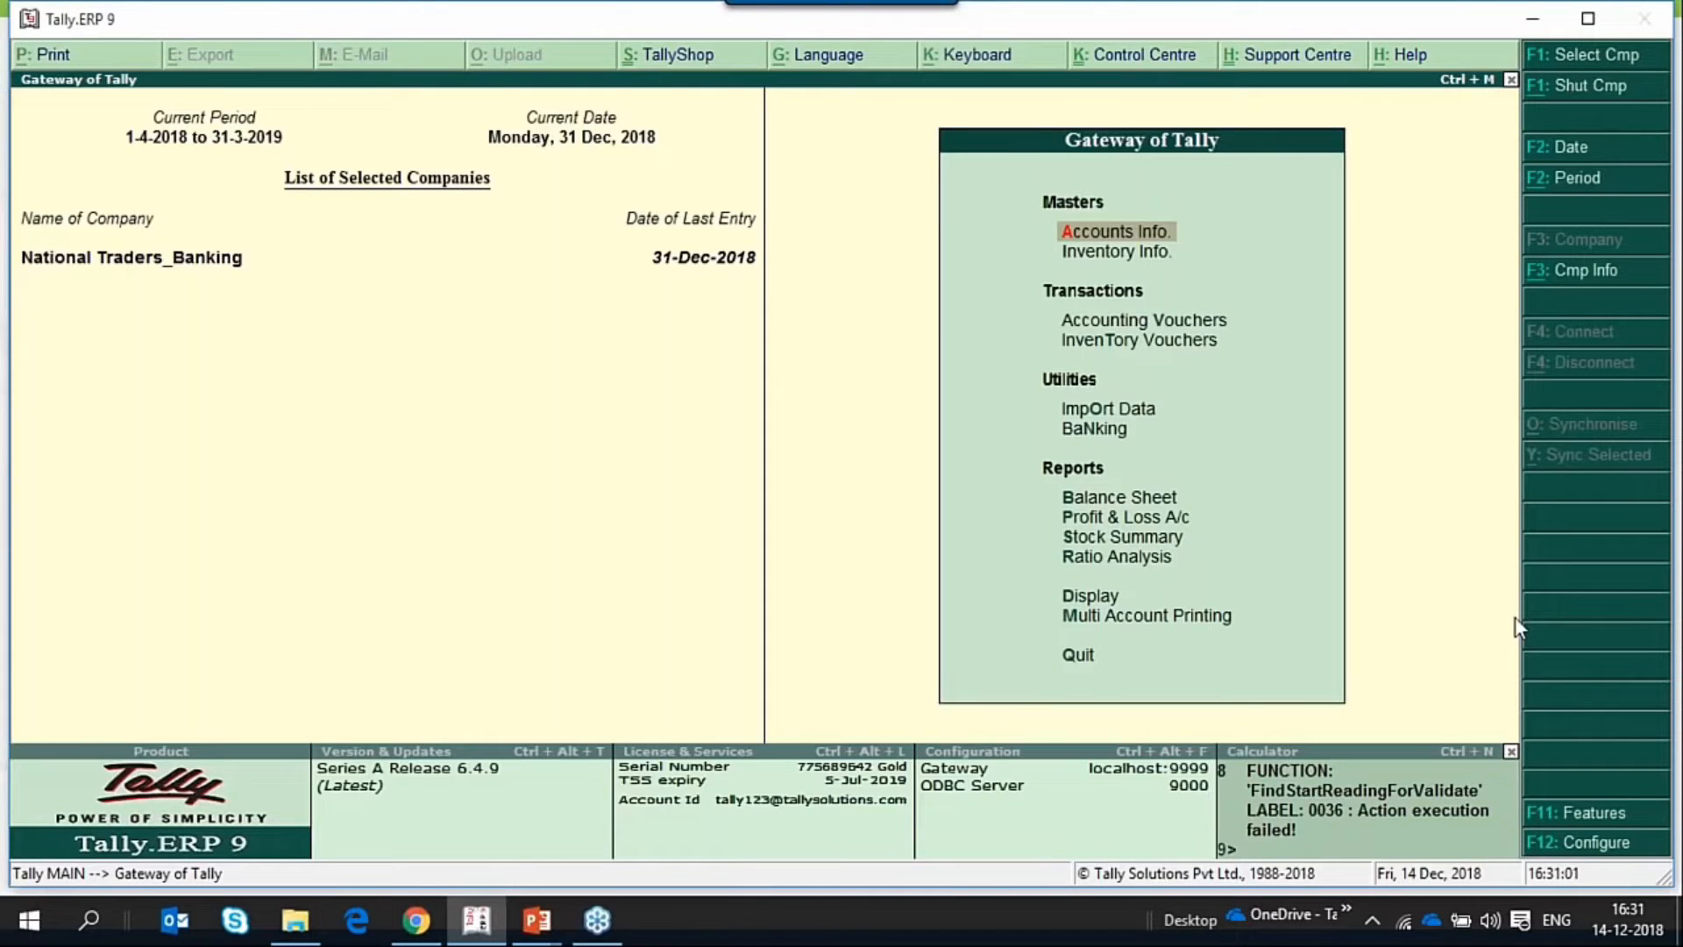
# Start a new Payment voucher and set its date to 14-Dec-2018.
pyautogui.press('v')
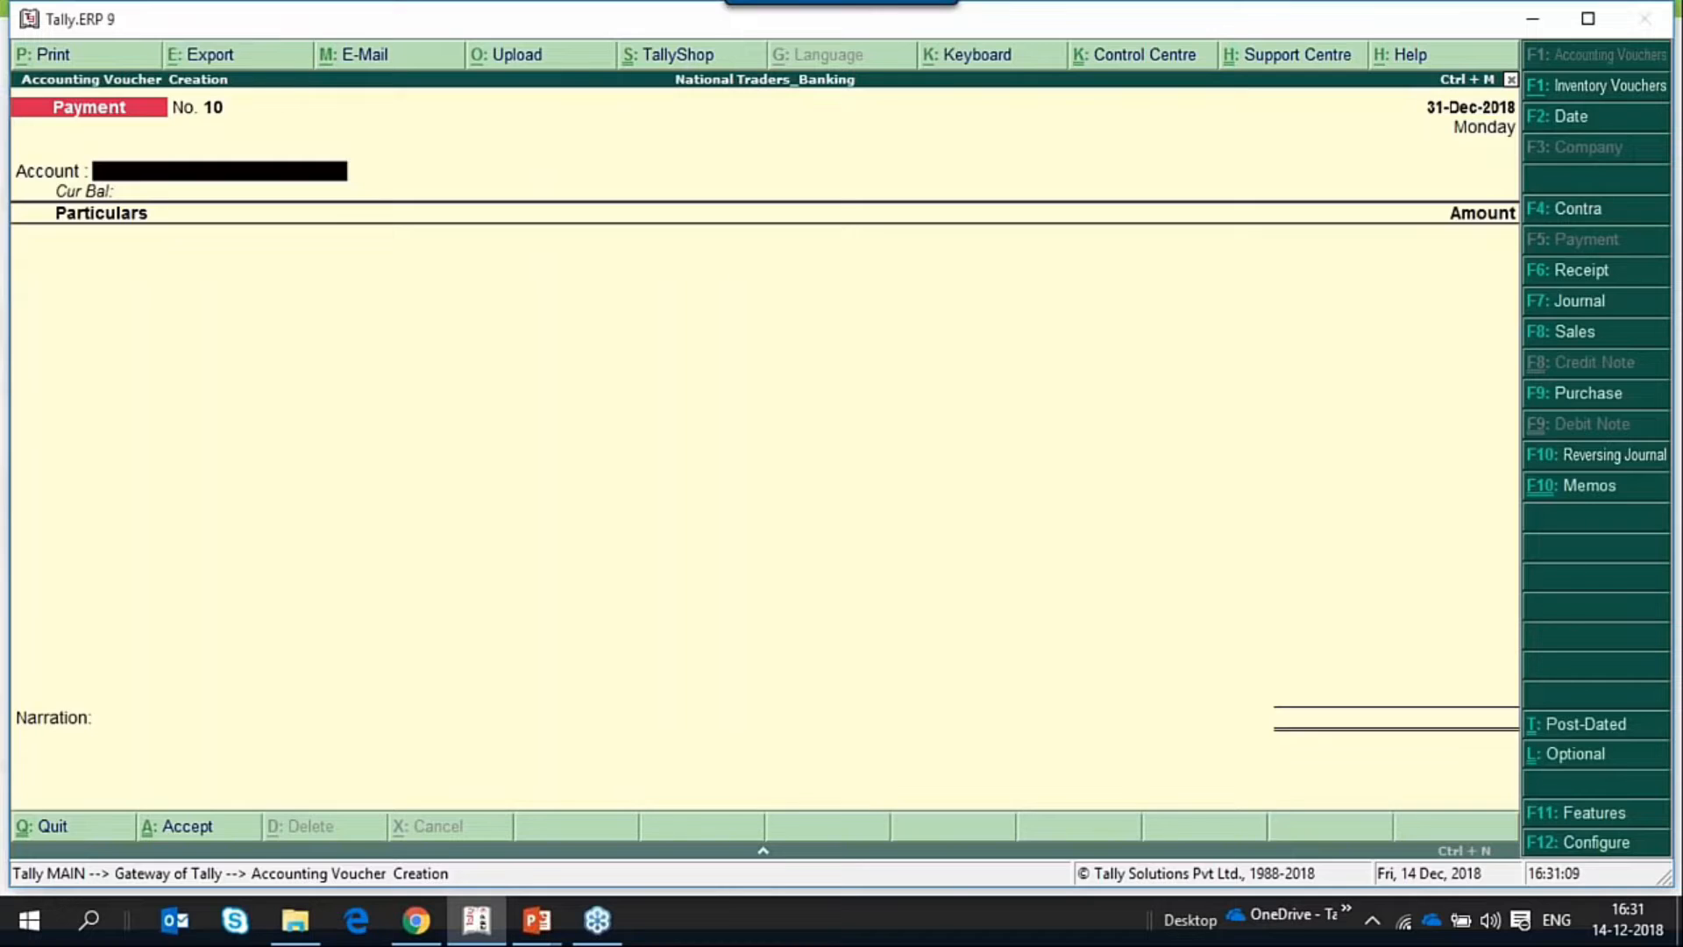
pyautogui.press('F2')
pyautogui.write('14.dec')
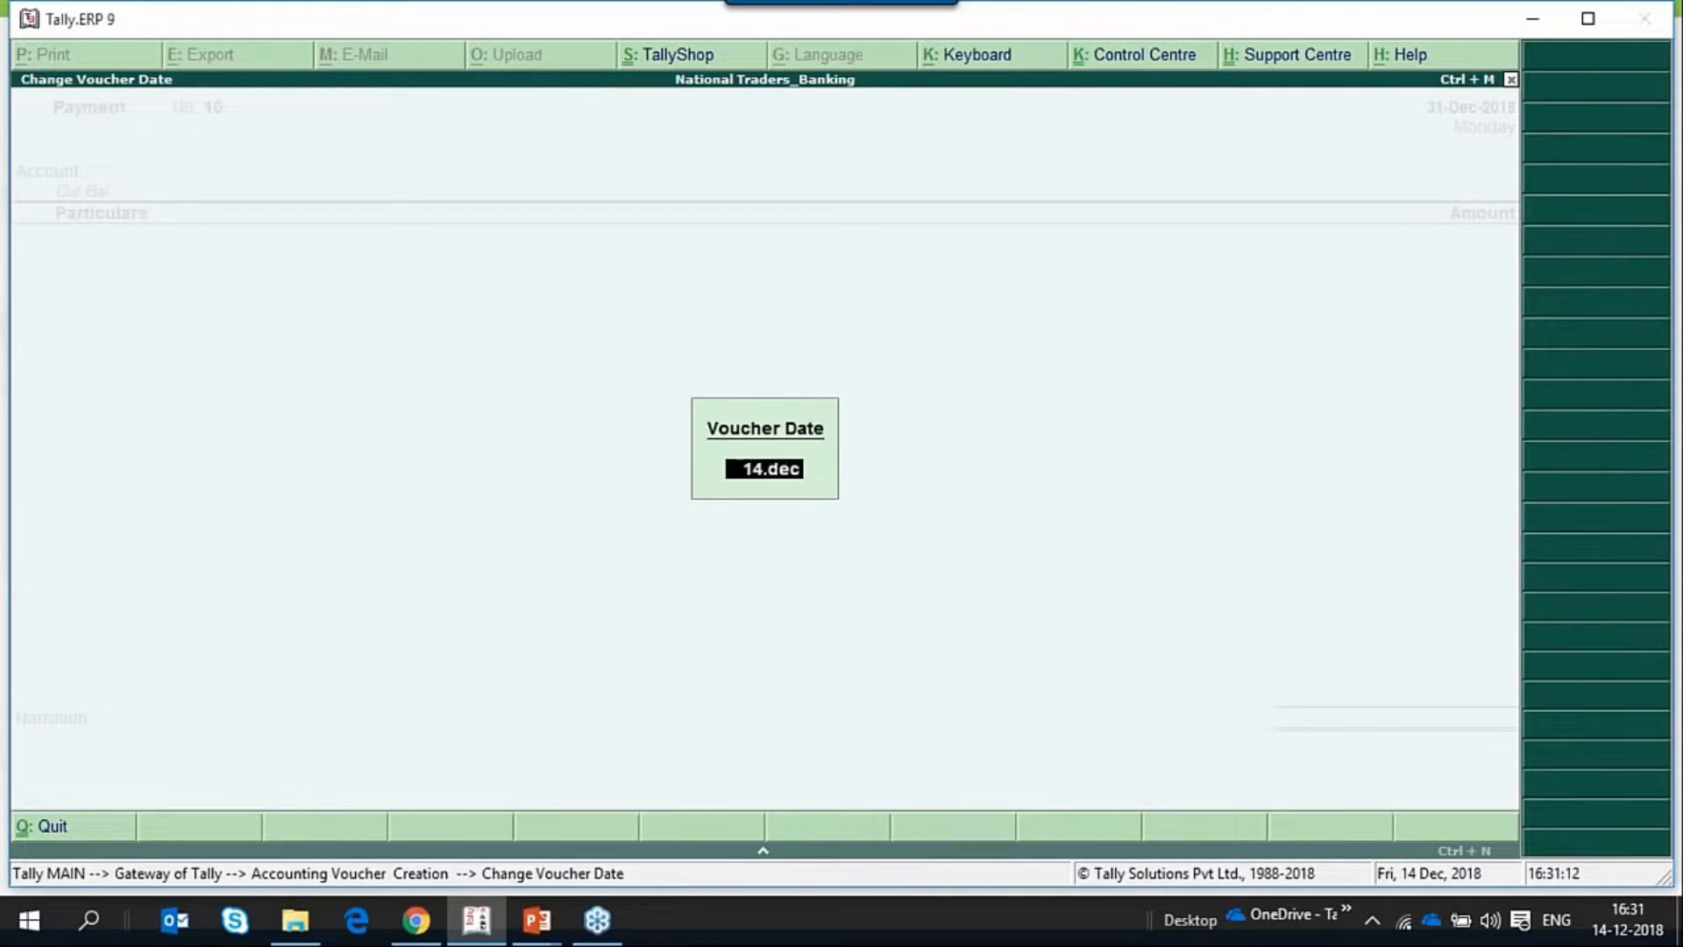
pyautogui.press('Return')
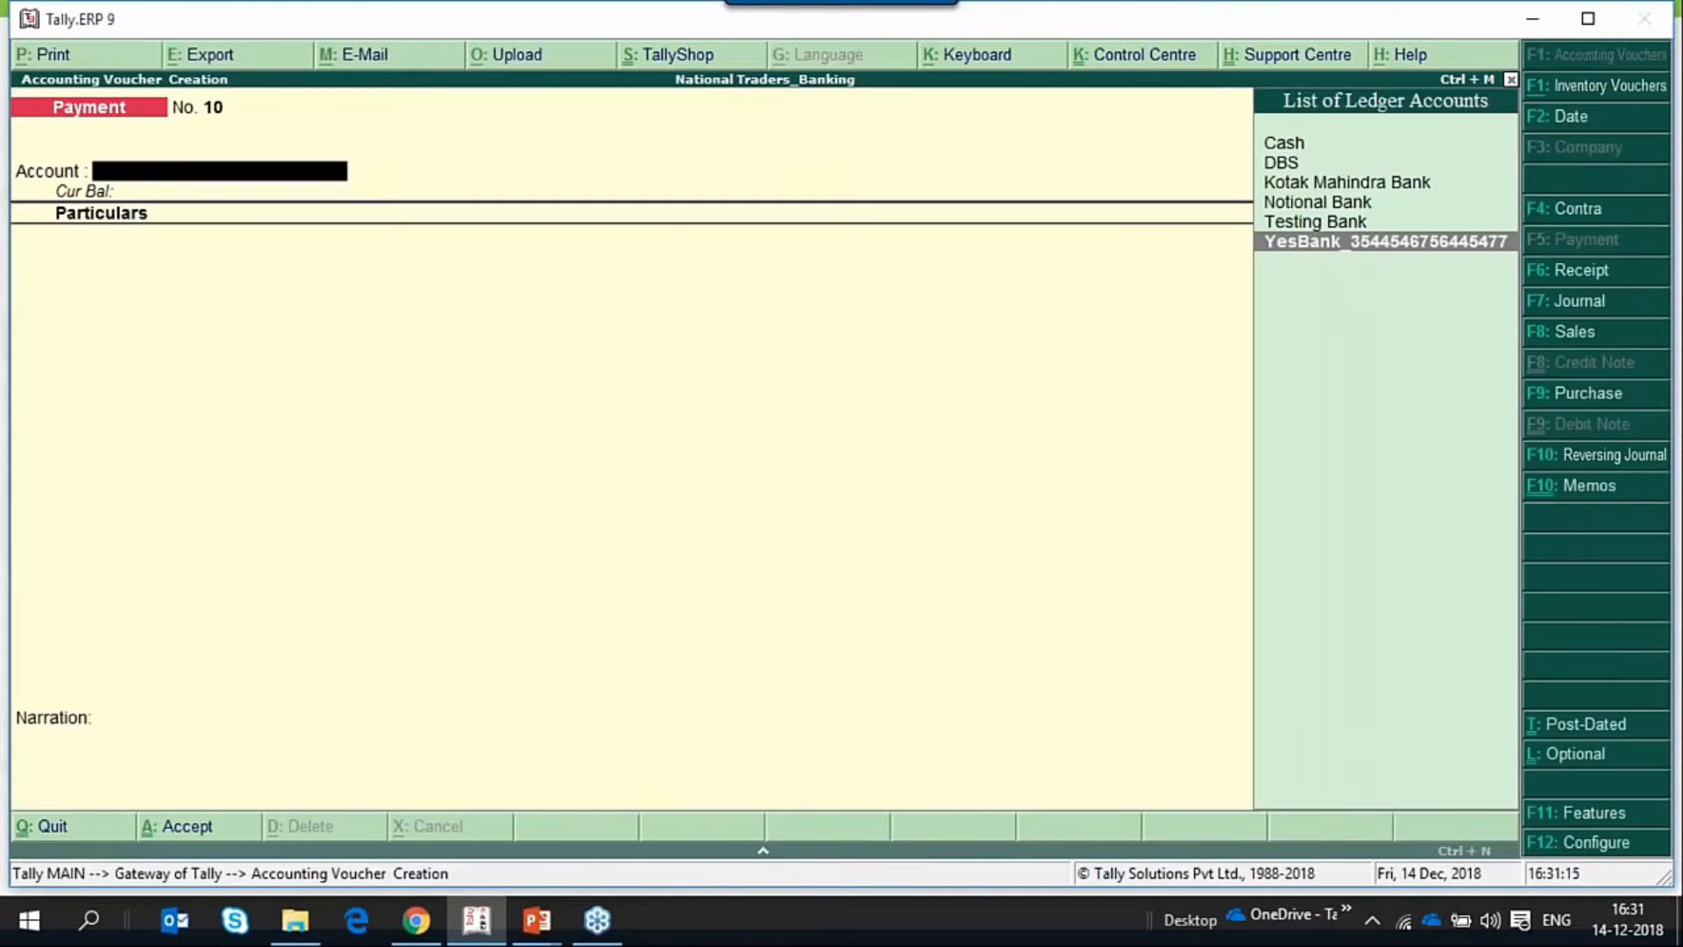
# Choose YesBank as the payment account and Sharma Traders as the party in the voucher's particulars.
pyautogui.press('Return')
pyautogui.press('Down')
pyautogui.press('Down')
pyautogui.press('Down')
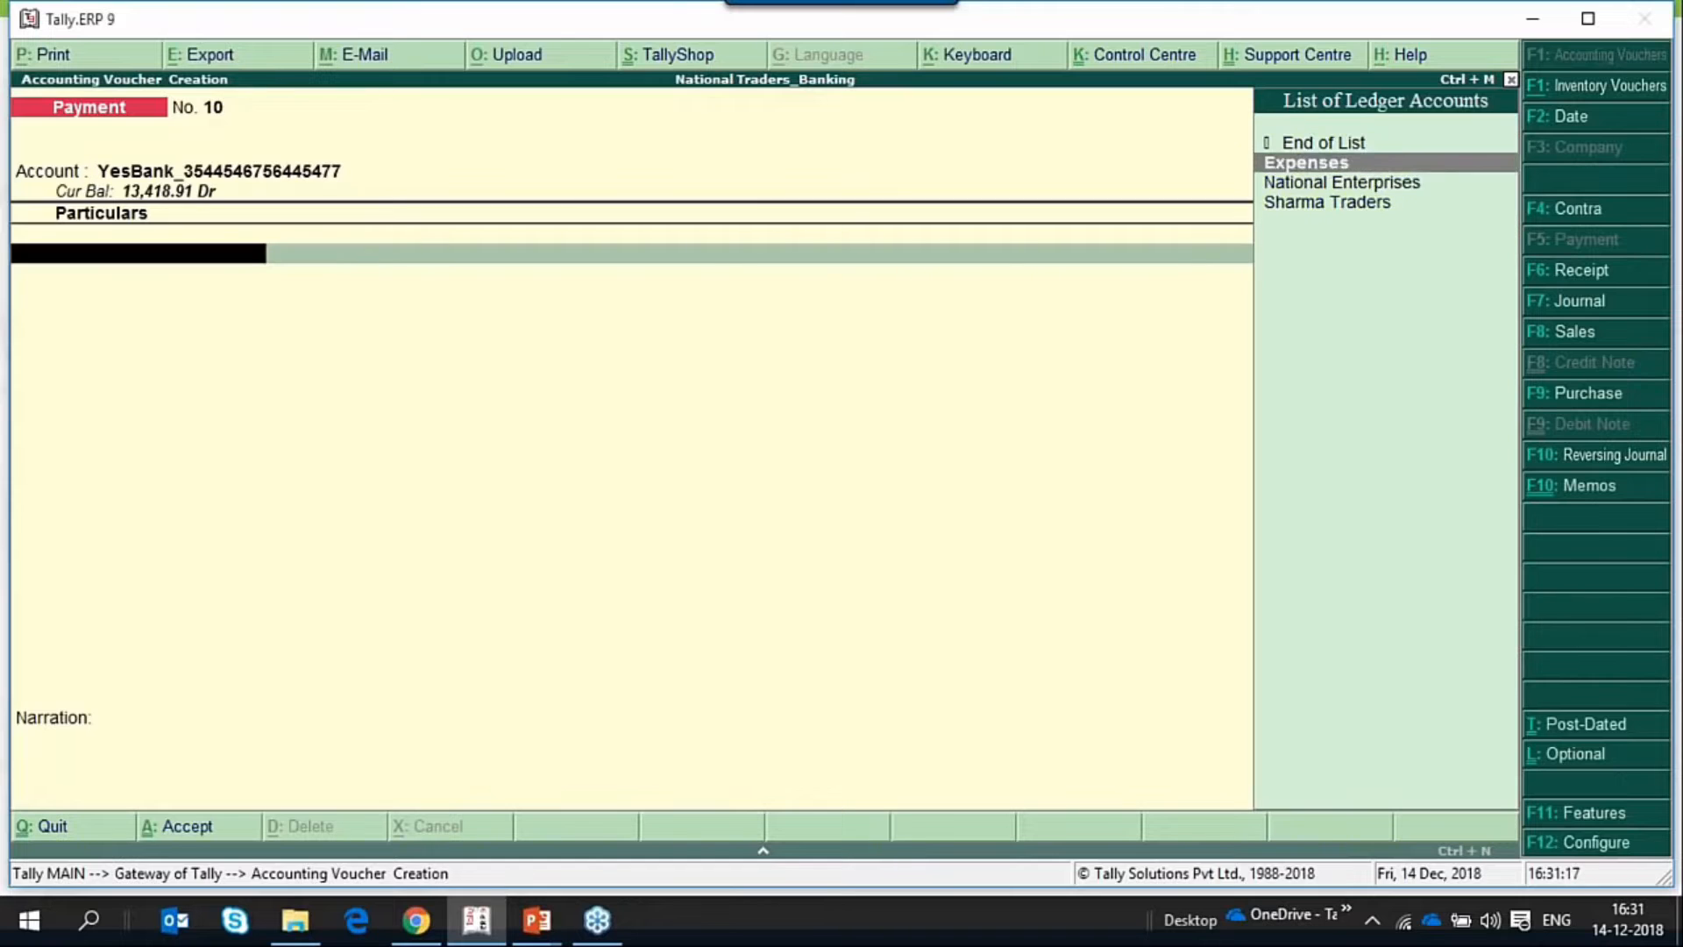
pyautogui.press('Return')
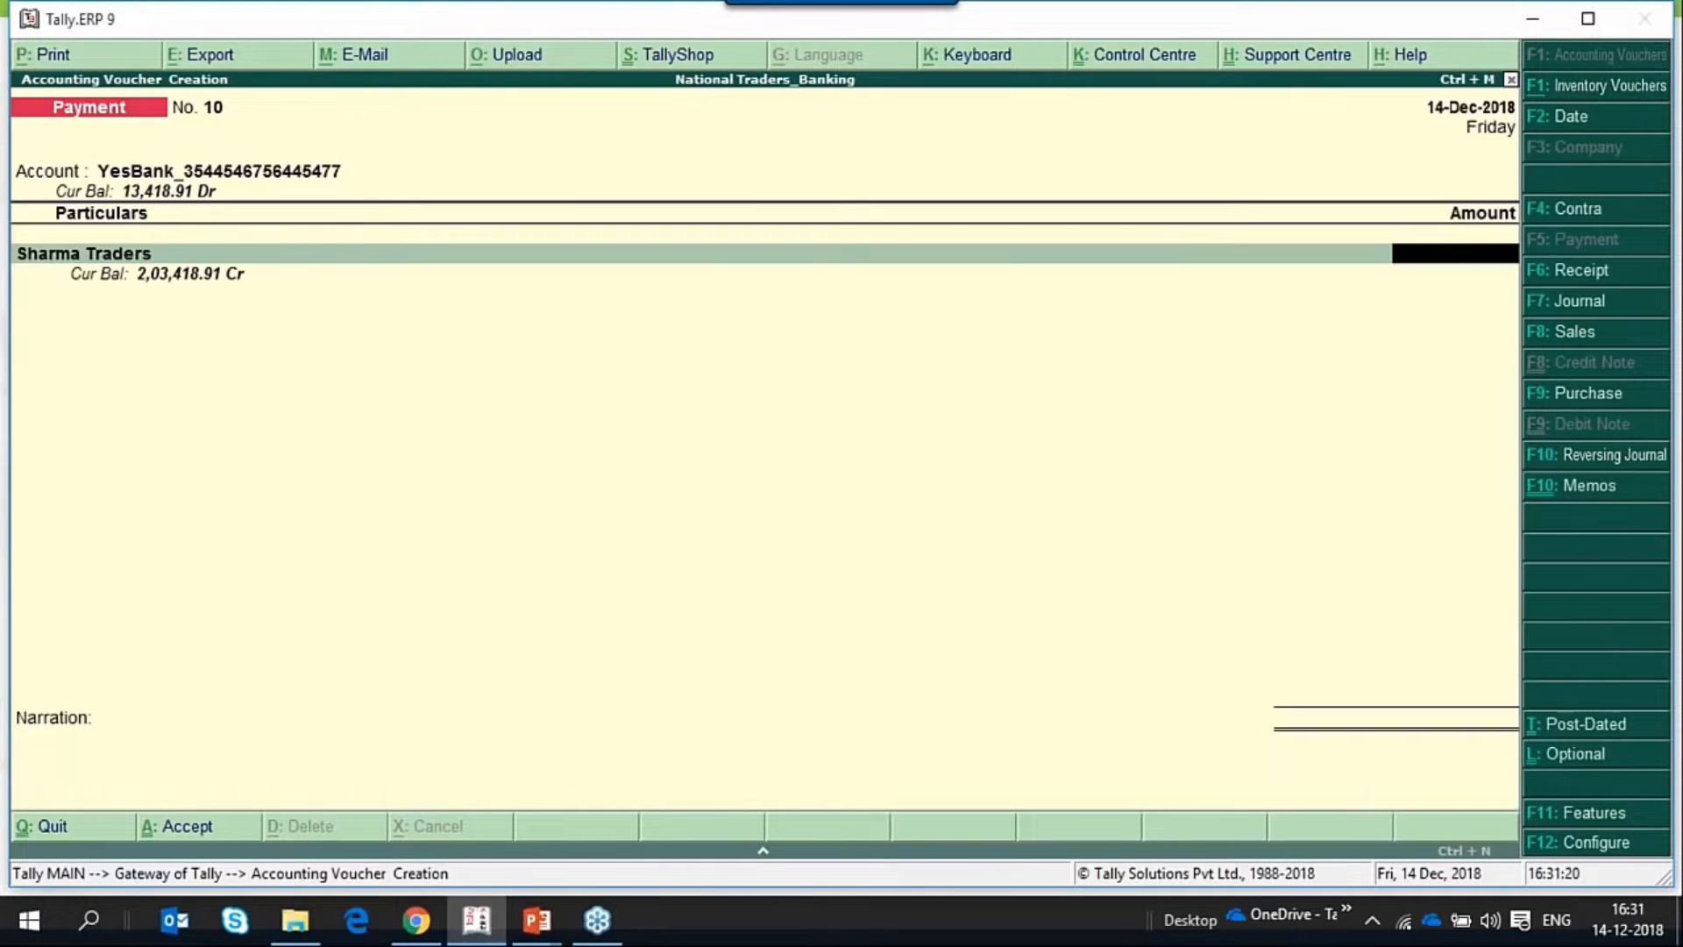
# Enter 10,000 as the payment amount for Sharma Traders and allocate it to a New Ref named 10.
pyautogui.write('10000')
pyautogui.press('Return')
pyautogui.press('Down')
pyautogui.press('Return')
pyautogui.press('Return')
pyautogui.press('Return')
pyautogui.press('Return')
pyautogui.press('Return')
pyautogui.press('Return')
pyautogui.press('Return')
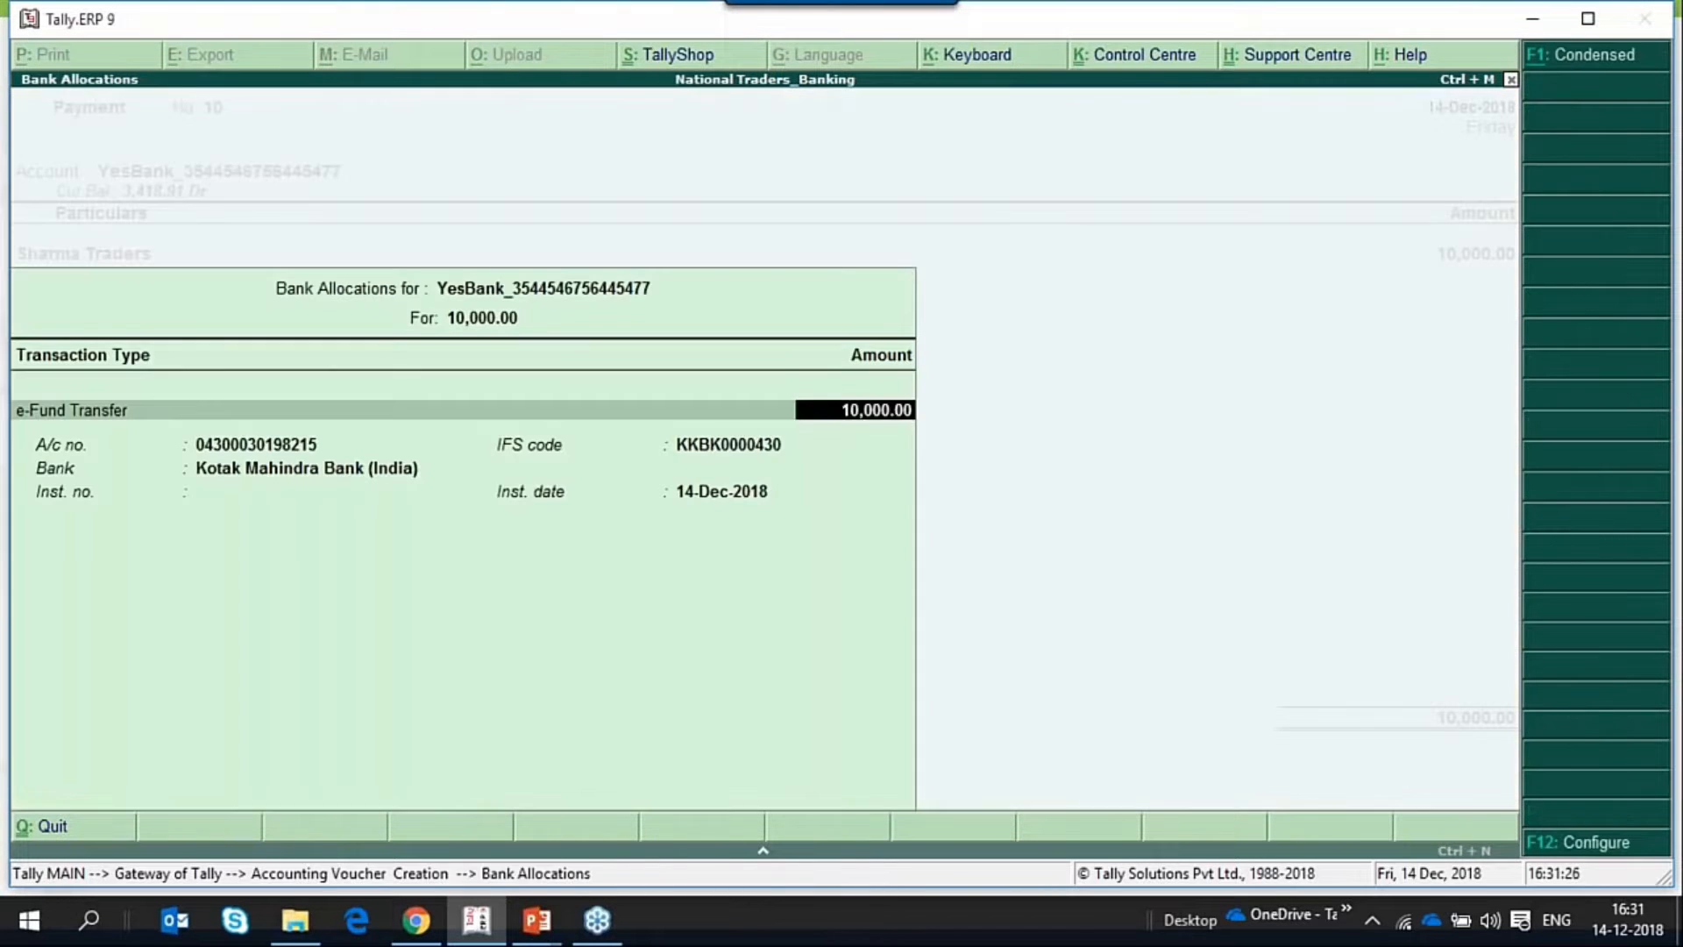
pyautogui.press('BackSpace')
pyautogui.press('BackSpace')
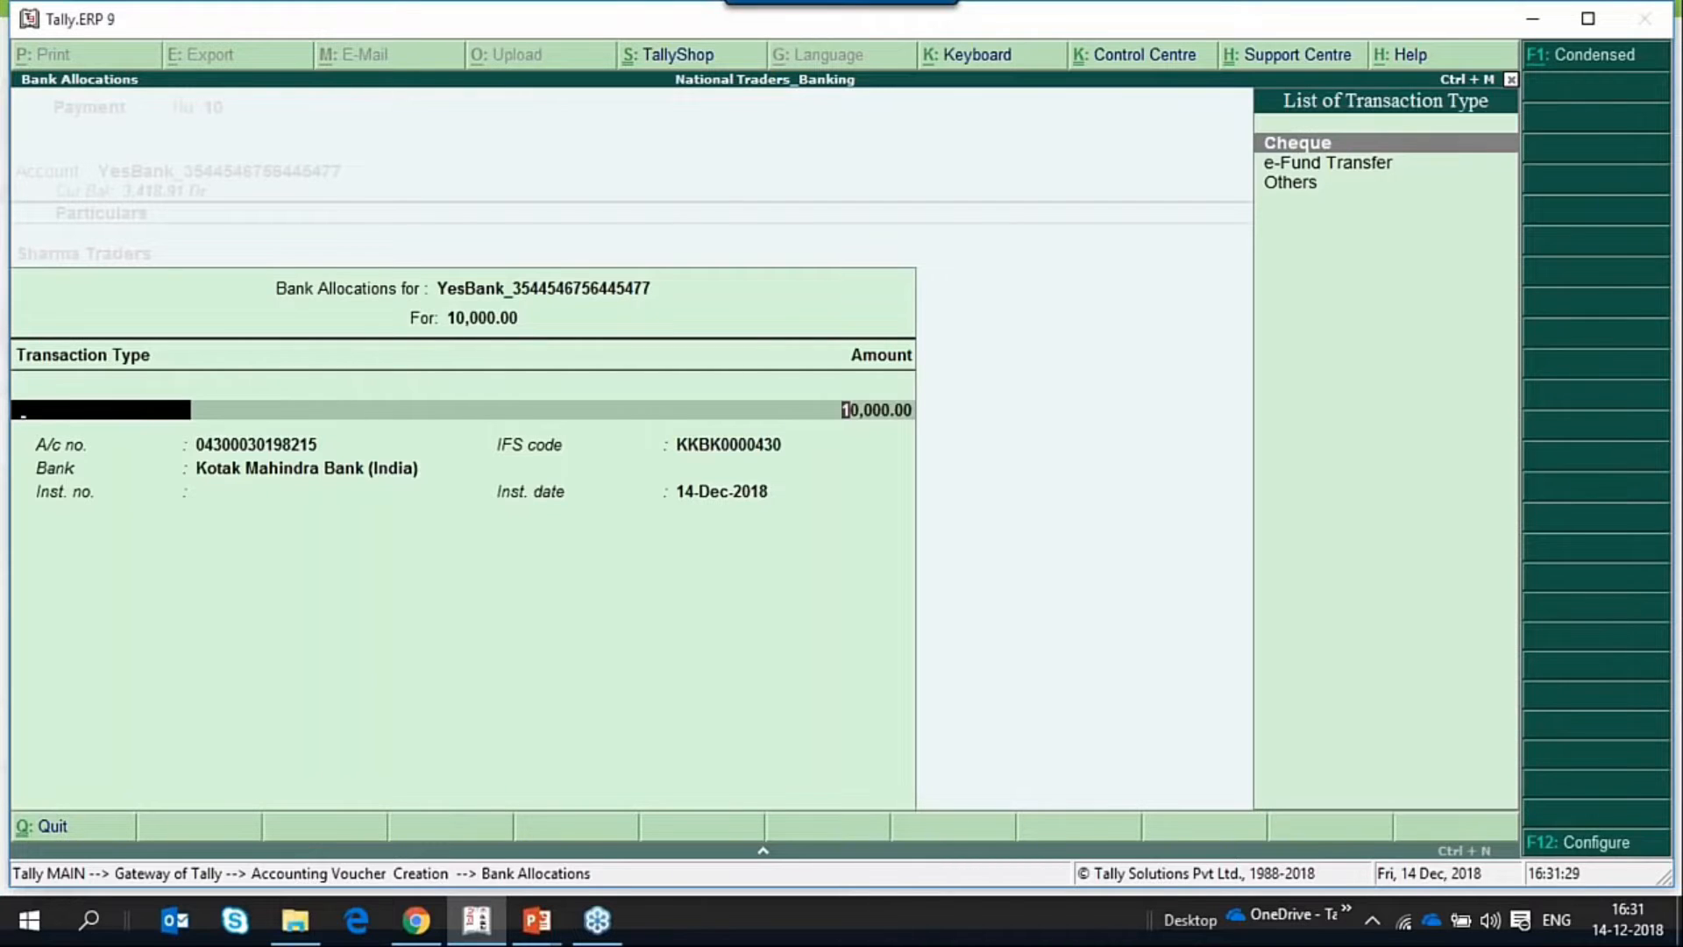
pyautogui.press('Return')
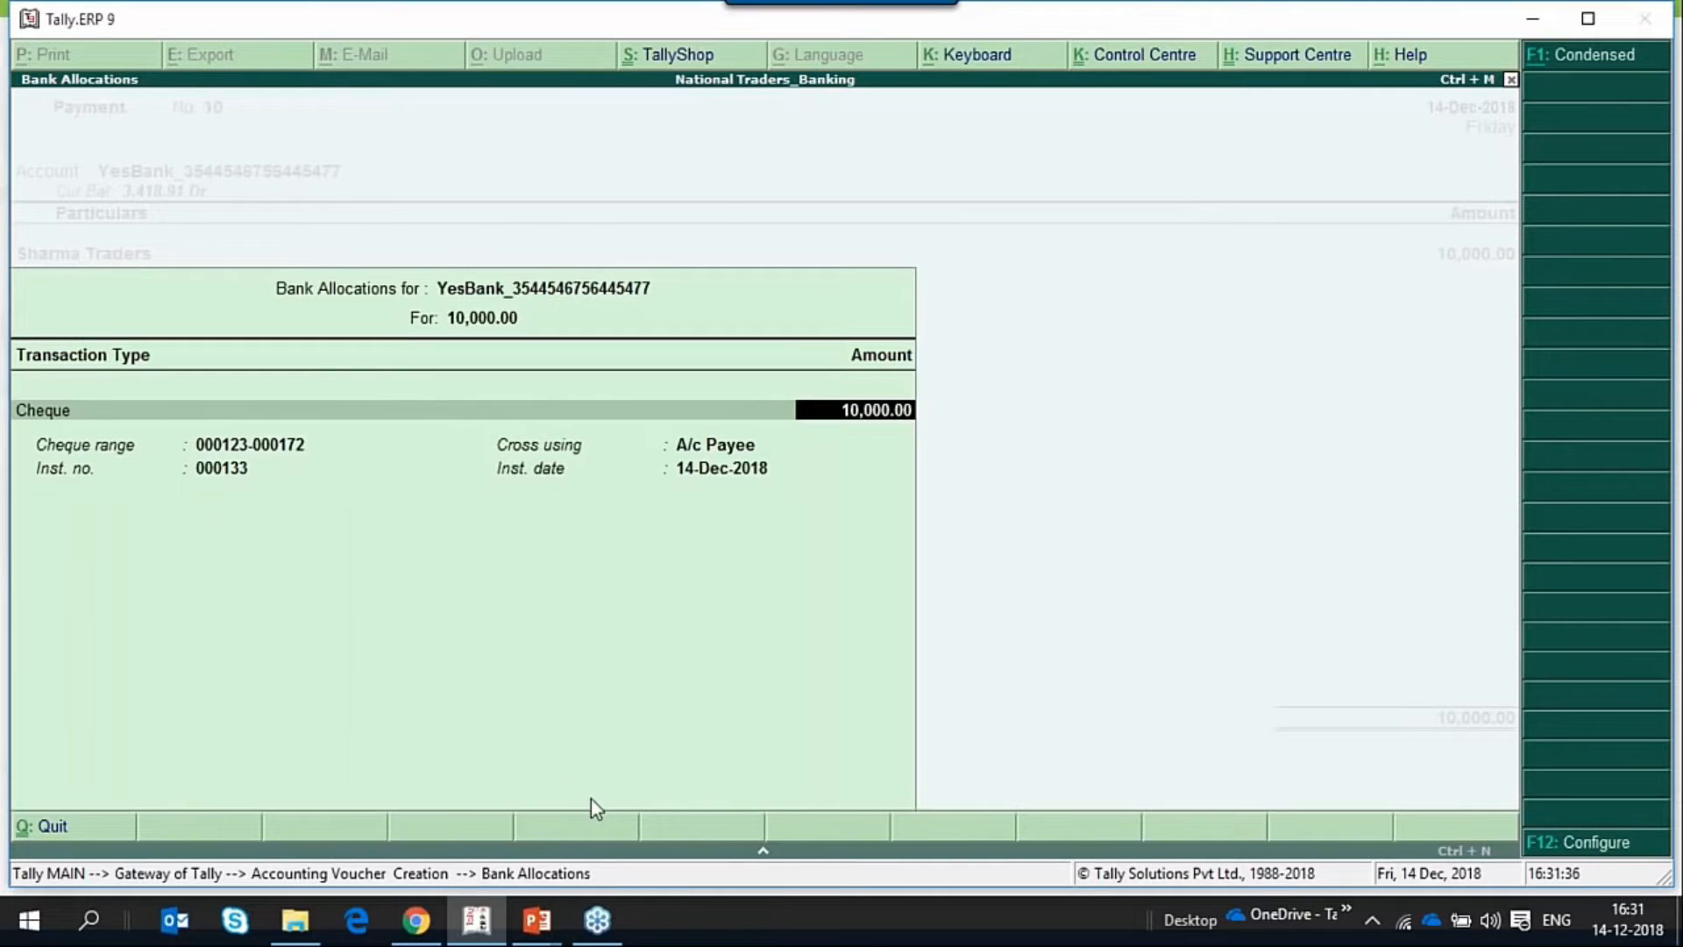
pyautogui.press('Return')
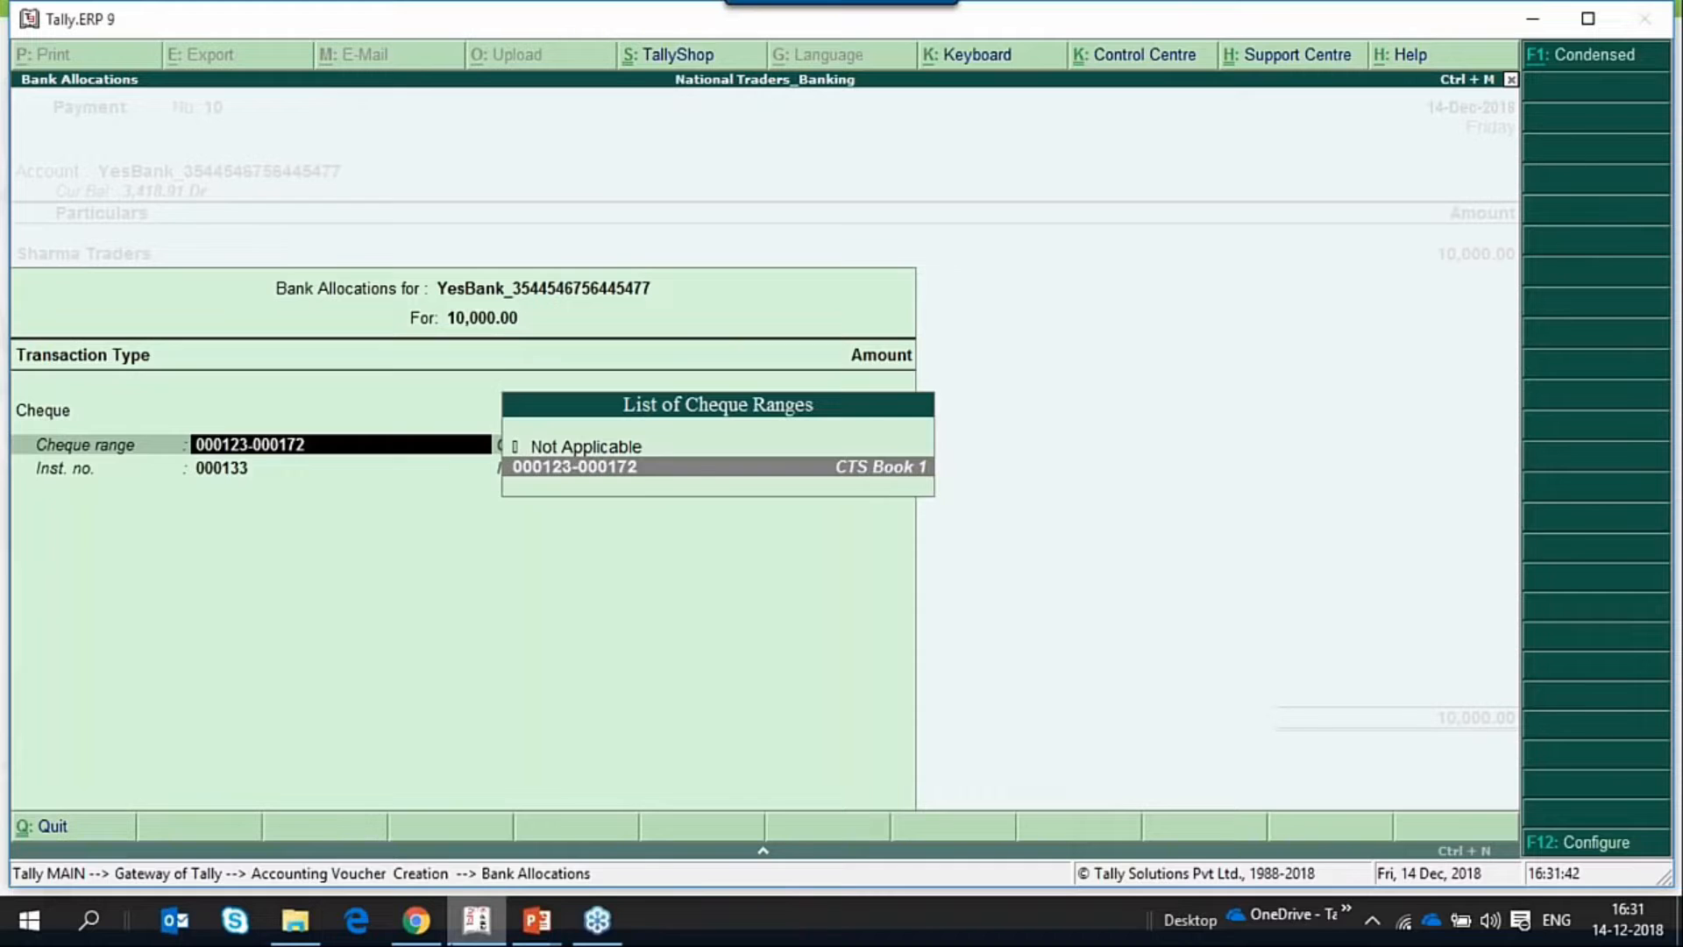
pyautogui.press('Return')
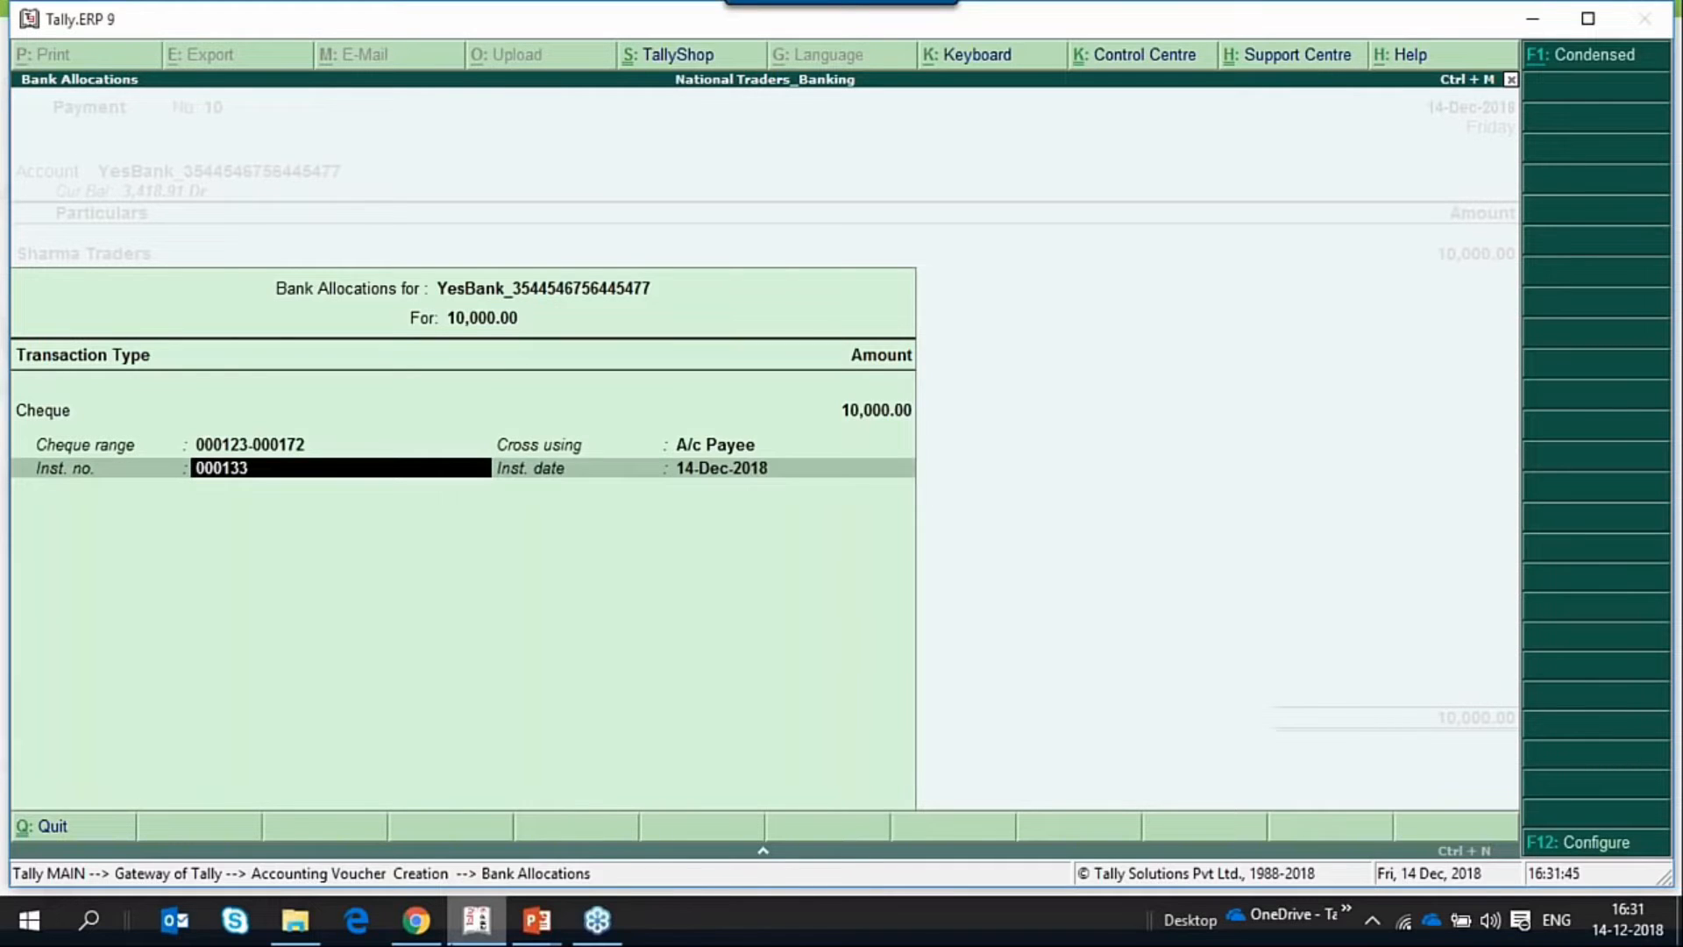
# Set the cheque's instrument number to 000123 in the bank allocation.
pyautogui.press('BackSpace')
pyautogui.press('BackSpace')
pyautogui.write('123')
pyautogui.press('BackSpace')
pyautogui.press('BackSpace')
pyautogui.press('BackSpace')
pyautogui.write('23')
pyautogui.press('Return')
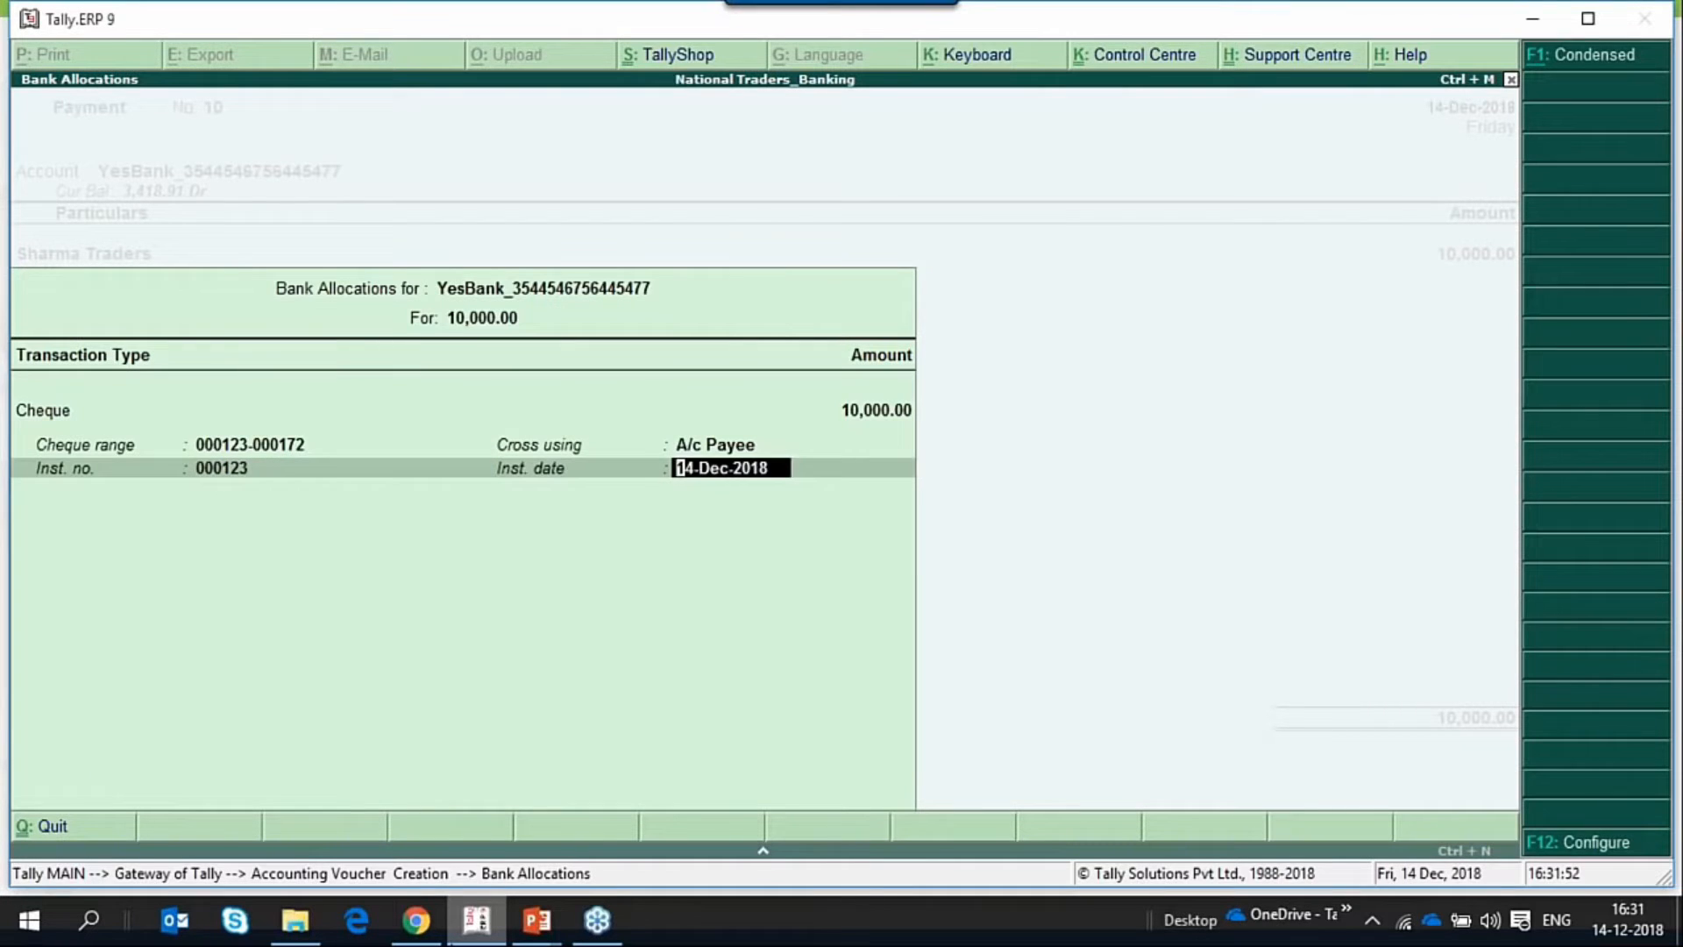
pyautogui.press('BackSpace')
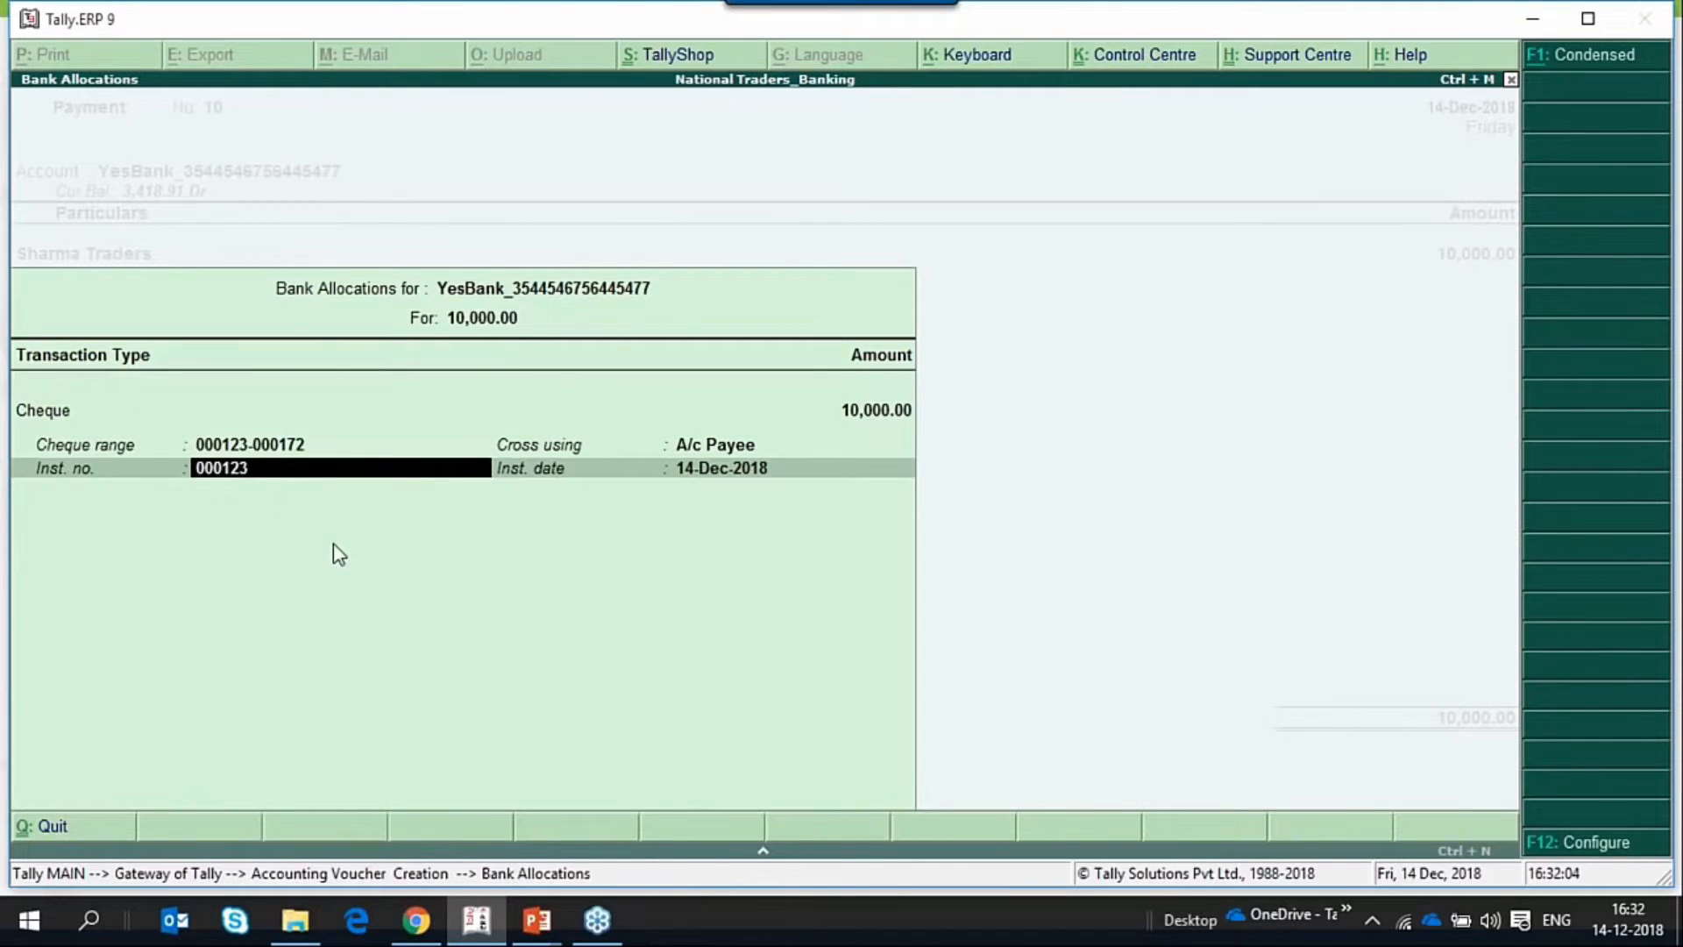
pyautogui.press('Return')
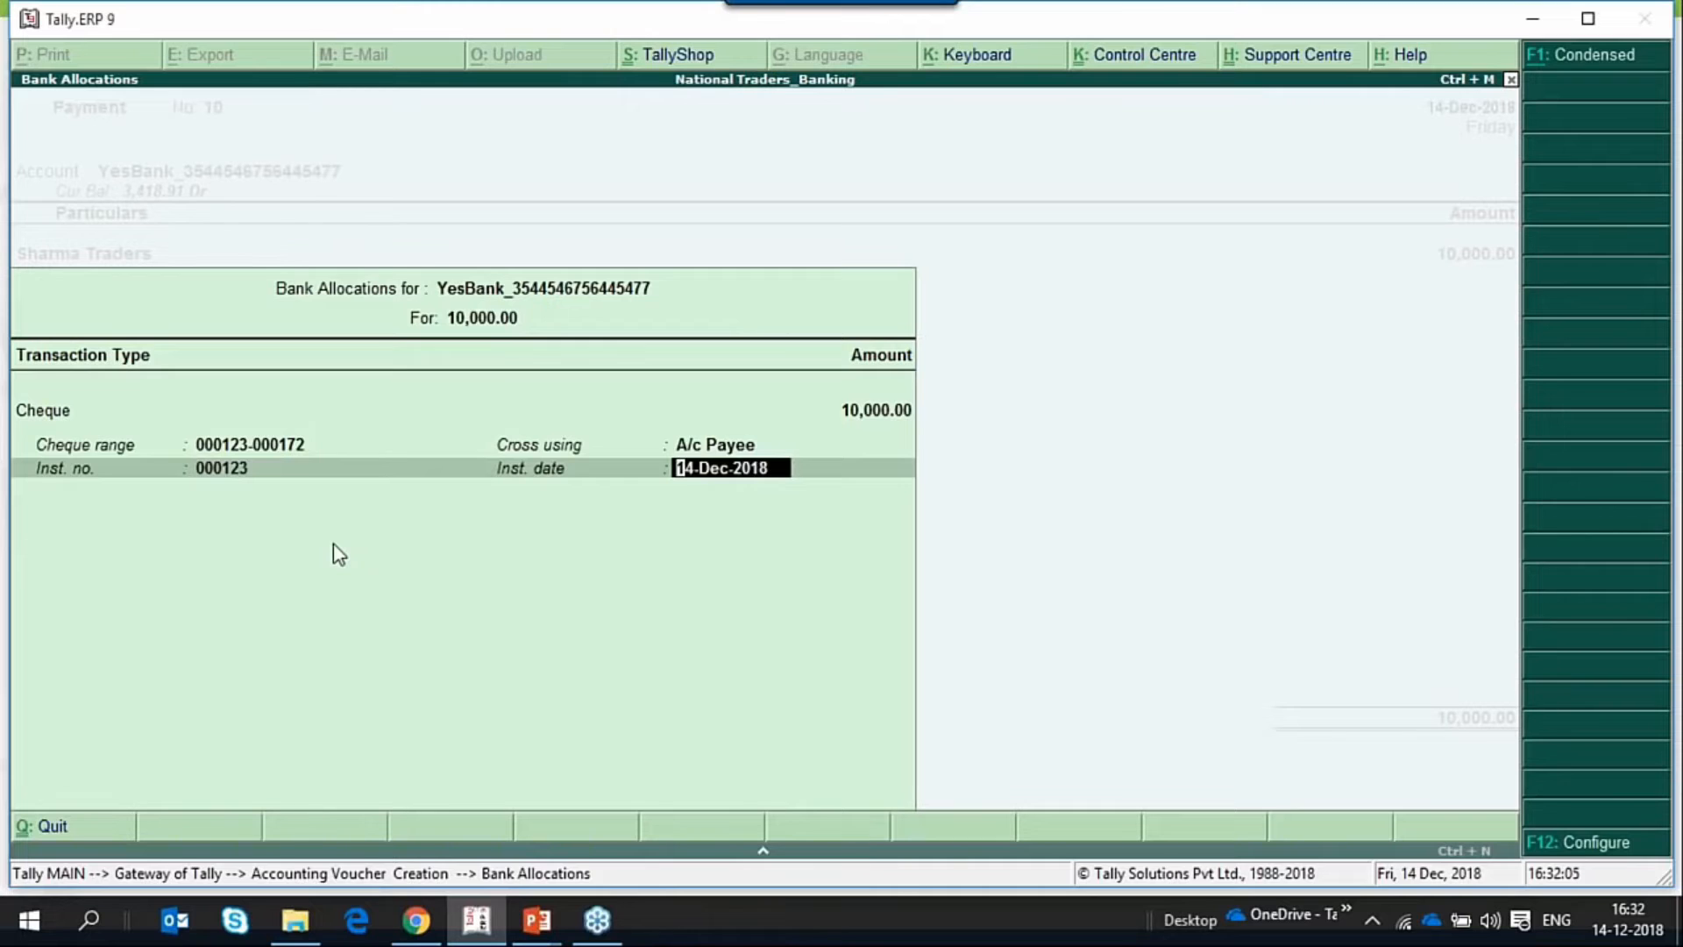
# Accept the payment voucher with instrument date 14-Dec-2018 and quit voucher creation to the Gateway of Tally.
pyautogui.press('Return')
pyautogui.press('Return')
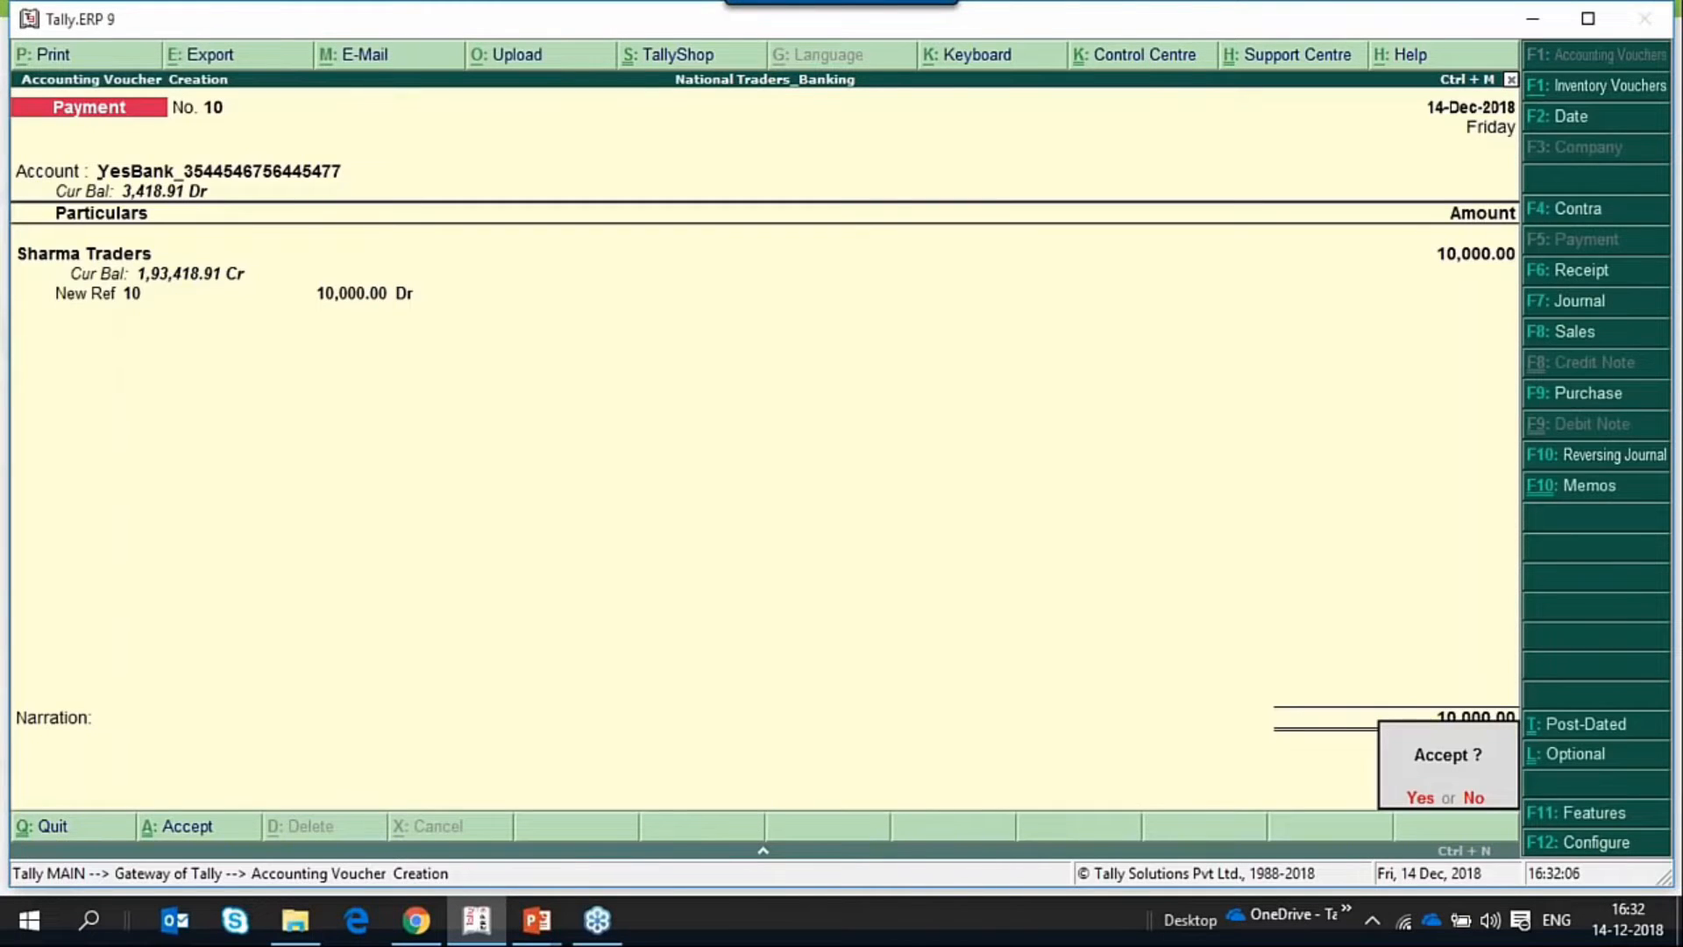
pyautogui.press('Return')
pyautogui.press('Escape')
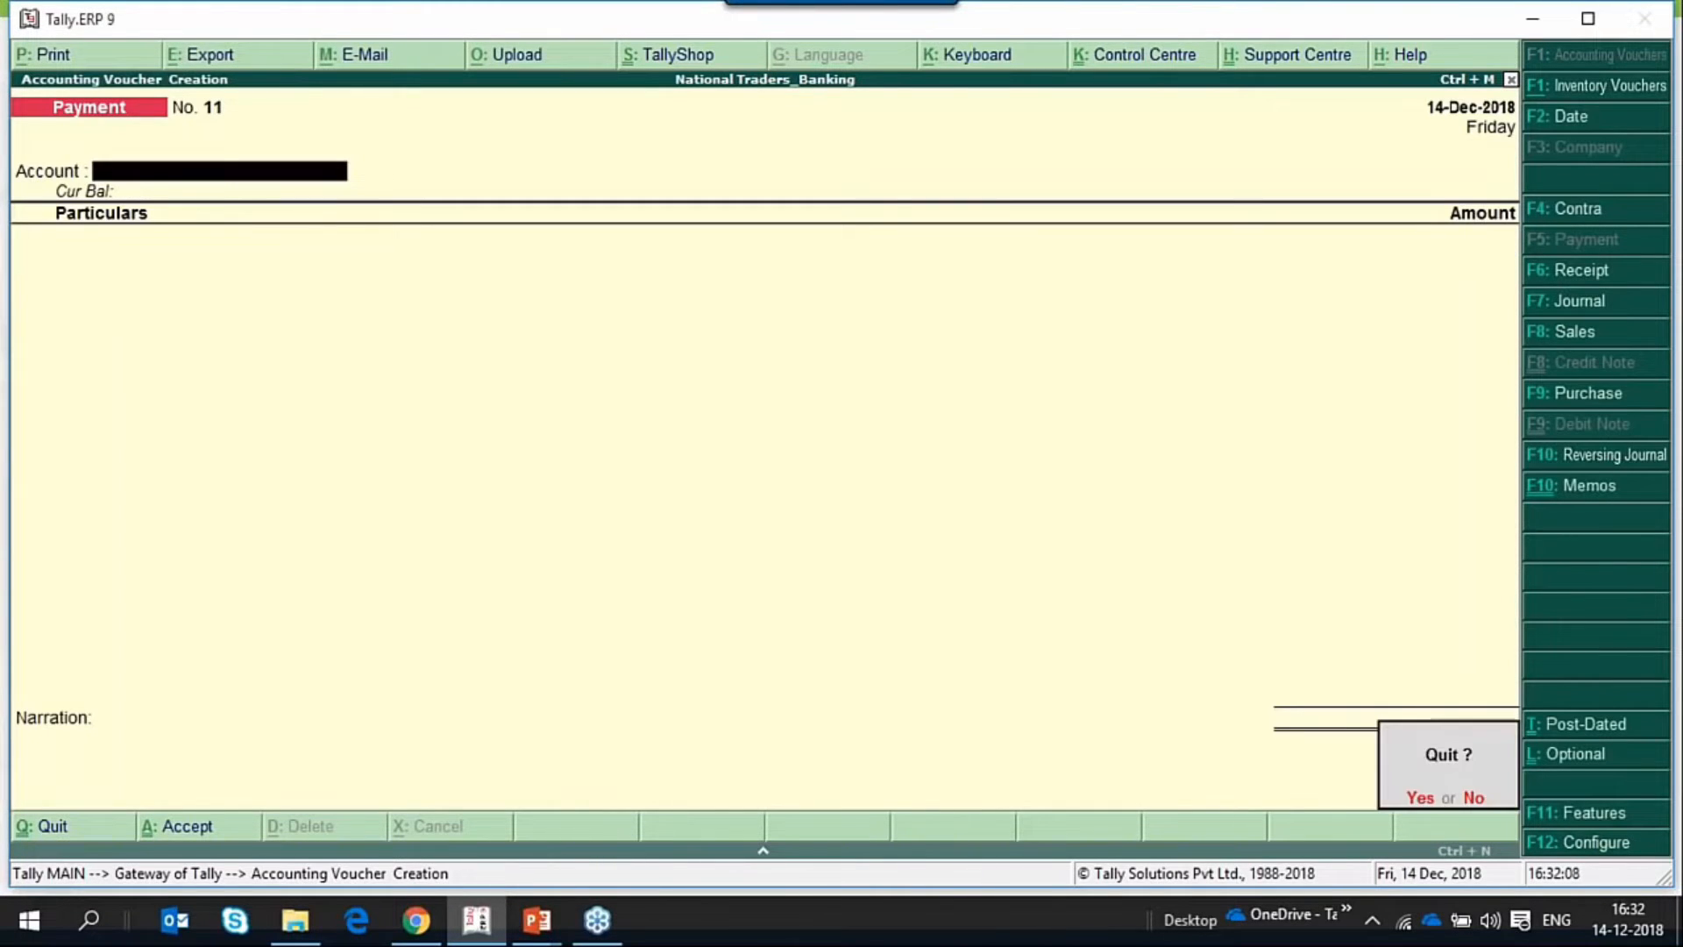
pyautogui.press('Return')
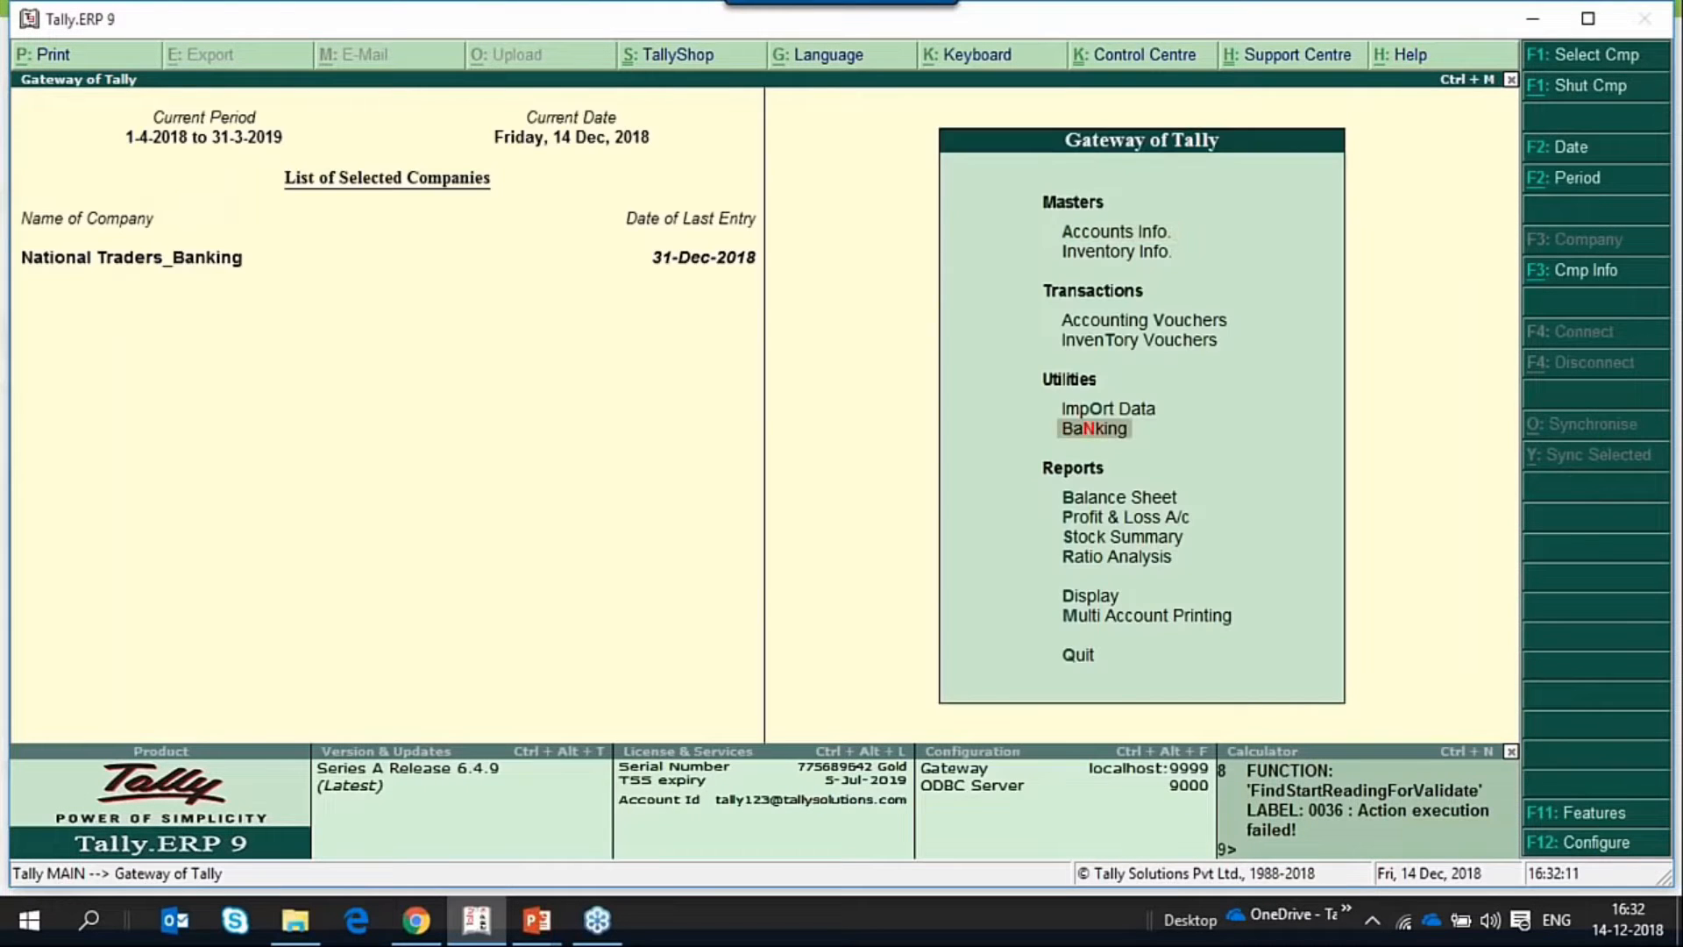
# Open the Cheque Register and view YesBank's reconciled and unreconciled cheque ranges.
pyautogui.press('Return')
pyautogui.press('Return')
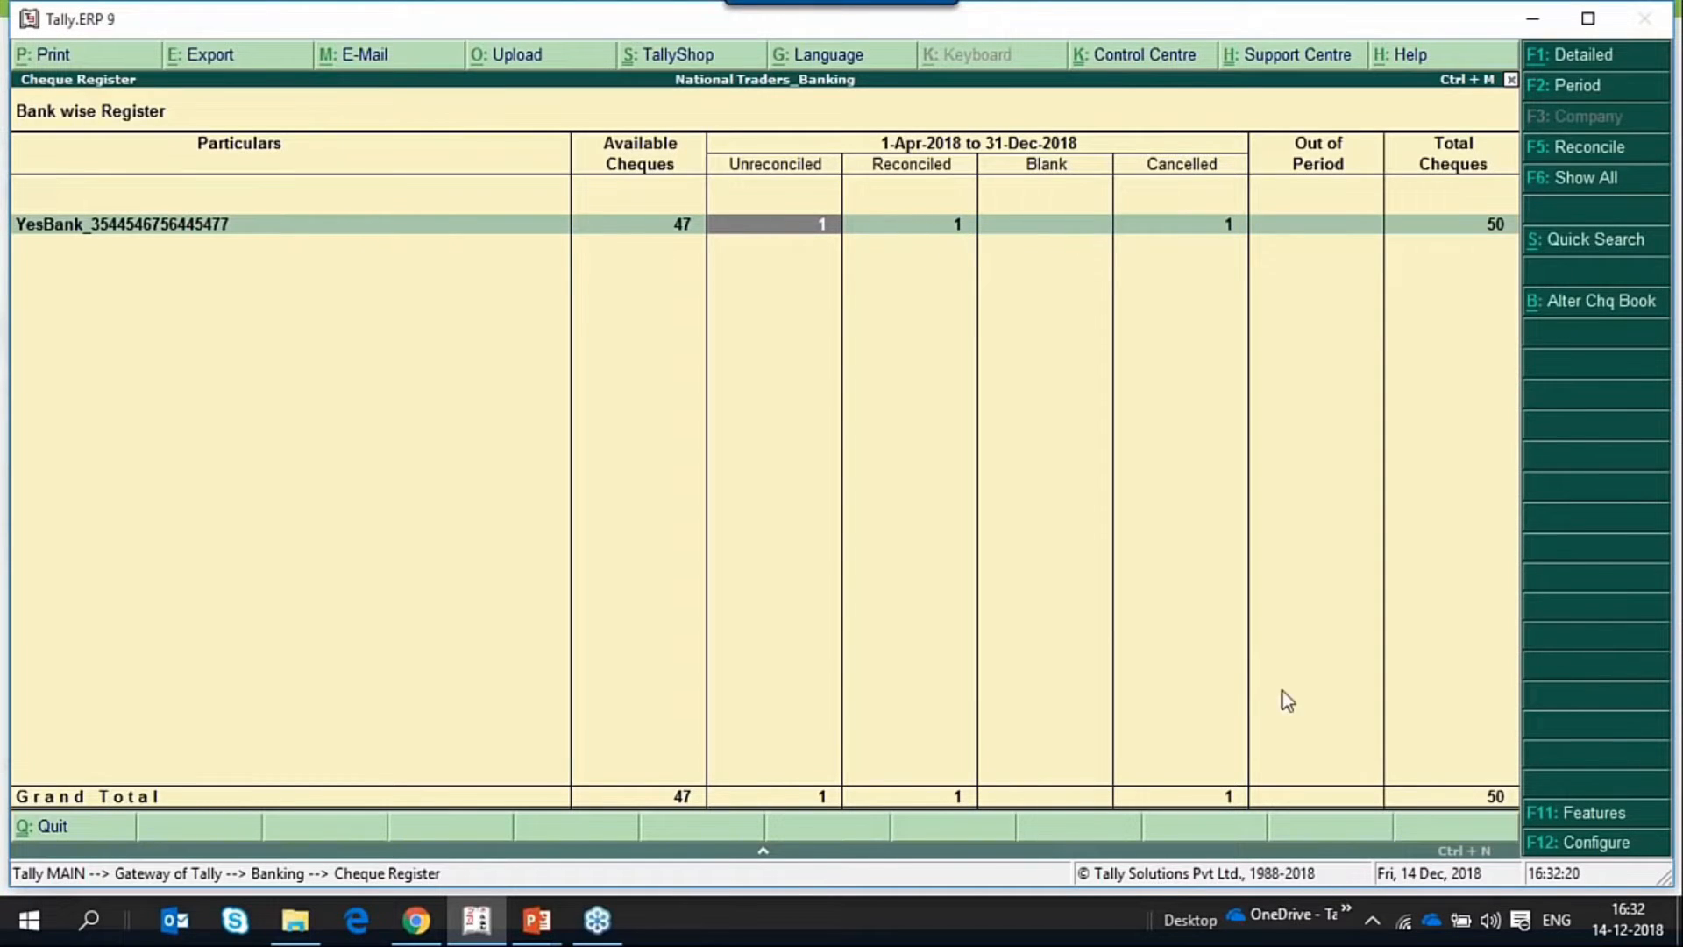
pyautogui.press('Right')
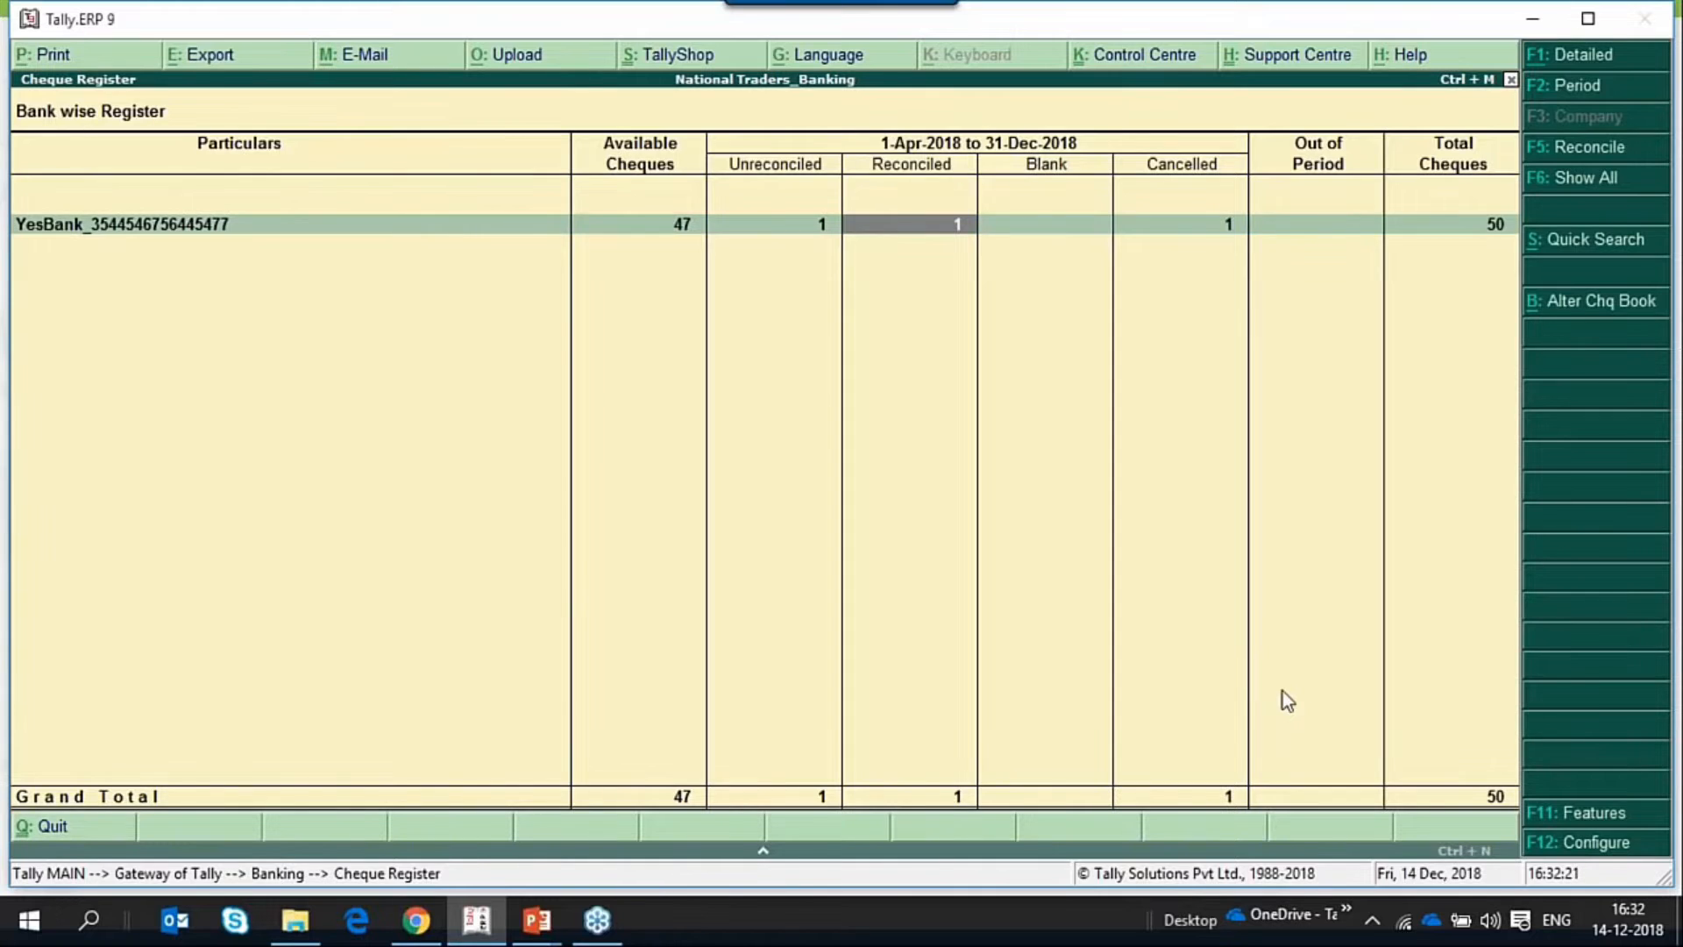
pyautogui.press('Return')
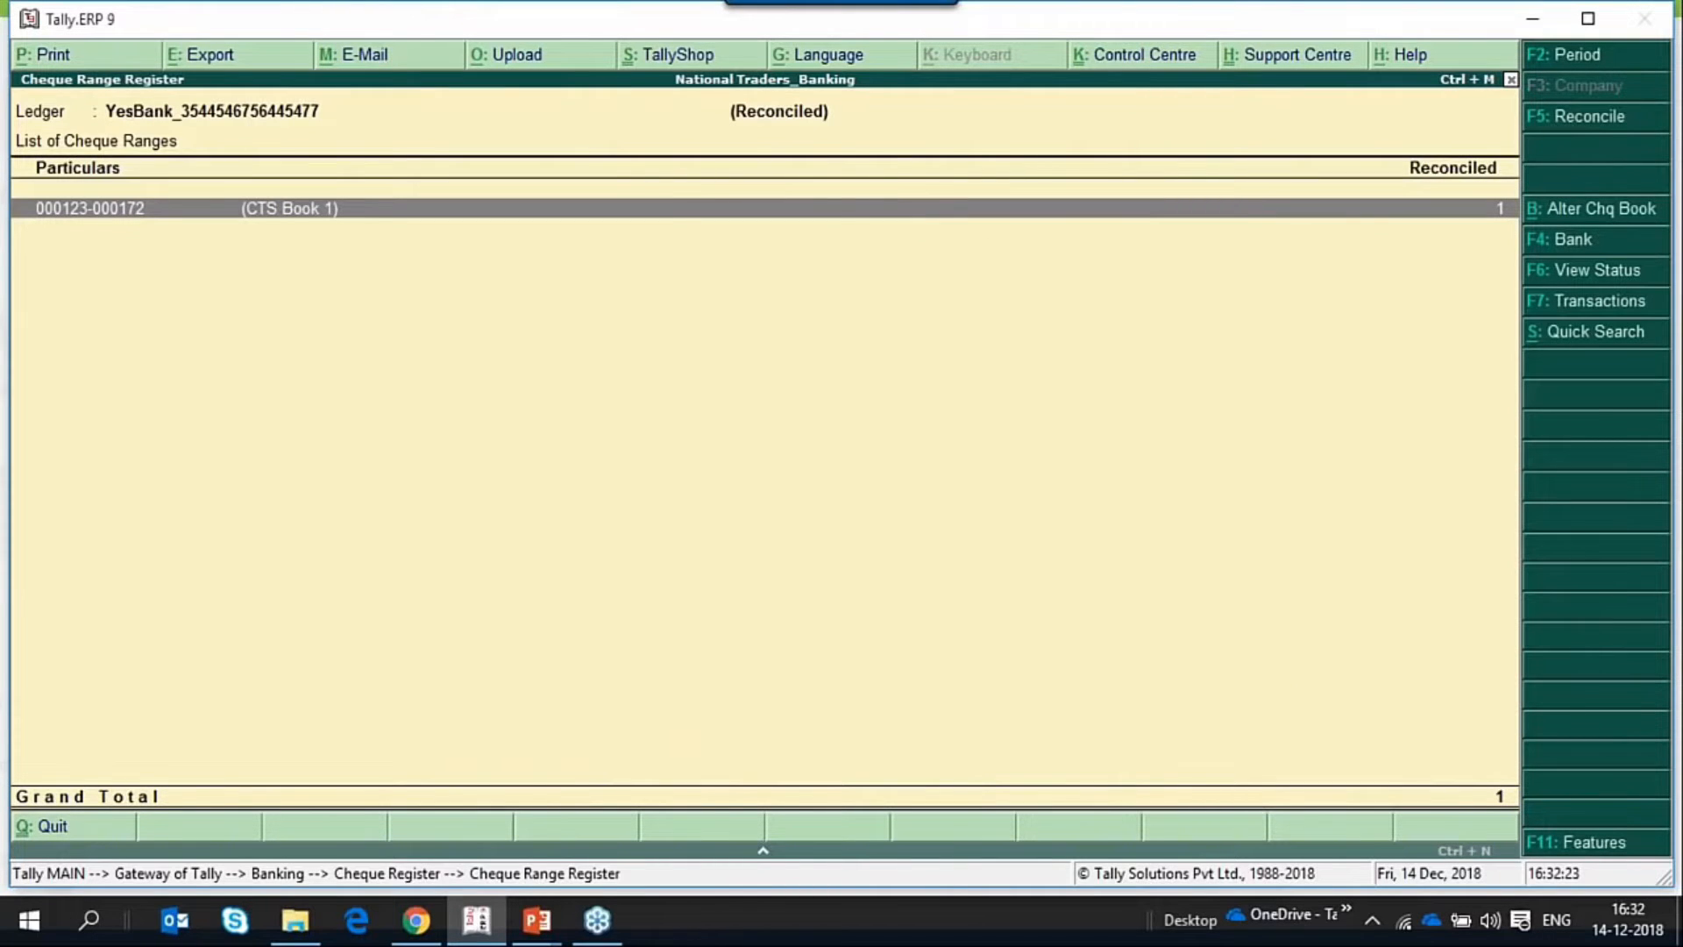
pyautogui.press('Escape')
pyautogui.press('Left')
pyautogui.press('Return')
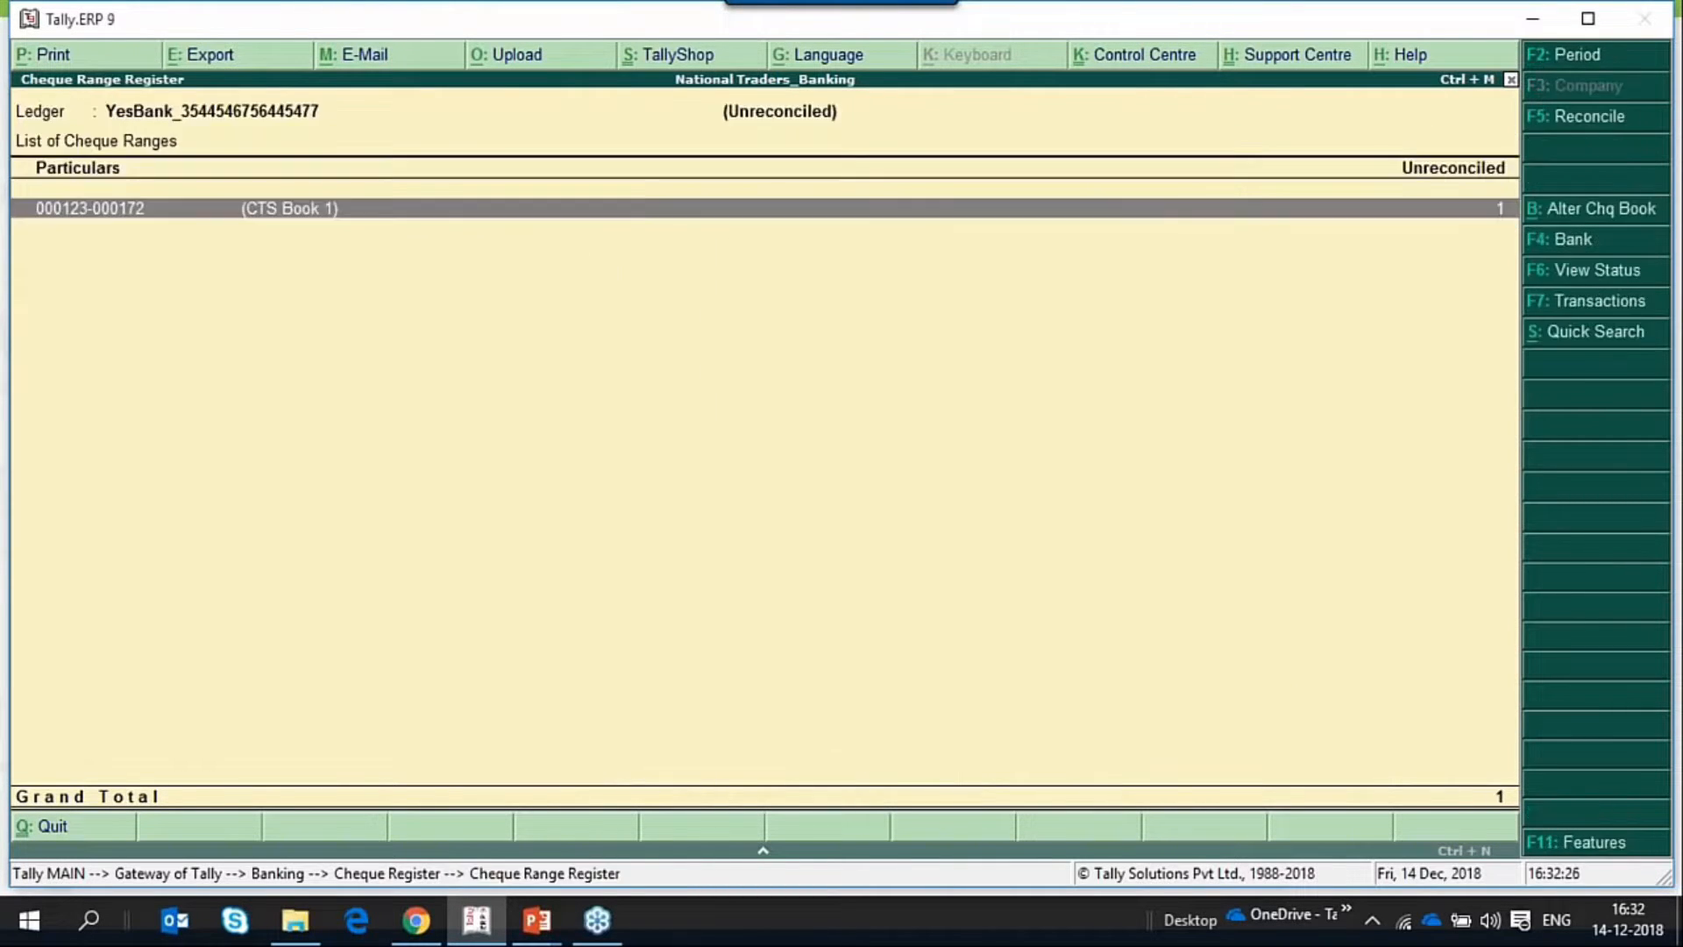
pyautogui.press('Escape')
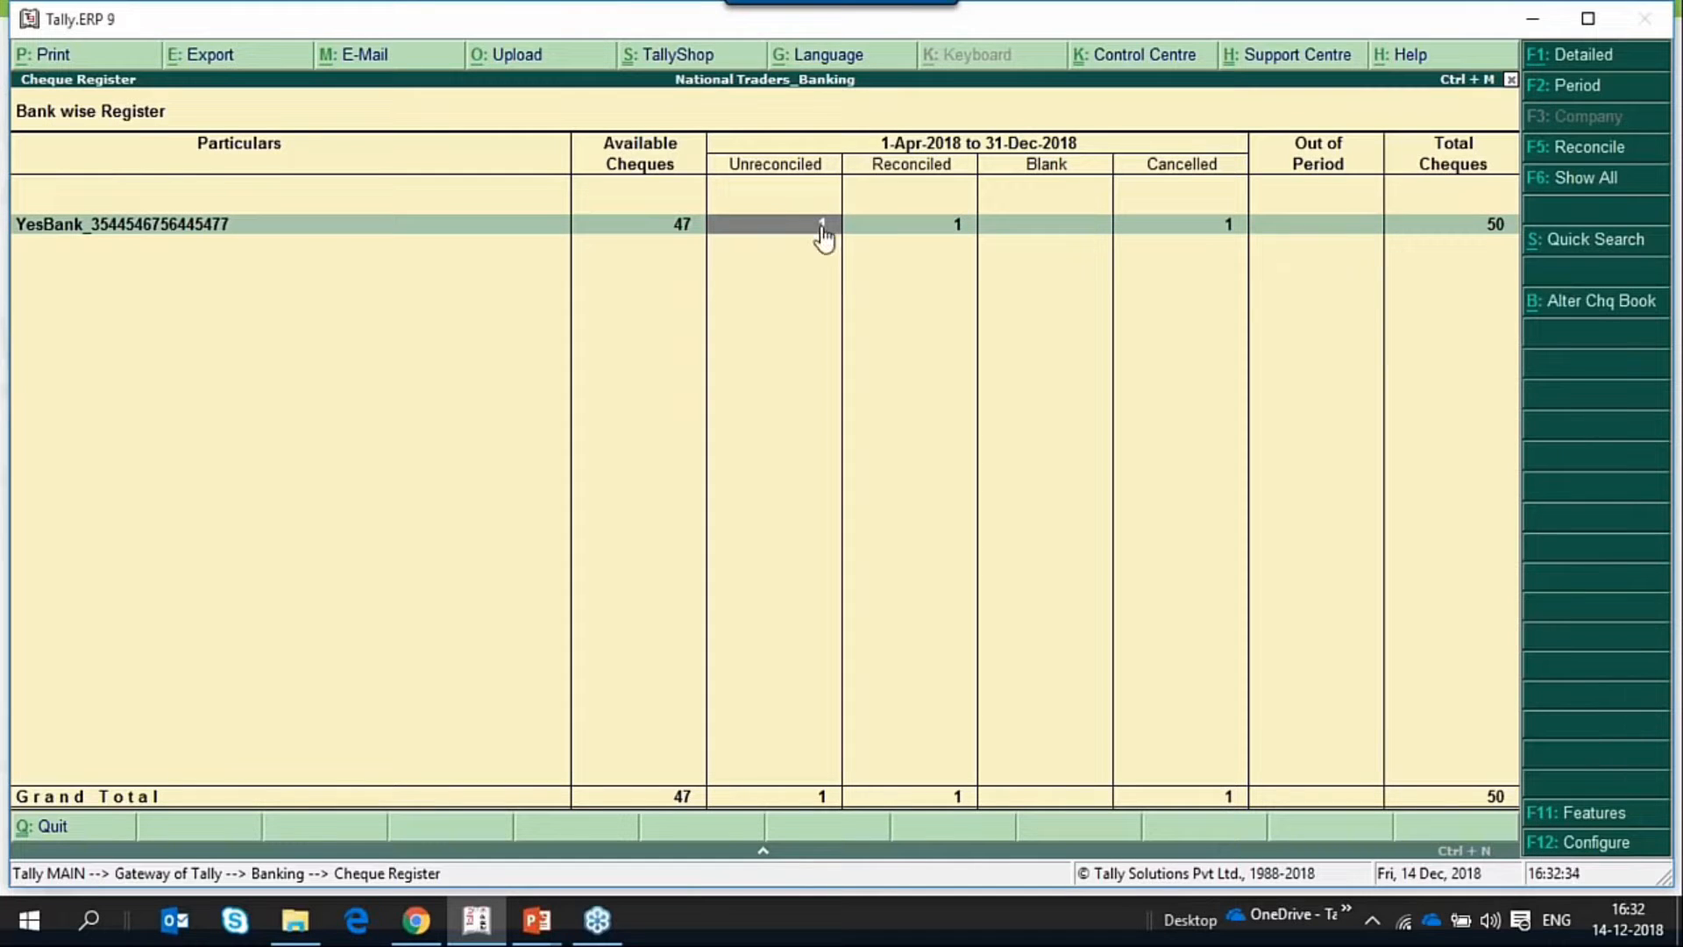
pyautogui.doubleClick(757, 230)
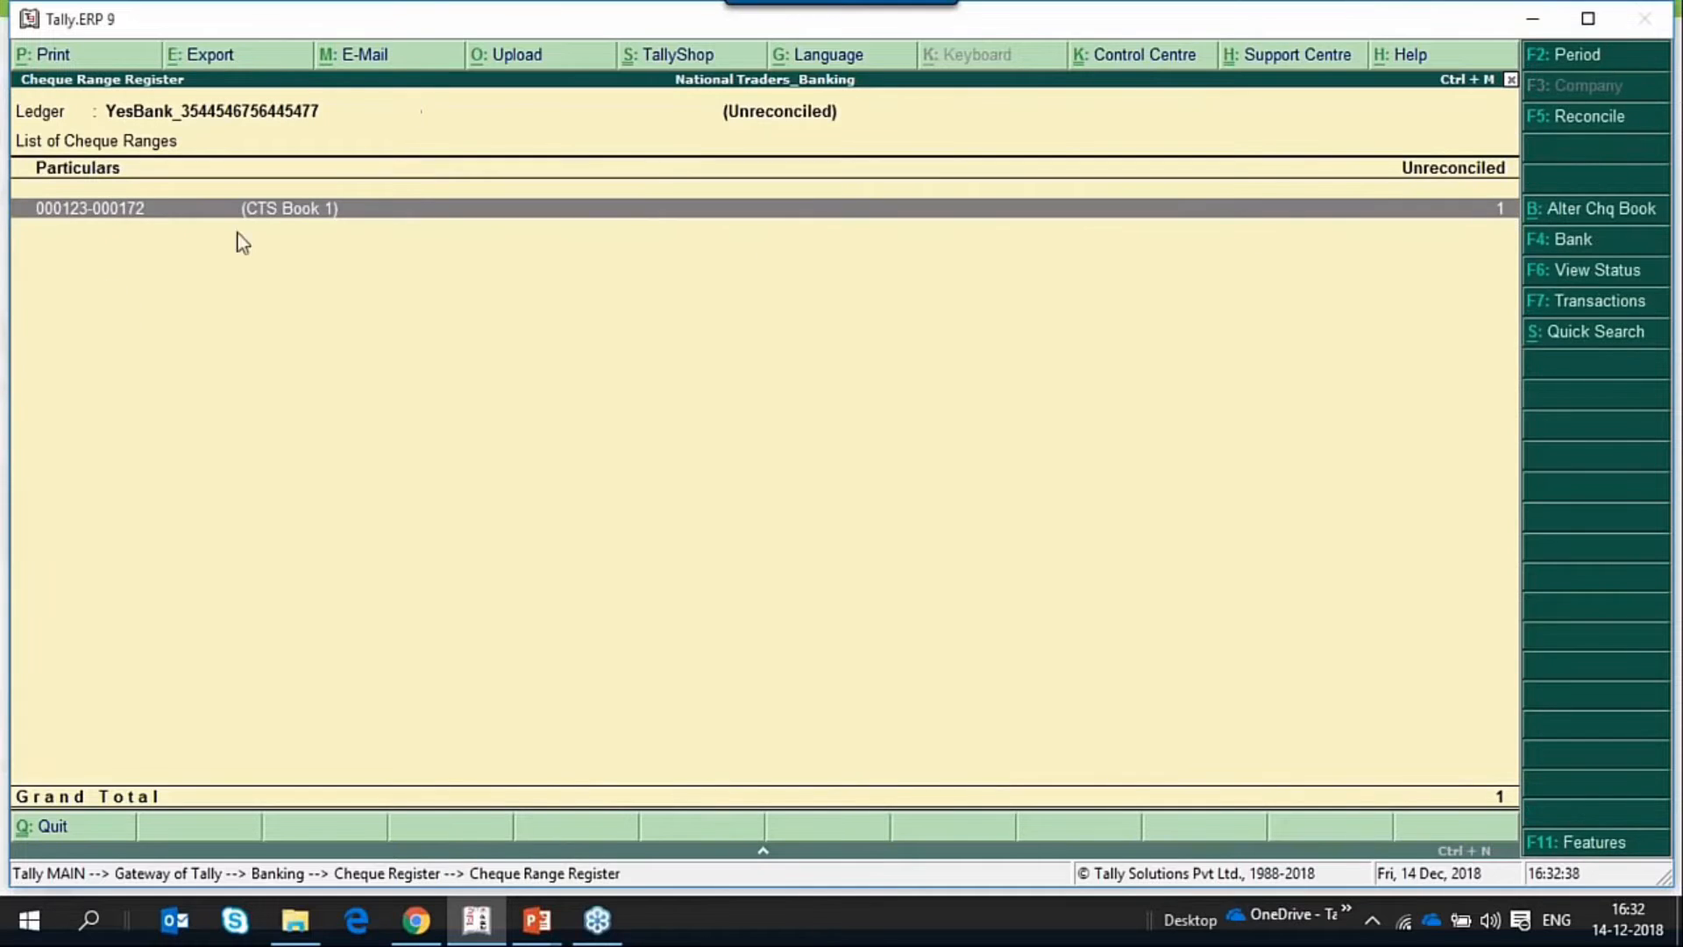
pyautogui.press('Escape')
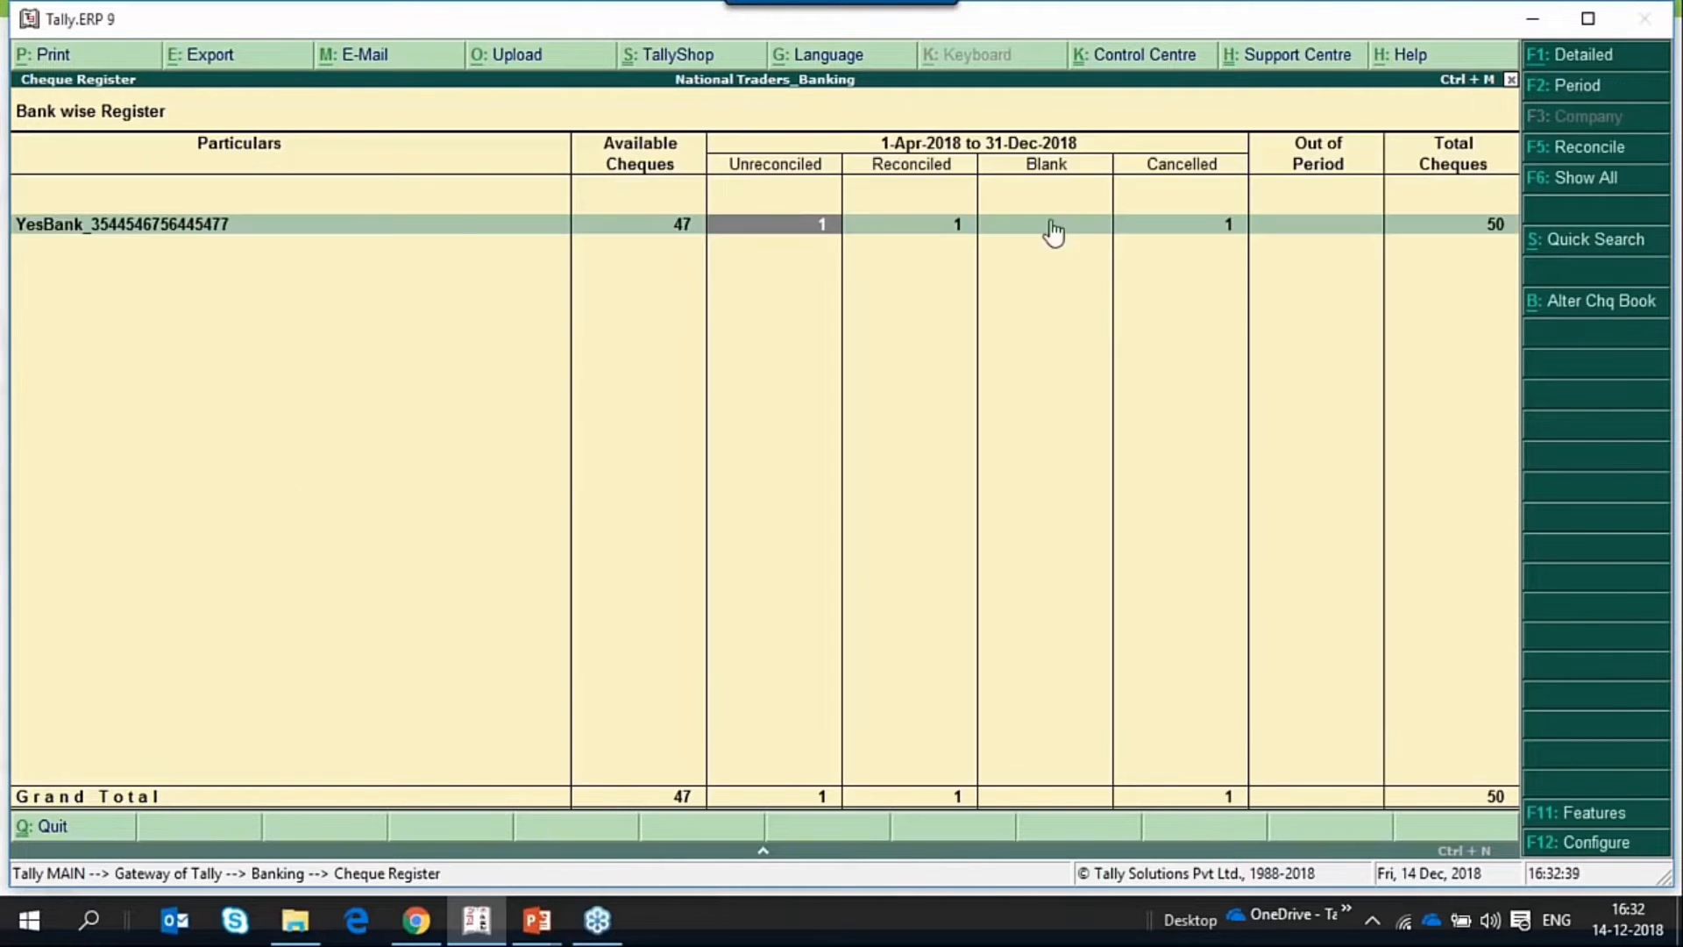
# Go through YesBank's cheque status columns in the bank-wise register, checking the reconciled cheque range again.
pyautogui.press('Left')
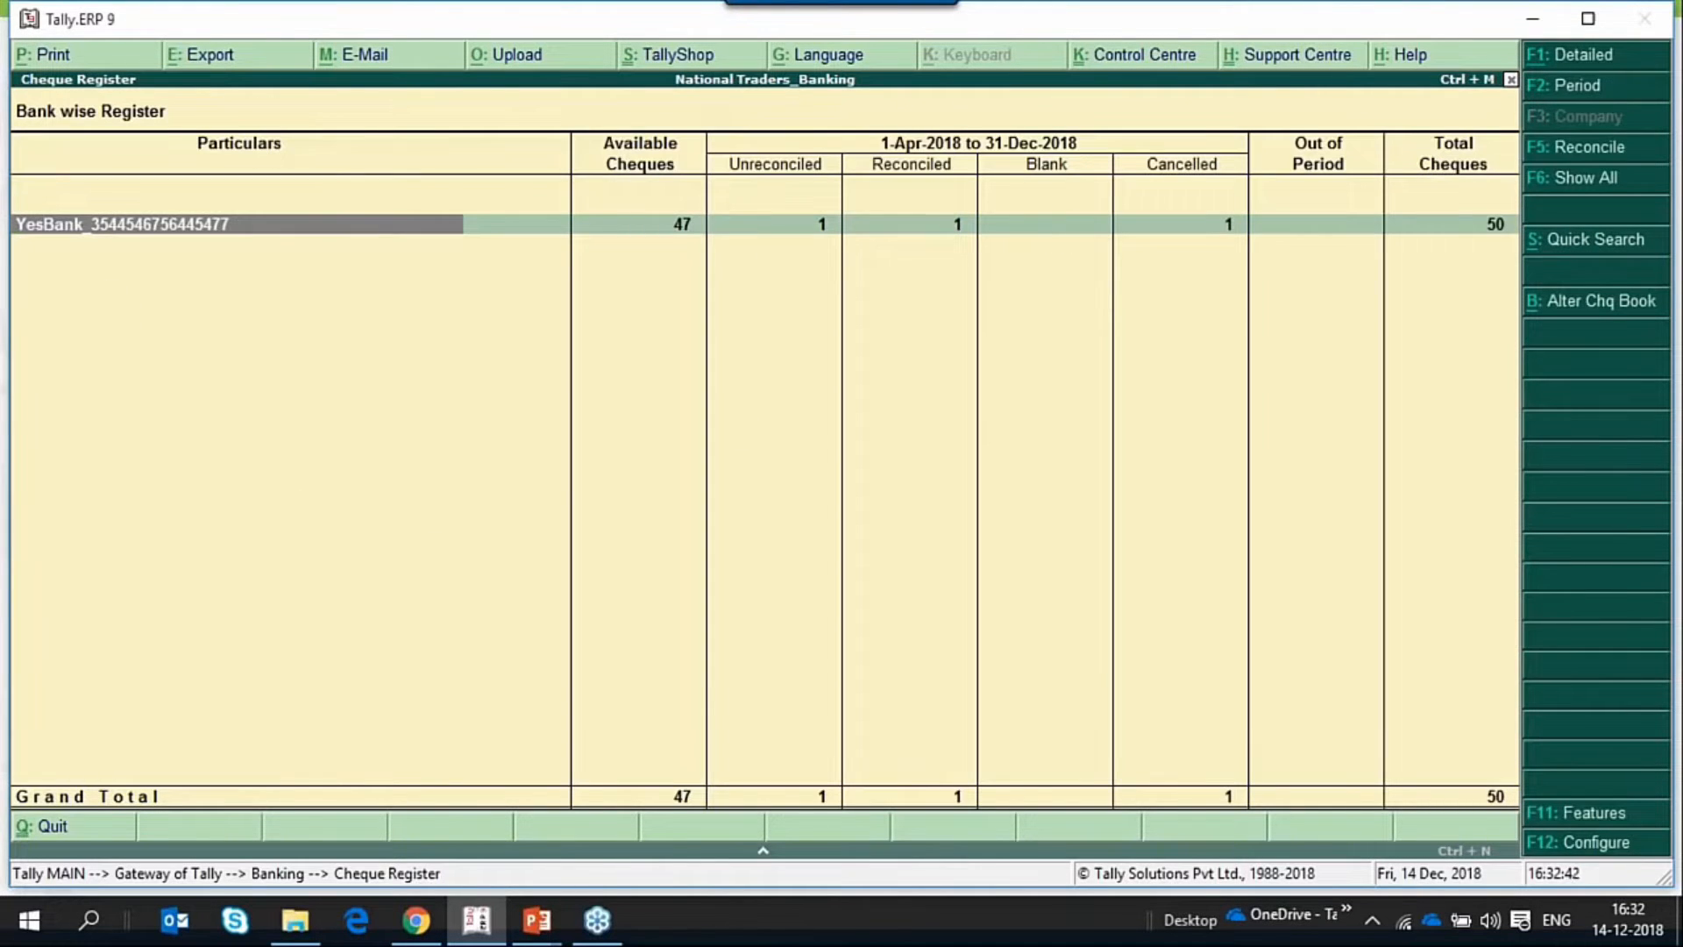
pyautogui.press('Right')
pyautogui.press('Right')
pyautogui.press('Right')
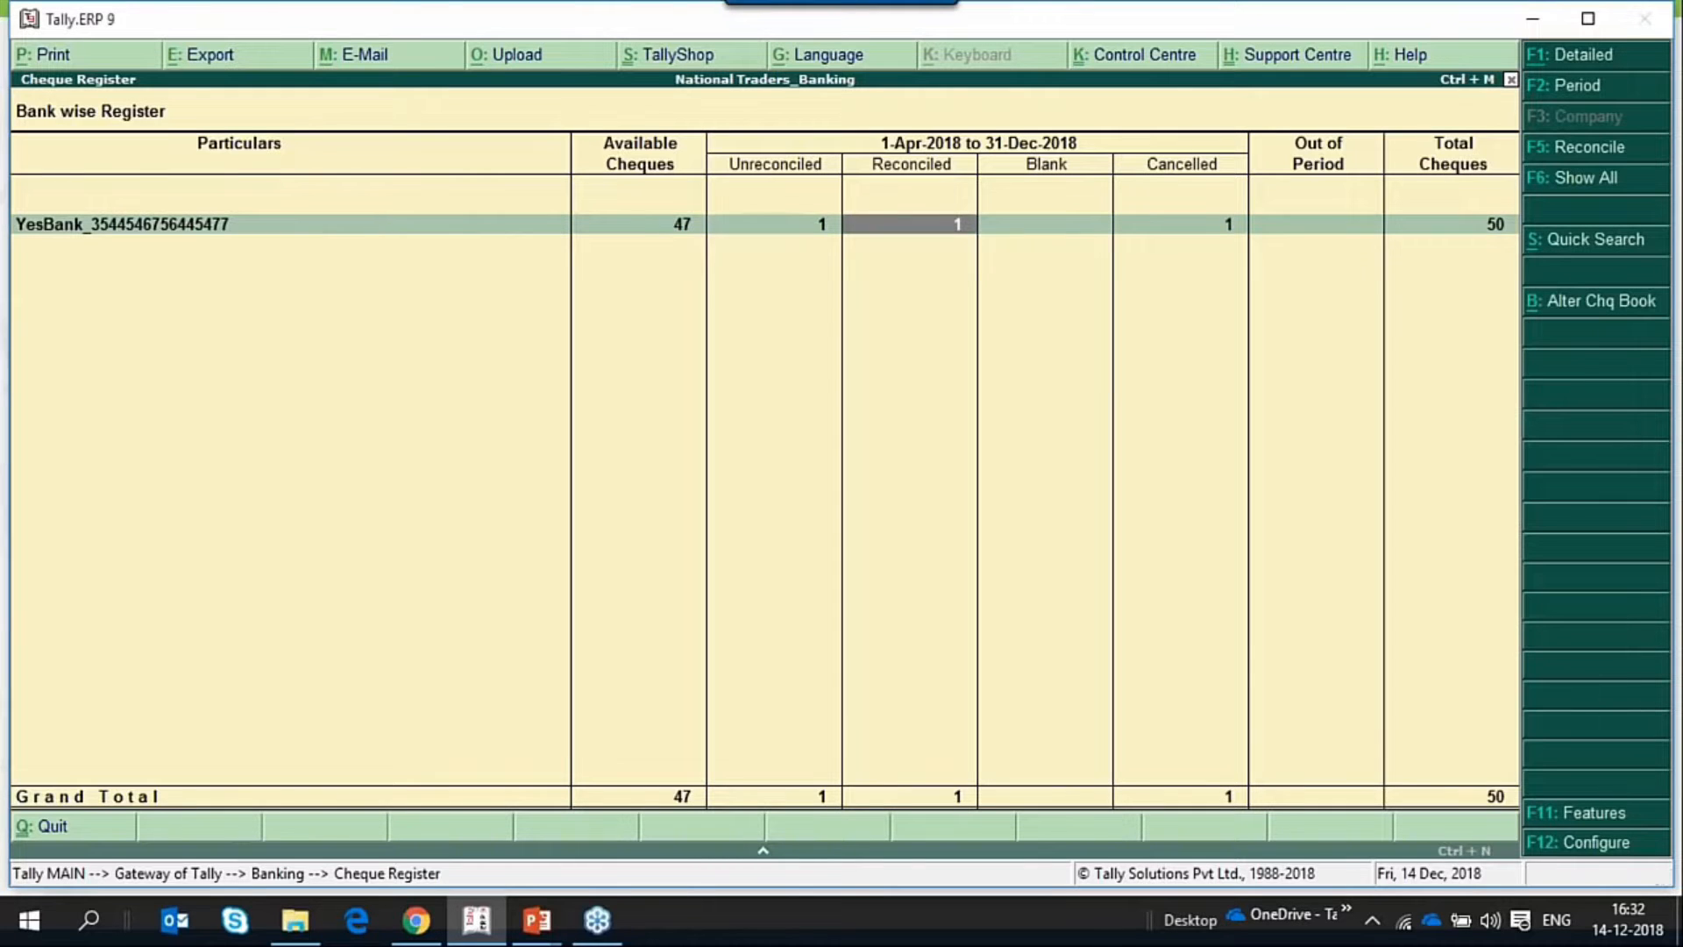
pyautogui.press('Return')
pyautogui.press('Escape')
pyautogui.press('Left')
pyautogui.press('Left')
pyautogui.press('Left')
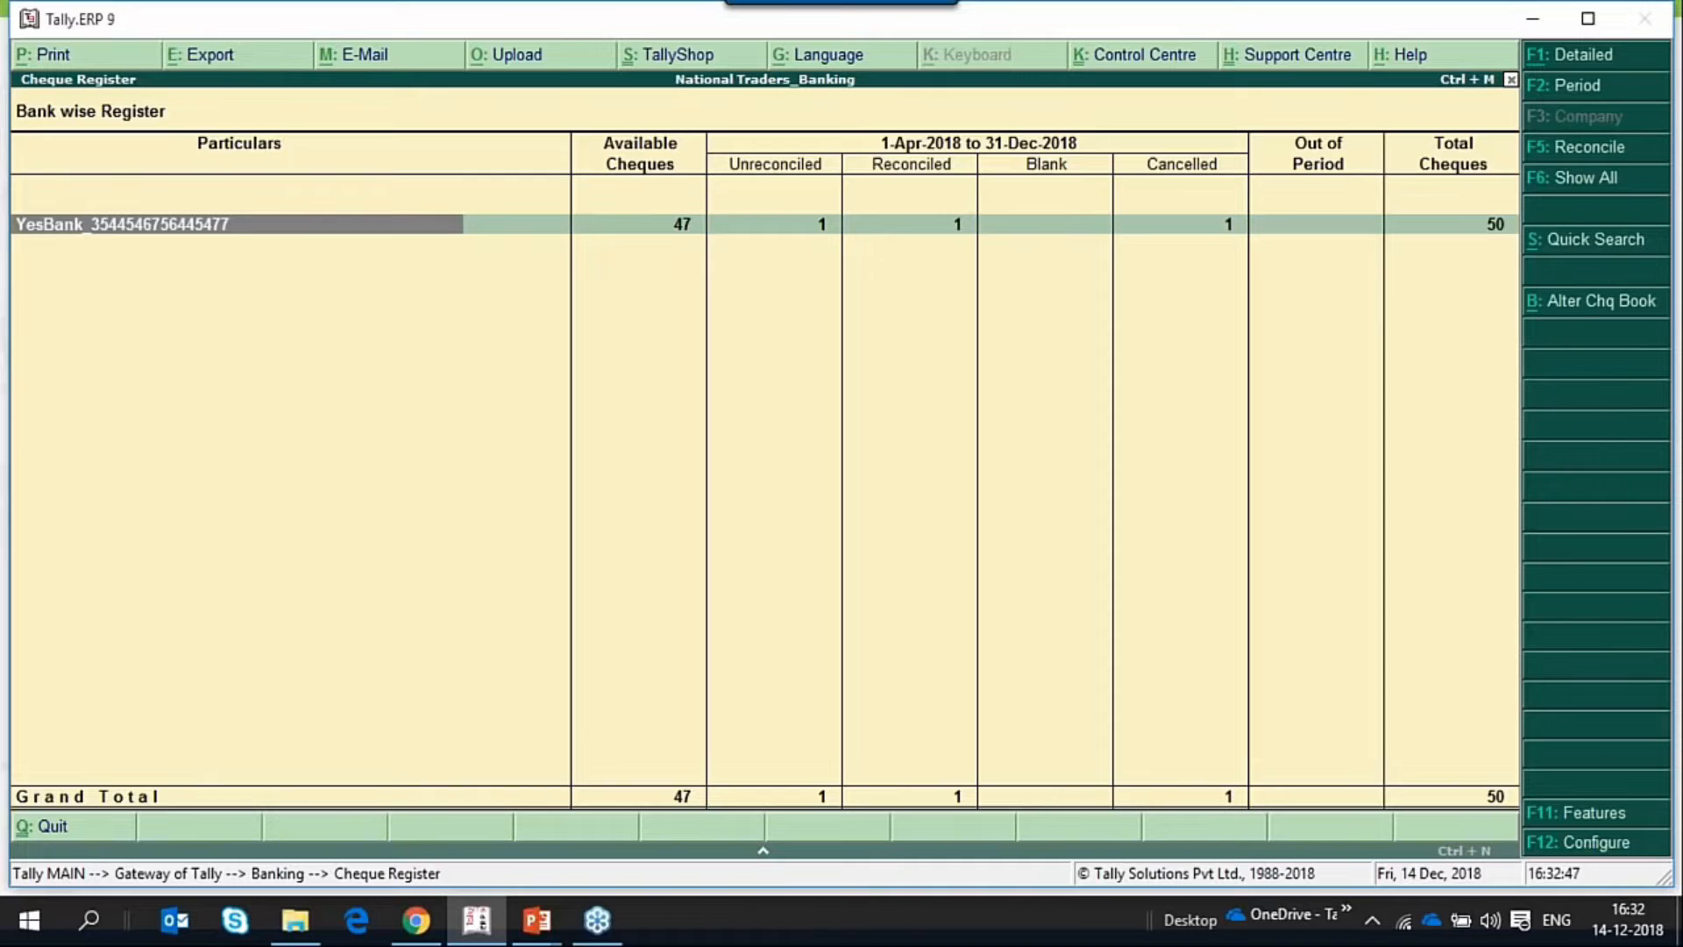
pyautogui.press('Right')
pyautogui.press('Right')
pyautogui.press('Right')
pyautogui.press('Right')
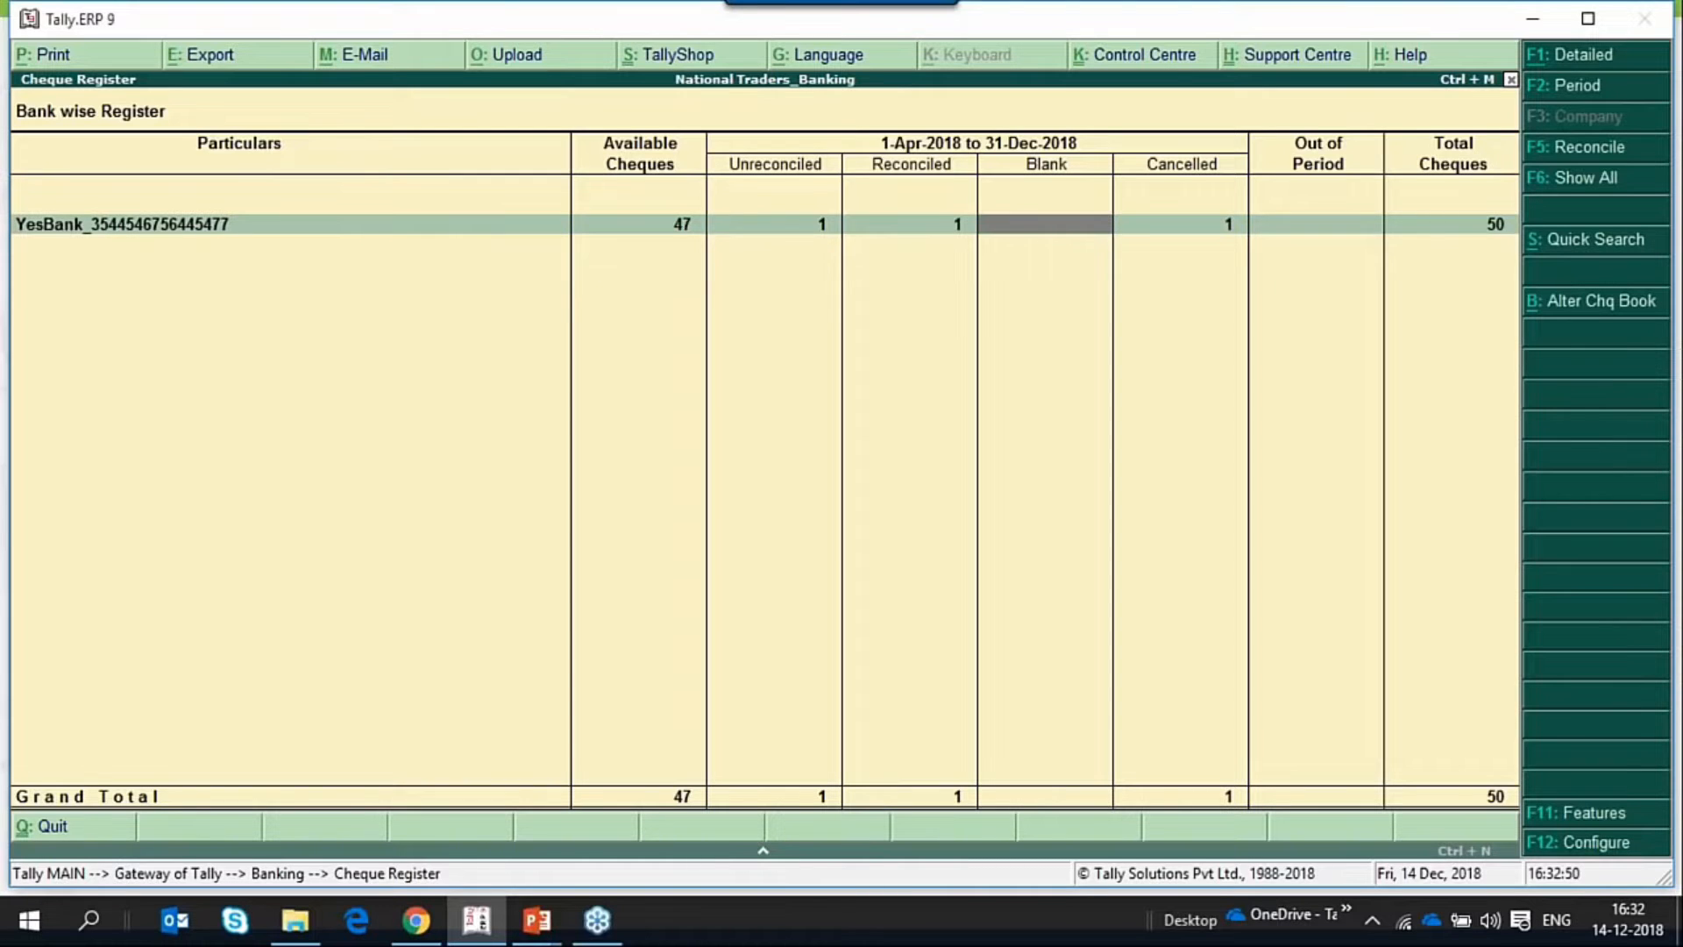
pyautogui.press('Left')
pyautogui.press('Left')
pyautogui.press('Left')
pyautogui.press('Left')
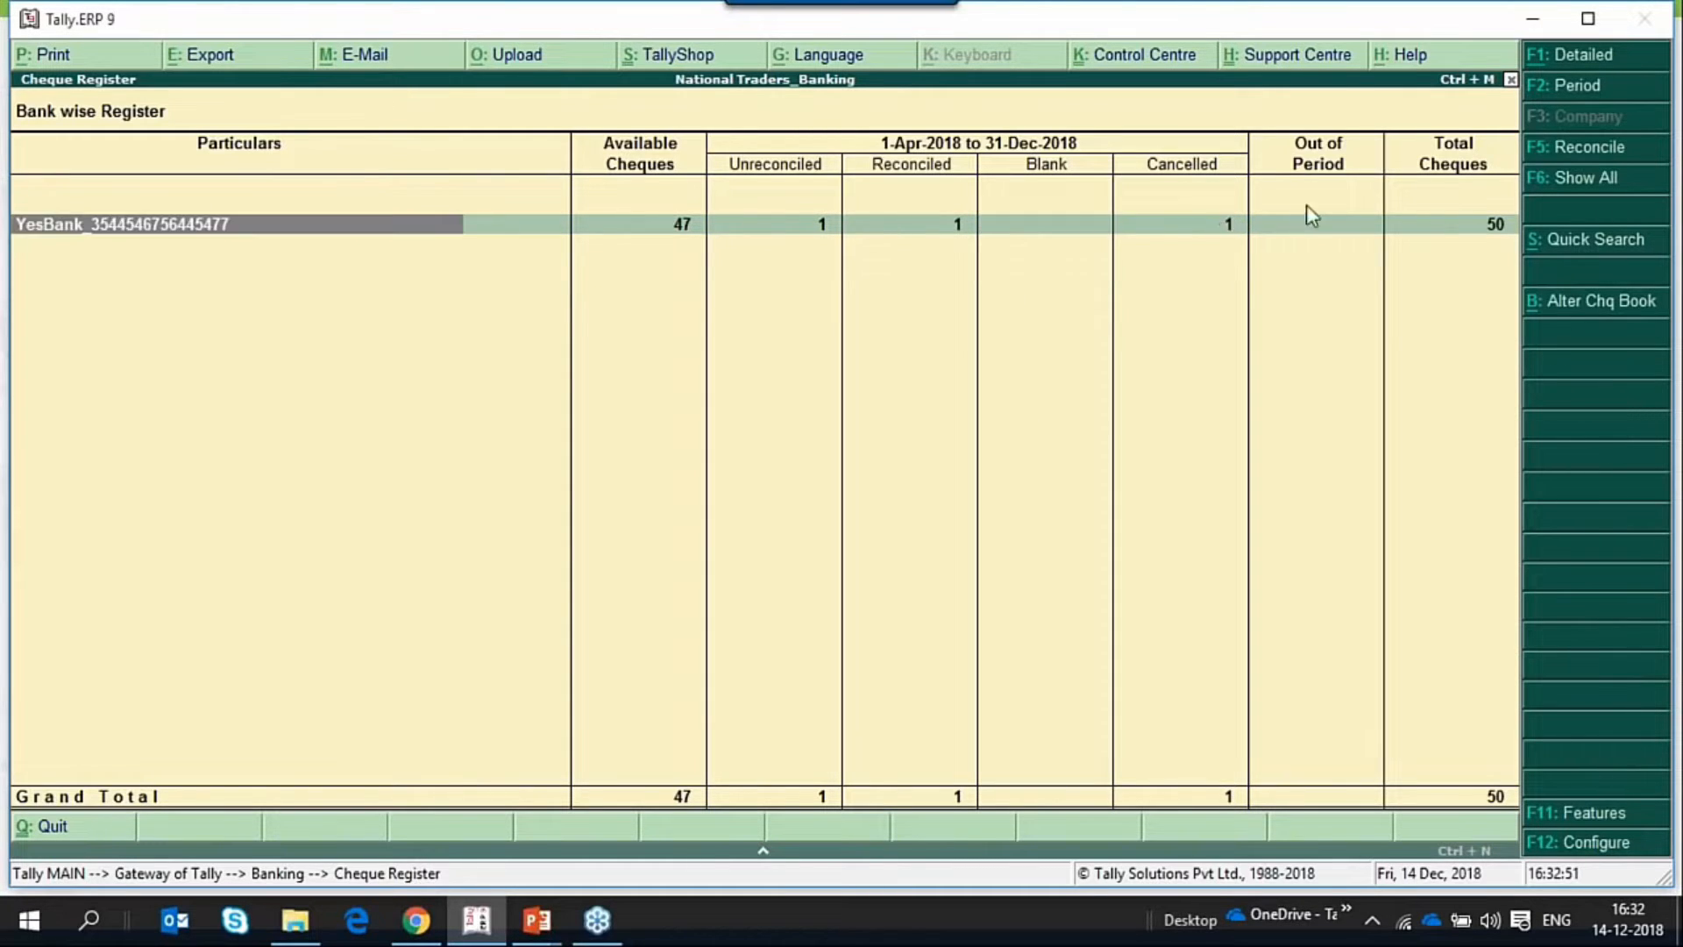
pyautogui.press('Right')
pyautogui.press('Right')
pyautogui.press('Right')
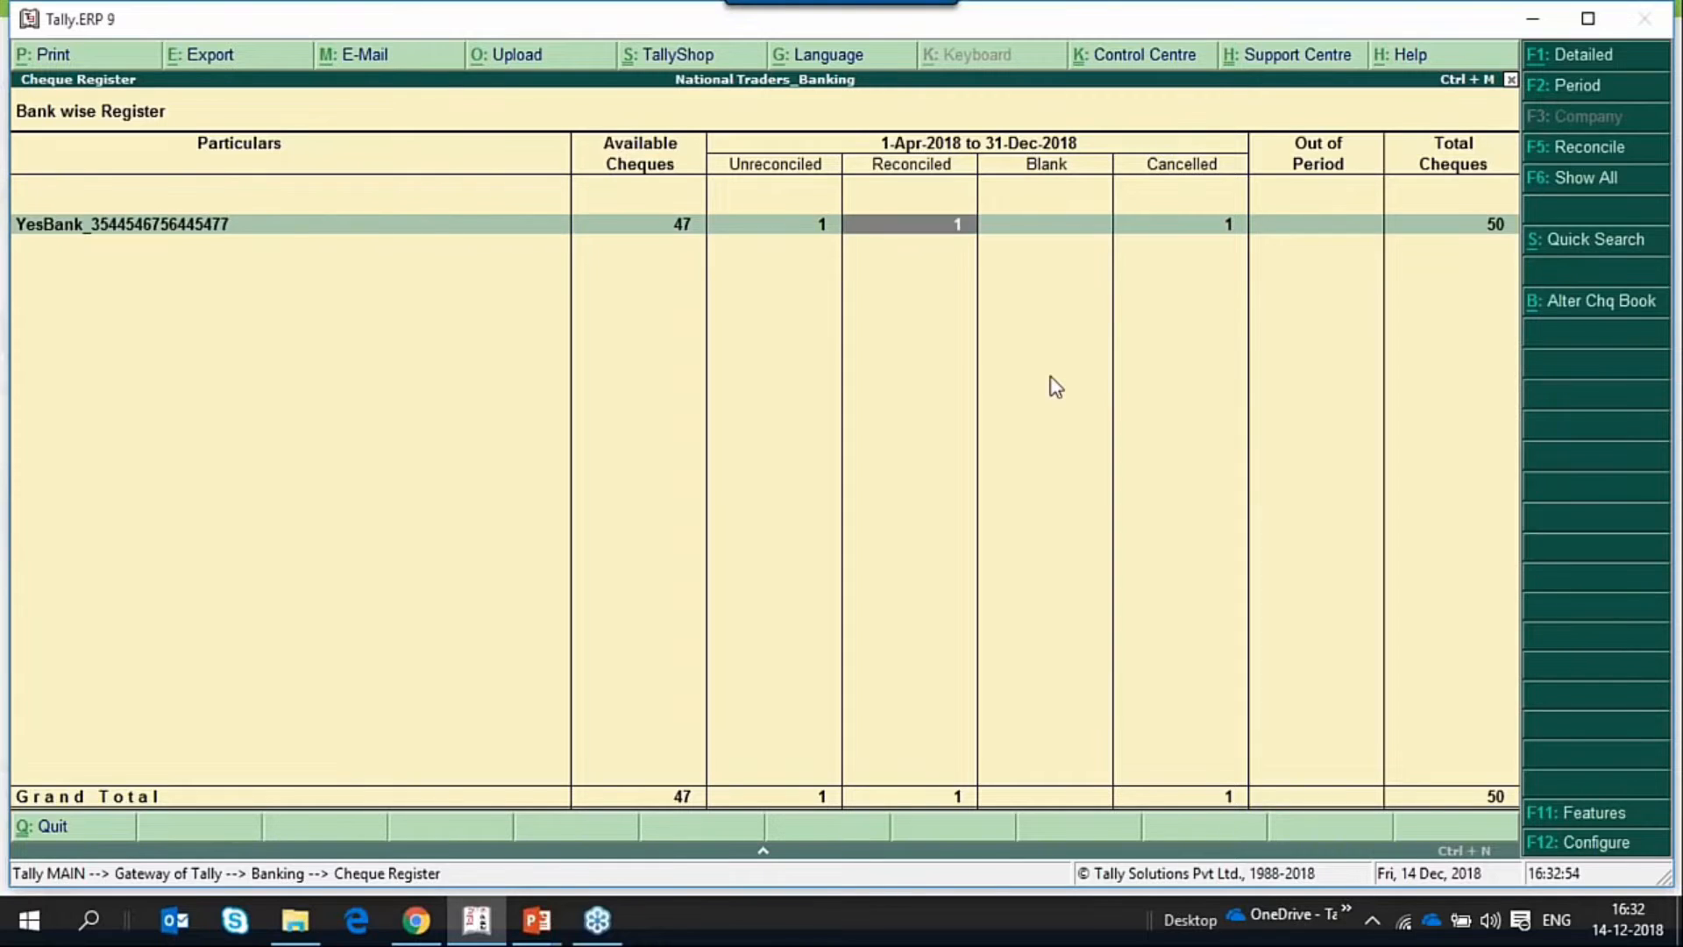
pyautogui.press('Left')
pyautogui.press('Left')
pyautogui.press('Left')
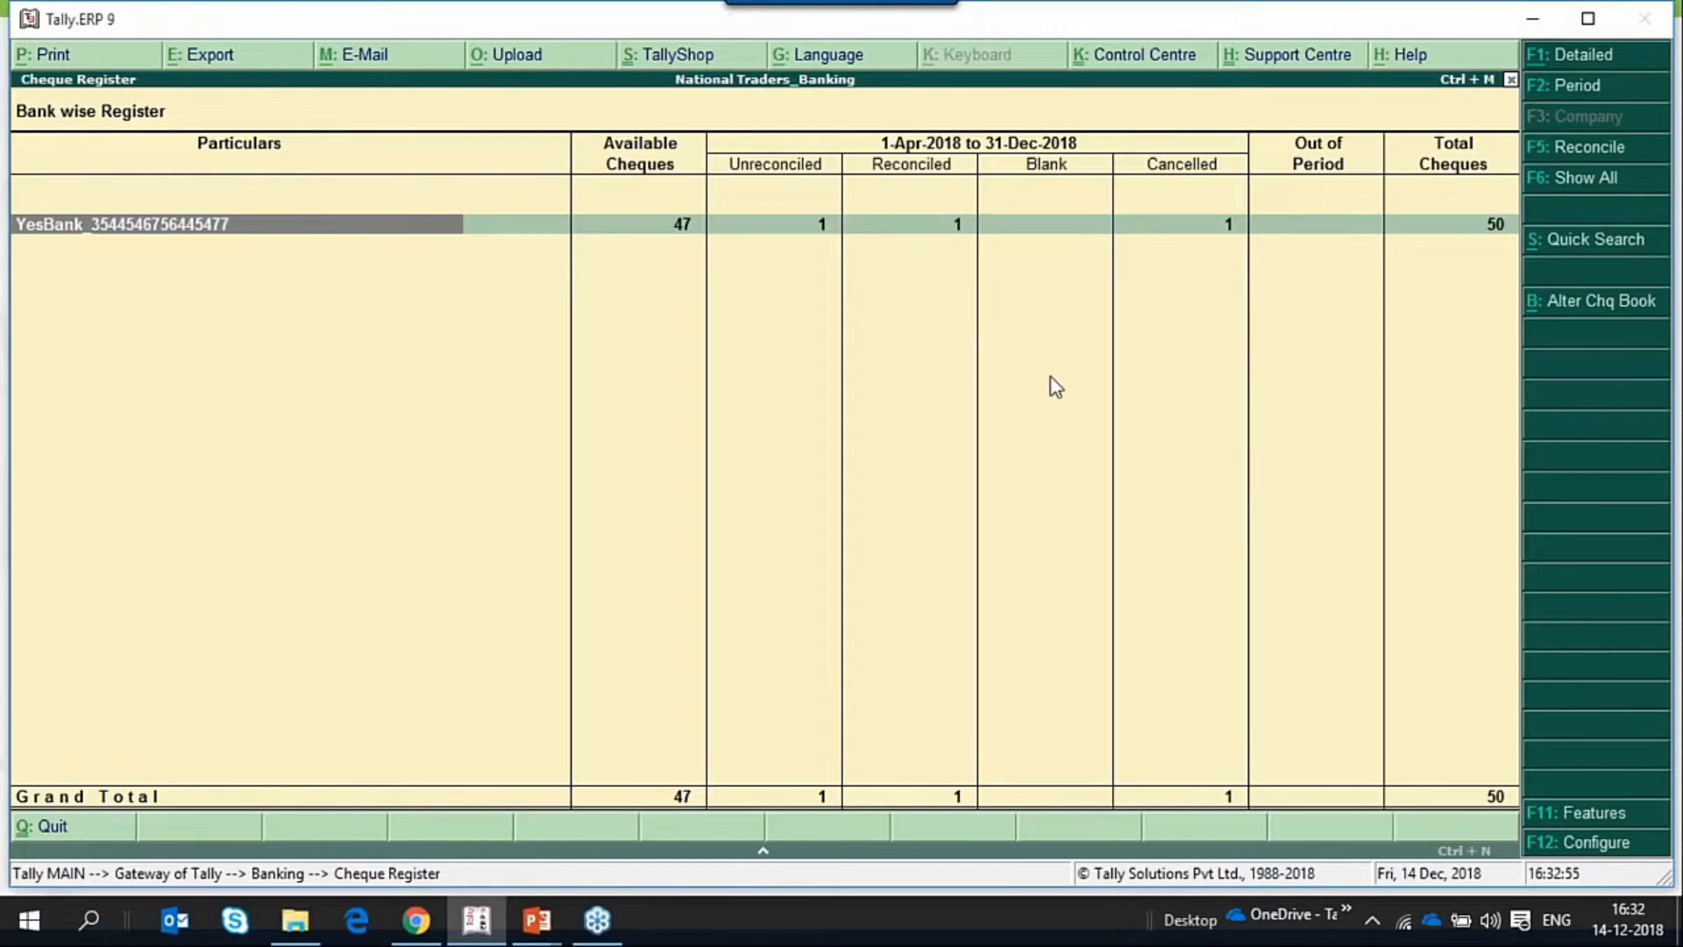
# Drill down from YesBank into the CTS Book 1 range to list its cheques instrument-wise.
pyautogui.press('Return')
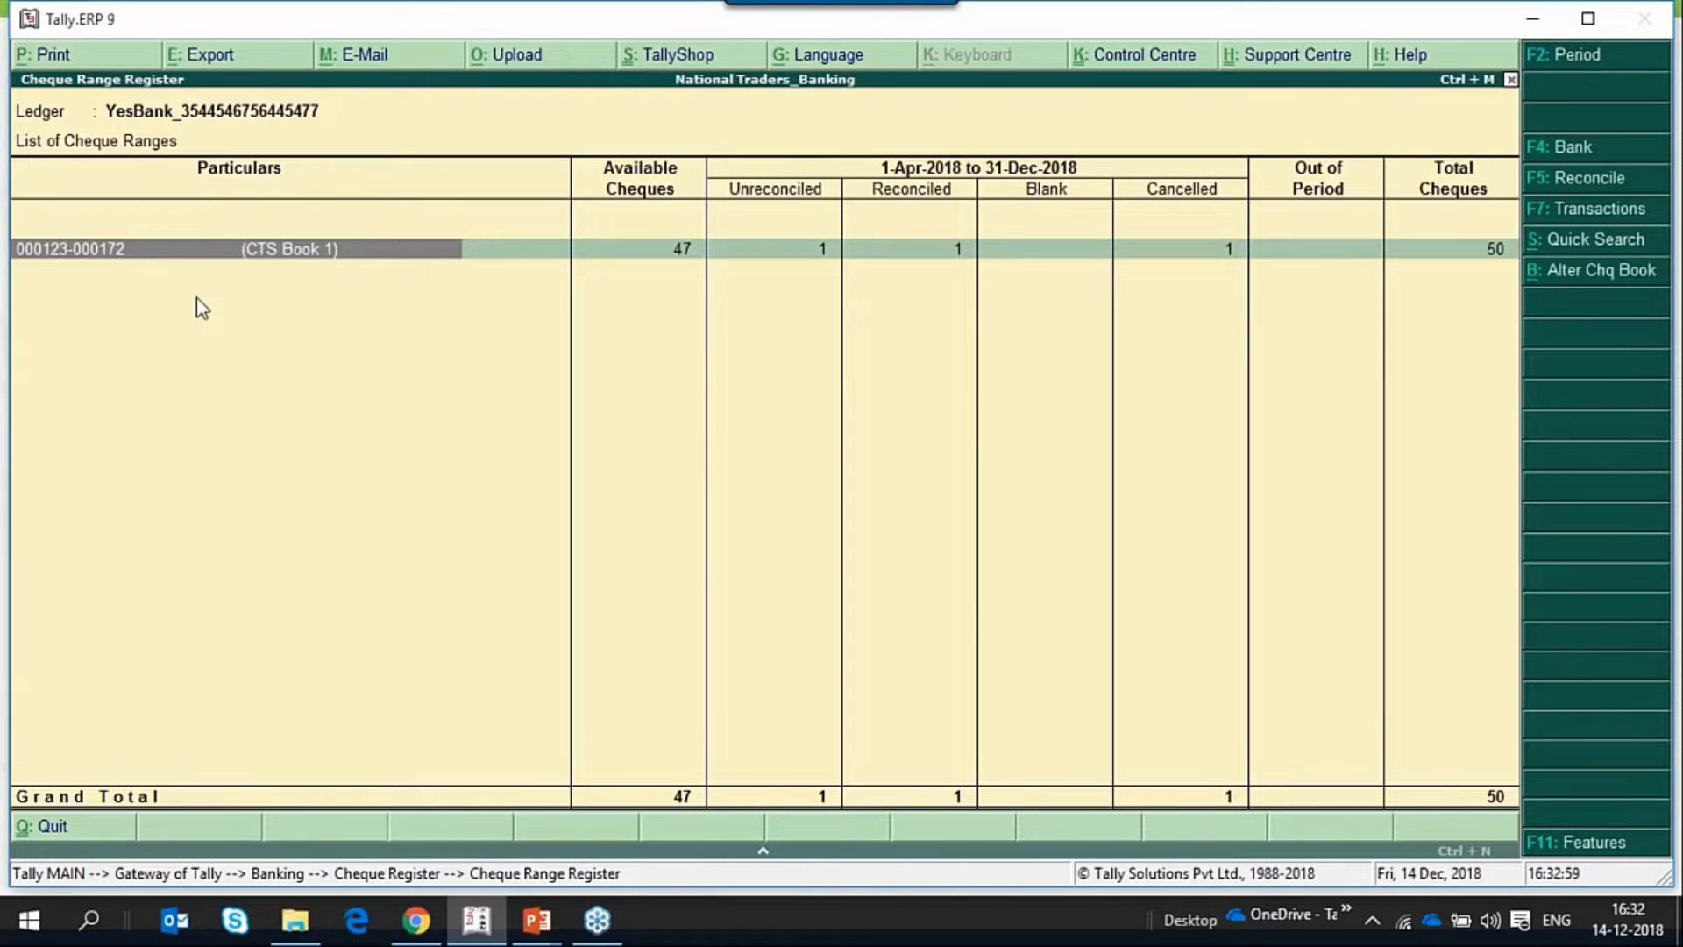
pyautogui.press('Escape')
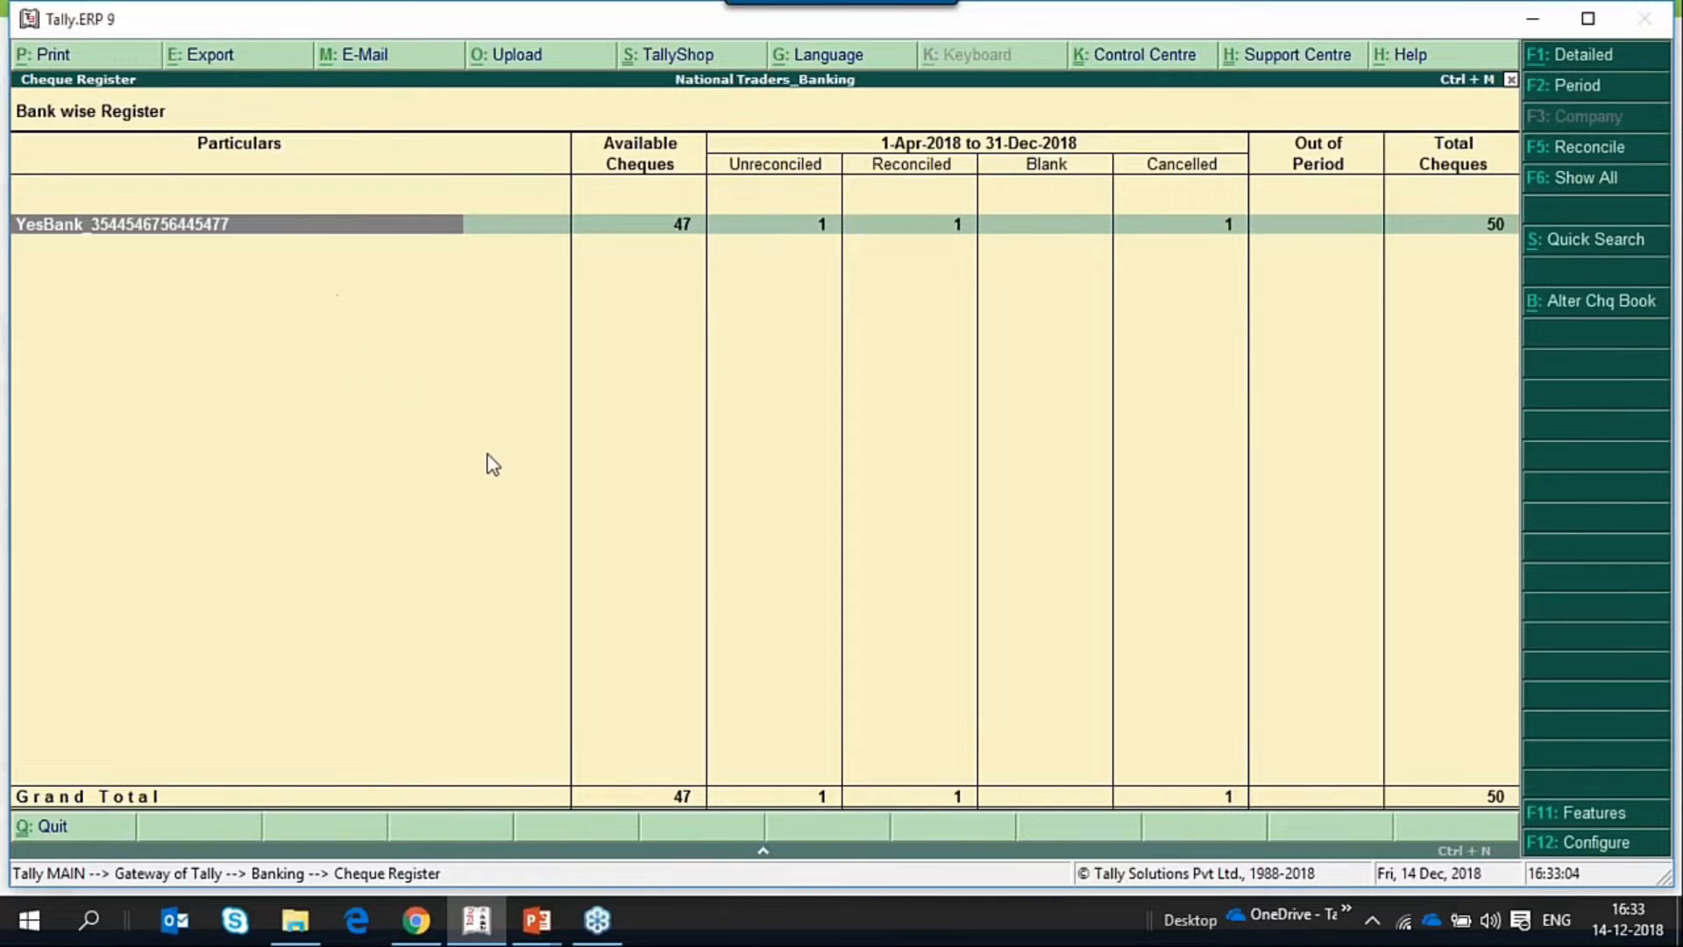
pyautogui.press('Return')
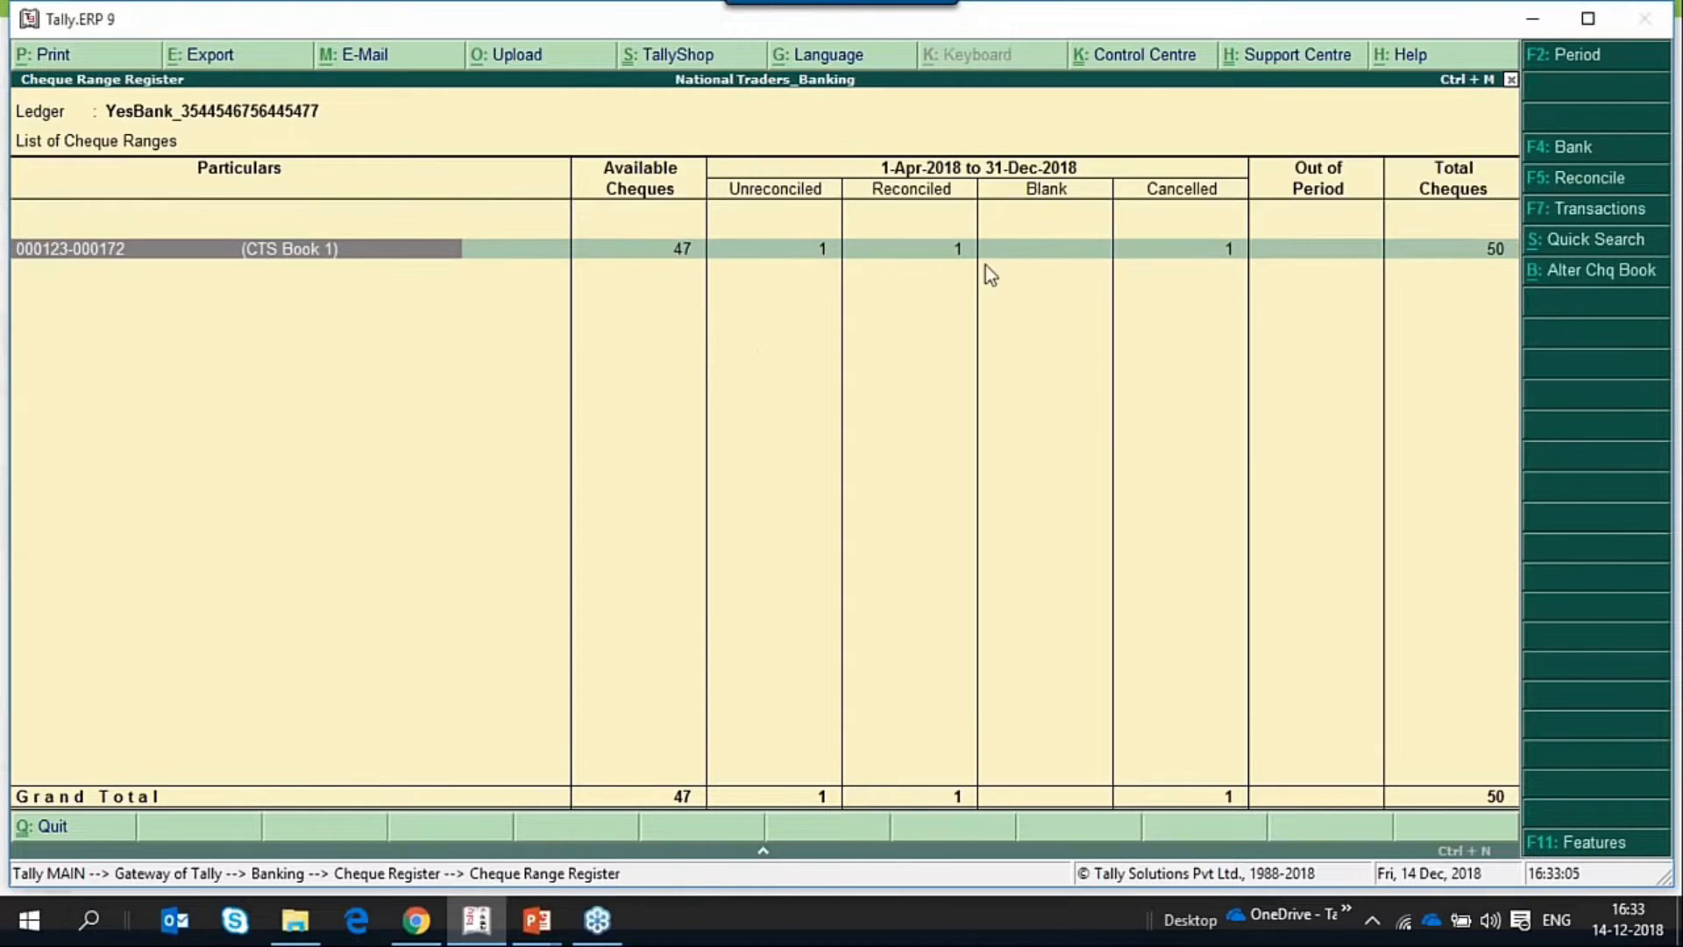
pyautogui.press('Return')
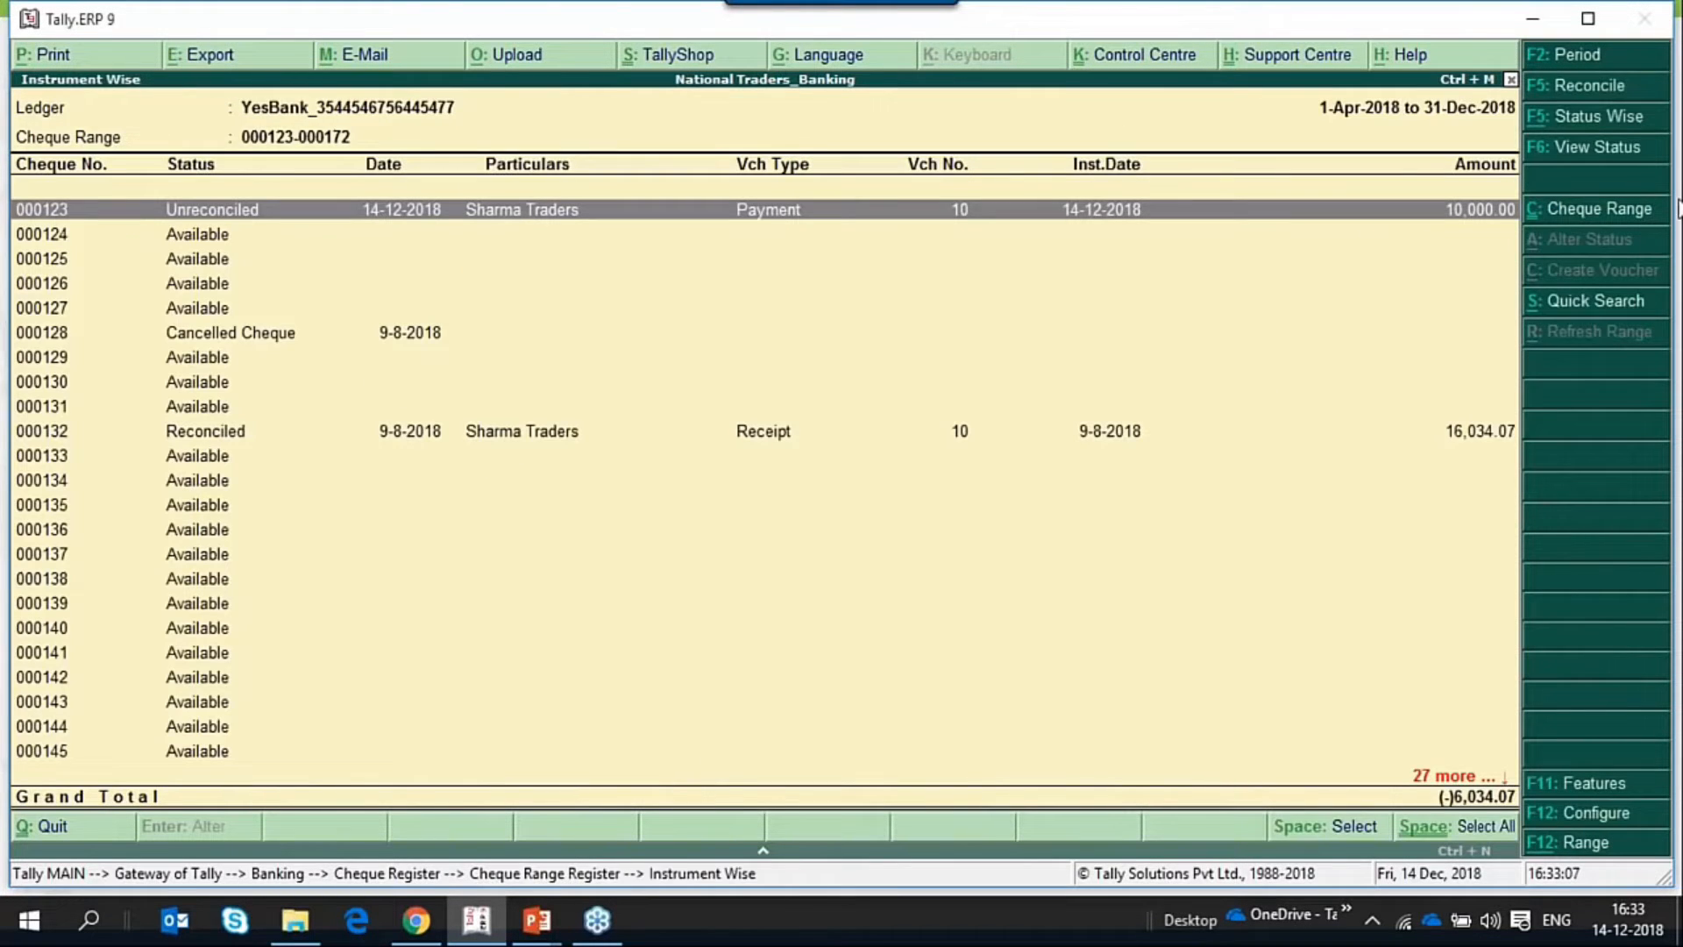
# Select available cheque 000124 and alter its status to Blank Cheque, opening its payment voucher.
pyautogui.click(40, 237)
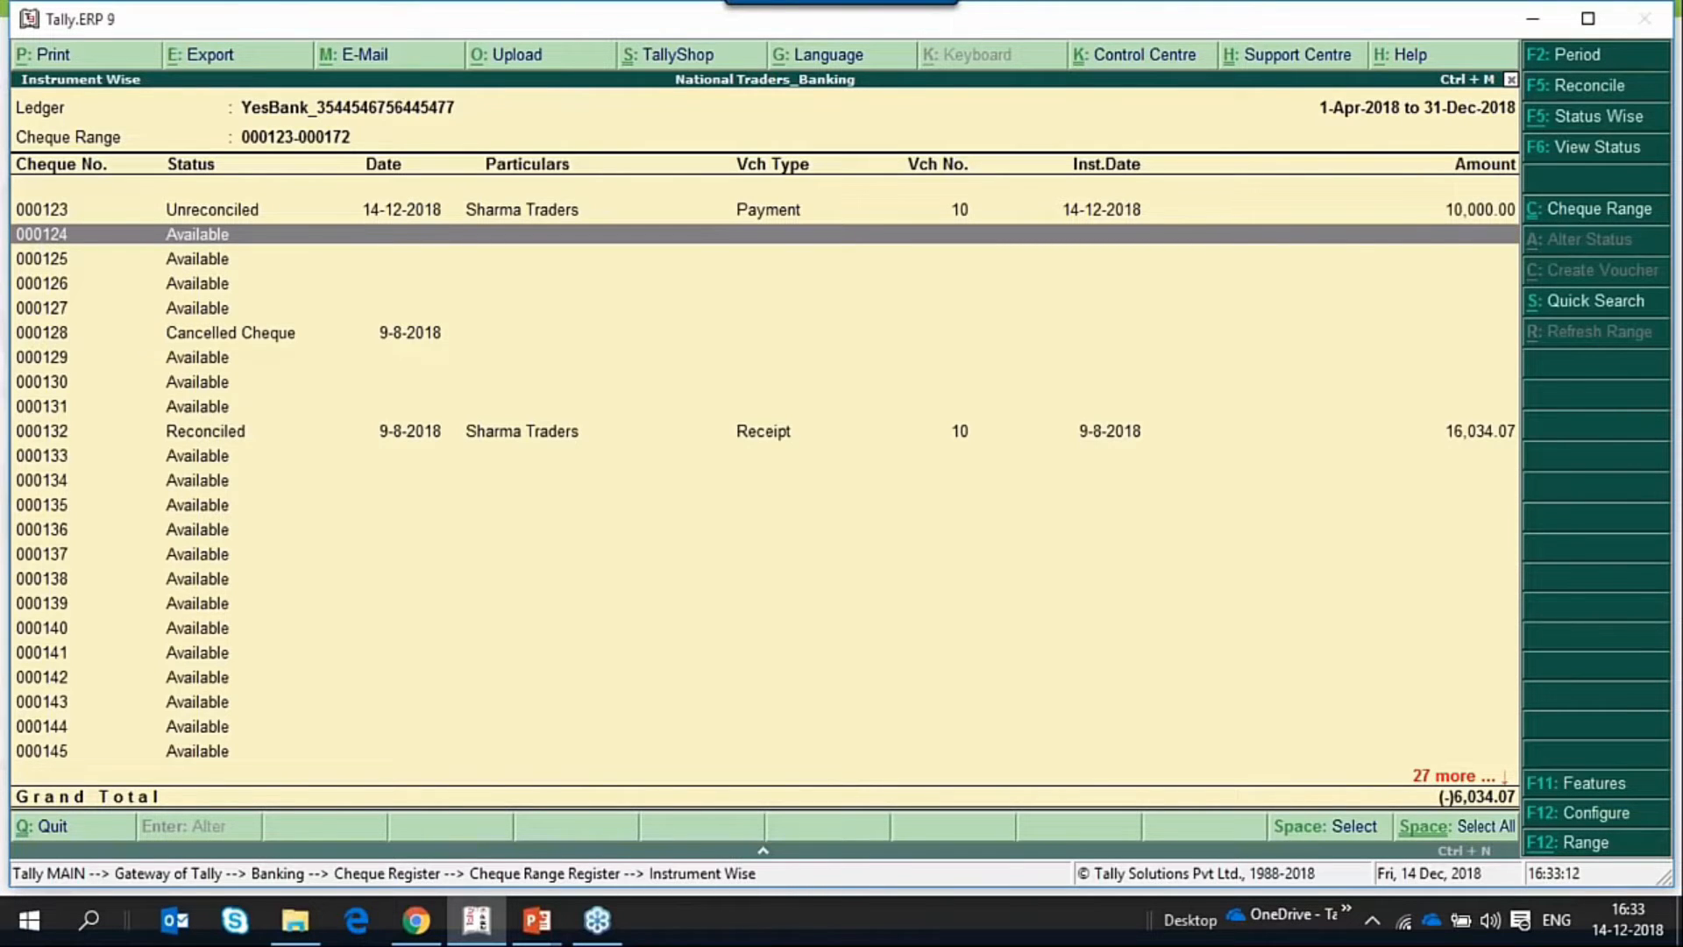
pyautogui.click(307, 243)
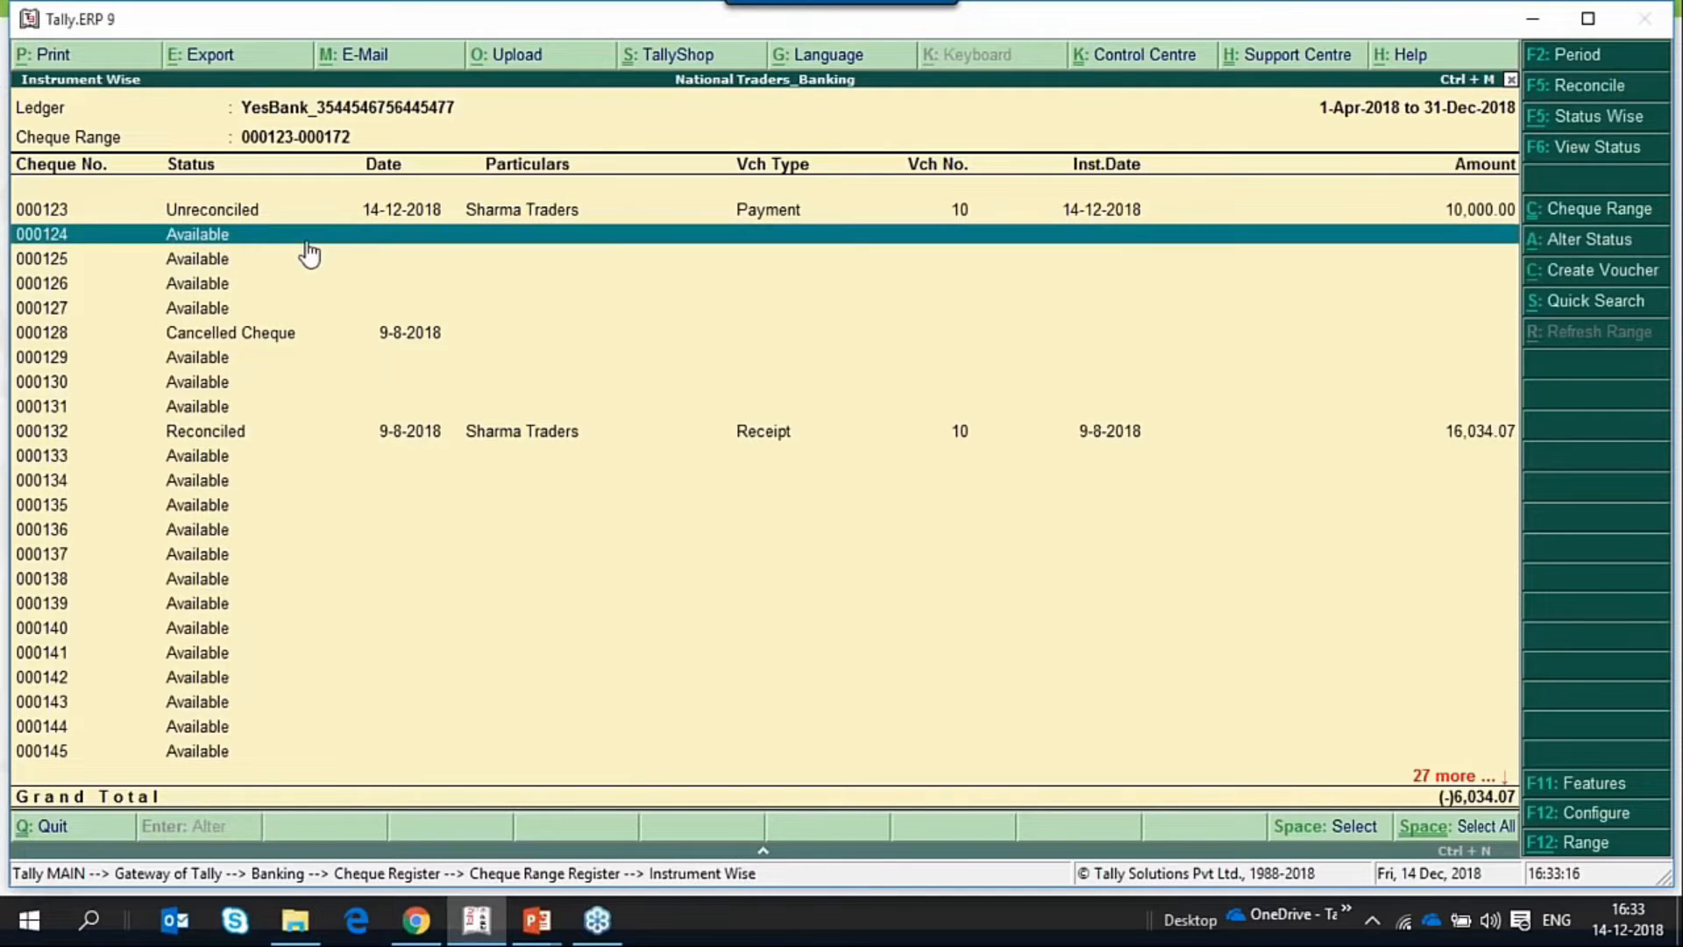
pyautogui.click(1588, 250)
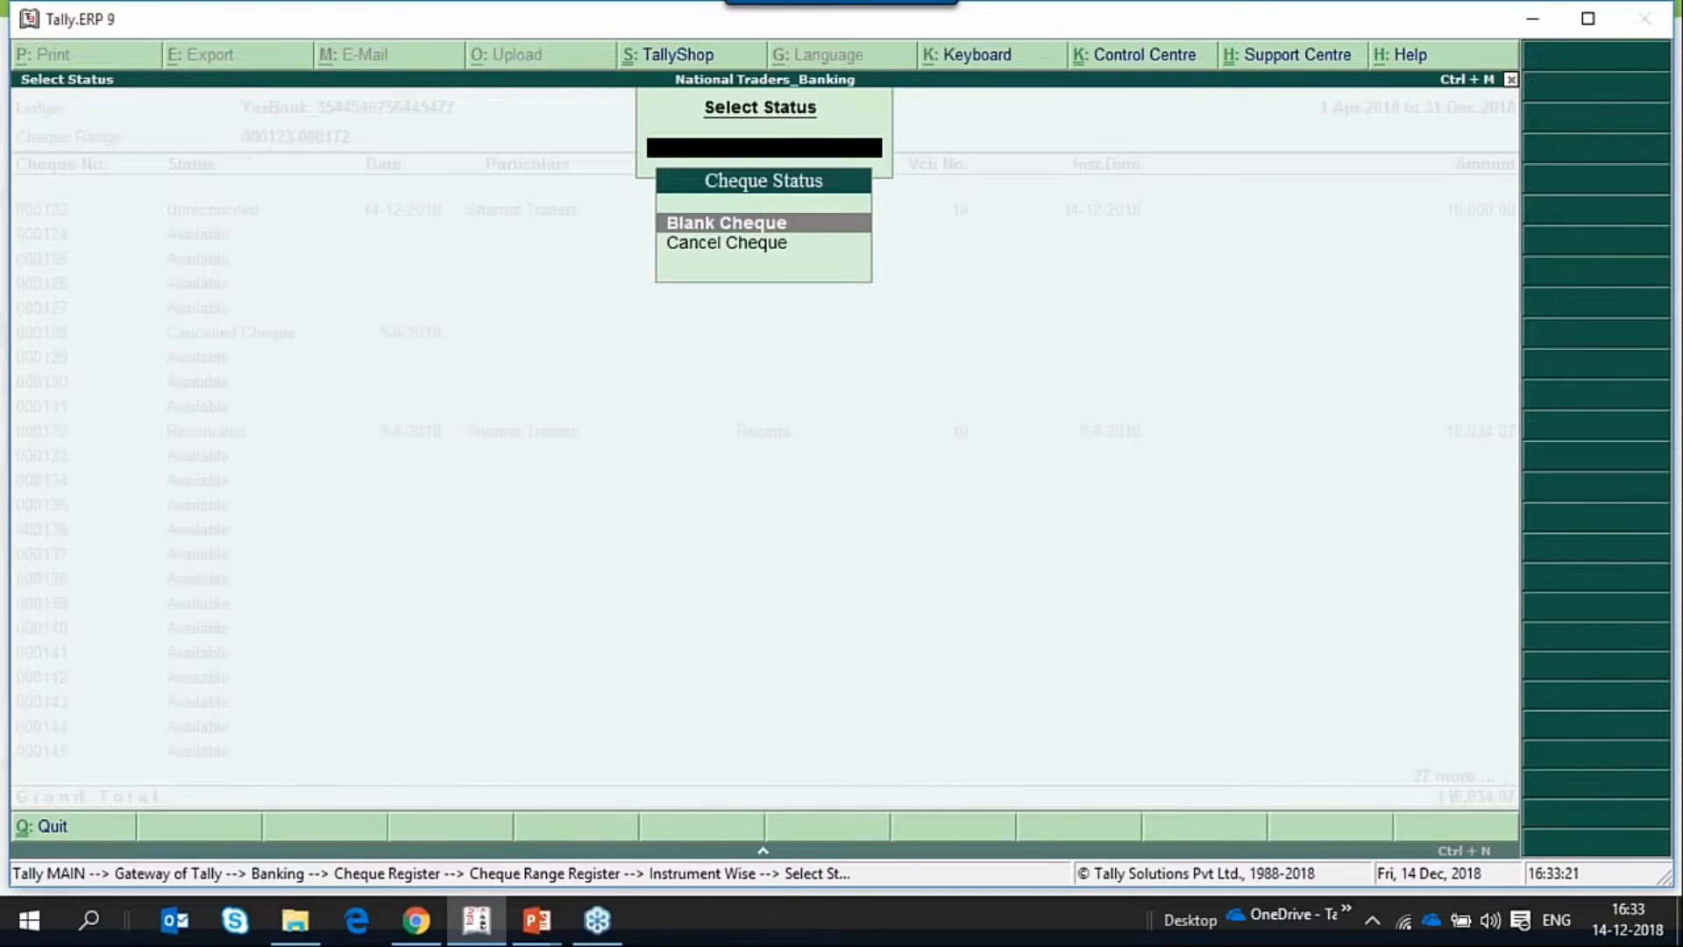
pyautogui.press('Return')
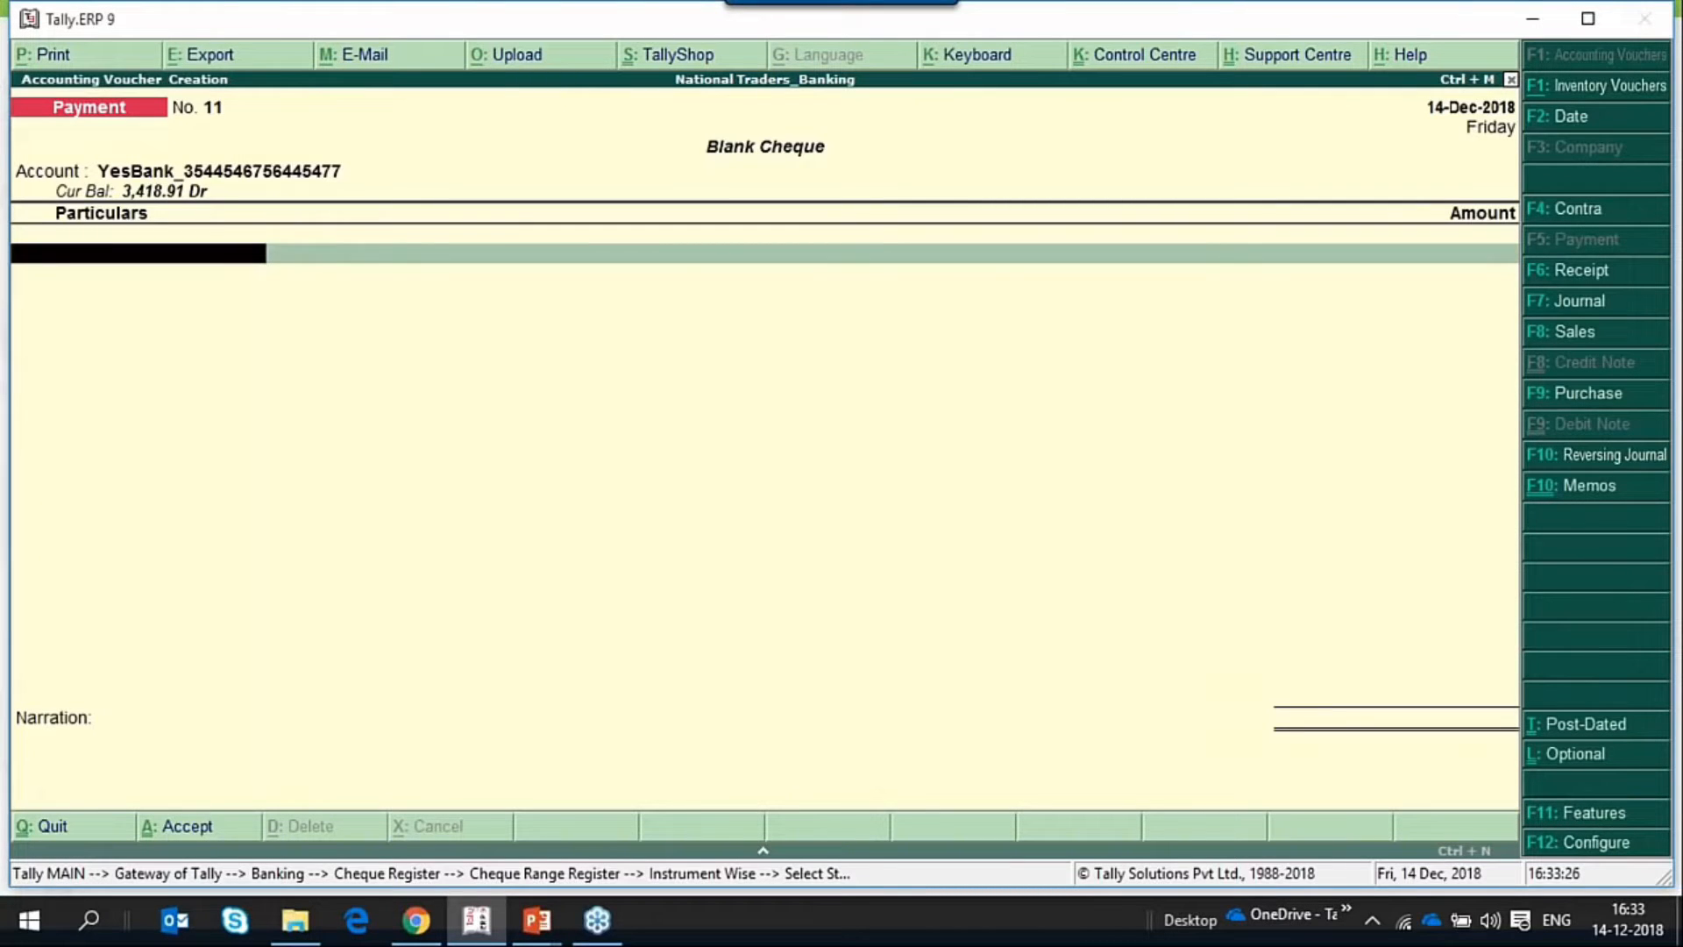
# Check the Enable zero-valued transactions setting in the company's accounting features and return to the blank cheque voucher.
pyautogui.press('F11')
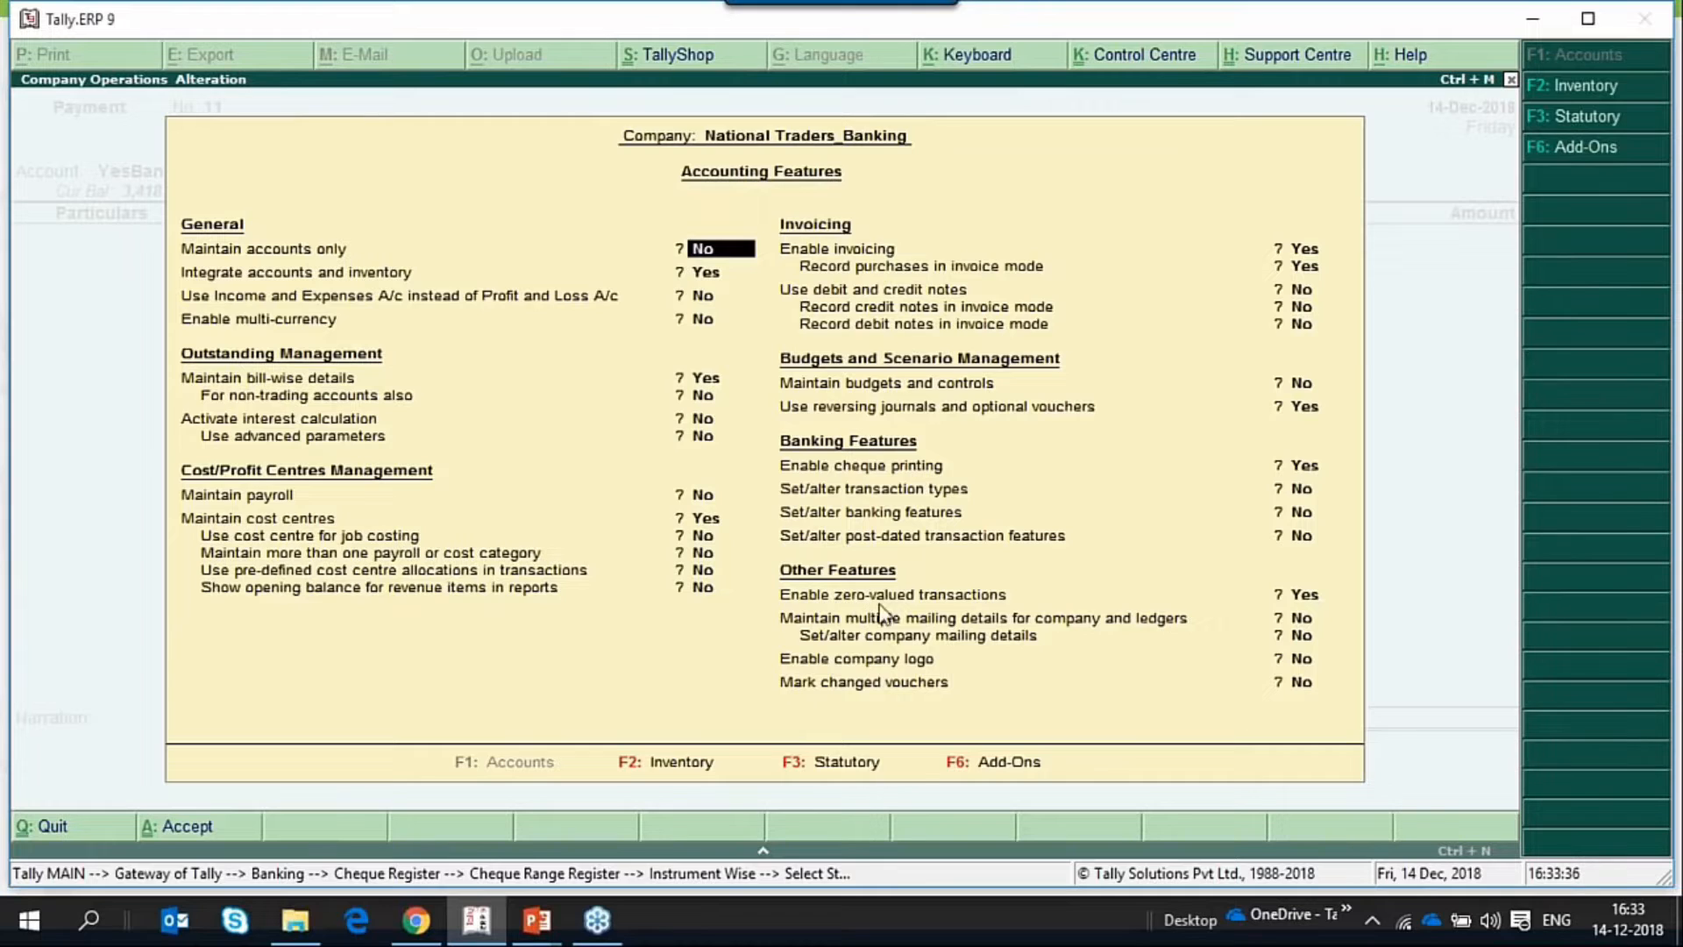
pyautogui.click(1313, 597)
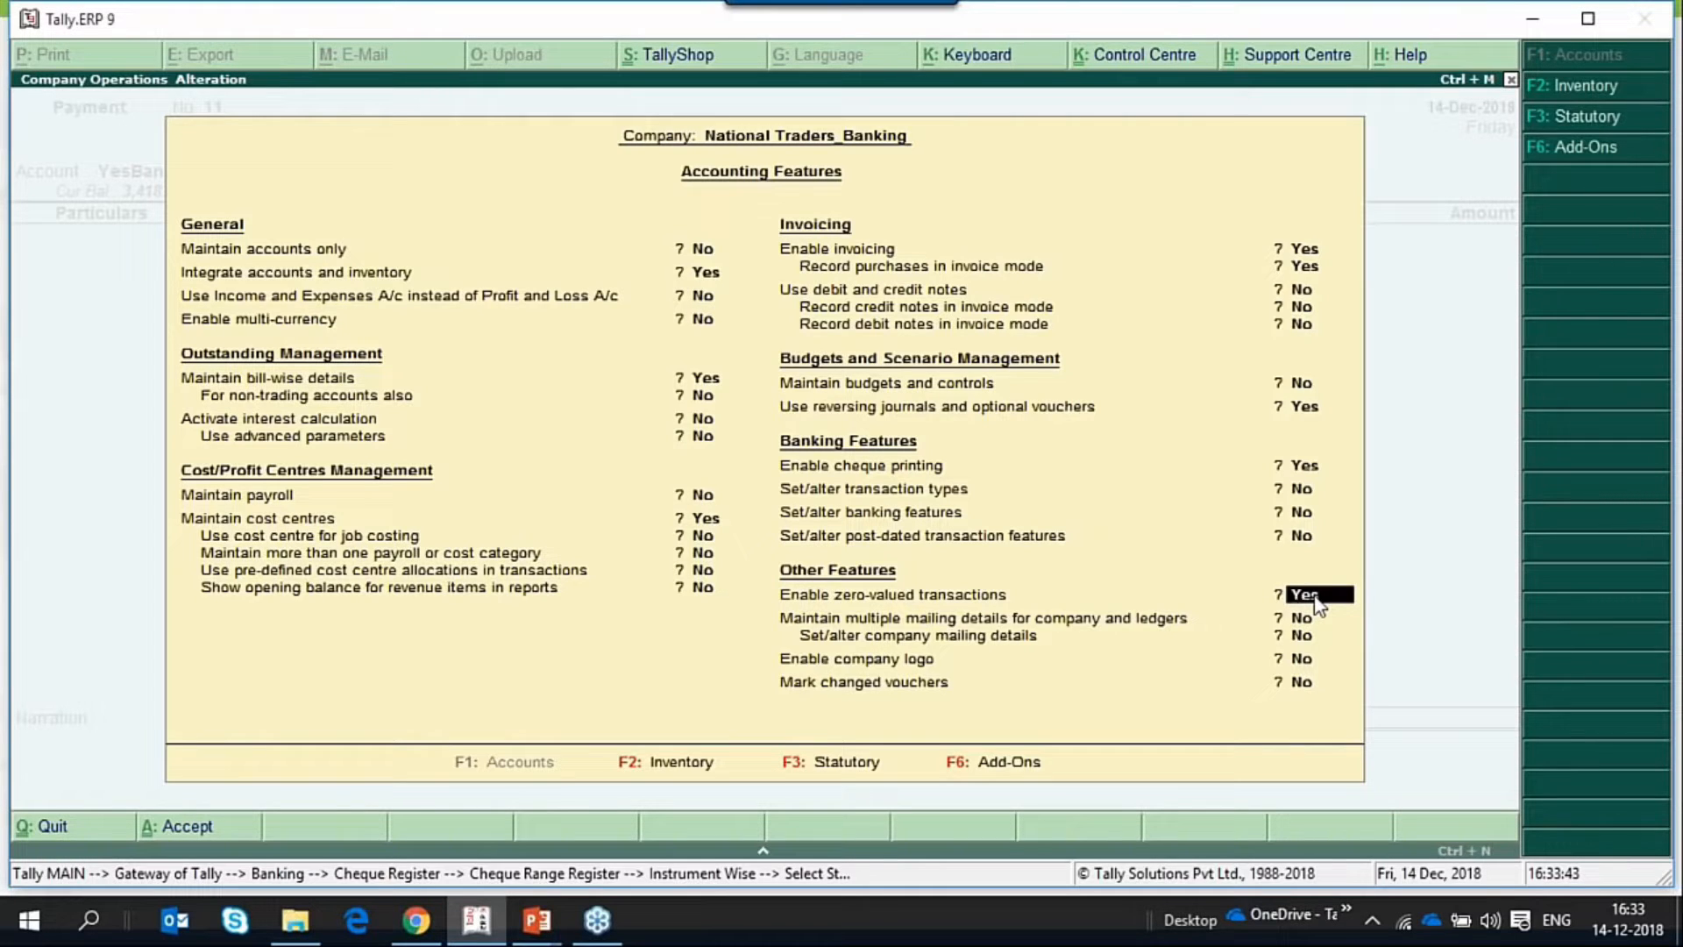
pyautogui.press('Return')
pyautogui.press('Return')
pyautogui.press('Return')
pyautogui.press('Return')
pyautogui.press('Return')
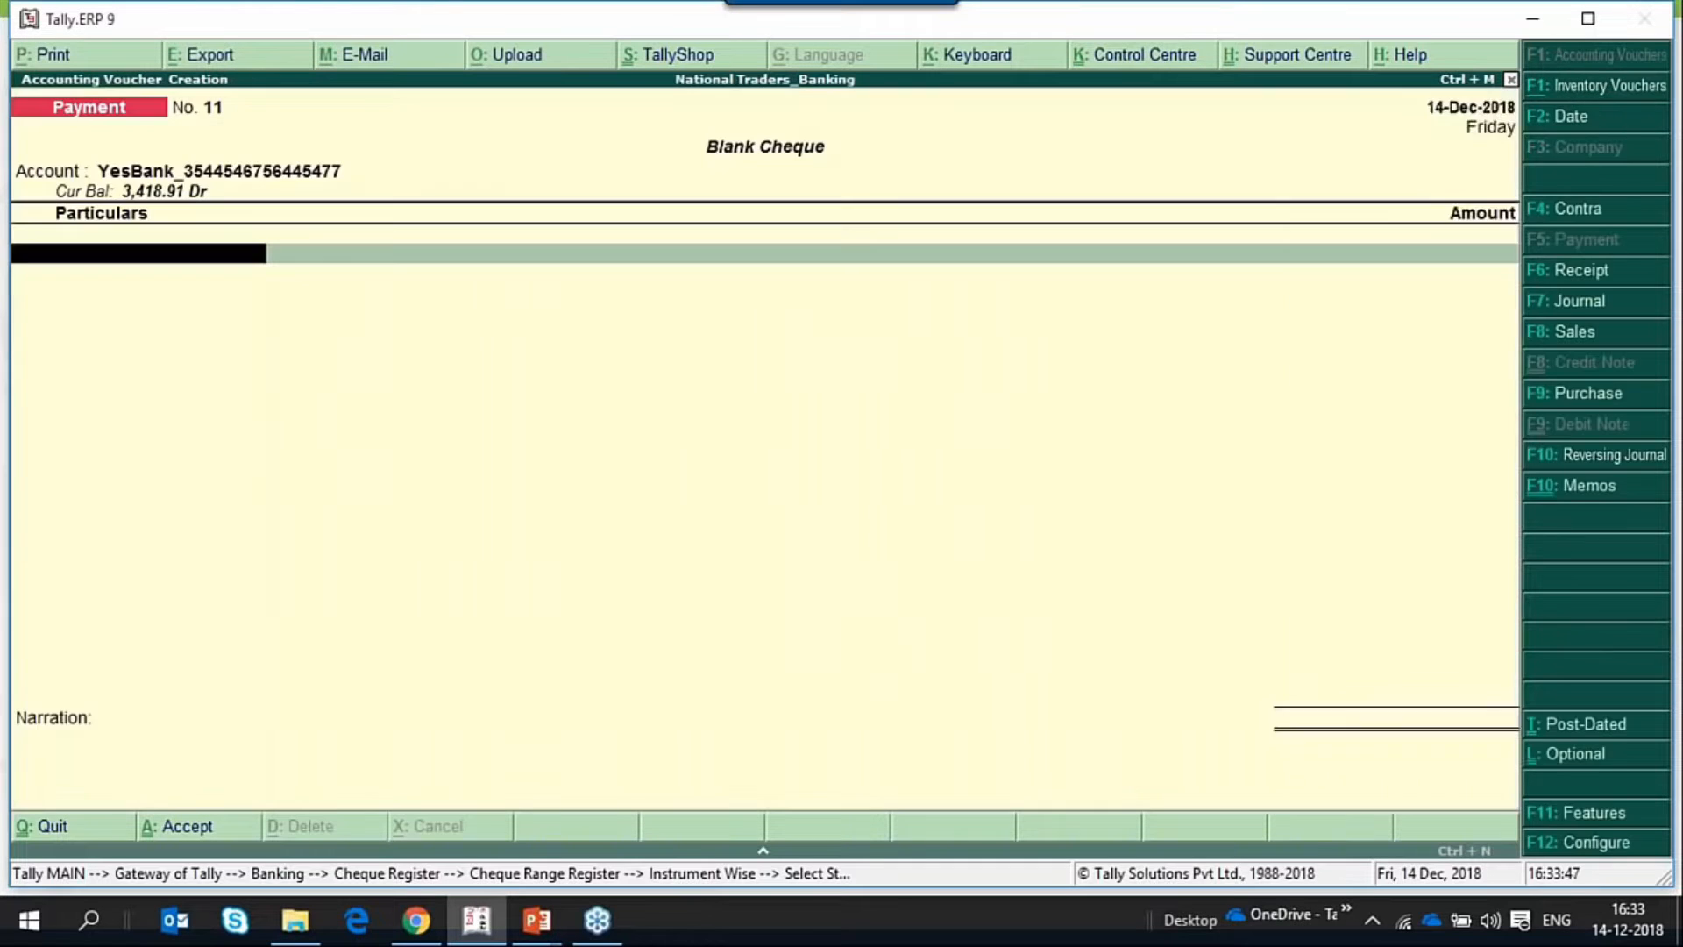
# Record the blank cheque payment voucher to Sharma Traders without an amount, keeping the default bank allocation for cheque 000124, and save it.
pyautogui.press('Down')
pyautogui.press('Down')
pyautogui.press('Down')
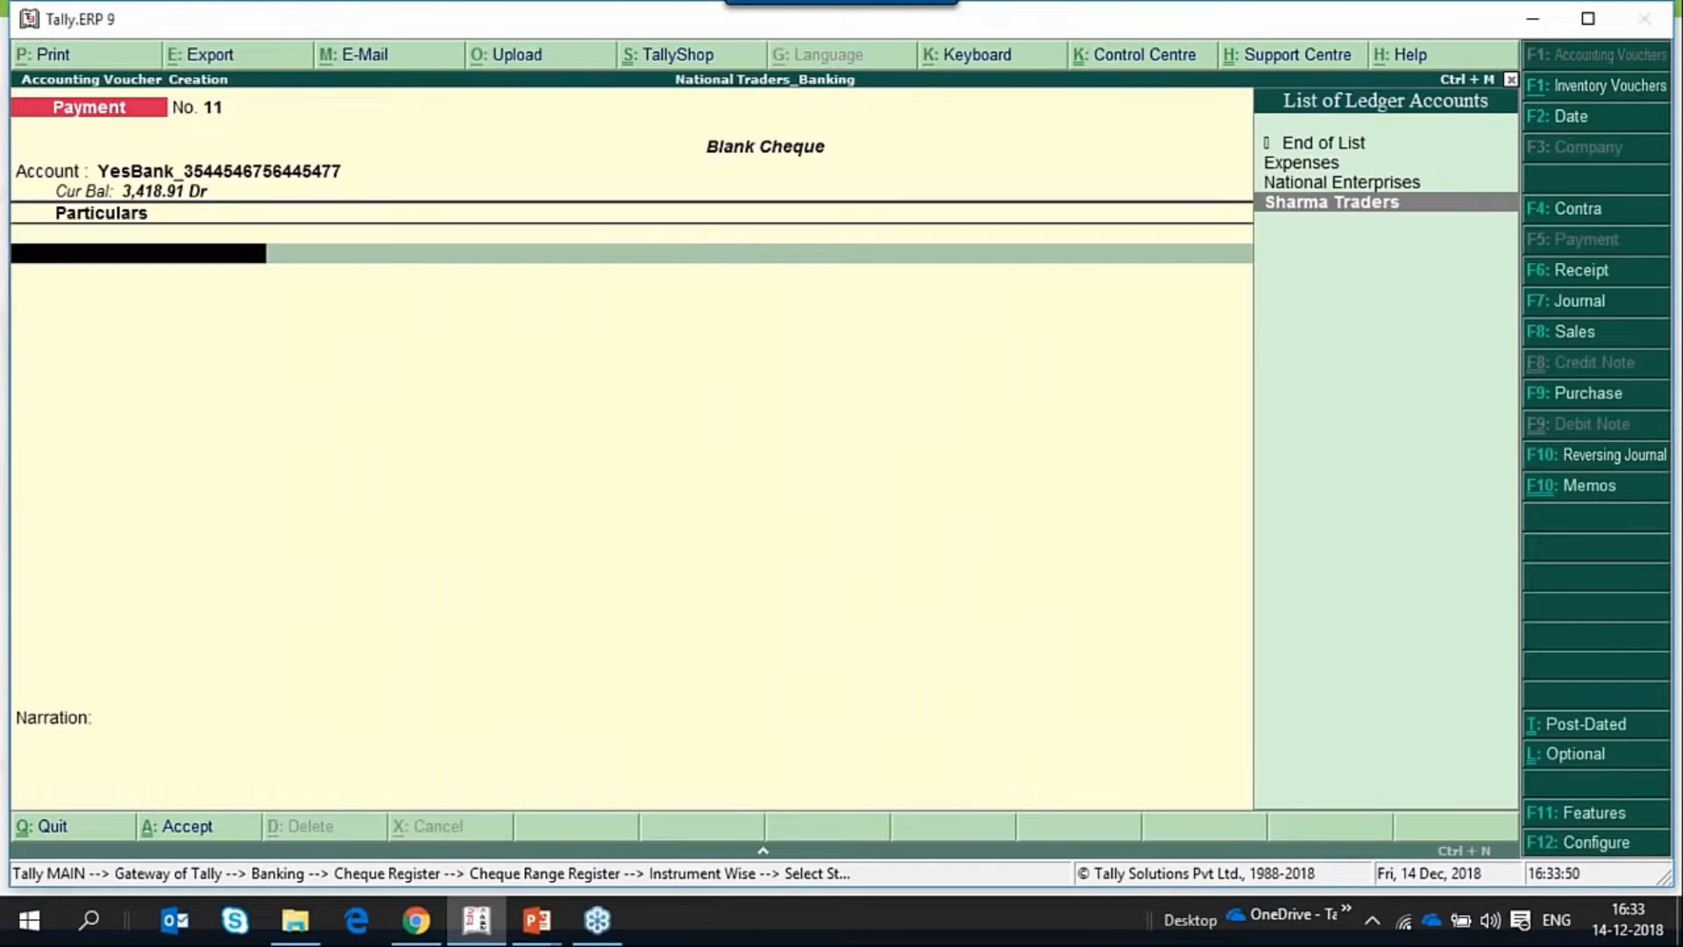
pyautogui.press('Return')
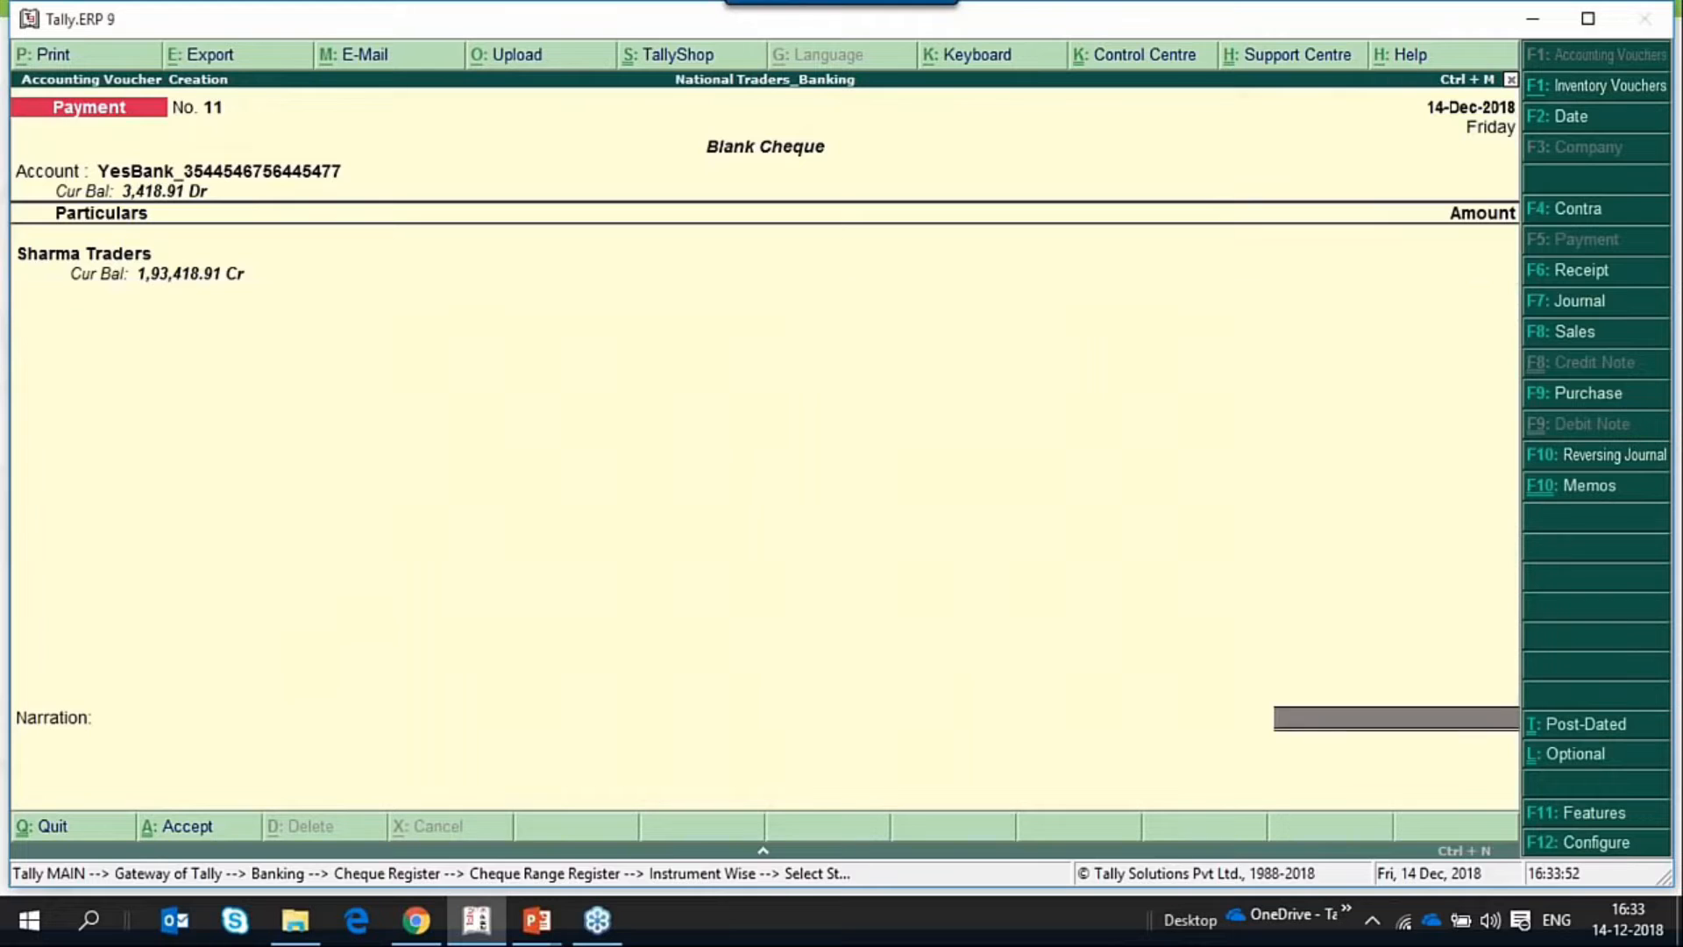
pyautogui.press('Return')
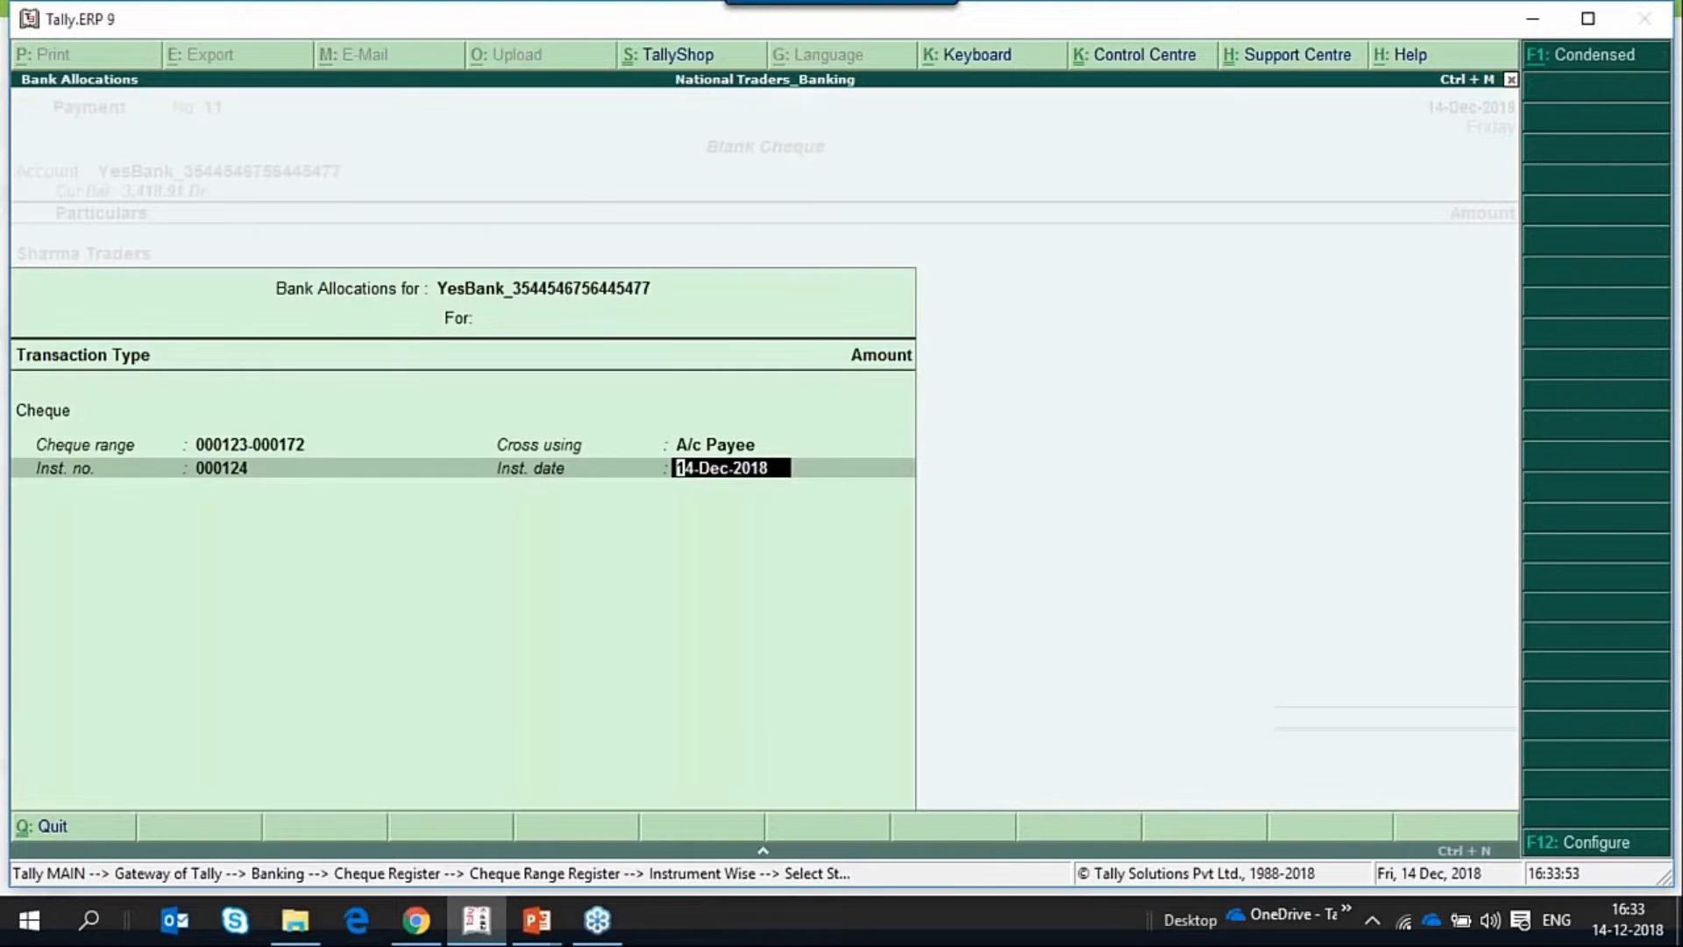
pyautogui.press('Return')
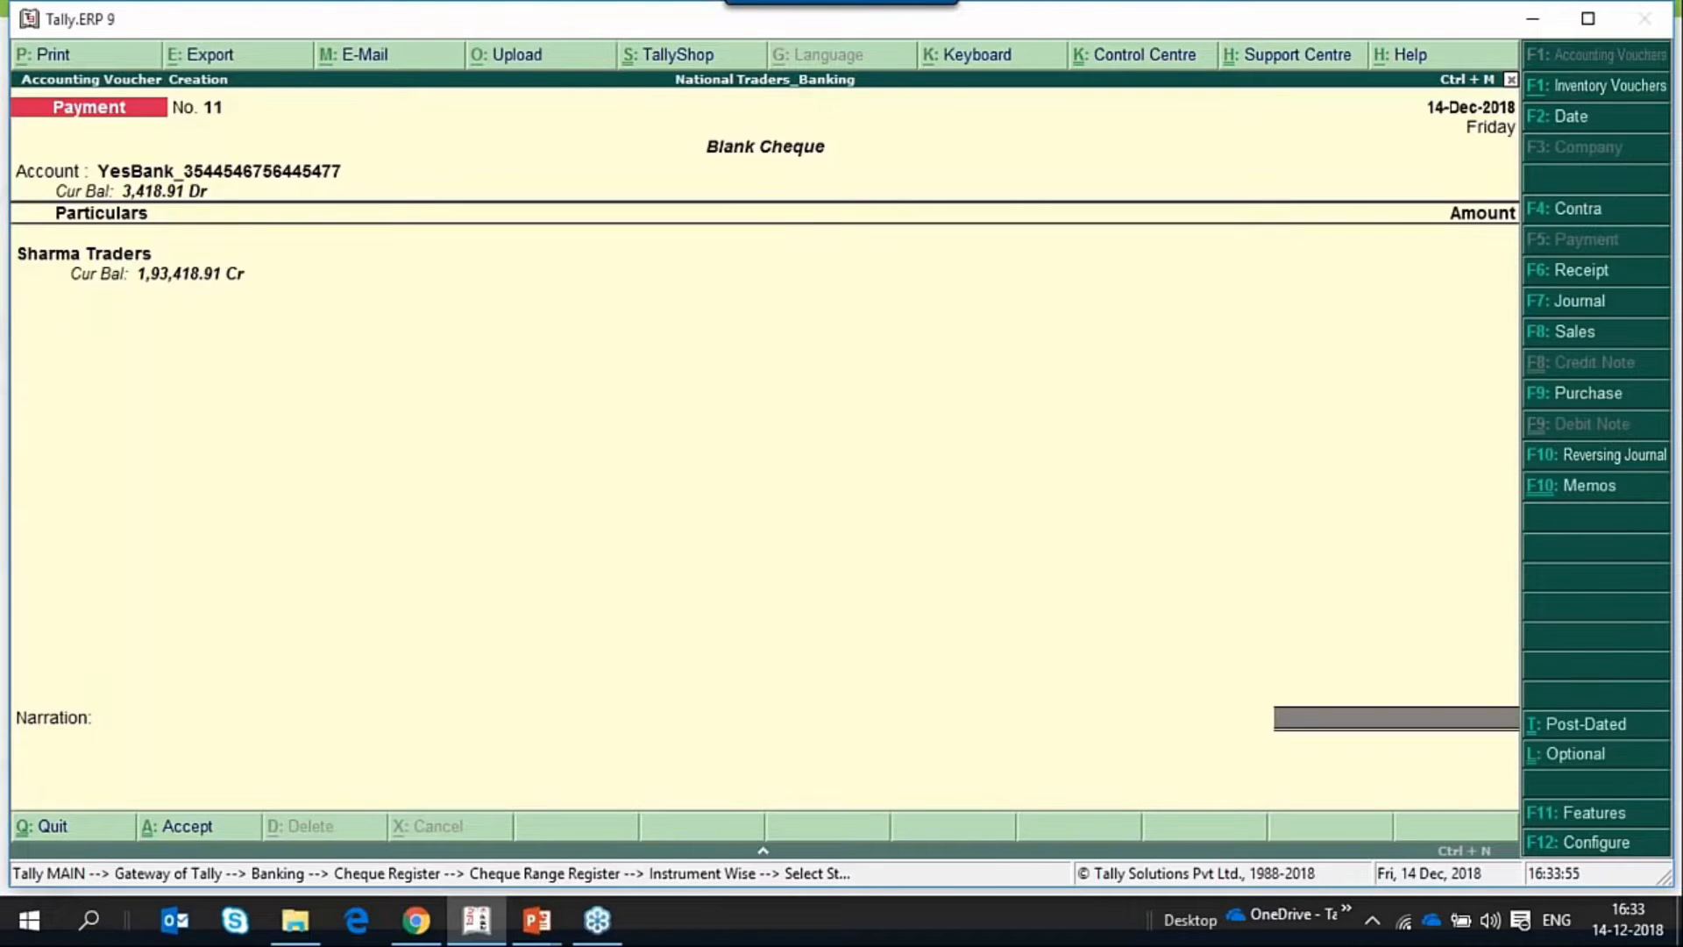
pyautogui.press('BackSpace')
pyautogui.press('Return')
pyautogui.press('Return')
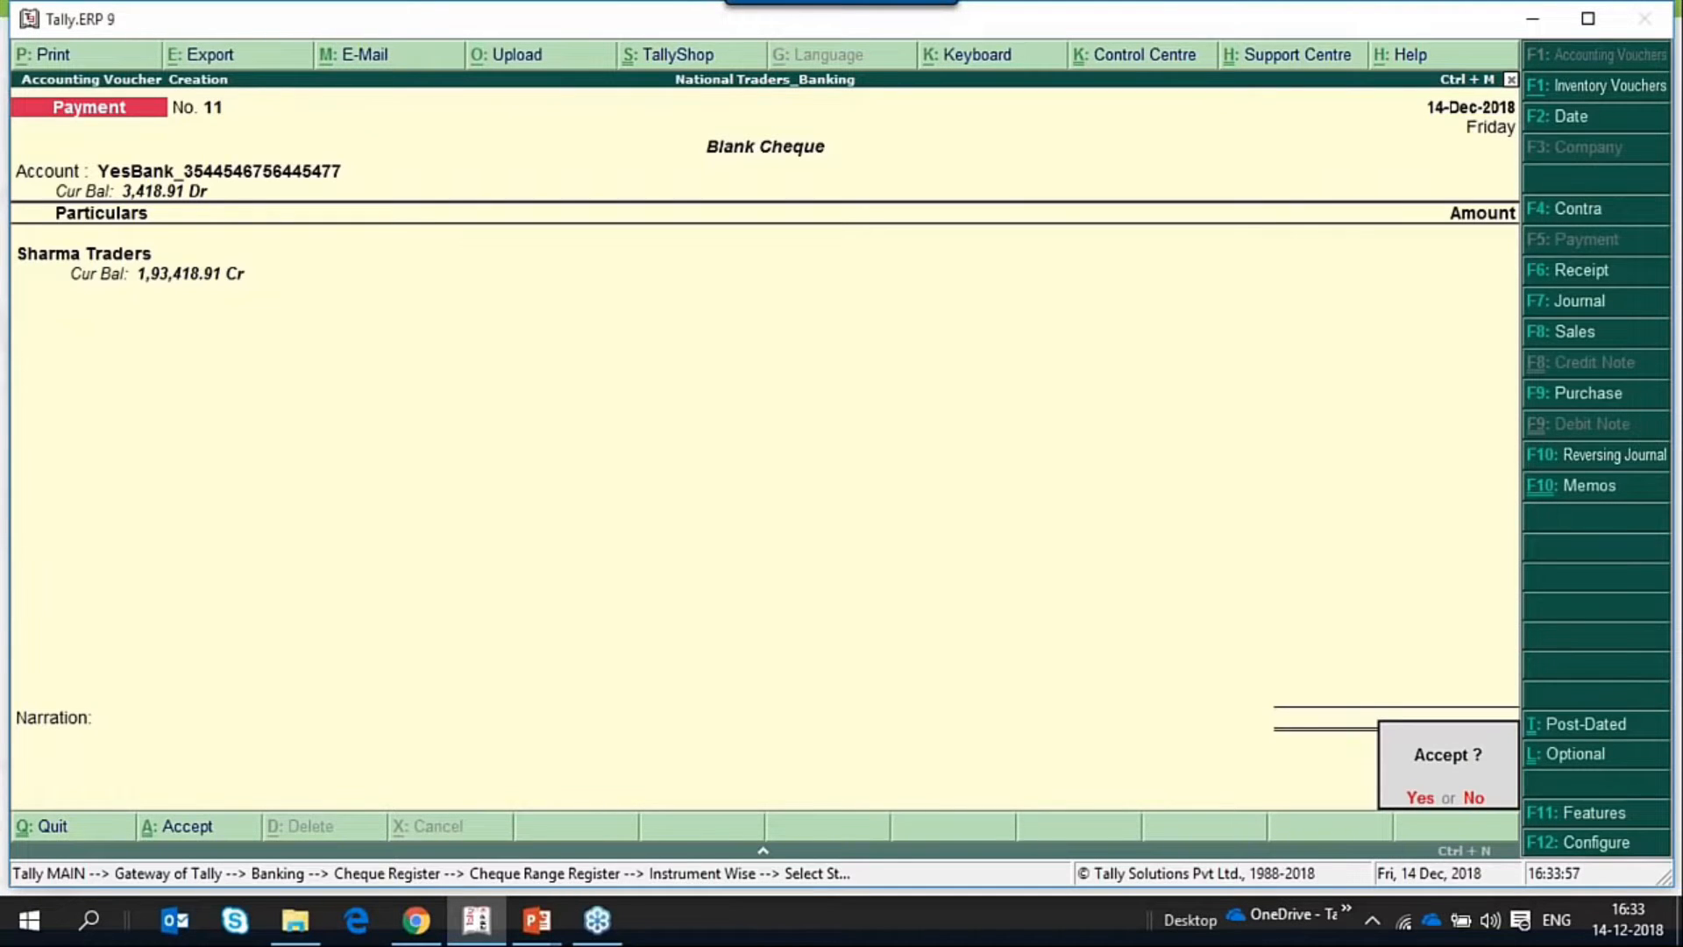
pyautogui.press('Return')
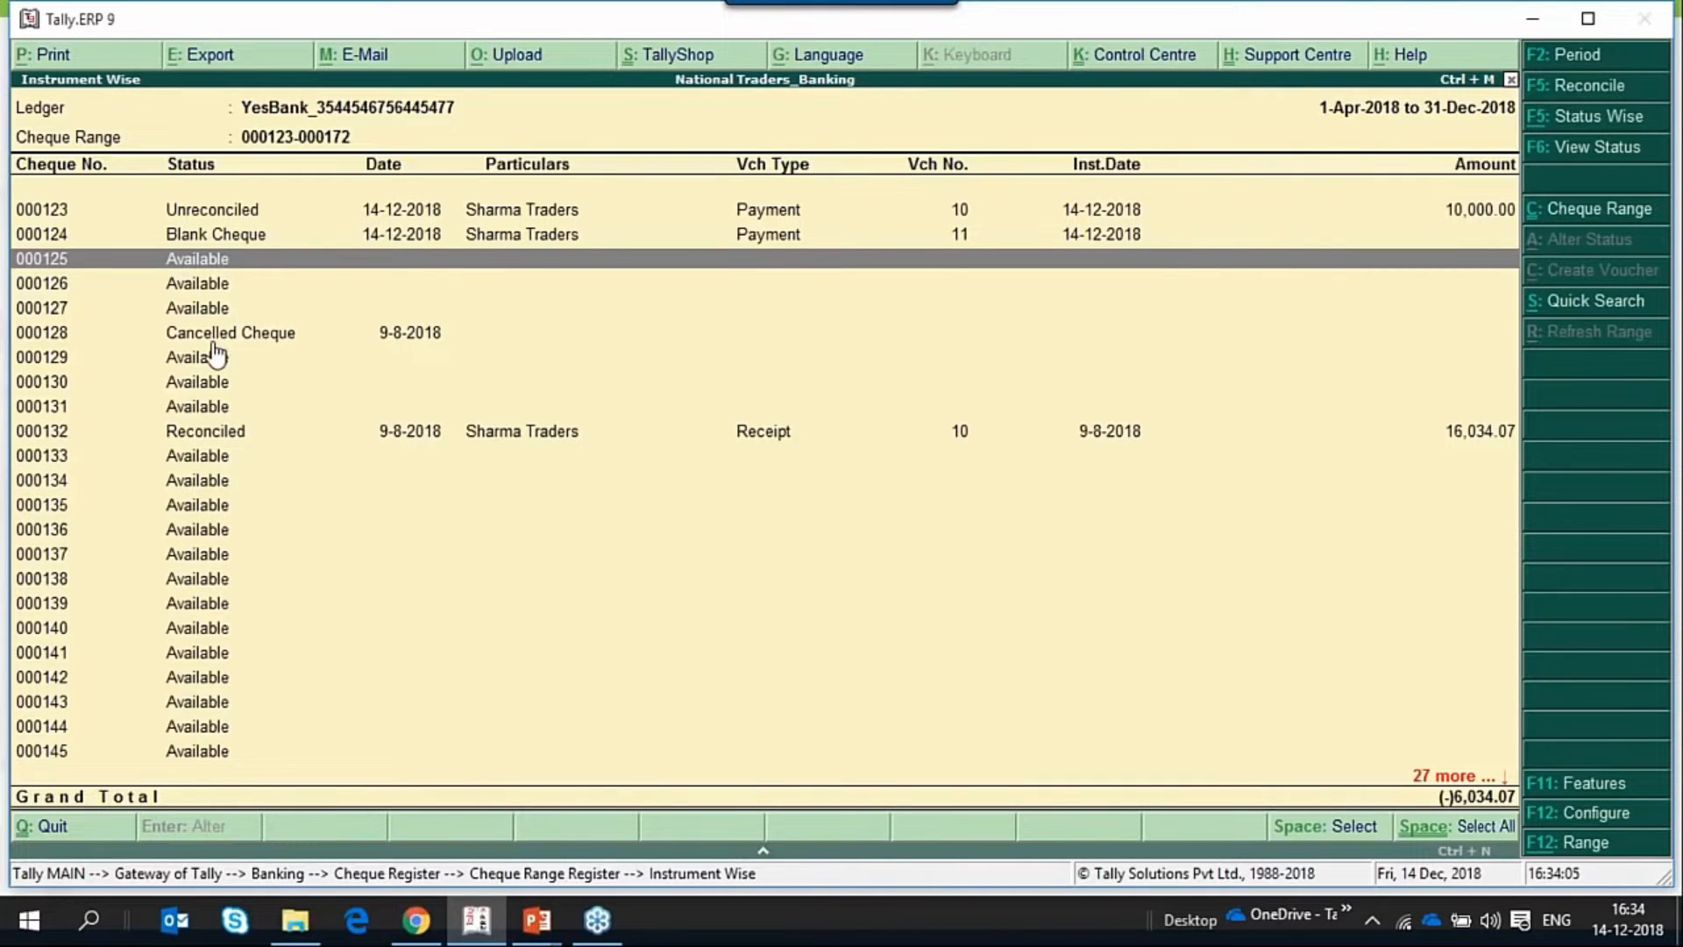
# Alter the status of available cheque 000125 to Cancel Cheque with the remark "Surety" and accept the cancellation.
pyautogui.press('space')
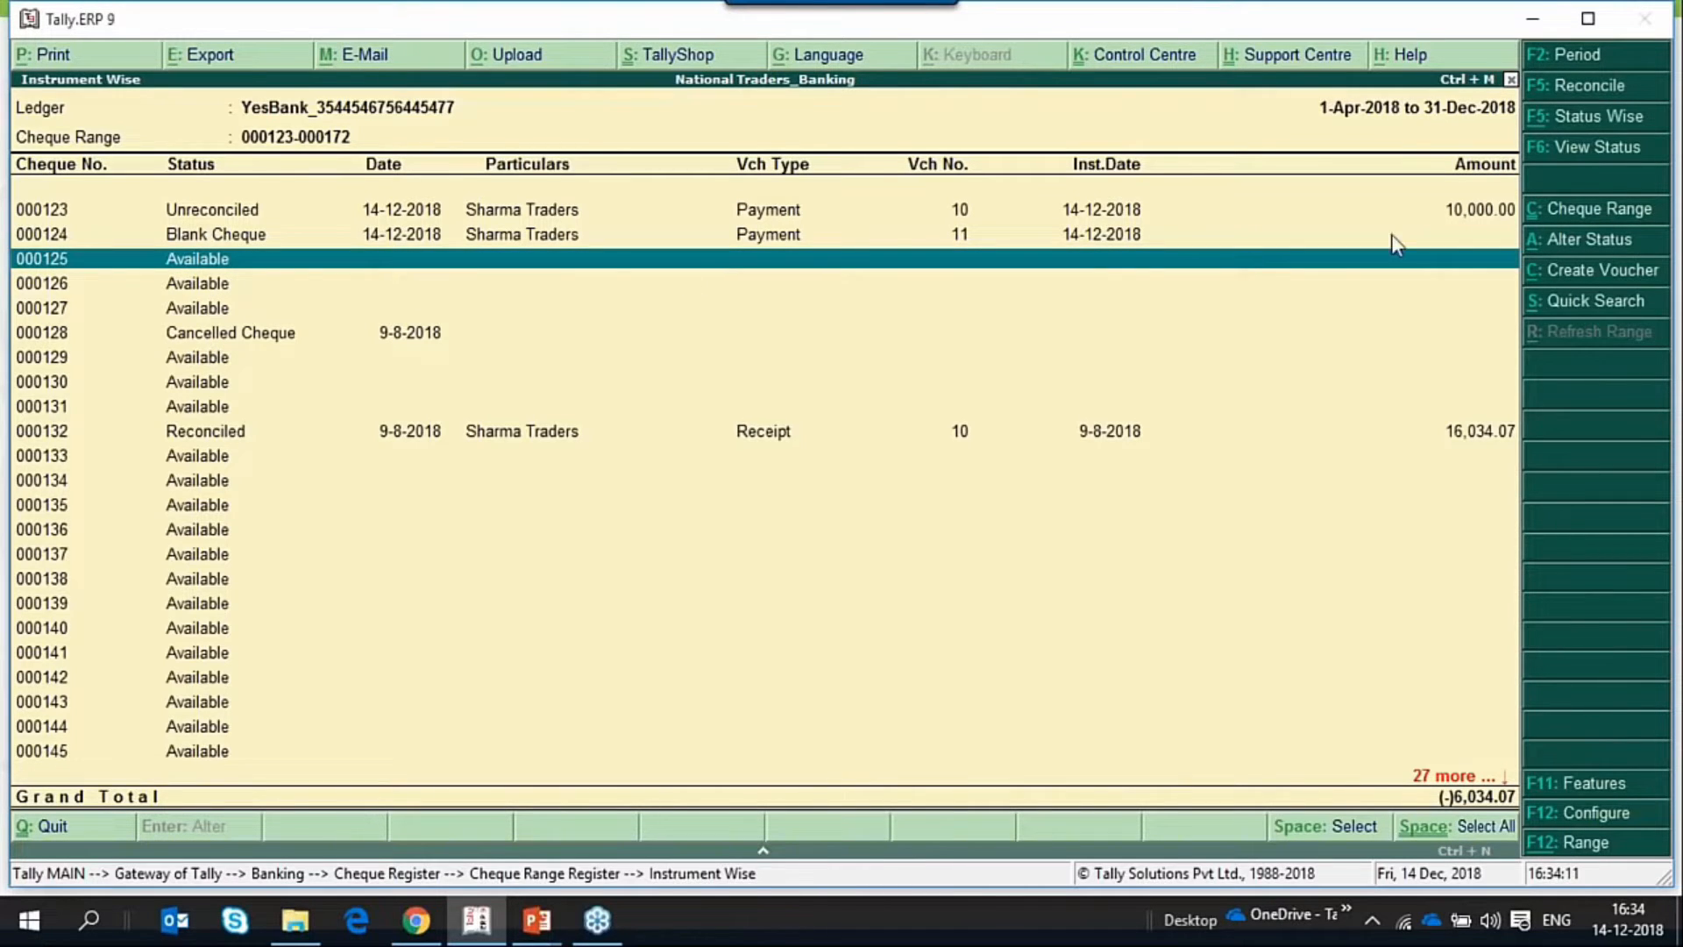
pyautogui.click(1609, 244)
pyautogui.press('Down')
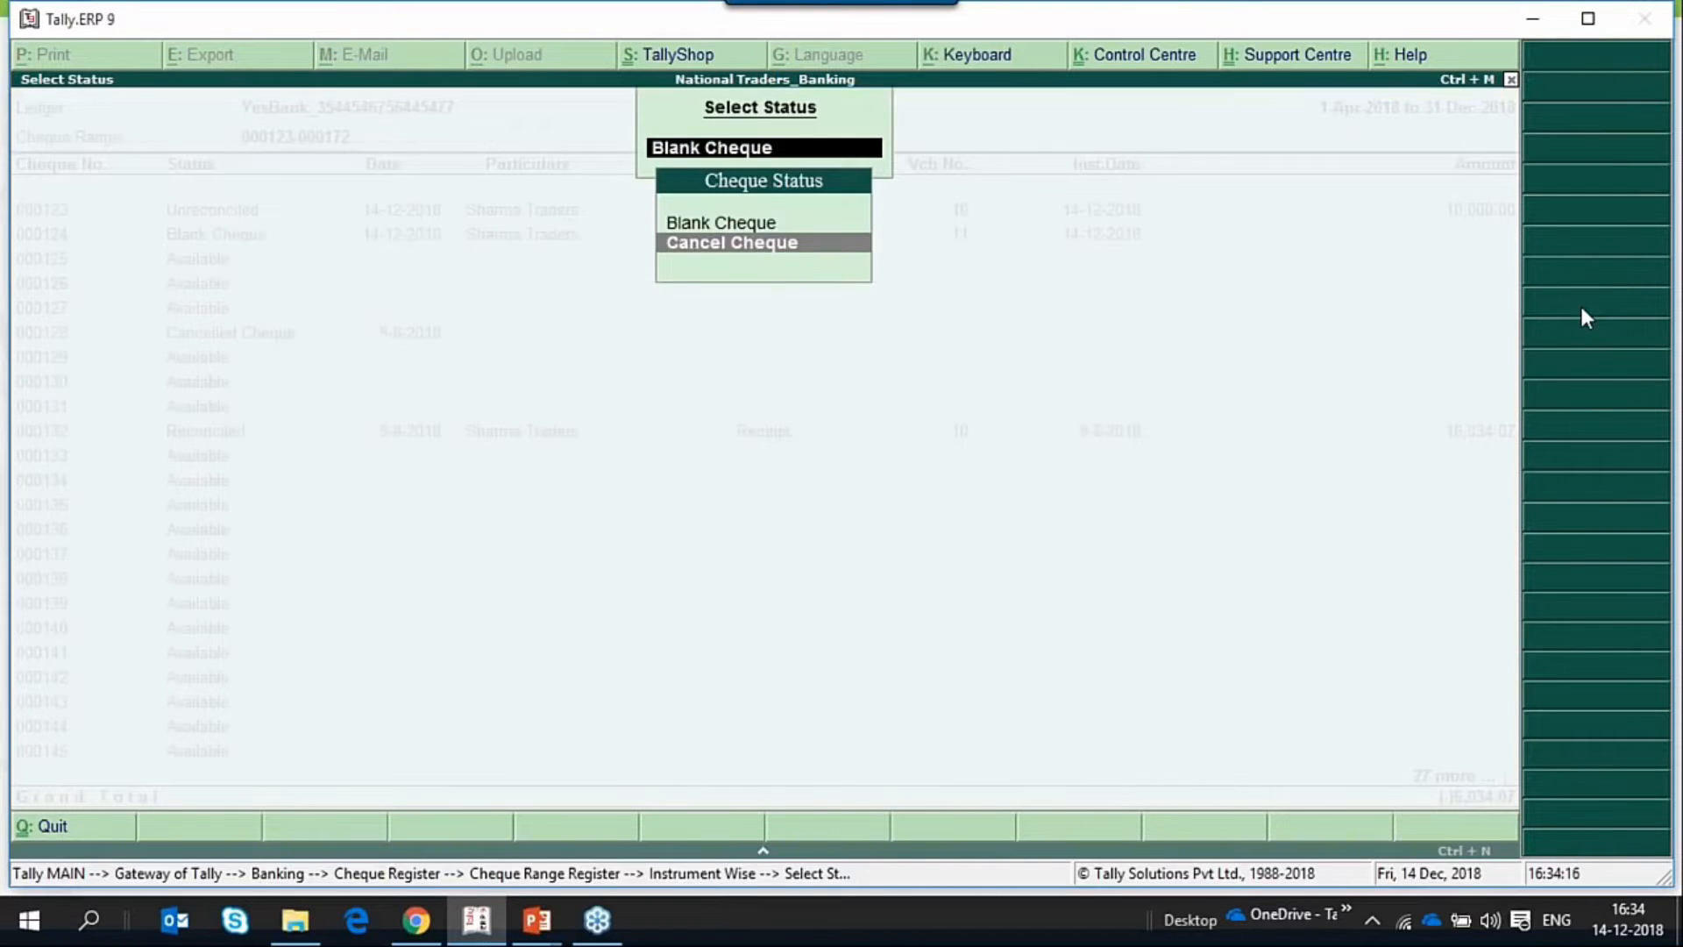
pyautogui.press('Return')
pyautogui.press('Return')
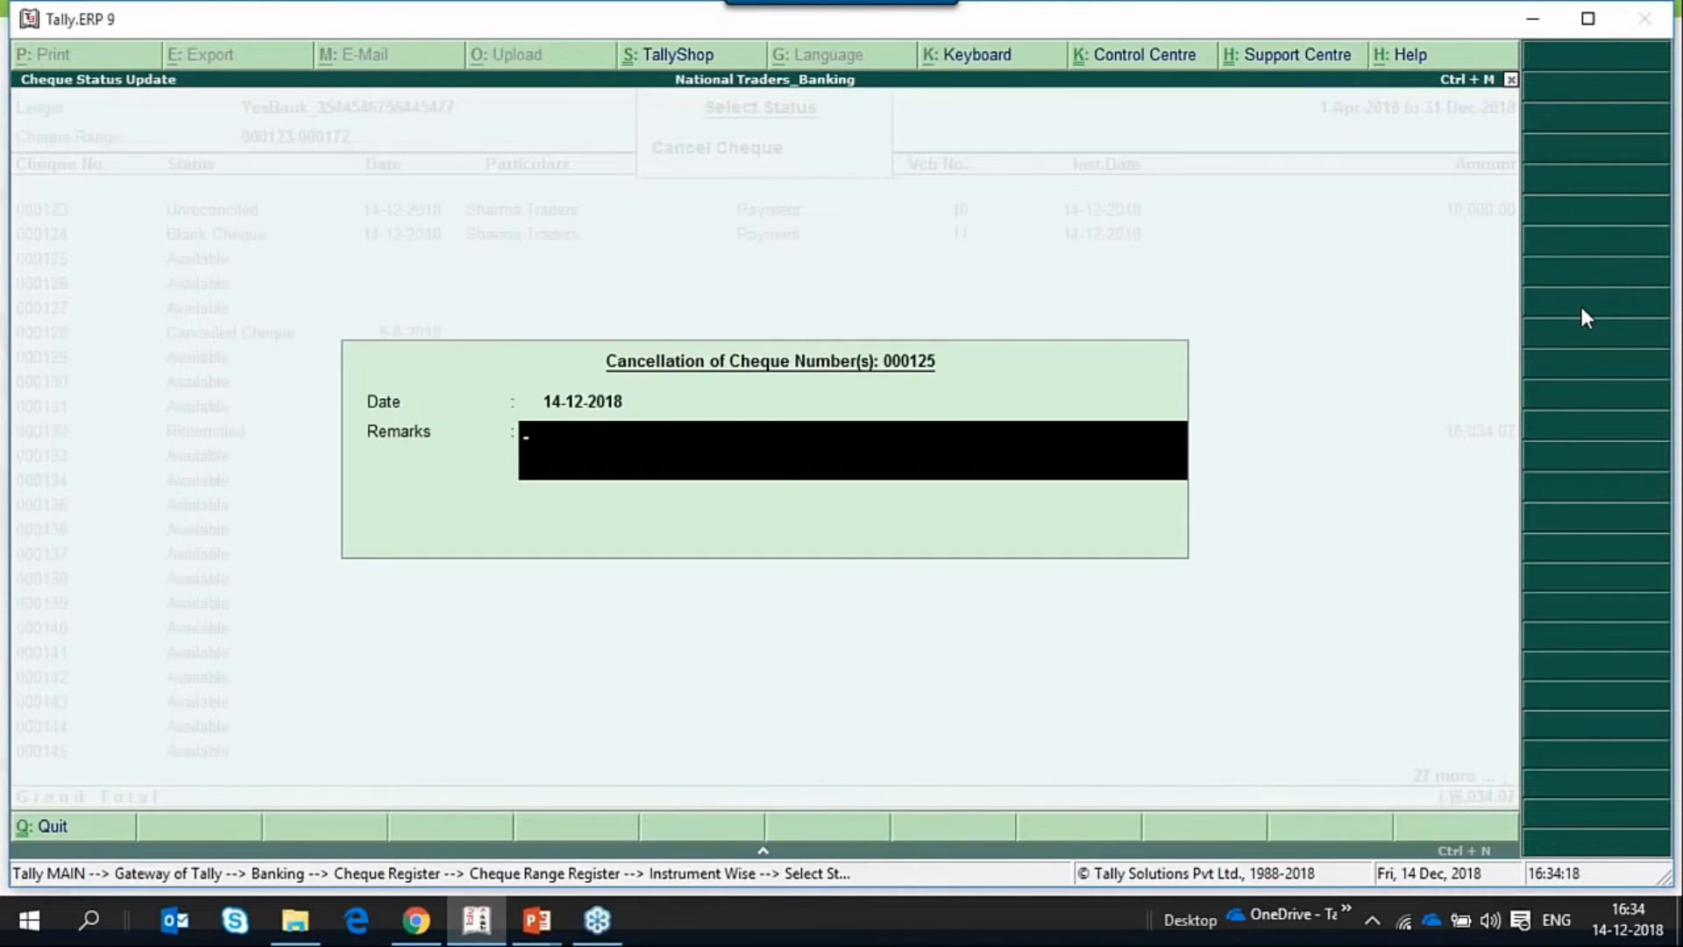
pyautogui.write('Surety')
pyautogui.press('Return')
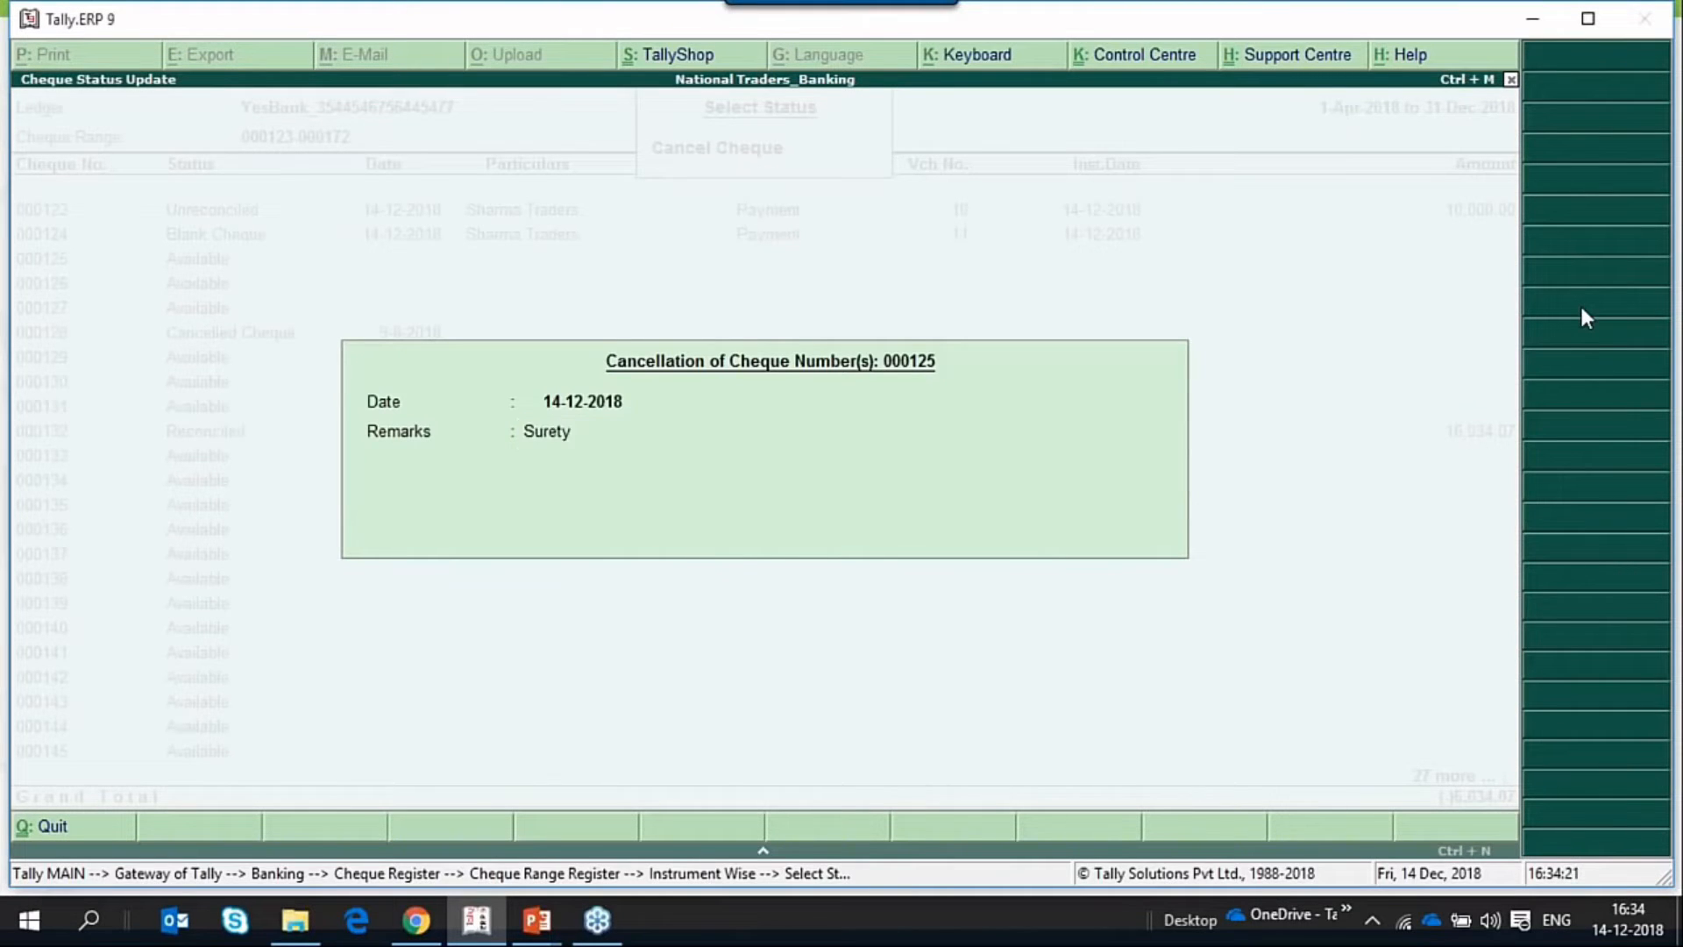
pyautogui.press('y')
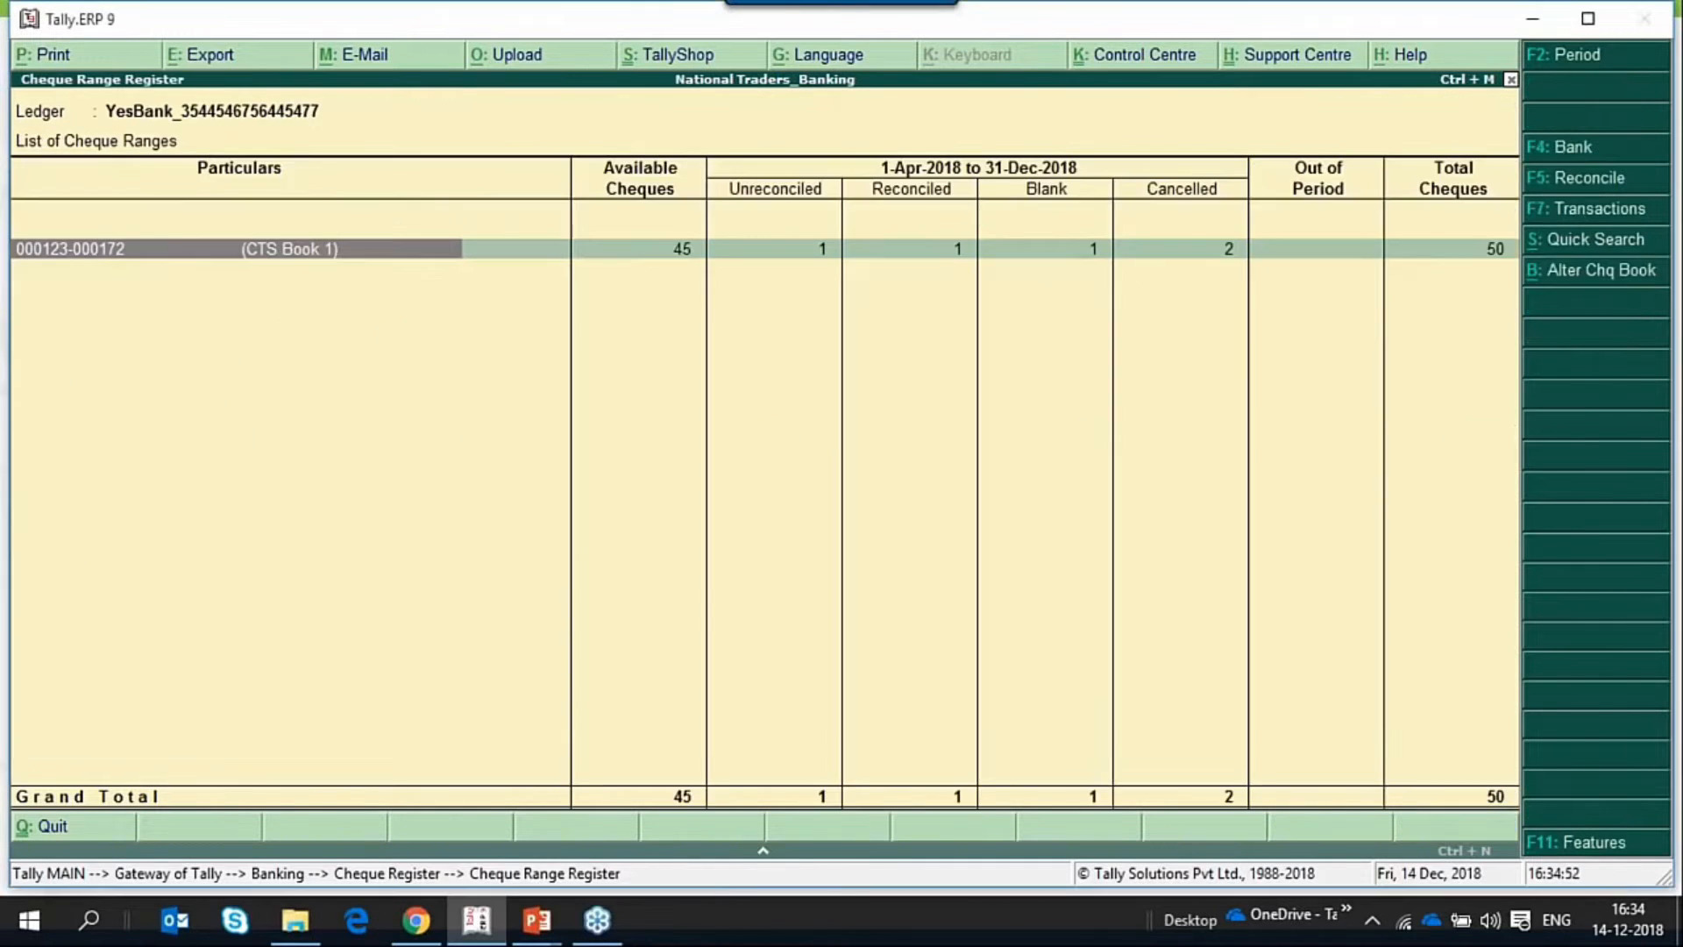
# Leave the Cheque Range Register and return to the Gateway of Tally.
pyautogui.press('Escape')
pyautogui.press('Escape')
pyautogui.press('Escape')
pyautogui.press('Up')
pyautogui.press('Up')
pyautogui.press('Up')
pyautogui.press('Up')
pyautogui.press('Up')
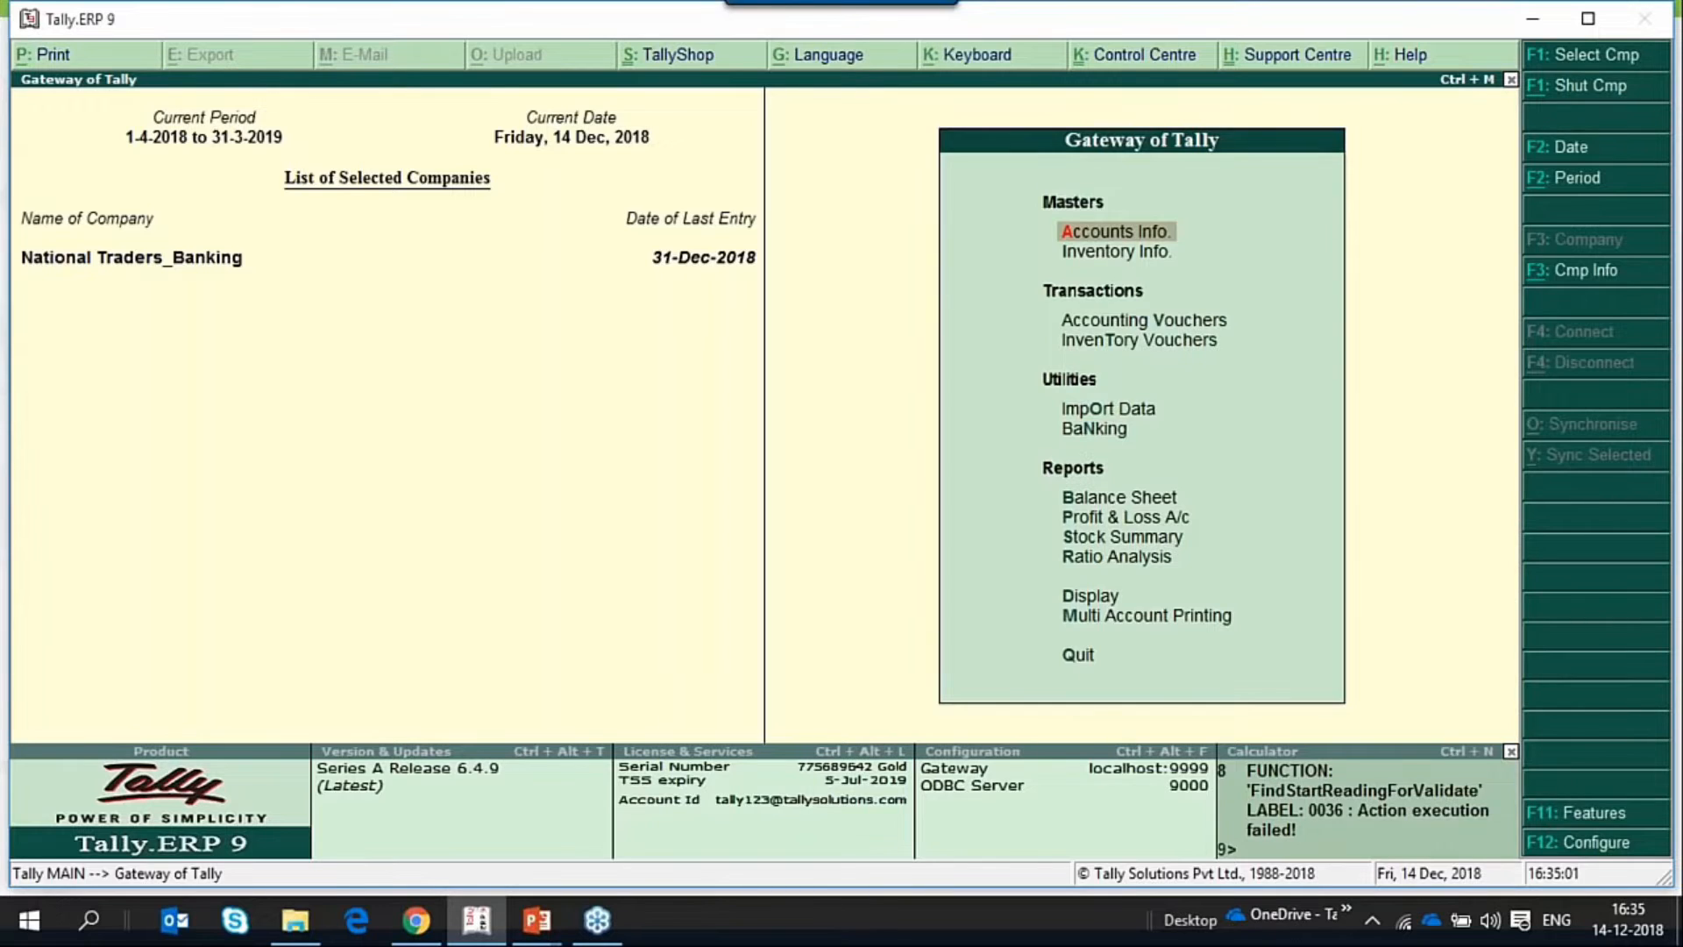
# Set "Set/alter post-dated transaction features" to Yes in the company's accounting features to open the post-dated transaction options.
pyautogui.click(1601, 814)
pyautogui.press('Return')
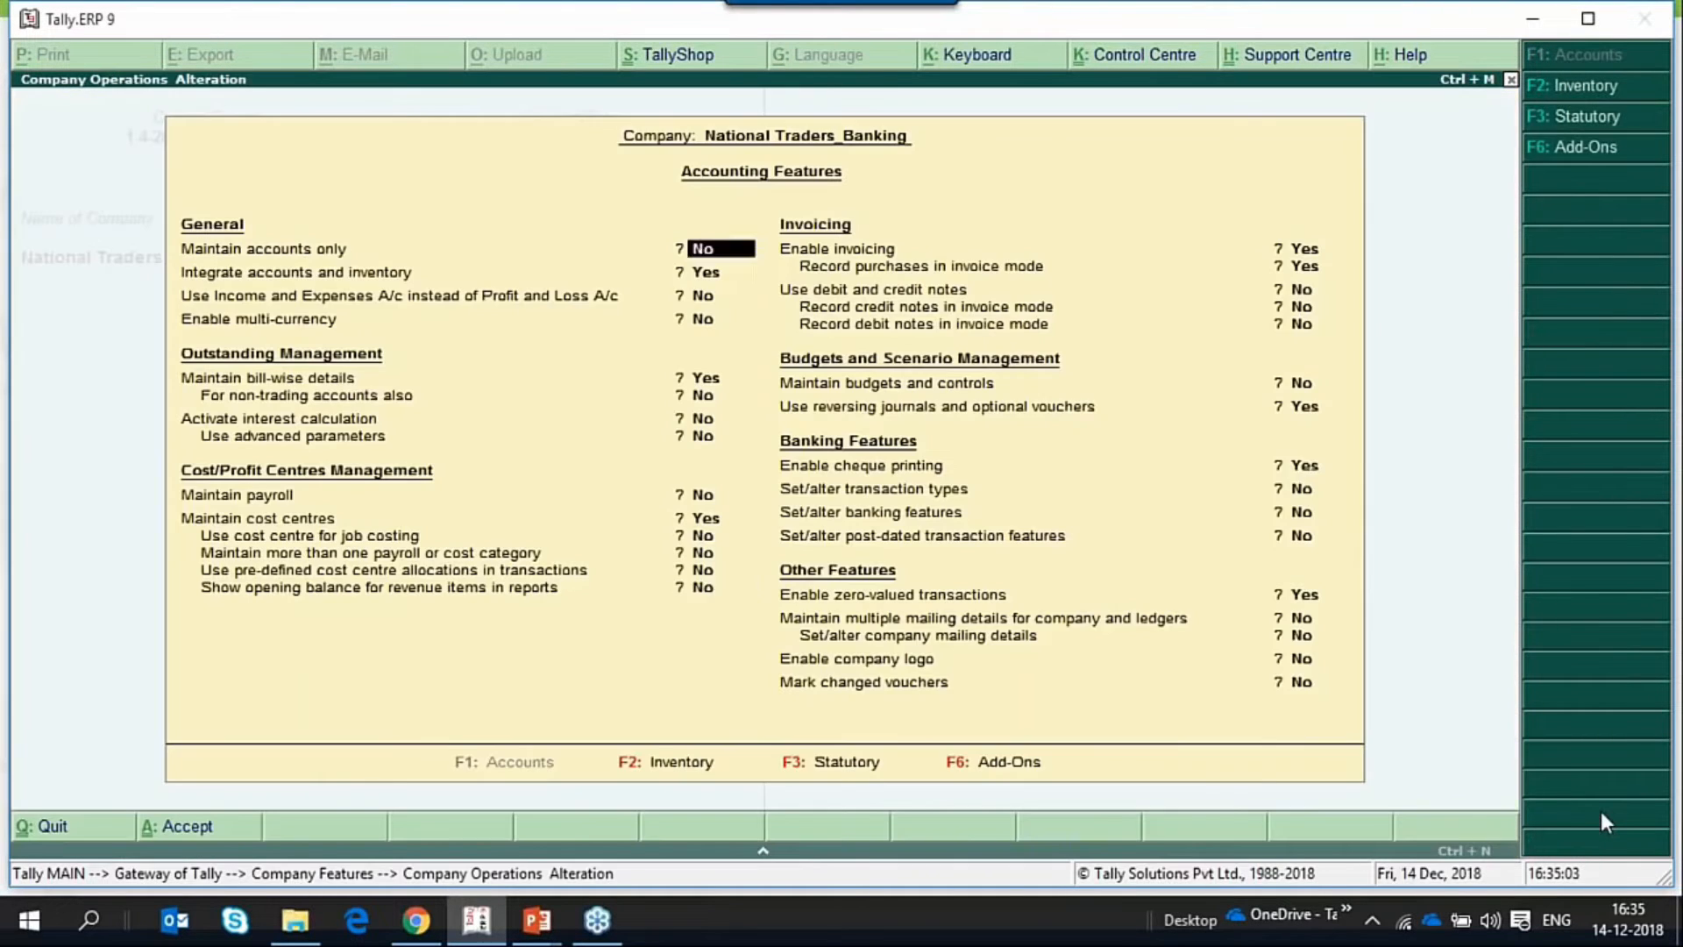
pyautogui.press('Down')
pyautogui.press('Down')
pyautogui.press('Down')
pyautogui.press('Down')
pyautogui.press('Down')
pyautogui.press('Down')
pyautogui.press('Down')
pyautogui.press('Down')
pyautogui.press('Down')
pyautogui.press('Down')
pyautogui.press('Down')
pyautogui.press('Down')
pyautogui.press('Down')
pyautogui.press('Down')
pyautogui.press('Down')
pyautogui.press('Down')
pyautogui.press('Down')
pyautogui.press('Down')
pyautogui.press('Down')
pyautogui.press('Down')
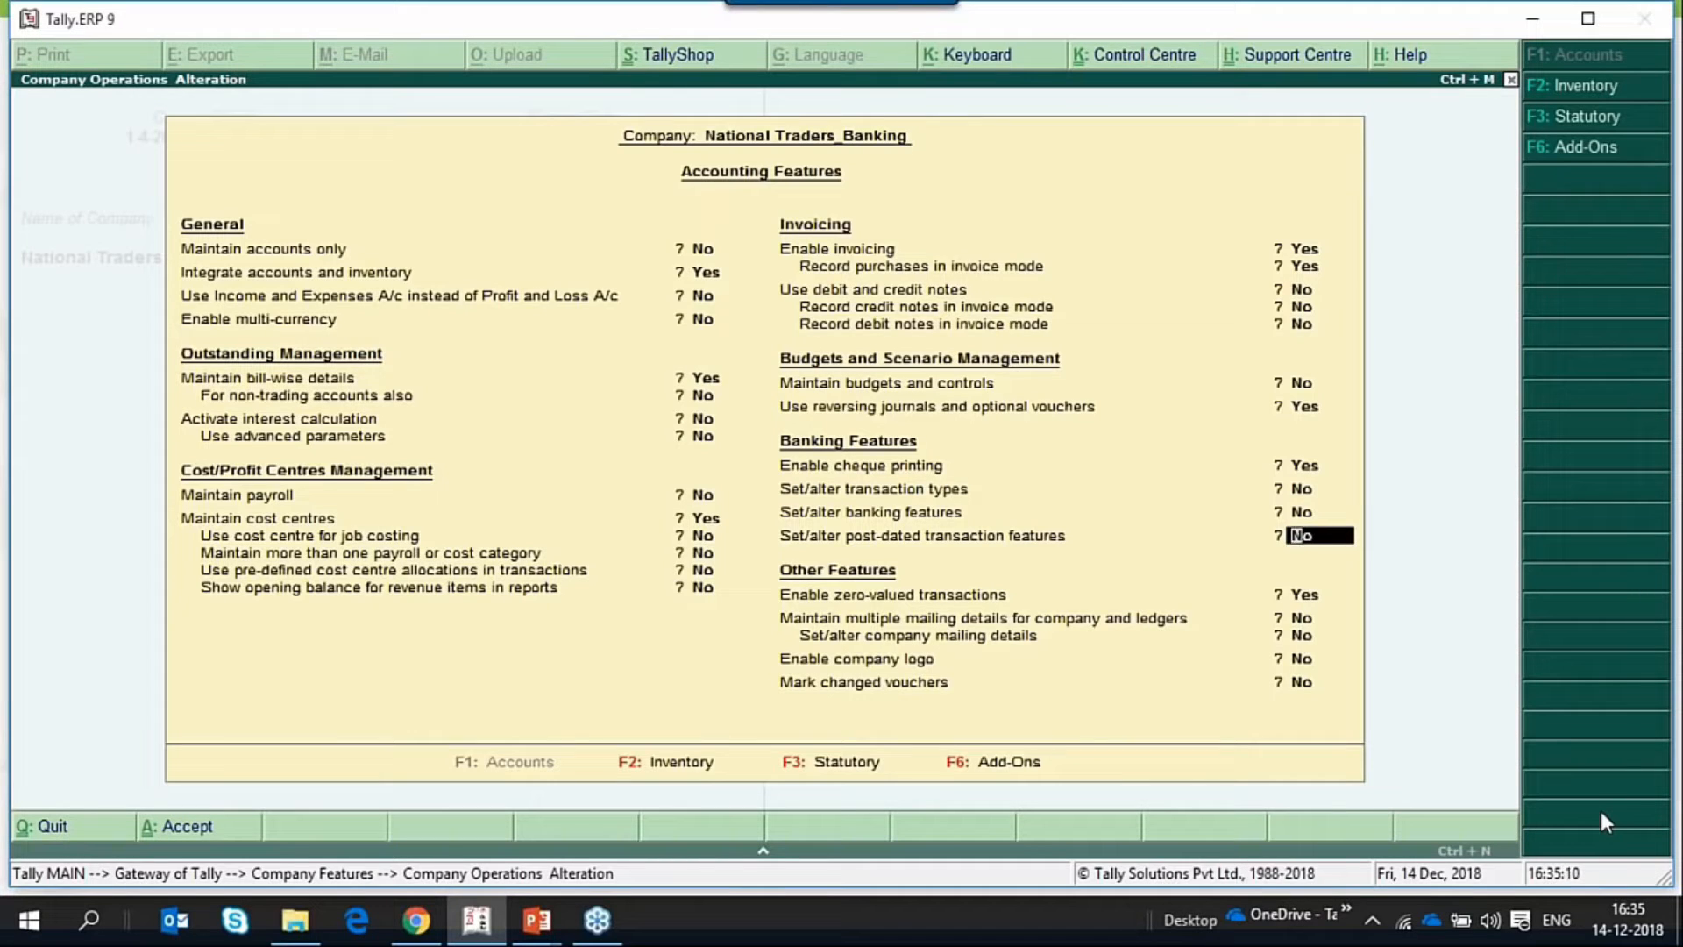
pyautogui.write('y')
pyautogui.press('Return')
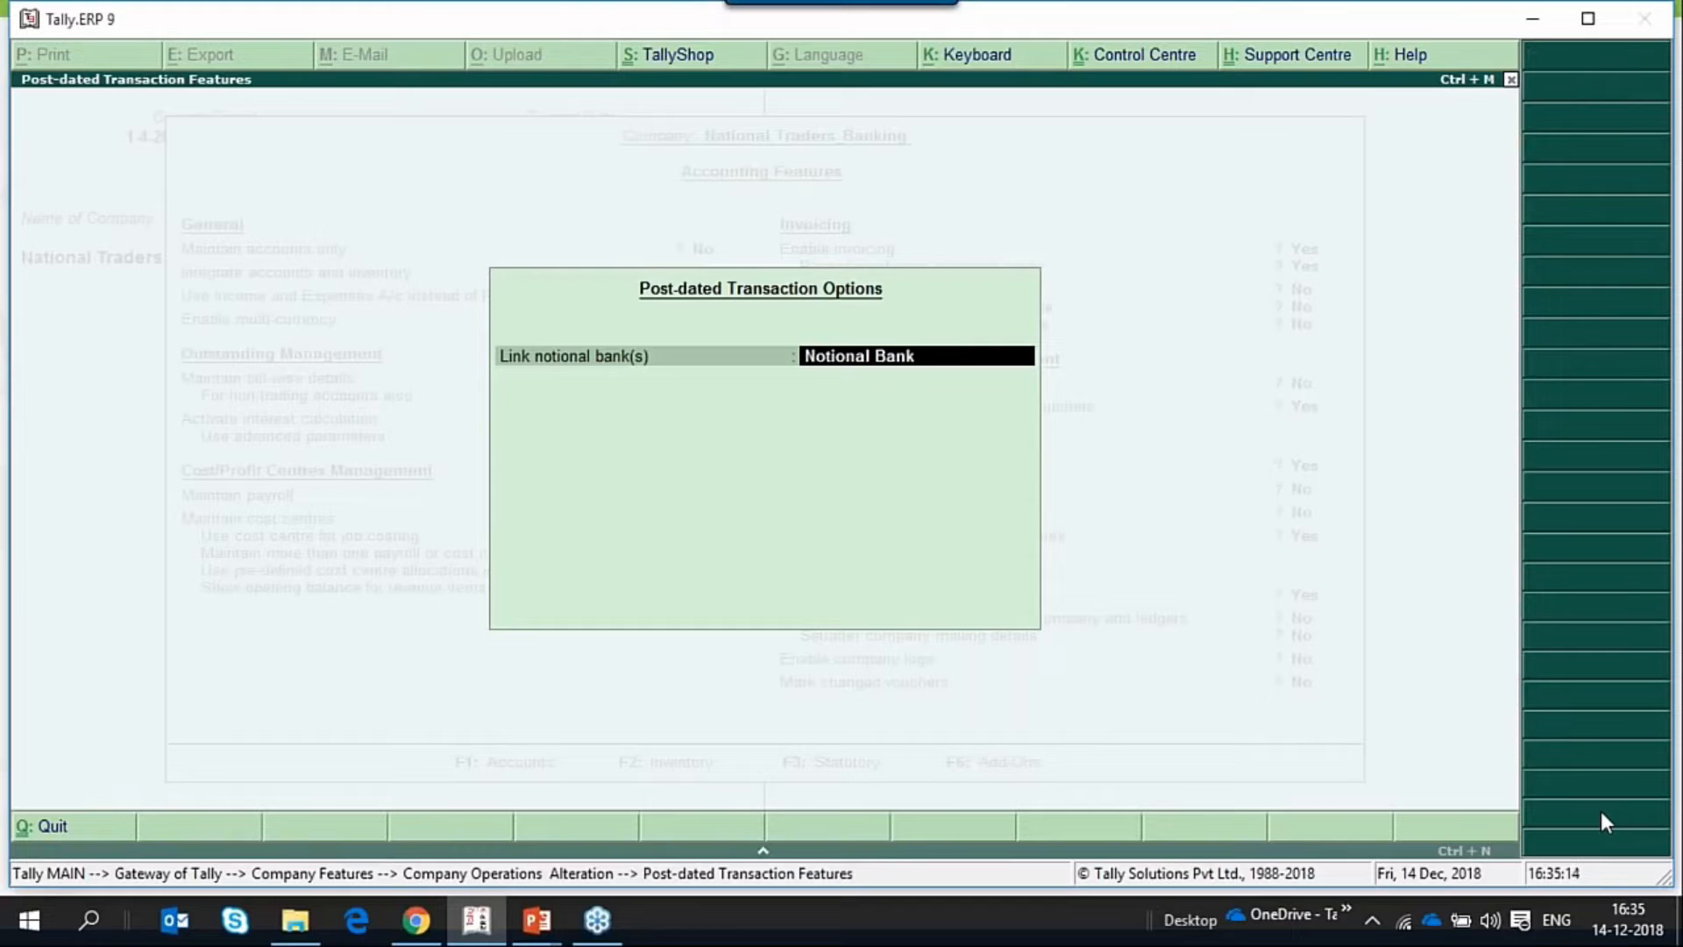
# Select Notional Bank as the linked notional bank and open its ledger for alteration.
pyautogui.press('BackSpace')
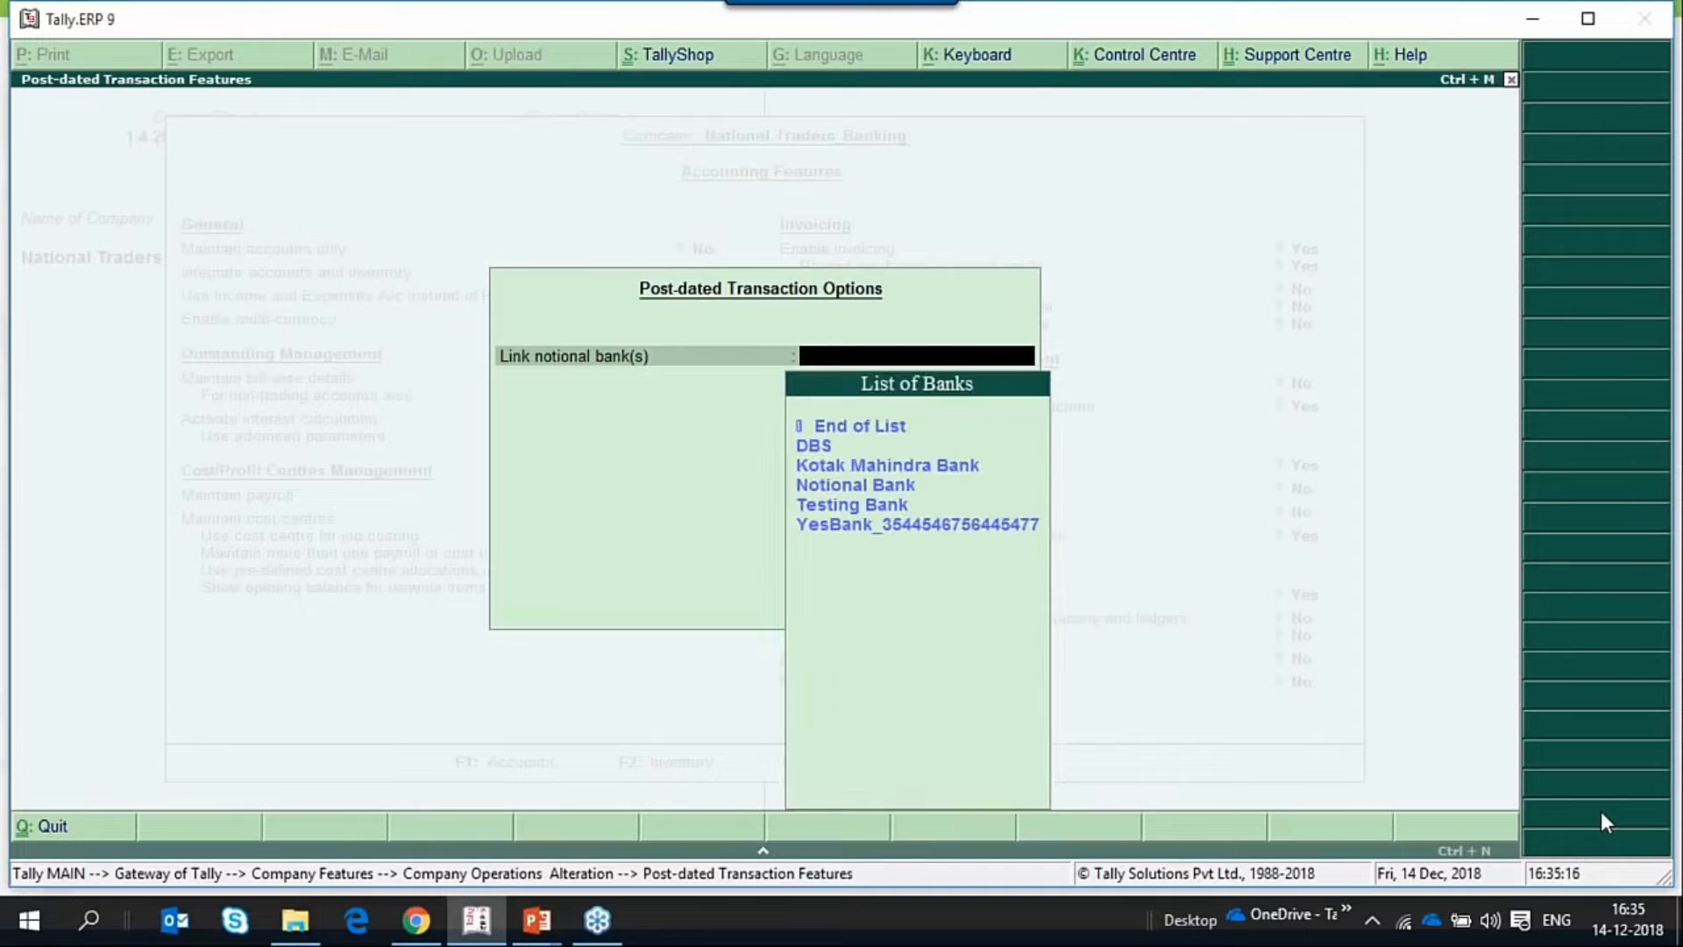
pyautogui.press('Down')
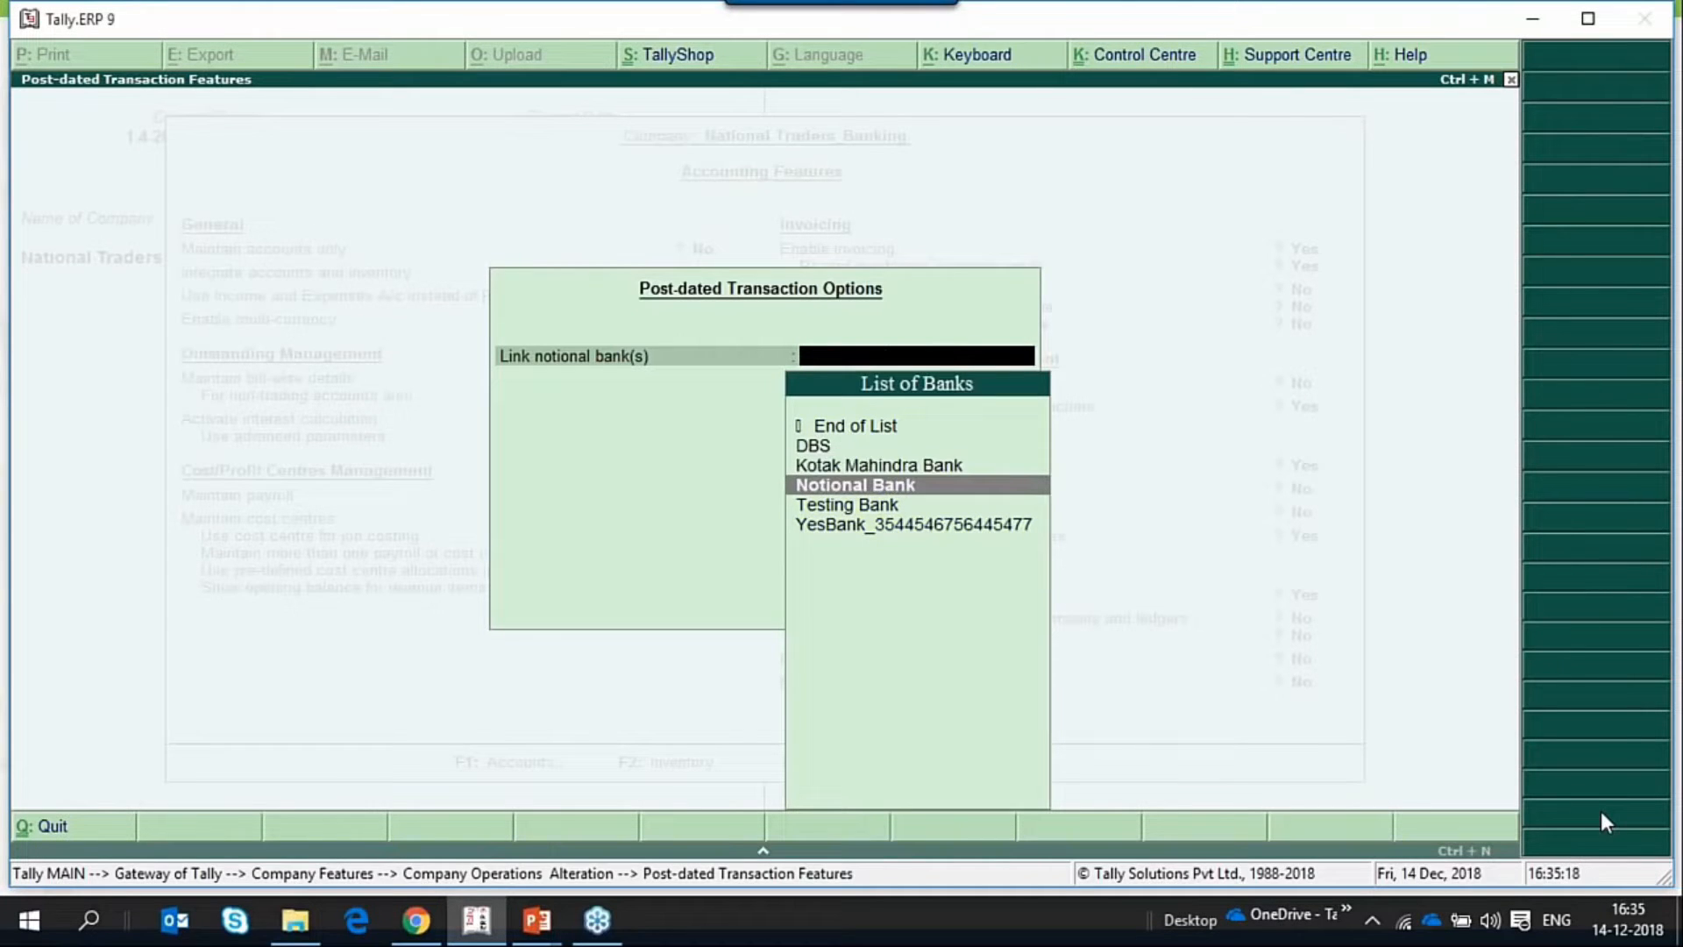
pyautogui.hotkey('ctrl', 'Return')
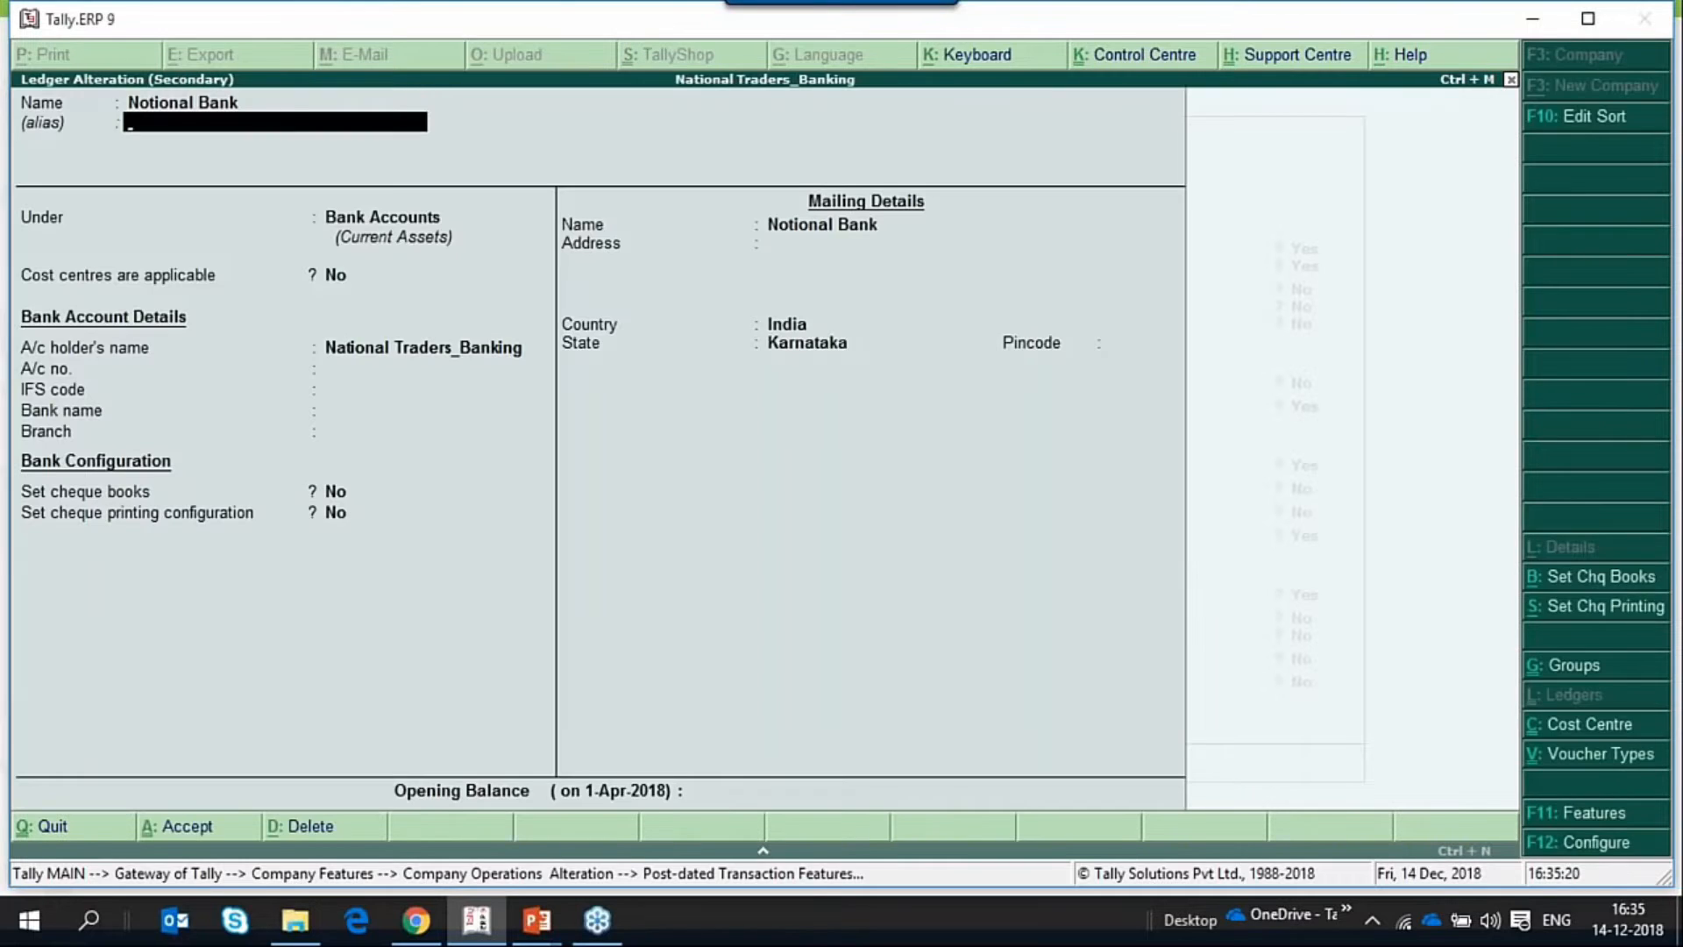
# Go through the Notional Bank ledger's group and bank account detail fields.
pyautogui.press('Return')
pyautogui.press('Return')
pyautogui.press('Return')
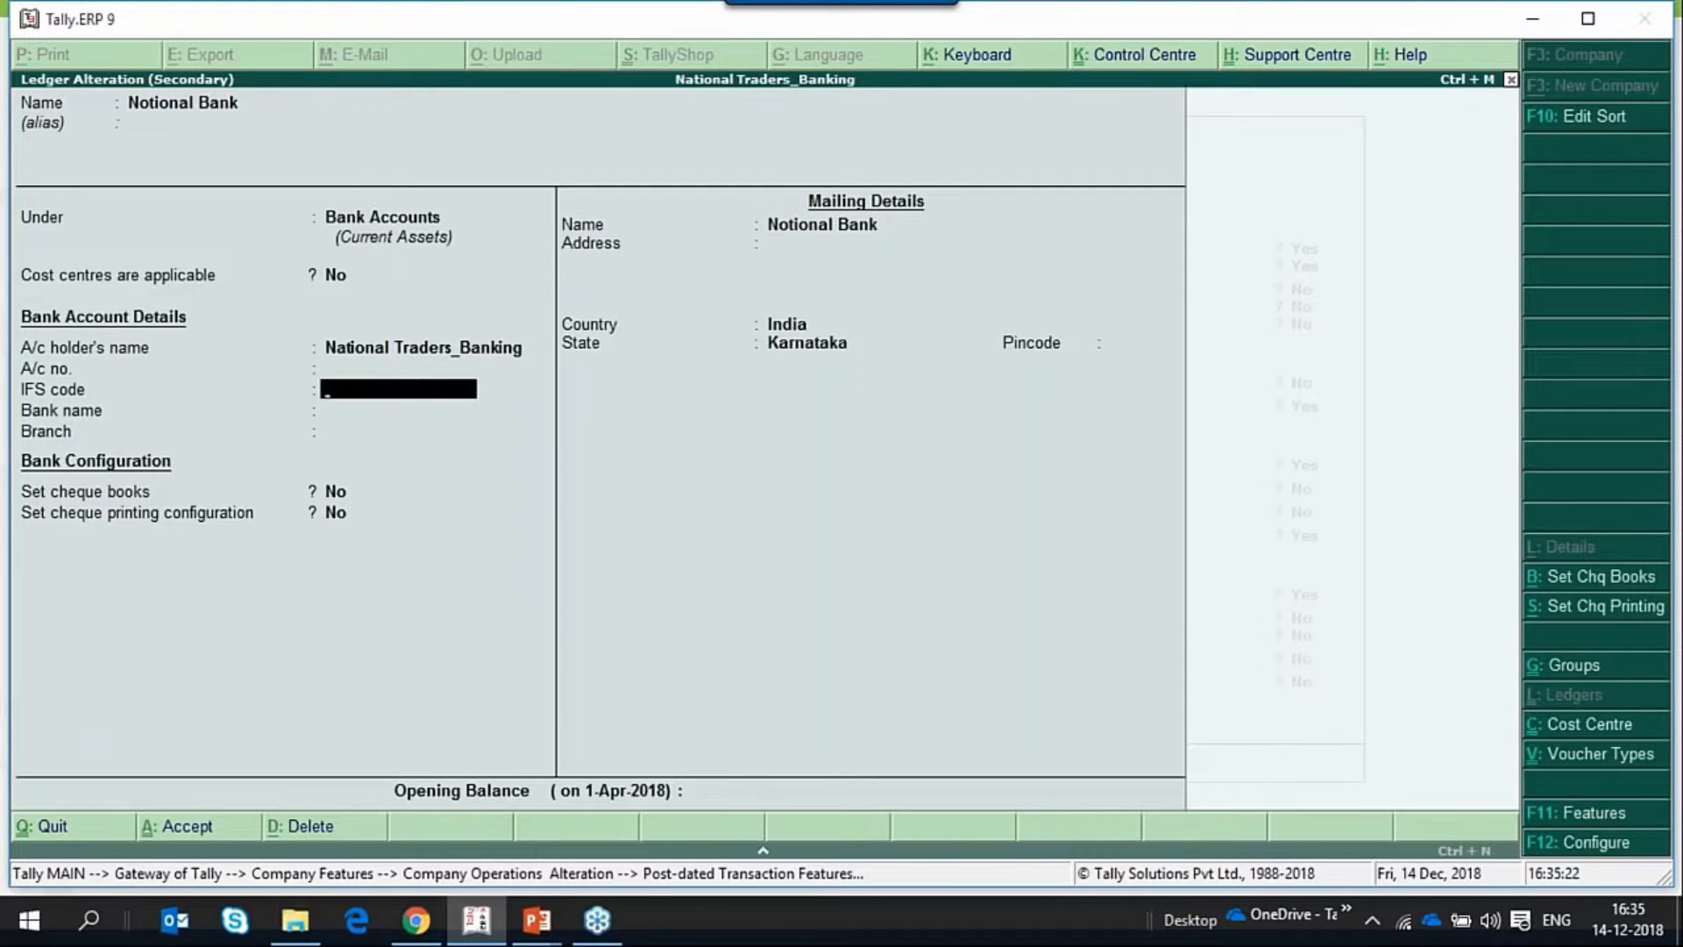
pyautogui.press('Return')
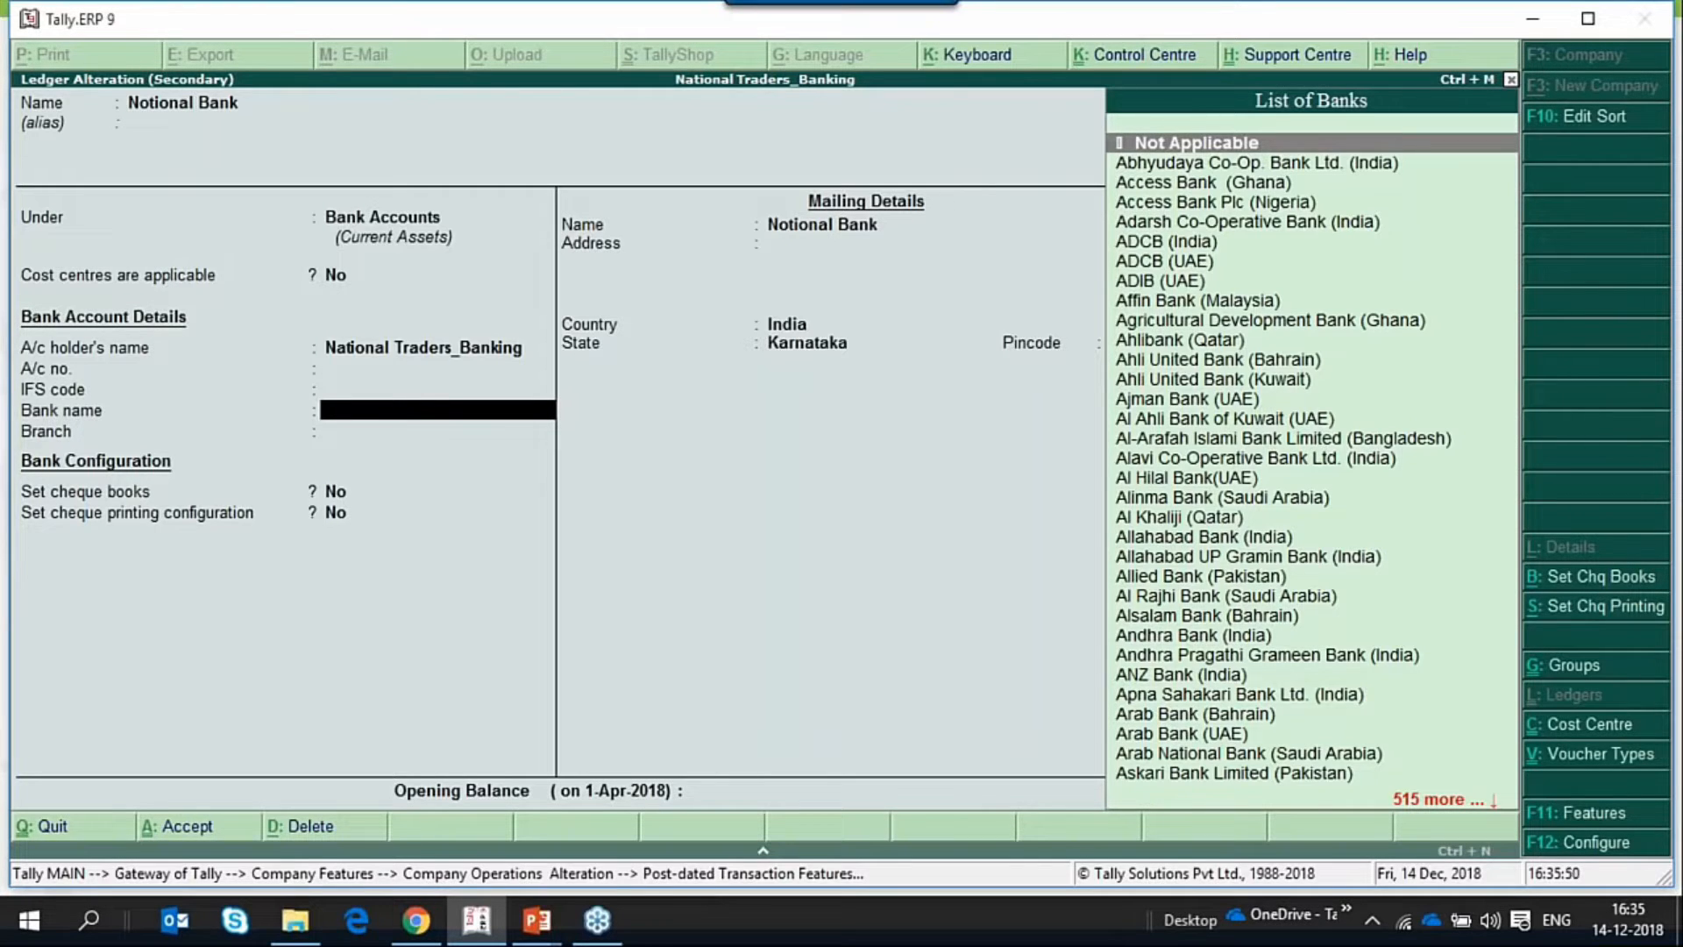
pyautogui.press('BackSpace')
pyautogui.press('BackSpace')
pyautogui.press('BackSpace')
pyautogui.press('BackSpace')
pyautogui.press('BackSpace')
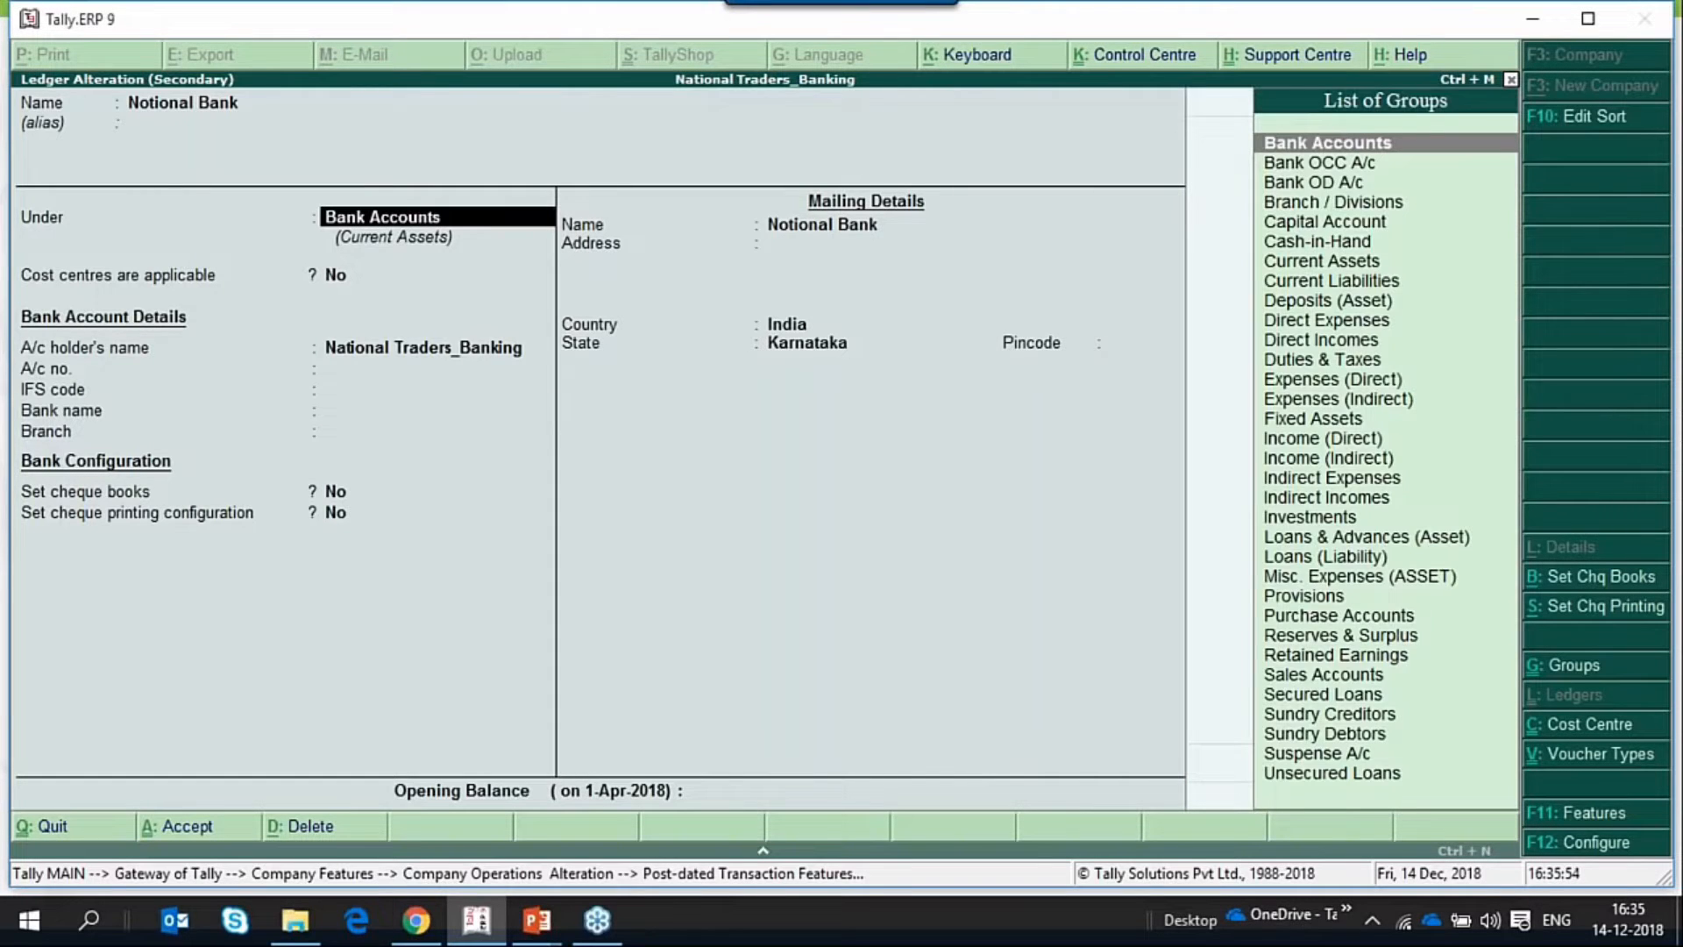
pyautogui.press('Return')
pyautogui.press('Return')
pyautogui.press('Return')
pyautogui.press('Return')
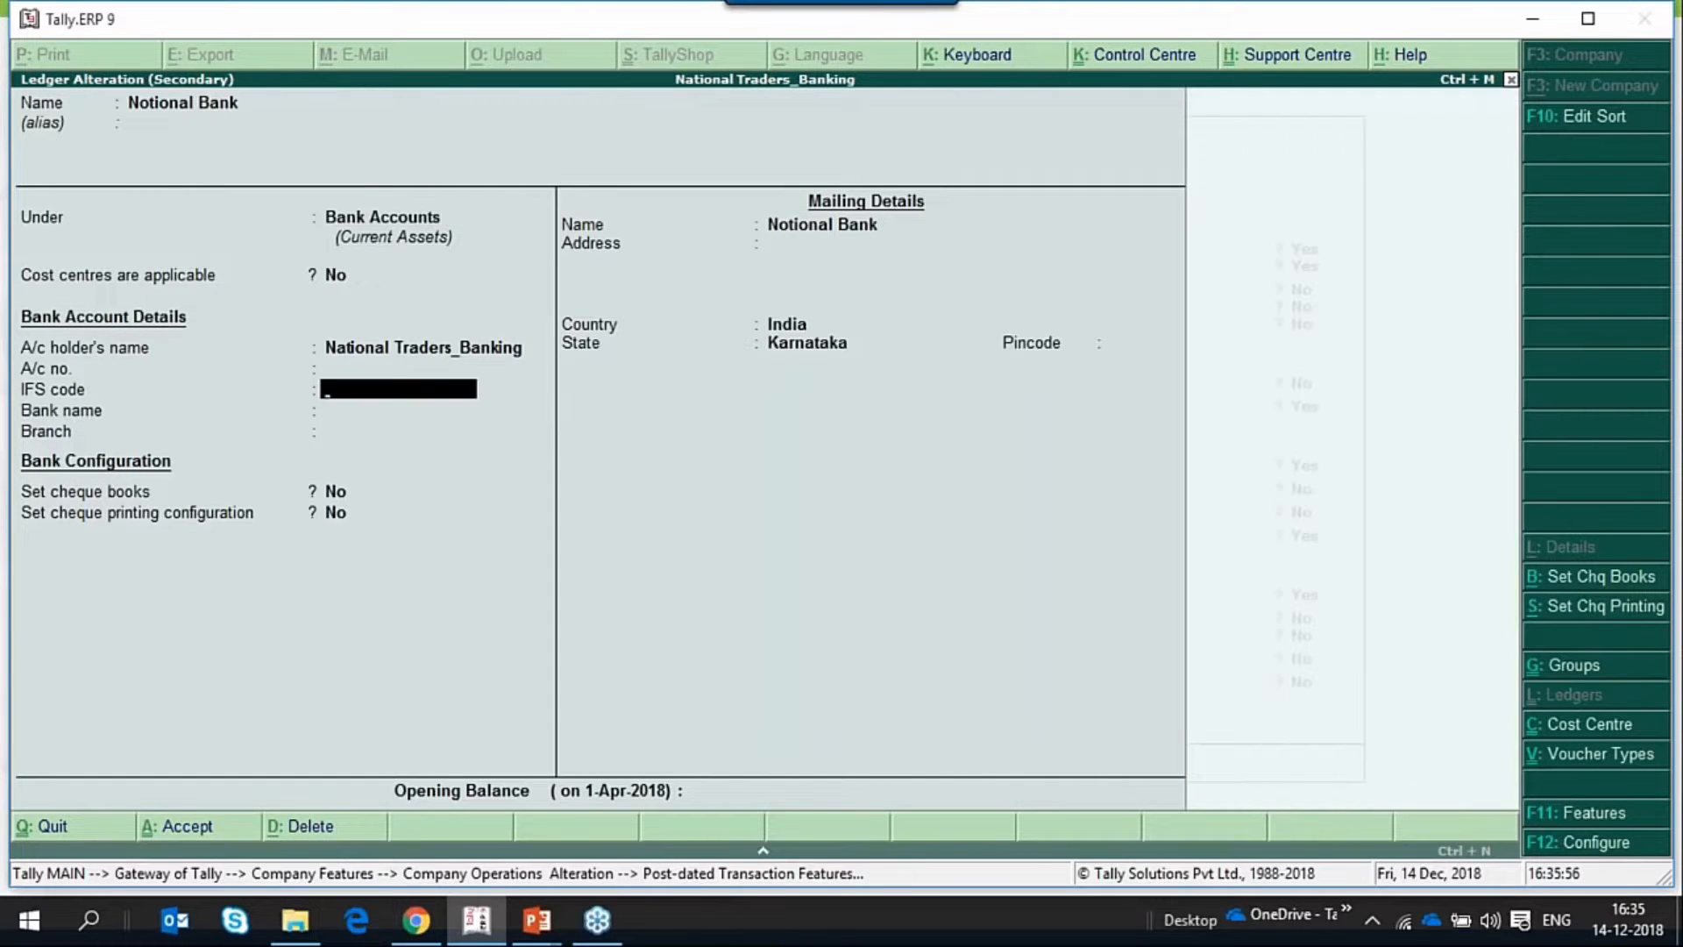
pyautogui.press('Return')
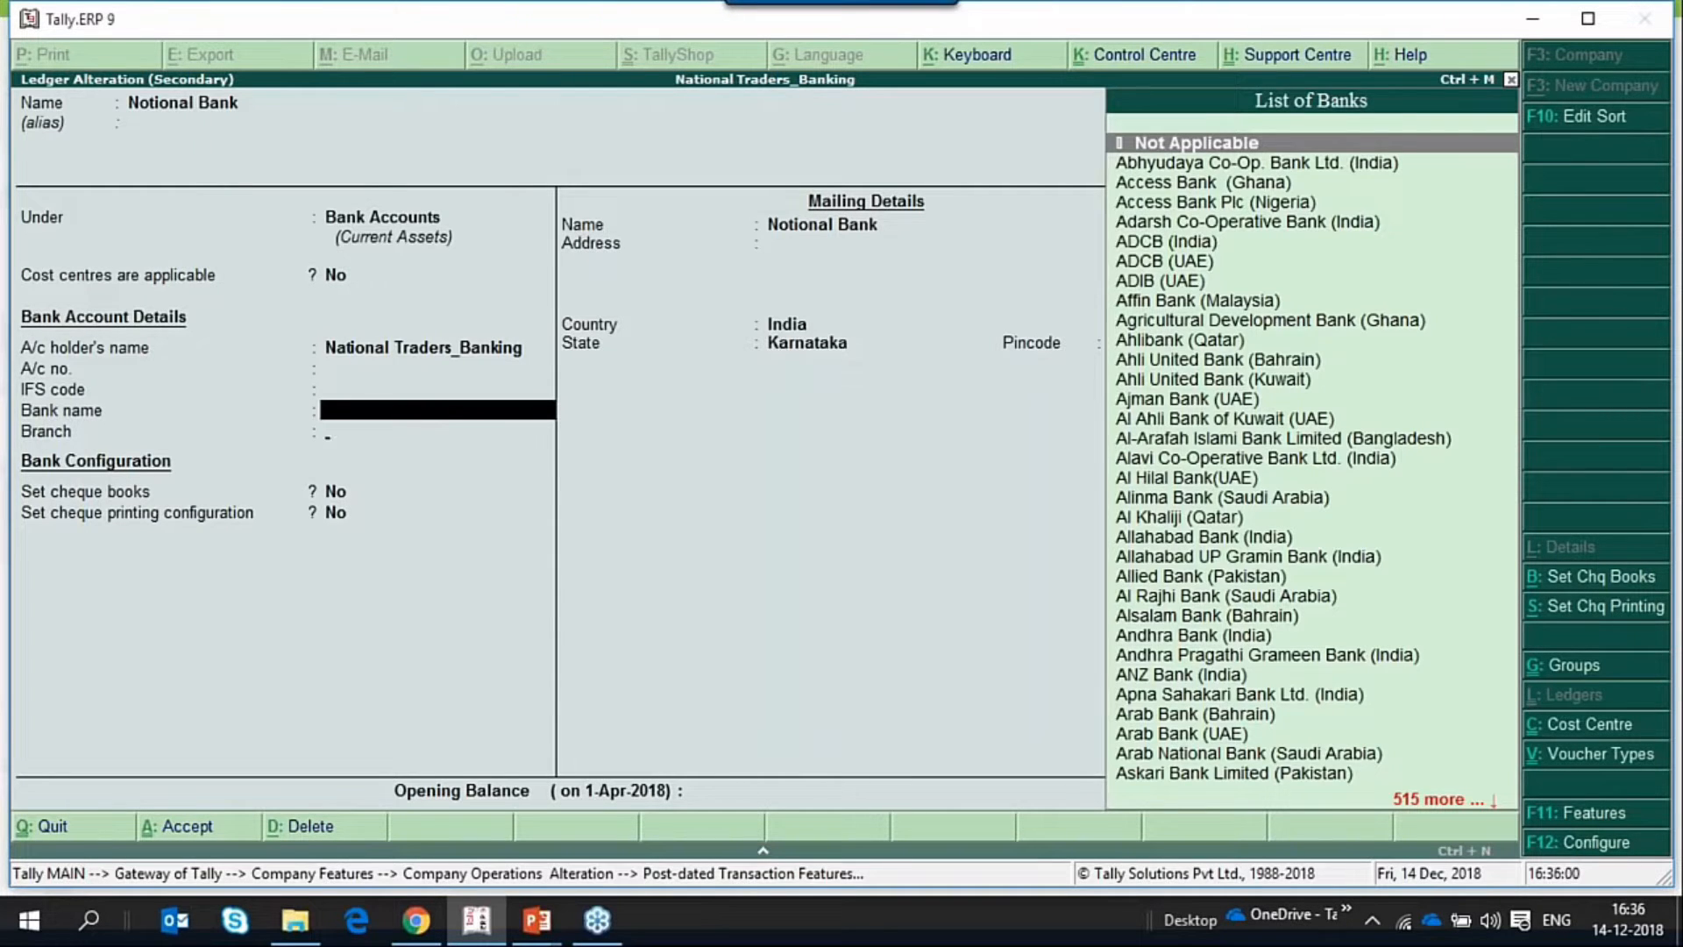
# Set the Notional Bank ledger's bank name to Not Applicable, keep the remaining details, and save the ledger back into the linked bank list.
pyautogui.press('Return')
pyautogui.press('Return')
pyautogui.press('Return')
pyautogui.press('Return')
pyautogui.press('Return')
pyautogui.press('Return')
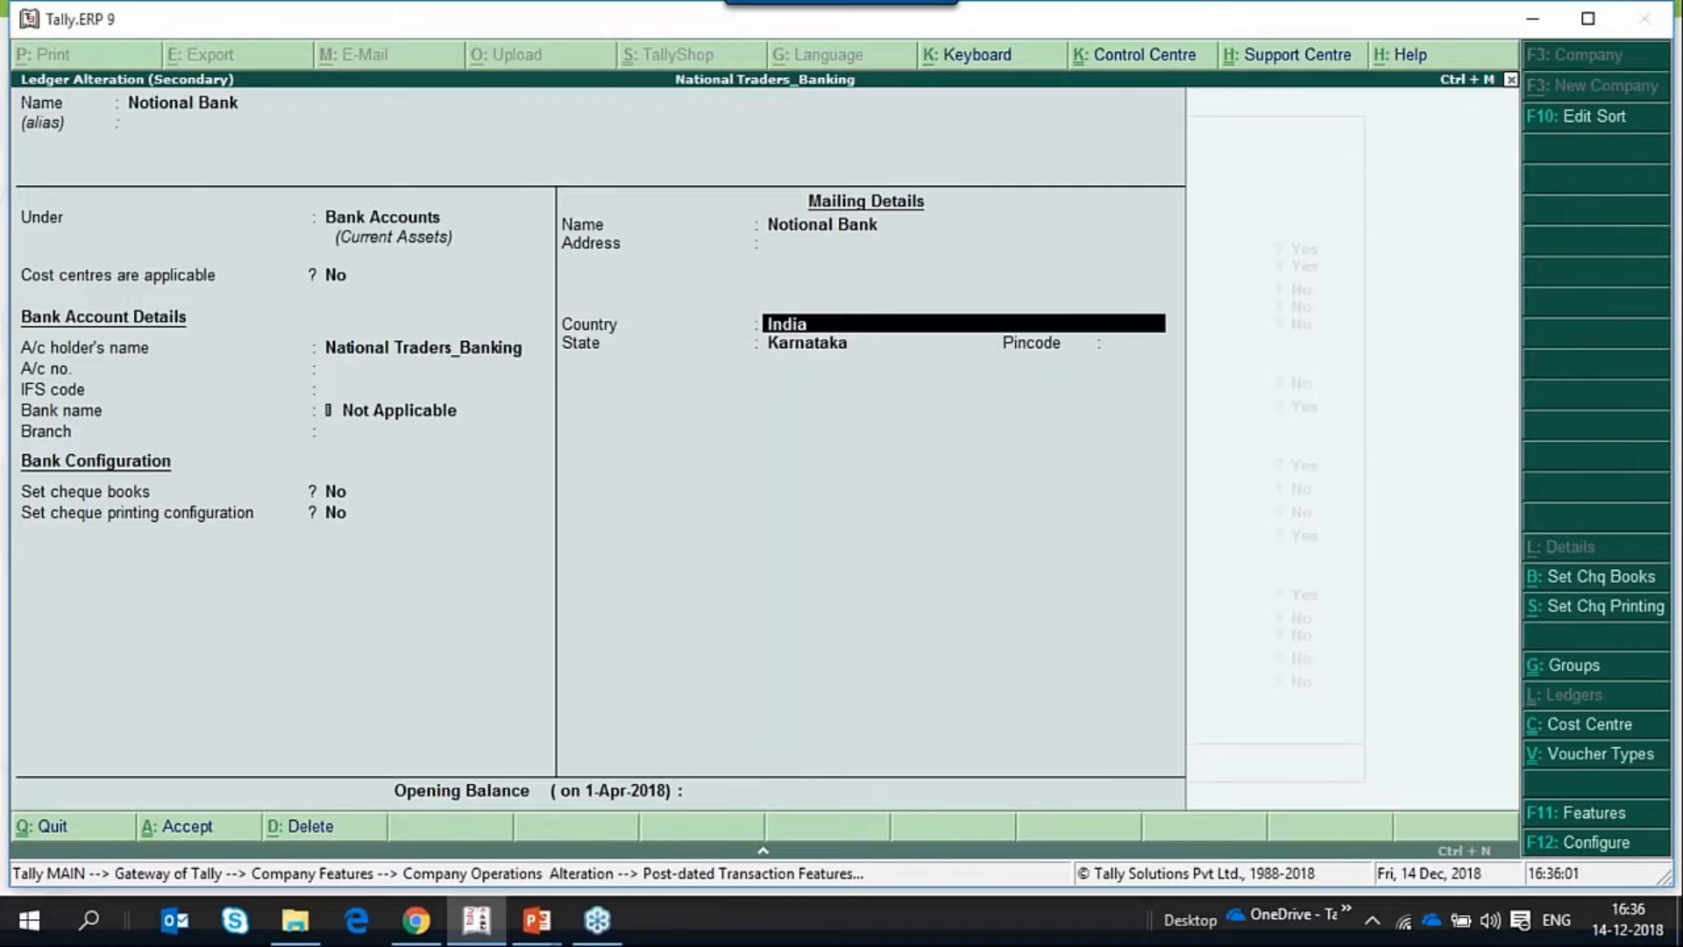
pyautogui.press('Return')
pyautogui.press('Return')
pyautogui.press('Return')
pyautogui.press('Return')
# End the linked notional bank list with only Notional Bank and reopen the post-dated transaction options.
pyautogui.press('Return')
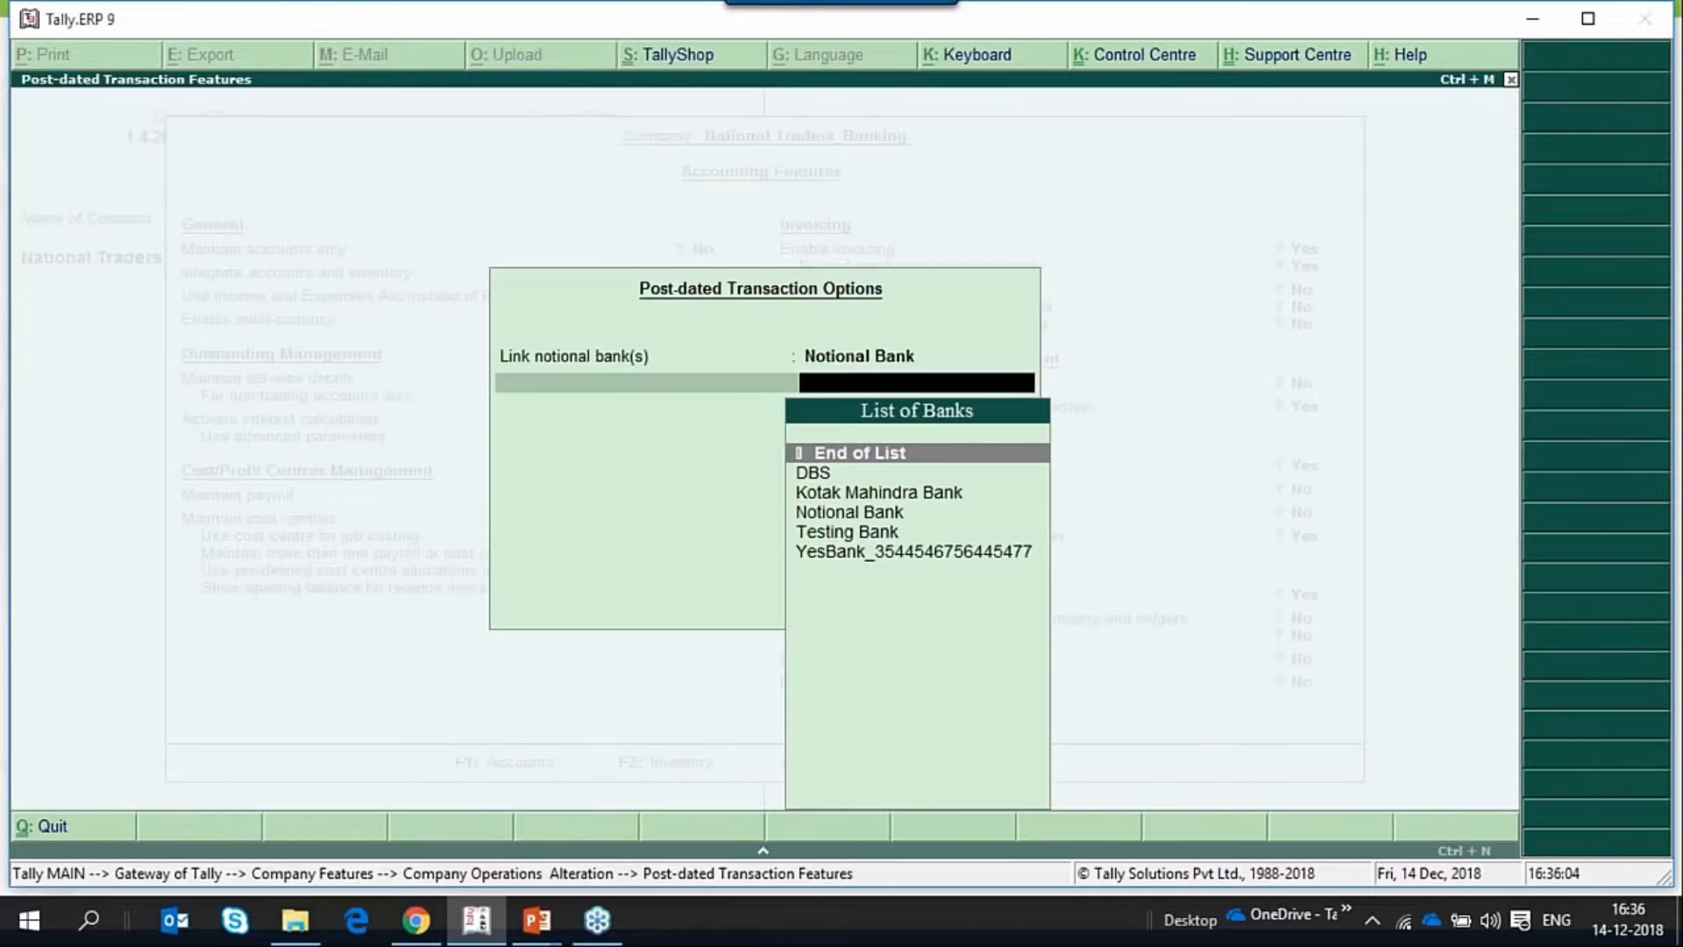
pyautogui.press('Return')
pyautogui.press('Up')
pyautogui.press('Return')
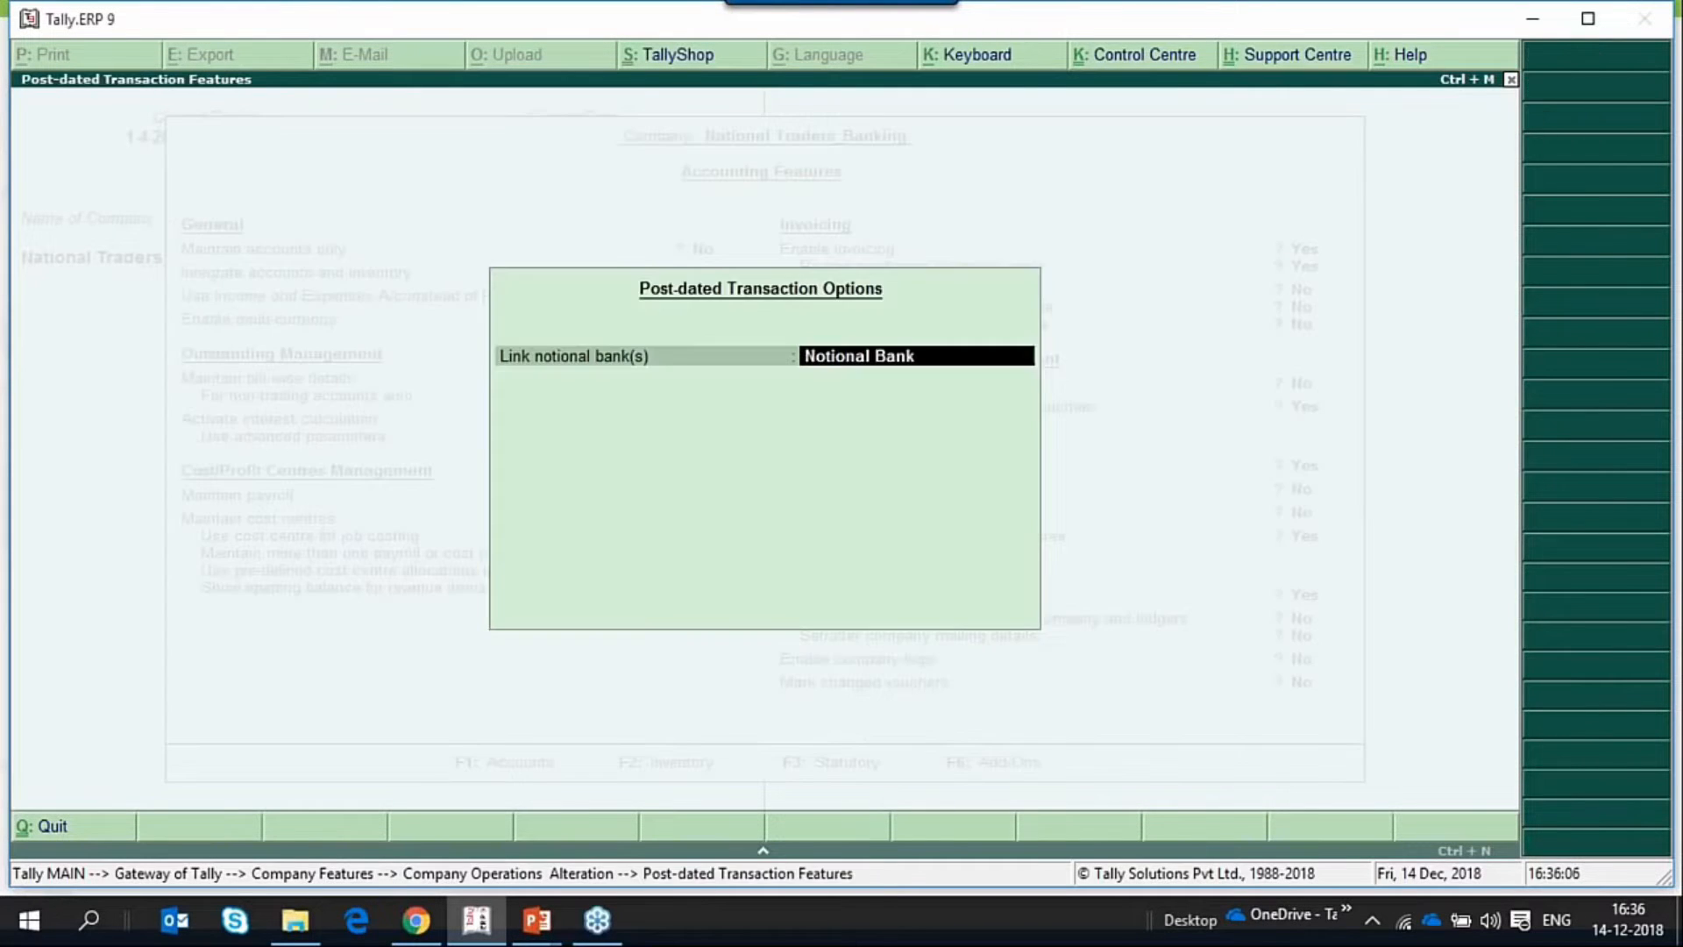
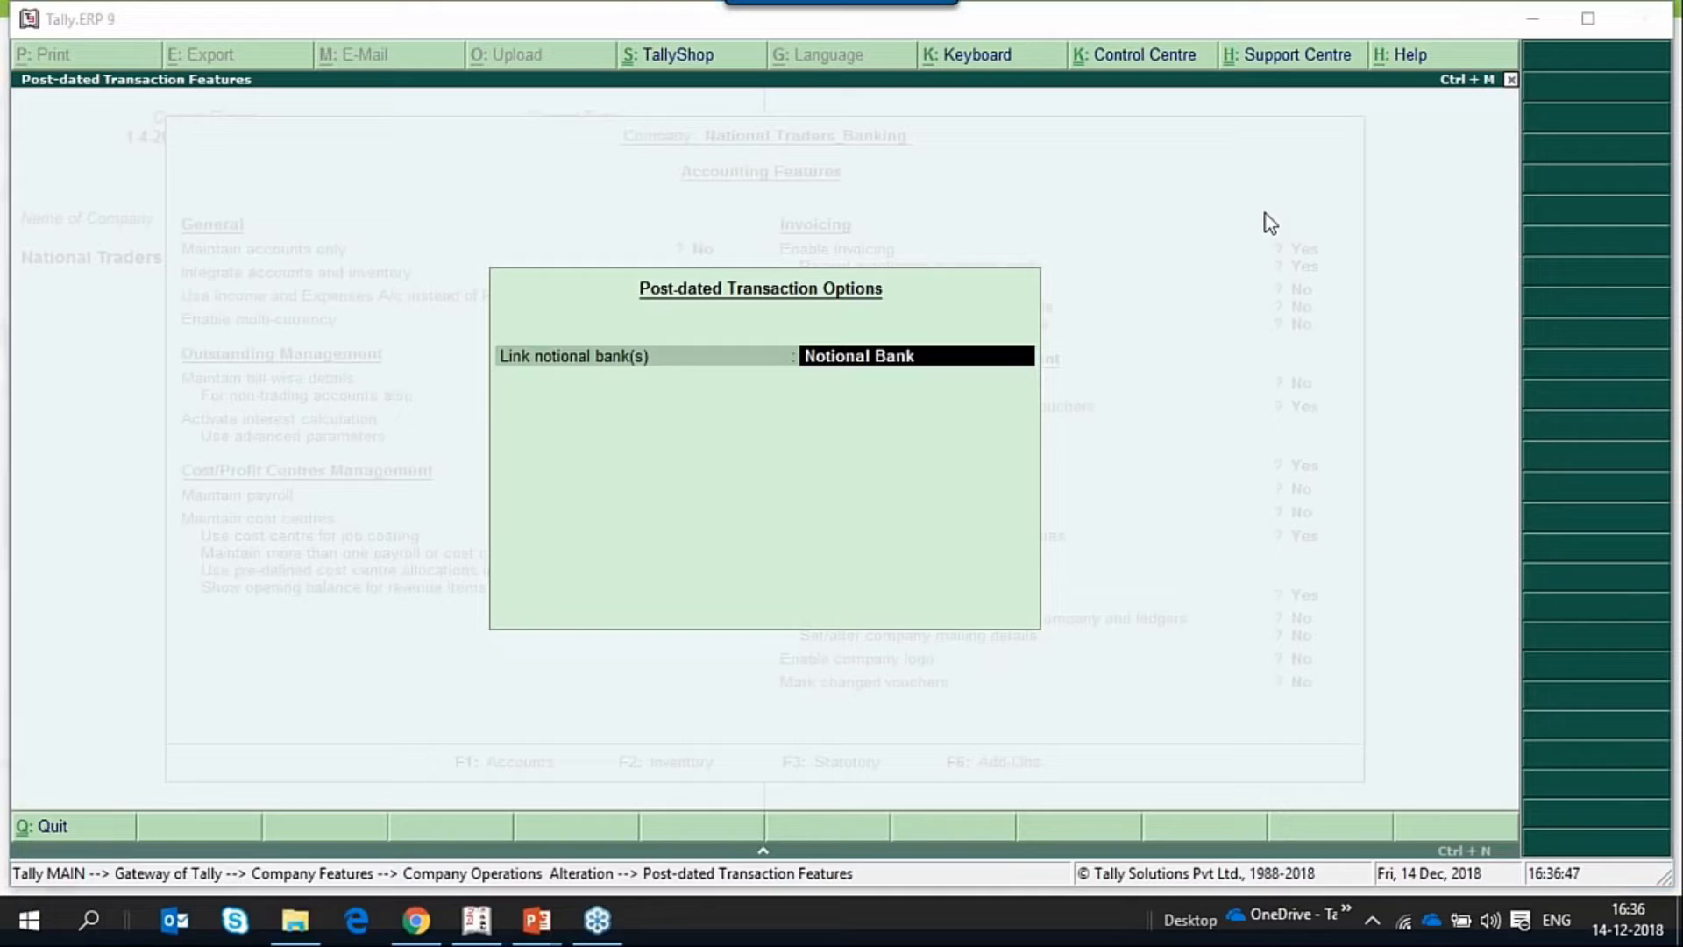
# Keep only Notional Bank as the linked notional bank, accept the accounting features, and return to the Gateway of Tally.
pyautogui.click(929, 374)
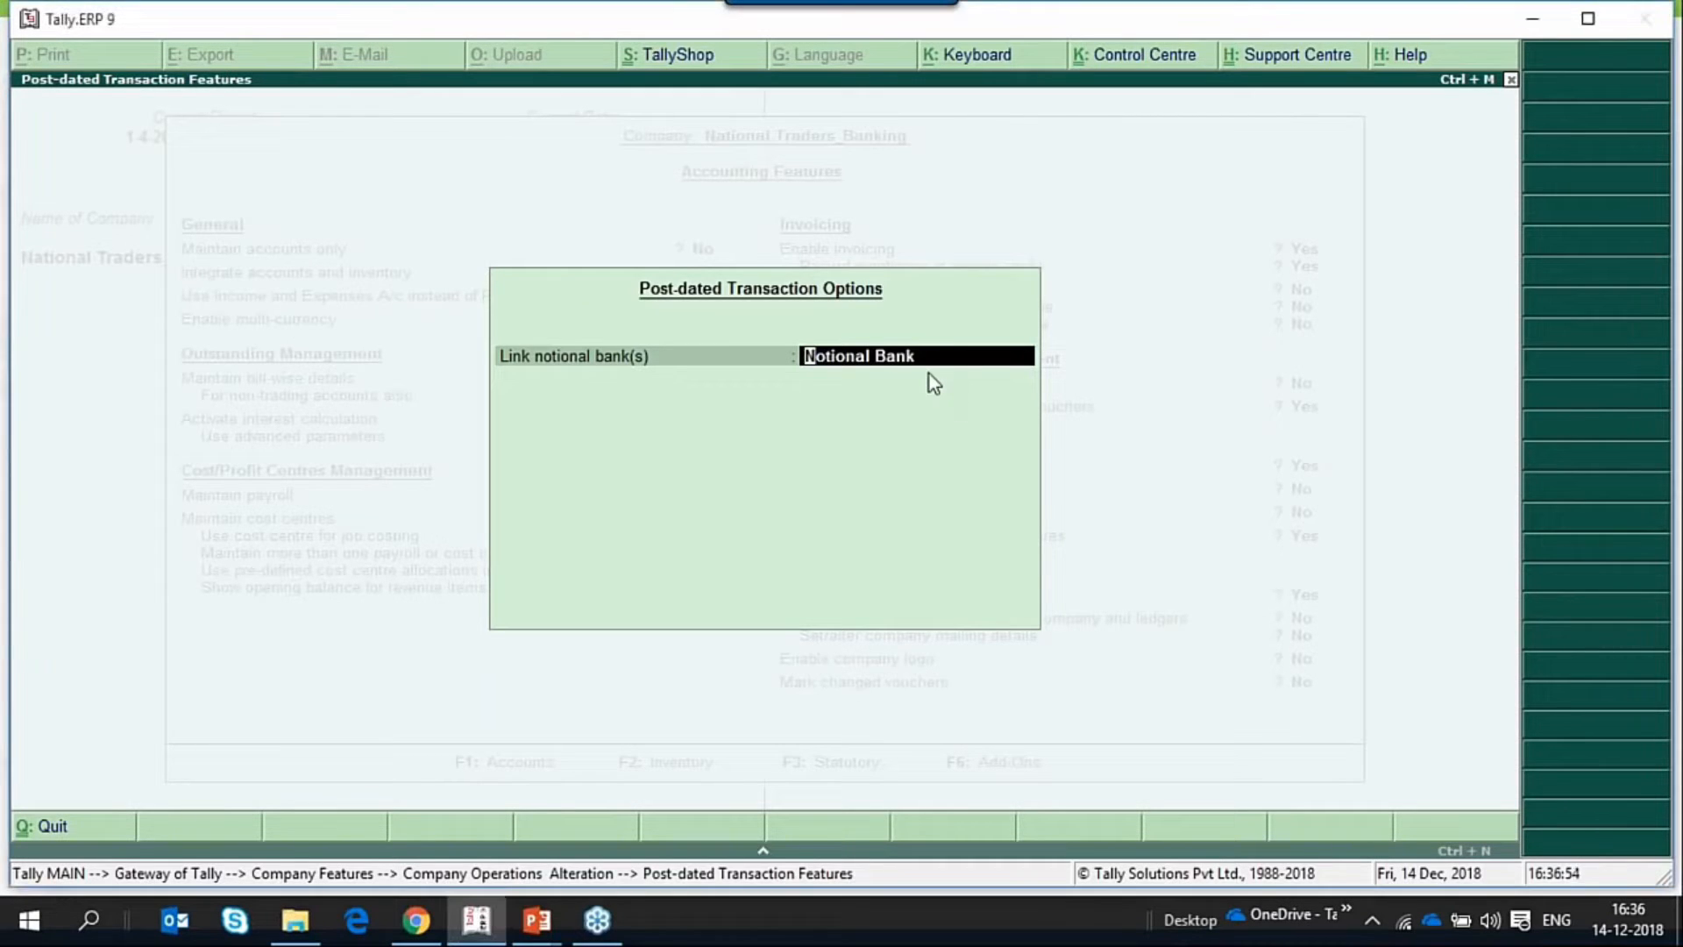
pyautogui.press('Return')
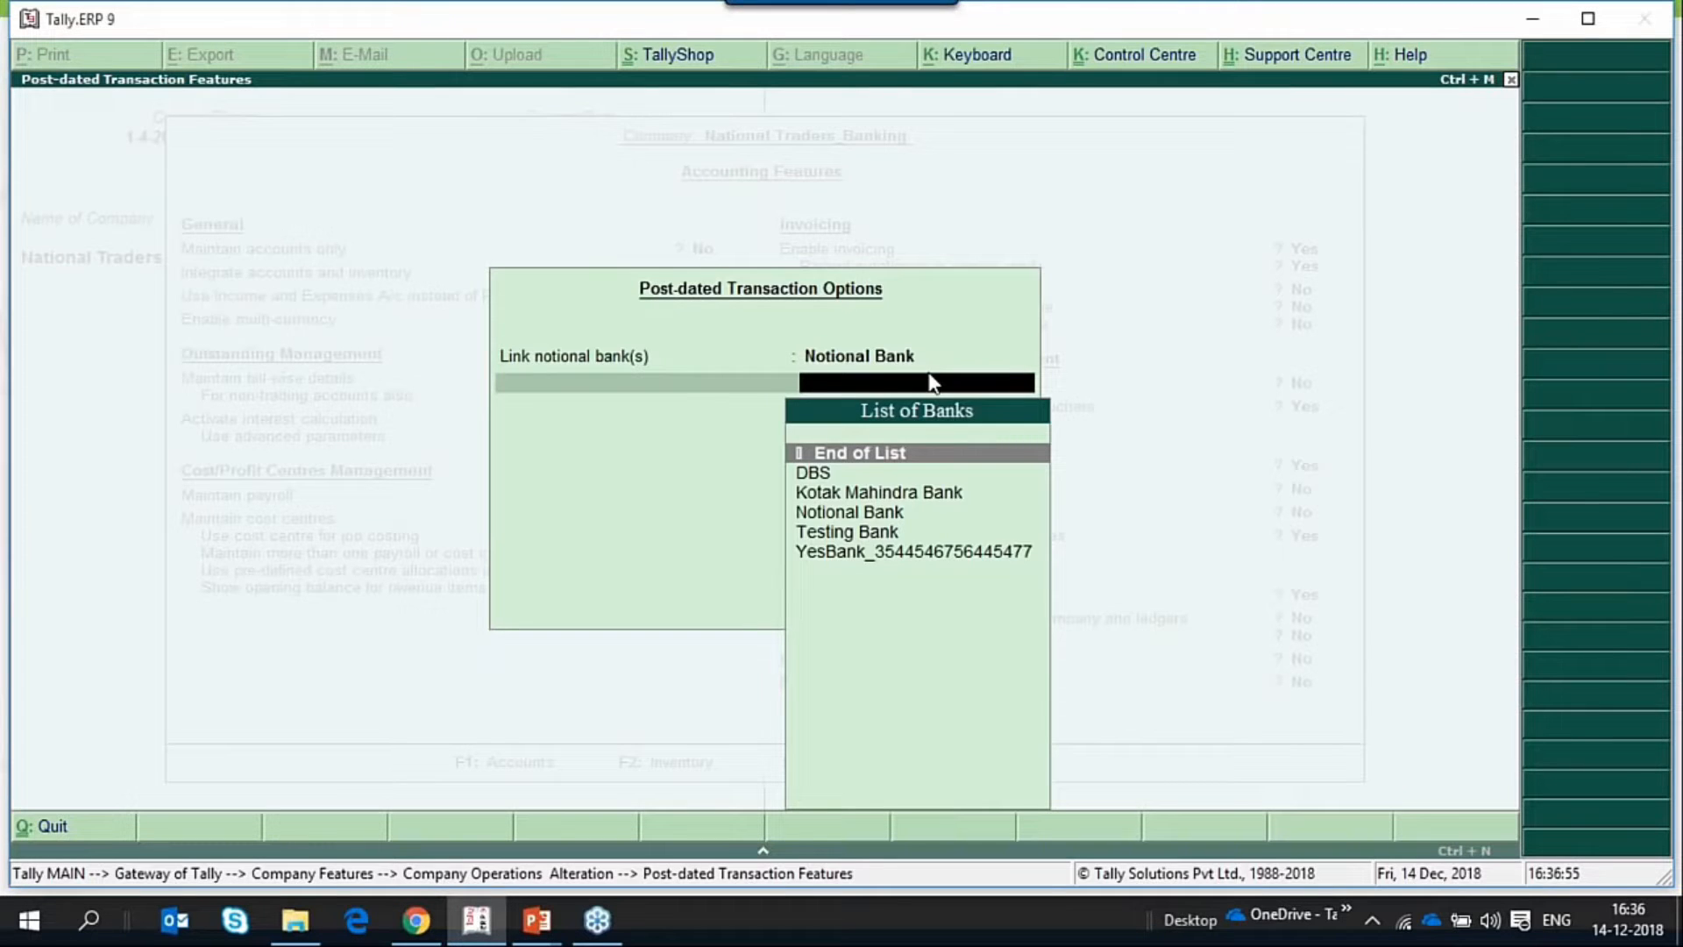
pyautogui.press('Return')
pyautogui.press('Return')
pyautogui.press('Return')
pyautogui.press('Return')
pyautogui.press('Return')
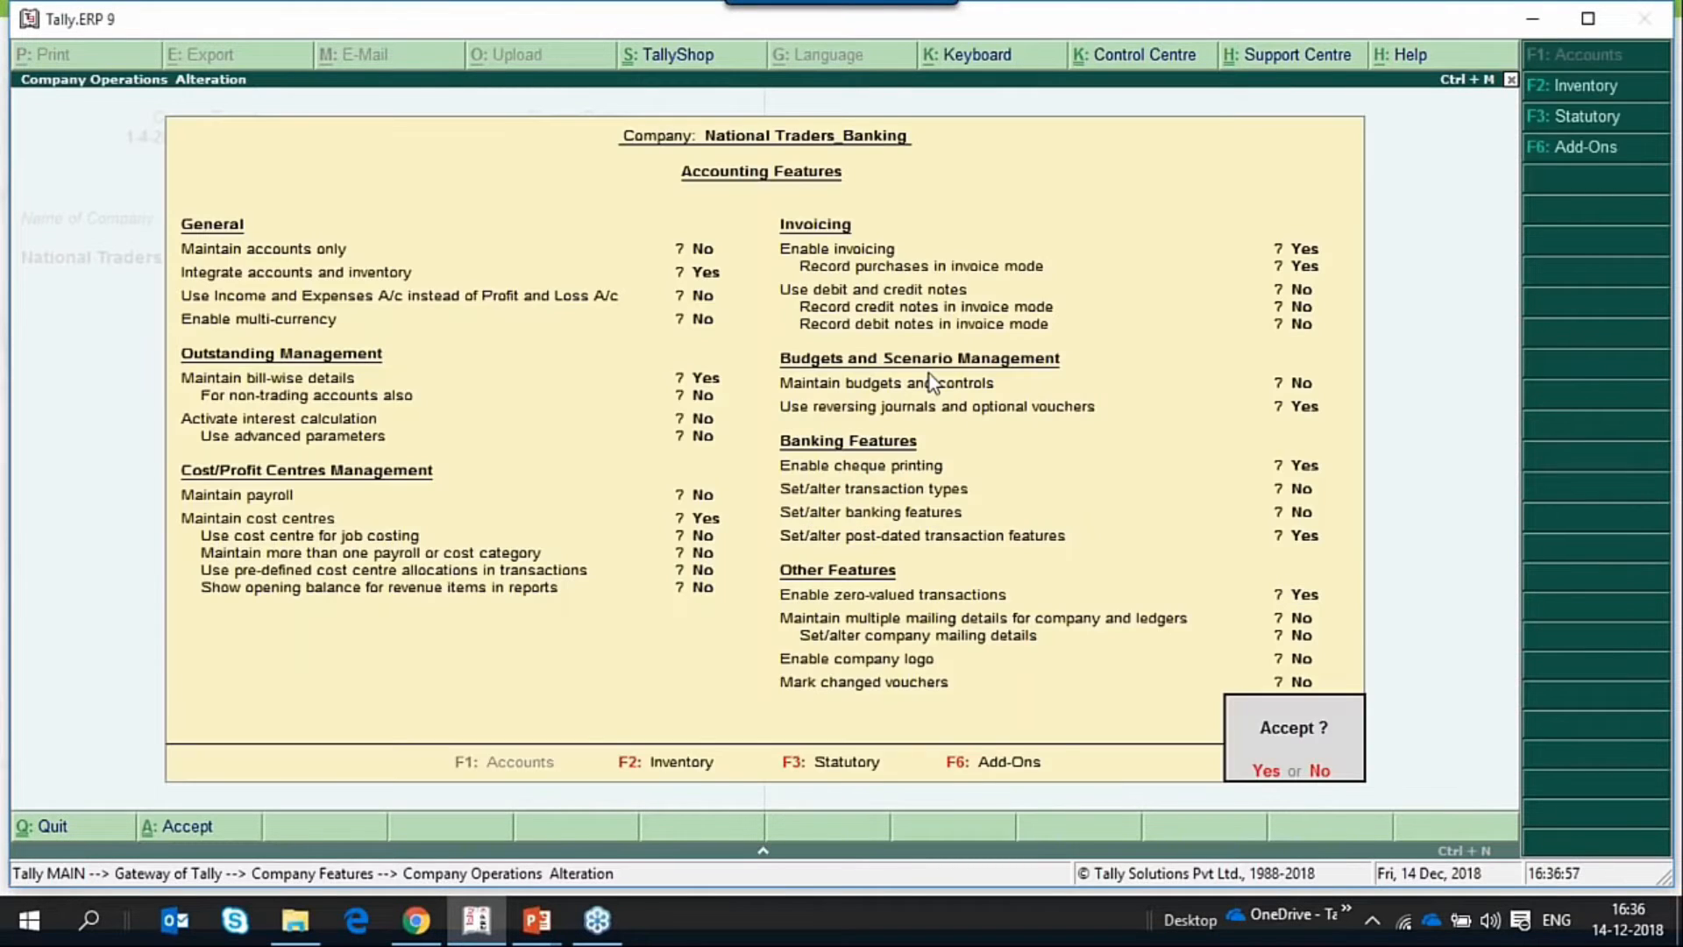
pyautogui.press('Return')
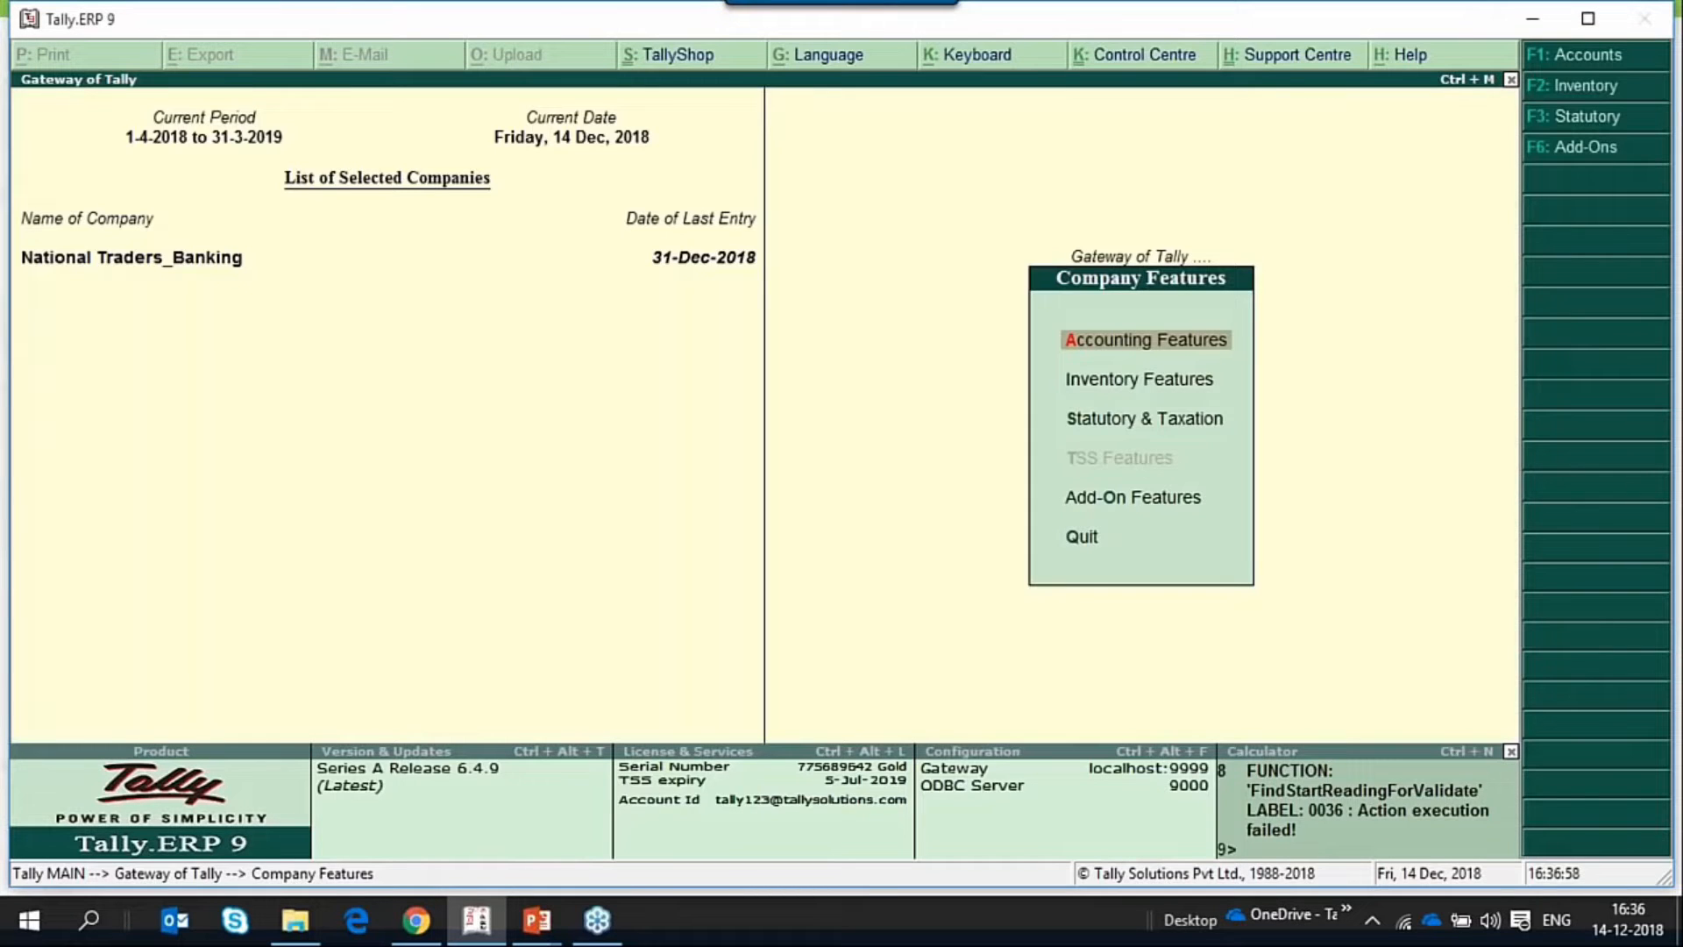
pyautogui.press('Escape')
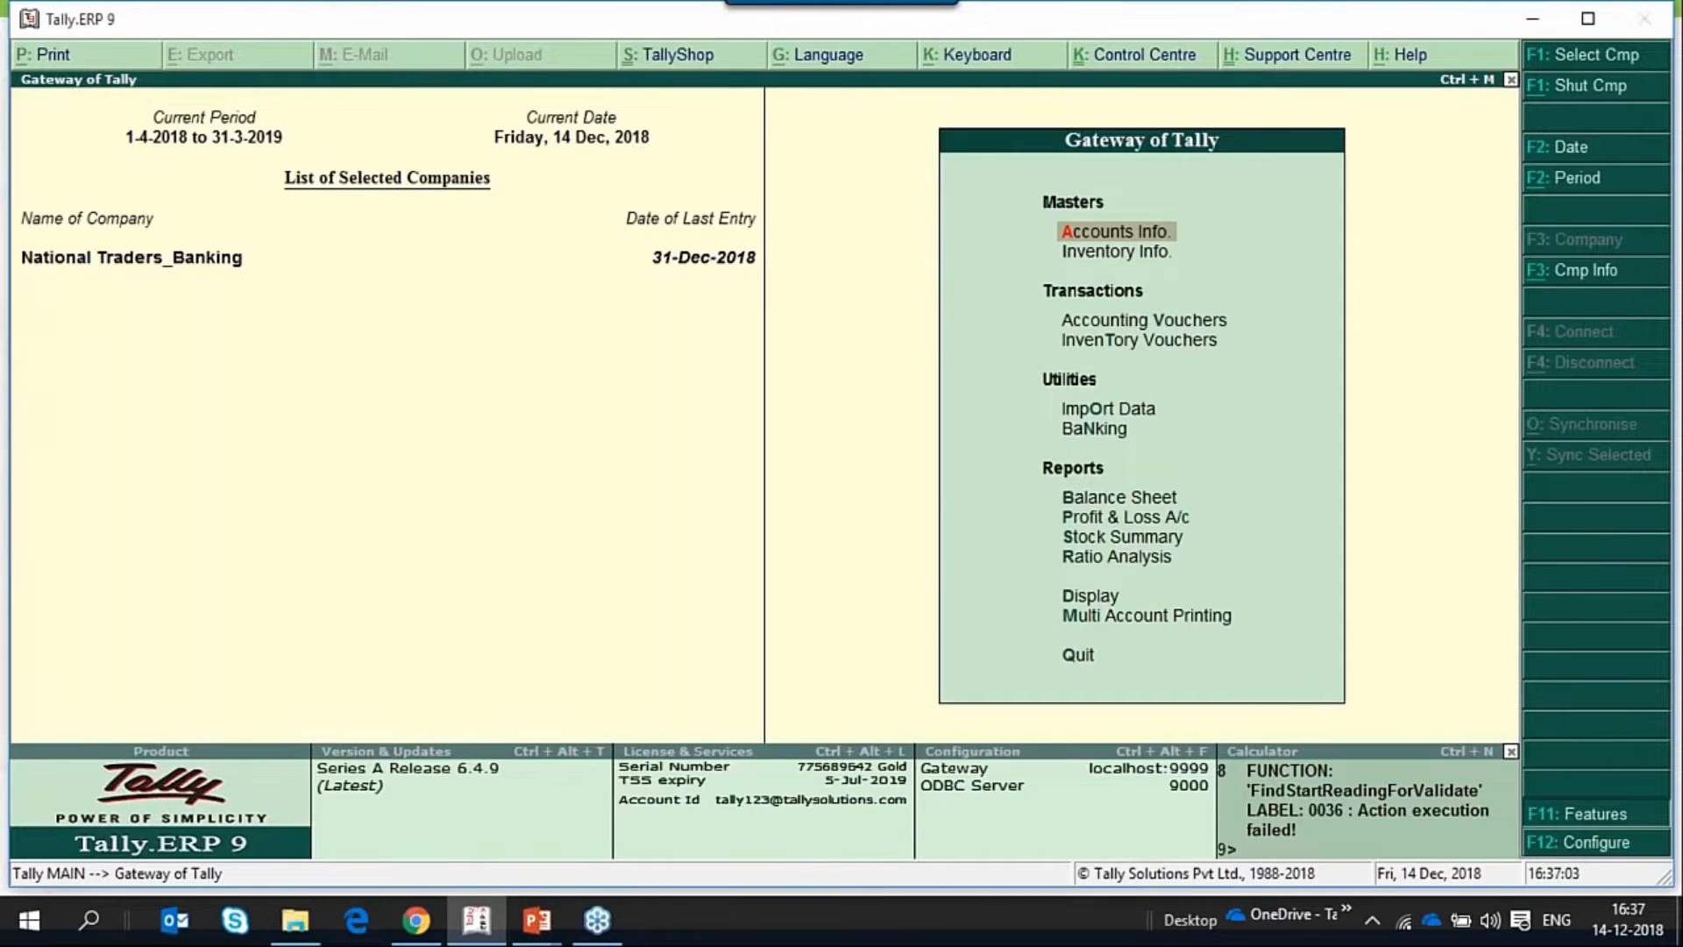
# Reopen the accounting features, keep Use reversing journals and optional vouchers set to Yes, and save.
pyautogui.press('F11')
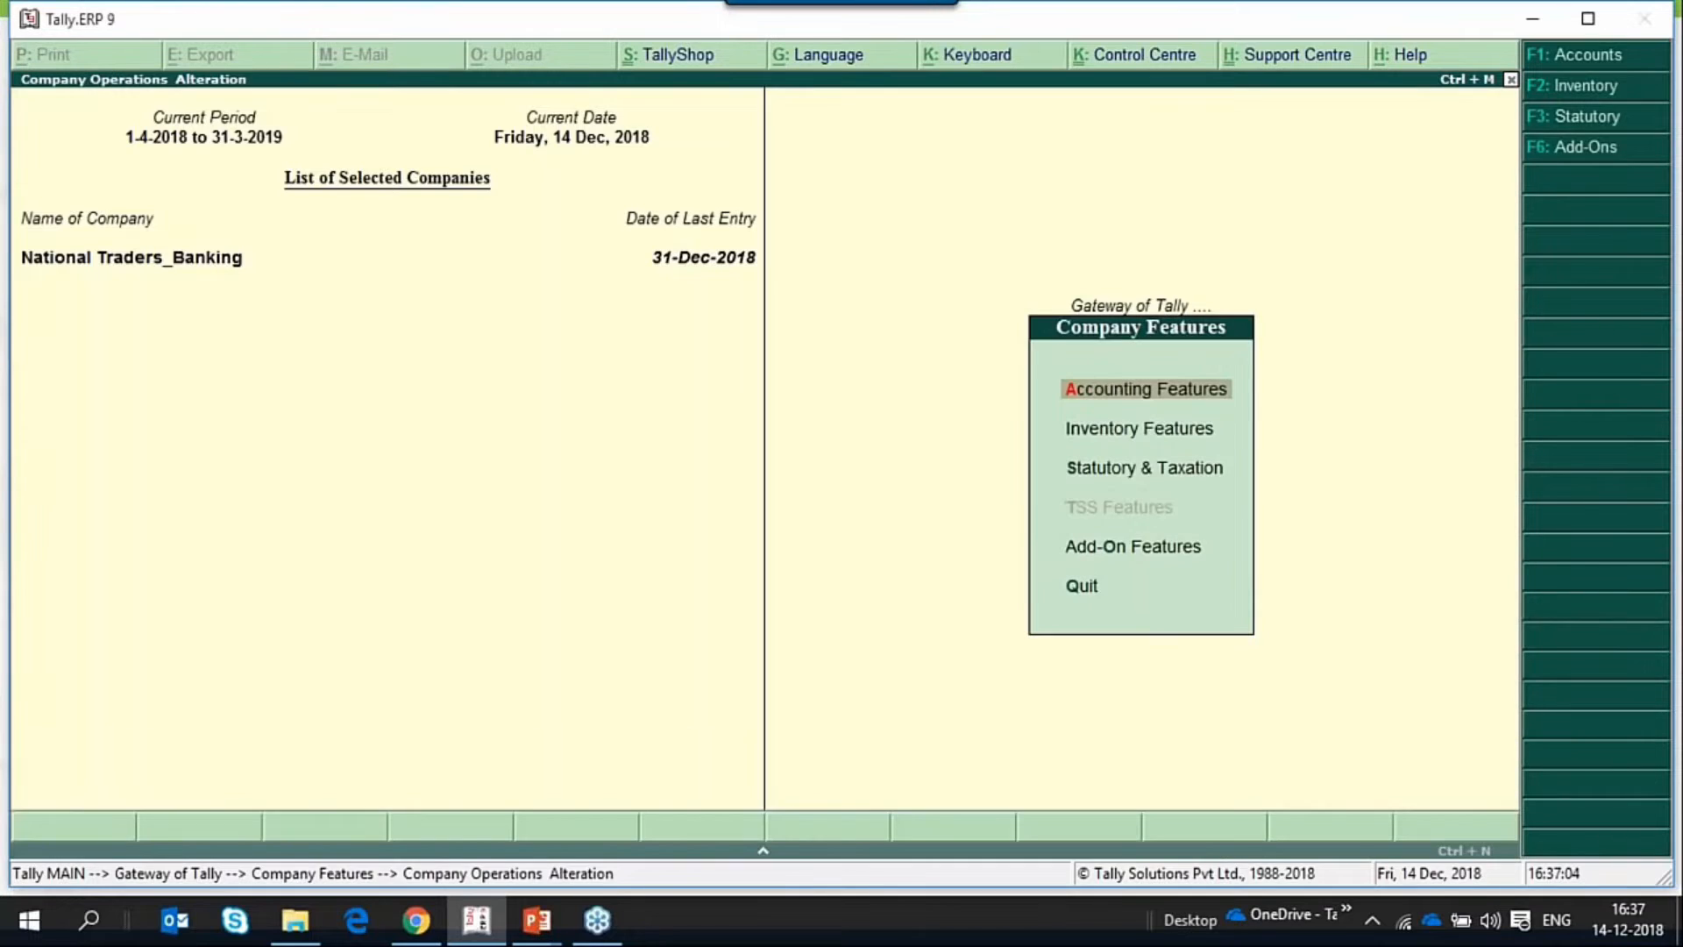
pyautogui.press('Return')
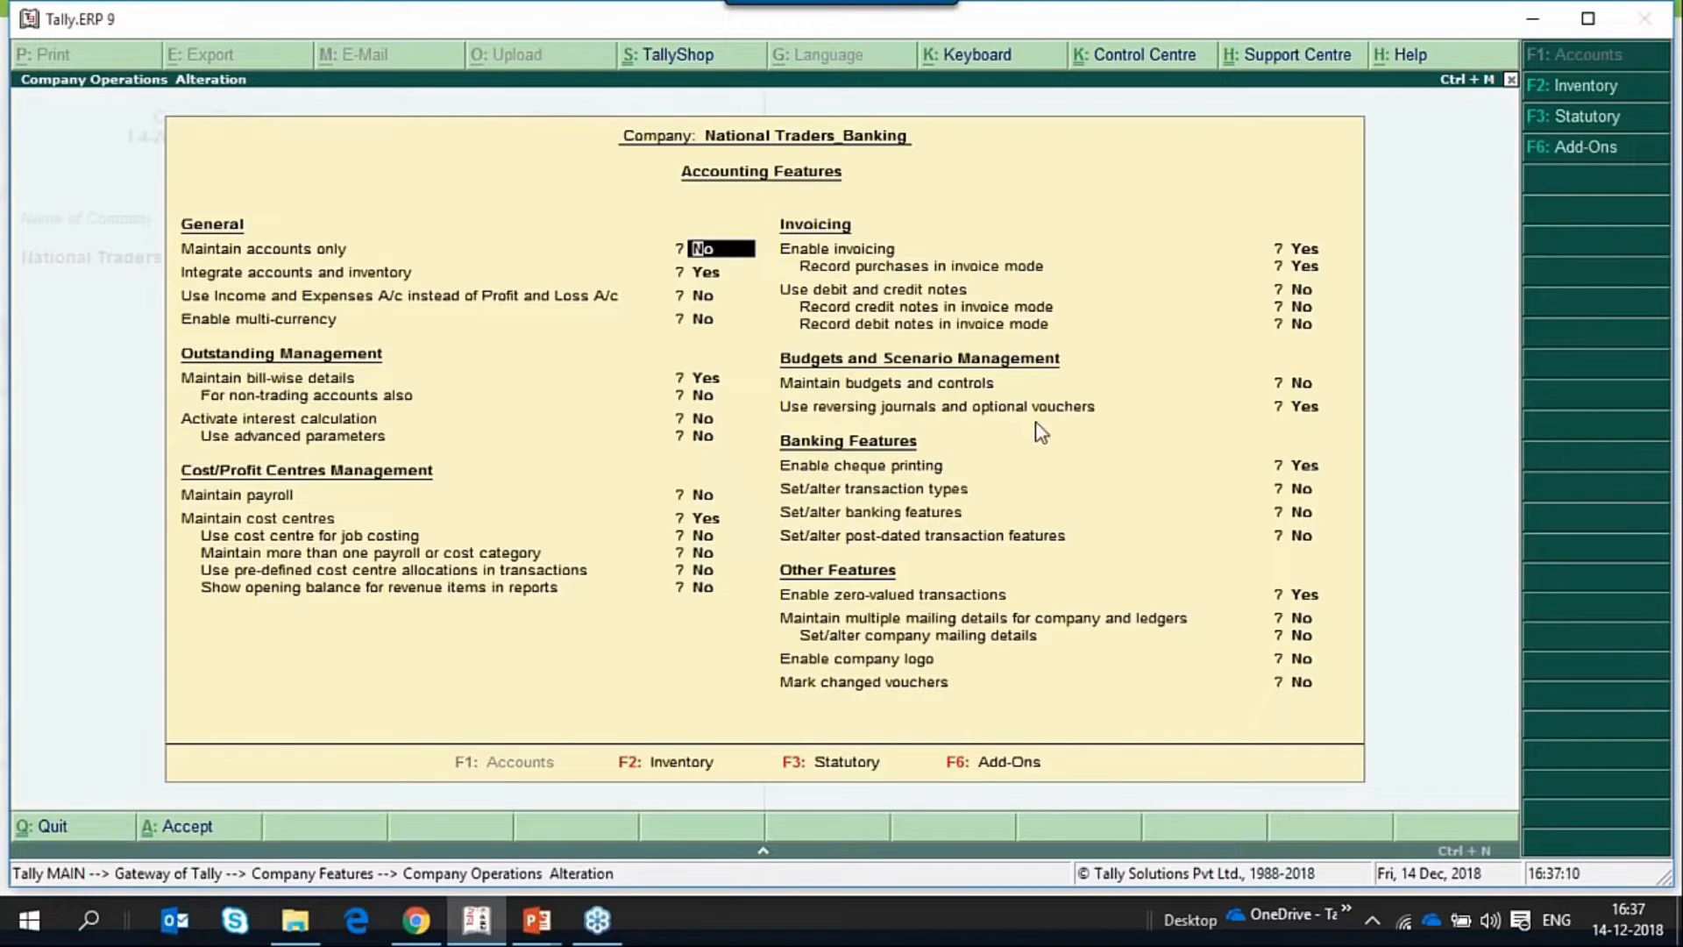
pyautogui.click(1303, 407)
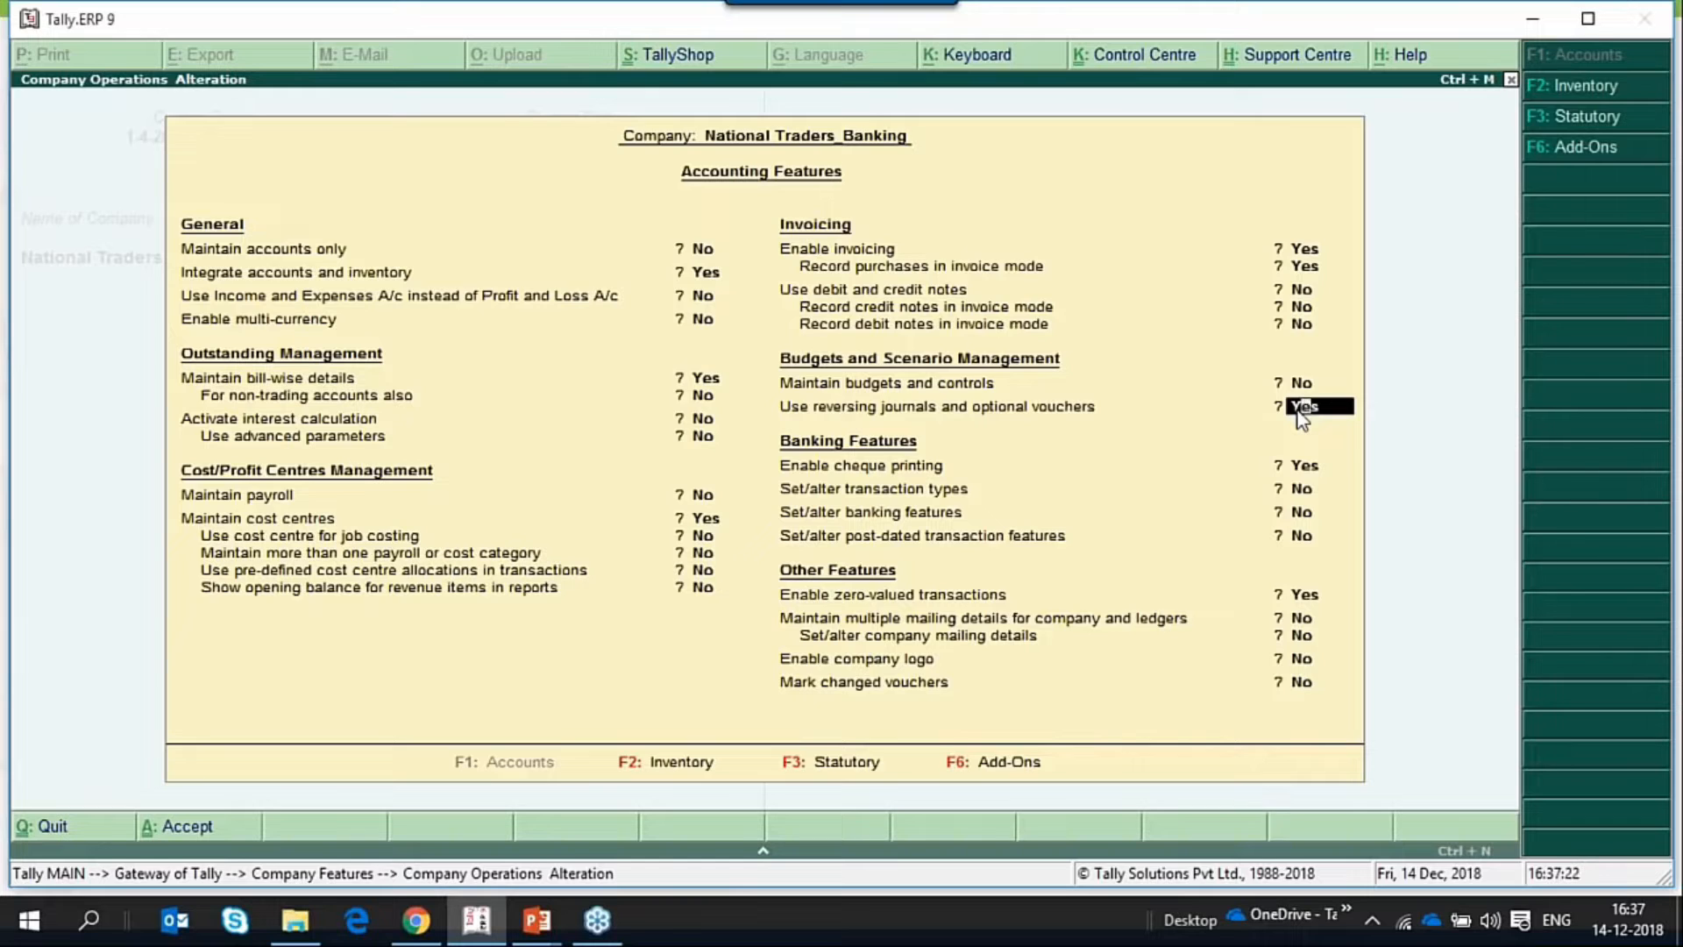
pyautogui.press('Return')
pyautogui.press('Return')
pyautogui.press('Return')
pyautogui.press('Return')
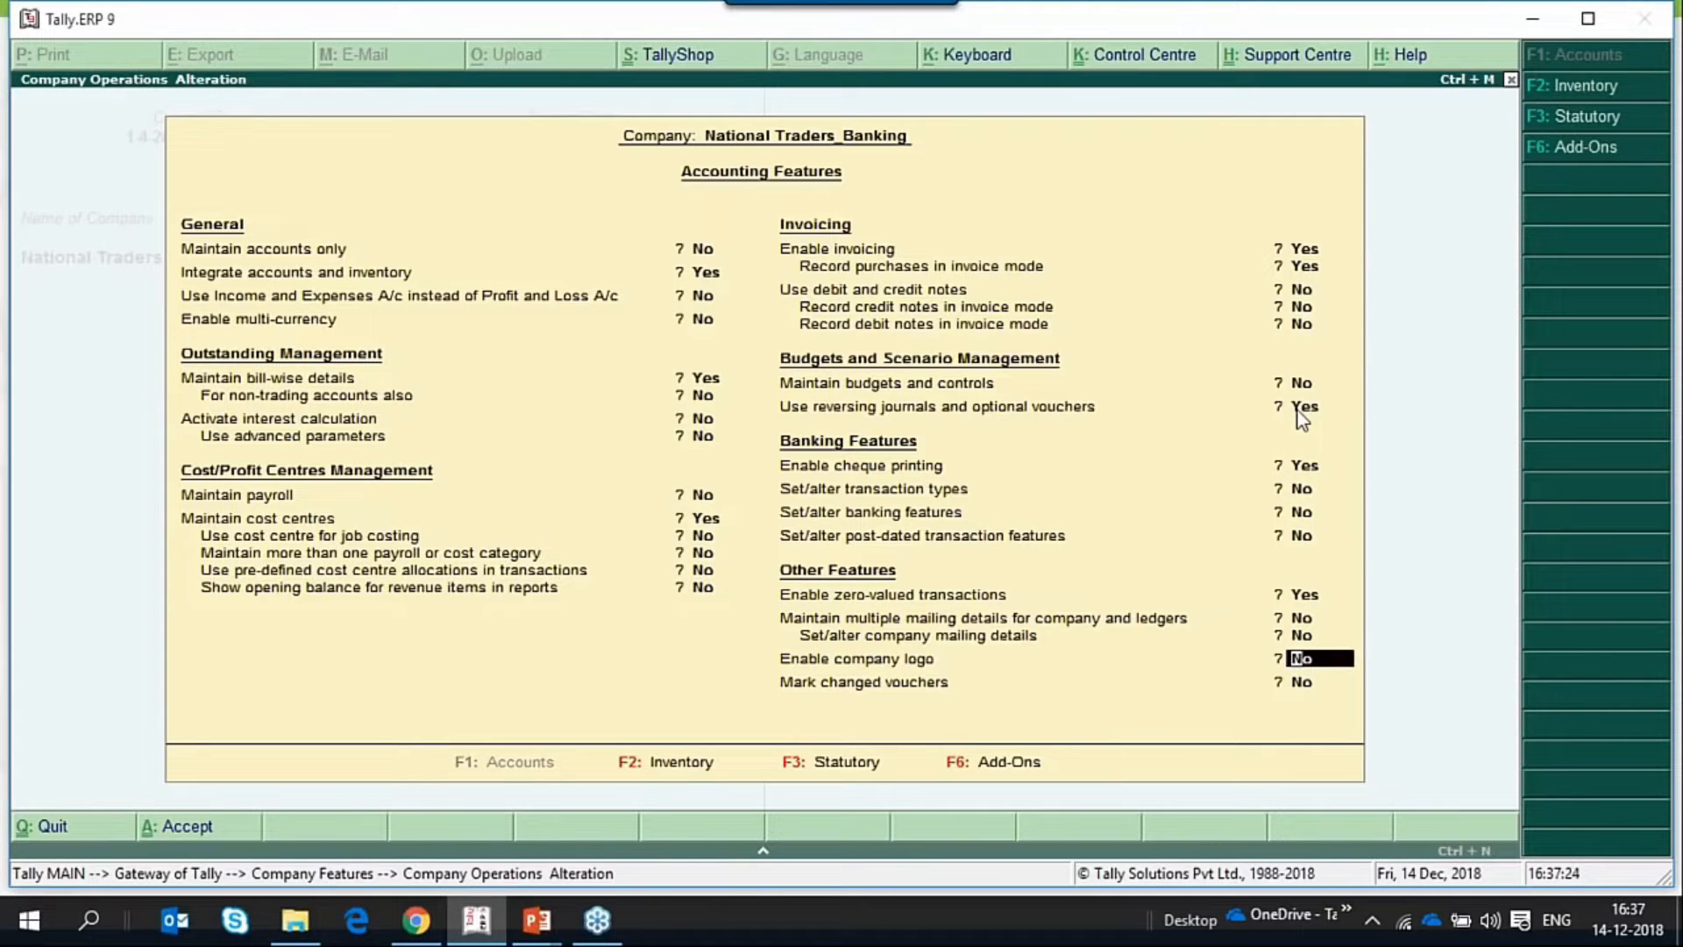
pyautogui.hotkey('ctrl', 'a')
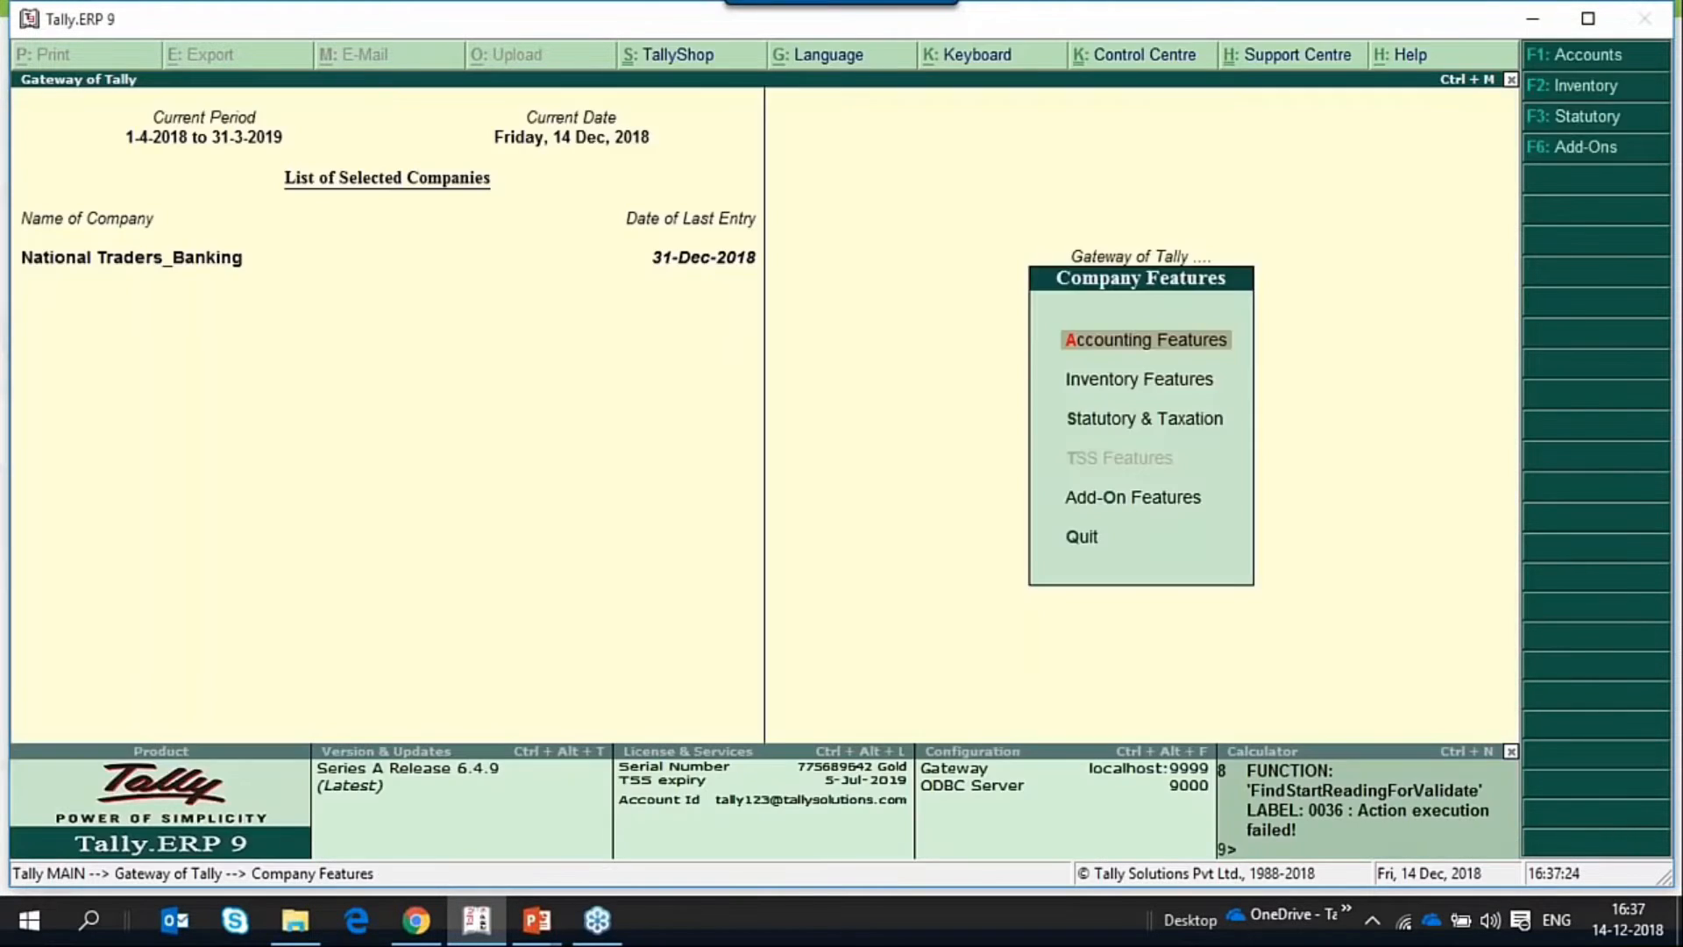
# Start a payment voucher in the accounting vouchers and mark it as post-dated.
pyautogui.press('Escape')
pyautogui.press('v')
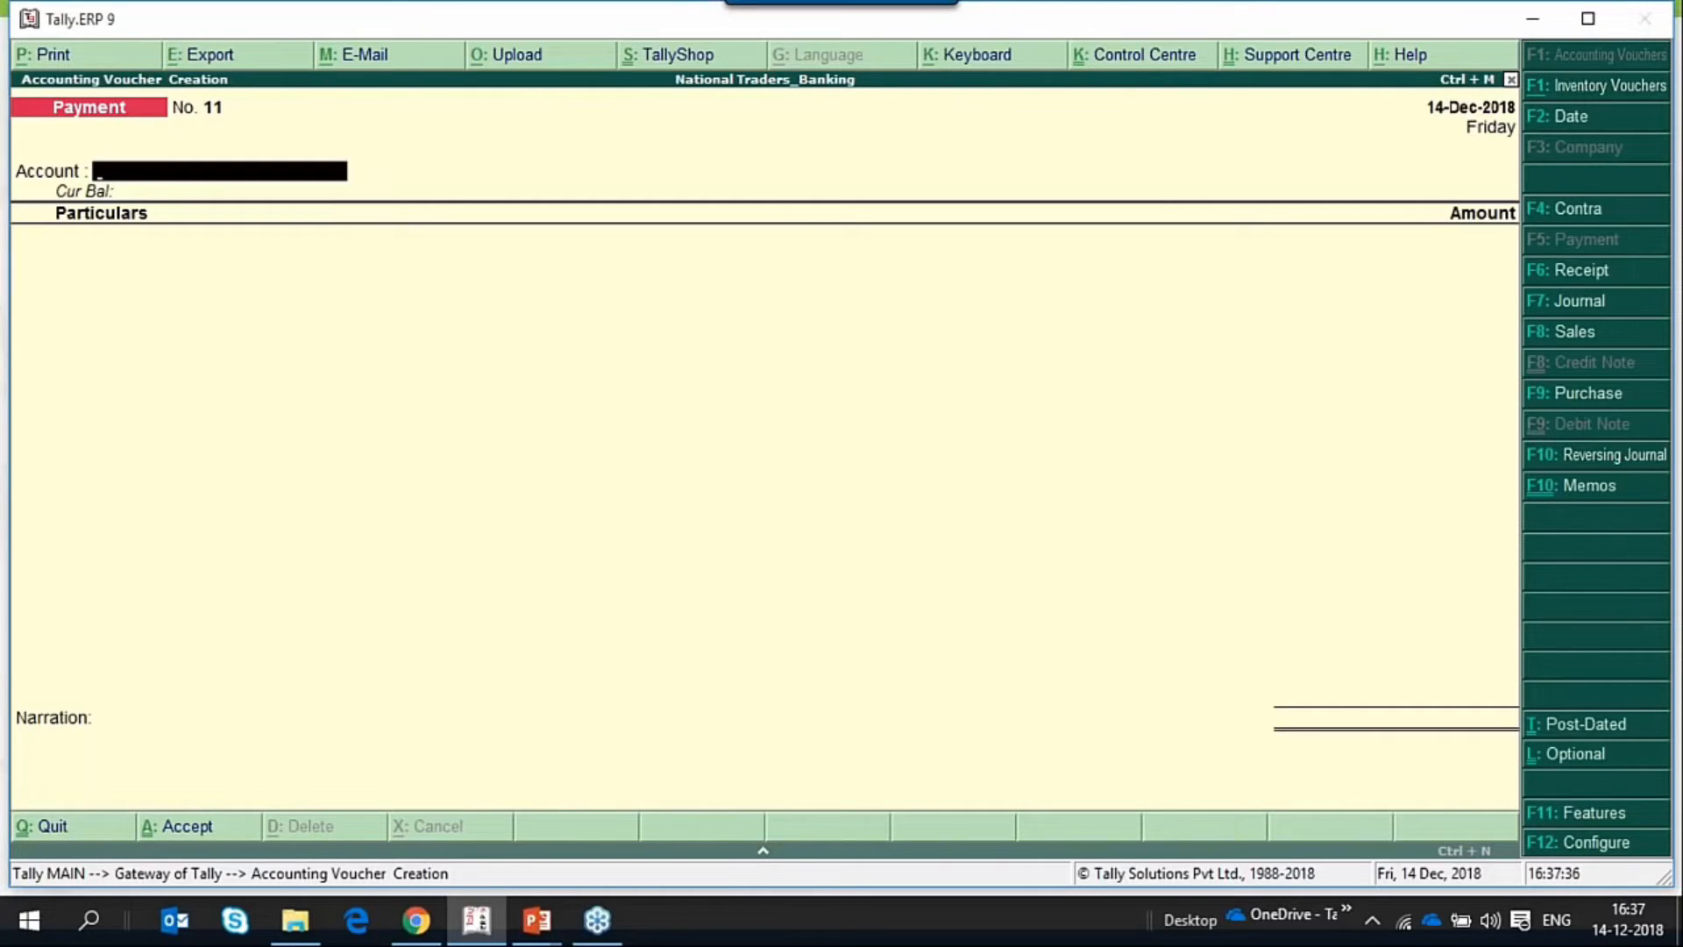
pyautogui.click(1592, 729)
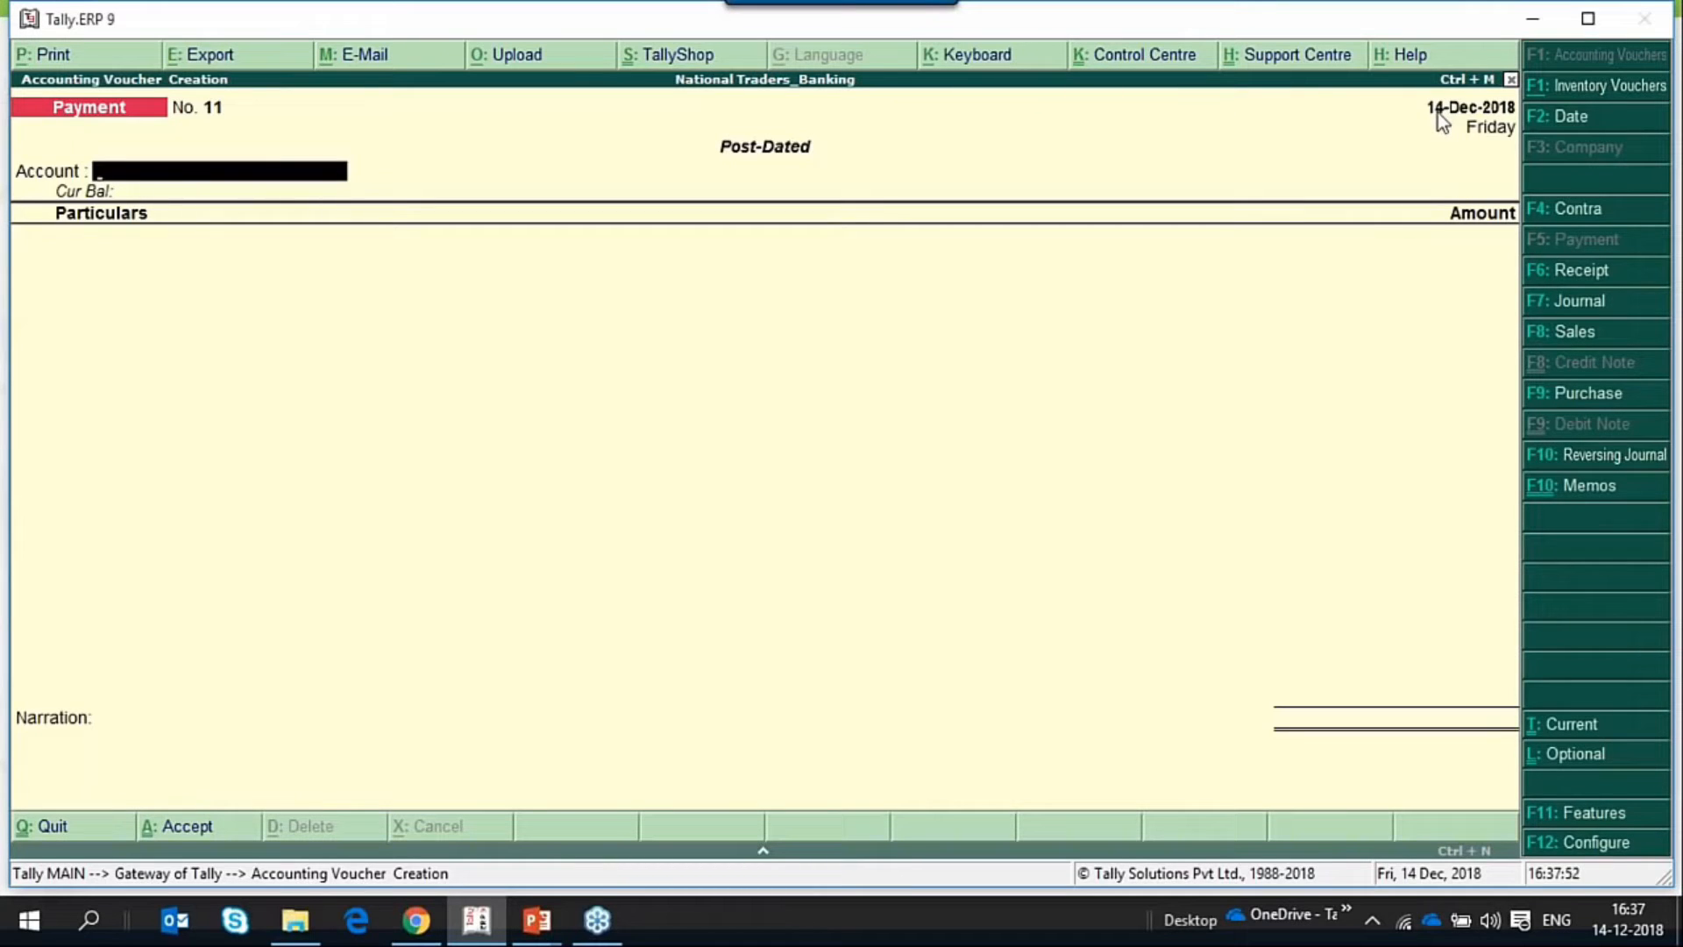
# Set the post-dated payment voucher's date to 15-1-2019.
pyautogui.press('F2')
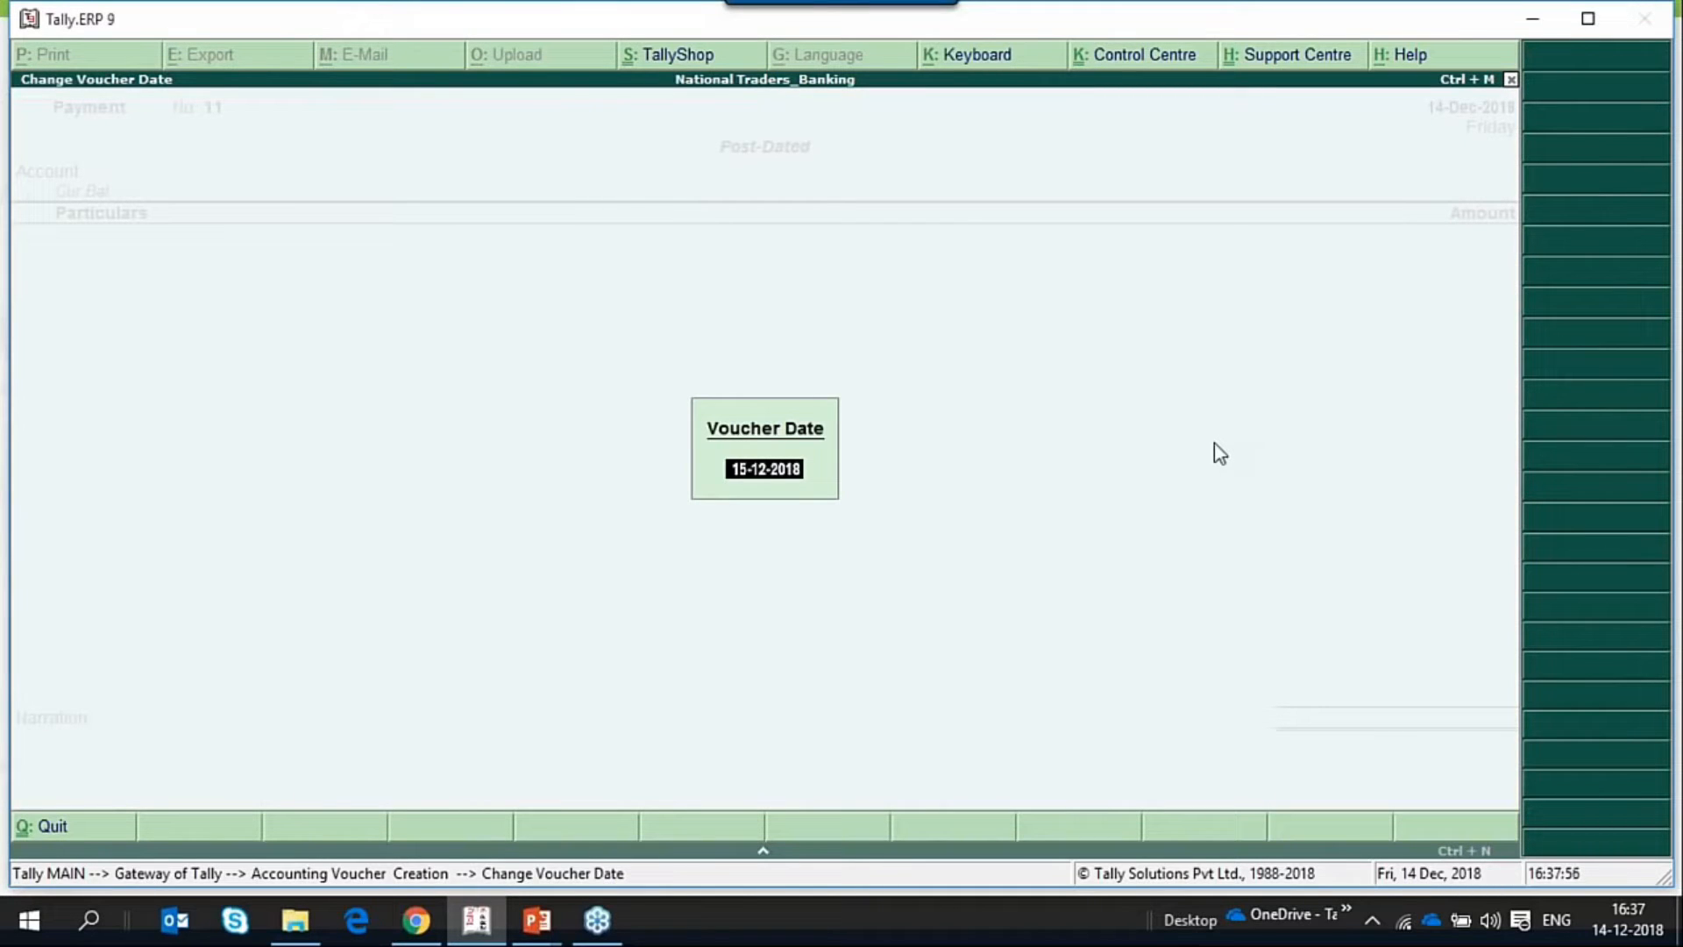
pyautogui.write('15-1-2018')
pyautogui.press('Return')
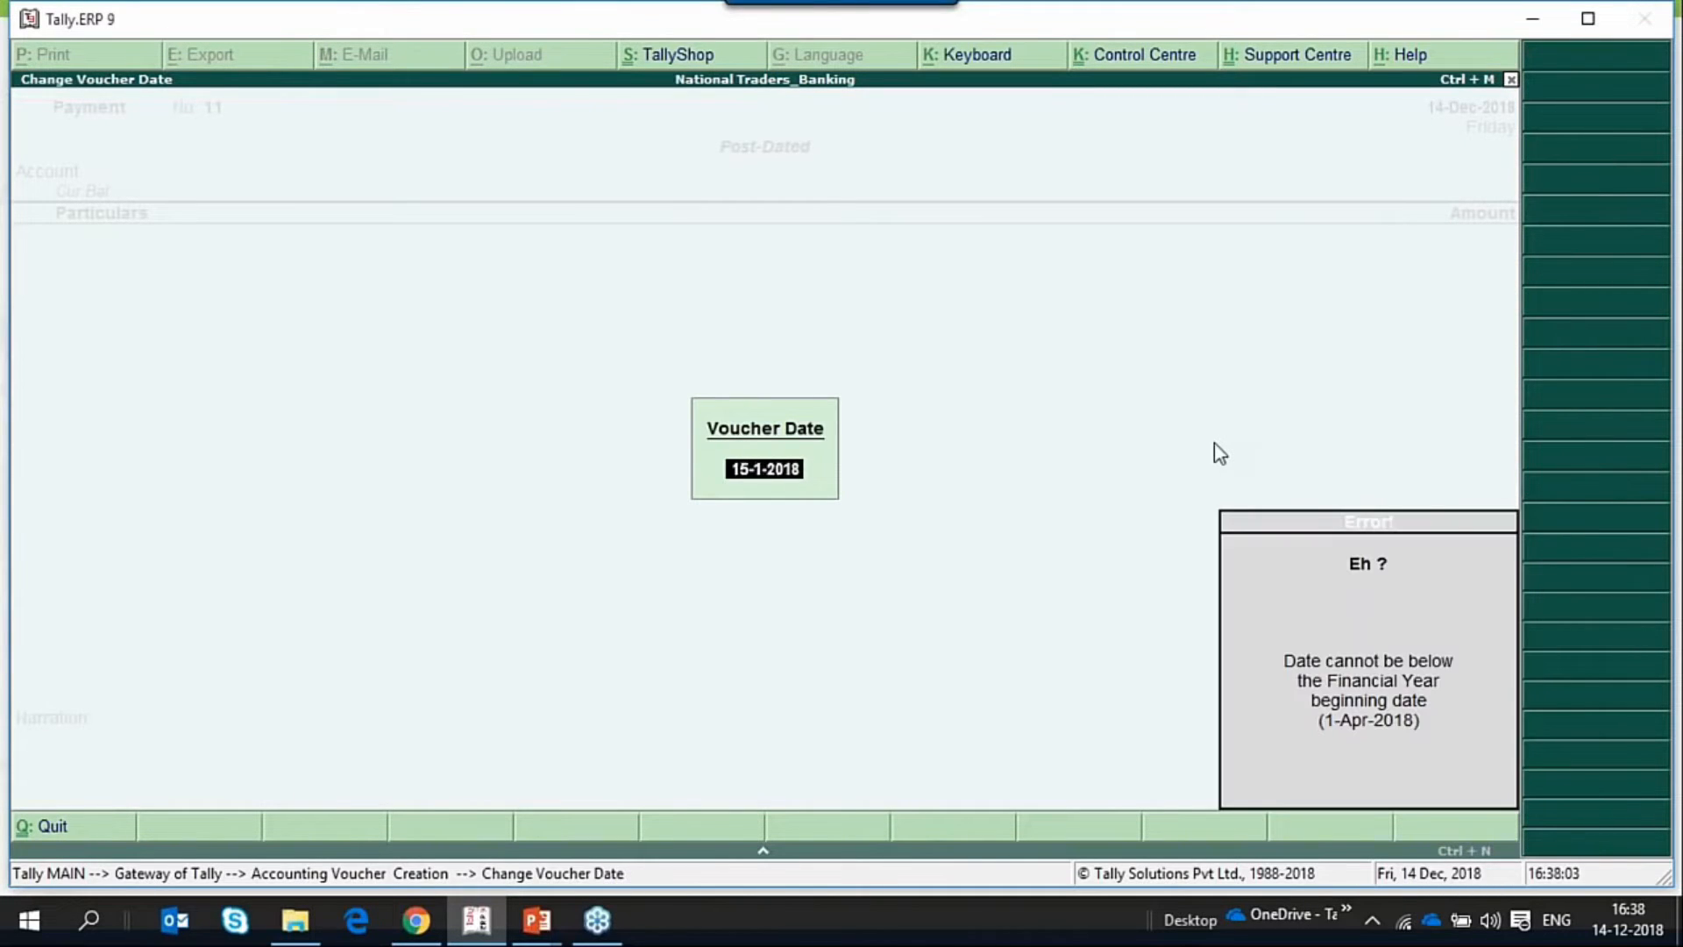
pyautogui.press('Escape')
pyautogui.press('BackSpace')
pyautogui.write('9')
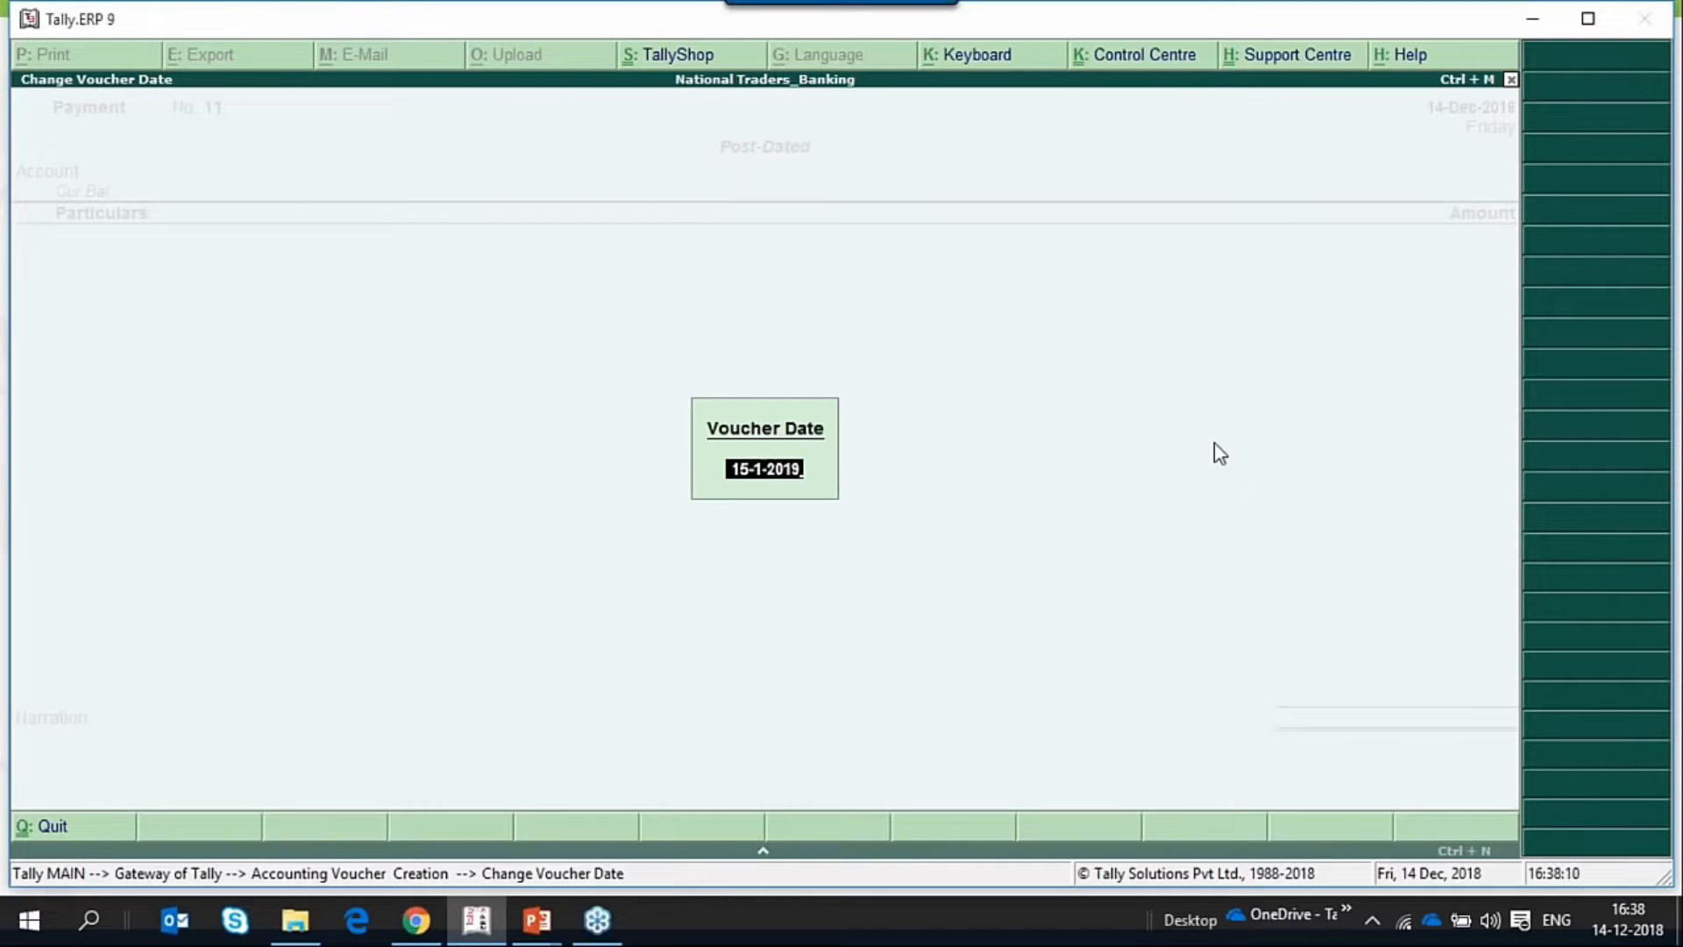
pyautogui.press('Return')
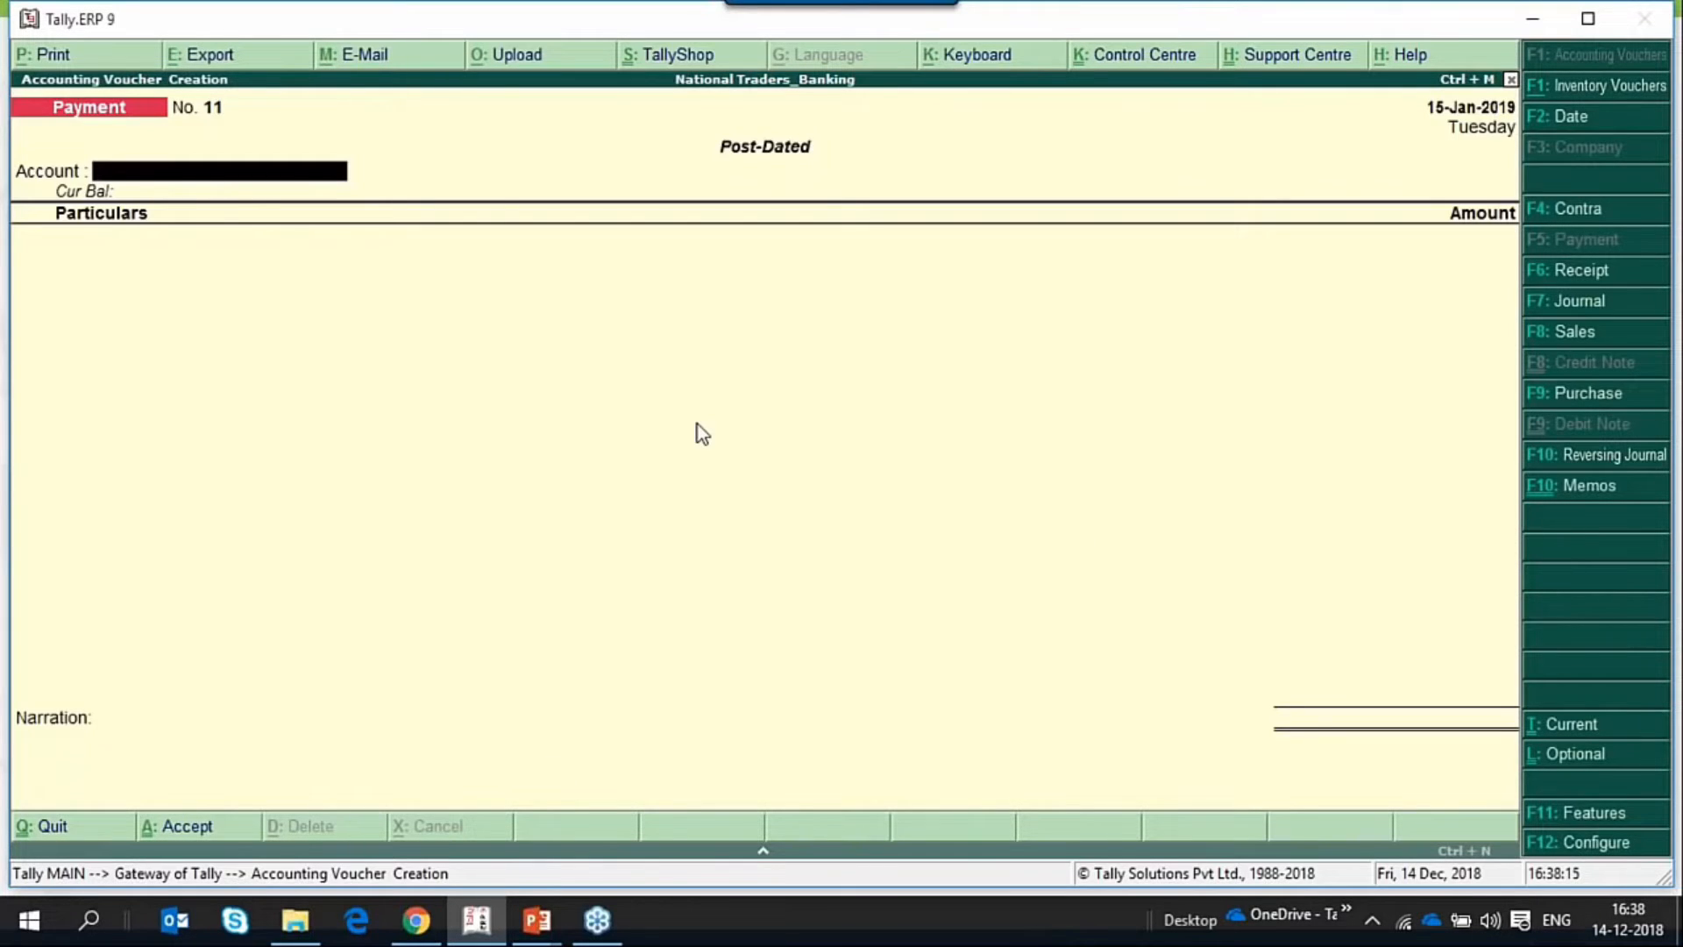
# Enter YesBank as the paying account and National Enterprises as the party, with an amount of 25,000.
pyautogui.write('Yes')
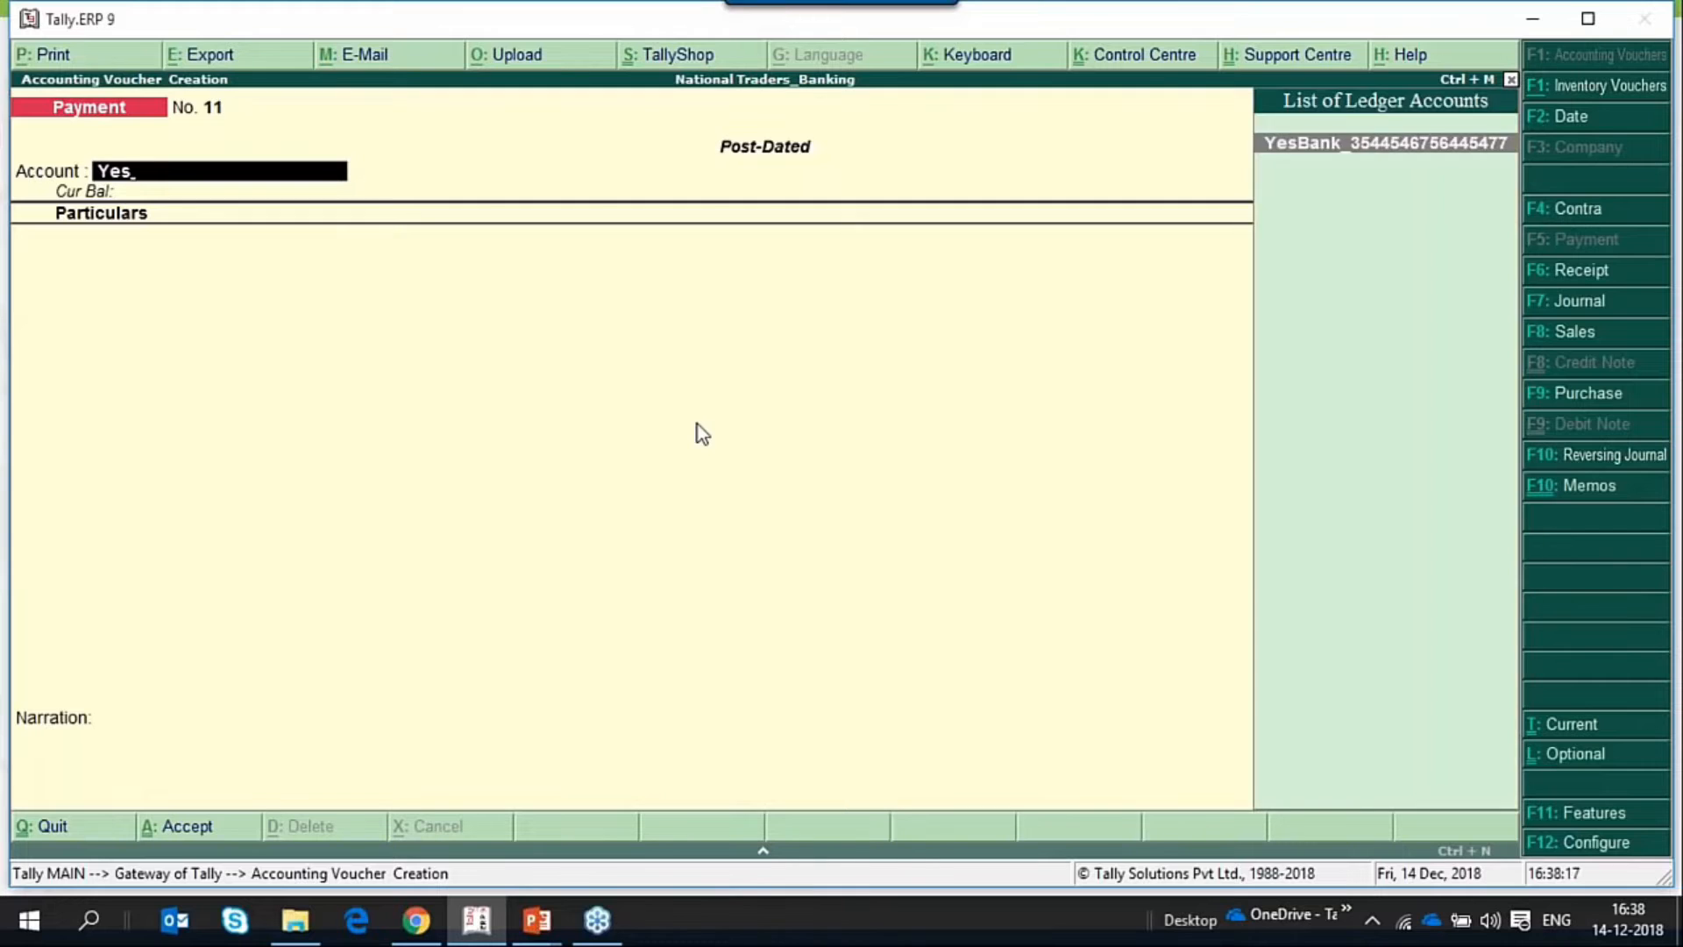
pyautogui.press('Return')
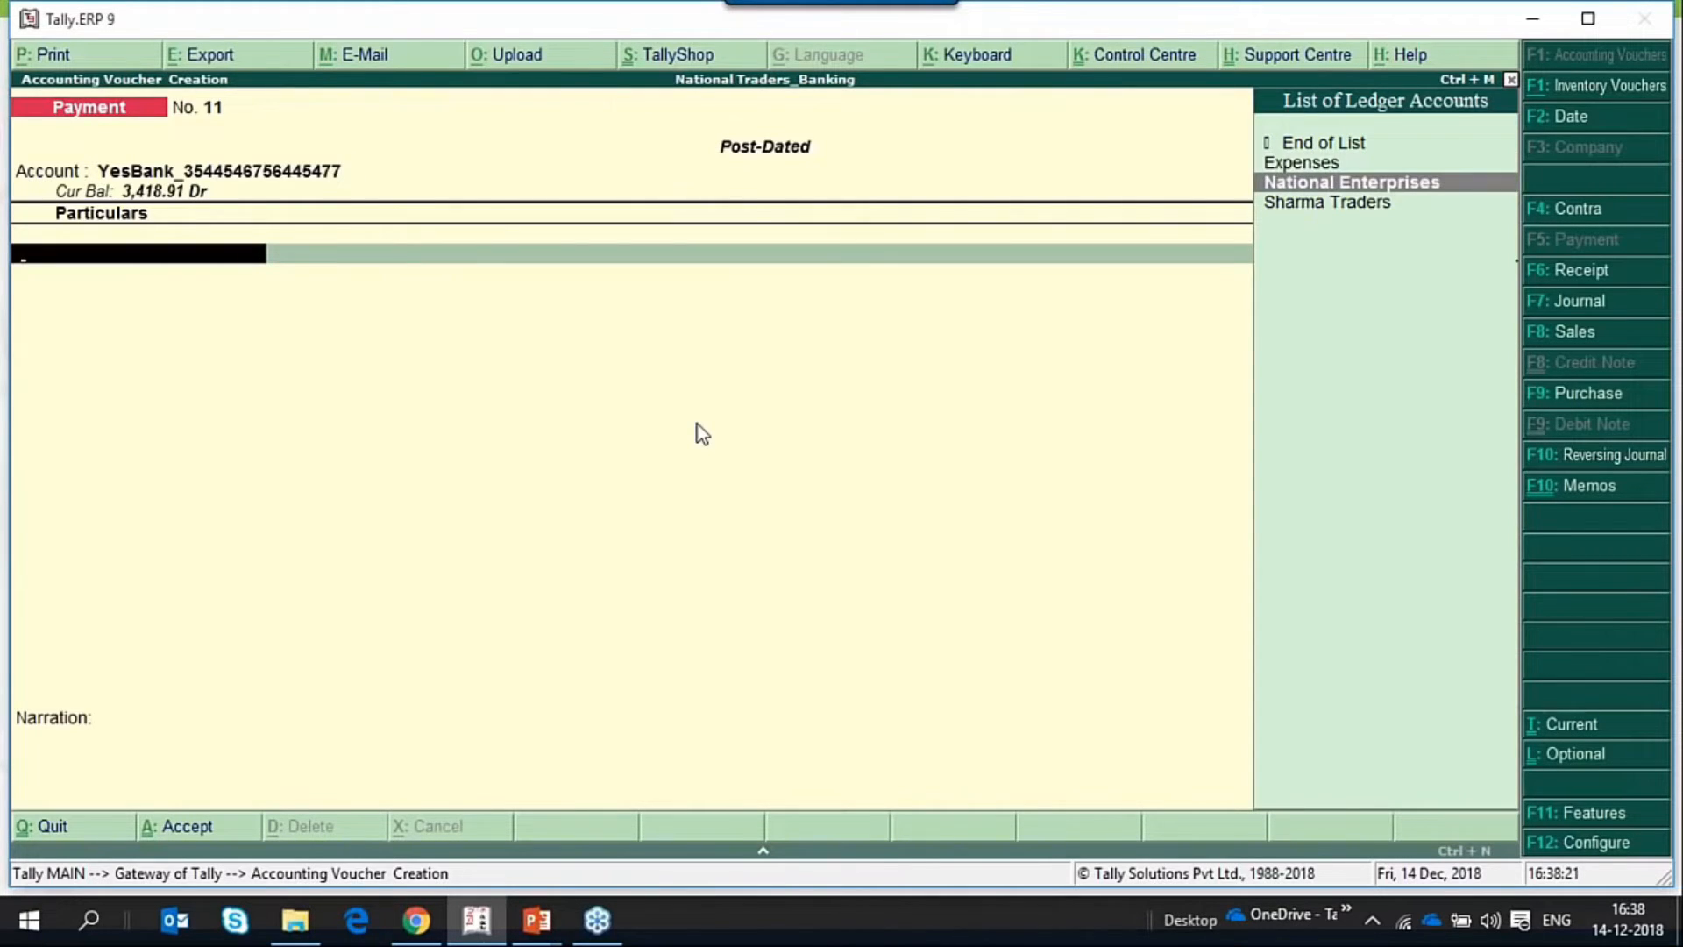
pyautogui.press('Return')
pyautogui.write('25000')
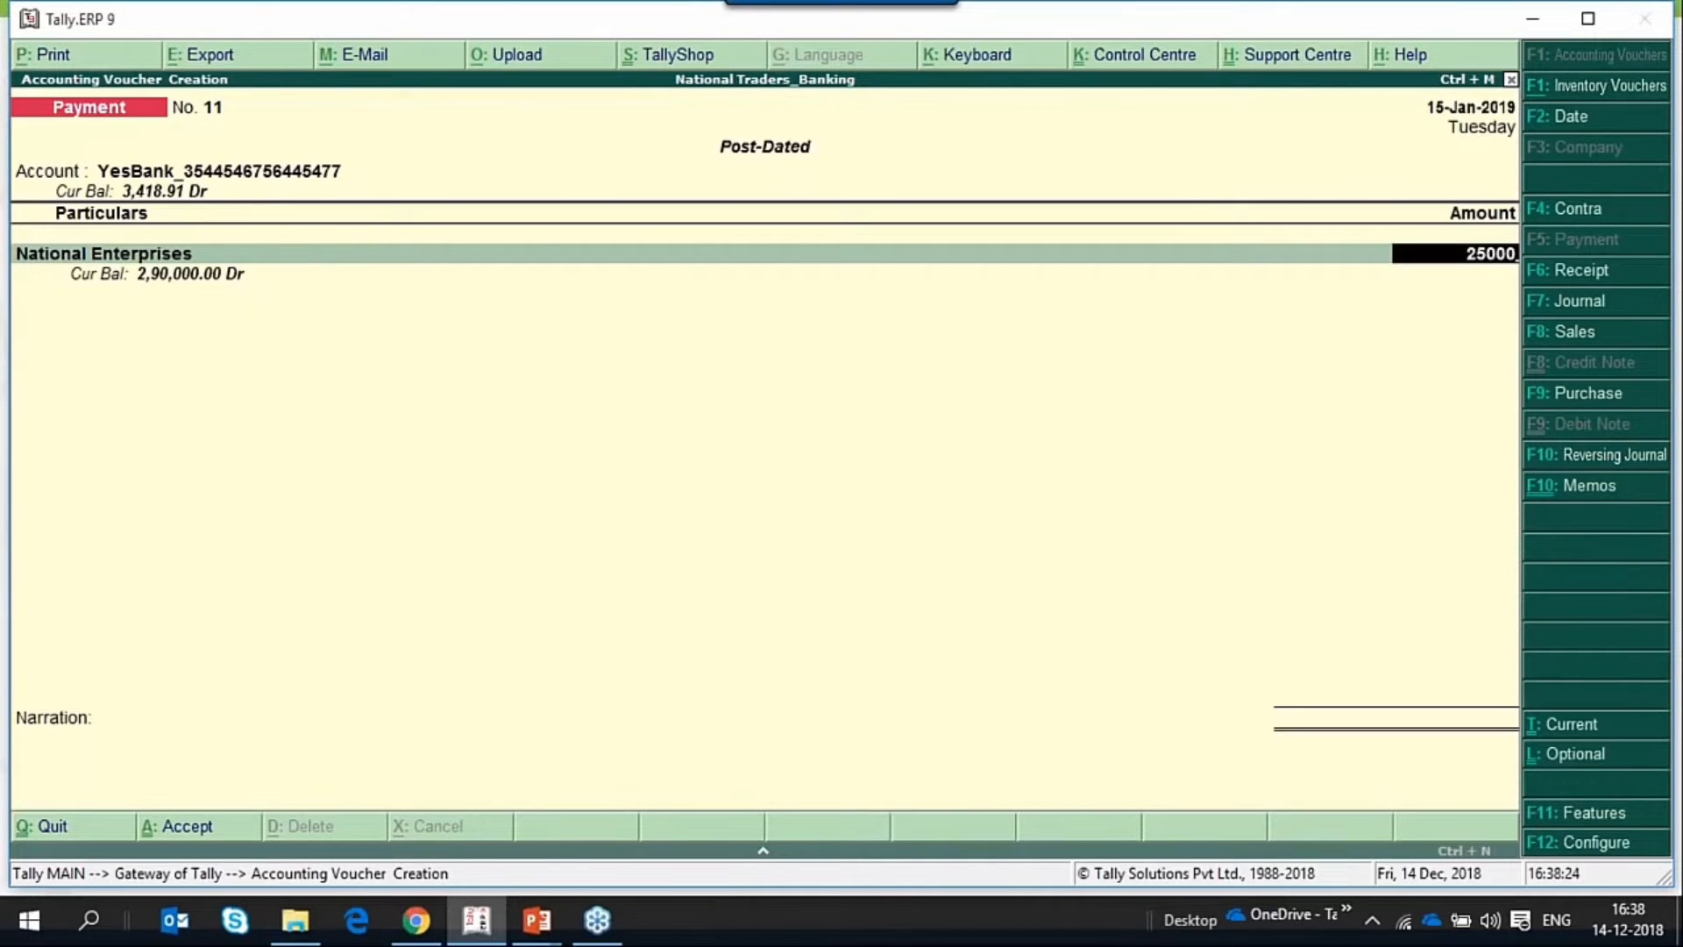
pyautogui.press('Return')
# Allocate the full National Enterprises amount as a New Ref in the bill-wise details.
pyautogui.press('Down')
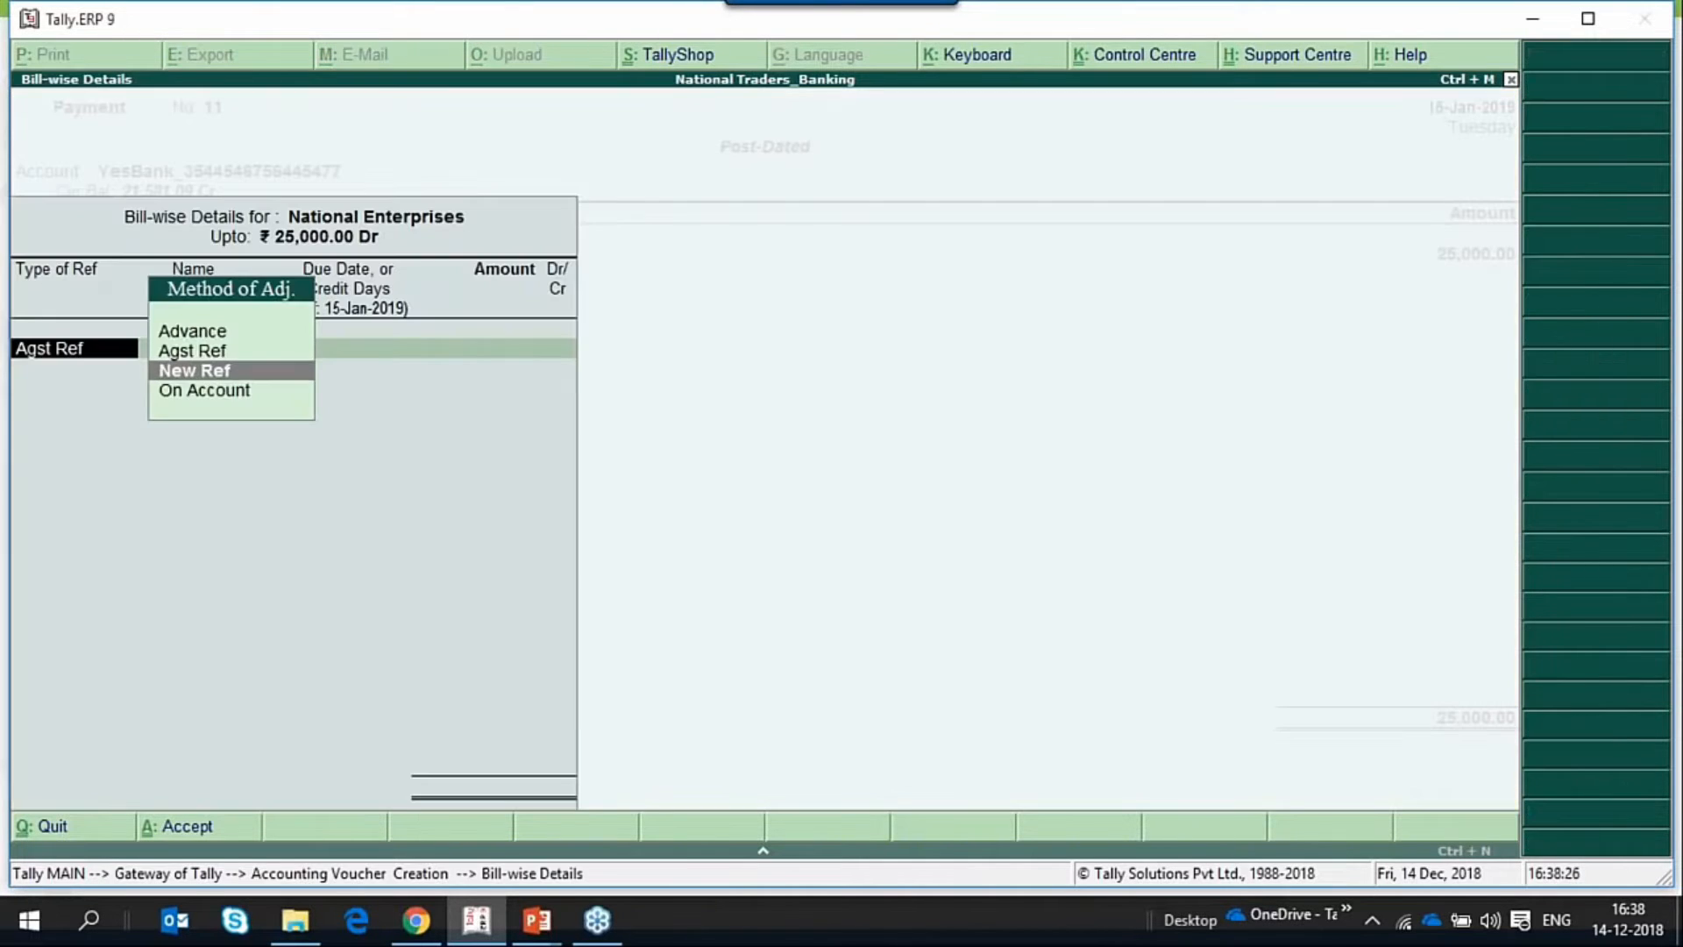
pyautogui.press('Return')
# Allocate the YesBank payment as a Cheque, keeping A/c Payee crossing, the default instrument details and dates, and an empty PDC note.
pyautogui.press('Return')
pyautogui.press('Return')
pyautogui.press('Return')
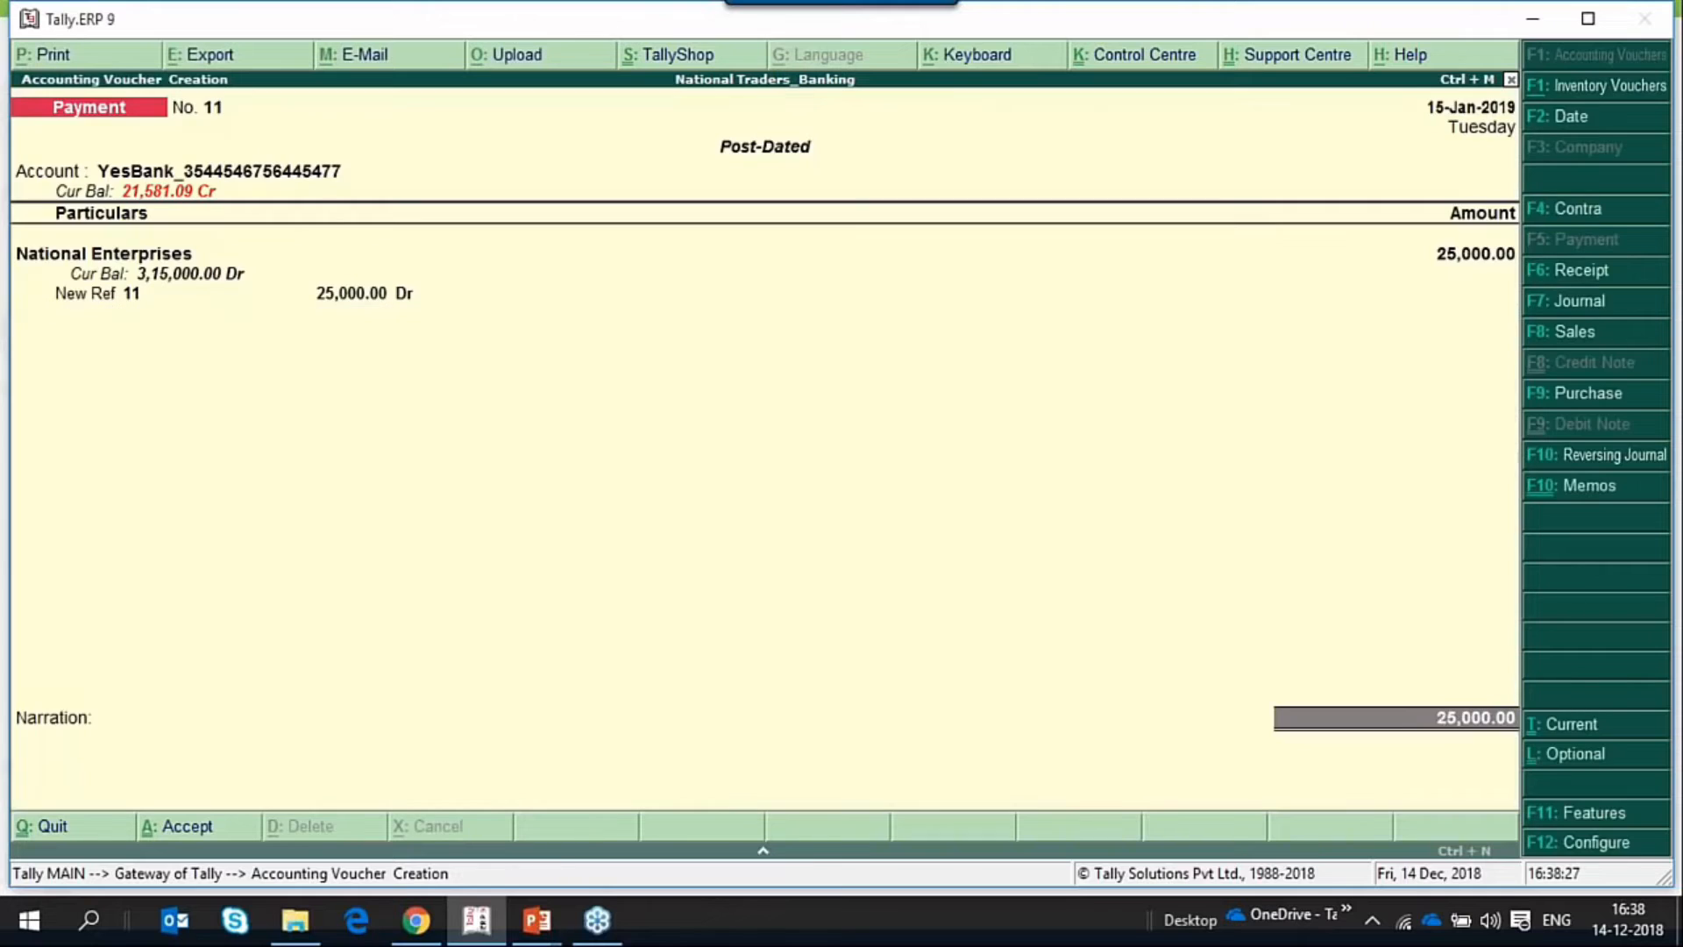
pyautogui.press('Return')
pyautogui.write('che')
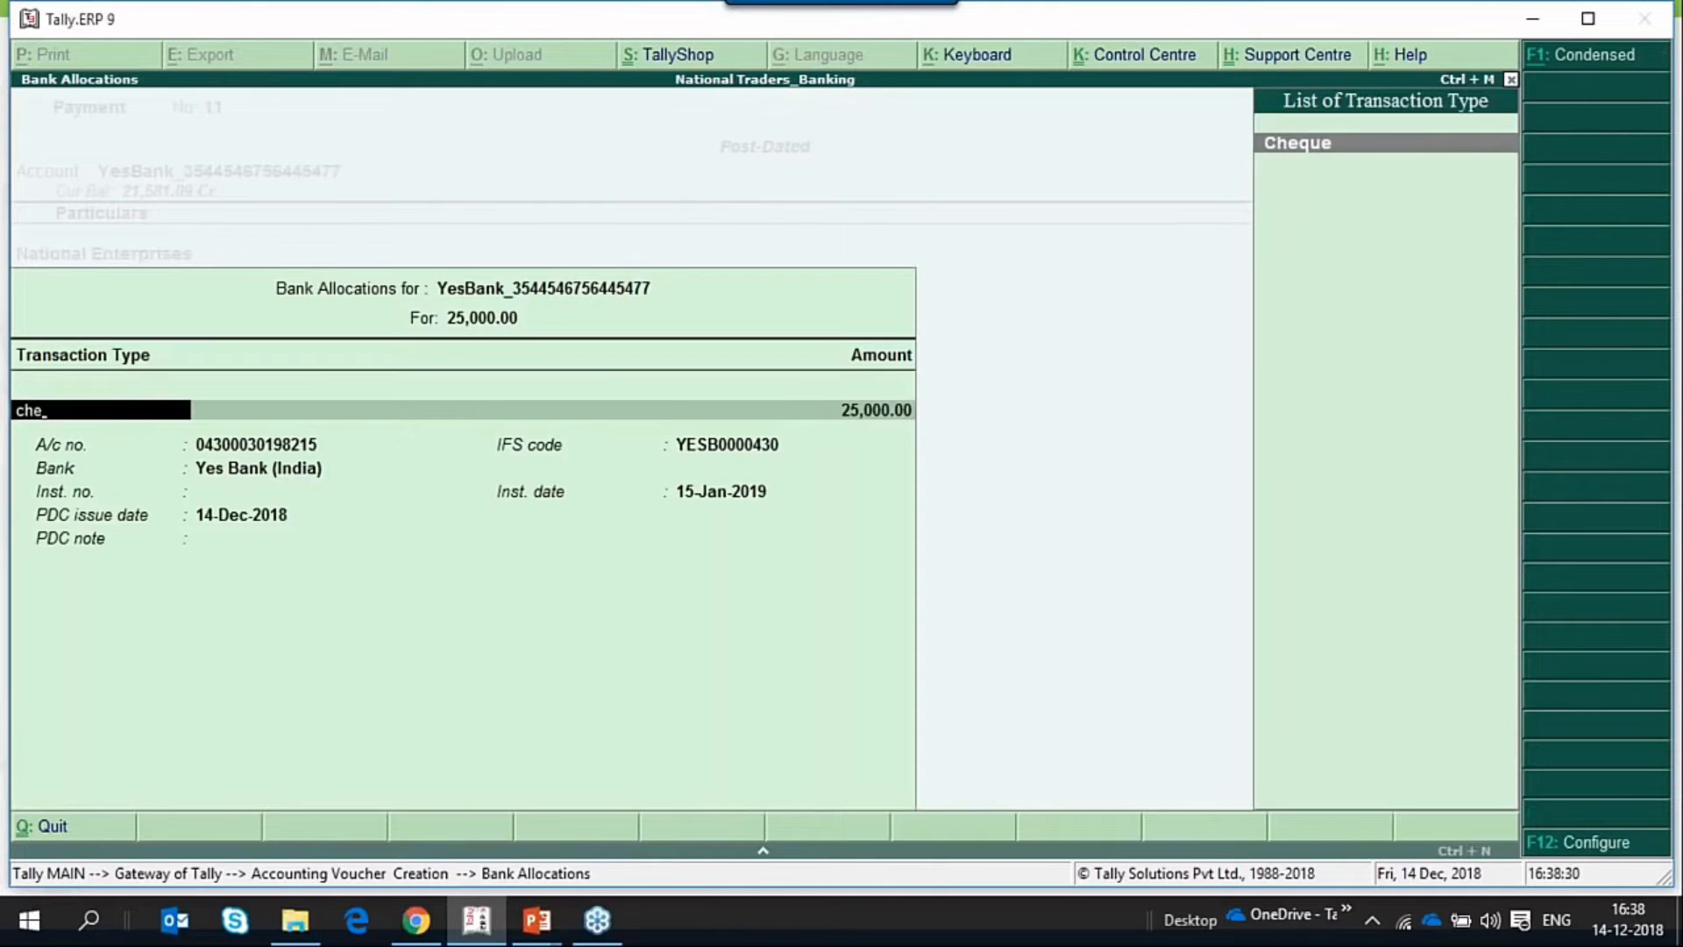
pyautogui.press('Return')
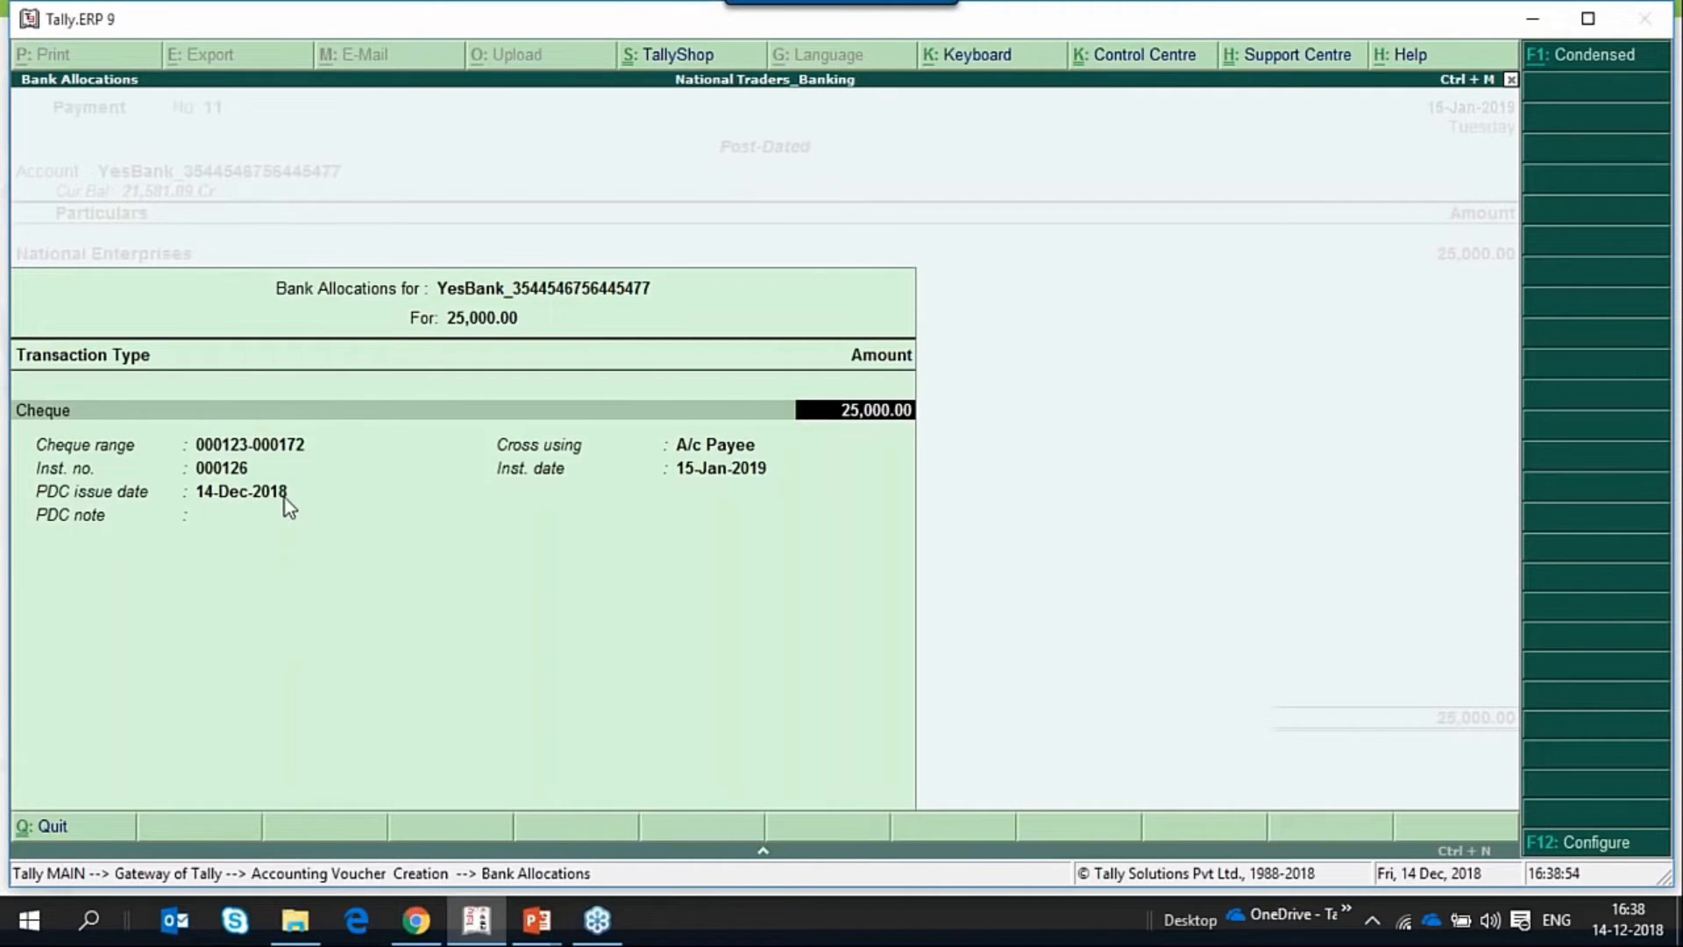
pyautogui.press('Return')
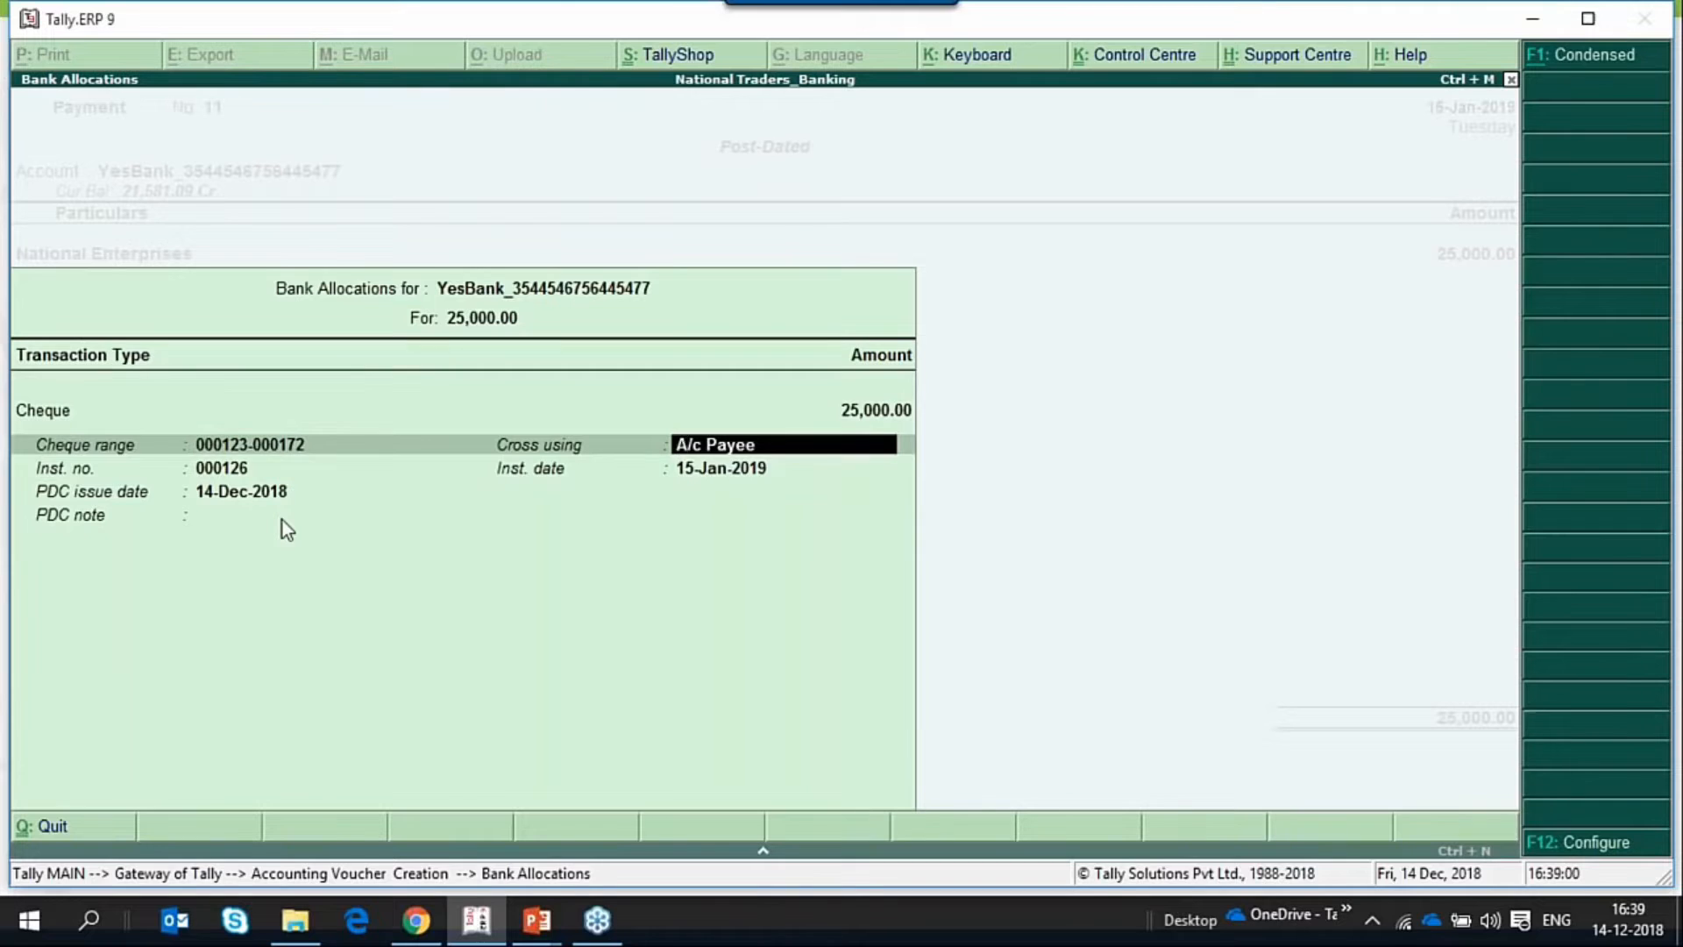
pyautogui.press('Return')
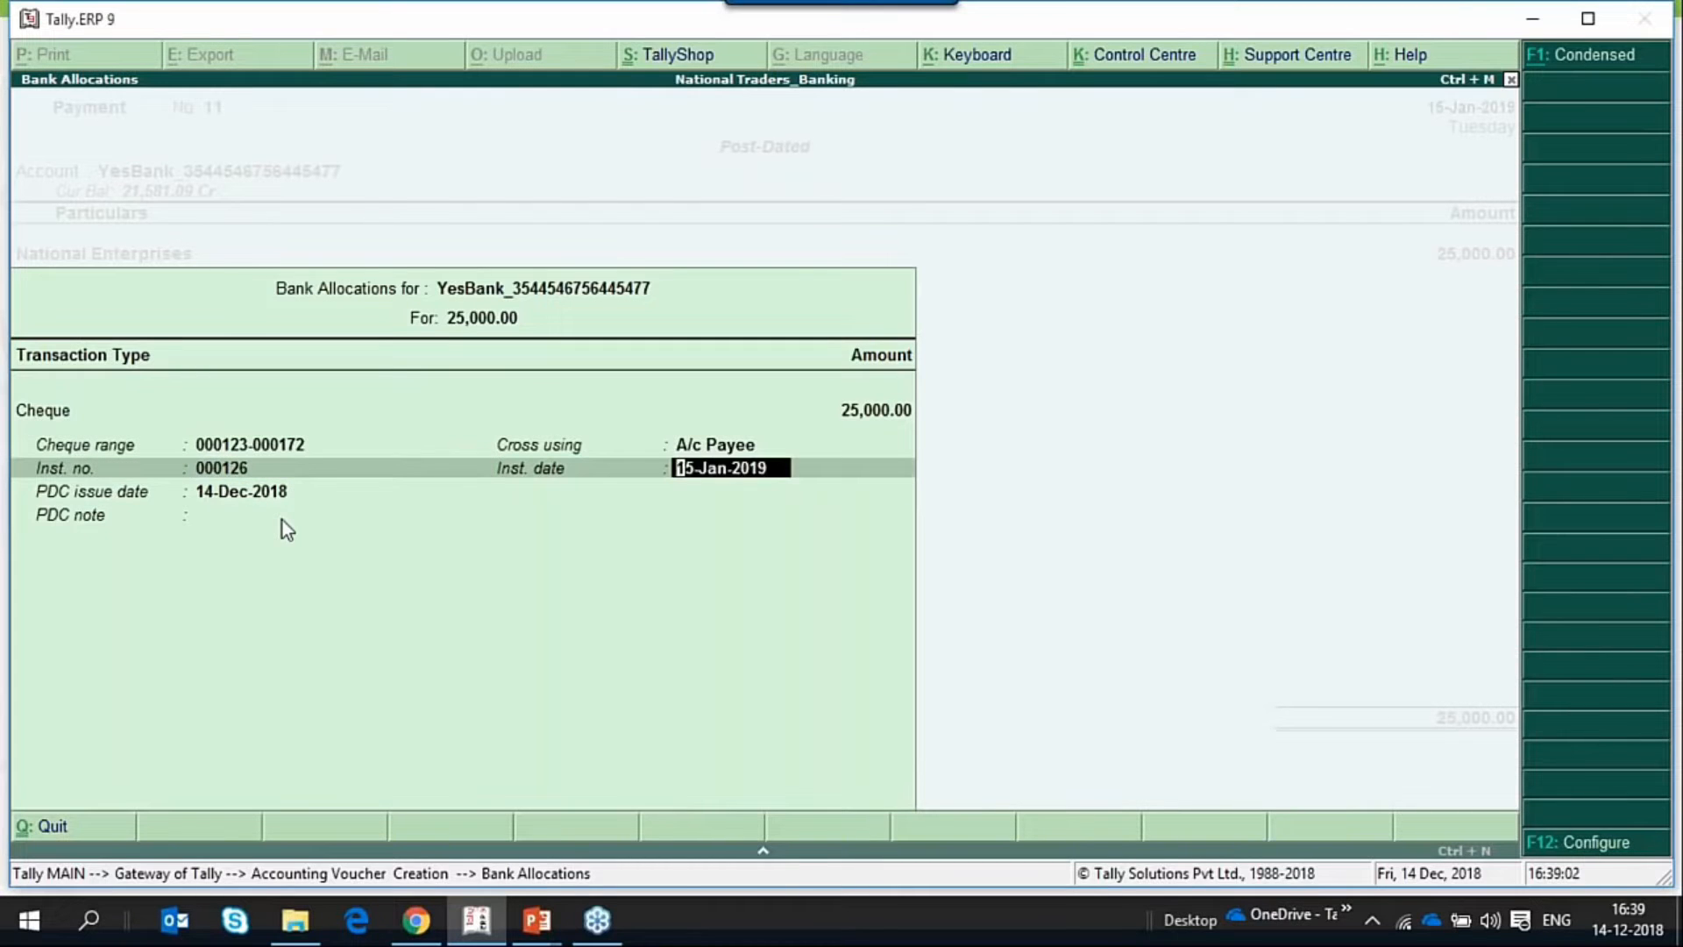
pyautogui.press('Return')
pyautogui.press('Return')
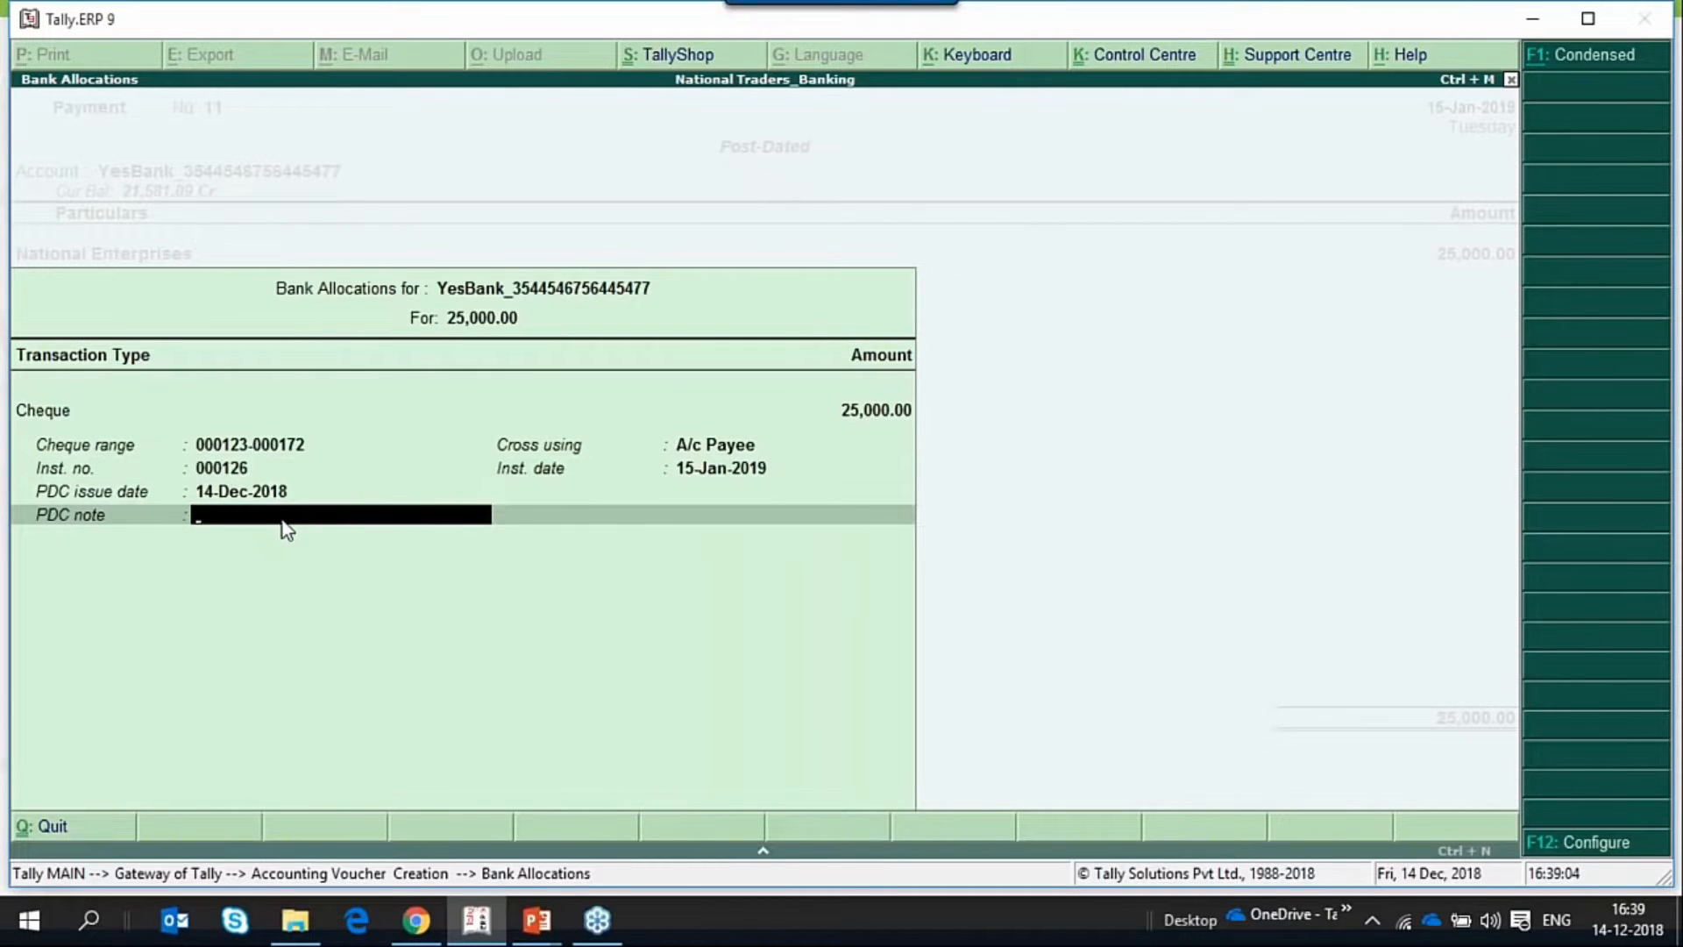
# Save the post-dated payment voucher without a narration and leave voucher entry.
pyautogui.press('Return')
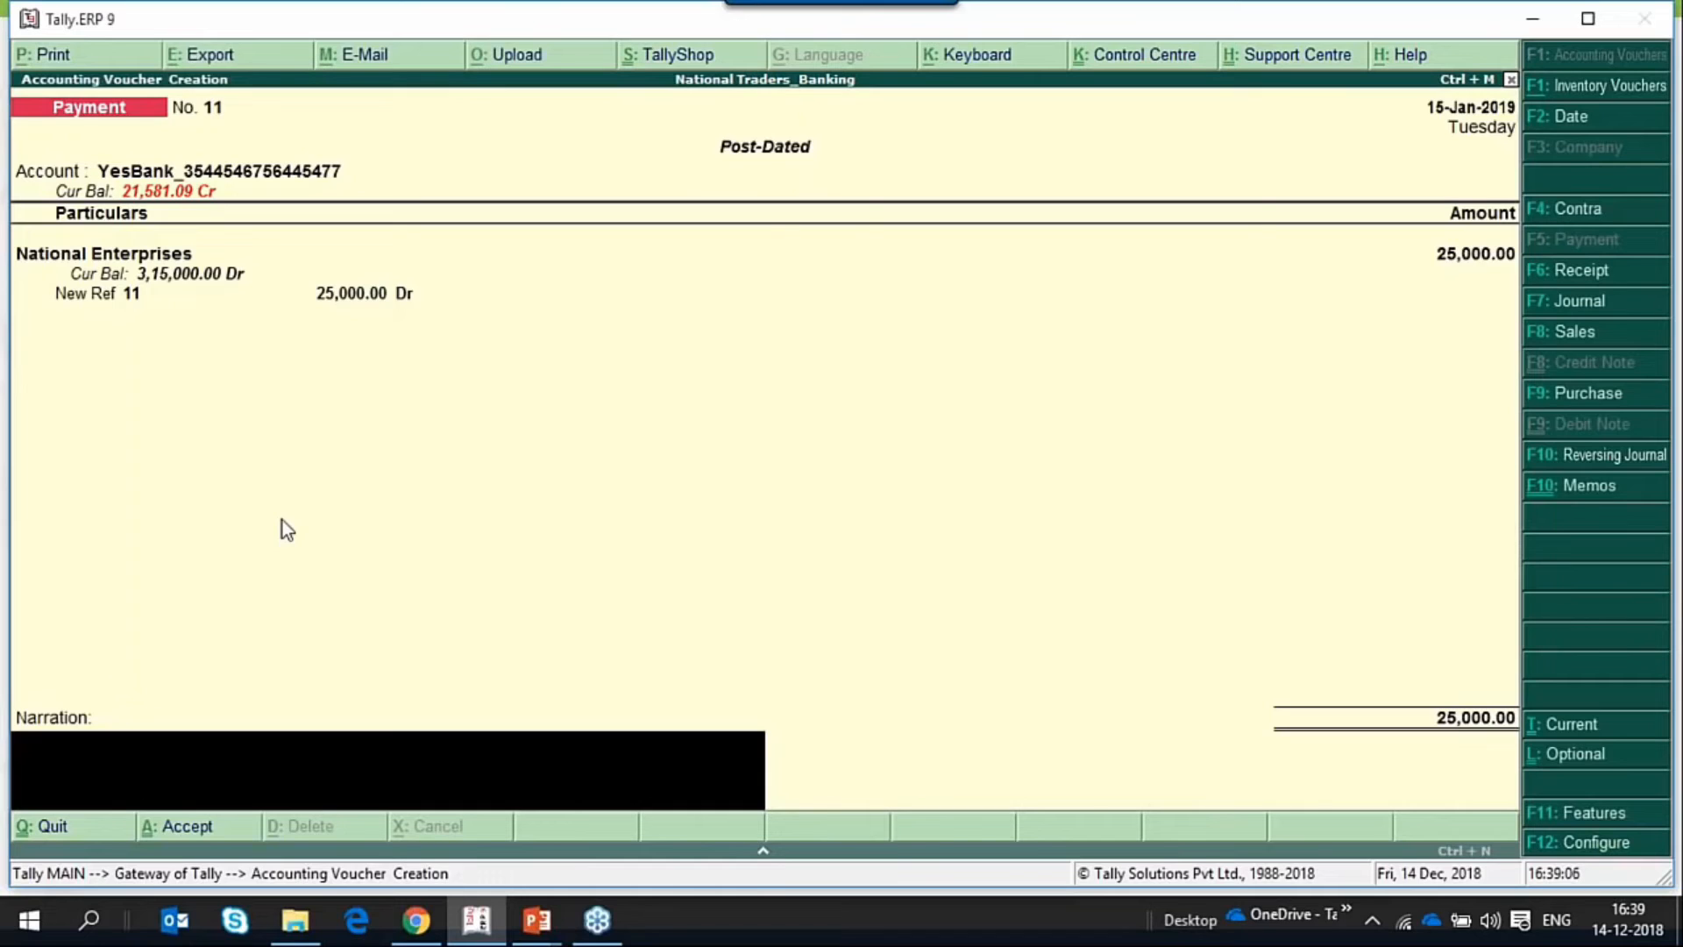
pyautogui.press('Return')
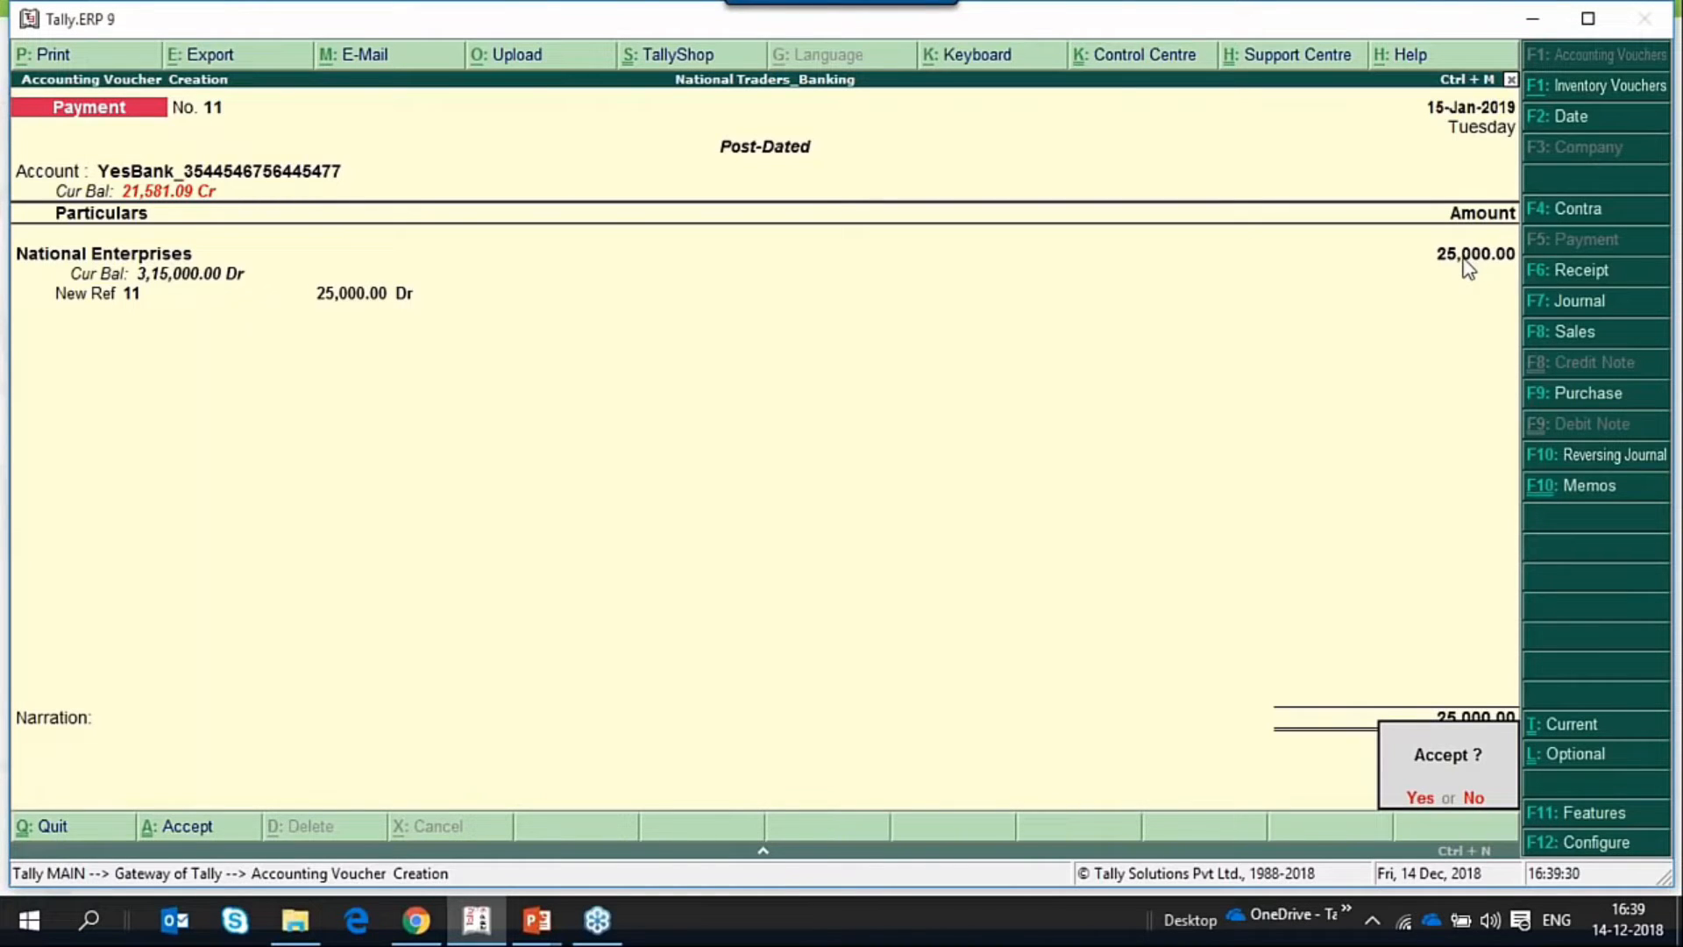
pyautogui.press('Return')
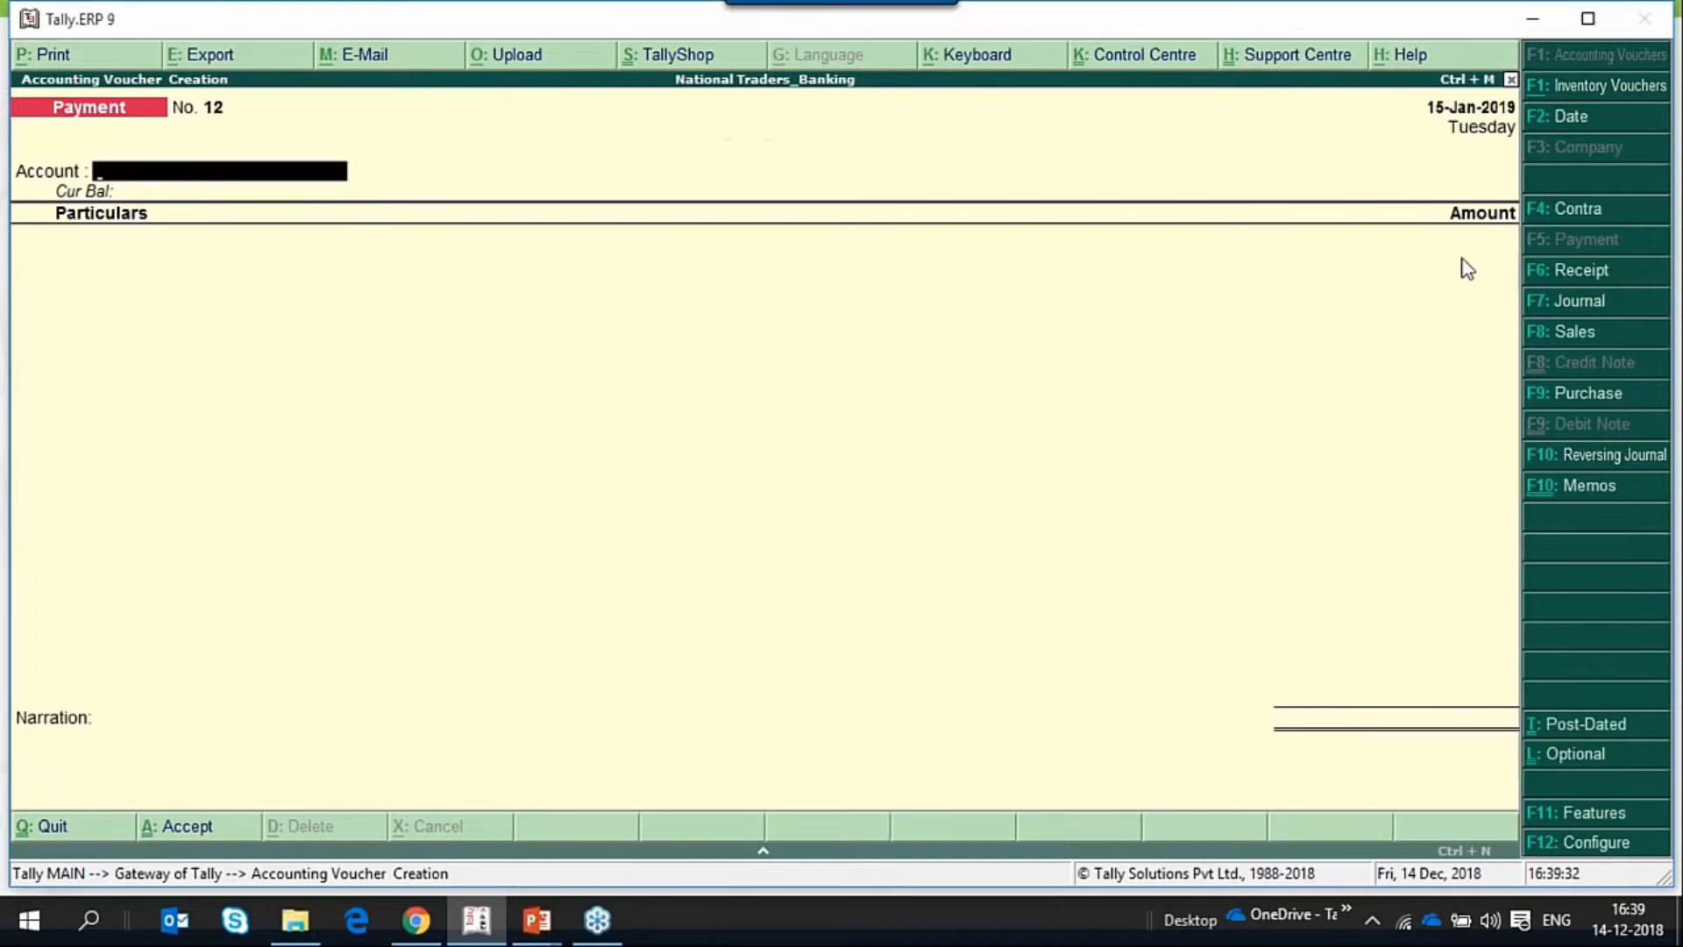
pyautogui.press('Escape')
pyautogui.press('Return')
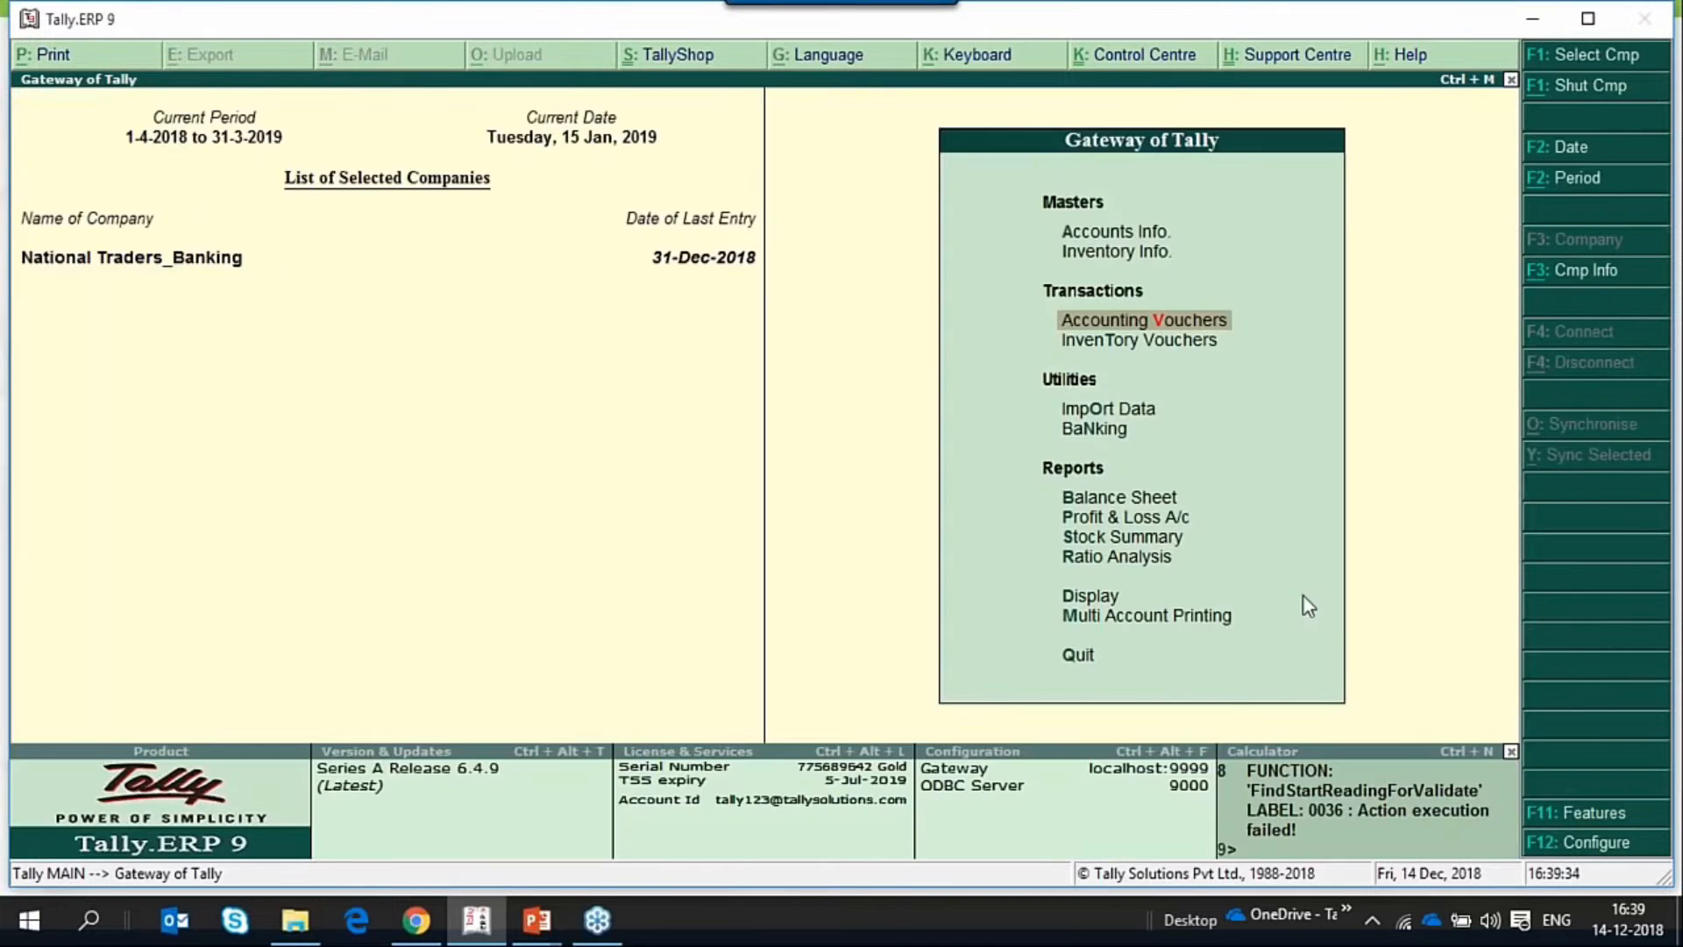
# Open the Account Books among the display reports from the Gateway of Tally.
pyautogui.press('Up')
pyautogui.press('Up')
pyautogui.press('Down')
pyautogui.press('Up')
pyautogui.press('Up')
pyautogui.press('Up')
pyautogui.press('Up')
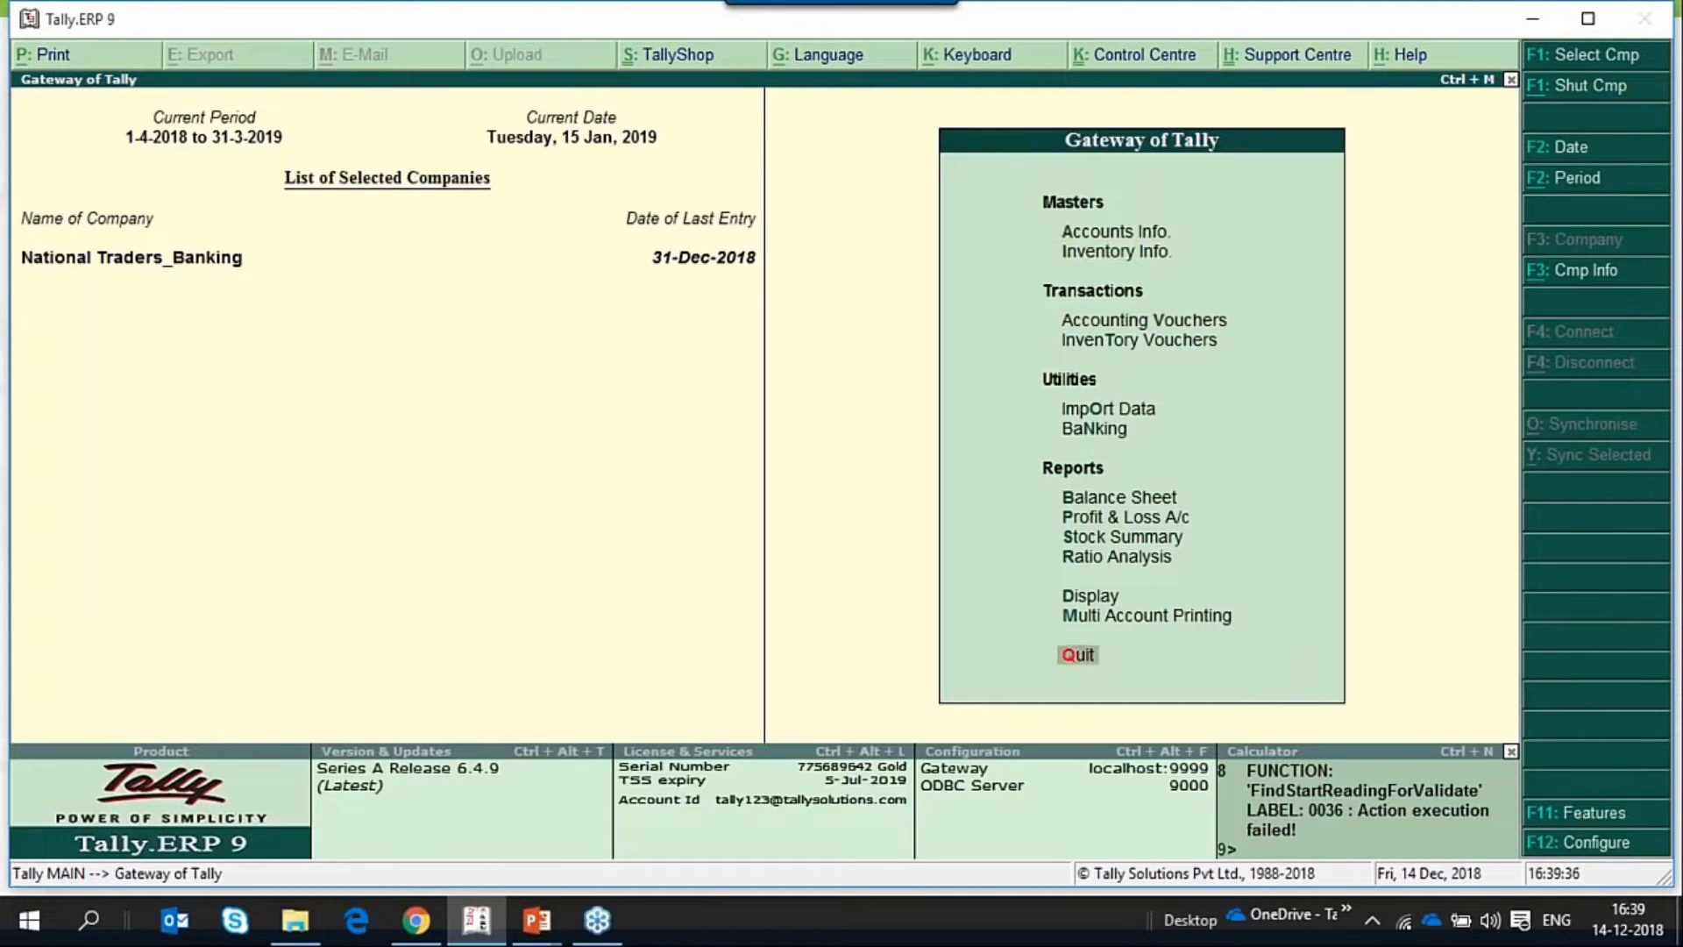
pyautogui.press('Return')
pyautogui.press('Down')
# Open the ledger vouchers report for National Enterprises.
pyautogui.press('Down')
pyautogui.press('Return')
pyautogui.press('Down')
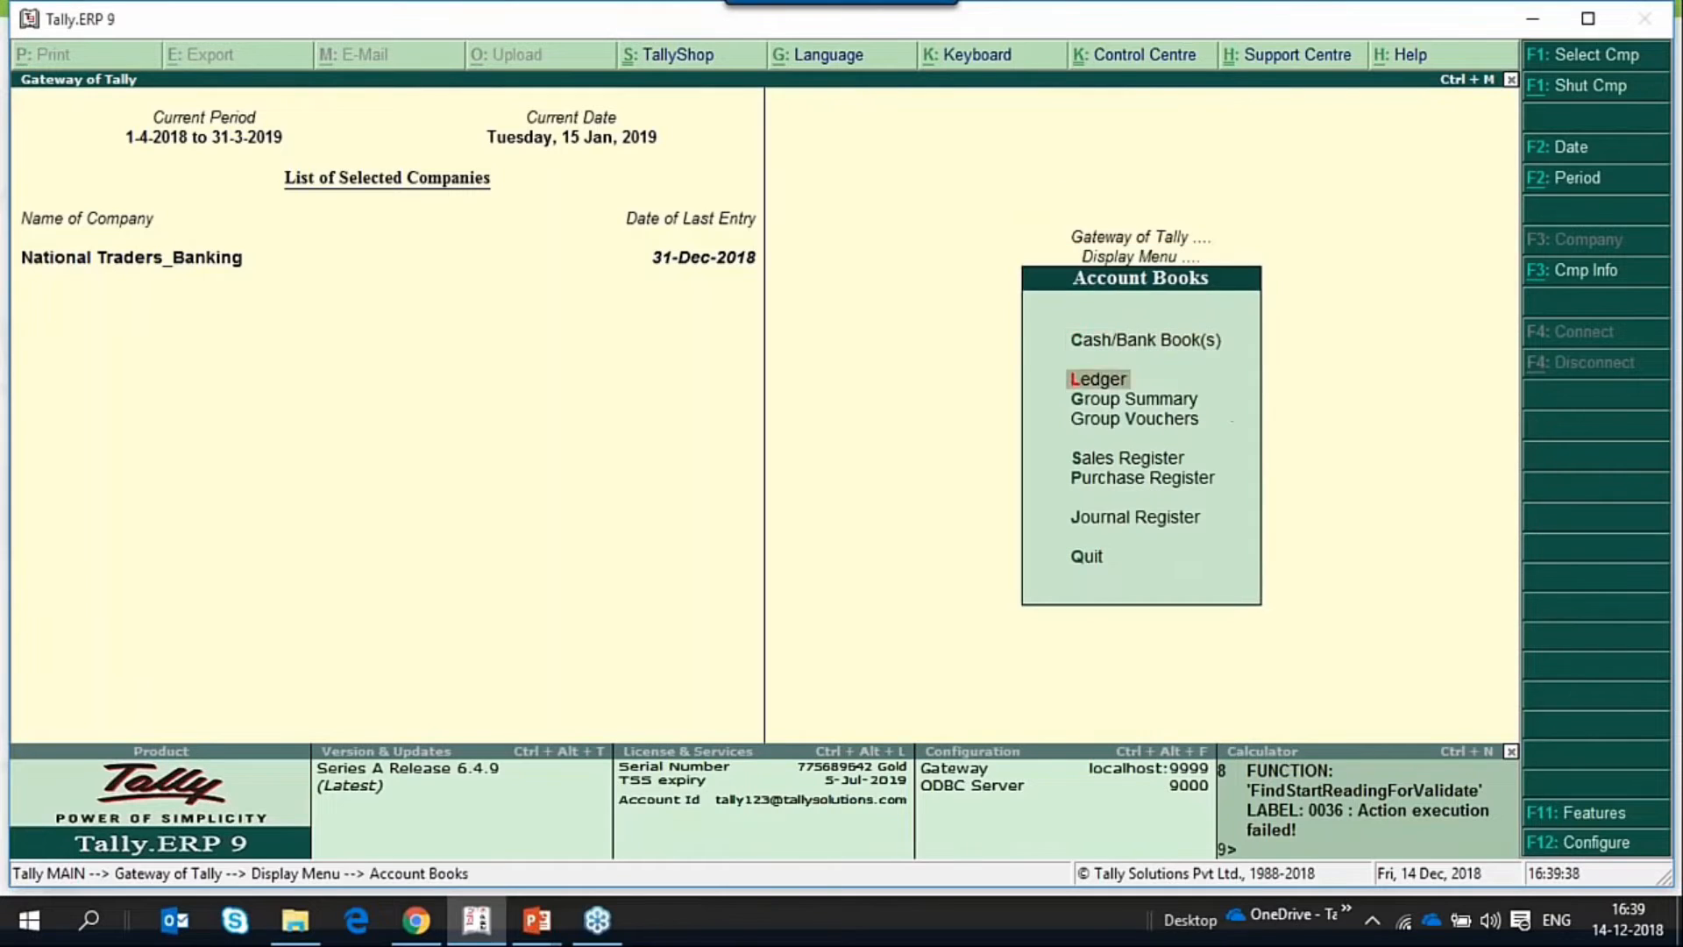
pyautogui.press('Down')
pyautogui.press('Up')
pyautogui.press('Return')
pyautogui.press('Down')
pyautogui.press('Down')
pyautogui.press('Down')
pyautogui.press('Down')
pyautogui.press('Down')
pyautogui.press('Down')
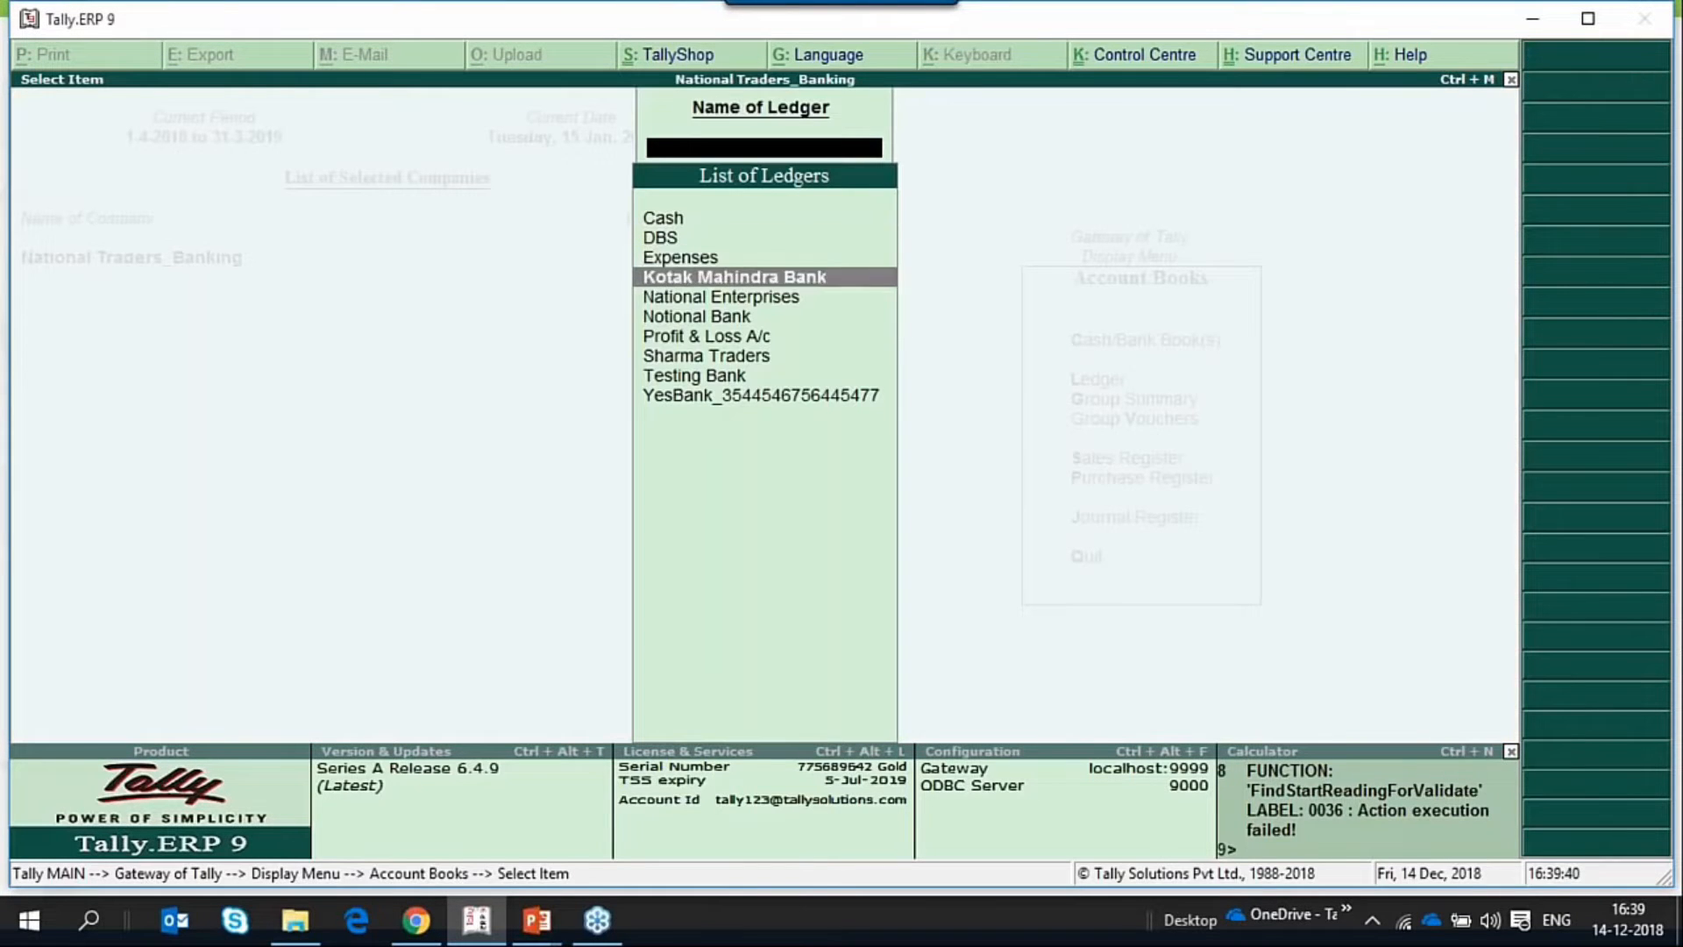
pyautogui.press('Up')
pyautogui.press('Up')
pyautogui.press('Return')
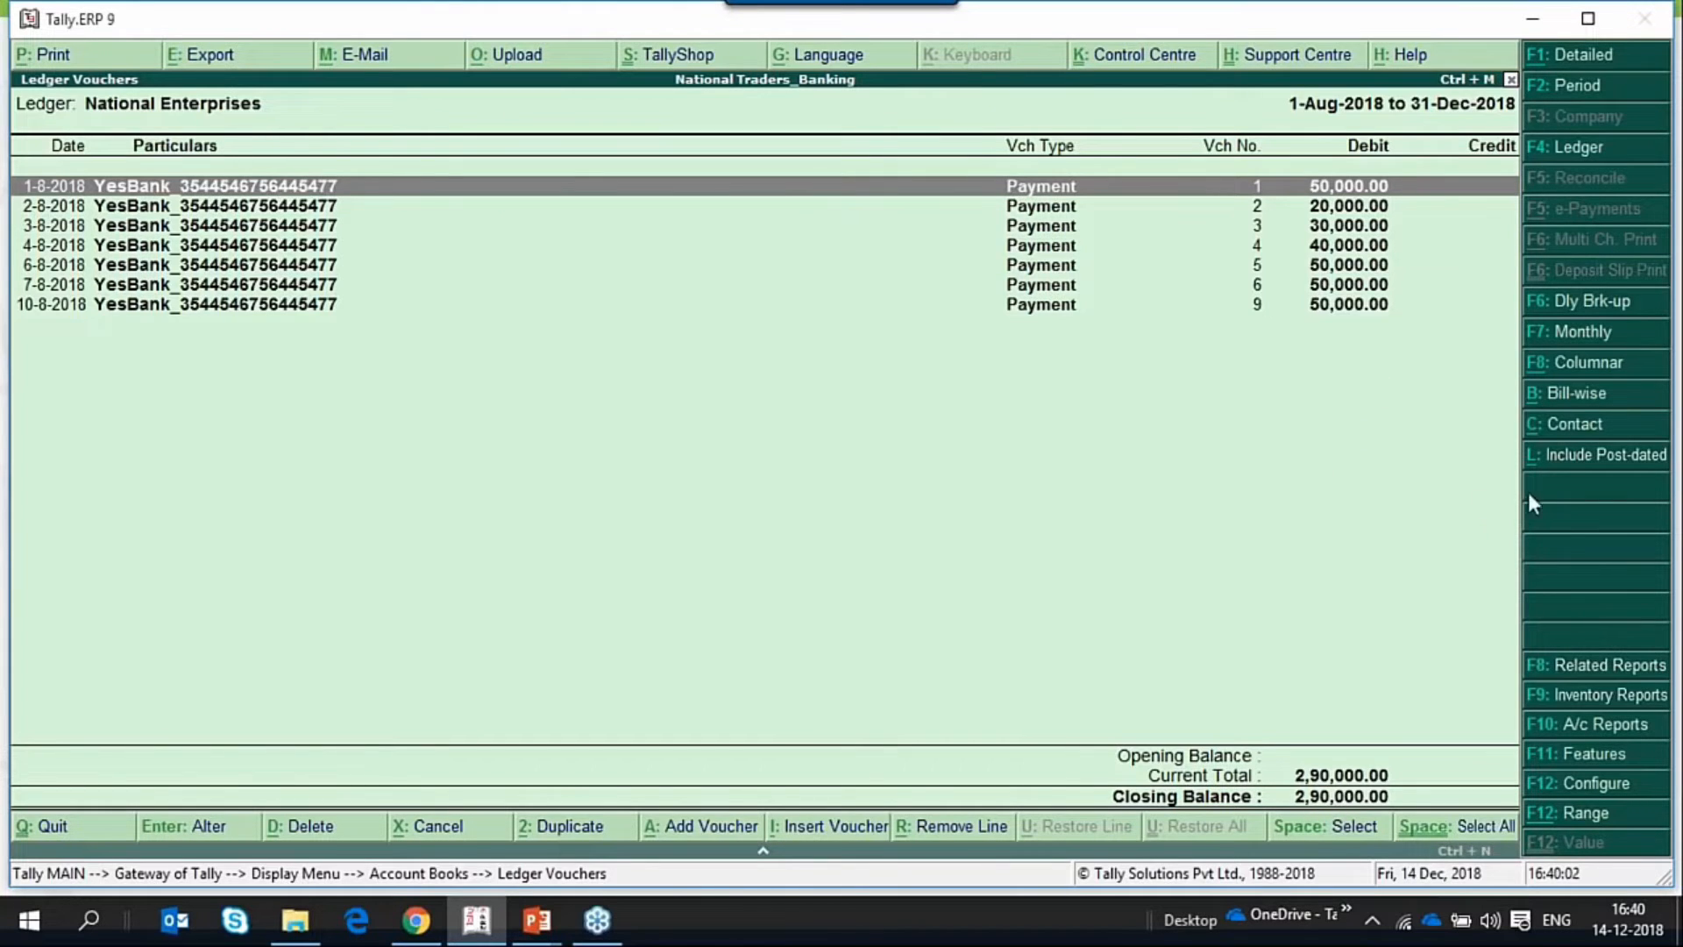
# Include post-dated vouchers in the National Enterprises ledger report to compare the entries and closing balance, and exclude them again.
pyautogui.click(1568, 460)
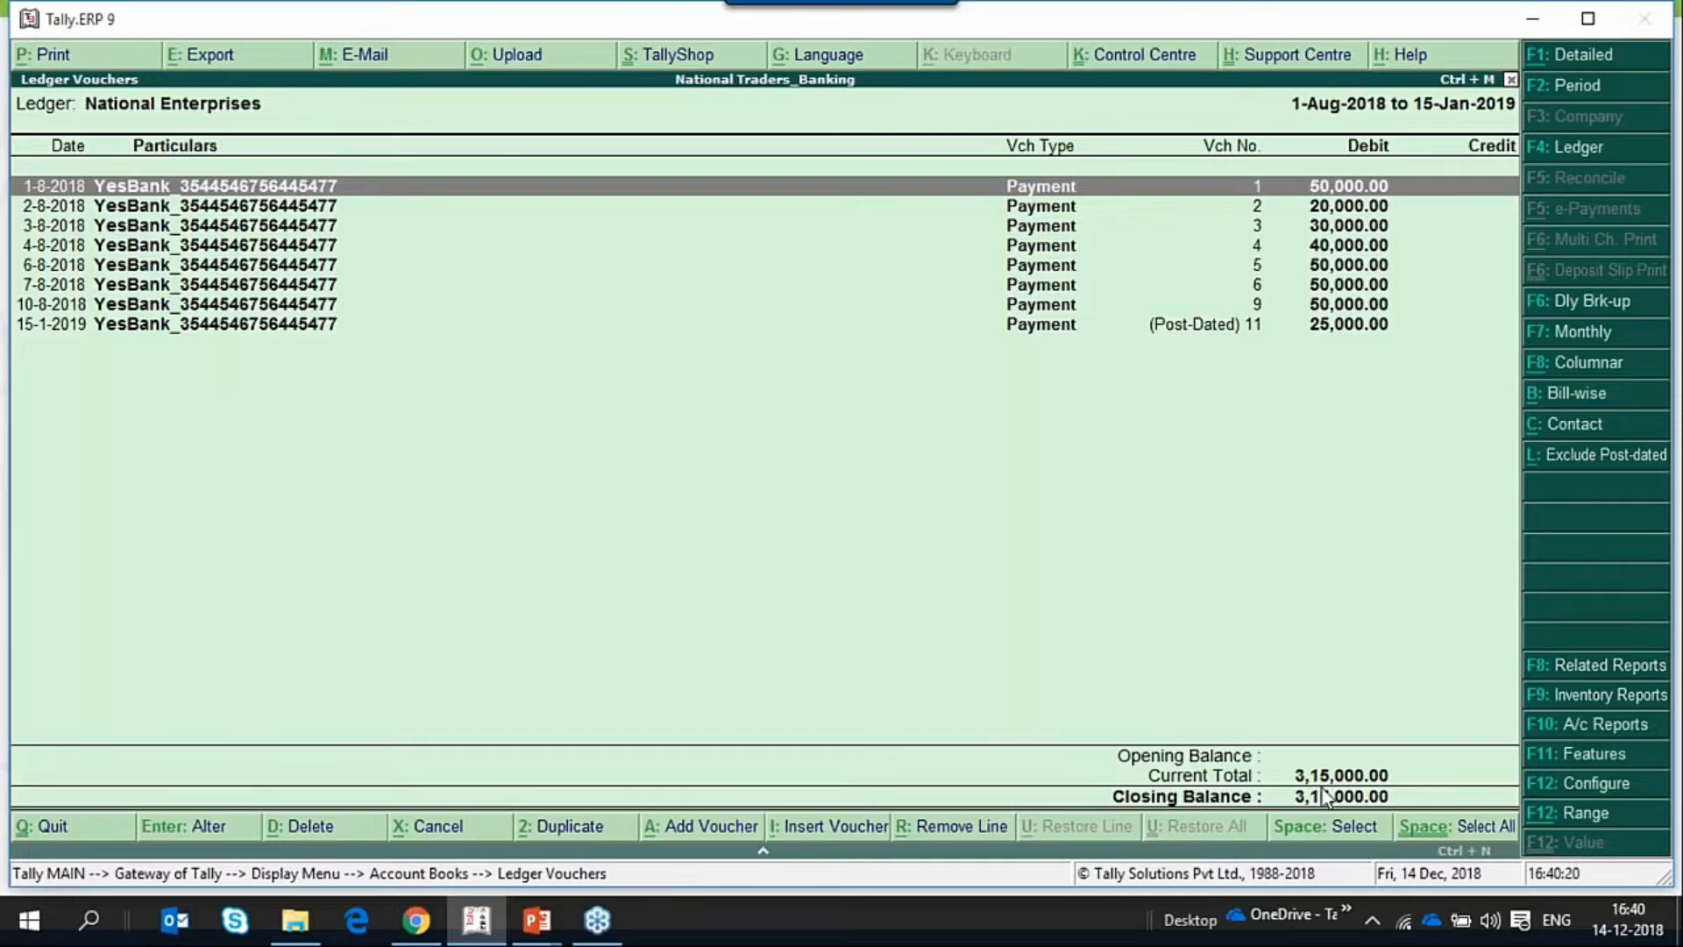
pyautogui.click(1595, 463)
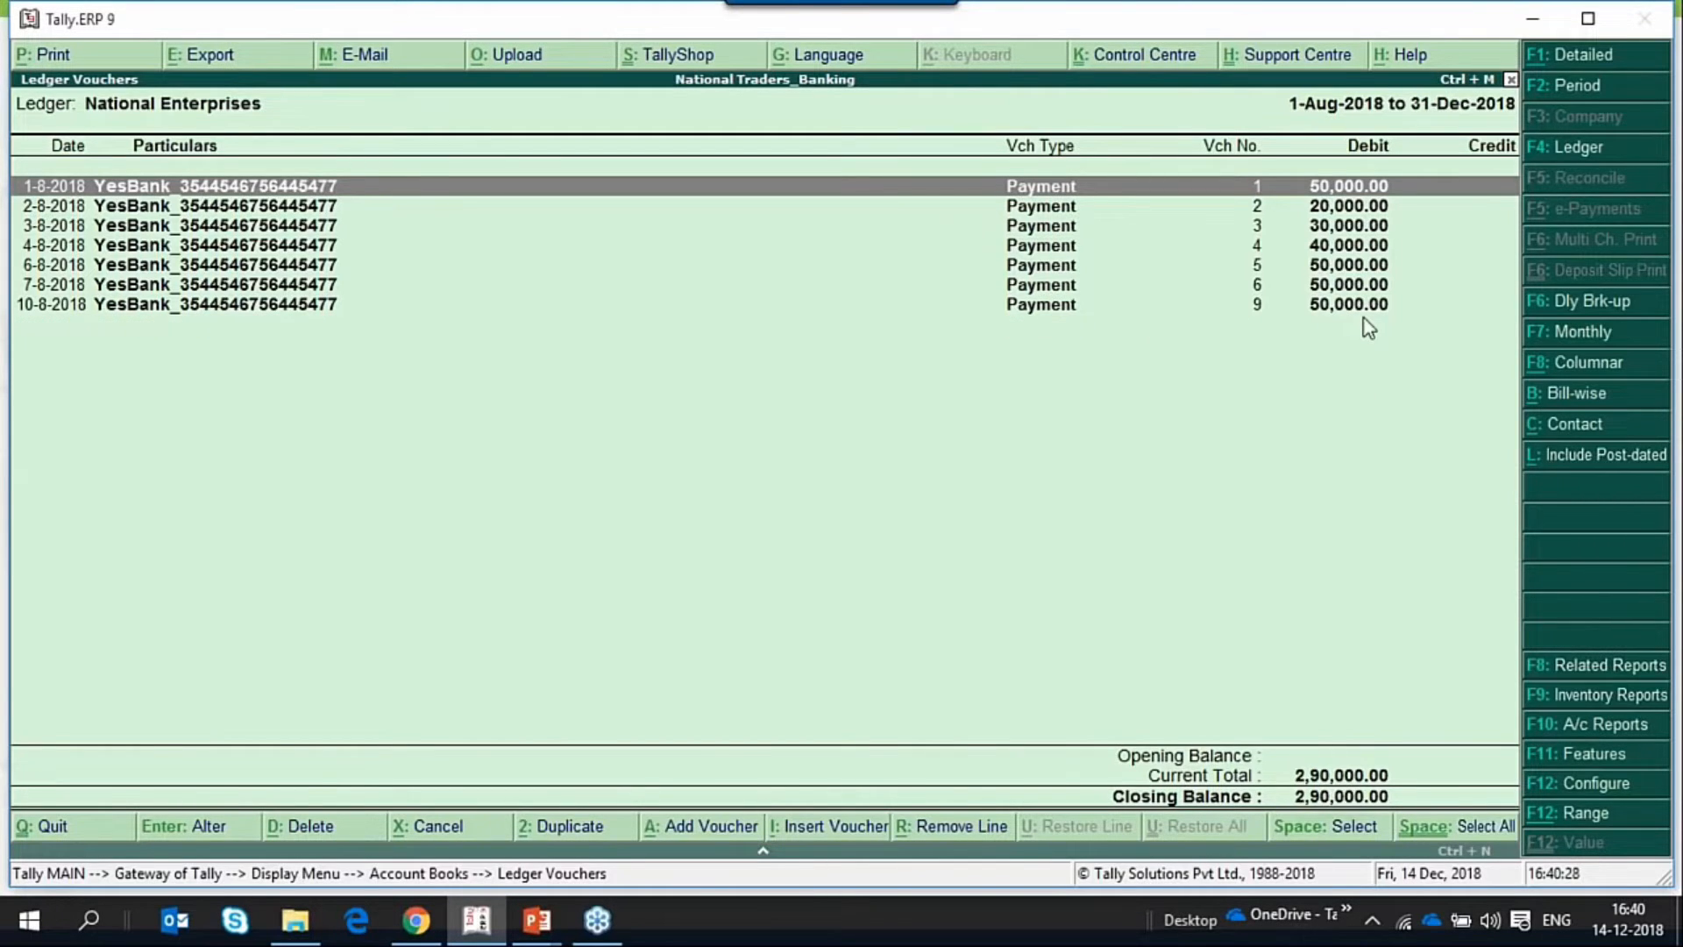
# Close the National Enterprises ledger report and return to the Gateway of Tally.
pyautogui.press('Escape')
pyautogui.press('Escape')
pyautogui.press('Escape')
pyautogui.press('Escape')
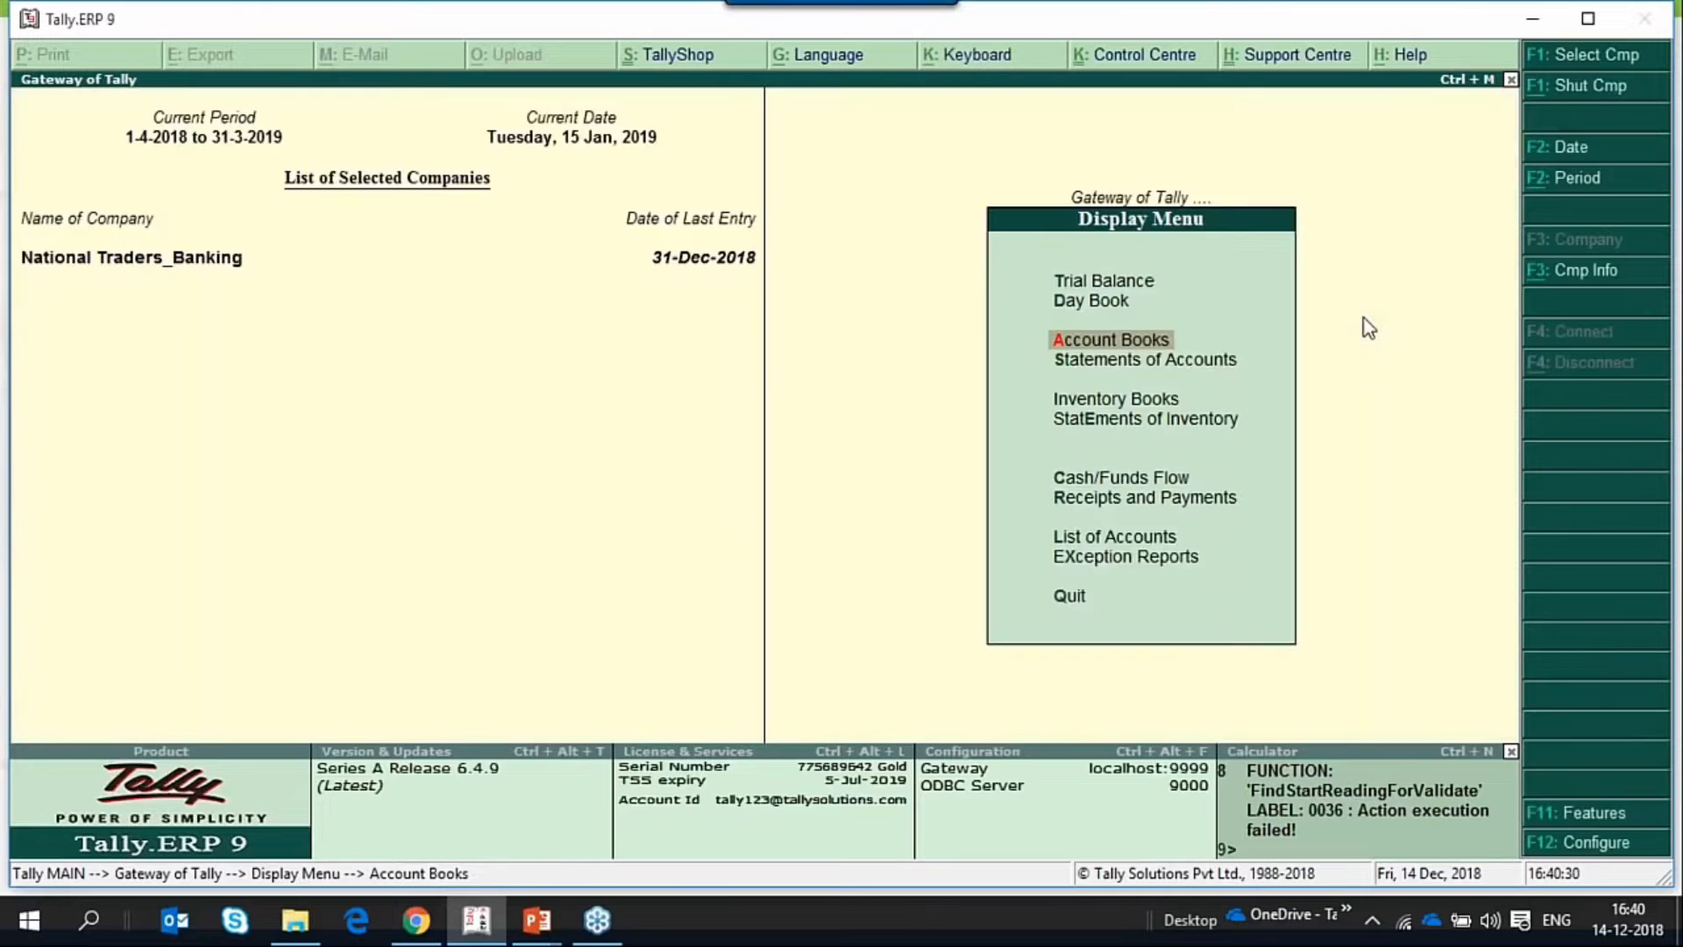
pyautogui.press('Escape')
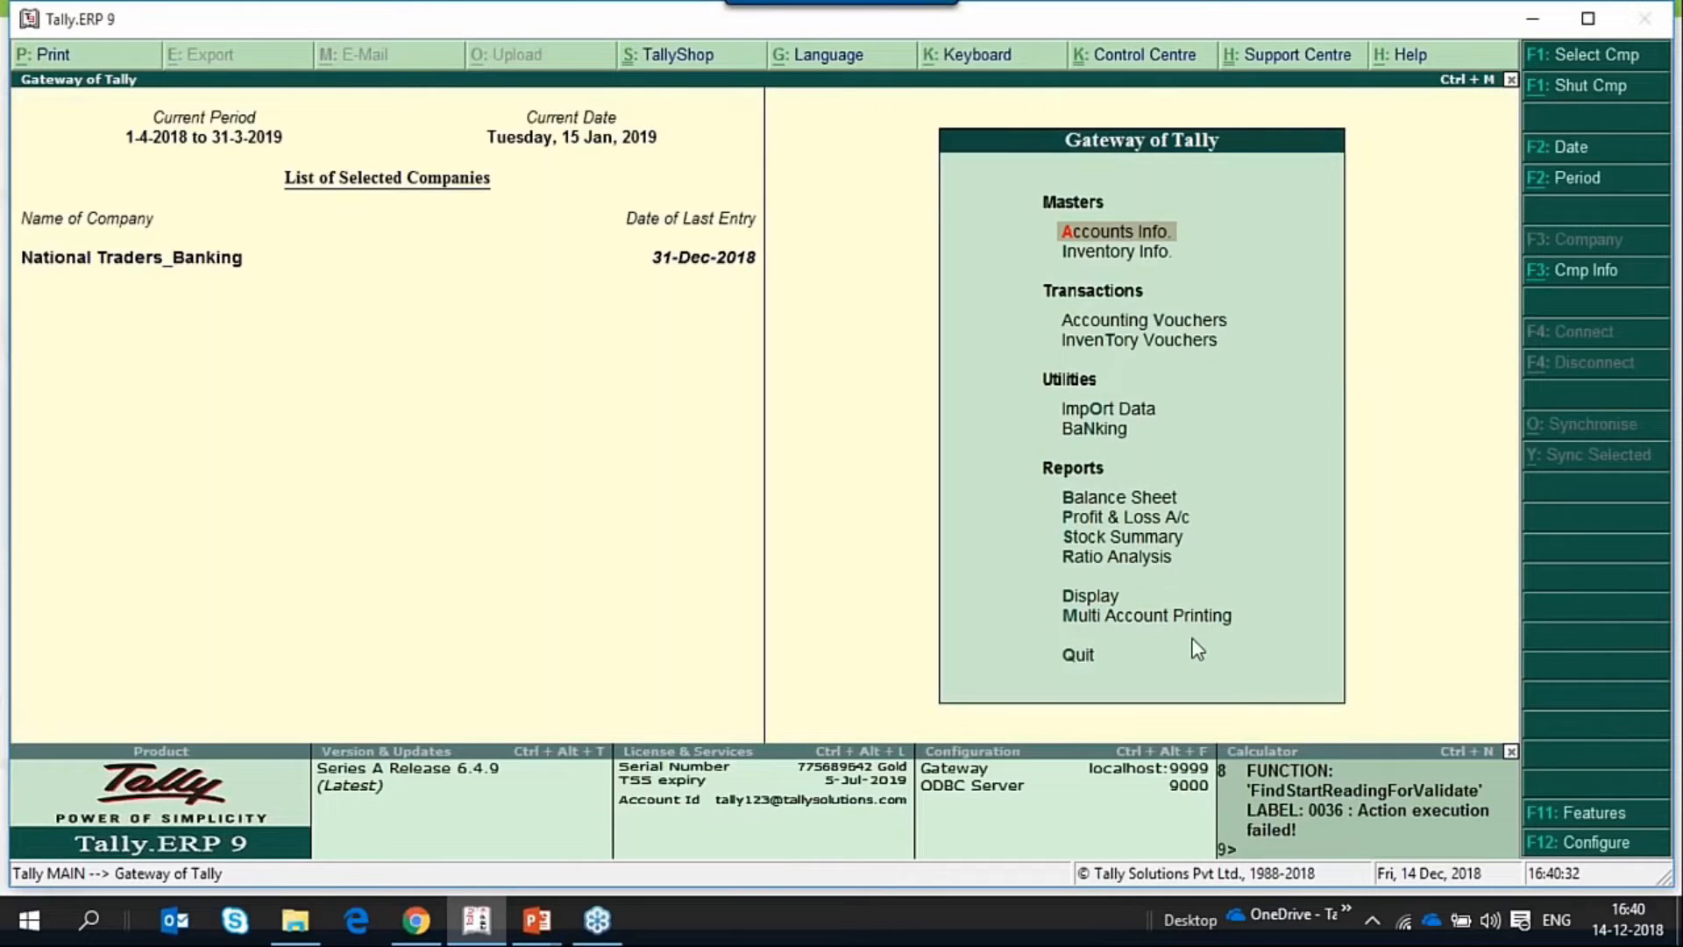
# Go to the Post-dated Summary among the Banking utilities.
pyautogui.press('Up')
pyautogui.press('Up')
pyautogui.press('Up')
pyautogui.press('Up')
pyautogui.press('Up')
pyautogui.press('Up')
pyautogui.press('Up')
pyautogui.press('Up')
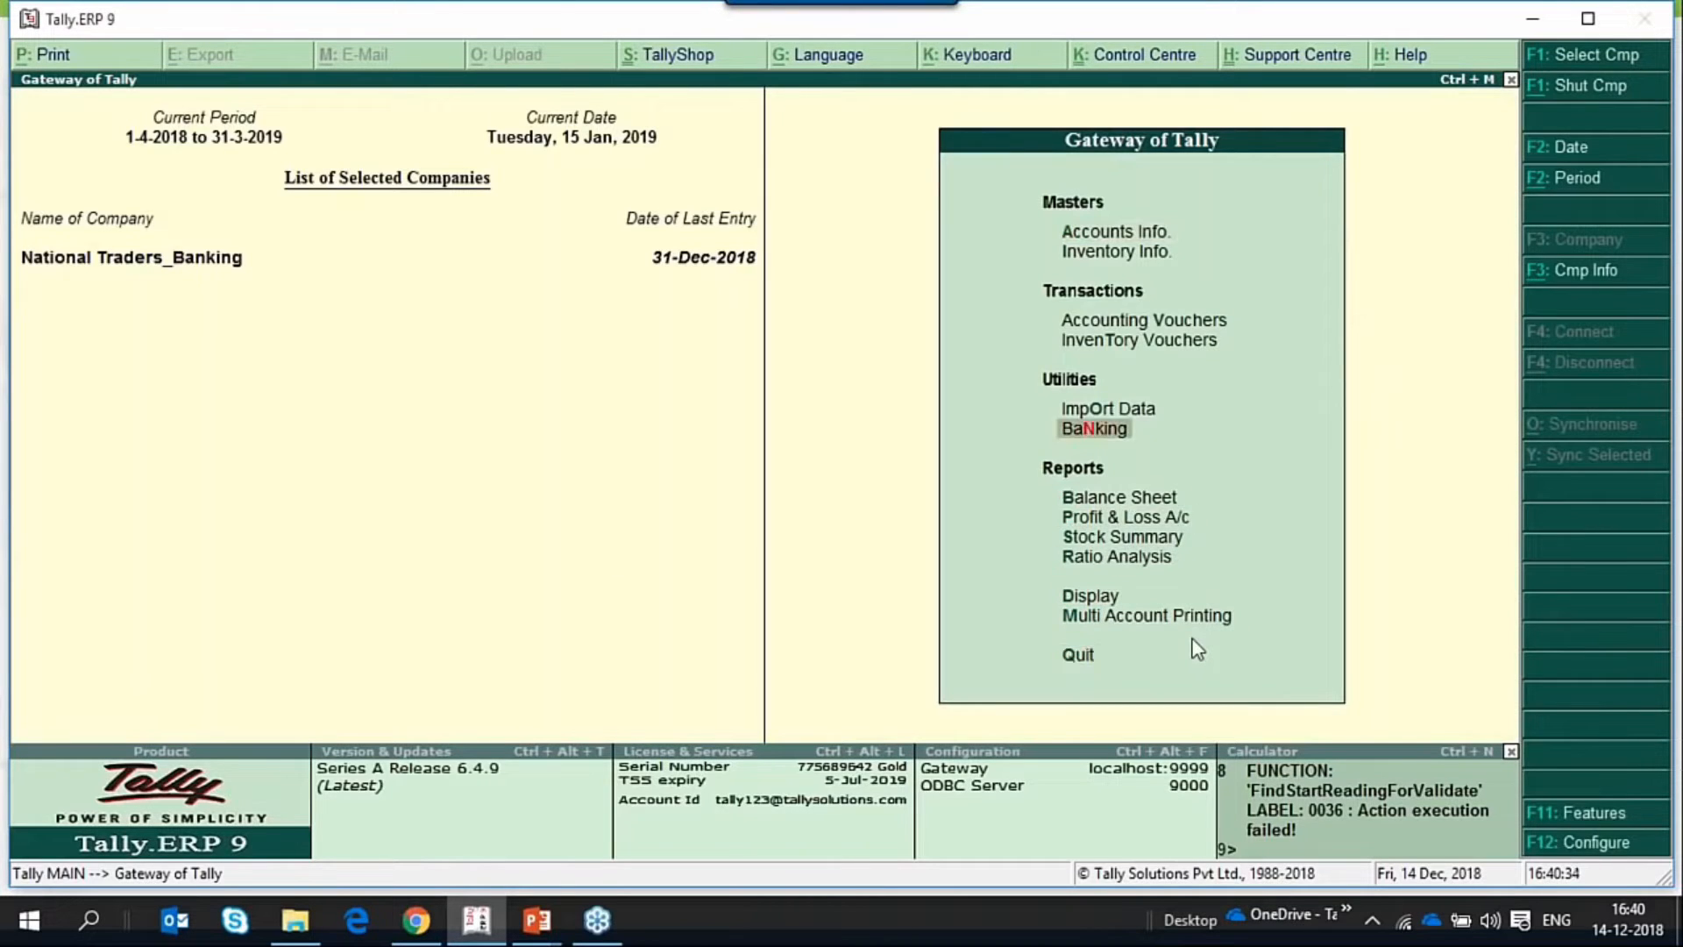
pyautogui.press('Return')
pyautogui.press('Down')
# Open the monthly summary of post-dated transactions for the YesBank ledger.
pyautogui.press('Down')
pyautogui.press('Down')
pyautogui.press('Down')
pyautogui.press('Down')
pyautogui.press('Down')
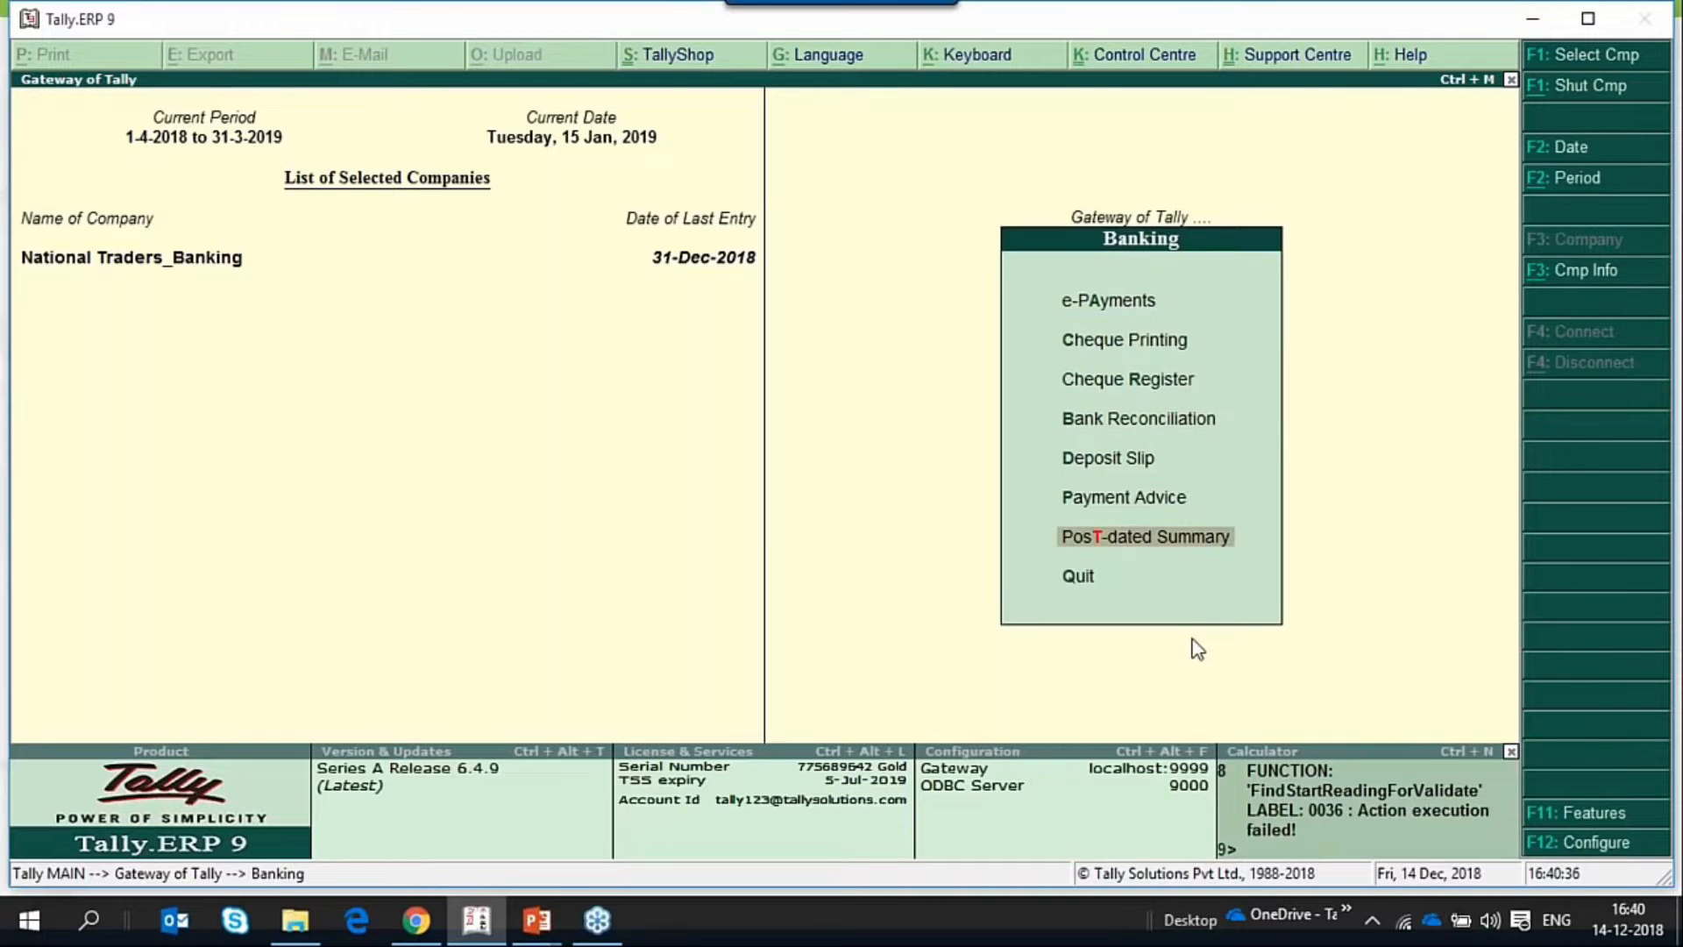
pyautogui.press('Return')
pyautogui.press('Down')
pyautogui.press('Down')
pyautogui.press('Down')
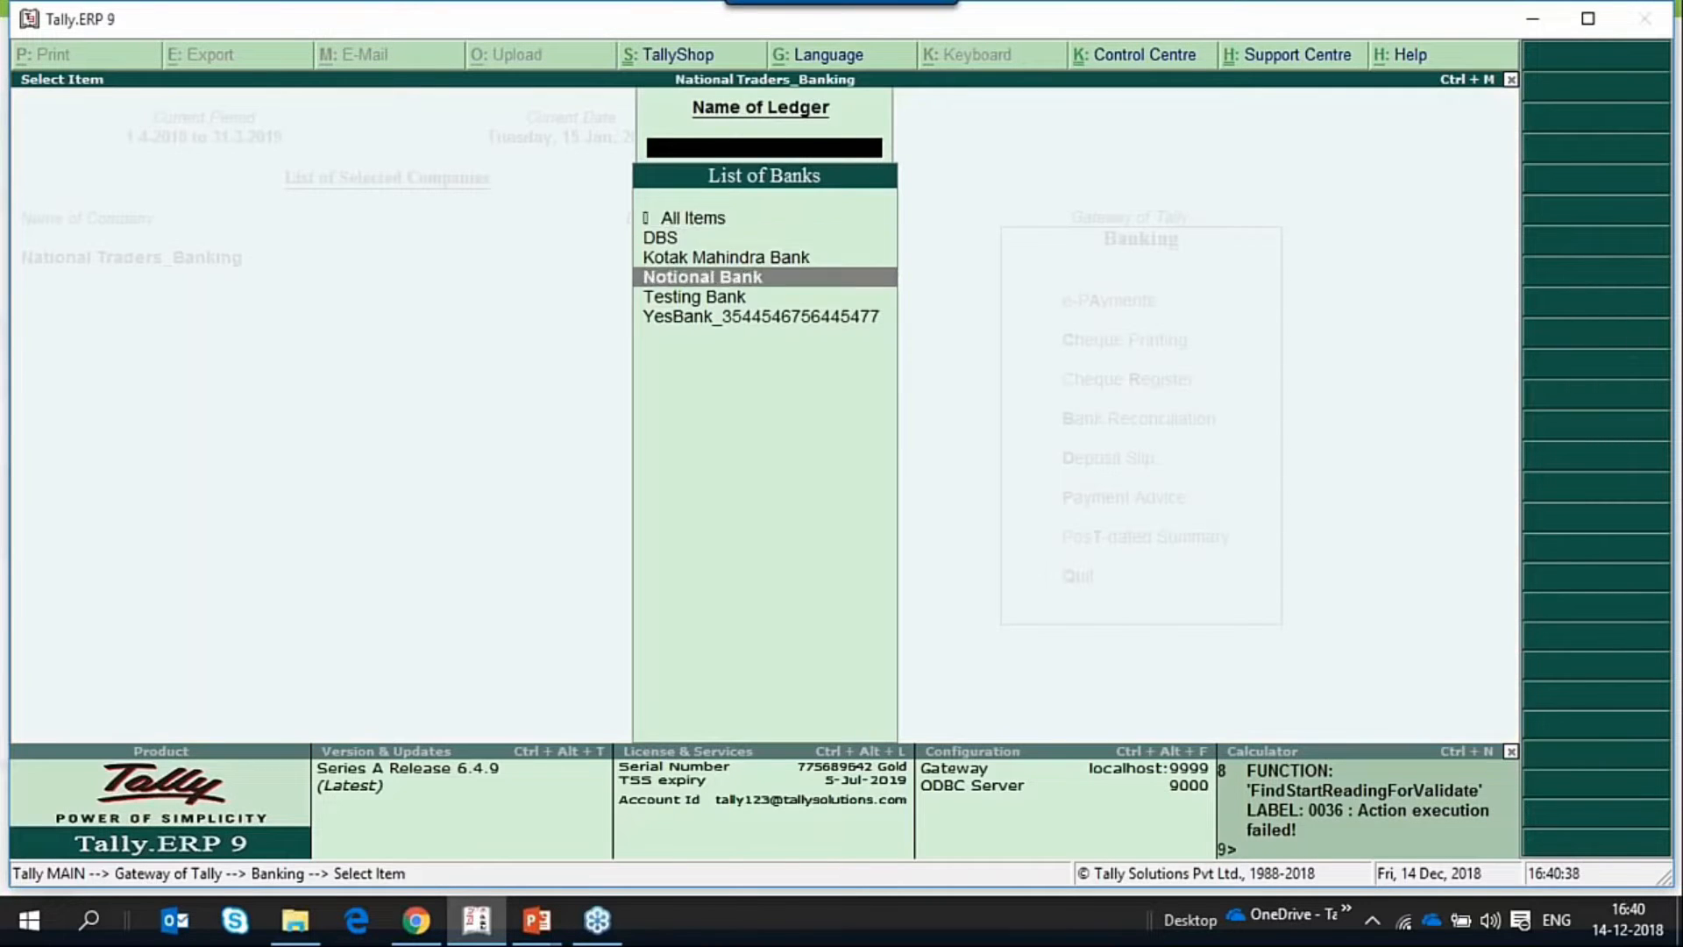
pyautogui.press('Down')
pyautogui.press('Down')
pyautogui.press('Return')
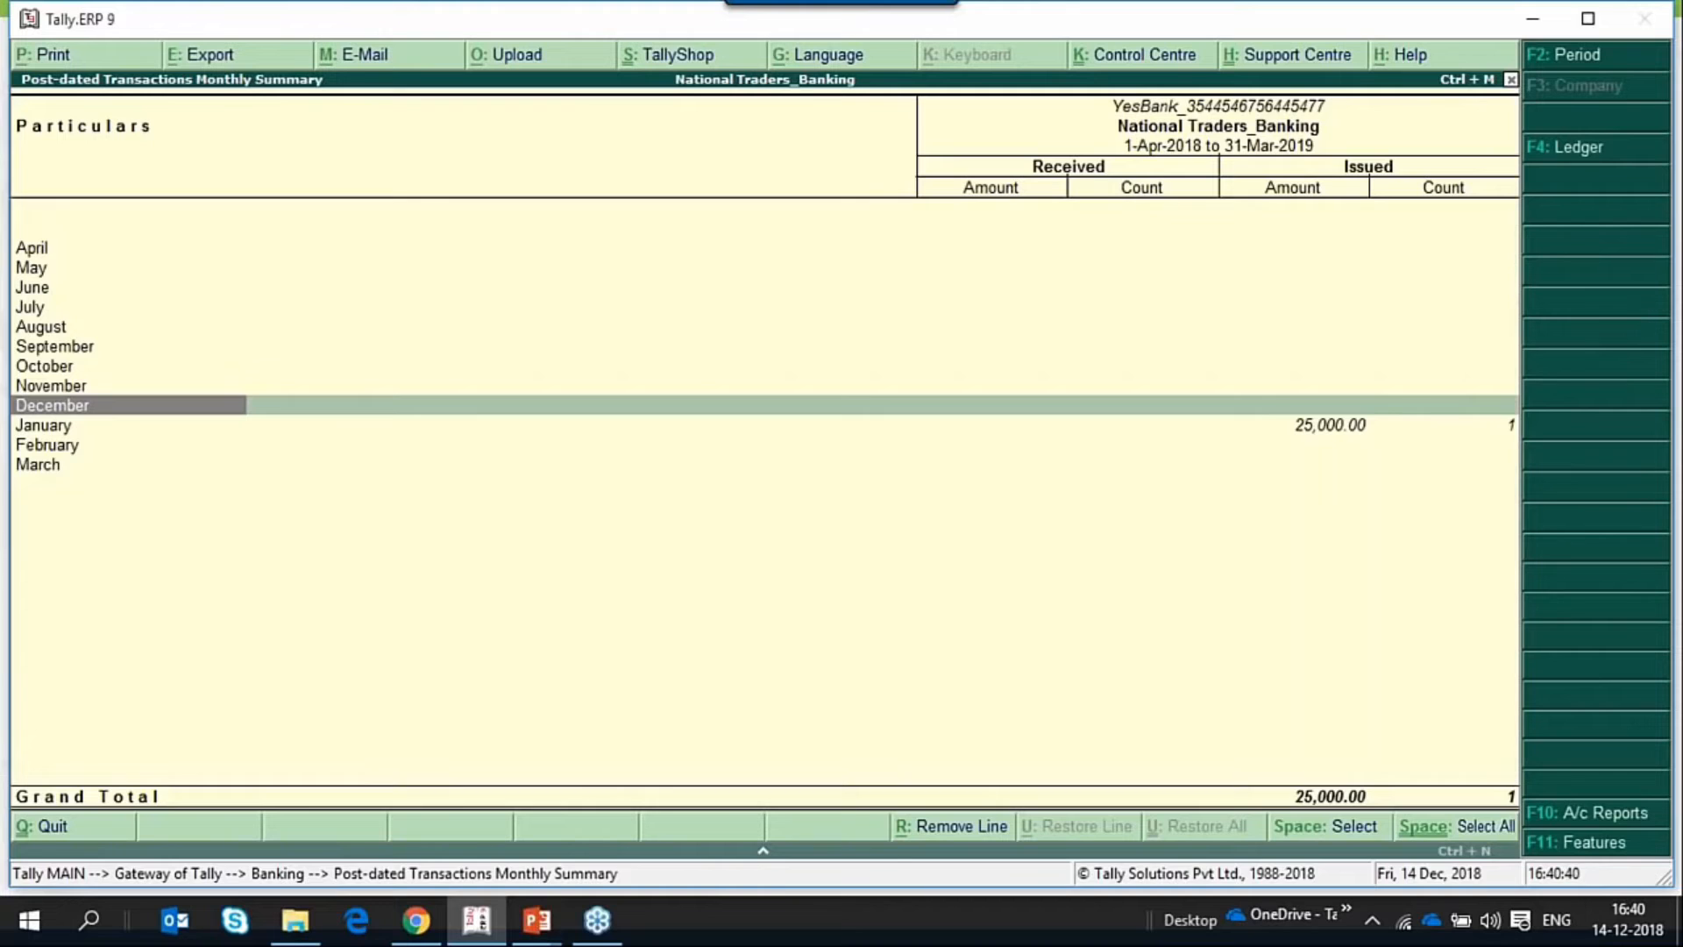
# Review January's post-dated transactions for YesBank, and return to the Gateway of Tally.
pyautogui.click(62, 428)
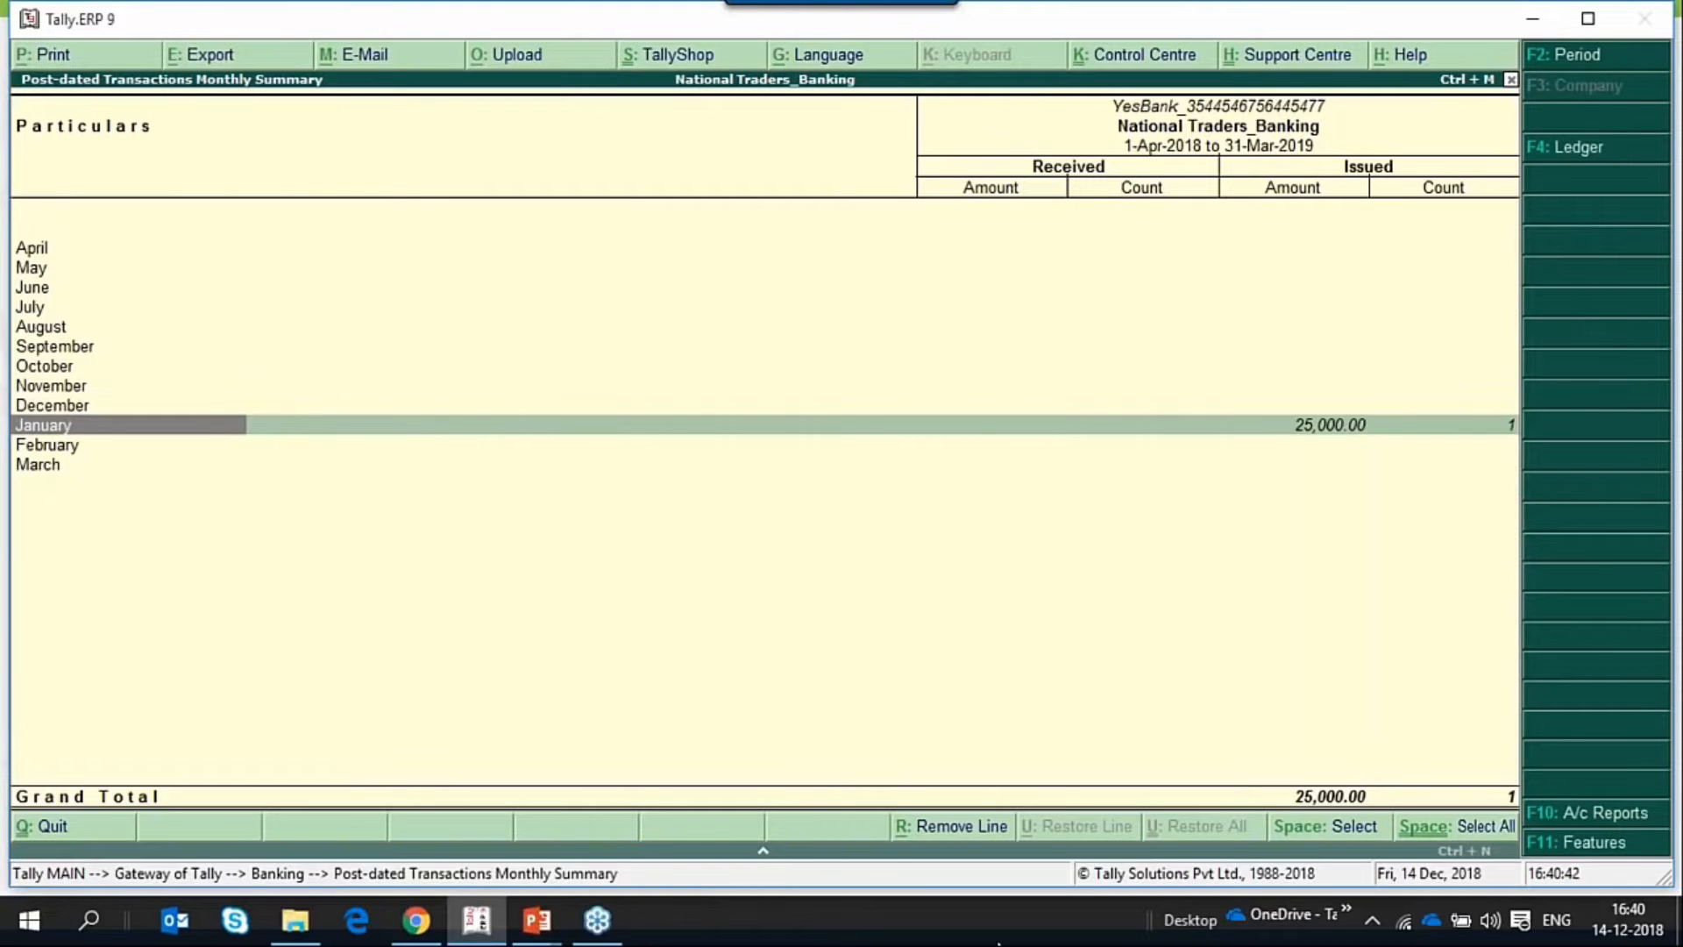
pyautogui.press('Return')
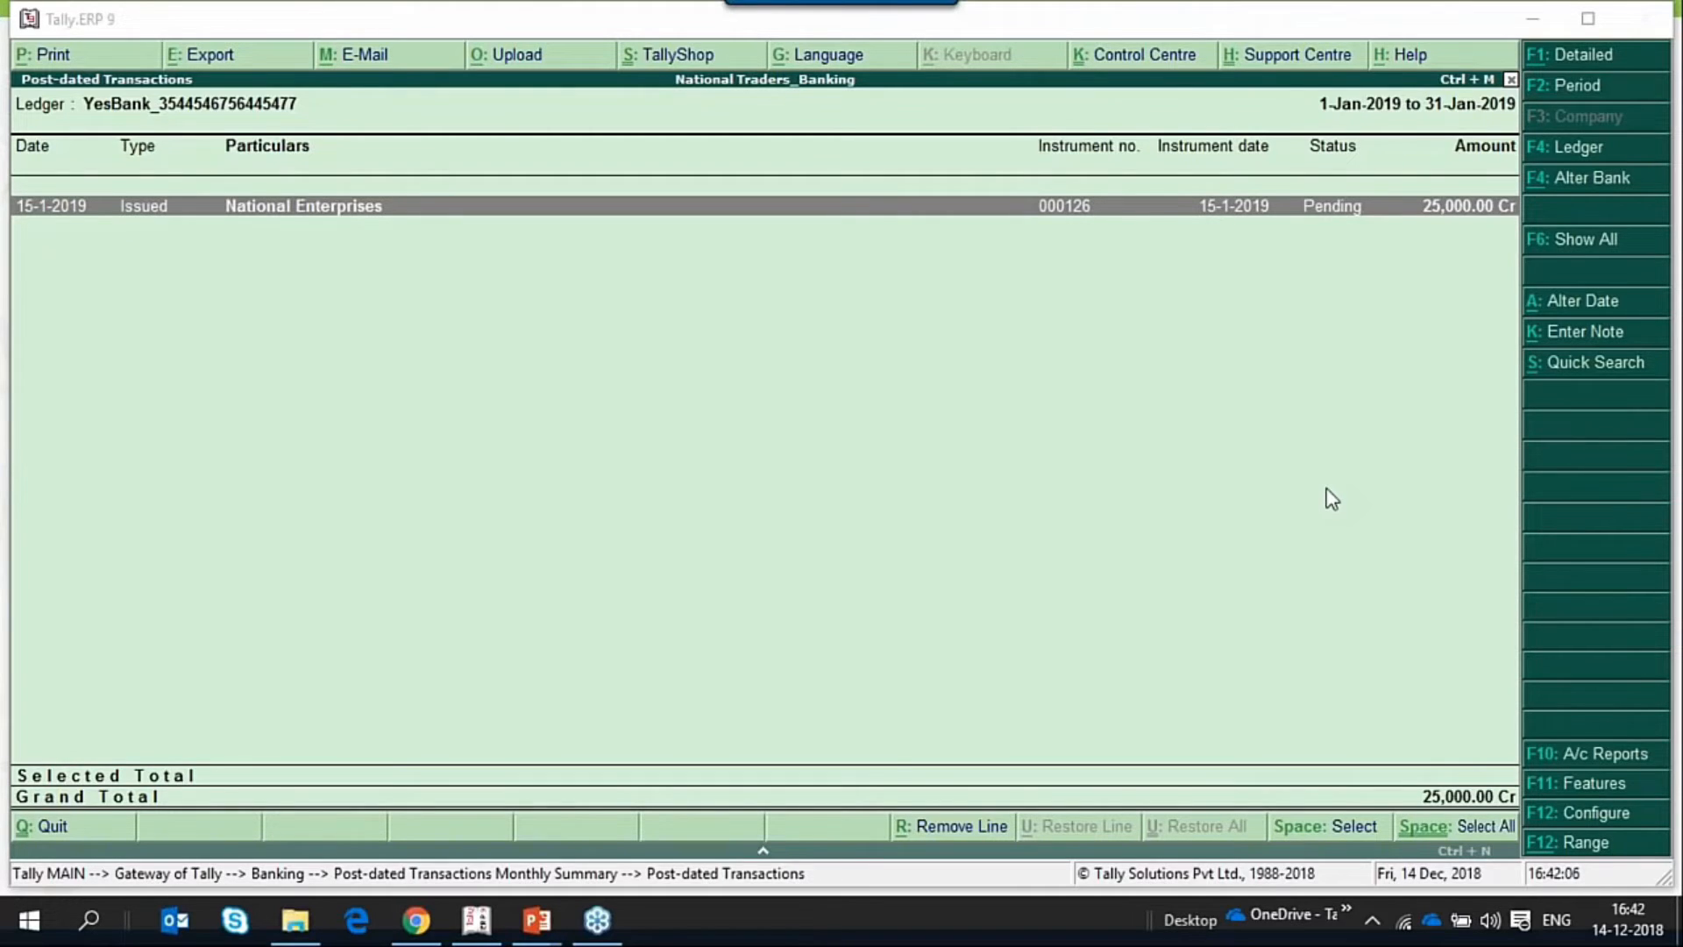
pyautogui.click(1136, 428)
pyautogui.press('Escape')
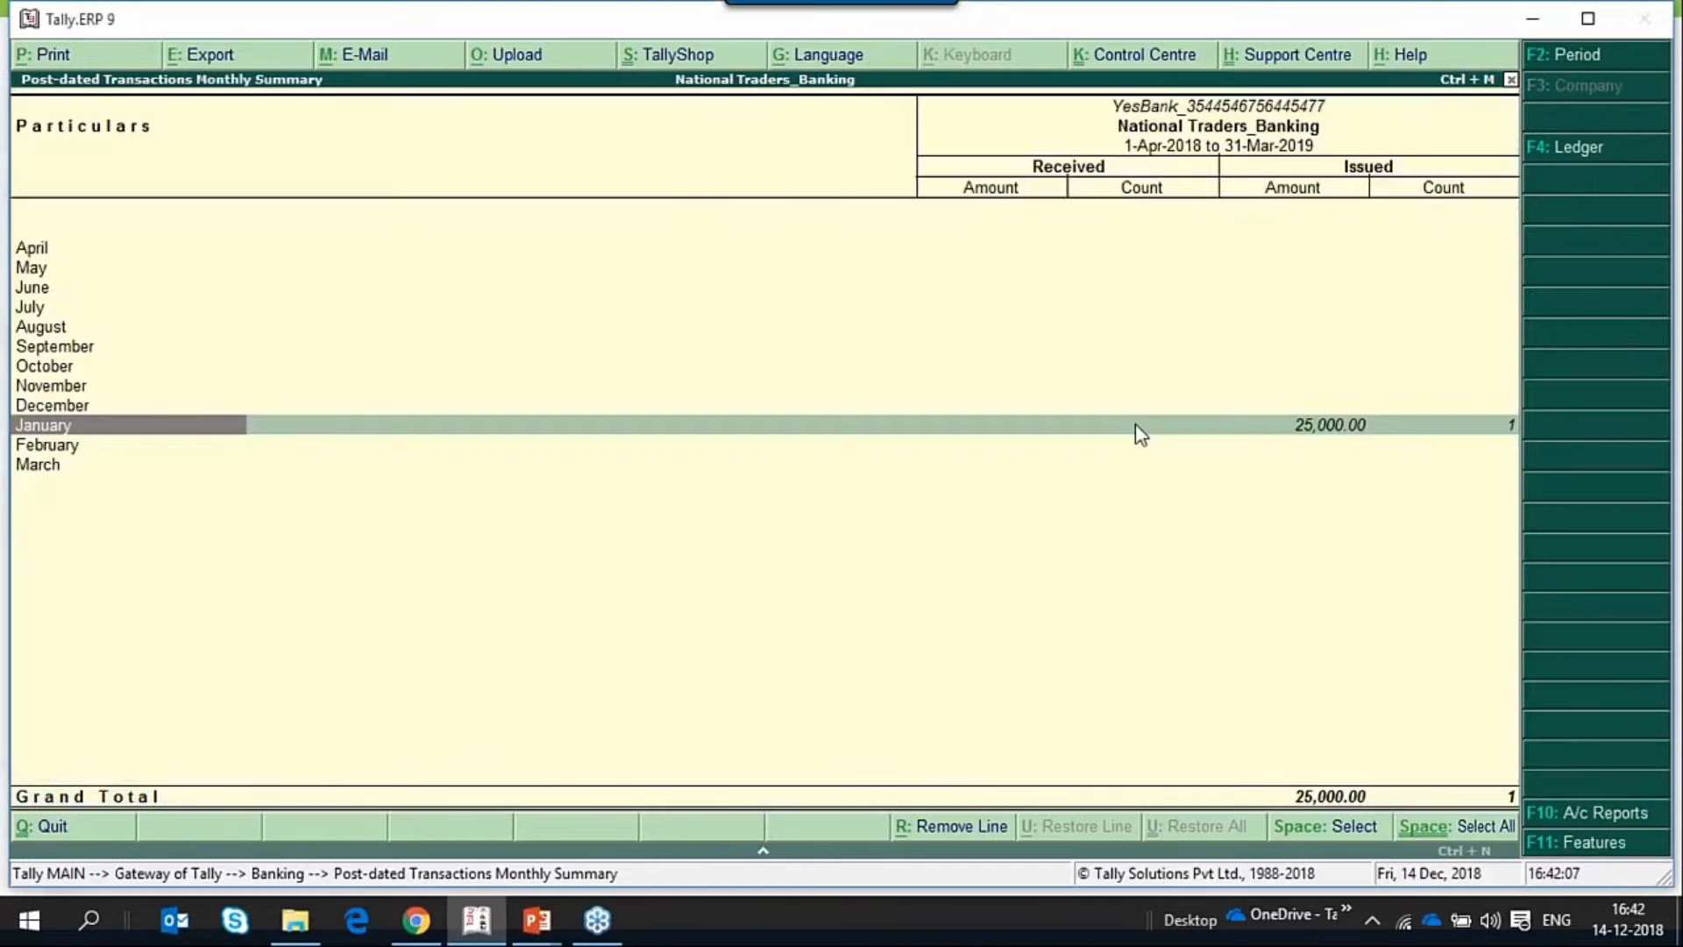
pyautogui.press('Escape')
pyautogui.press('Escape')
pyautogui.press('Escape')
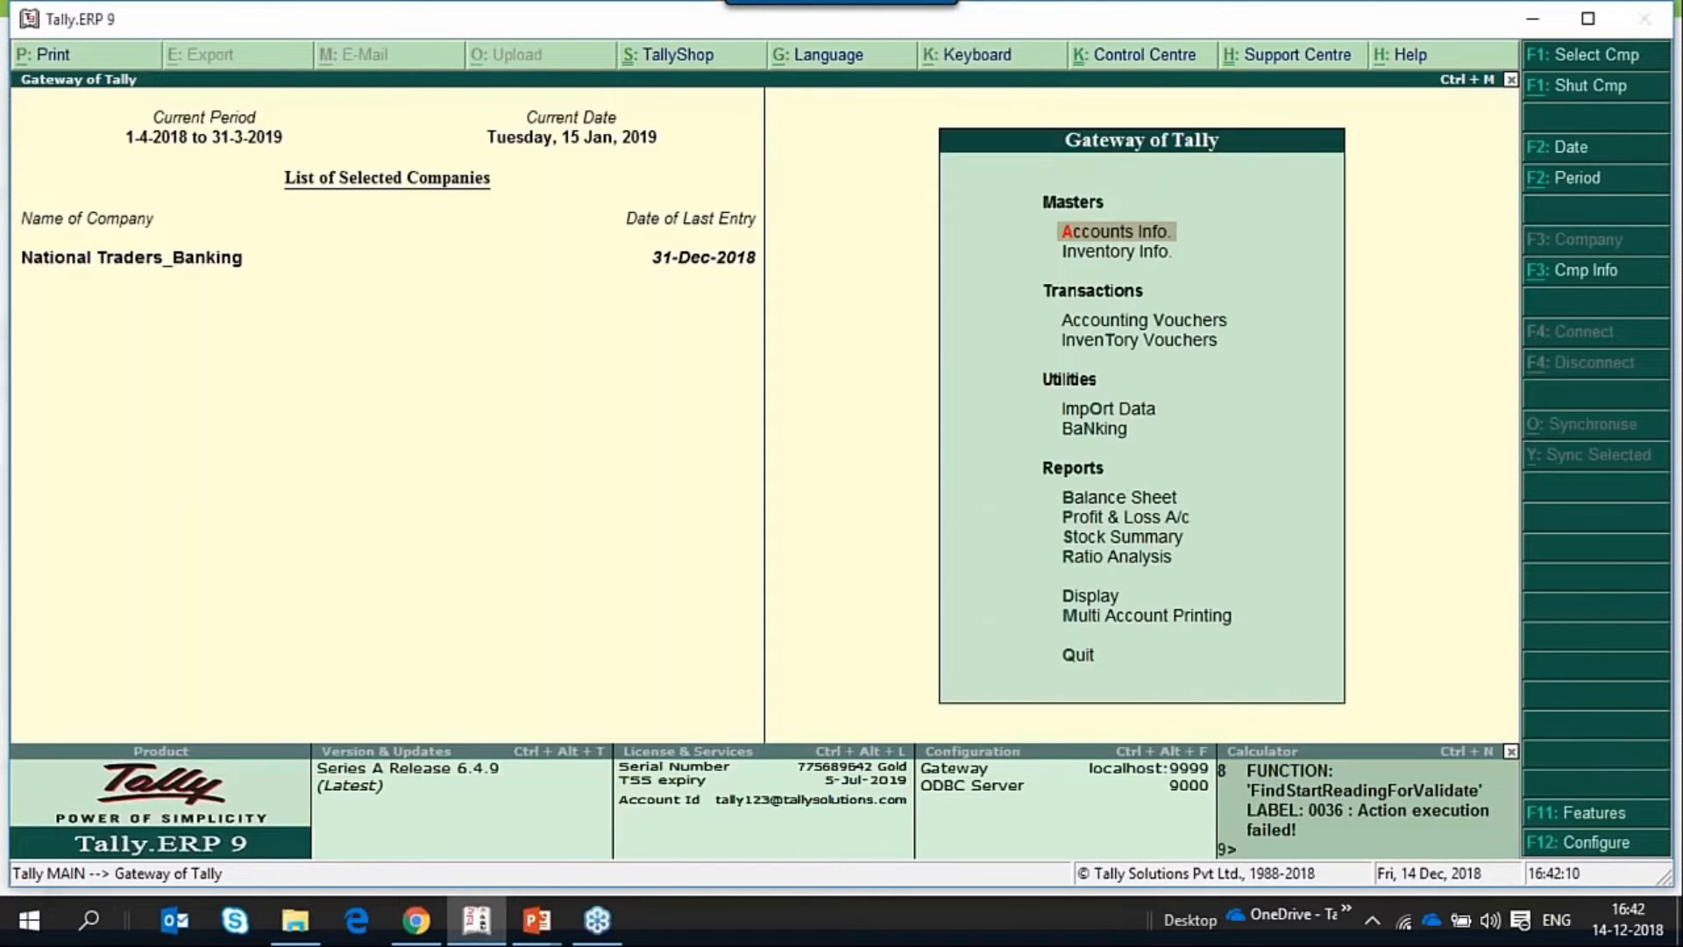
# Start a post-dated receipt voucher with Notional Bank as the receiving account.
pyautogui.press('v')
pyautogui.press('F6')
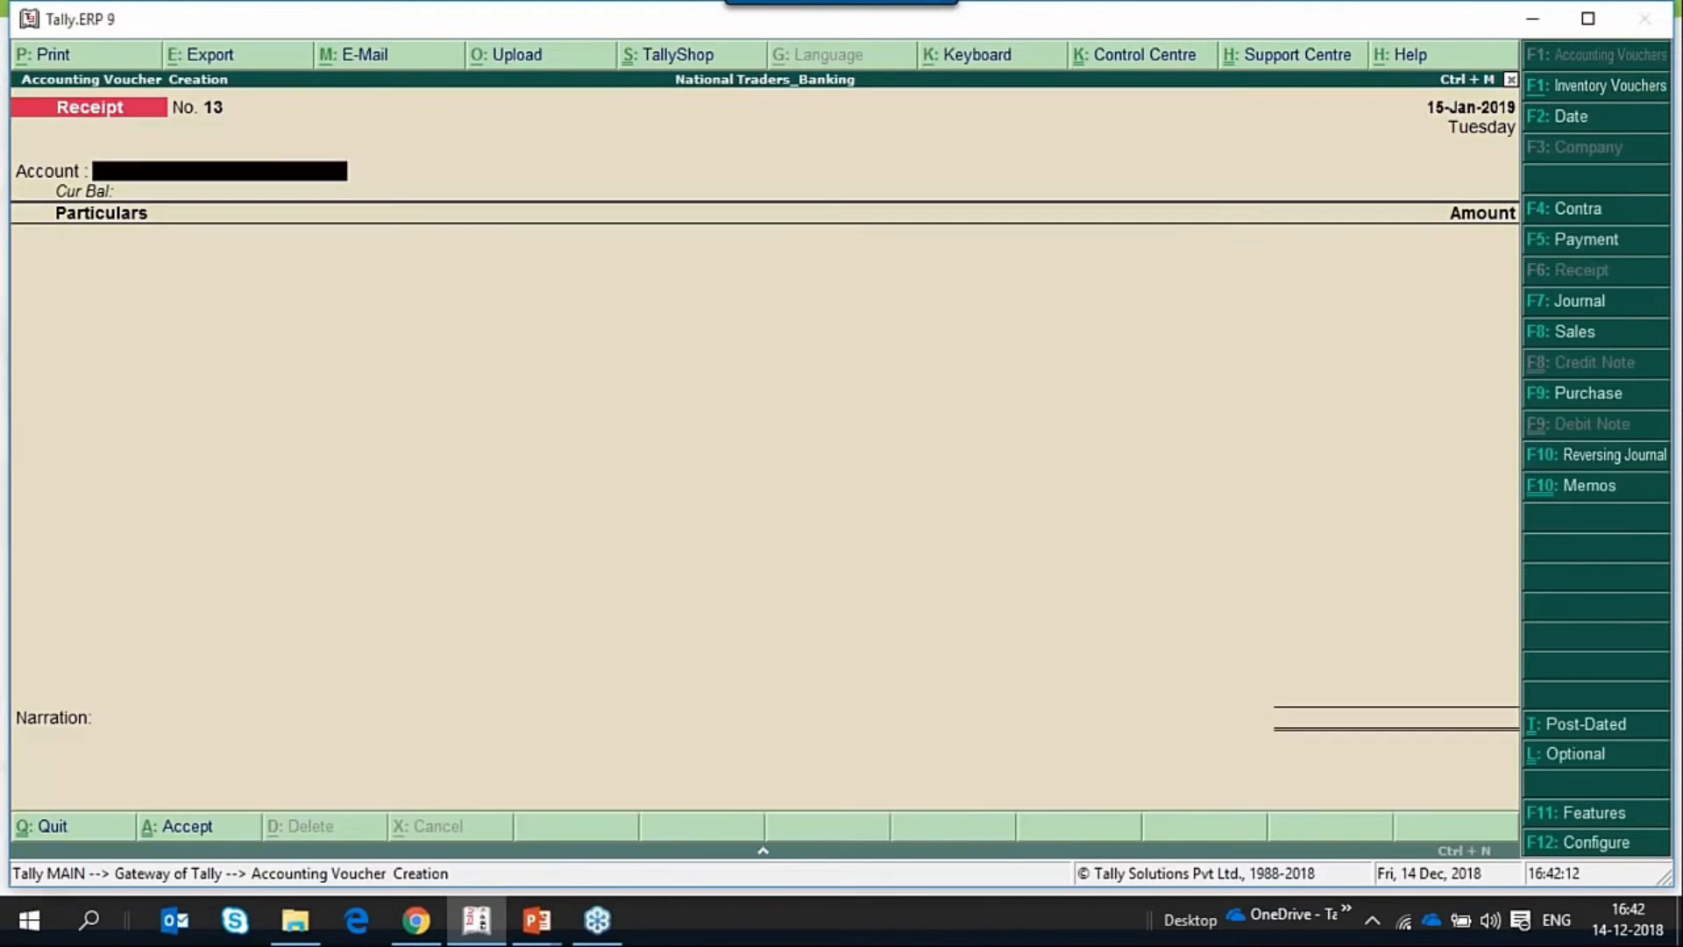
pyautogui.hotkey('ctrl', 't')
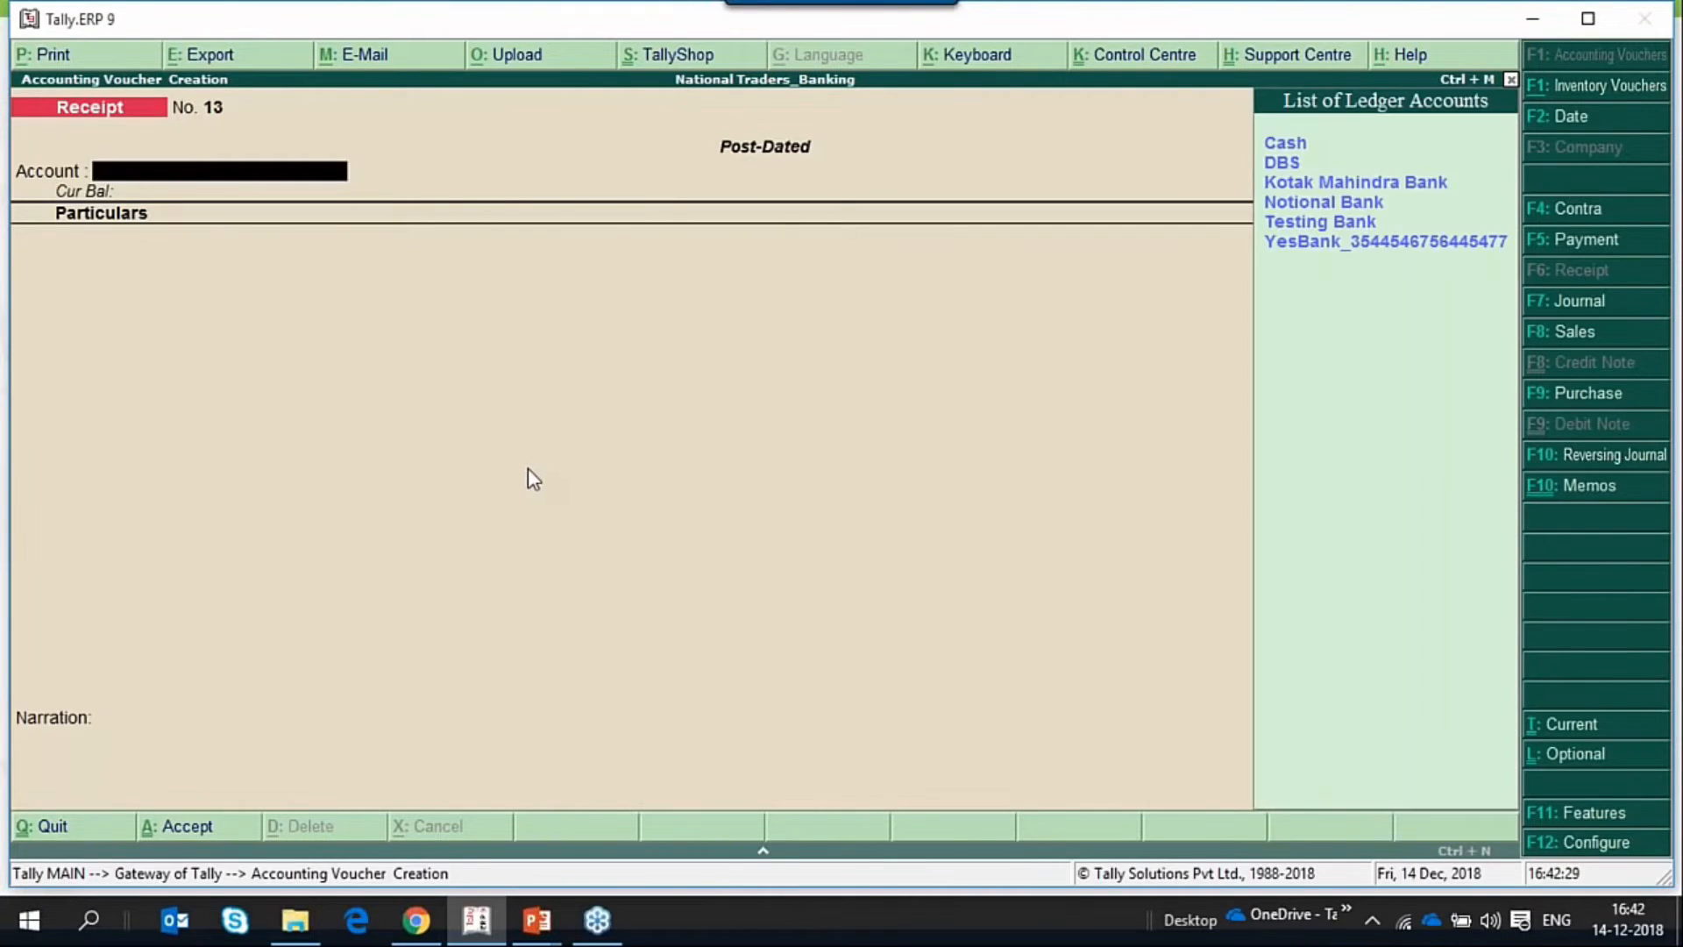
pyautogui.press('Down')
pyautogui.press('Down')
pyautogui.press('Down')
pyautogui.press('Down')
pyautogui.press('Down')
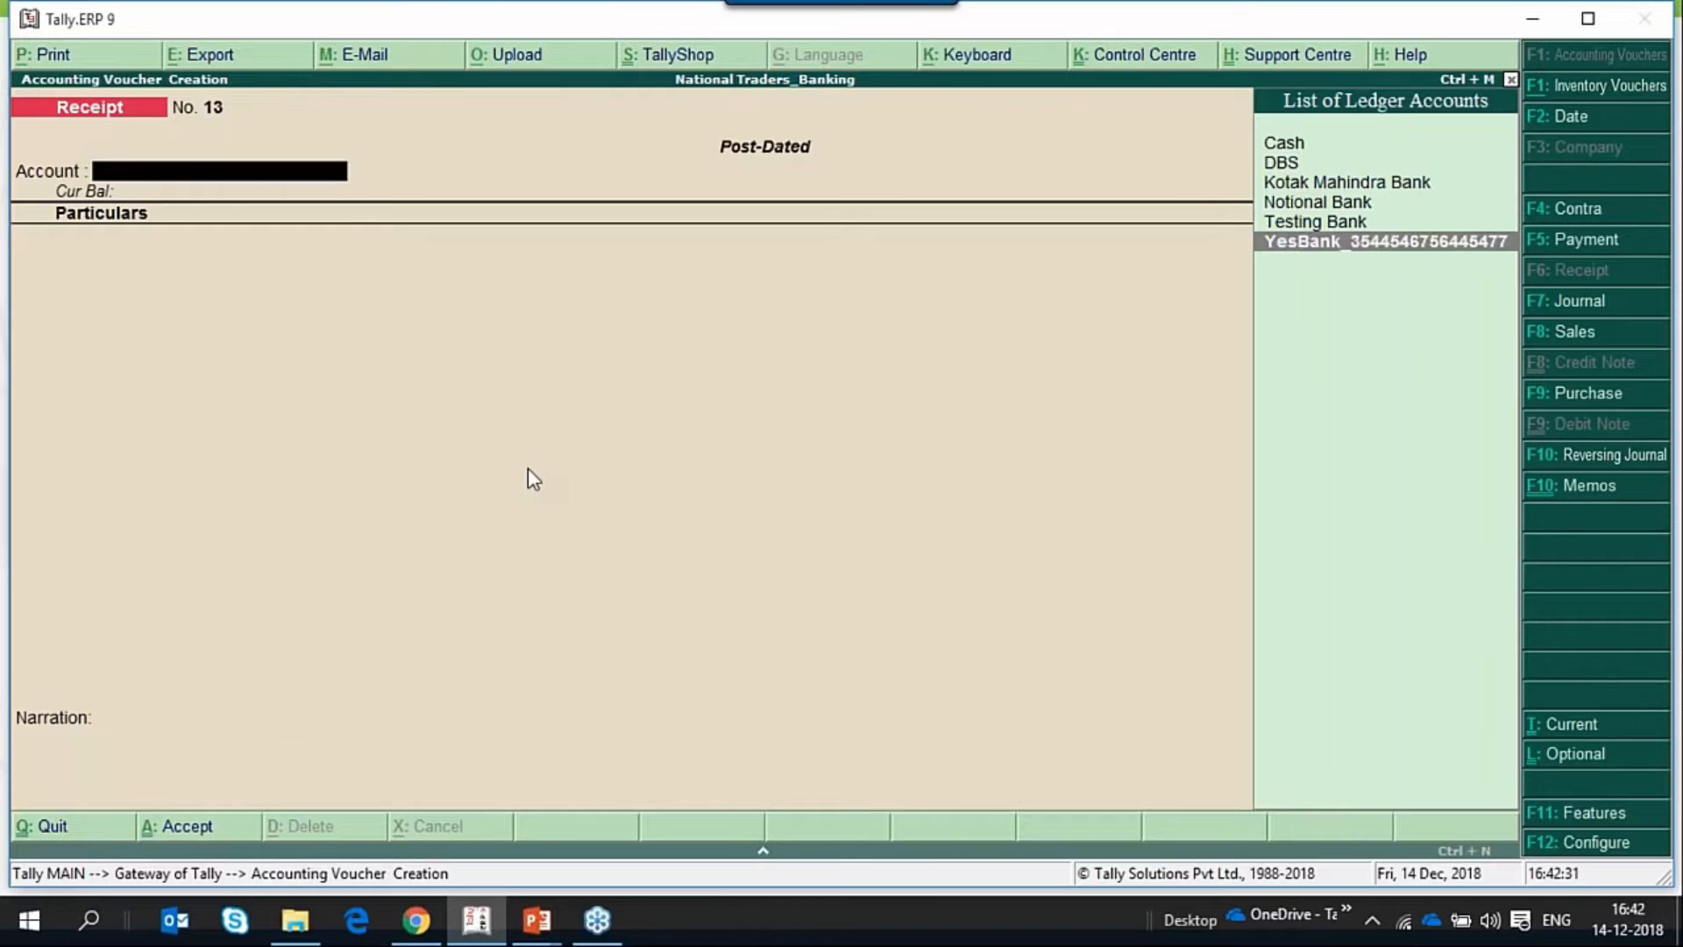
pyautogui.press('Up')
pyautogui.press('Up')
pyautogui.press('Up')
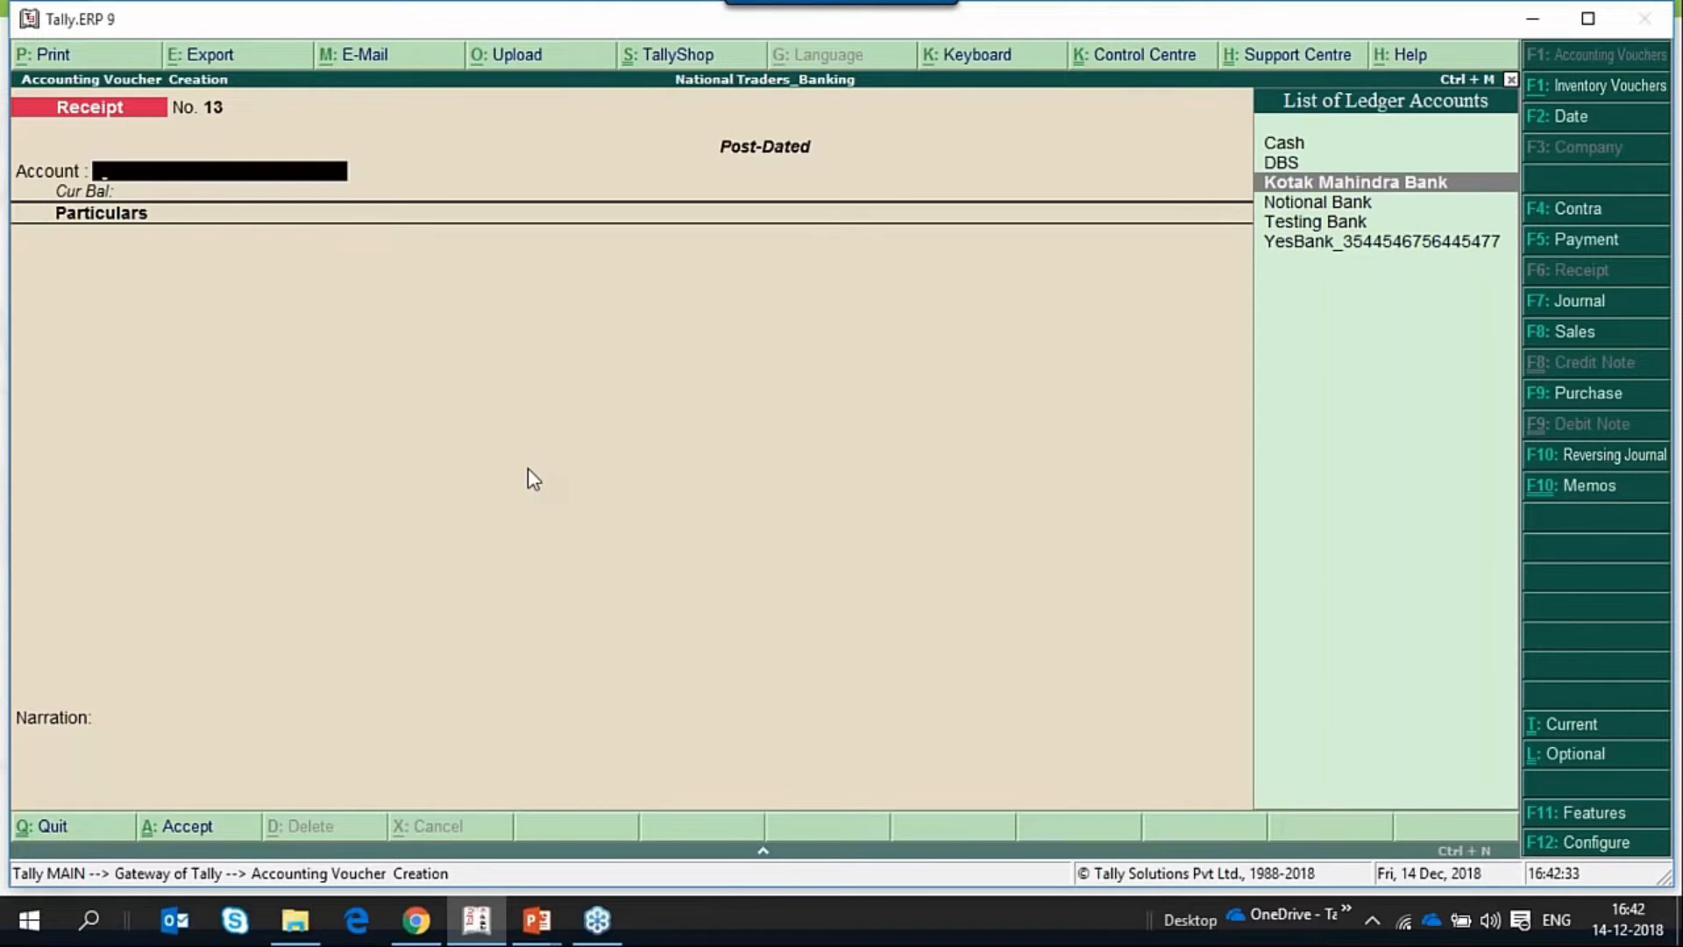
pyautogui.press('Down')
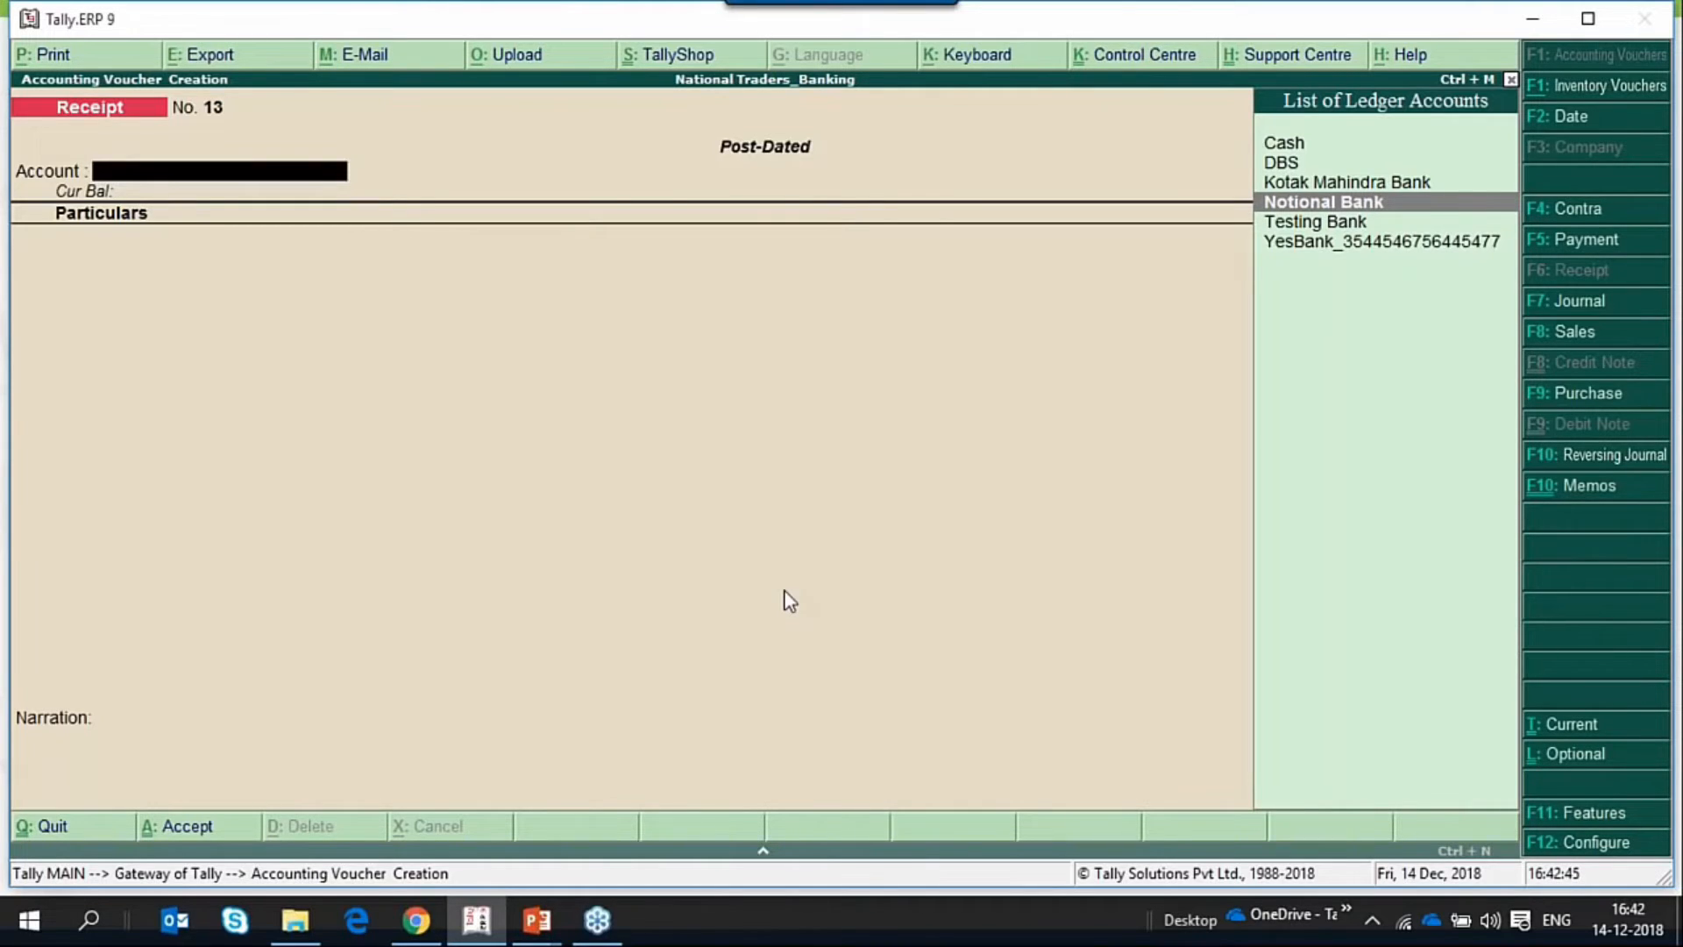
pyautogui.press('Return')
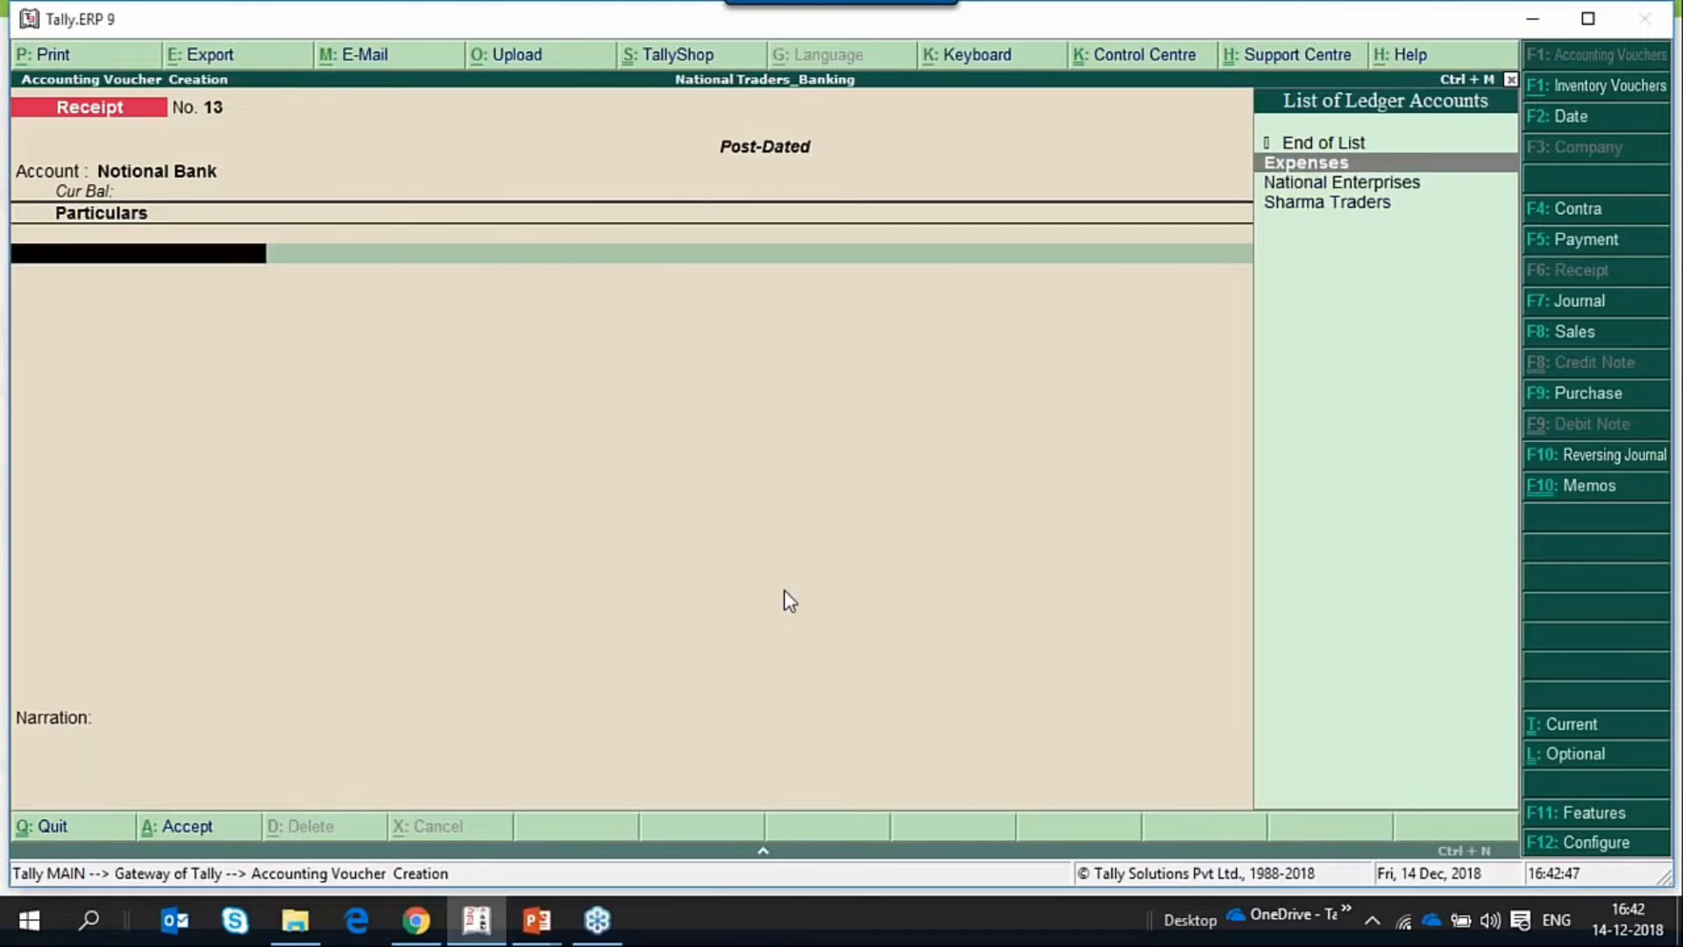
# Credit Sharma Traders with 50,000 in the receipt voucher.
pyautogui.press('Down')
pyautogui.press('Down')
pyautogui.press('Return')
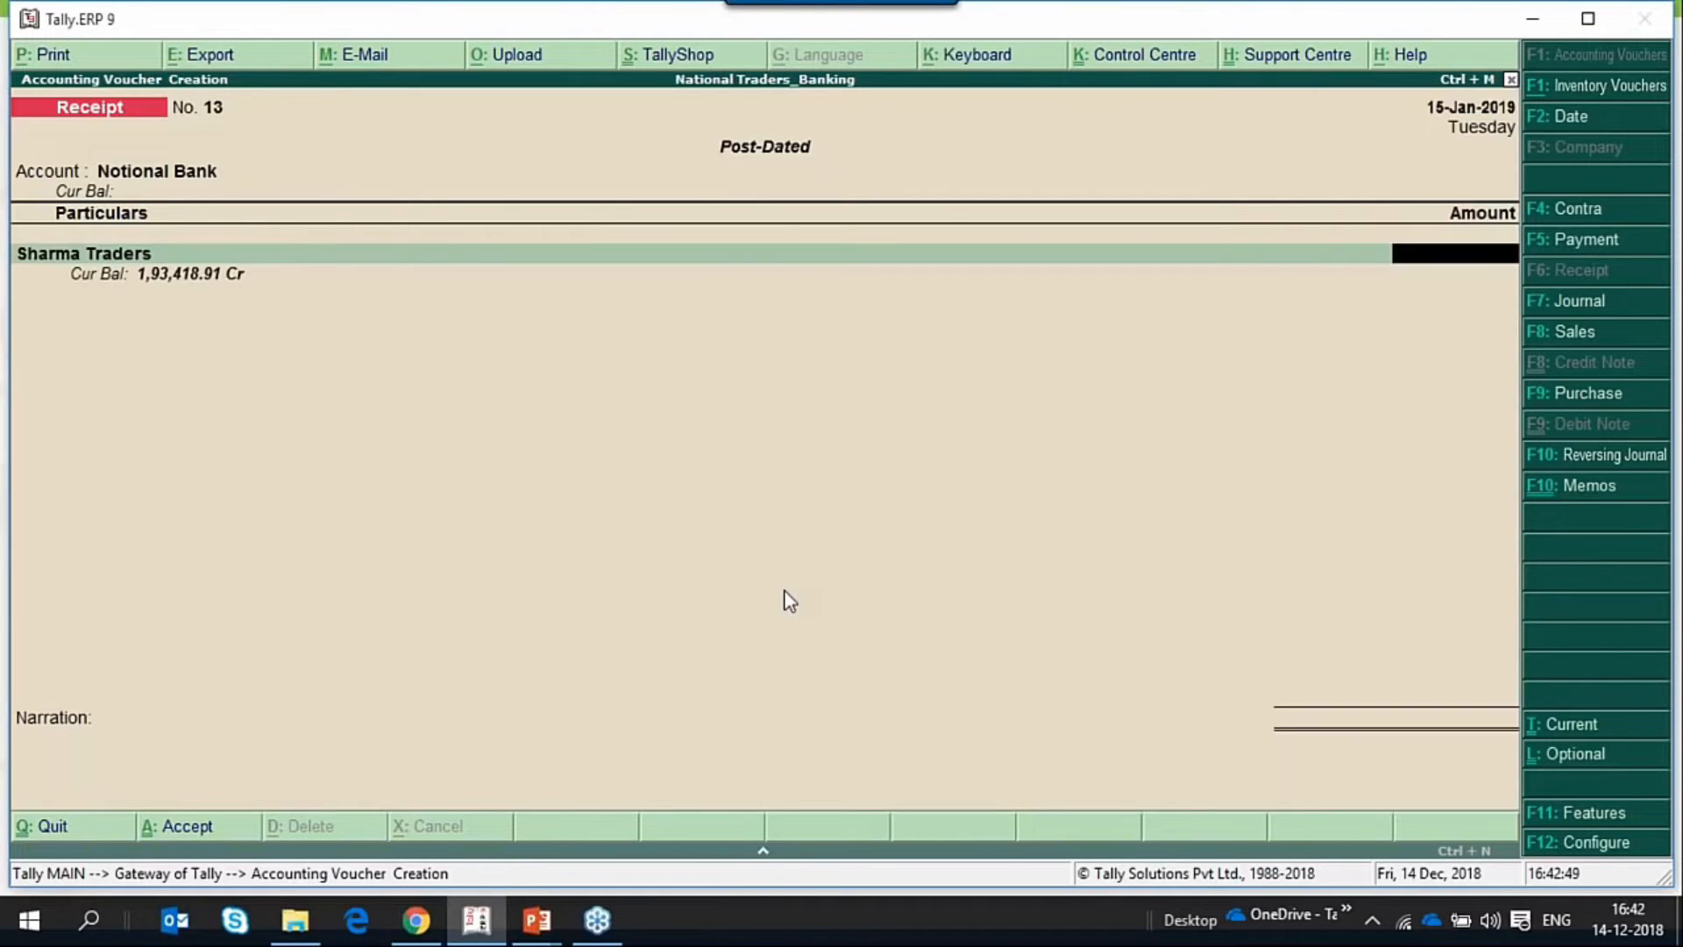
pyautogui.write('50000')
pyautogui.press('Return')
# Allocate the full Sharma Traders amount to New Ref 13 without a due date and accept the bill-wise details.
pyautogui.press('Return')
pyautogui.press('Return')
pyautogui.press('Return')
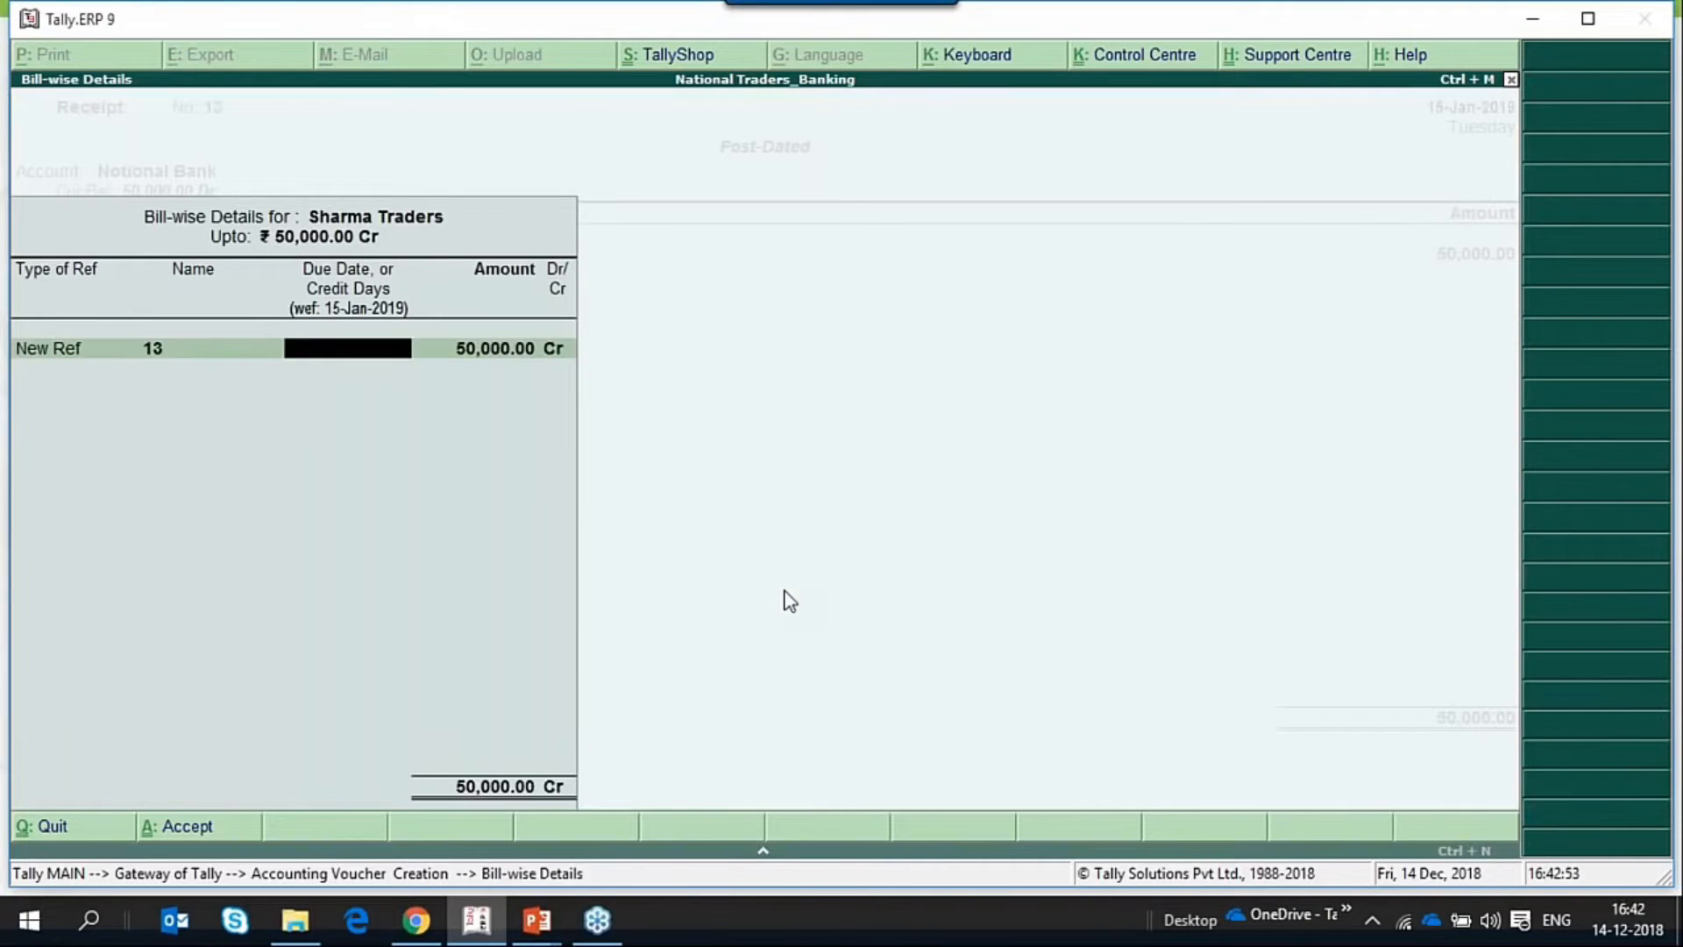
pyautogui.press('Return')
pyautogui.press('Return')
# Accept the Cheque/DD bank allocation with no instrument number, instrument date 15-Jan-2019 and PDC receipt date 14-Dec-2018.
pyautogui.press('Return')
pyautogui.press('Return')
pyautogui.press('Return')
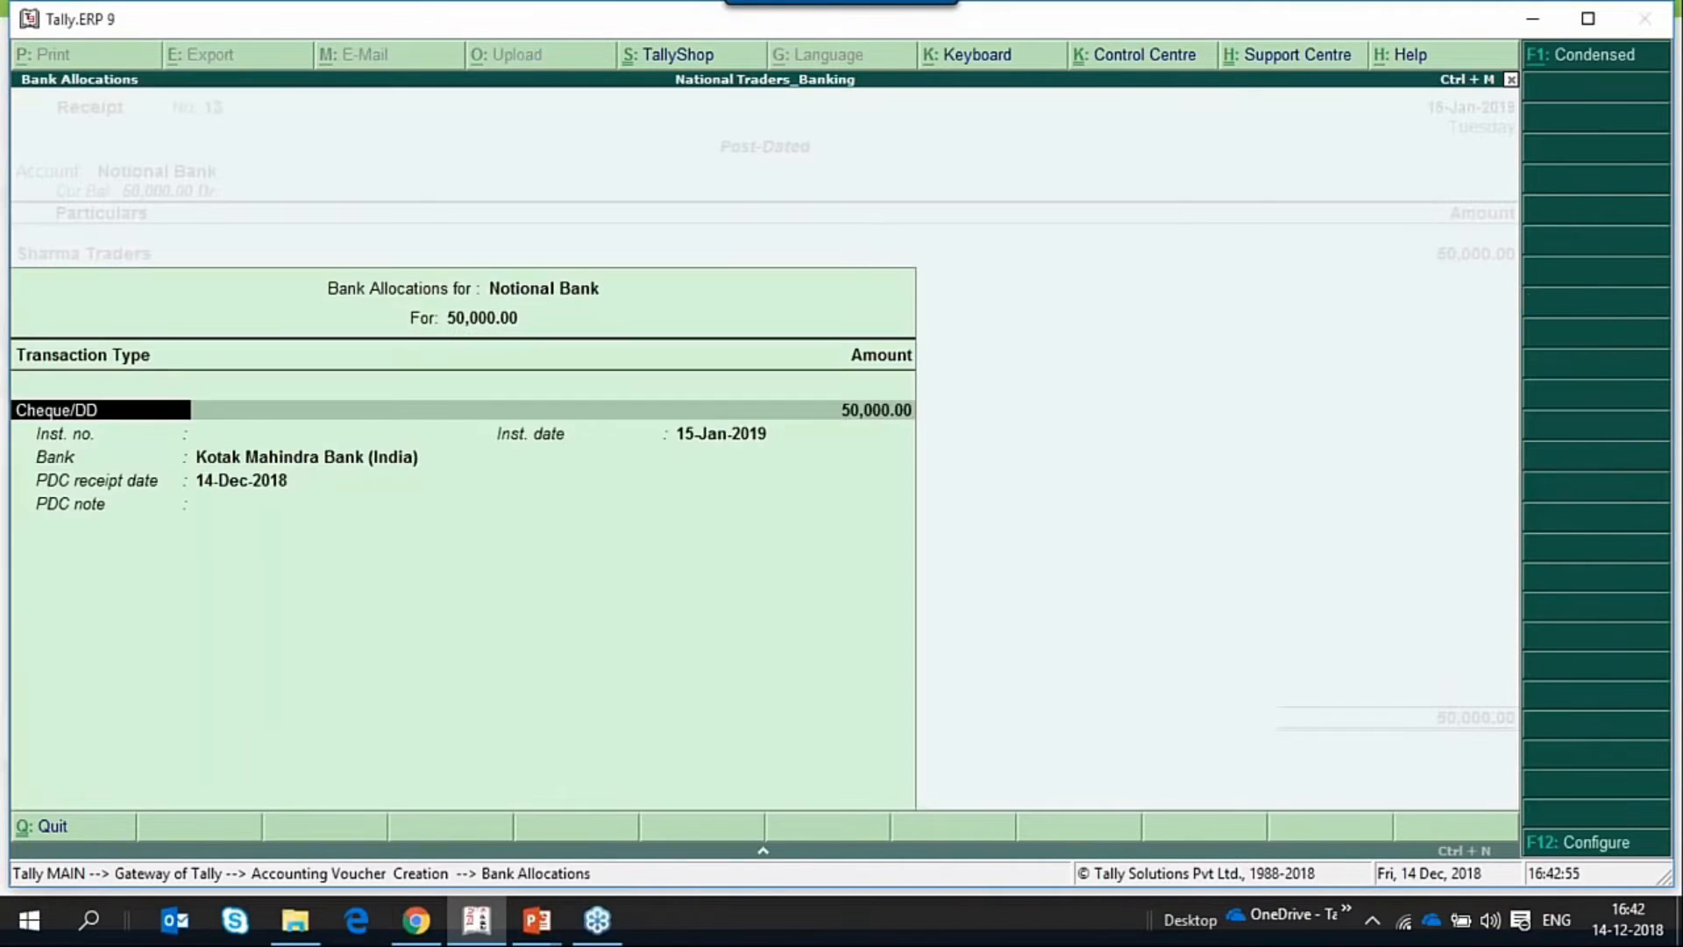
pyautogui.press('Return')
pyautogui.press('Return')
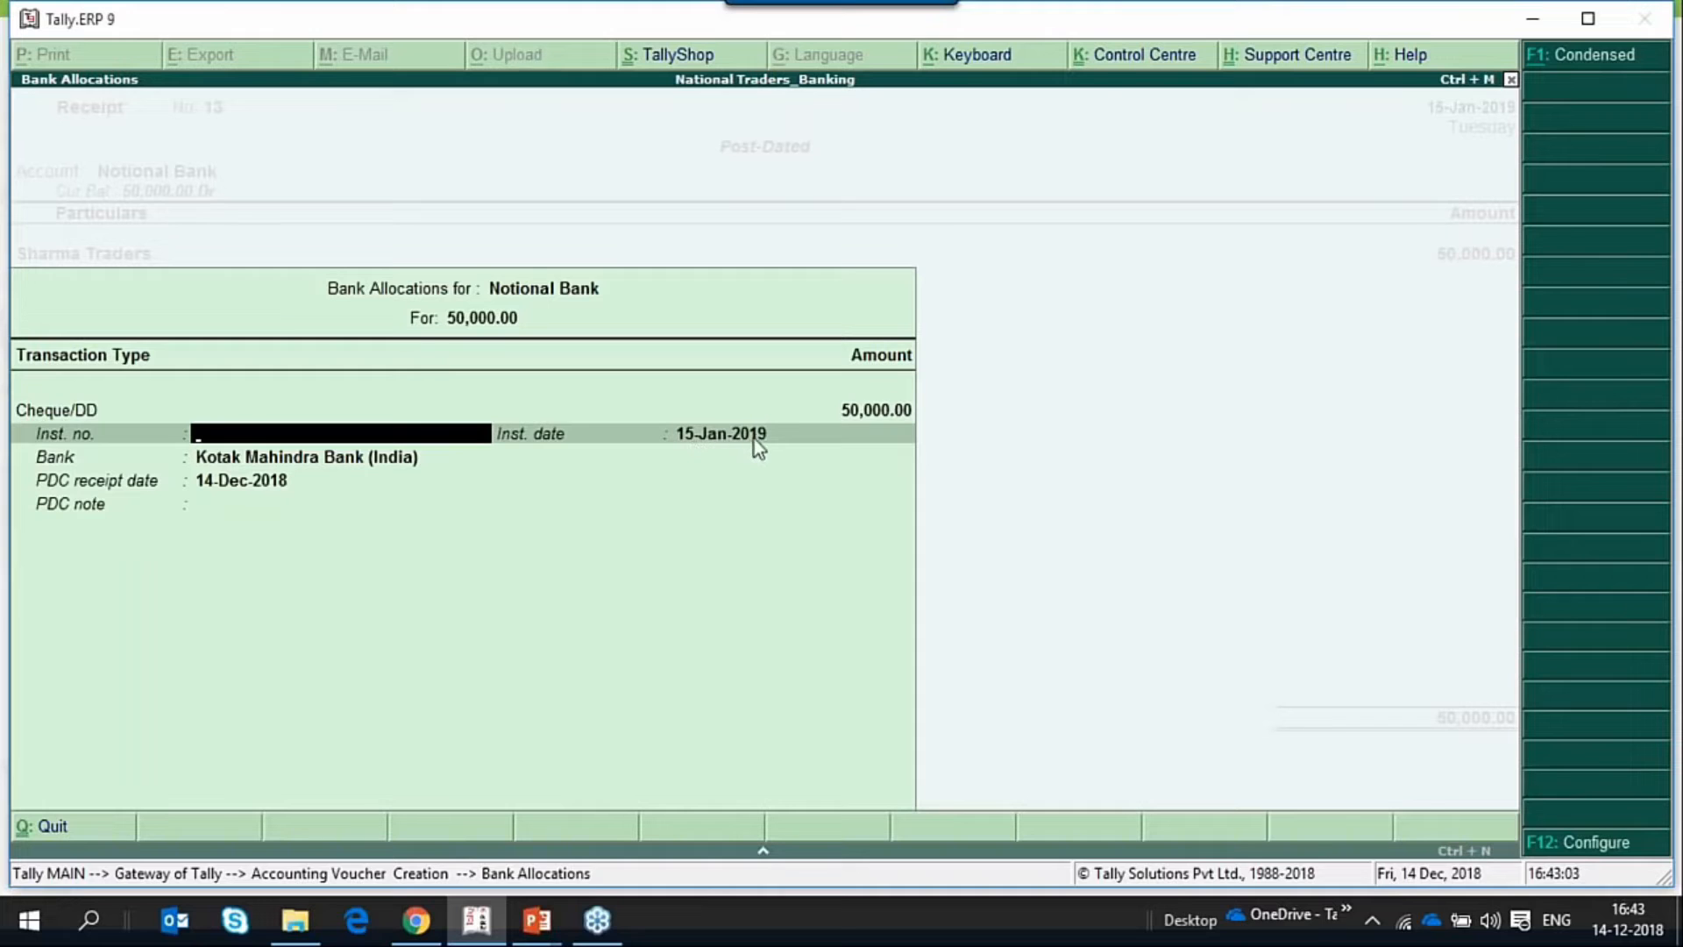
pyautogui.press('Return')
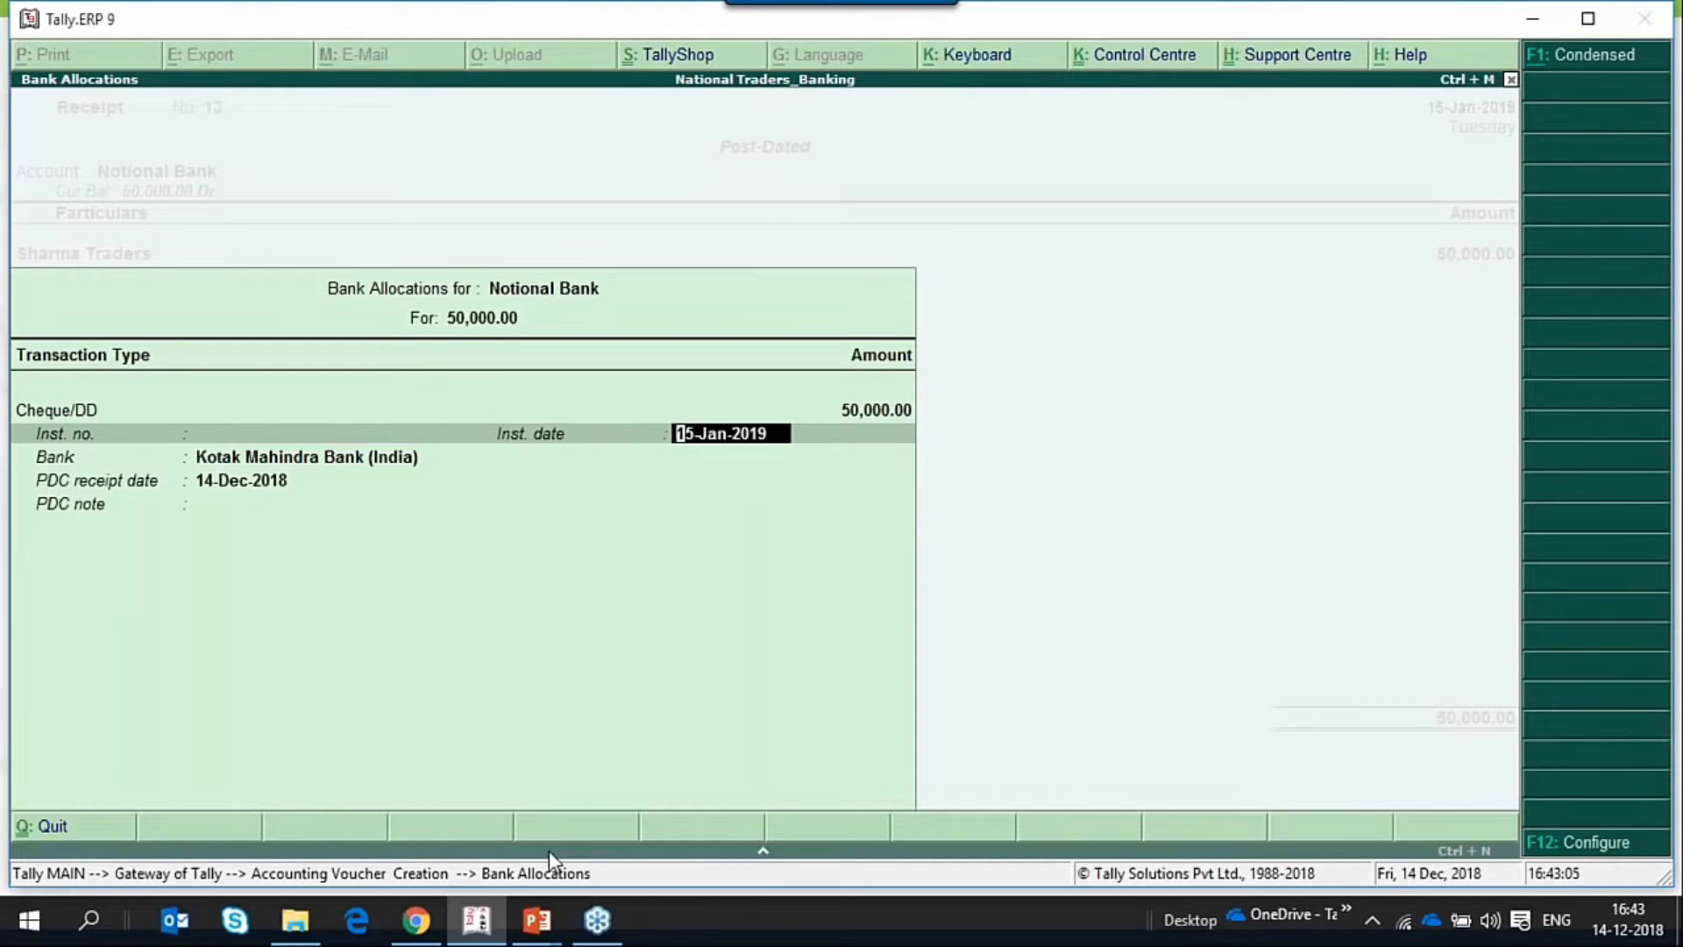
pyautogui.press('Return')
pyautogui.press('Return')
pyautogui.press('Return')
# Save the post-dated receipt voucher without a narration and leave voucher entry.
pyautogui.press('Return')
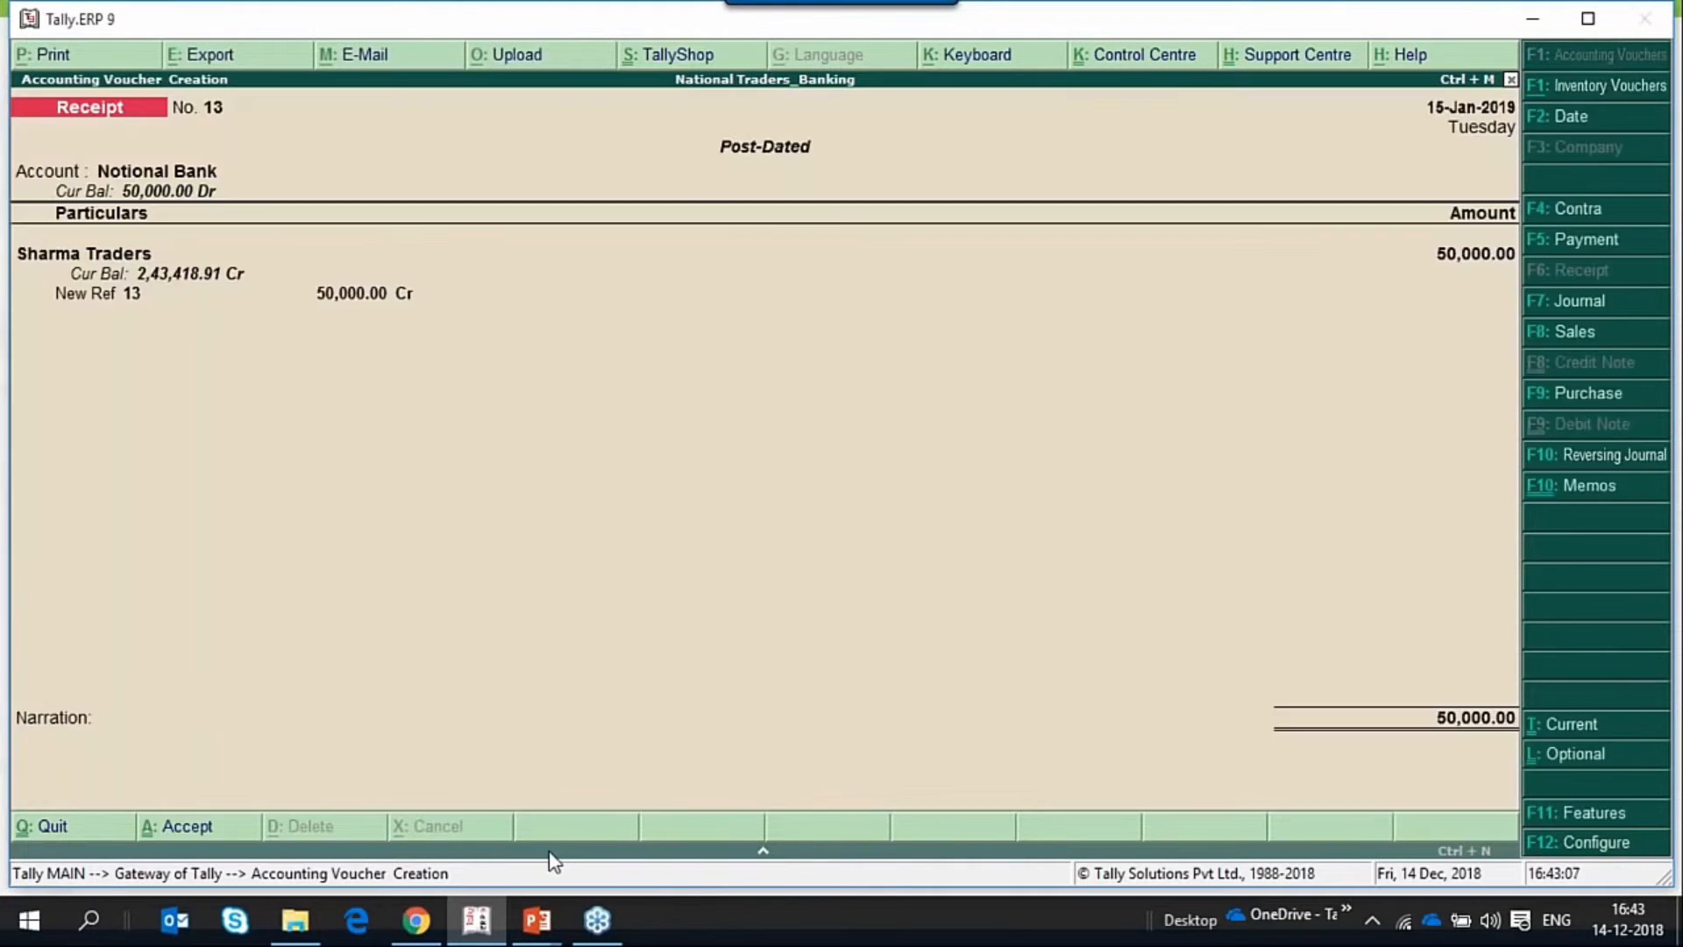
pyautogui.press('Return')
pyautogui.press('Return')
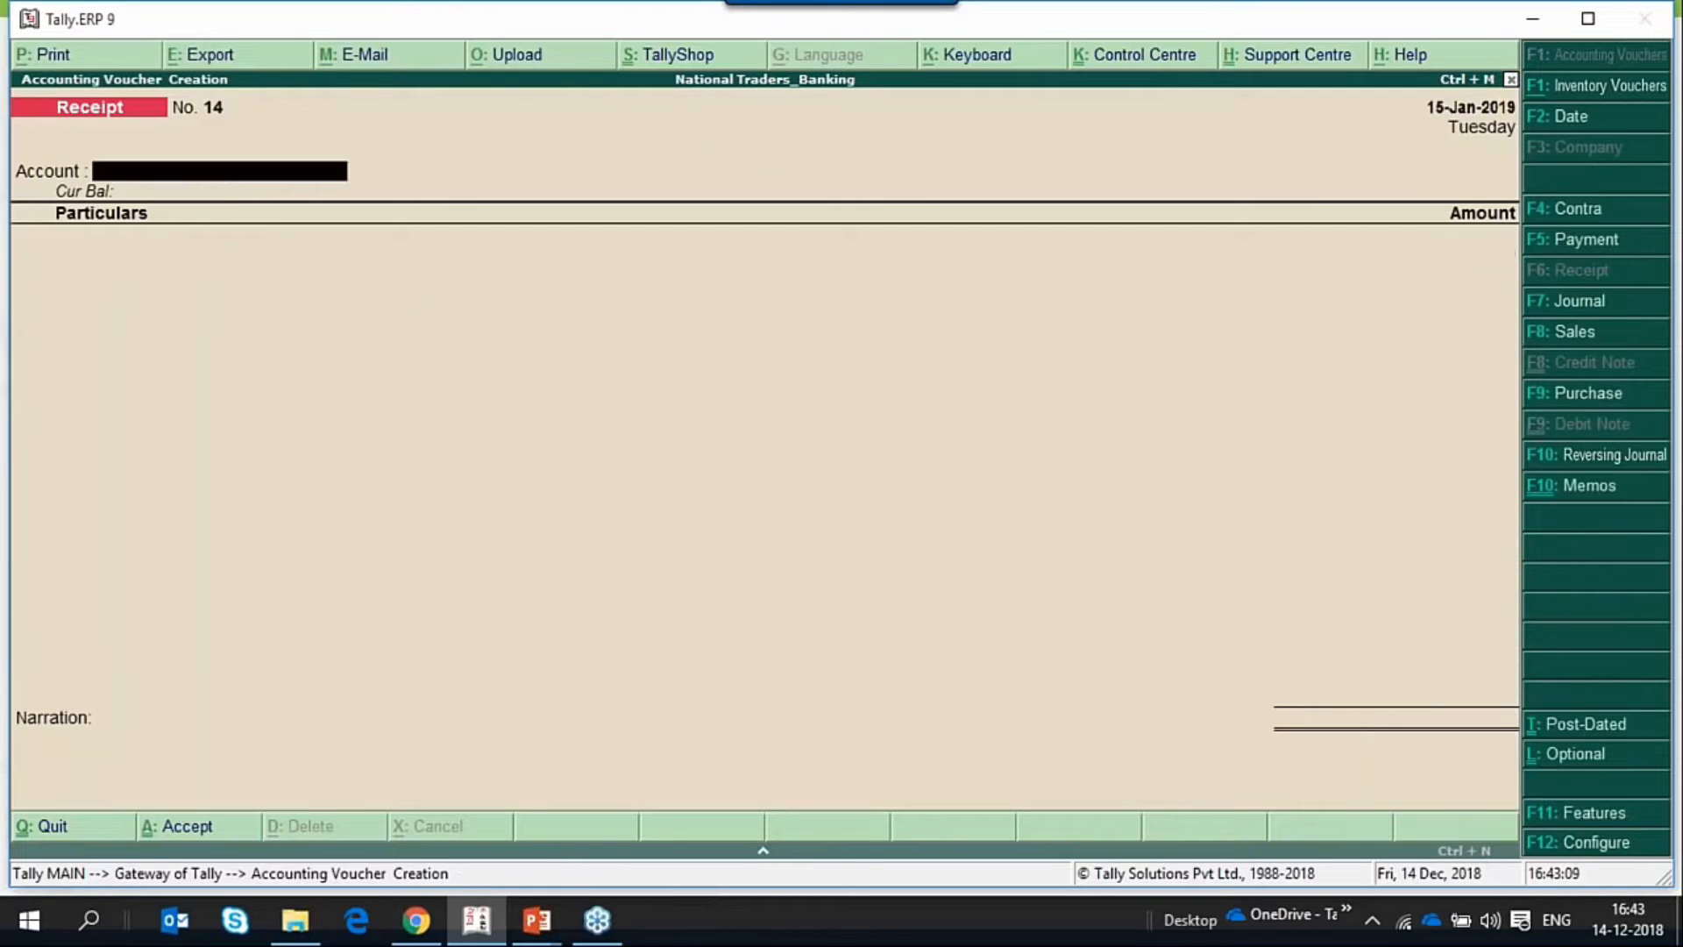
pyautogui.press('Escape')
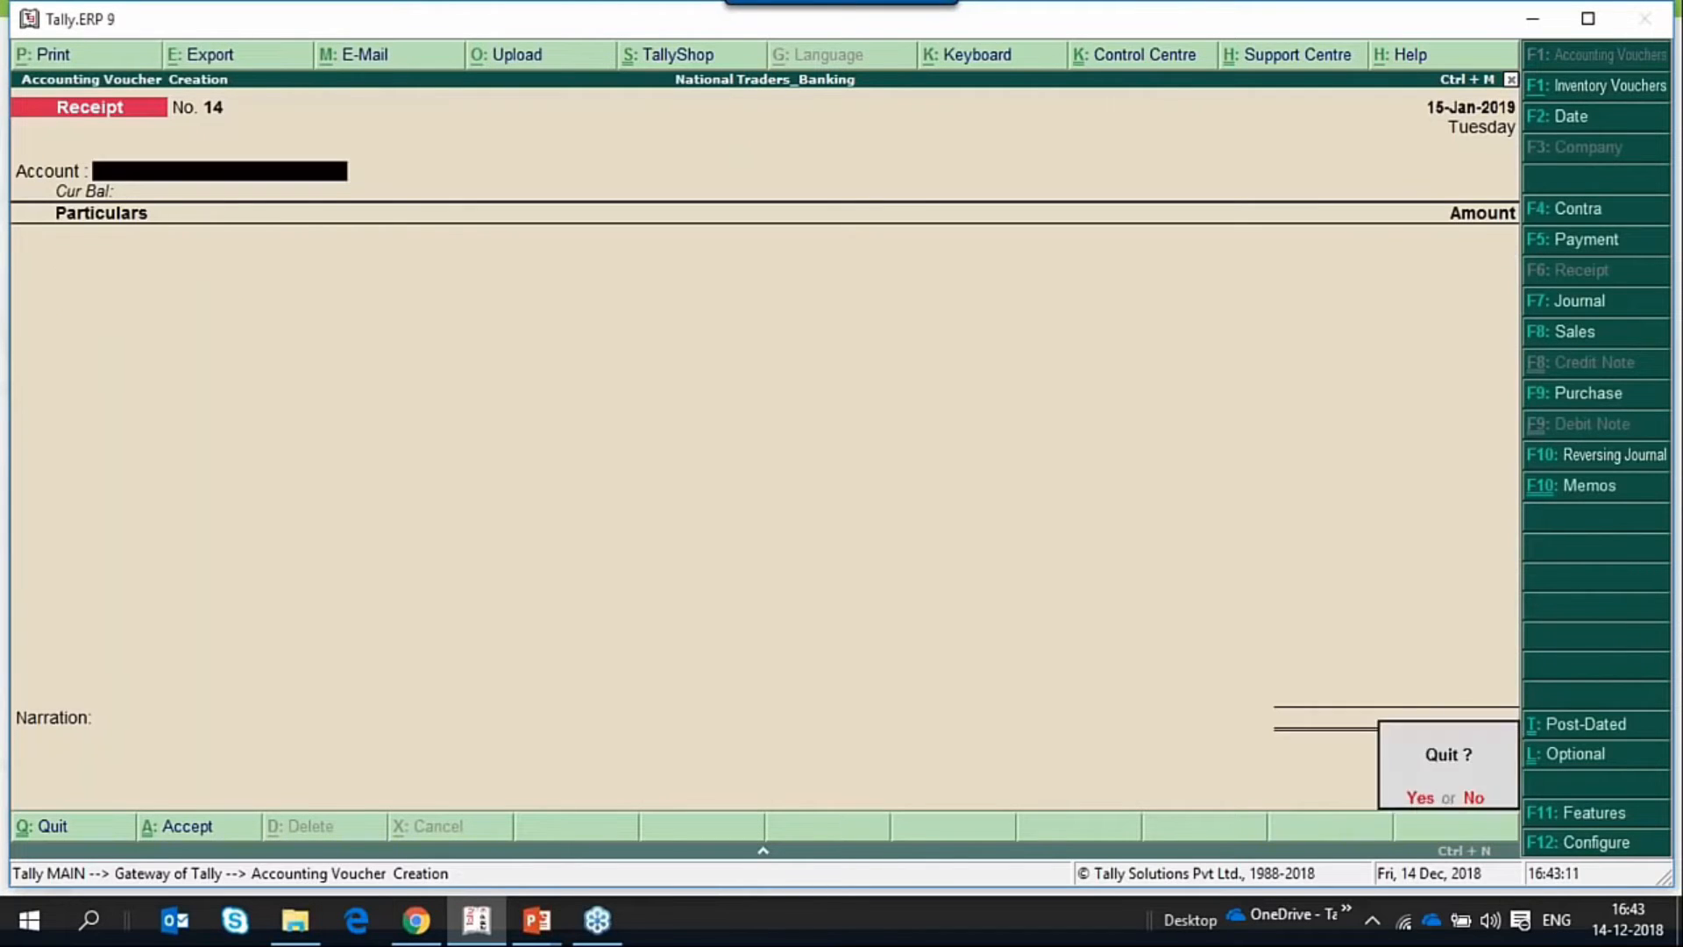
pyautogui.press('y')
# Return to the Post-dated Summary among the Banking utilities.
pyautogui.press('Up')
pyautogui.press('Up')
pyautogui.press('Up')
pyautogui.press('Up')
pyautogui.press('Up')
pyautogui.press('Up')
pyautogui.press('Up')
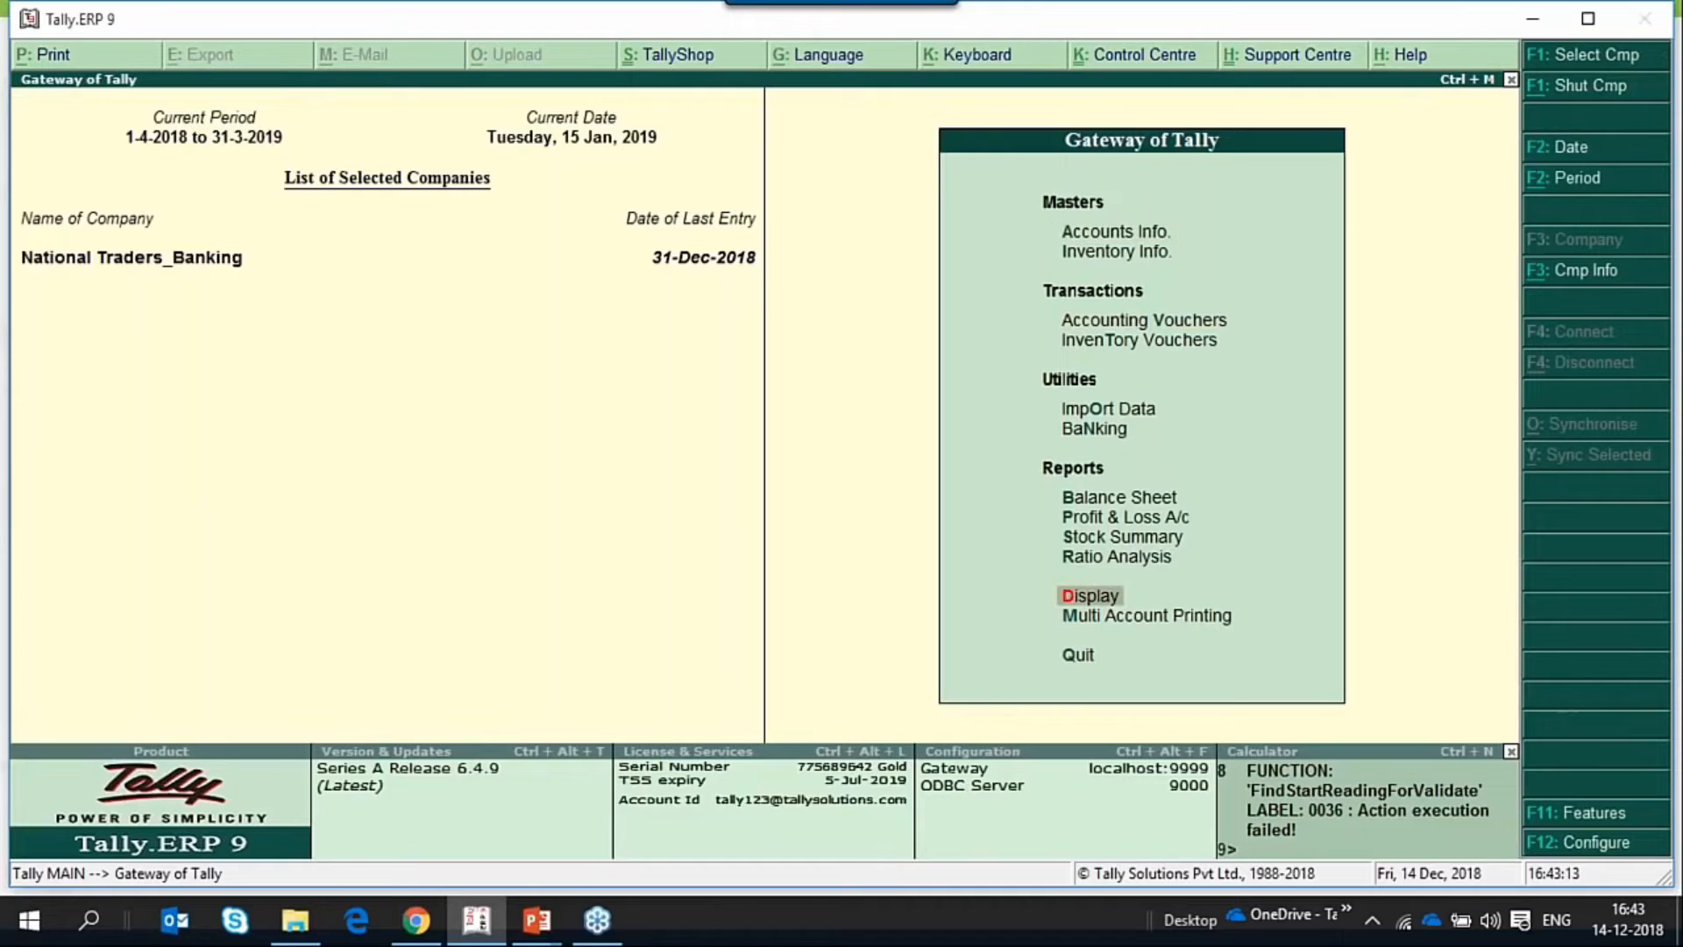
pyautogui.press('Up')
pyautogui.press('Up')
pyautogui.press('Up')
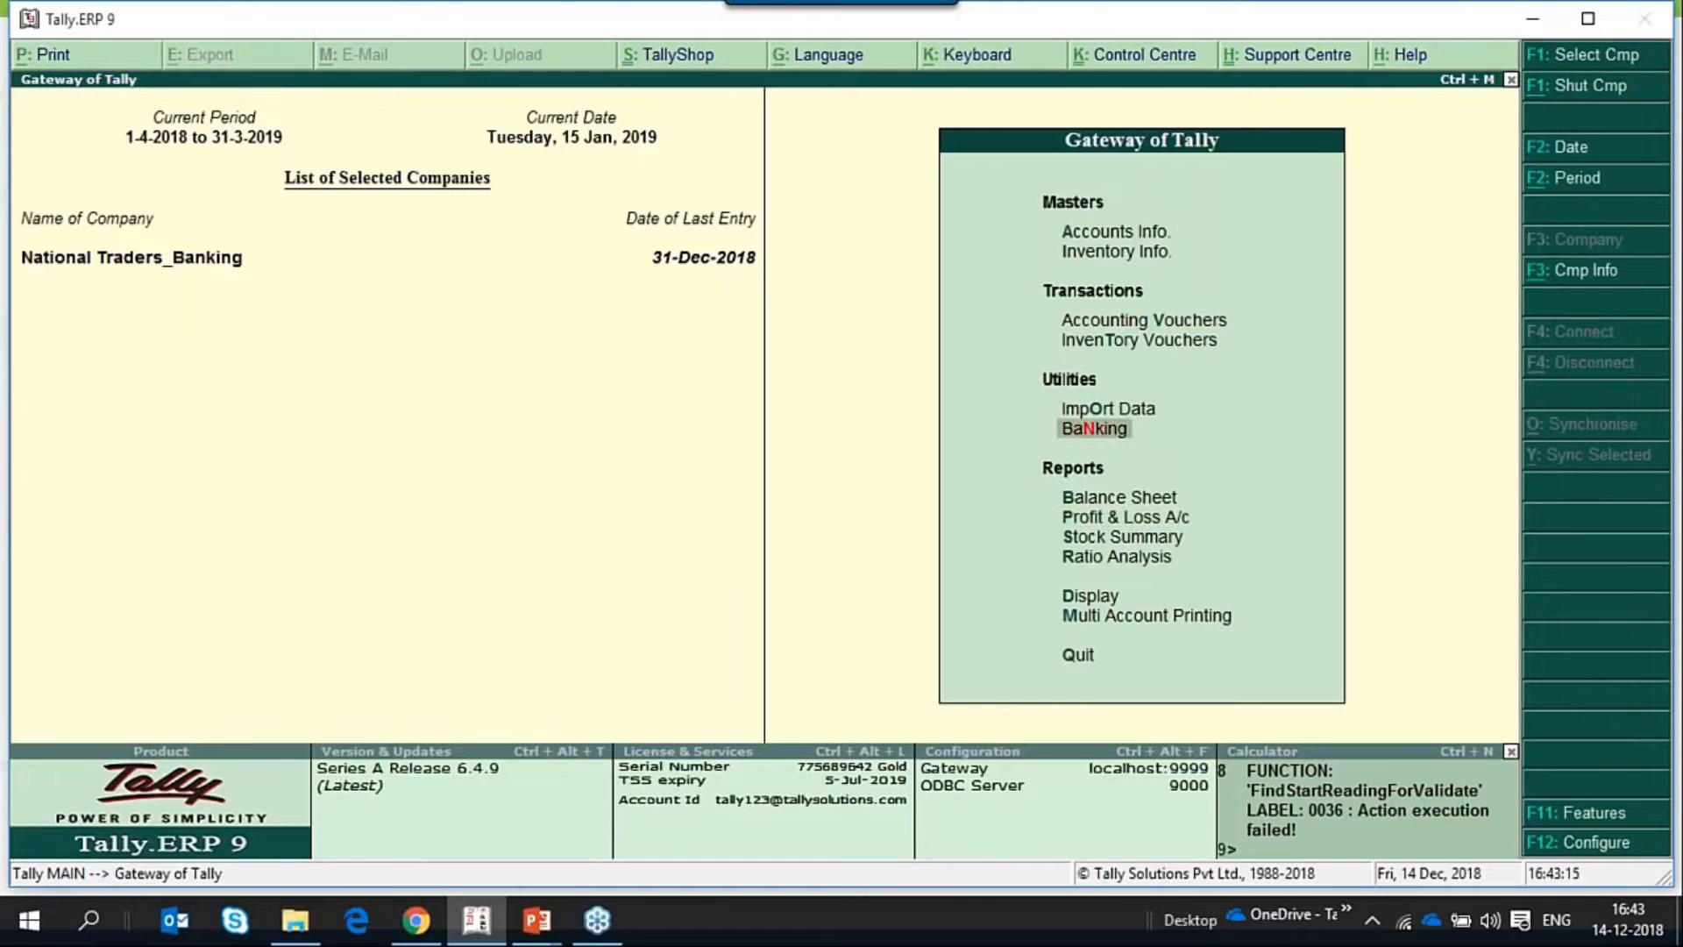
pyautogui.press('Return')
pyautogui.press('Down')
pyautogui.press('Down')
pyautogui.press('Down')
pyautogui.press('Down')
pyautogui.press('Down')
pyautogui.press('Down')
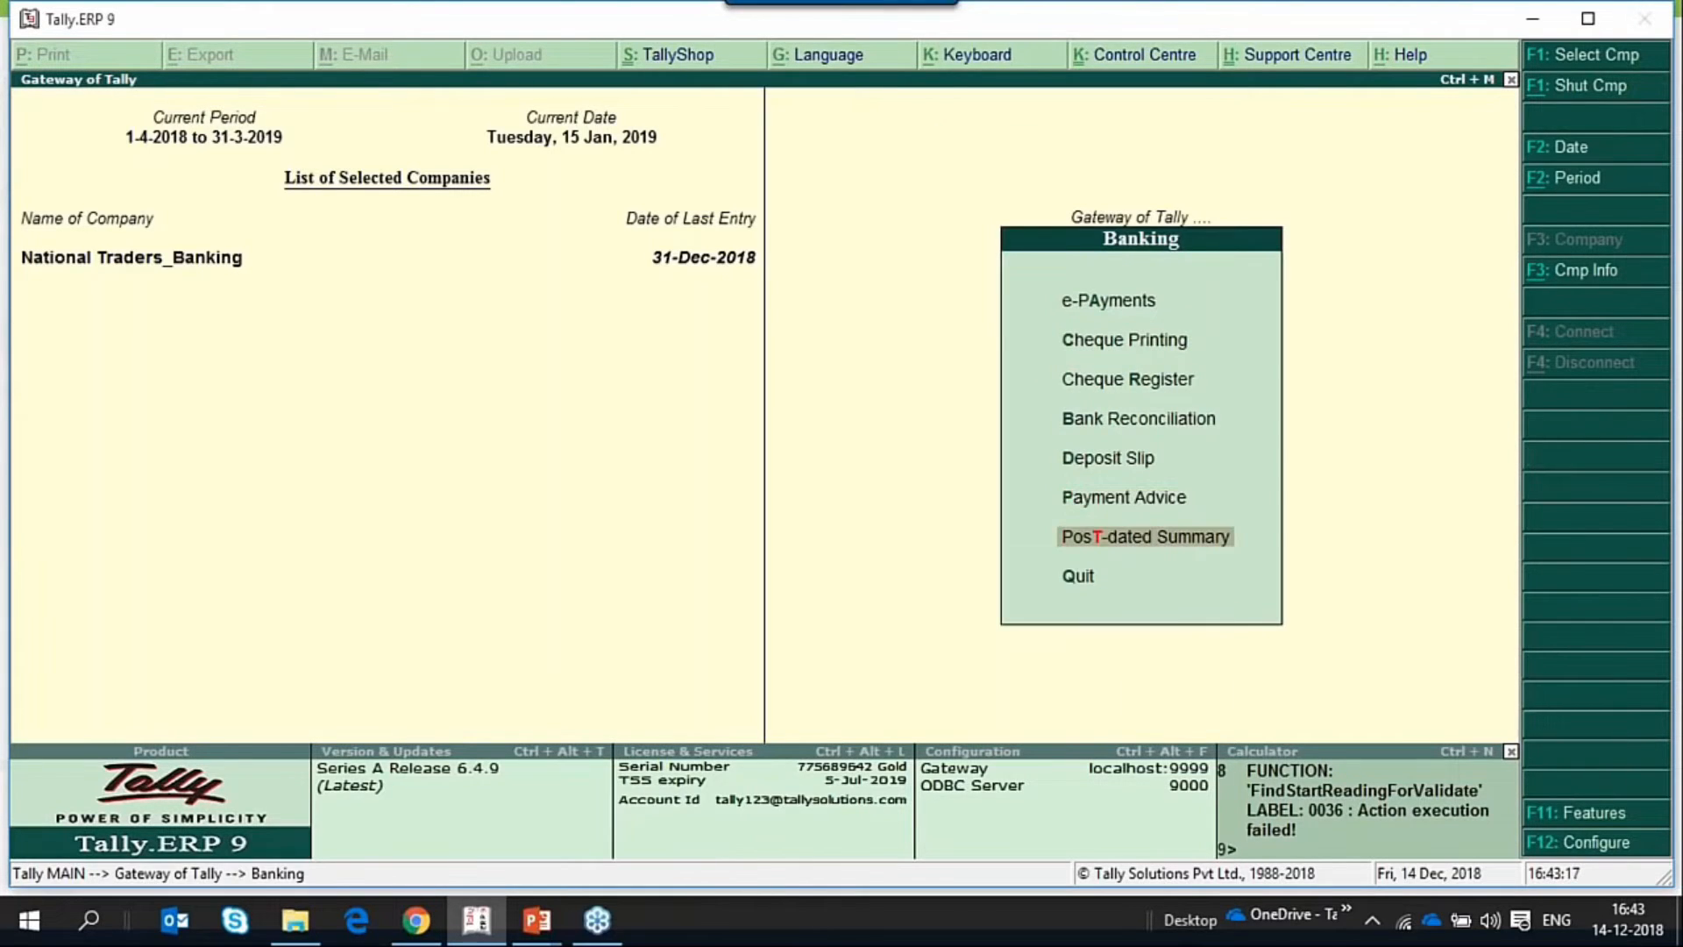
# Open the YesBank post-dated summary and review its January transactions.
pyautogui.press('Return')
pyautogui.press('Down')
pyautogui.press('Down')
pyautogui.press('Down')
pyautogui.press('Down')
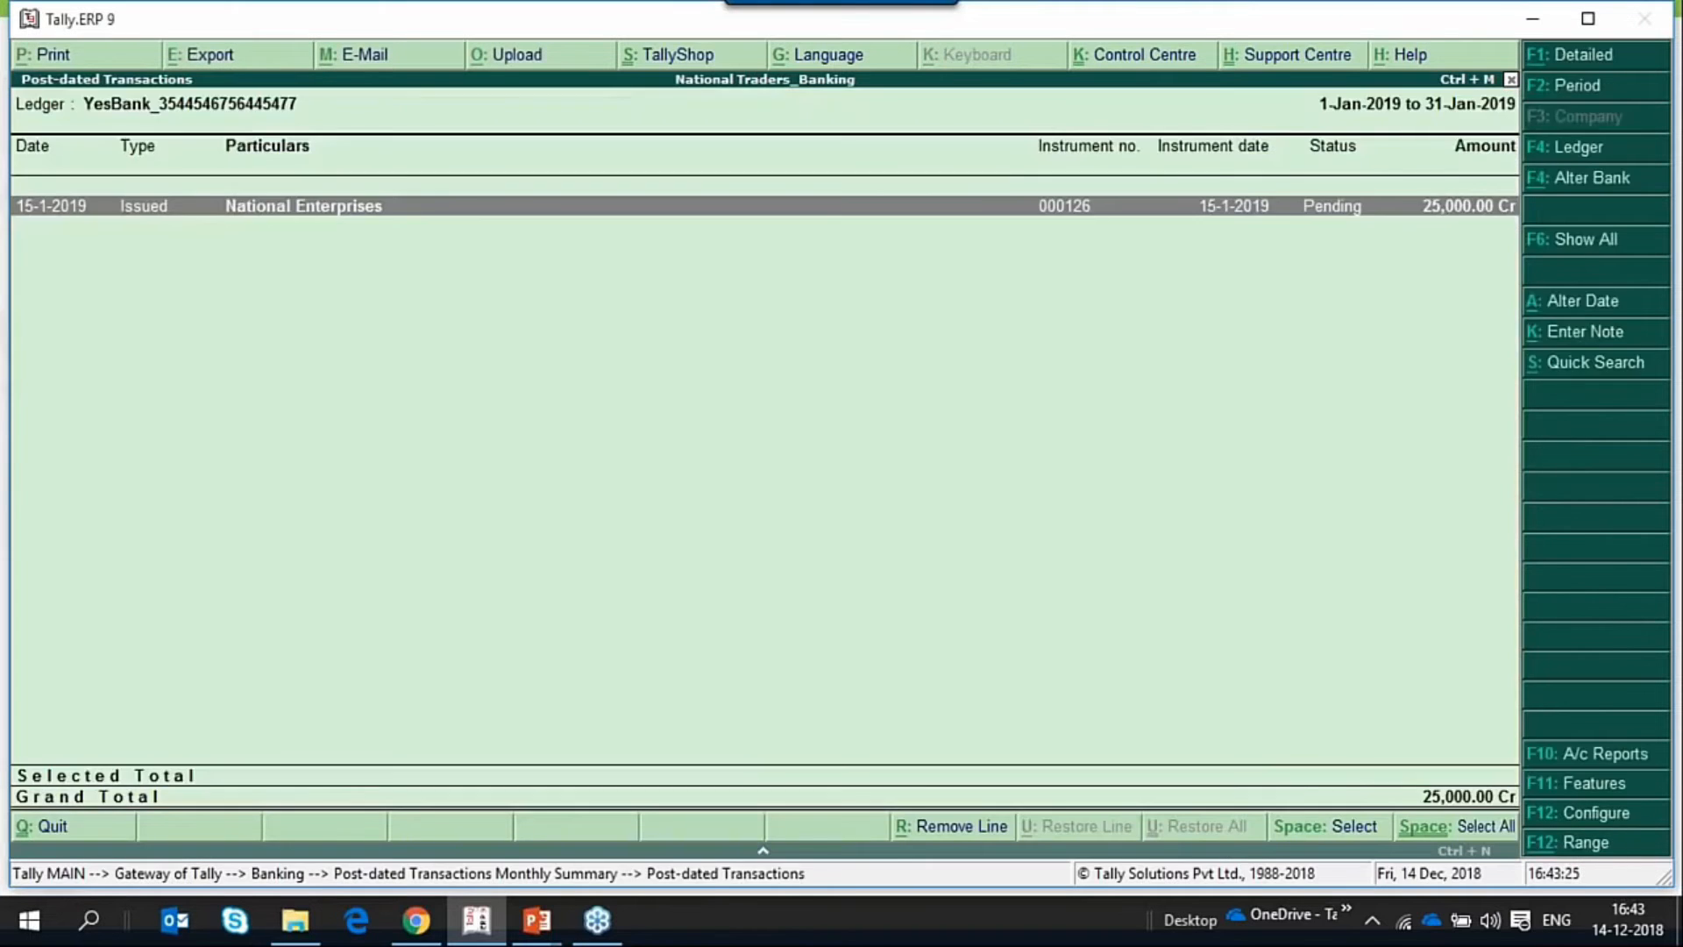
pyautogui.press('Escape')
pyautogui.press('Return')
pyautogui.press('Escape')
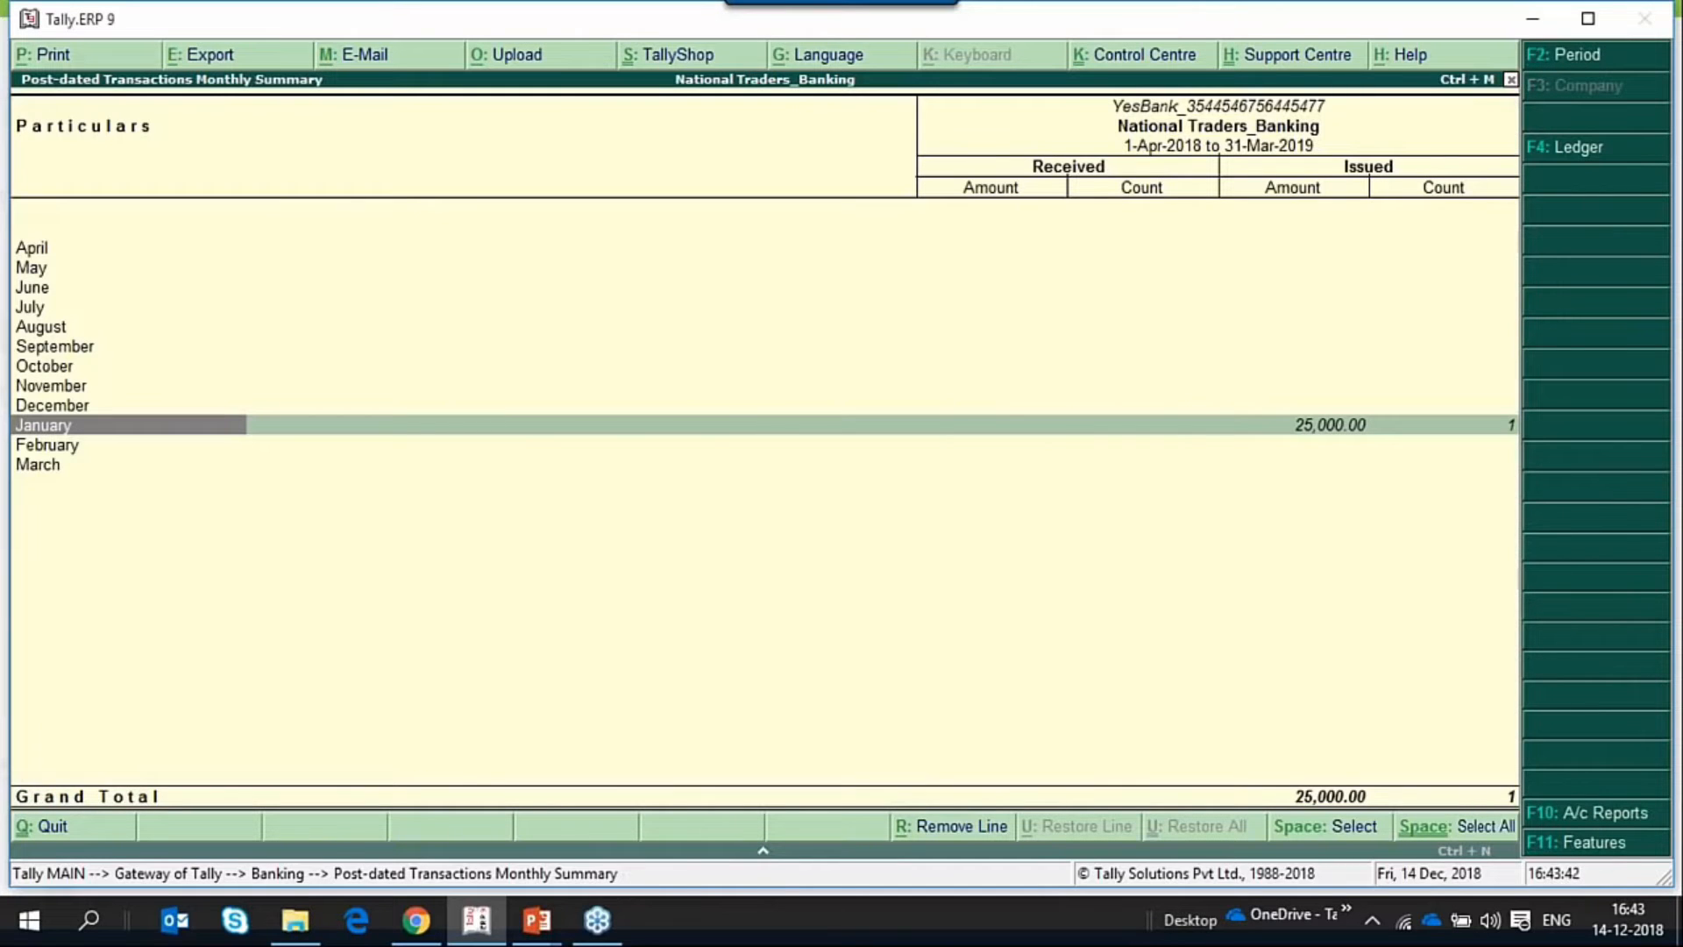
# Switch to the Notional Bank post-dated summary and open its January transactions.
pyautogui.press('Escape')
pyautogui.press('Up')
pyautogui.press('Up')
pyautogui.press('Return')
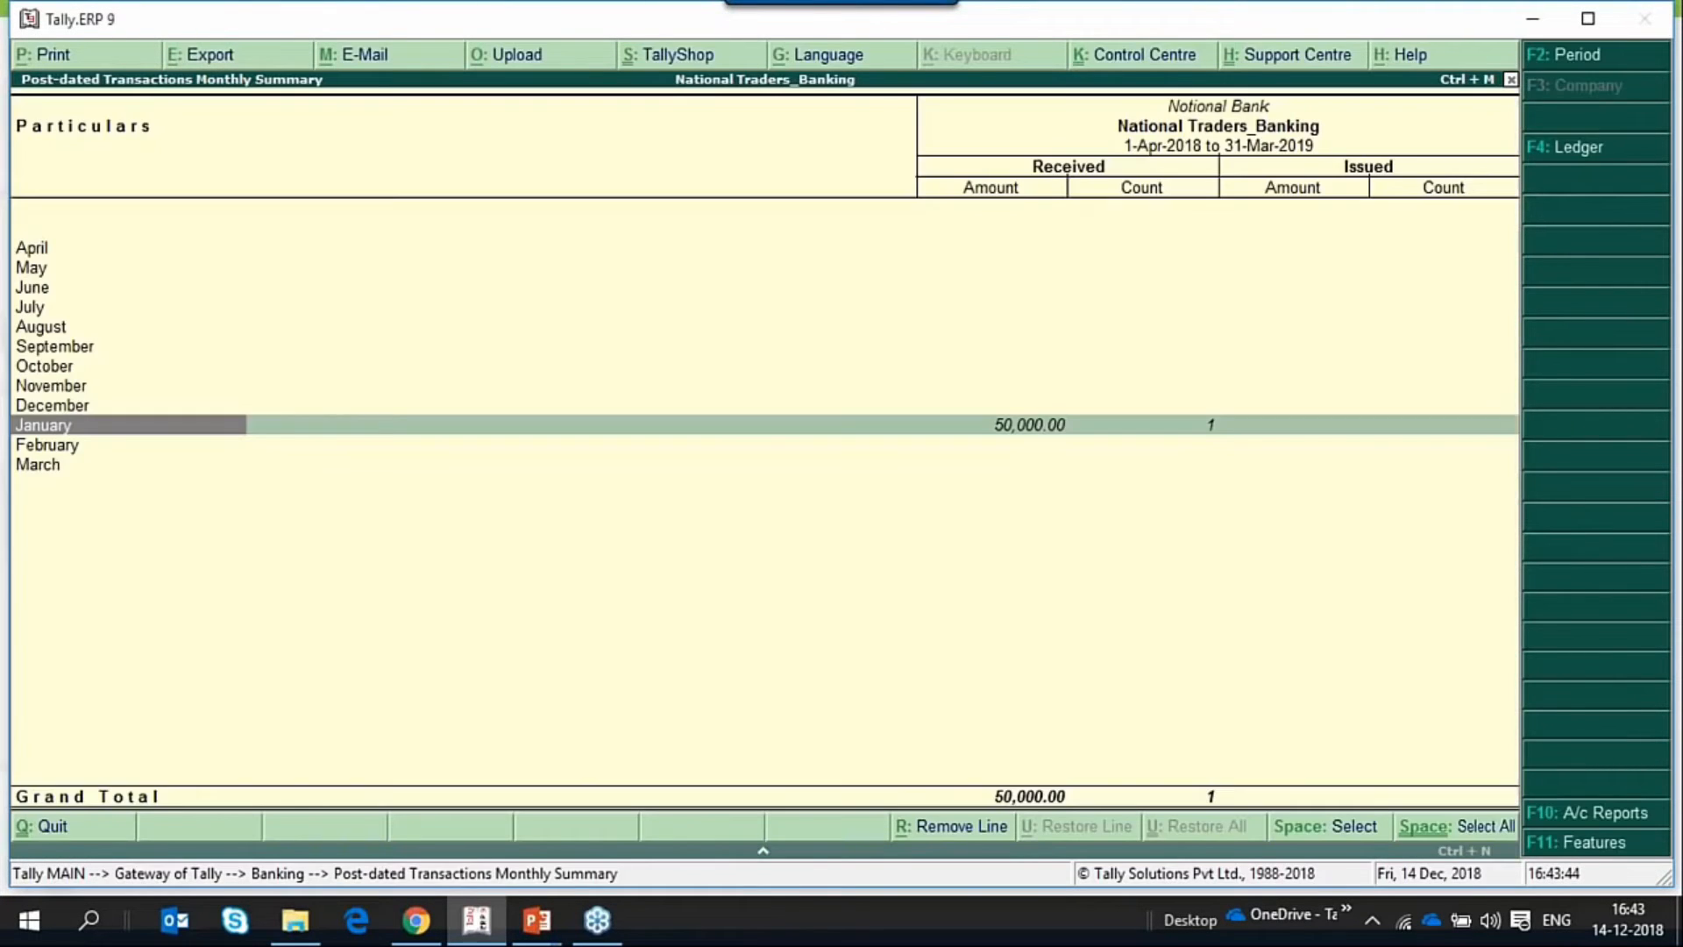
pyautogui.press('Return')
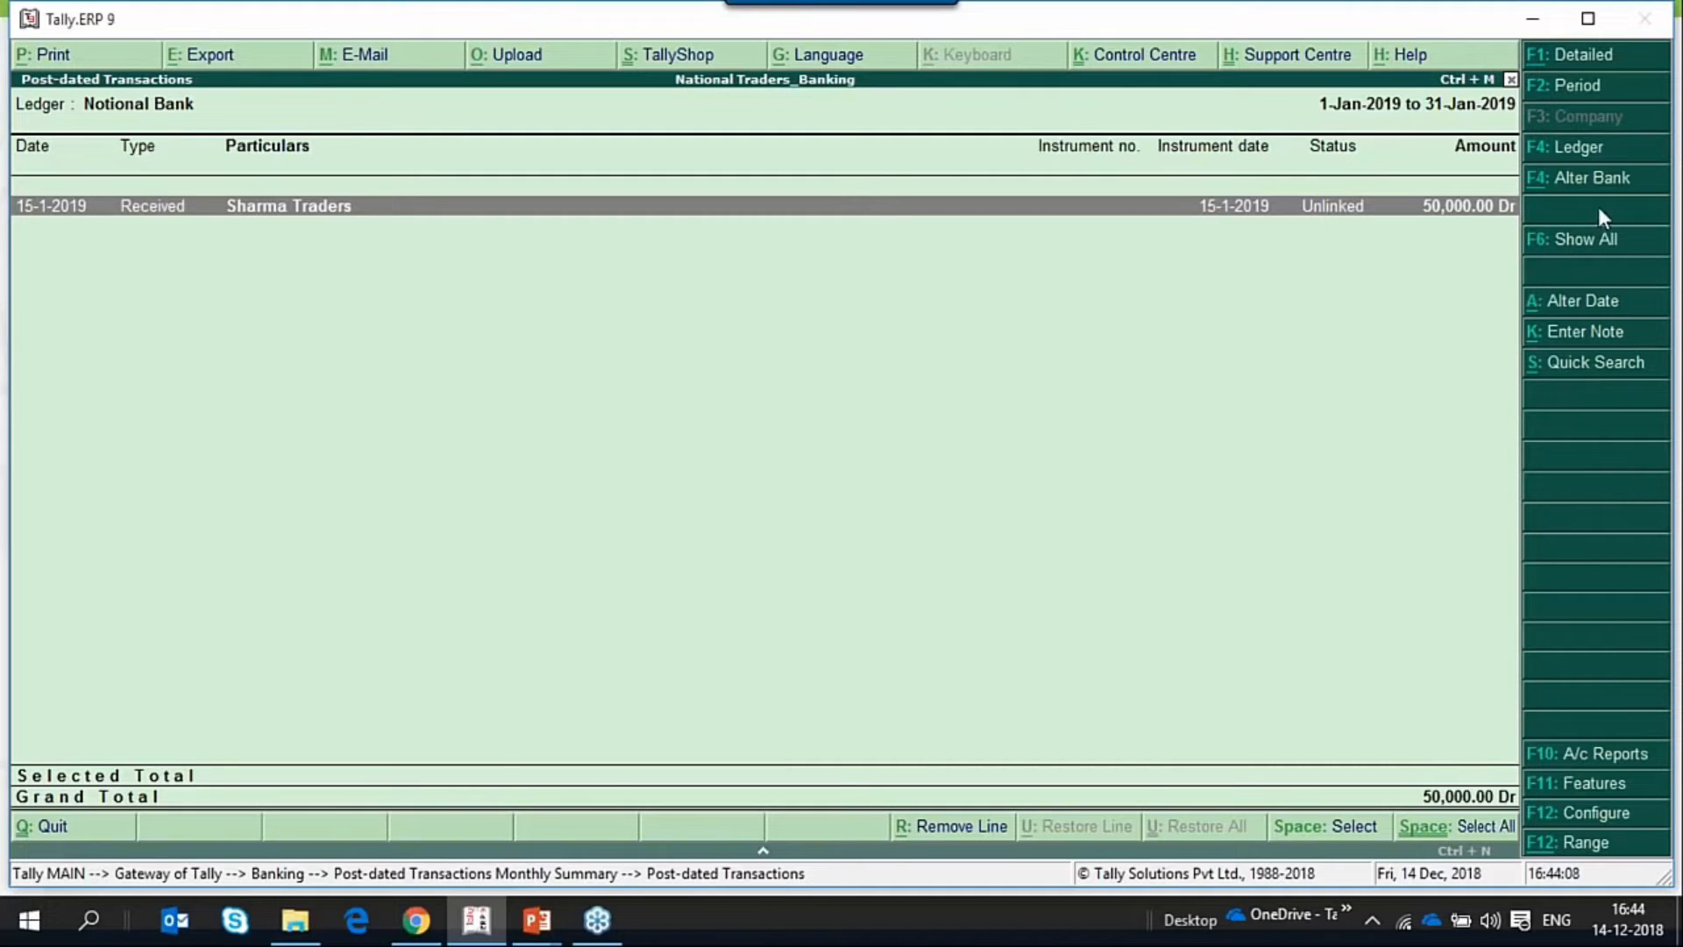
# Change the bank of the post-dated Sharma Traders receipt from Notional Bank to YesBank.
pyautogui.press('space')
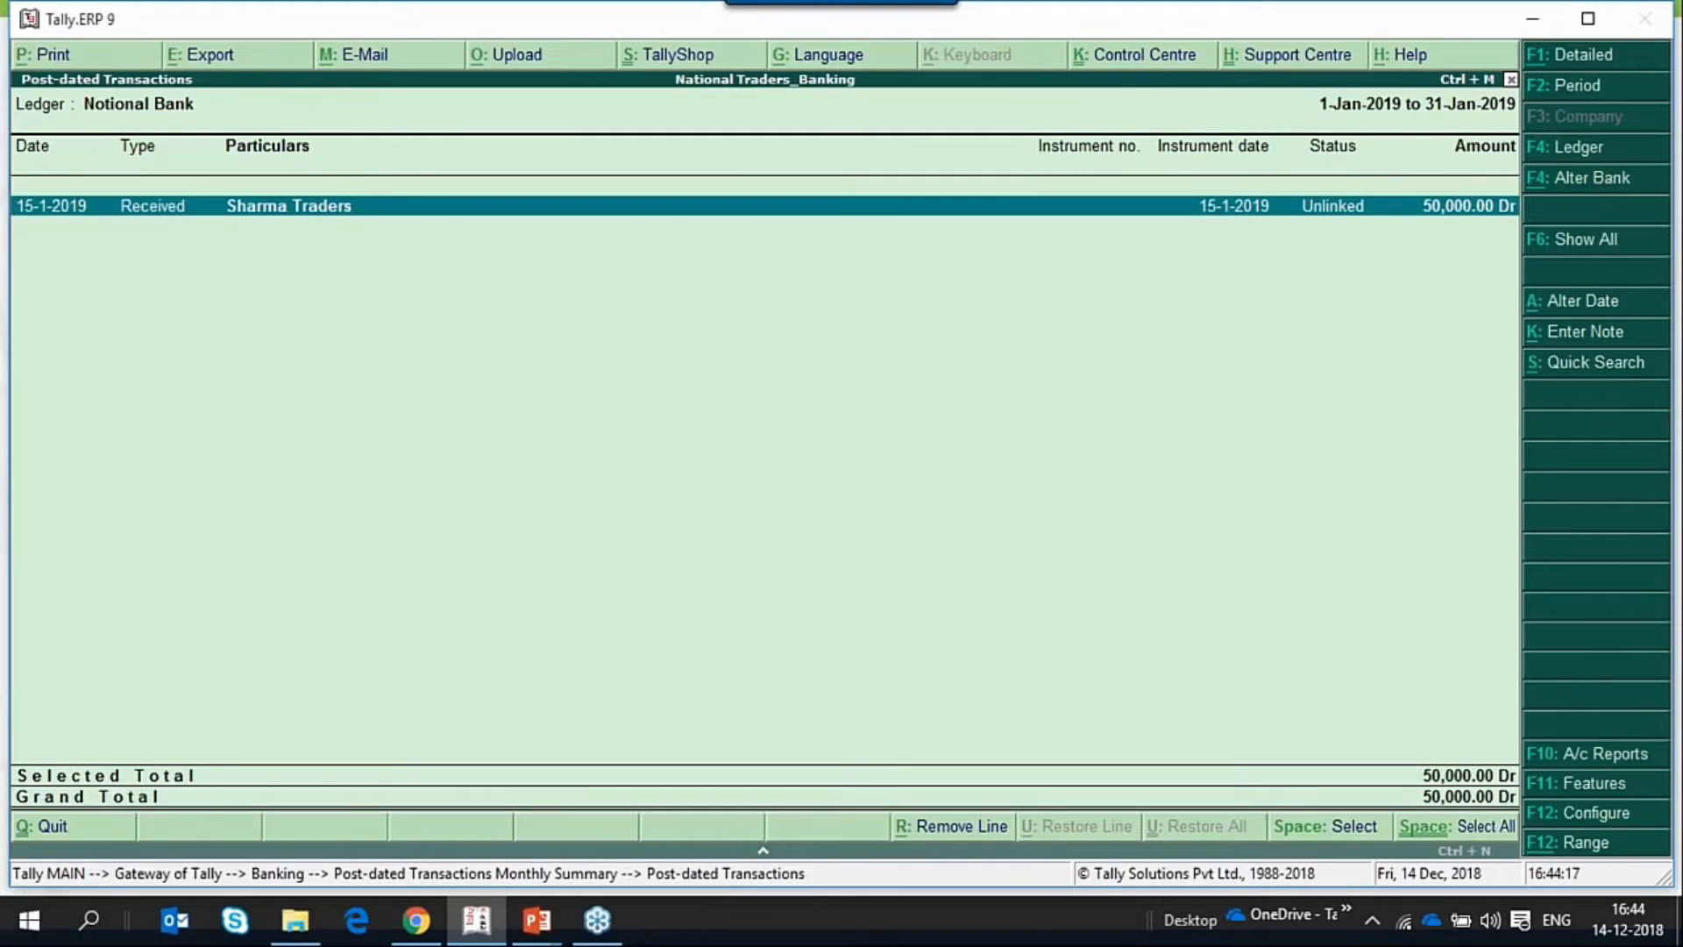
pyautogui.click(1591, 178)
pyautogui.press('Down')
pyautogui.press('Down')
pyautogui.press('Down')
pyautogui.press('Down')
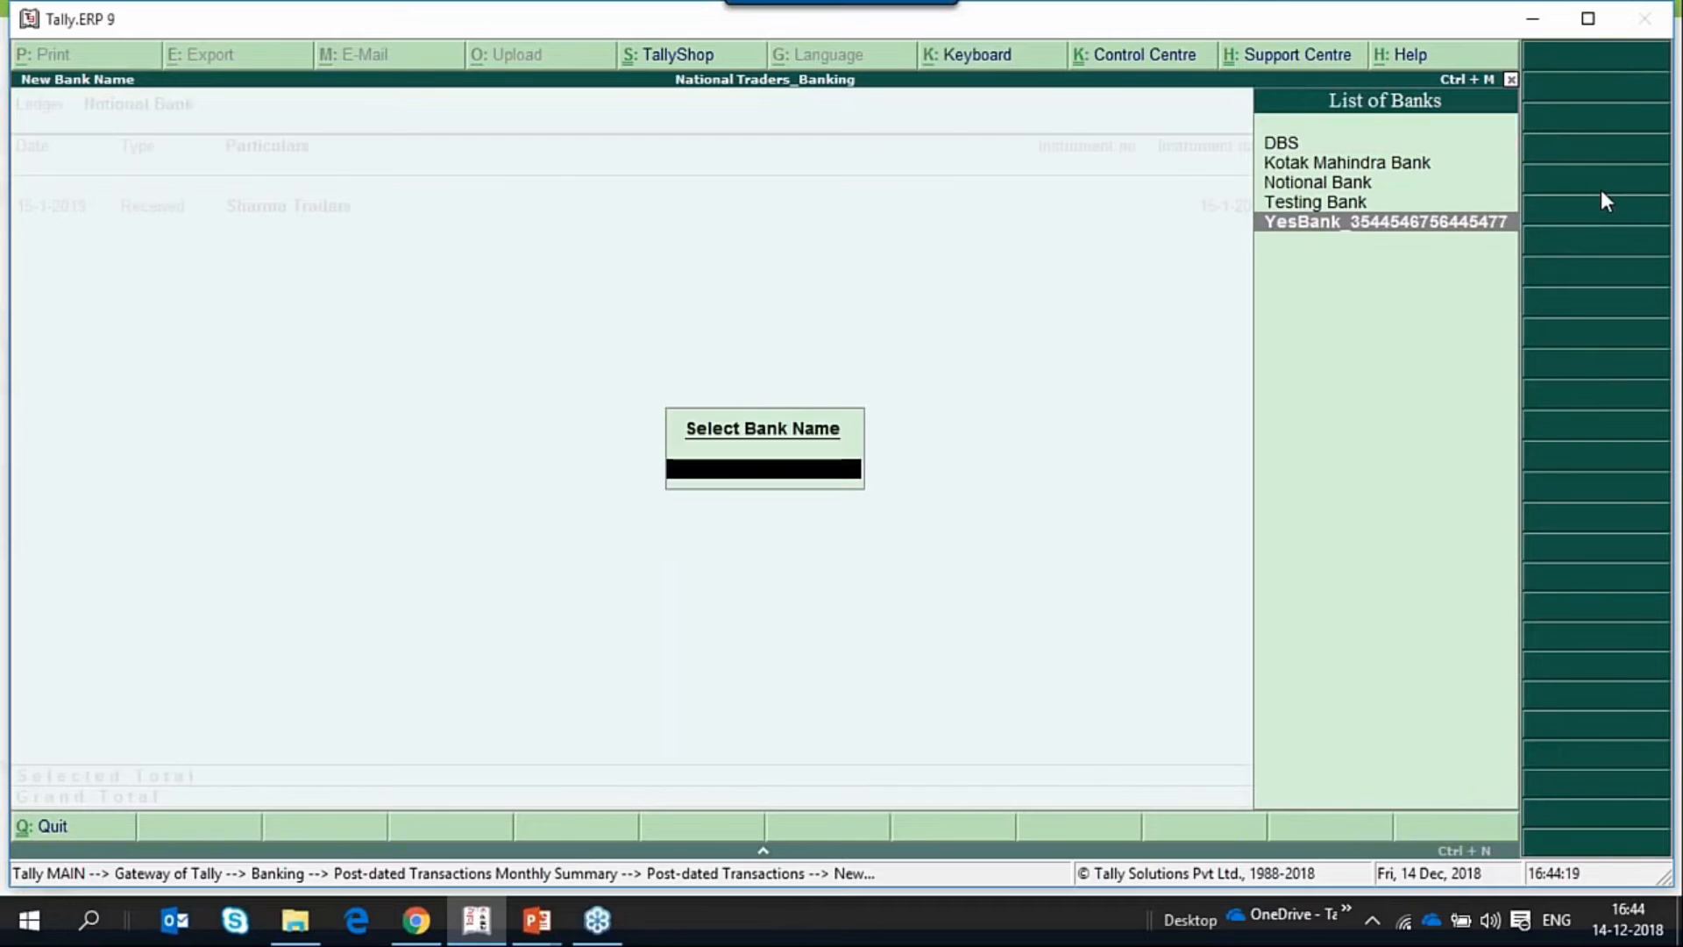
pyautogui.press('Return')
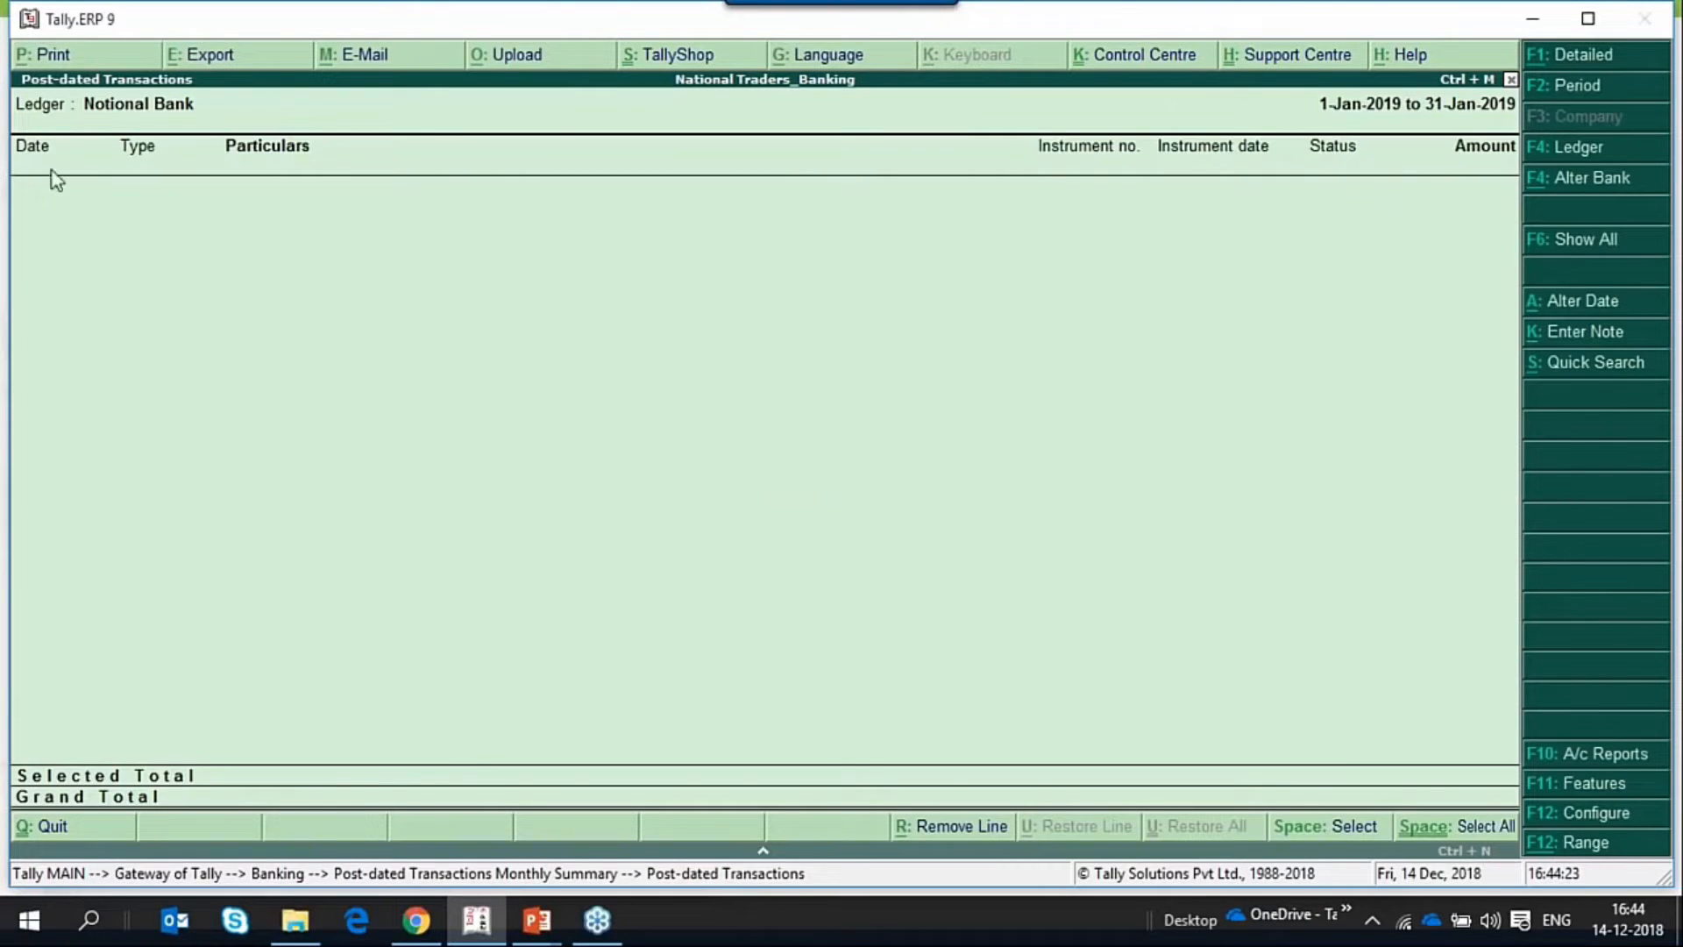
# Open the YesBank post-dated summary and examine its January transactions.
pyautogui.press('Escape')
pyautogui.press('Escape')
pyautogui.press('Down')
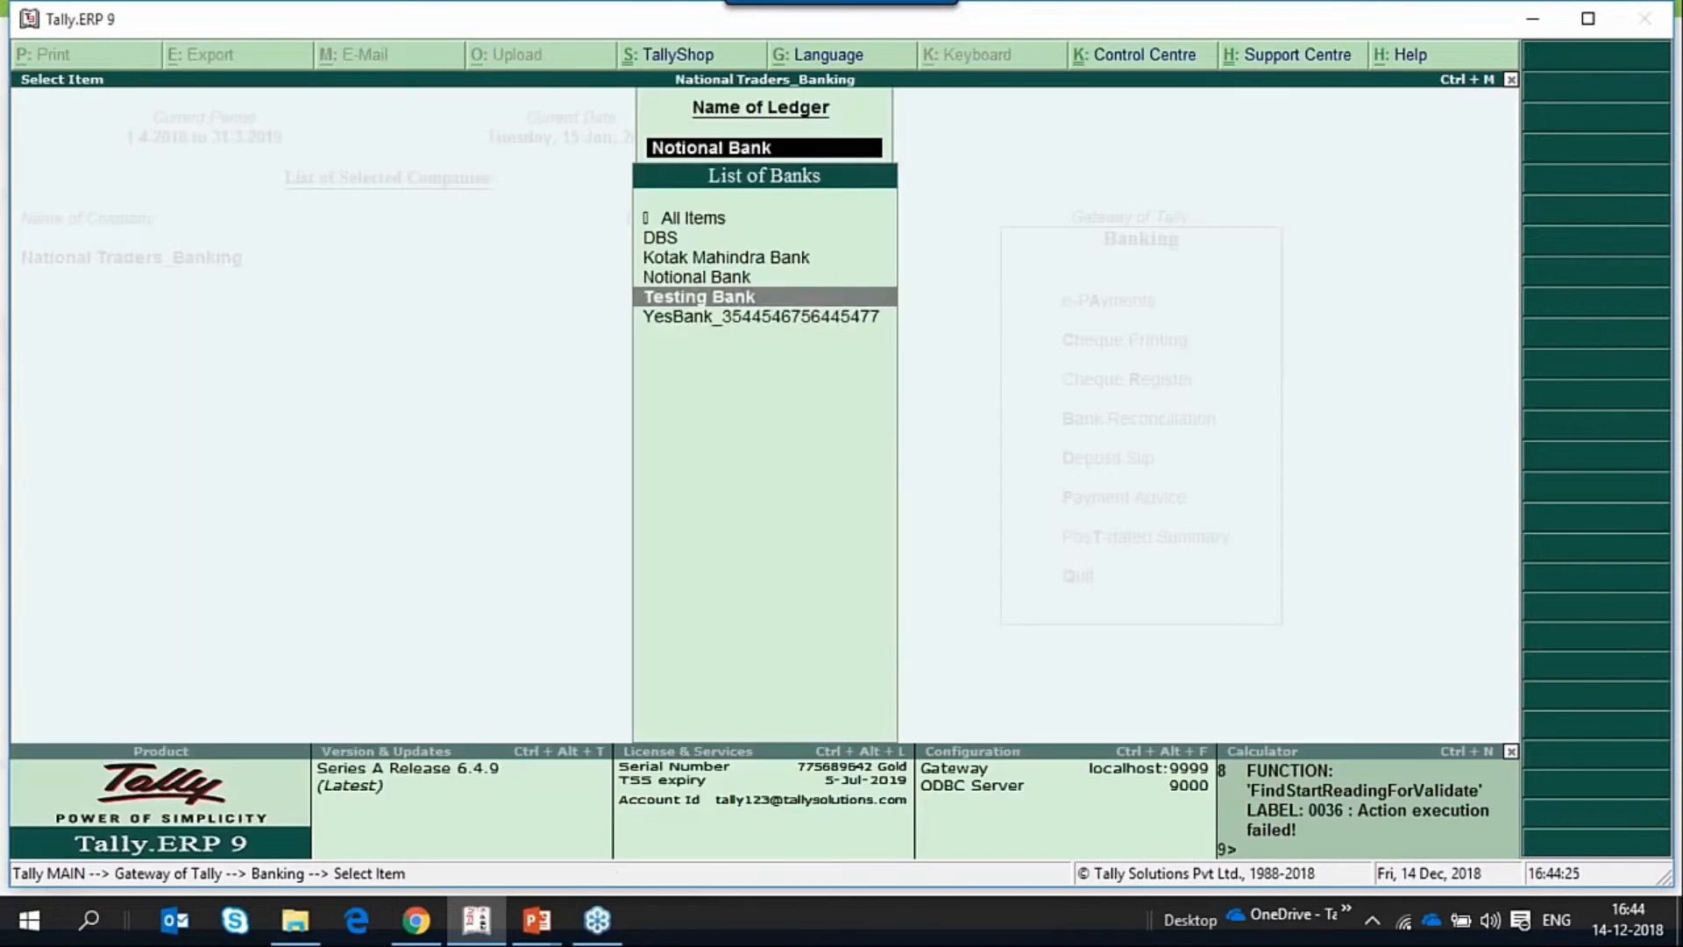
pyautogui.press('Down')
pyautogui.press('Return')
pyautogui.press('Down')
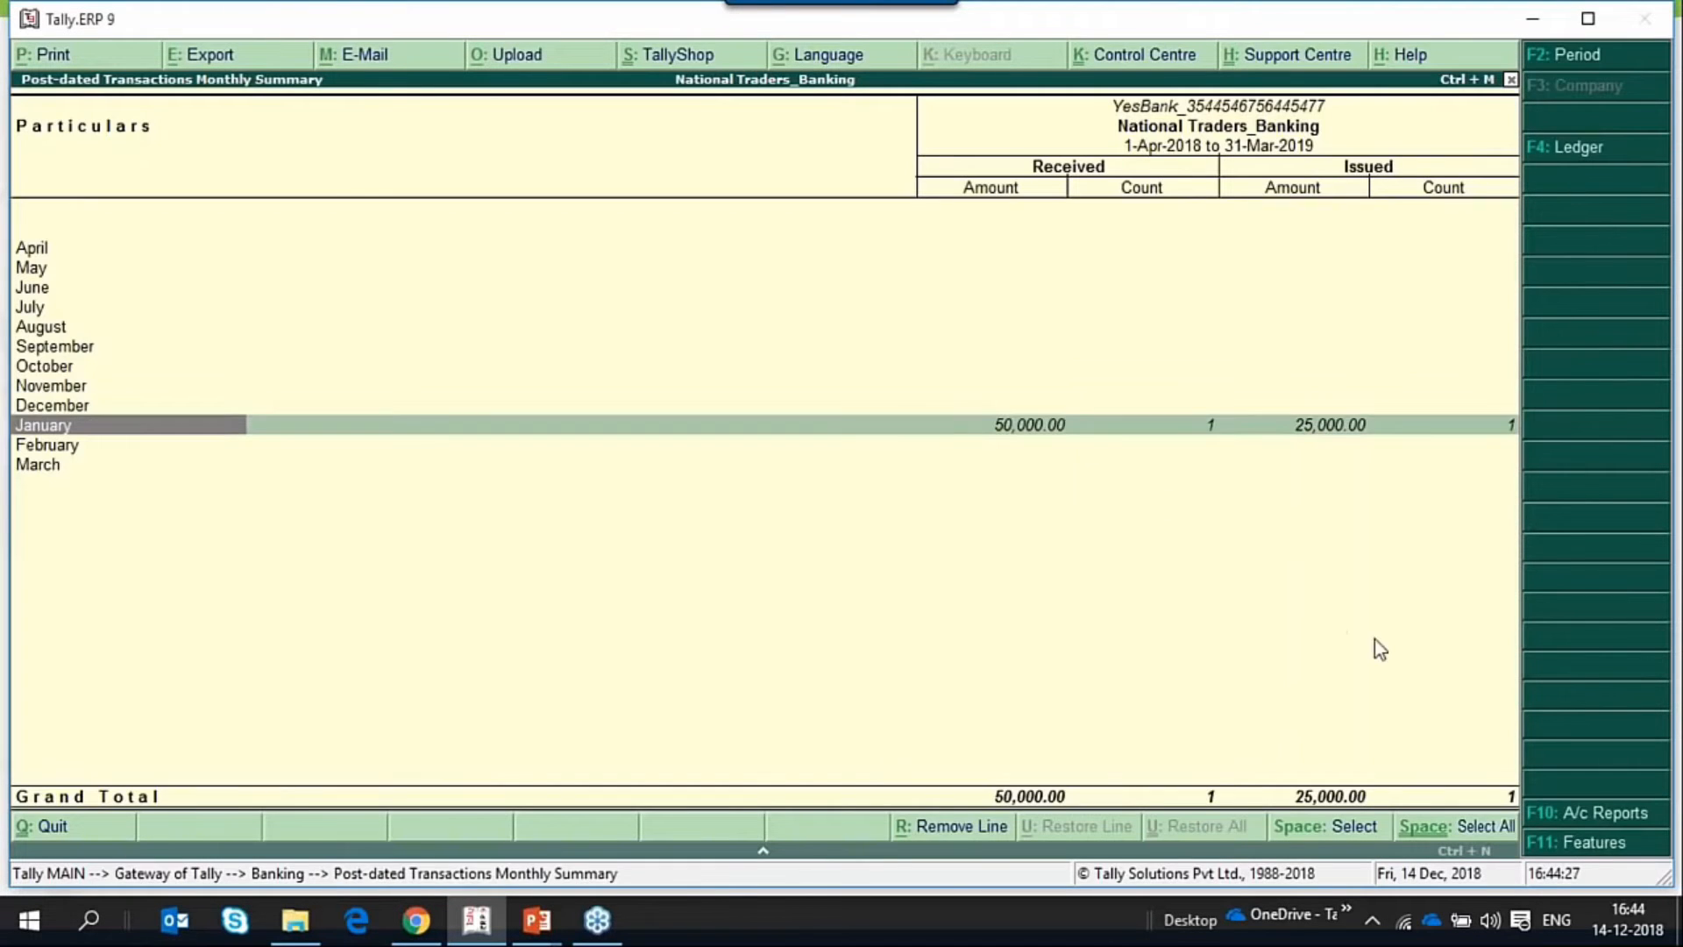
pyautogui.press('Return')
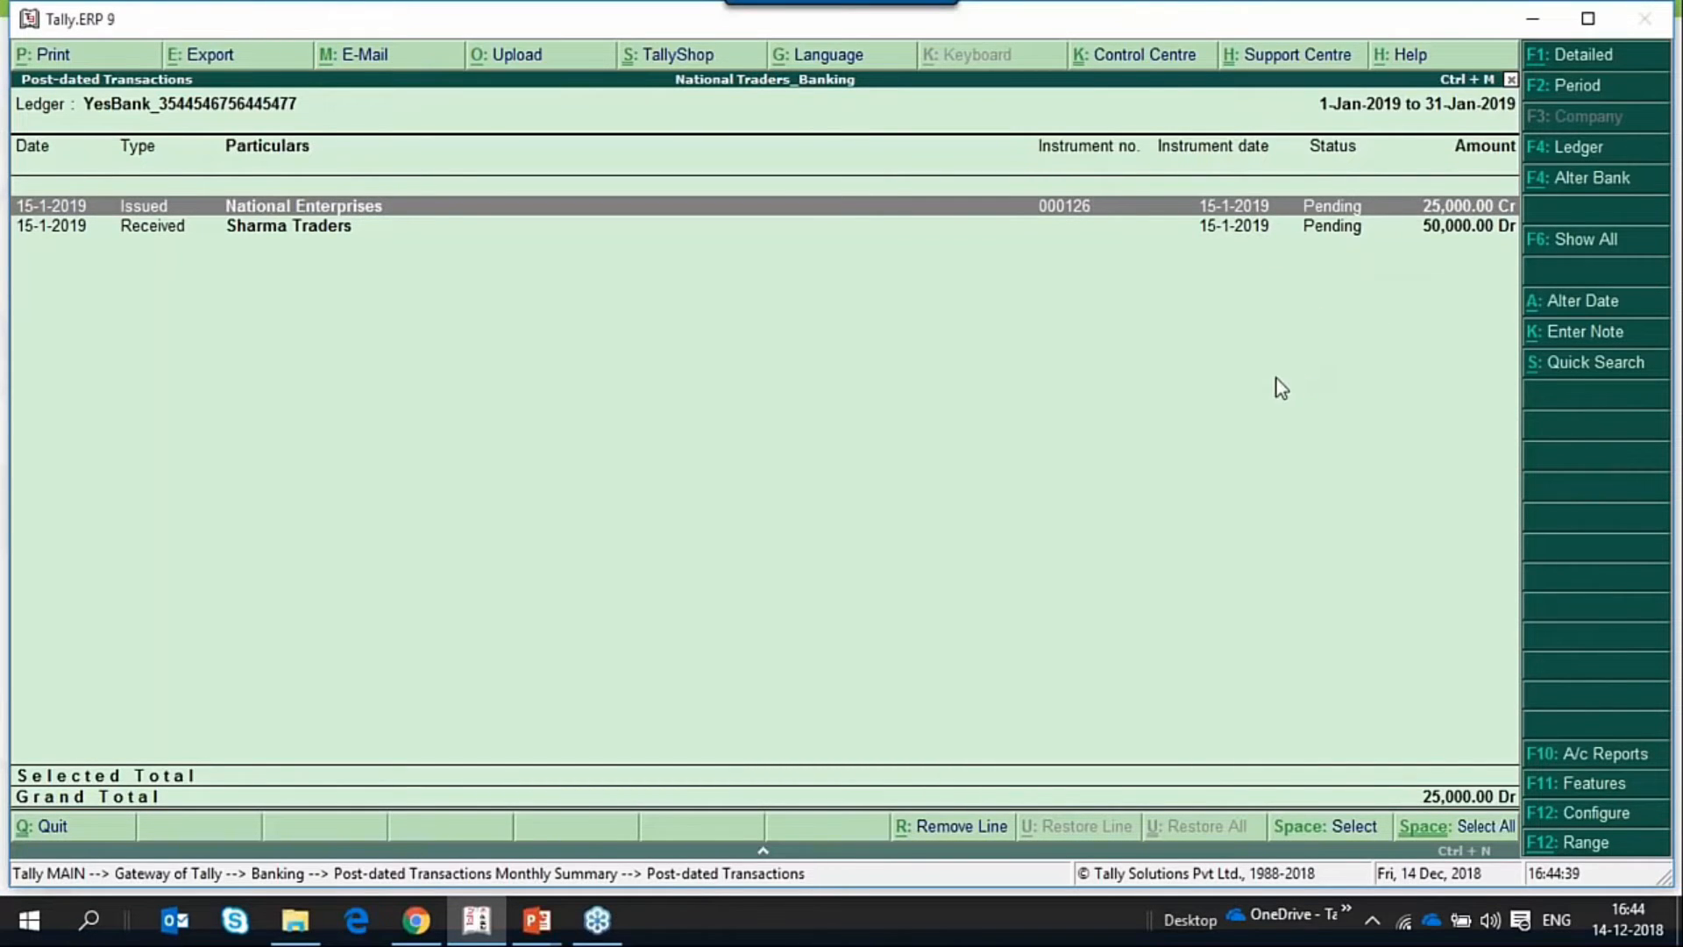
# Start a journal voucher and debit the Expenses ledger with 1.00.
pyautogui.press('Escape')
pyautogui.press('Escape')
pyautogui.press('Escape')
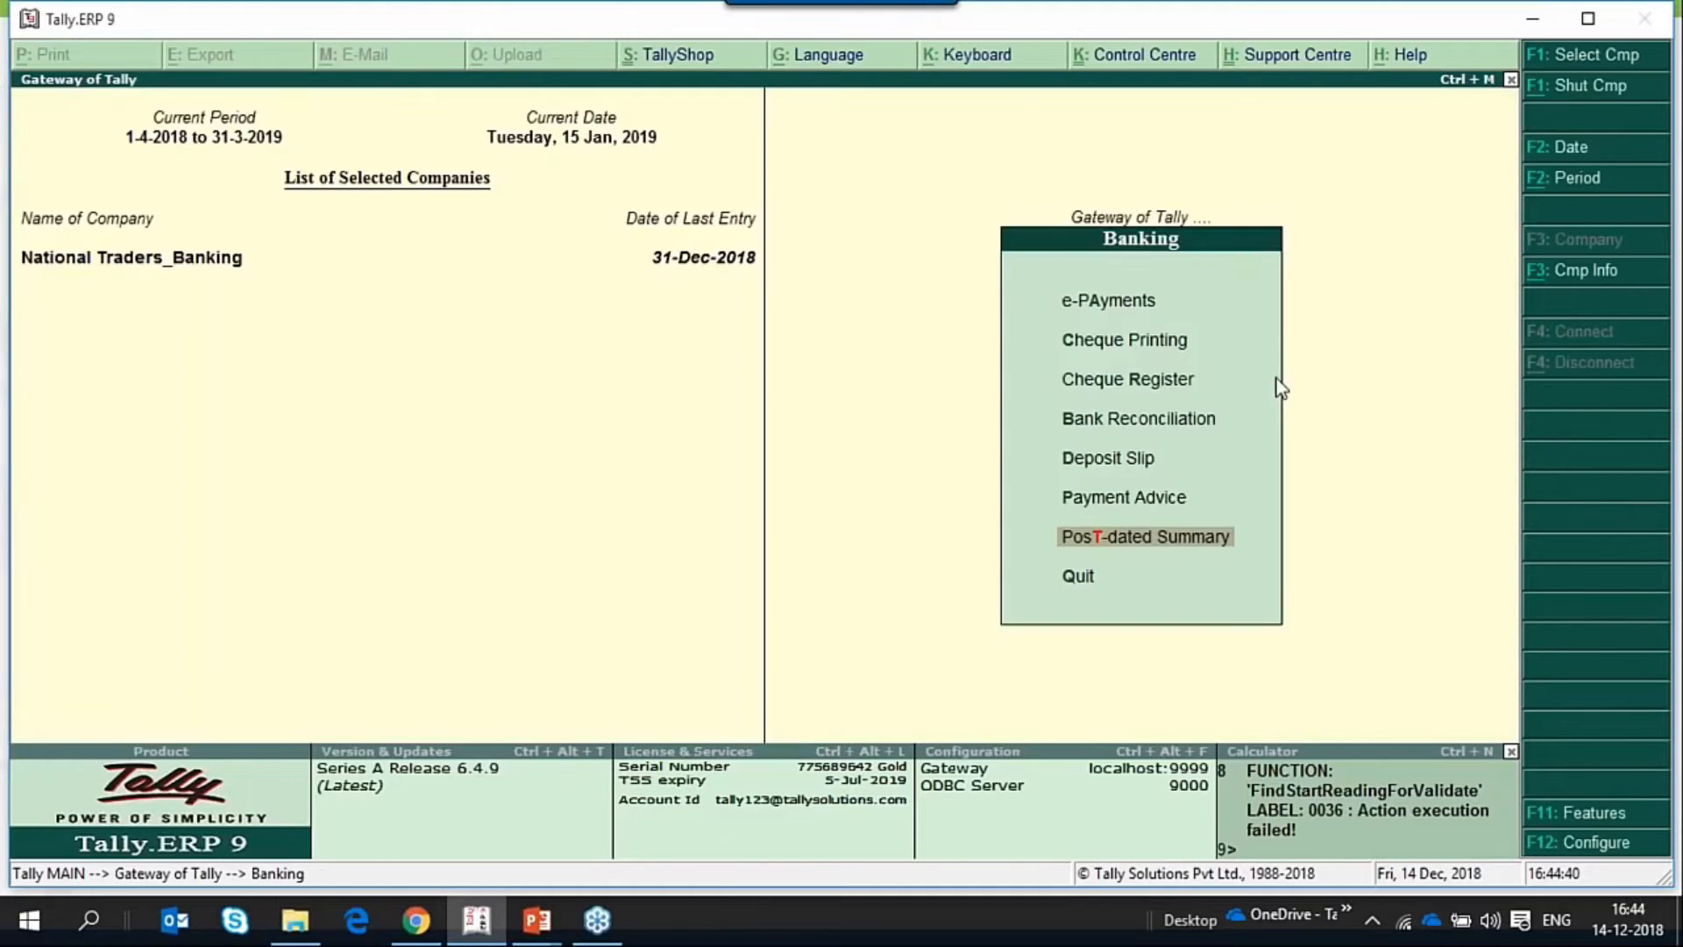
pyautogui.press('Escape')
pyautogui.press('v')
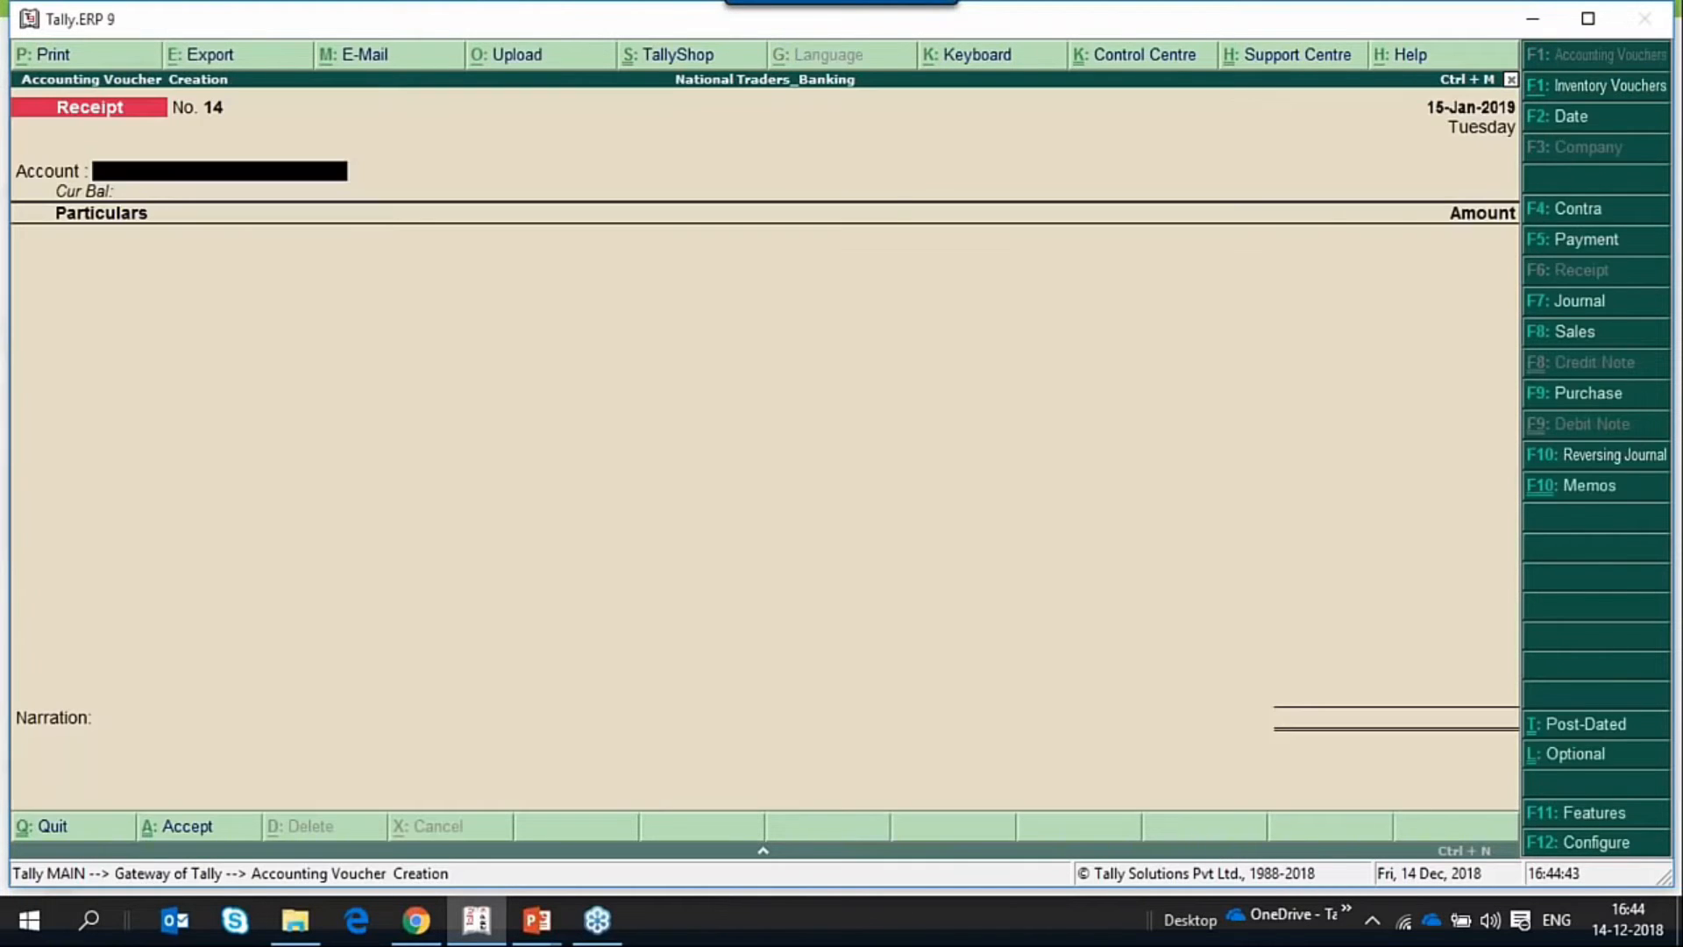
pyautogui.press('F7')
pyautogui.press('Down')
pyautogui.press('Down')
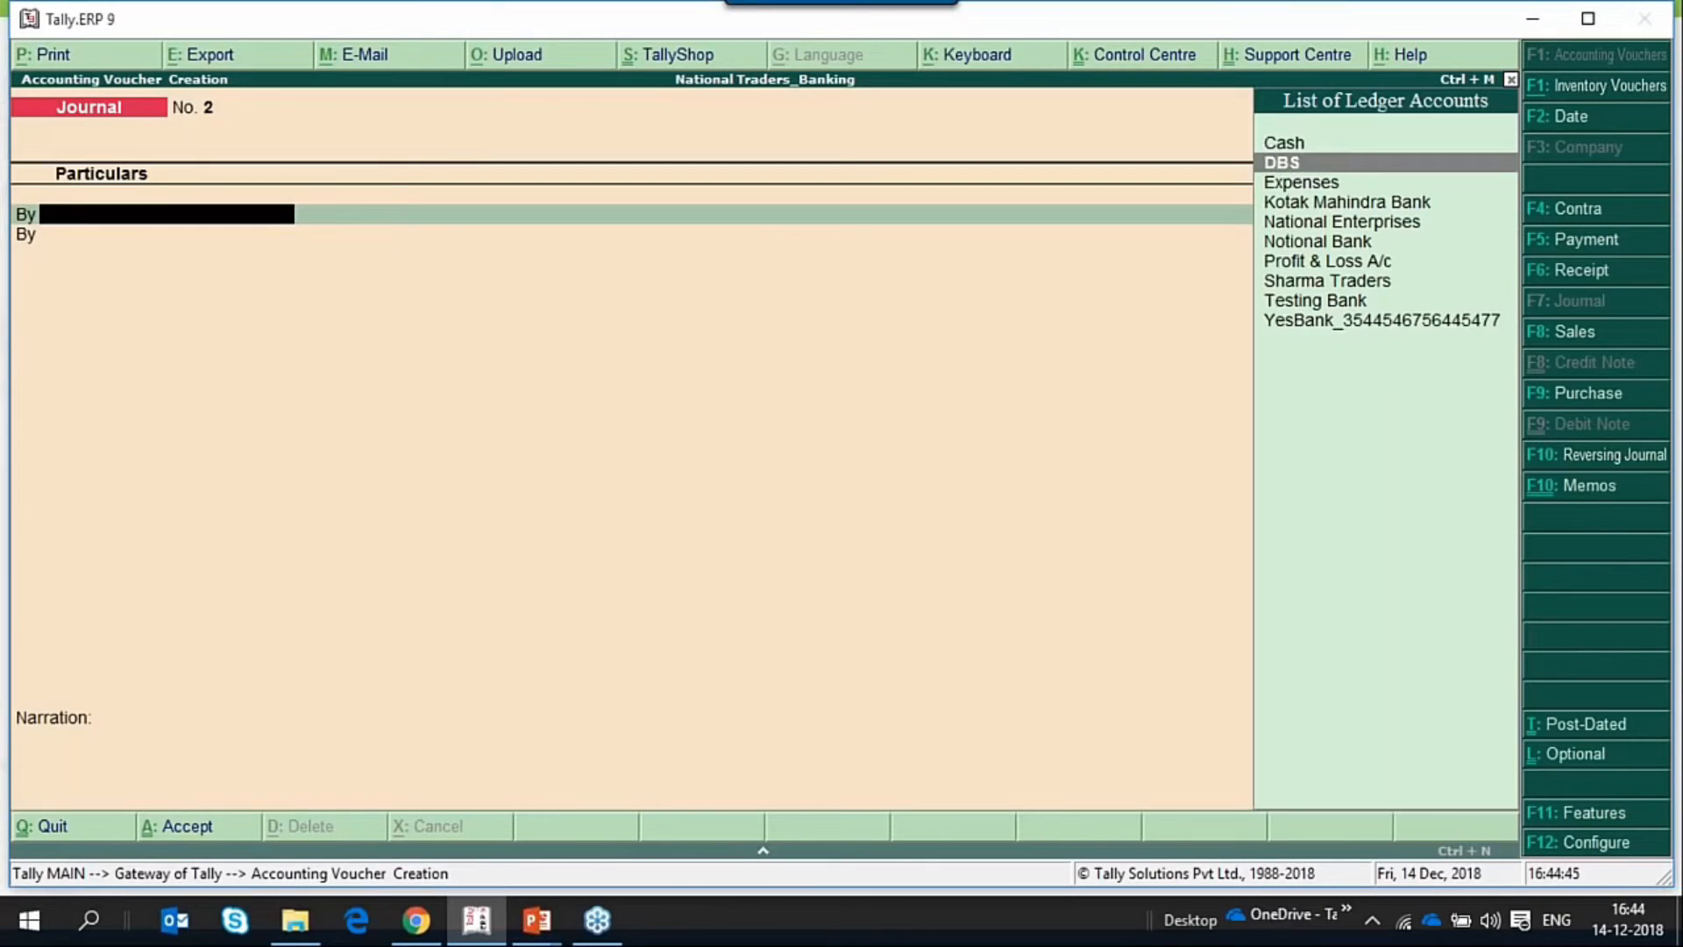
pyautogui.press('Return')
pyautogui.write('1')
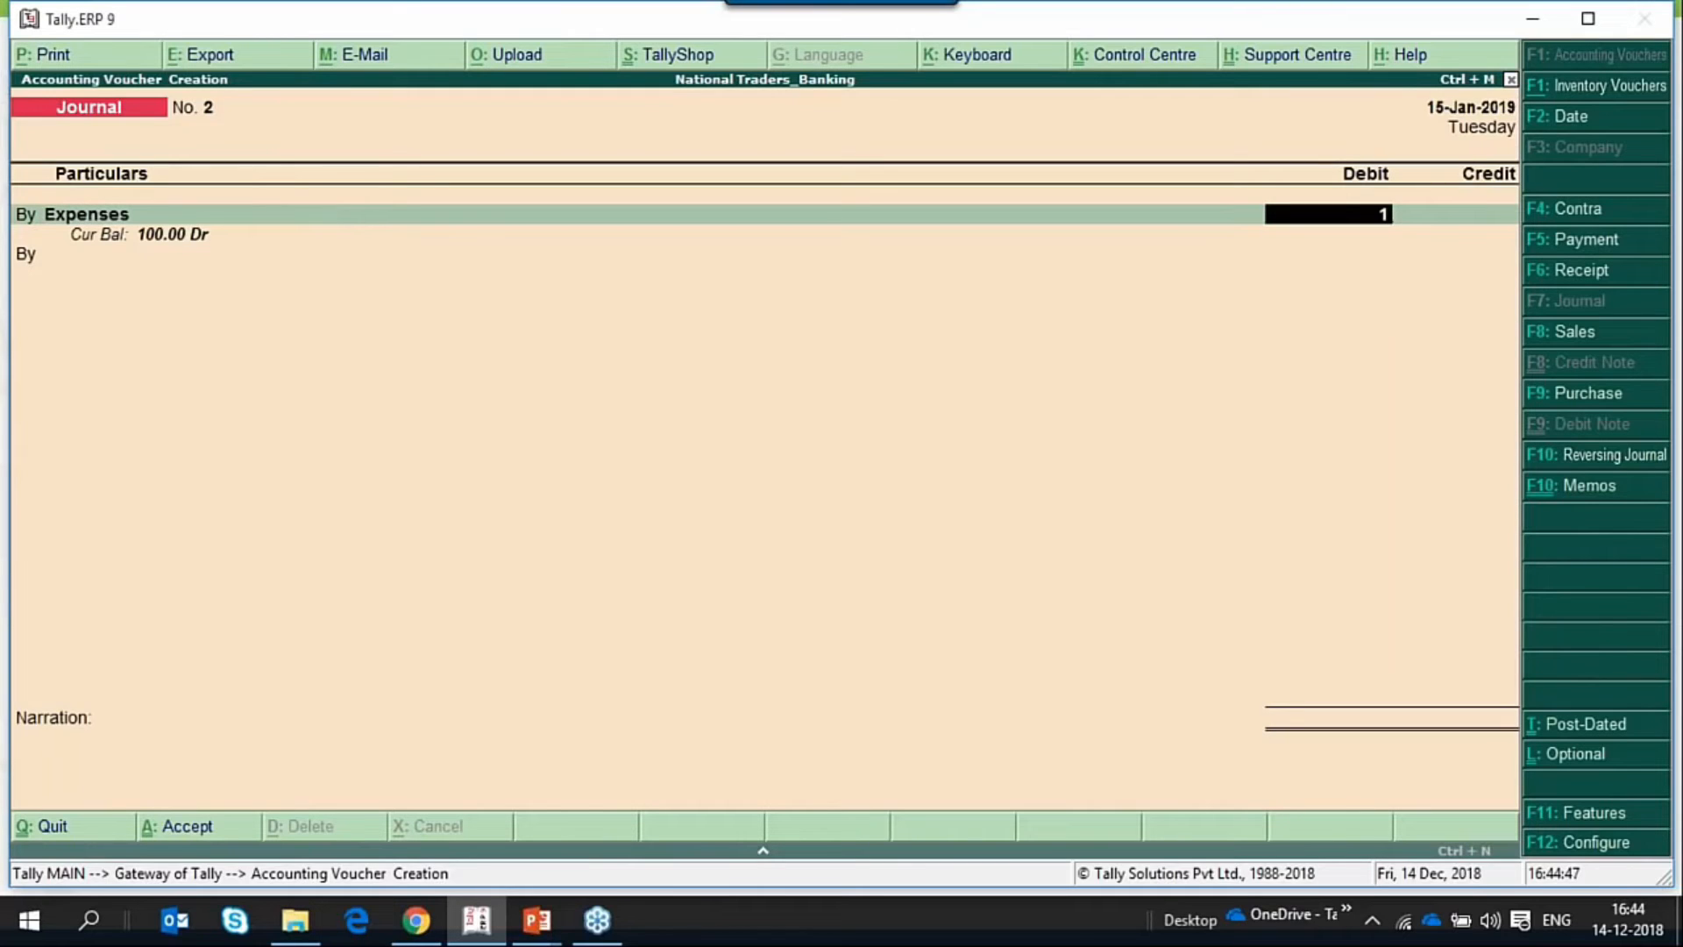
pyautogui.press('Return')
# Credit Cash with 1.00 in the journal voucher, save it and return to the Gateway of Tally.
pyautogui.write('t')
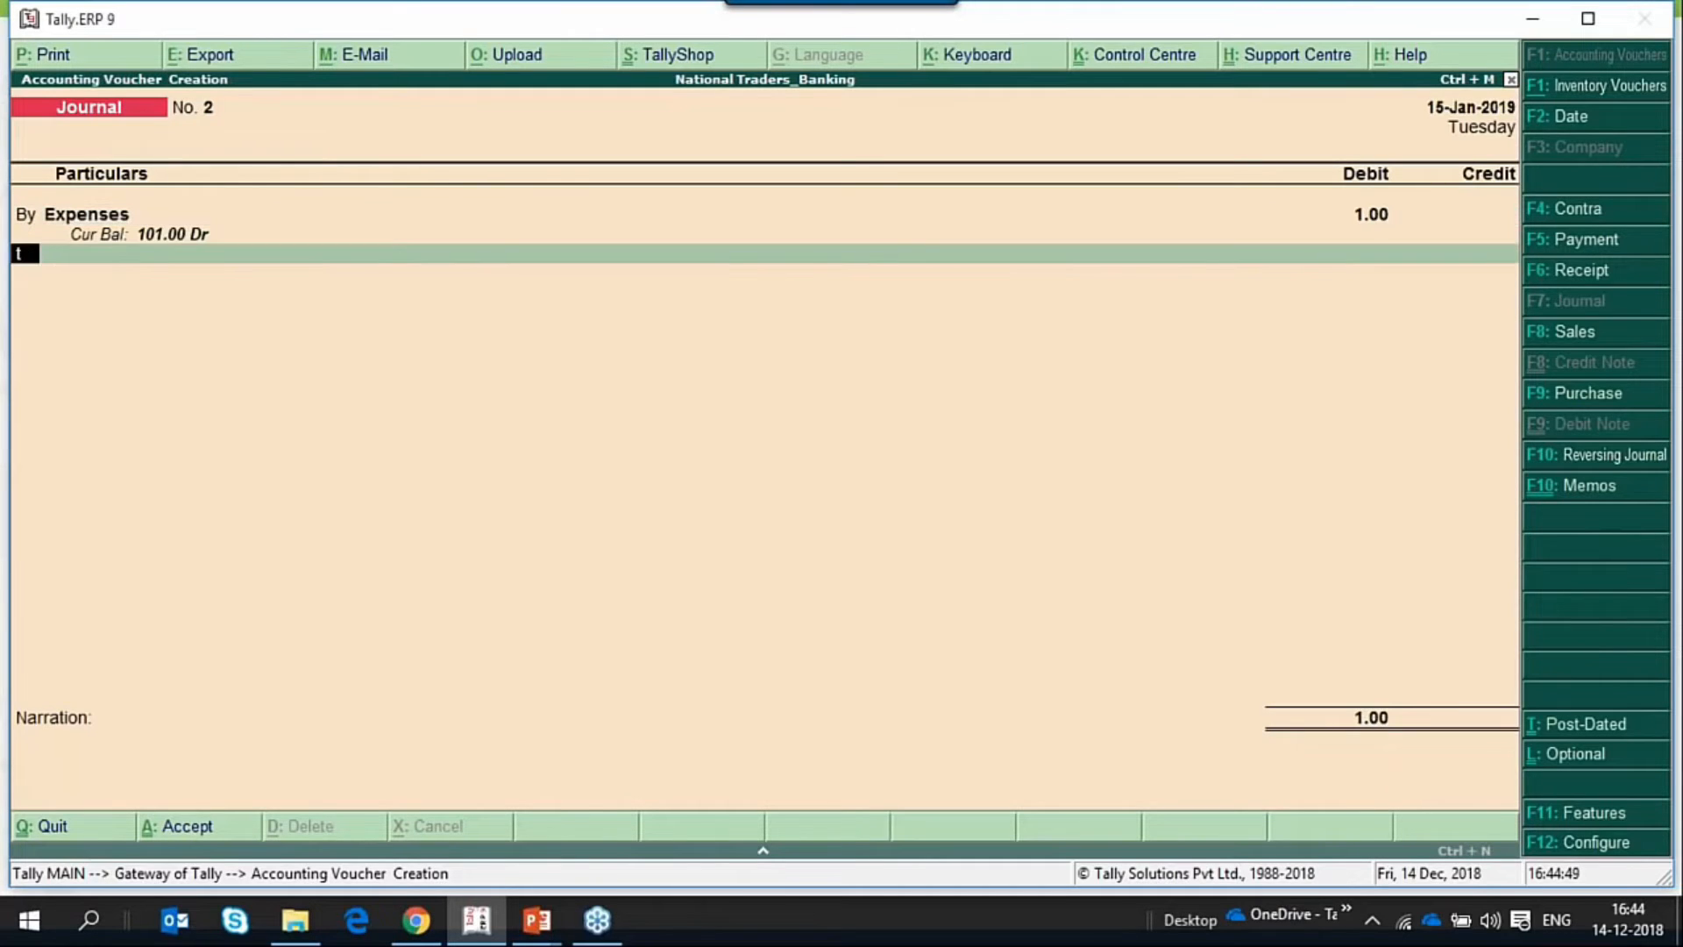
pyautogui.press('Return')
pyautogui.press('Return')
pyautogui.press('Return')
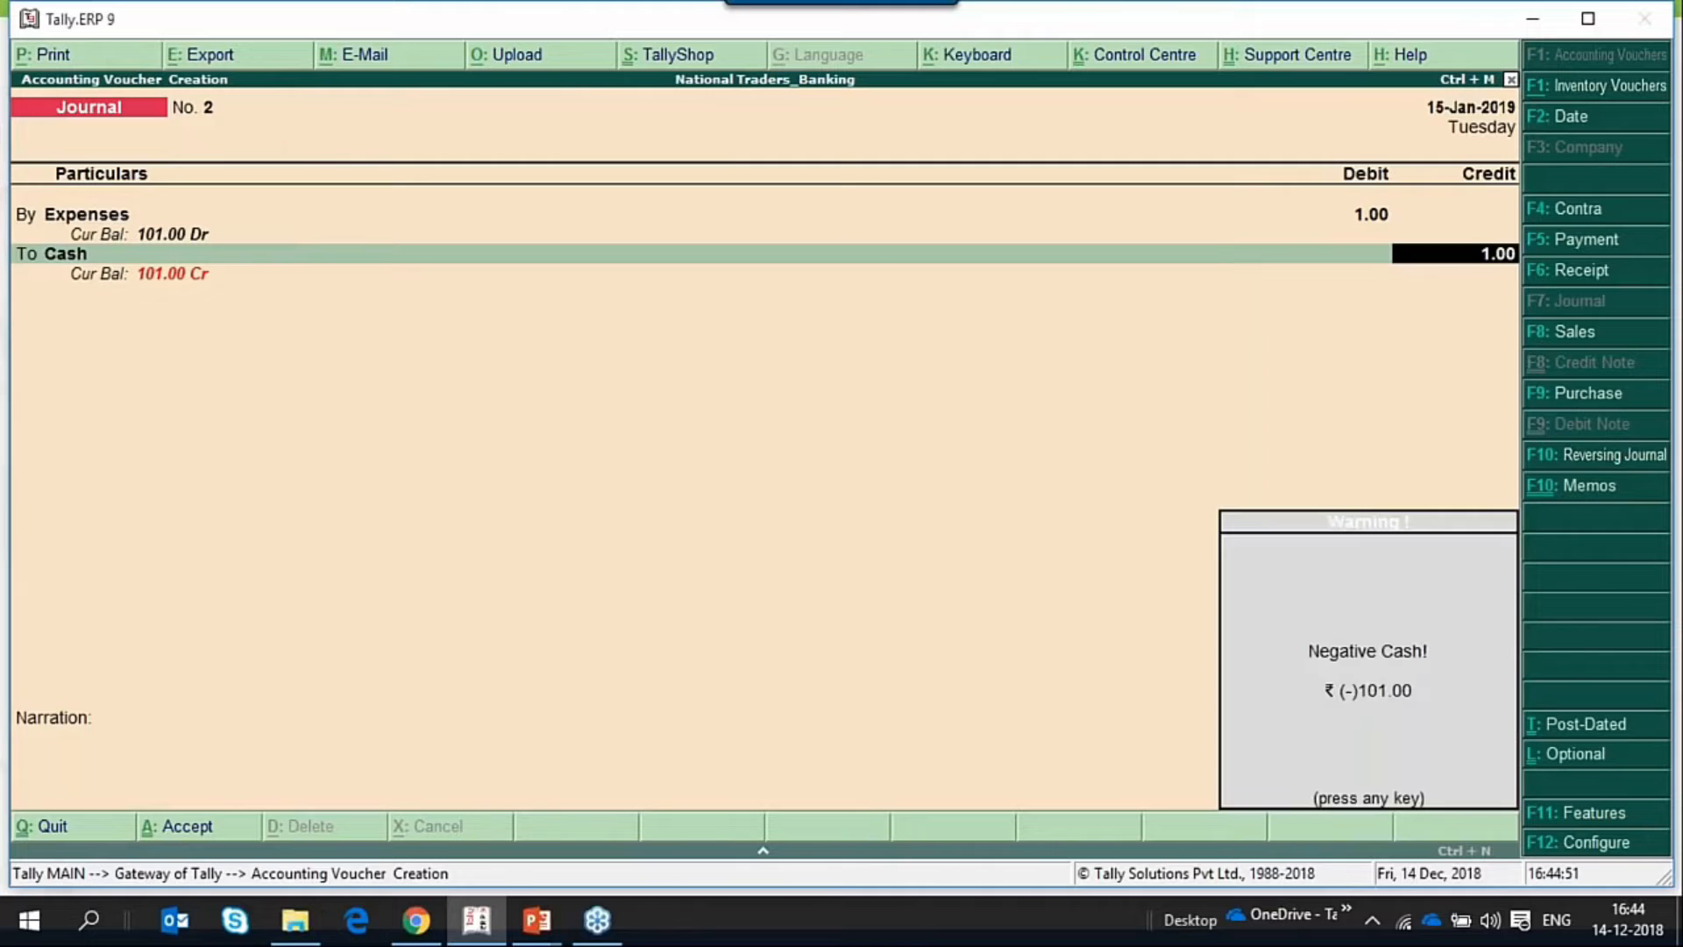
pyautogui.press('Return')
pyautogui.press('Return')
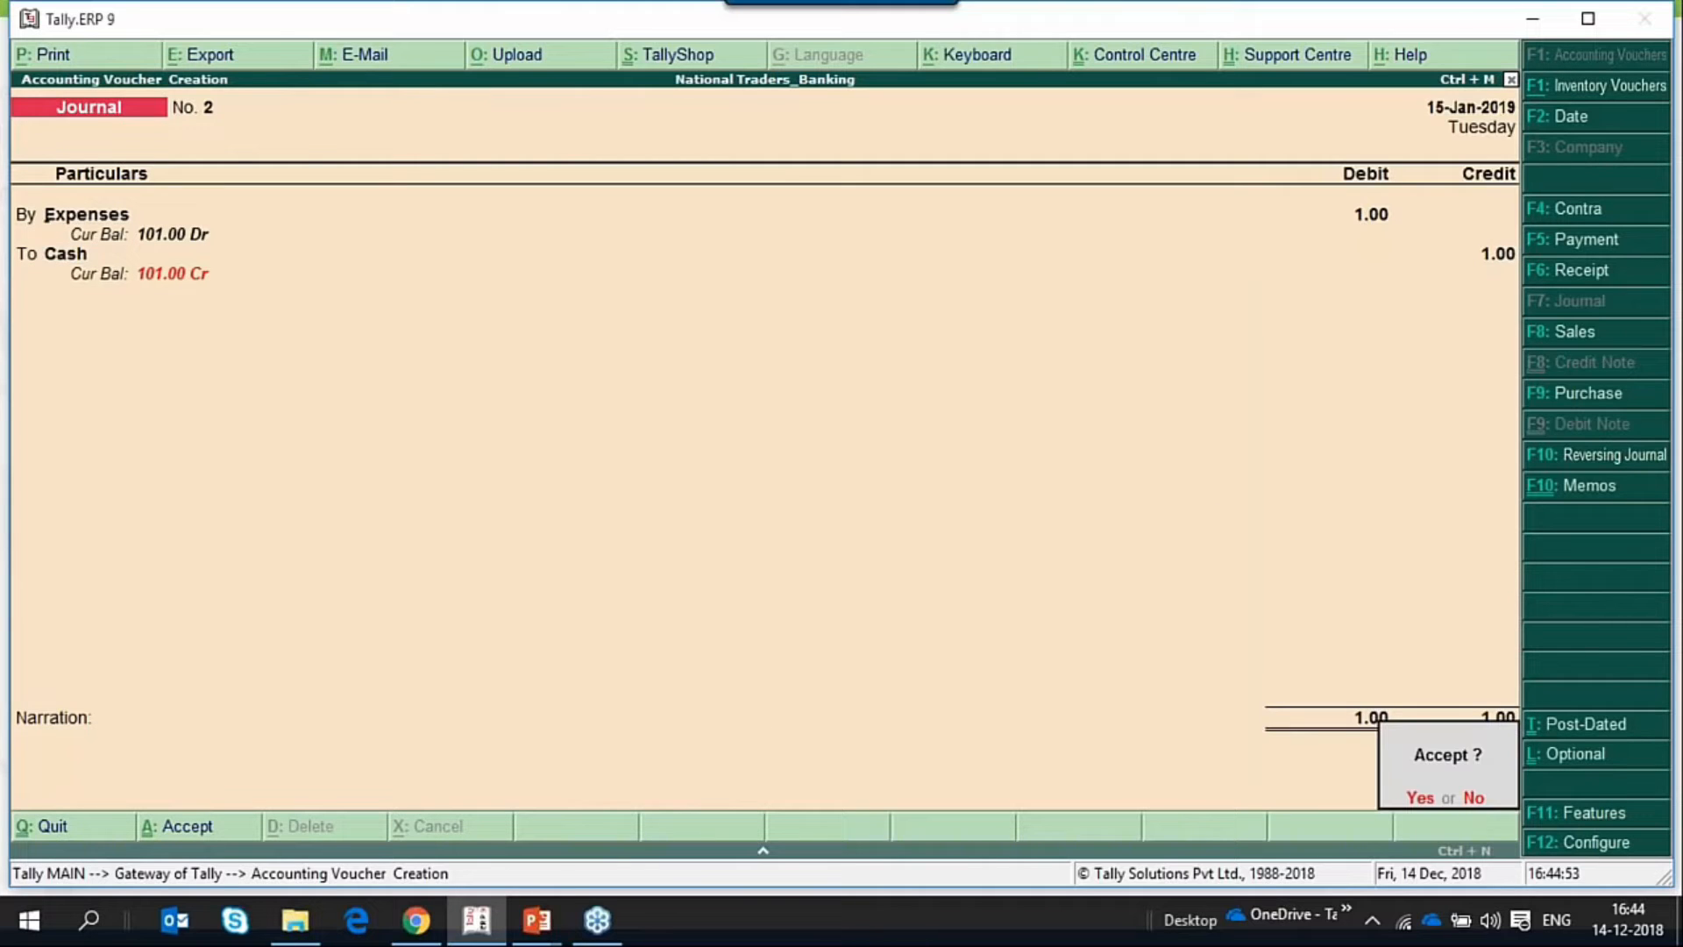
pyautogui.press('Return')
pyautogui.press('Escape')
pyautogui.press('Return')
pyautogui.press('Escape')
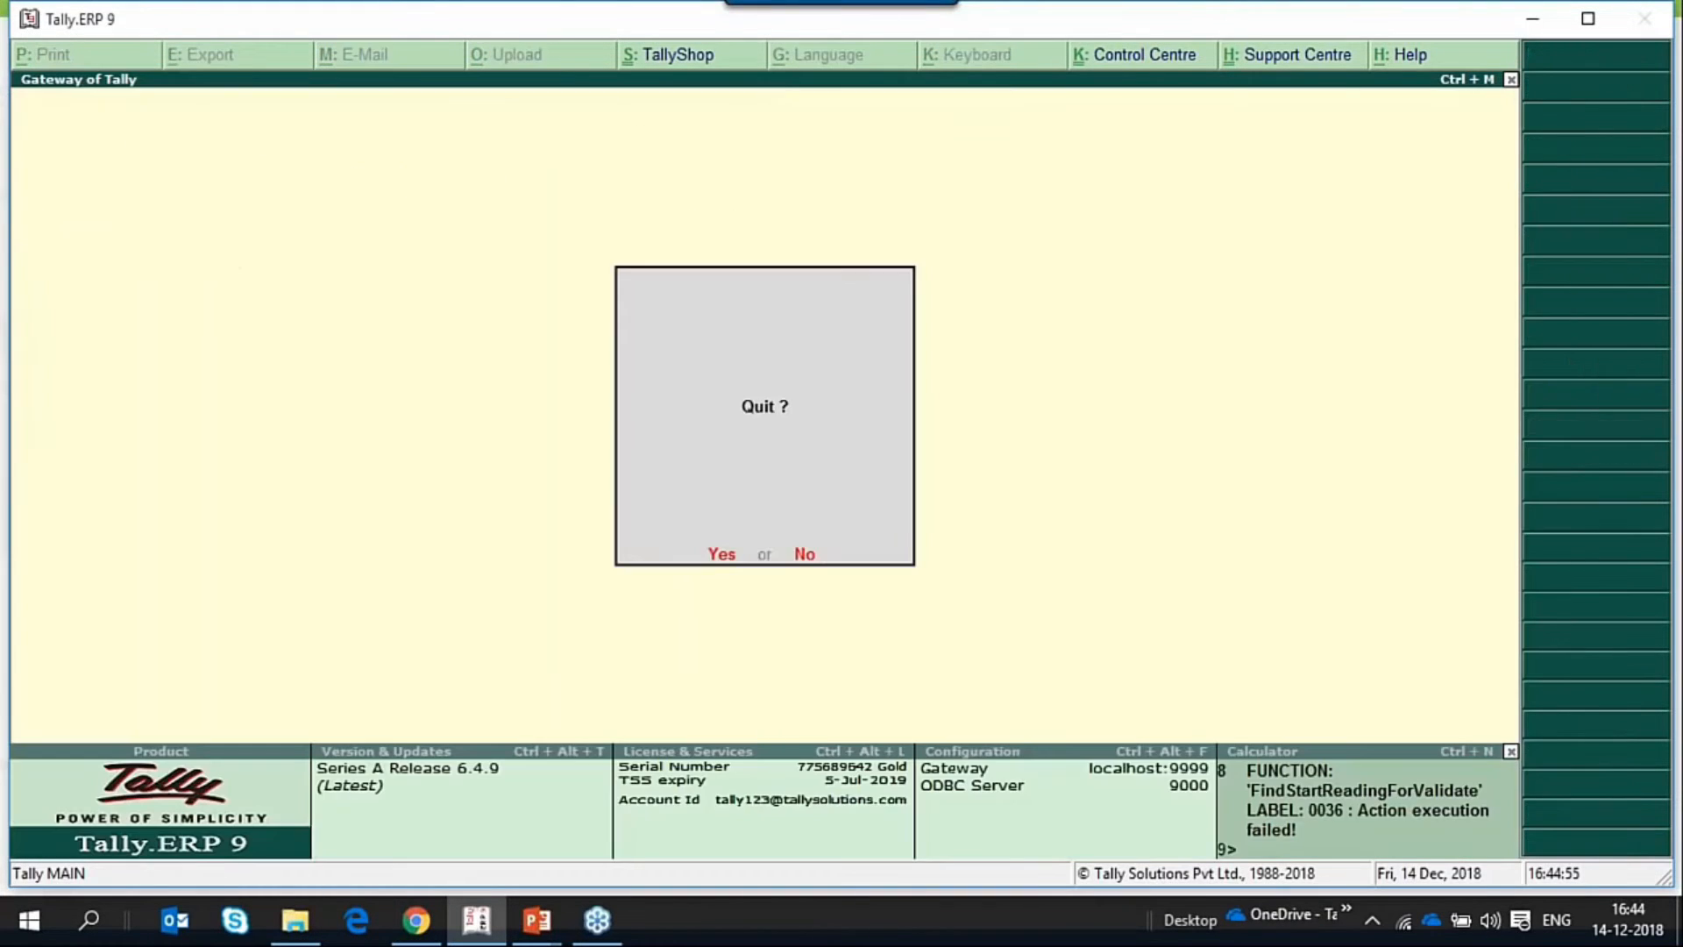
pyautogui.press('Escape')
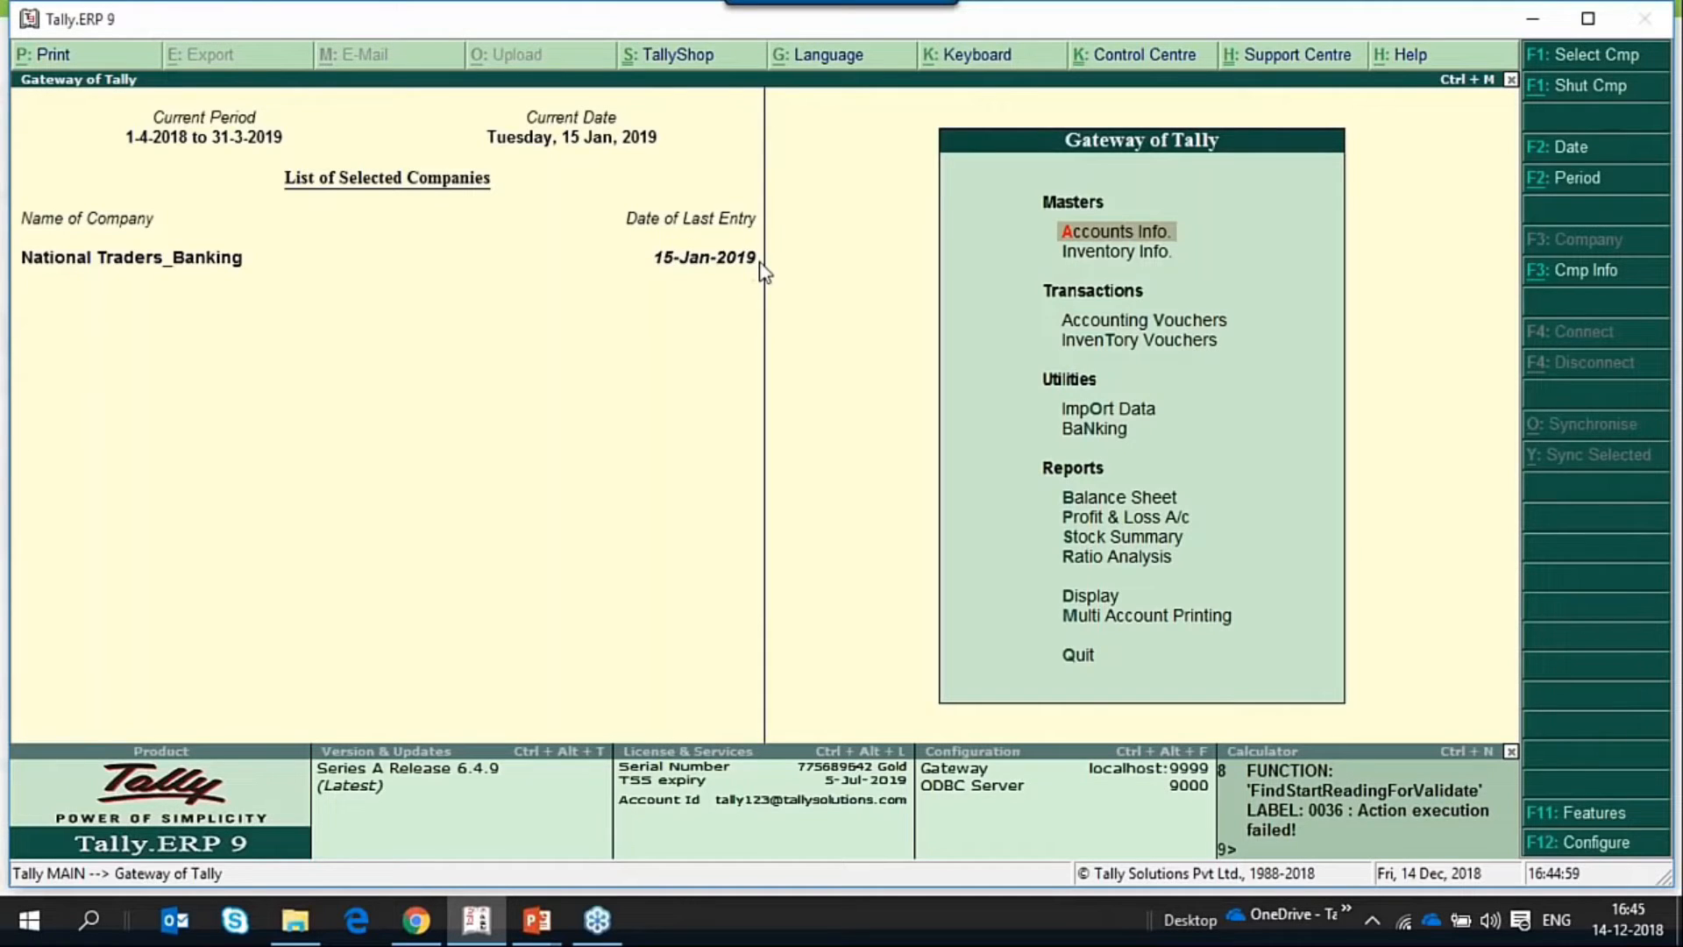
# Go to the Post-dated Summary among the Banking utilities.
pyautogui.press('Up')
pyautogui.press('Up')
pyautogui.press('Up')
pyautogui.press('Up')
pyautogui.press('Up')
pyautogui.press('Up')
pyautogui.press('Up')
pyautogui.press('Up')
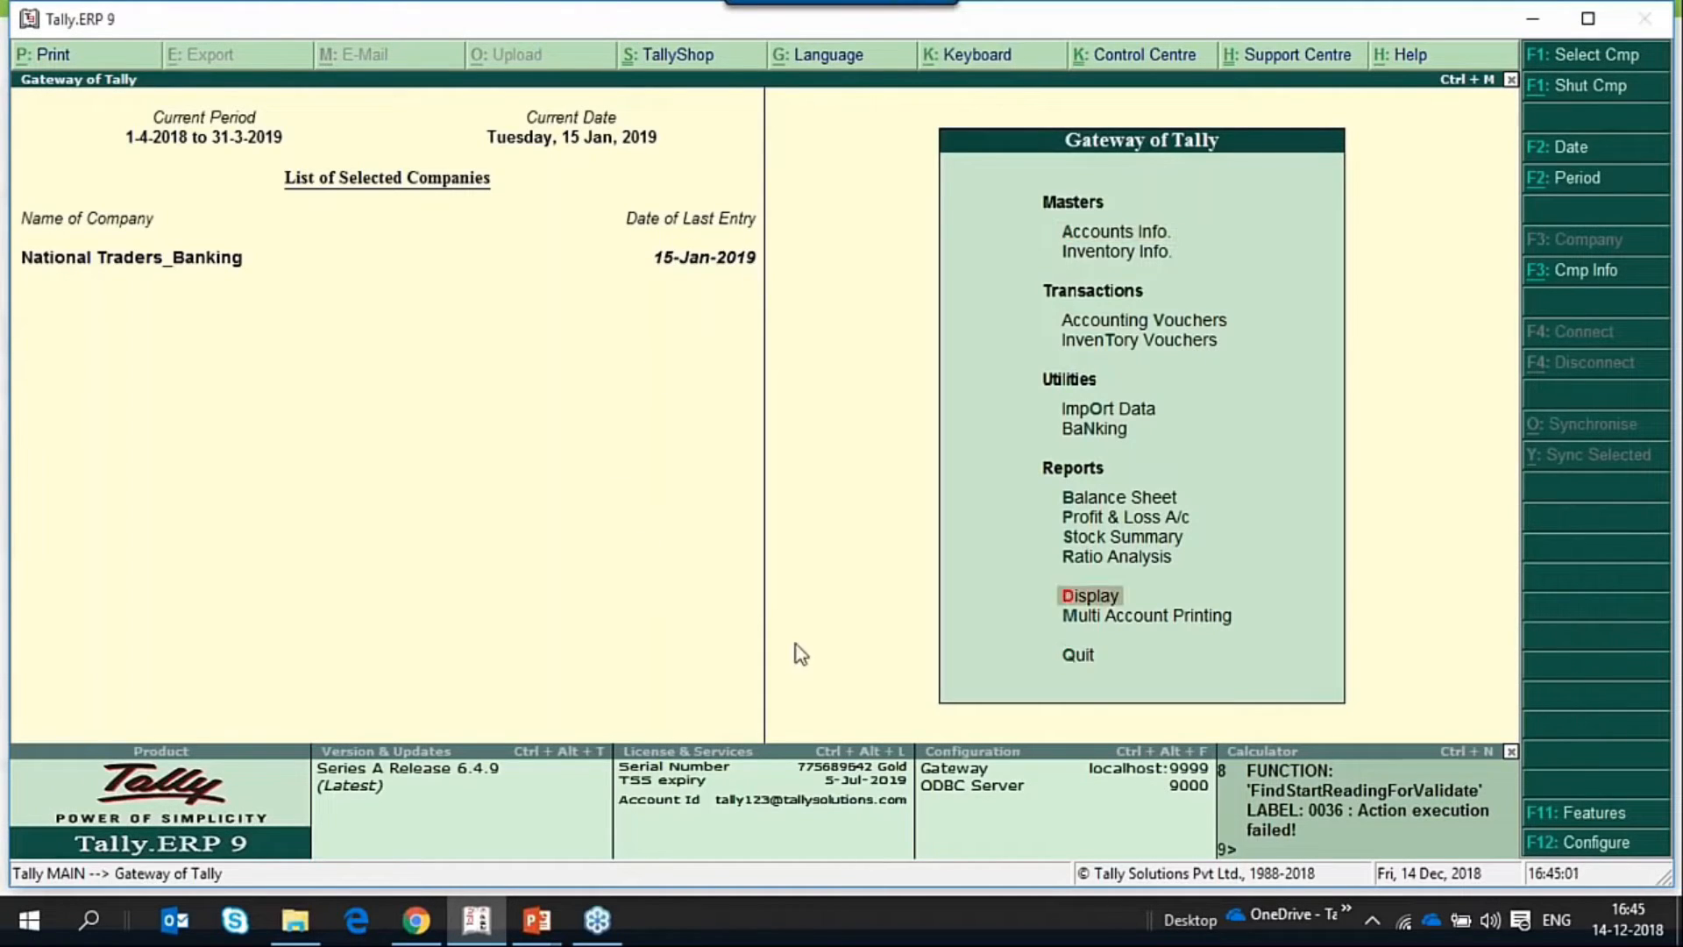
pyautogui.press('Return')
pyautogui.press('Down')
pyautogui.press('Down')
pyautogui.press('Down')
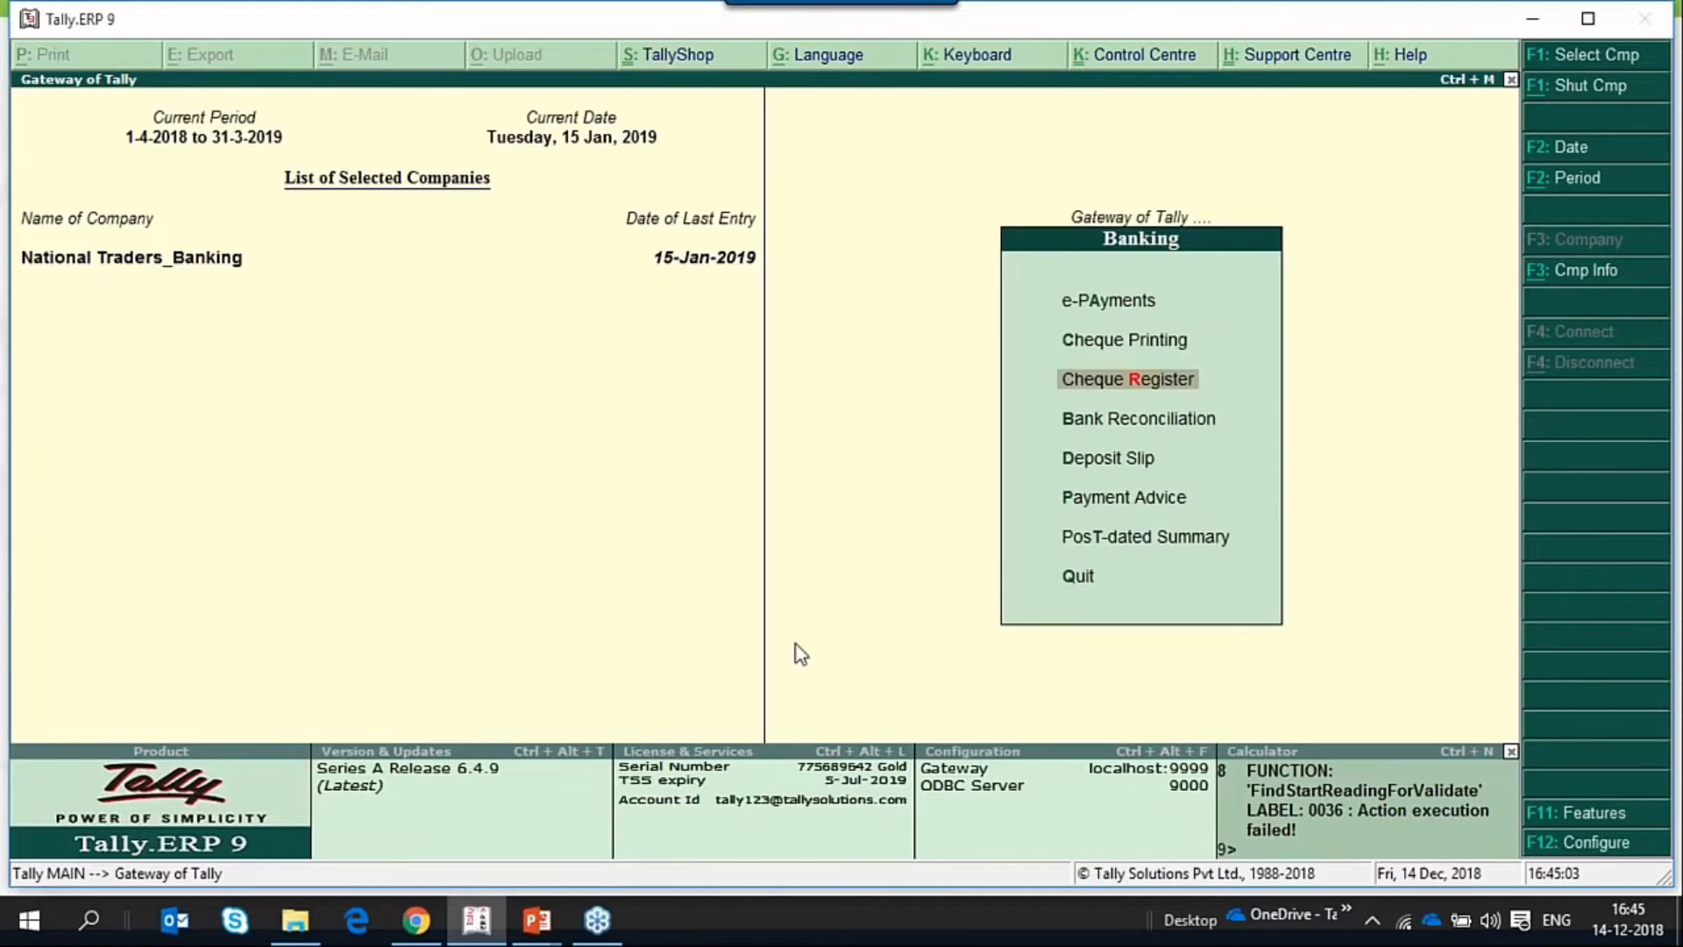
pyautogui.press('Down')
pyautogui.press('Down')
pyautogui.press('Down')
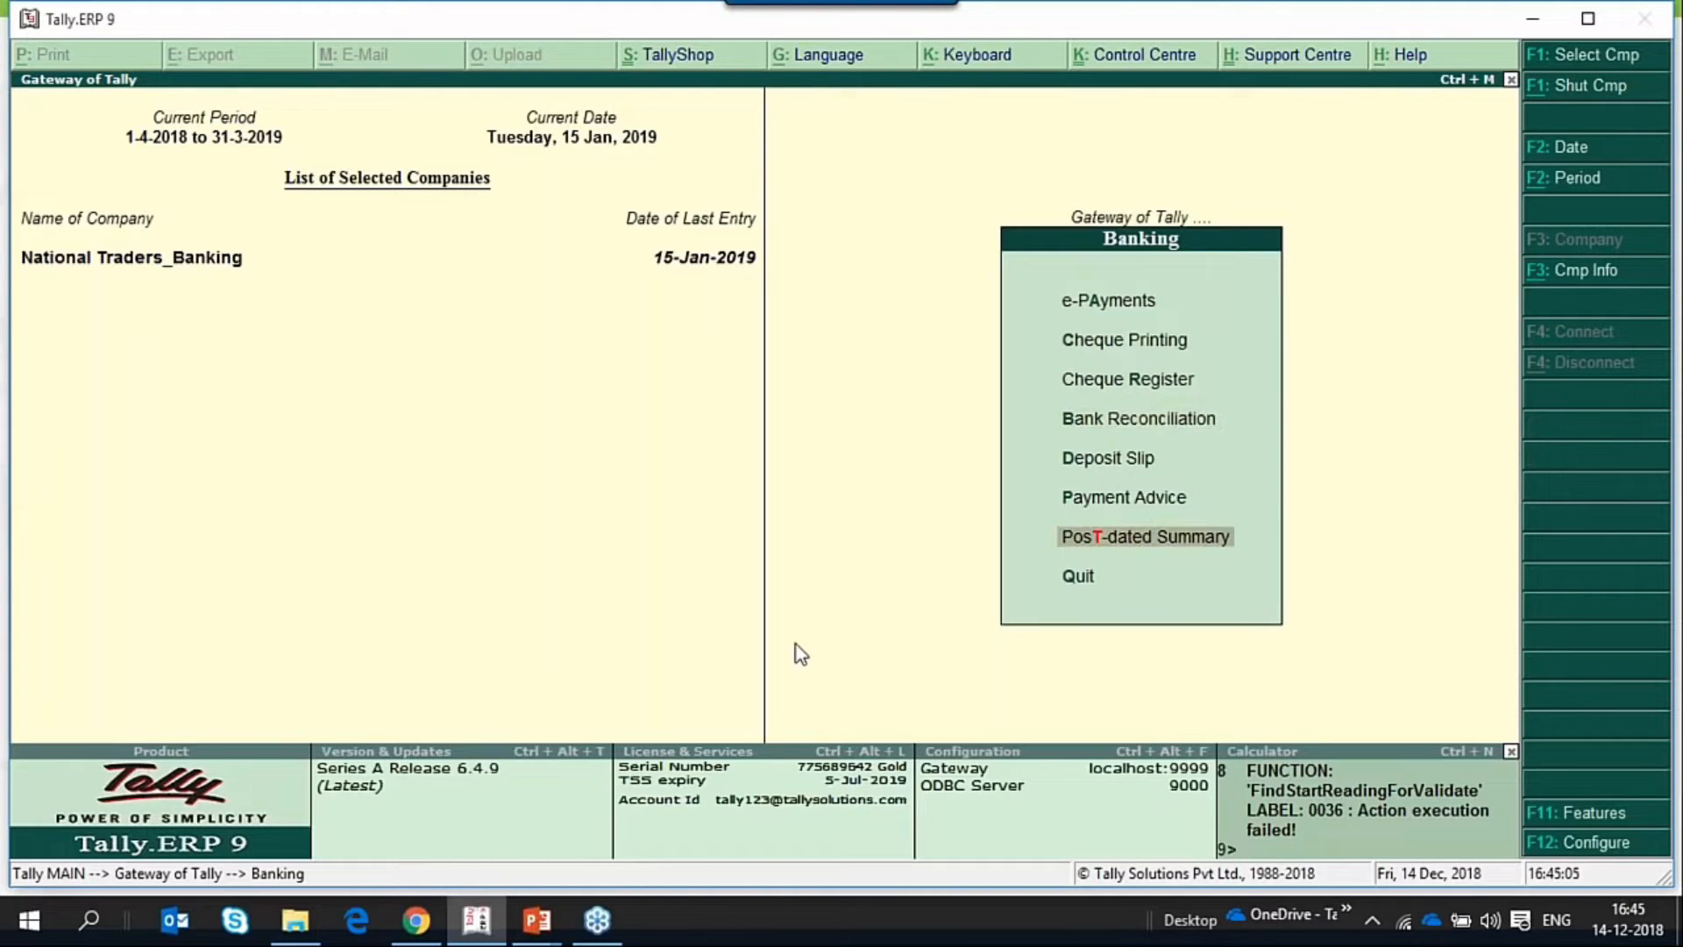
# List all January post-dated transactions of YesBank instead of only the pending ones and check their status.
pyautogui.press('Return')
pyautogui.press('Down')
pyautogui.press('Down')
pyautogui.press('Down')
pyautogui.press('Down')
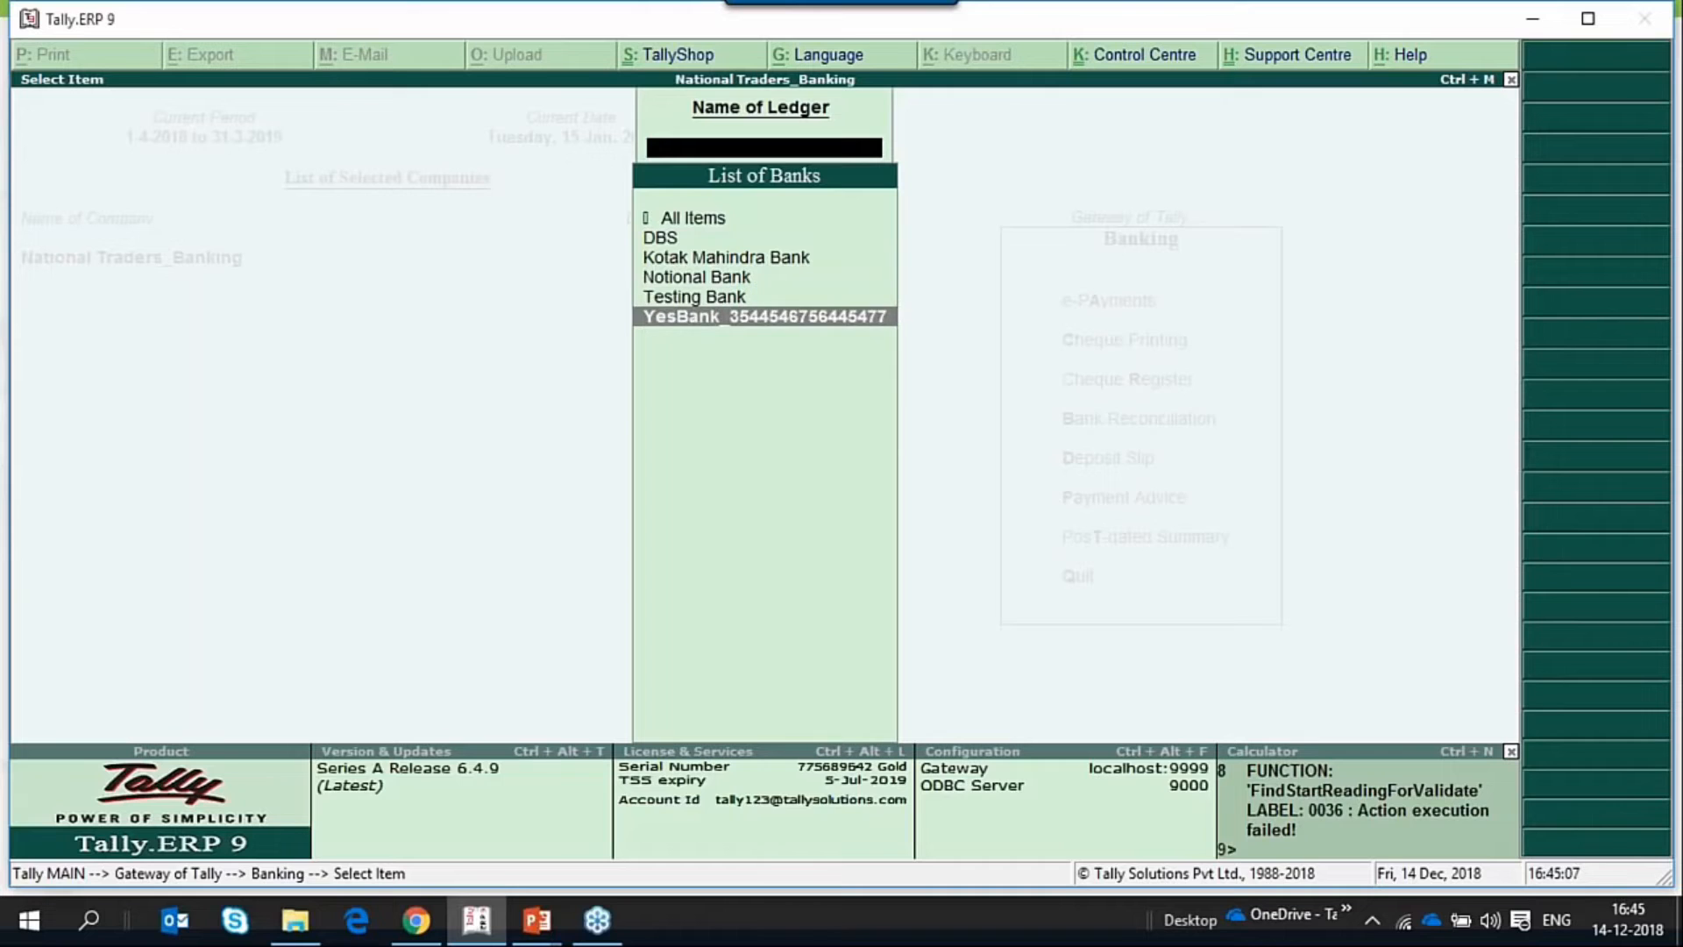
pyautogui.press('Return')
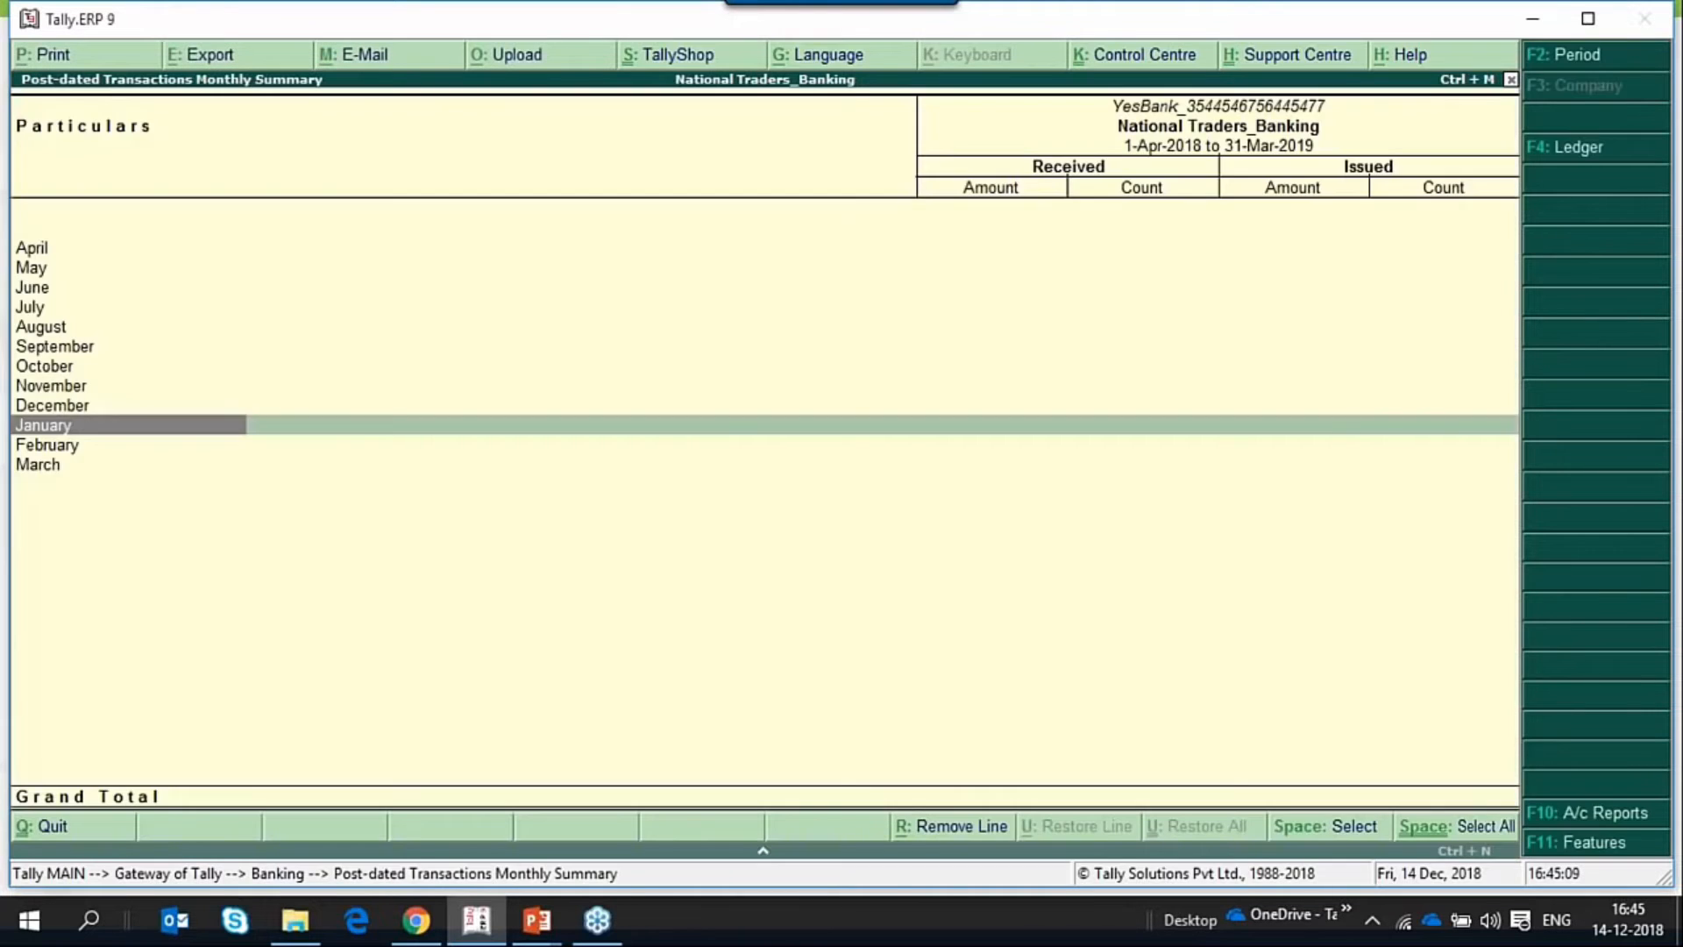
pyautogui.press('Return')
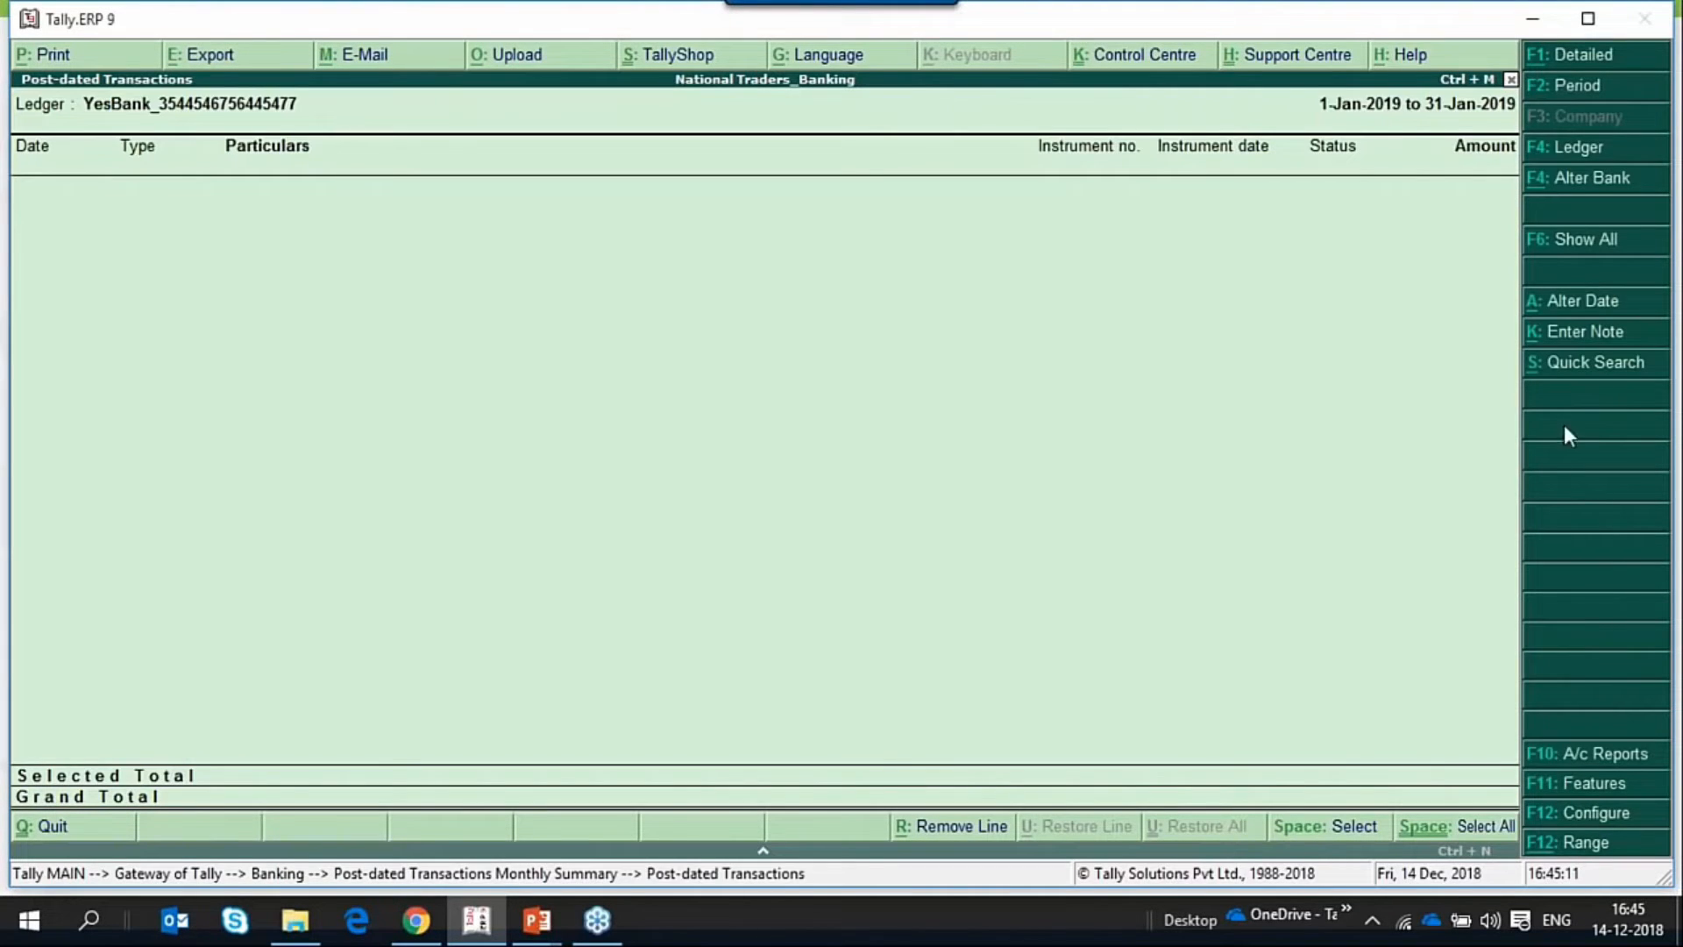
pyautogui.press('F6')
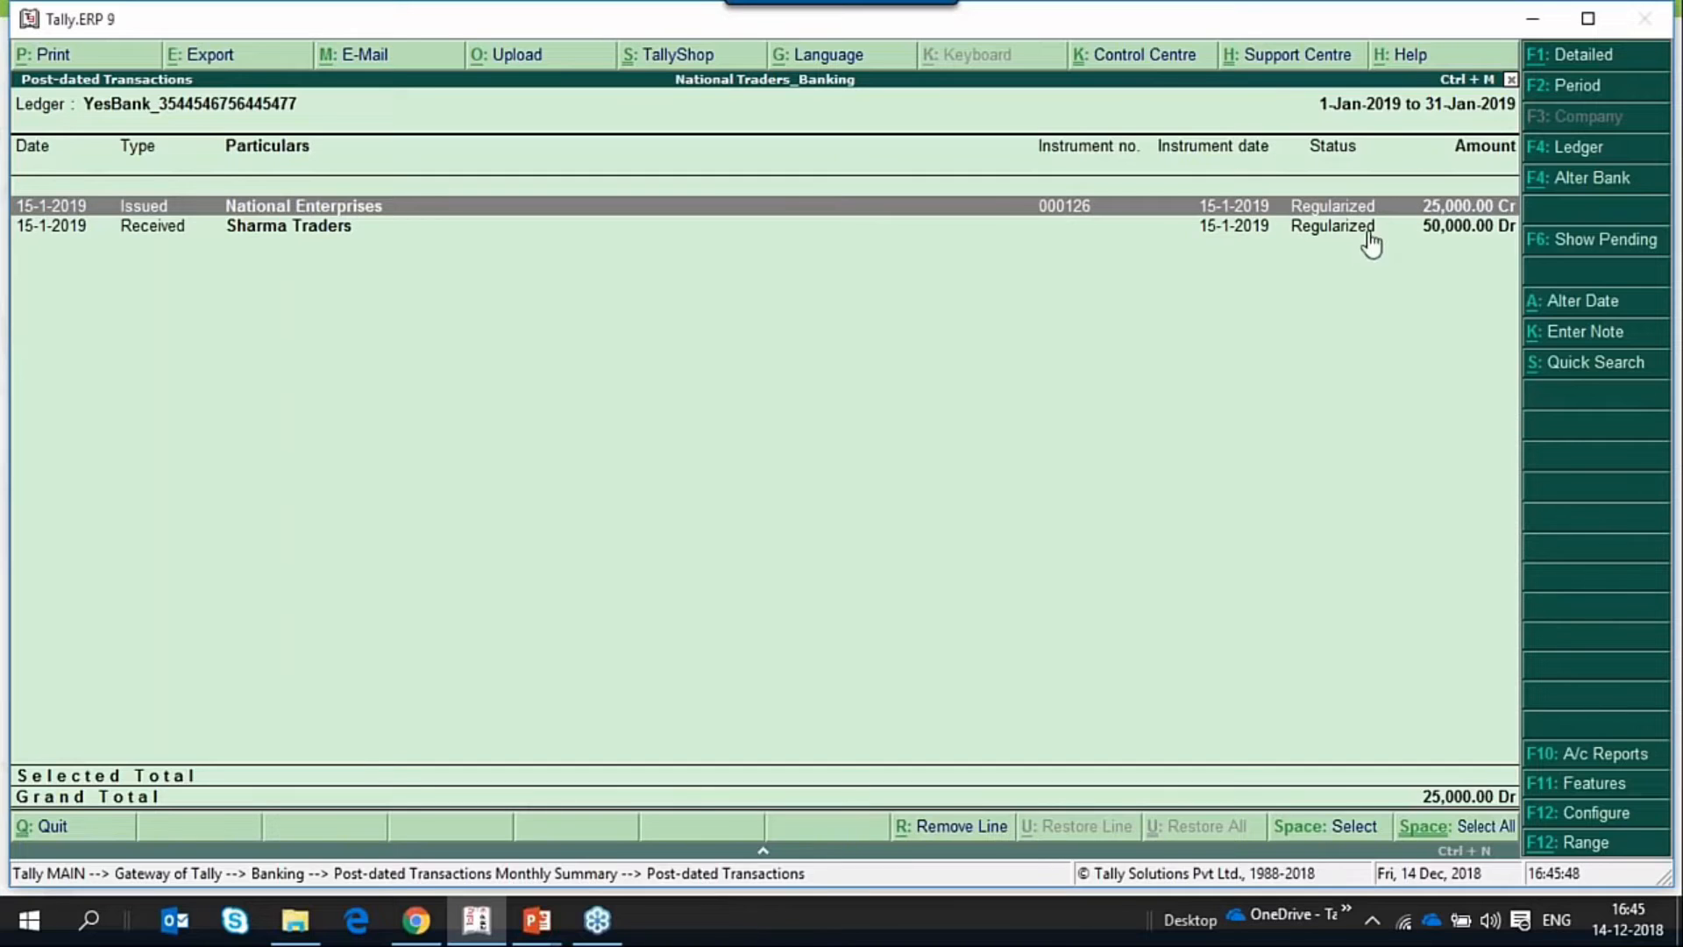
# Leave the post-dated reports and open the Bank Reconciliation of the YesBank ledger.
pyautogui.press('Escape')
pyautogui.press('Escape')
pyautogui.press('Escape')
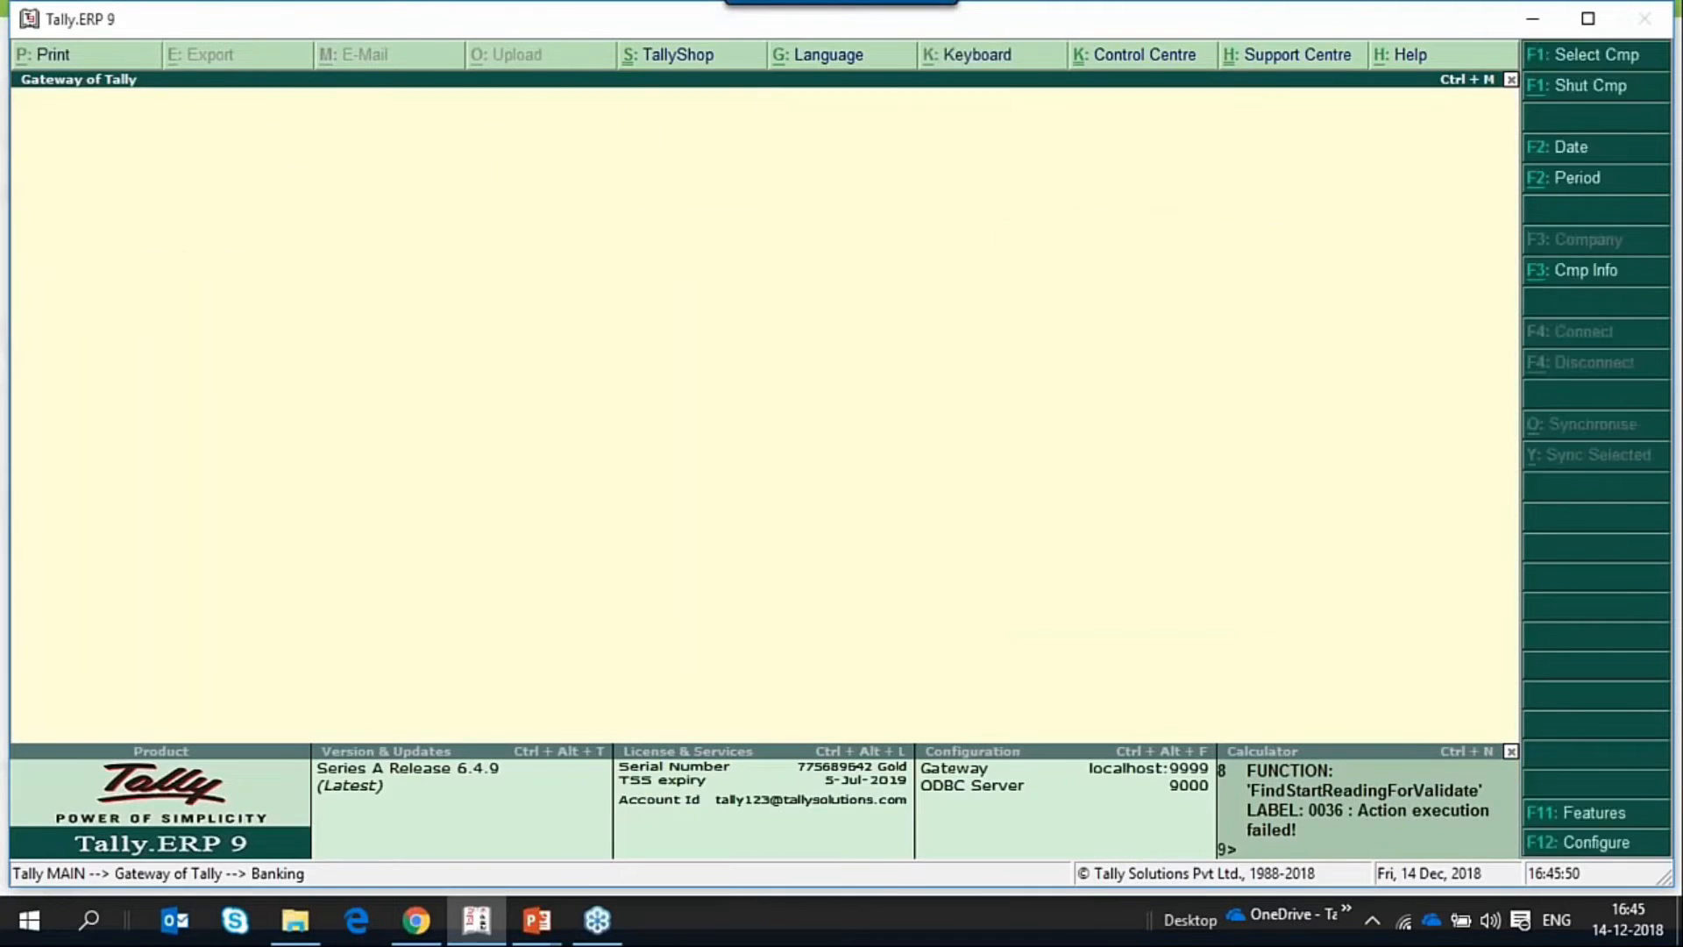
pyautogui.press('Escape')
pyautogui.press('Return')
pyautogui.press('Up')
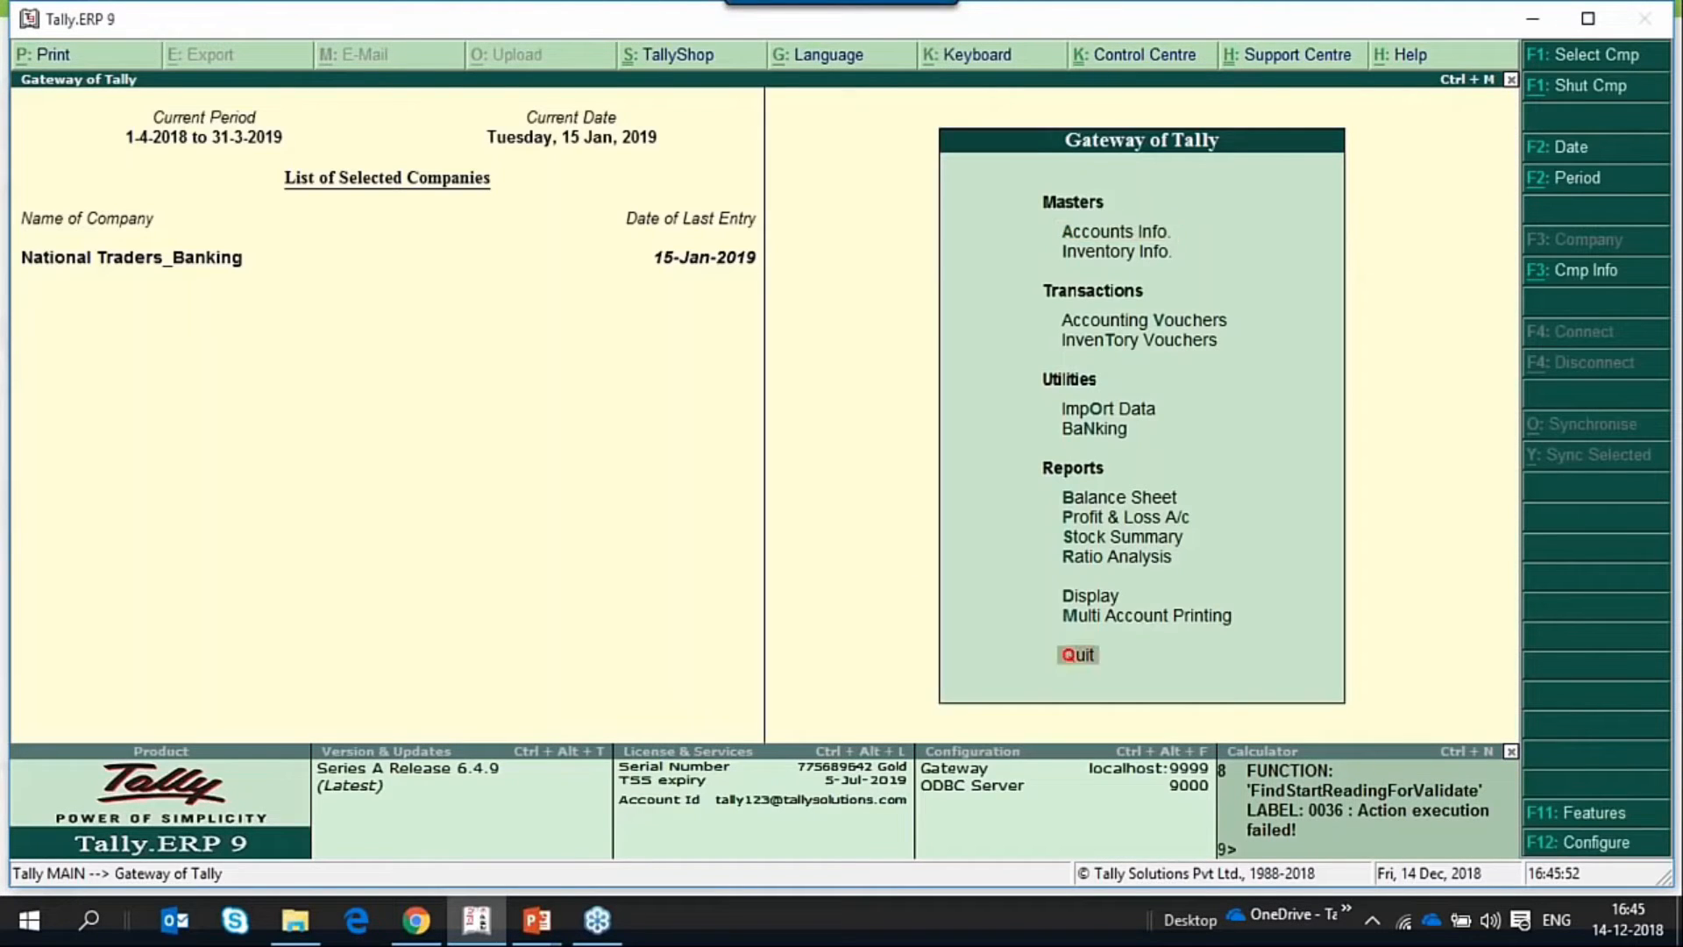
pyautogui.press('Up')
pyautogui.press('Up')
pyautogui.press('Up')
pyautogui.press('Up')
pyautogui.press('Up')
pyautogui.press('Up')
pyautogui.press('Up')
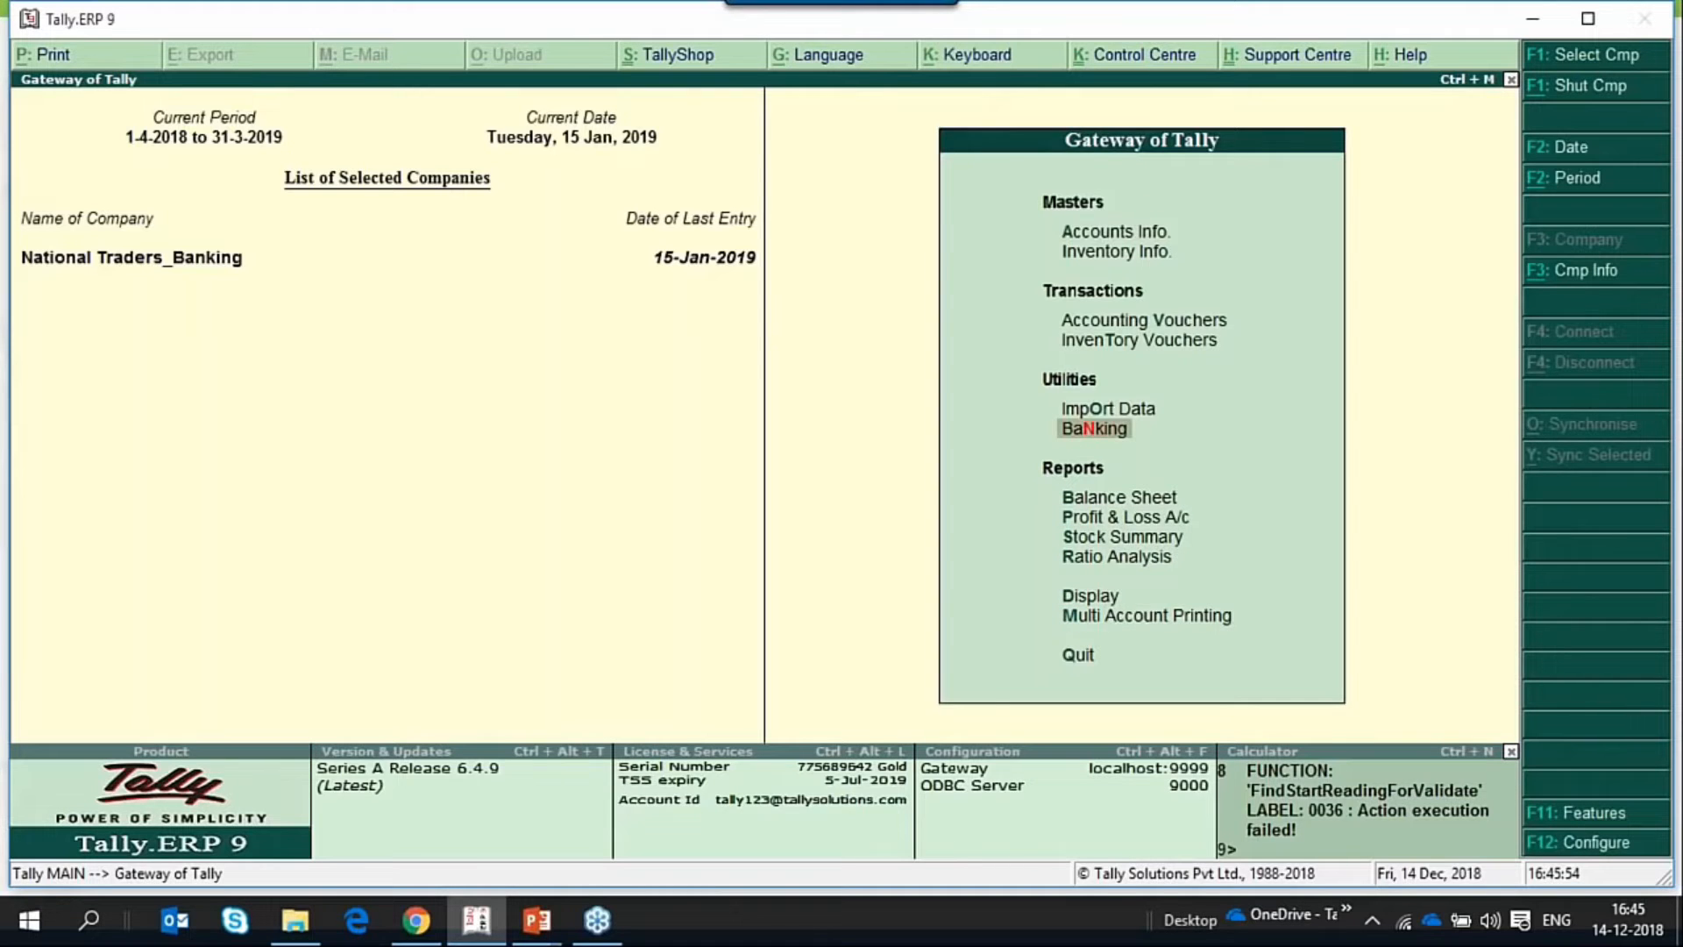
pyautogui.press('Return')
pyautogui.press('Down')
pyautogui.press('Down')
pyautogui.press('Down')
pyautogui.press('Down')
pyautogui.press('Up')
pyautogui.press('Return')
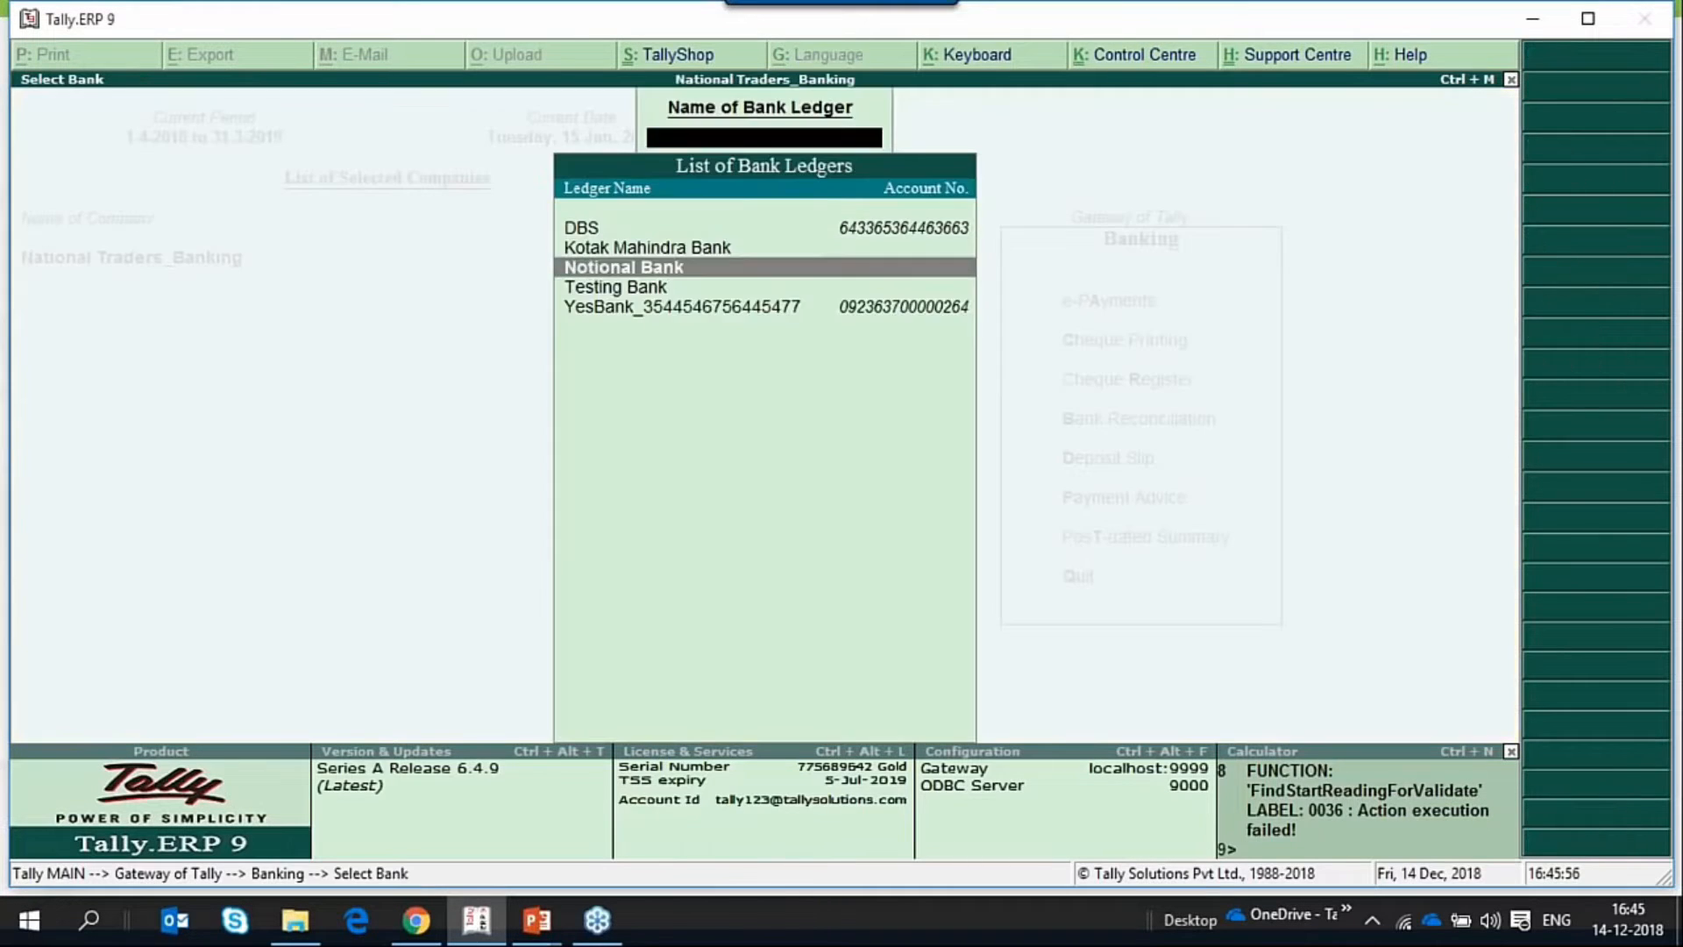
pyautogui.press('Down')
pyautogui.press('Down')
pyautogui.press('Return')
# Set the bank date of the 25,000.00 National Enterprises cheque payment to 15-1-2019.
pyautogui.press('Down')
pyautogui.press('Down')
pyautogui.press('Down')
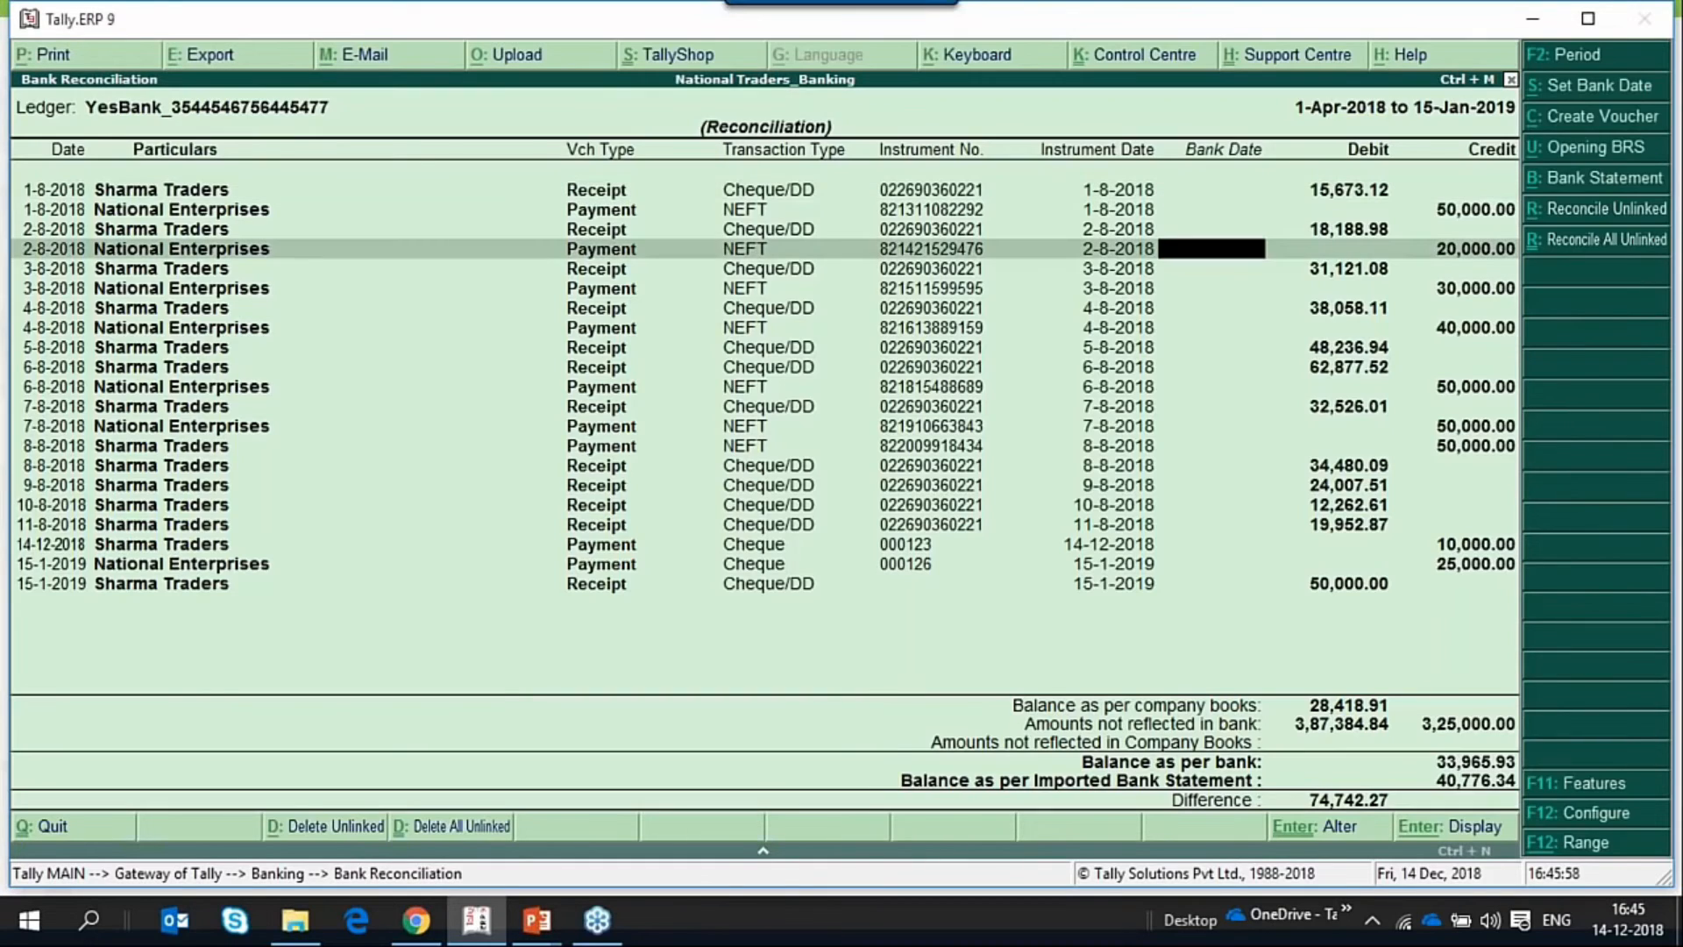
pyautogui.press('Down')
pyautogui.press('Down')
pyautogui.press('Down')
pyautogui.press('Down')
pyautogui.press('Down')
pyautogui.press('Down')
pyautogui.press('Down')
pyautogui.press('Down')
pyautogui.press('Down')
pyautogui.press('Down')
pyautogui.press('Down')
pyautogui.press('Down')
pyautogui.press('Down')
pyautogui.press('Down')
pyautogui.press('Down')
pyautogui.press('Down')
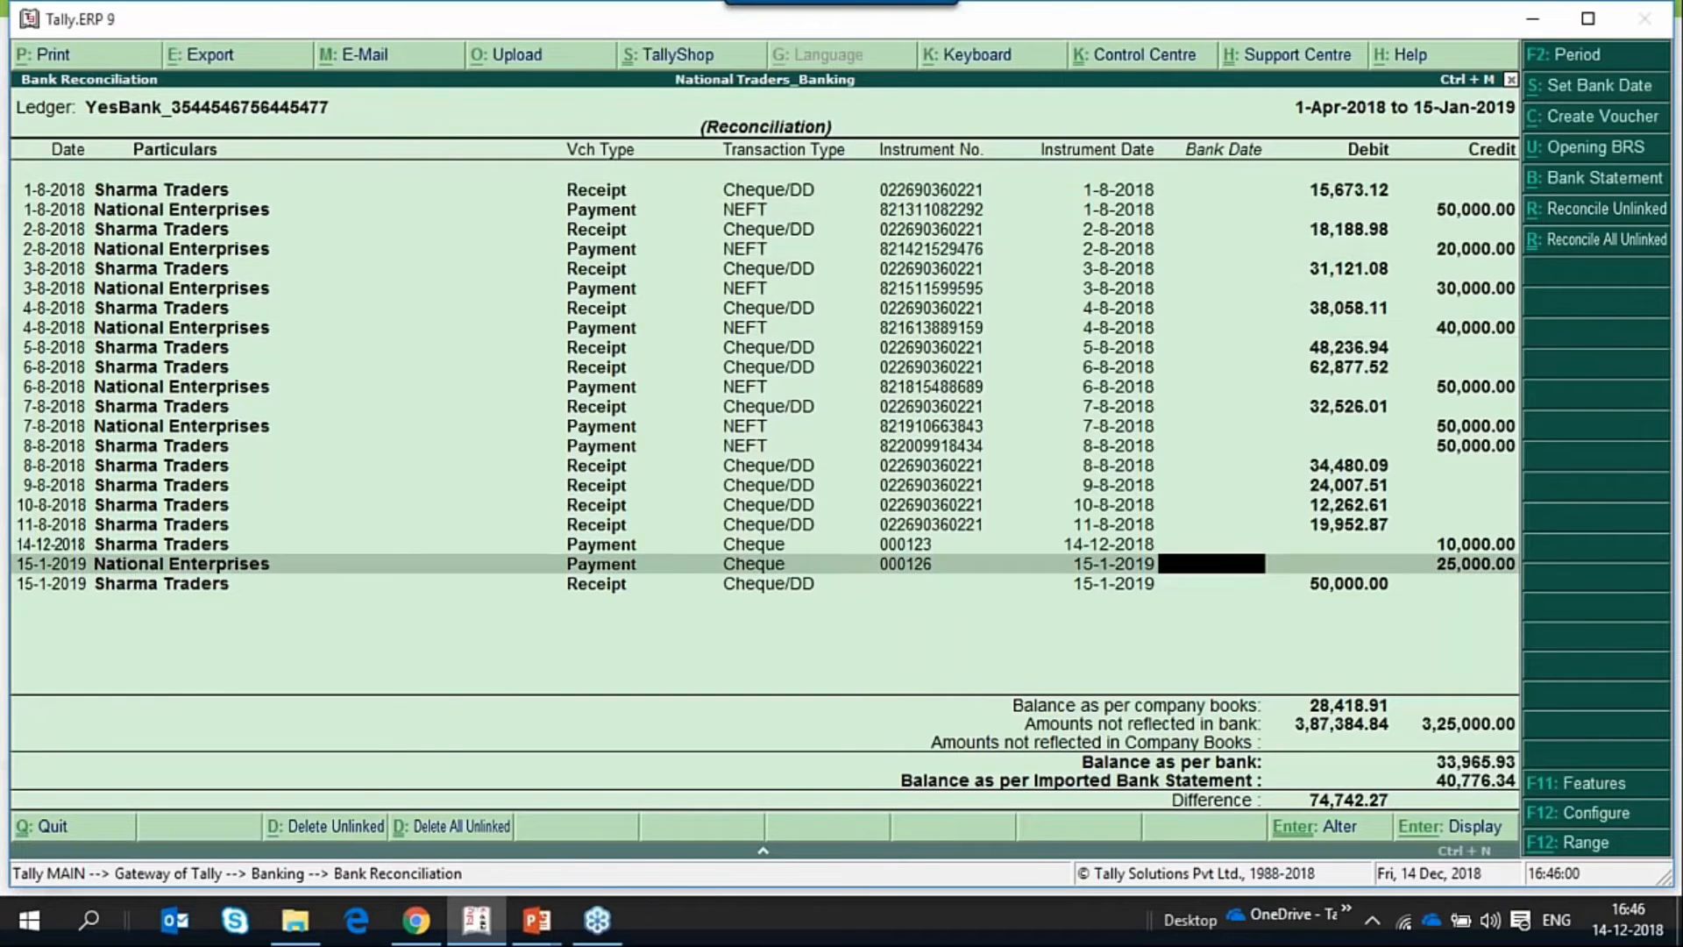
pyautogui.write('15.jan2019')
pyautogui.press('Return')
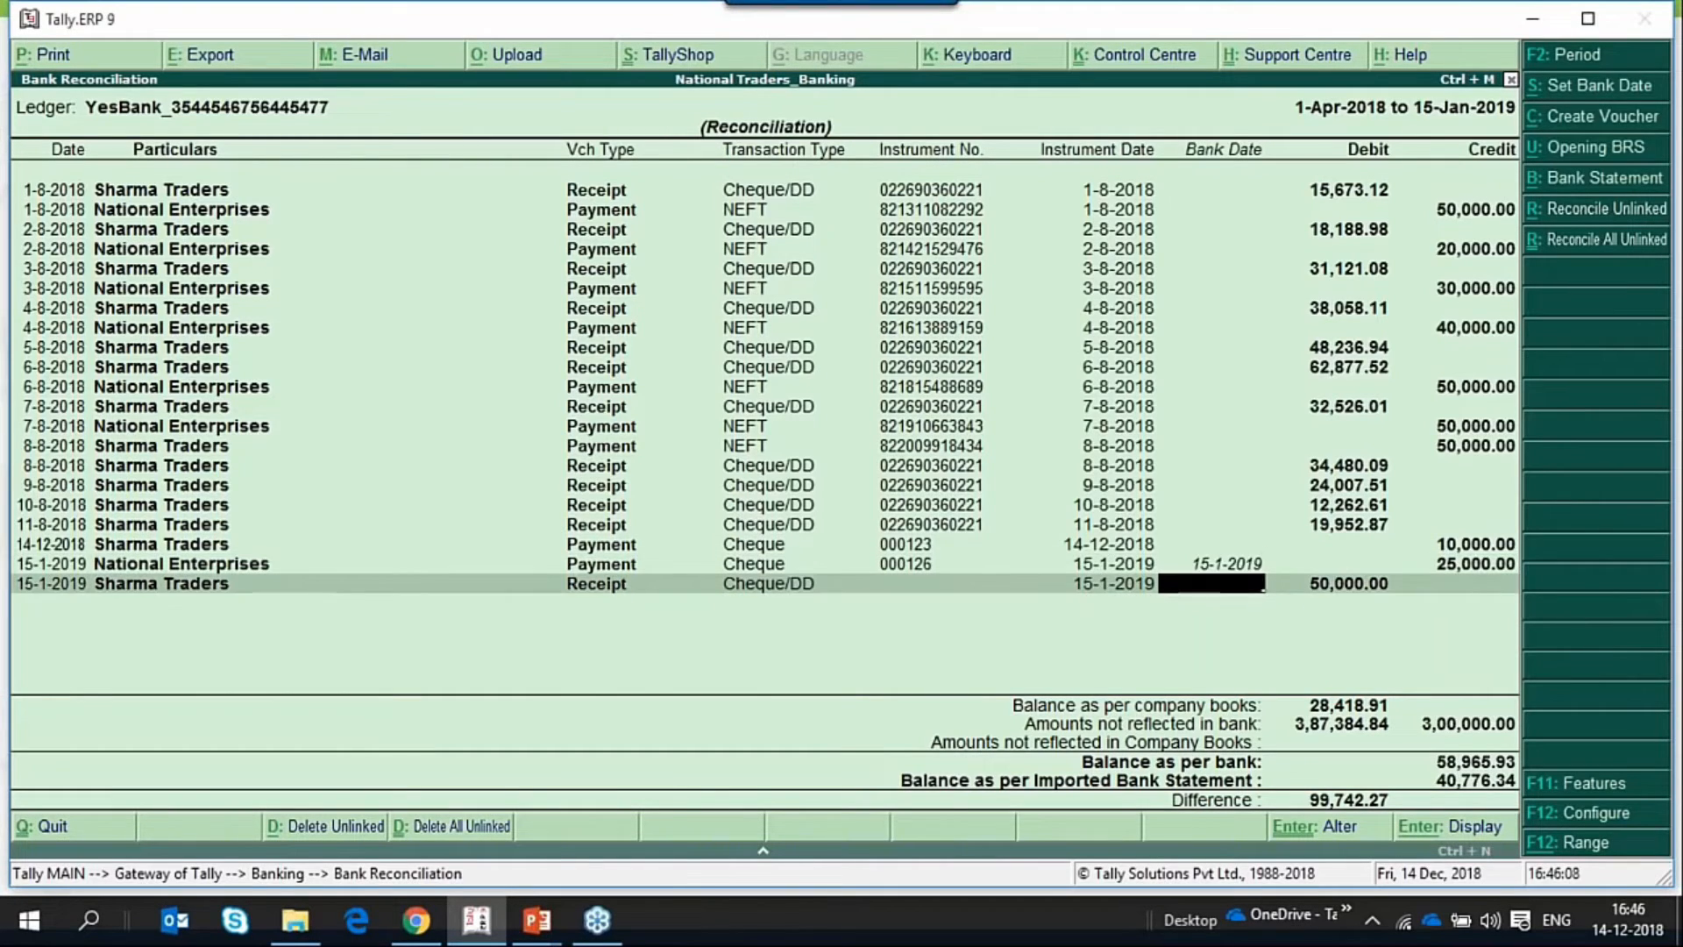
# Set the bank date of the 50,000.00 Sharma Traders receipt to 15-1-2019 and save the reconciliation.
pyautogui.write('15jan2019')
pyautogui.press('Return')
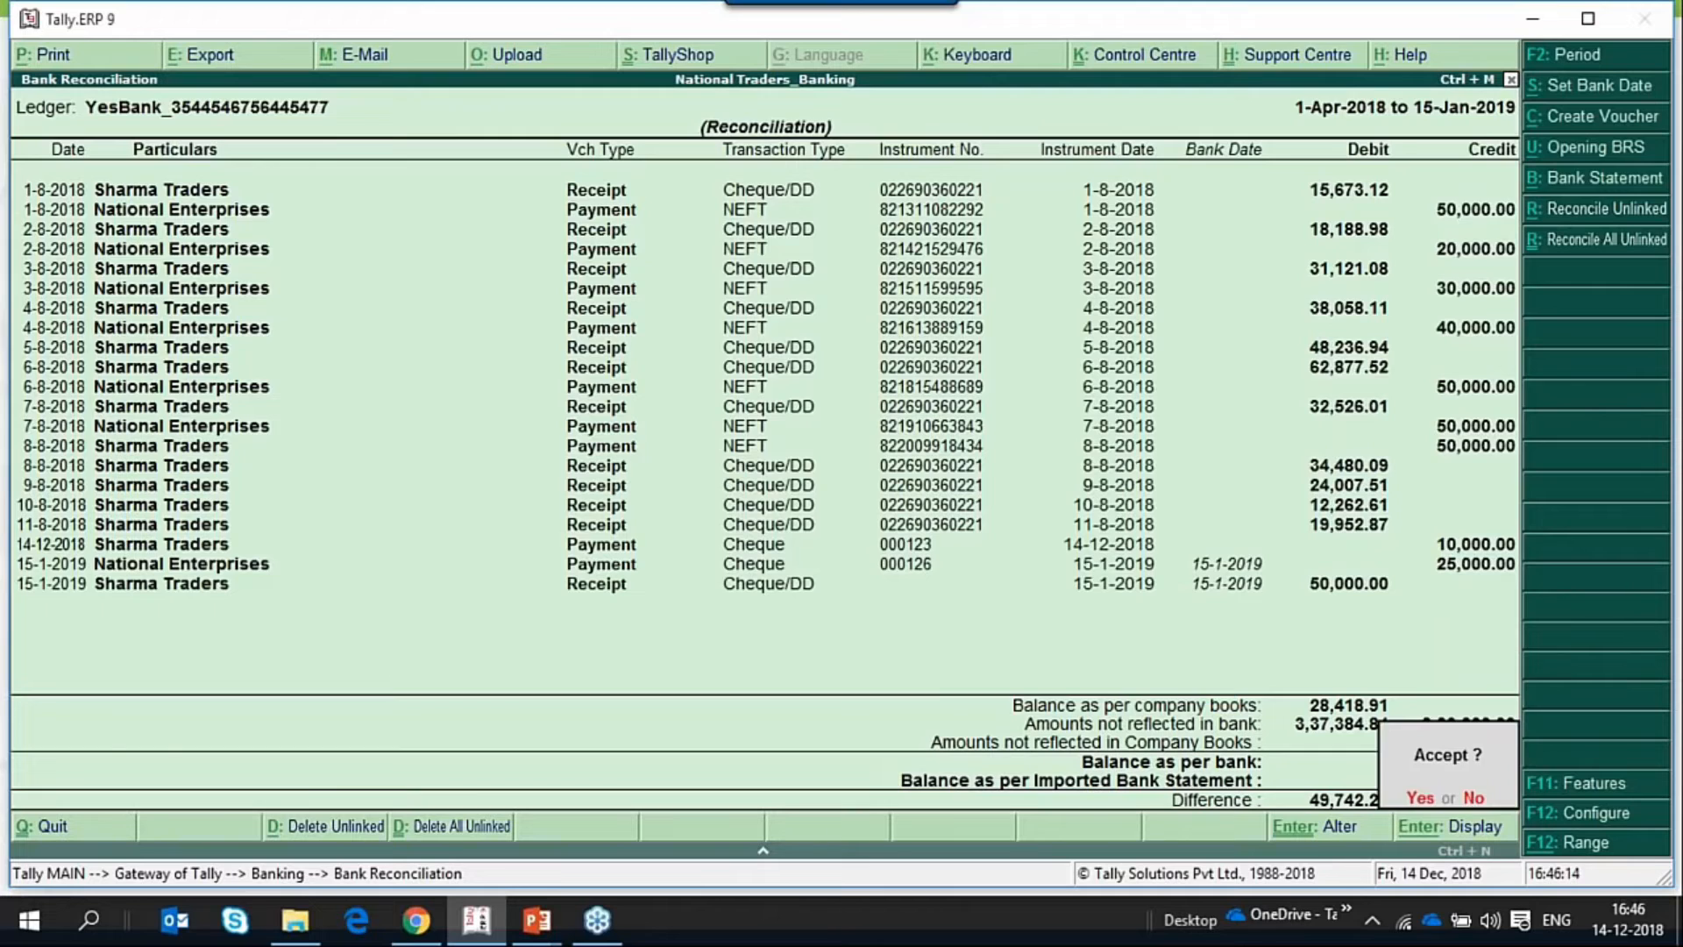
pyautogui.press('Return')
pyautogui.press('Escape')
pyautogui.press('Escape')
pyautogui.press('Escape')
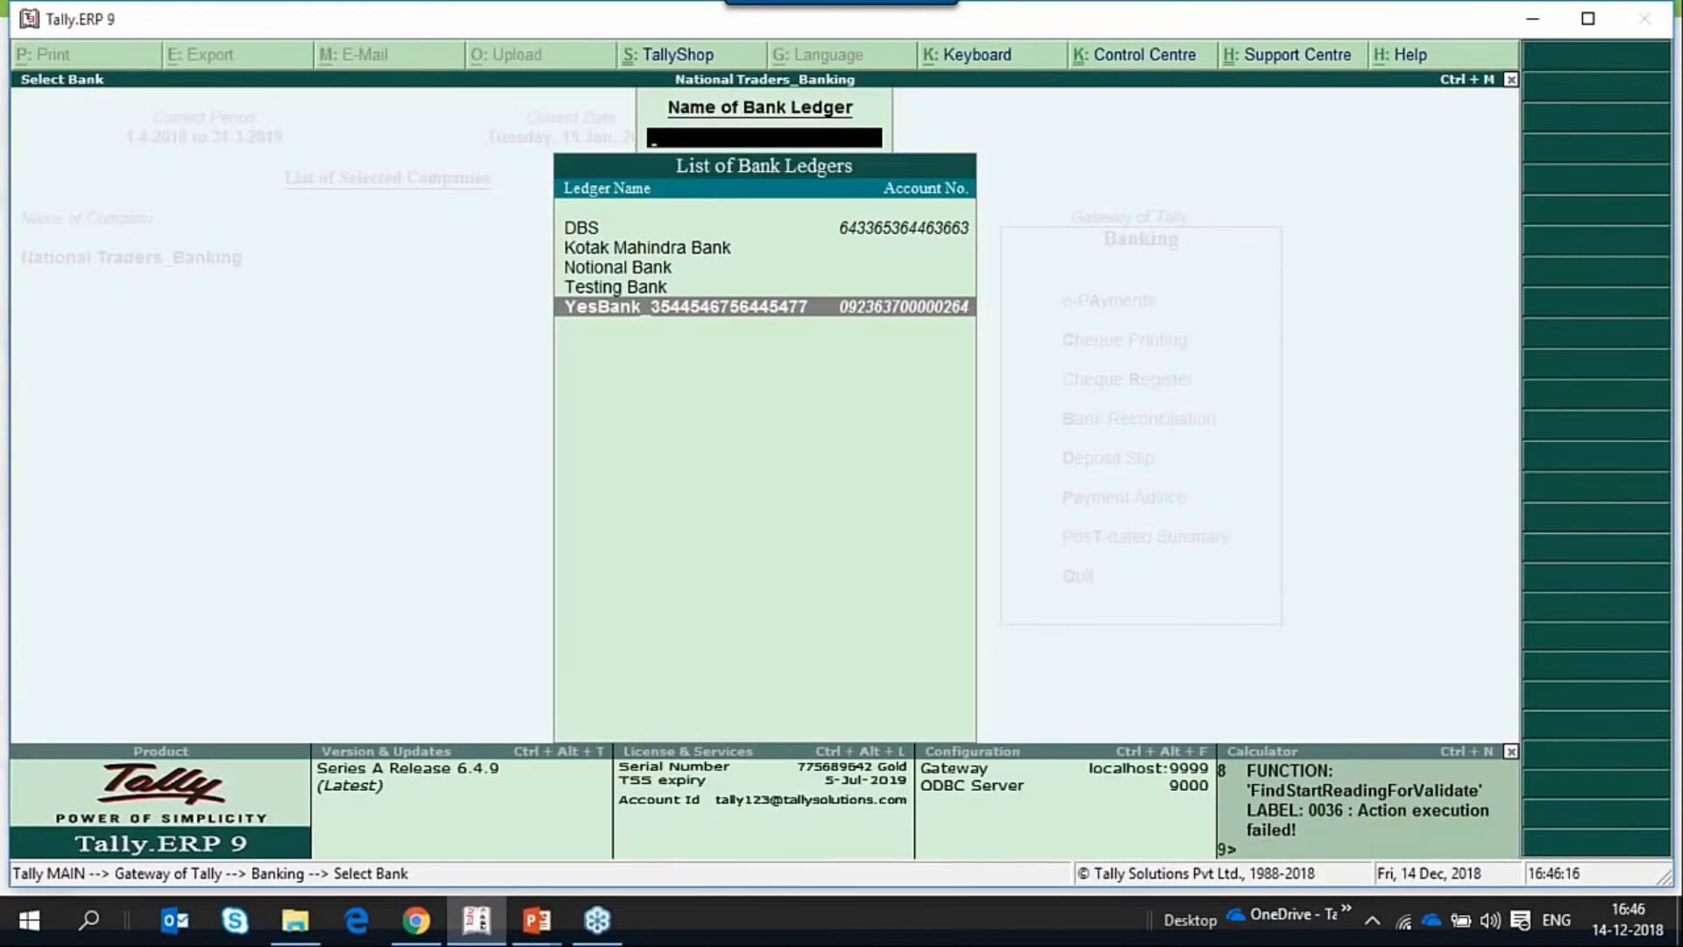
pyautogui.press('Escape')
pyautogui.press('n')
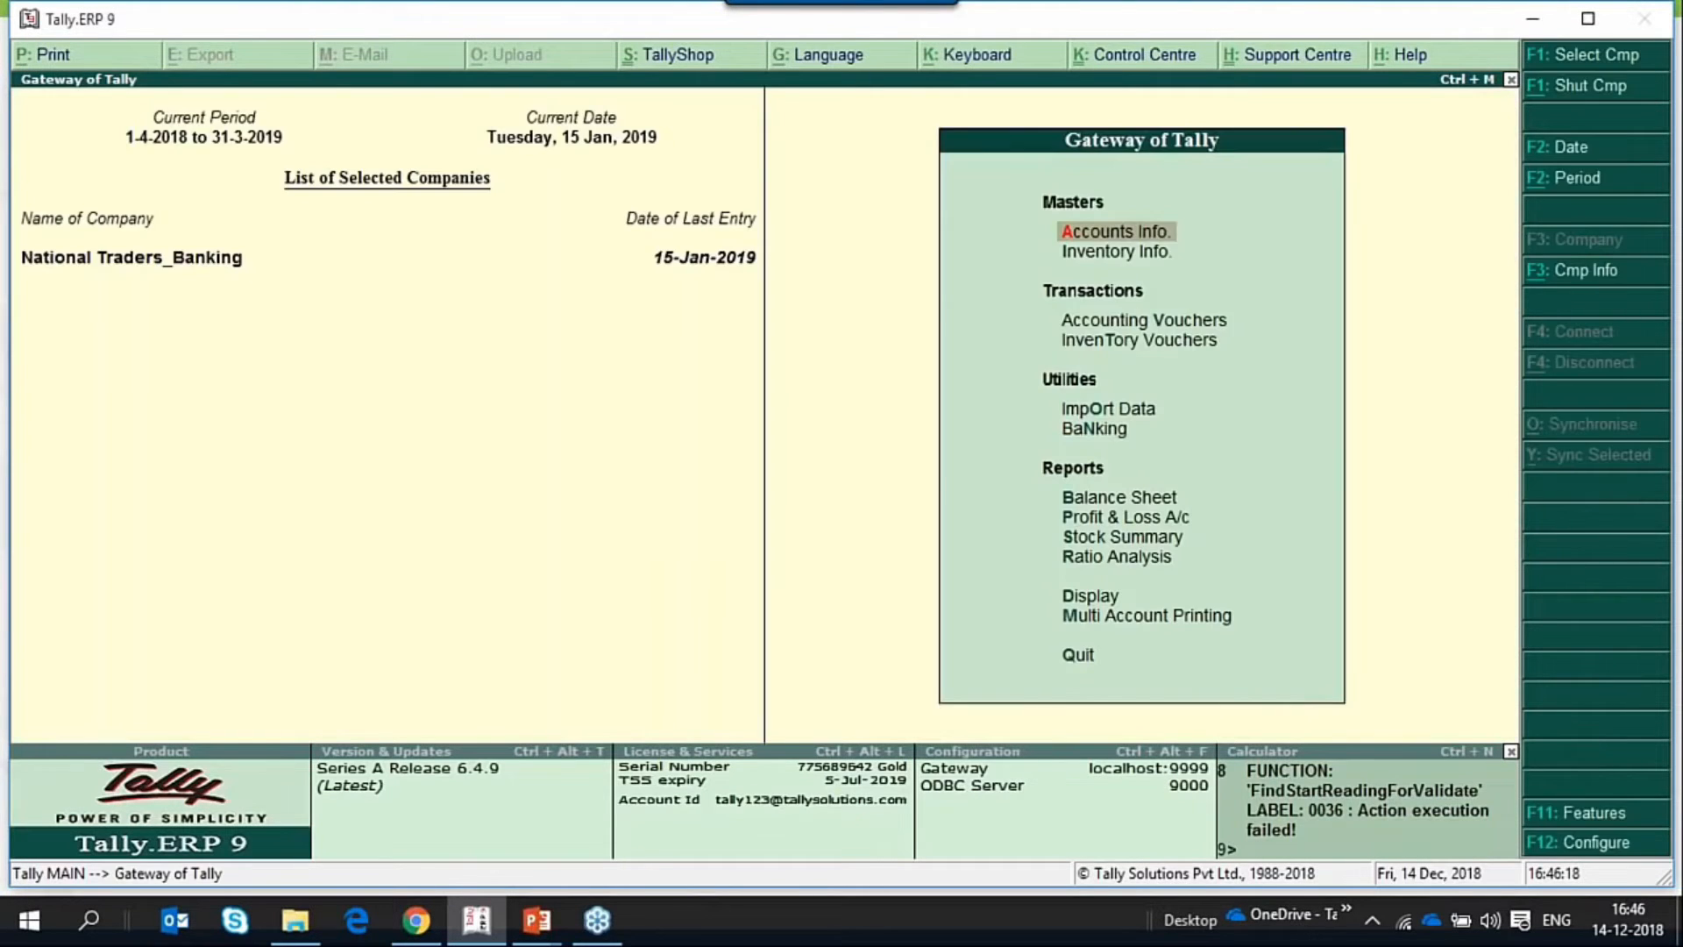
# Return from the Gateway of Tally to the Post-dated Summary among the Banking utilities.
pyautogui.press('Down')
pyautogui.press('Down')
pyautogui.press('Down')
pyautogui.press('Down')
pyautogui.press('Down')
pyautogui.press('Return')
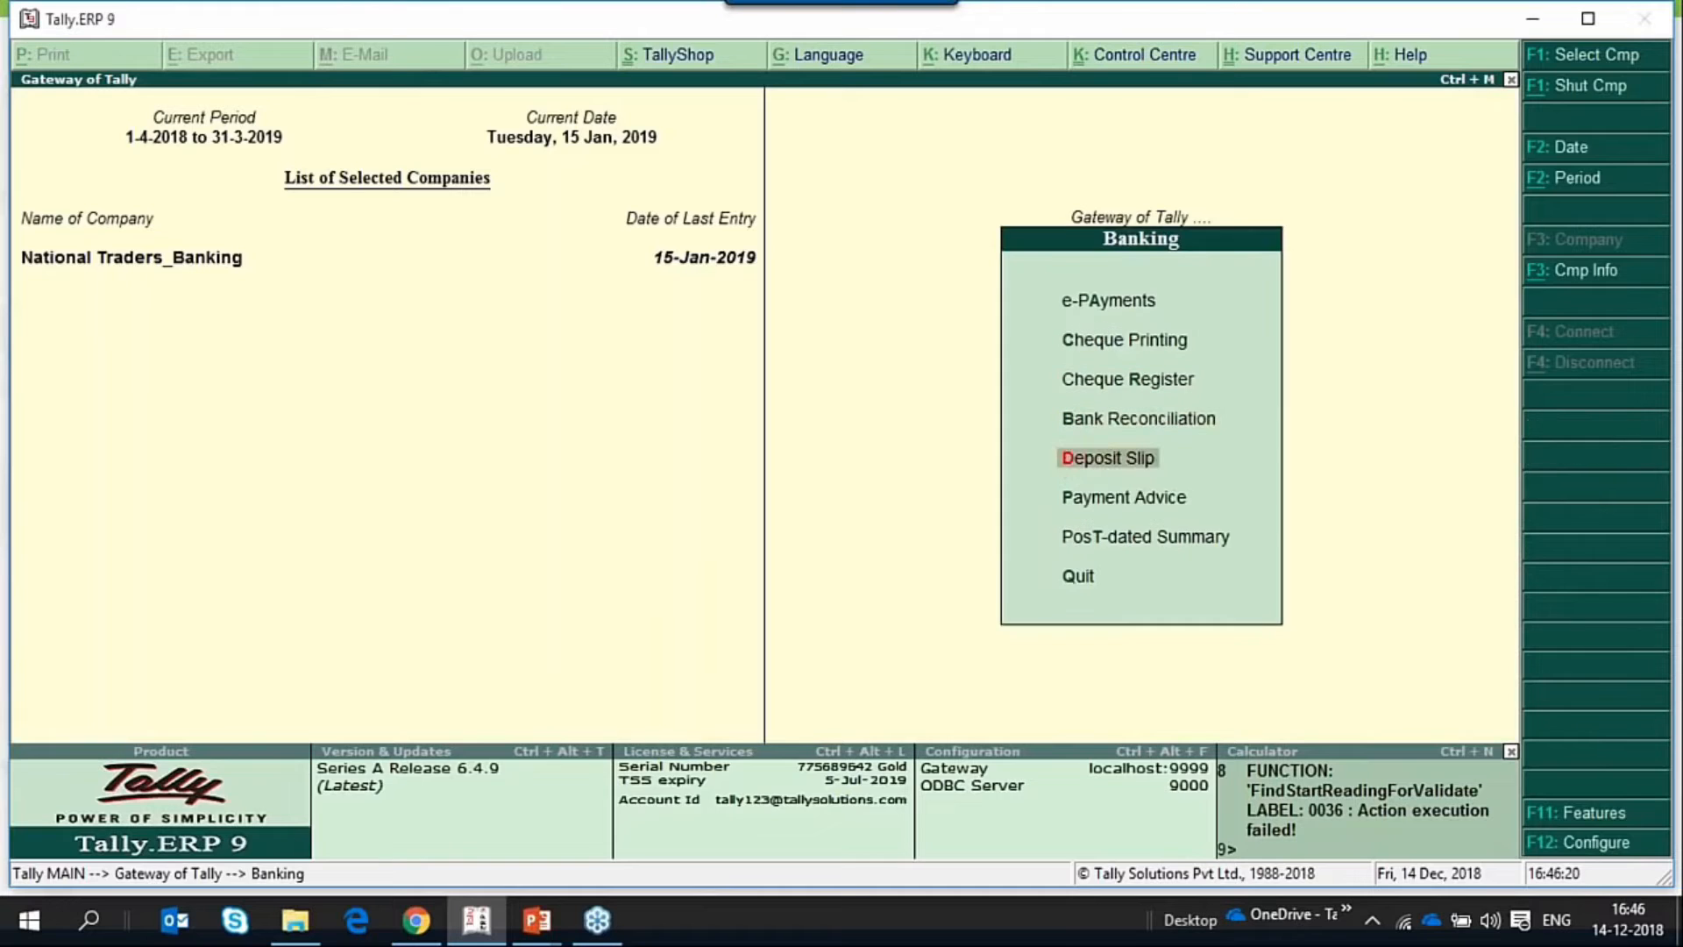
# Show all January post-dated transactions of YesBank, check their status, and return to the Gateway of Tally.
pyautogui.press('Down')
pyautogui.press('Down')
pyautogui.press('Return')
pyautogui.press('Down')
pyautogui.press('Down')
pyautogui.press('Down')
pyautogui.press('Down')
pyautogui.press('Down')
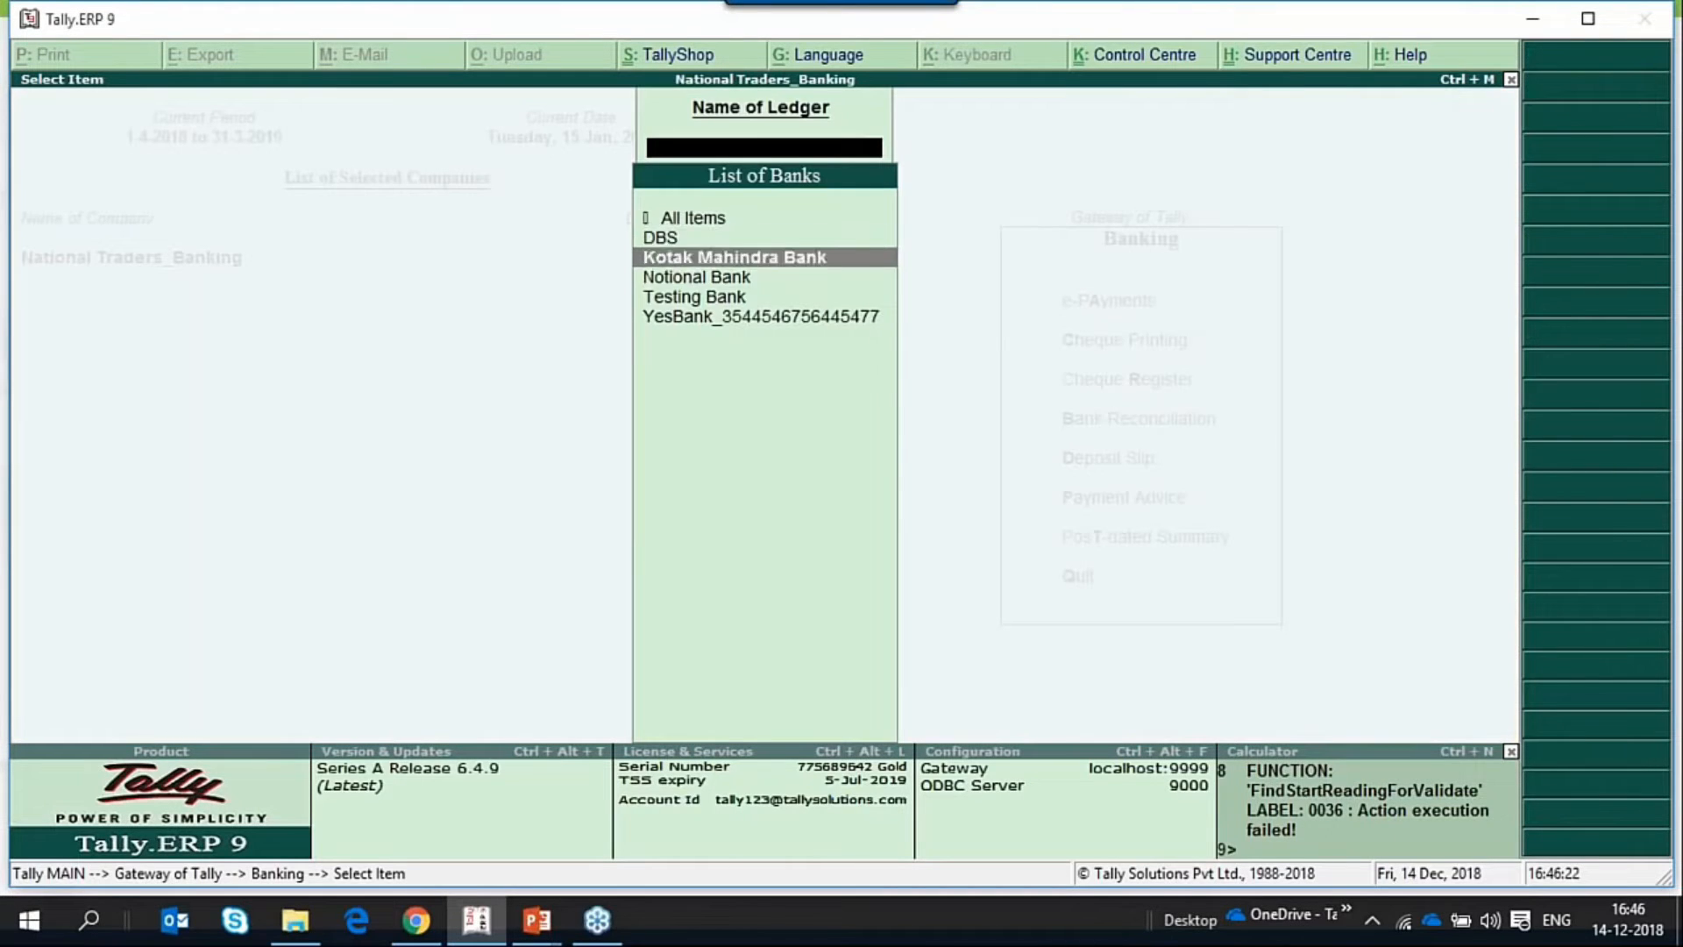
pyautogui.press('Return')
pyautogui.press('Return')
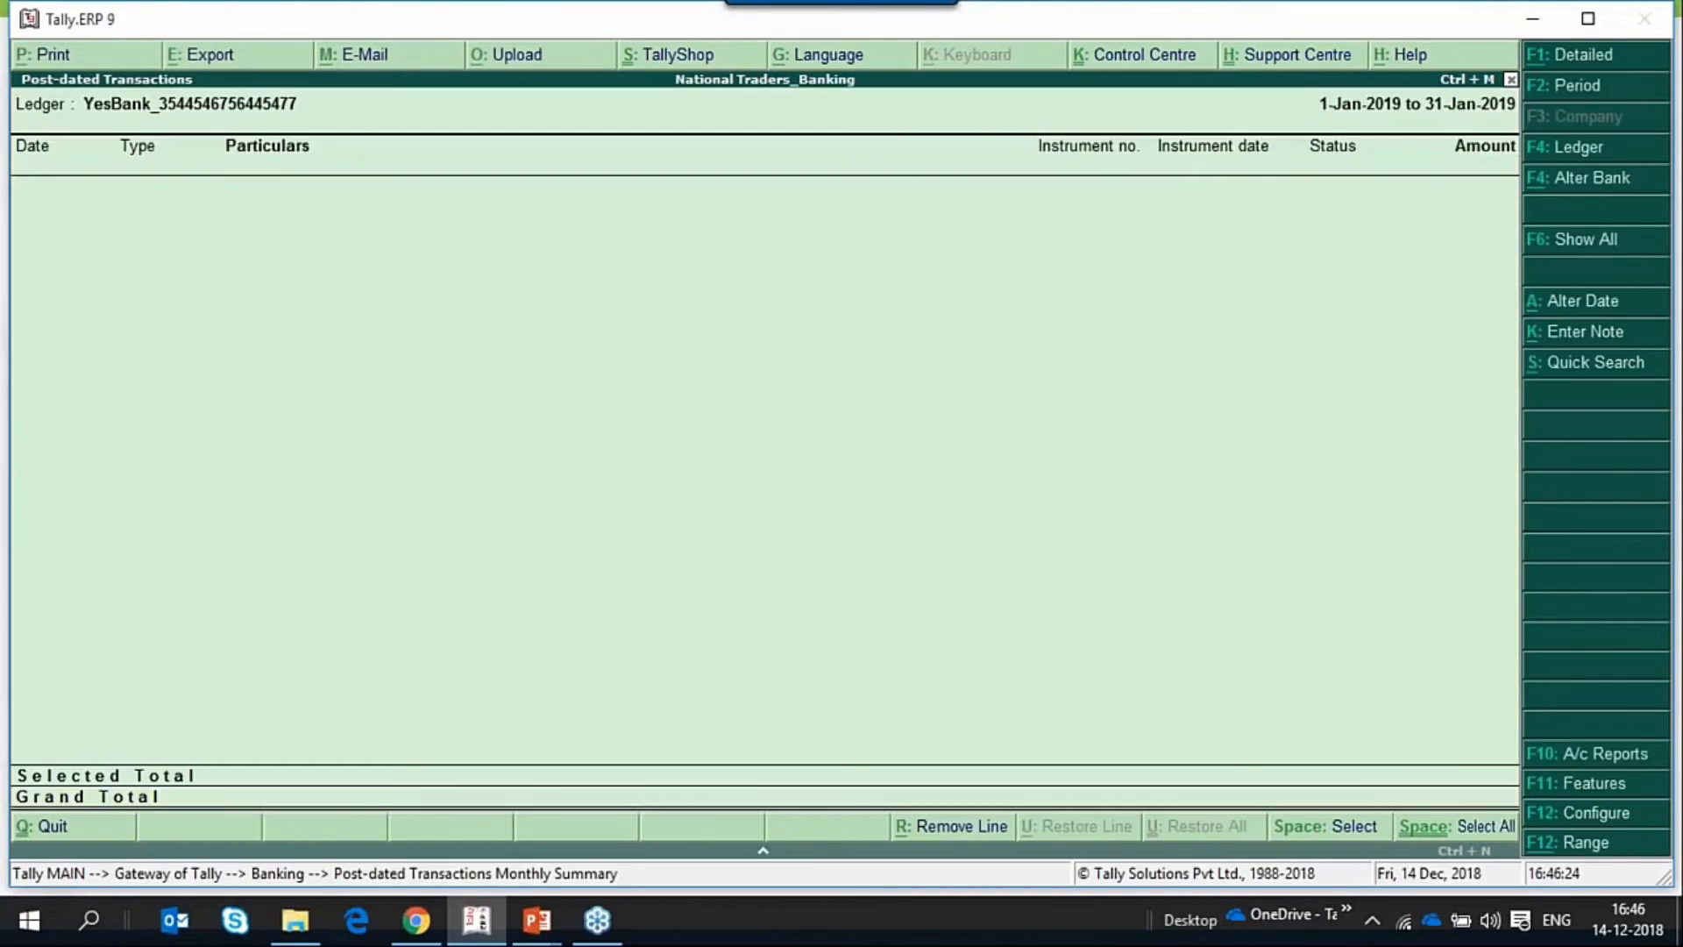
pyautogui.press('F6')
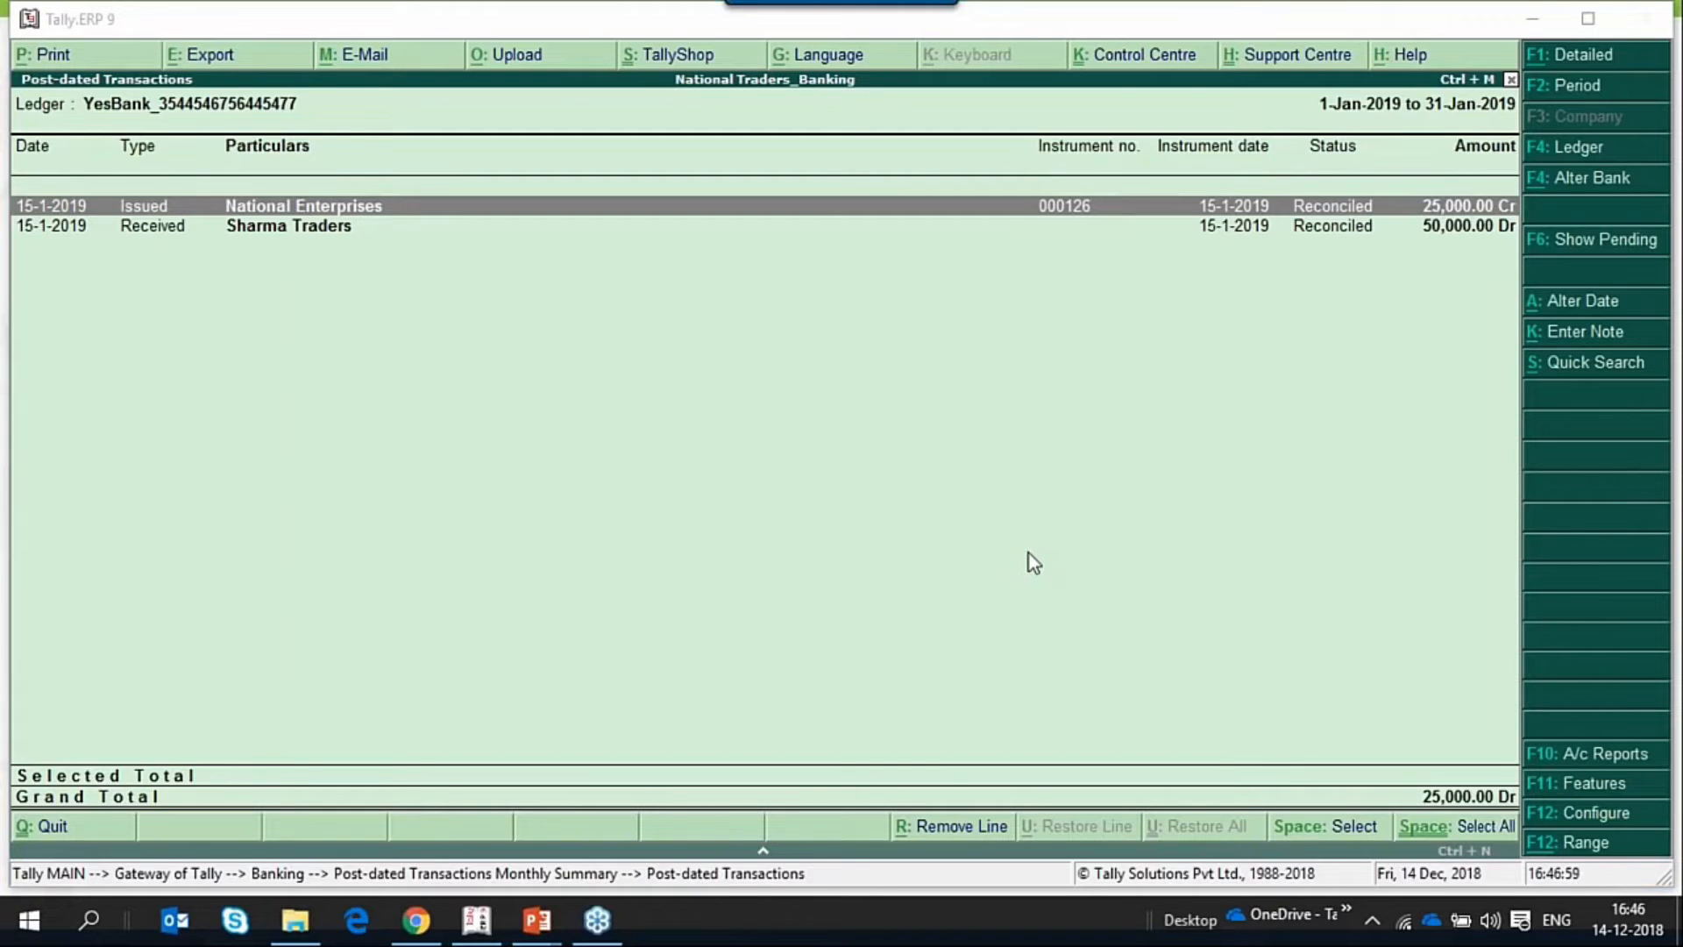
pyautogui.click(1135, 563)
pyautogui.press('Escape')
pyautogui.press('Escape')
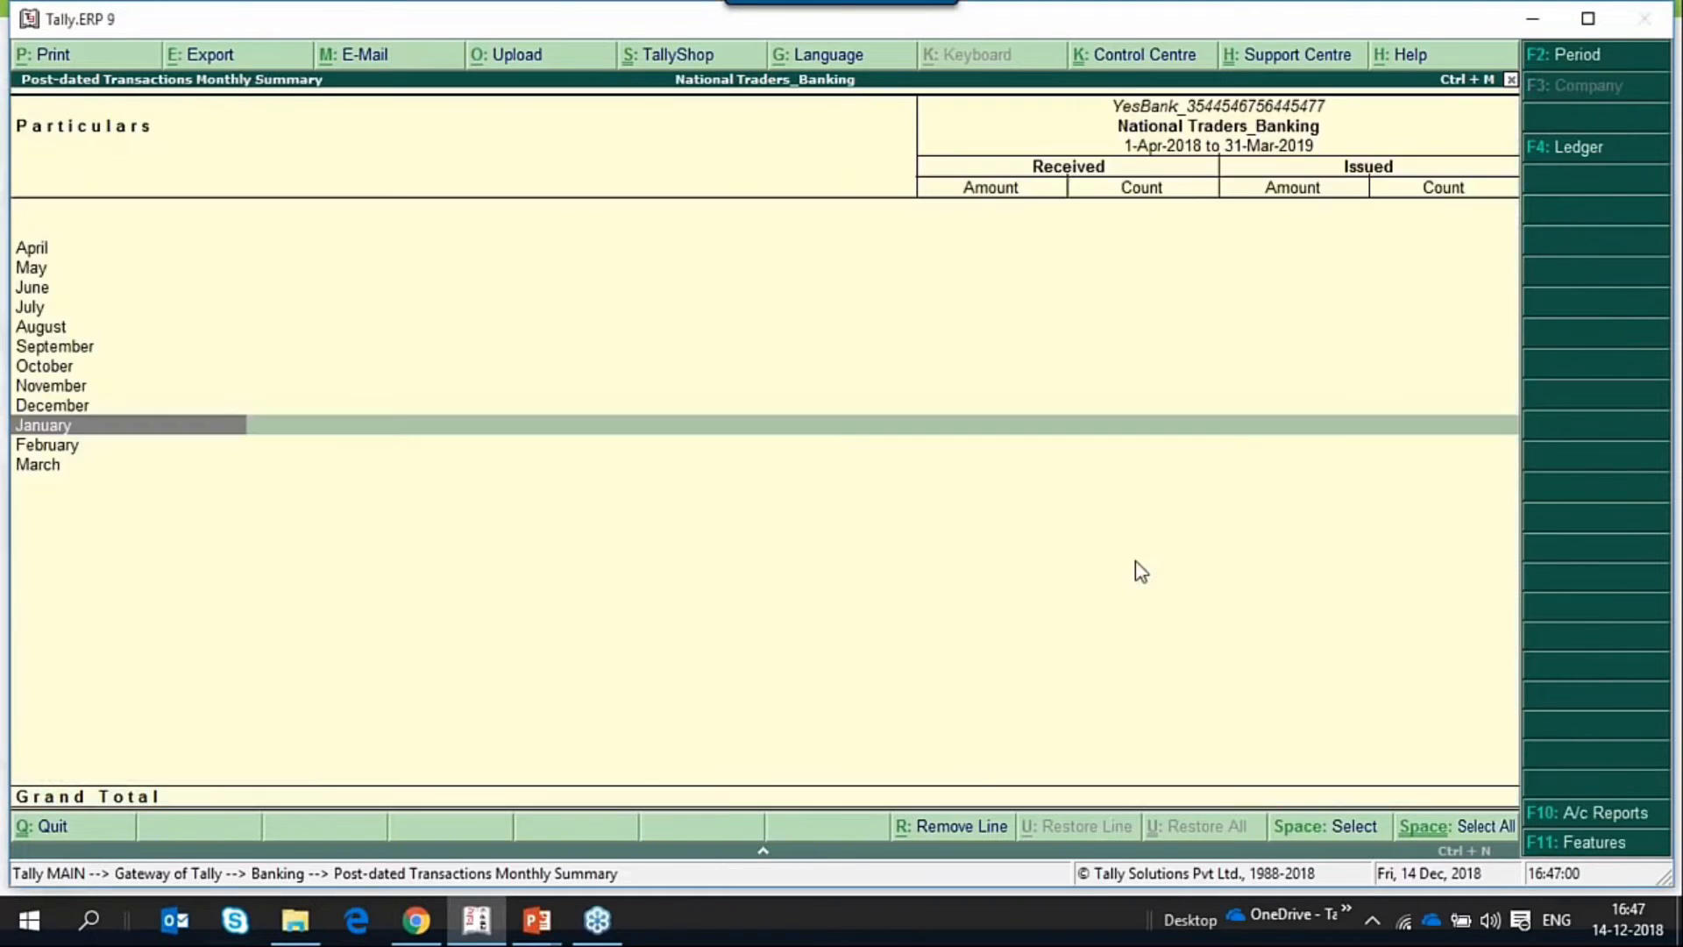
pyautogui.press('Escape')
pyautogui.press('Escape')
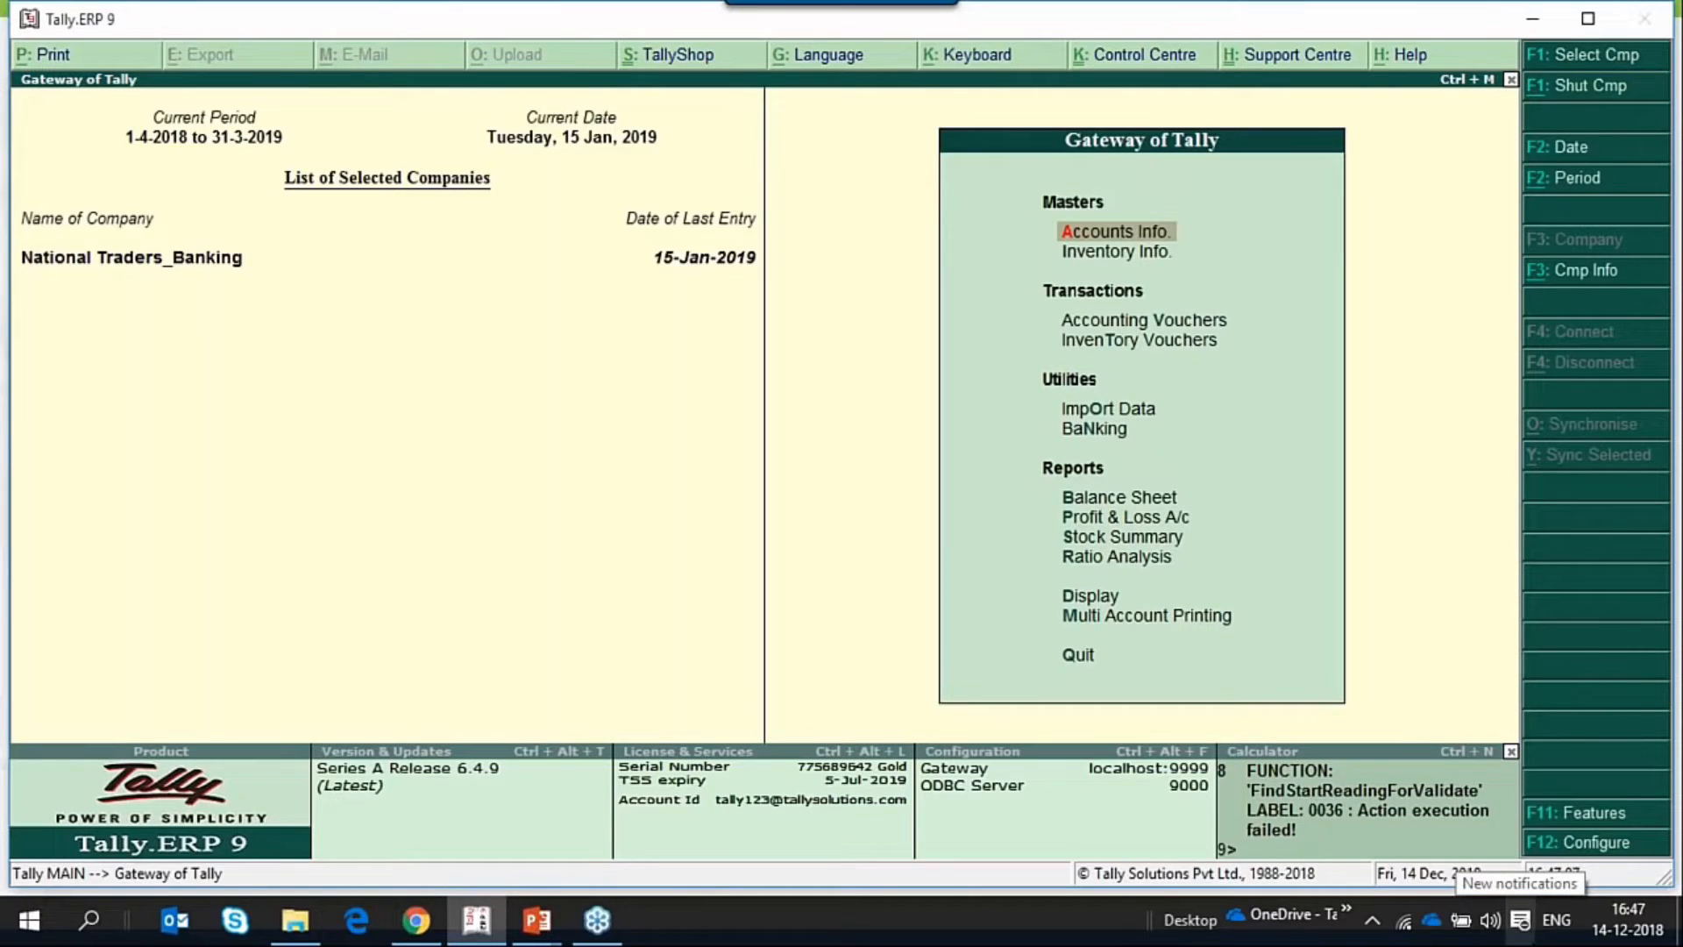
# Open the YesBank ledger for alteration from the accounts masters.
pyautogui.press('Return')
pyautogui.press('l')
pyautogui.press('Down')
pyautogui.press('Down')
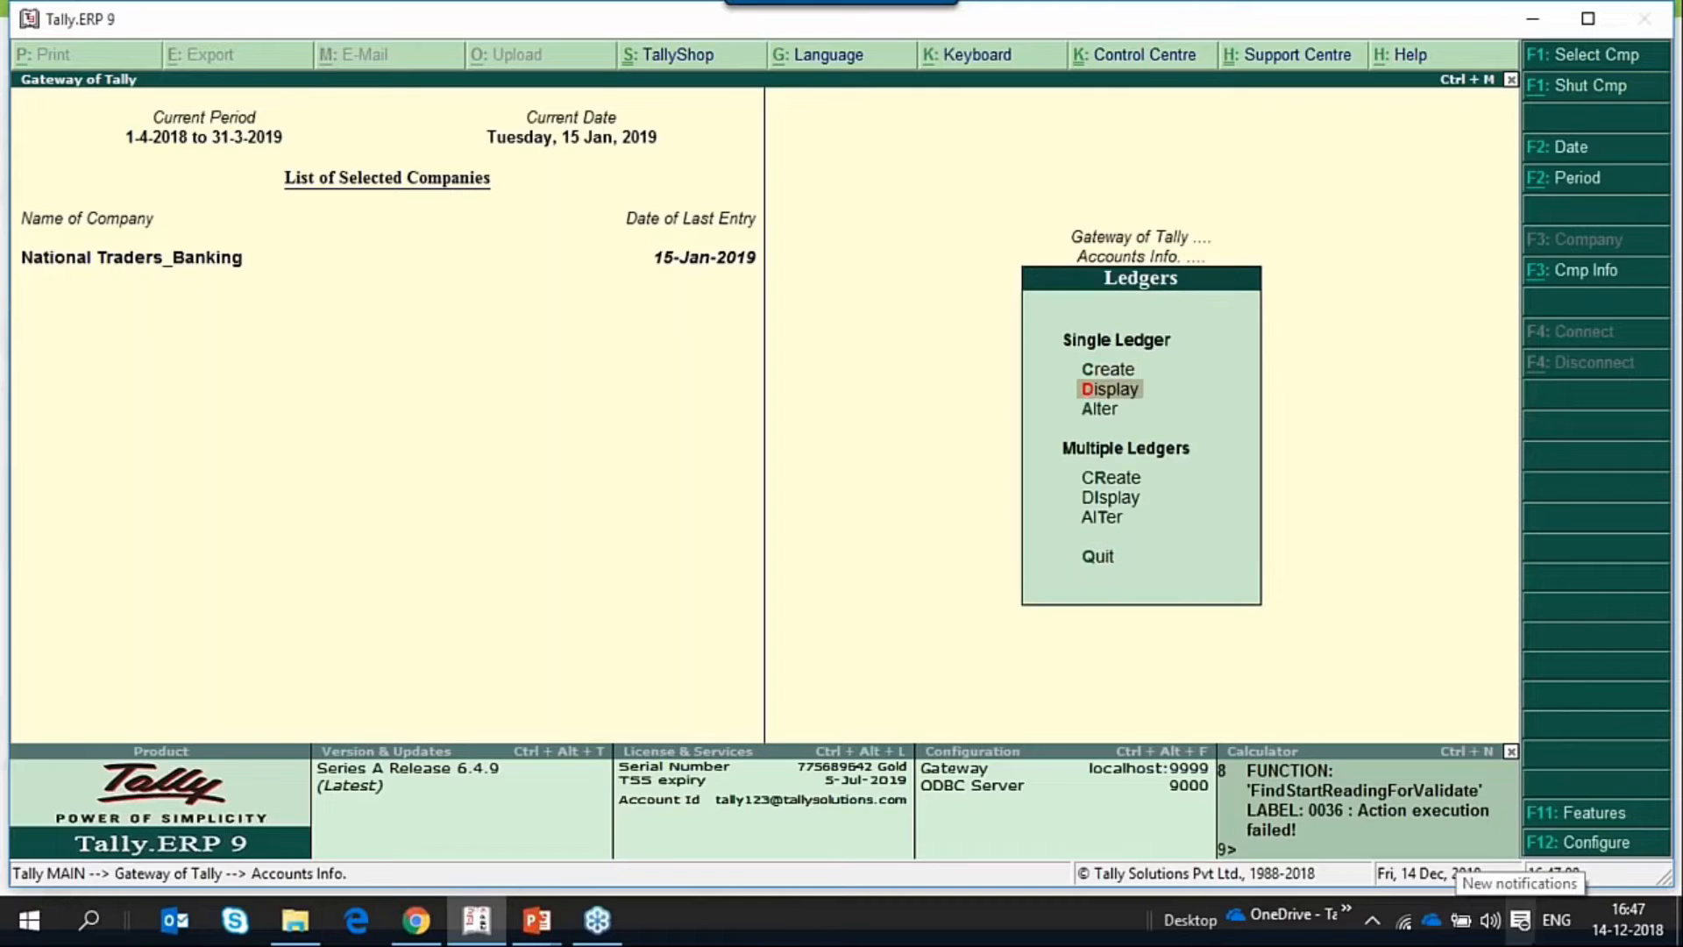
pyautogui.press('Return')
pyautogui.press('Down')
pyautogui.press('Down')
pyautogui.press('End')
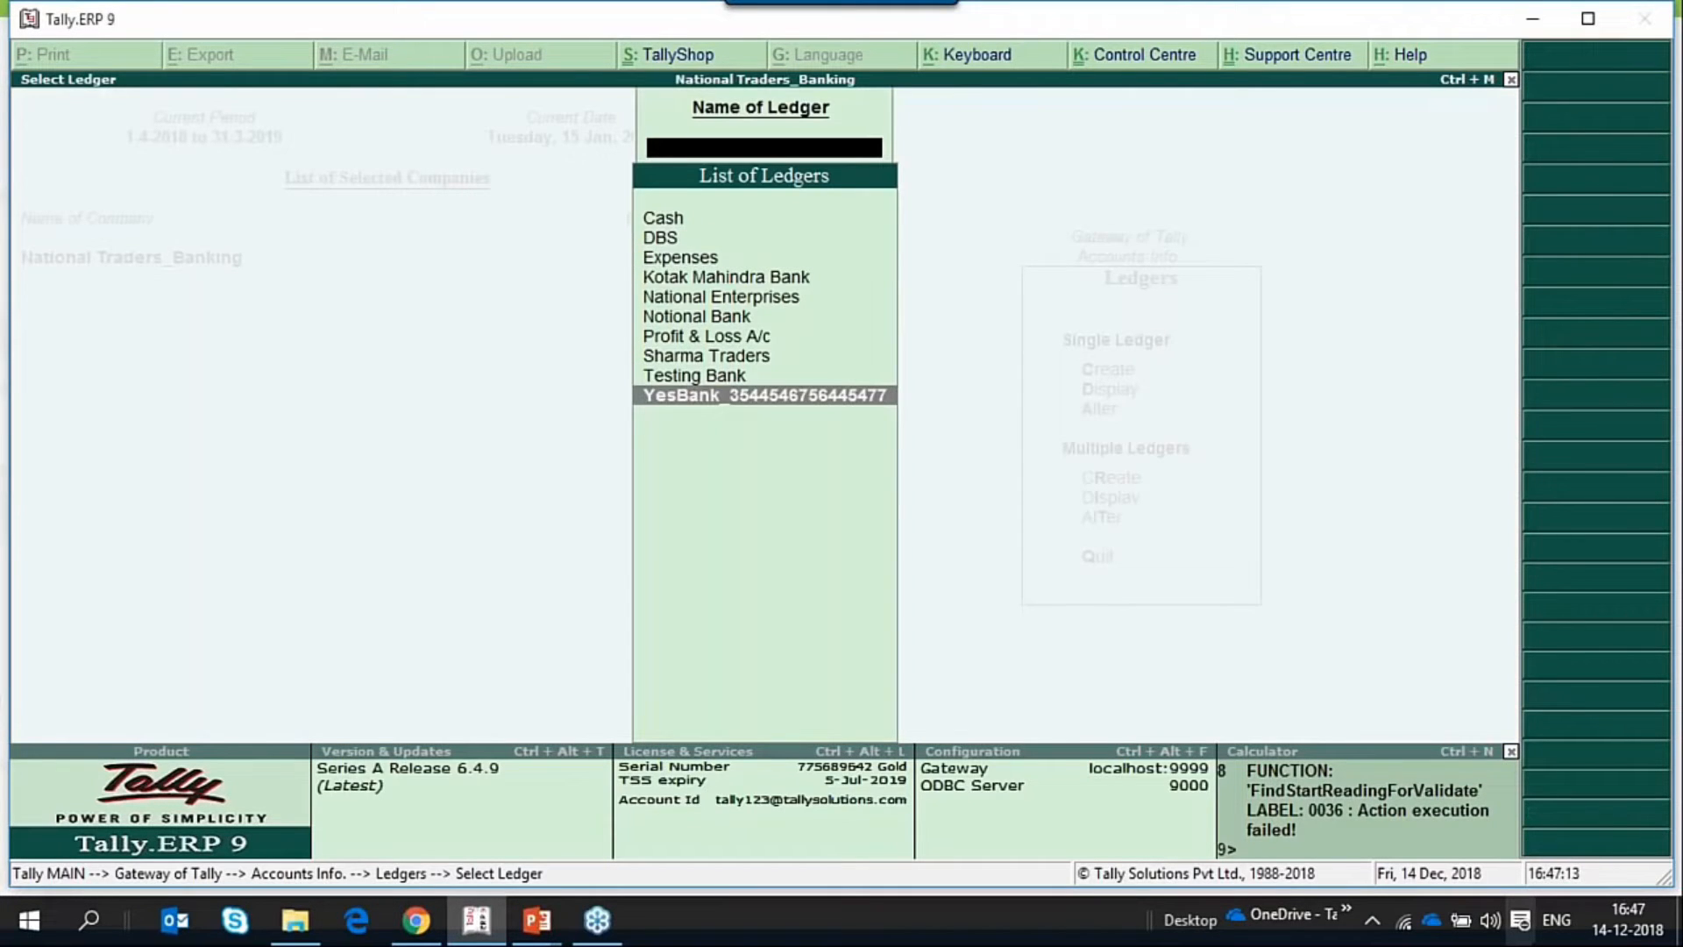
pyautogui.press('Return')
pyautogui.press('Return')
pyautogui.press('Return')
pyautogui.press('Return')
pyautogui.press('Return')
pyautogui.press('Return')
pyautogui.press('Return')
pyautogui.press('Return')
pyautogui.press('Return')
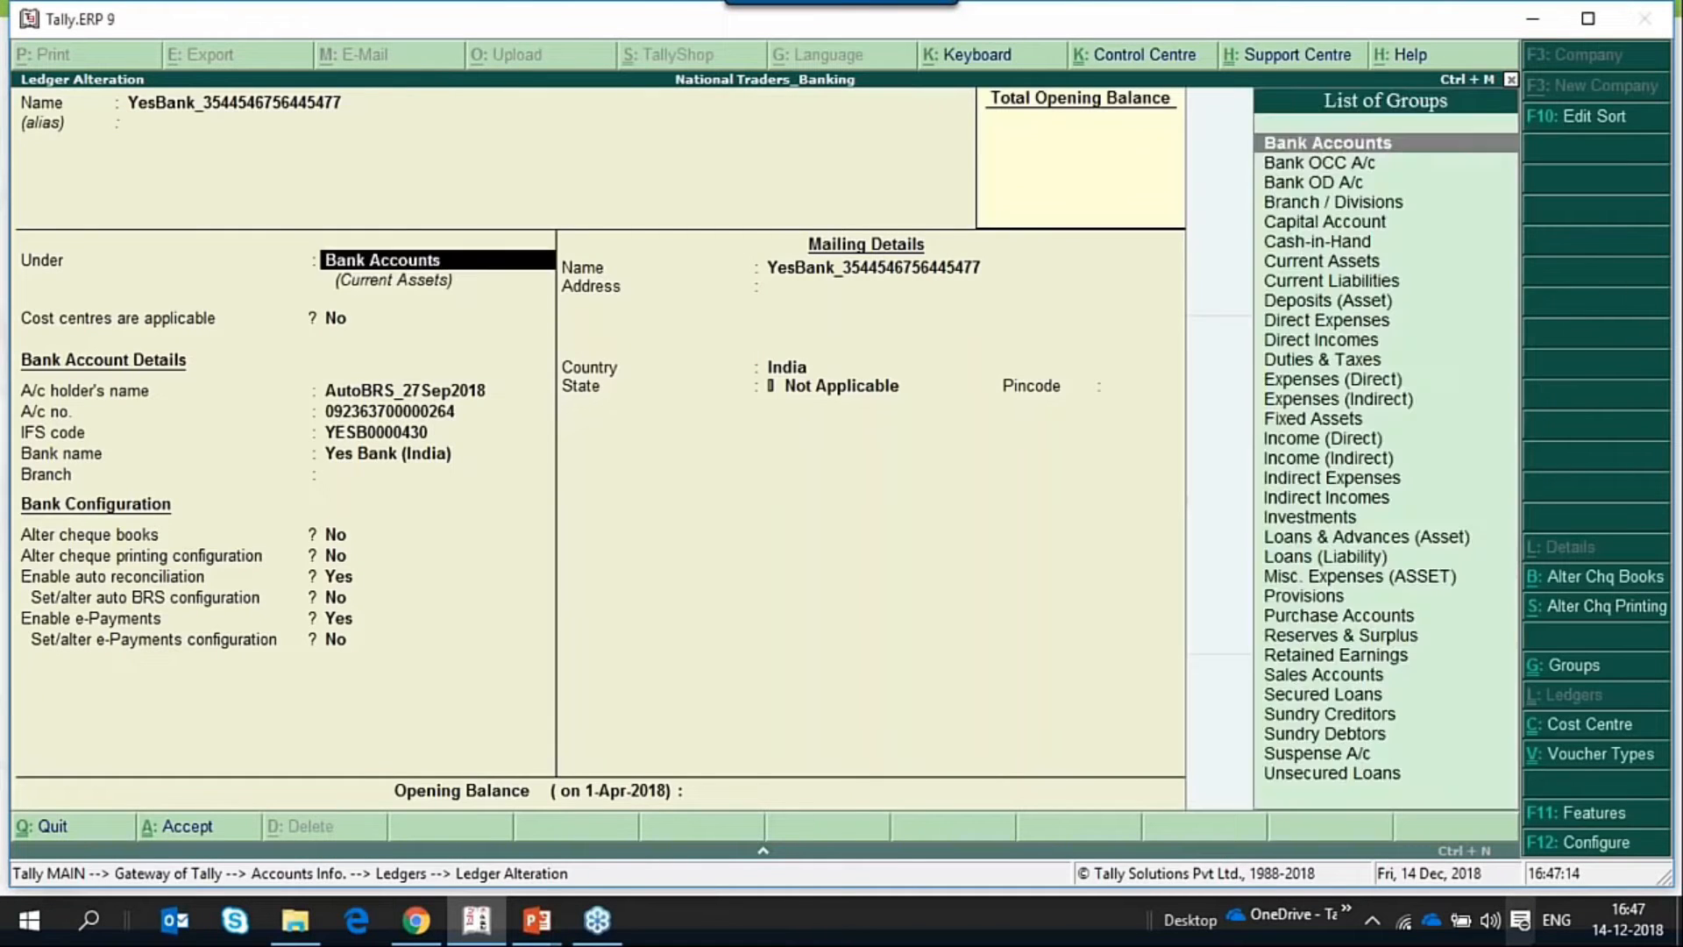
# Set Alter cheque printing configuration to Yes in the YesBank ledger's bank configuration.
pyautogui.press('BackSpace')
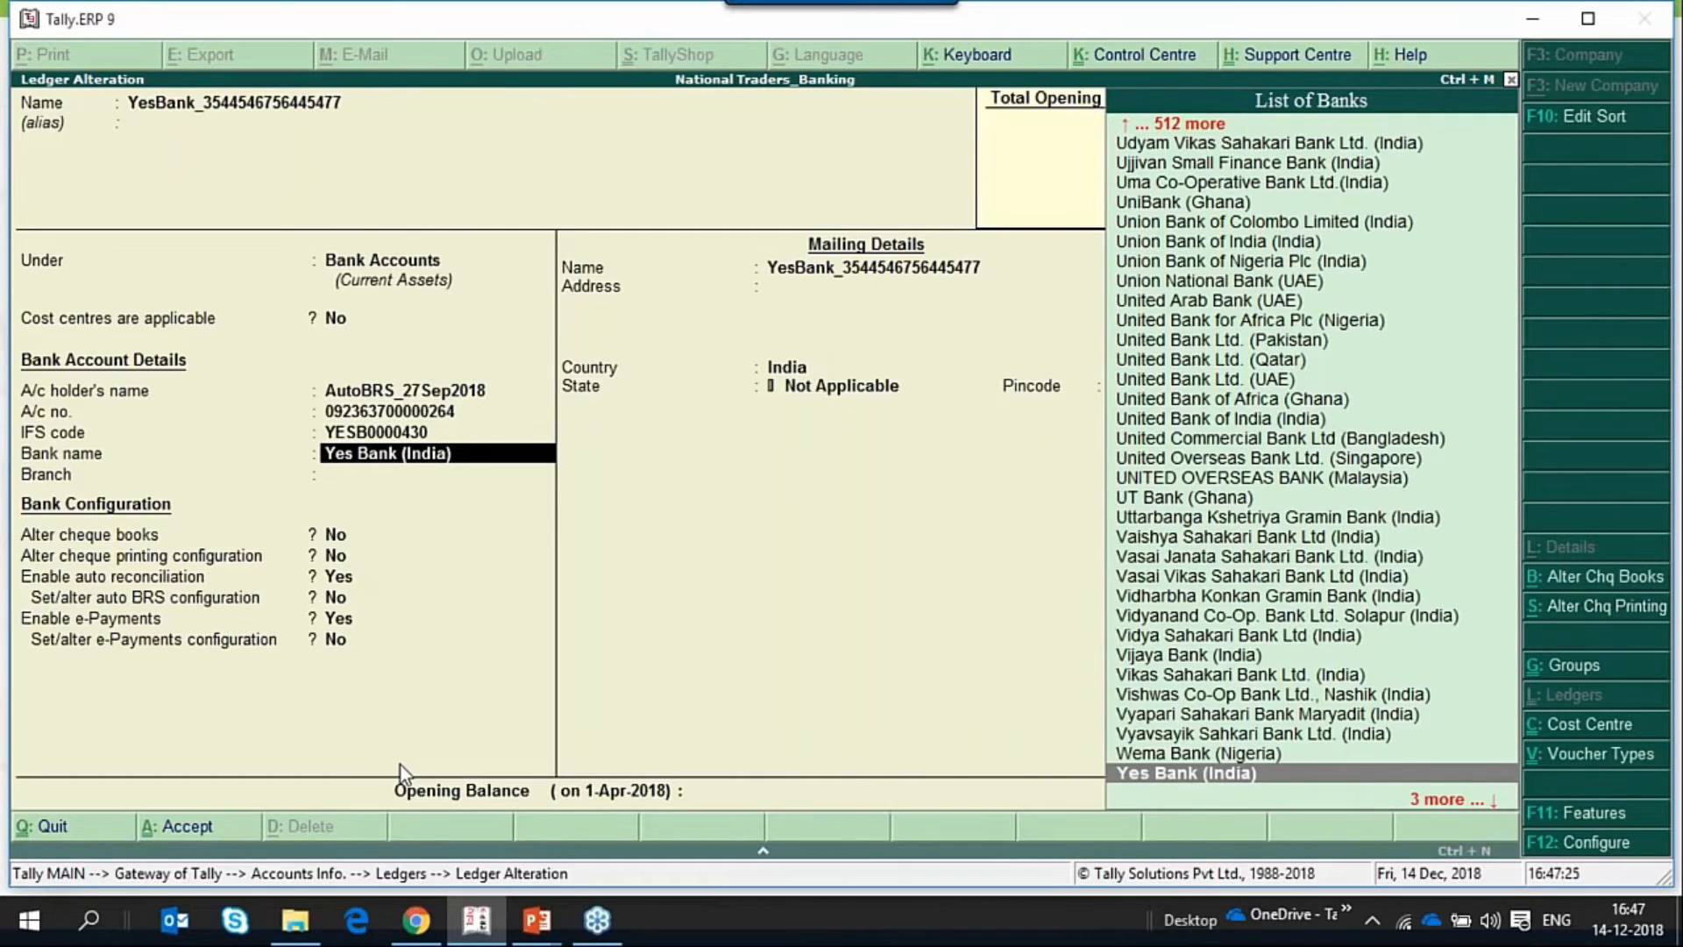
pyautogui.press('Return')
pyautogui.press('Return')
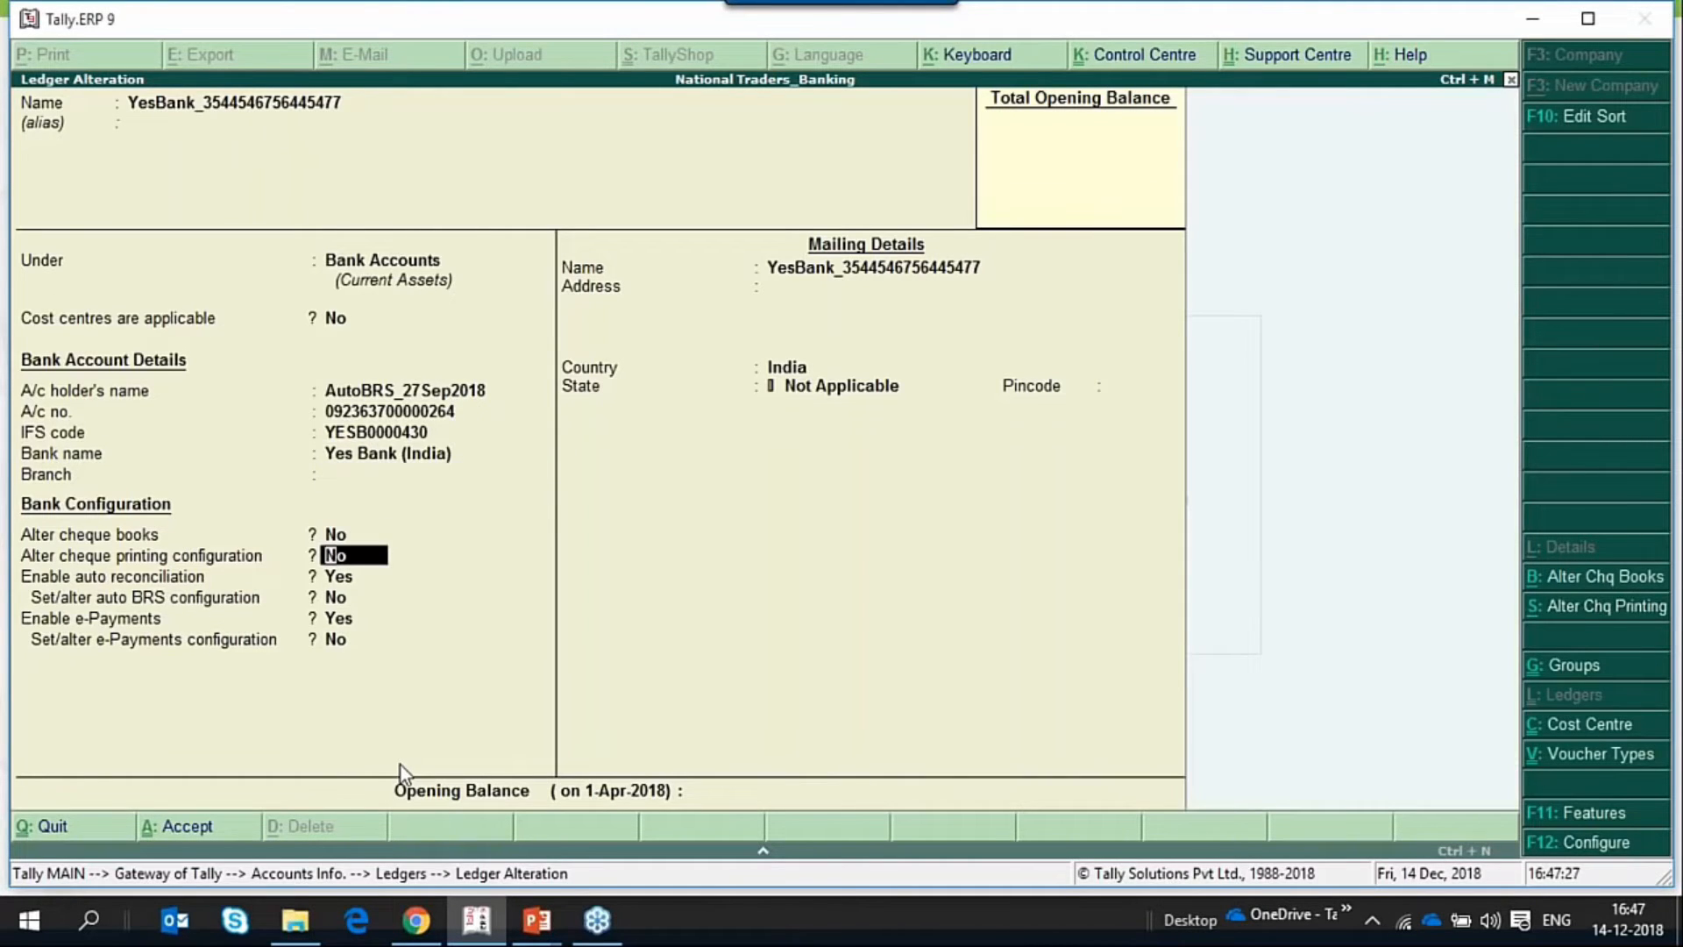
pyautogui.write('y')
pyautogui.press('Return')
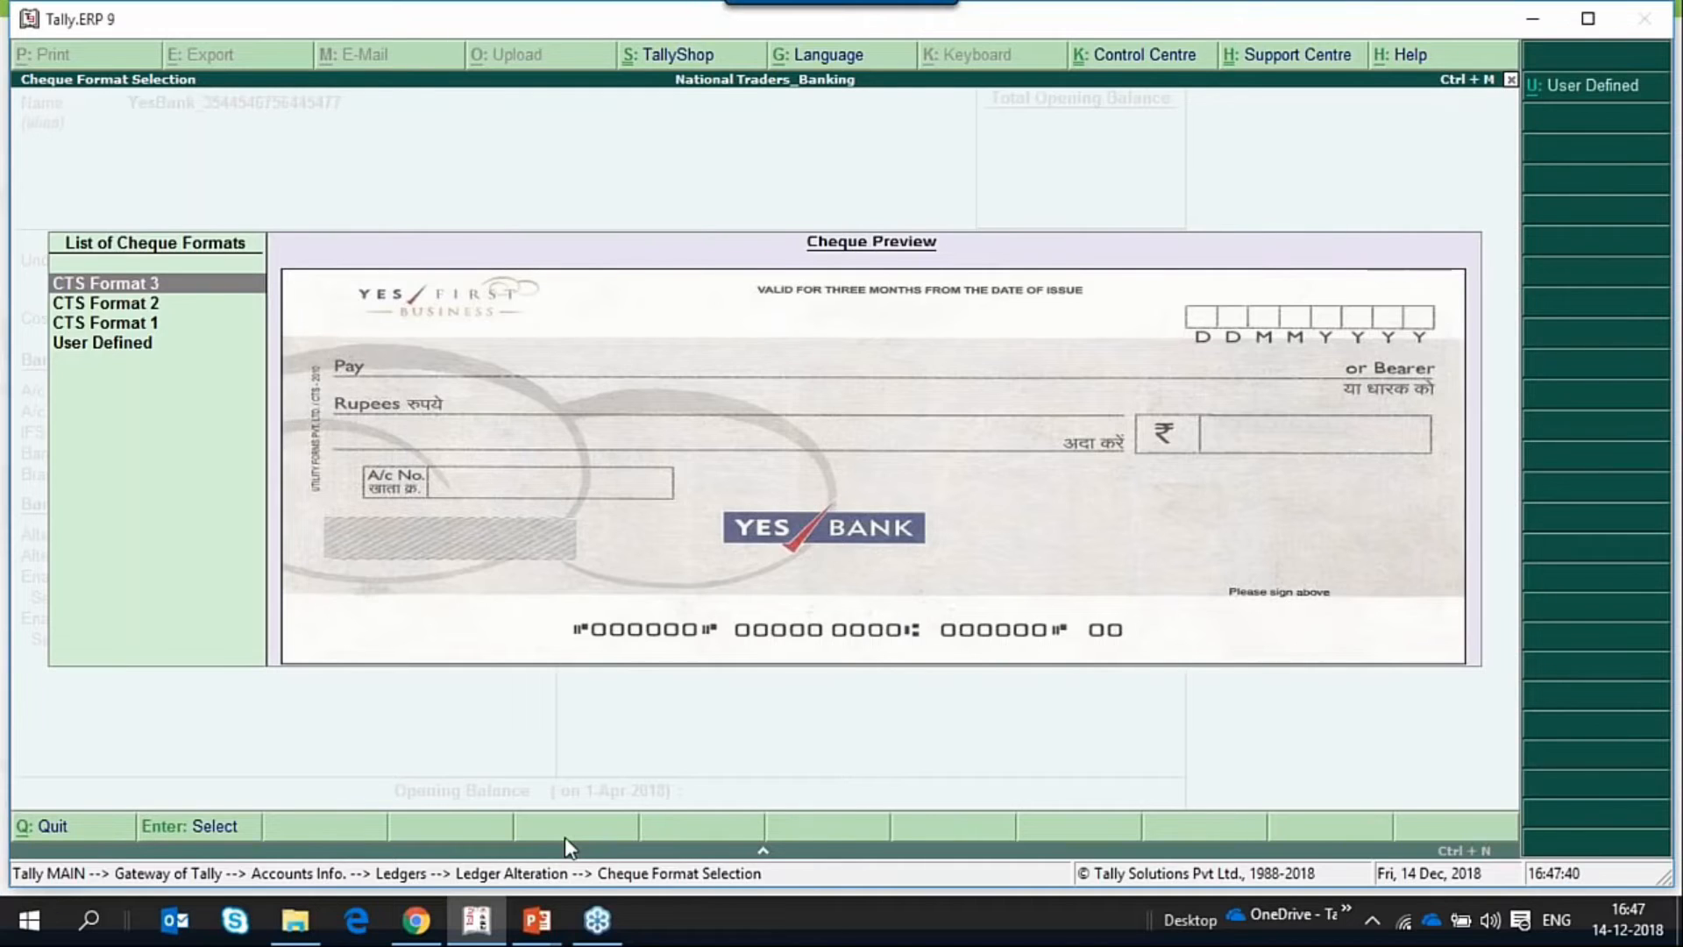
# Compare the Yes Bank cheque format previews, then choose CTS Format 3 and open its cheque dimensions.
pyautogui.press('Down')
pyautogui.press('Down')
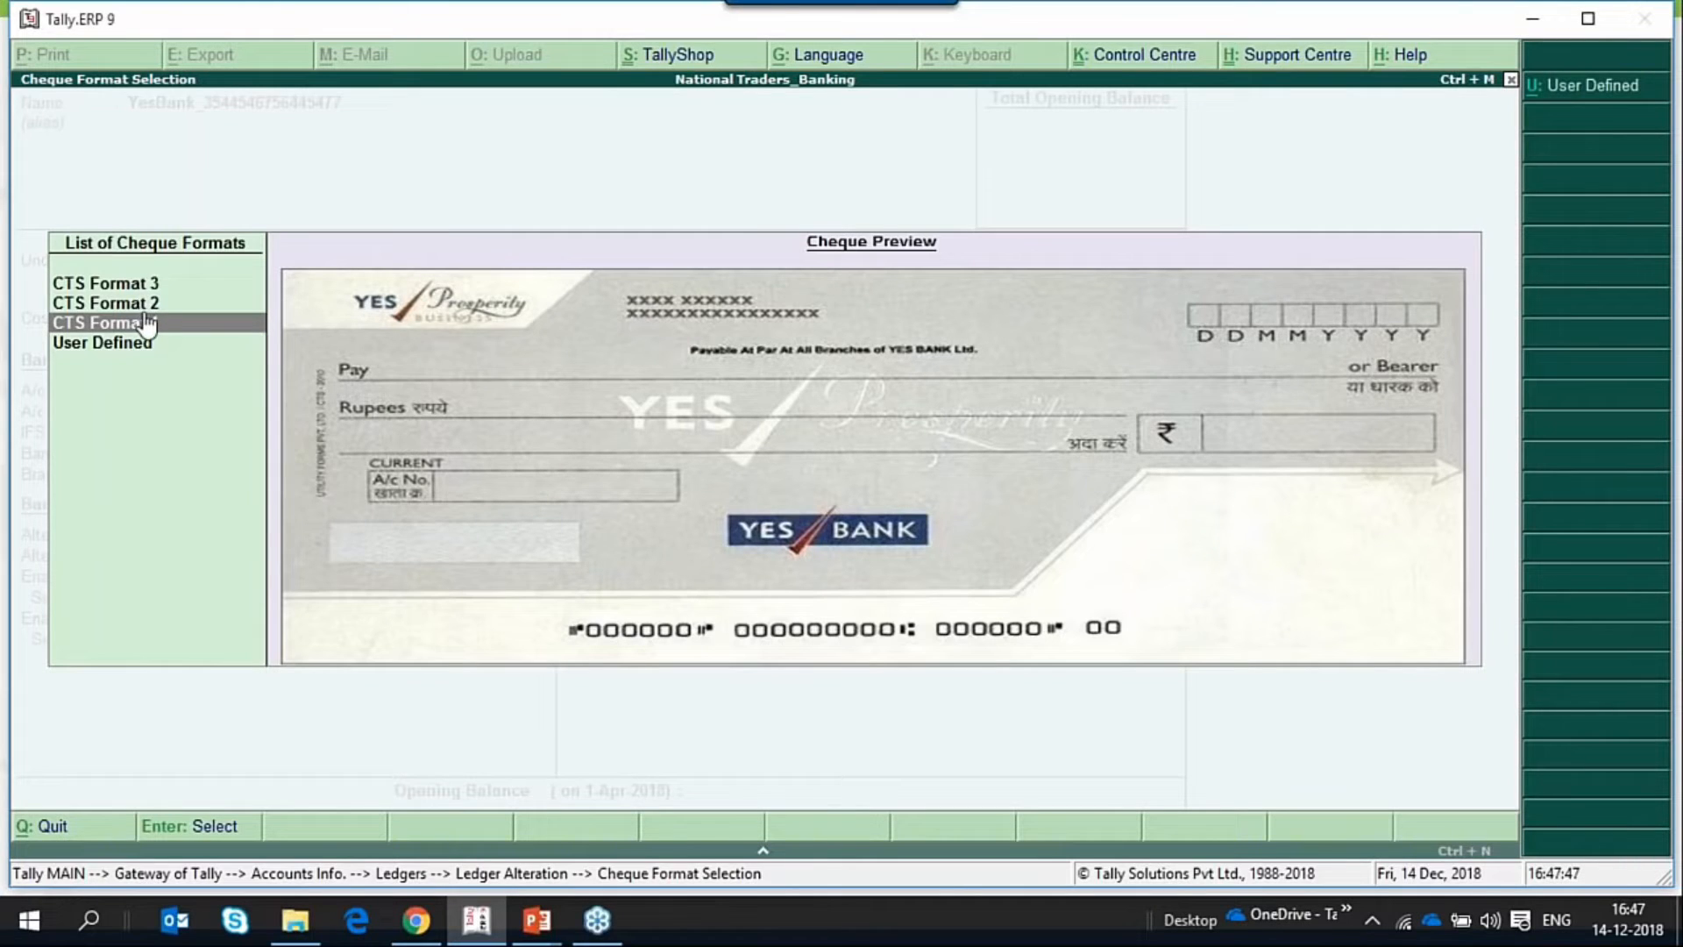
pyautogui.press('Up')
pyautogui.press('Up')
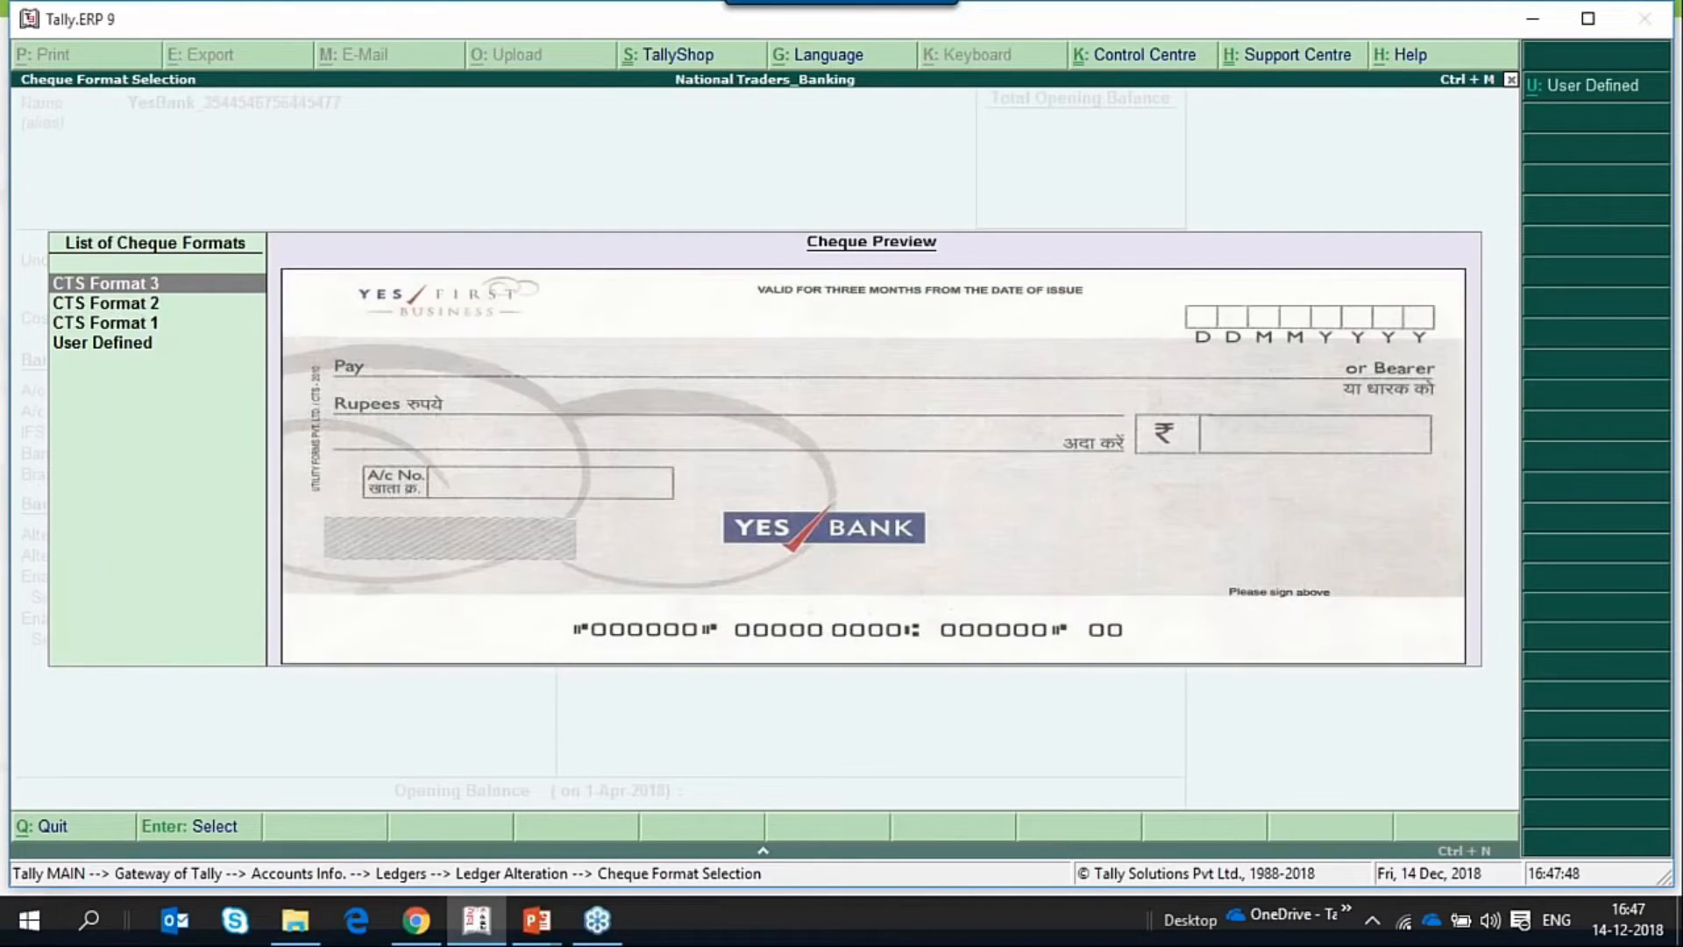
pyautogui.press('Return')
# Preview the sample cheque print for the configured dimensions at enlarged size, then close the preview and the cheque configuration.
pyautogui.press('Return')
pyautogui.press('Return')
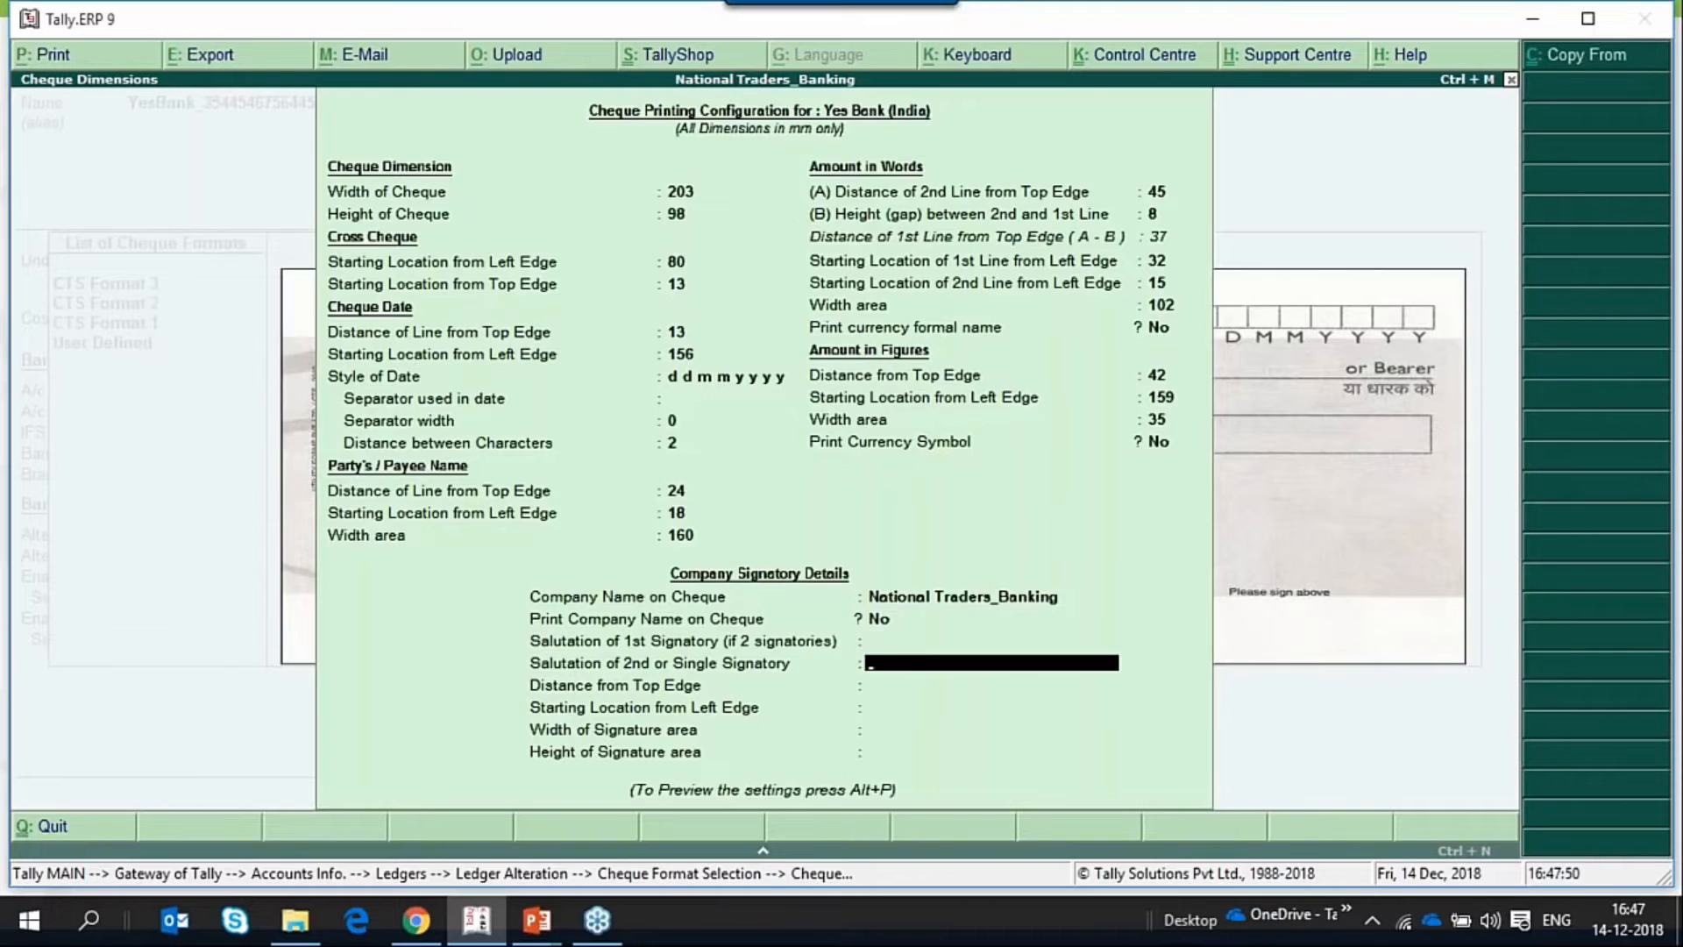
pyautogui.hotkey('alt', 'p')
pyautogui.press('Return')
pyautogui.hotkey('alt', 'z')
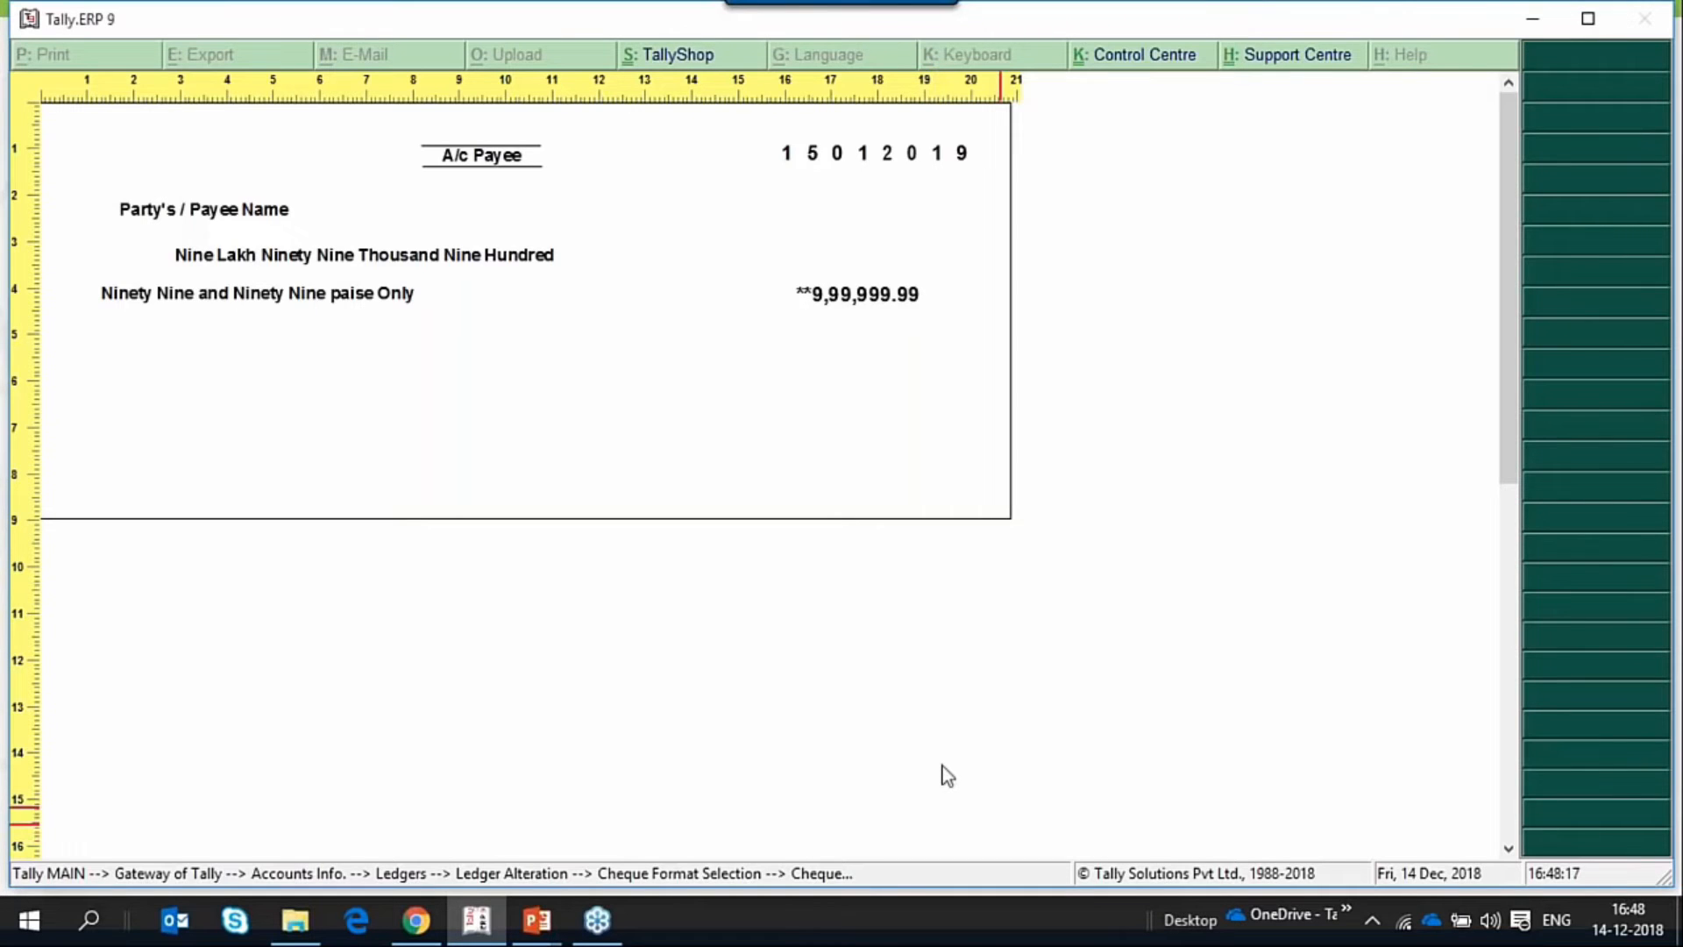
pyautogui.click(617, 677)
pyautogui.press('Escape')
pyautogui.press('Escape')
pyautogui.press('Escape')
# Save the YesBank ledger with its remaining details and return to the Gateway of Tally.
pyautogui.press('Return')
pyautogui.press('Return')
pyautogui.press('Return')
pyautogui.press('Return')
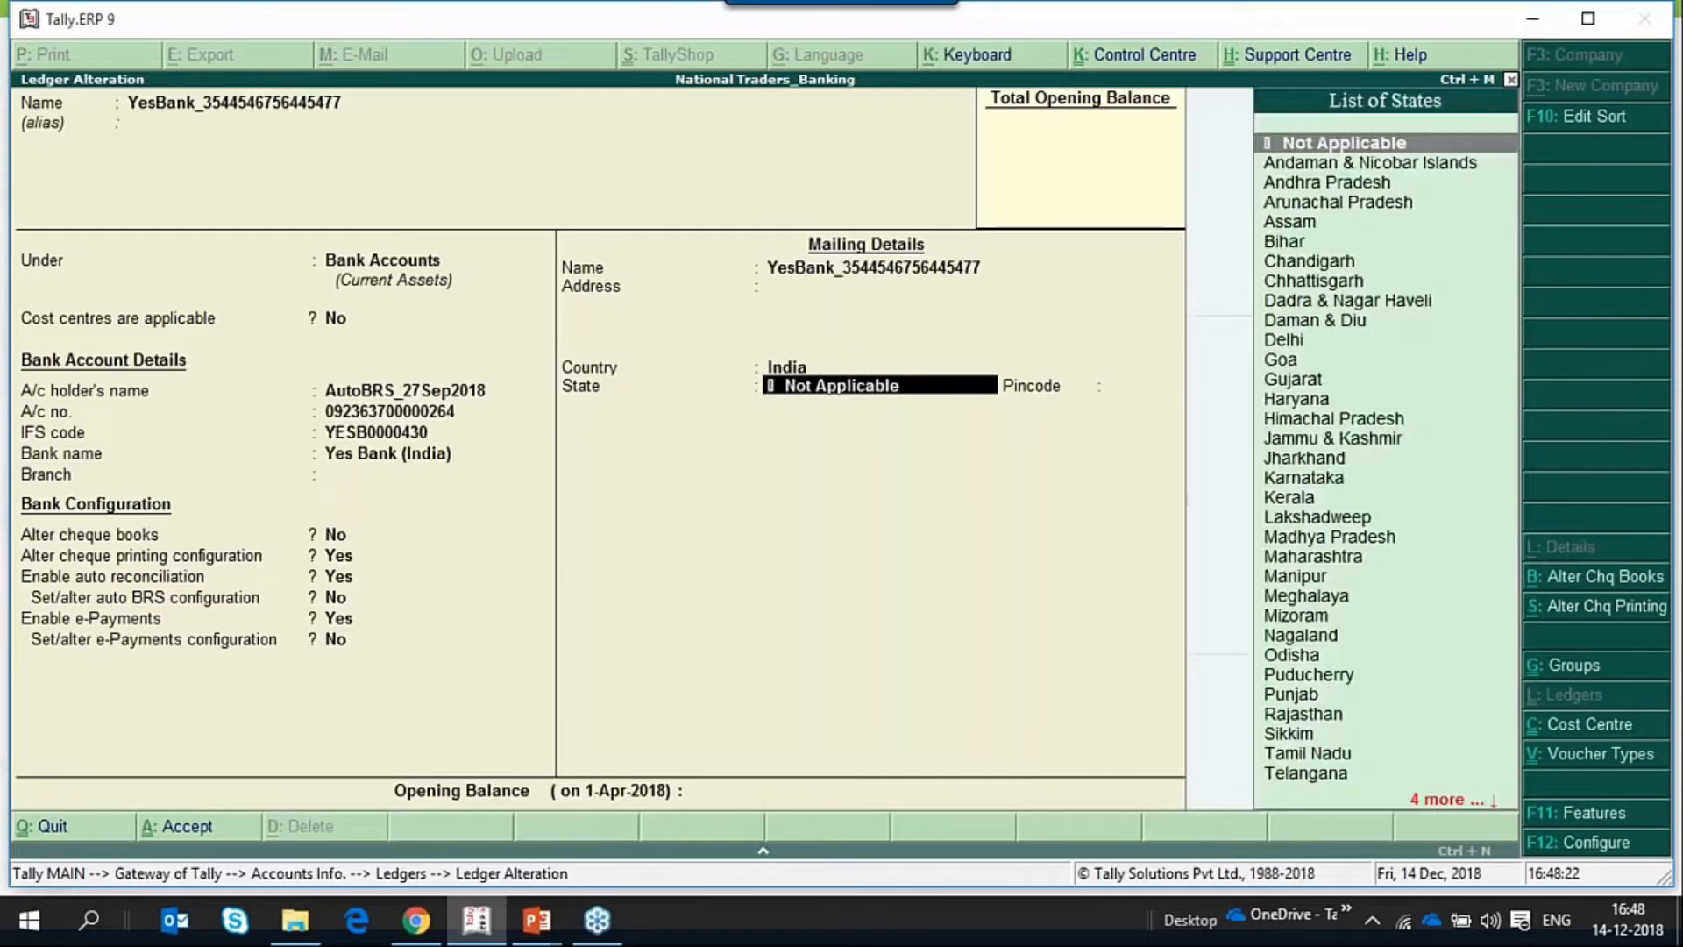
pyautogui.press('Return')
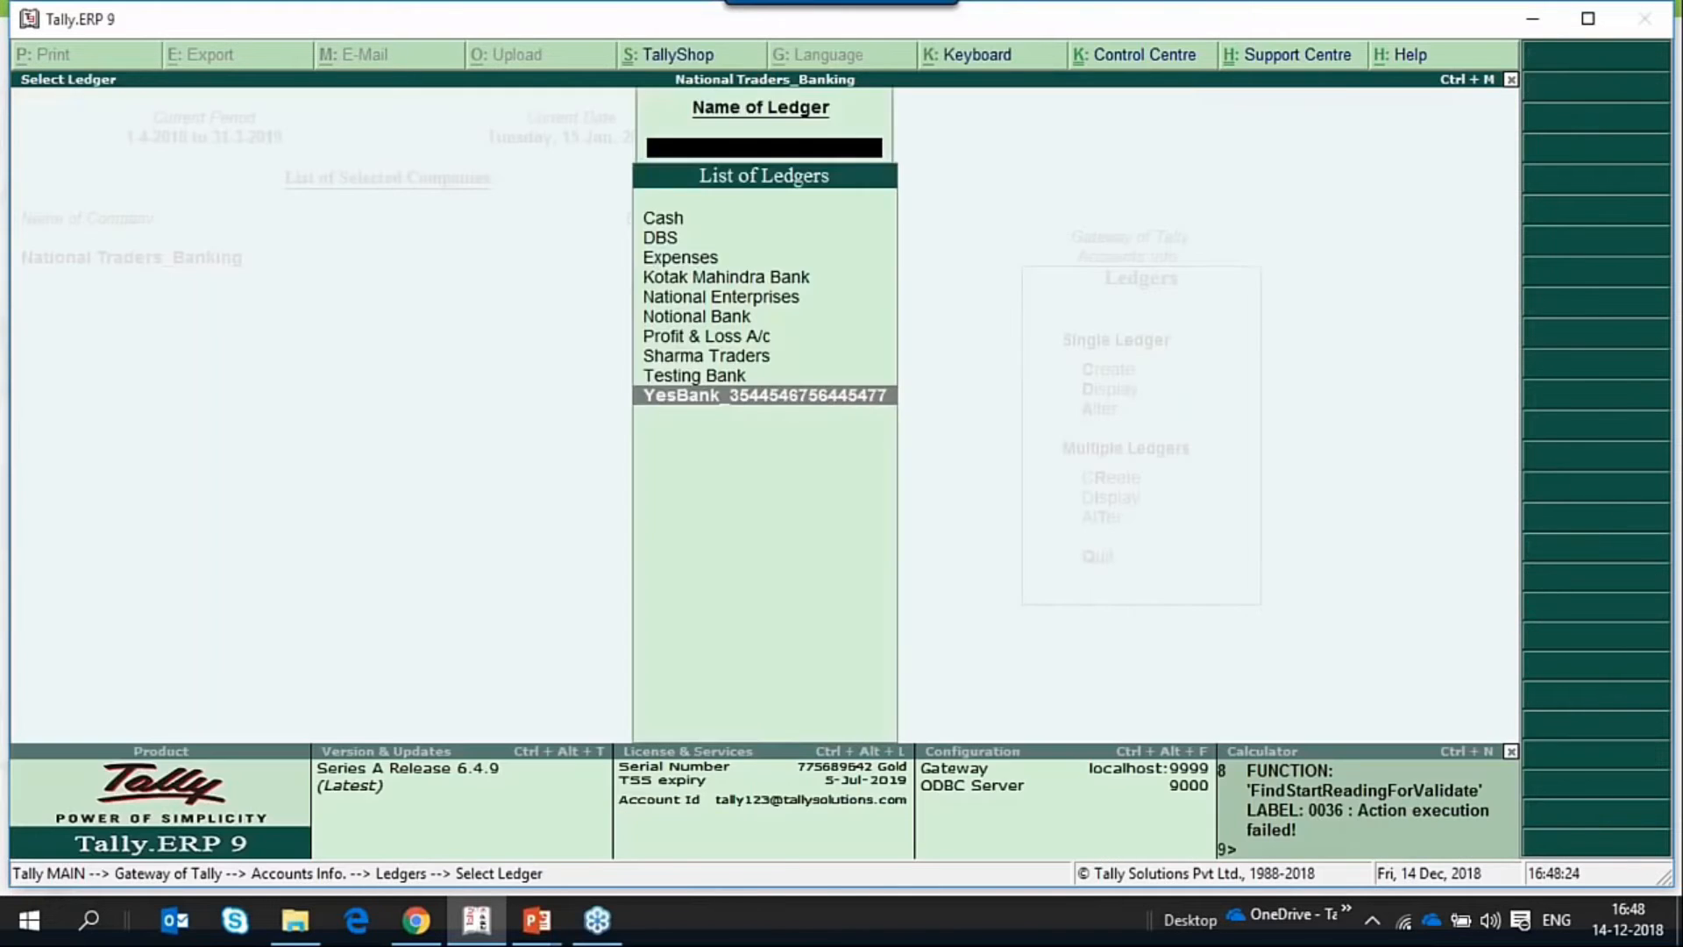
pyautogui.press('Escape')
pyautogui.press('Escape')
pyautogui.press('Escape')
pyautogui.press('Escape')
pyautogui.press('n')
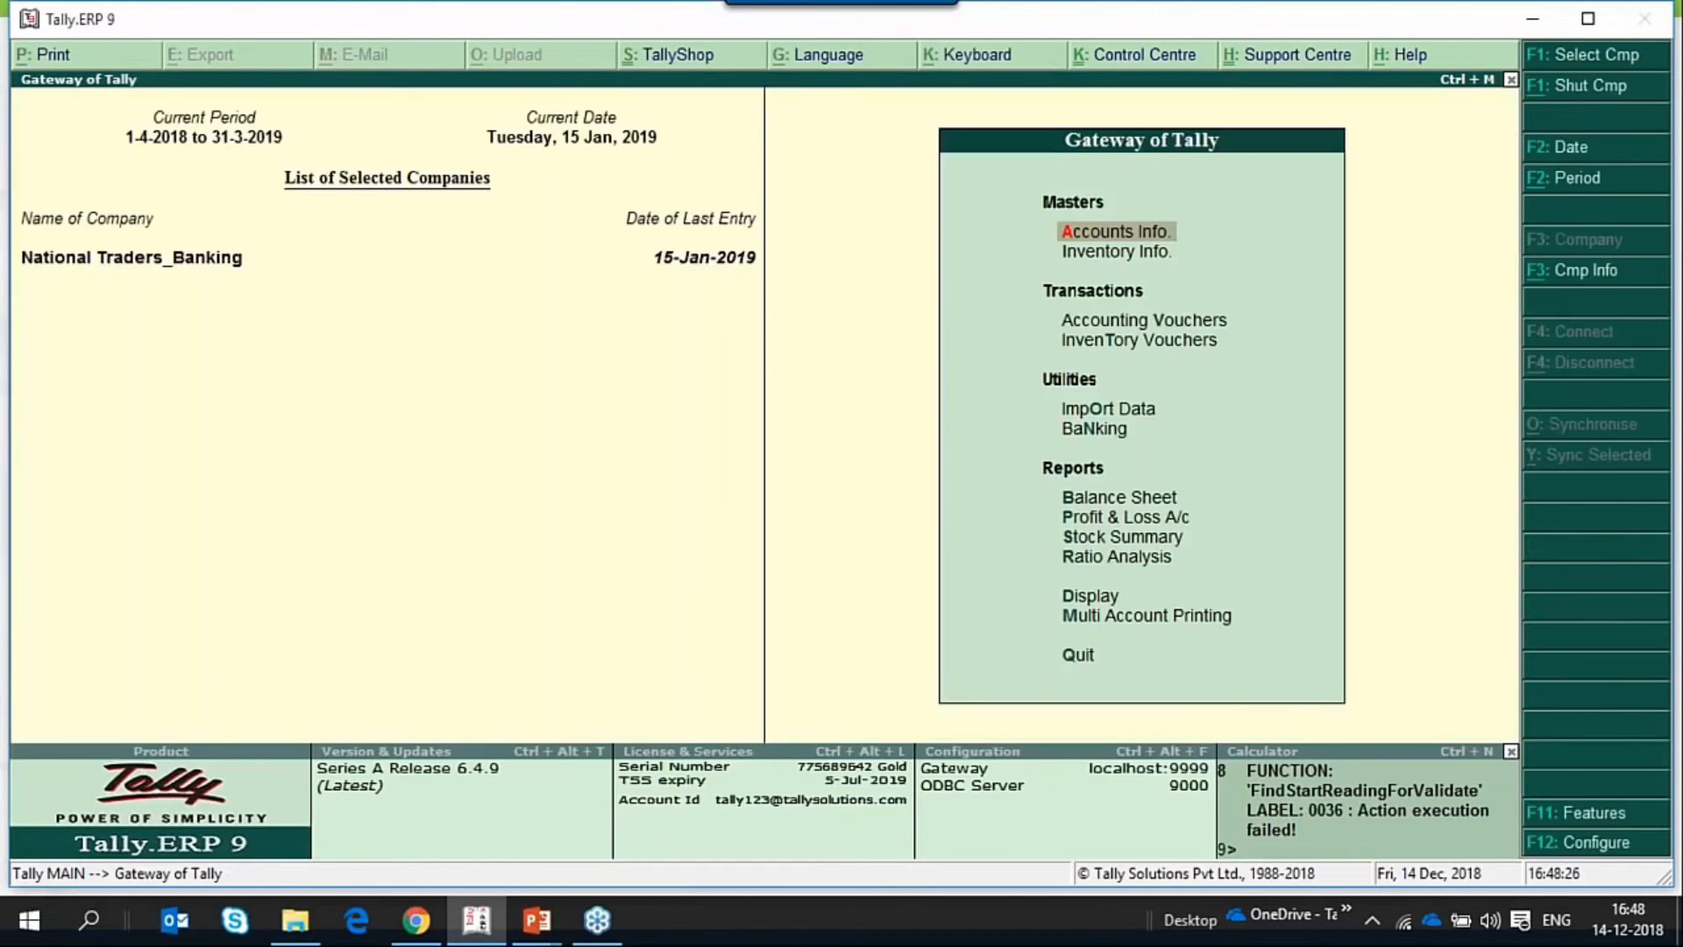
# Start a new payment voucher with YesBank as the paying account.
pyautogui.press('v')
pyautogui.press('F6')
pyautogui.press('F5')
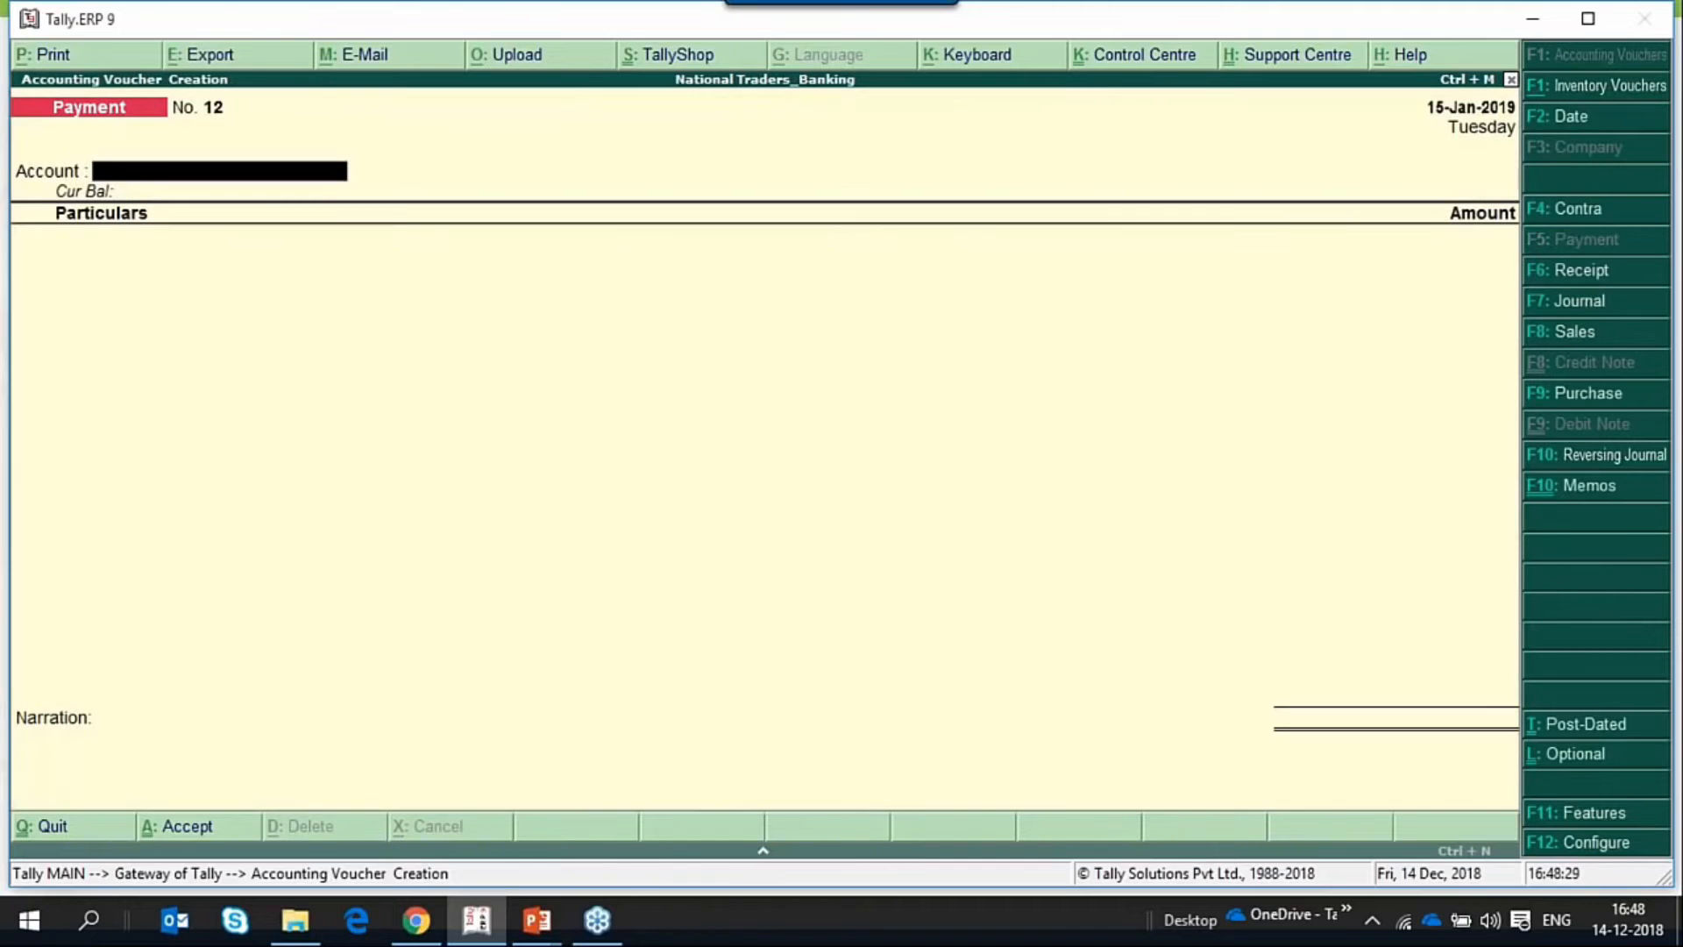
pyautogui.press('Return')
pyautogui.press('Return')
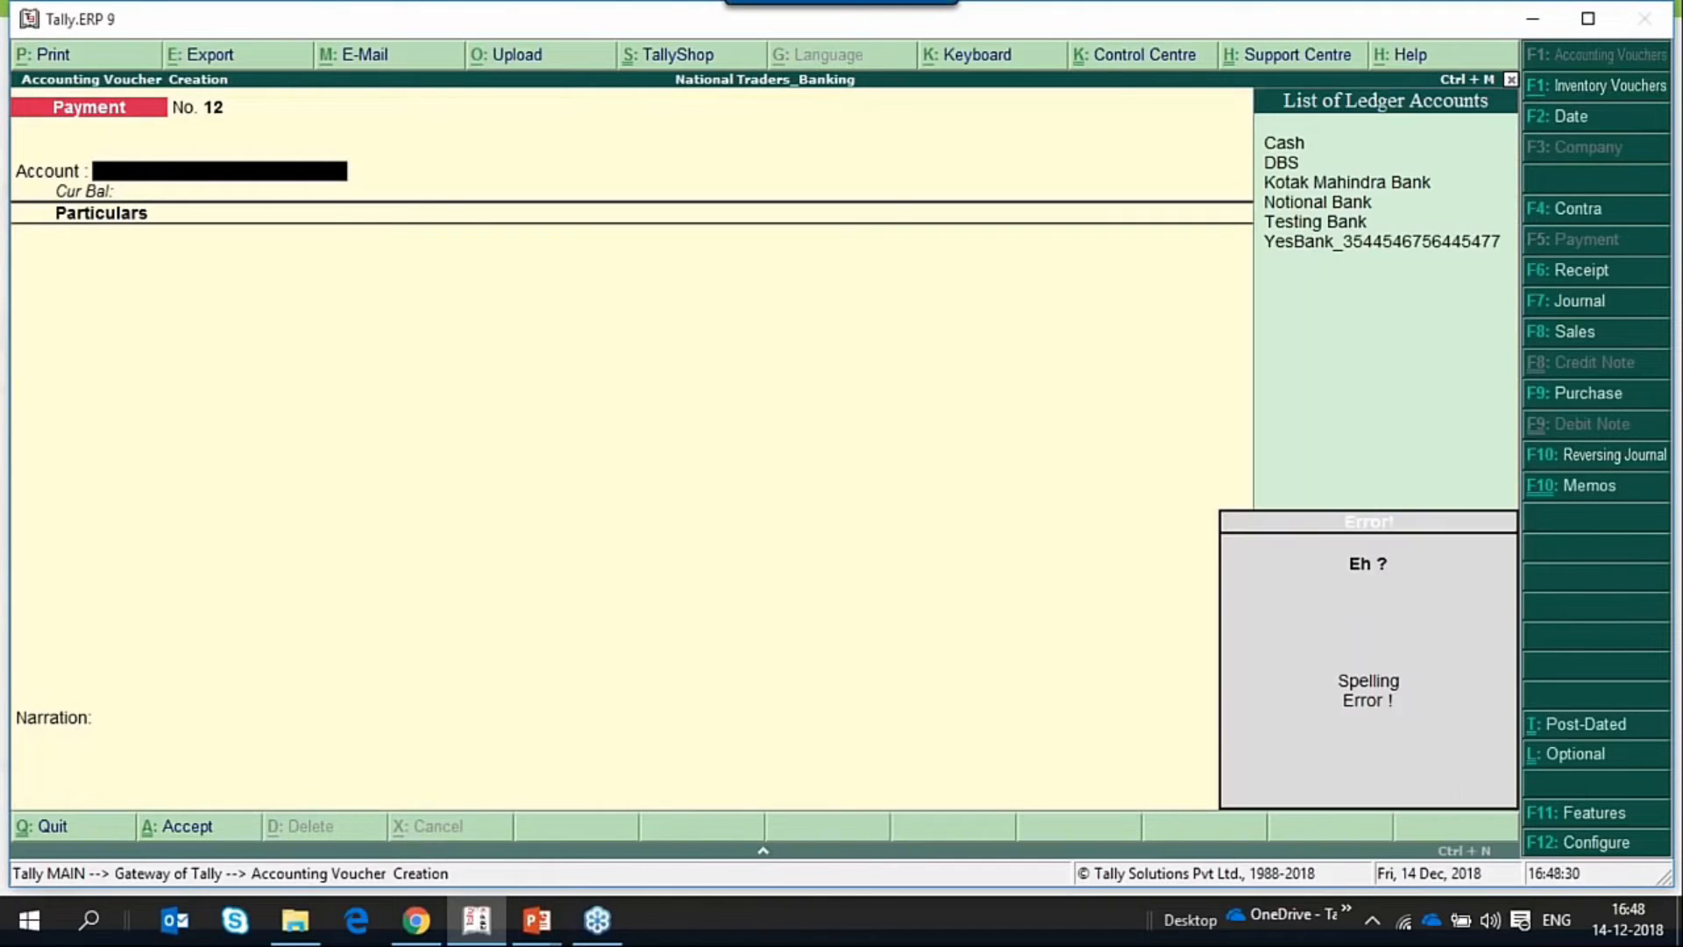
pyautogui.write('y')
# Add National Enterprises as the paid party with an amount of 12,000.00.
pyautogui.press('Return')
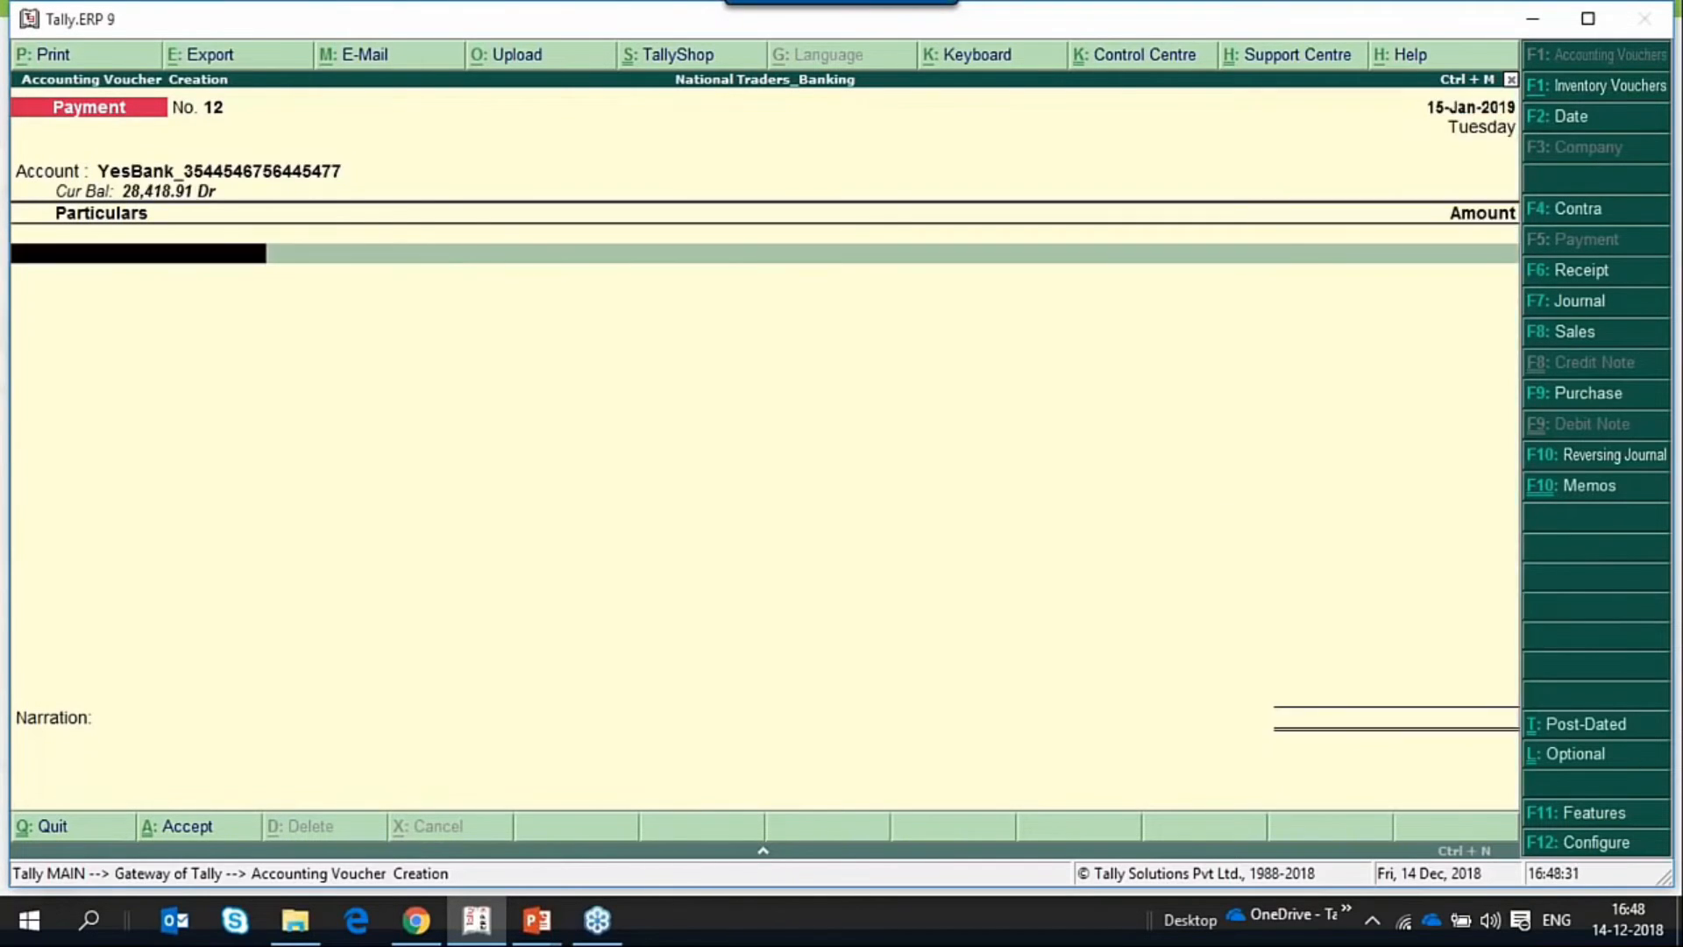
pyautogui.press('Up')
pyautogui.press('Return')
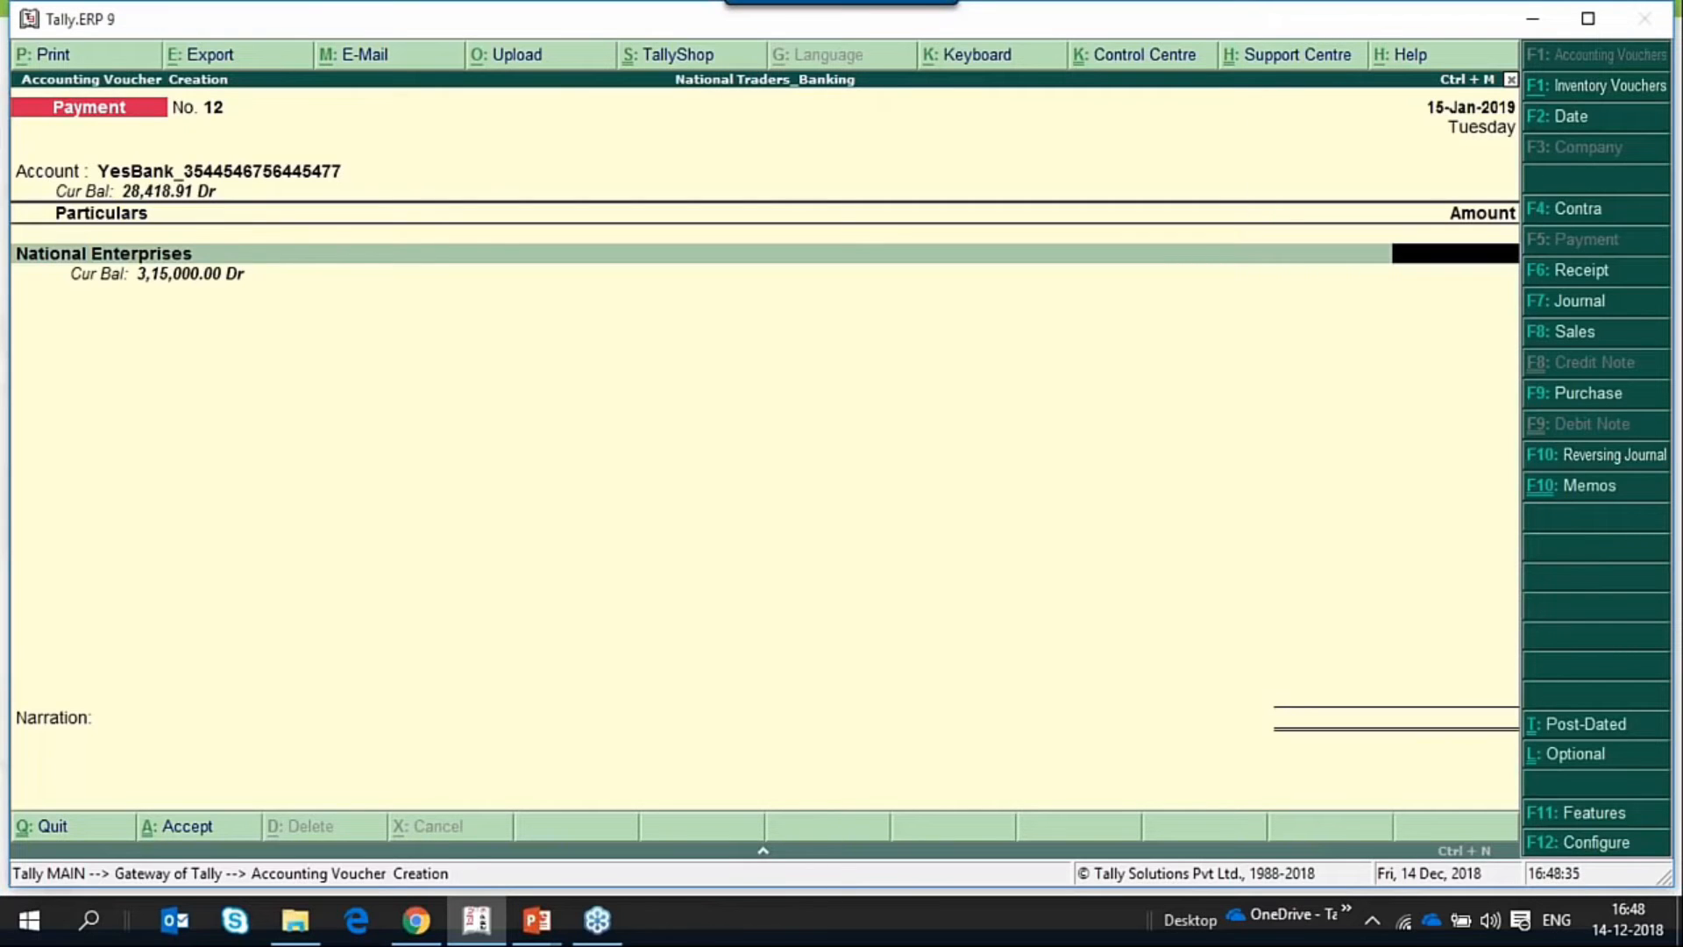
pyautogui.write('2')
pyautogui.press('BackSpace')
pyautogui.write('12000')
# Allocate the 12,000.00 to New Ref 12 in the bill-wise details of National Enterprises.
pyautogui.press('Return')
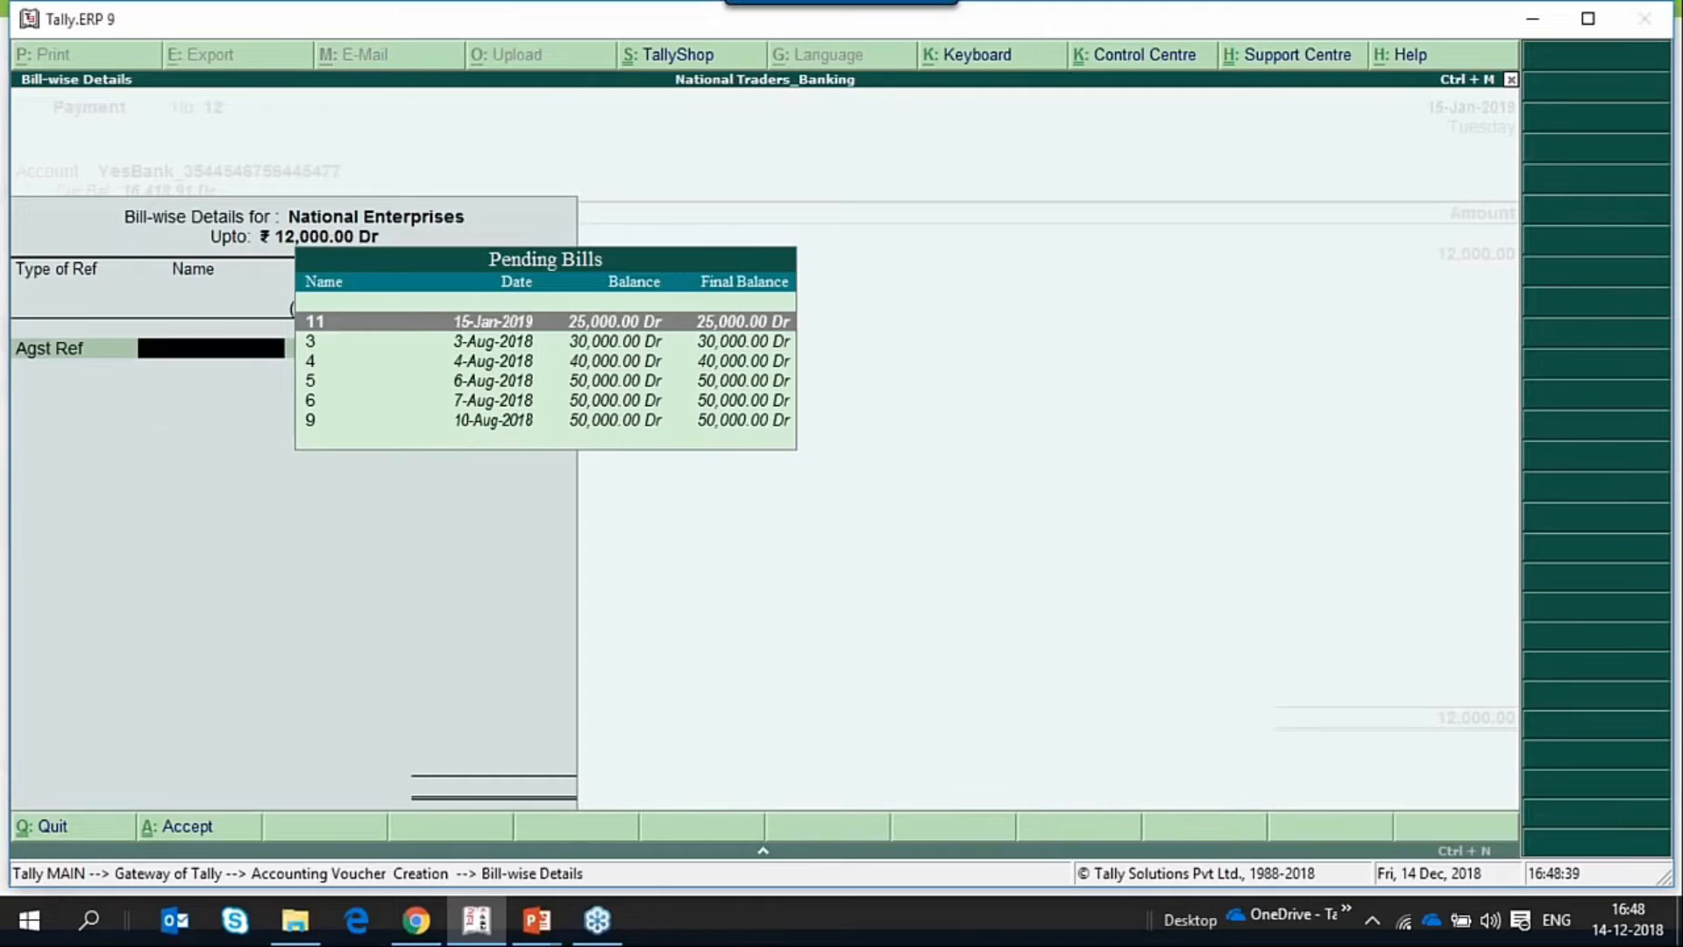
pyautogui.press('BackSpace')
pyautogui.press('Down')
pyautogui.press('Return')
pyautogui.press('Return')
pyautogui.press('Return')
pyautogui.press('Return')
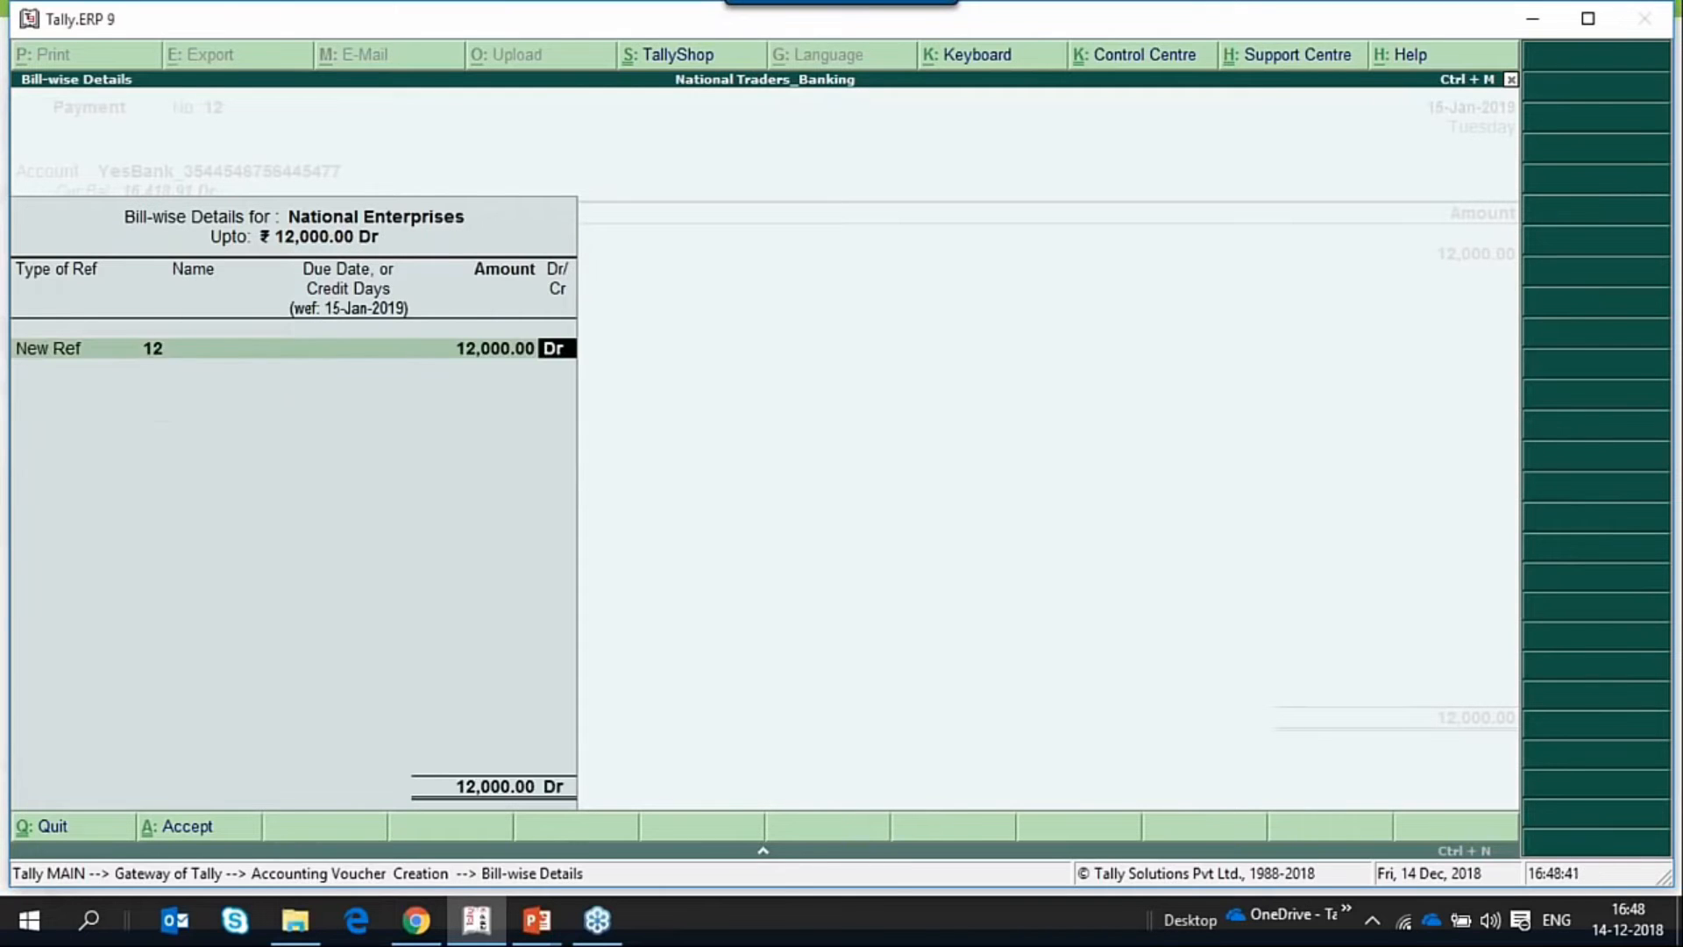
pyautogui.press('Return')
pyautogui.press('Return')
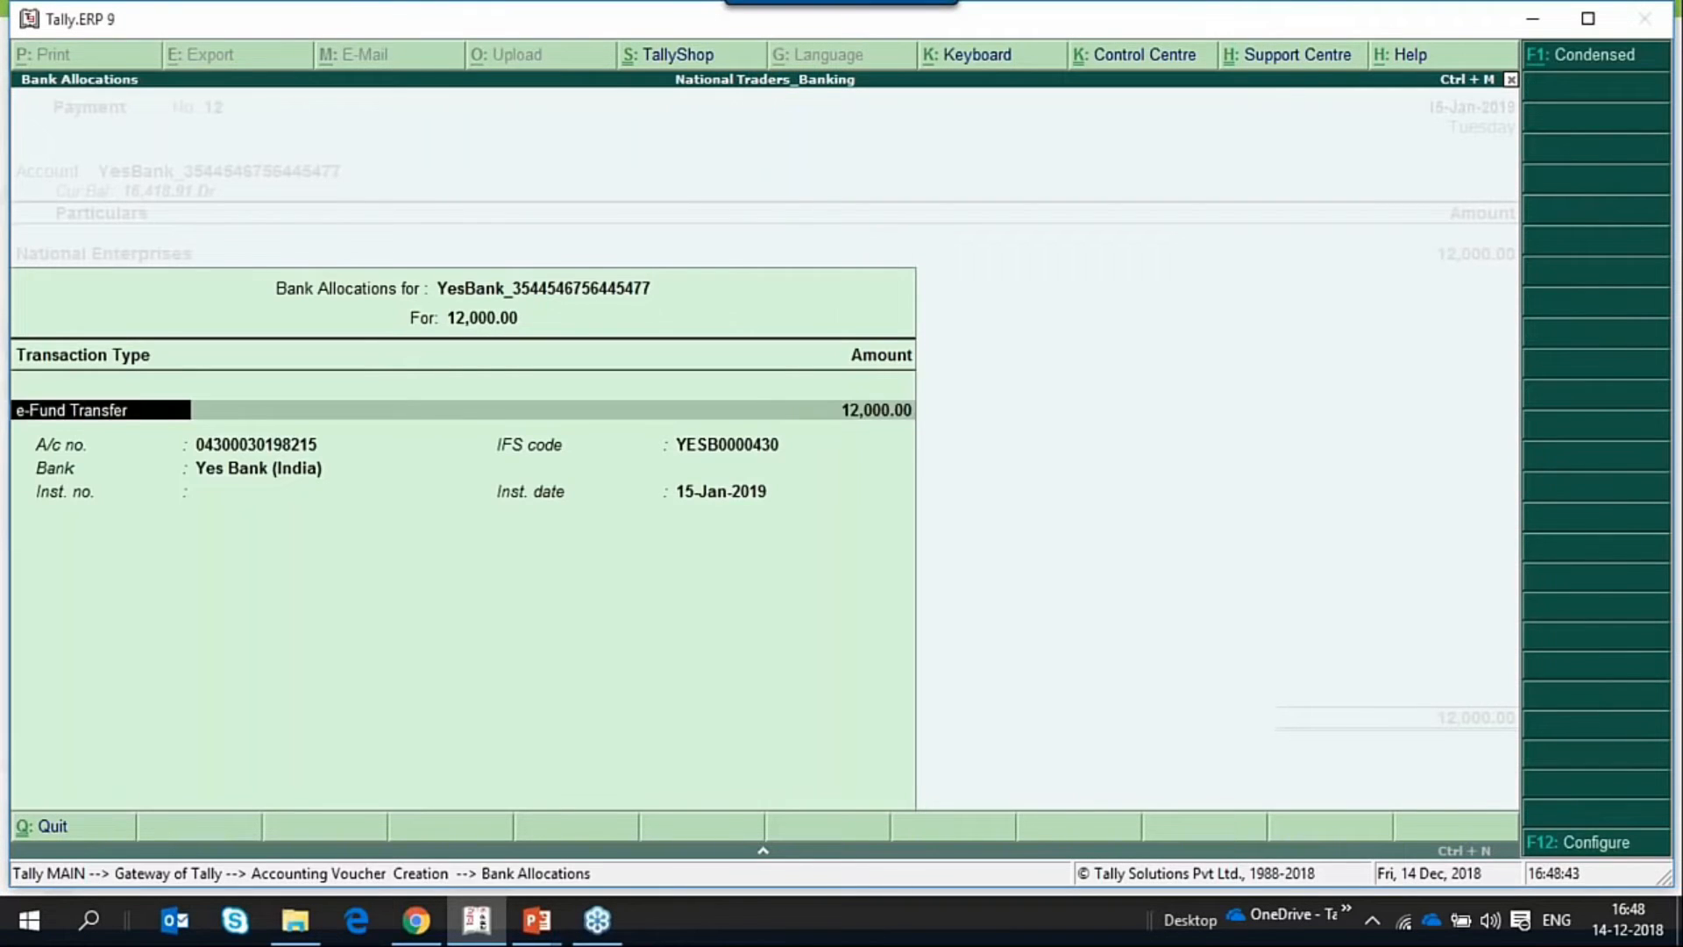
pyautogui.press('BackSpace')
pyautogui.press('Return')
pyautogui.press('Return')
pyautogui.press('Return')
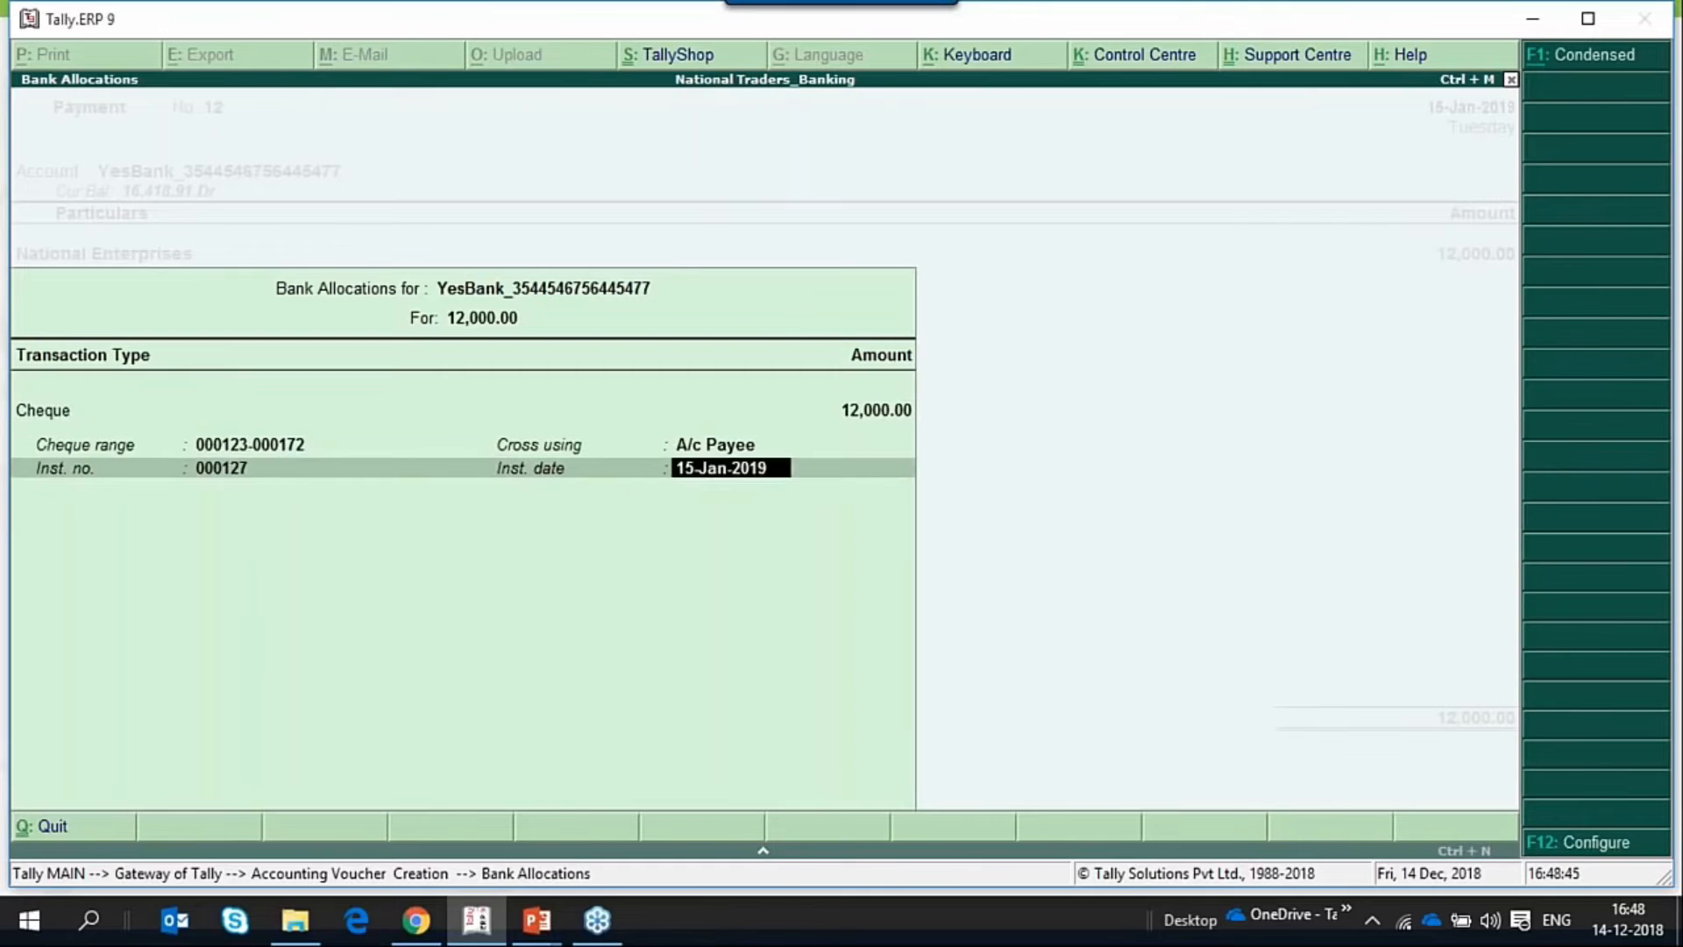
pyautogui.press('Return')
pyautogui.press('Return')
pyautogui.press('Return')
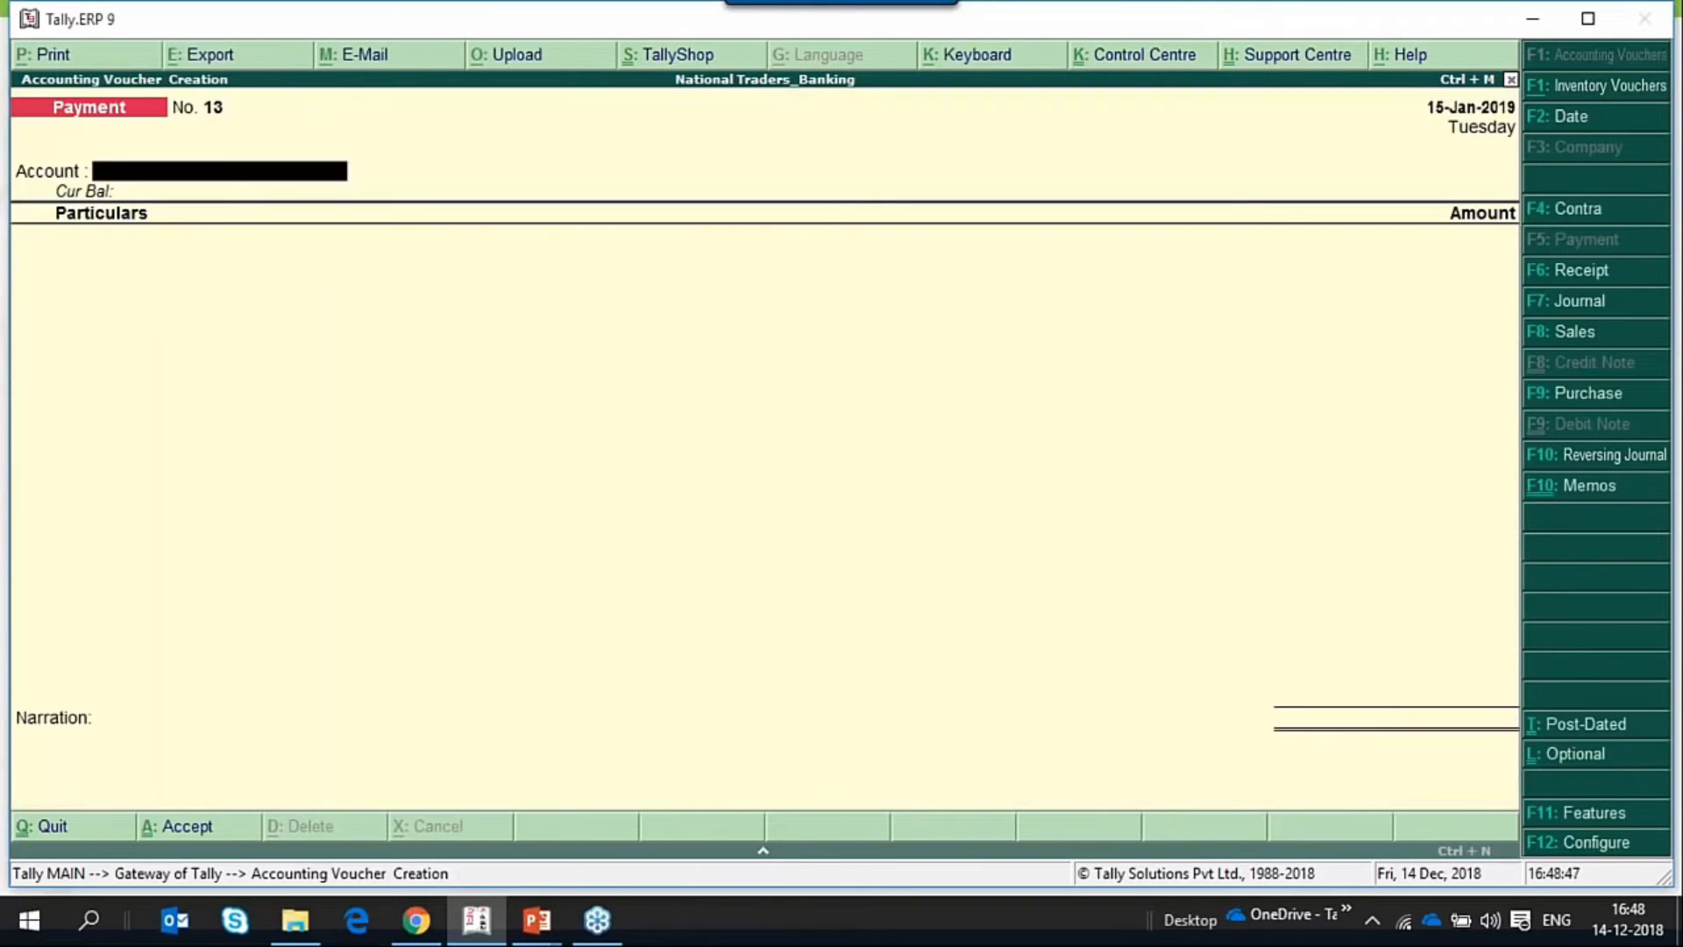
# Reopen payment voucher 12 and set Print cheque after saving voucher to Yes in its configuration.
pyautogui.press('pageup')
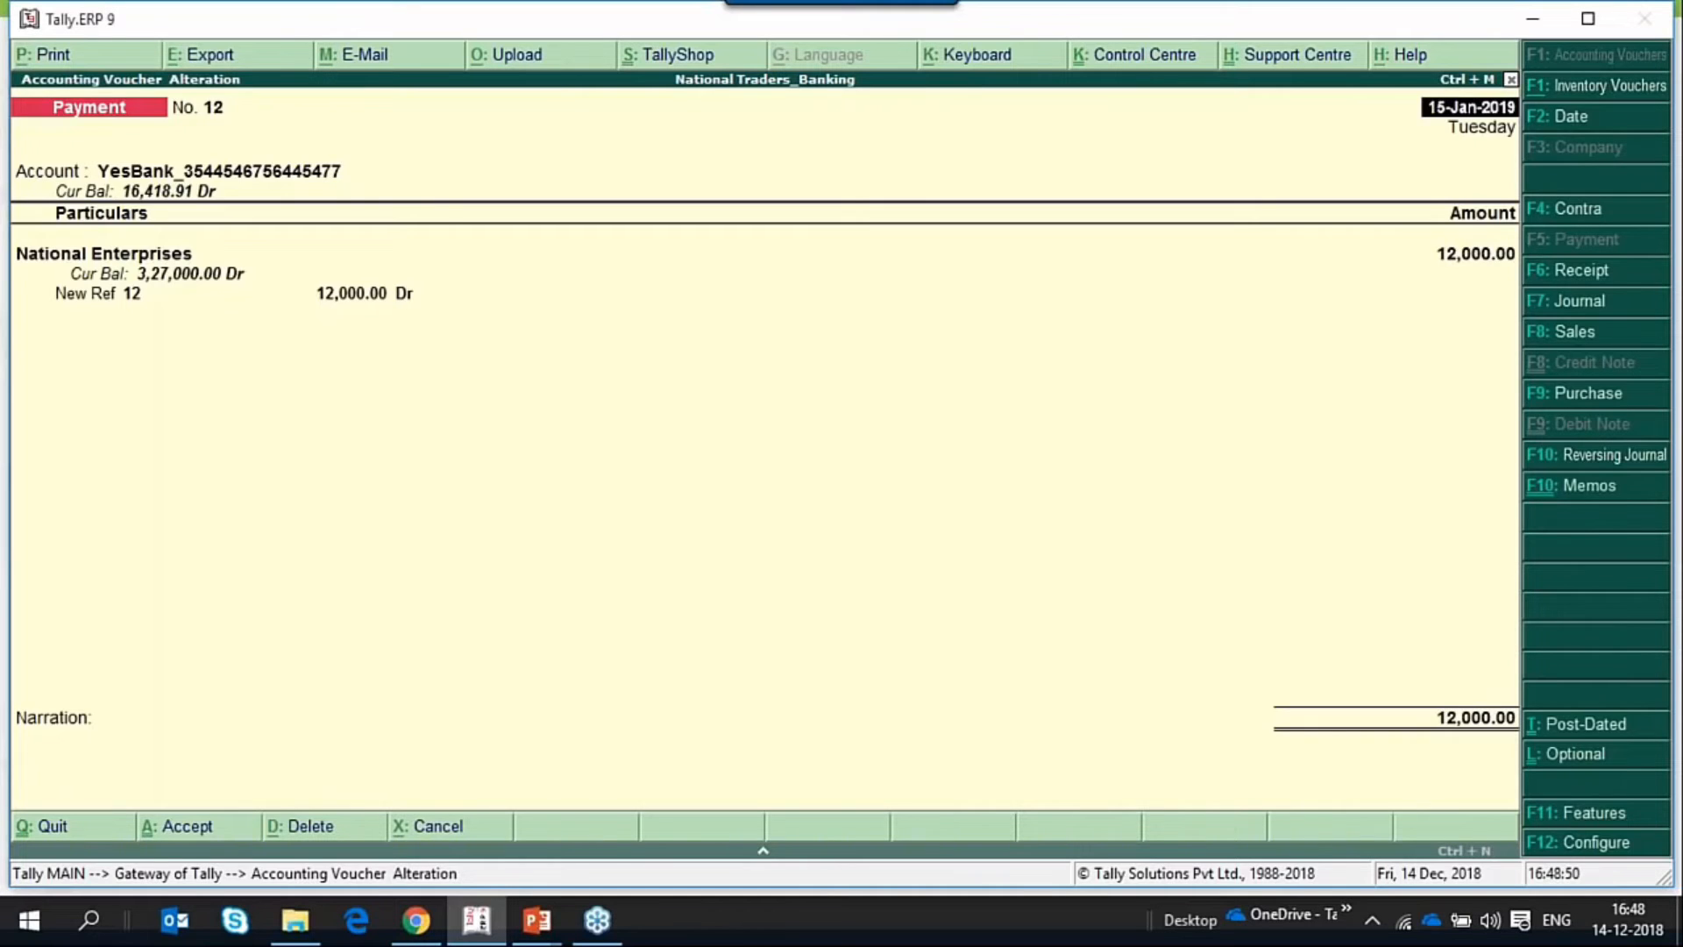
pyautogui.press('F12')
pyautogui.press('Down')
pyautogui.press('Down')
pyautogui.press('Down')
pyautogui.press('Down')
pyautogui.press('Down')
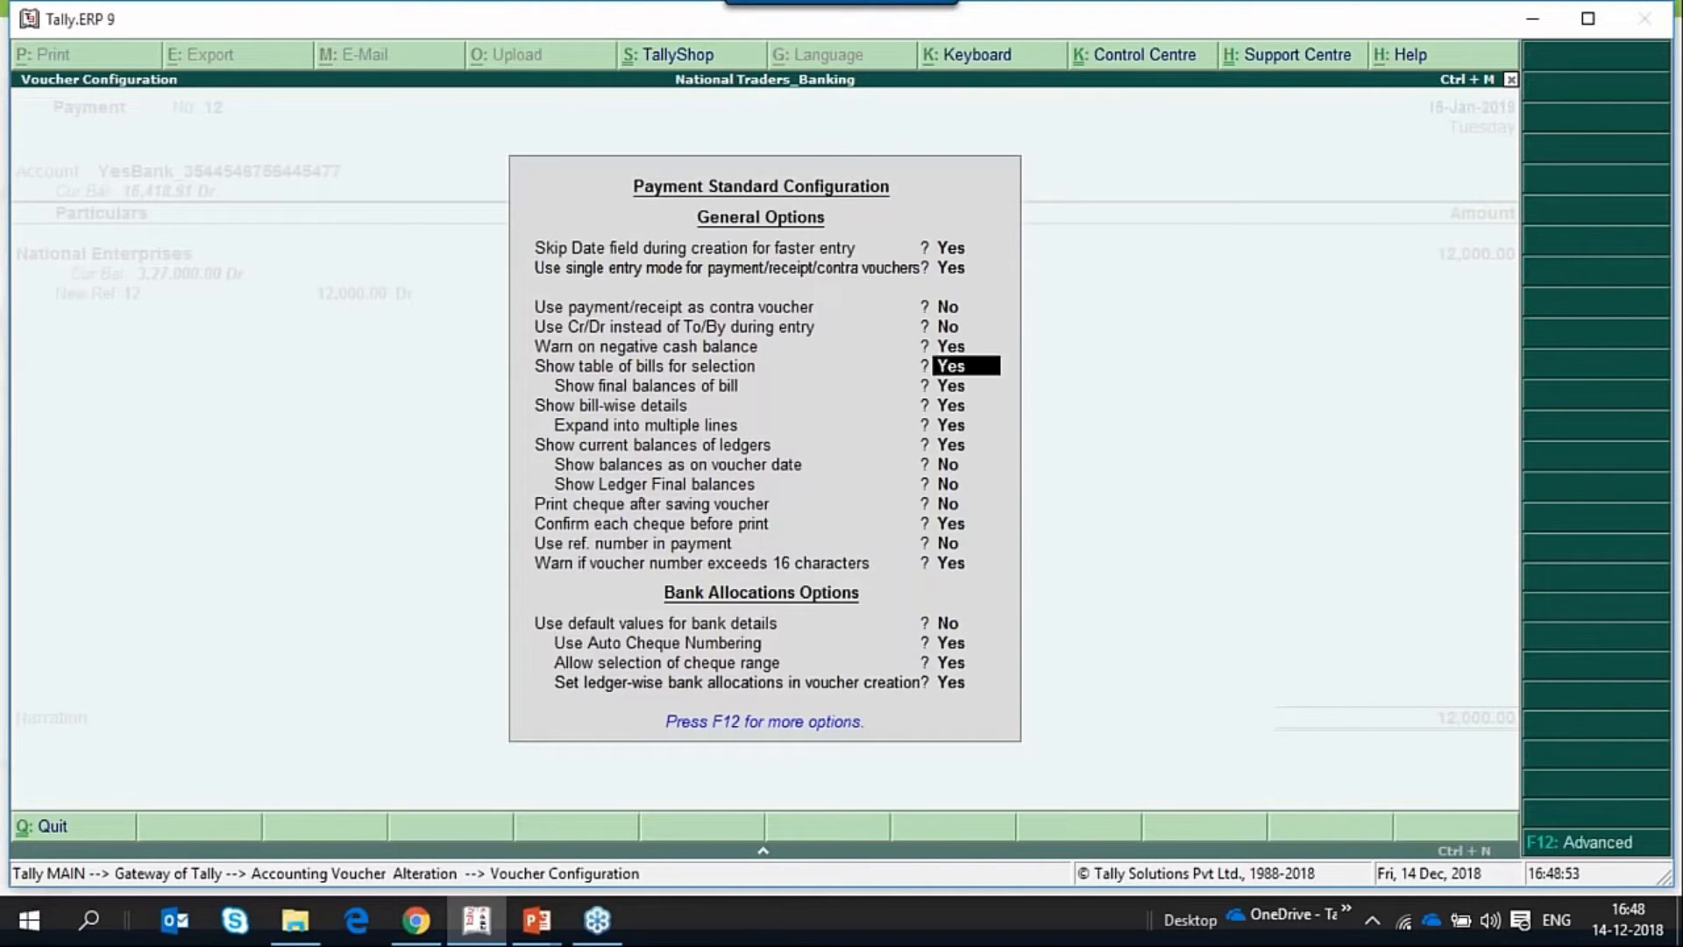
pyautogui.press('Down')
pyautogui.press('Down')
pyautogui.press('Down')
pyautogui.press('Down')
pyautogui.press('Down')
pyautogui.press('Down')
pyautogui.press('Down')
pyautogui.write('y')
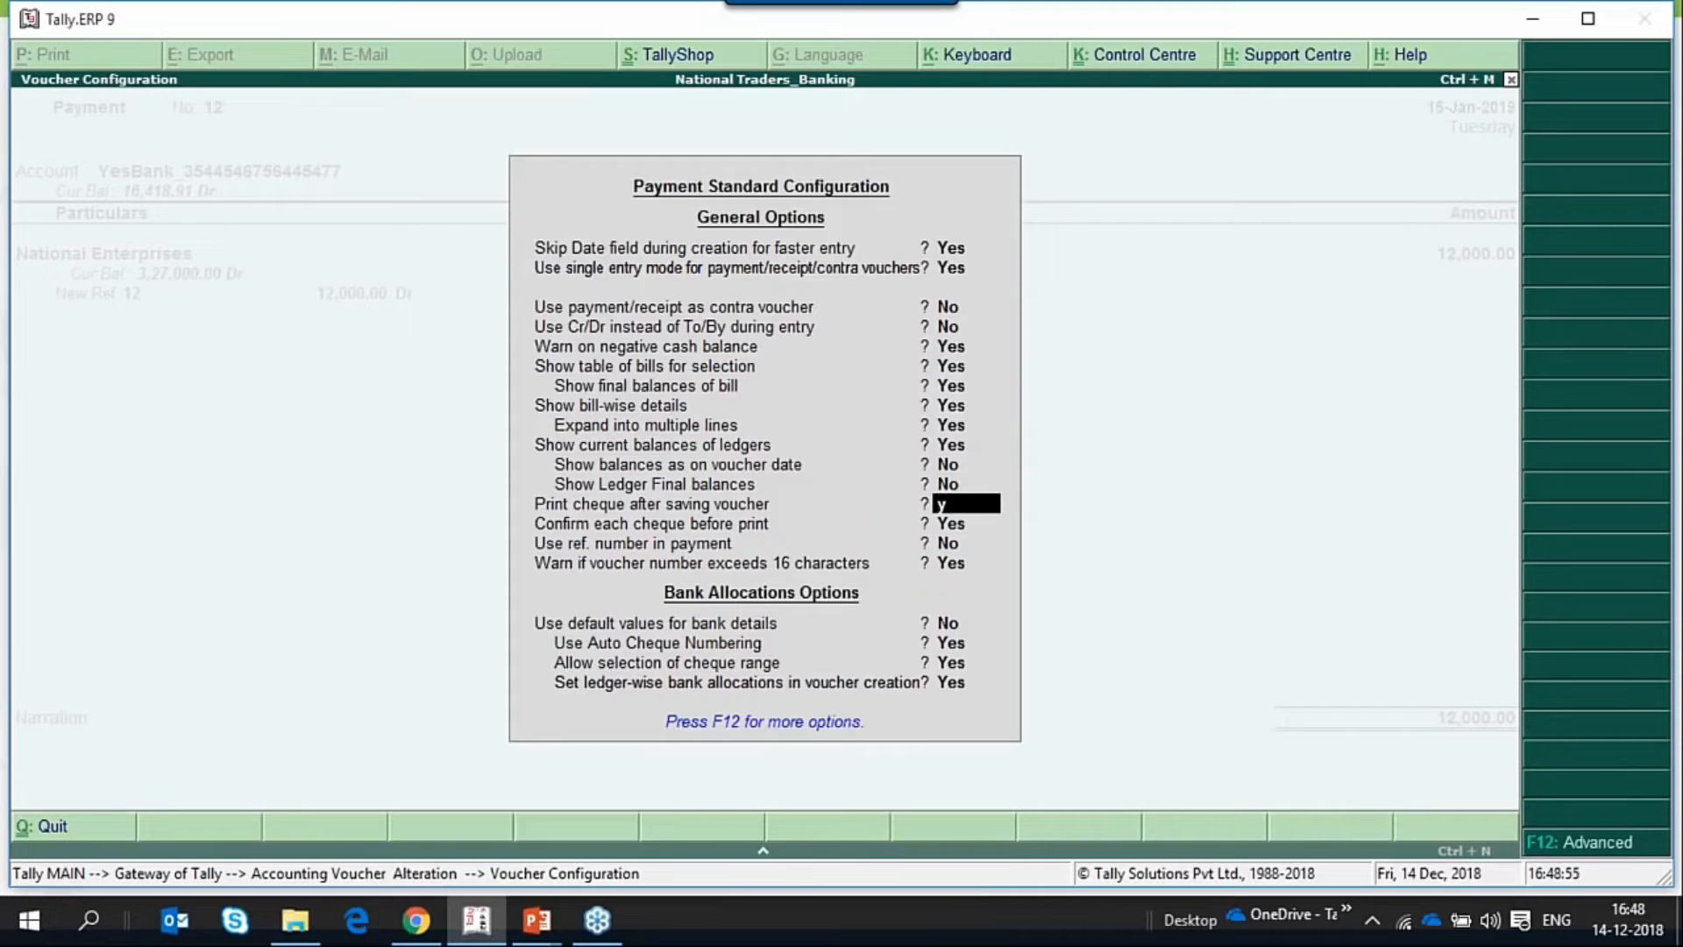
pyautogui.press('Return')
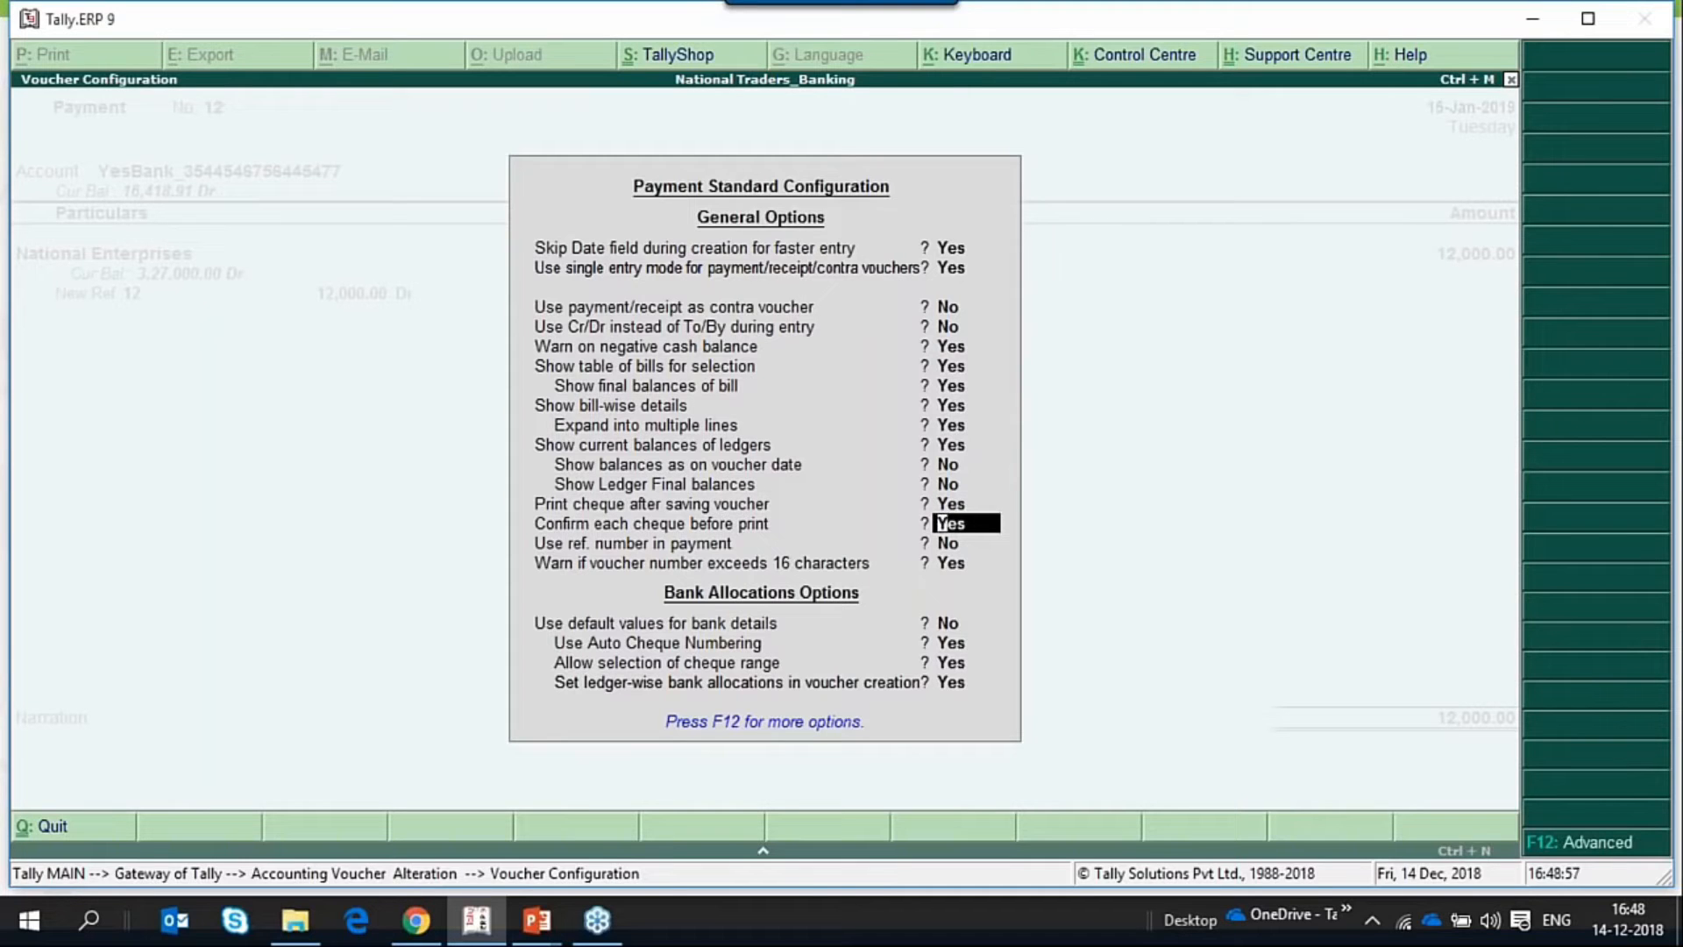
pyautogui.hotkey('ctrl', 'a')
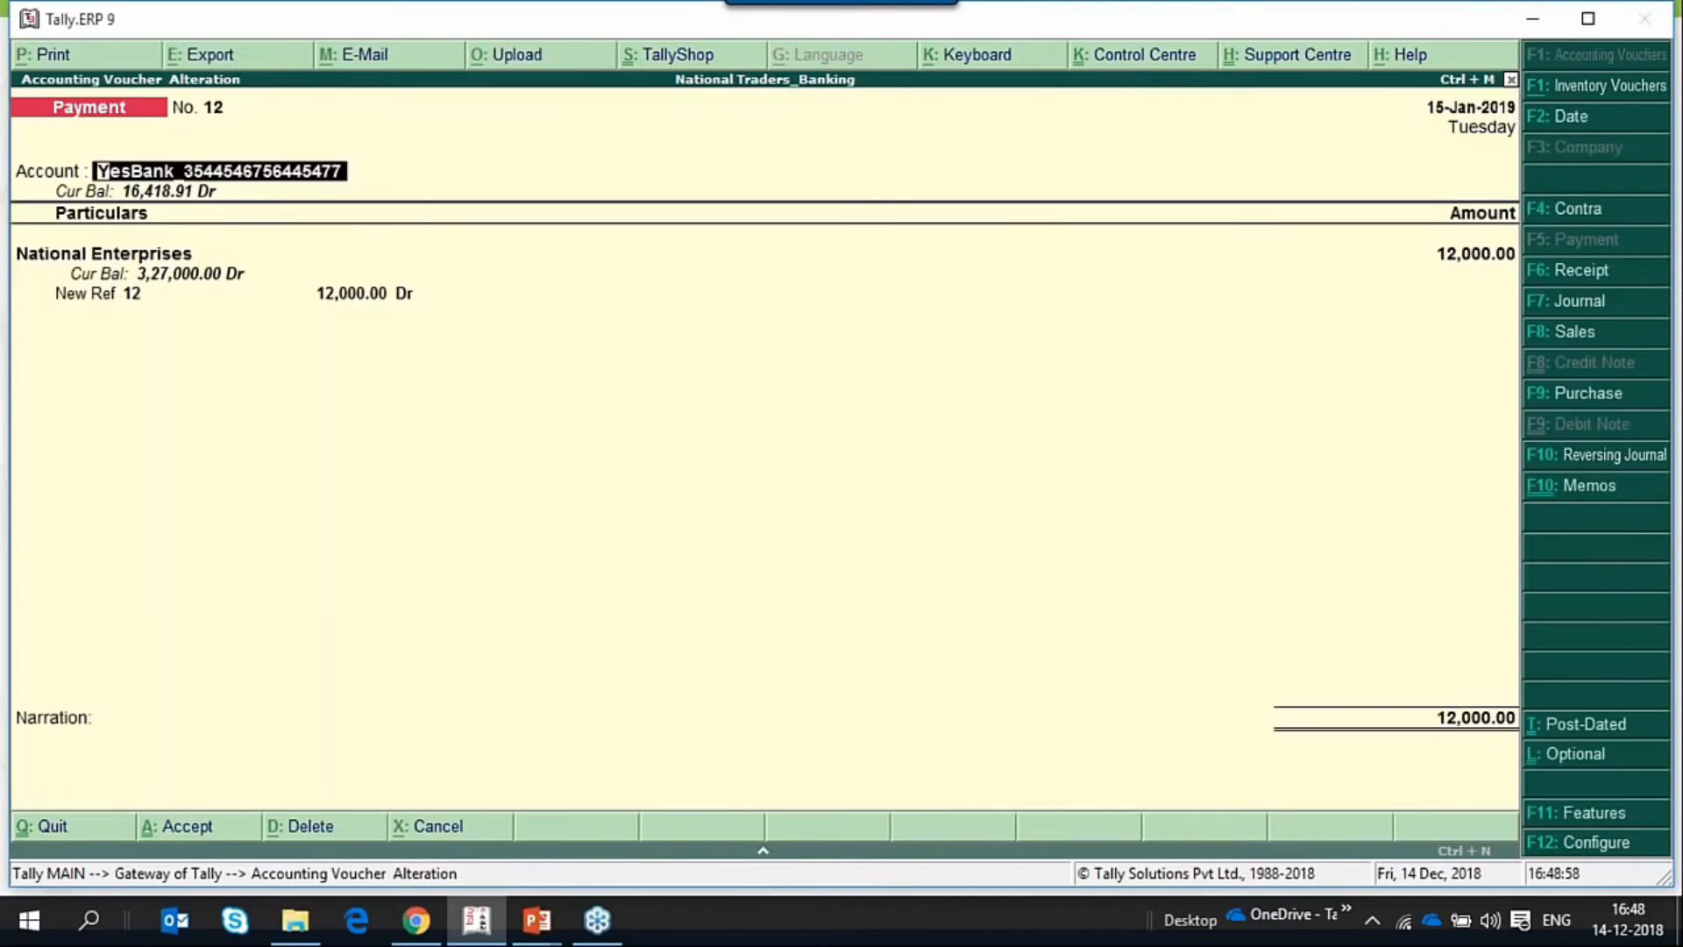
# Save payment voucher 12 again, preview its National Enterprises cheque print, and close the preview.
pyautogui.press('Return')
pyautogui.press('Return')
pyautogui.press('Return')
pyautogui.press('Return')
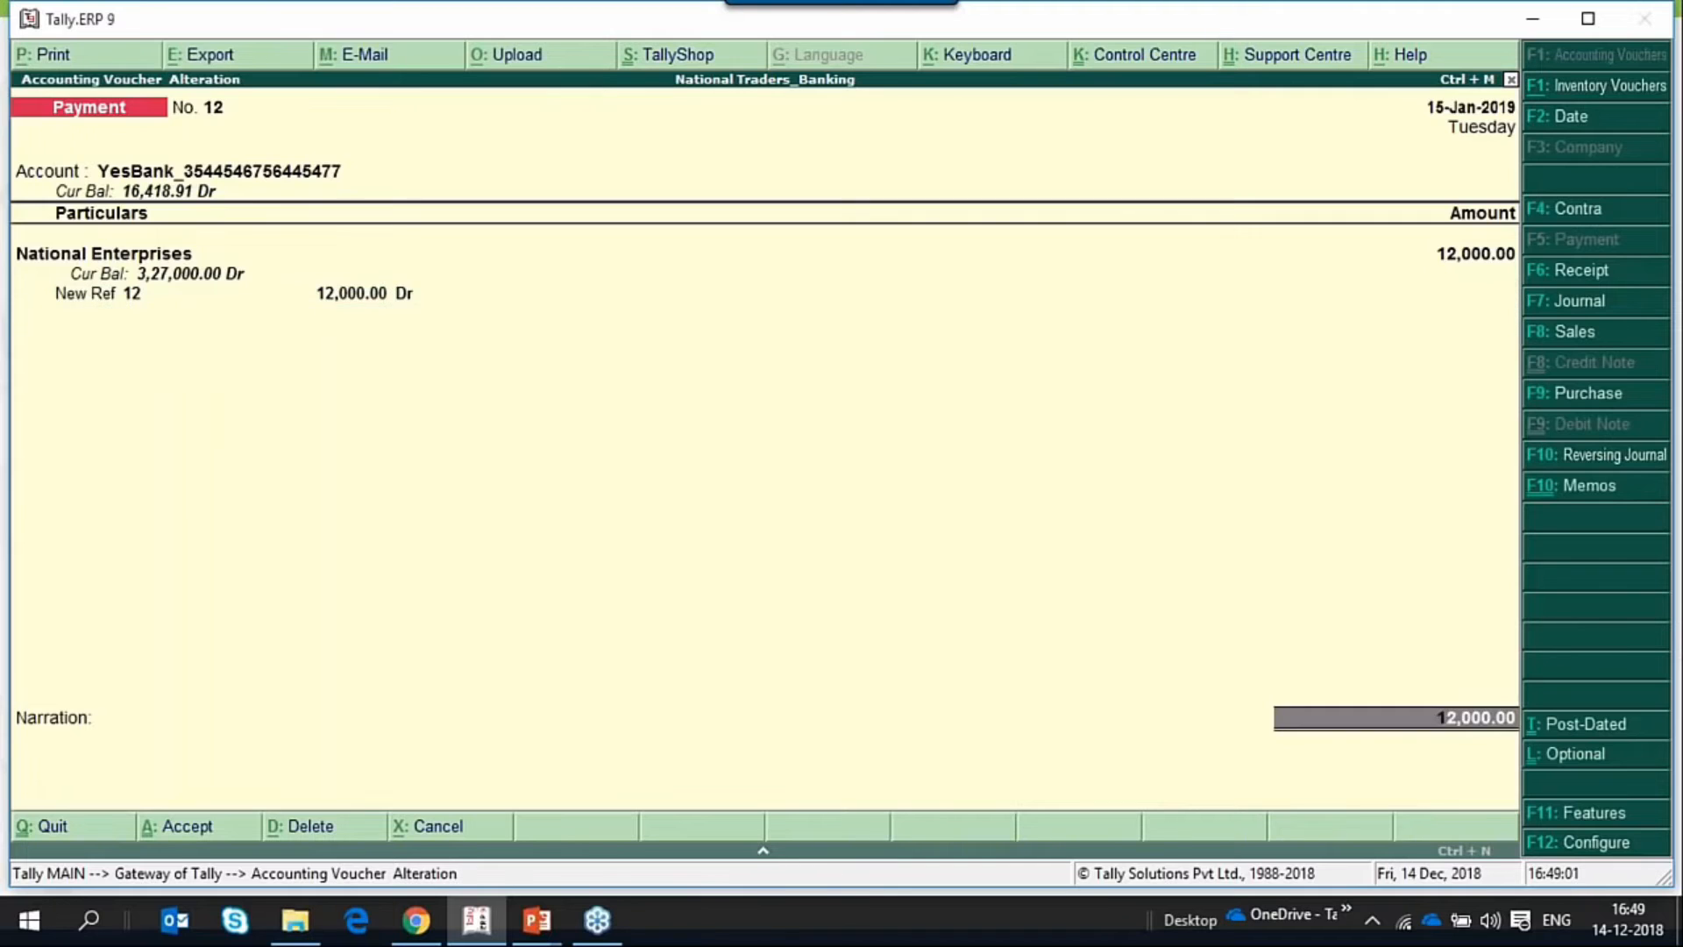
pyautogui.press('Return')
pyautogui.press('Return')
pyautogui.press('Return')
pyautogui.press('Return')
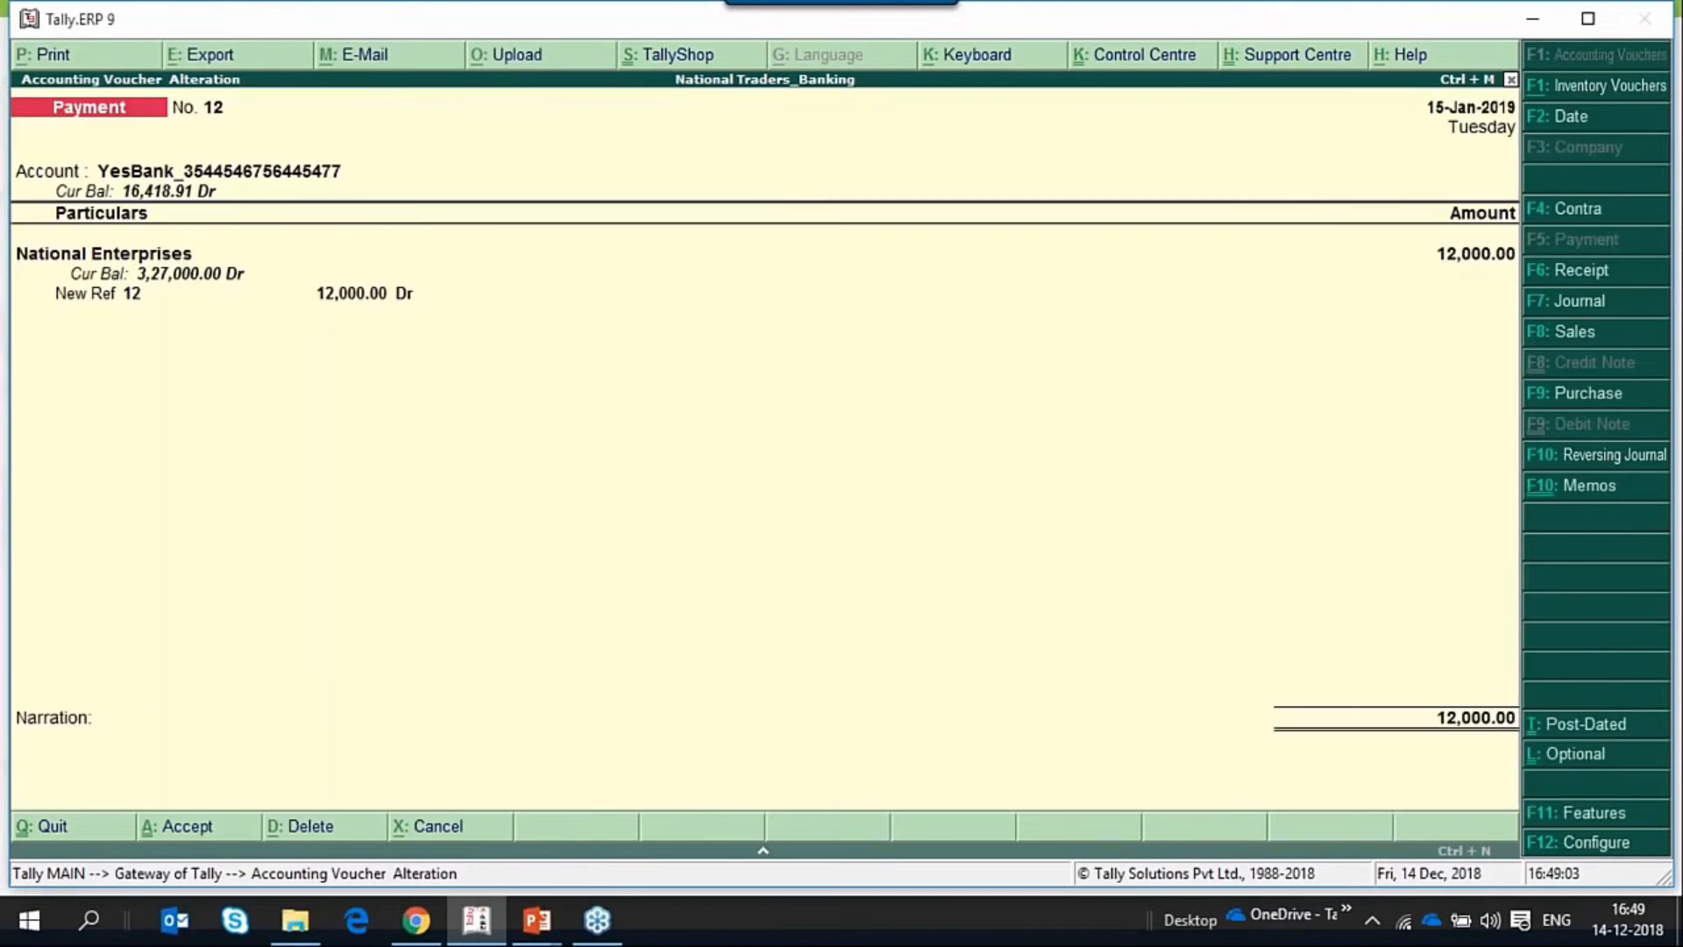
pyautogui.press('Return')
pyautogui.press('Return')
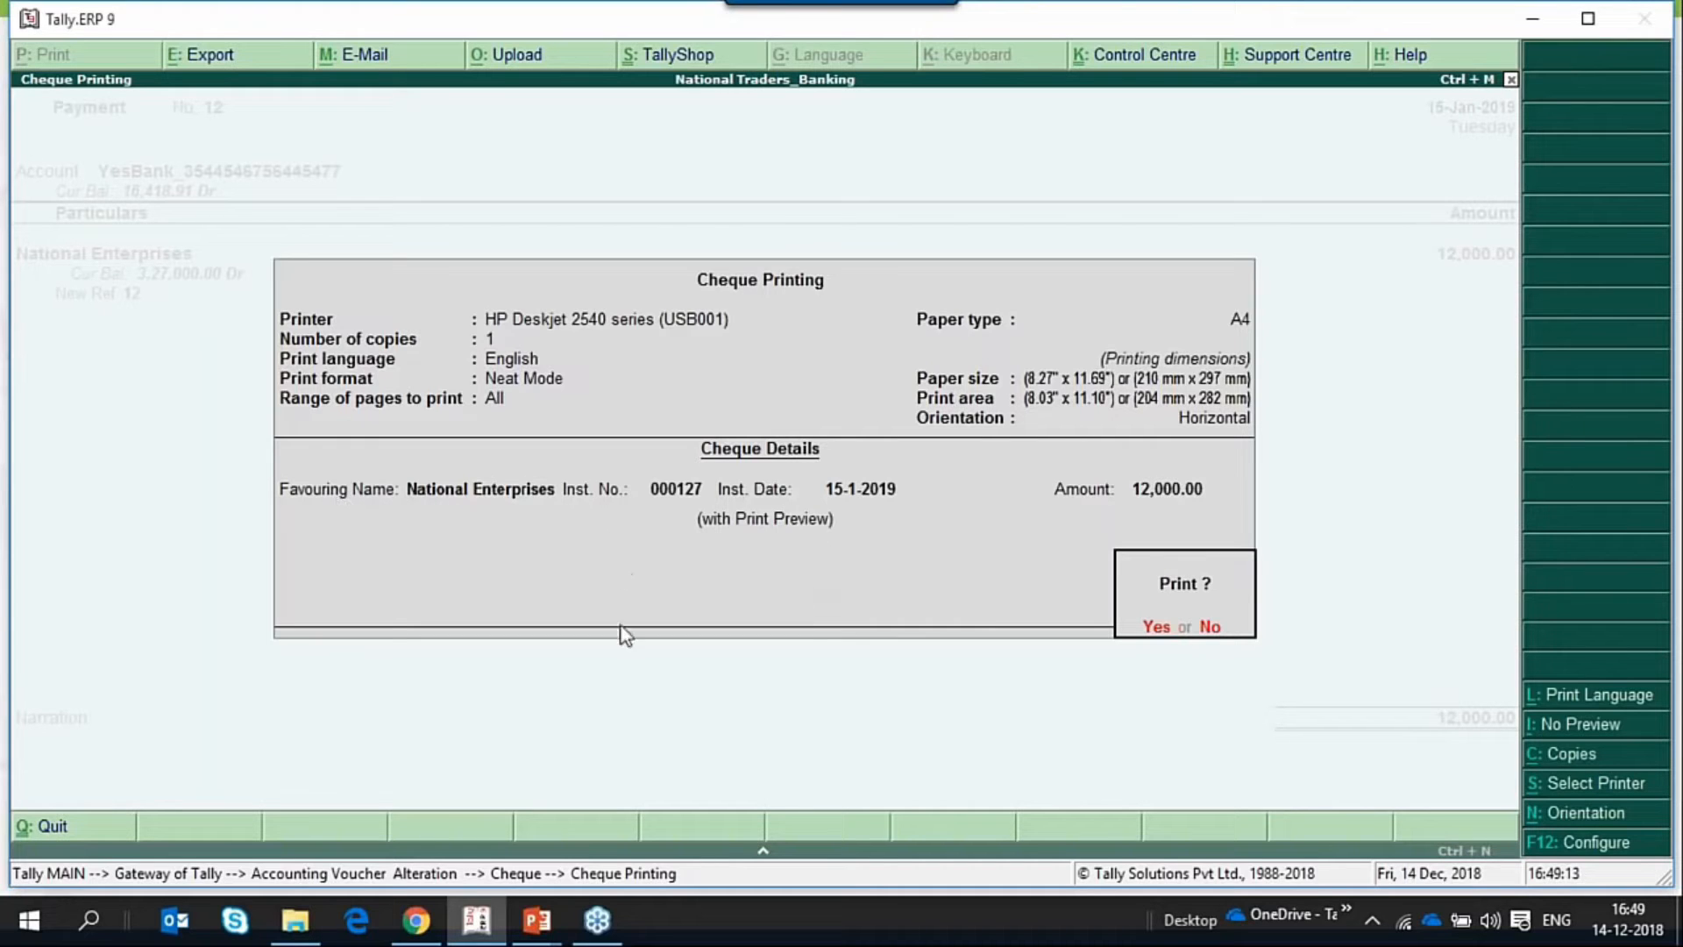
pyautogui.press('Return')
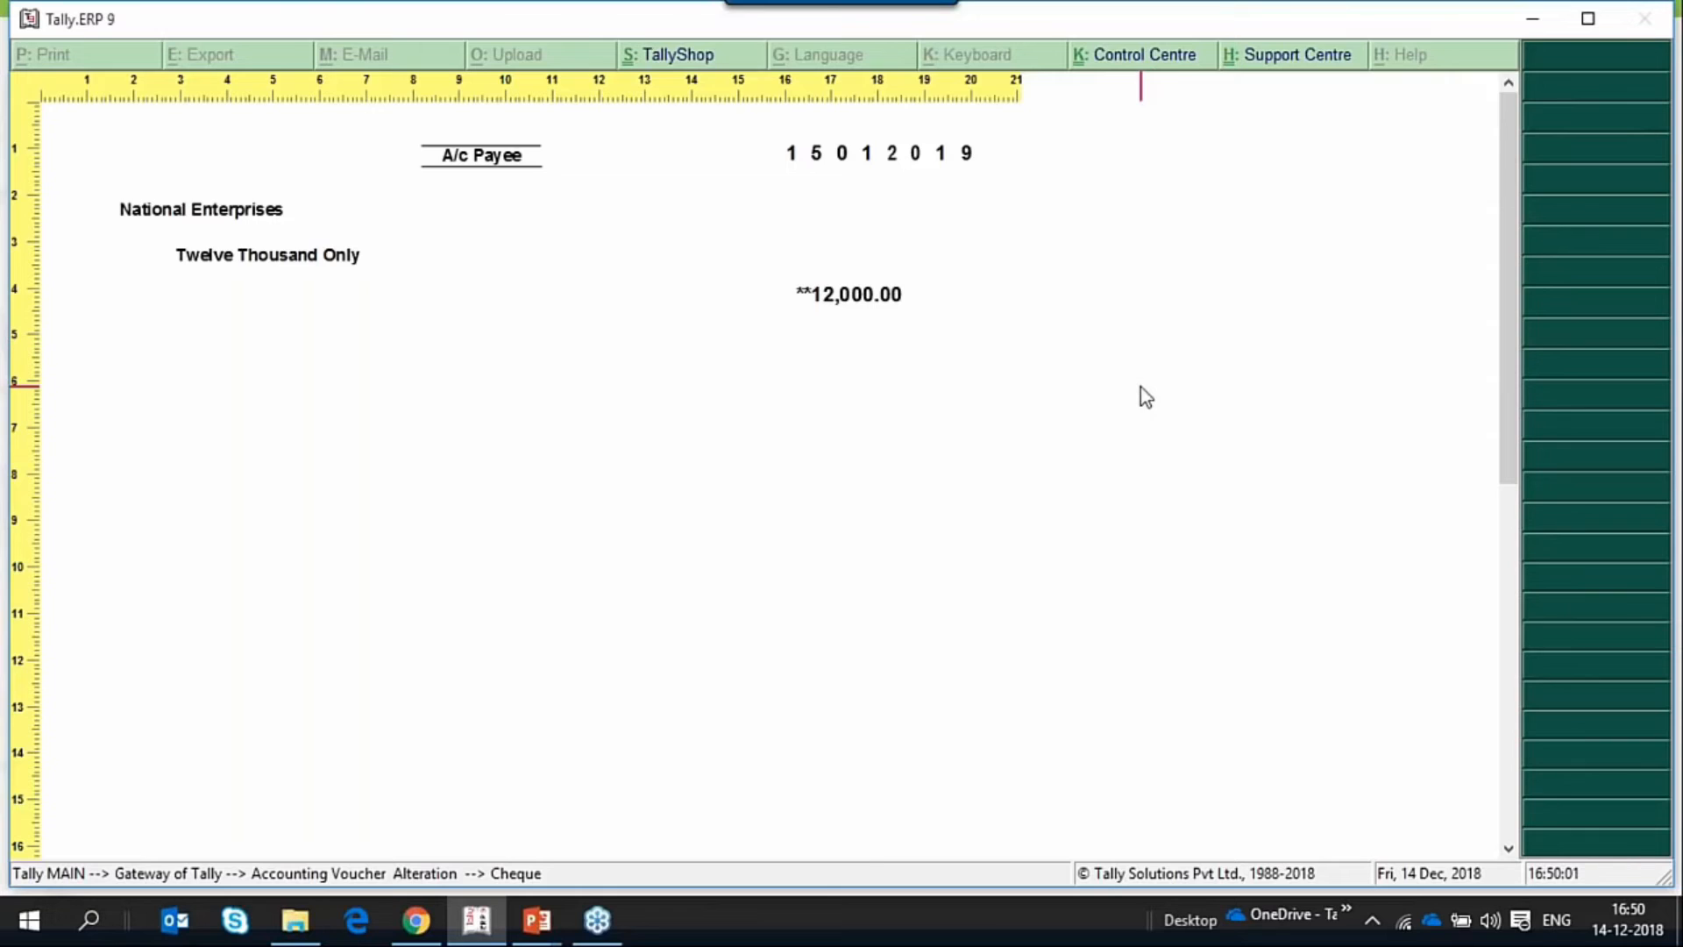
pyautogui.press('Escape')
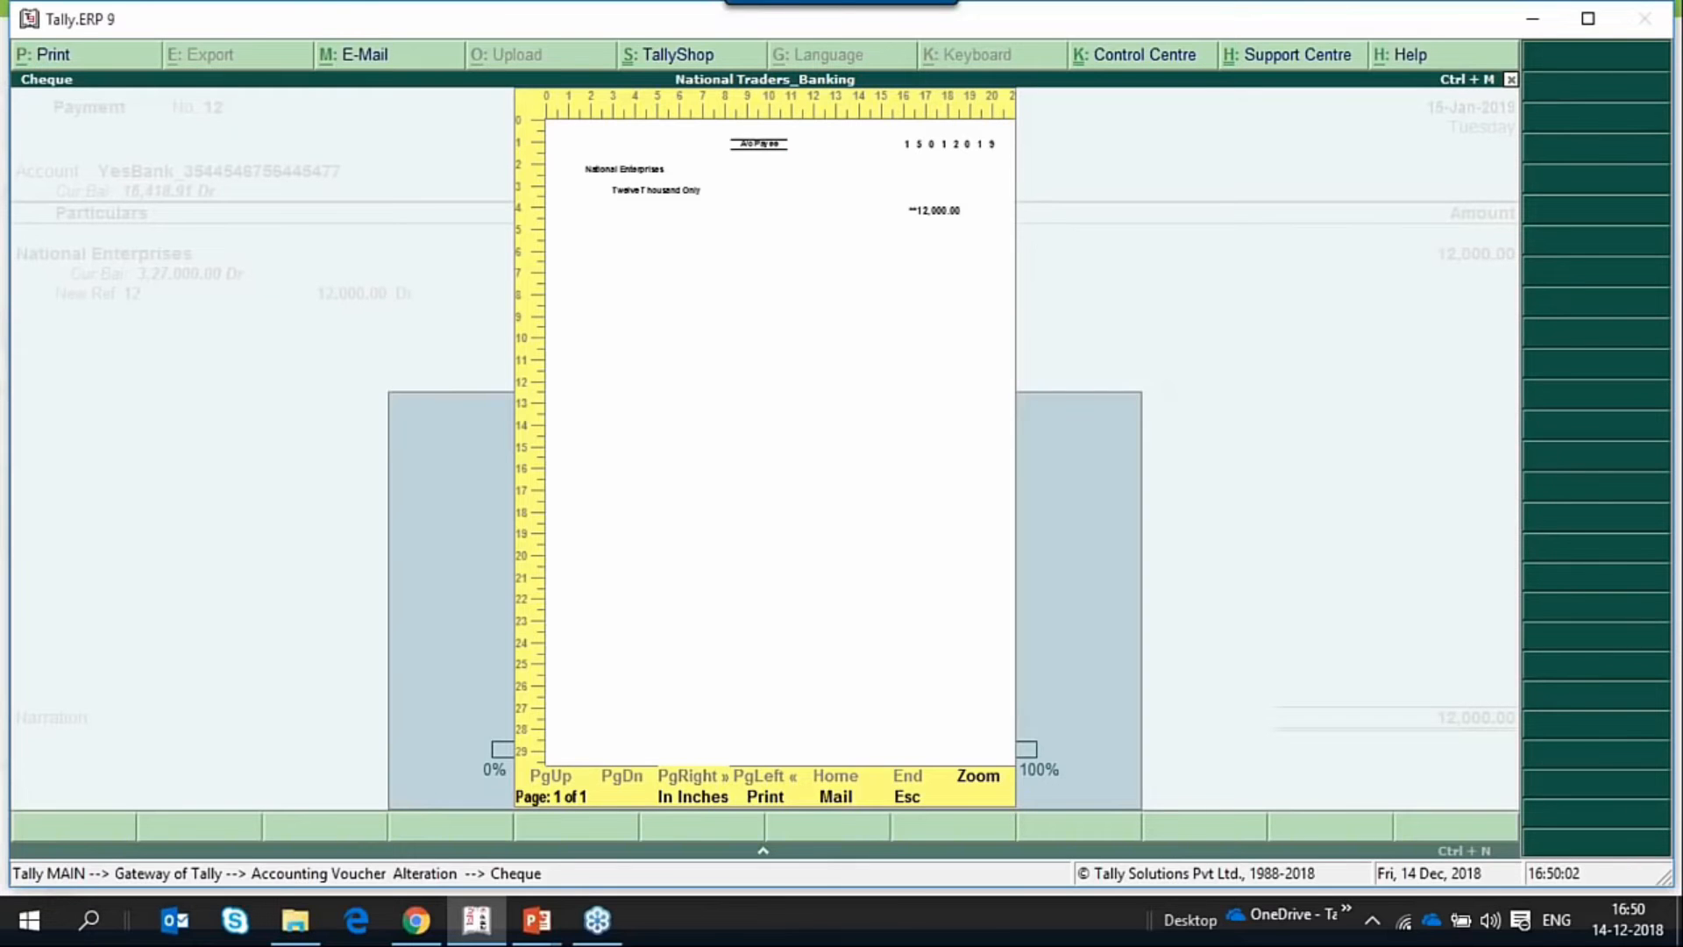
pyautogui.press('Escape')
# Reopen payment voucher 12, preview its cheque with Vertical - Centre orientation printed from the Front, and close the preview.
pyautogui.press('pageup')
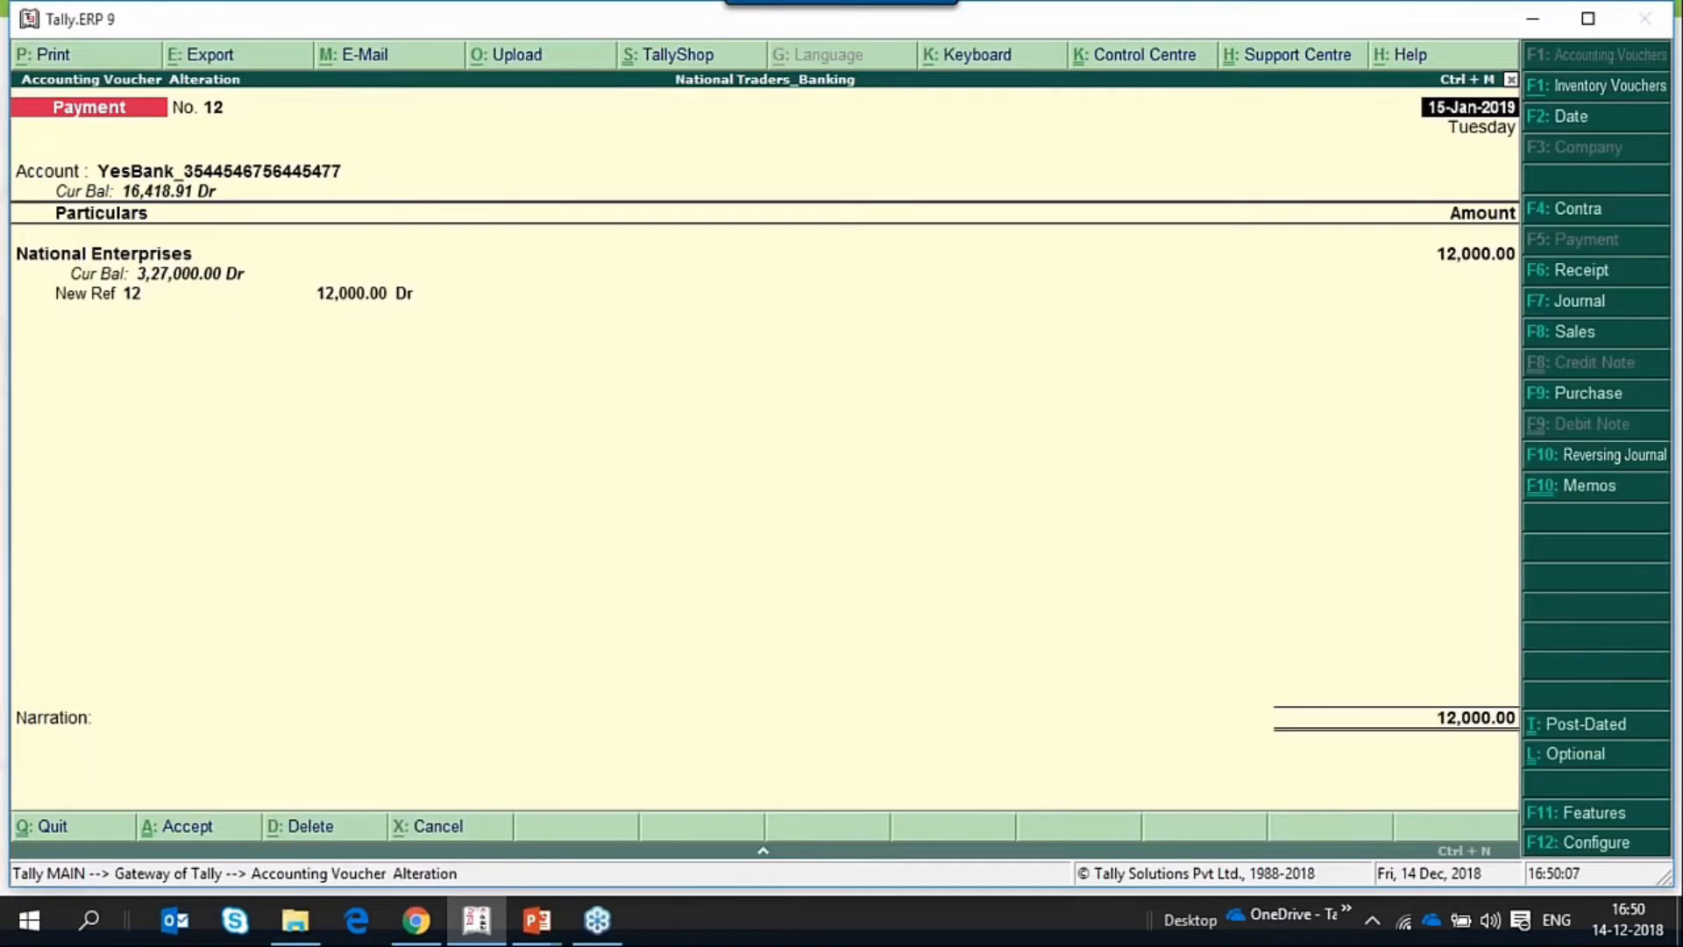
pyautogui.hotkey('alt', 'p')
pyautogui.click(1578, 814)
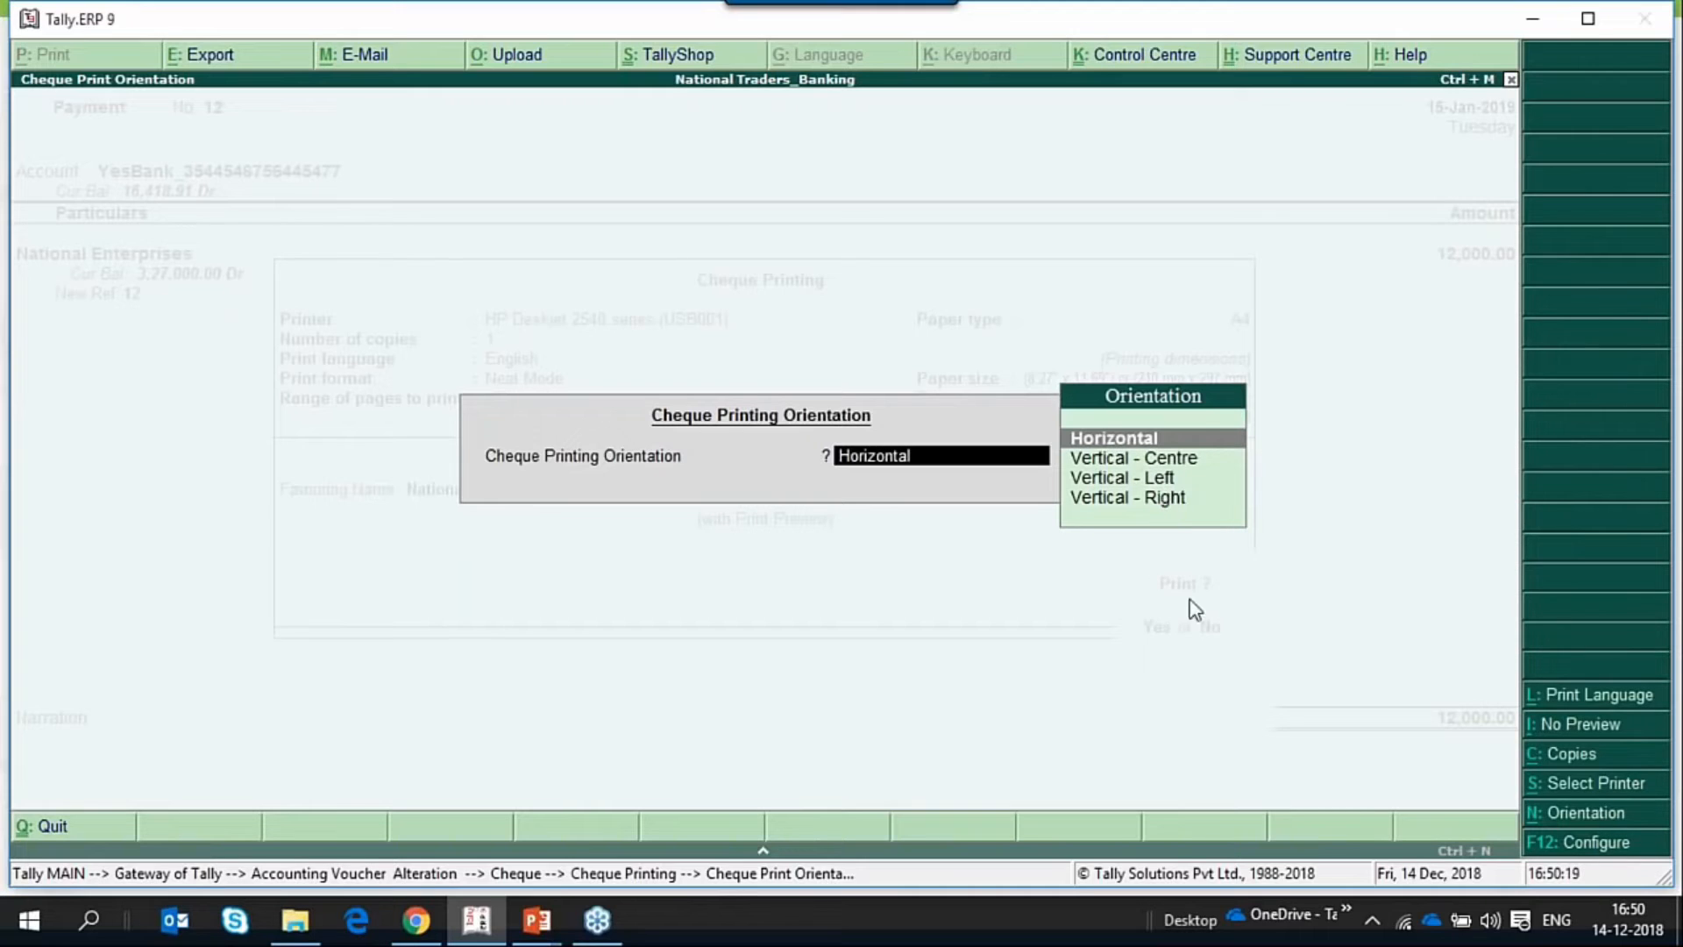
pyautogui.press('Down')
pyautogui.press('Return')
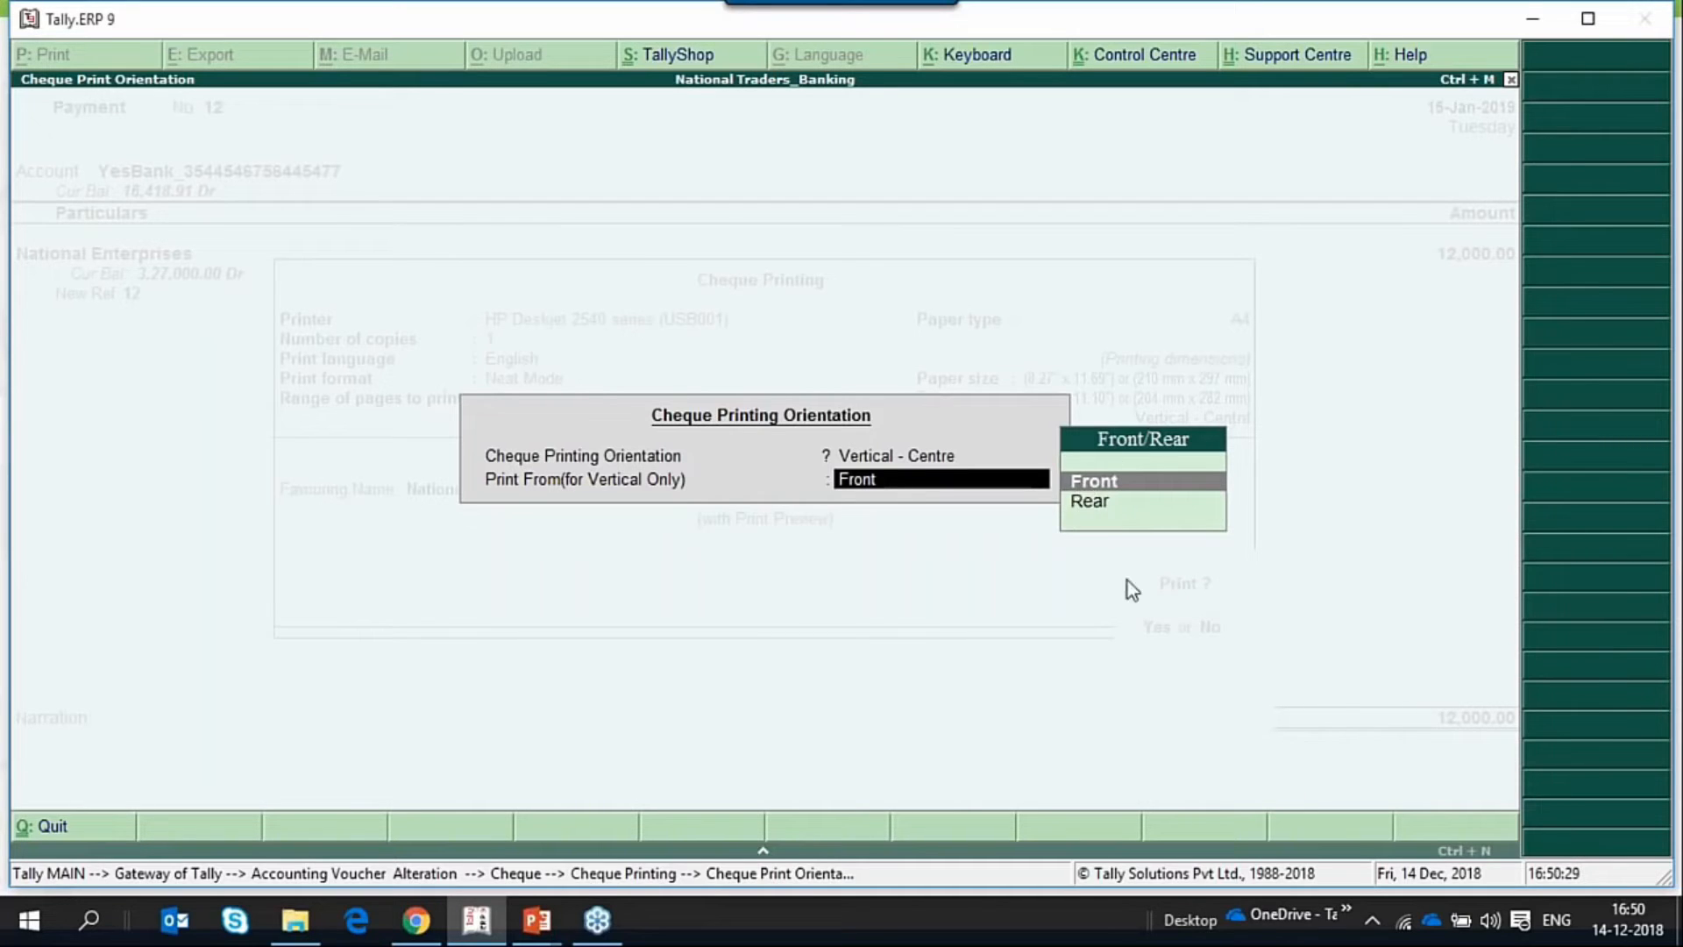
pyautogui.press('Return')
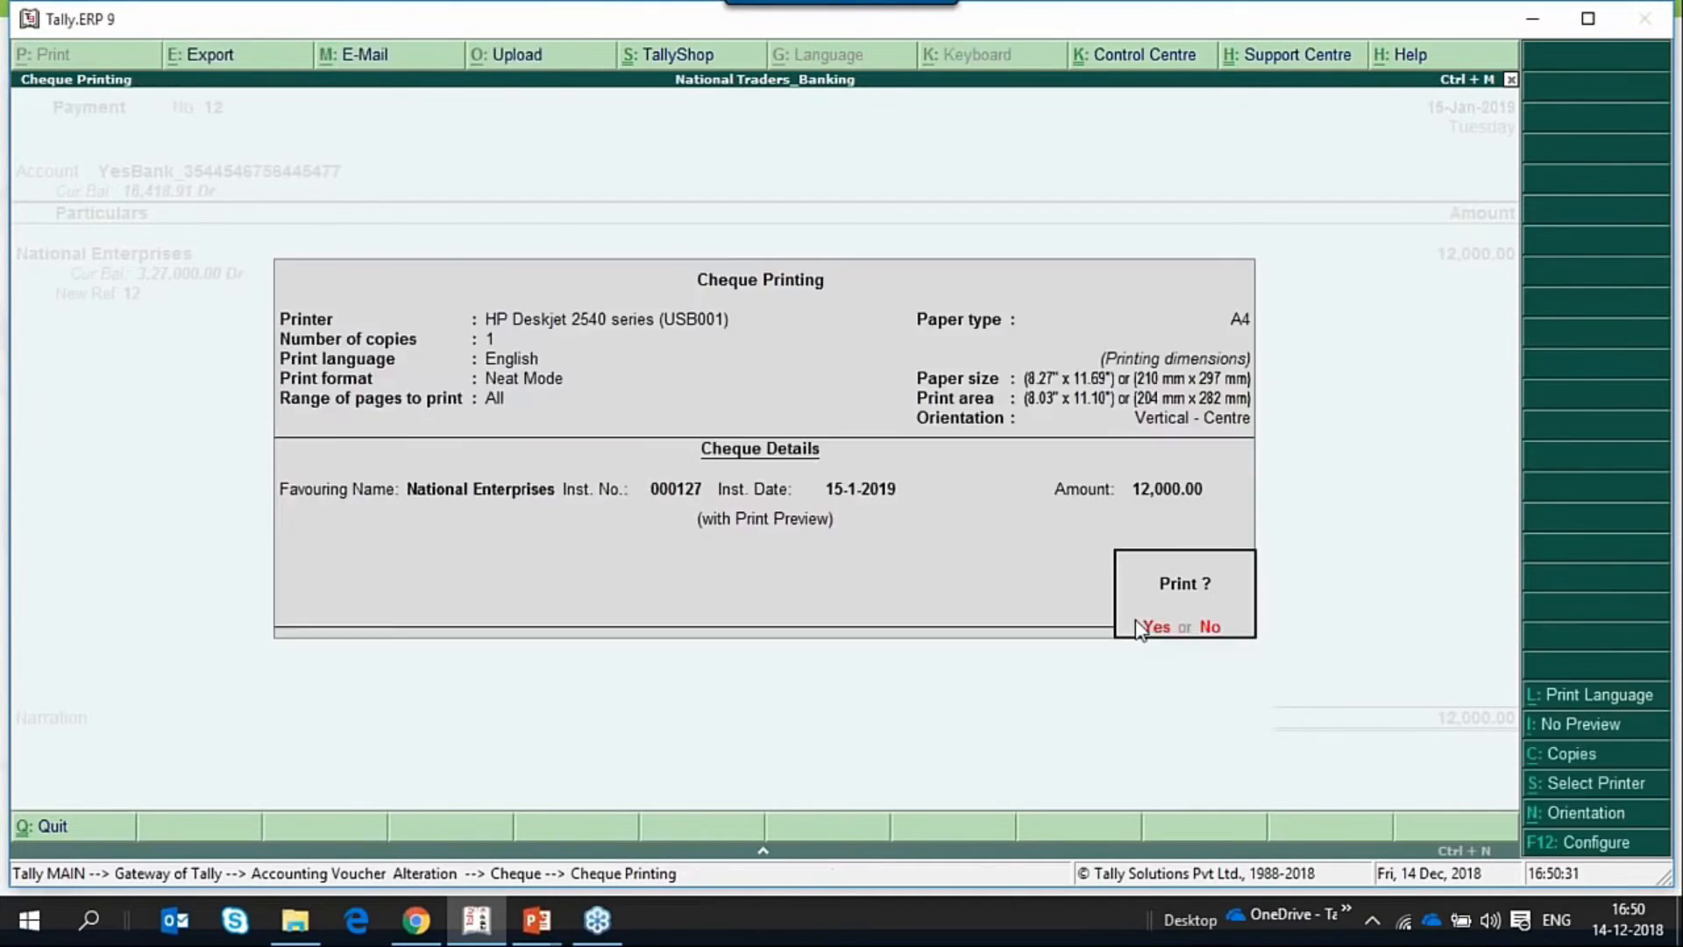
pyautogui.press('Return')
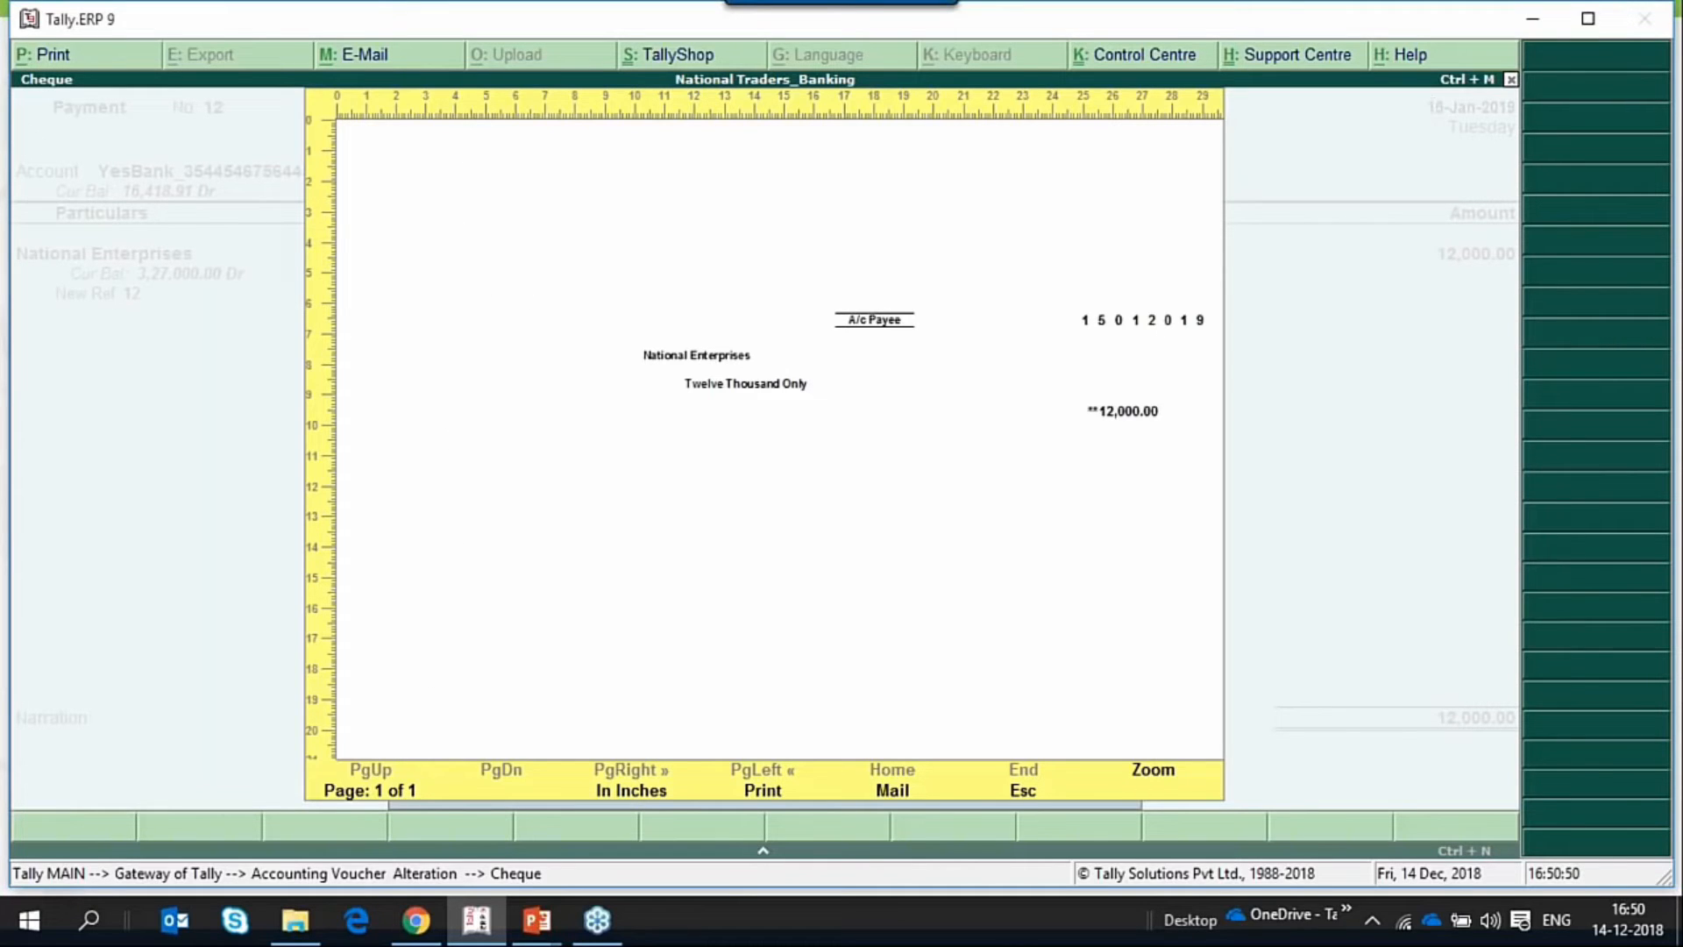
pyautogui.press('Escape')
# Preview the voucher 12 cheque with Vertical - Left orientation printed from the Rear, and close the preview.
pyautogui.hotkey('alt', 'p')
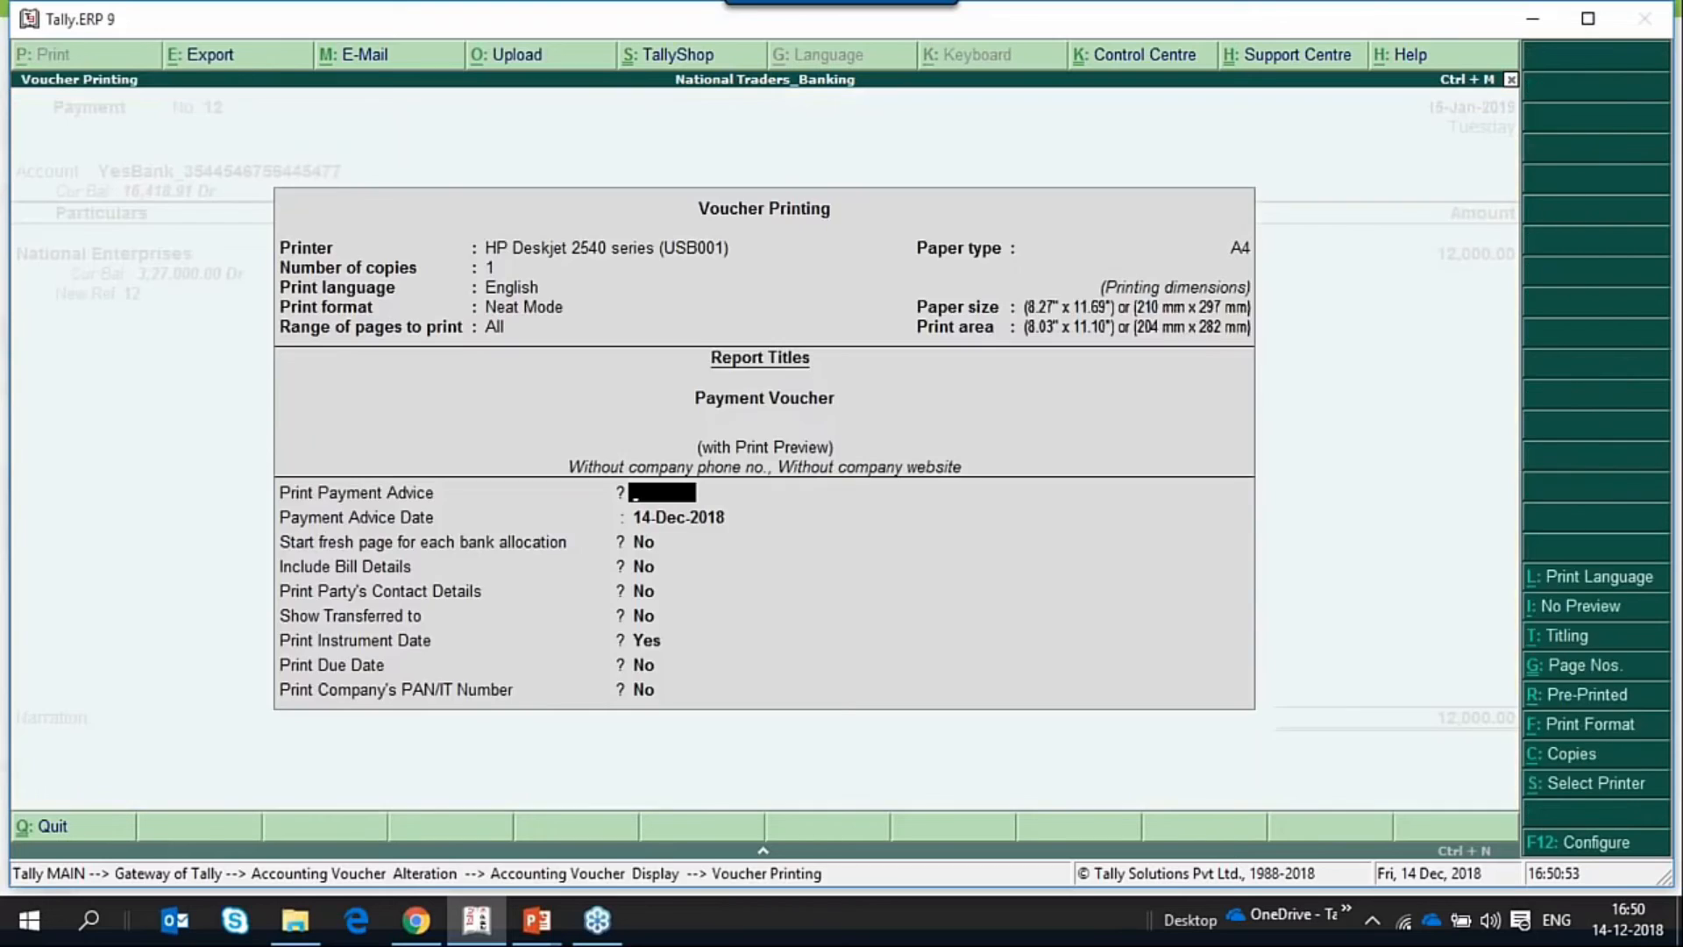
pyautogui.press('Escape')
pyautogui.click(1589, 807)
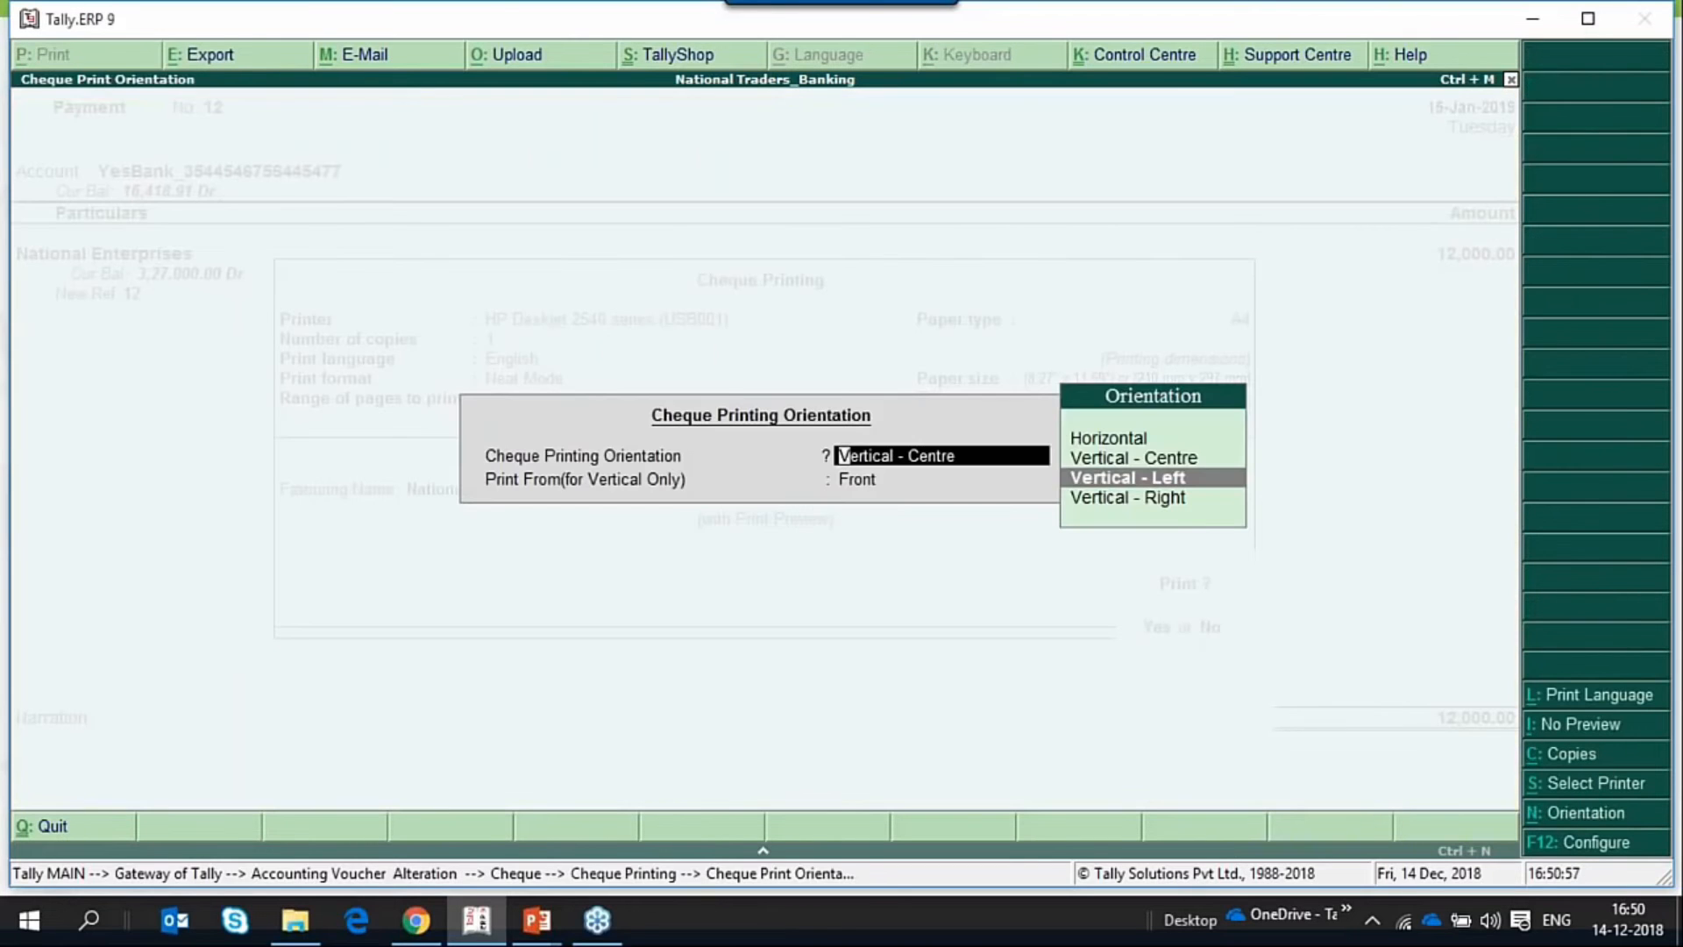
pyautogui.press('Return')
pyautogui.press('Down')
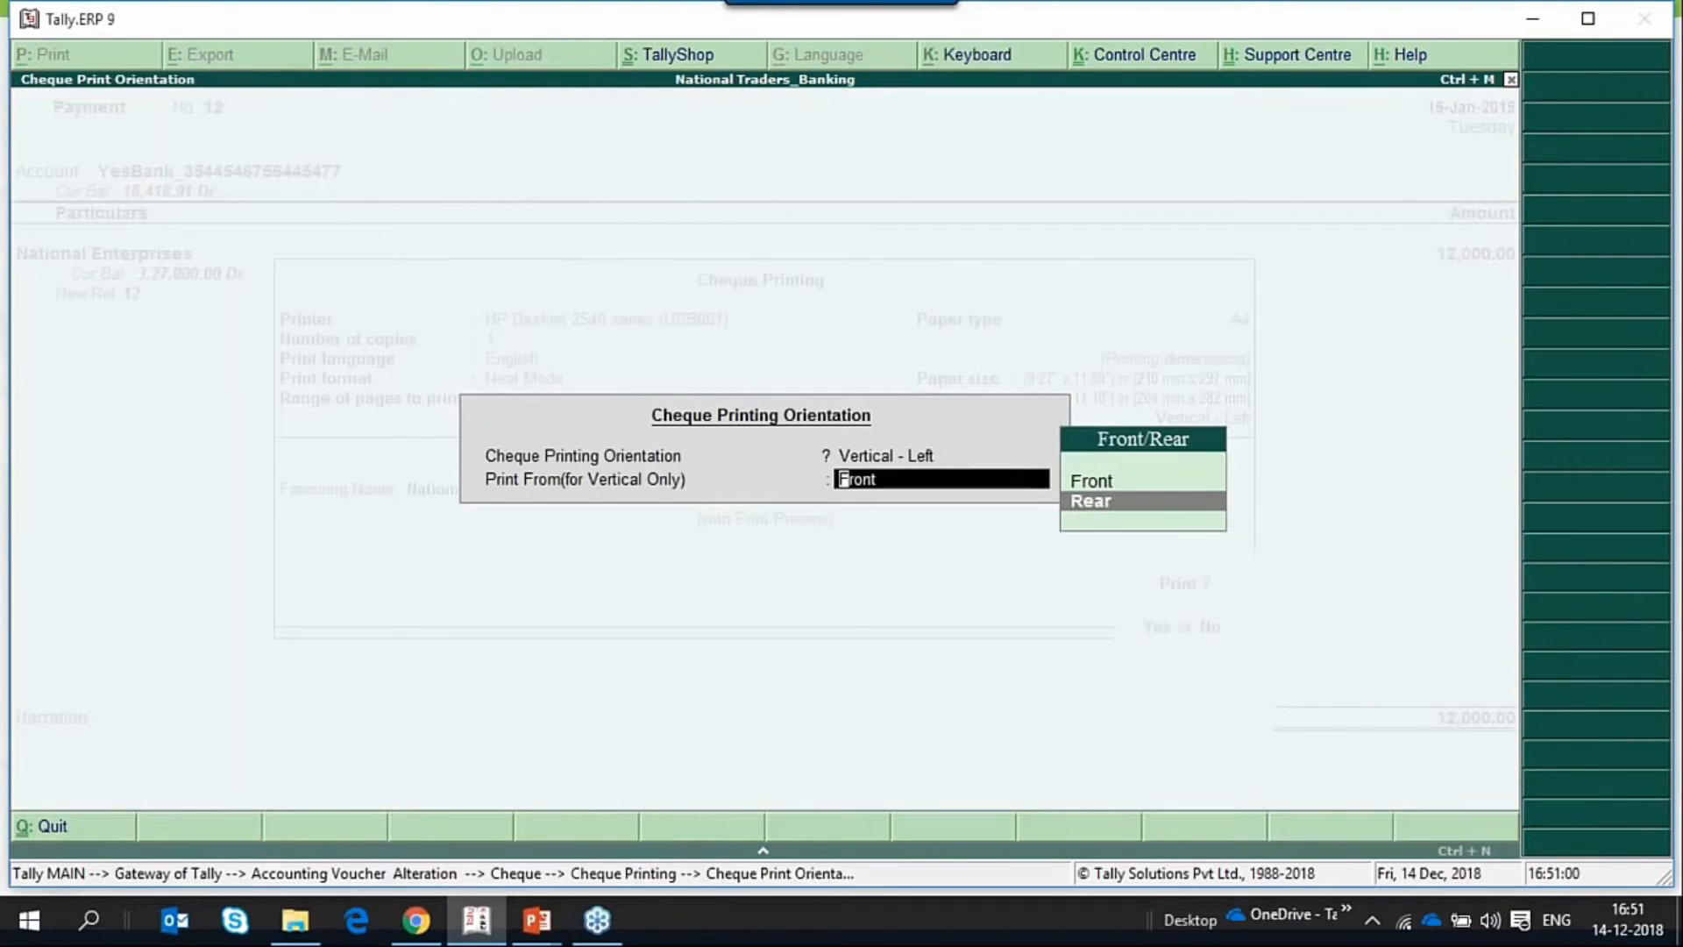
pyautogui.press('Return')
pyautogui.press('Return')
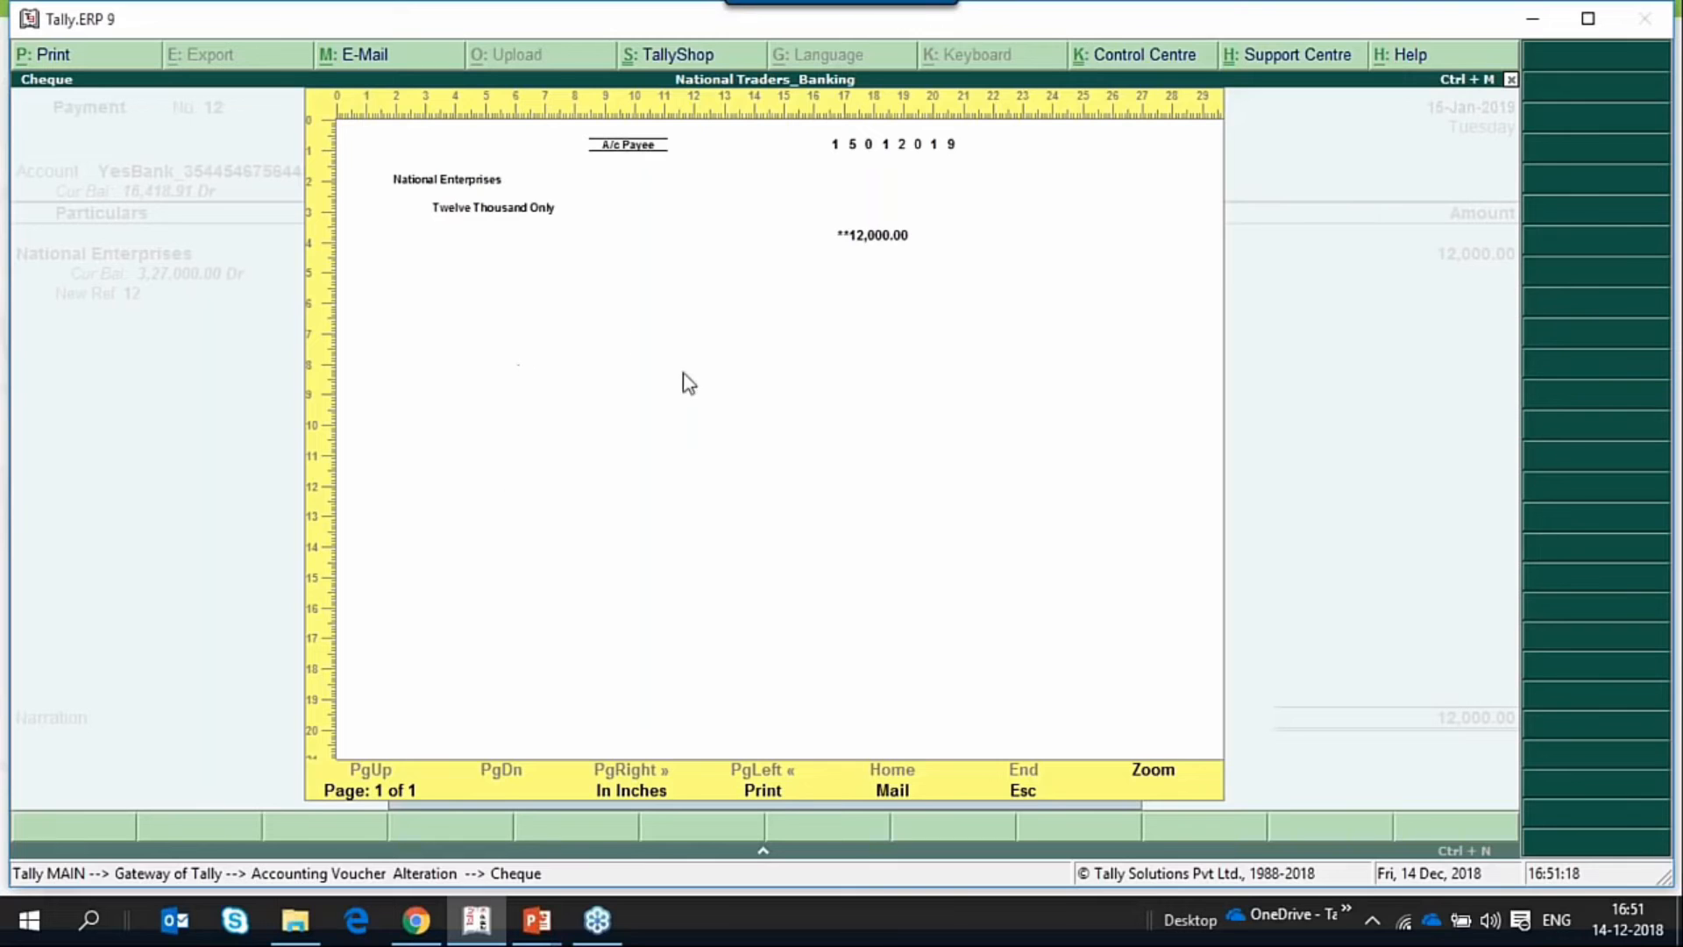
pyautogui.press('Escape')
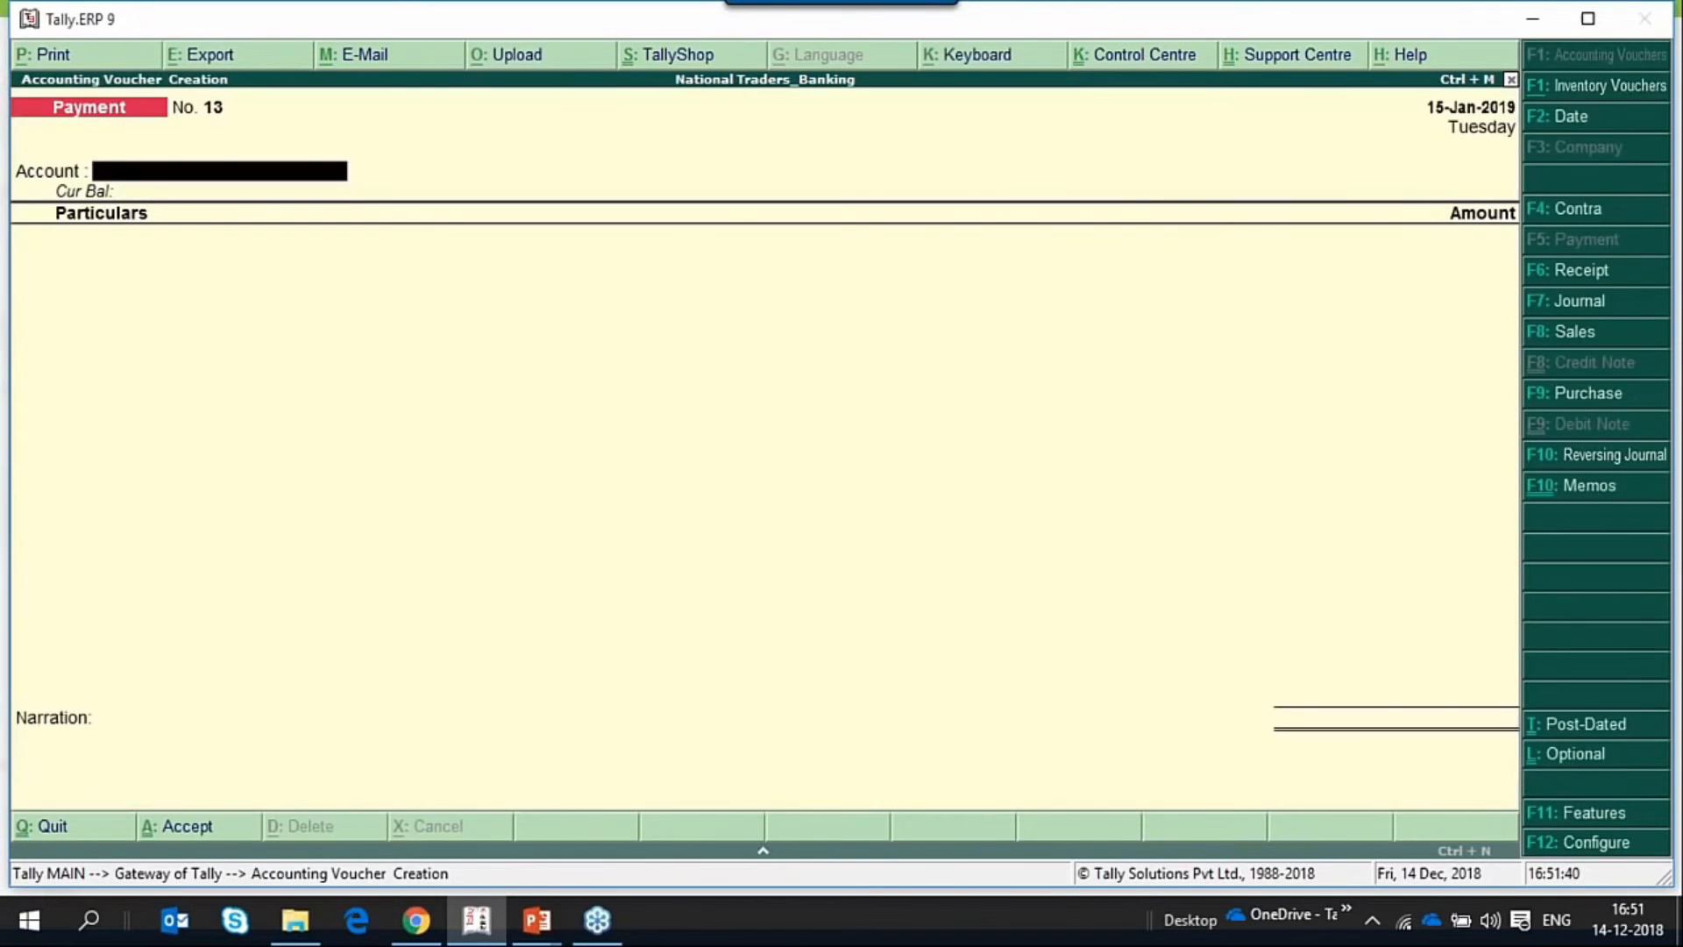
# Quit payment voucher creation and return to the Gateway of Tally.
pyautogui.press('Escape')
pyautogui.press('Return')
pyautogui.press('Escape')
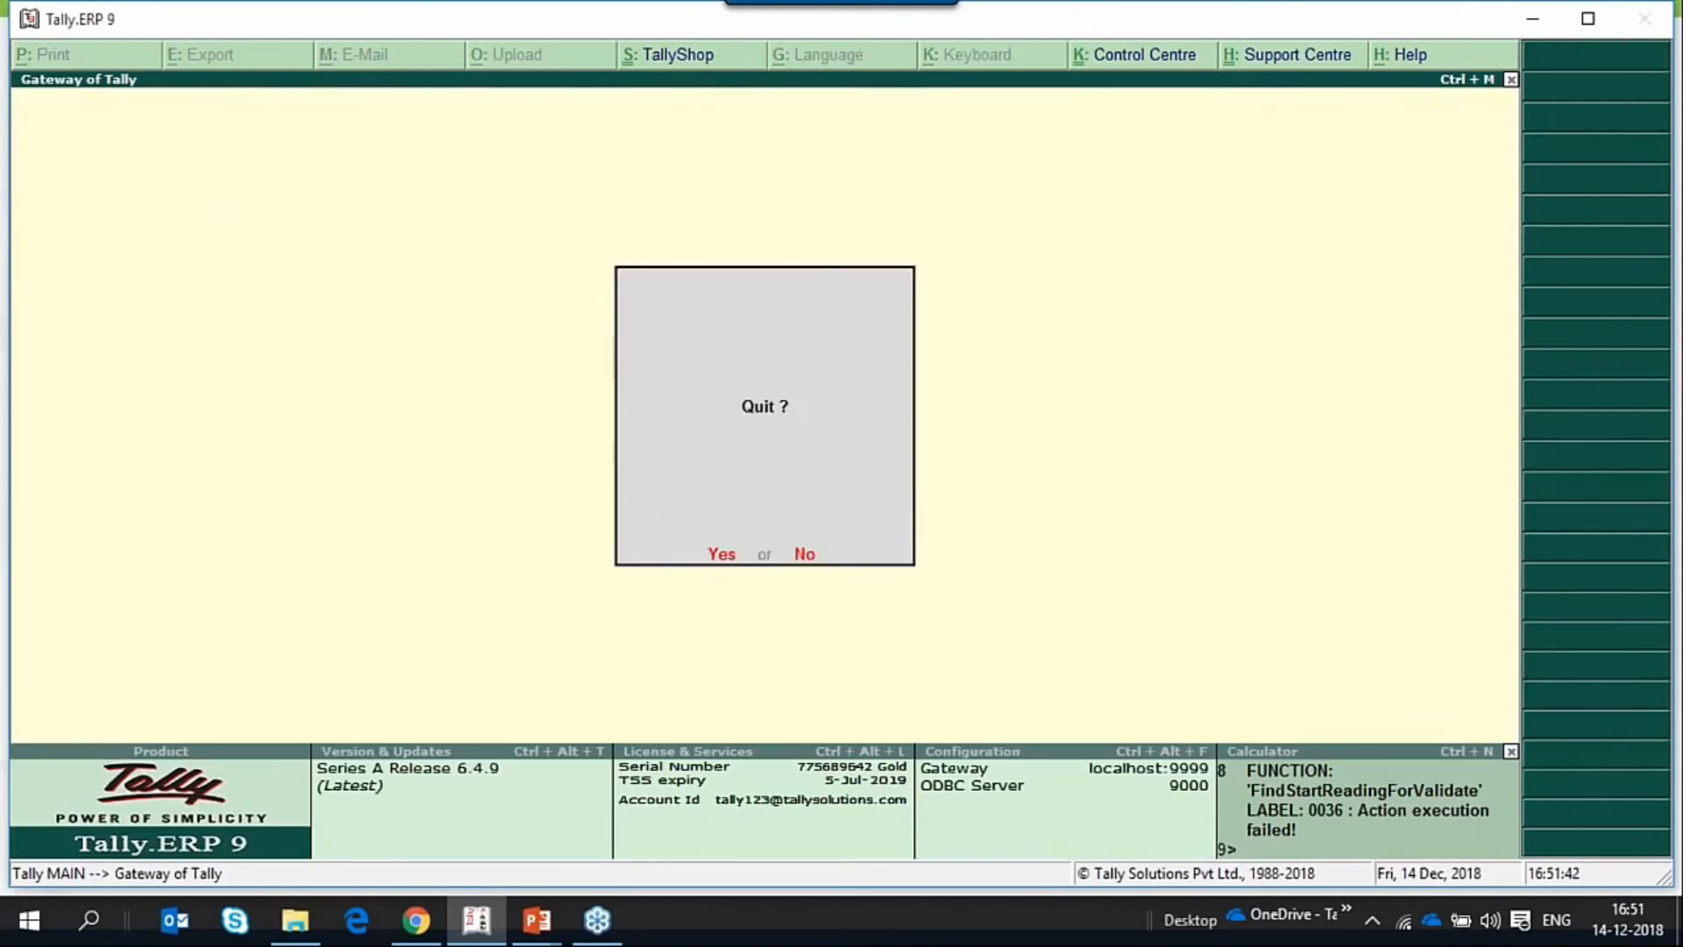
pyautogui.press('n')
# Open the banking Cheque Printing report of pending cheques for the YesBank ledger.
pyautogui.press('Up')
pyautogui.press('Up')
pyautogui.press('Up')
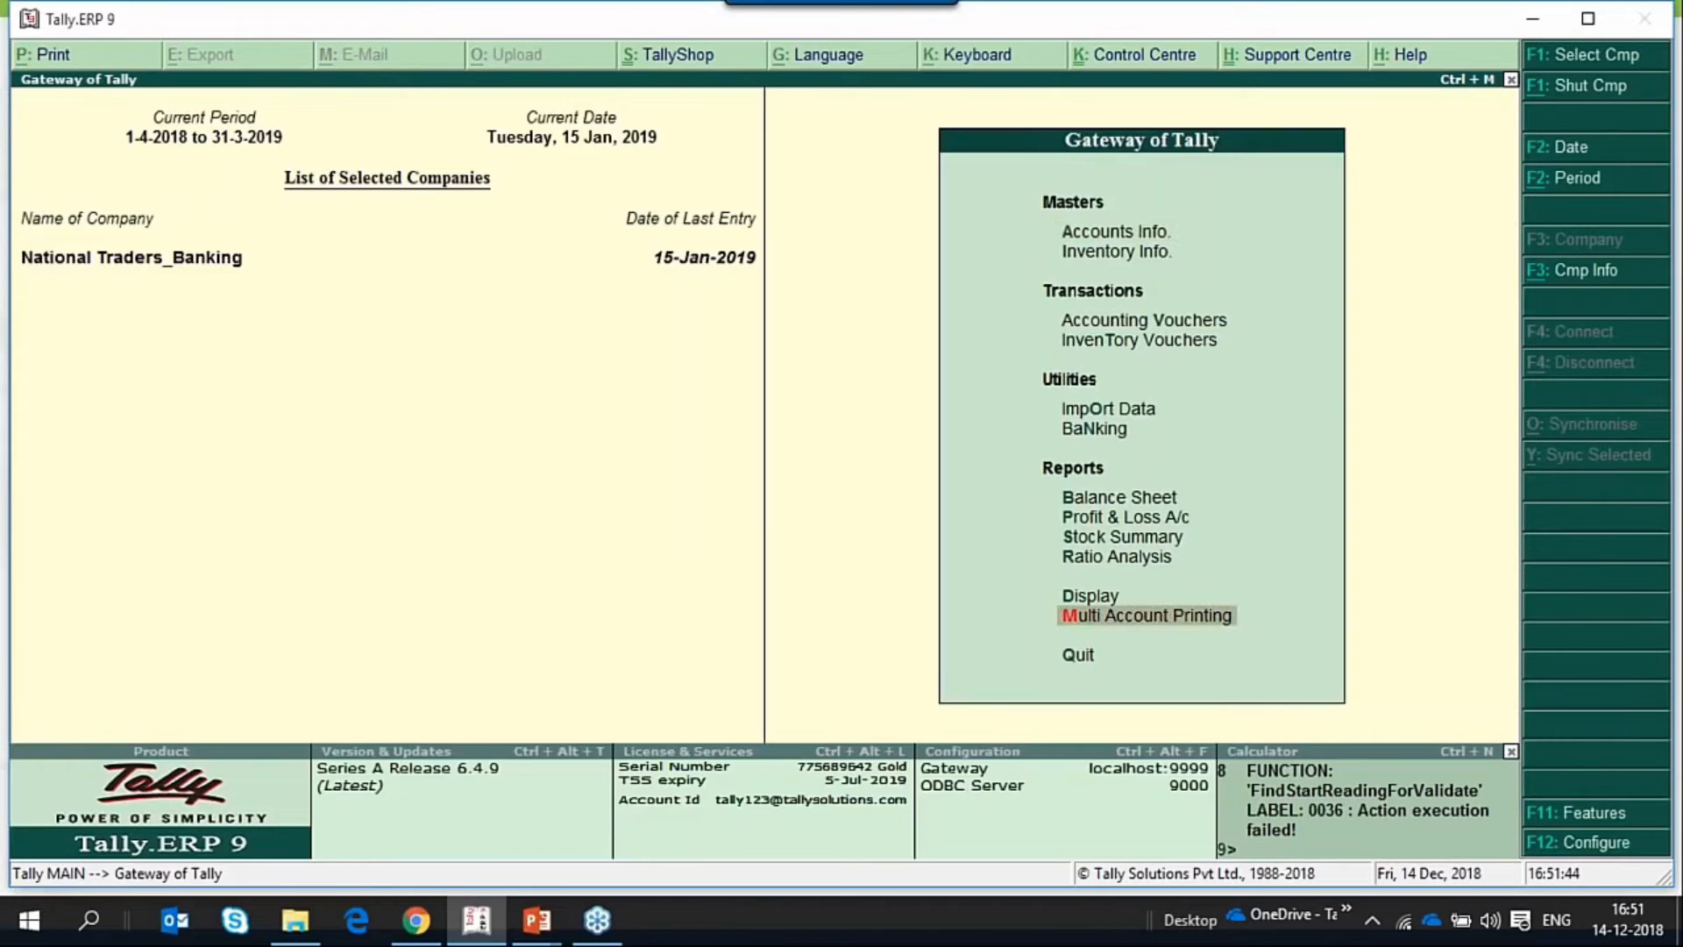
pyautogui.press('Up')
pyautogui.press('Up')
pyautogui.press('Up')
pyautogui.press('Up')
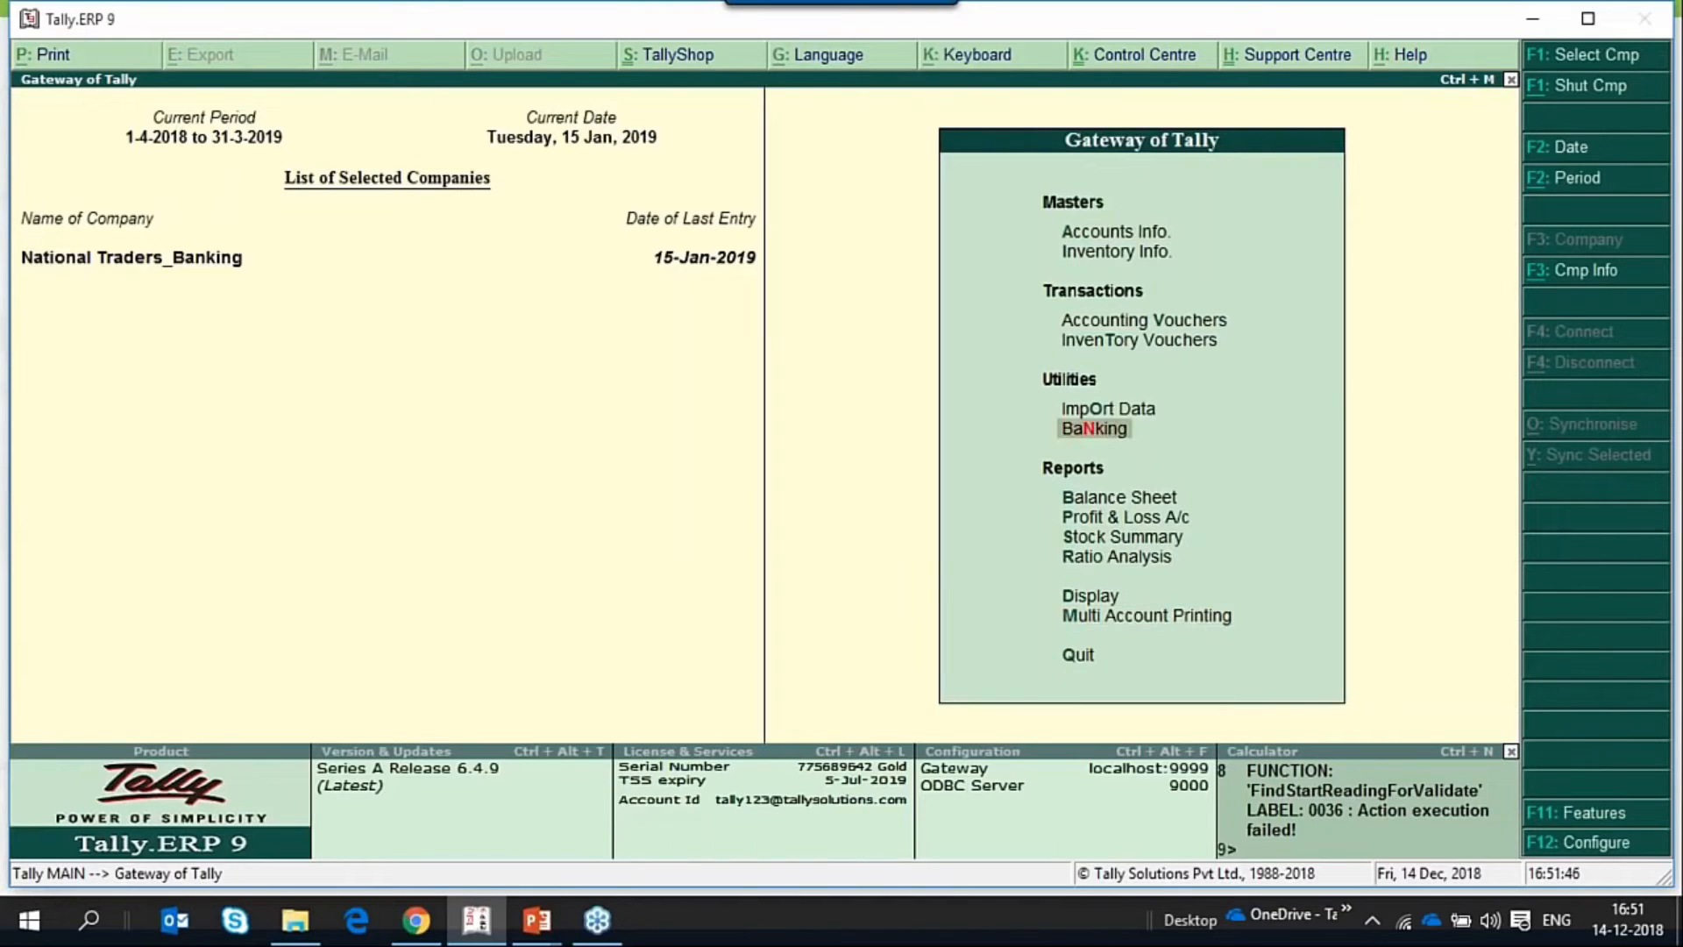
pyautogui.press('Return')
pyautogui.press('Down')
pyautogui.press('Down')
pyautogui.press('Up')
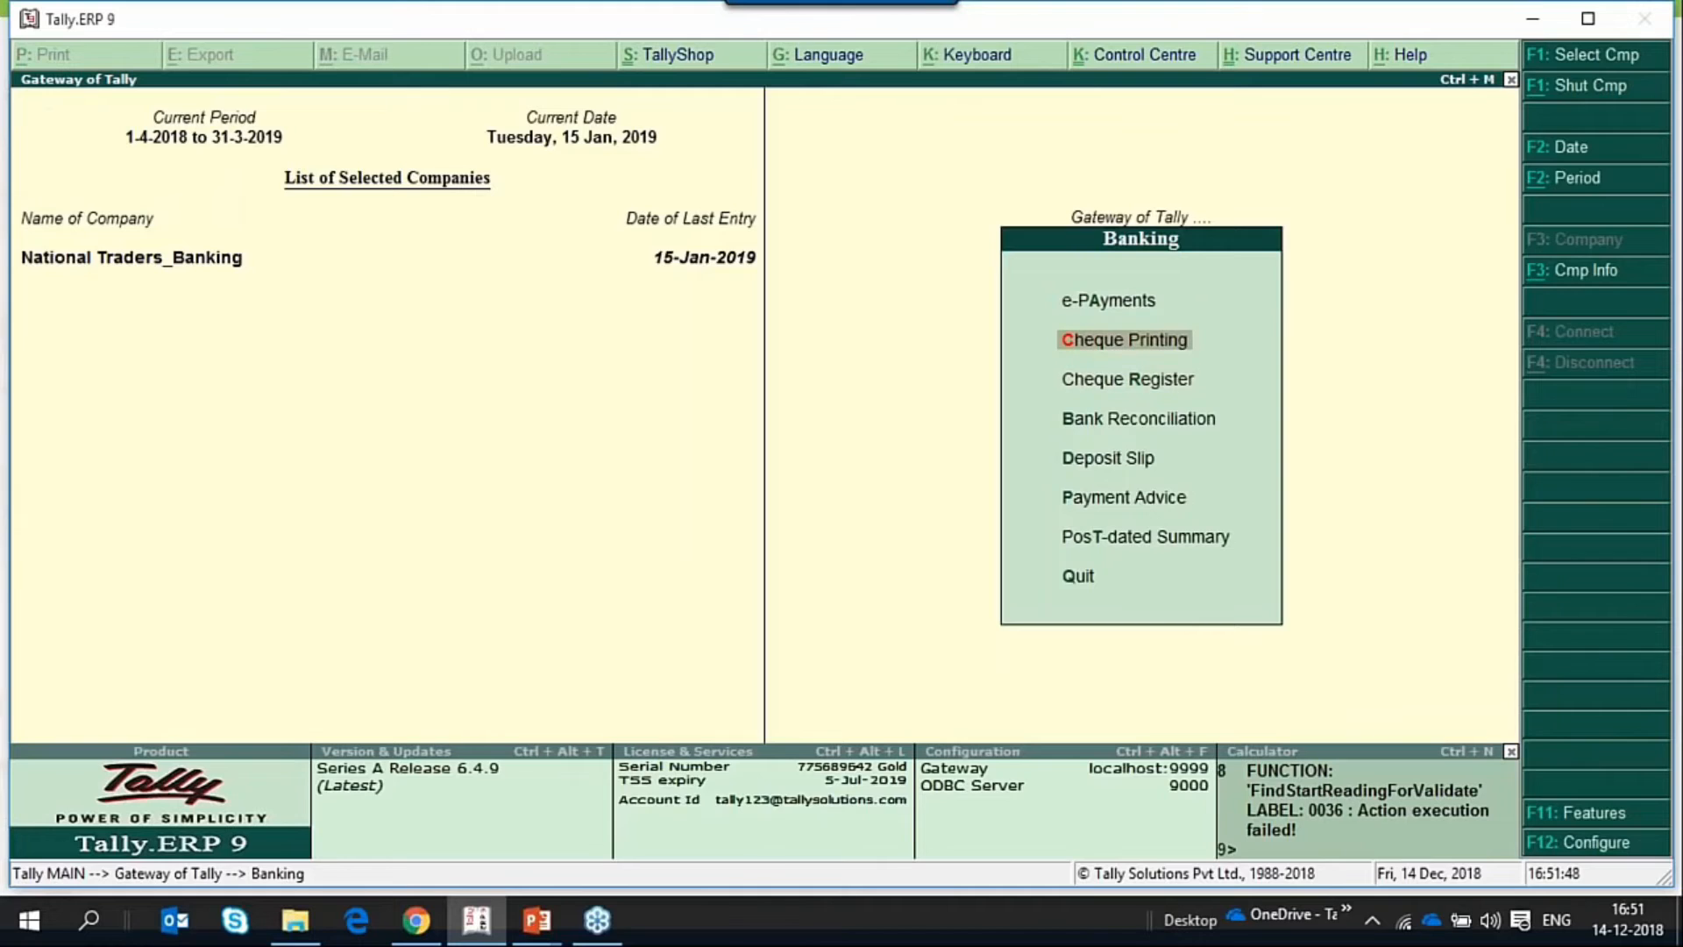
pyautogui.press('Return')
pyautogui.press('Down')
pyautogui.press('Down')
pyautogui.press('Down')
pyautogui.press('Down')
pyautogui.press('Down')
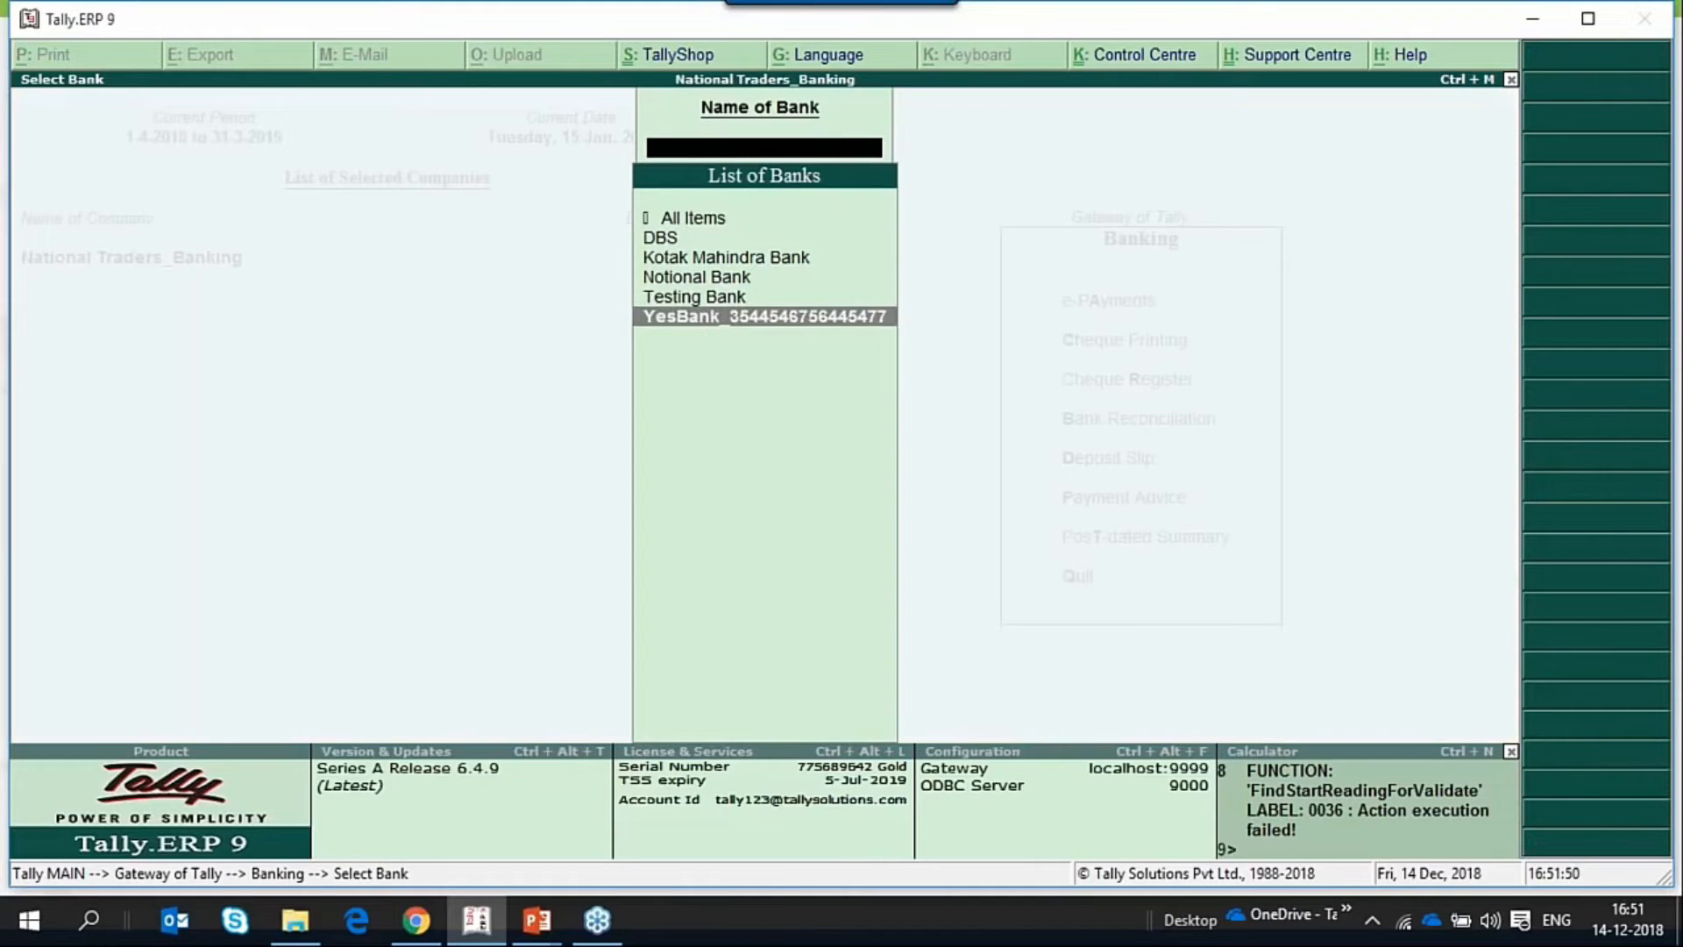
pyautogui.press('Return')
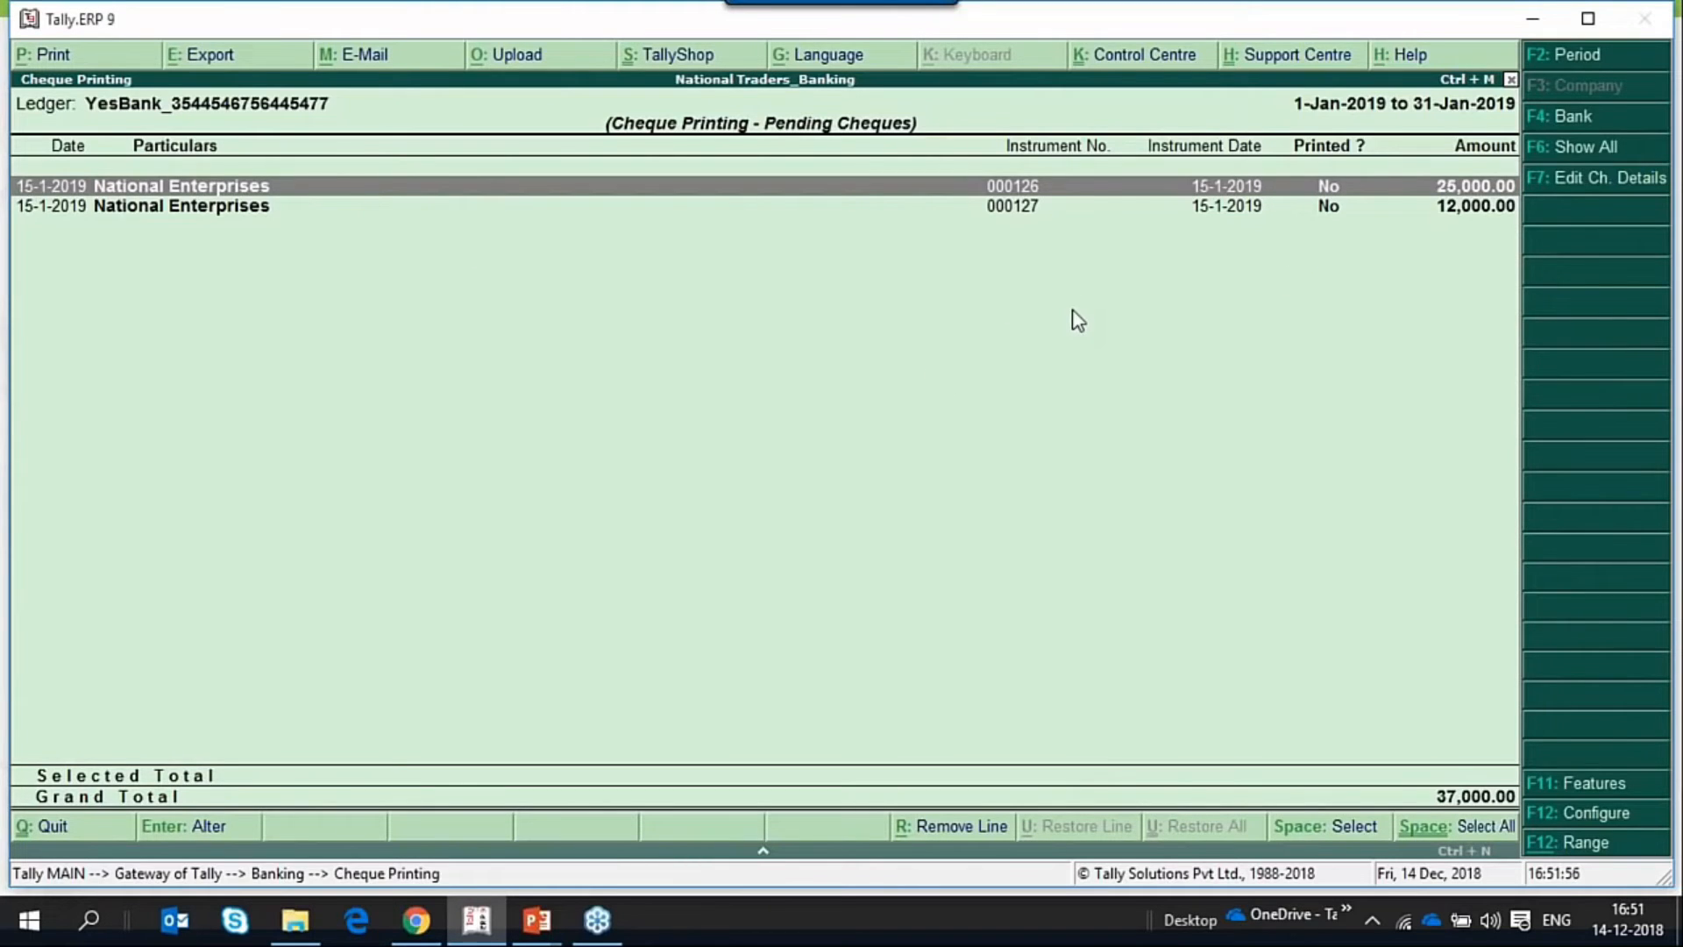
# Select all pending YesBank cheques and start printing them with Print Cheque kept at Yes.
pyautogui.hotkey('ctrl', 'space')
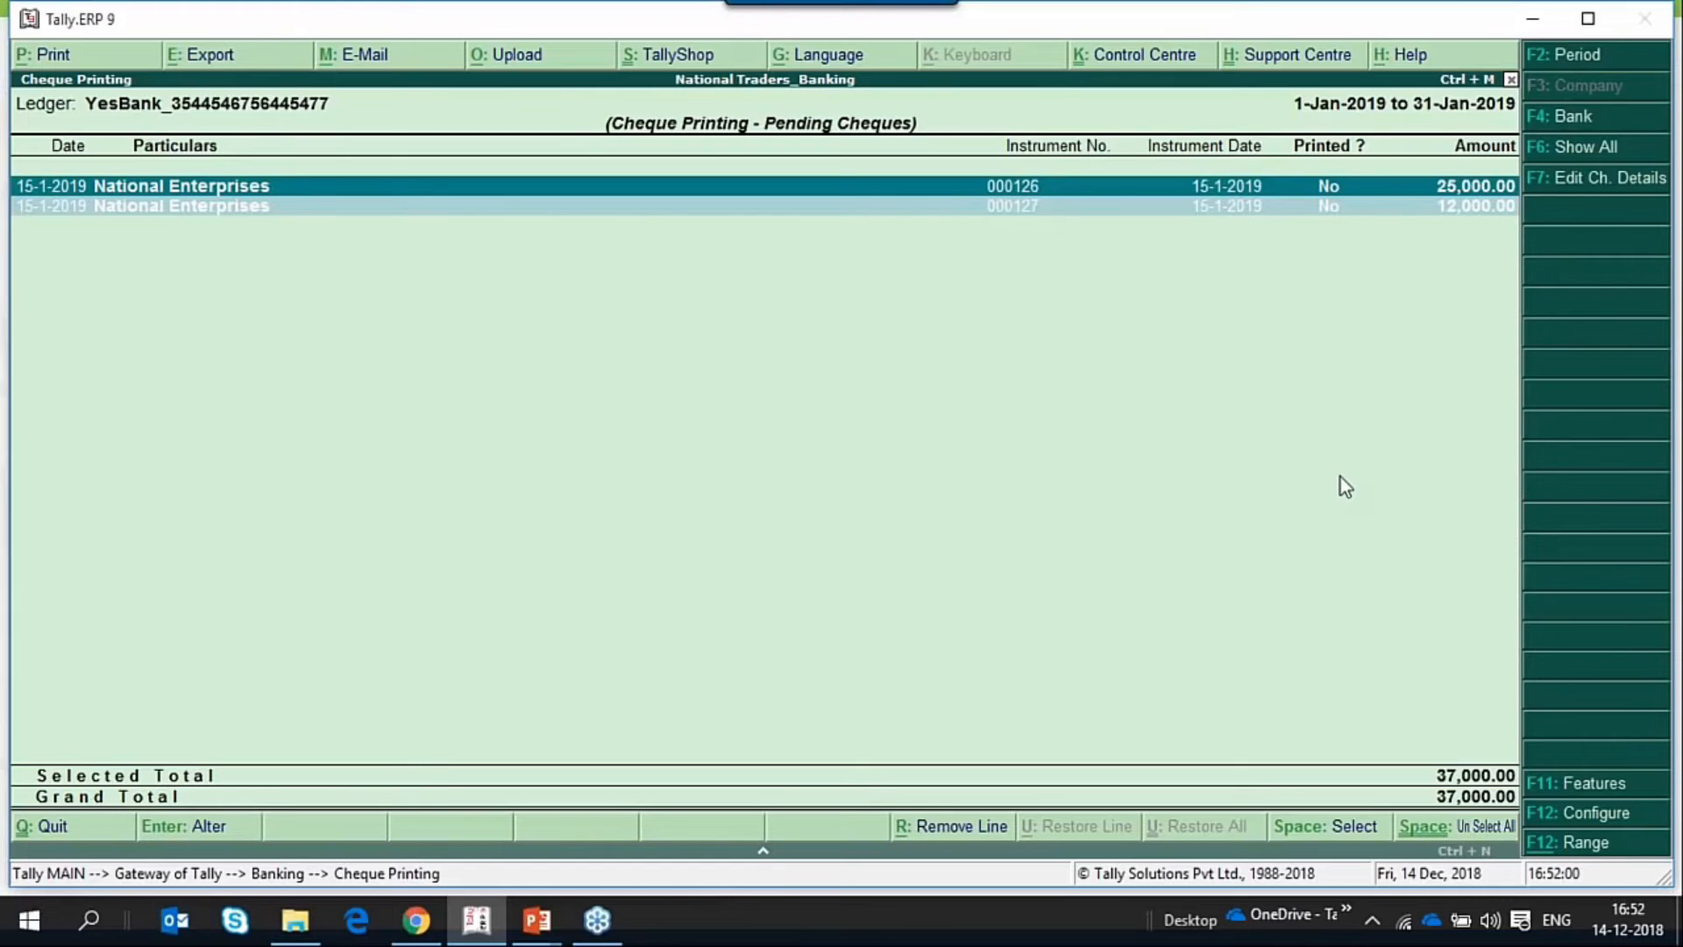
pyautogui.hotkey('alt', 'p')
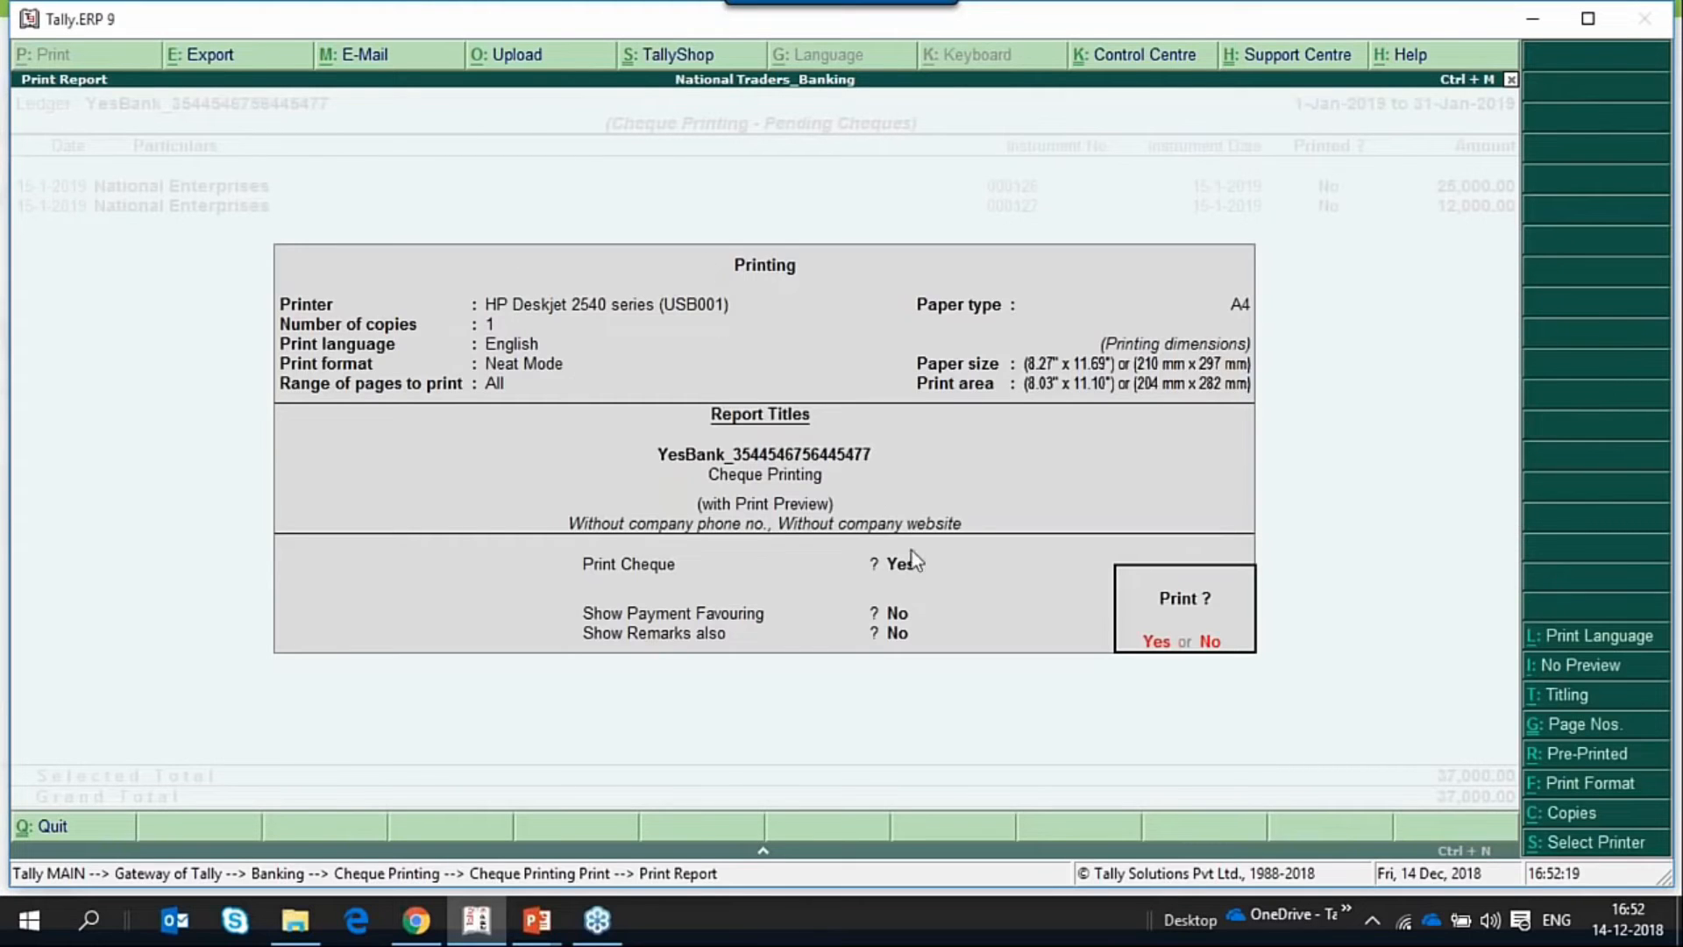
pyautogui.click(872, 580)
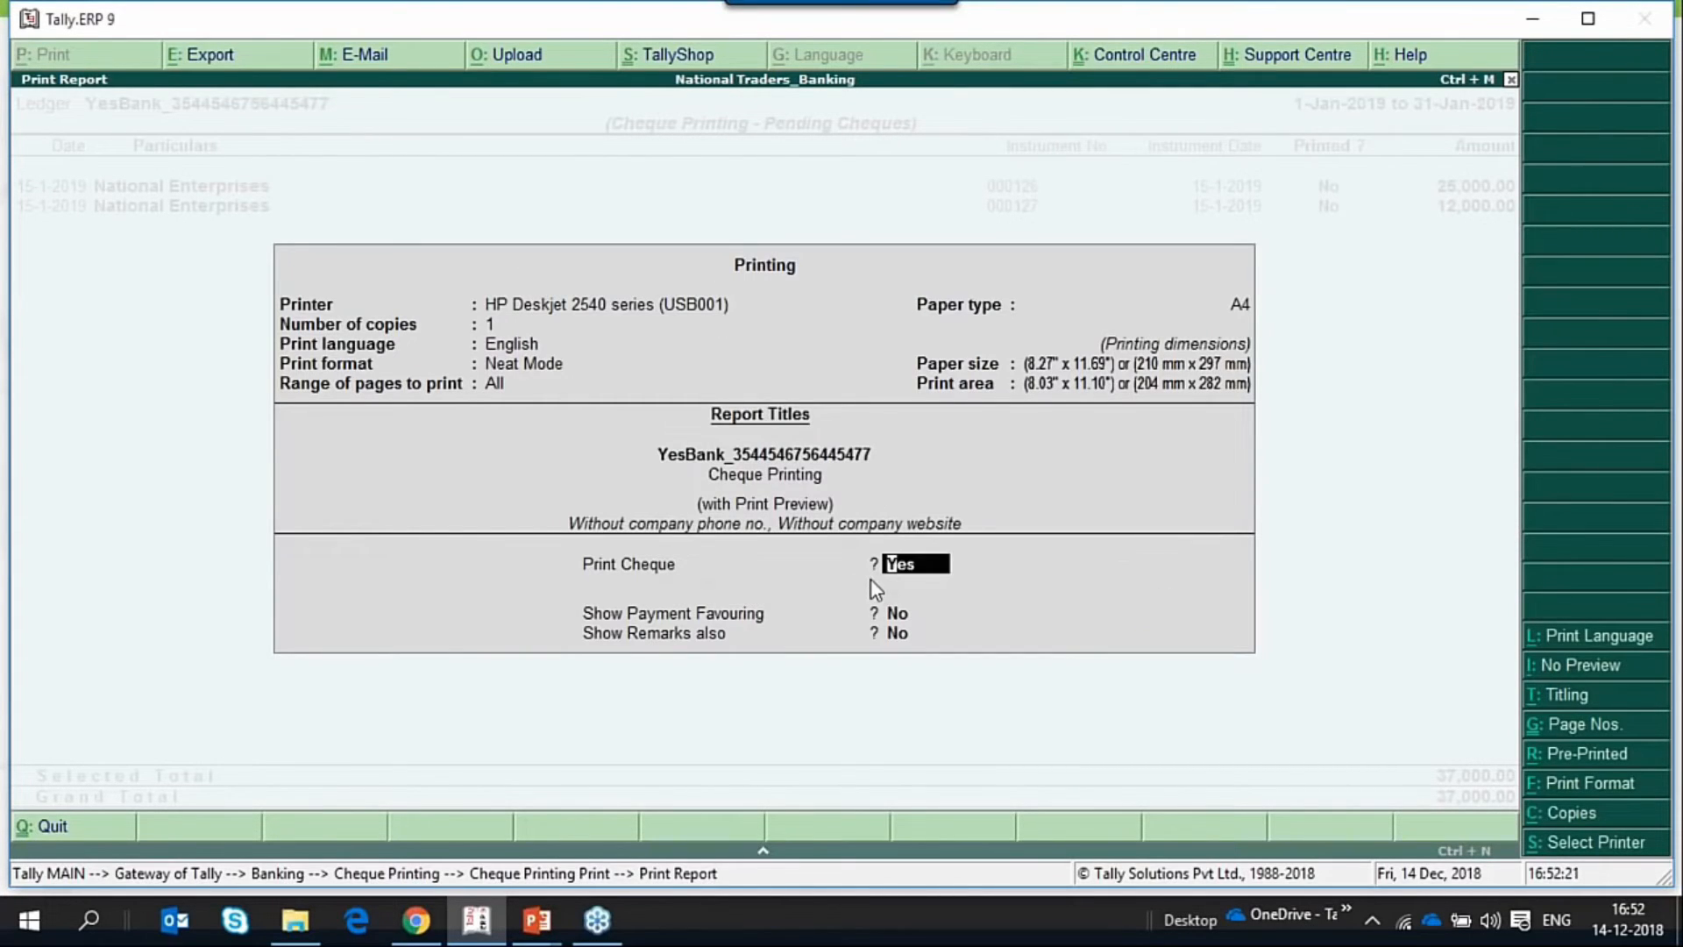
pyautogui.press('Return')
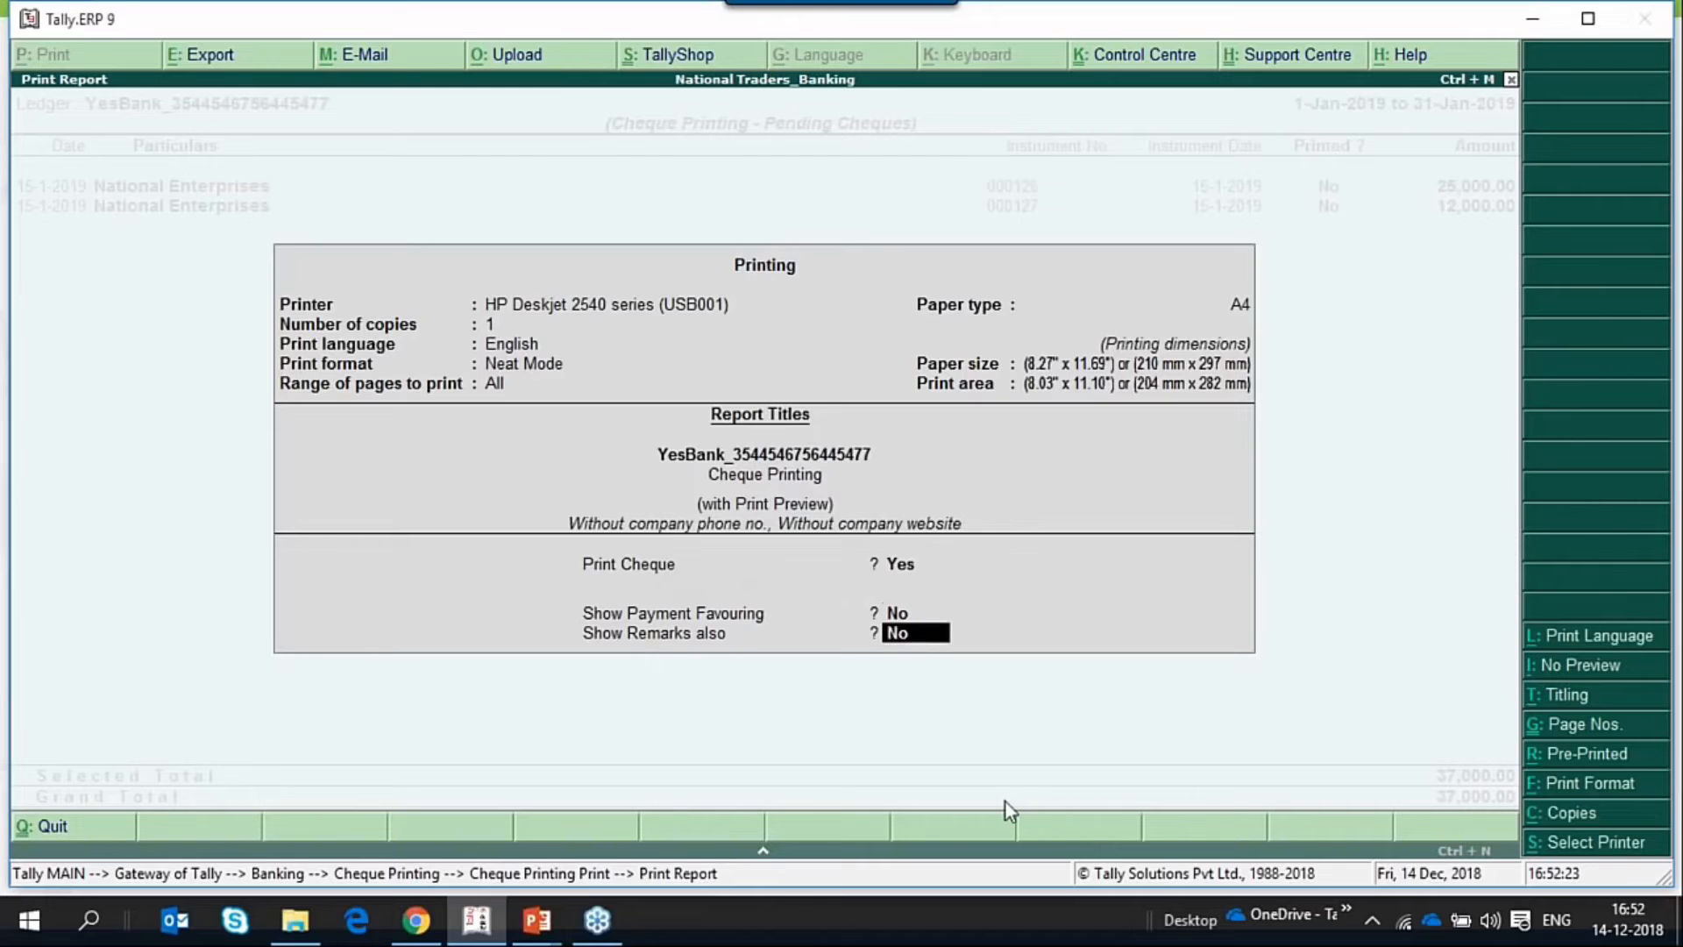
pyautogui.press('Return')
pyautogui.press('Return')
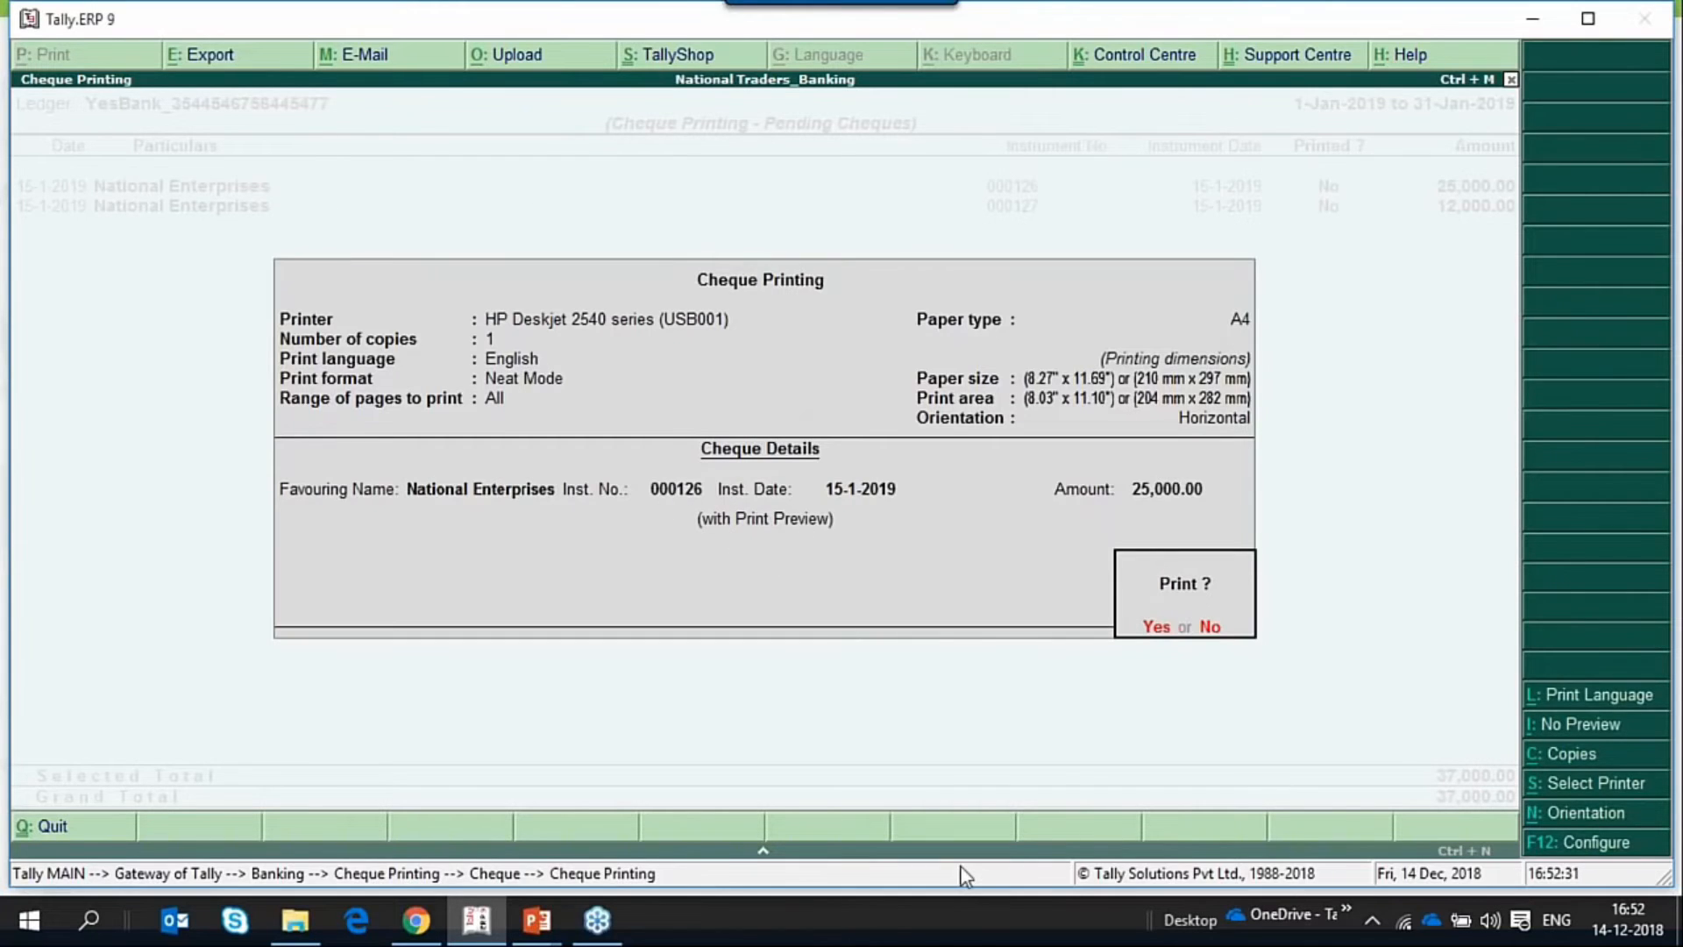
# Preview the 25,000.00 and 12,000.00 National Enterprises cheques in turn, and leave the cheque printing report.
pyautogui.press('Return')
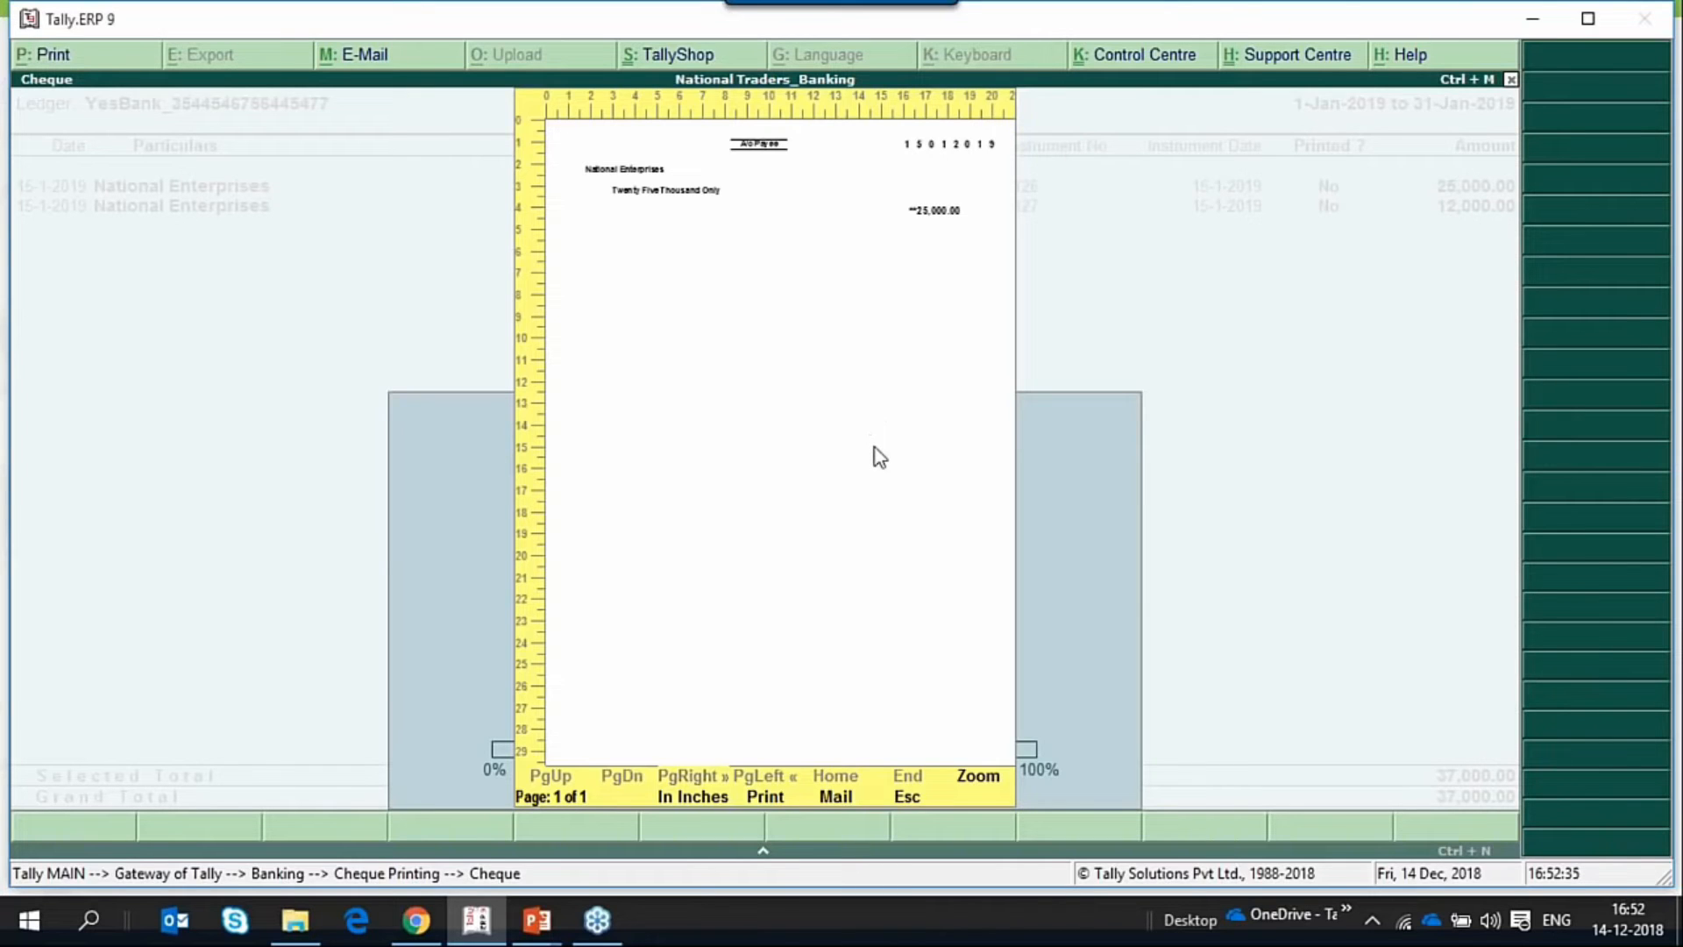
pyautogui.press('Escape')
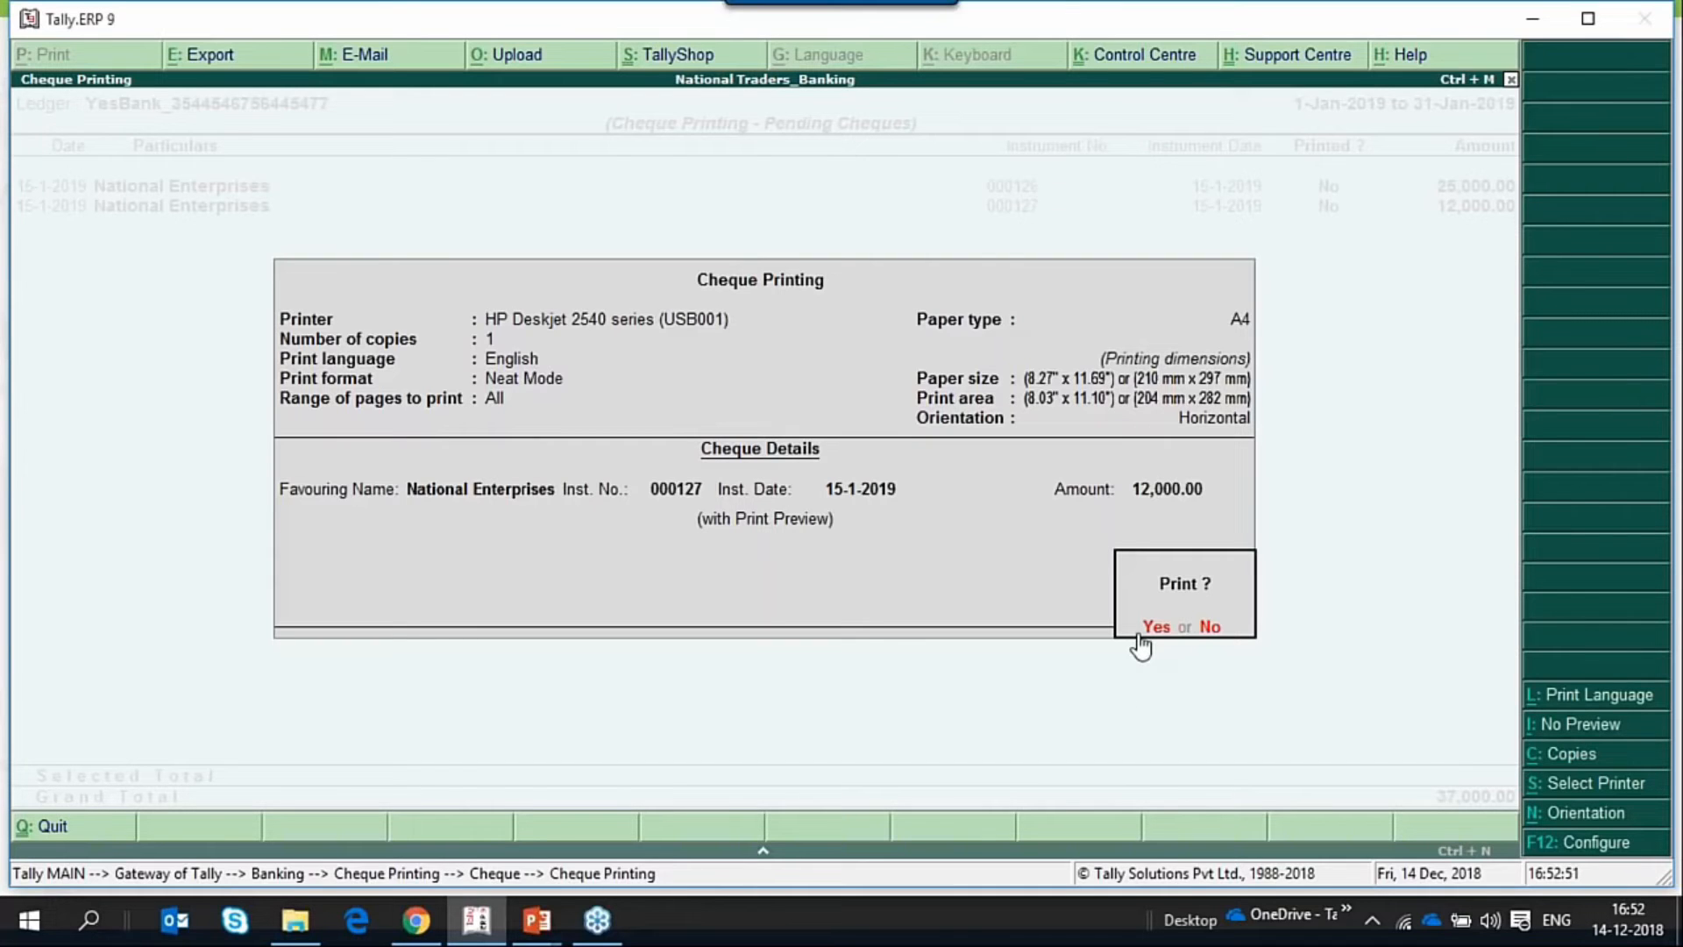
pyautogui.click(1142, 637)
pyautogui.press('Escape')
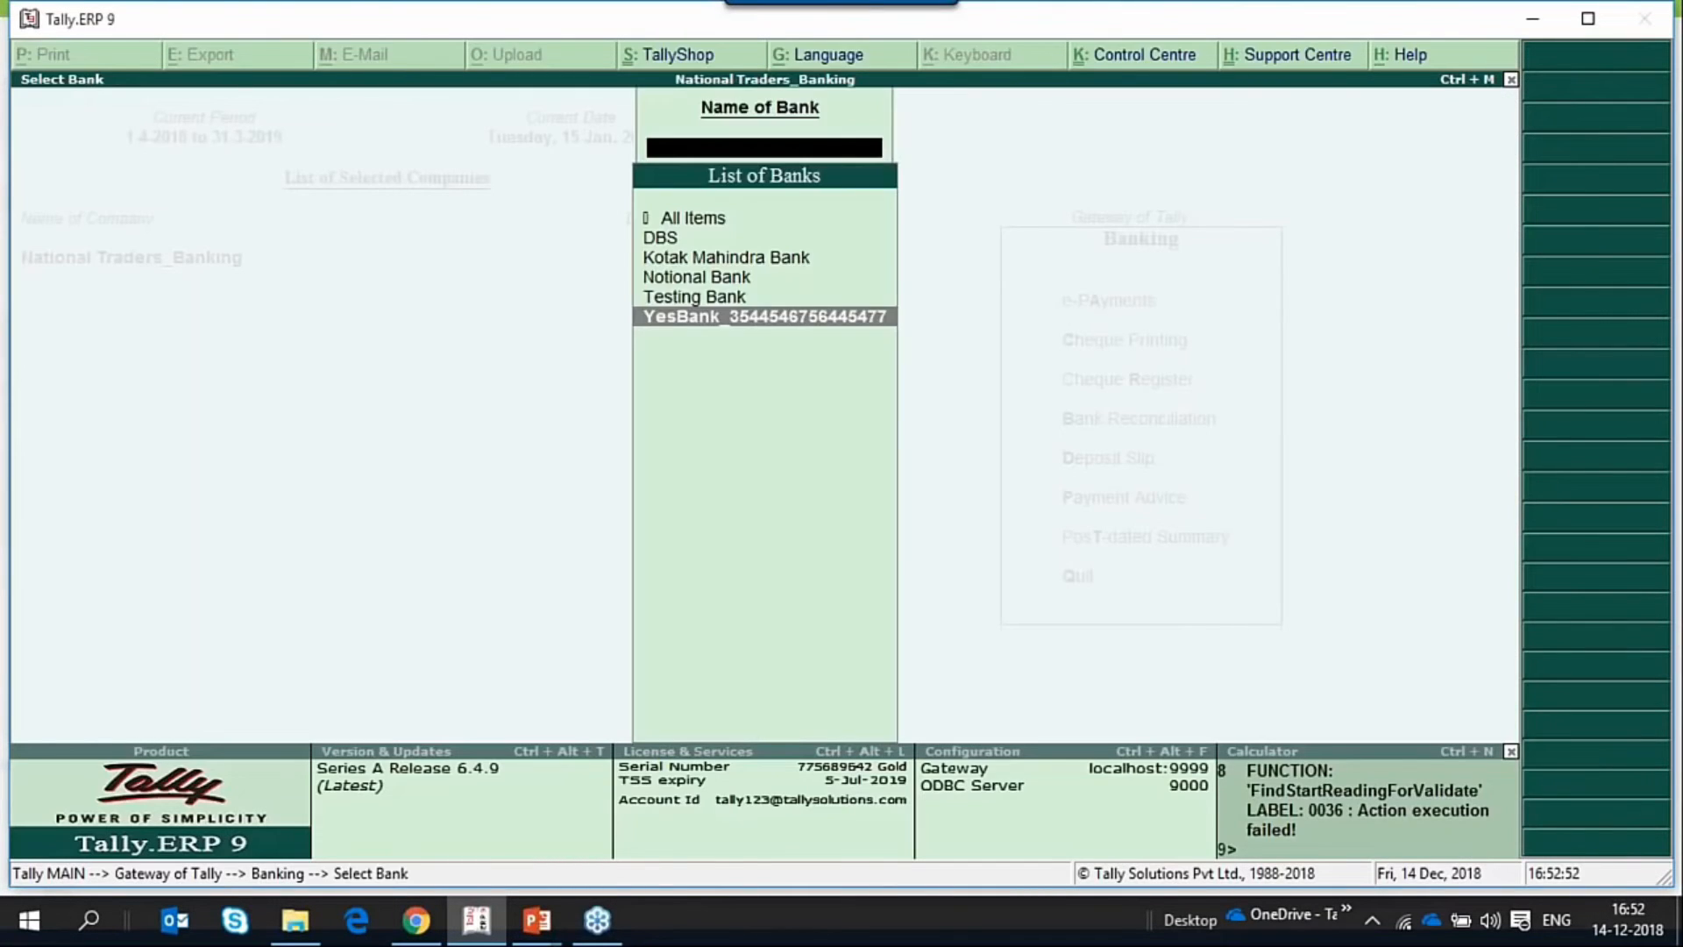
pyautogui.press('Escape')
pyautogui.press('Escape')
# Open the DBS ledger for alteration from the single-ledger accounts masters.
pyautogui.press('a')
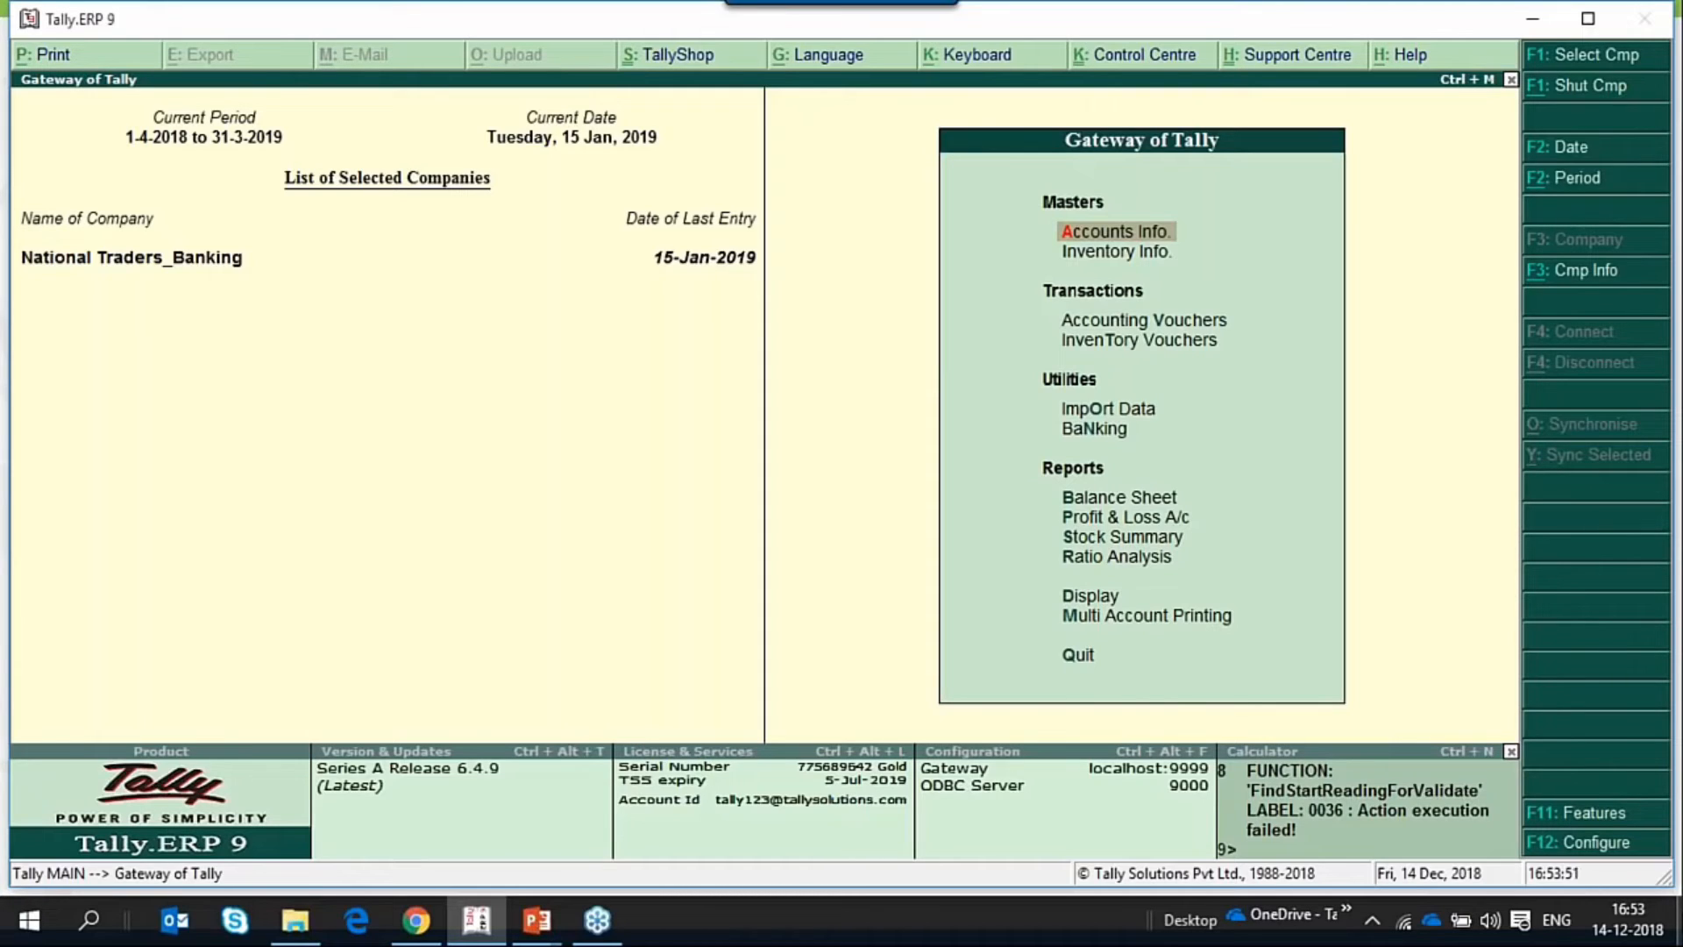
pyautogui.press('Down')
pyautogui.press('Up')
pyautogui.press('Return')
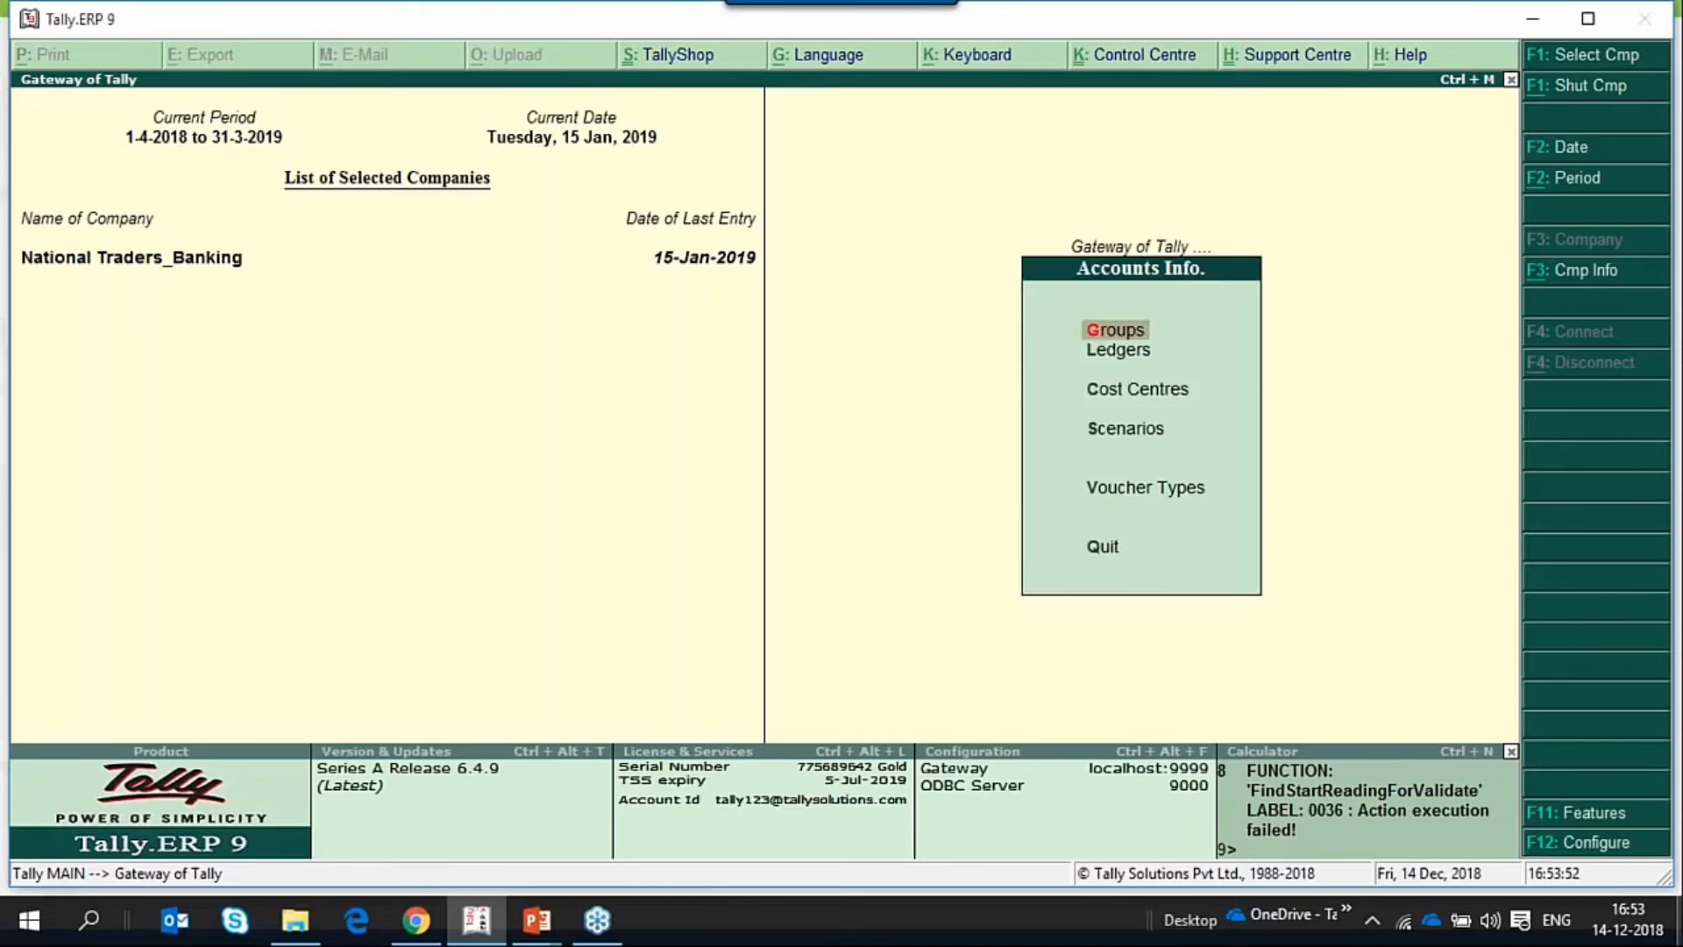
pyautogui.press('Down')
pyautogui.press('Return')
pyautogui.press('Down')
pyautogui.press('Down')
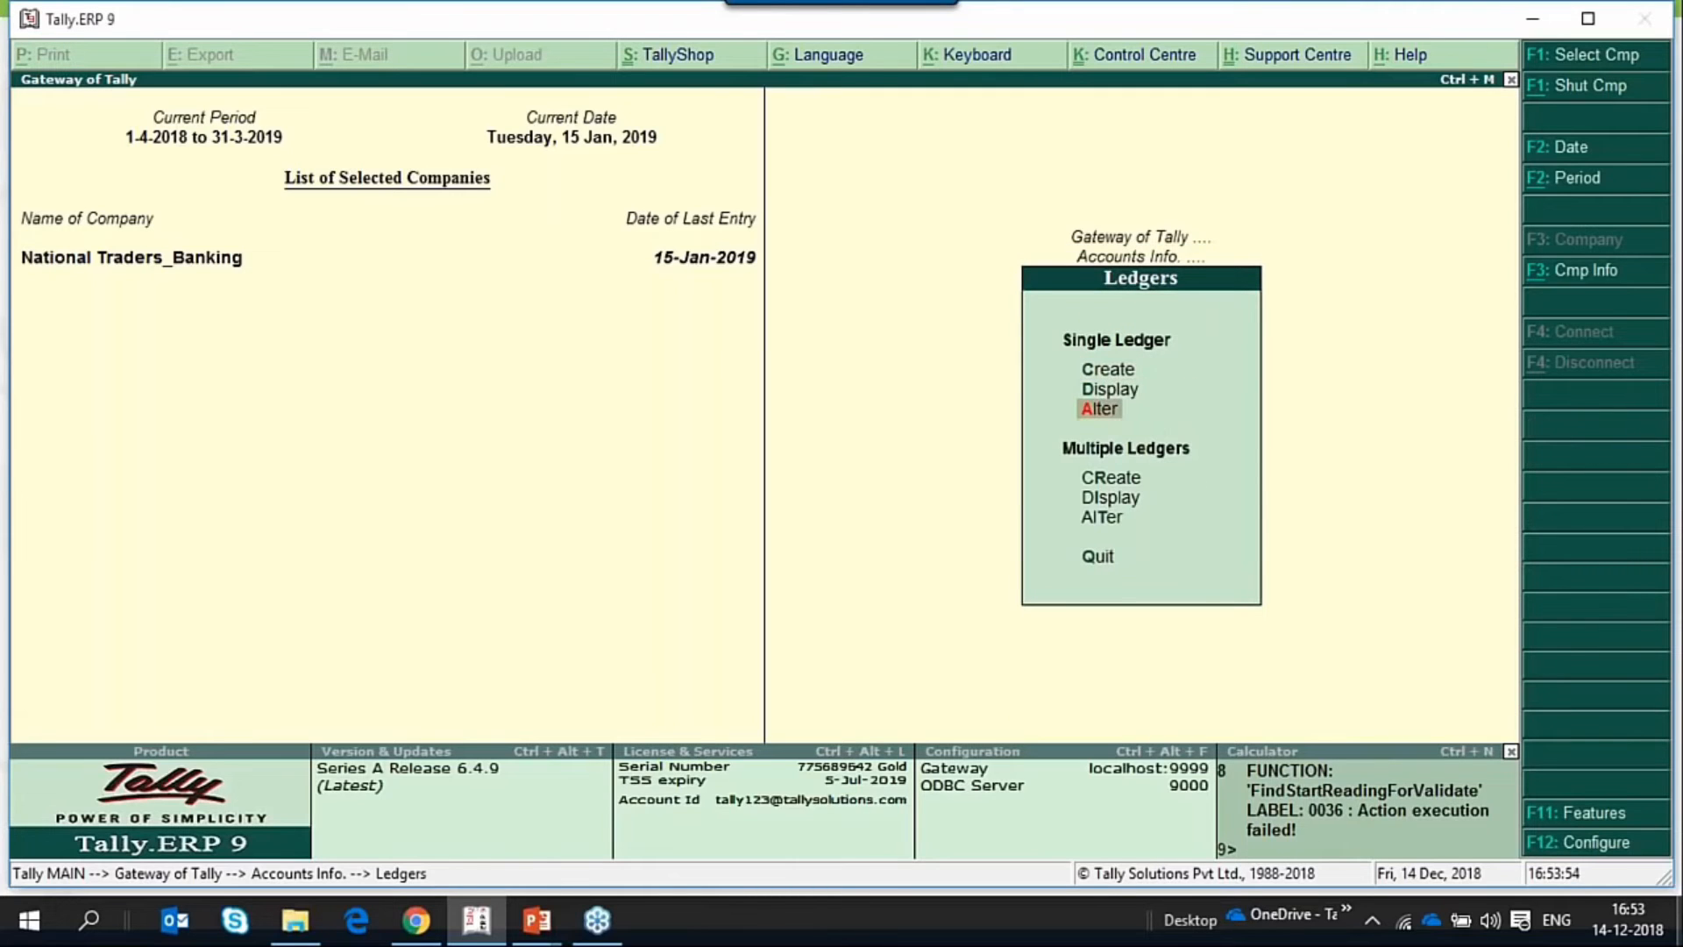
pyautogui.press('Return')
pyautogui.press('Return')
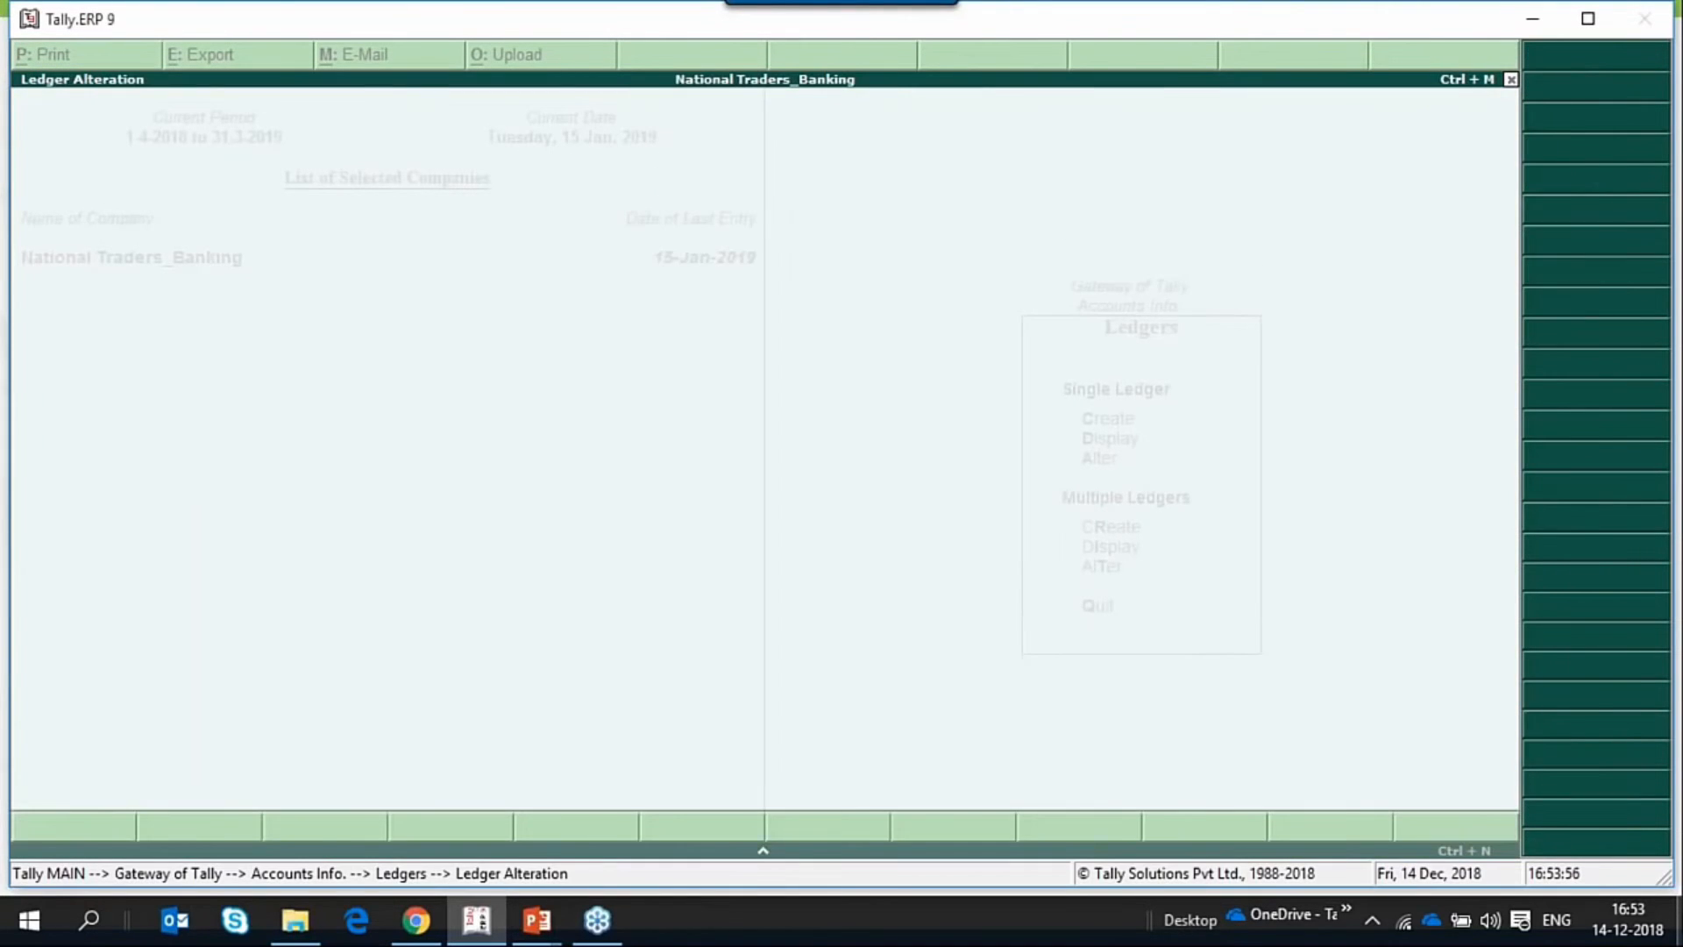
pyautogui.press('Return')
pyautogui.press('Return')
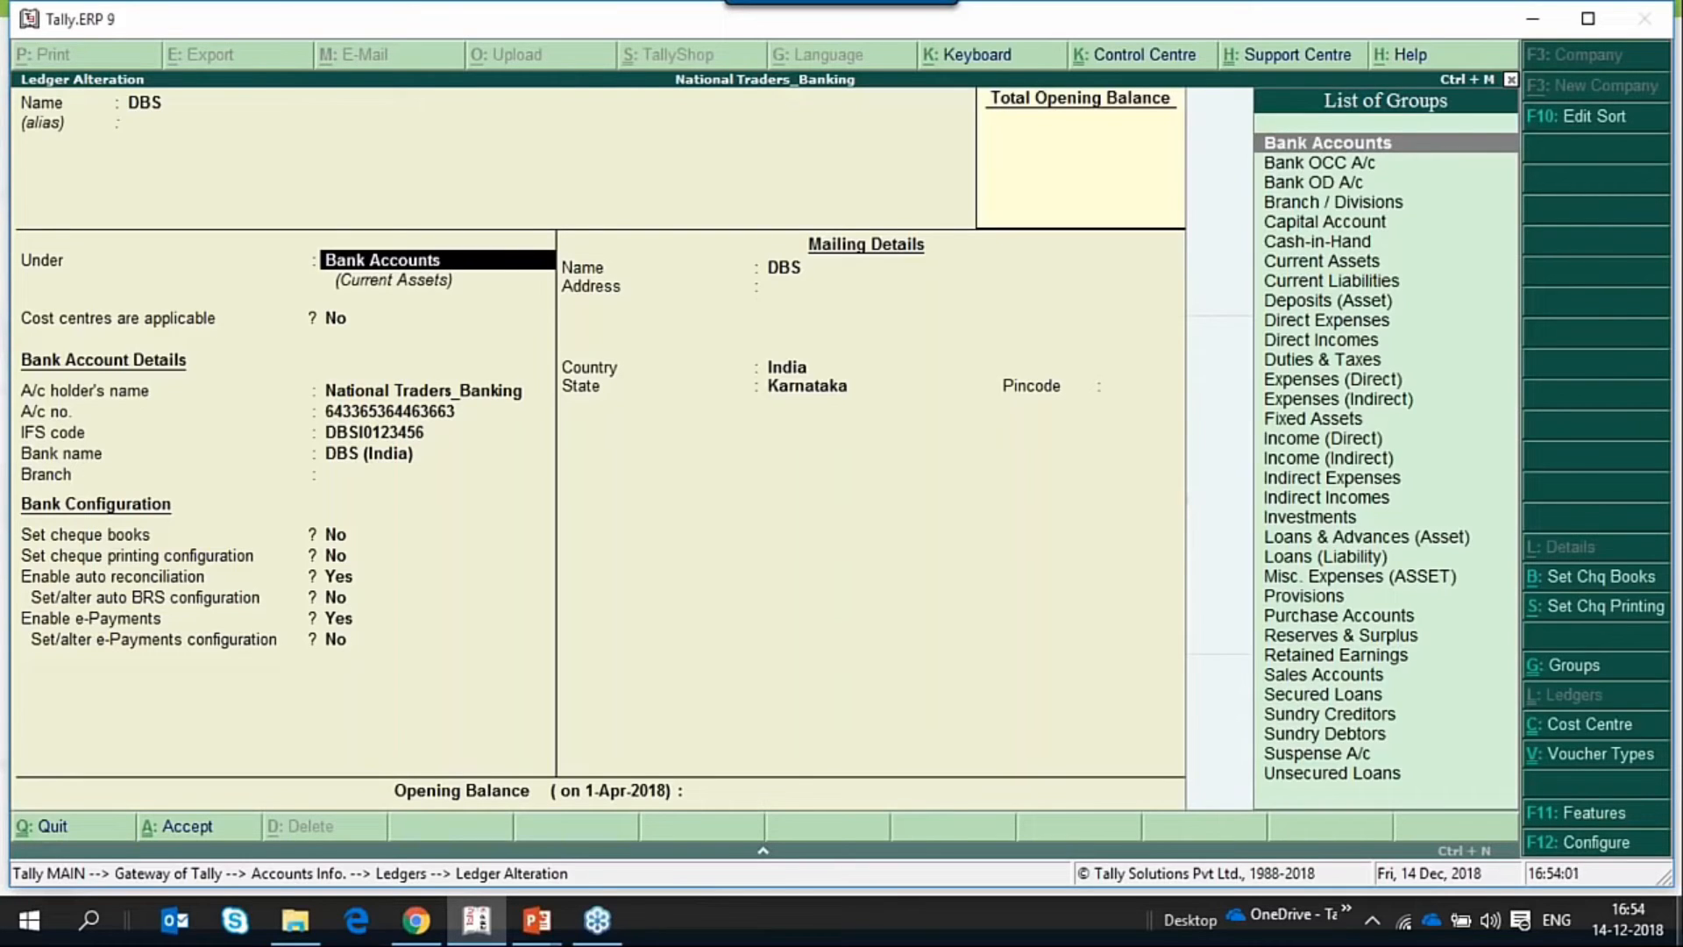
# Go through the DBS ledger's bank details and set Set/alter e-Payments configuration to Yes.
pyautogui.press('Return')
pyautogui.press('Return')
pyautogui.press('Return')
pyautogui.press('Return')
pyautogui.press('Return')
pyautogui.press('Return')
pyautogui.press('Return')
pyautogui.press('BackSpace')
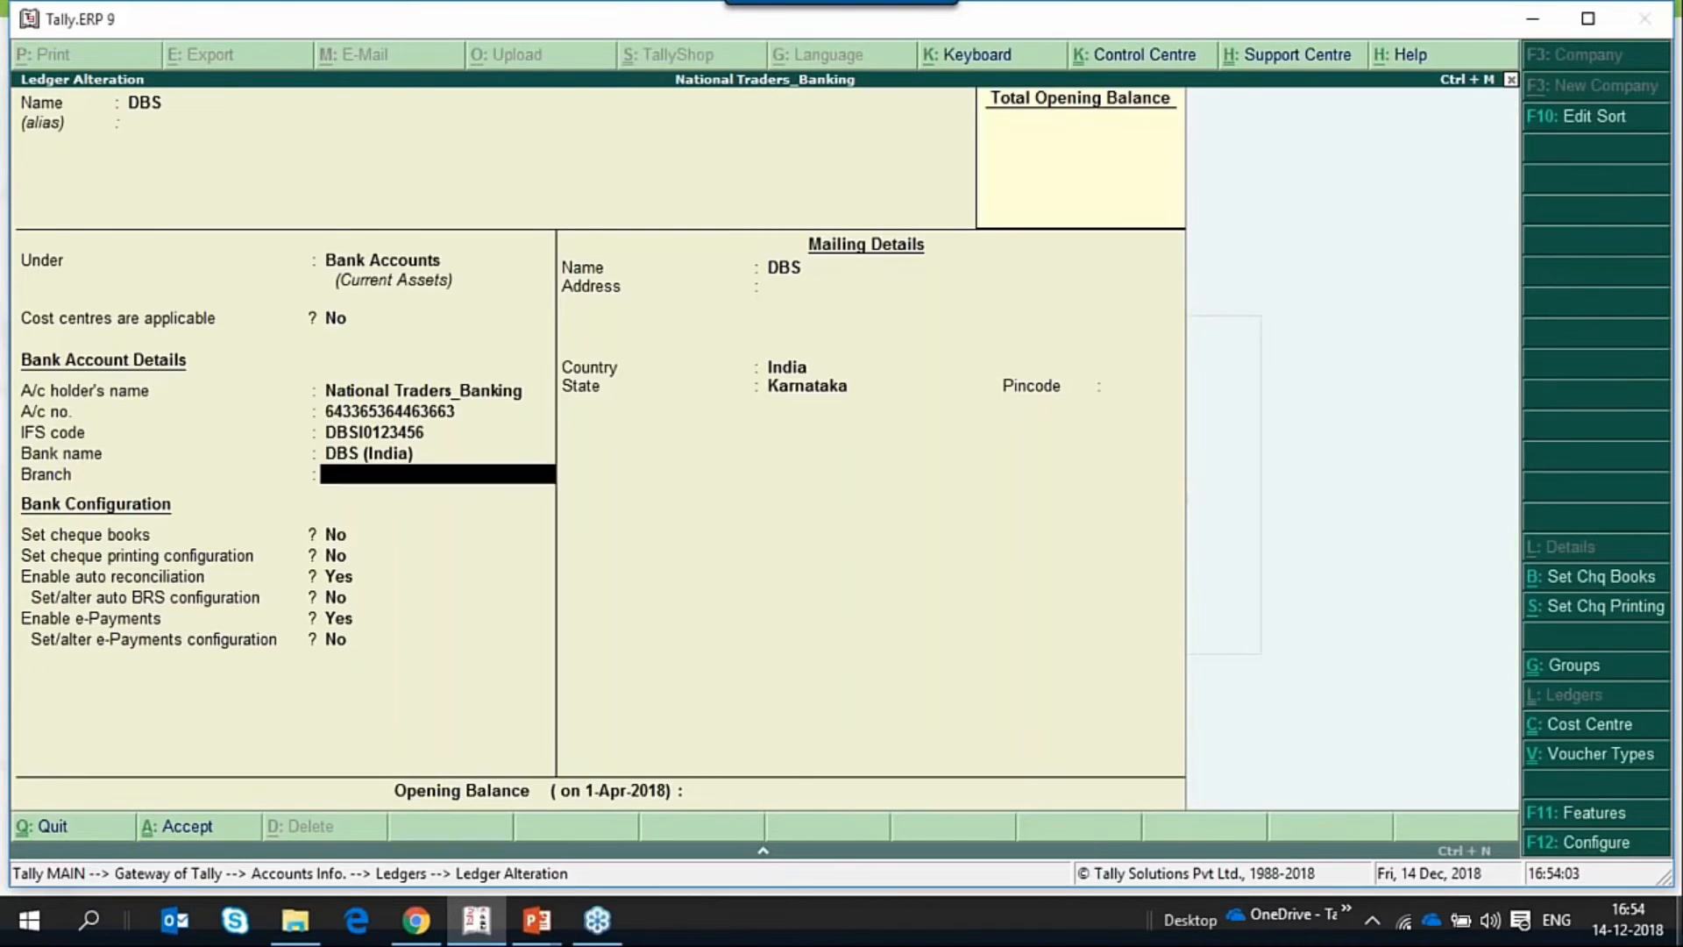
pyautogui.press('BackSpace')
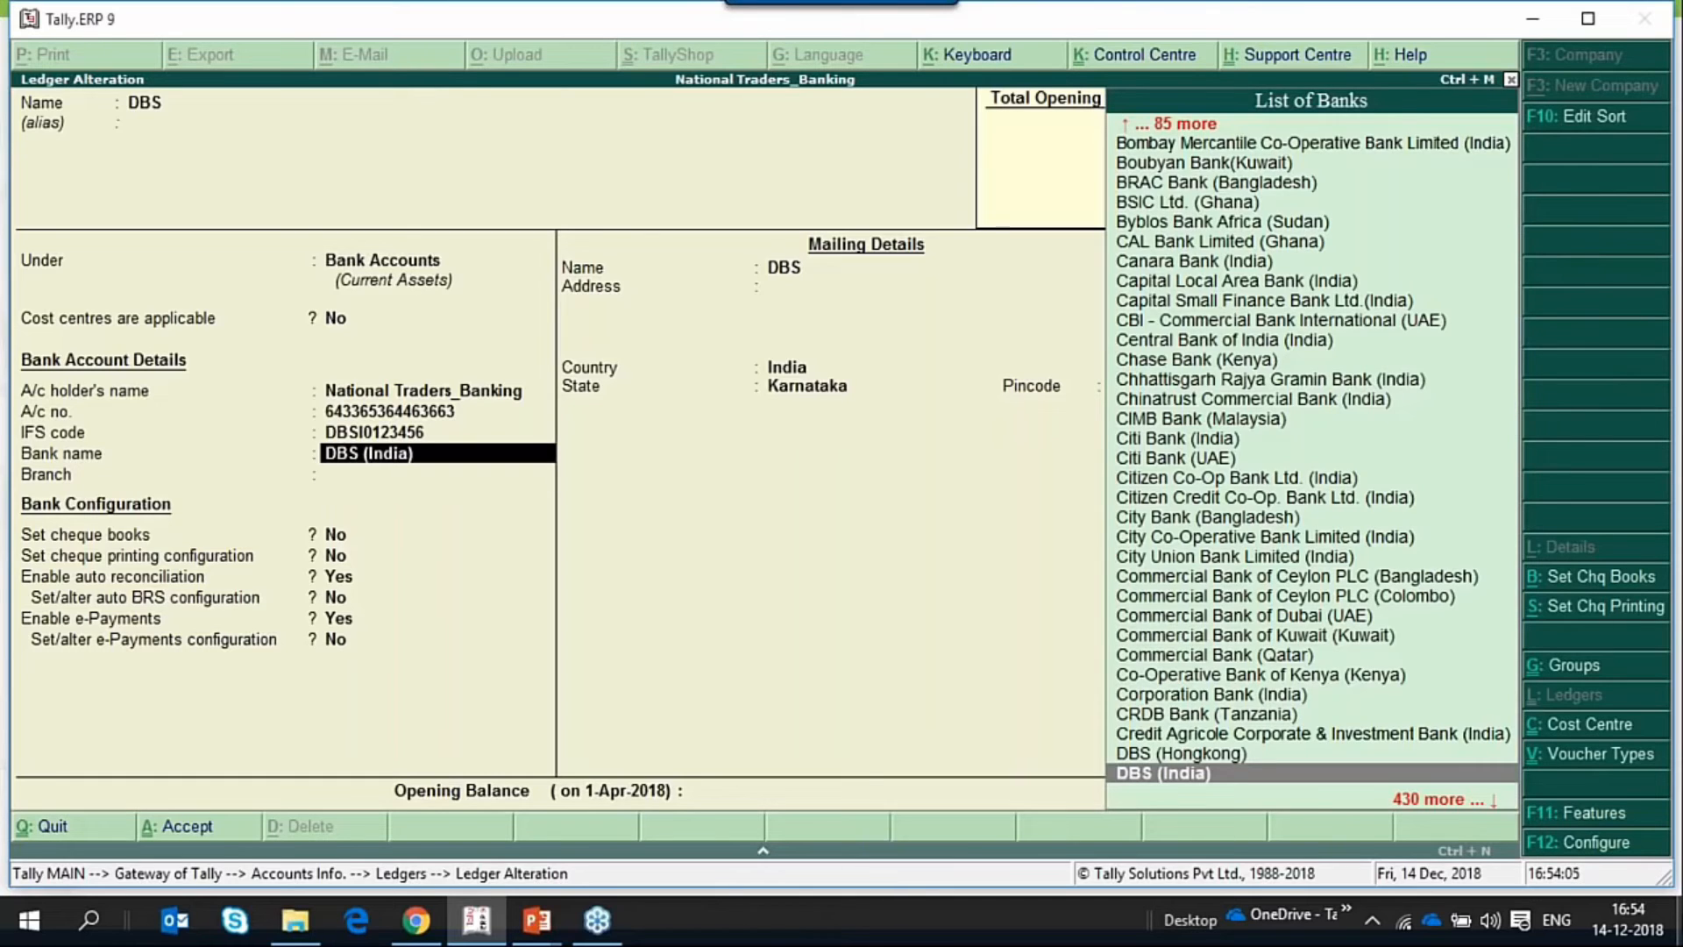
pyautogui.press('Return')
pyautogui.press('Return')
pyautogui.press('Return')
pyautogui.press('Return')
pyautogui.press('Return')
pyautogui.press('Return')
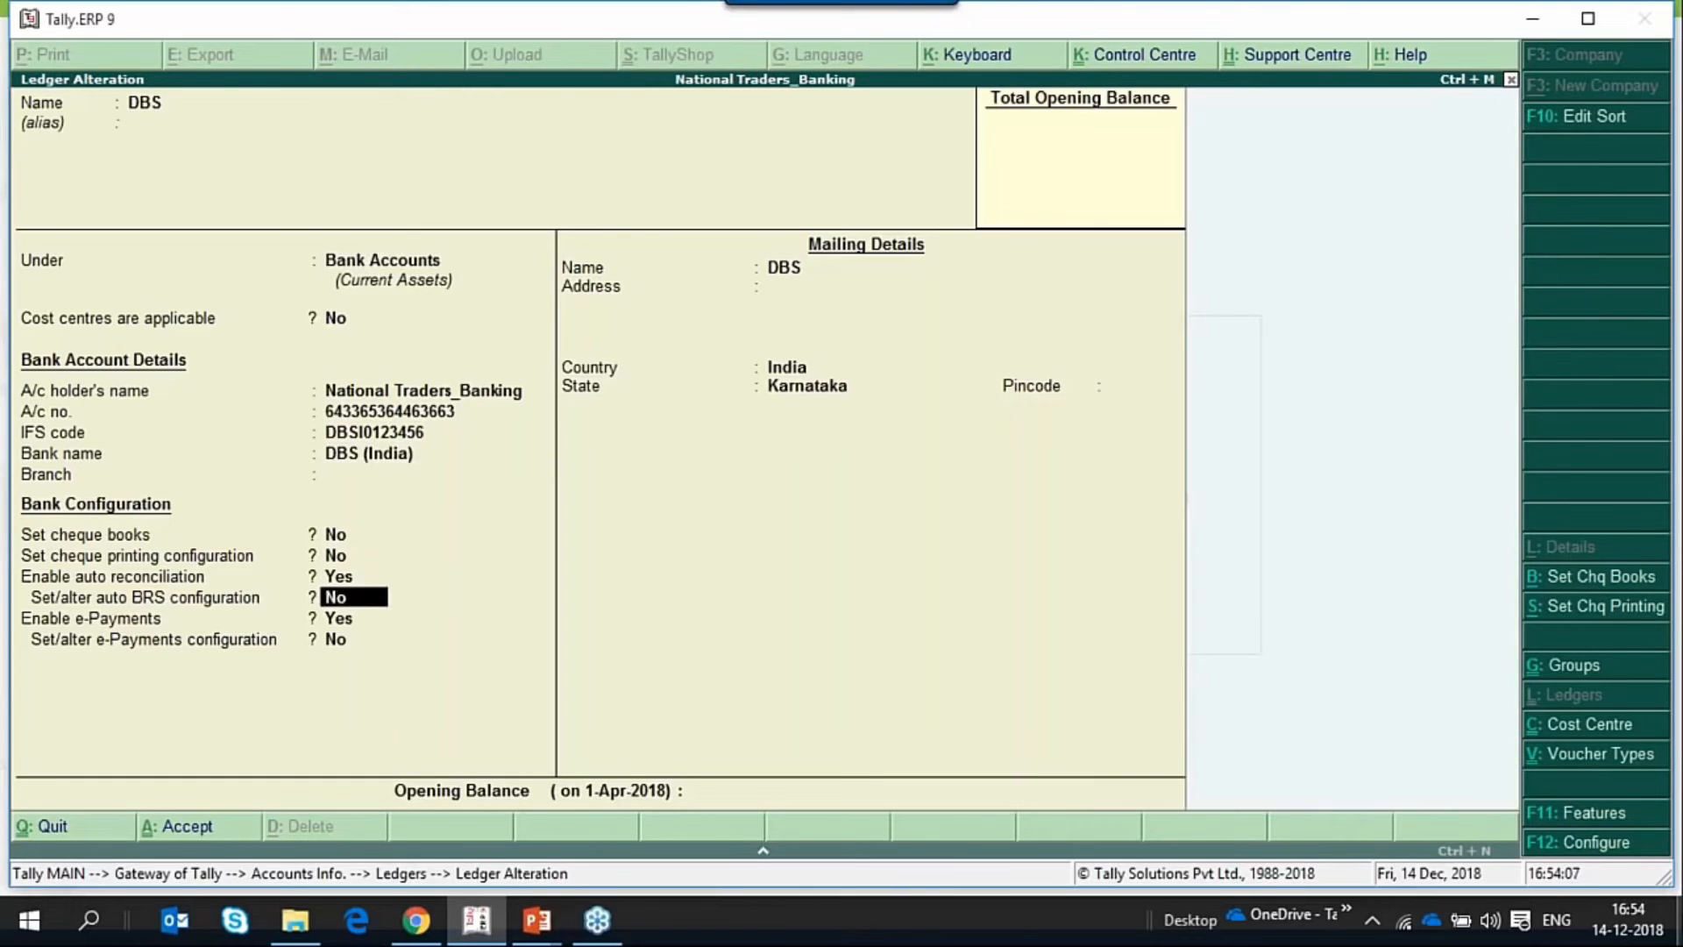
pyautogui.press('Return')
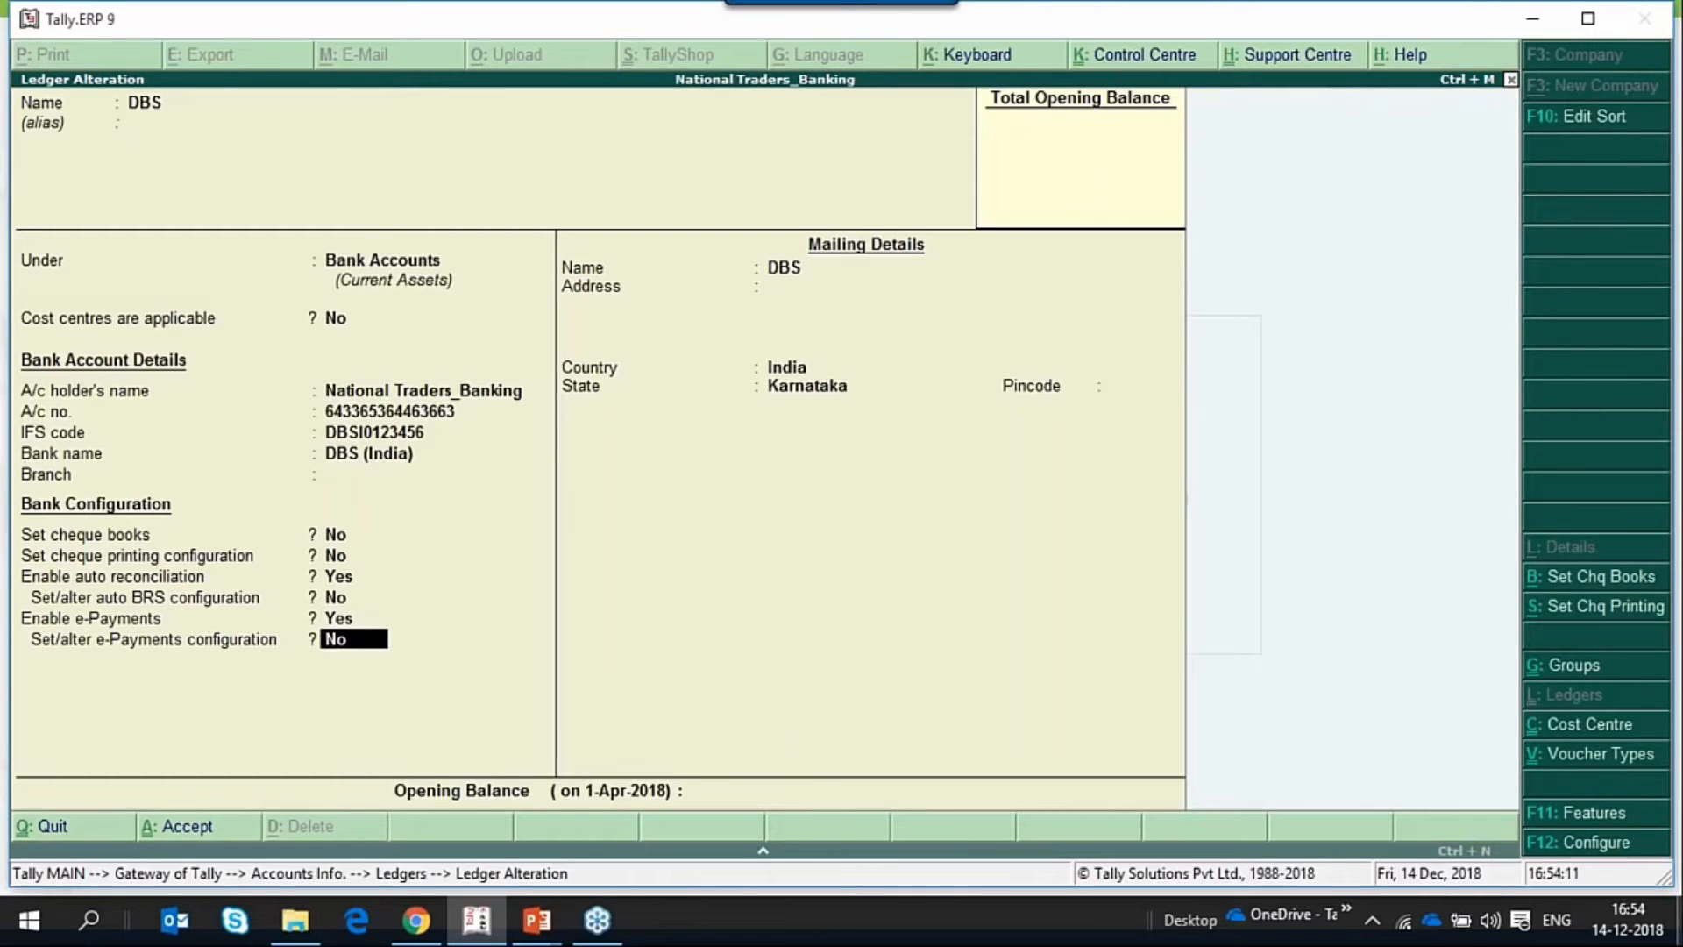
pyautogui.write('y')
pyautogui.press('Return')
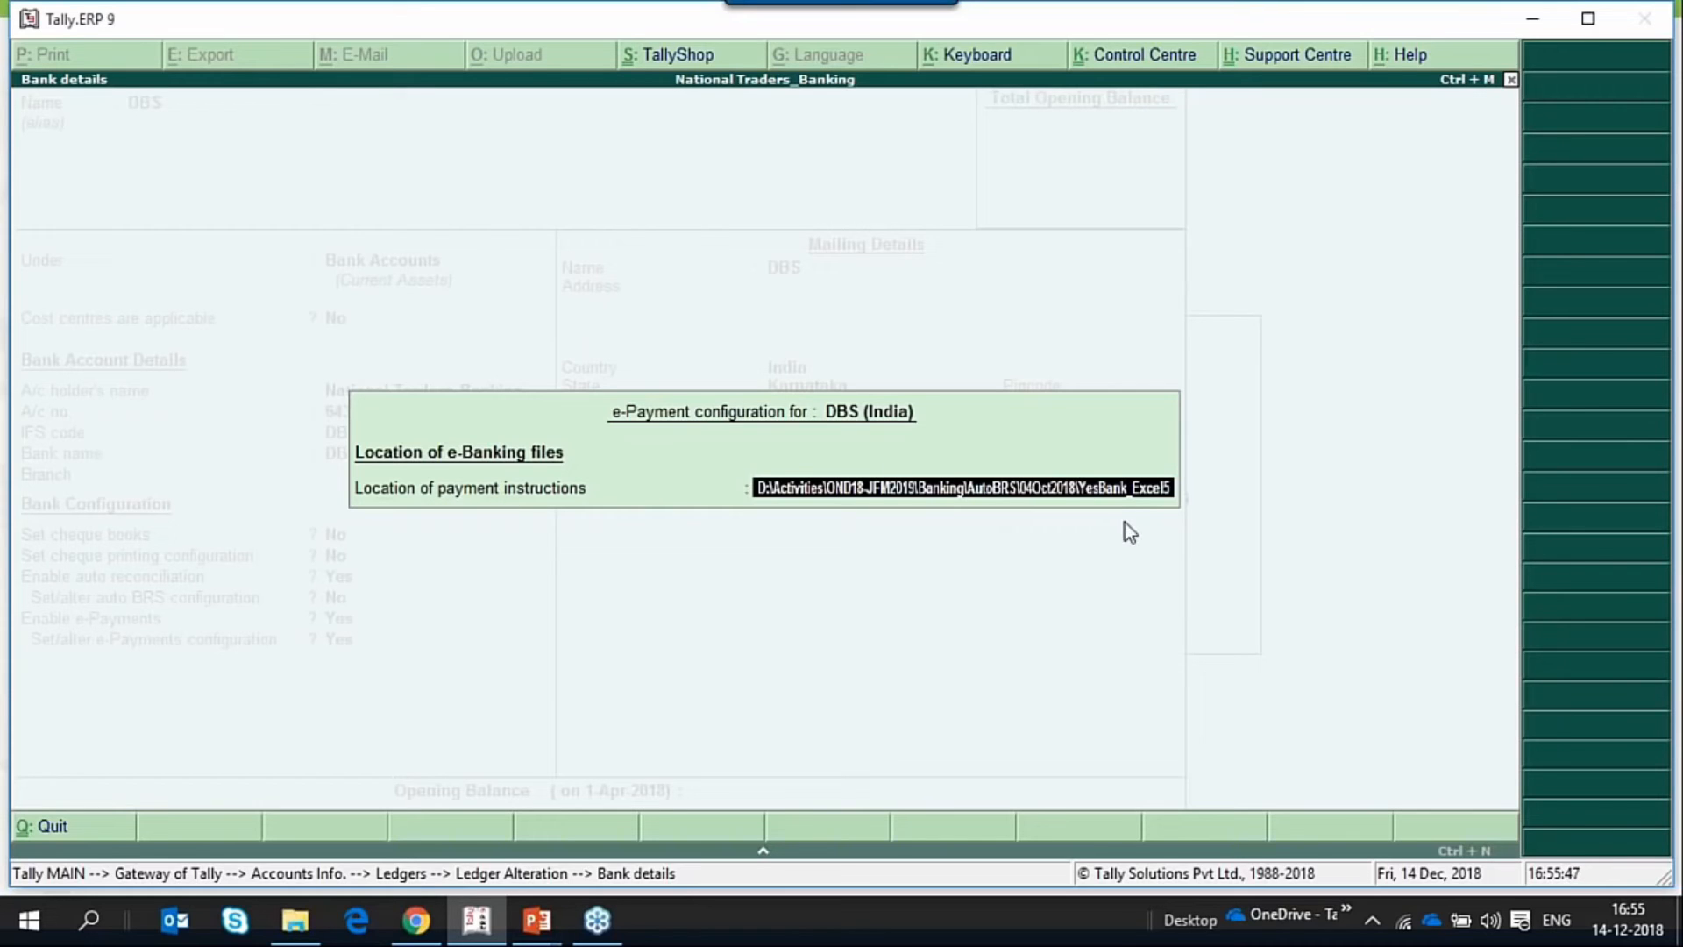
# Keep the existing location of payment instructions for DBS (India) and complete the e-Payment configuration.
pyautogui.press('Return')
# Save the DBS ledger's changes and return to the Gateway of Tally.
pyautogui.press('Return')
pyautogui.press('Return')
pyautogui.press('Return')
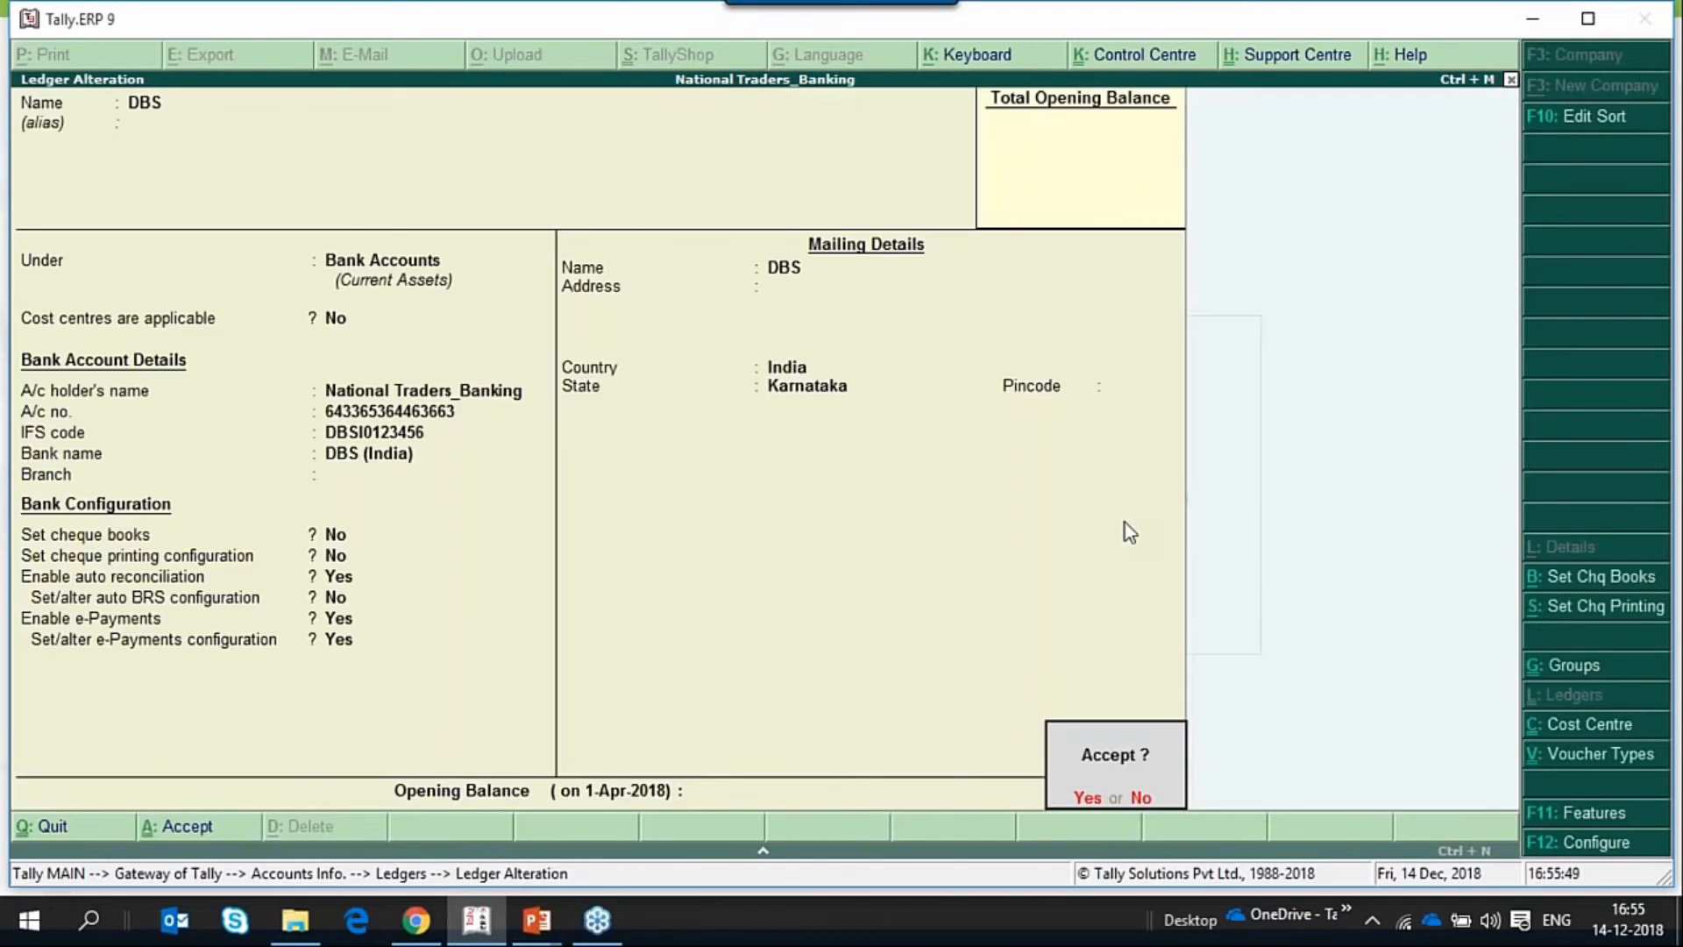
pyautogui.press('Return')
pyautogui.press('Escape')
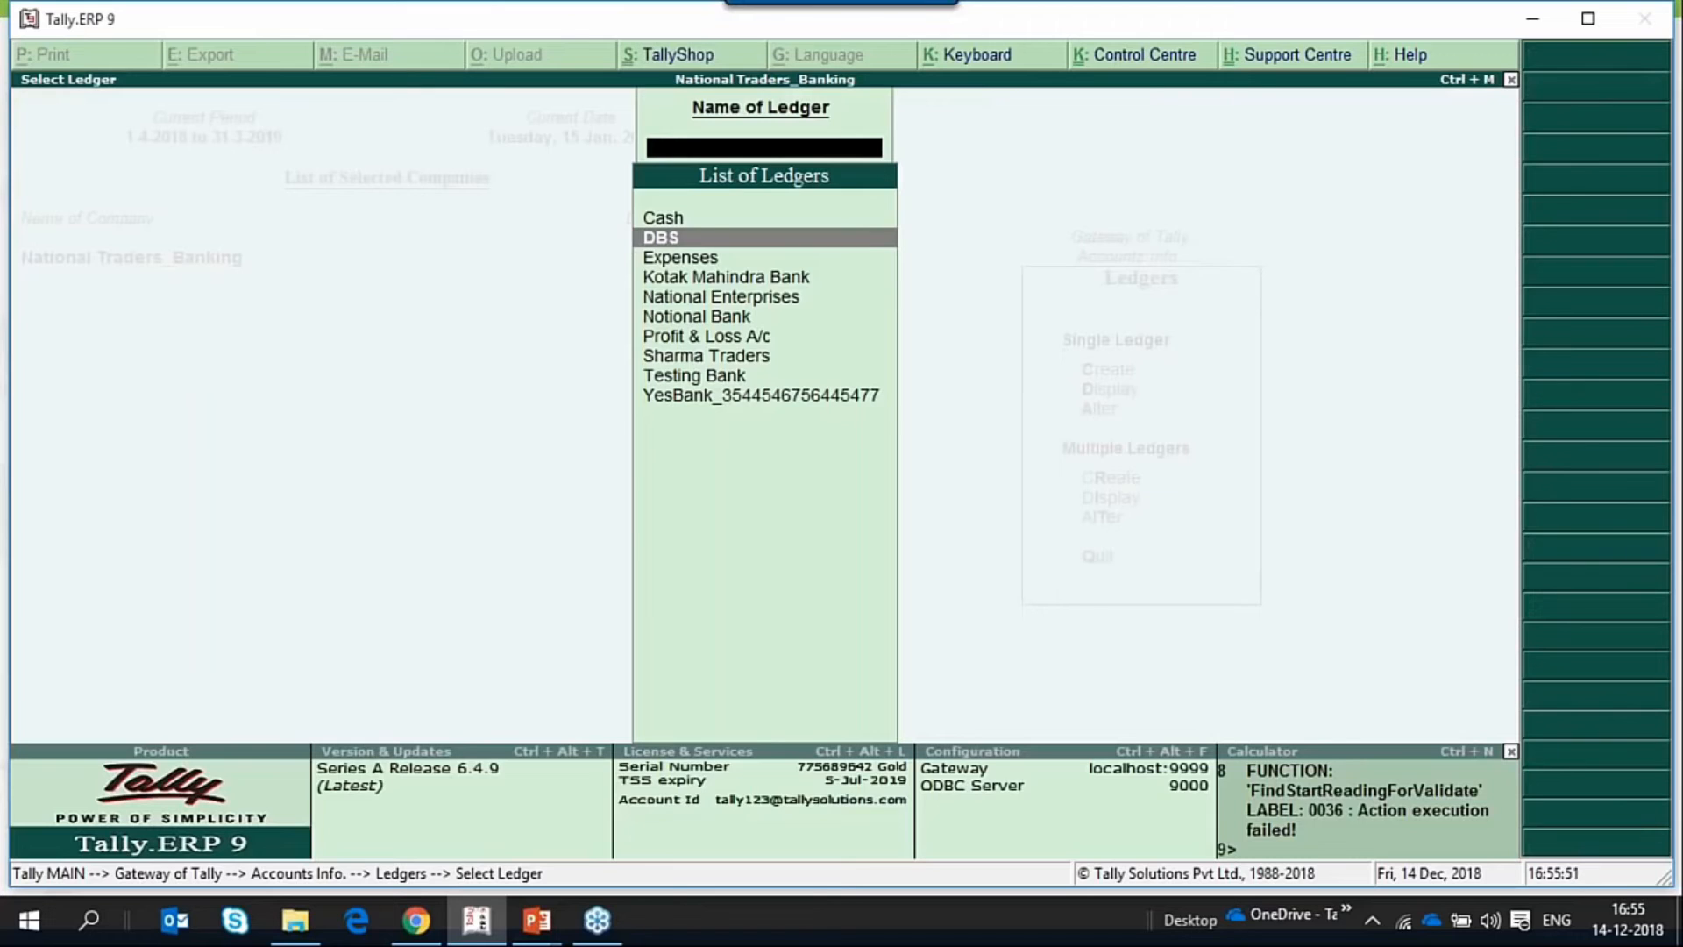
pyautogui.press('Escape')
pyautogui.press('Escape')
pyautogui.press('Escape')
pyautogui.press('Escape')
pyautogui.press('Escape')
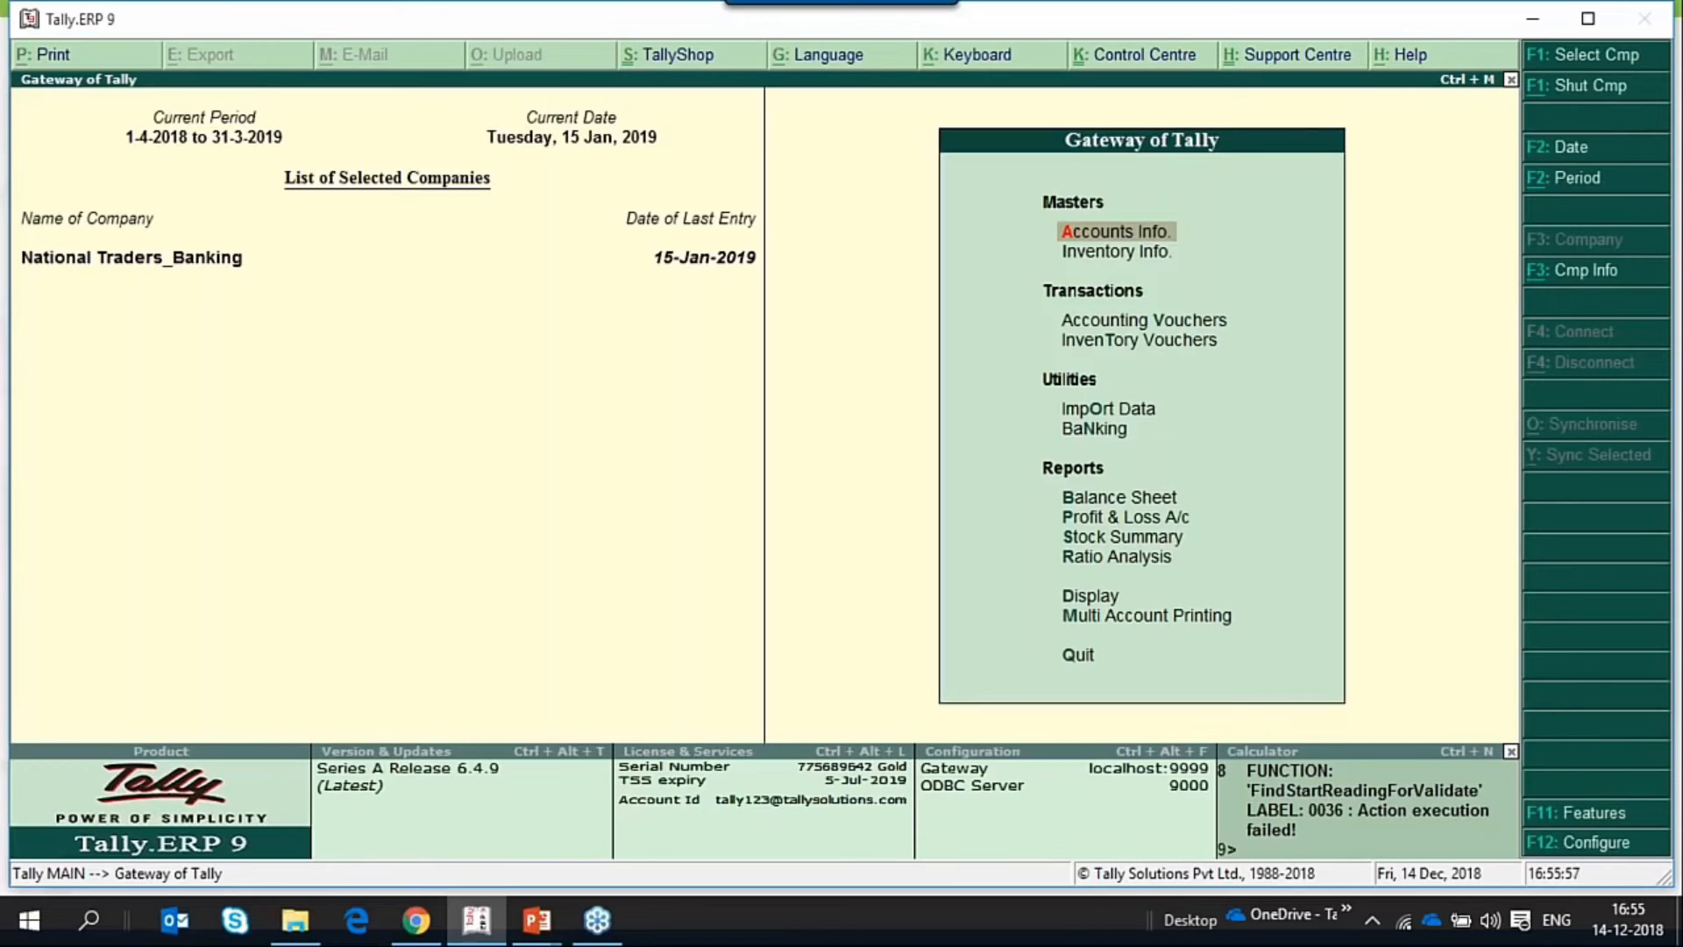
# Bring up the list of ledgers for single-ledger alteration from the accounts masters.
pyautogui.press('Down')
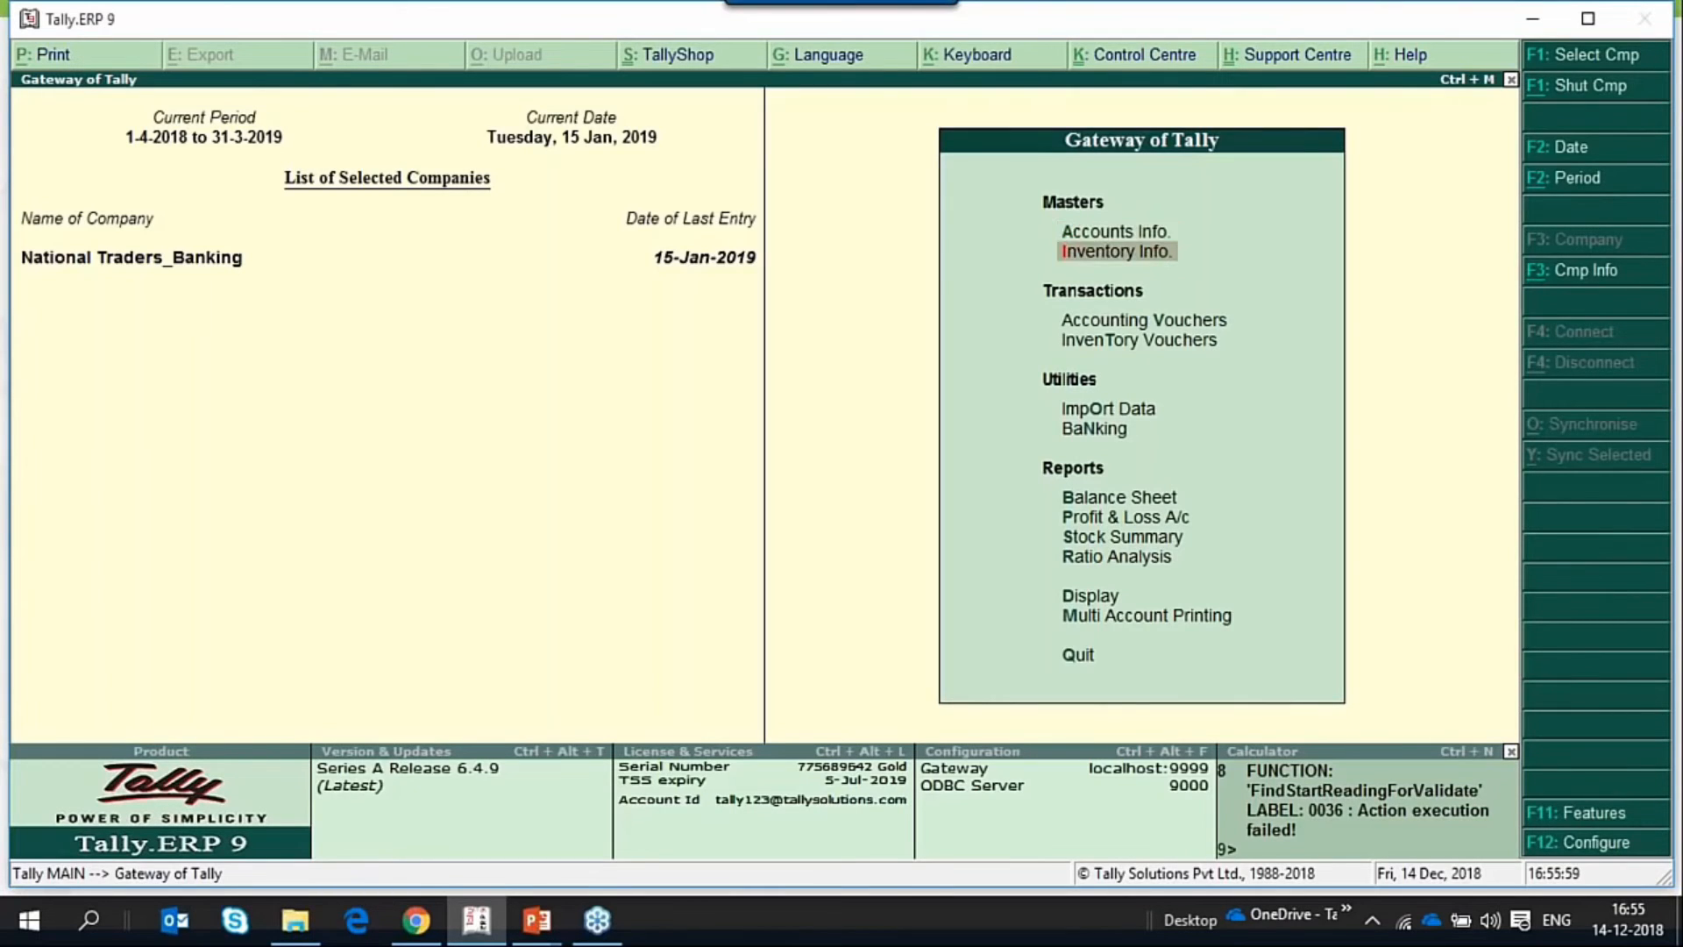
pyautogui.press('Up')
pyautogui.press('Return')
pyautogui.press('Down')
pyautogui.press('Down')
pyautogui.press('Up')
pyautogui.press('Up')
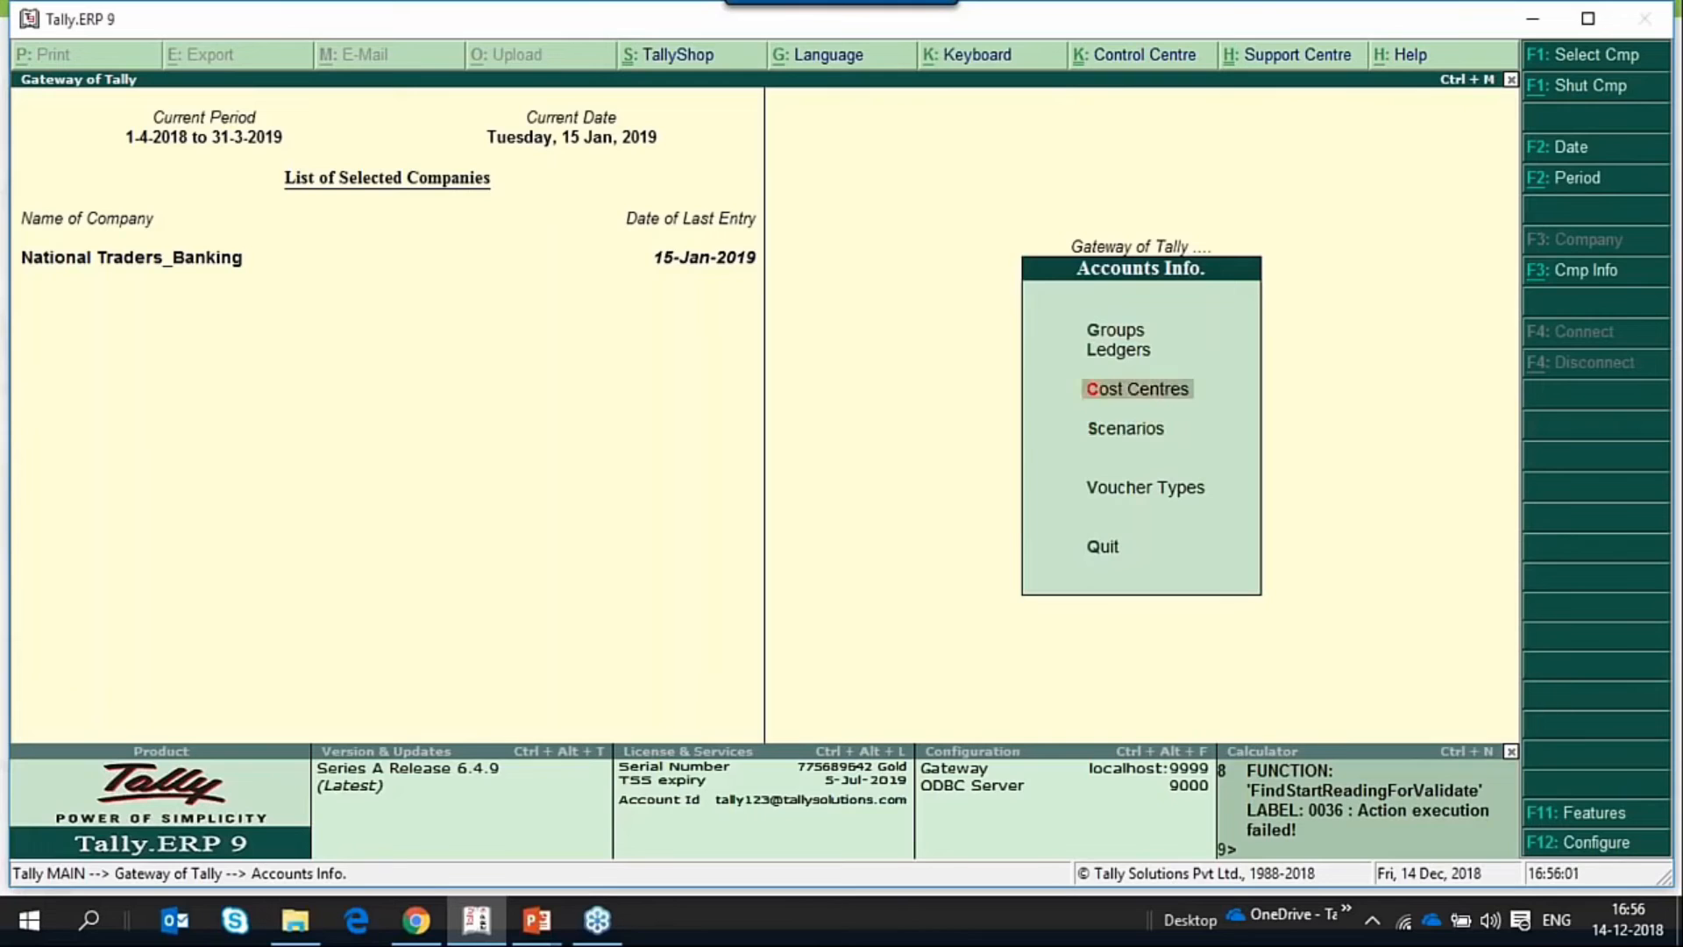
pyautogui.press('Return')
pyautogui.press('Down')
pyautogui.press('Down')
pyautogui.press('Return')
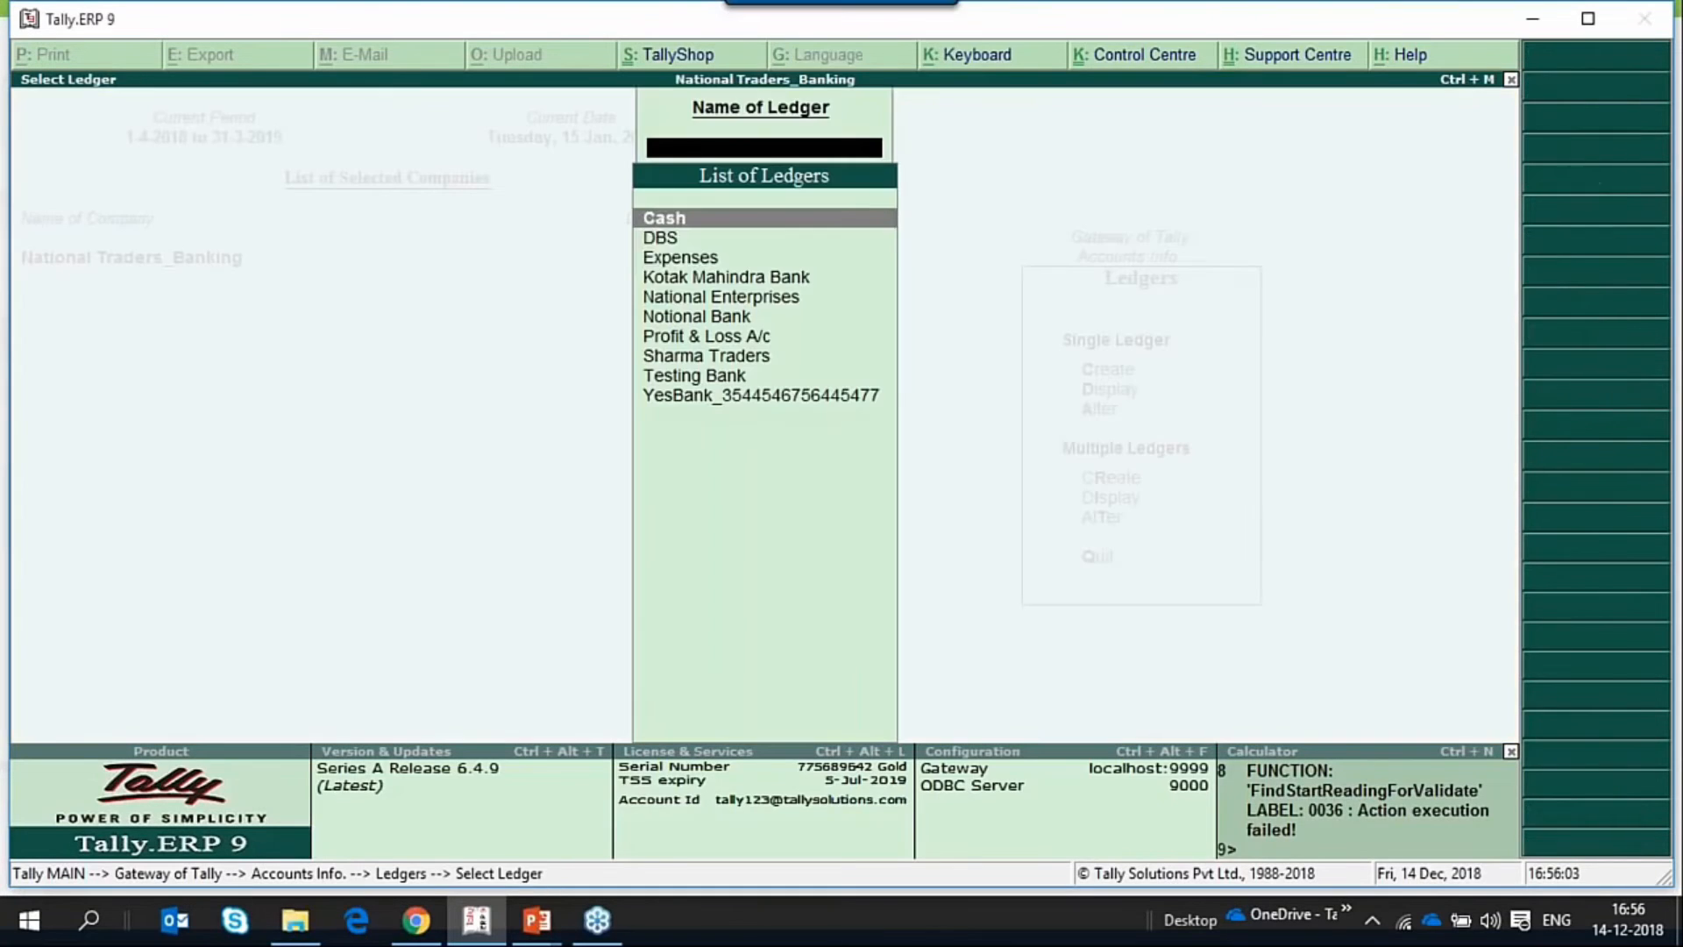
# Open the National Enterprises ledger for alteration.
pyautogui.press('Down')
pyautogui.press('Down')
pyautogui.press('Down')
pyautogui.press('Down')
pyautogui.press('Down')
pyautogui.press('Down')
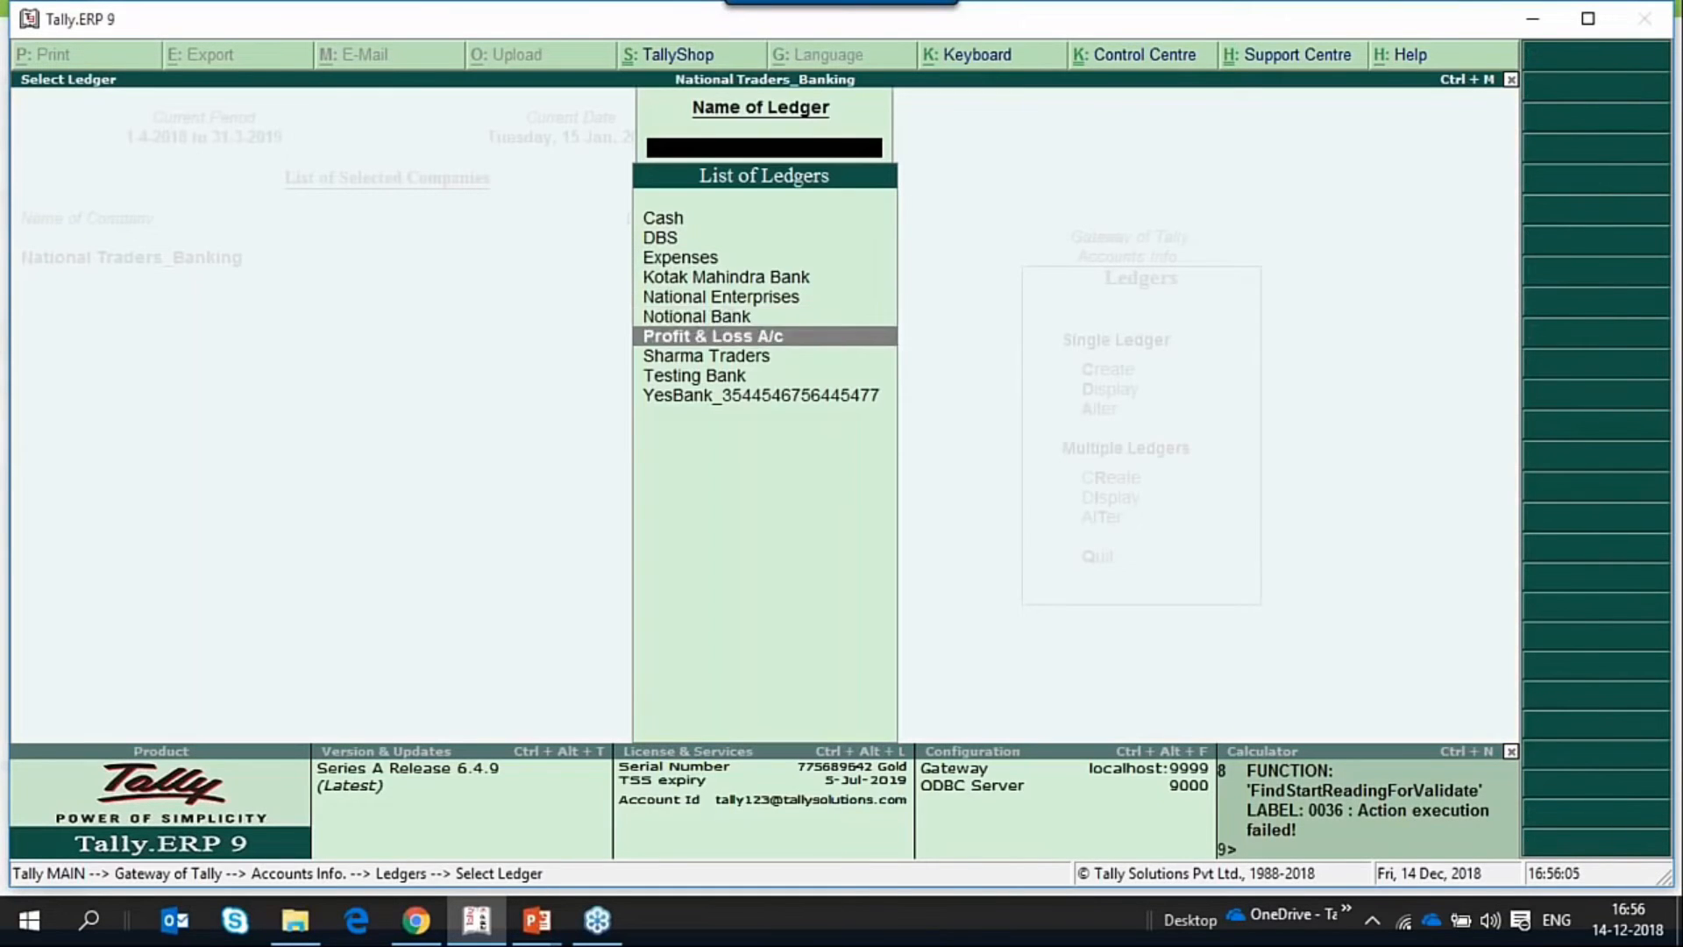
pyautogui.press('Up')
pyautogui.press('Up')
pyautogui.press('Up')
pyautogui.press('Return')
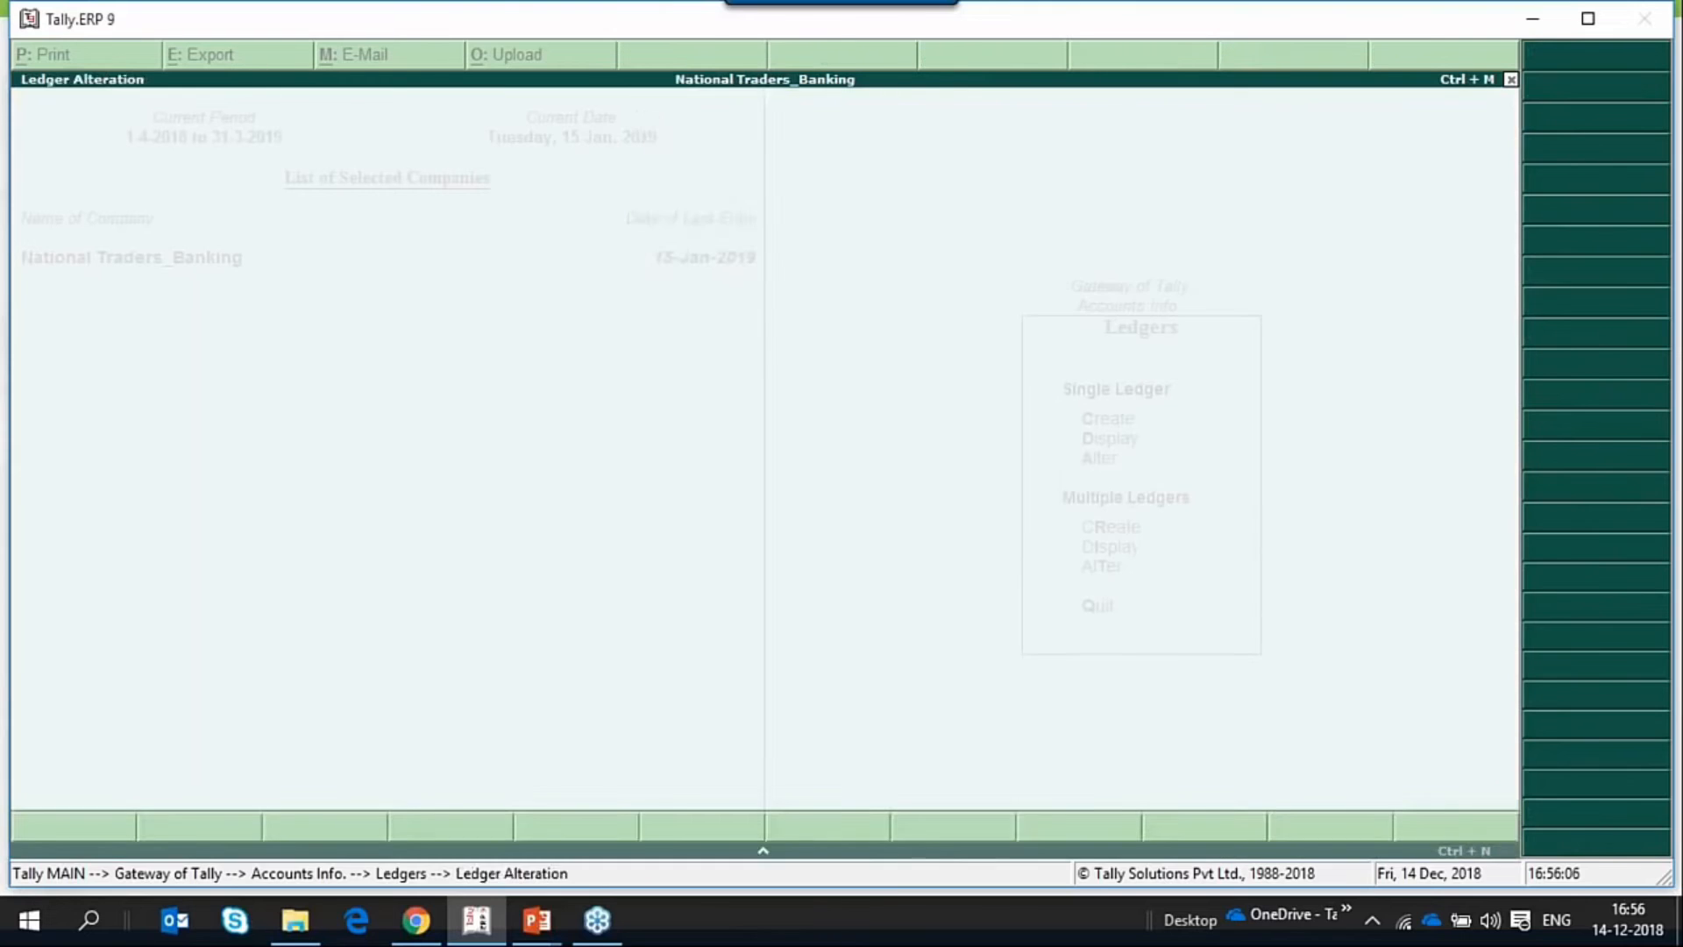
pyautogui.press('Escape')
pyautogui.press('Down')
pyautogui.press('Return')
# Set Provide bank details to Yes for National Enterprises.
pyautogui.press('Return')
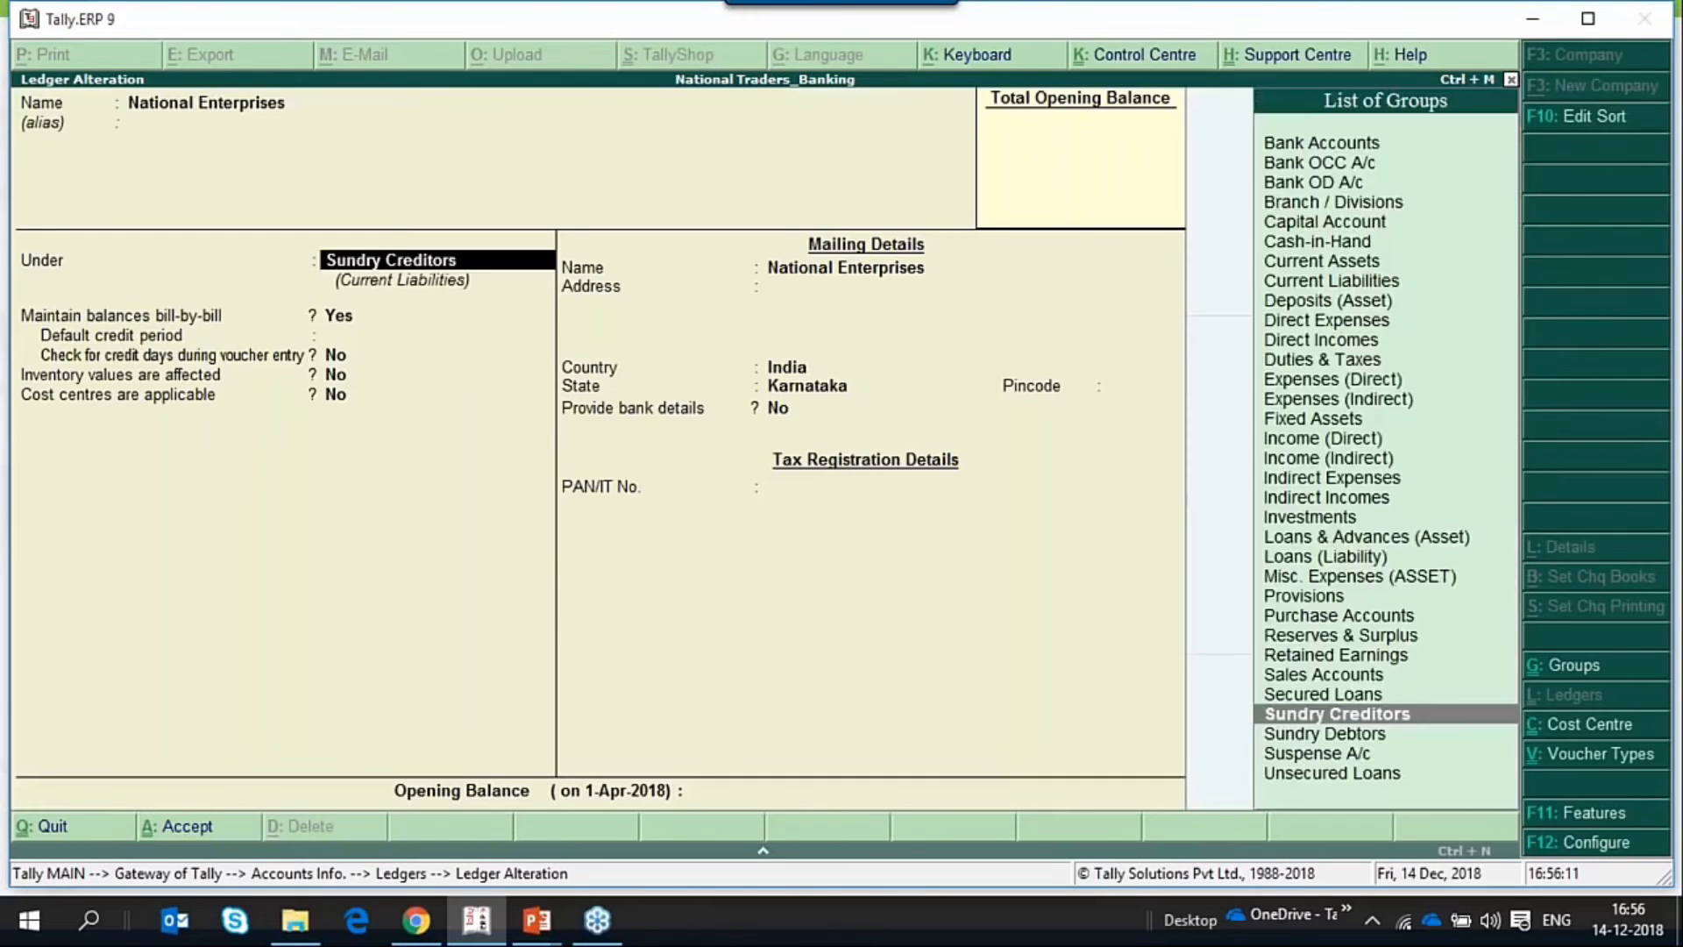
pyautogui.press('Return')
pyautogui.press('Return')
pyautogui.press('Return')
pyautogui.press('Return')
pyautogui.press('Return')
pyautogui.press('Return')
pyautogui.press('Return')
pyautogui.press('Return')
pyautogui.press('Return')
pyautogui.press('Return')
pyautogui.press('Return')
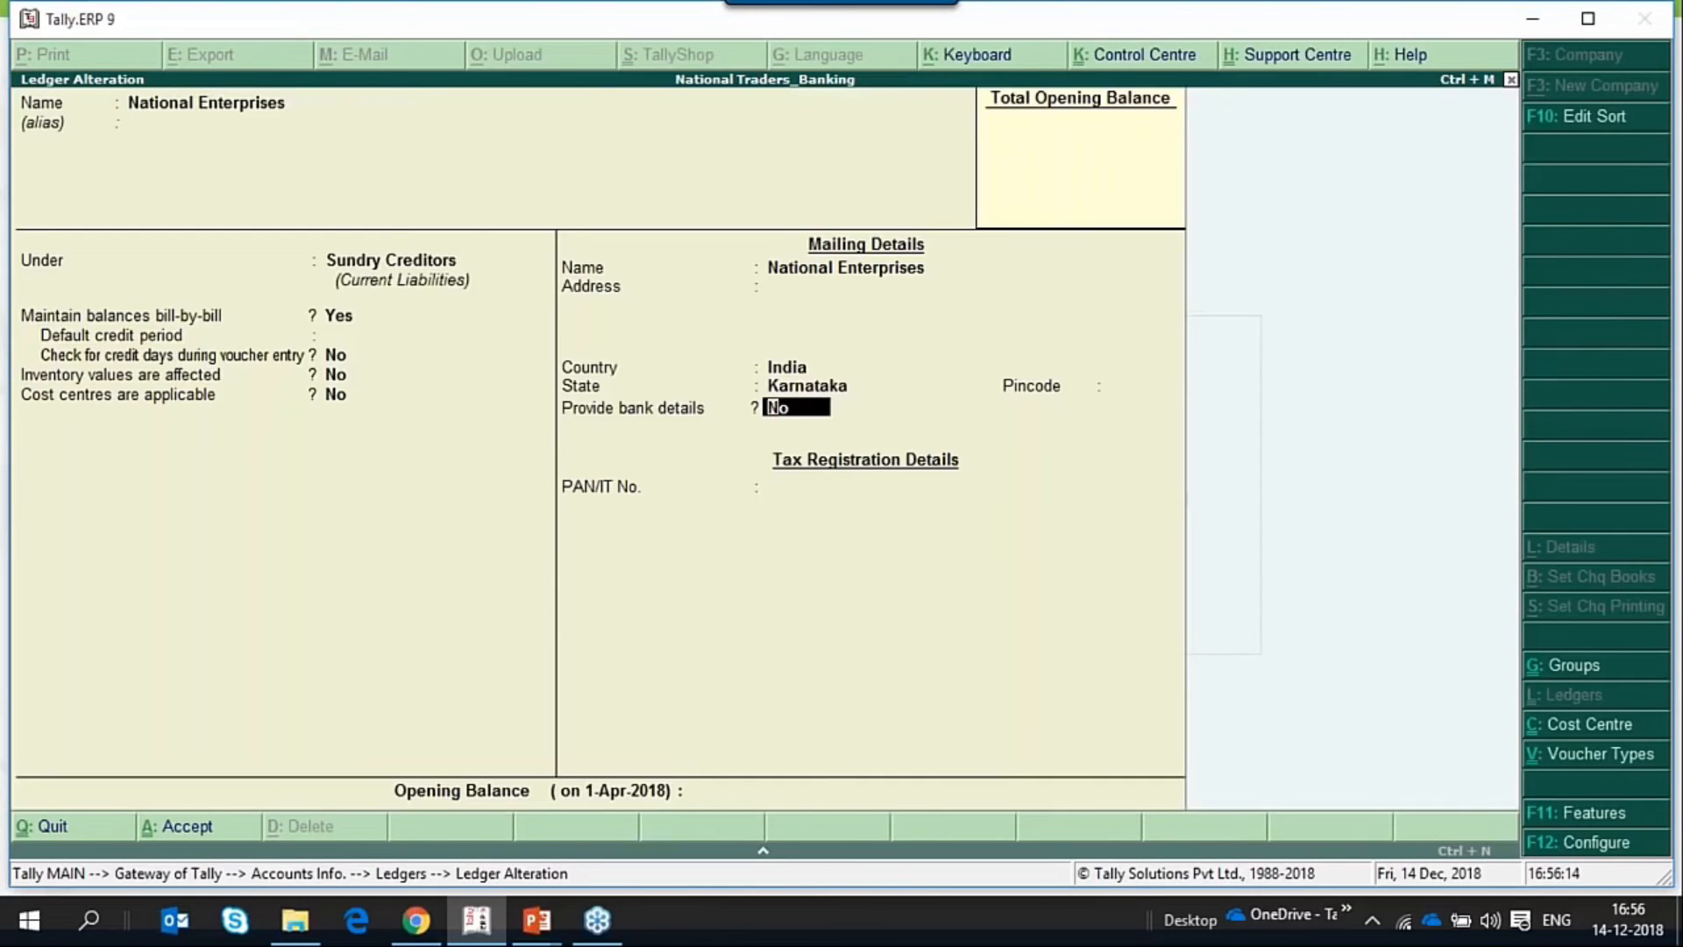
pyautogui.write('y')
pyautogui.press('Return')
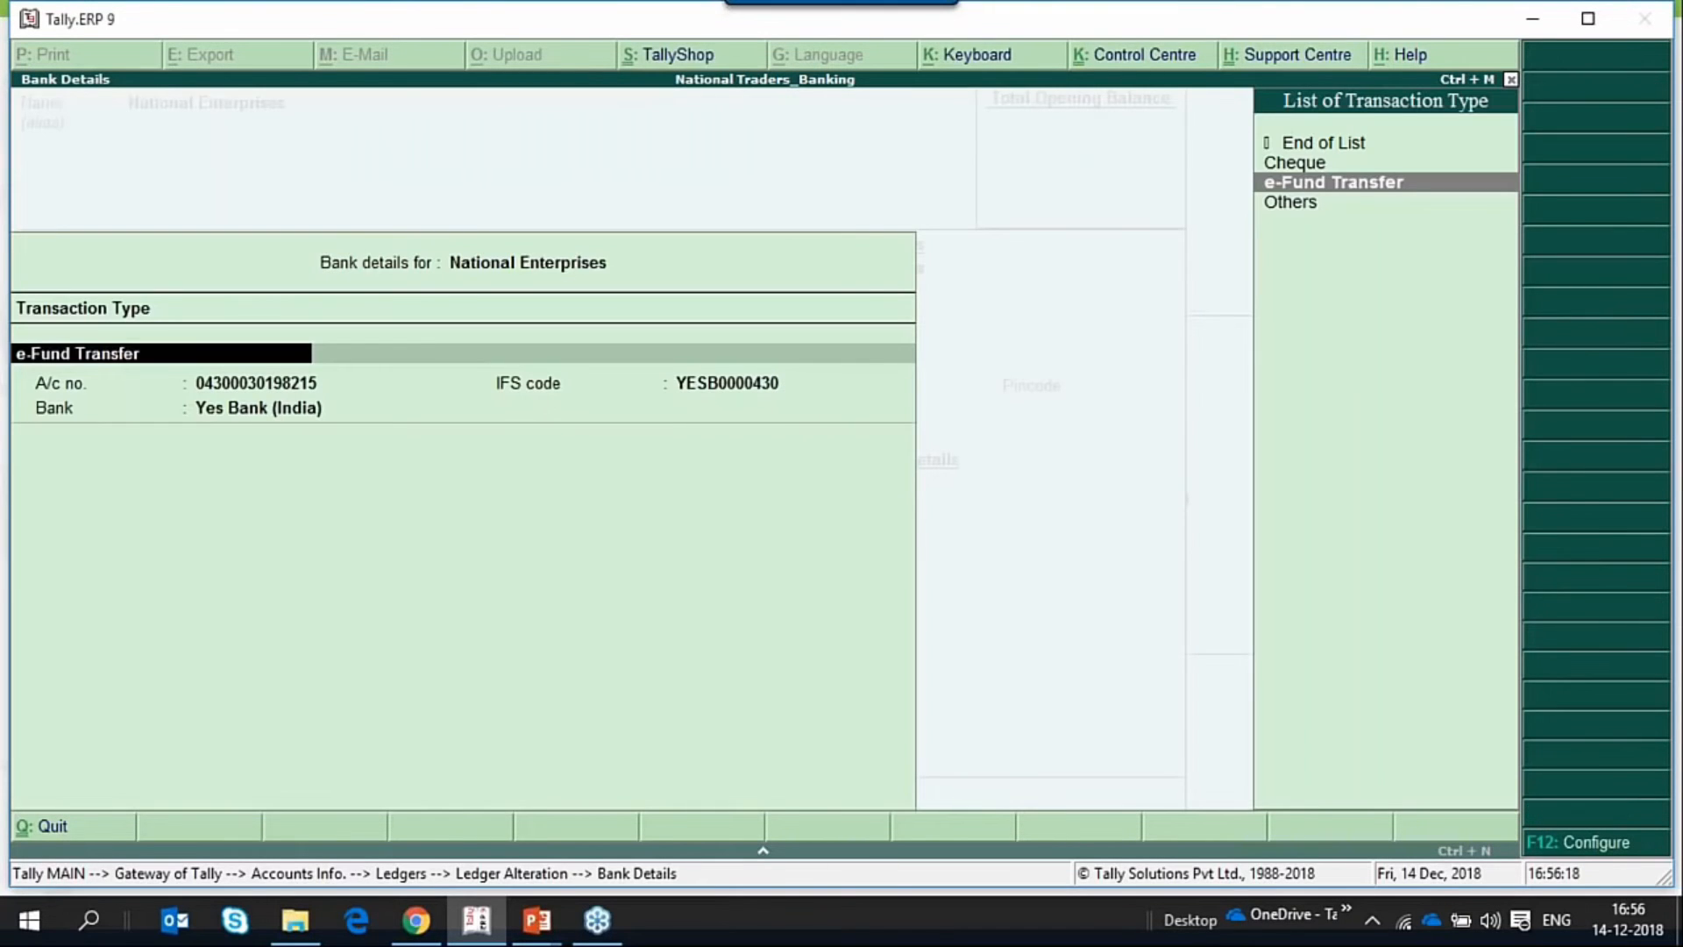
# Go through the e-Fund Transfer bank details of National Enterprises, keeping Yes Bank (India), and save the ledger.
pyautogui.press('Return')
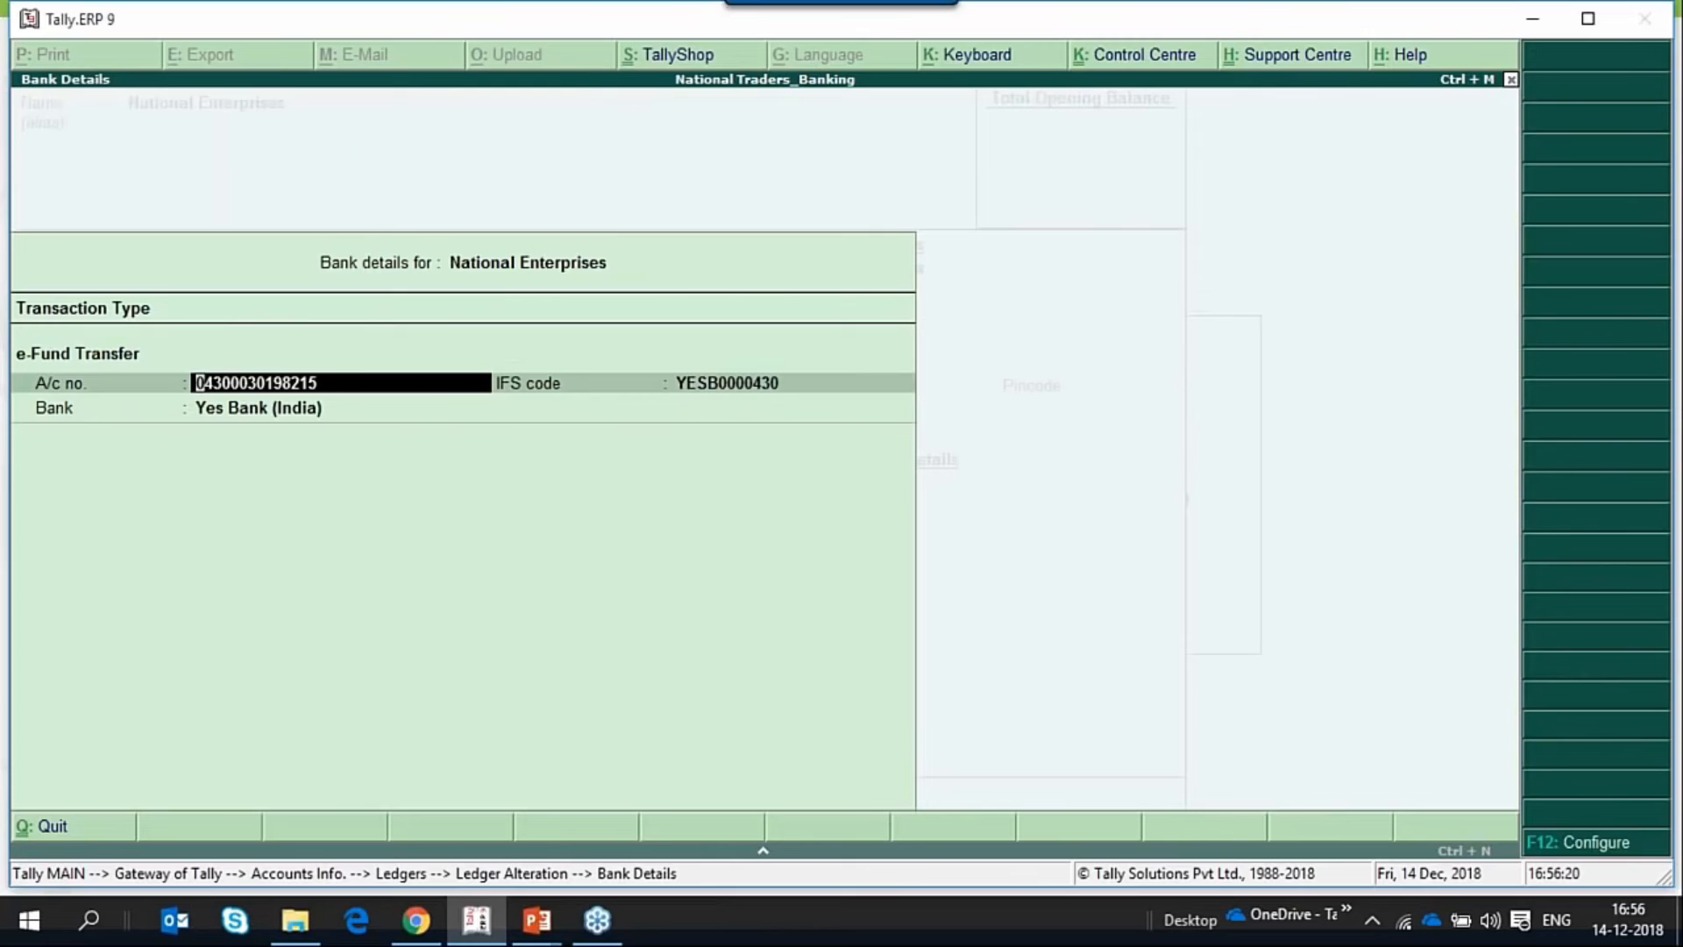
pyautogui.press('Return')
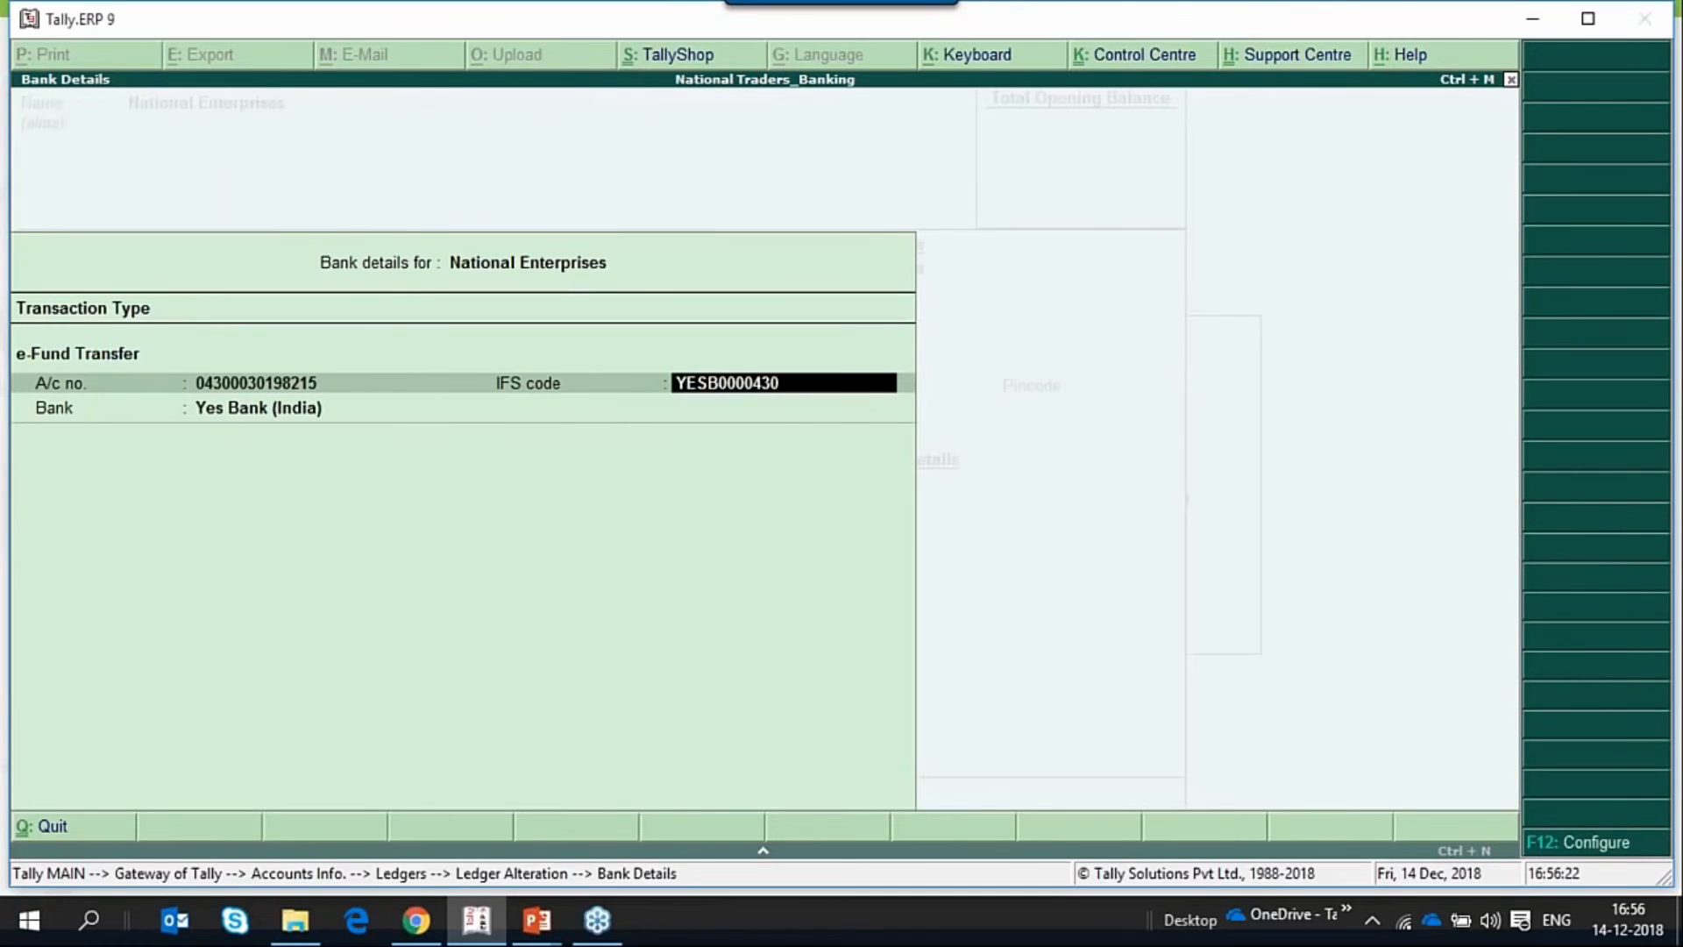
pyautogui.press('Return')
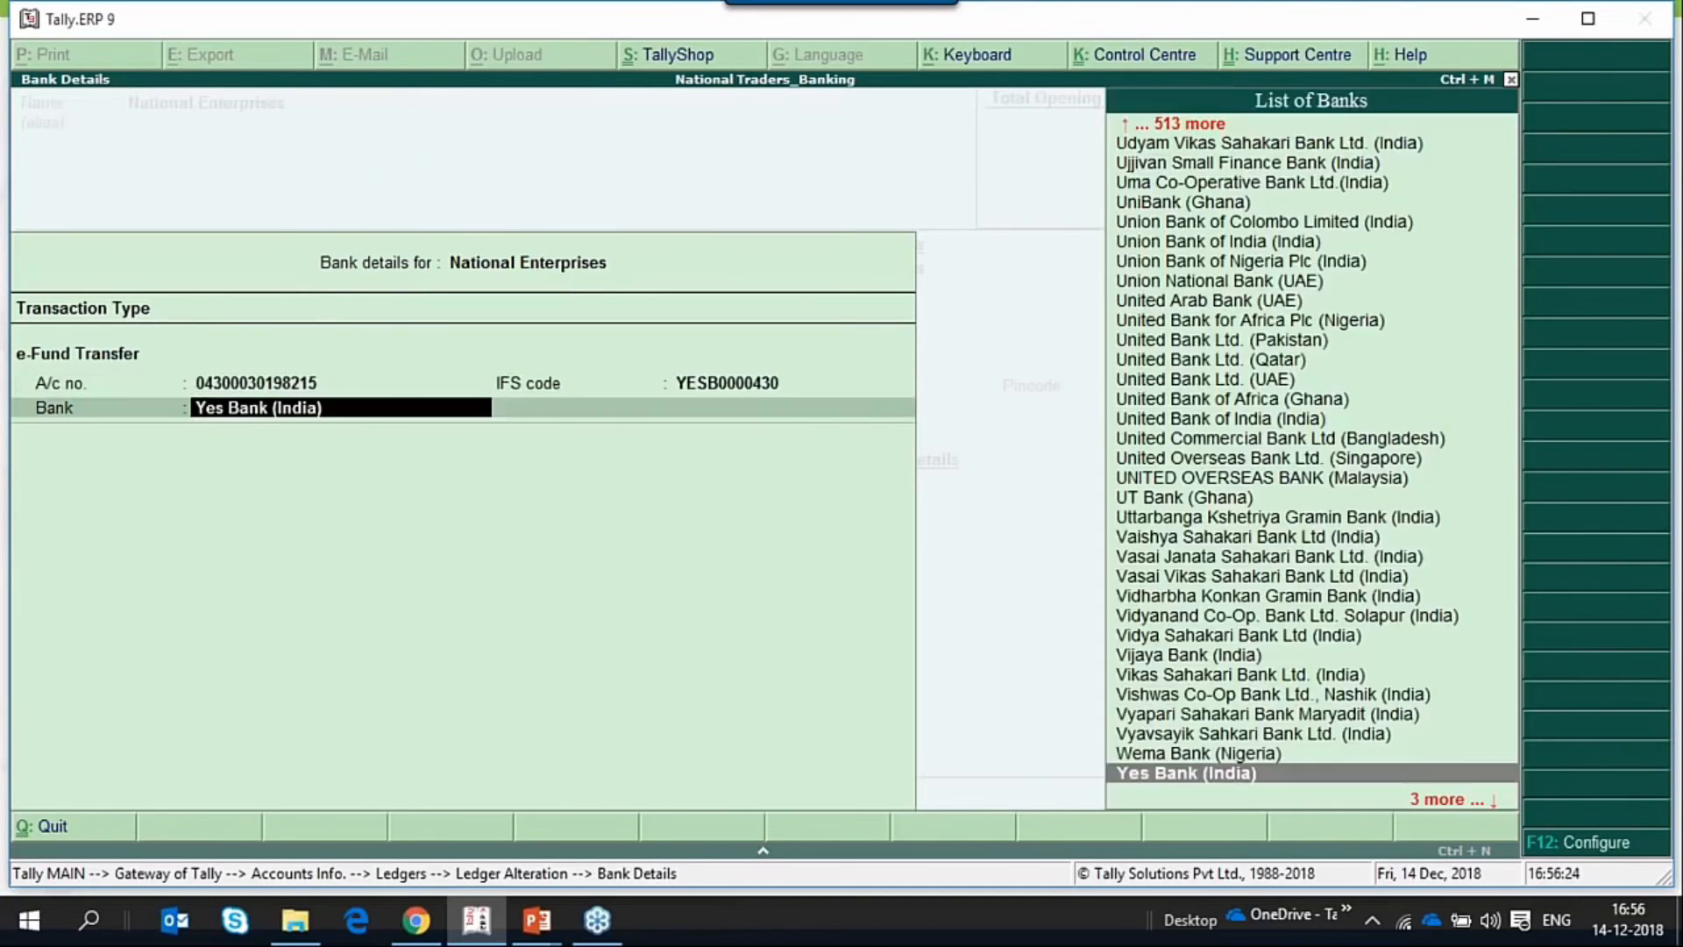
pyautogui.press('Return')
pyautogui.press('Return')
pyautogui.press('Return')
# Open the Sharma Traders ledger for alteration and set Provide bank details to Yes.
pyautogui.press('Return')
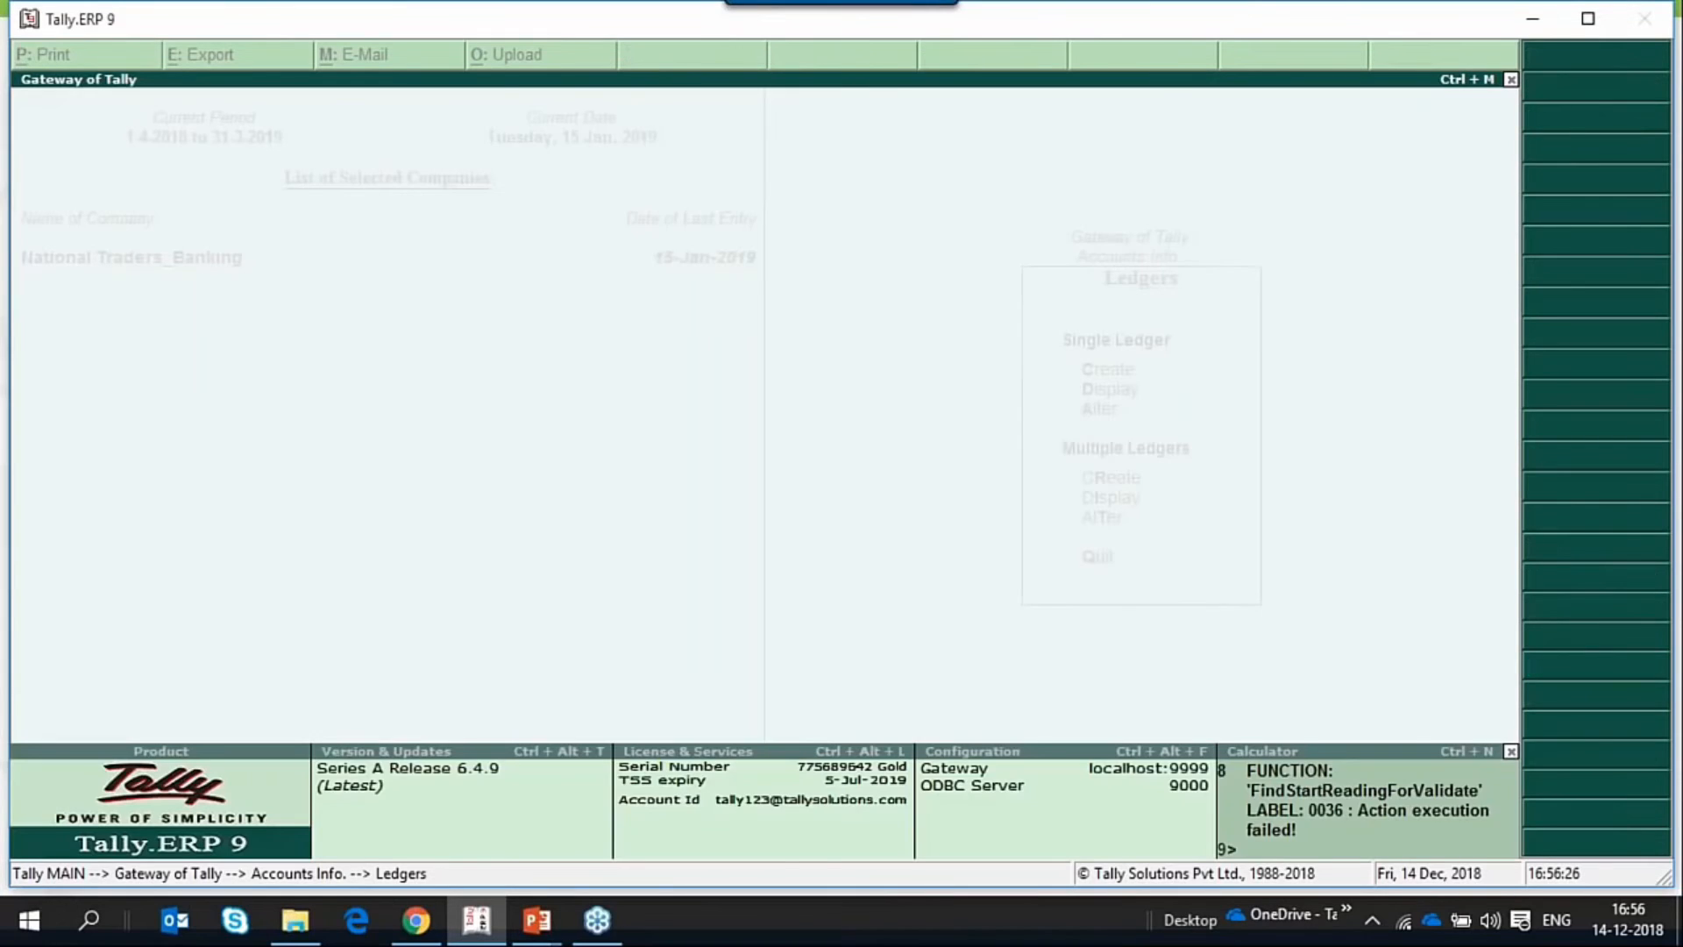
pyautogui.press('Down')
pyautogui.press('Down')
pyautogui.press('Return')
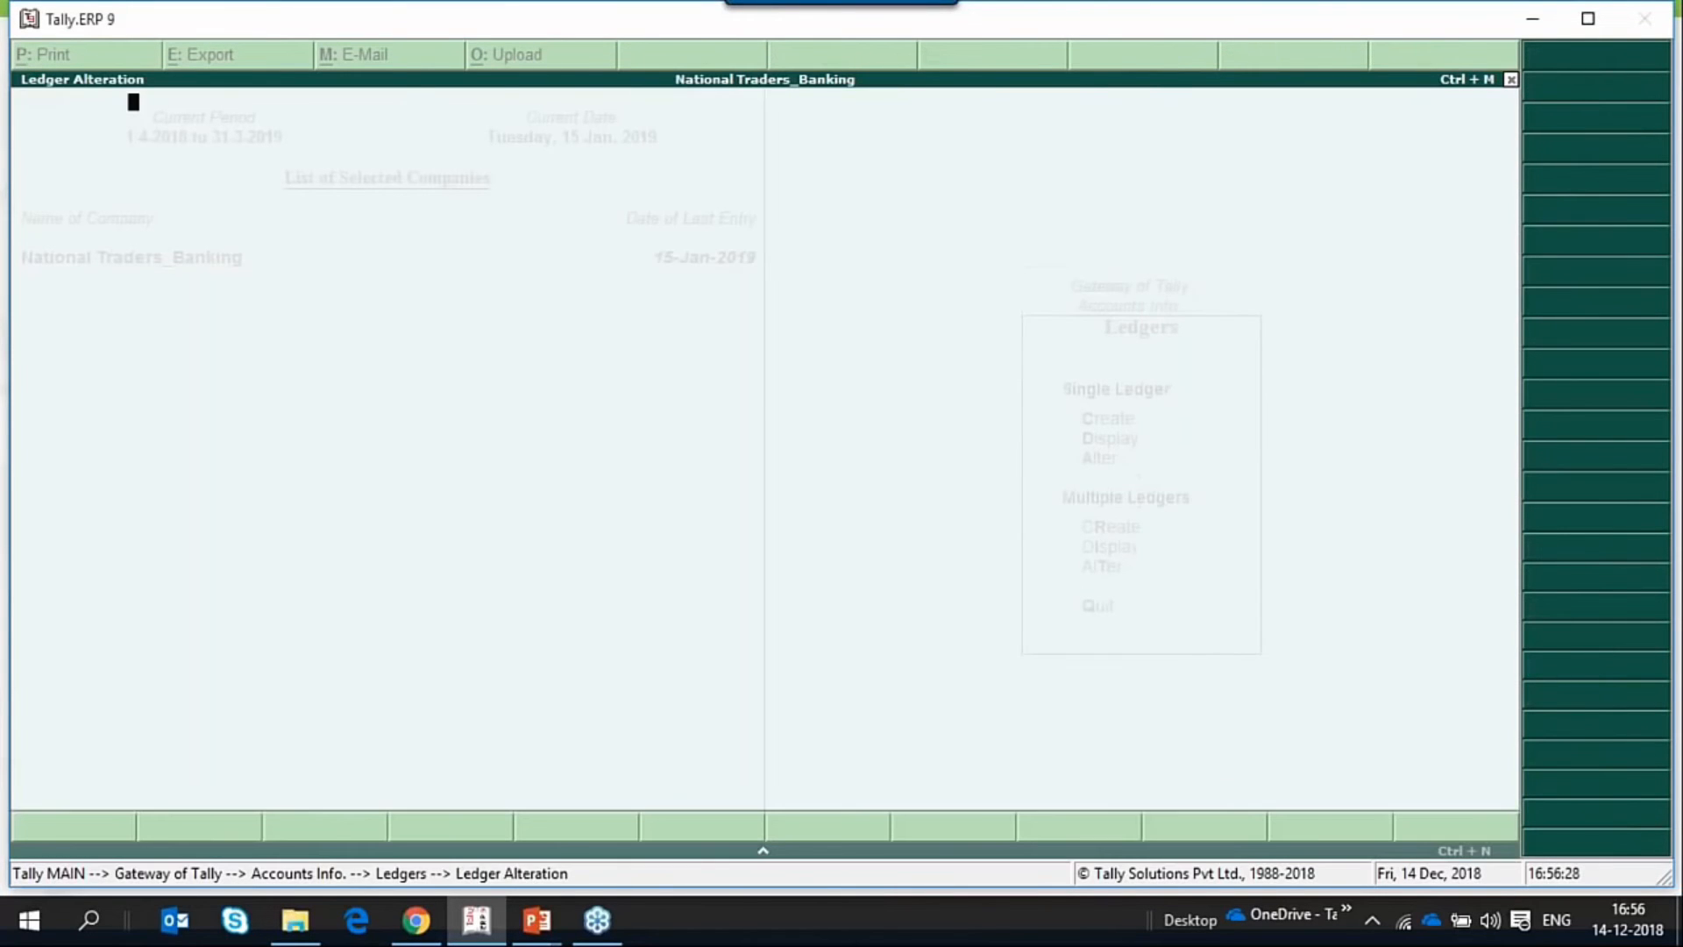
pyautogui.press('Return')
pyautogui.press('Return')
pyautogui.press('Return')
pyautogui.press('Return')
pyautogui.press('Return')
pyautogui.press('Return')
pyautogui.press('Return')
pyautogui.press('Return')
pyautogui.press('Return')
pyautogui.press('Return')
pyautogui.press('Return')
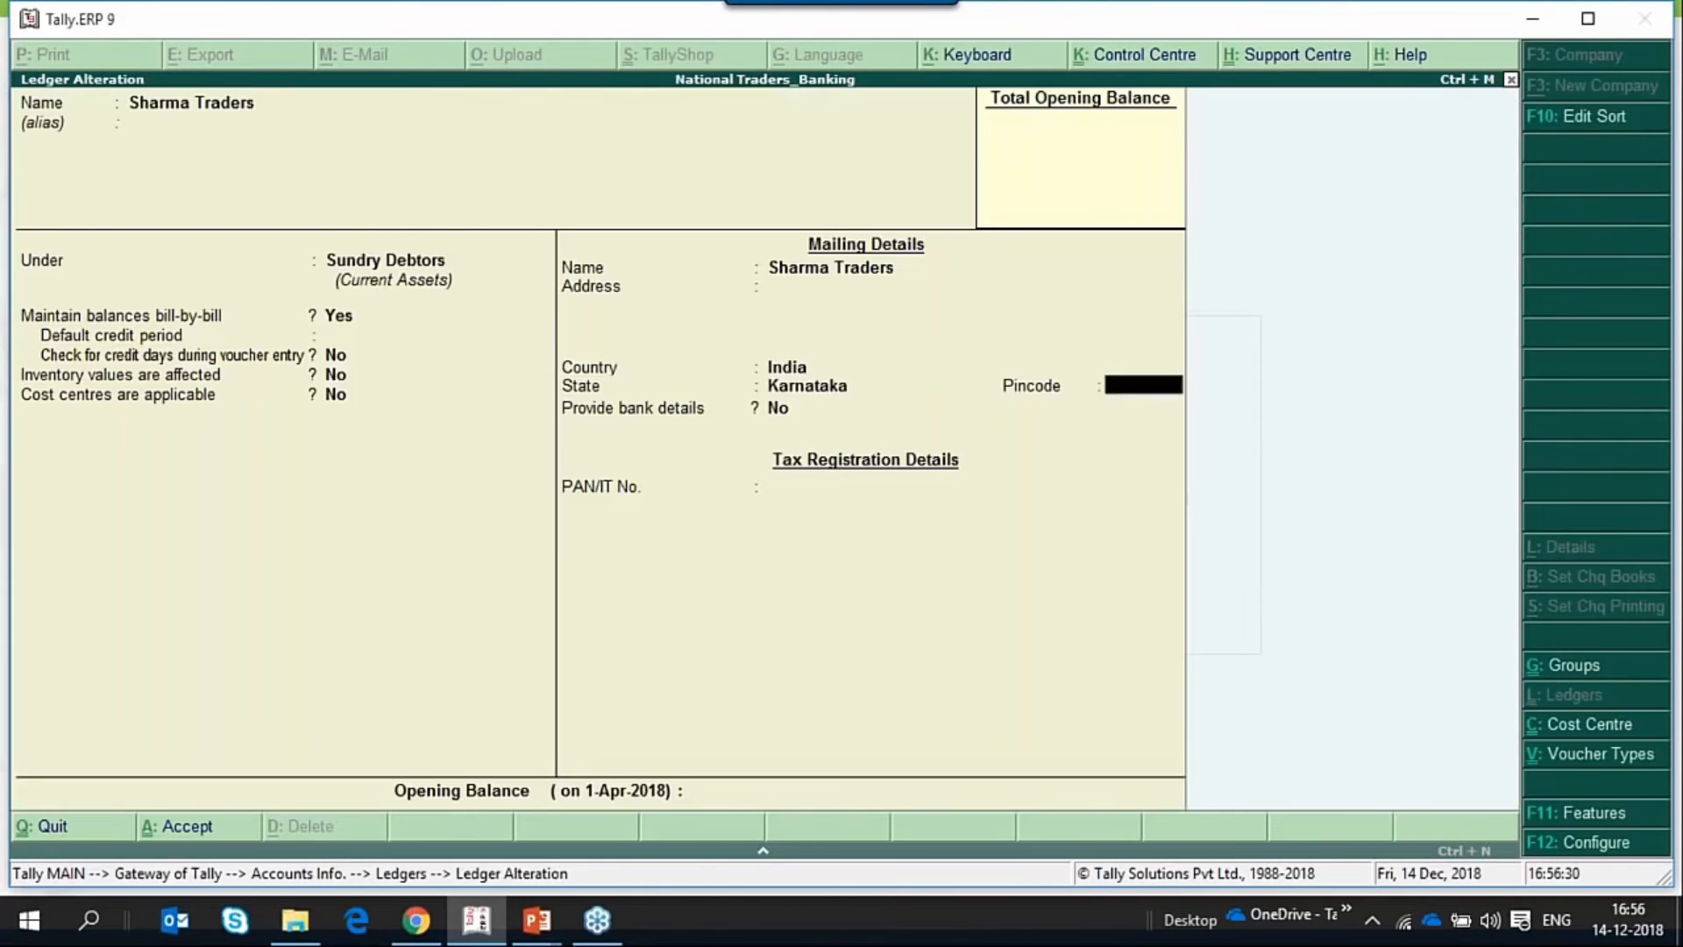
pyautogui.press('Return')
pyautogui.write('y')
# Go through the e-Fund Transfer bank details of Sharma Traders, keeping Kotak Mahindra Bank (India), and save the ledger.
pyautogui.press('Return')
pyautogui.press('Return')
pyautogui.press('Return')
pyautogui.press('Return')
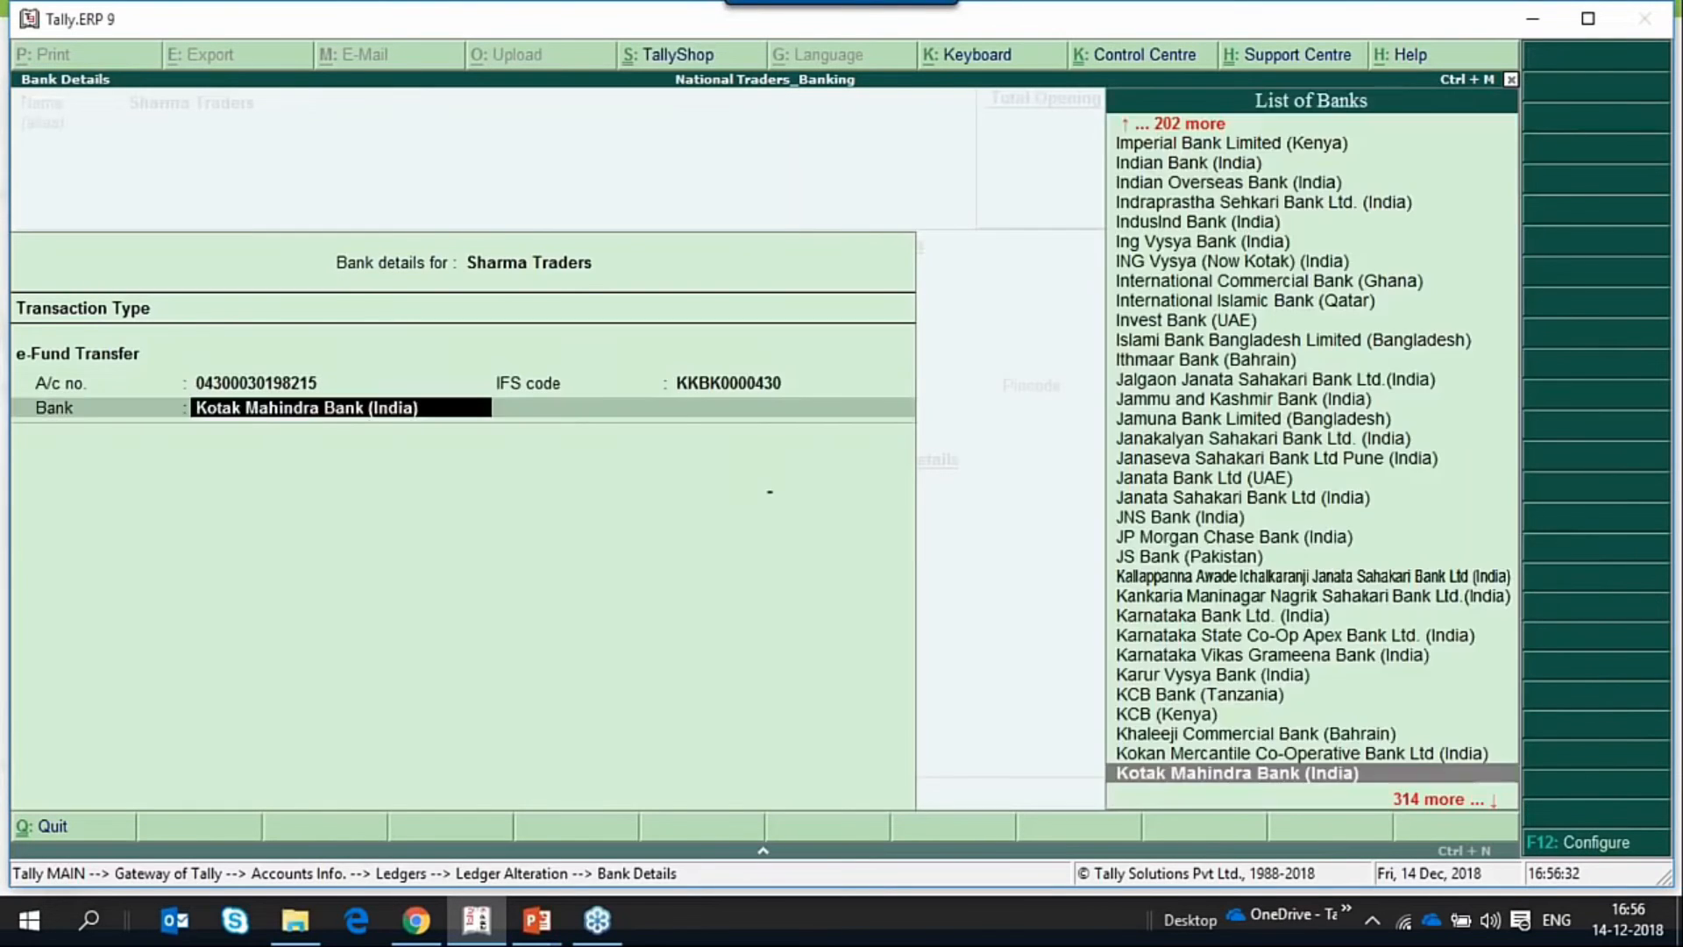
pyautogui.press('Return')
pyautogui.press('Return')
pyautogui.press('BackSpace')
pyautogui.press('BackSpace')
pyautogui.press('Return')
pyautogui.press('Return')
pyautogui.press('Return')
pyautogui.press('Return')
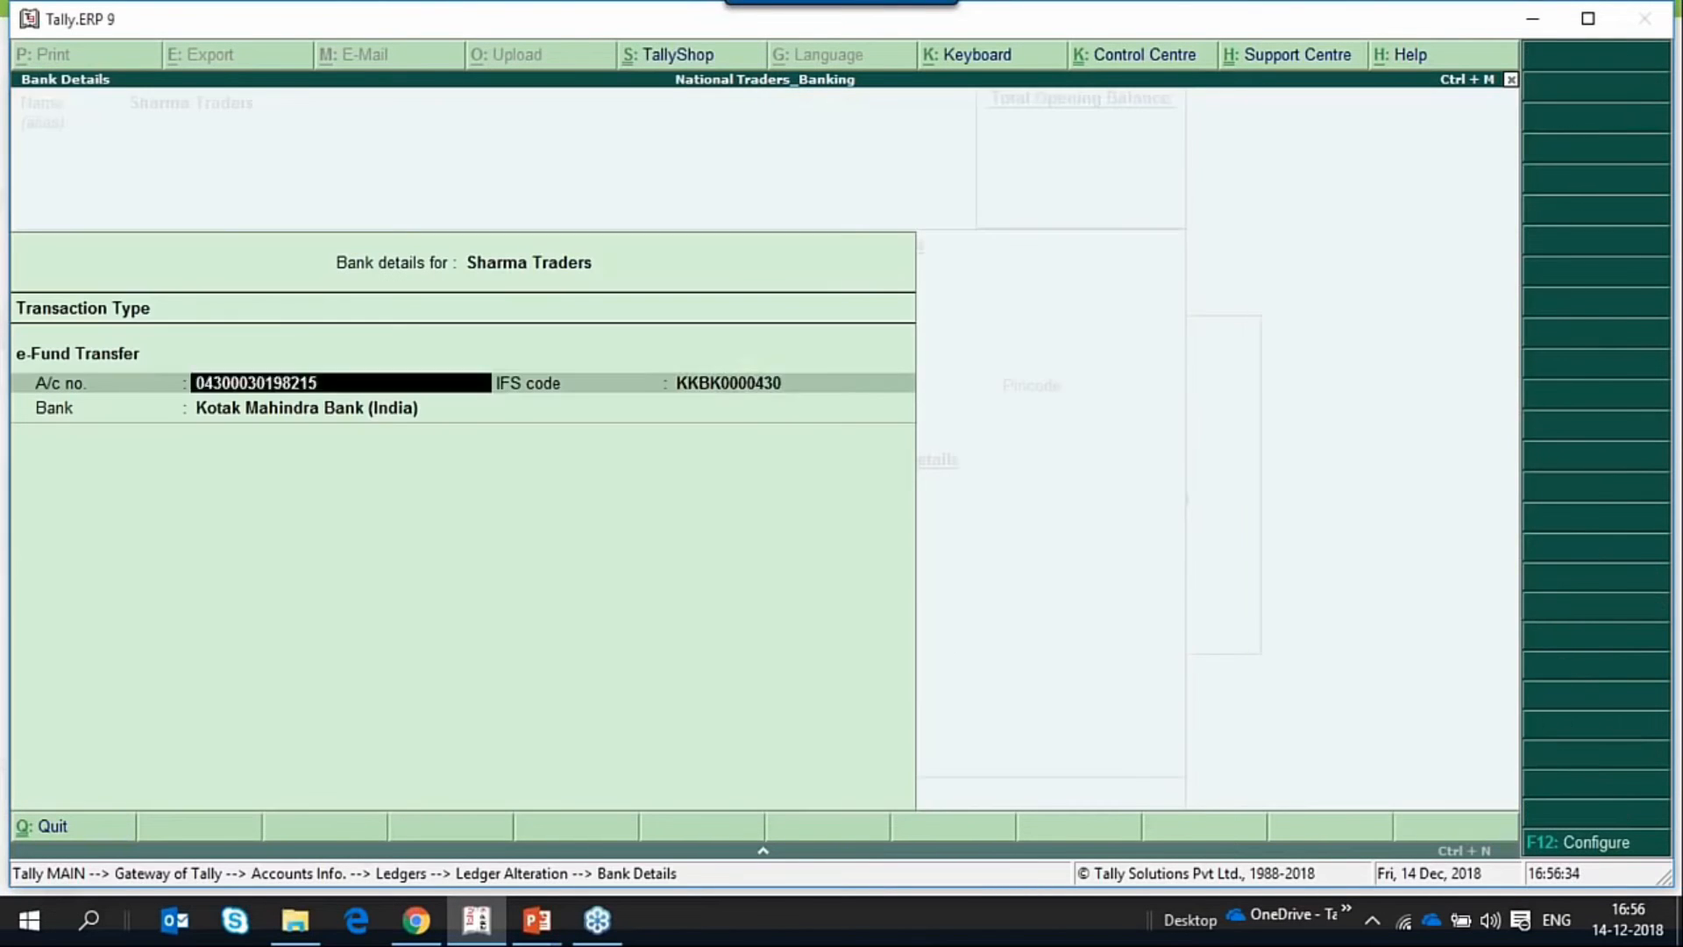
pyautogui.press('Return')
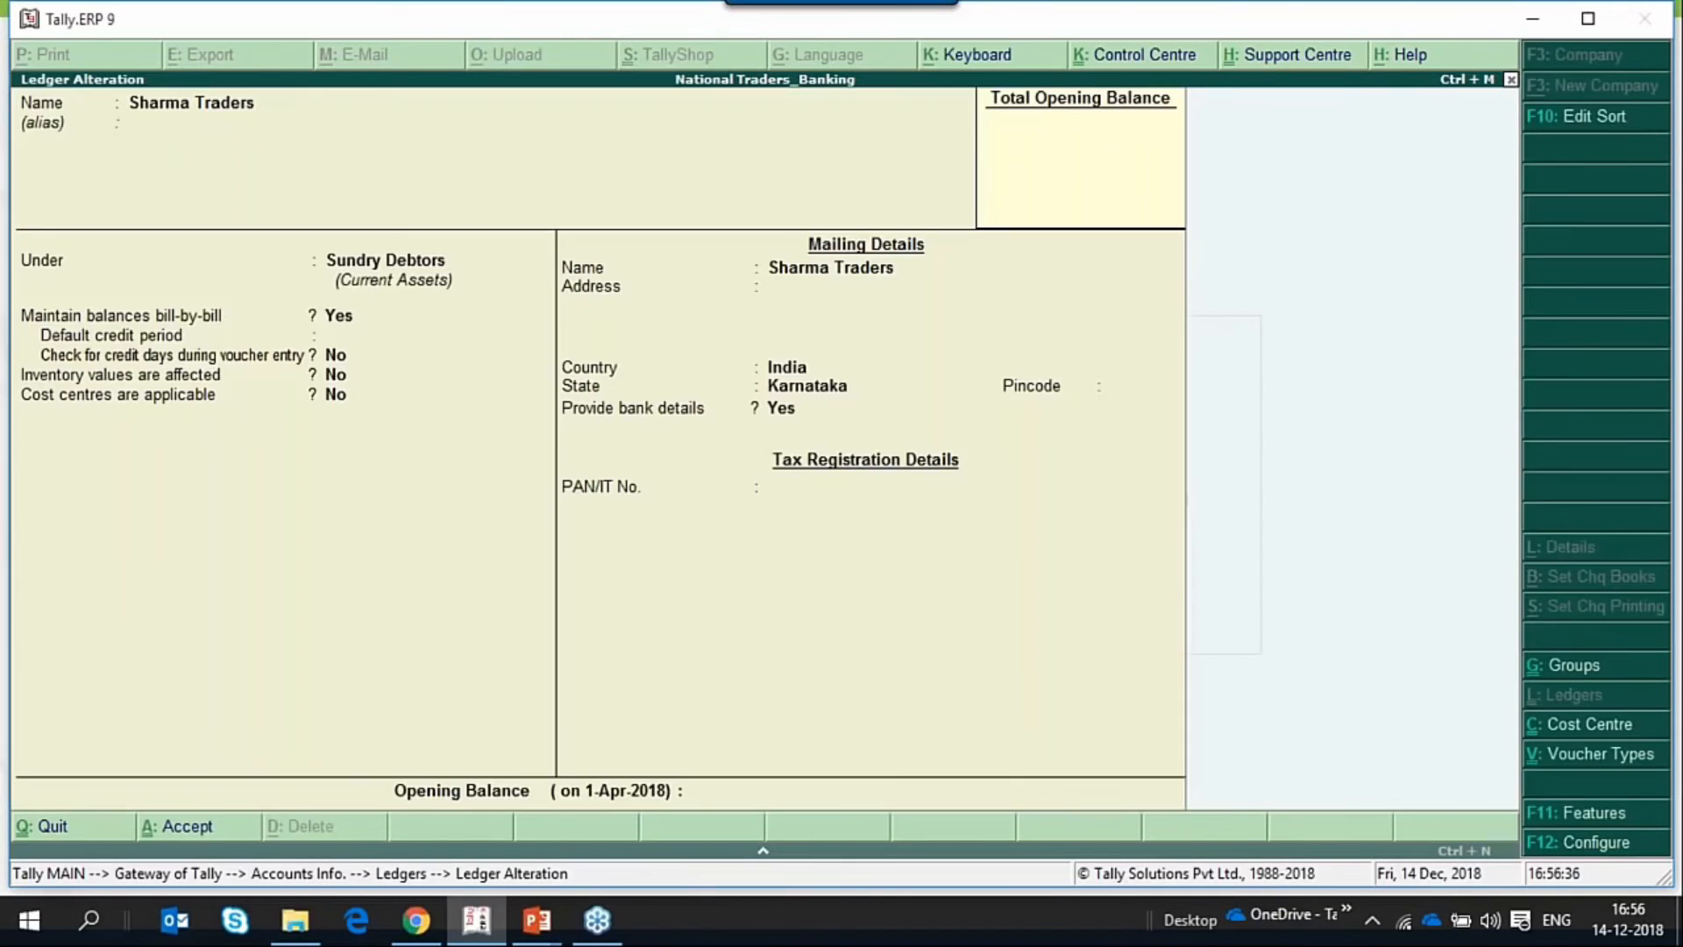
pyautogui.press('Return')
pyautogui.press('Return')
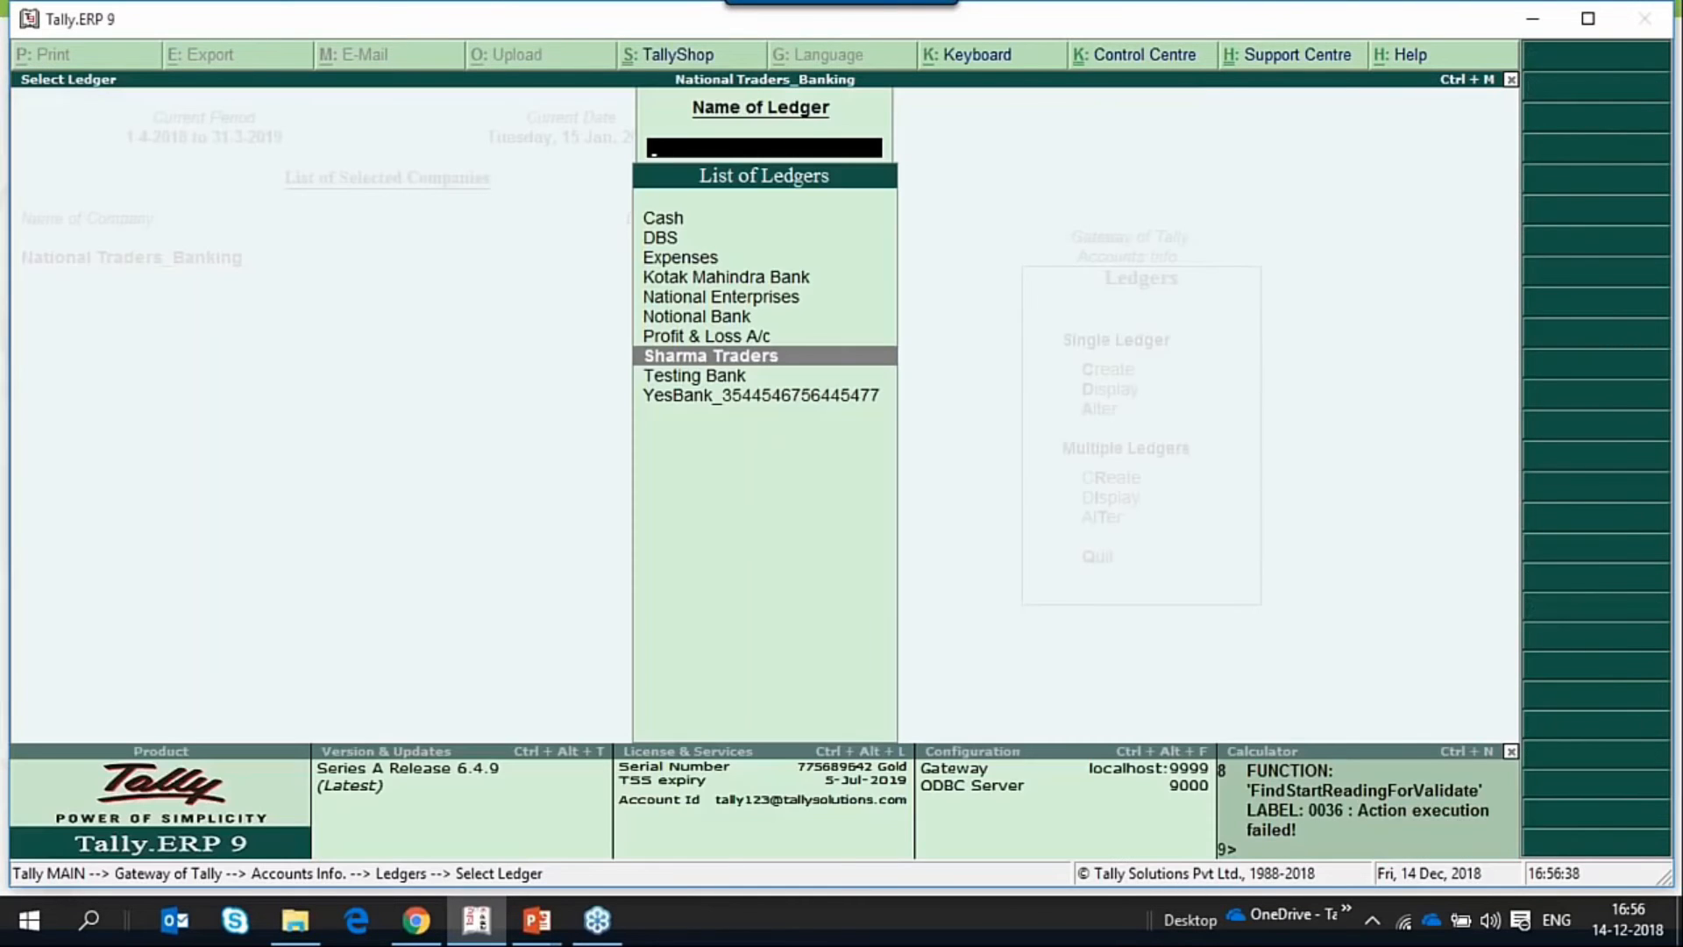
# Leave the ledger masters and return to the Gateway of Tally without quitting.
pyautogui.press('Escape')
pyautogui.press('Escape')
pyautogui.press('Escape')
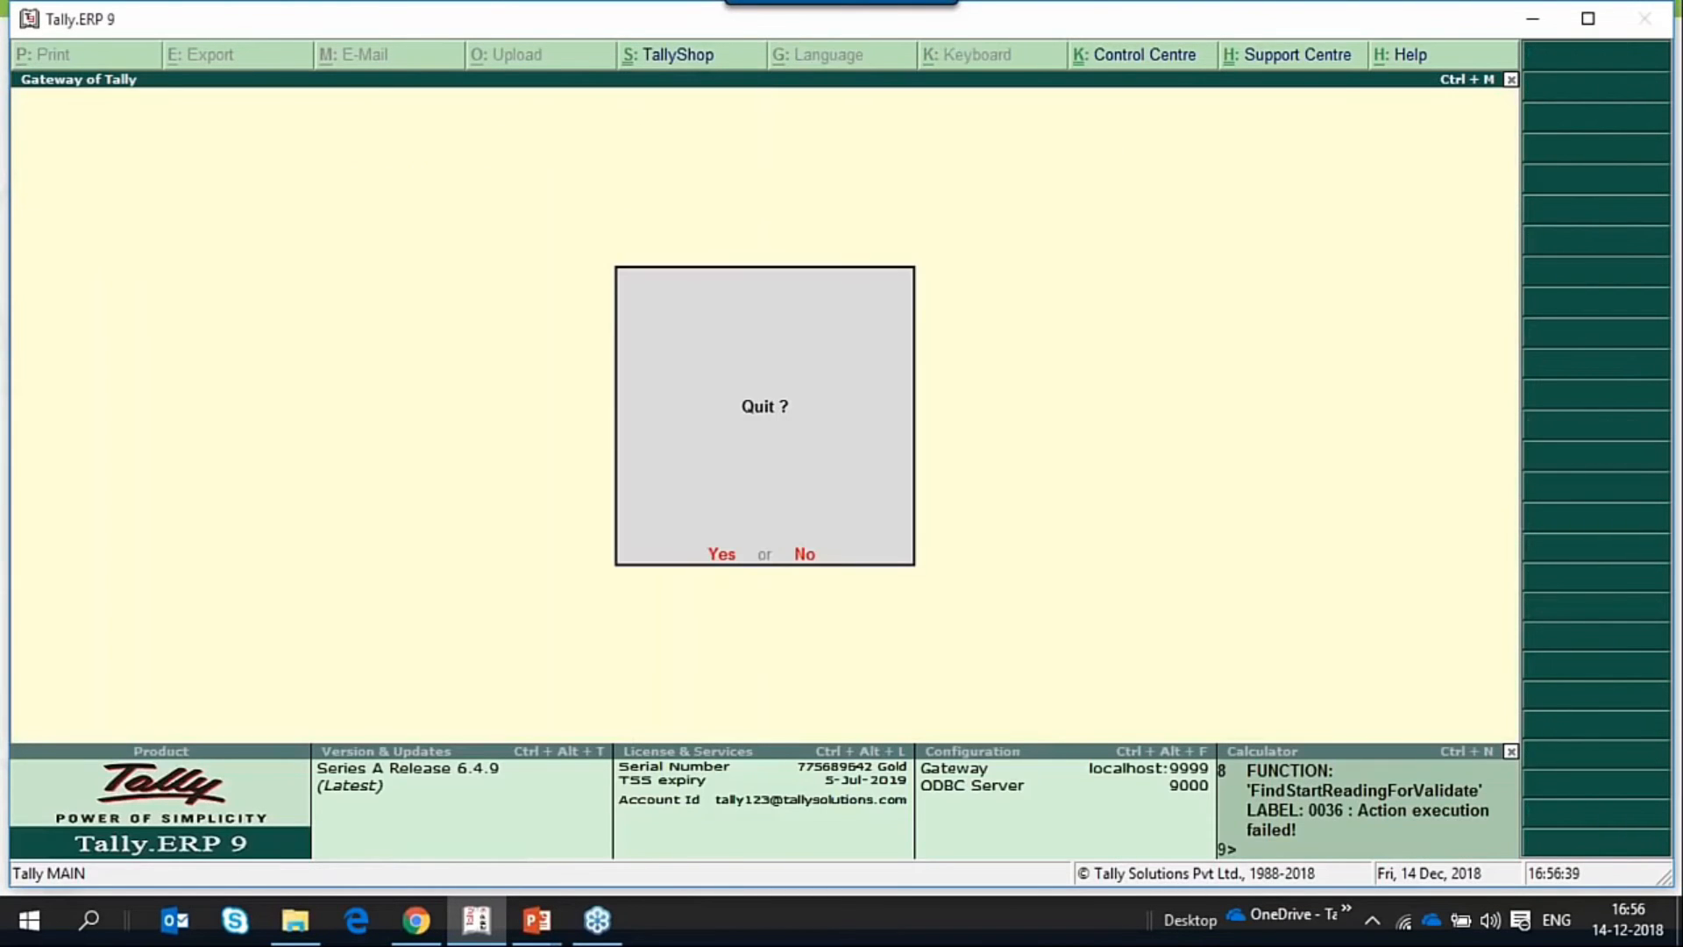
pyautogui.press('n')
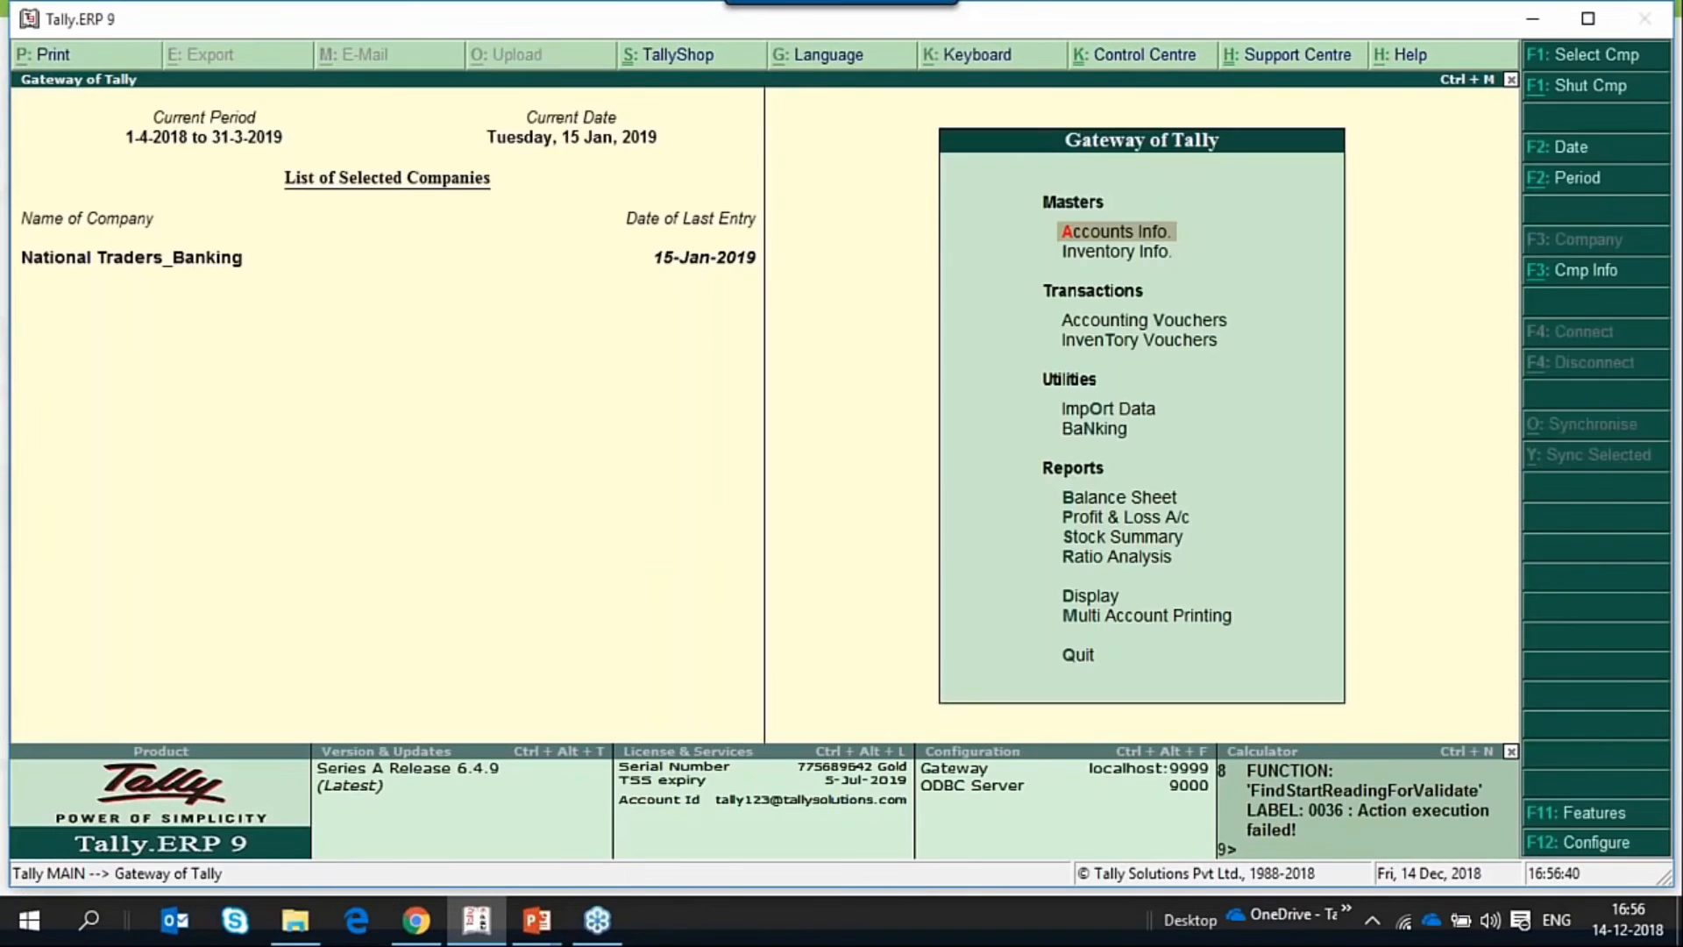
# Start a payment voucher with DBS as the account.
pyautogui.write('v')
pyautogui.write('3')
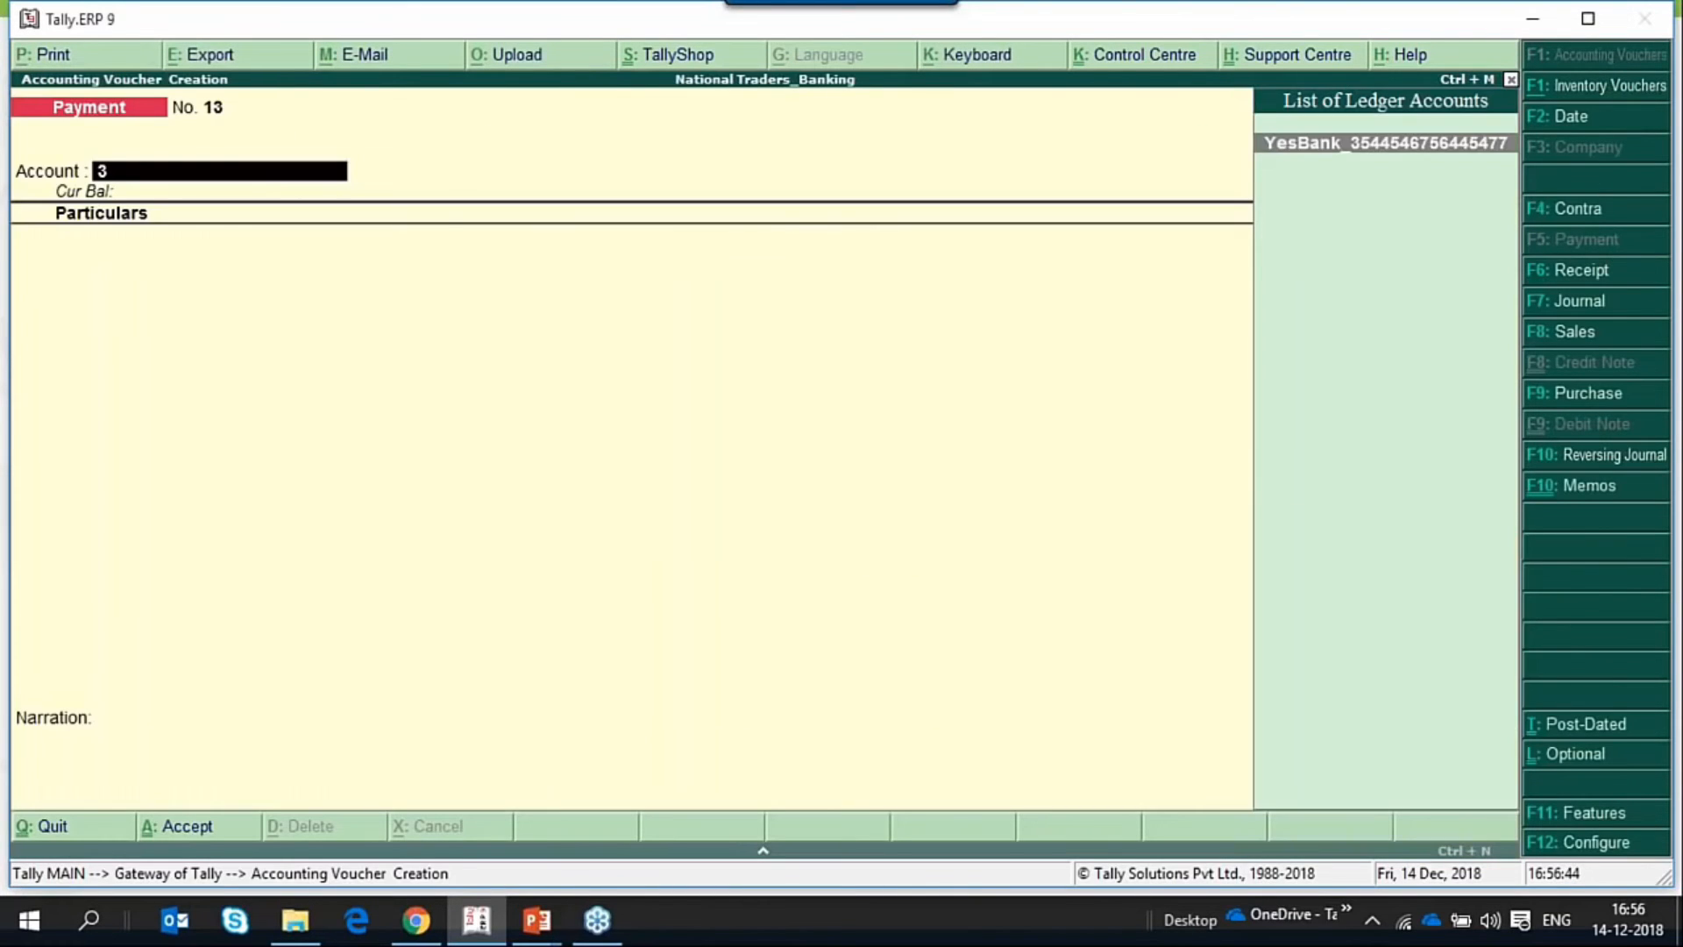
pyautogui.write('4')
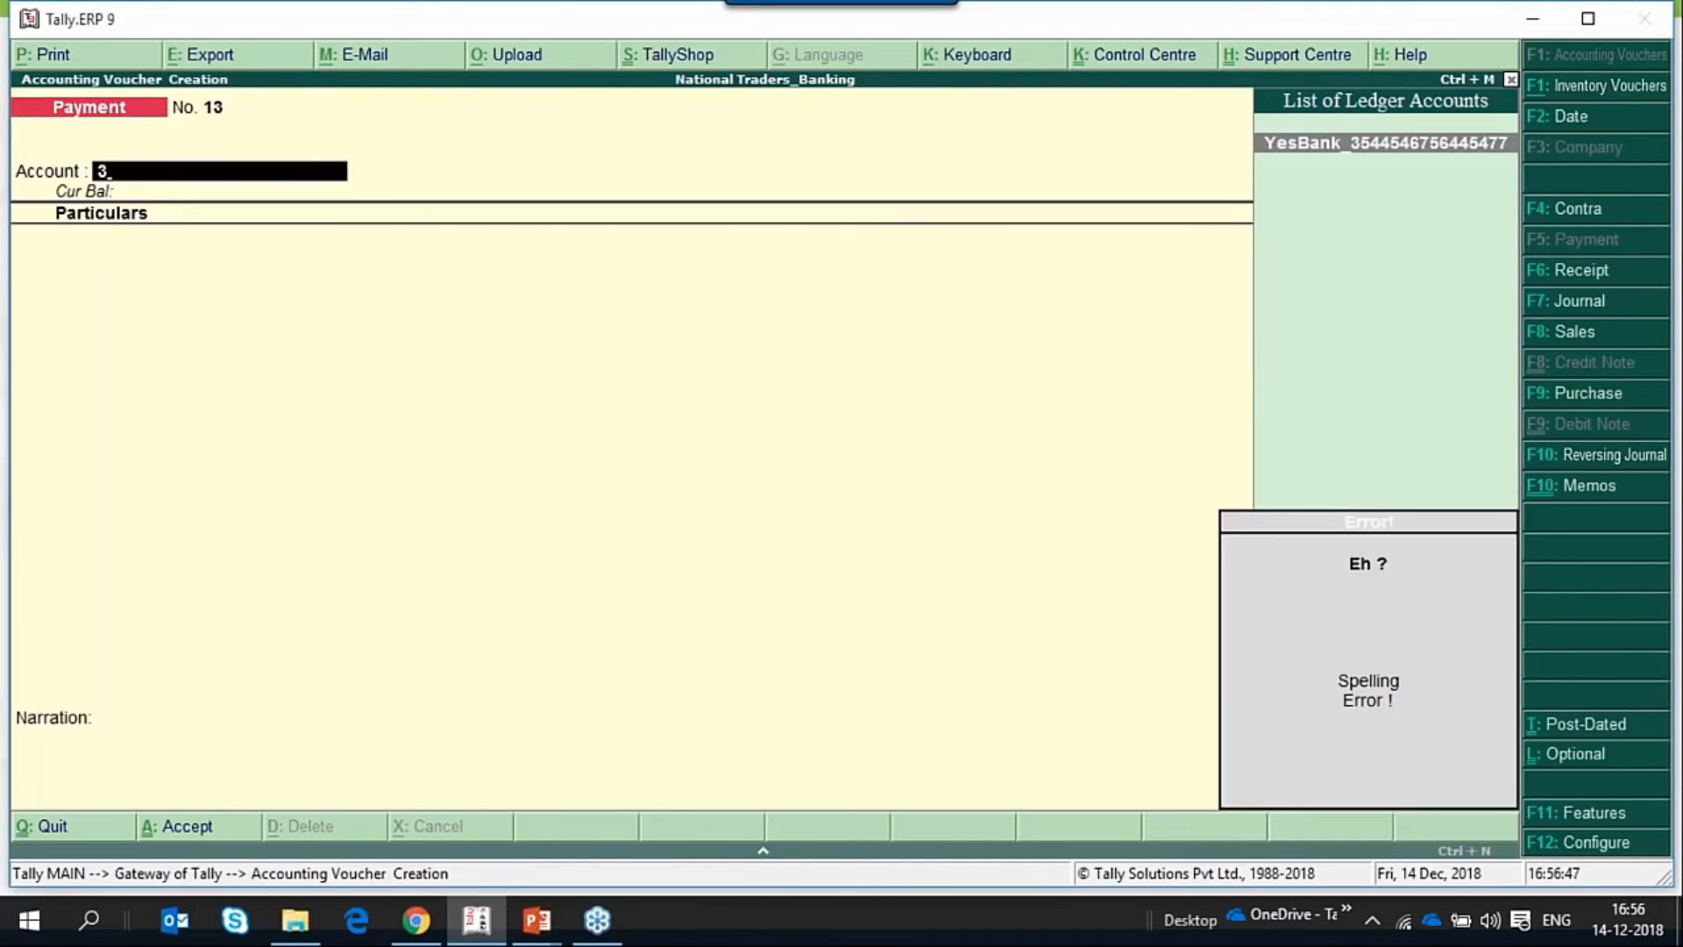
pyautogui.press('BackSpace')
pyautogui.write('Dbs')
pyautogui.press('Return')
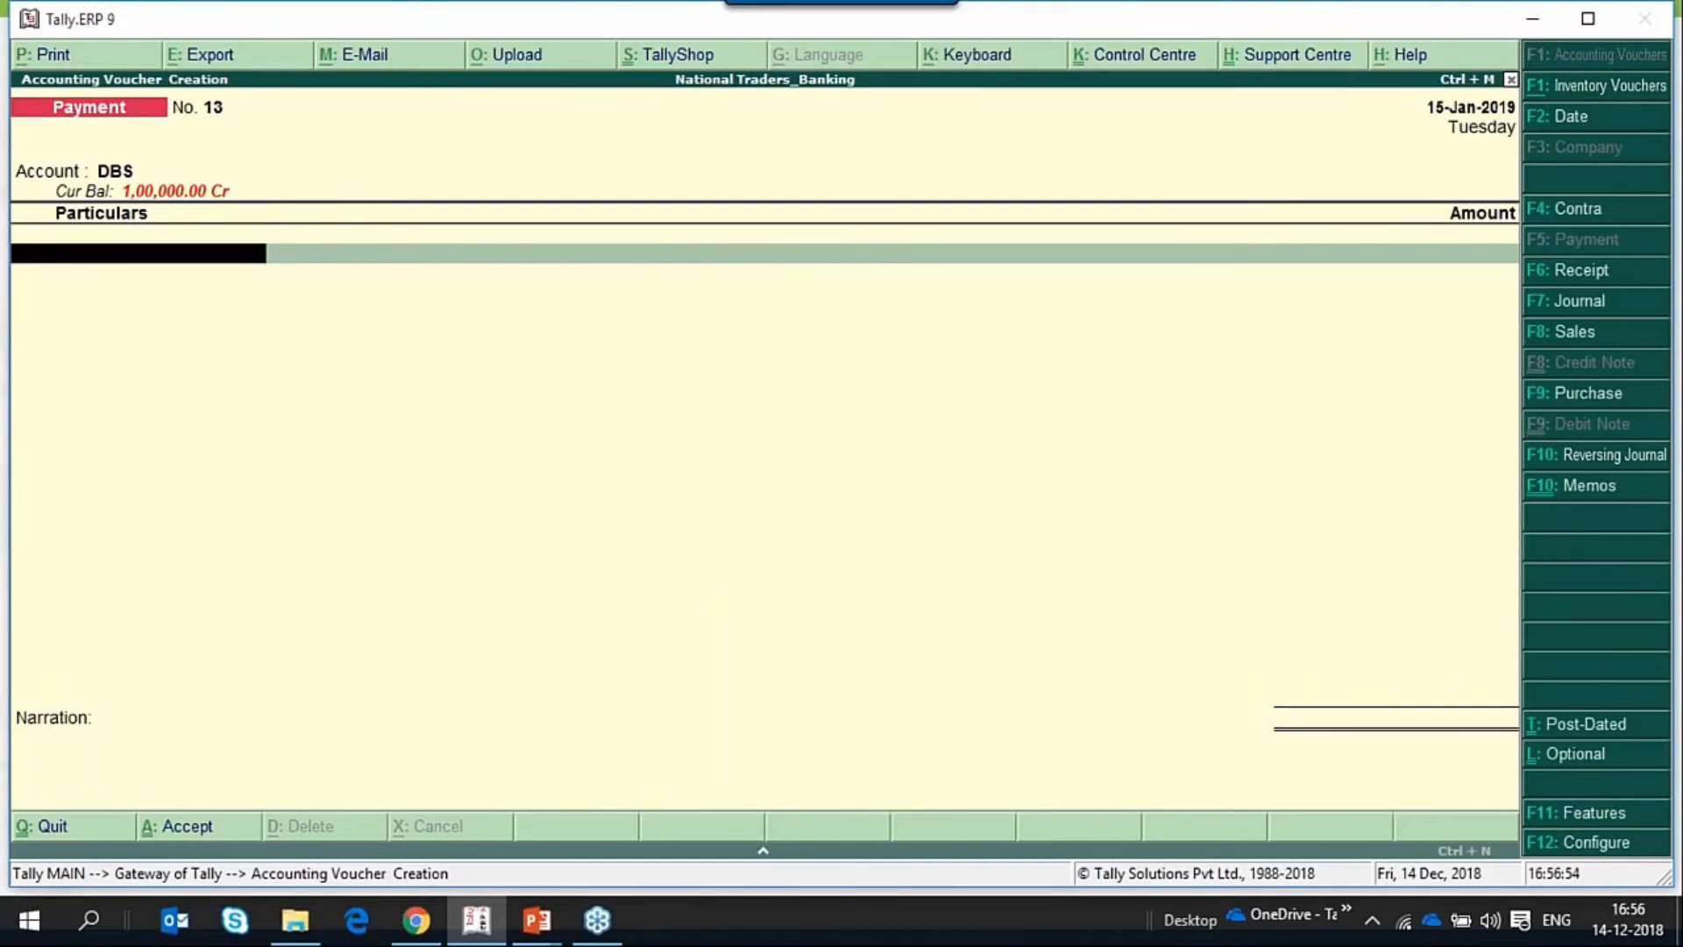
# Add National Enterprises as the payee ledger with an amount of 20000.
pyautogui.write('Nat')
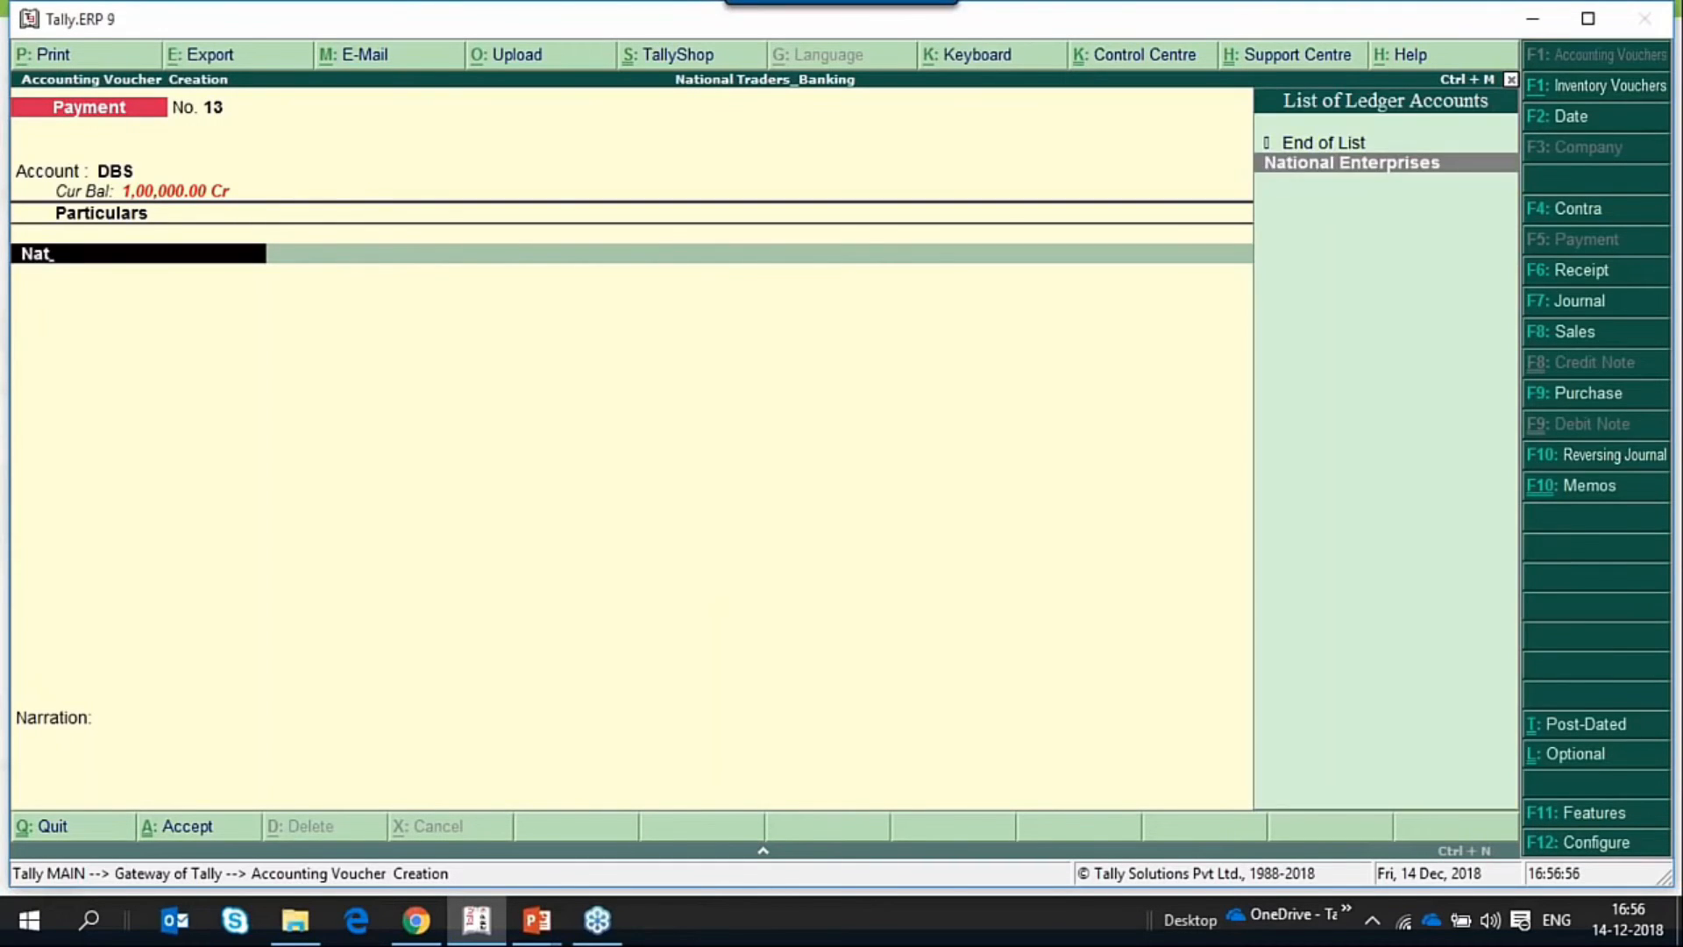
pyautogui.press('Return')
pyautogui.write('12')
pyautogui.press('Return')
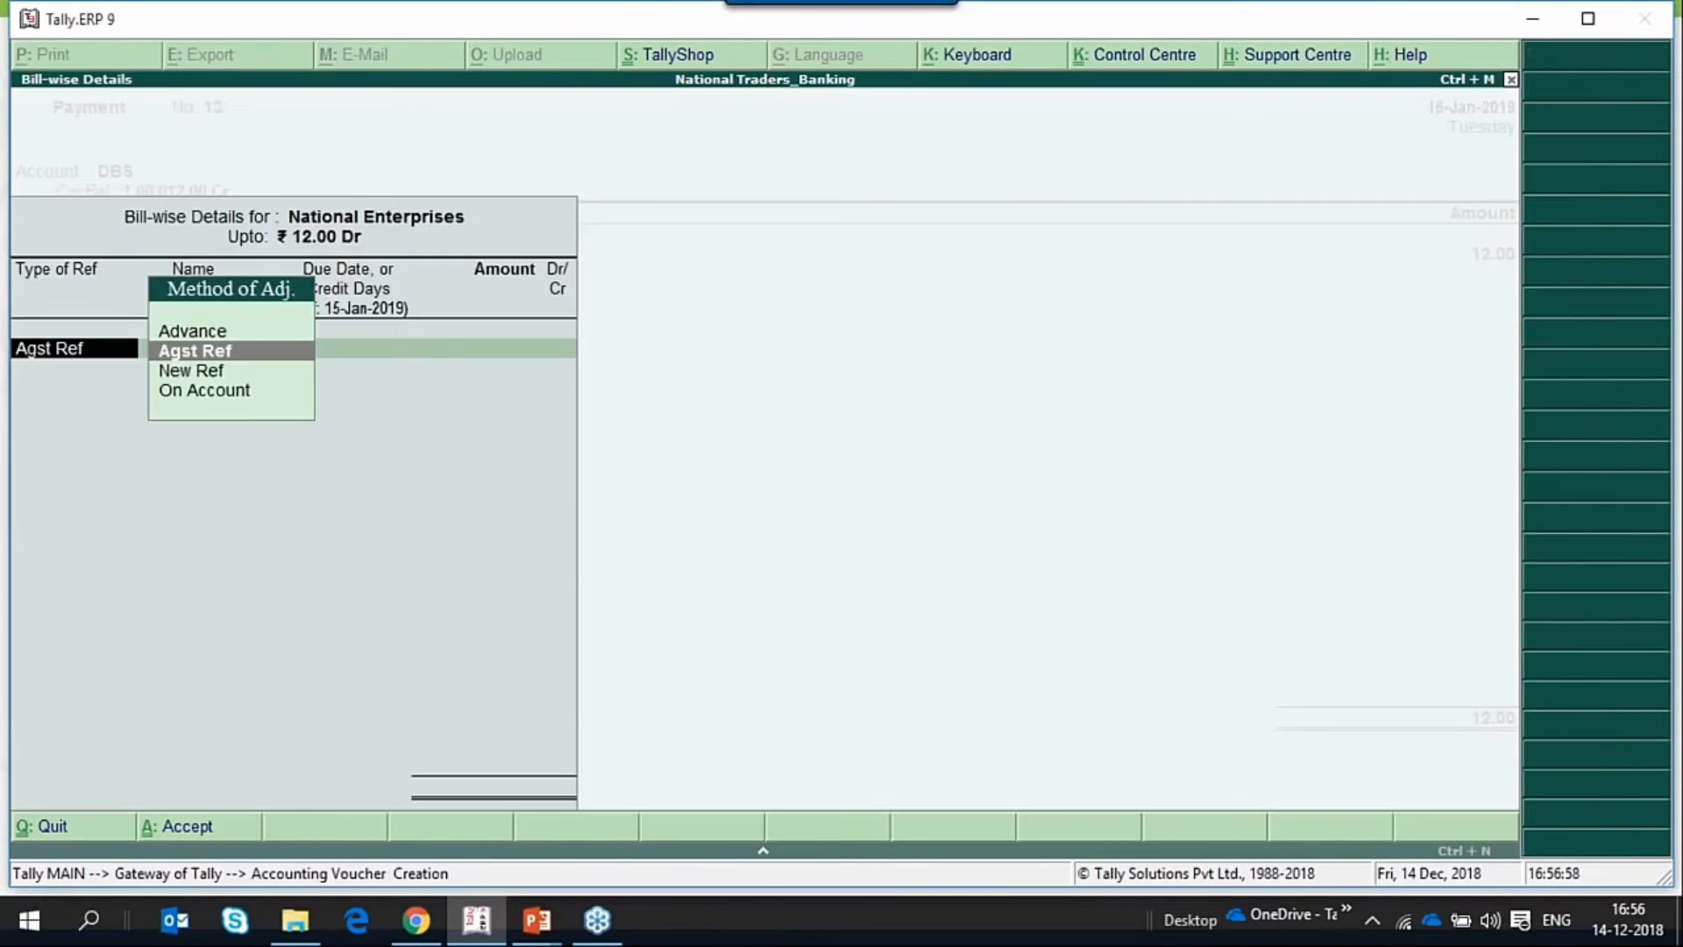
pyautogui.press('Escape')
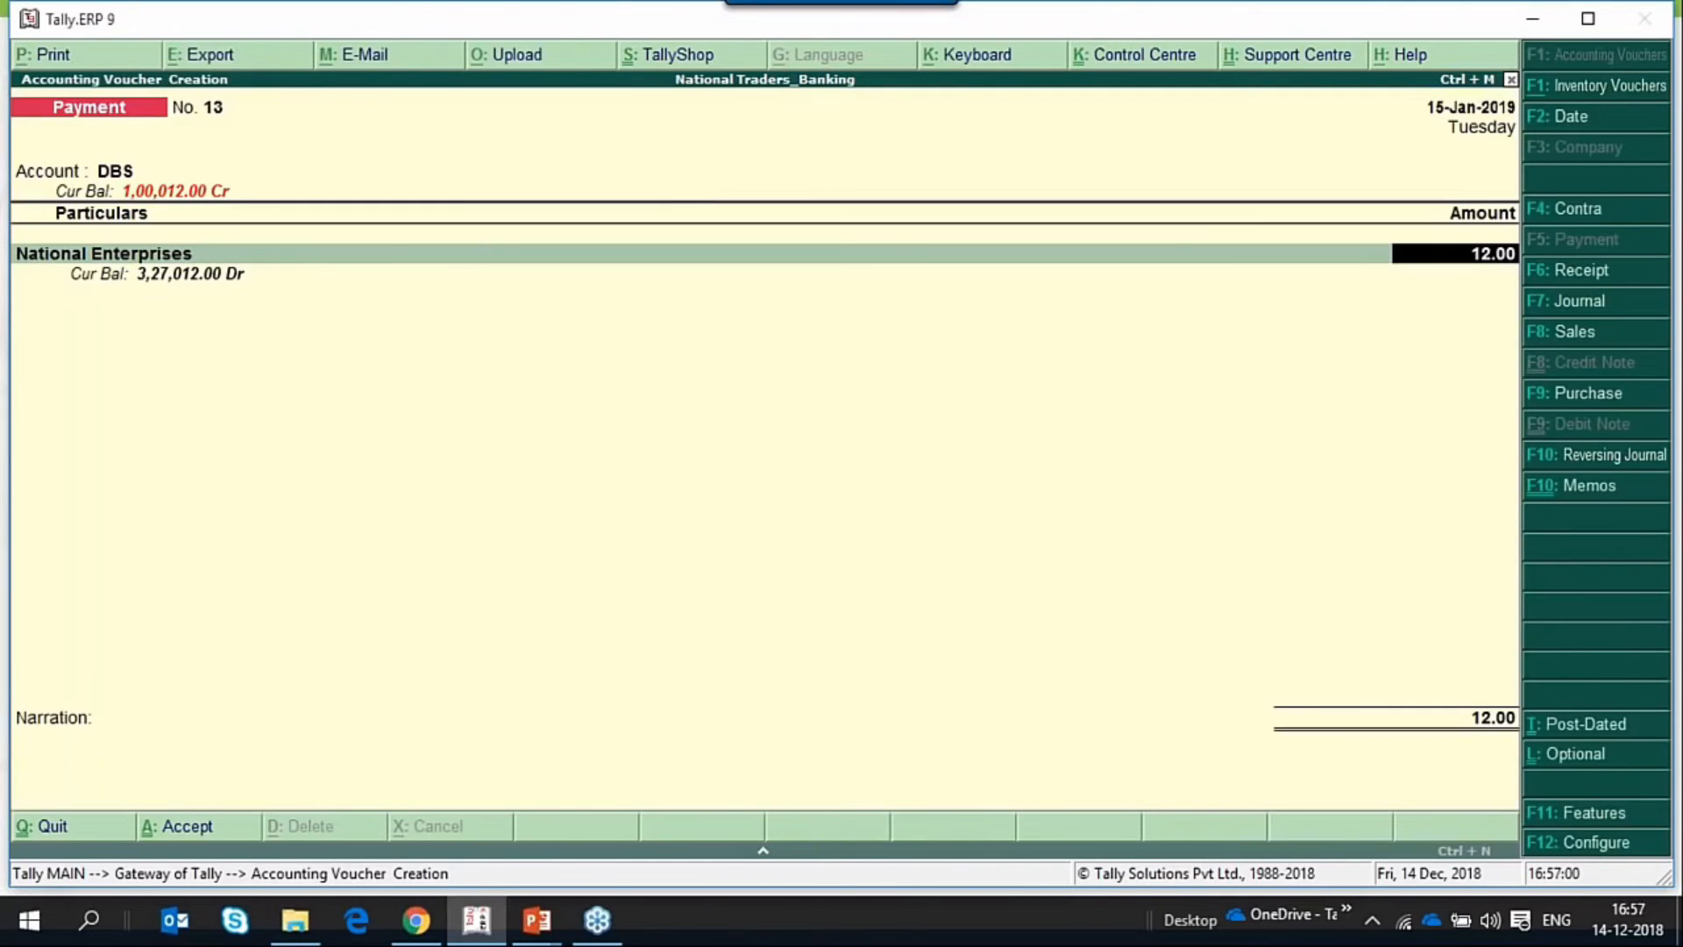
pyautogui.write('20000')
pyautogui.press('Return')
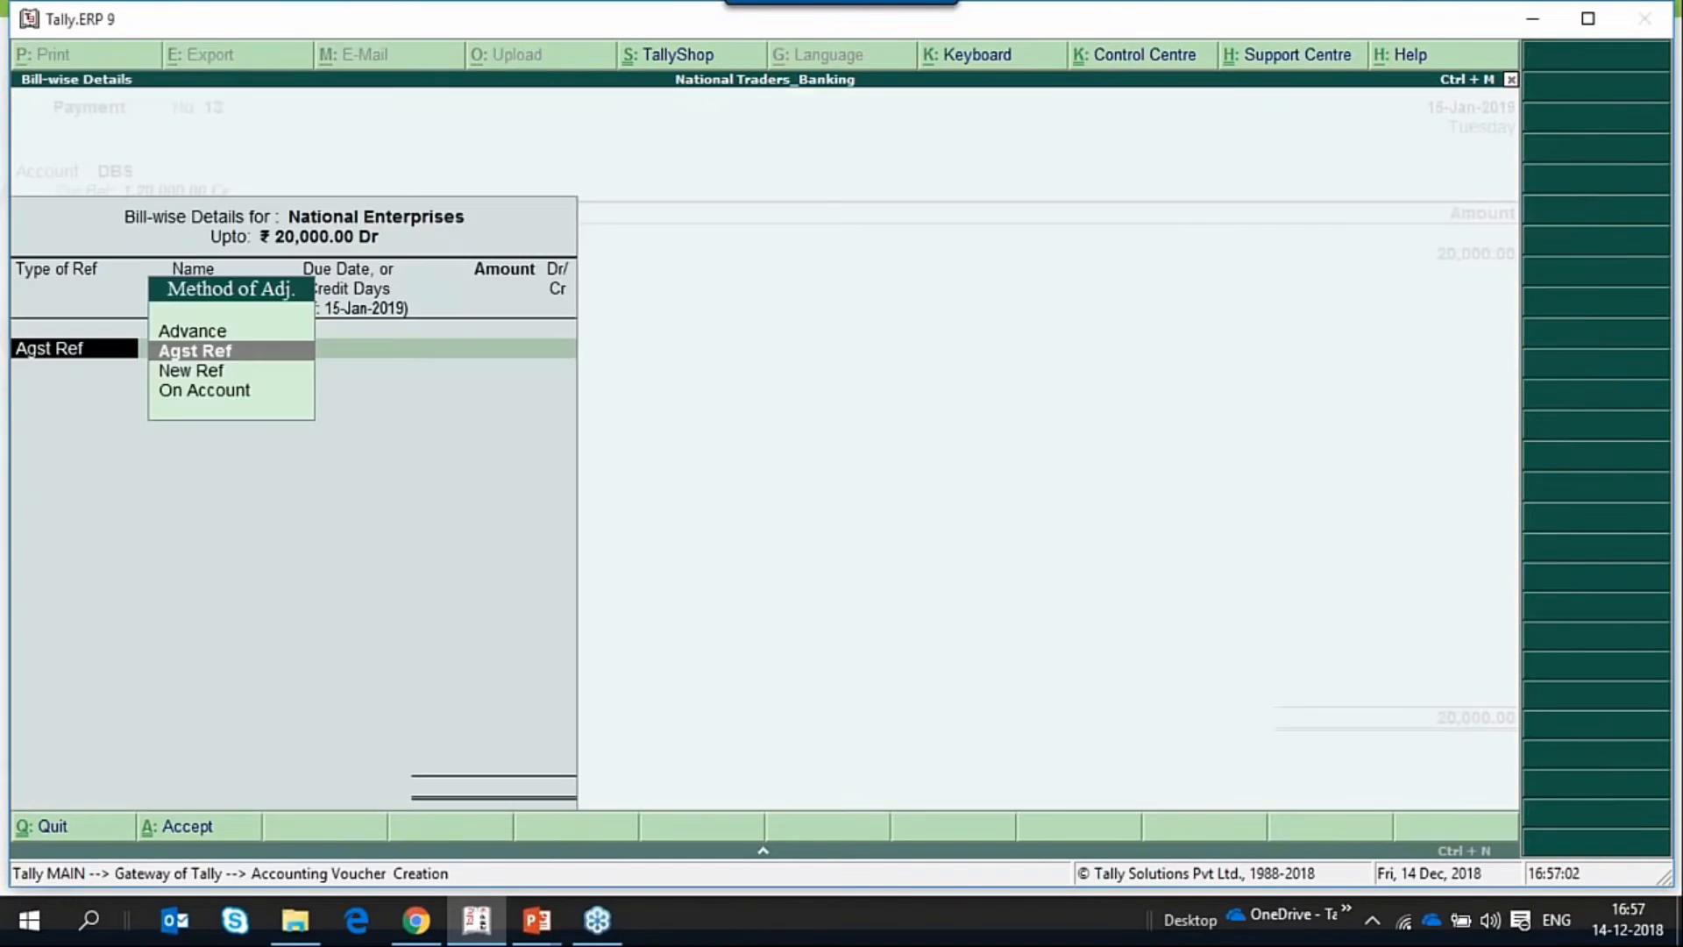
# Allocate the 20,000.00 Dr to a New Ref named 13 in the bill-wise details.
pyautogui.press('Down')
pyautogui.press('Return')
pyautogui.press('Return')
pyautogui.press('Return')
pyautogui.press('Return')
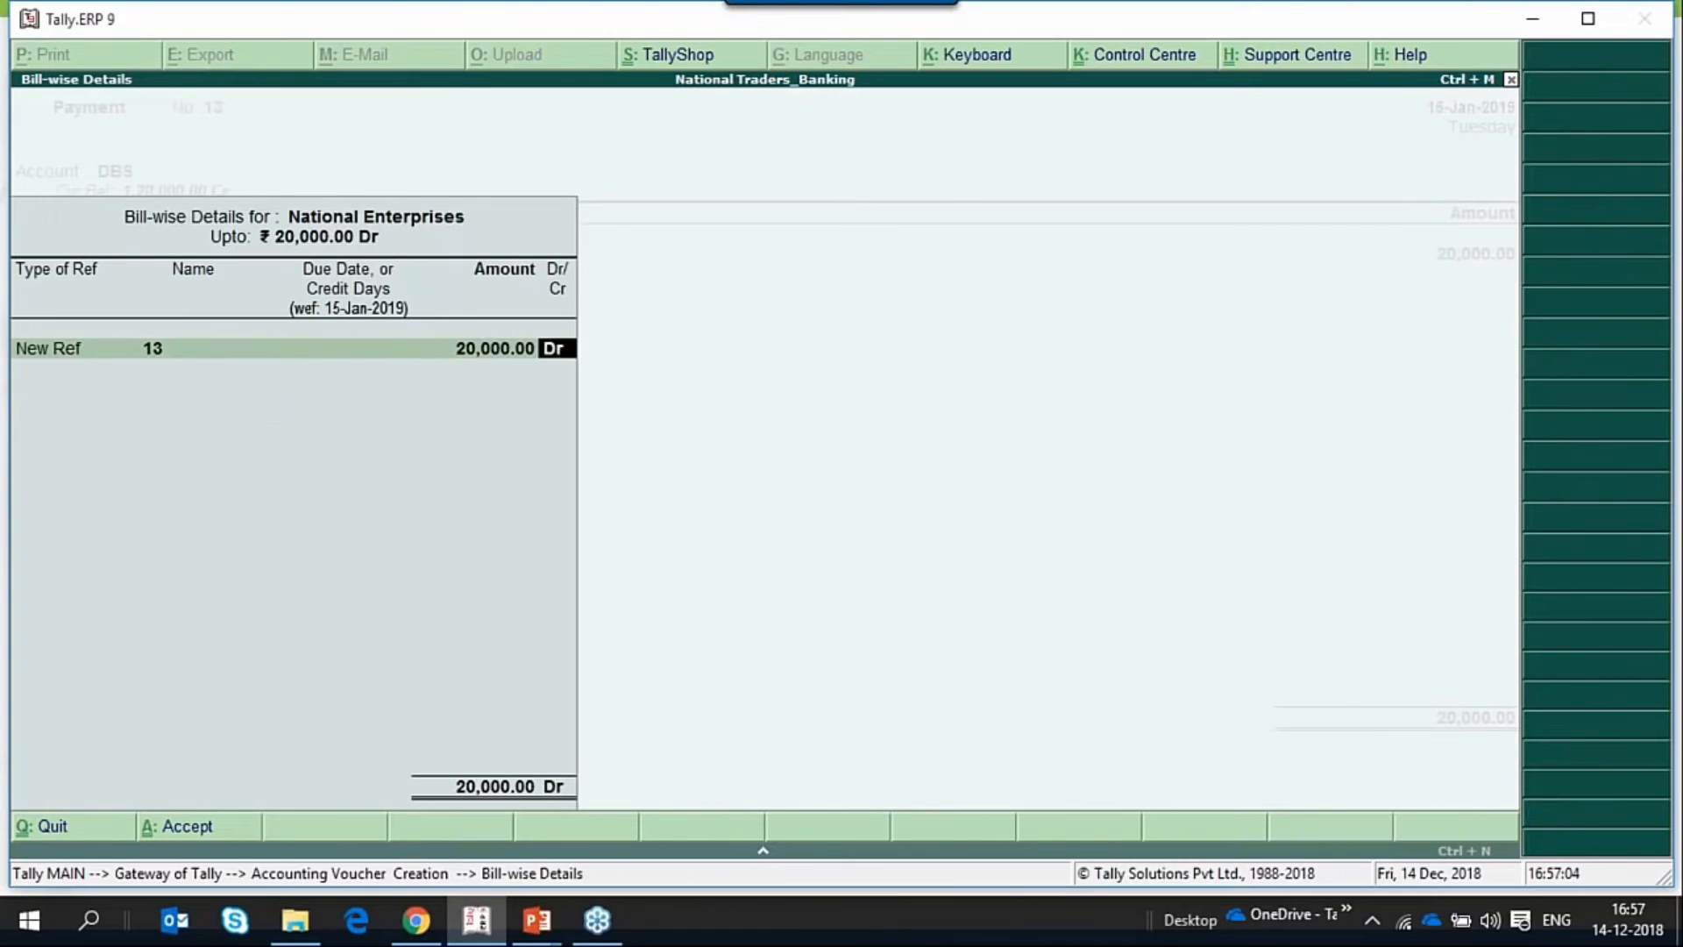
pyautogui.press('Return')
pyautogui.press('Return')
pyautogui.press('Return')
pyautogui.press('Return')
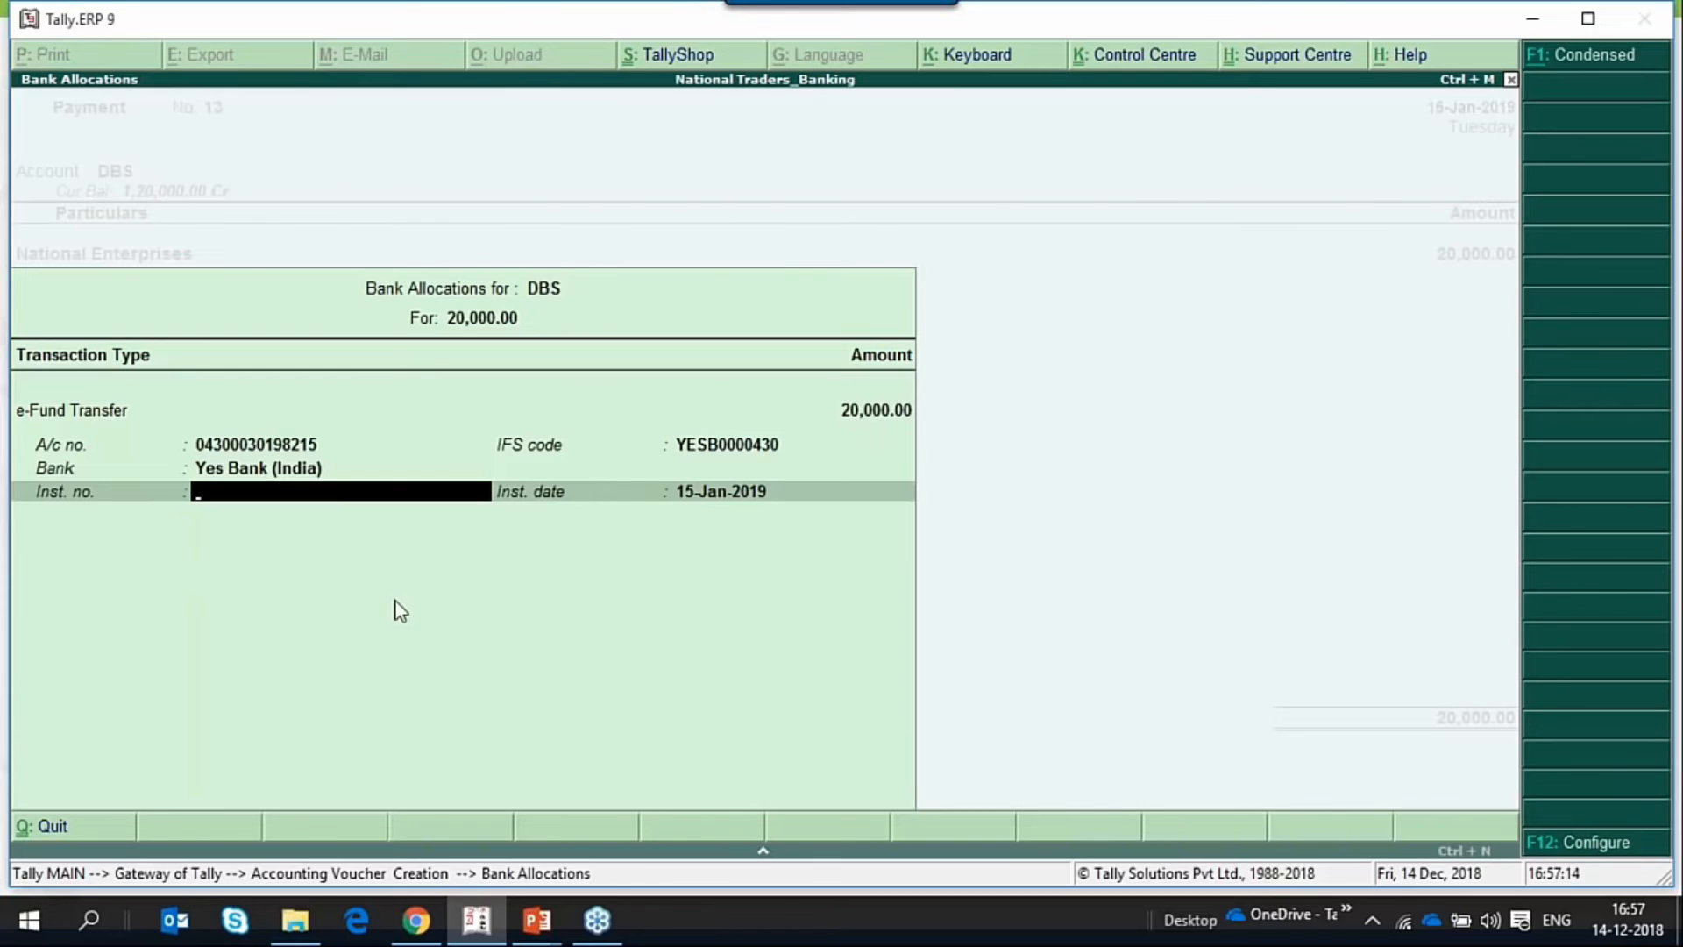
# Allocate the DBS payment as an e-Fund Transfer, leaving the instrument number blank and keeping the instrument date 15-Jan-2019.
pyautogui.press('Return')
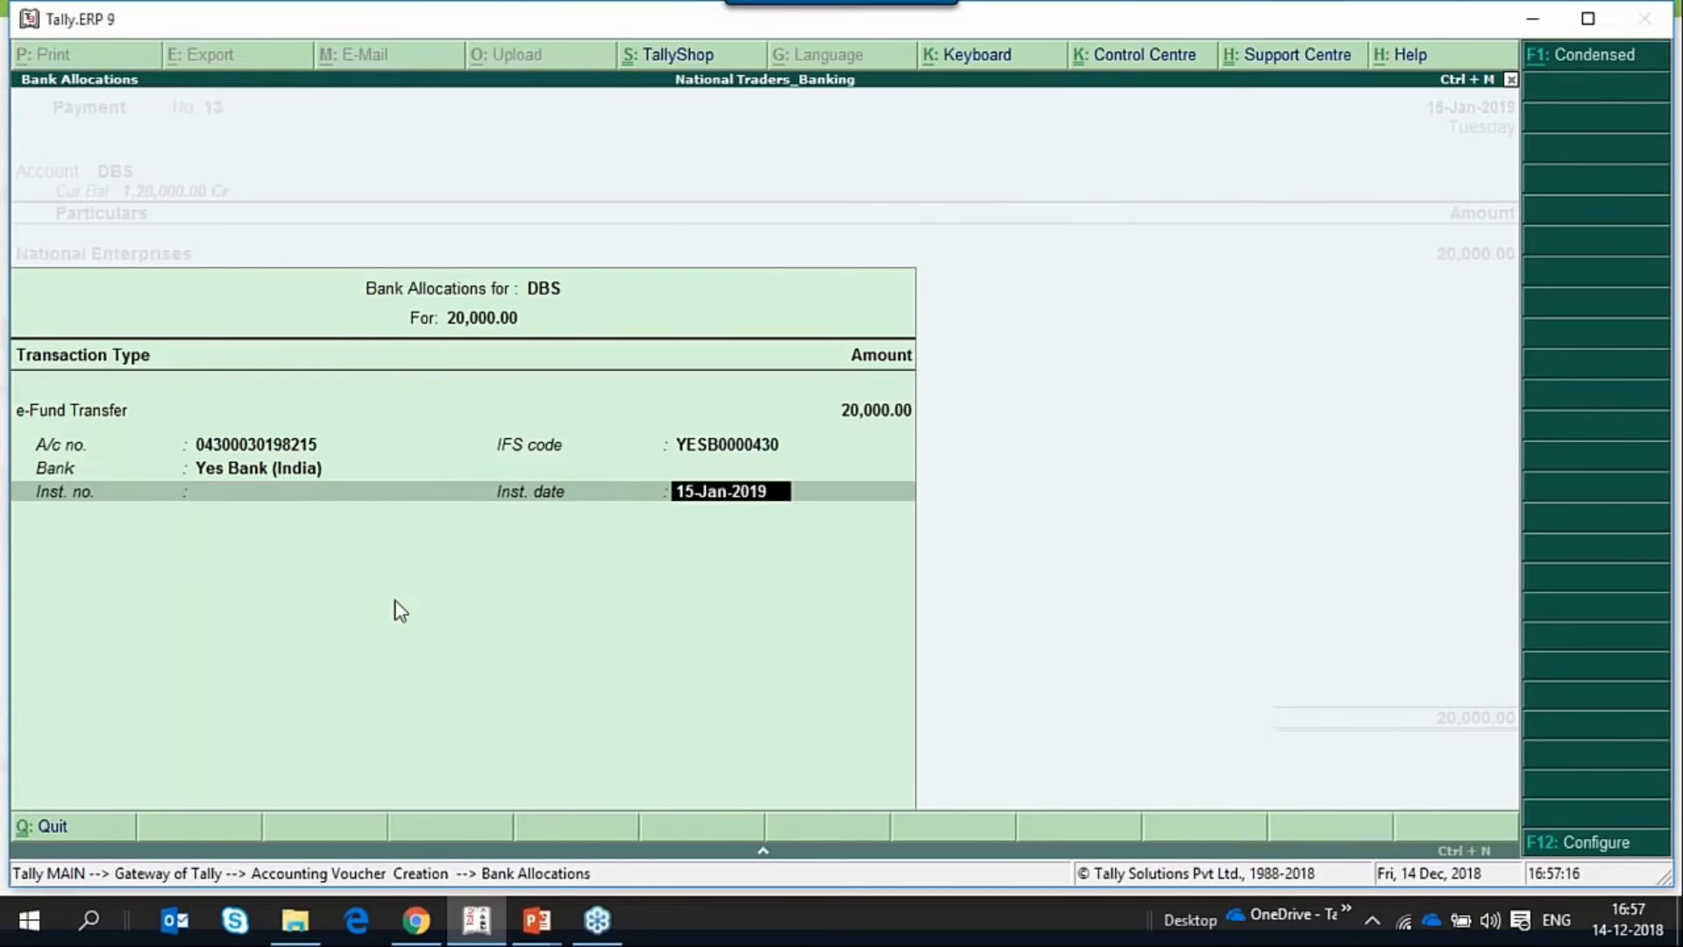
pyautogui.press('Return')
# Accept the payment voucher and export its DBS payment instructions in CSV format with bill details included.
pyautogui.press('Return')
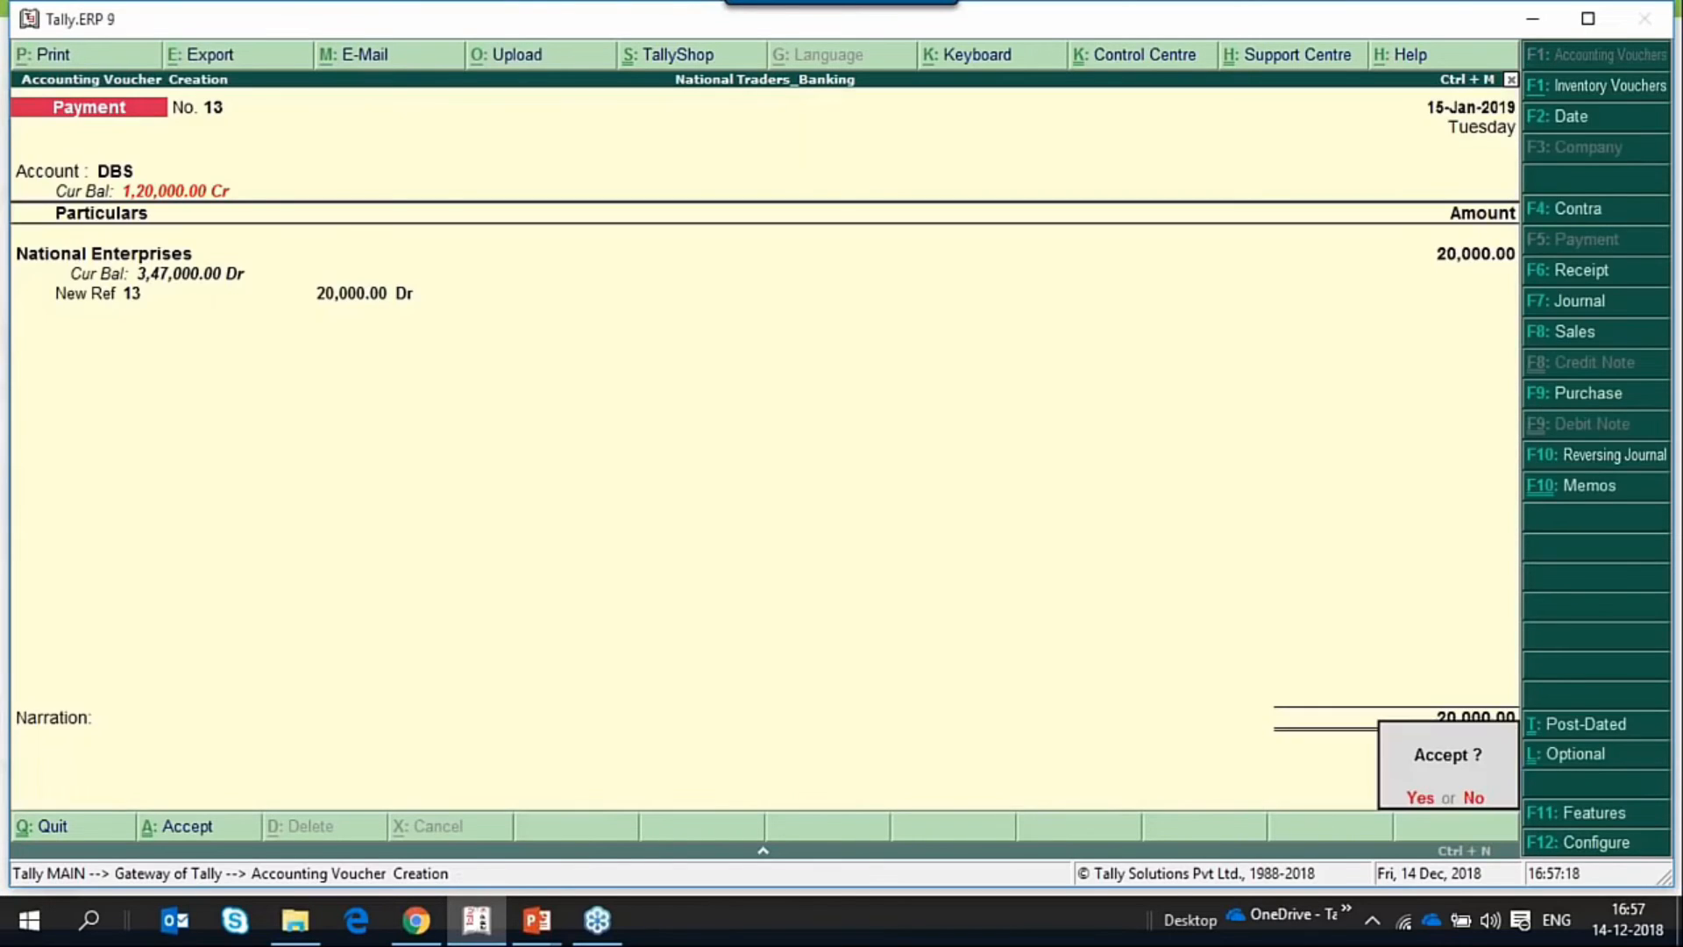
pyautogui.press('Return')
pyautogui.press('Escape')
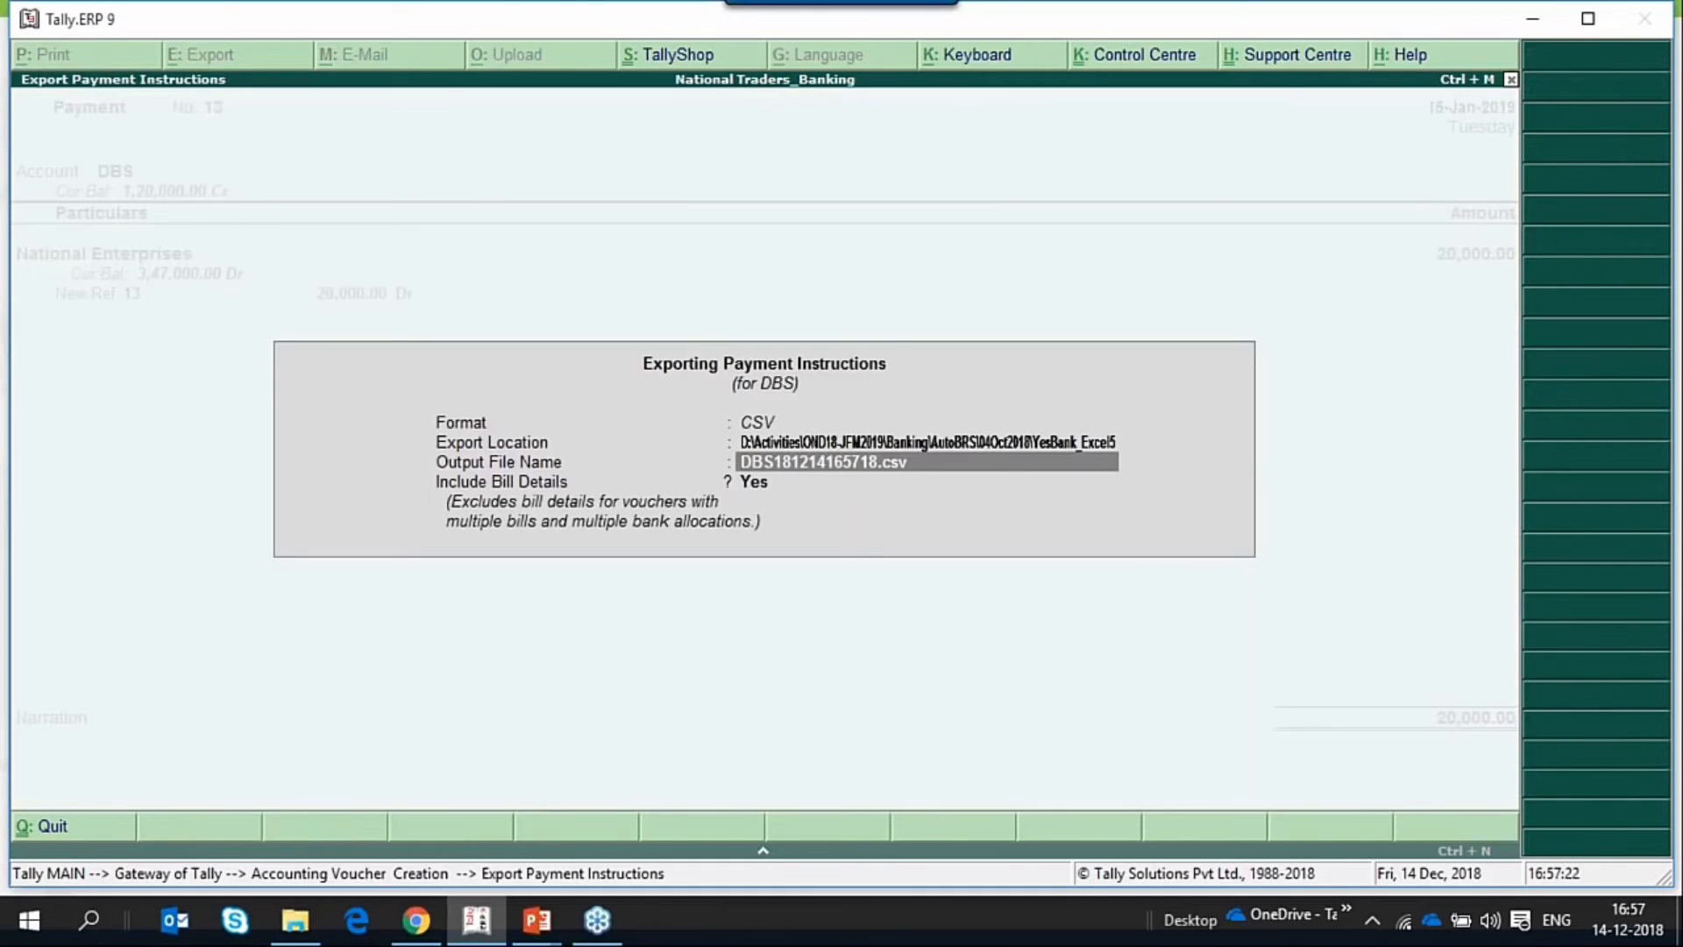
pyautogui.hotkey('ctrl', 'a')
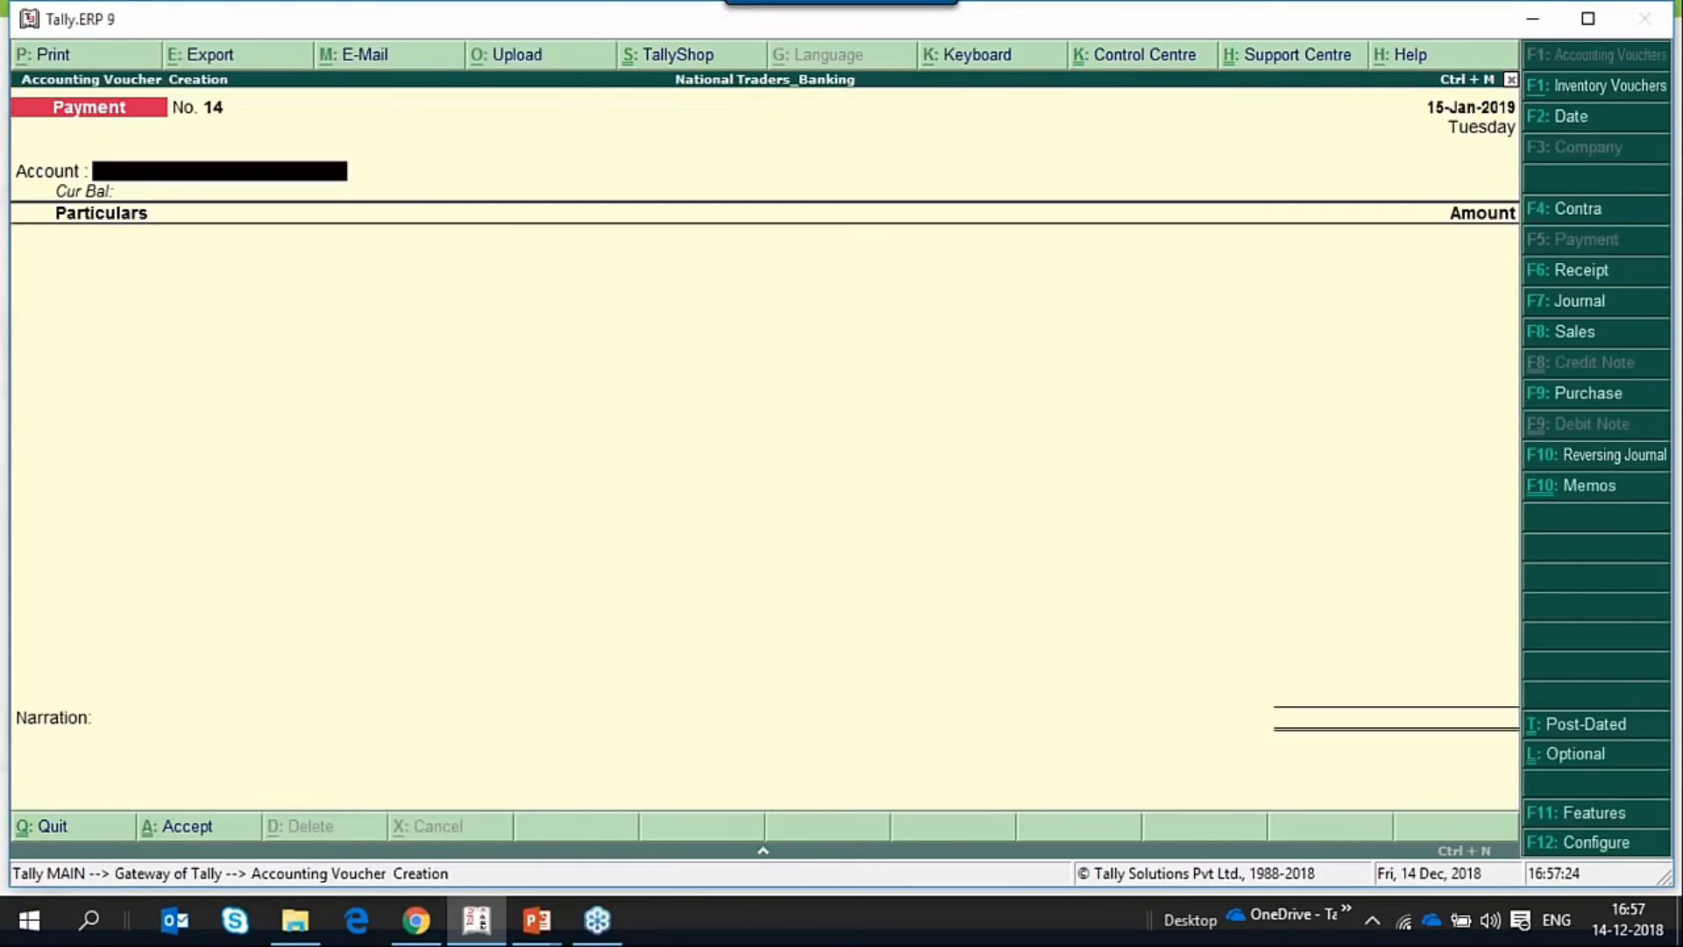
# Review the payment voucher configuration options without changing them, and quit voucher creation.
pyautogui.press('F12')
pyautogui.press('Return')
pyautogui.press('Return')
pyautogui.press('Return')
pyautogui.press('Return')
pyautogui.press('Return')
pyautogui.press('Return')
pyautogui.press('Return')
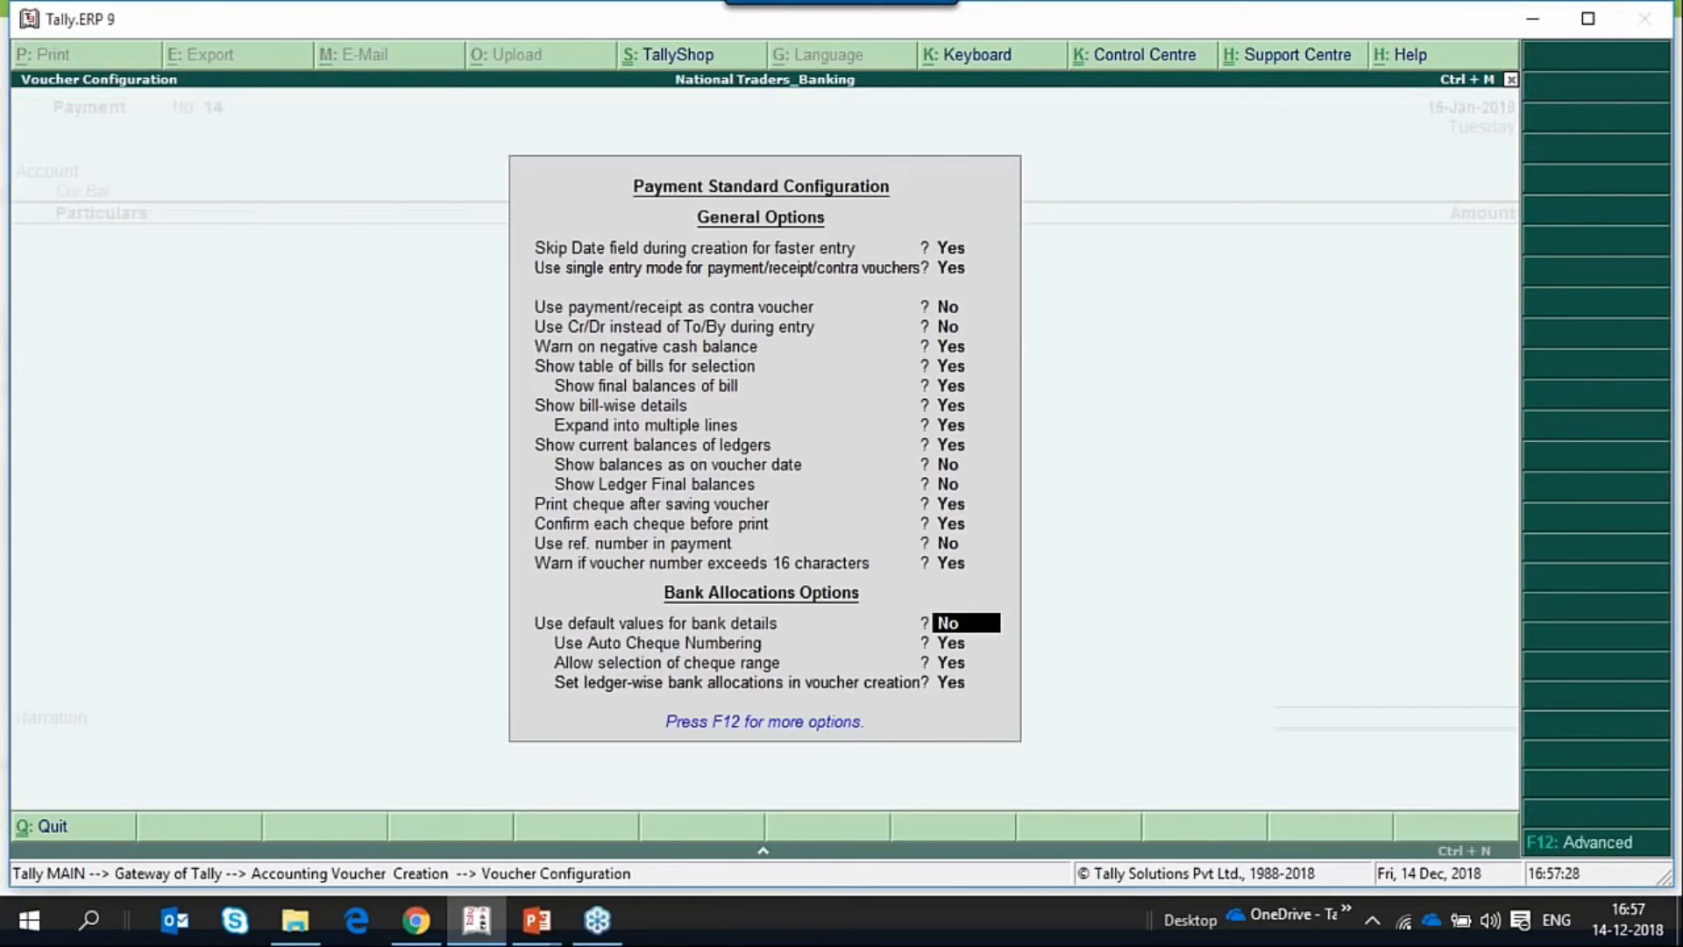
pyautogui.press('Up')
pyautogui.press('Up')
pyautogui.press('Up')
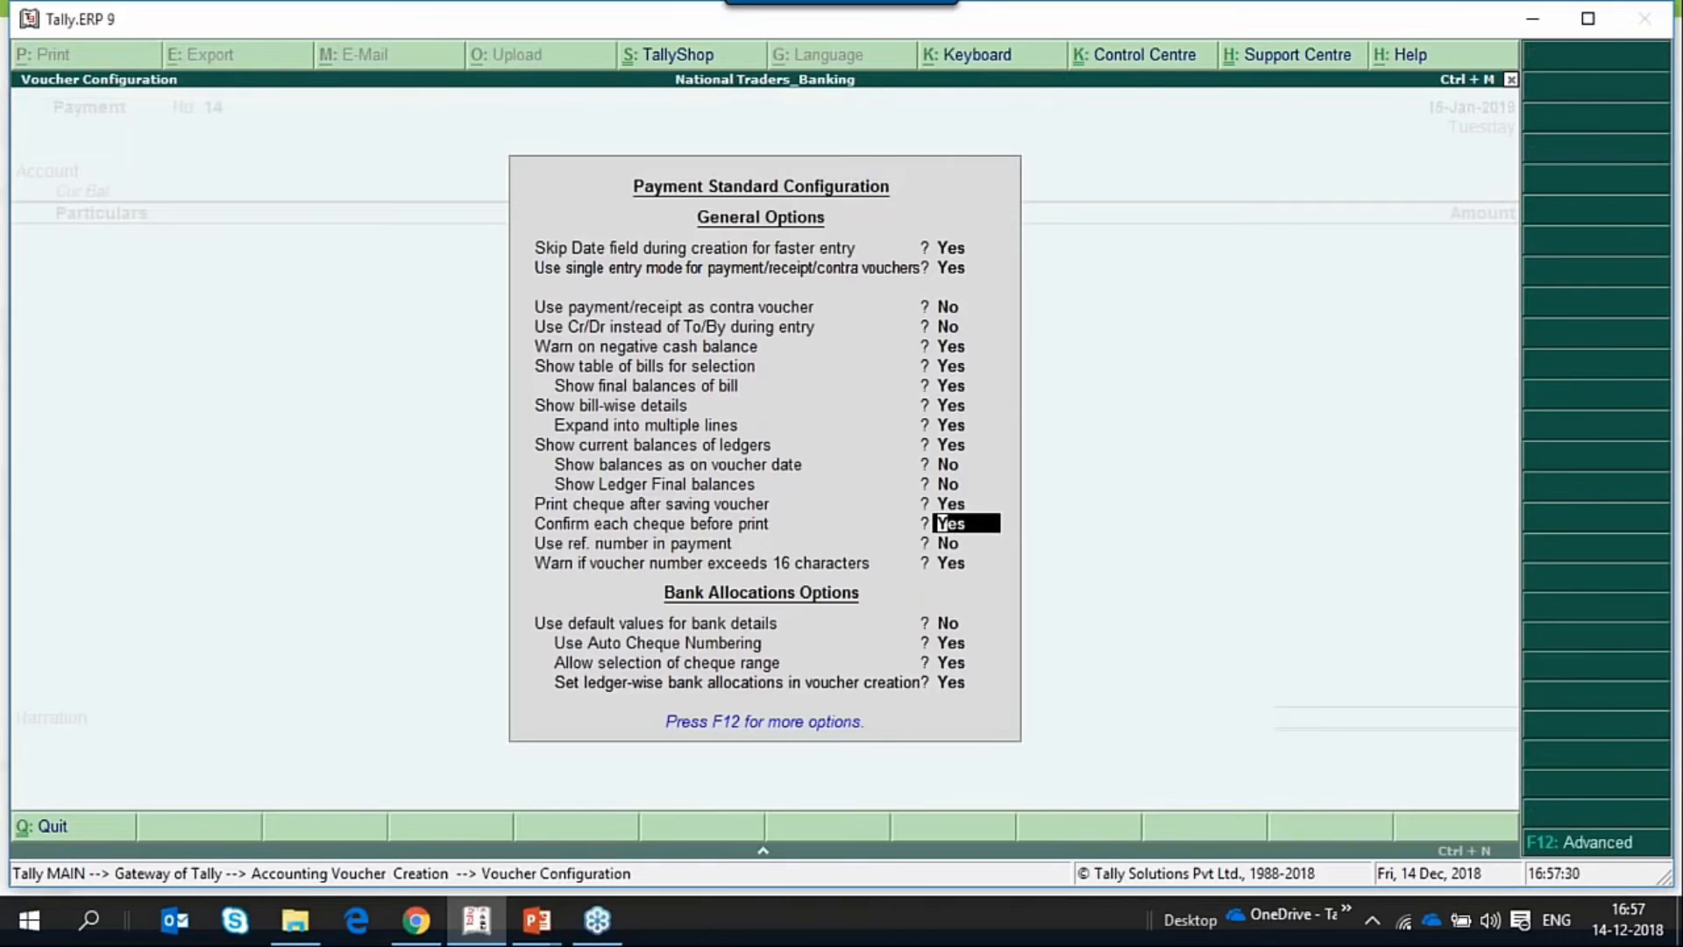
pyautogui.press('BackSpace')
pyautogui.press('Escape')
pyautogui.press('Escape')
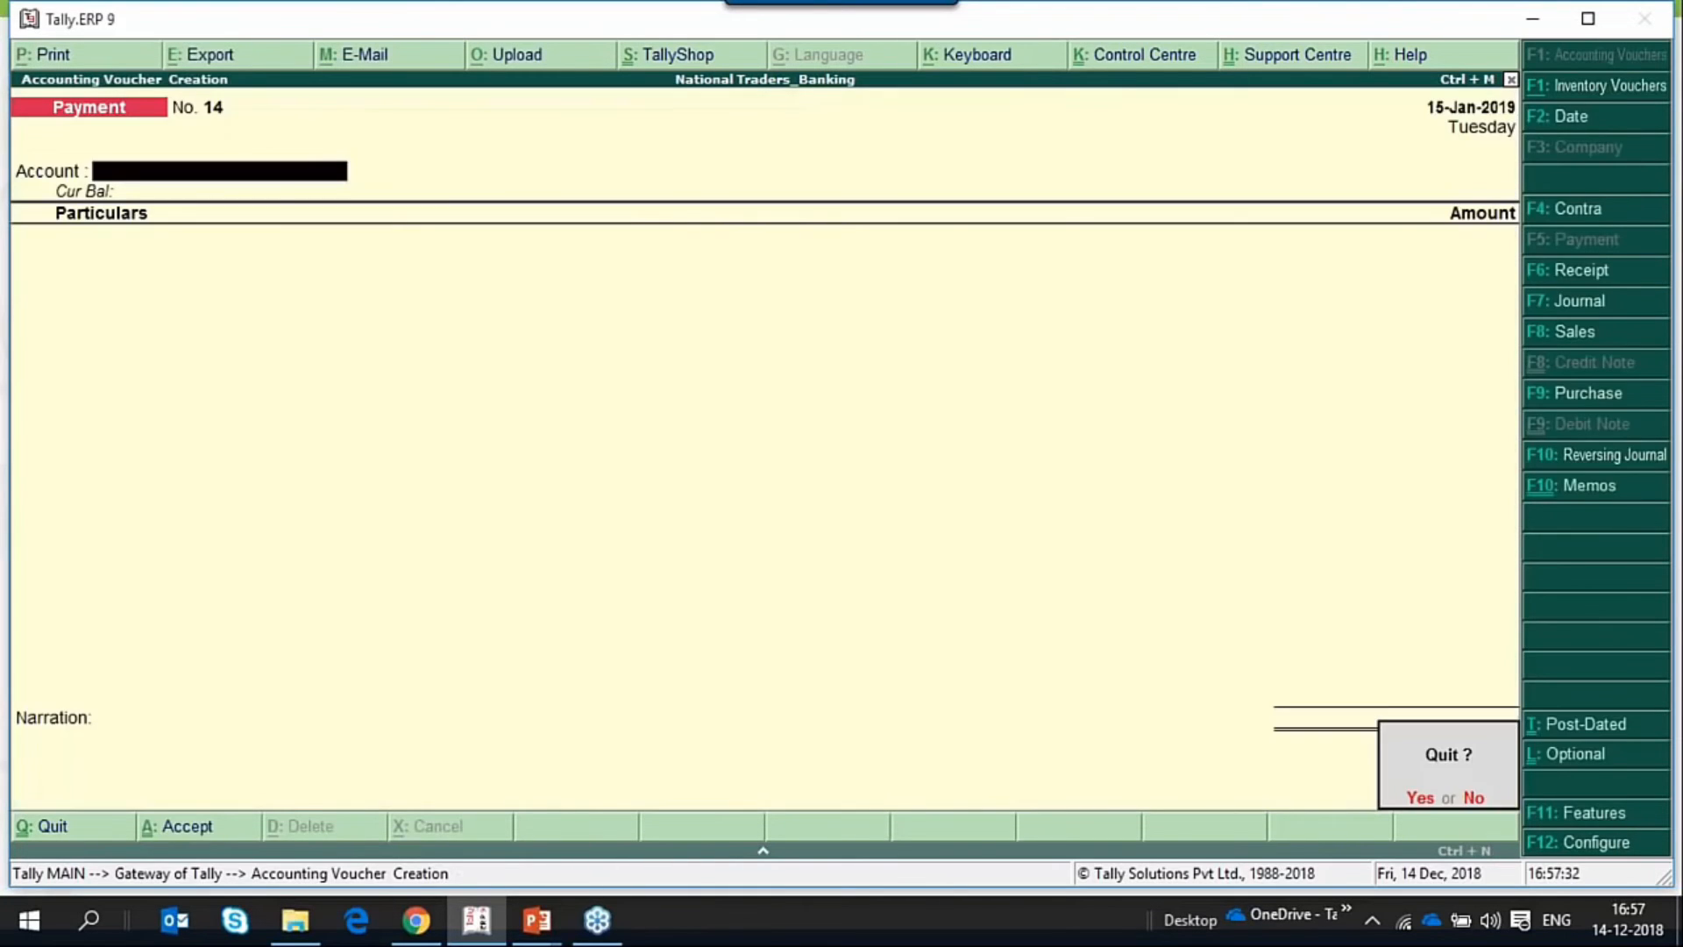
pyautogui.press('Return')
# Open the company's banking features by setting Set/alter banking features to Yes in the accounting features.
pyautogui.press('Up')
pyautogui.press('Up')
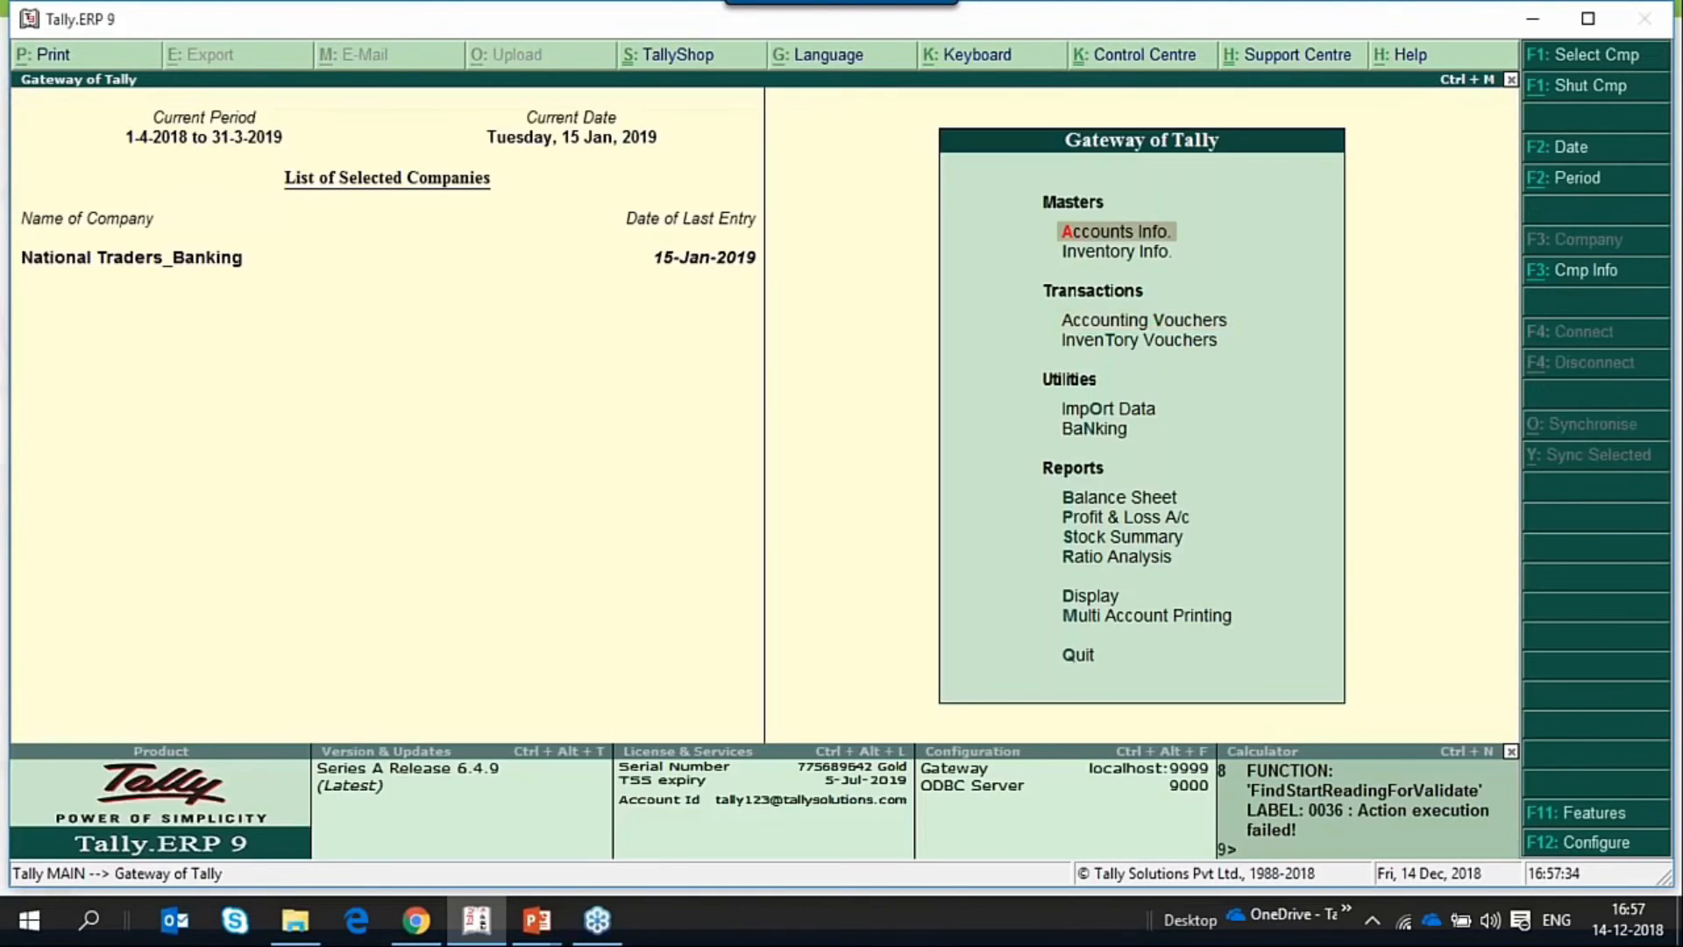
pyautogui.press('F11')
pyautogui.press('Return')
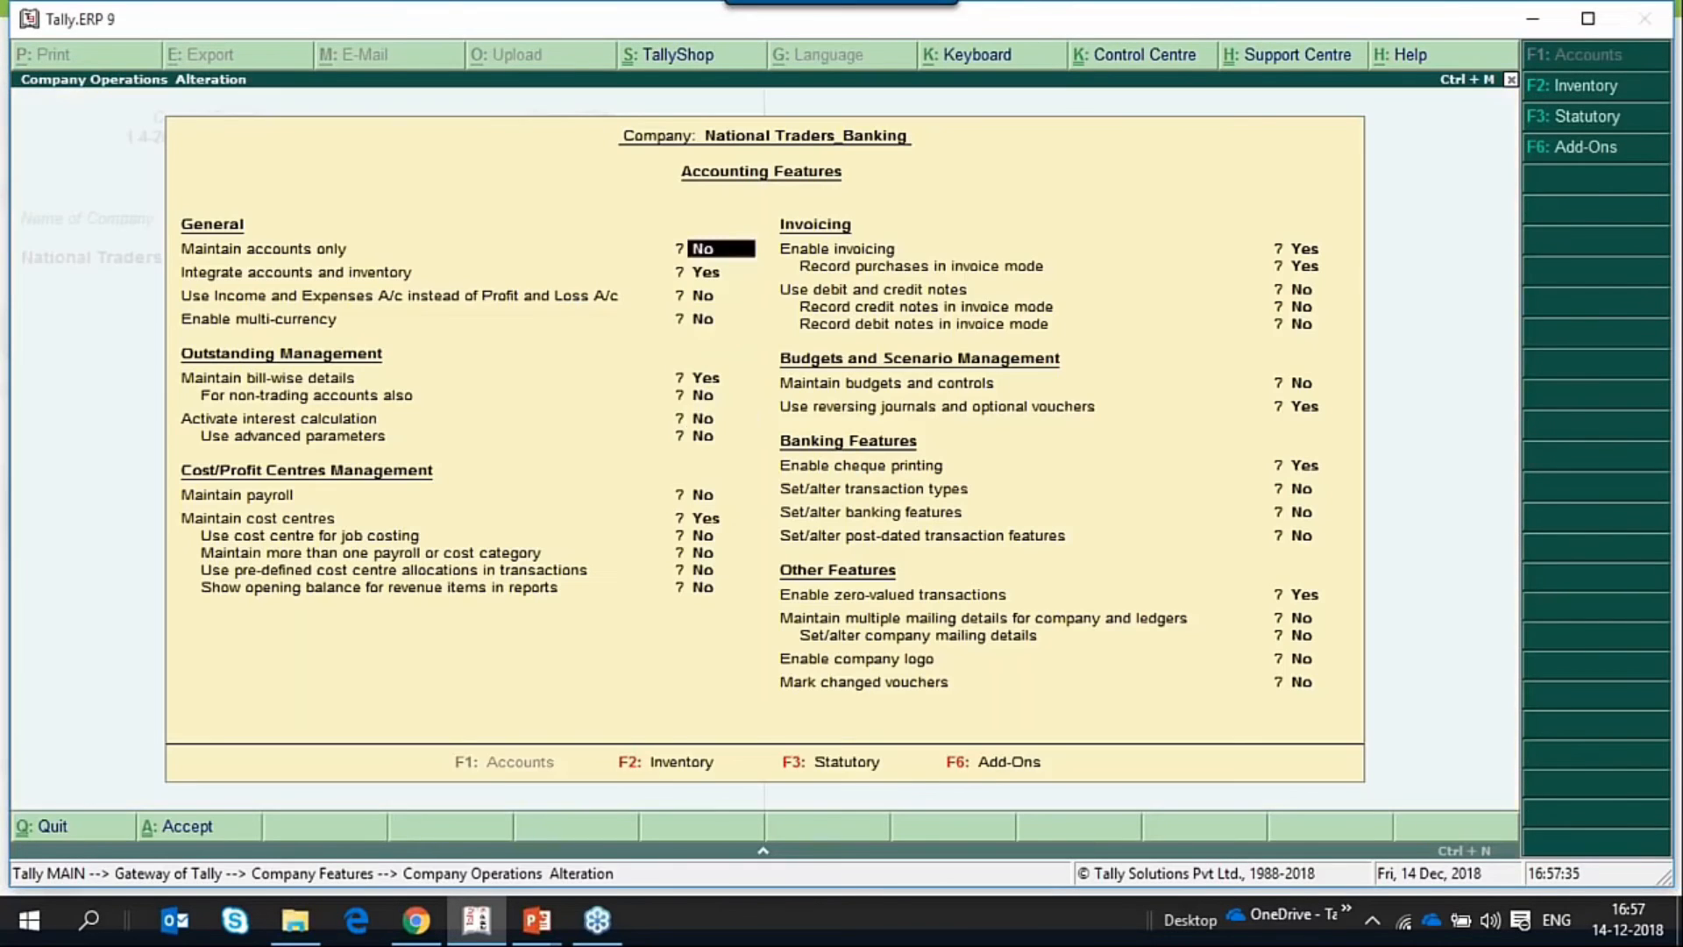
pyautogui.press('Down')
pyautogui.press('Down')
pyautogui.press('Down')
pyautogui.press('Down')
pyautogui.press('Down')
pyautogui.press('Down')
pyautogui.press('Down')
pyautogui.press('Down')
pyautogui.press('Down')
pyautogui.press('Down')
pyautogui.press('Down')
pyautogui.press('Down')
pyautogui.press('Down')
pyautogui.press('Down')
pyautogui.press('Down')
pyautogui.press('Down')
pyautogui.press('Down')
pyautogui.press('Down')
pyautogui.press('Down')
pyautogui.press('Down')
pyautogui.press('Down')
pyautogui.press('Down')
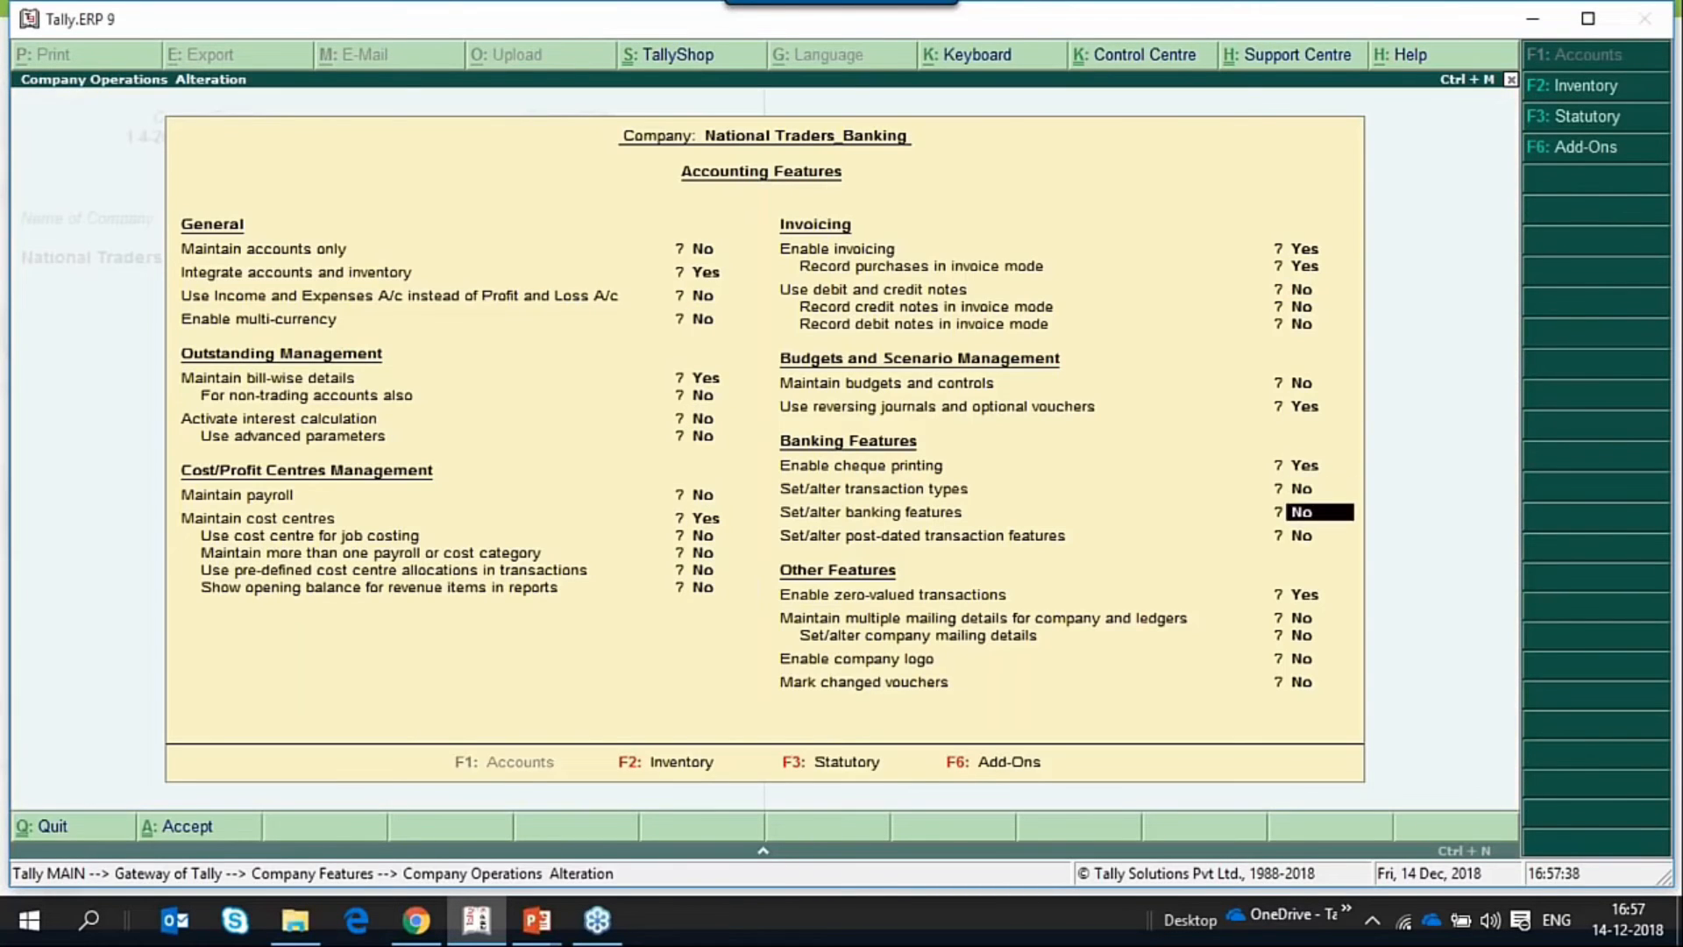
pyautogui.write('y')
pyautogui.press('Return')
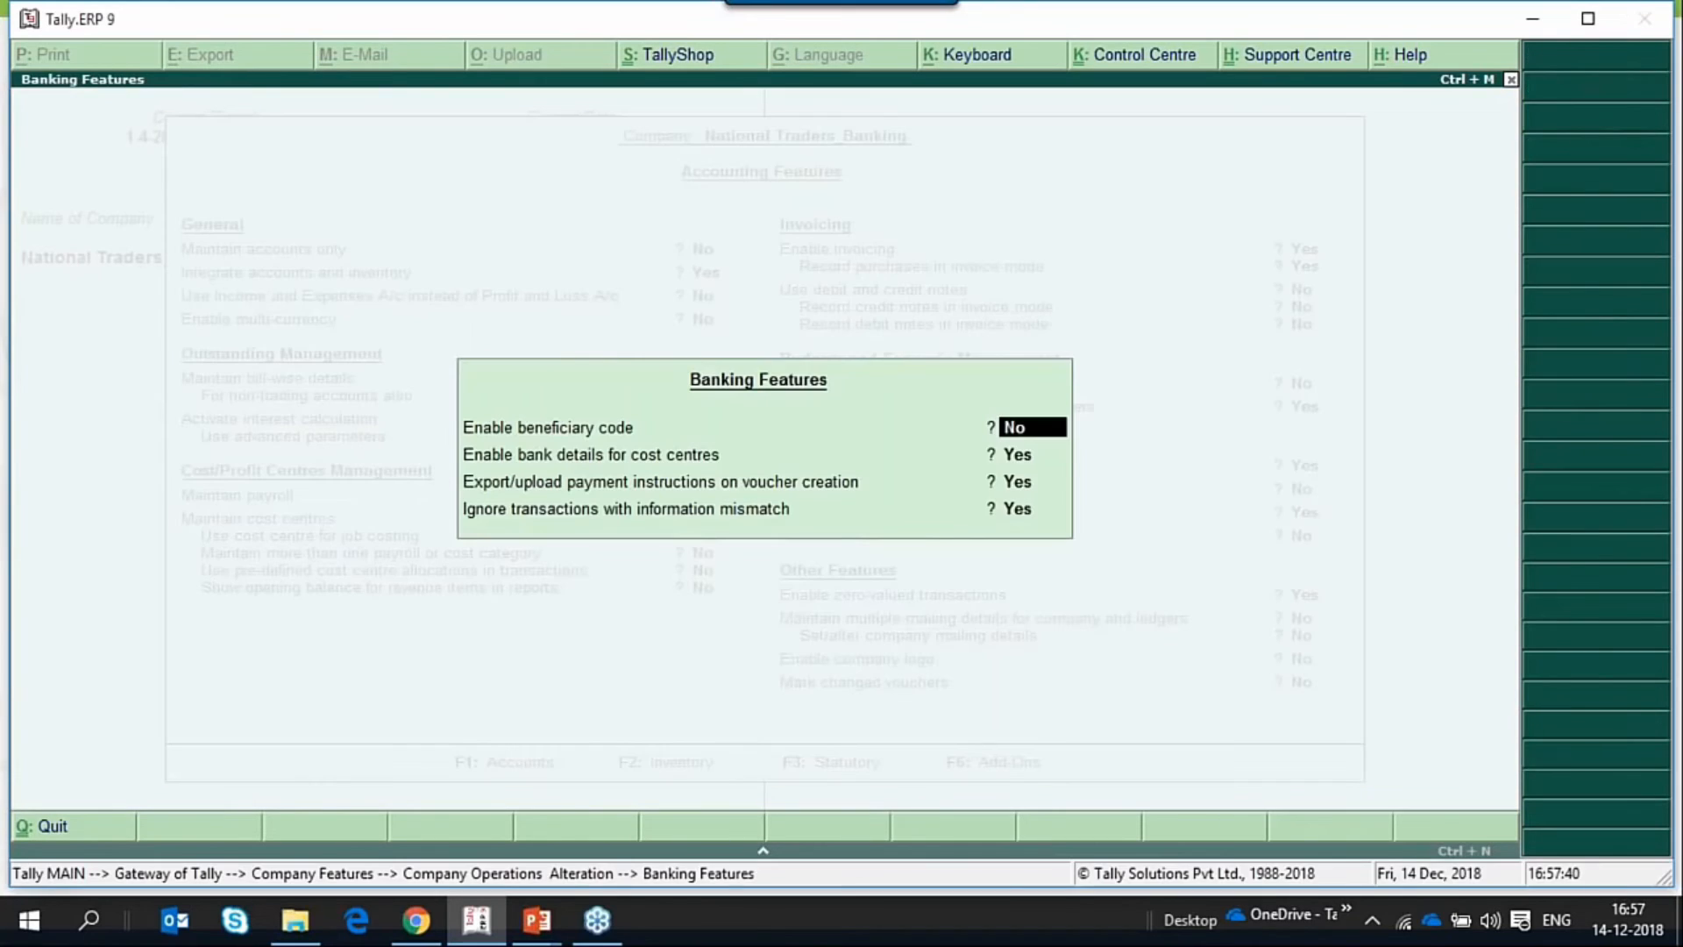
# Check the option for exporting or uploading payment instructions on voucher creation, and return to the Gateway of Tally without altering the features.
pyautogui.press('Return')
pyautogui.press('Return')
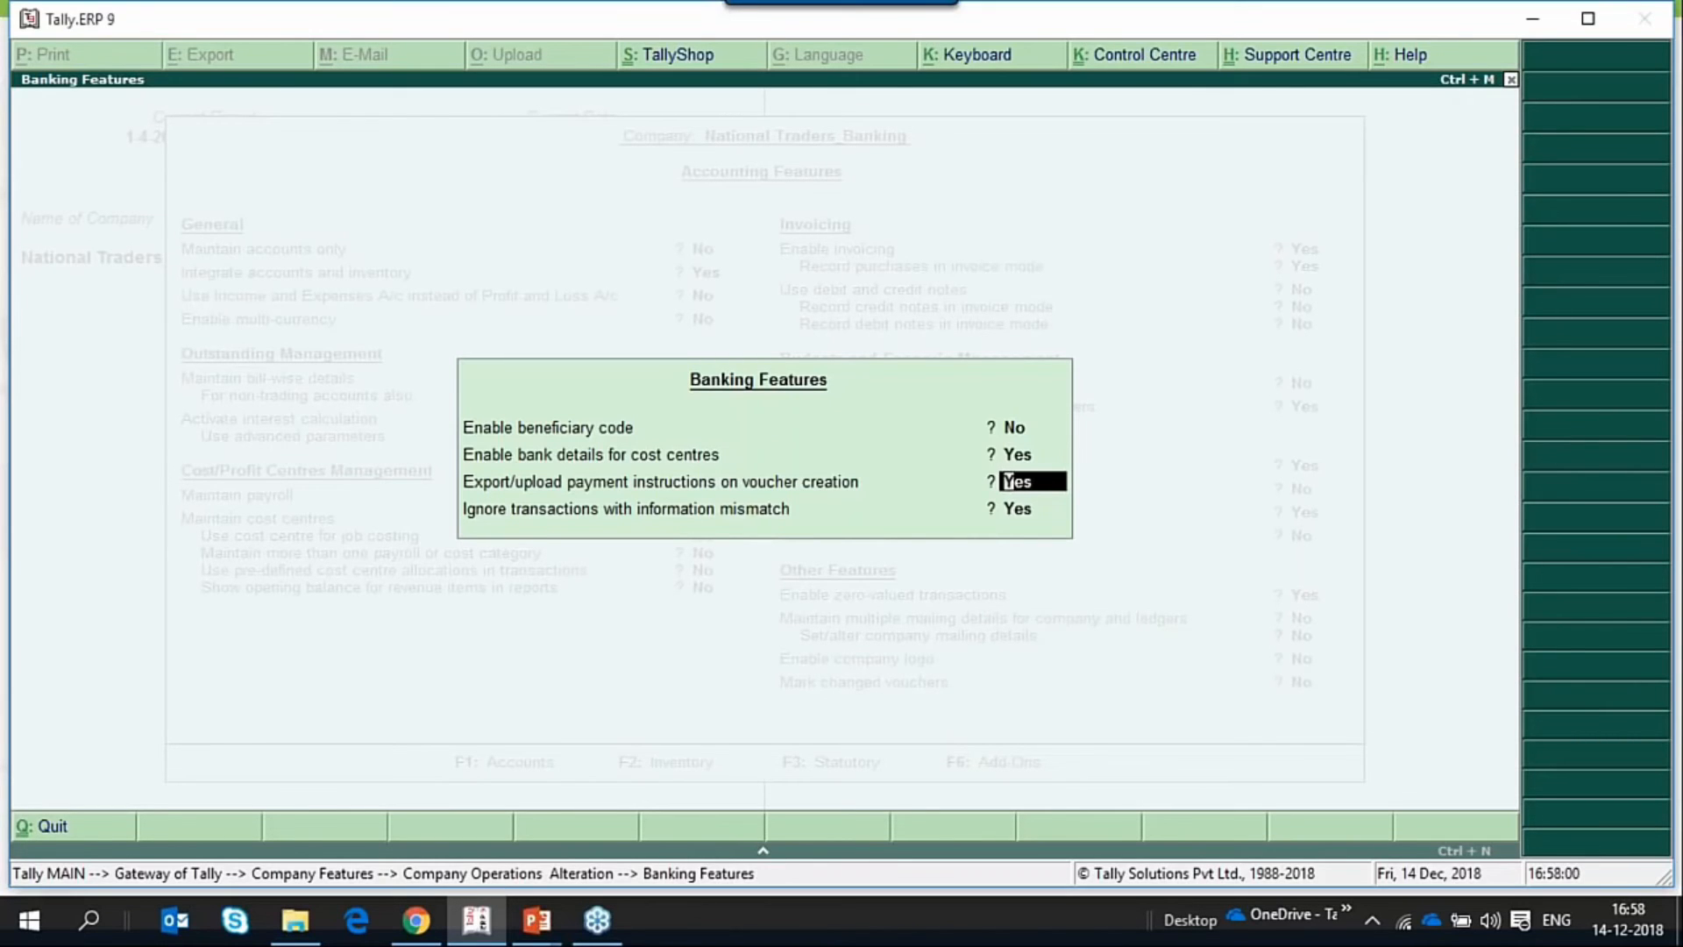
pyautogui.press('Escape')
pyautogui.press('Escape')
pyautogui.press('Escape')
pyautogui.press('Escape')
pyautogui.press('Return')
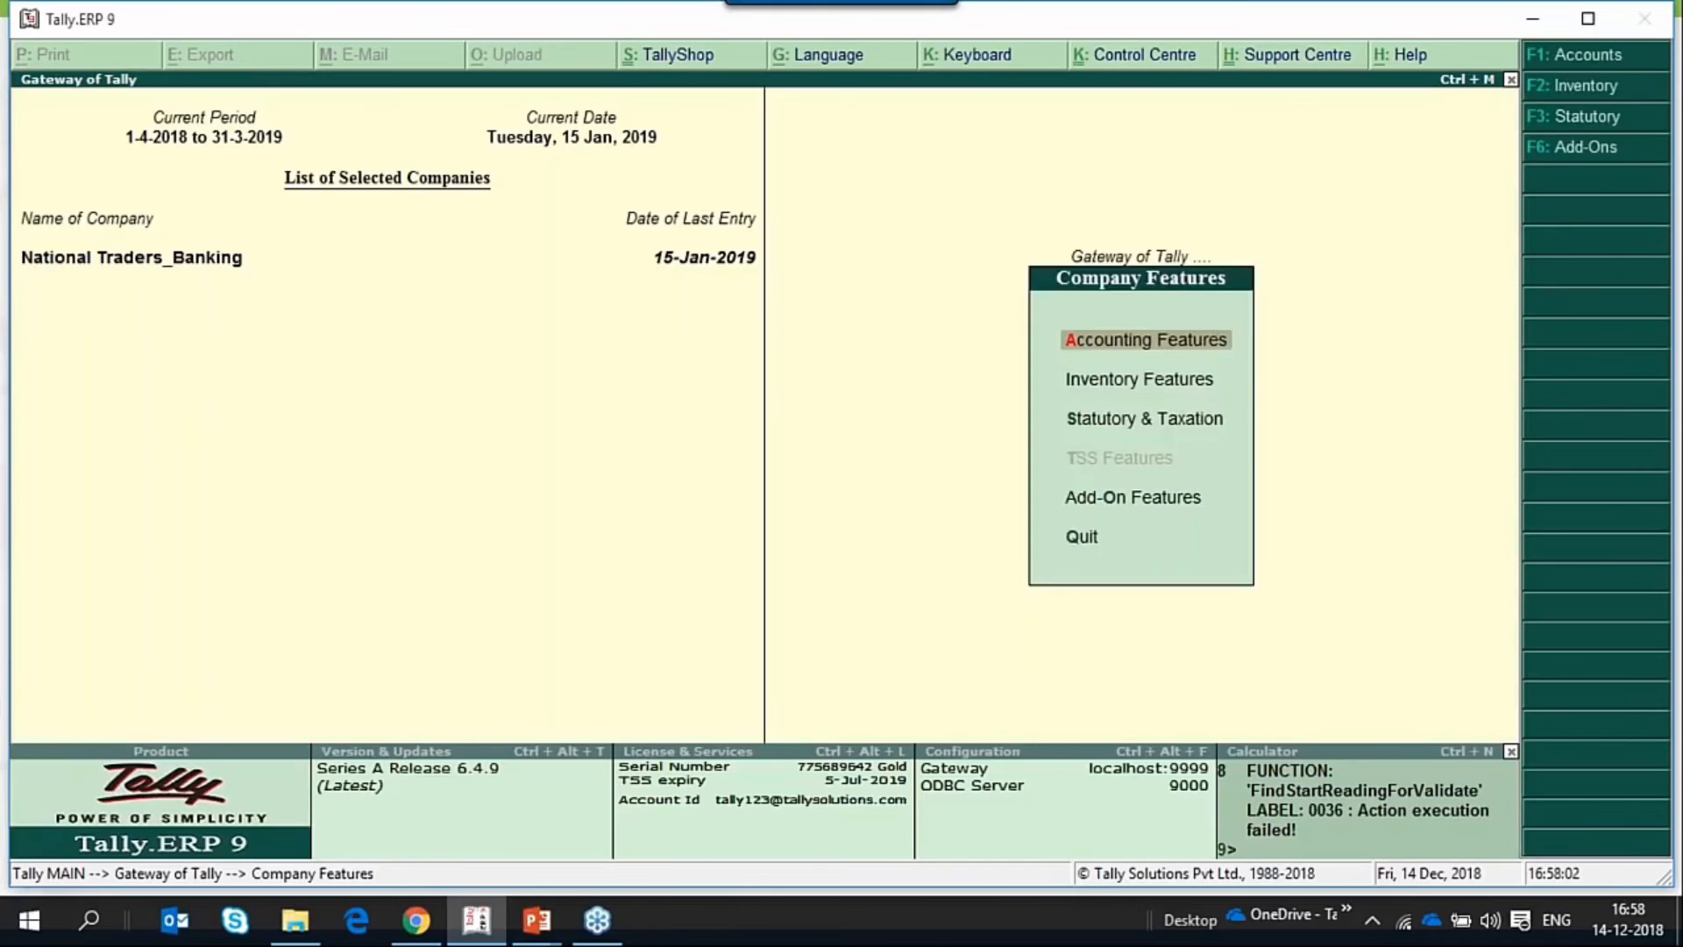
pyautogui.press('Escape')
# Start a payment voucher from the DBS account to Sharma Traders with an amount of 30000.
pyautogui.press('Down')
pyautogui.press('Down')
pyautogui.press('Return')
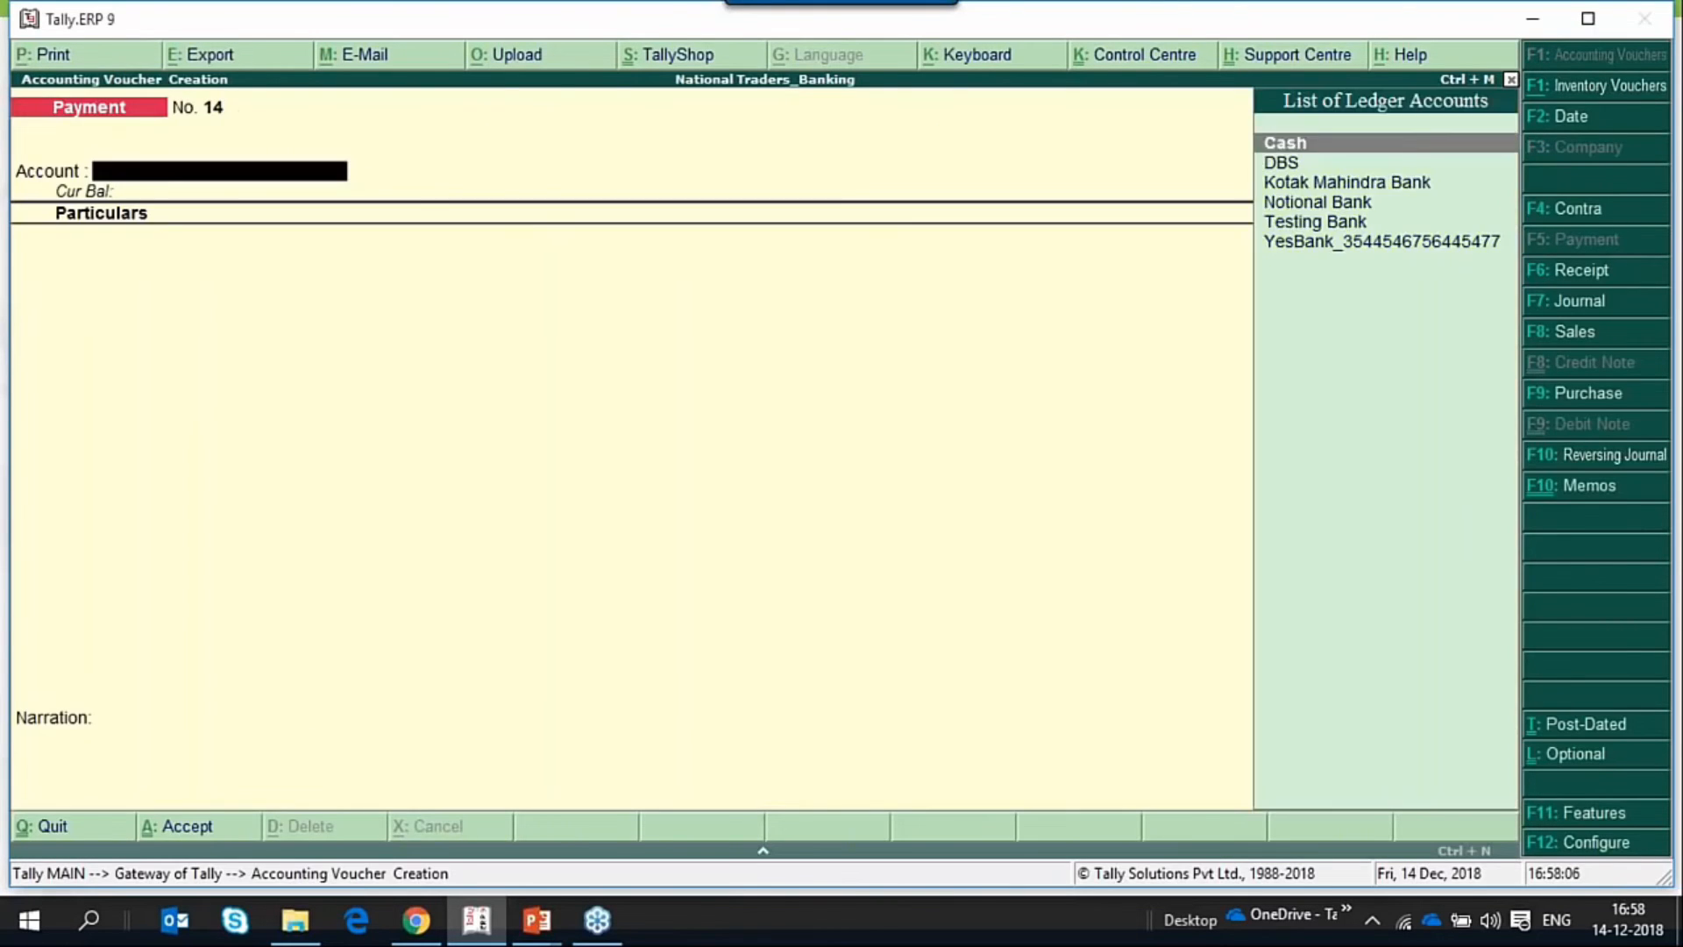
pyautogui.press('Down')
pyautogui.press('Return')
pyautogui.press('Down')
pyautogui.press('Down')
pyautogui.press('Down')
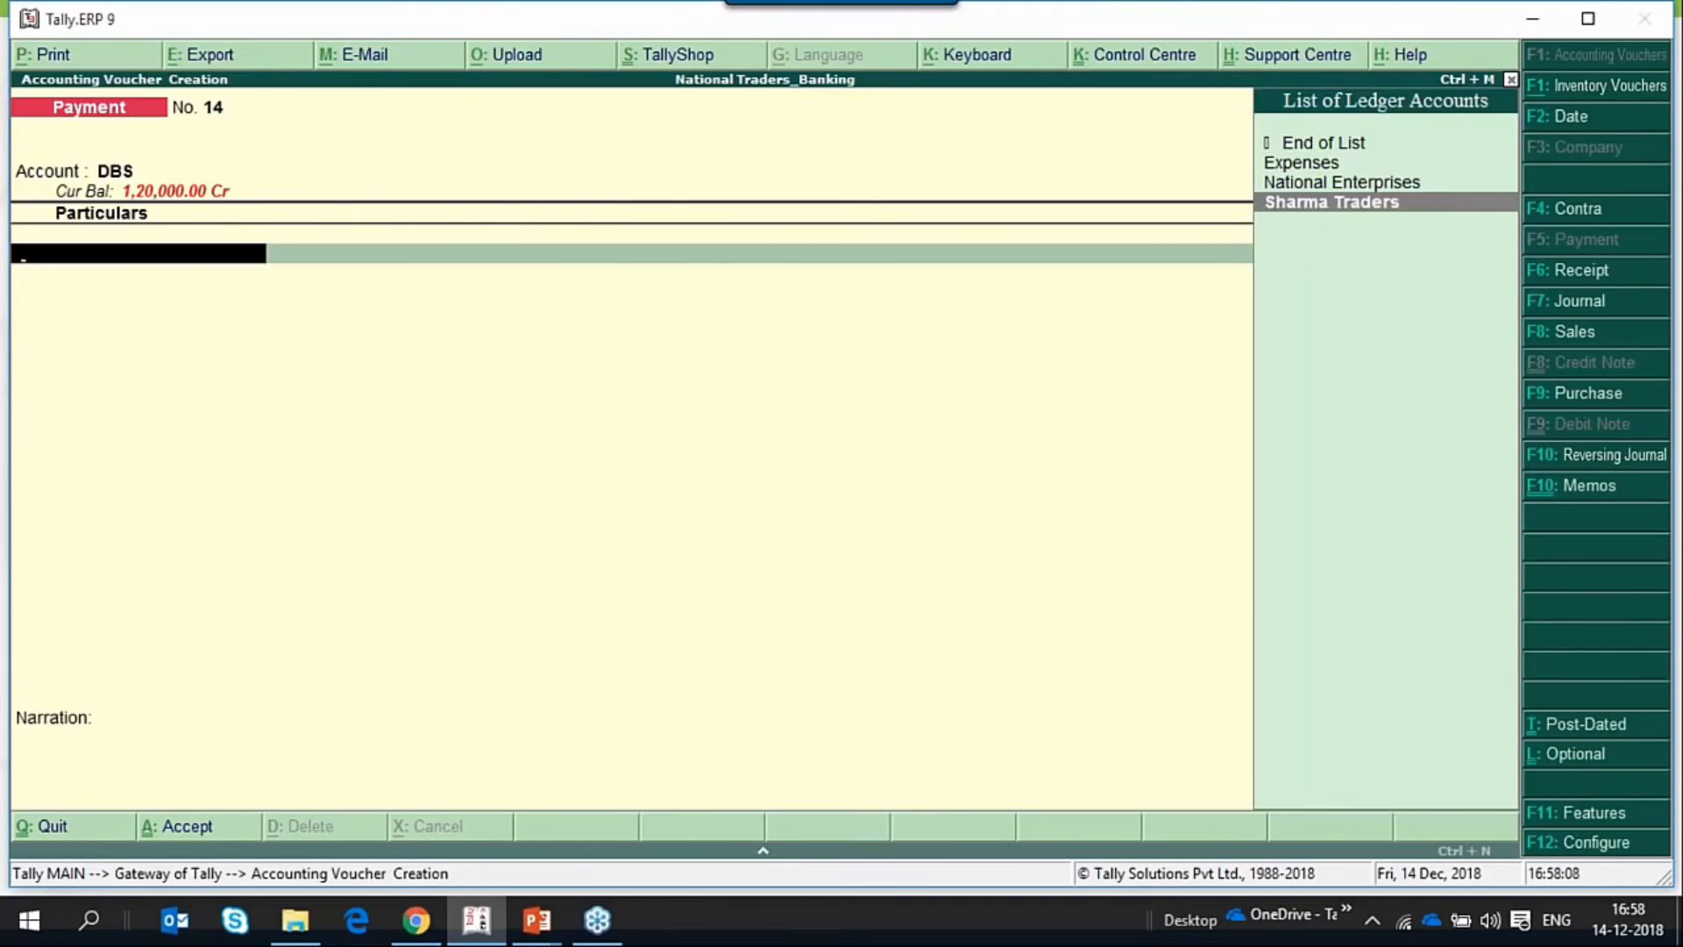
pyautogui.press('Return')
pyautogui.write('30,')
pyautogui.write('000')
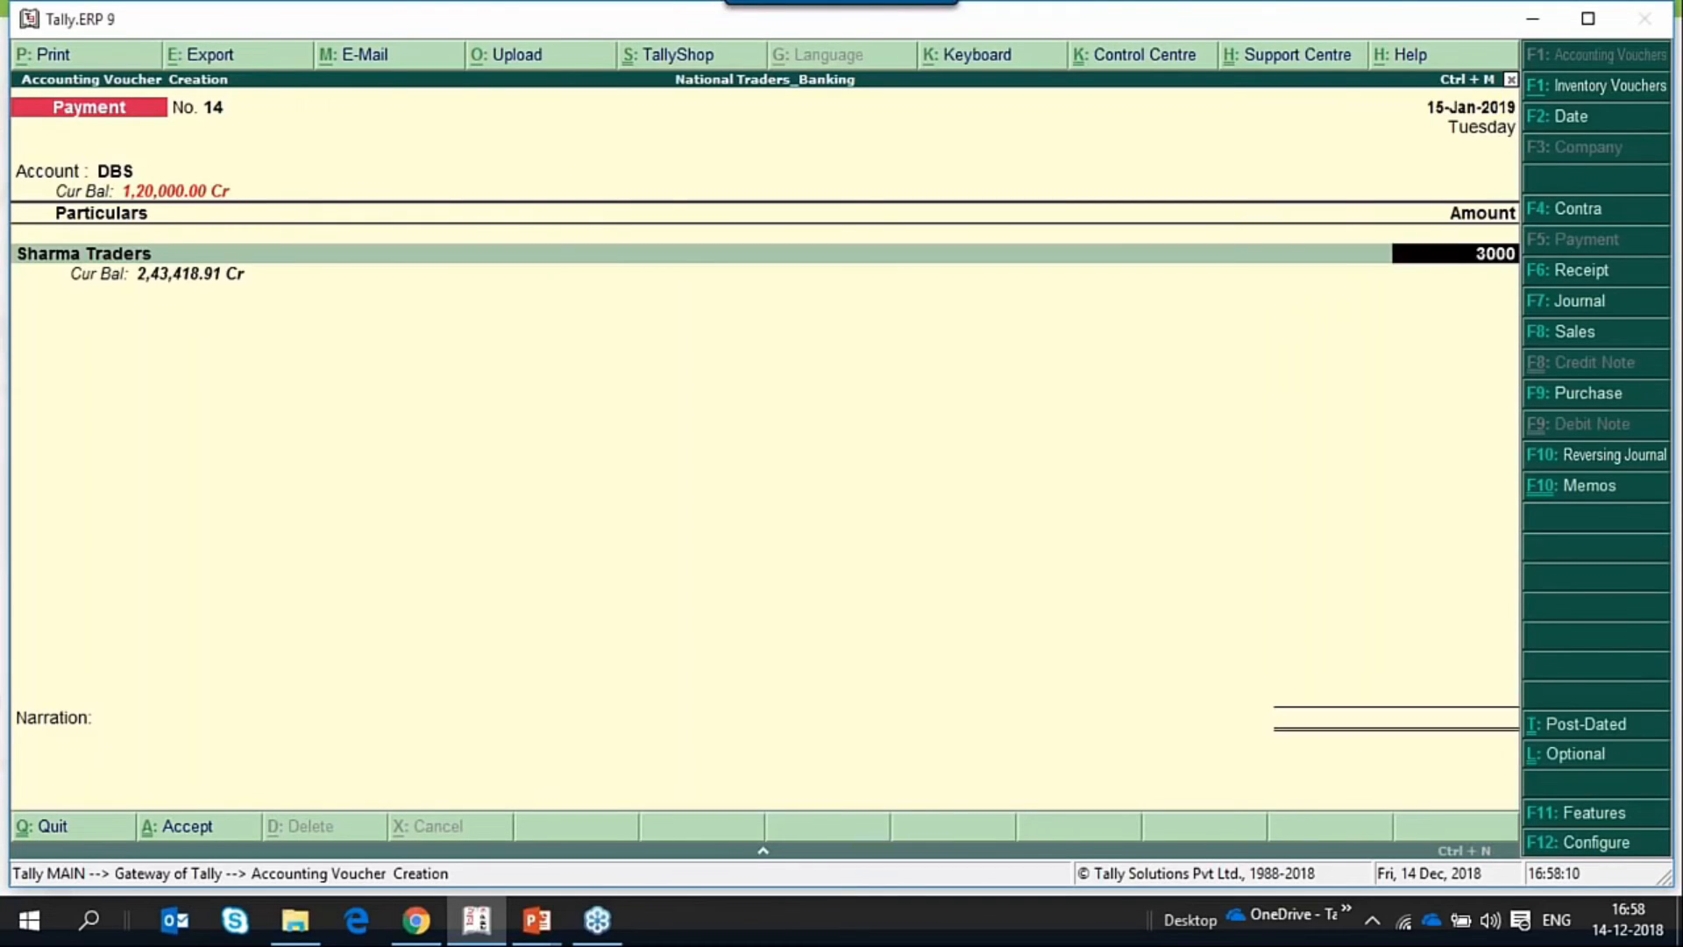
# Allocate the 30,000.00 Dr to a New Ref named 14 in the bill-wise details.
pyautogui.press('Return')
pyautogui.press('Down')
pyautogui.press('Return')
pyautogui.press('Return')
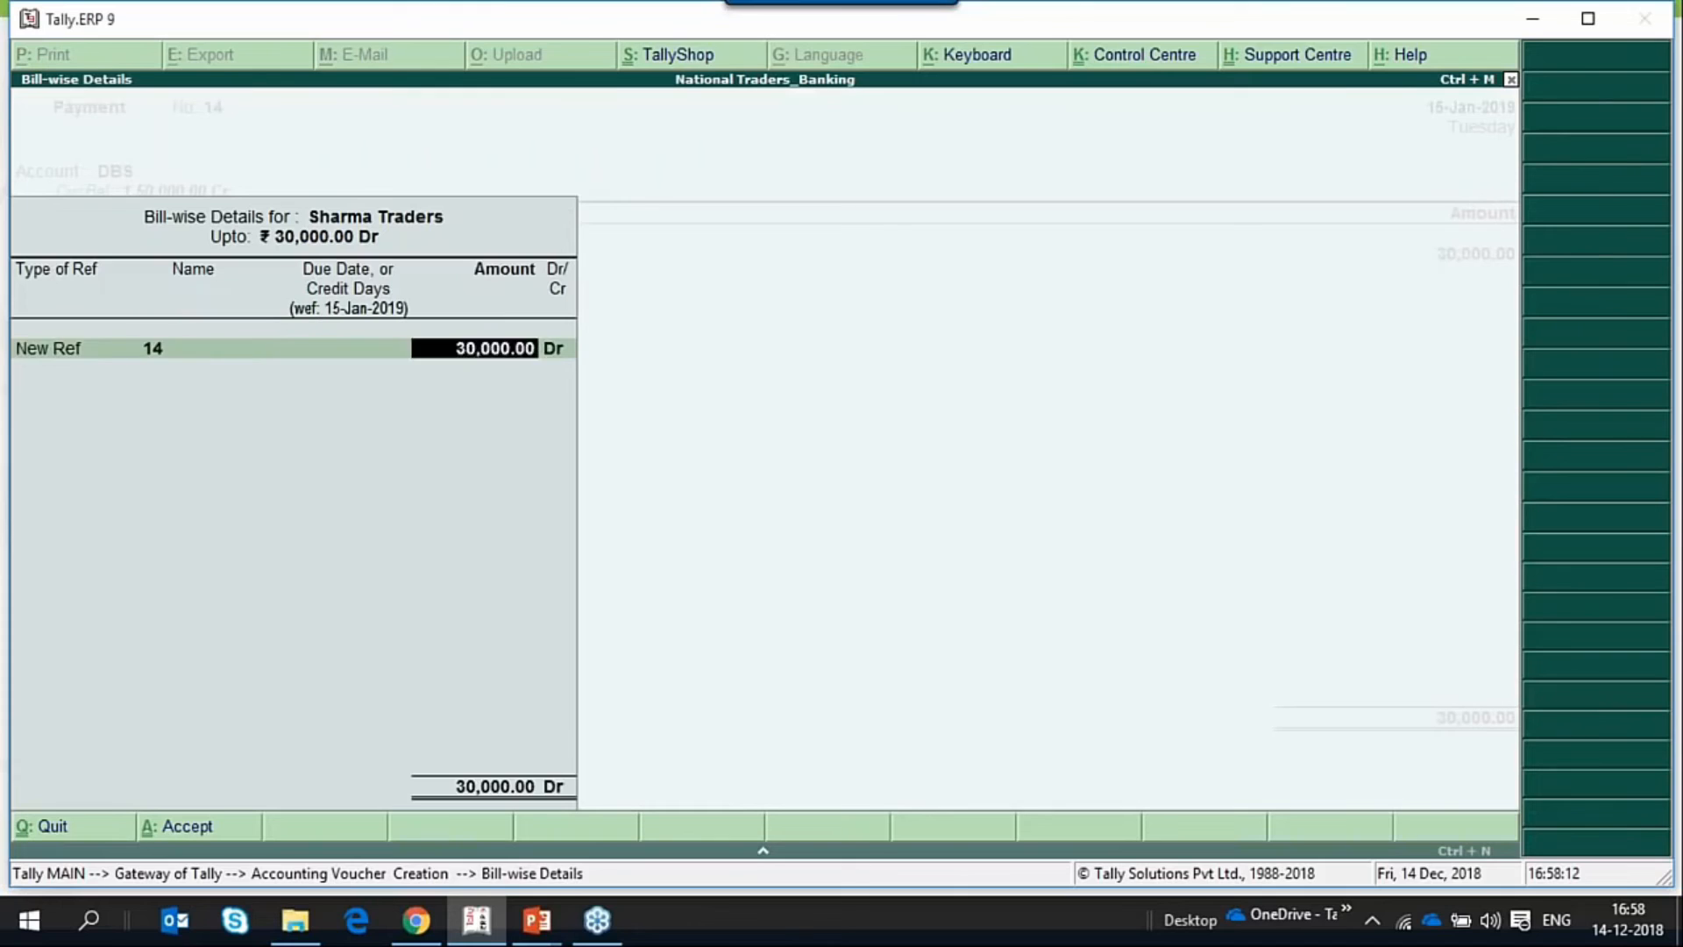
pyautogui.press('Return')
# Allocate the payment as an e-Fund Transfer with instrument date 15-Jan-2019 and a blank instrument number, and accept the voucher.
pyautogui.press('Return')
pyautogui.press('Return')
pyautogui.press('Return')
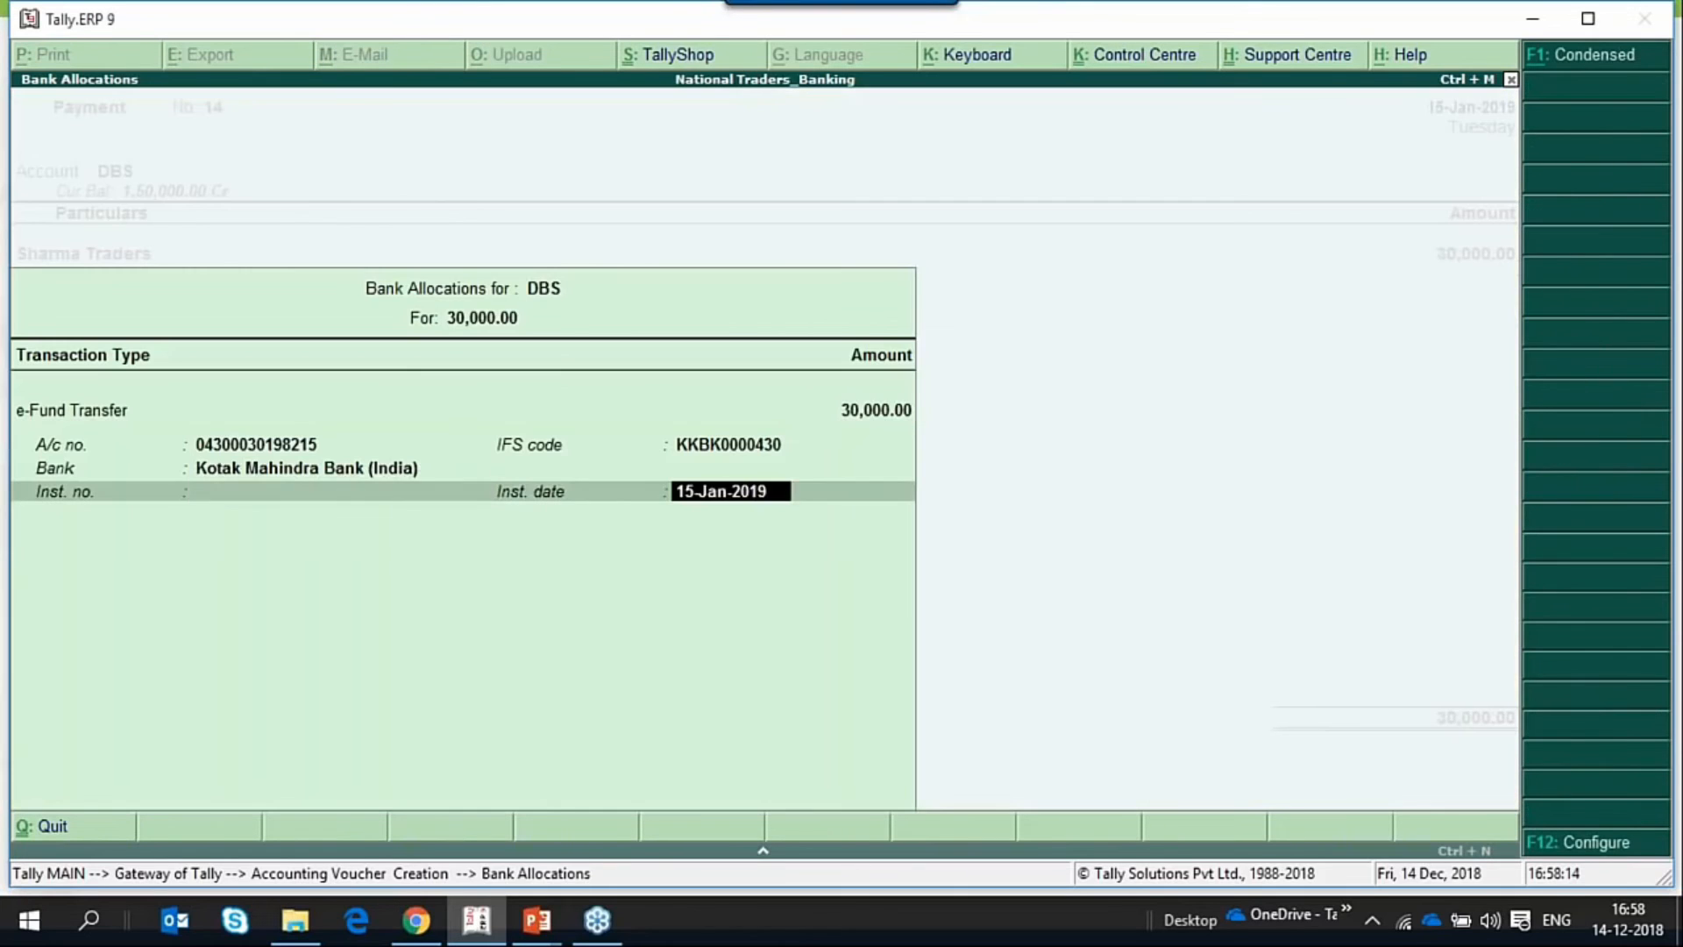
pyautogui.press('Return')
pyautogui.press('Return')
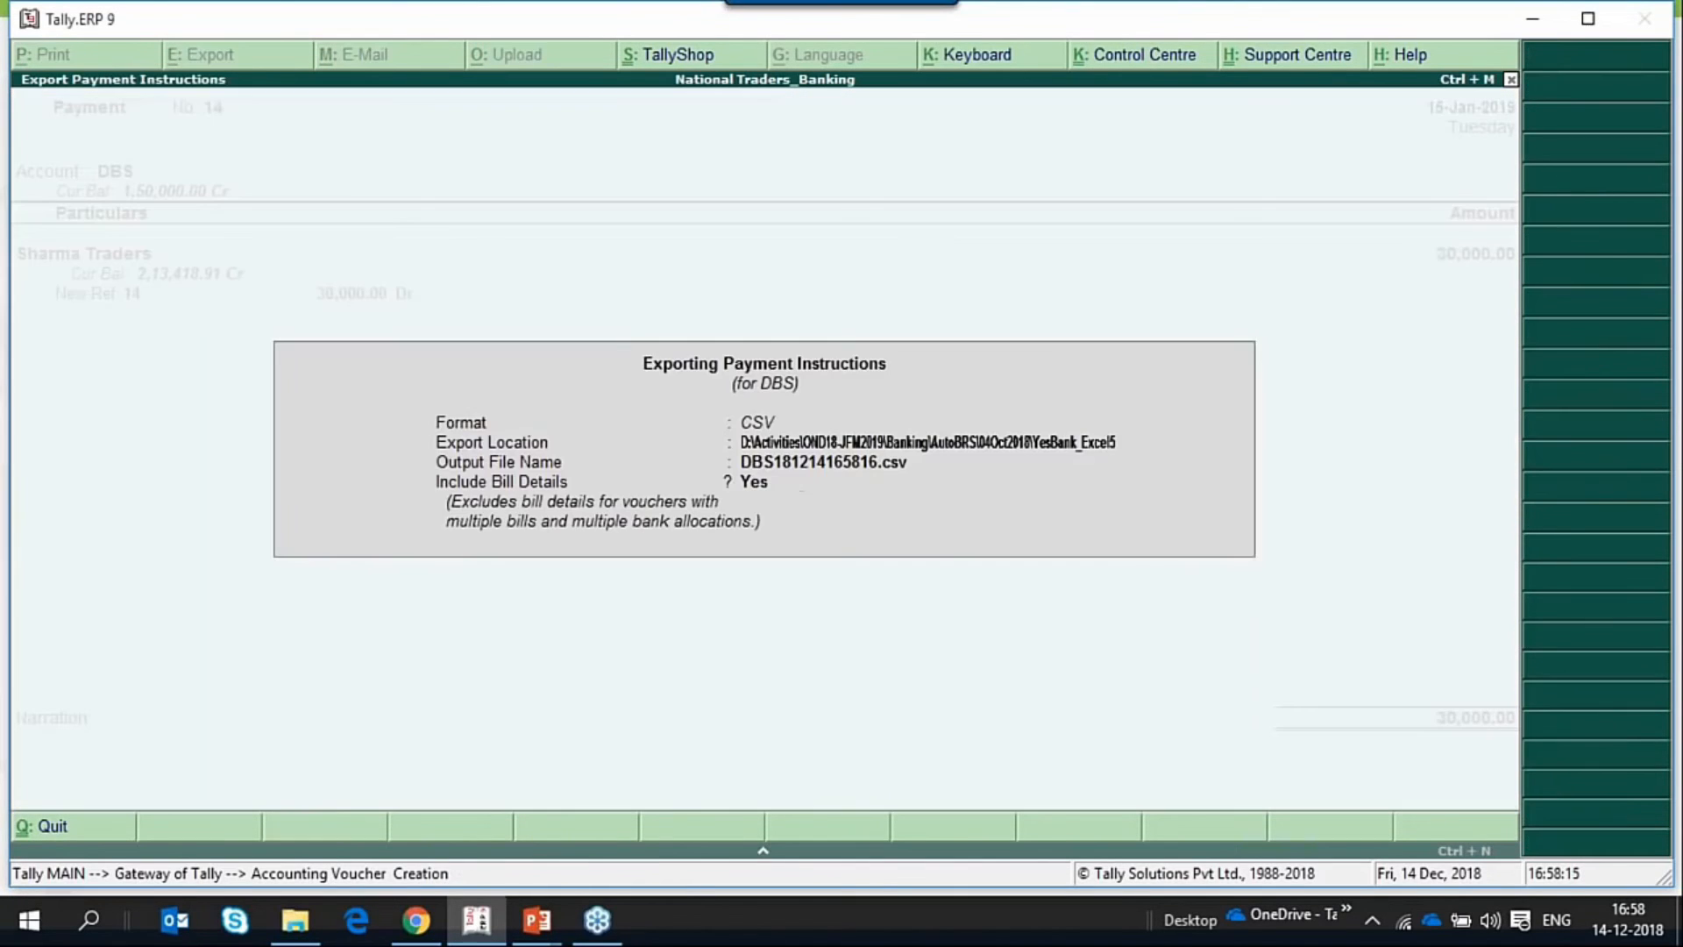
# Cancel the payment instruction export for the saved voucher and return to the Gateway of Tally.
pyautogui.press('Escape')
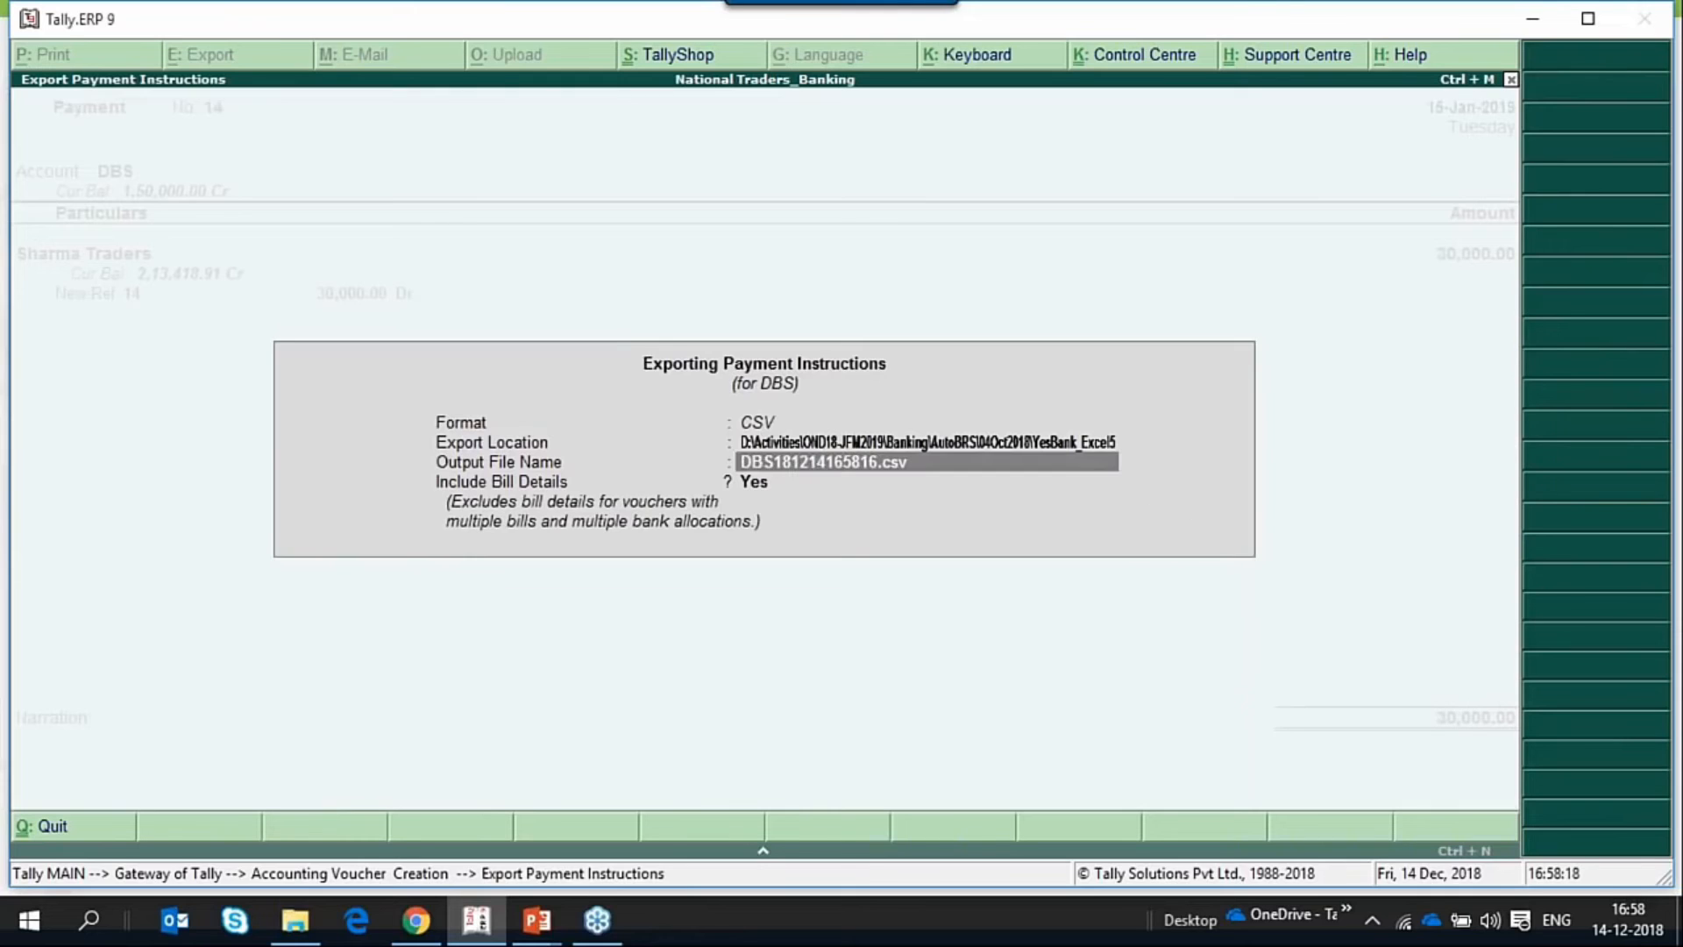
pyautogui.press('Escape')
pyautogui.press('Escape')
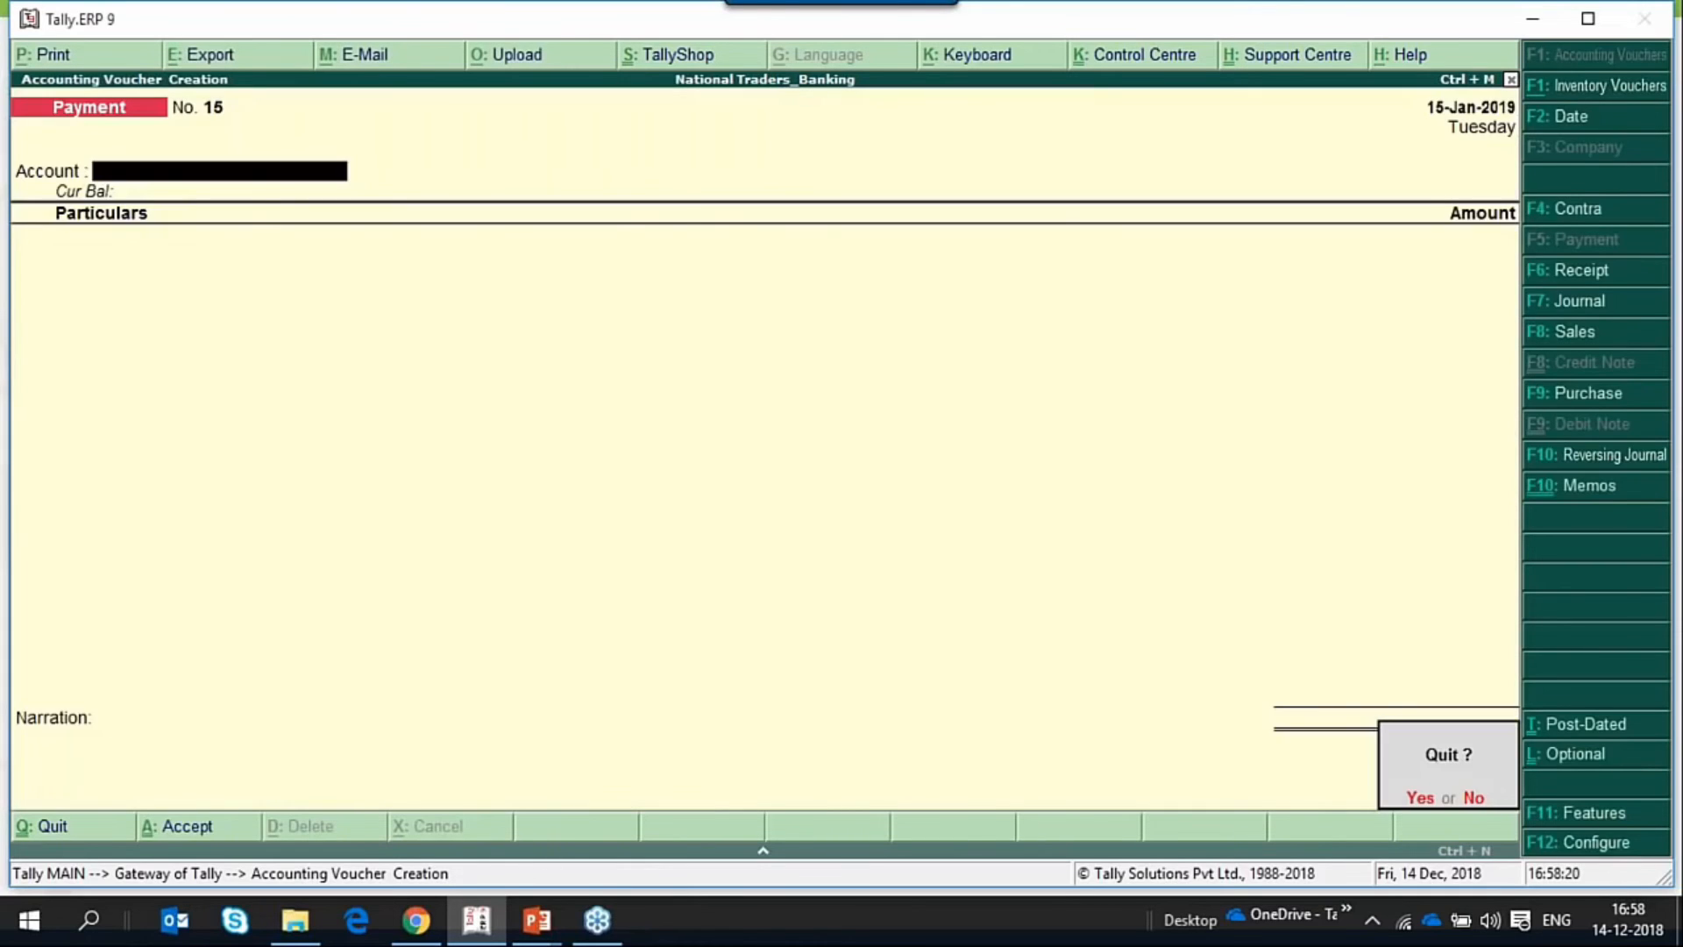
pyautogui.press('y')
pyautogui.press('Escape')
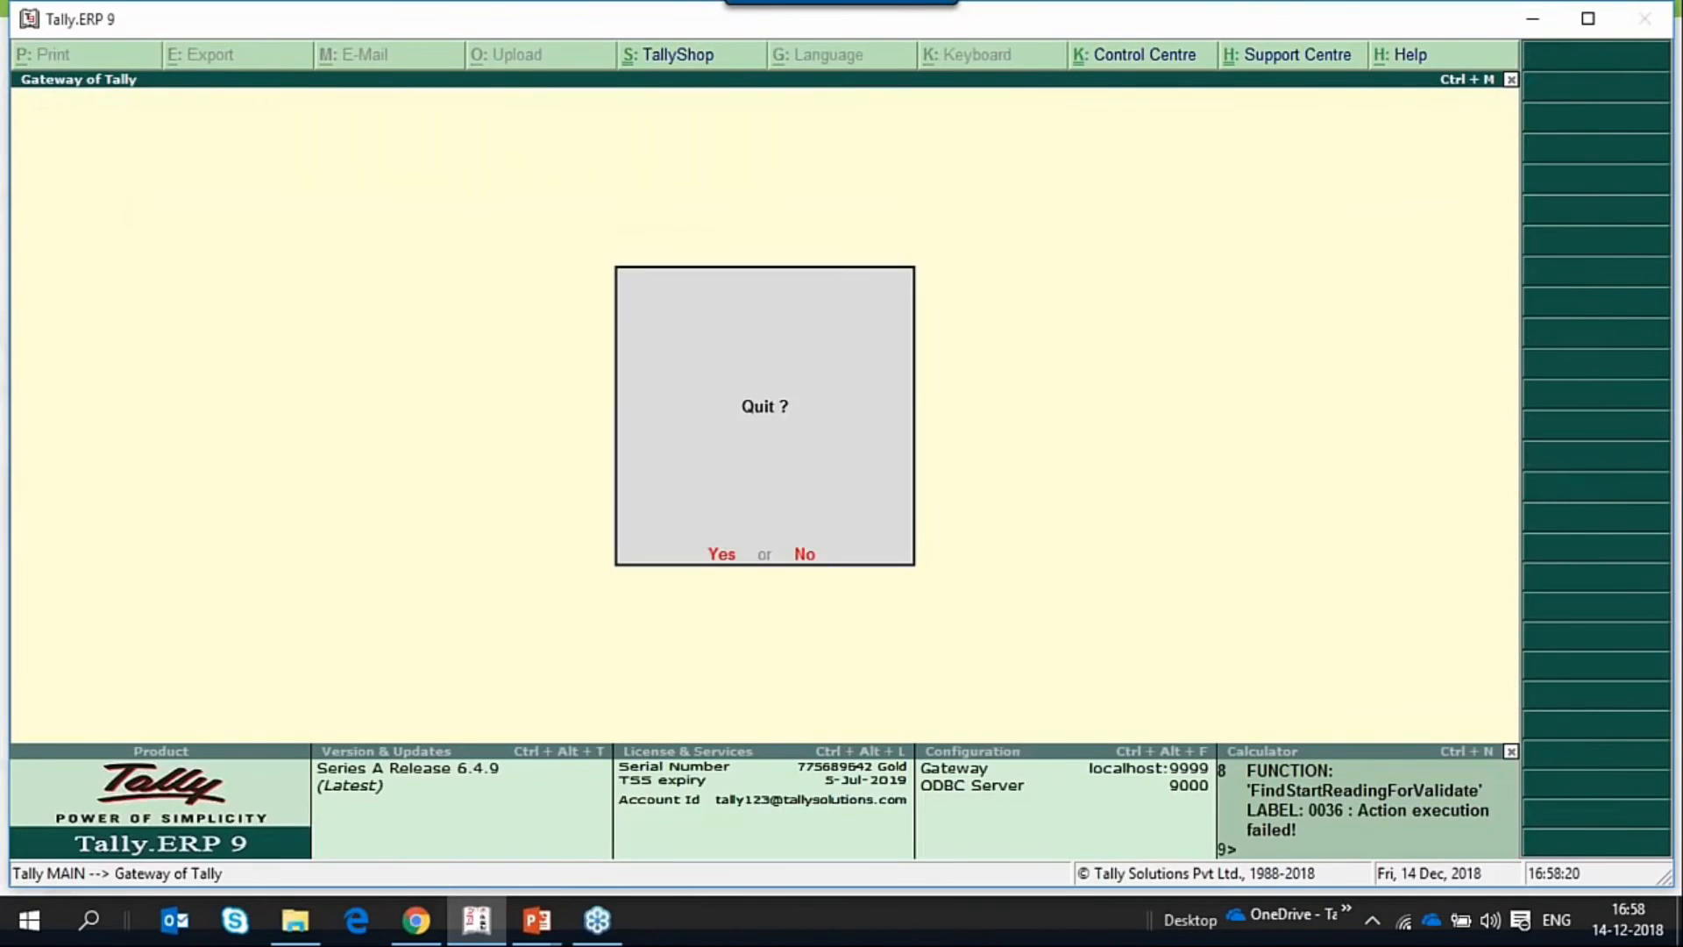
pyautogui.press('n')
# Open the DBS transactions that are ready for sending to bank in the e-Payments report.
pyautogui.press('k')
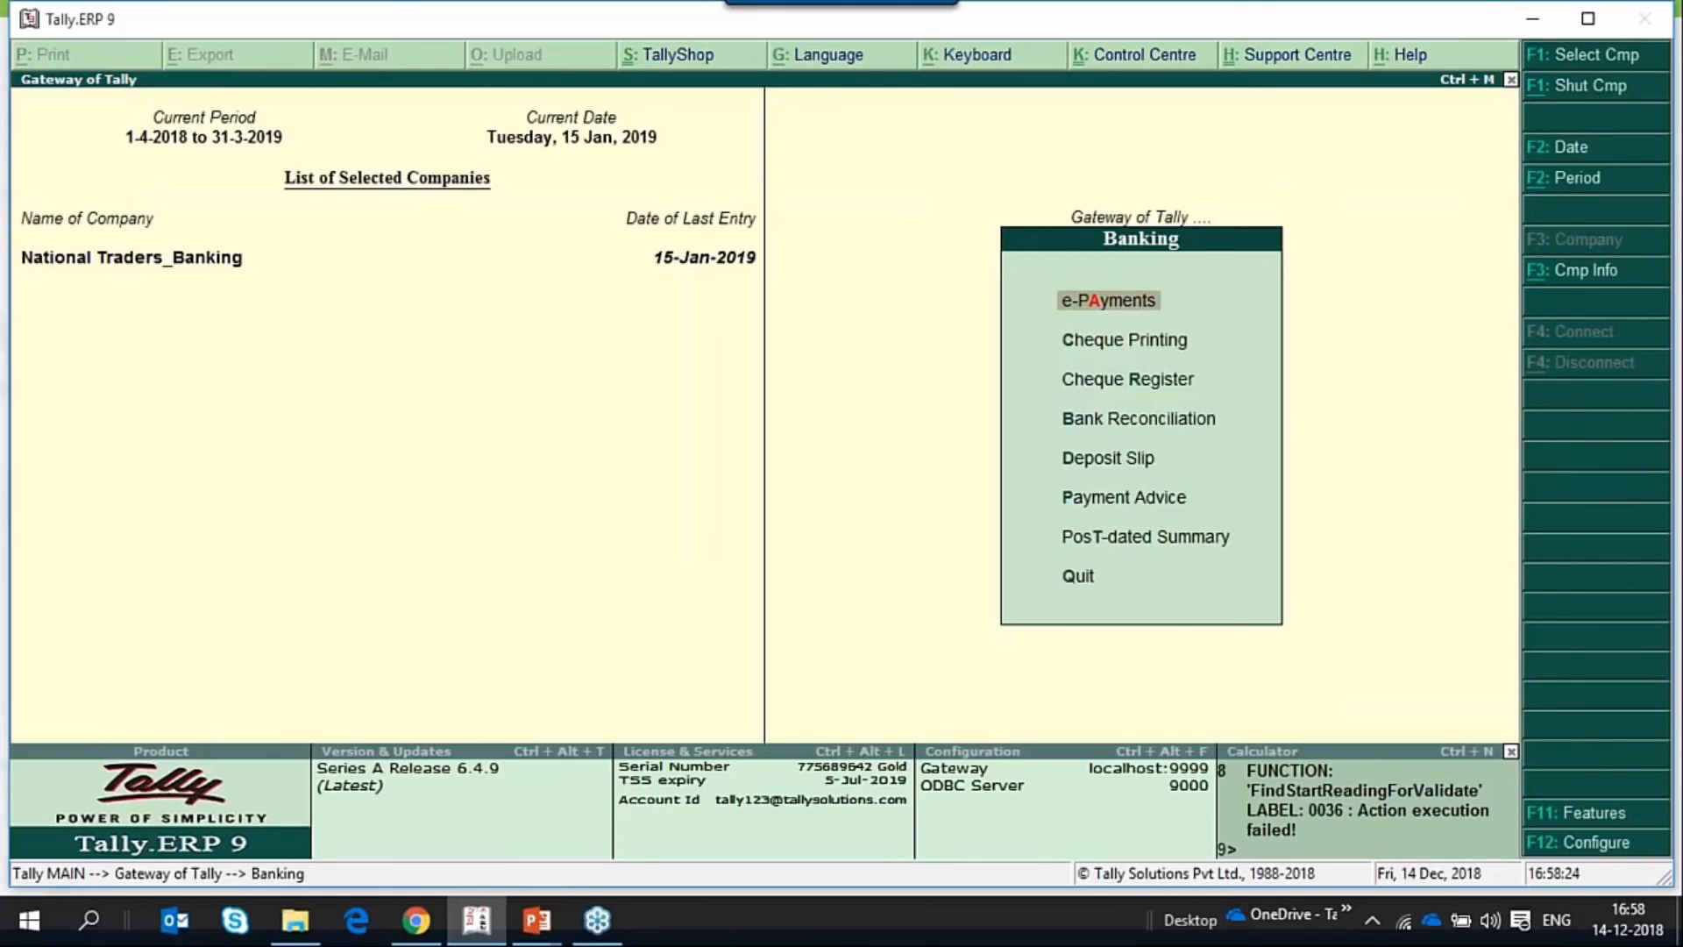
pyautogui.press('Return')
pyautogui.press('Down')
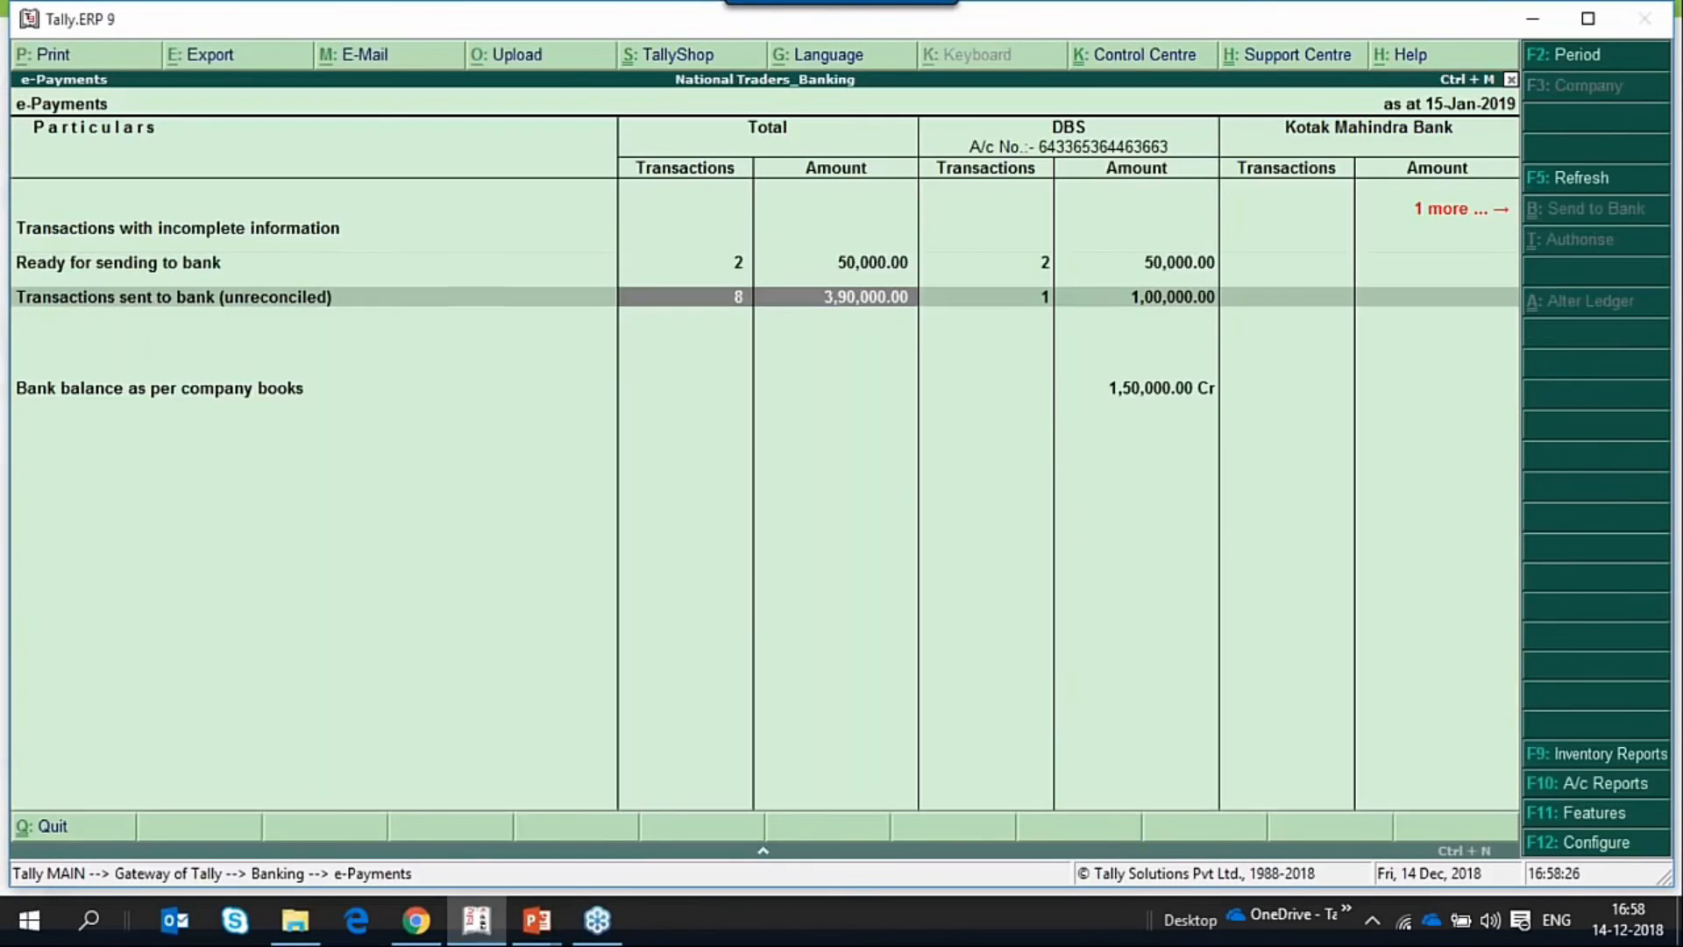
pyautogui.press('Up')
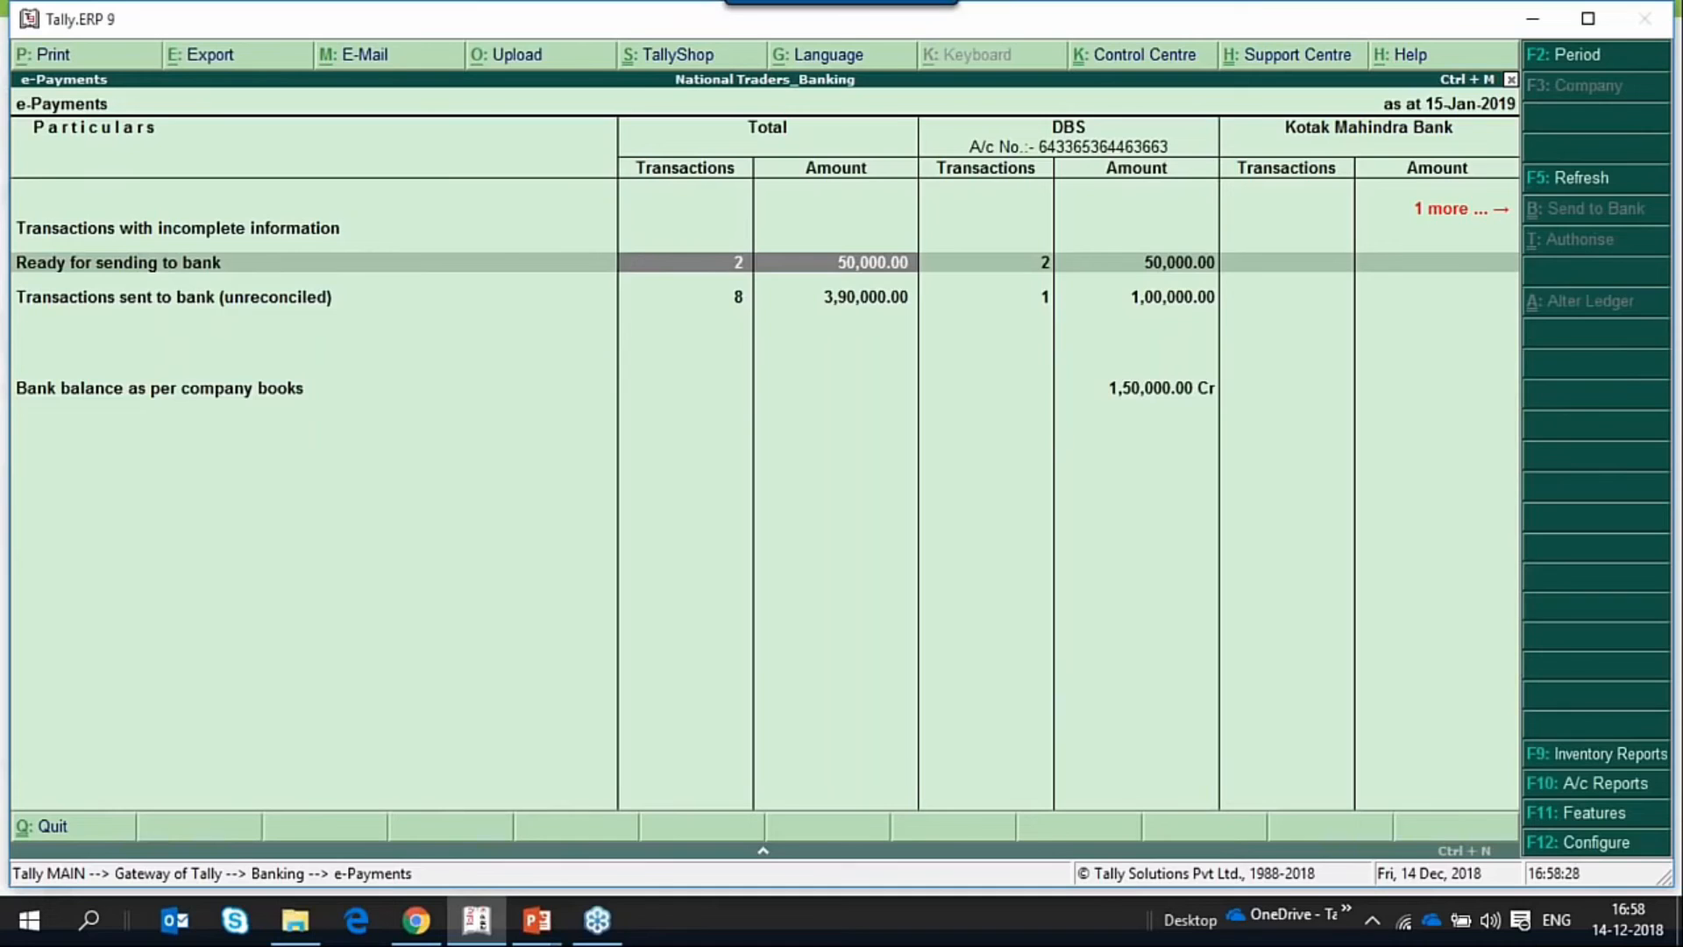
pyautogui.press('Right')
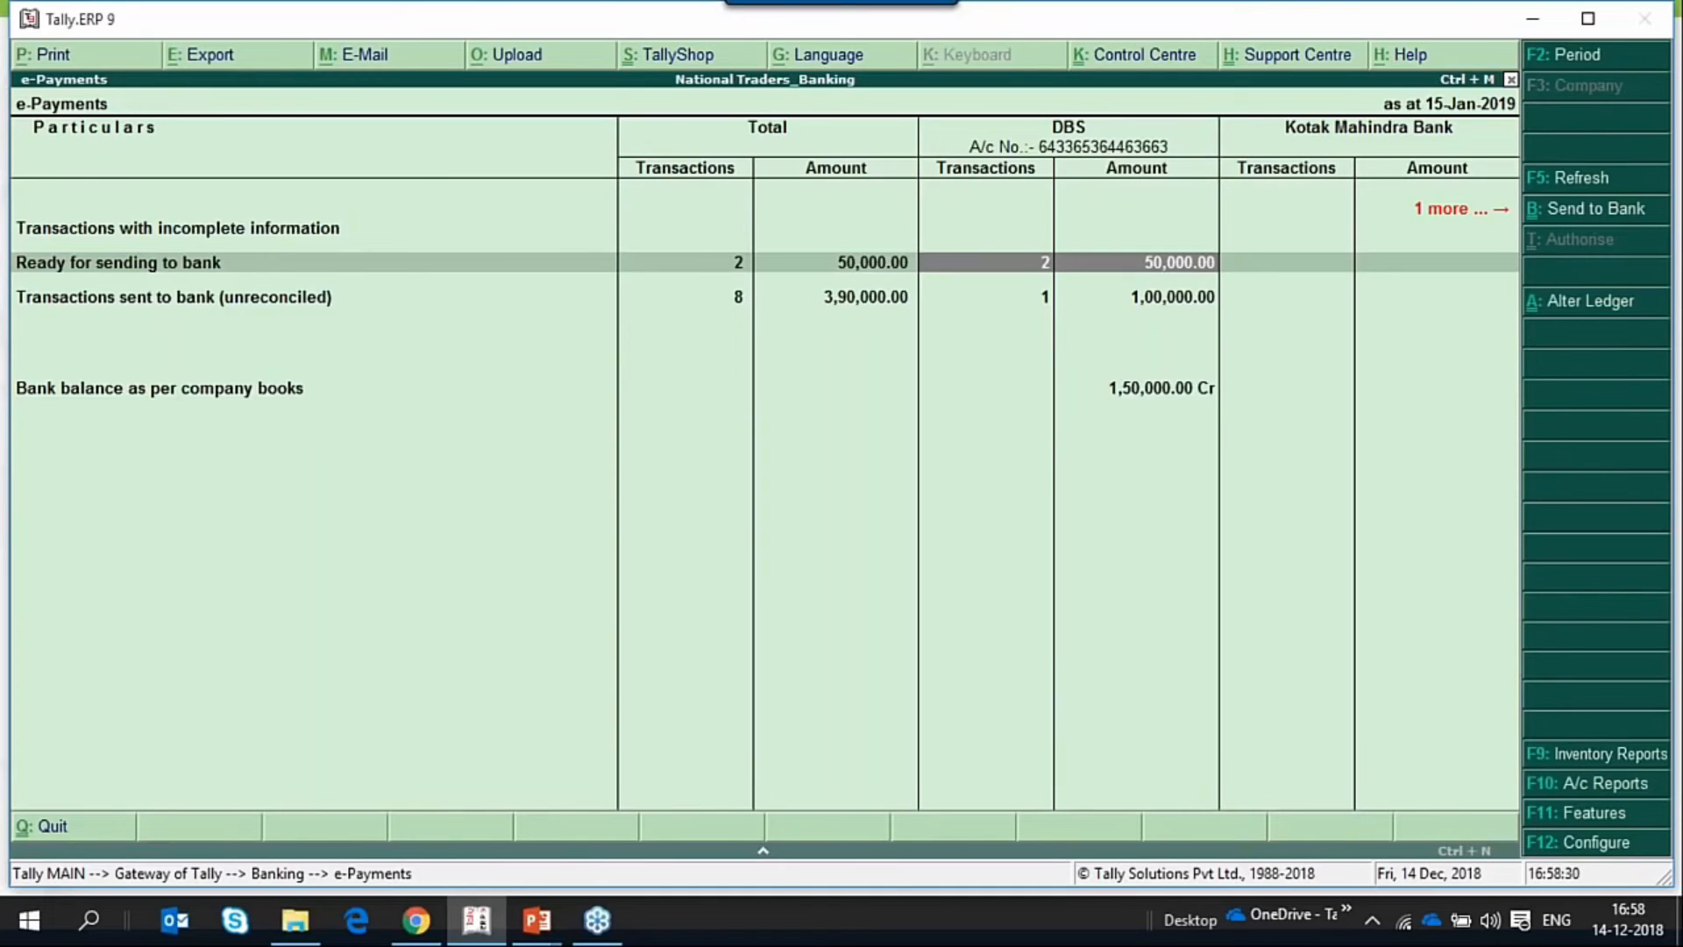
pyautogui.press('Return')
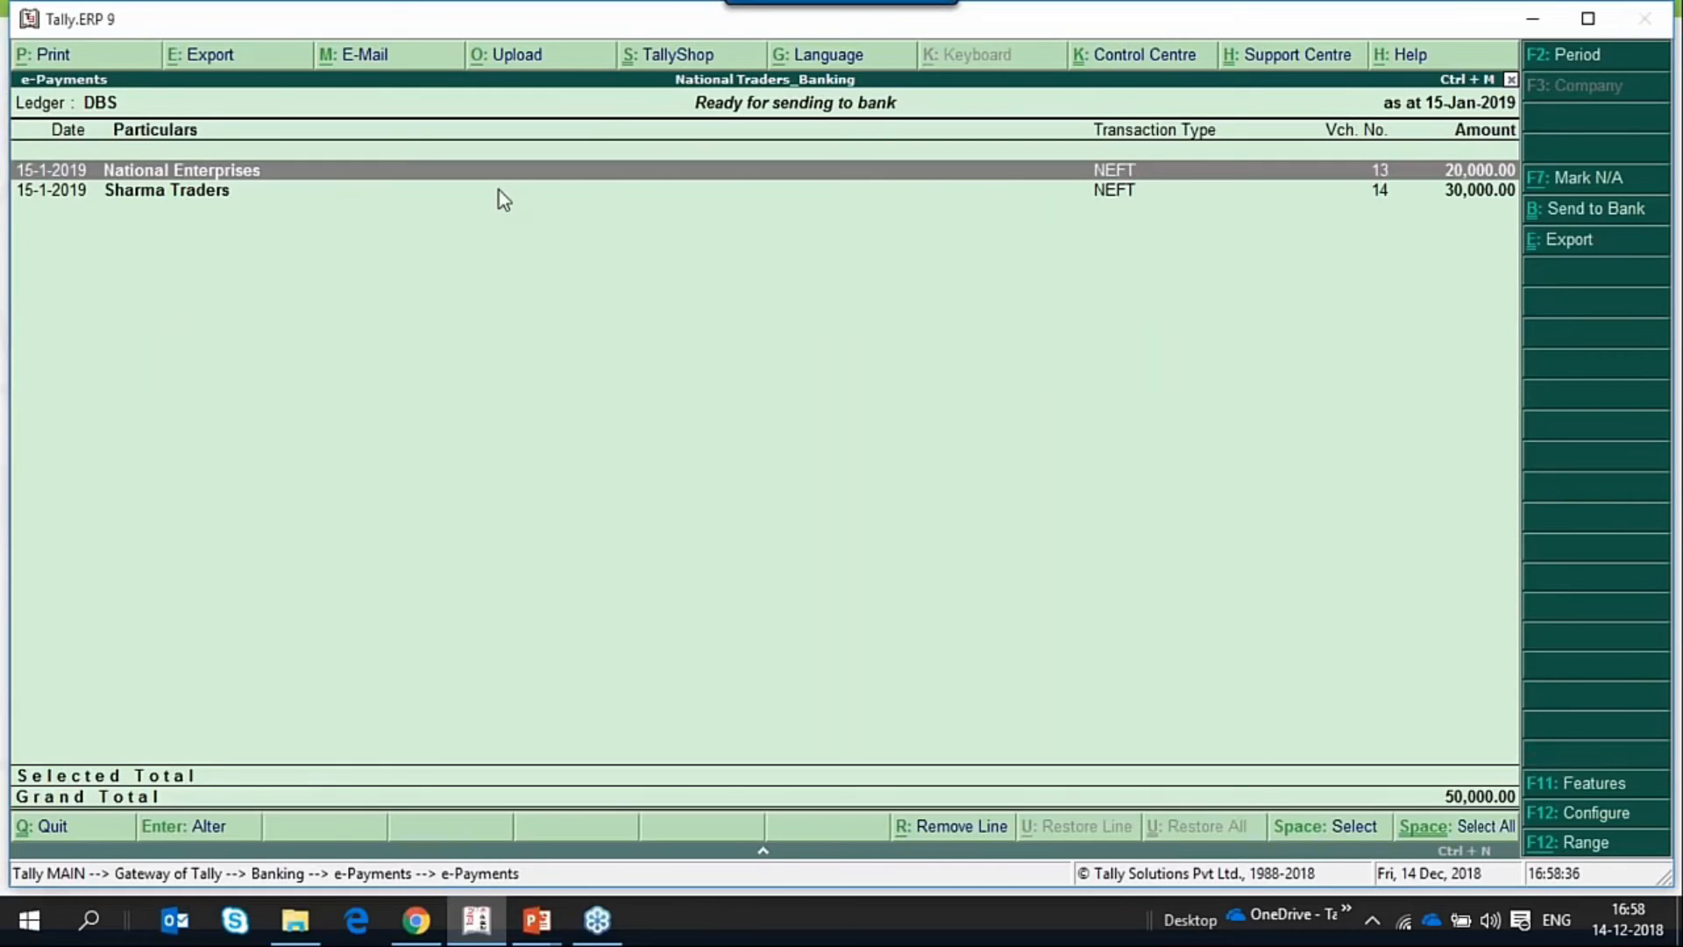
# Select all the listed DBS transactions and export their payment instructions in CSV format with bill details included.
pyautogui.click(1443, 825)
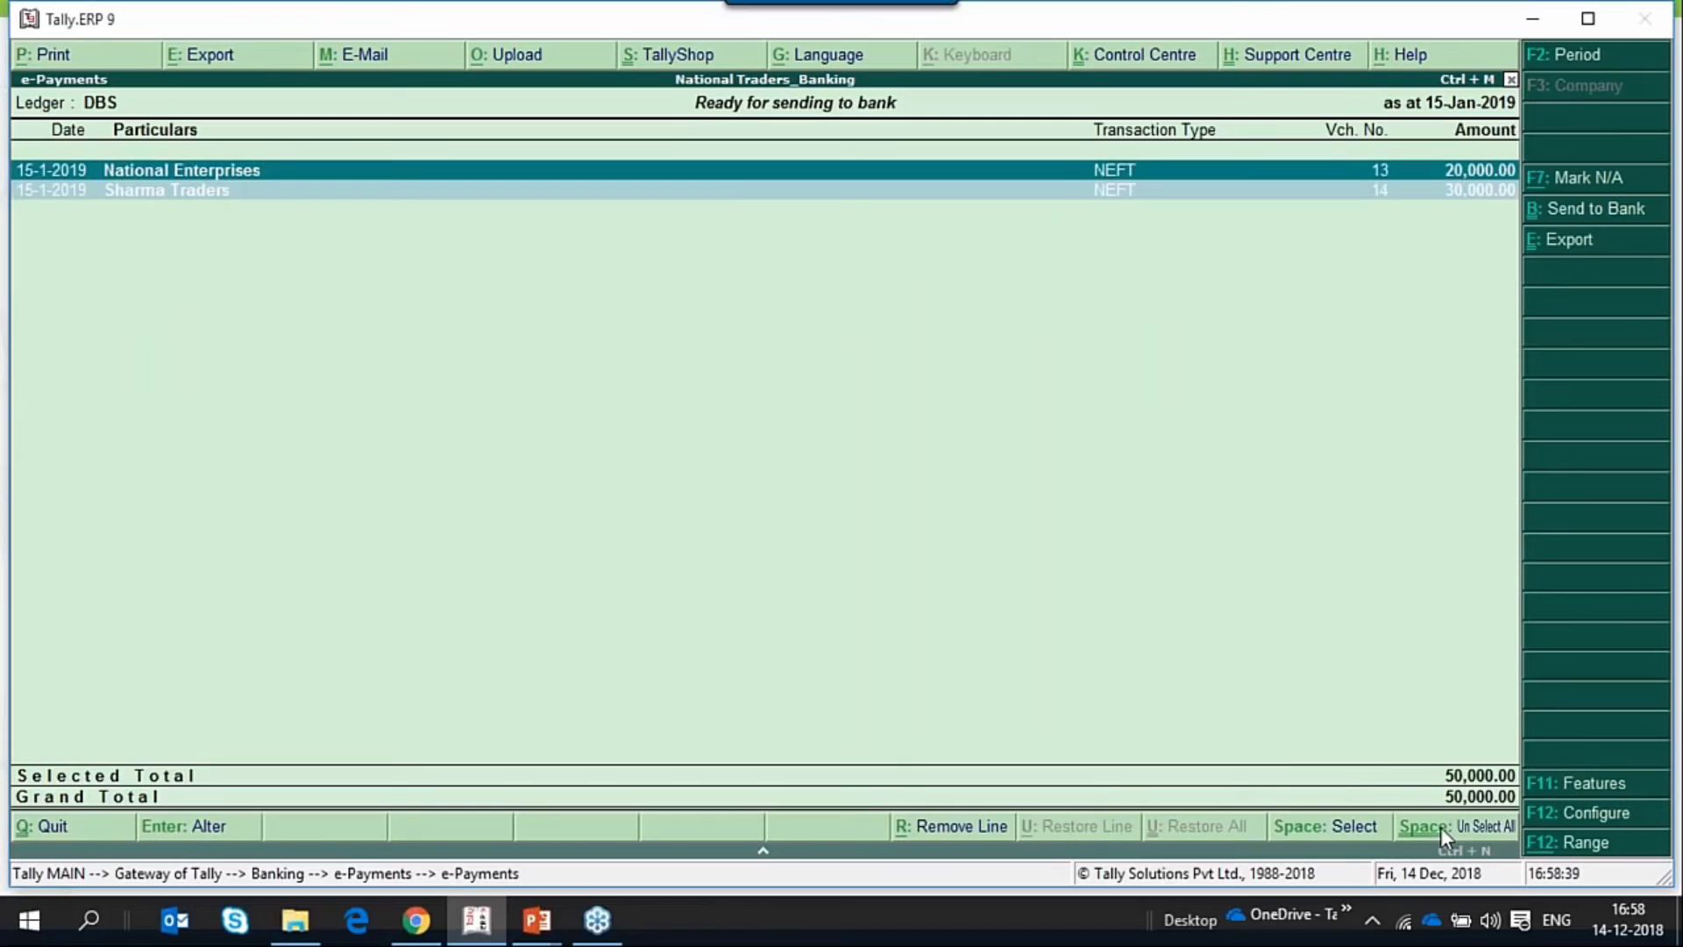
pyautogui.click(1569, 239)
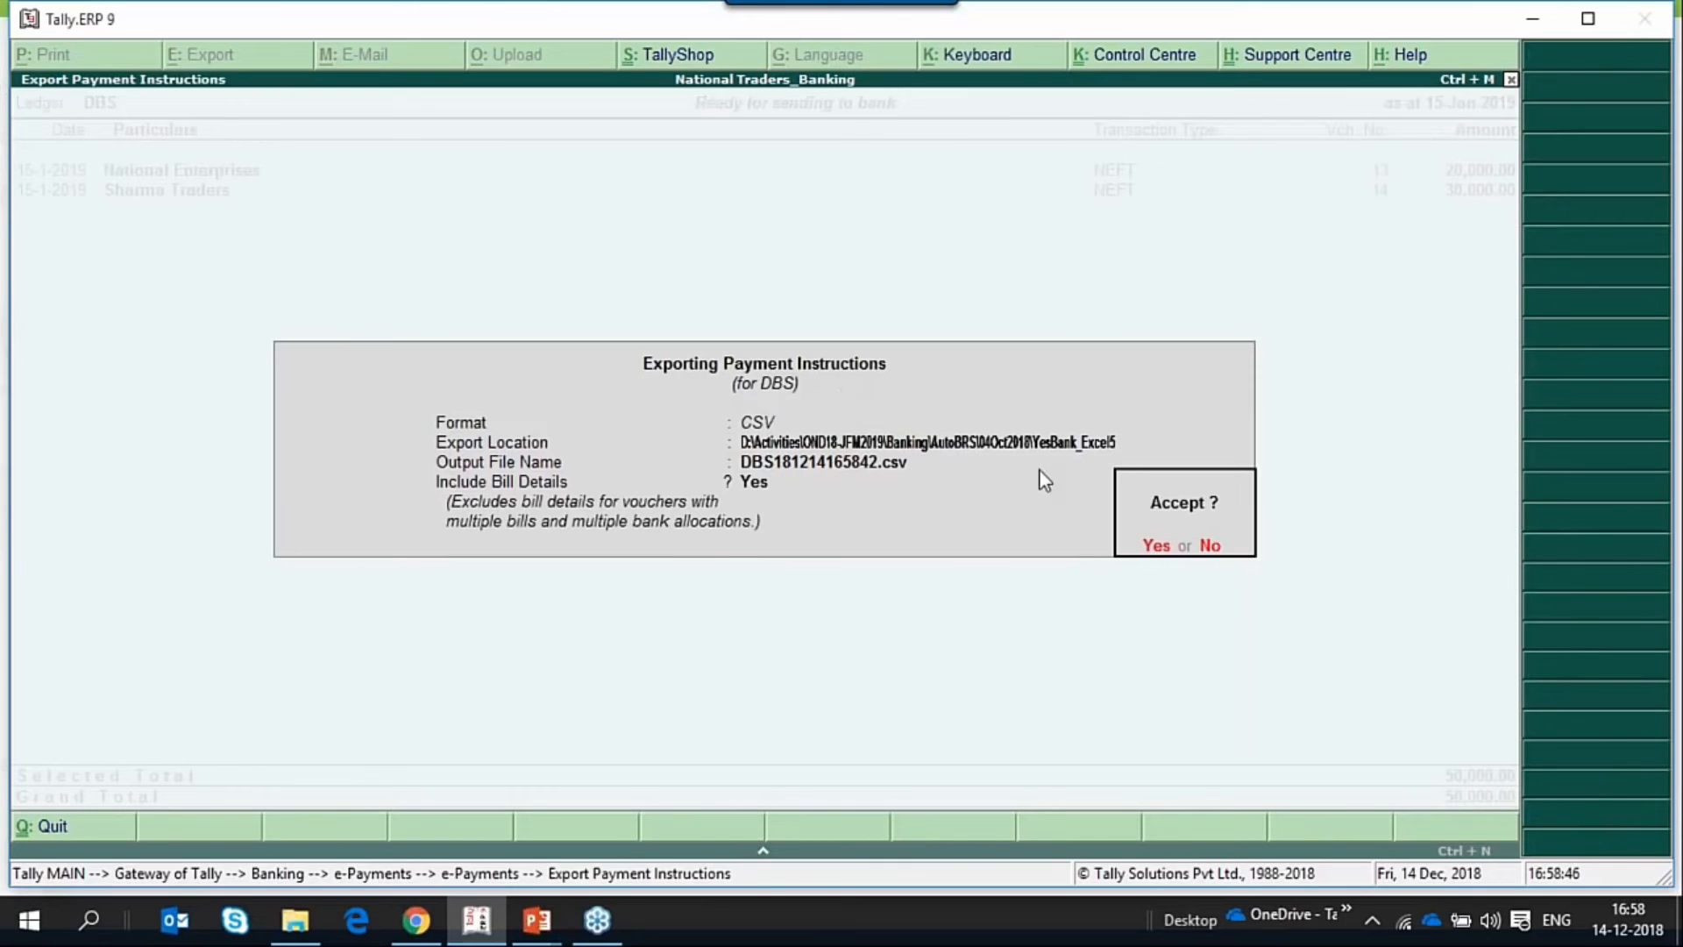
pyautogui.press('Return')
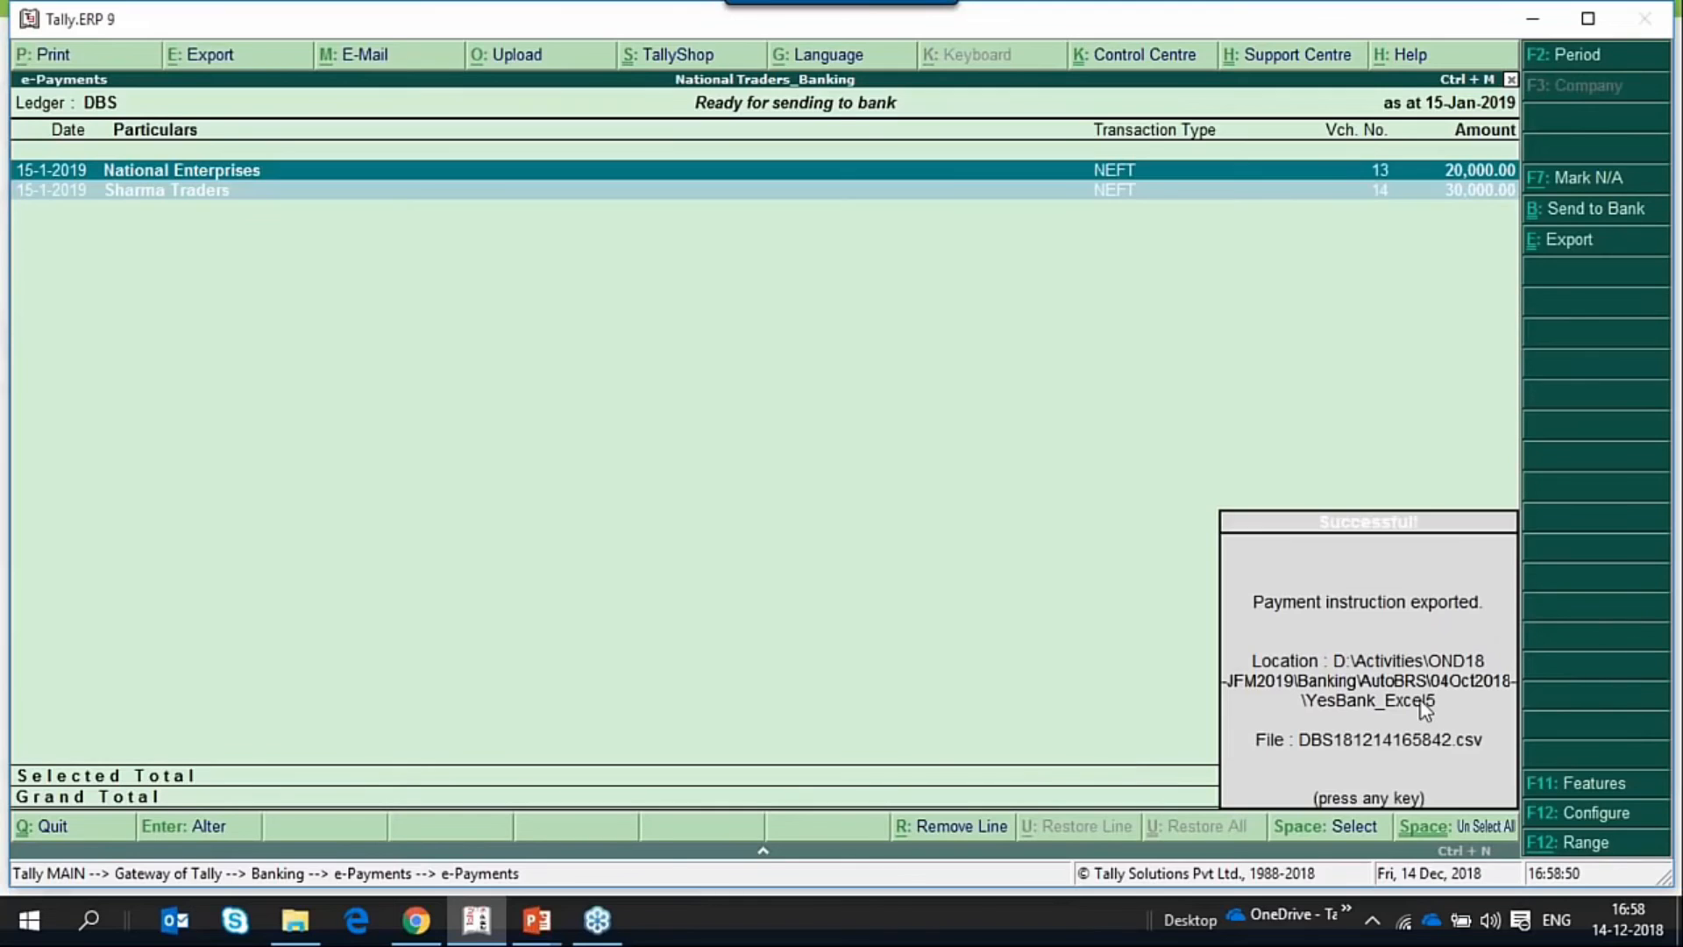
pyautogui.press('Return')
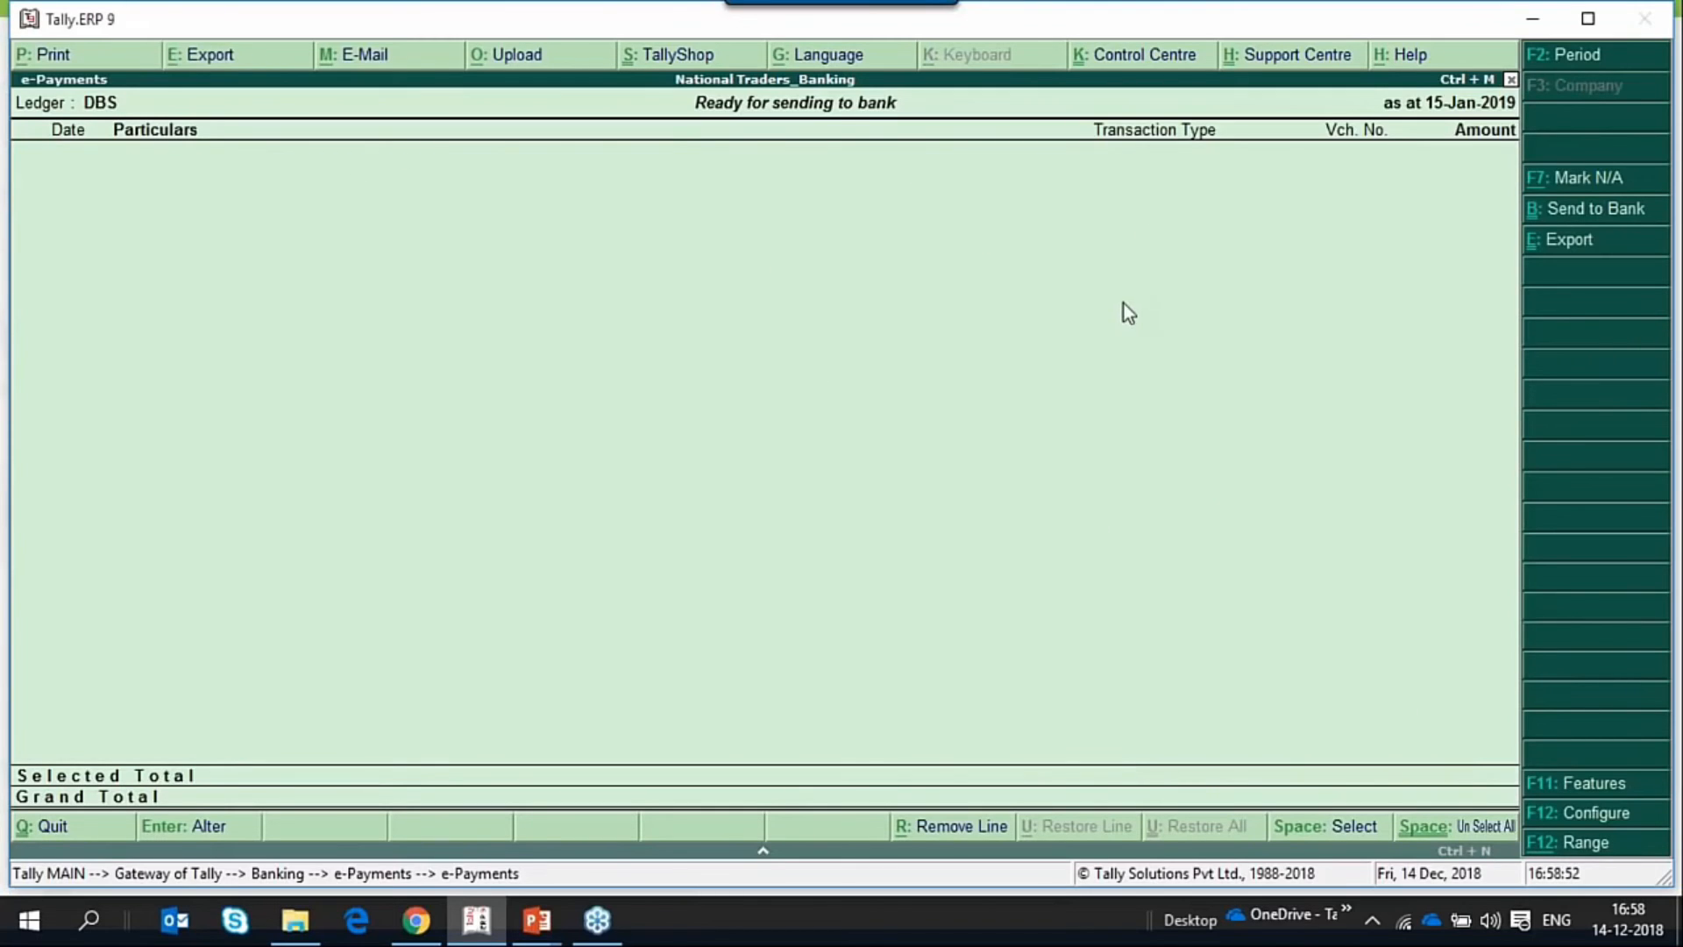
# Examine the DBS transactions sent to bank (unreconciled) in e-Payments, and return to the Gateway of Tally.
pyautogui.press('Escape')
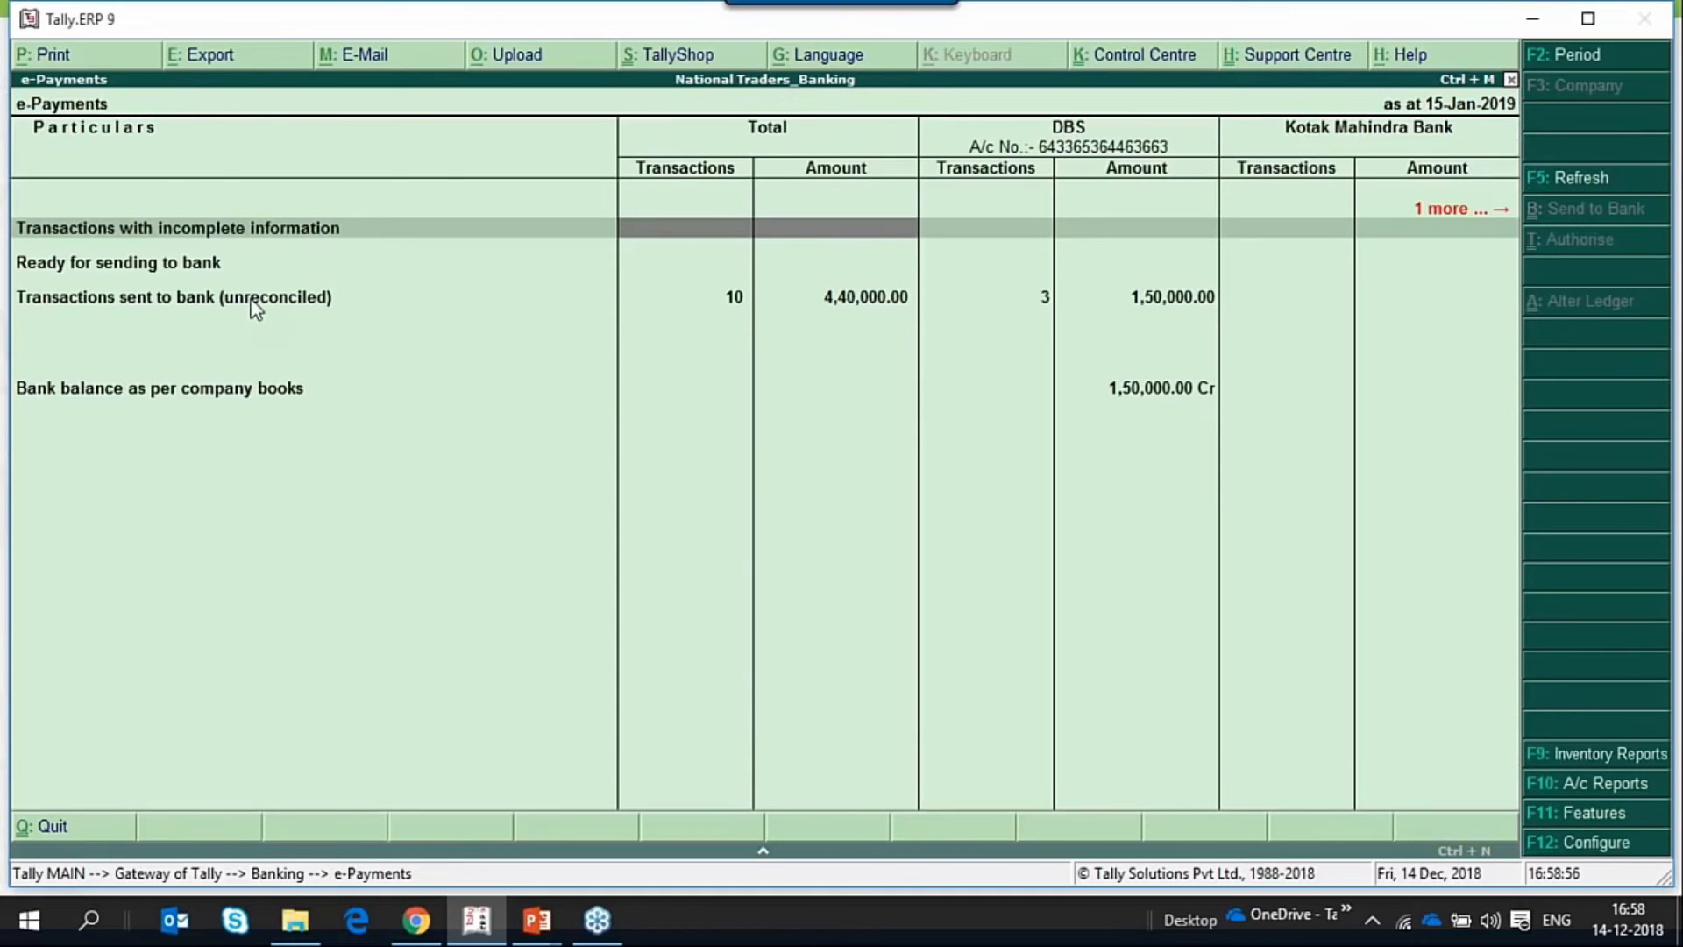
pyautogui.press('Down')
pyautogui.press('Down')
pyautogui.press('Right')
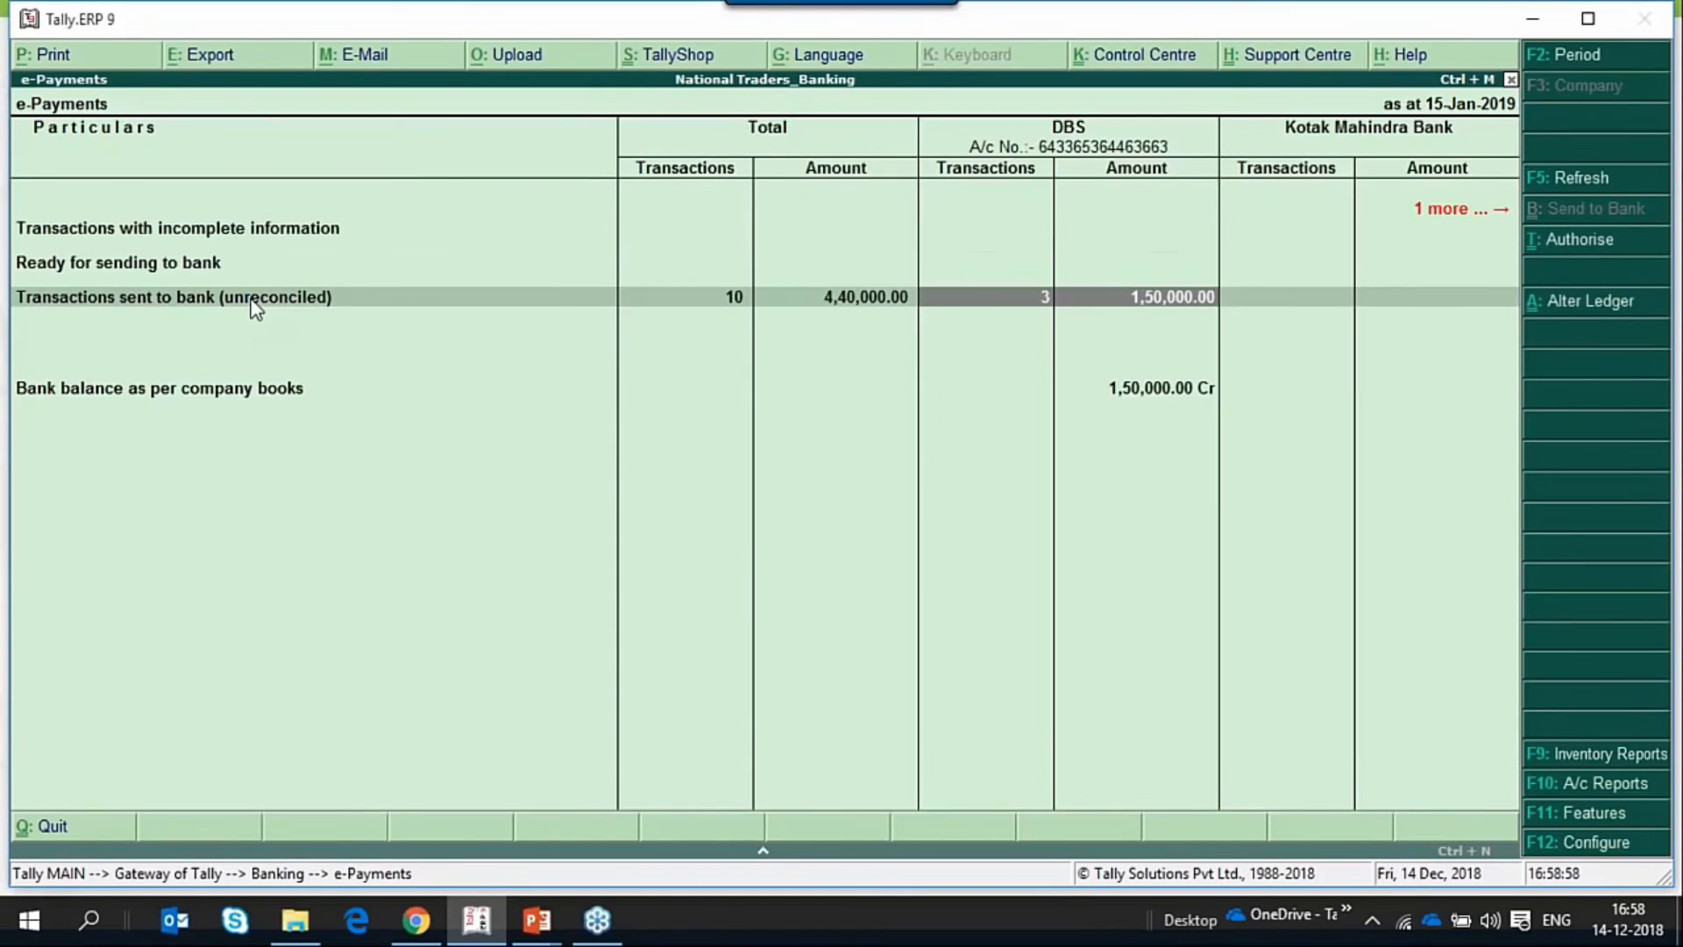
pyautogui.press('Return')
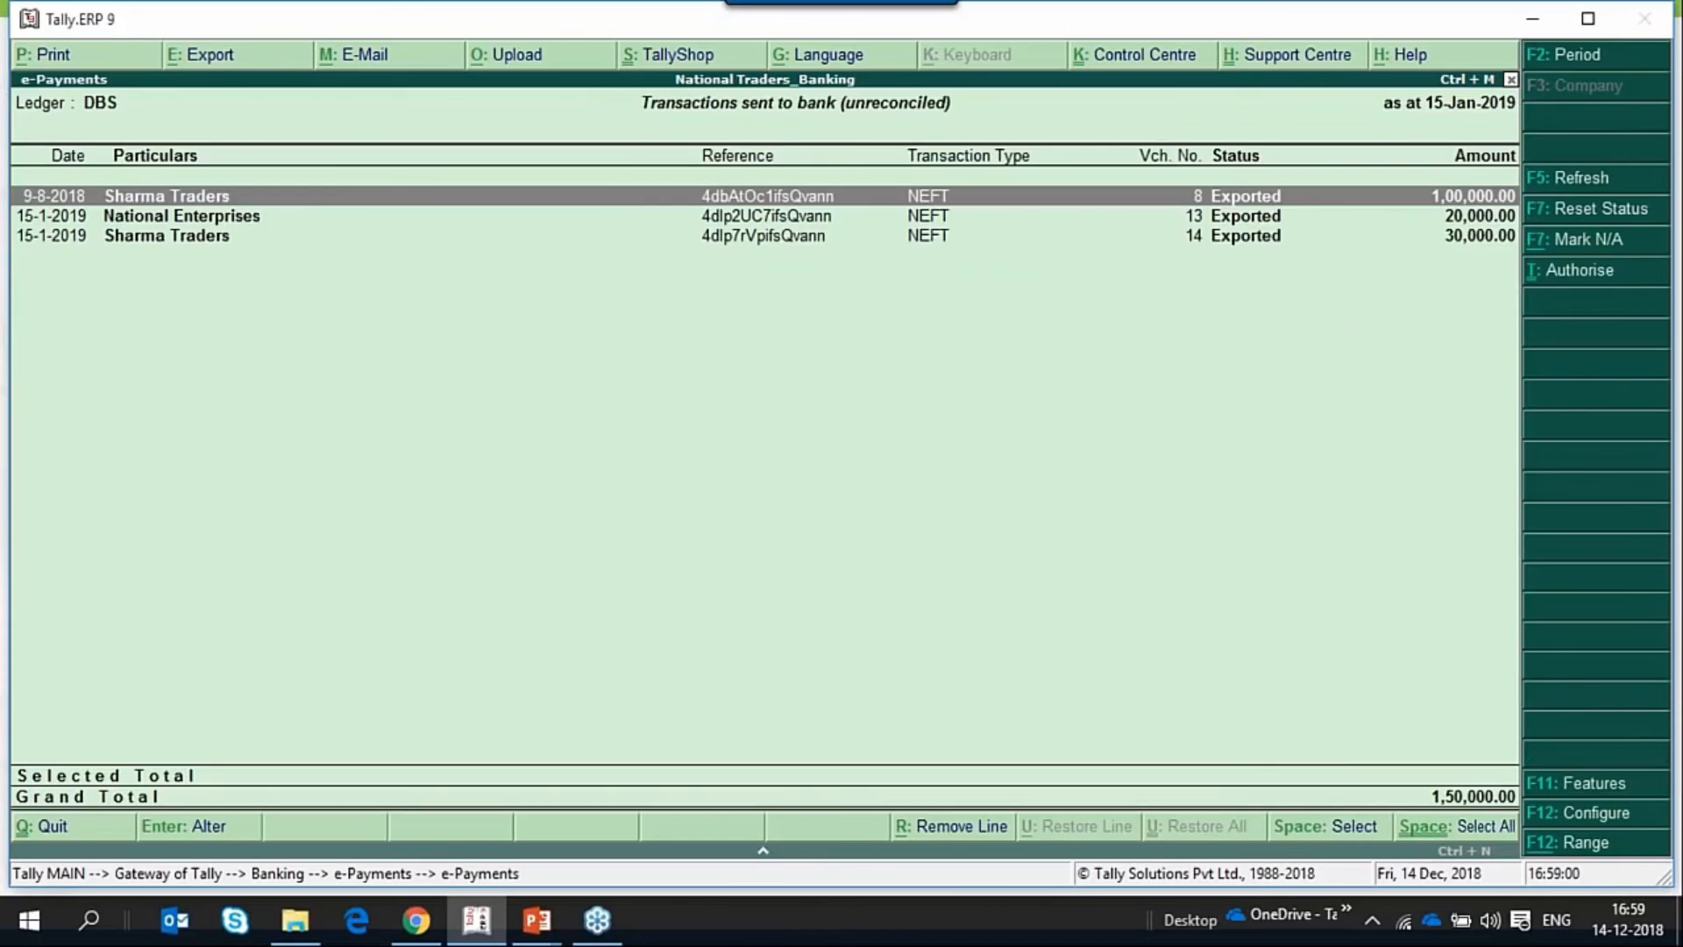
pyautogui.press('Escape')
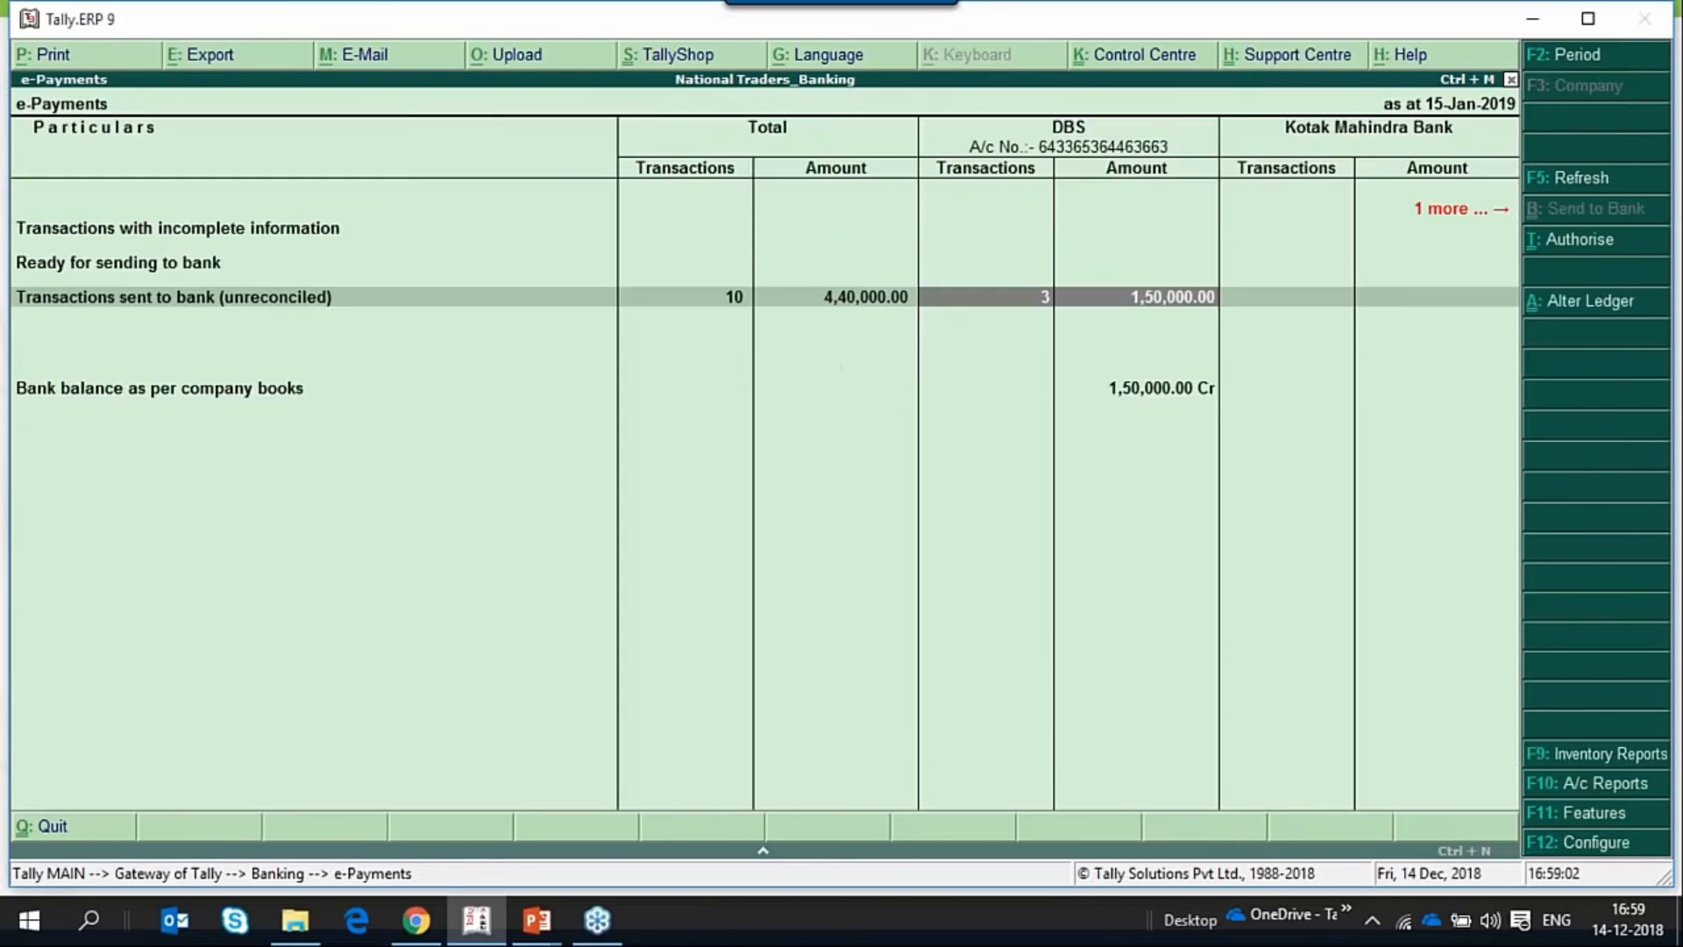
pyautogui.press('Escape')
pyautogui.press('Escape')
pyautogui.press('Escape')
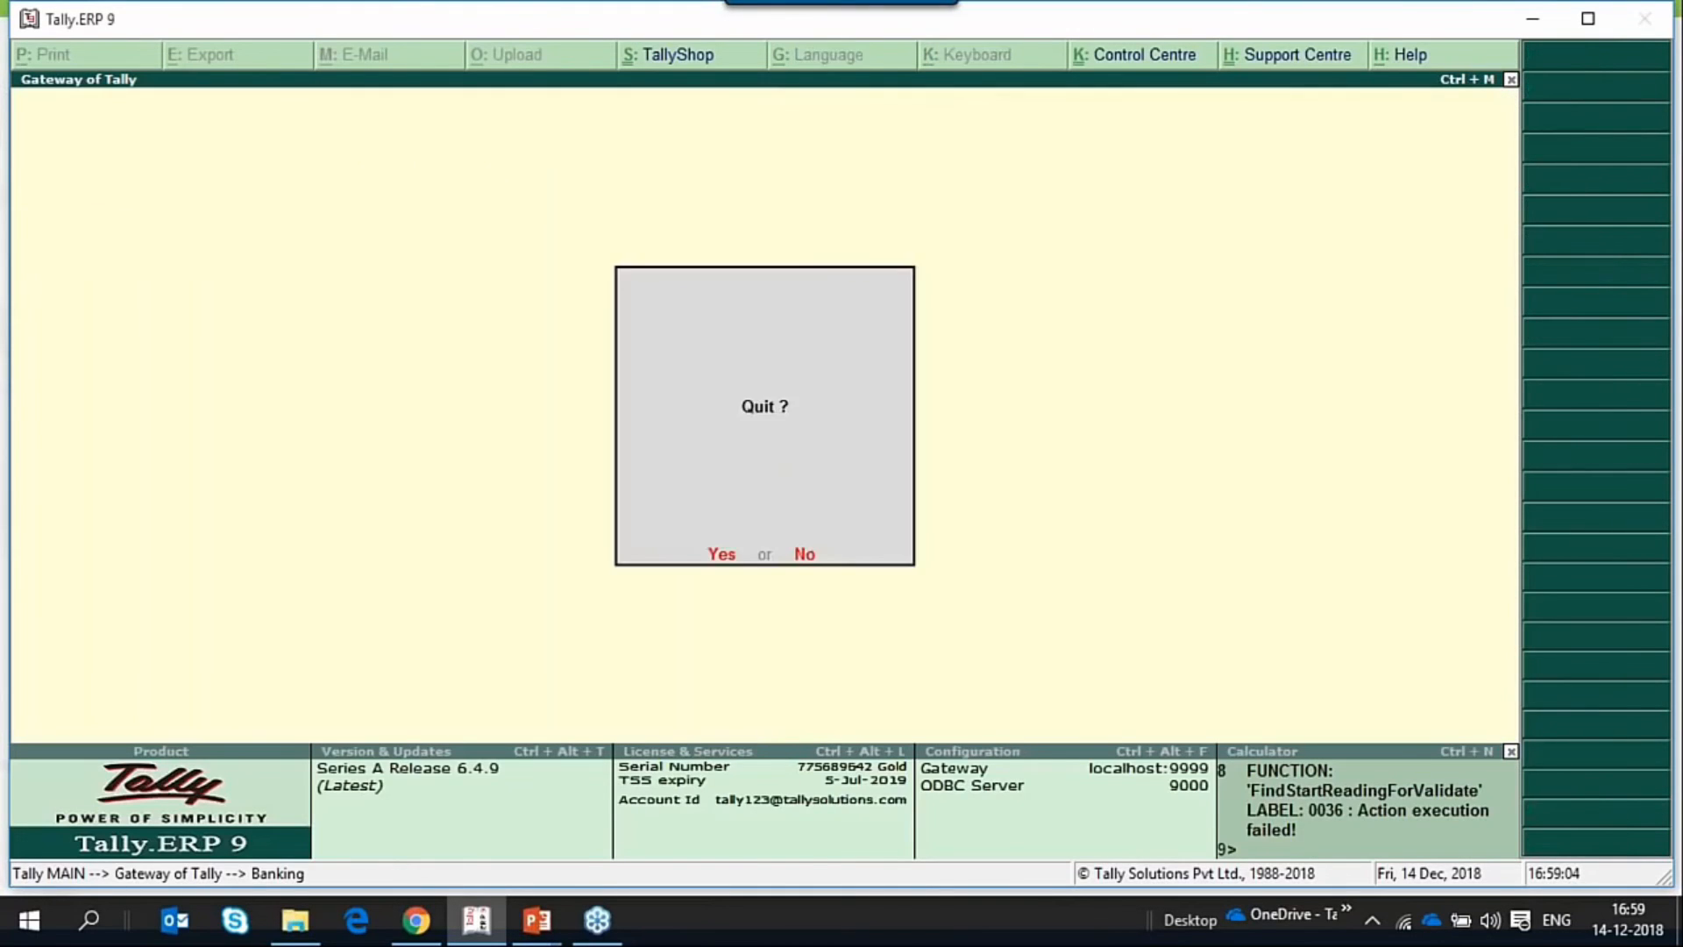
pyautogui.press('Escape')
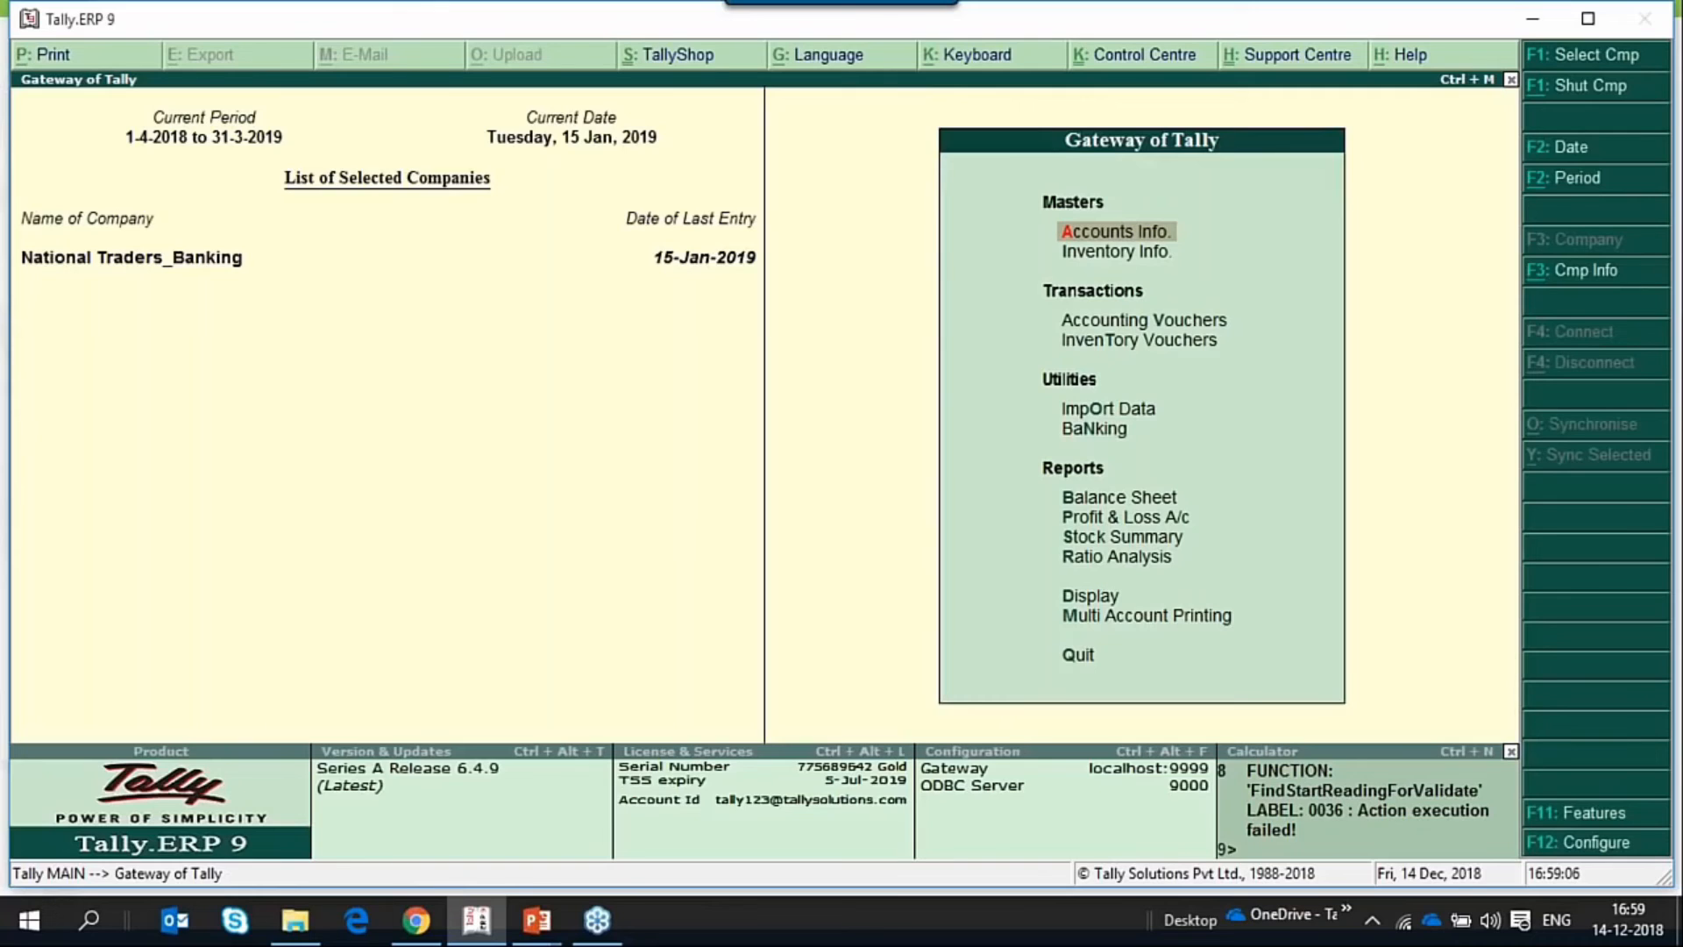
# Switch to File Explorer, open DBS181214165842.csv in Excel to review the exported payment instructions, and close it.
pyautogui.hotkey('alt', 'Tab')
pyautogui.hotkey('alt', 'Tab')
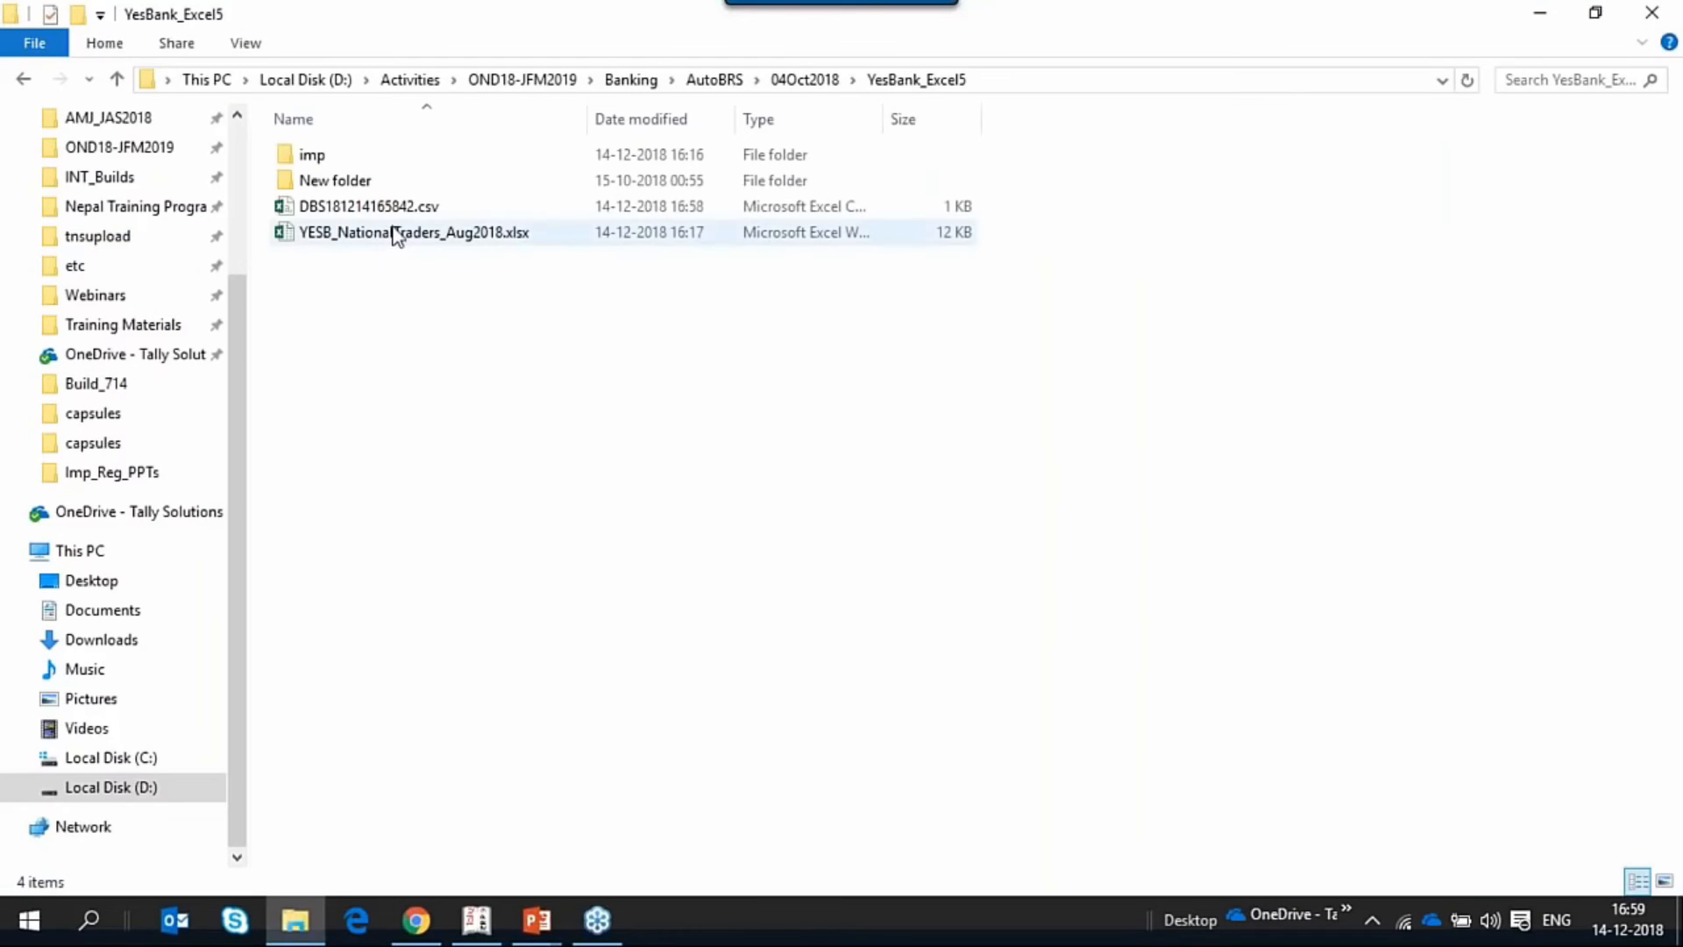
pyautogui.click(370, 213)
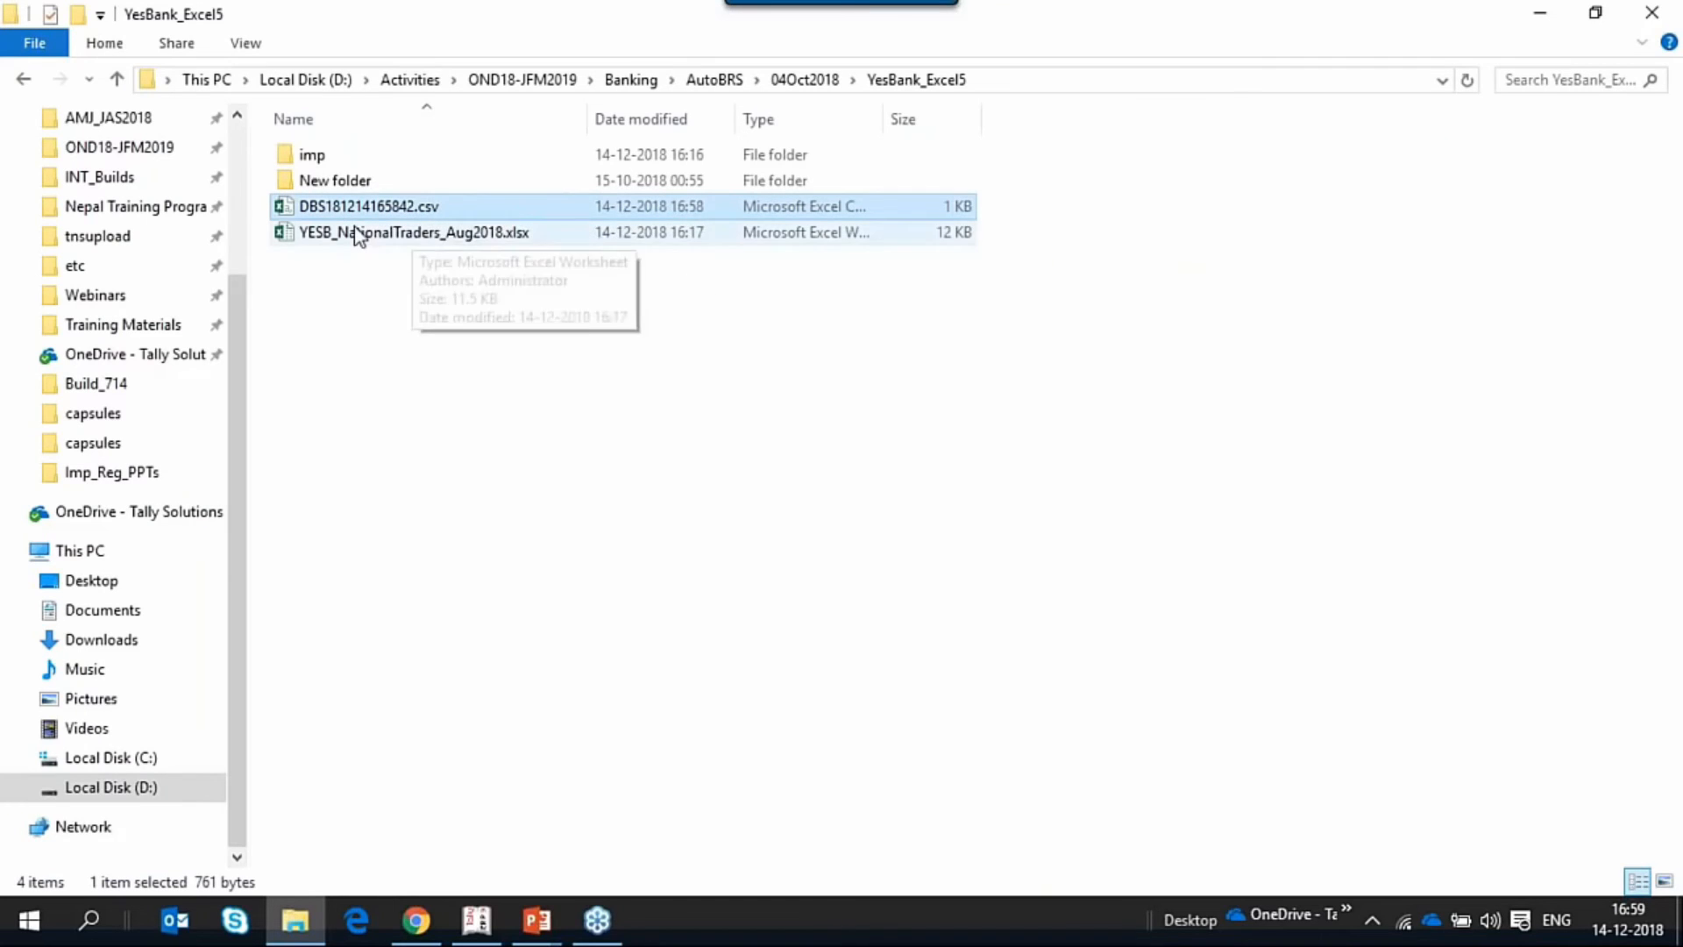
pyautogui.doubleClick(369, 210)
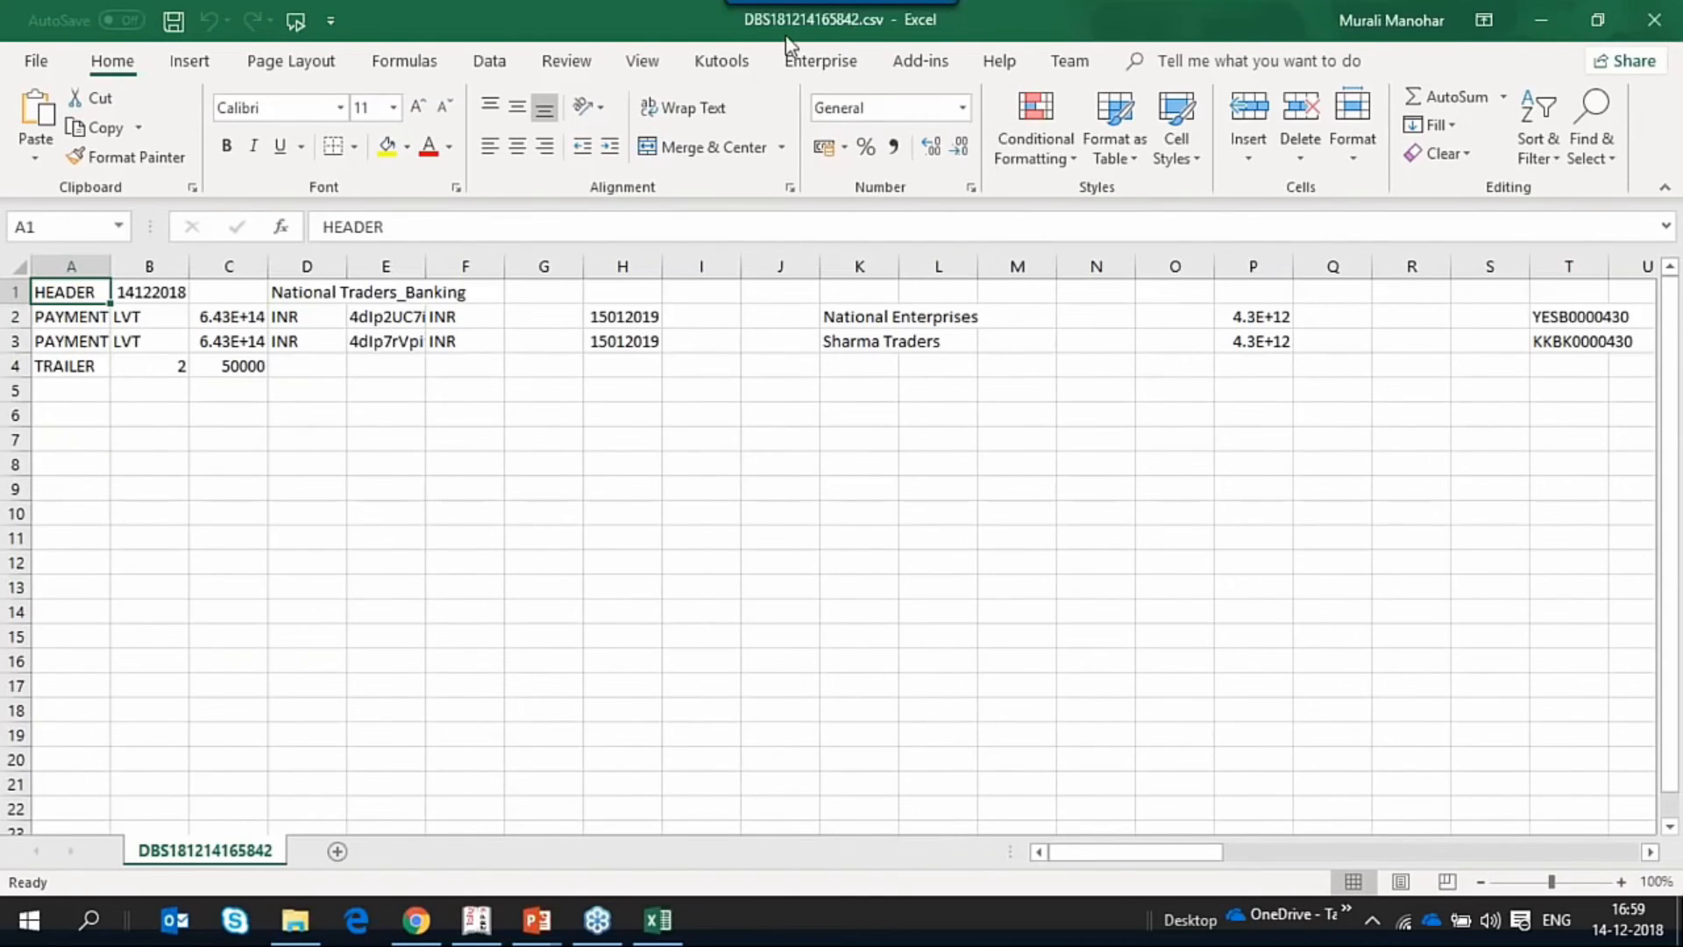
pyautogui.click(1654, 19)
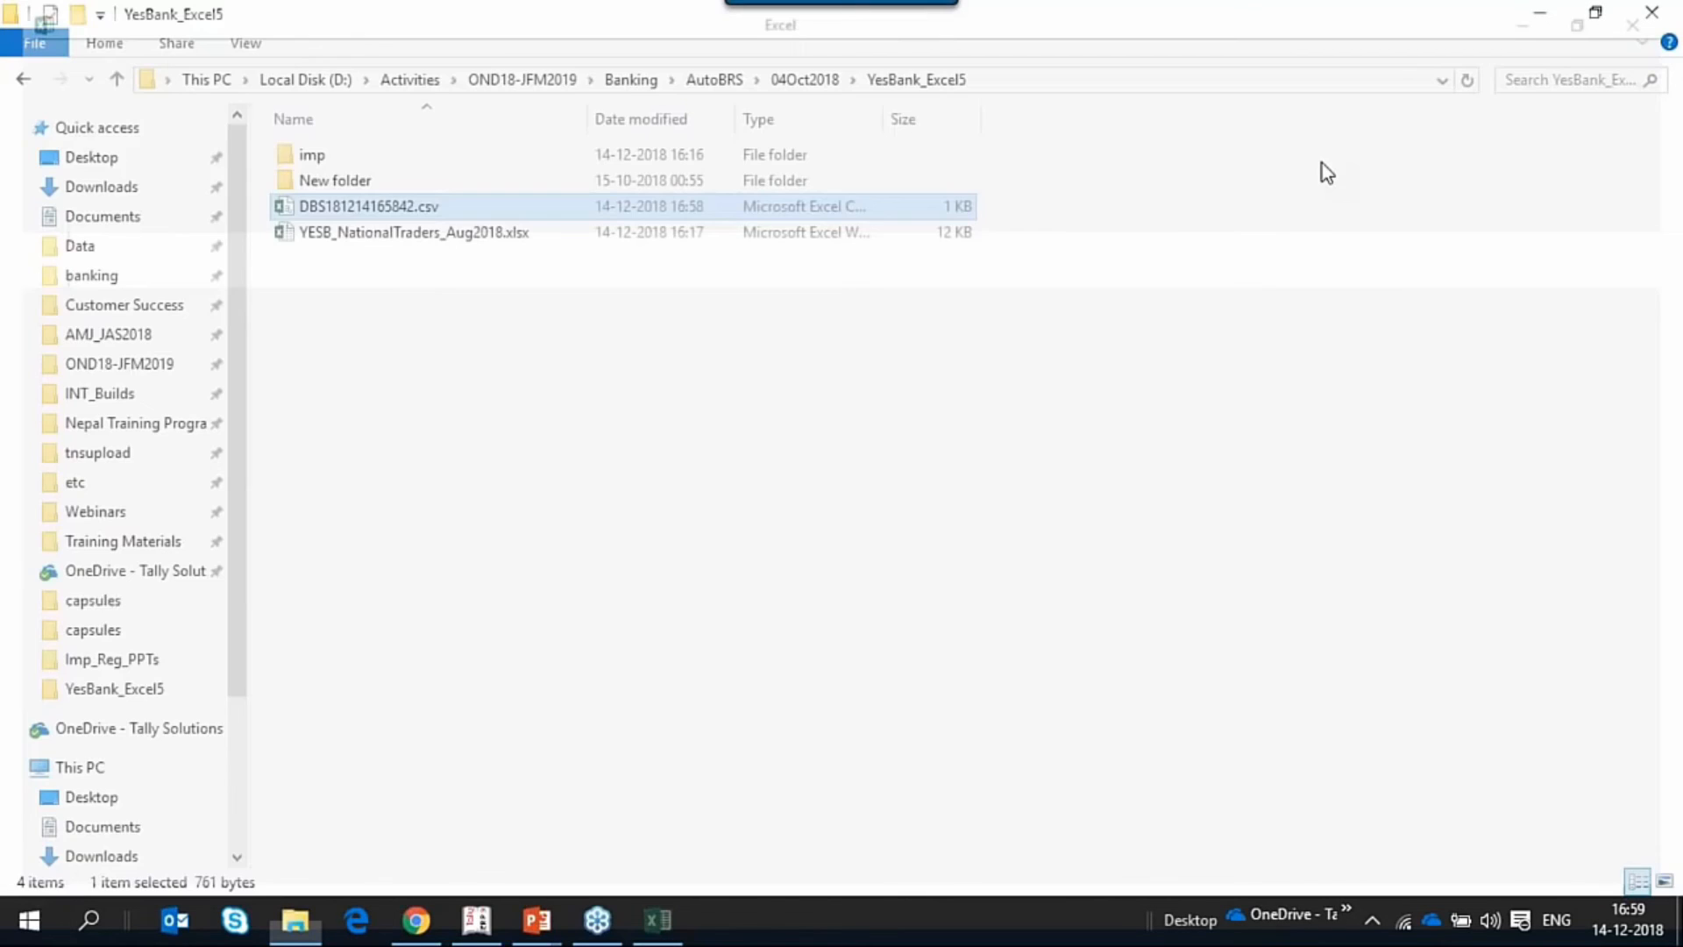
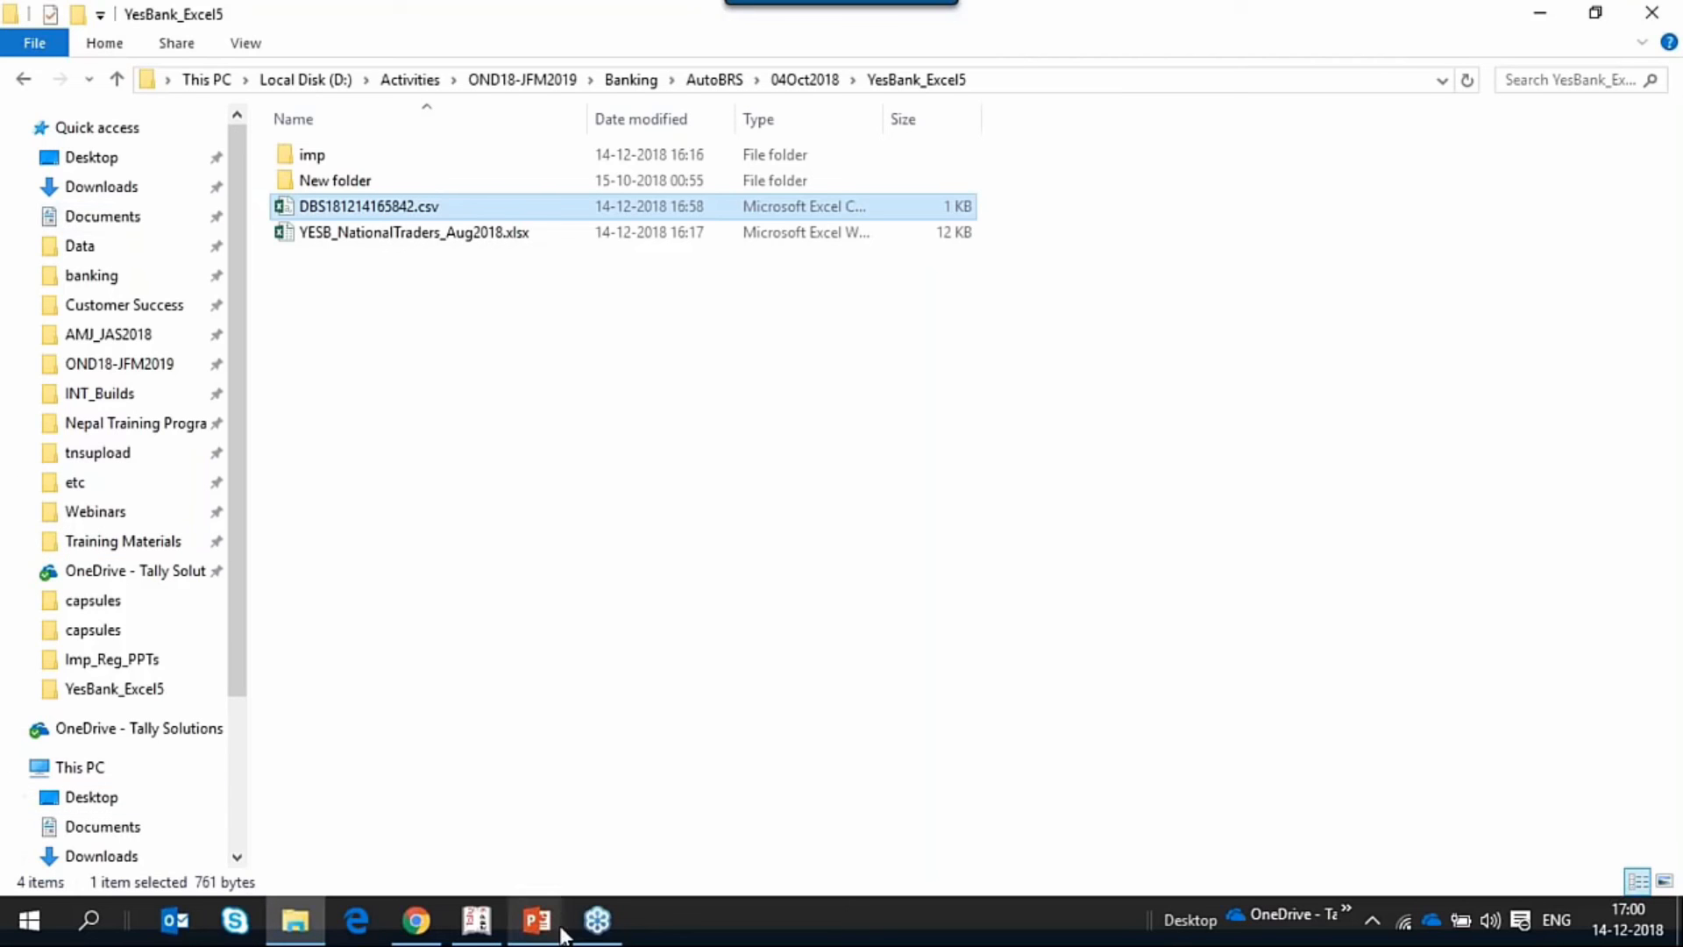
# Switch to the PowerPoint slide show and reveal the E-Payments and Cash/Cheque Deposit points on the Product Walkthrough slide.
pyautogui.hotkey('alt', 'Tab')
pyautogui.hotkey('alt', 'Tab')
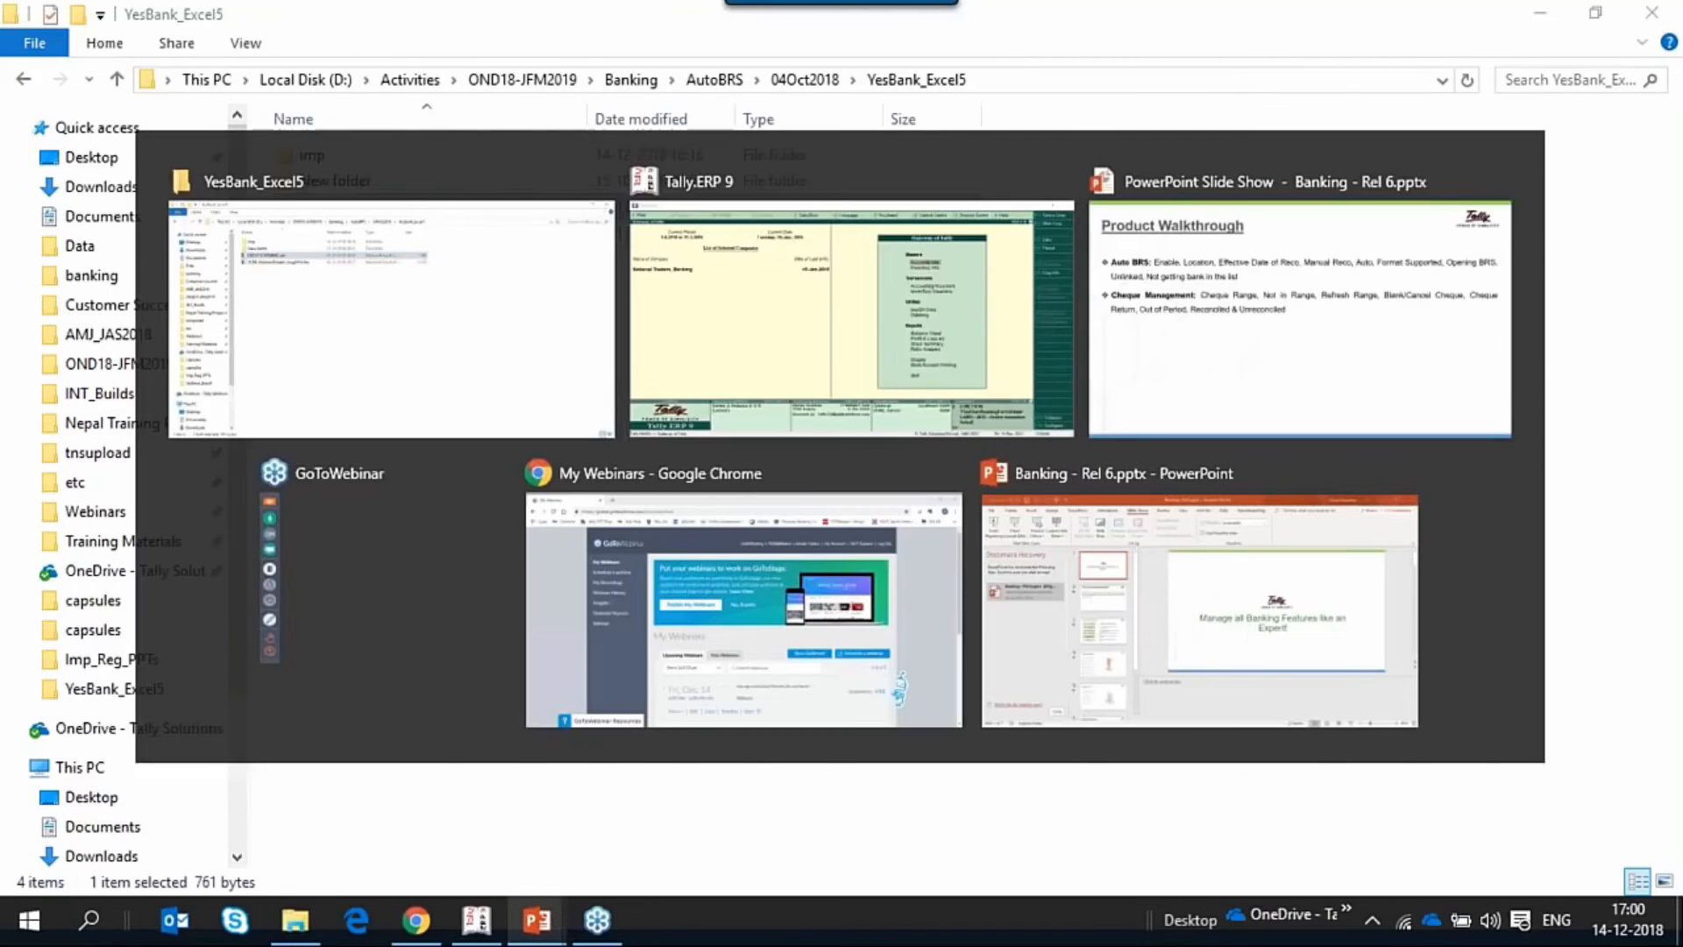
pyautogui.press('Right')
pyautogui.press('Right')
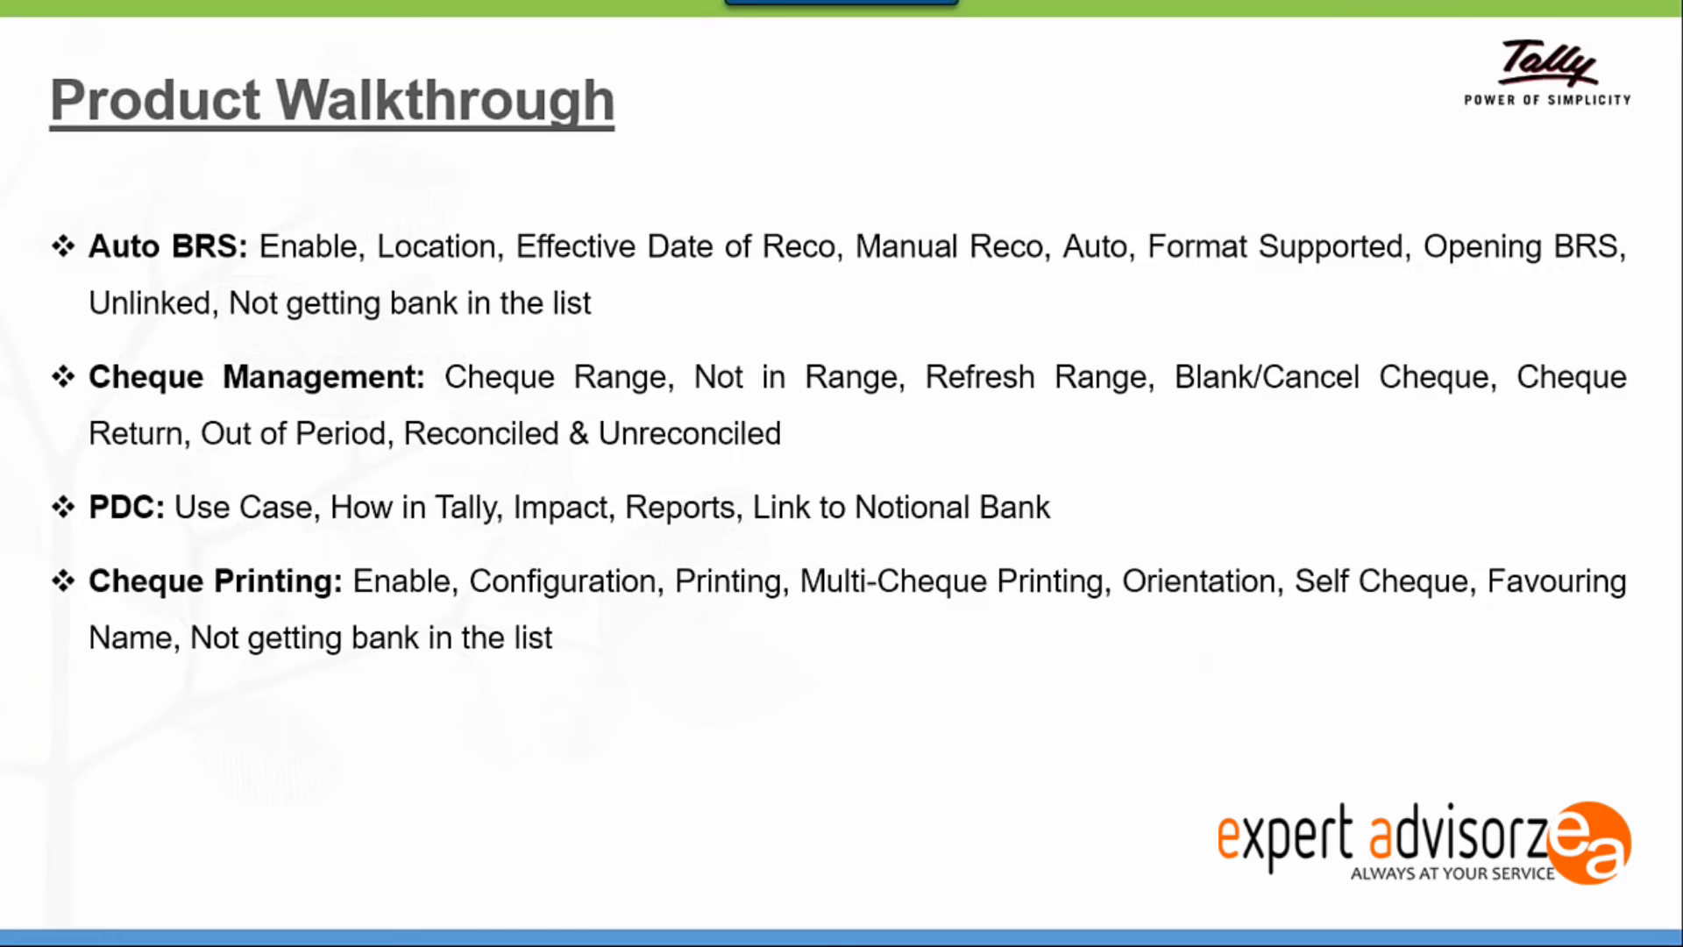
pyautogui.press('Right')
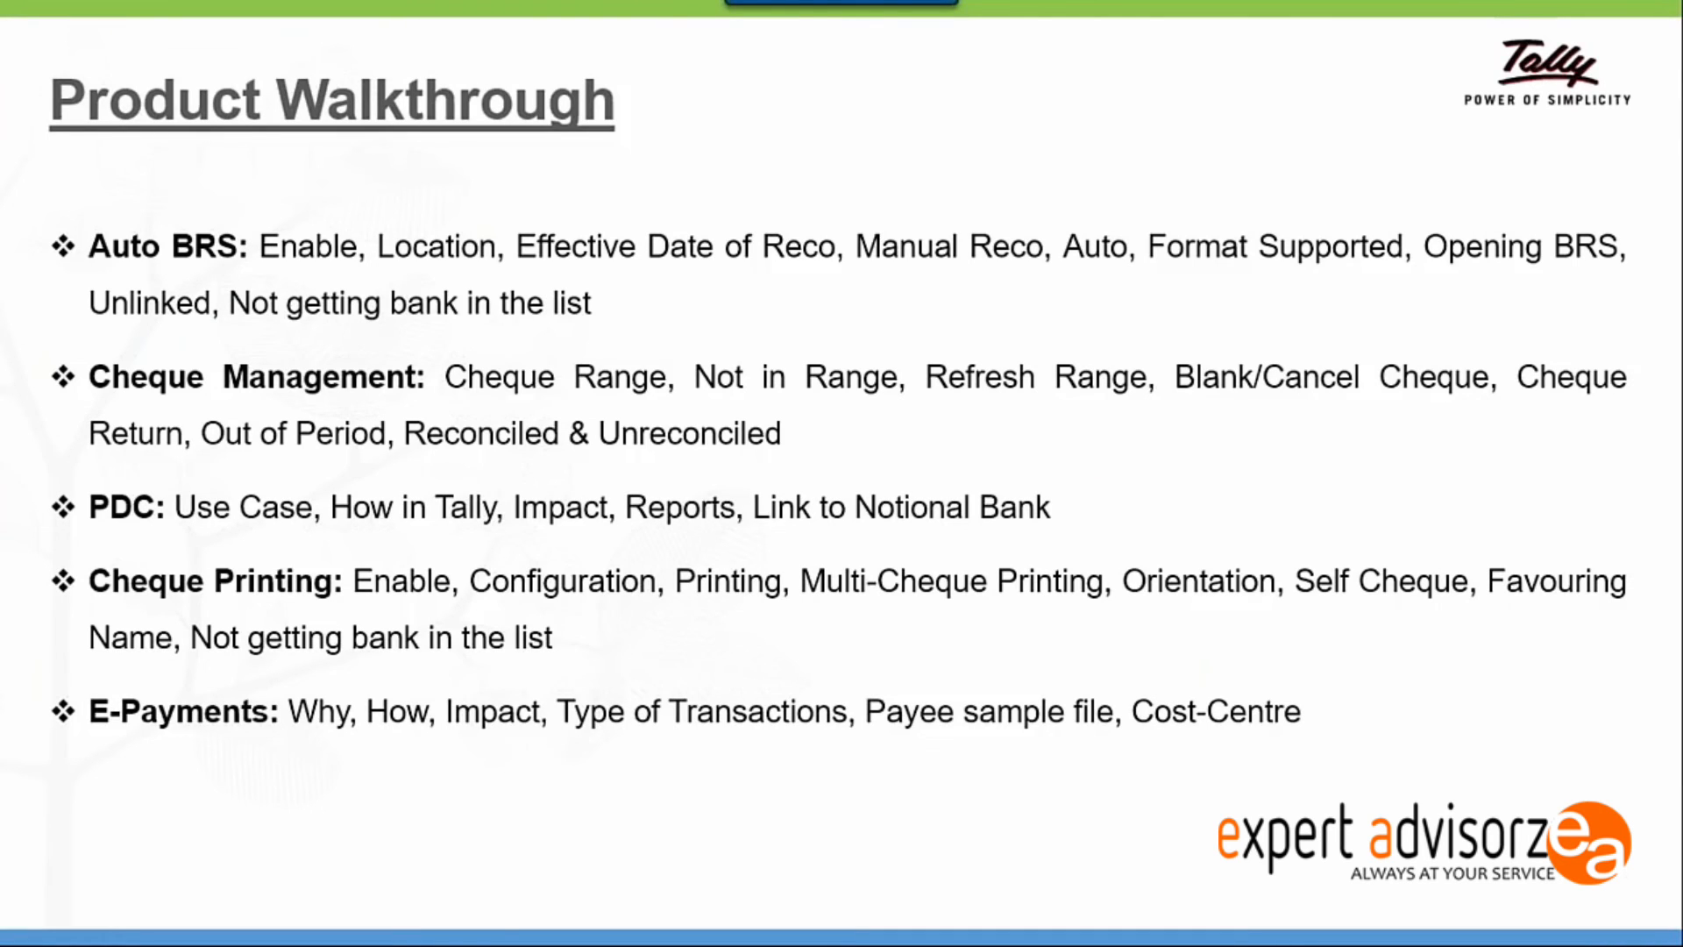
pyautogui.press('Right')
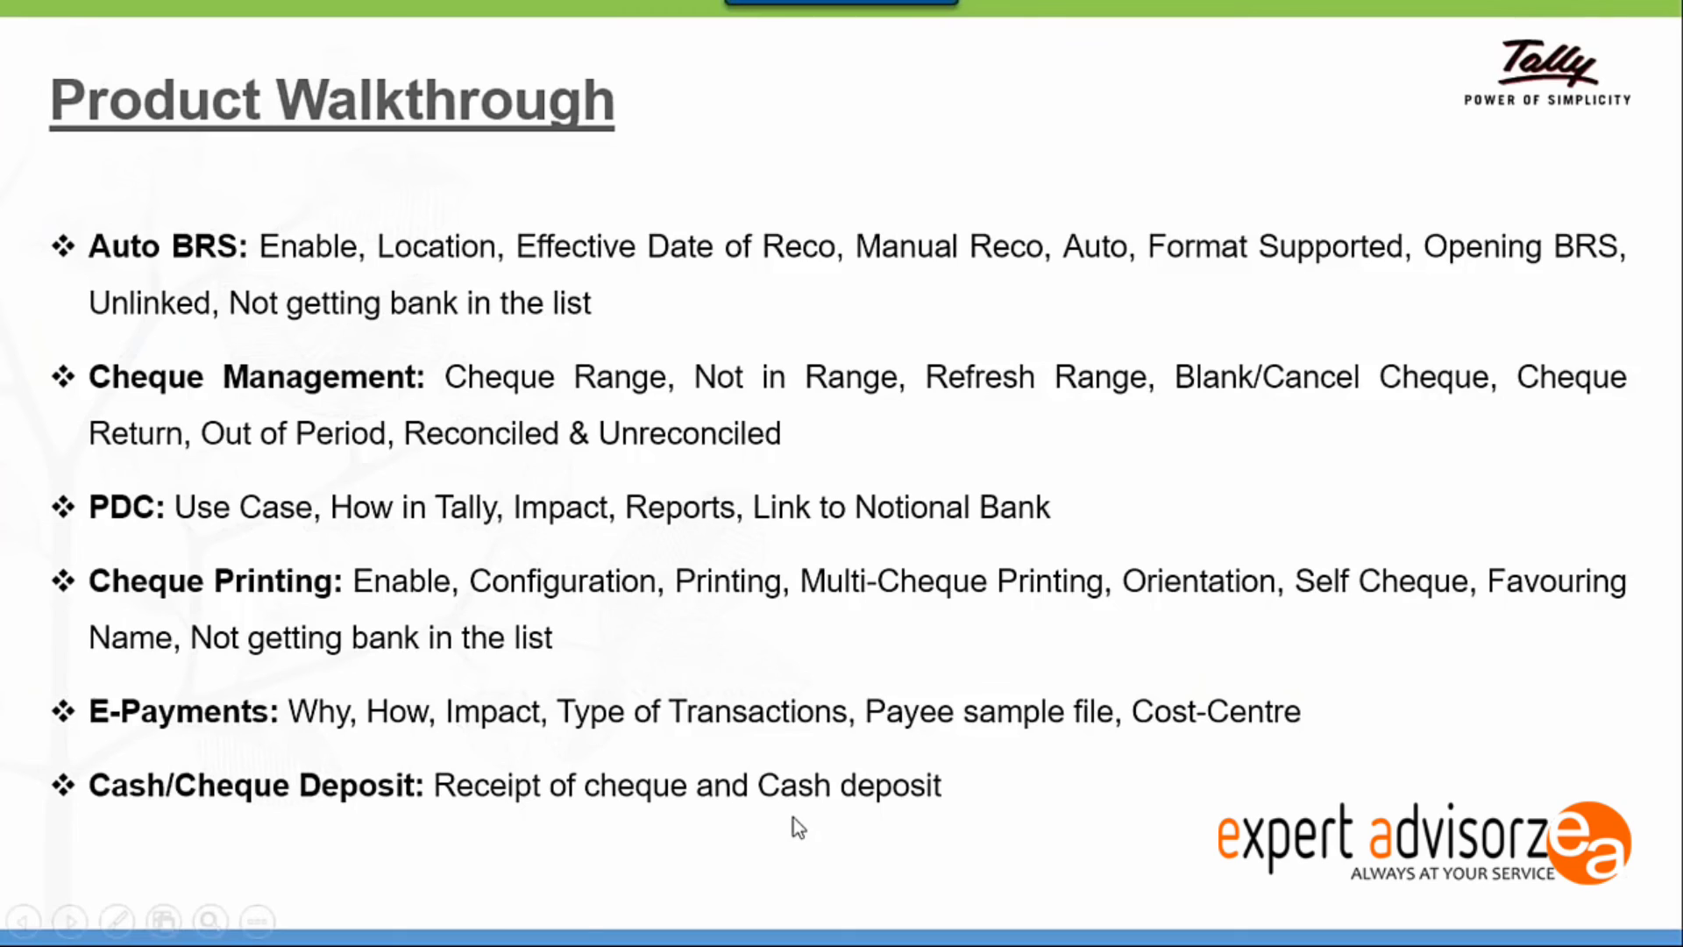
# Switch to Tally.ERP 9 and open the Banking utilities from the Gateway of Tally.
pyautogui.hotkey('alt', 'Tab')
pyautogui.press('Down')
pyautogui.press('Down')
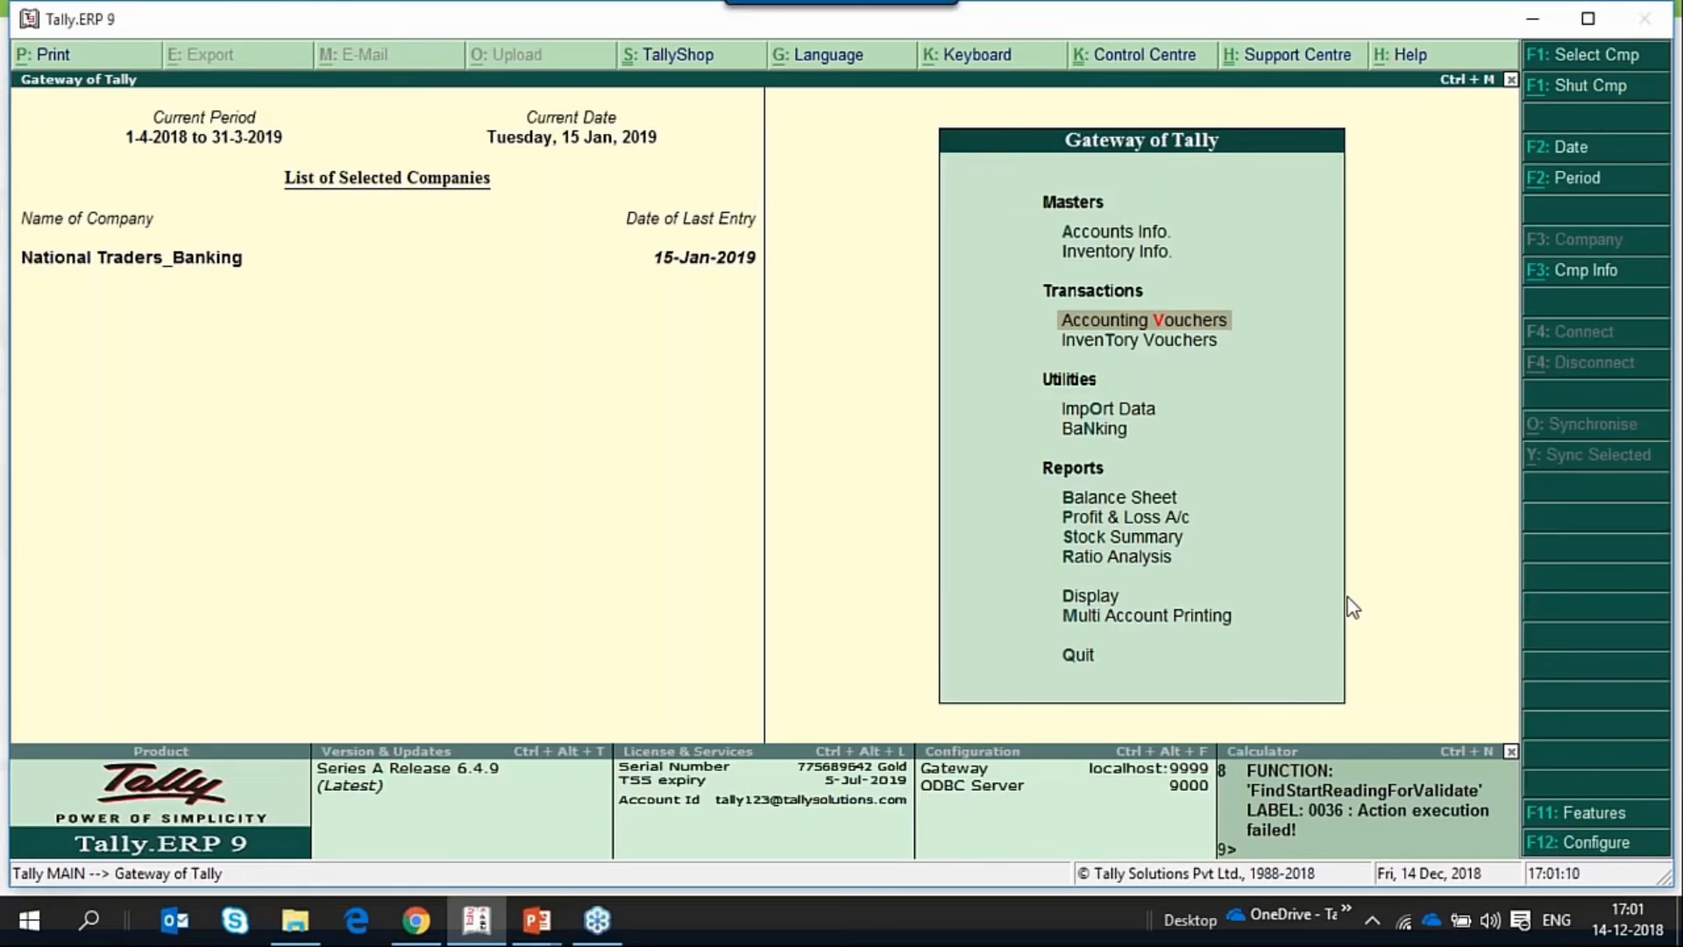
pyautogui.press('Up')
pyautogui.press('Up')
pyautogui.press('Up')
pyautogui.press('Up')
pyautogui.press('Up')
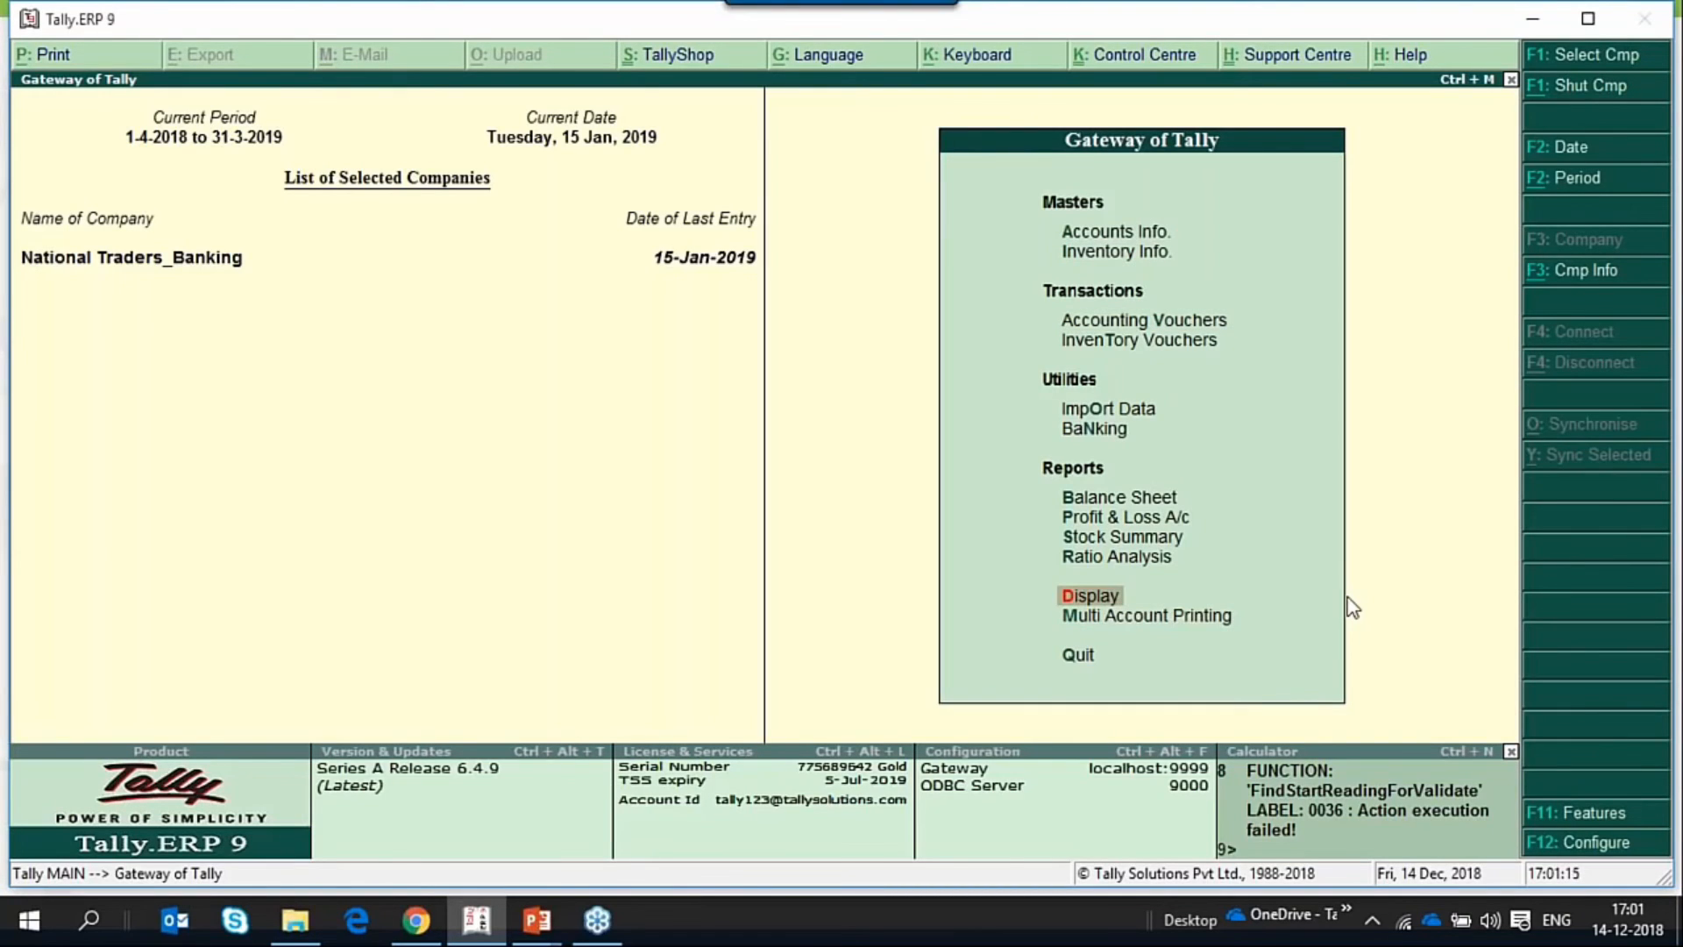
pyautogui.press('Up')
pyautogui.press('Up')
pyautogui.press('Up')
pyautogui.press('Up')
pyautogui.press('Up')
pyautogui.press('Up')
pyautogui.press('Down')
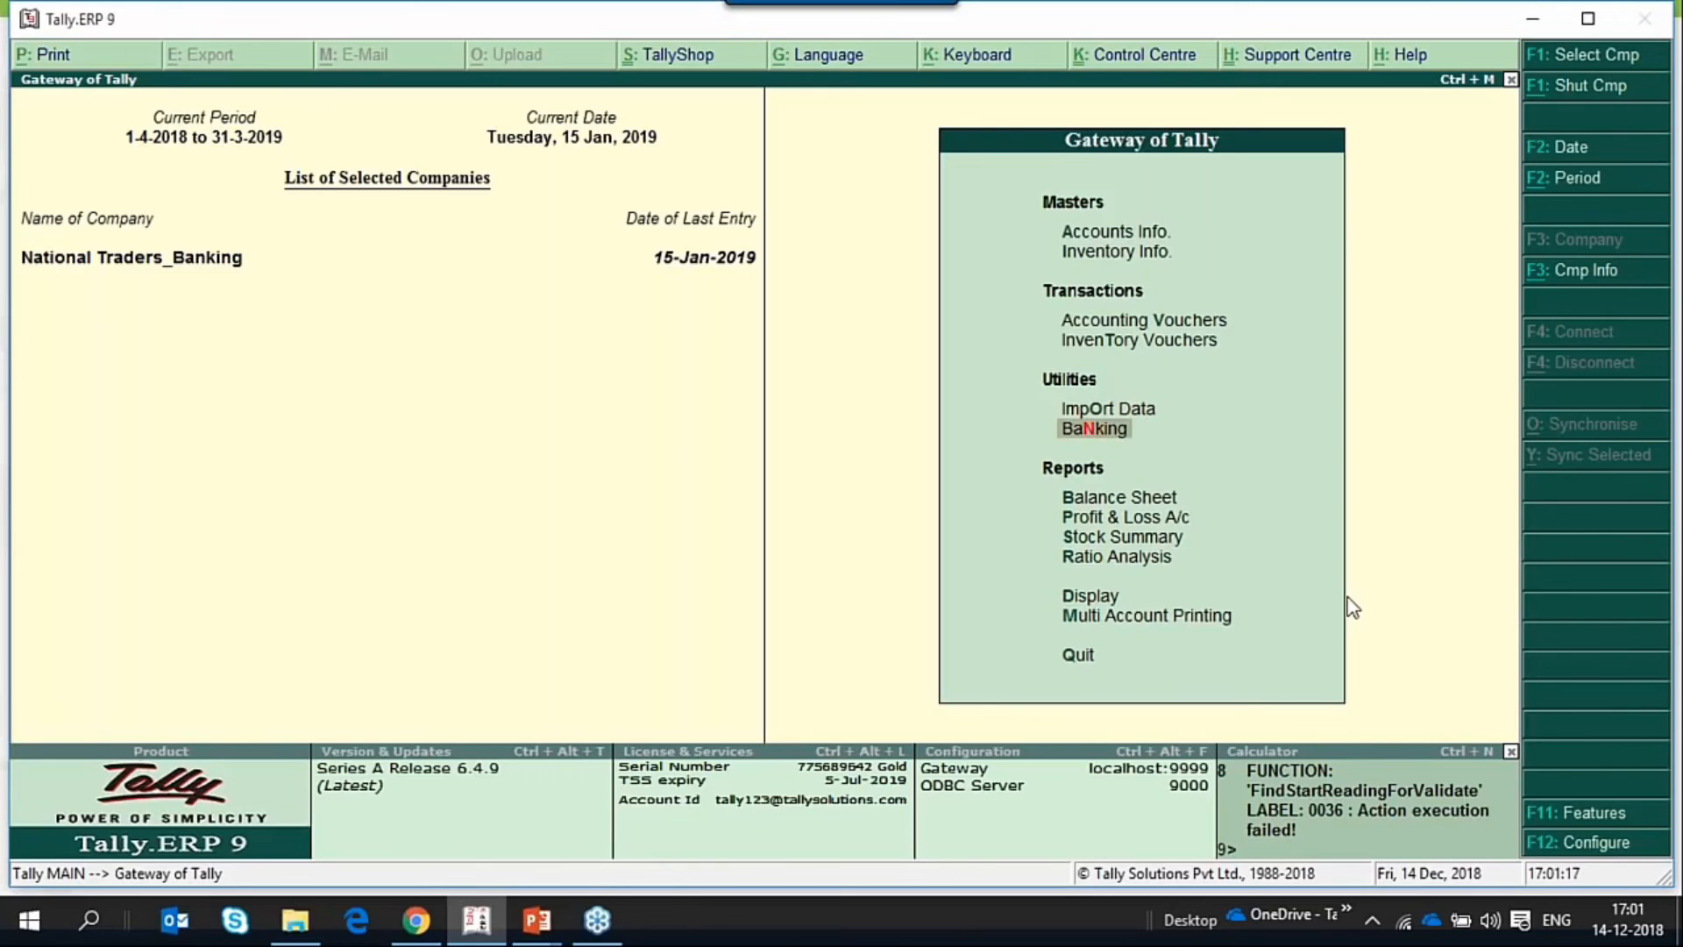
pyautogui.press('Return')
# Open the Cheque Deposit Slip report for the YesBank account.
pyautogui.press('Down')
pyautogui.press('Down')
pyautogui.press('Down')
pyautogui.press('Down')
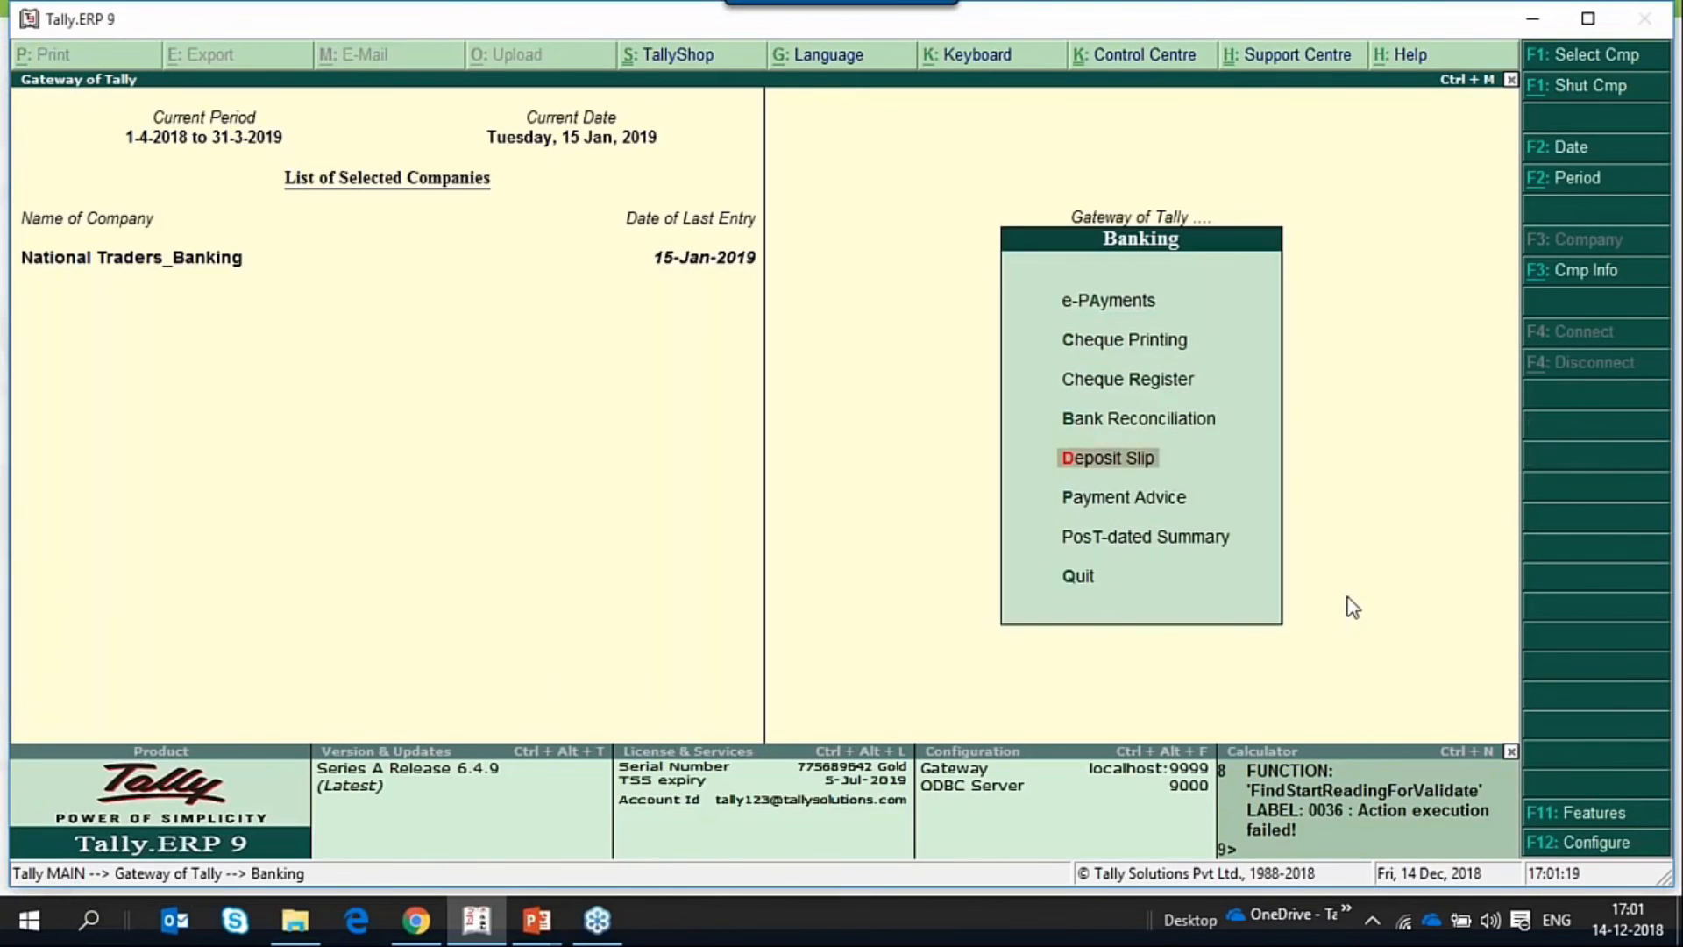
pyautogui.press('Up')
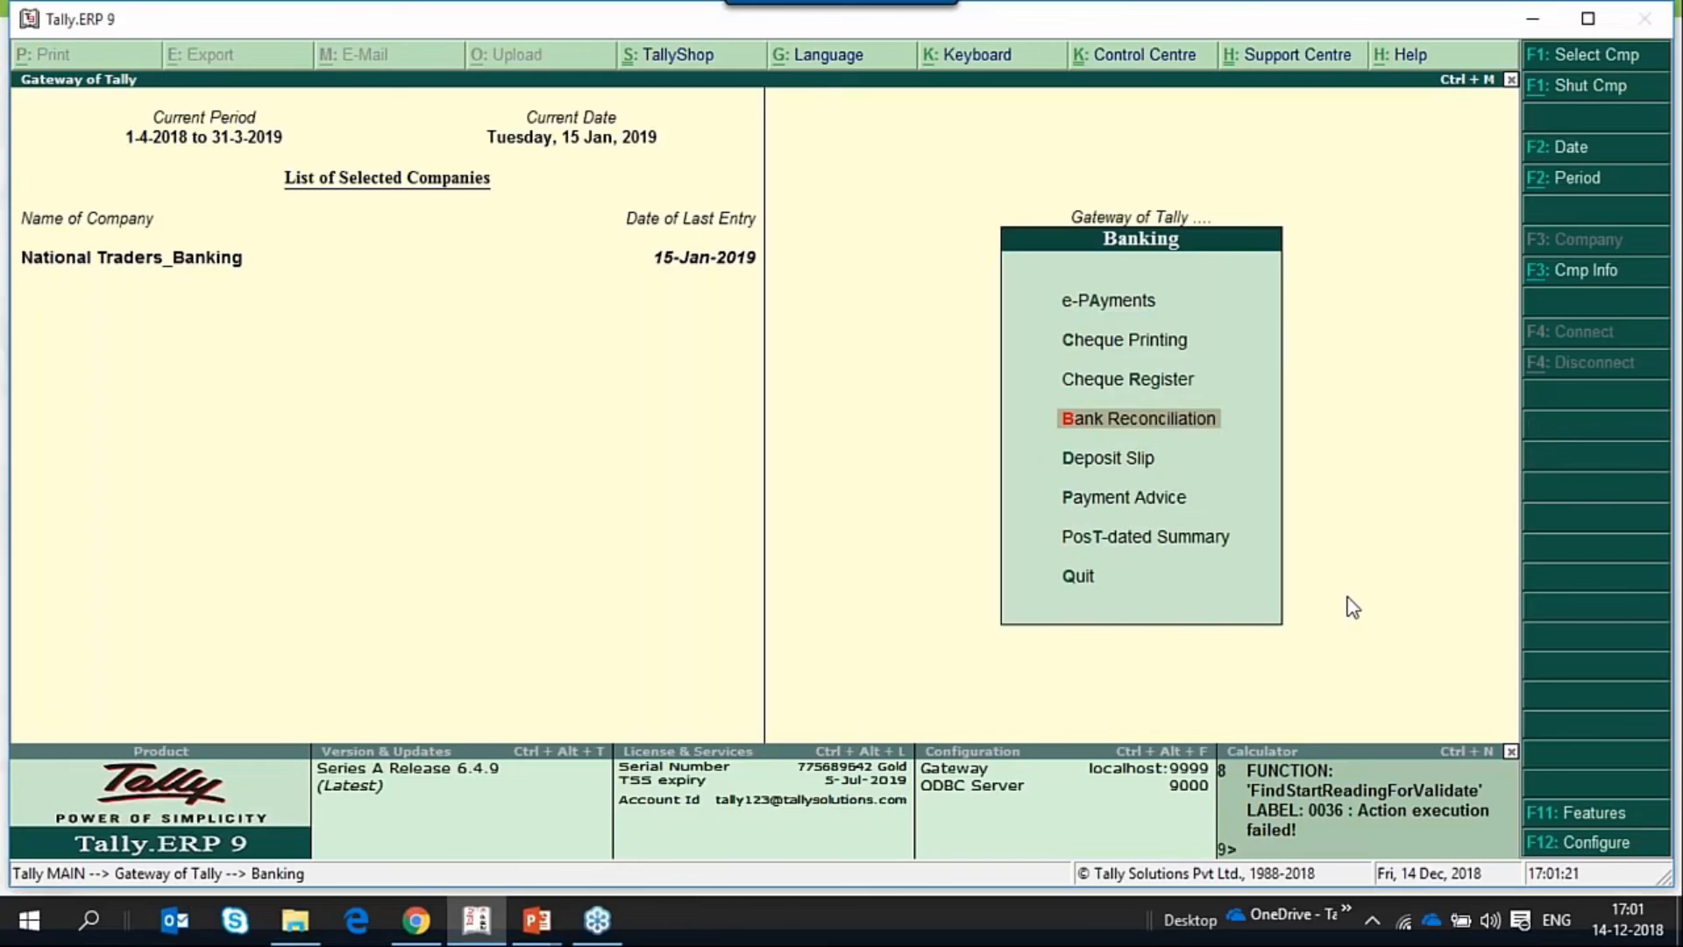
pyautogui.press('Down')
pyautogui.press('Return')
pyautogui.press('Down')
pyautogui.press('Up')
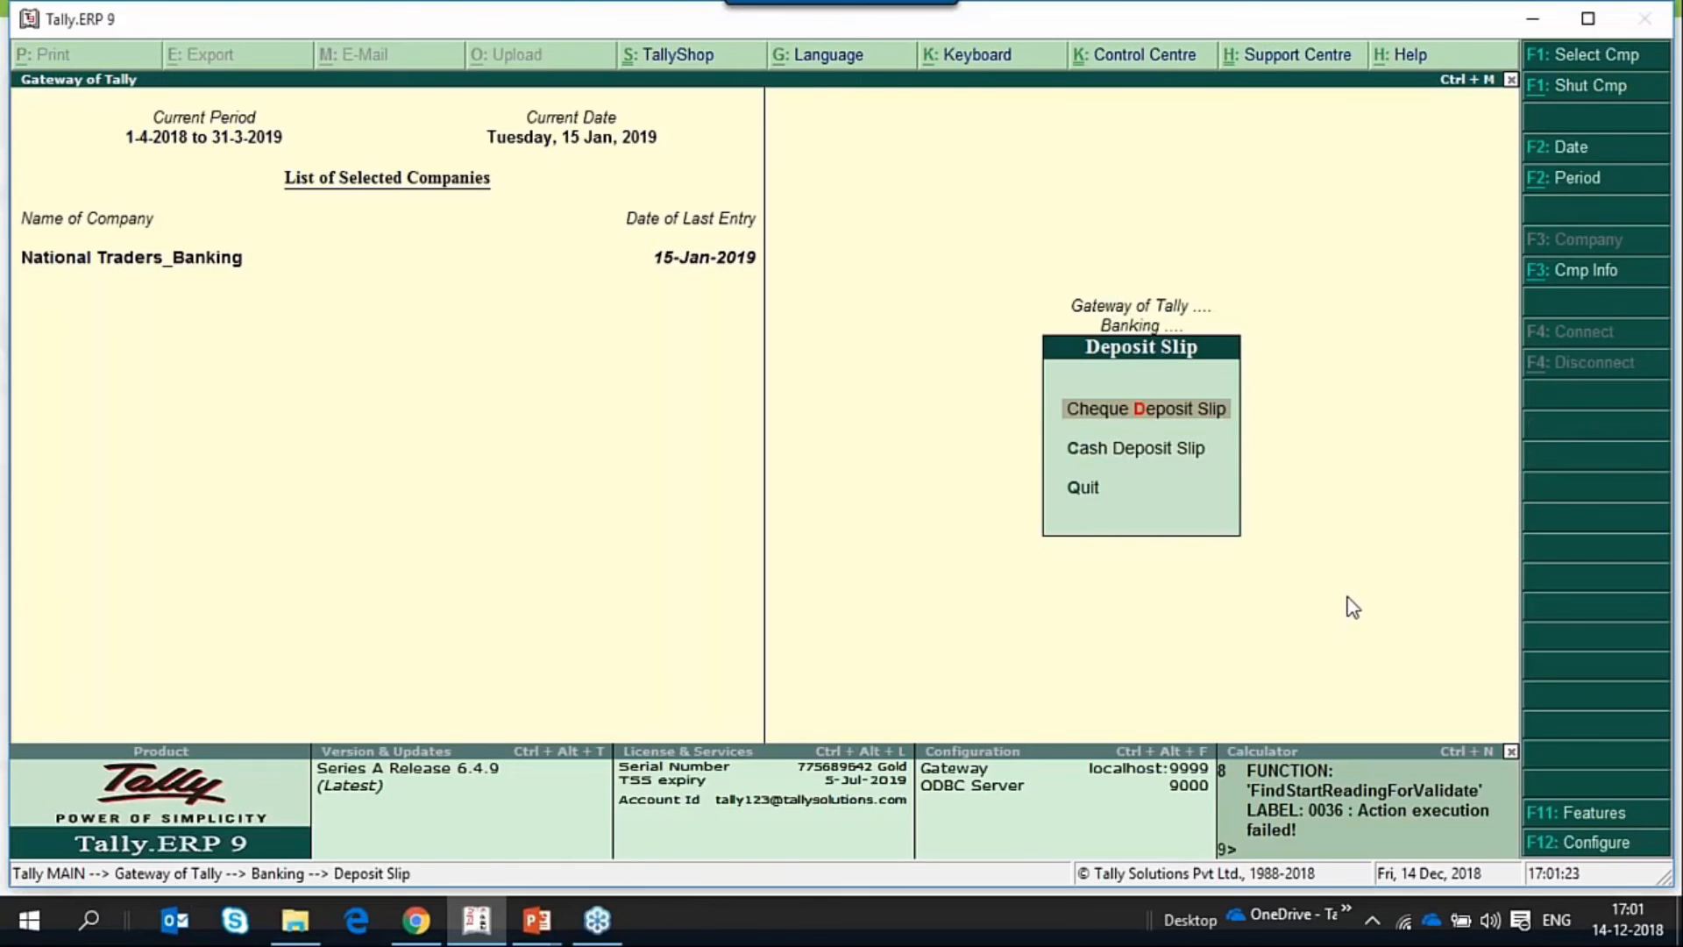
pyautogui.press('Return')
pyautogui.press('Down')
pyautogui.press('Down')
pyautogui.press('Down')
pyautogui.press('Down')
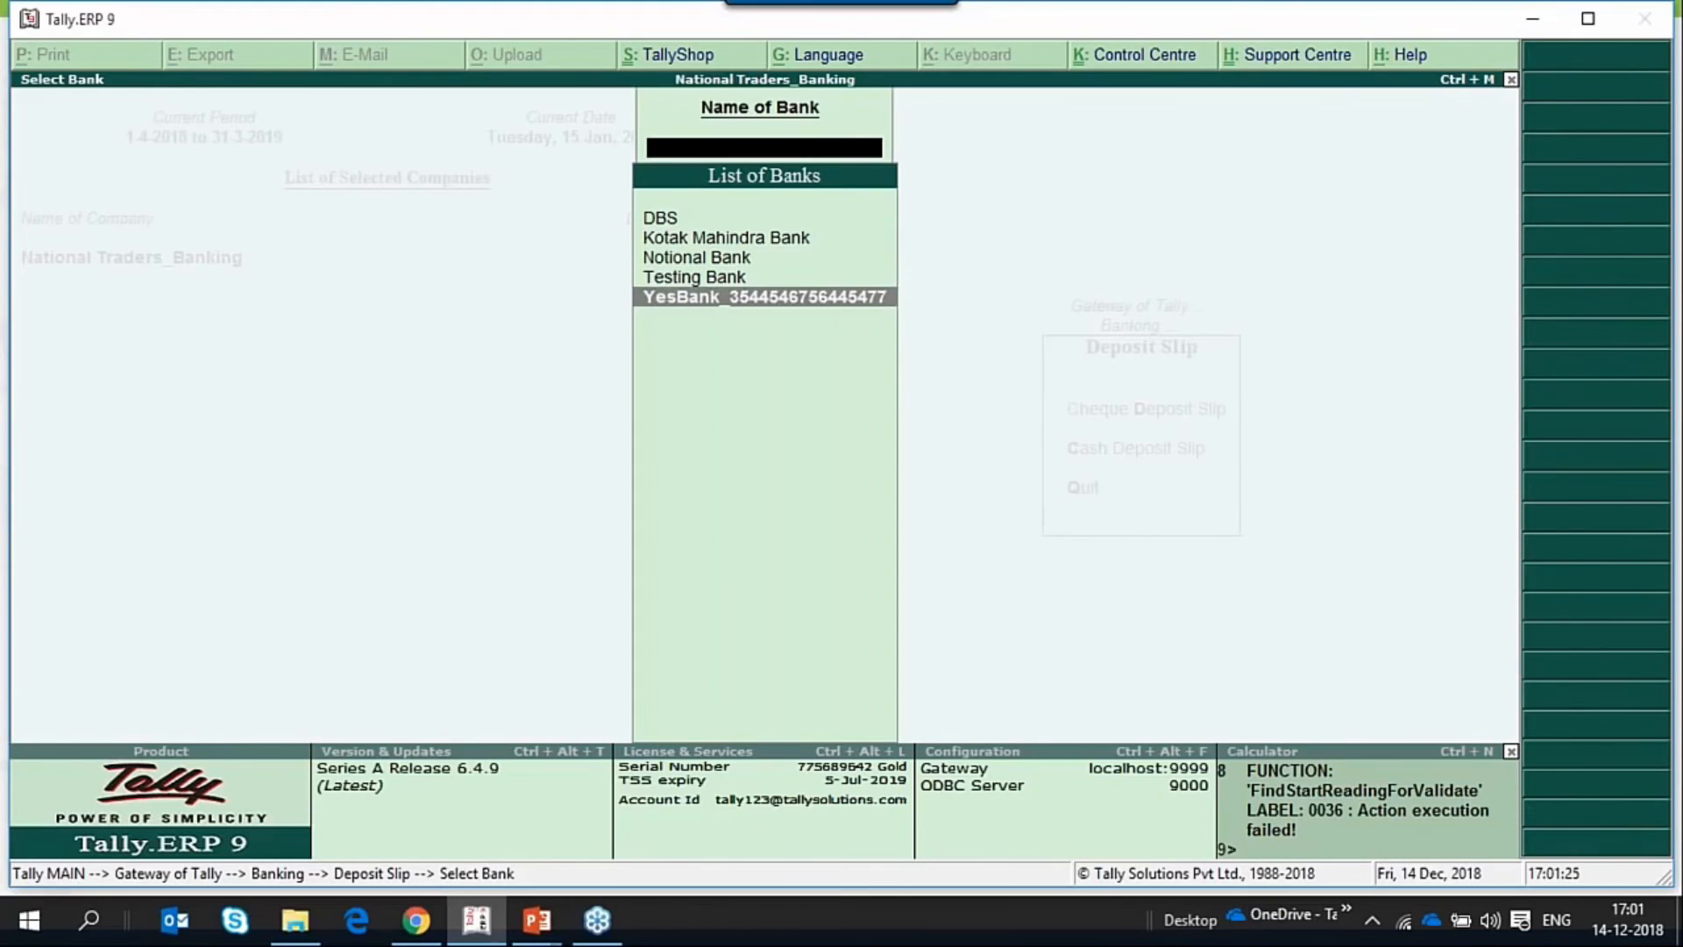
pyautogui.press('Return')
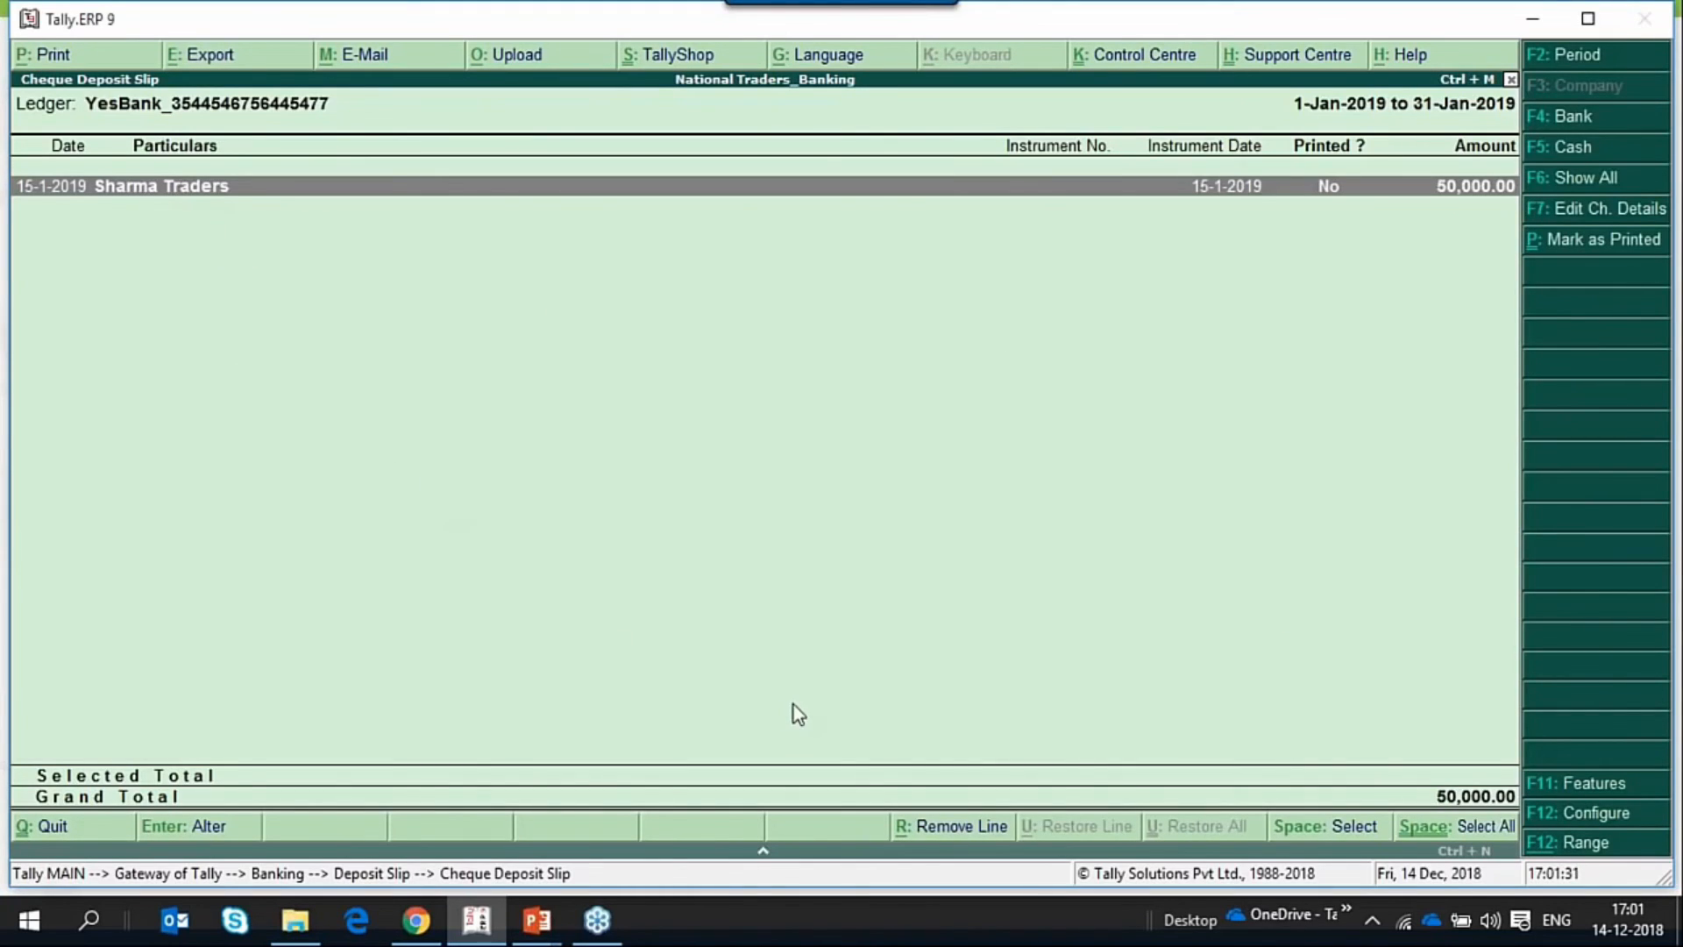
# Preview the cheque deposit slip printout at enlarged size and examine the banker's and customer's copies.
pyautogui.hotkey('alt', 'p')
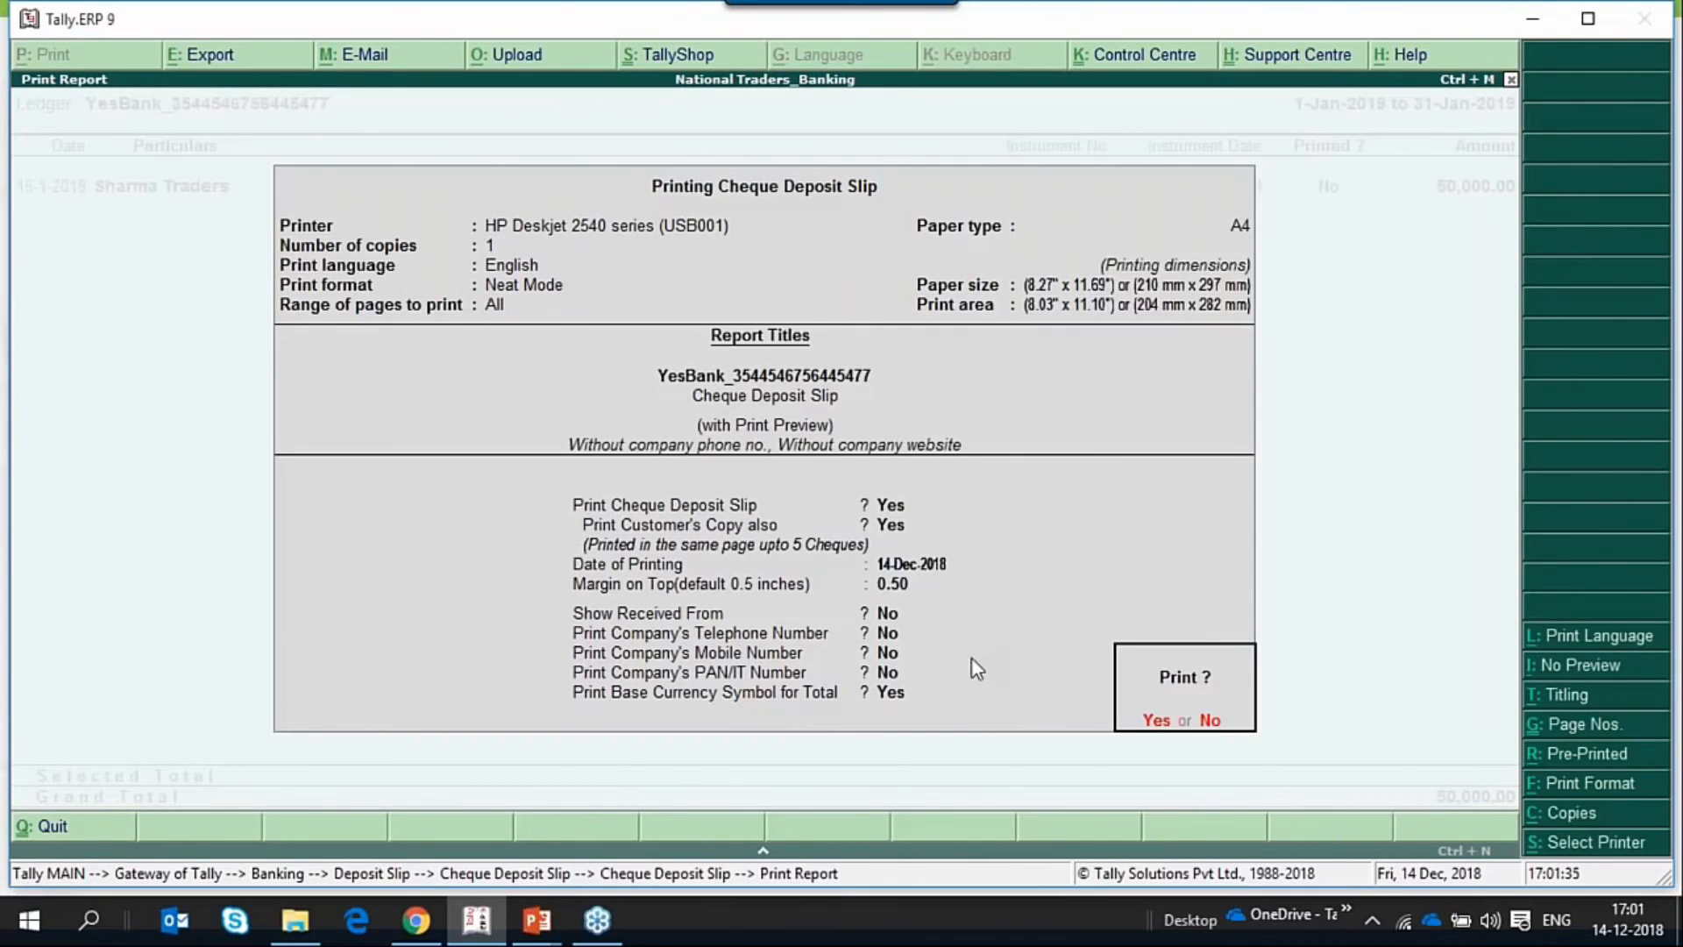
pyautogui.press('Return')
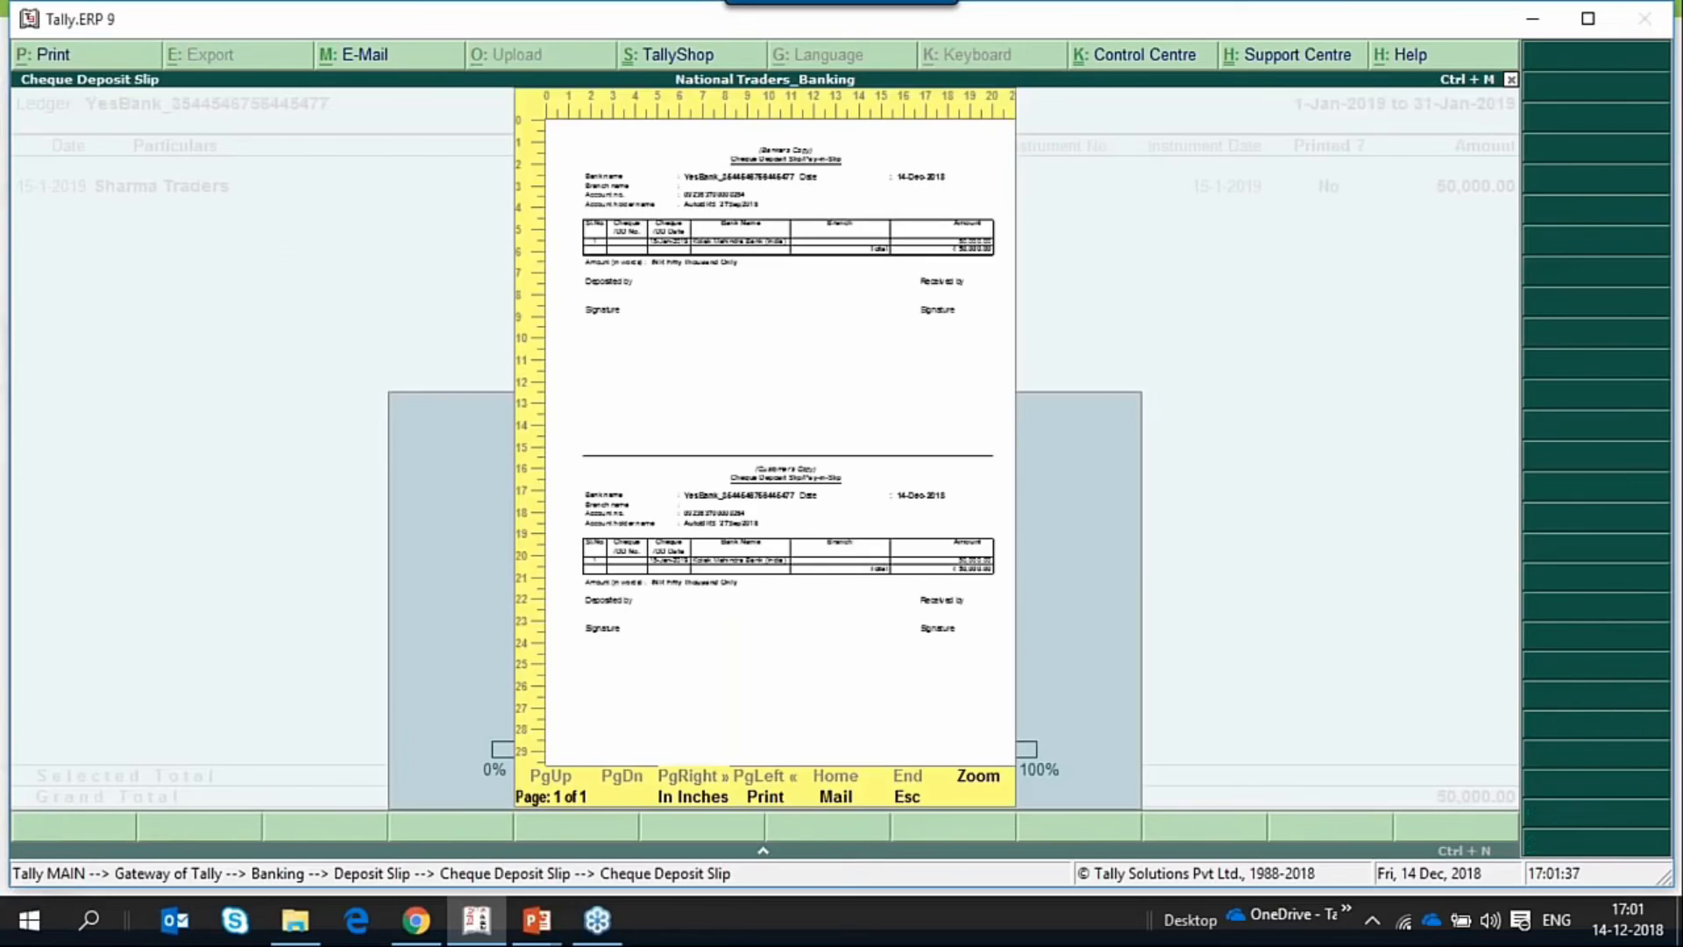
pyautogui.hotkey('alt', 'z')
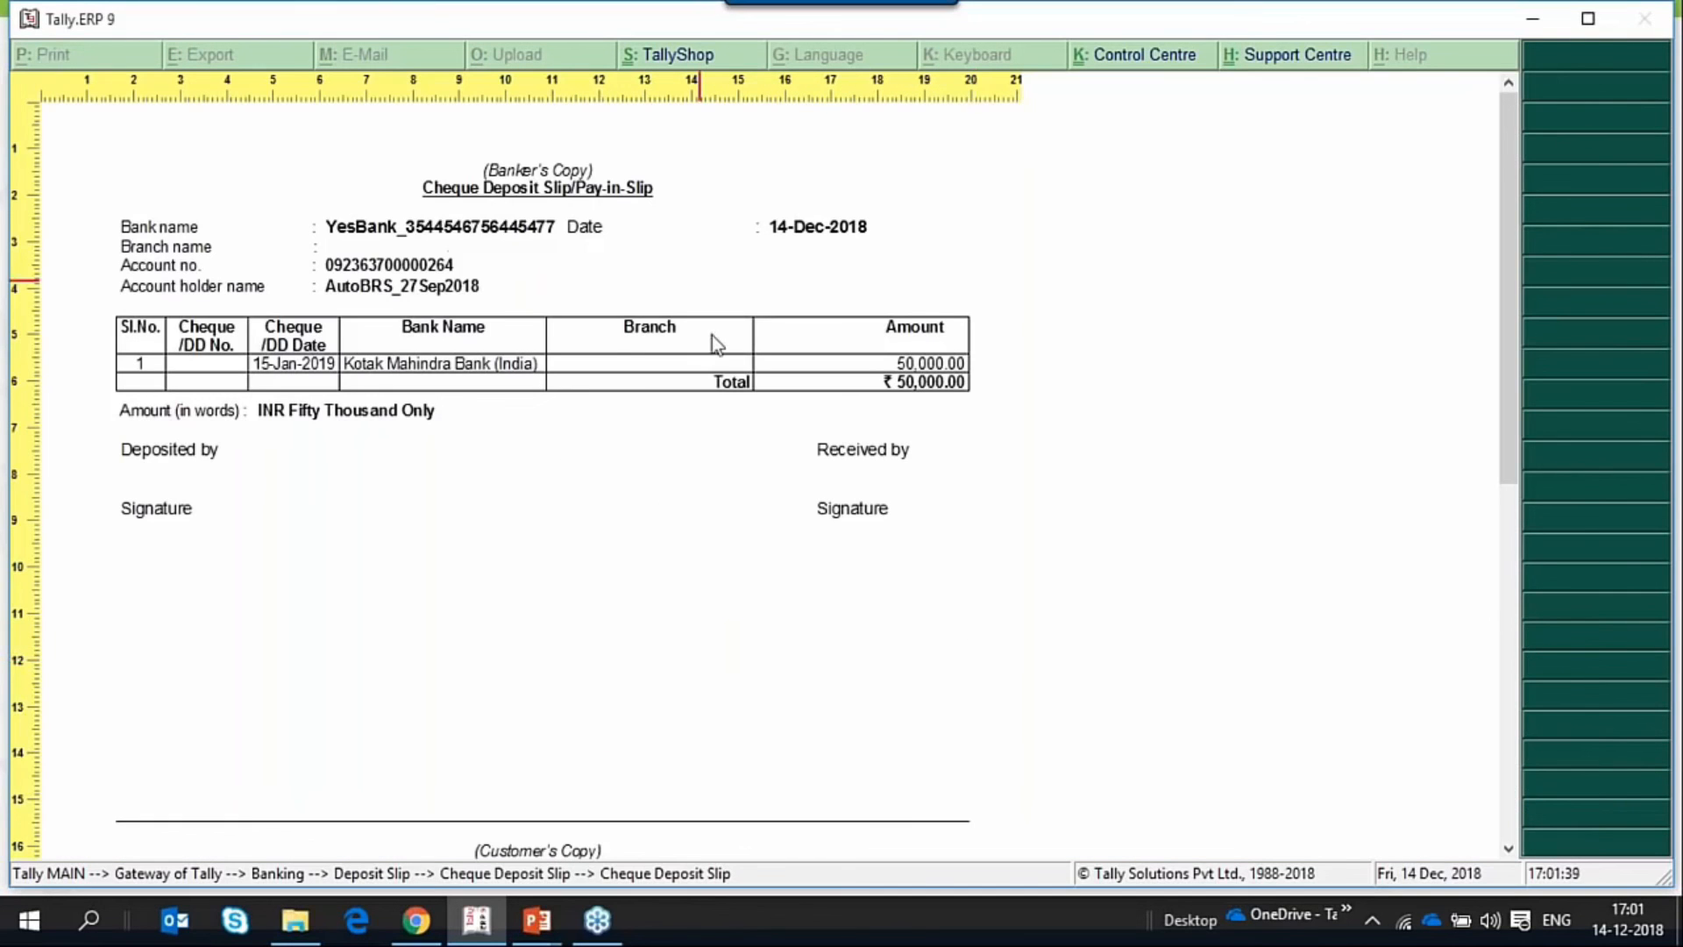
pyautogui.scroll(-1, 693, 491)
pyautogui.scroll(-4, 694, 491)
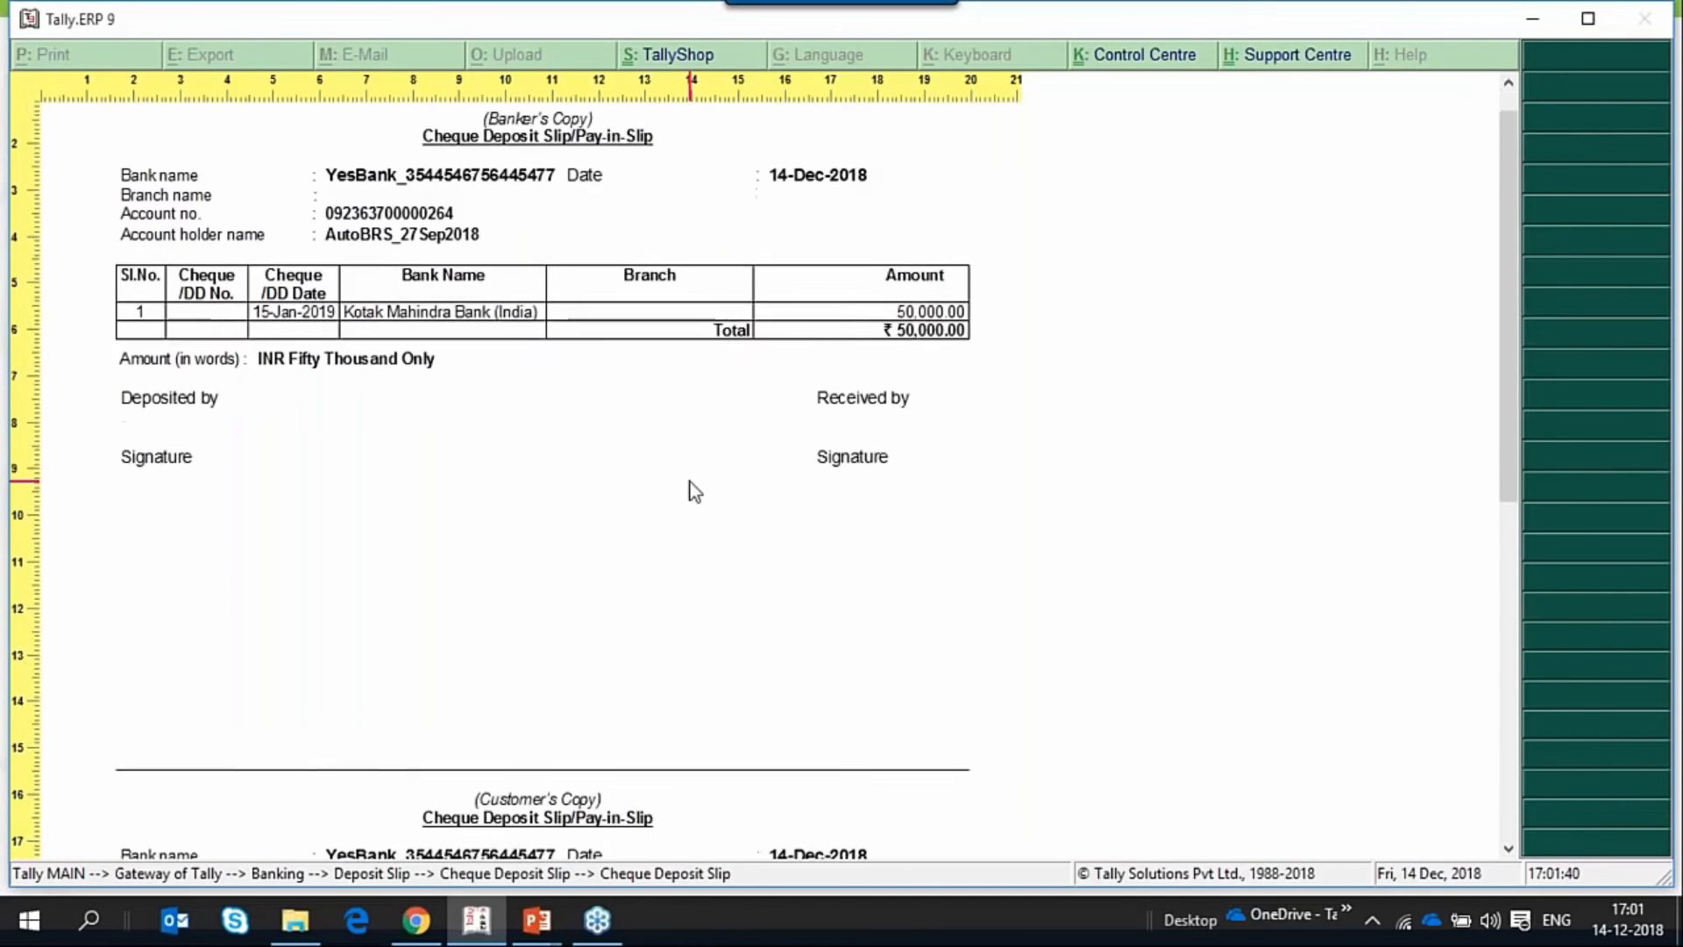
pyautogui.scroll(3, 689, 513)
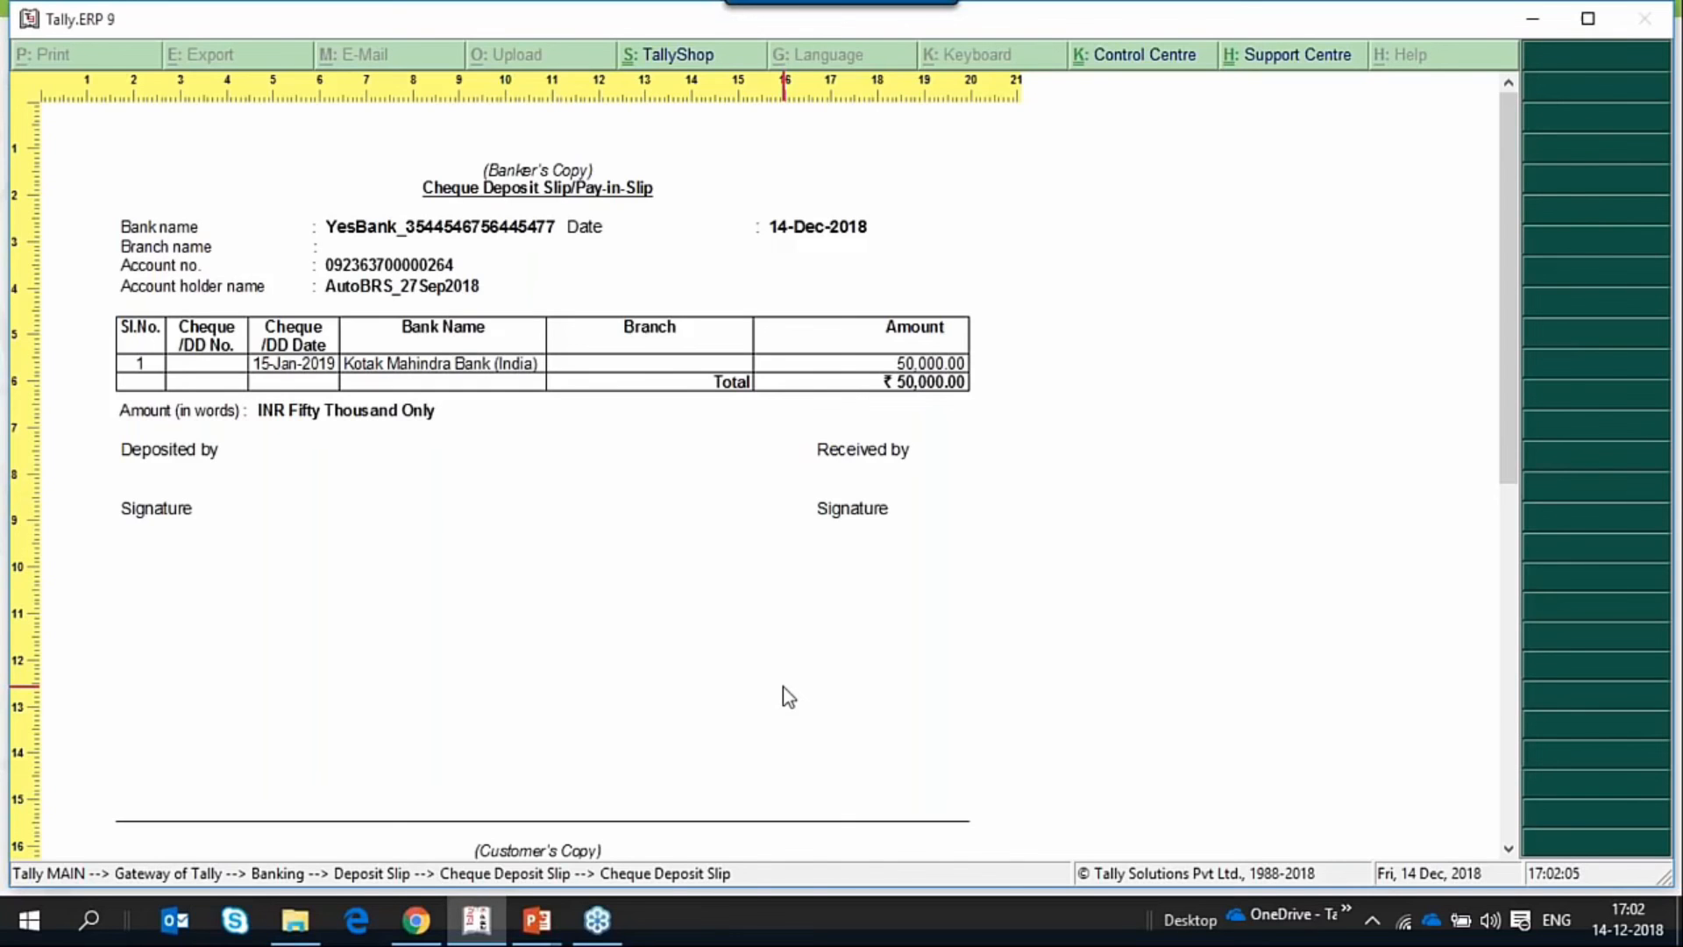
pyautogui.scroll(-10, 789, 697)
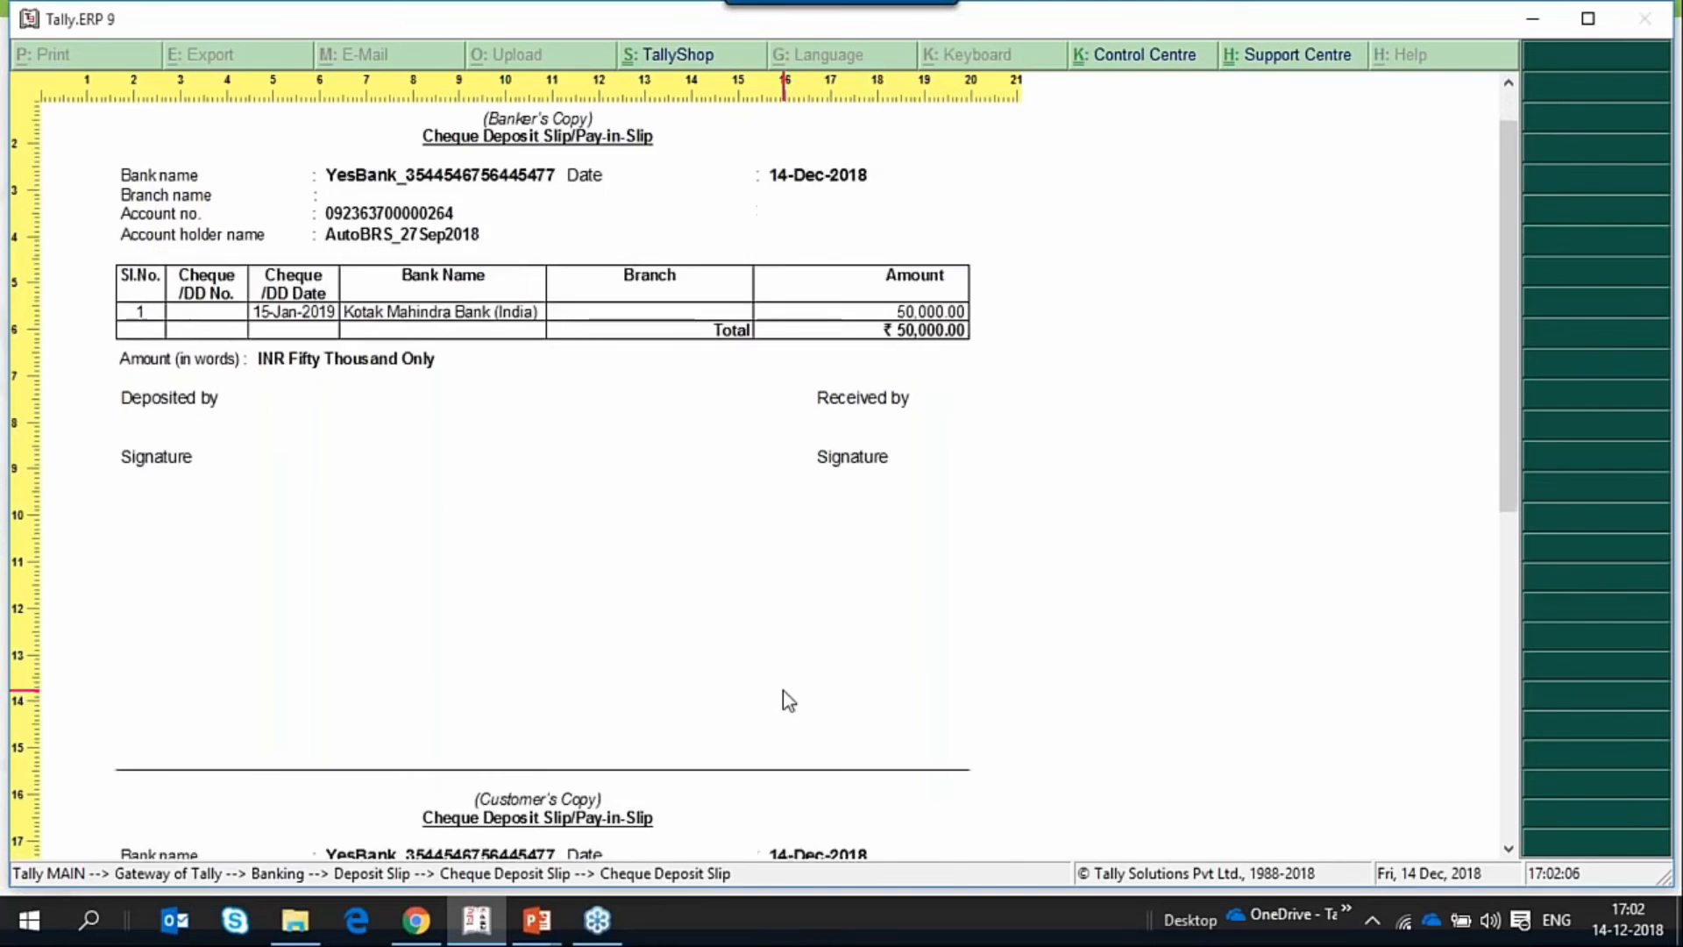
pyautogui.scroll(10, 789, 710)
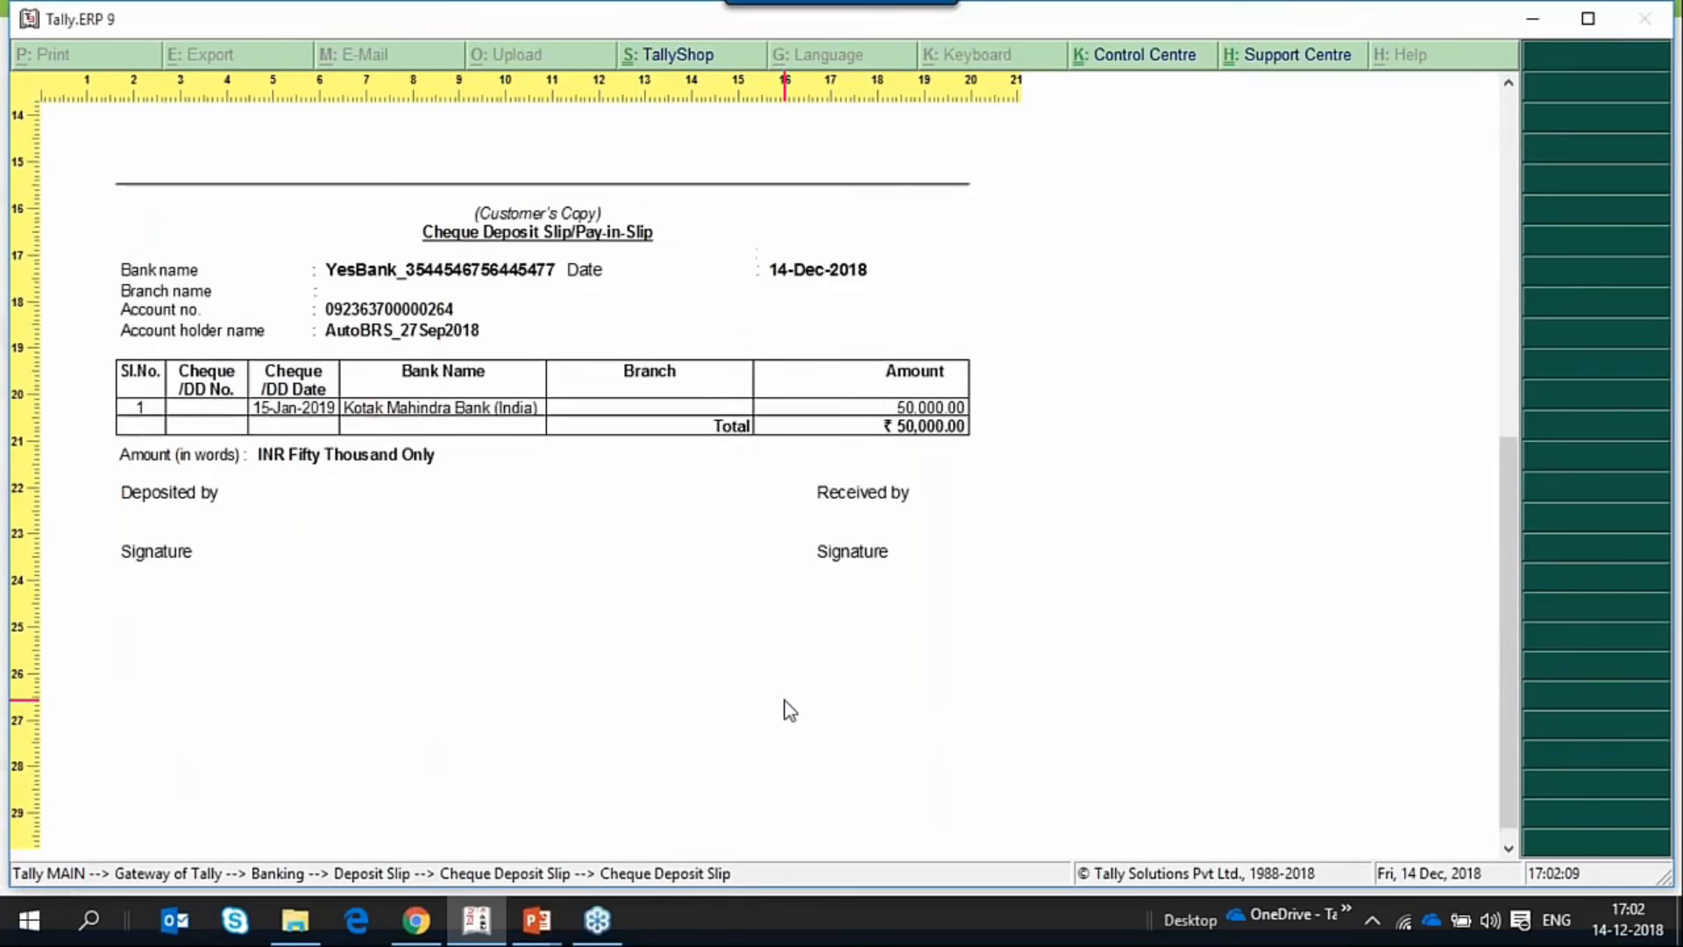
# Close the cheque deposit slip preview and return to the Gateway of Tally.
pyautogui.press('Escape')
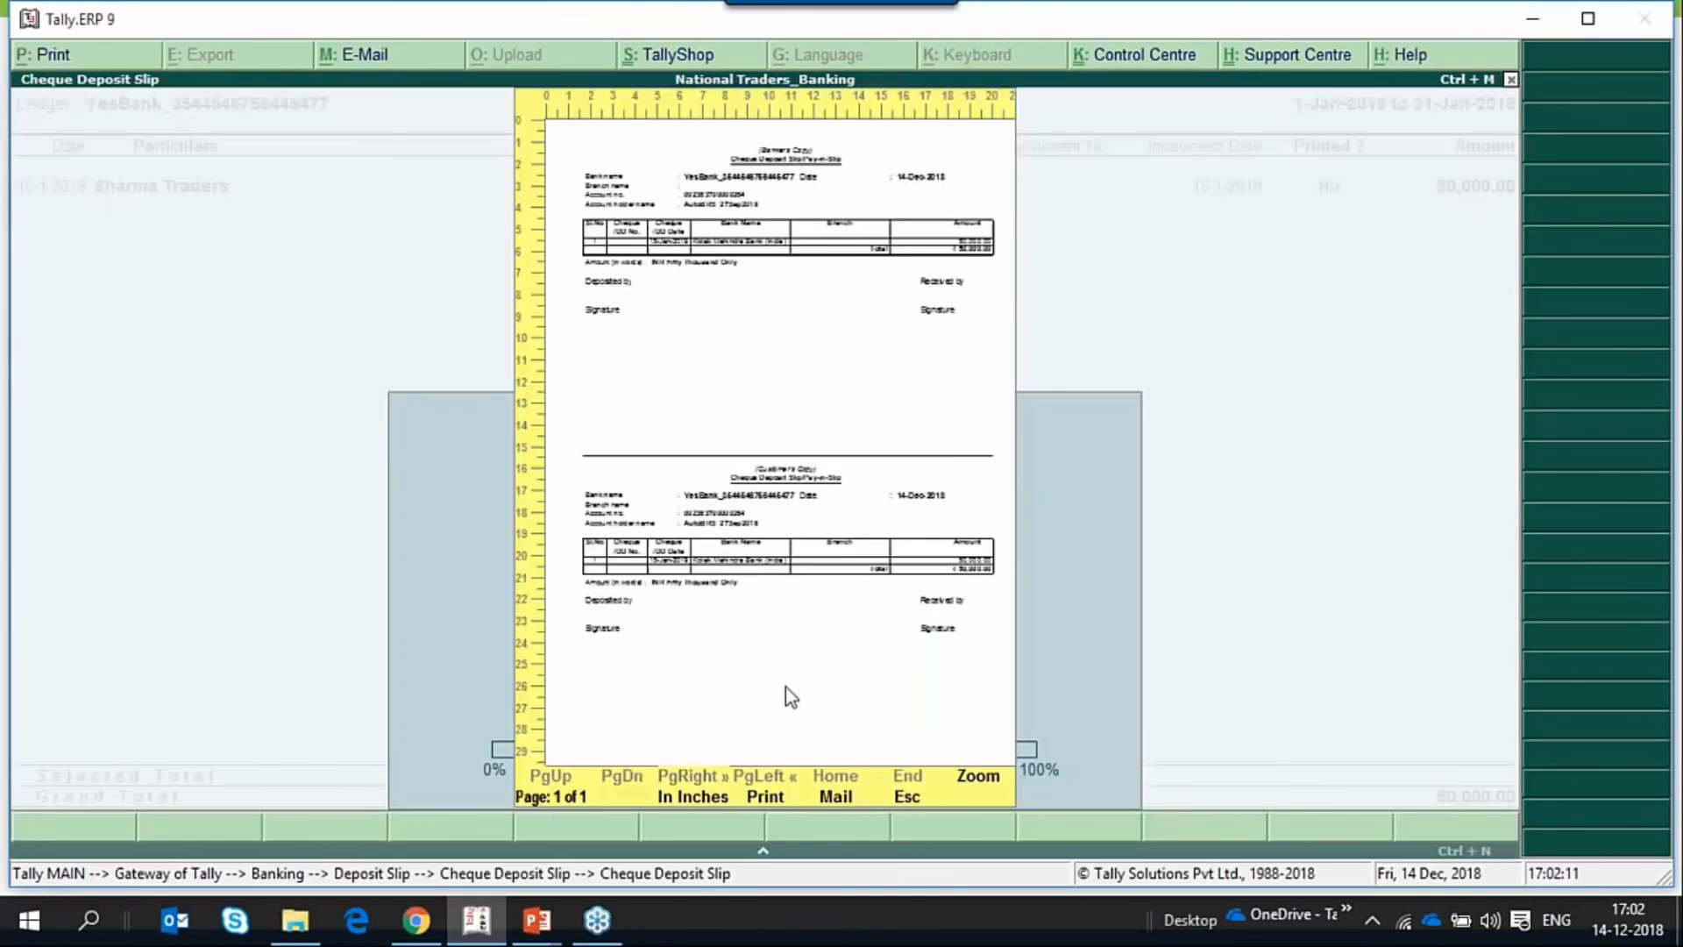
pyautogui.press('Escape')
pyautogui.press('Escape')
pyautogui.press('Escape')
pyautogui.press('Escape')
pyautogui.press('Escape')
pyautogui.press('Escape')
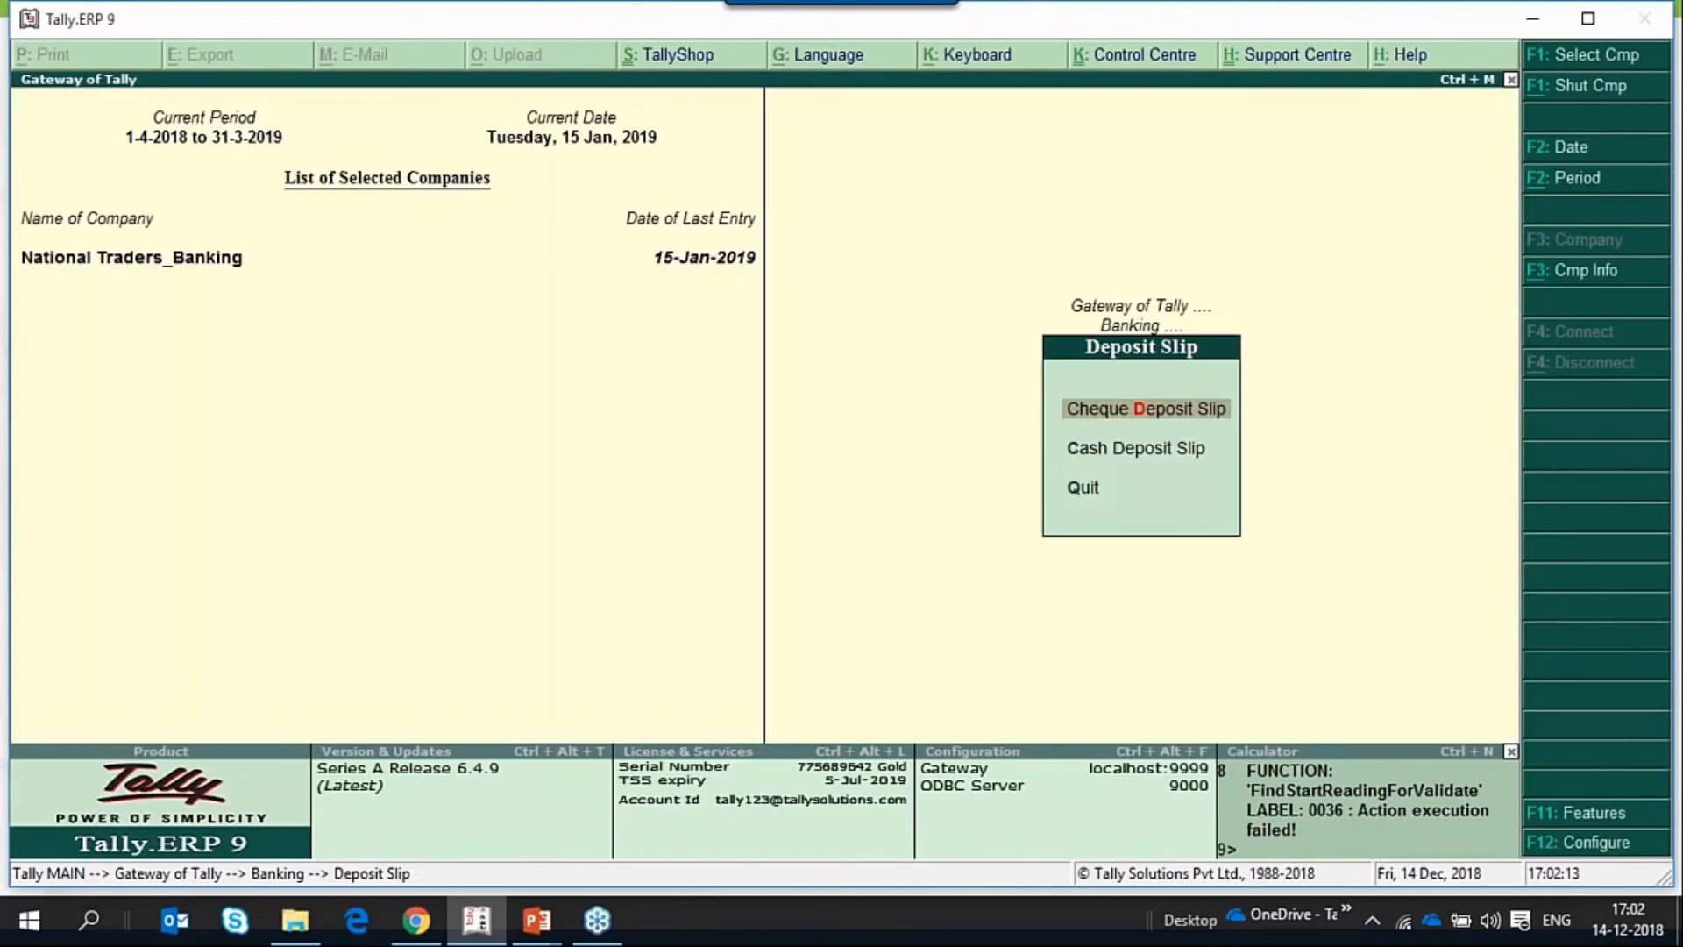
pyautogui.press('n')
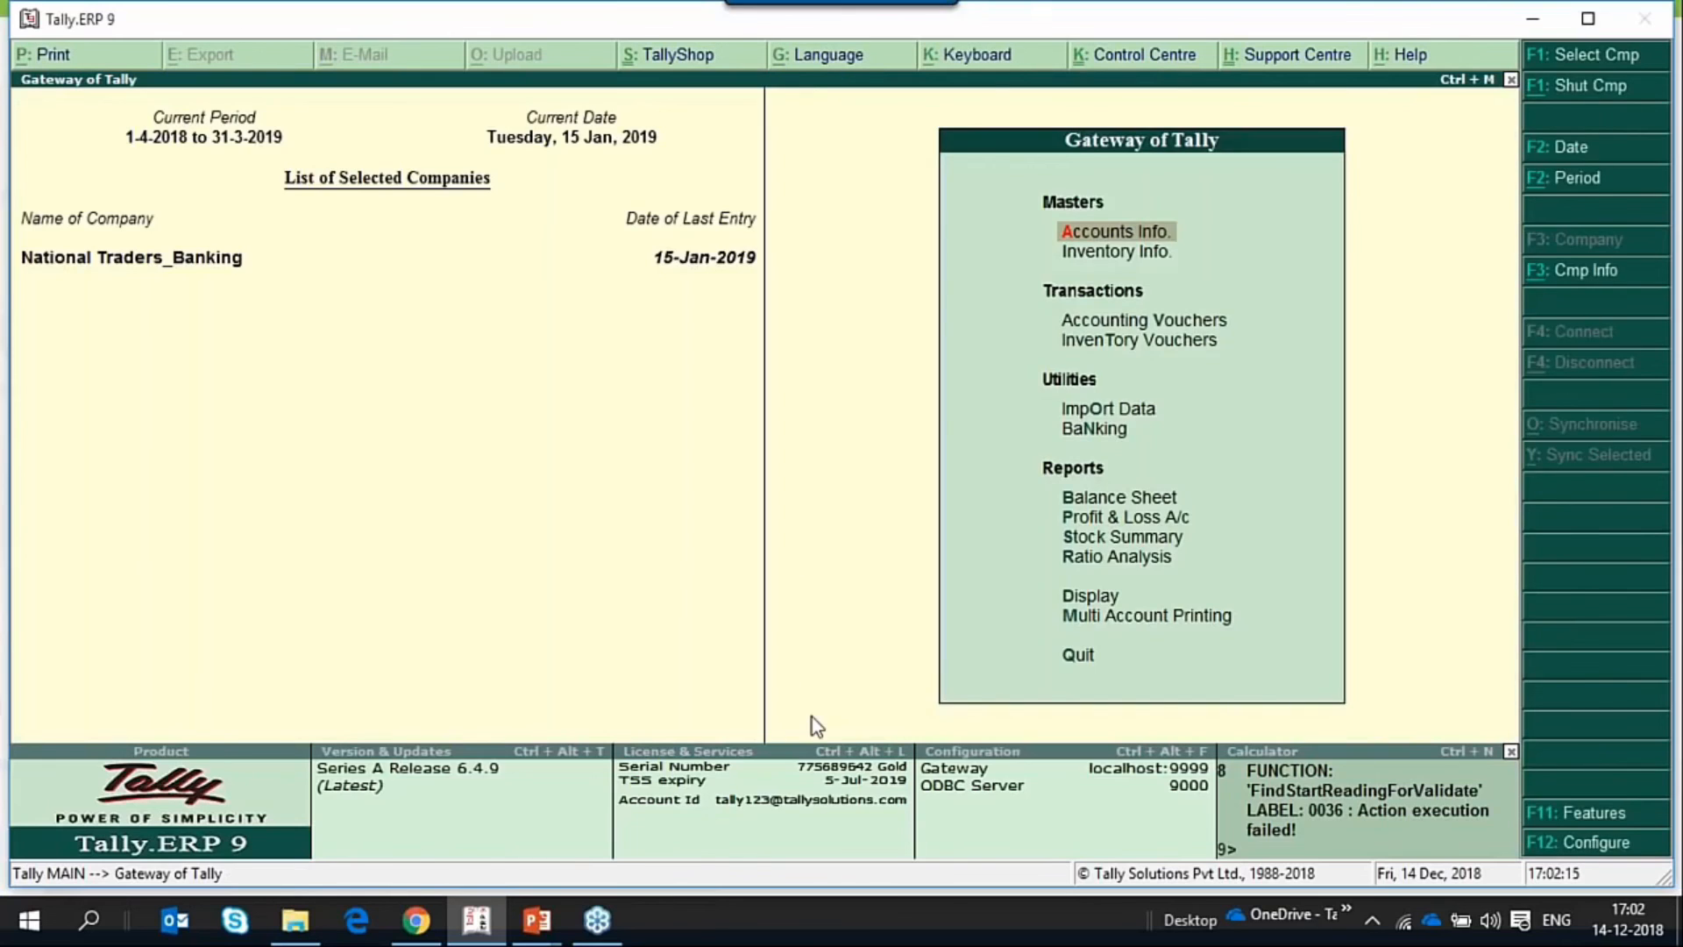
# Start a contra voucher for a cash deposit, with YesBank as the account and Cash for 20,000 in the particulars.
pyautogui.press('v')
pyautogui.press('F4')
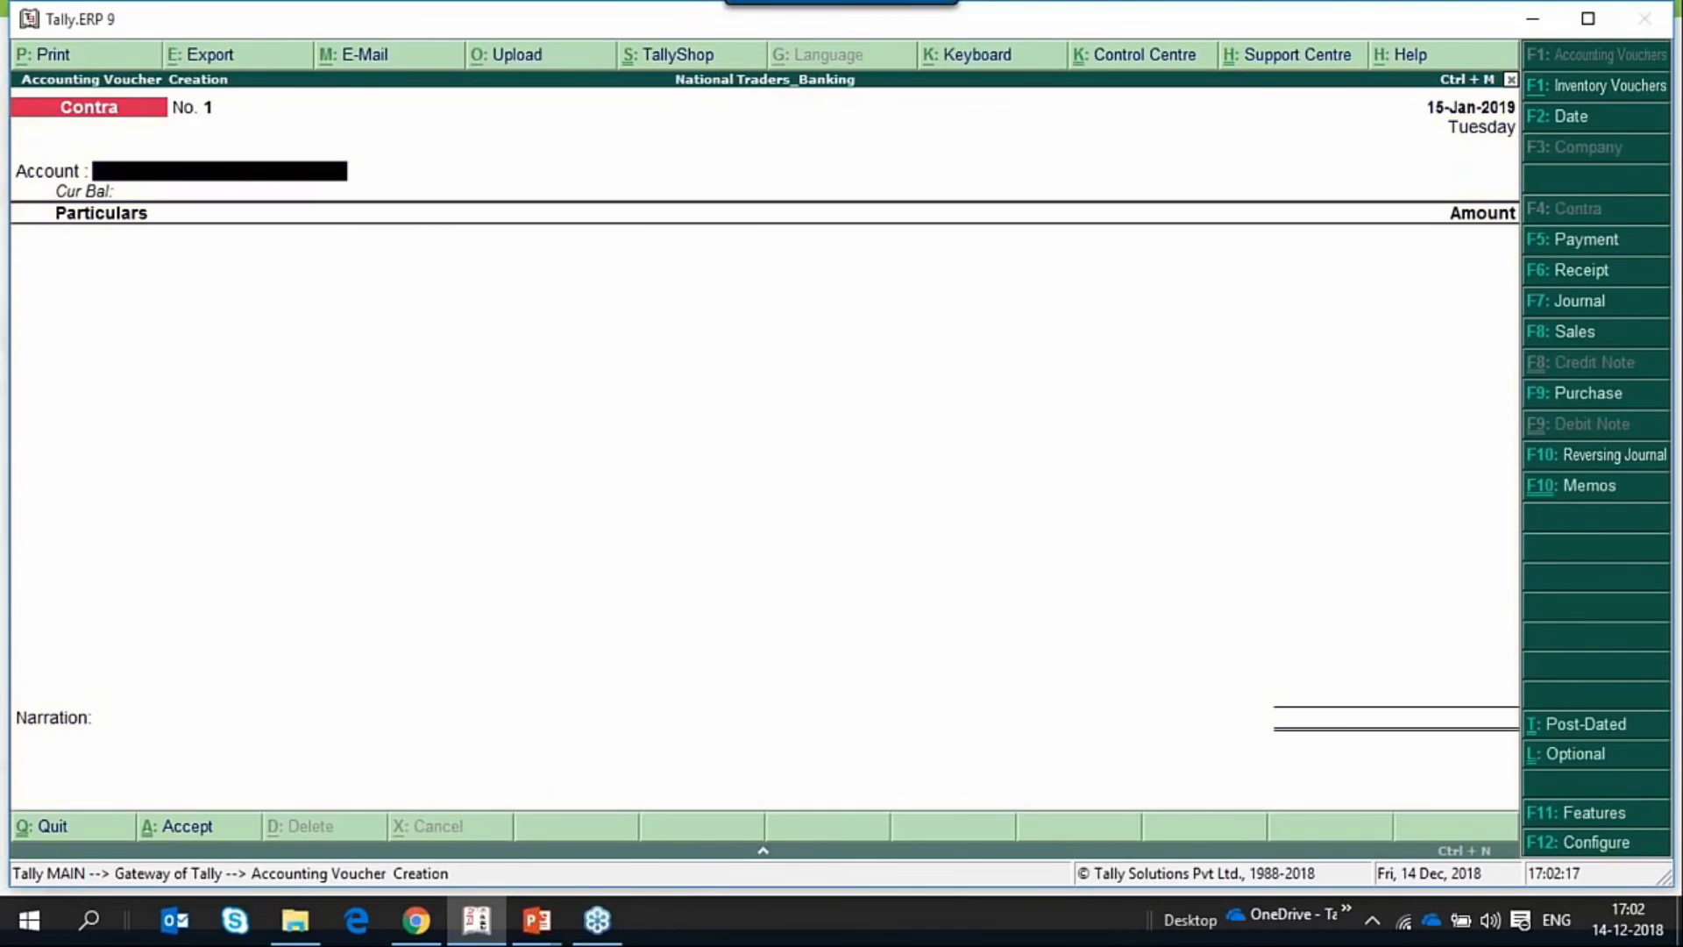
pyautogui.press('Return')
pyautogui.write('Cash')
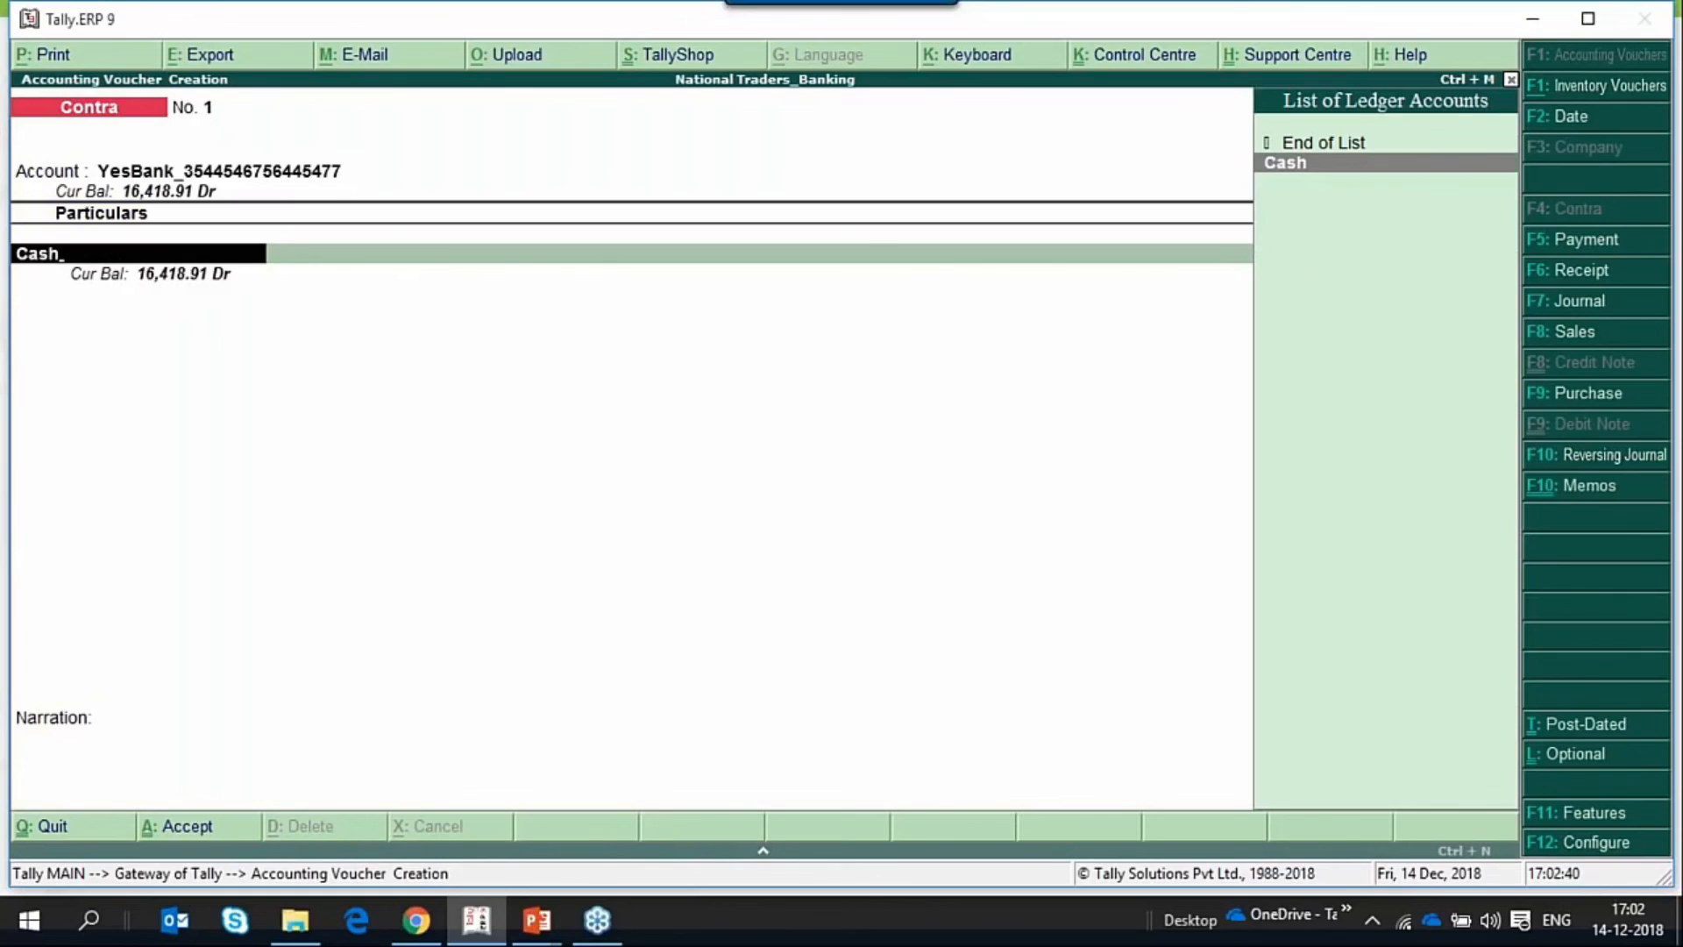
pyautogui.press('Return')
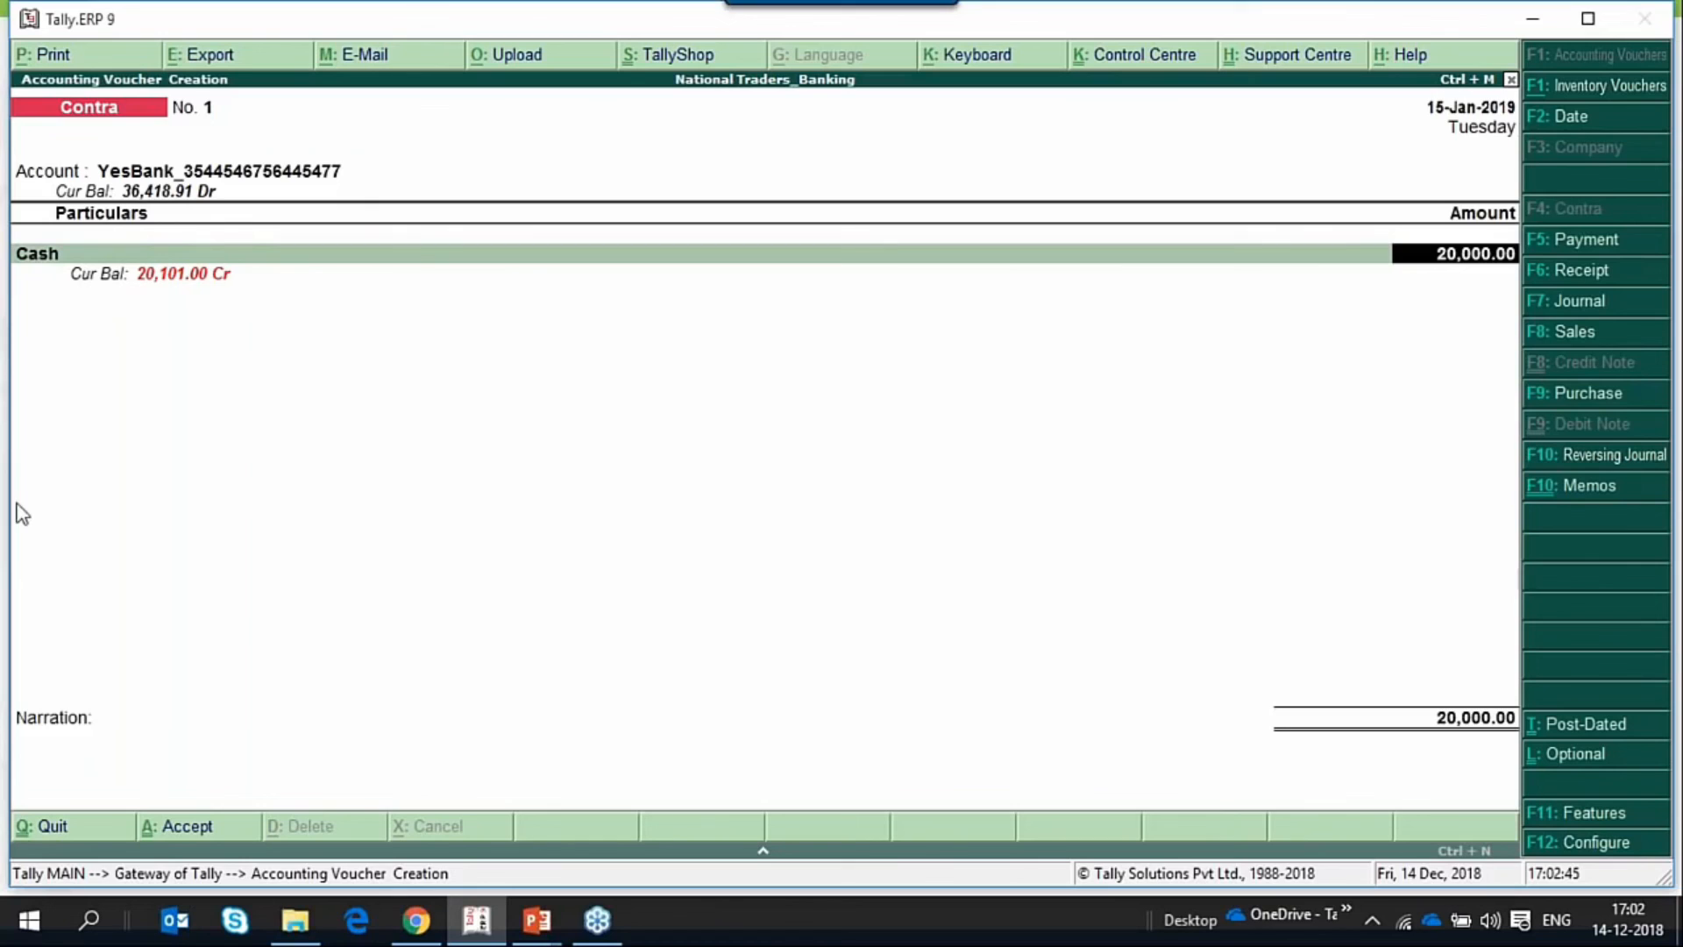
pyautogui.press('Return')
# Allocate the 20,000 cash deposit as 10 notes of the 2000 denomination and save the contra voucher.
pyautogui.press('Return')
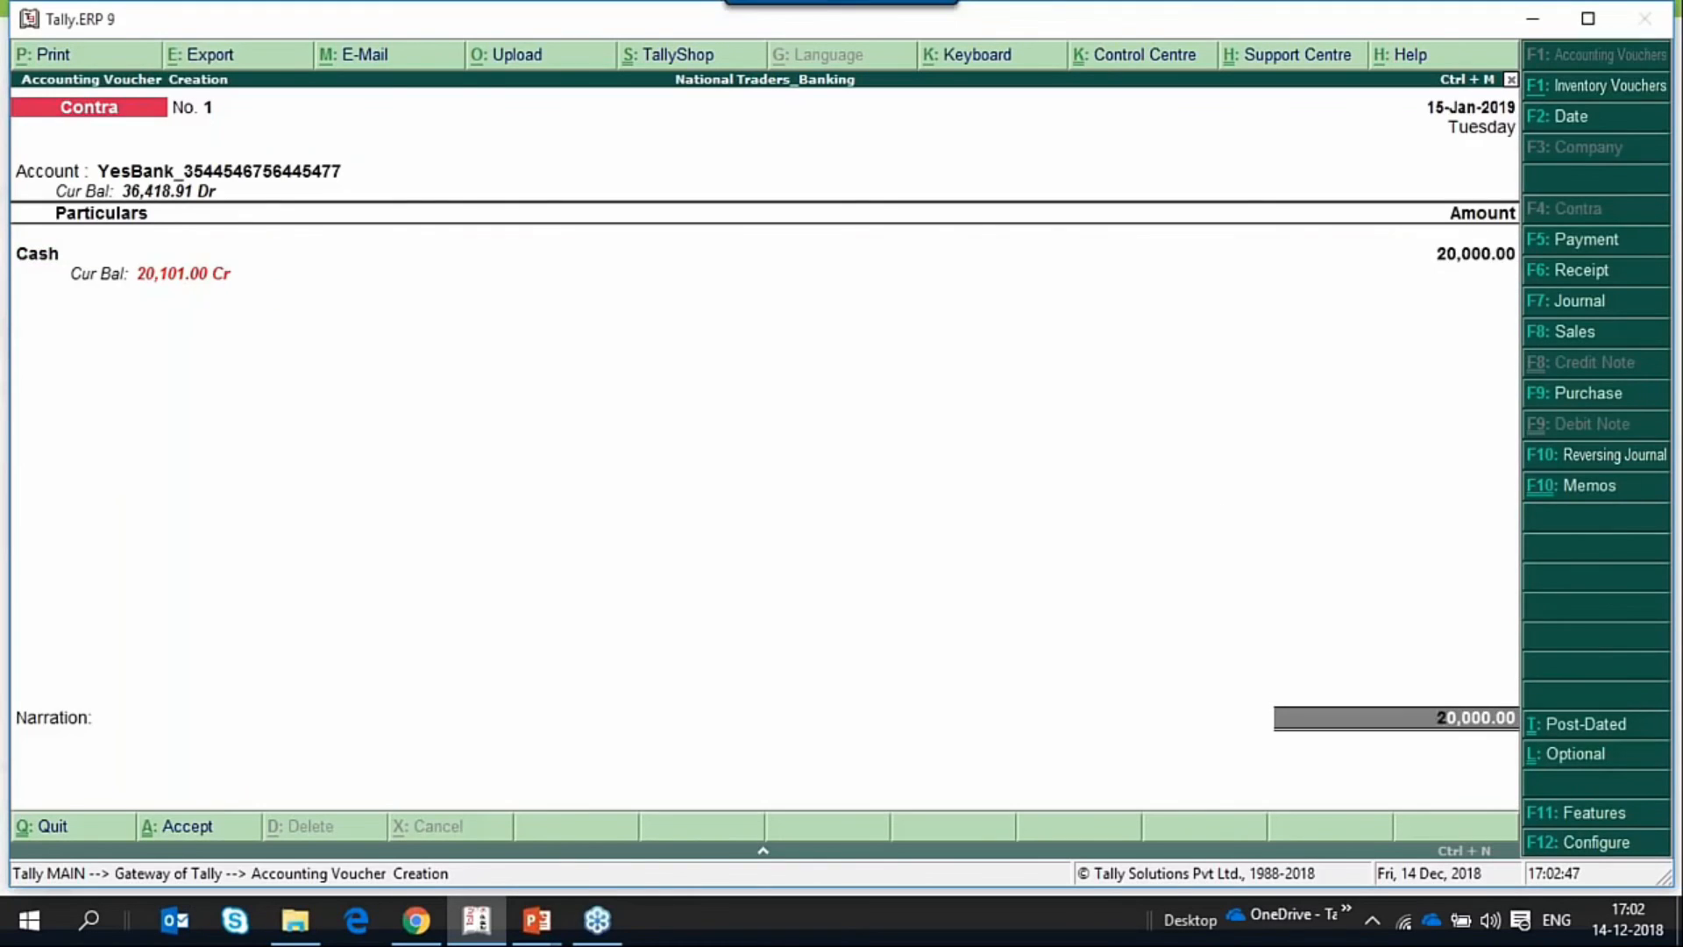
pyautogui.press('Return')
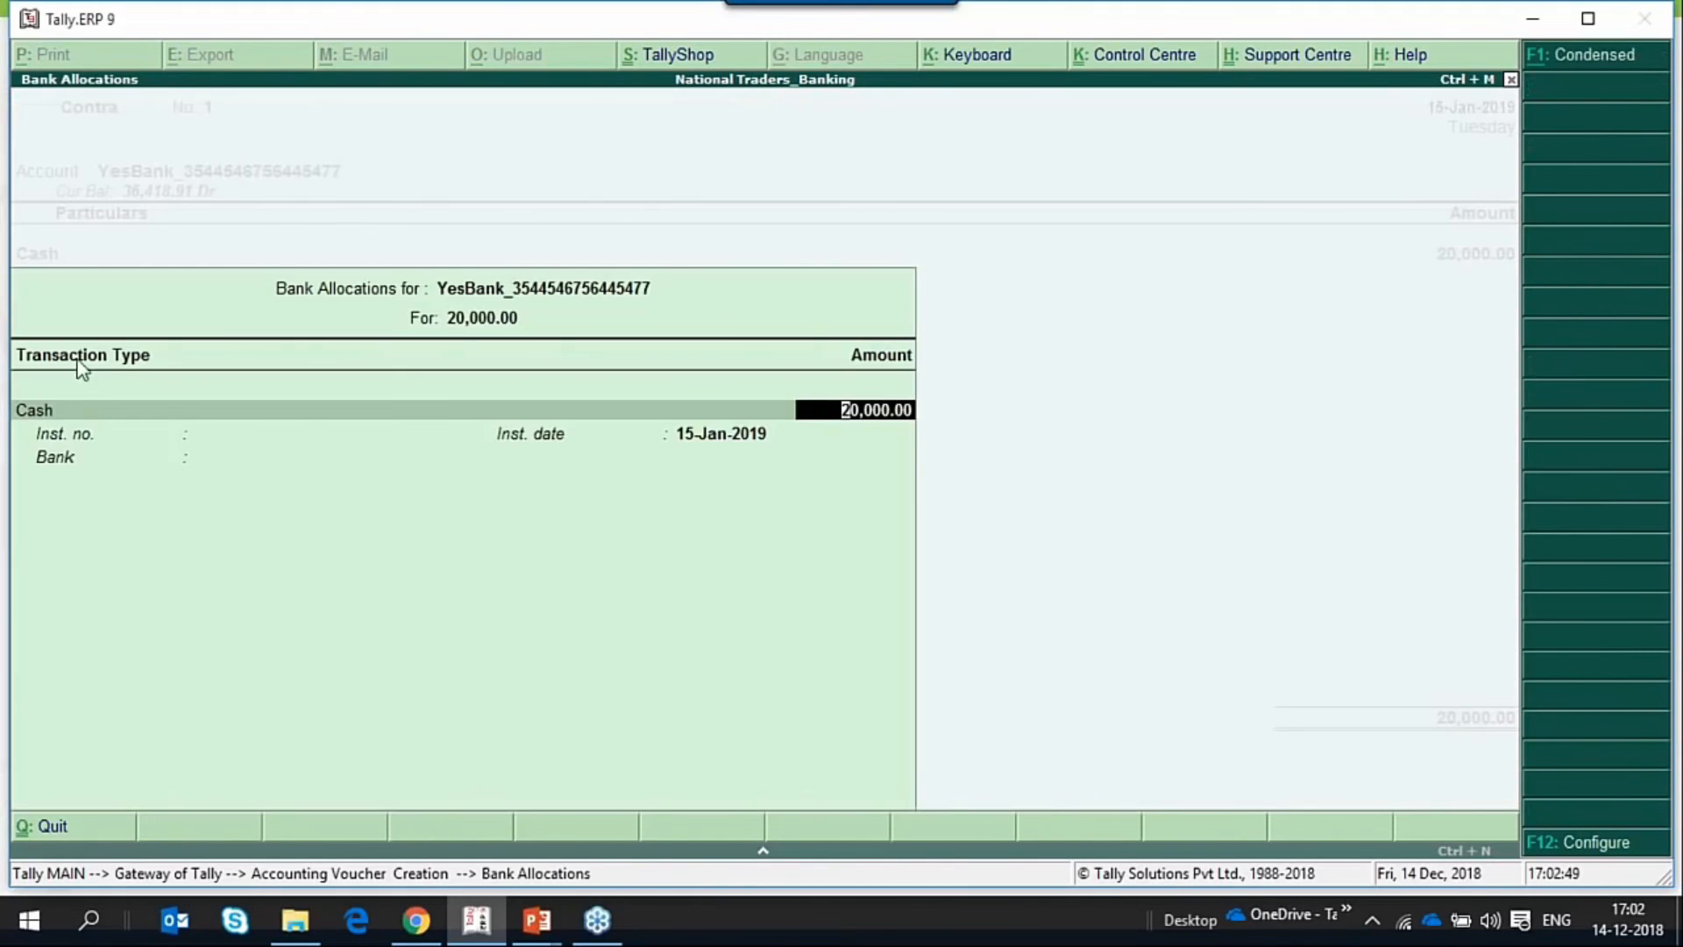
pyautogui.press('Return')
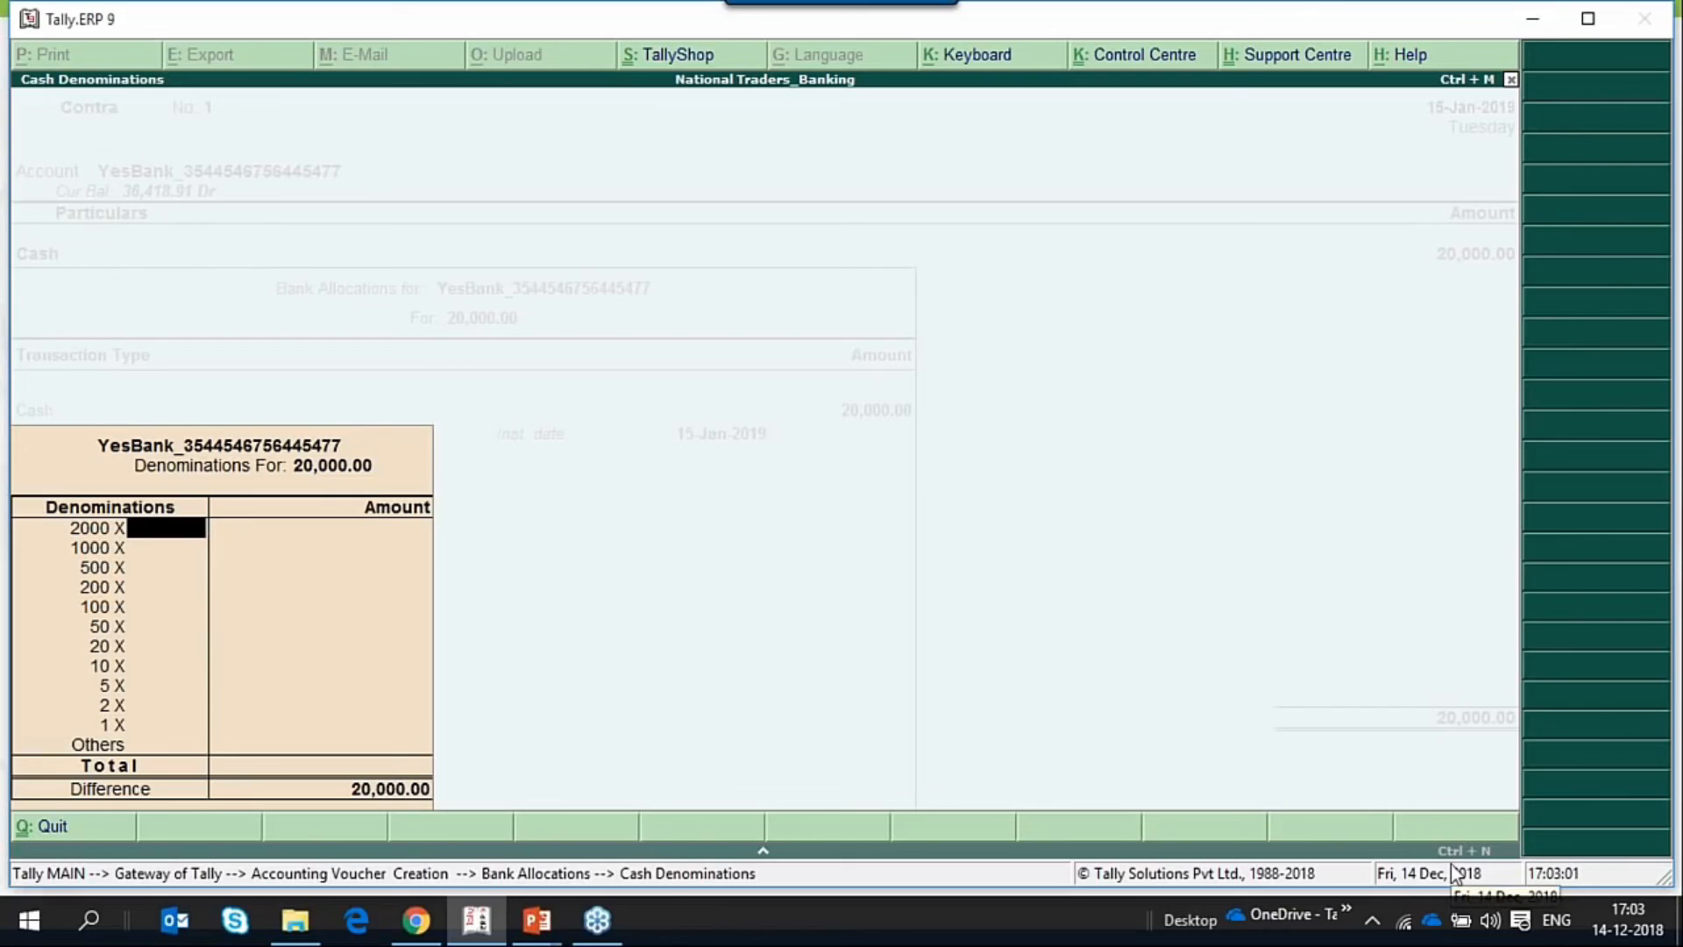
pyautogui.write('10')
pyautogui.press('Return')
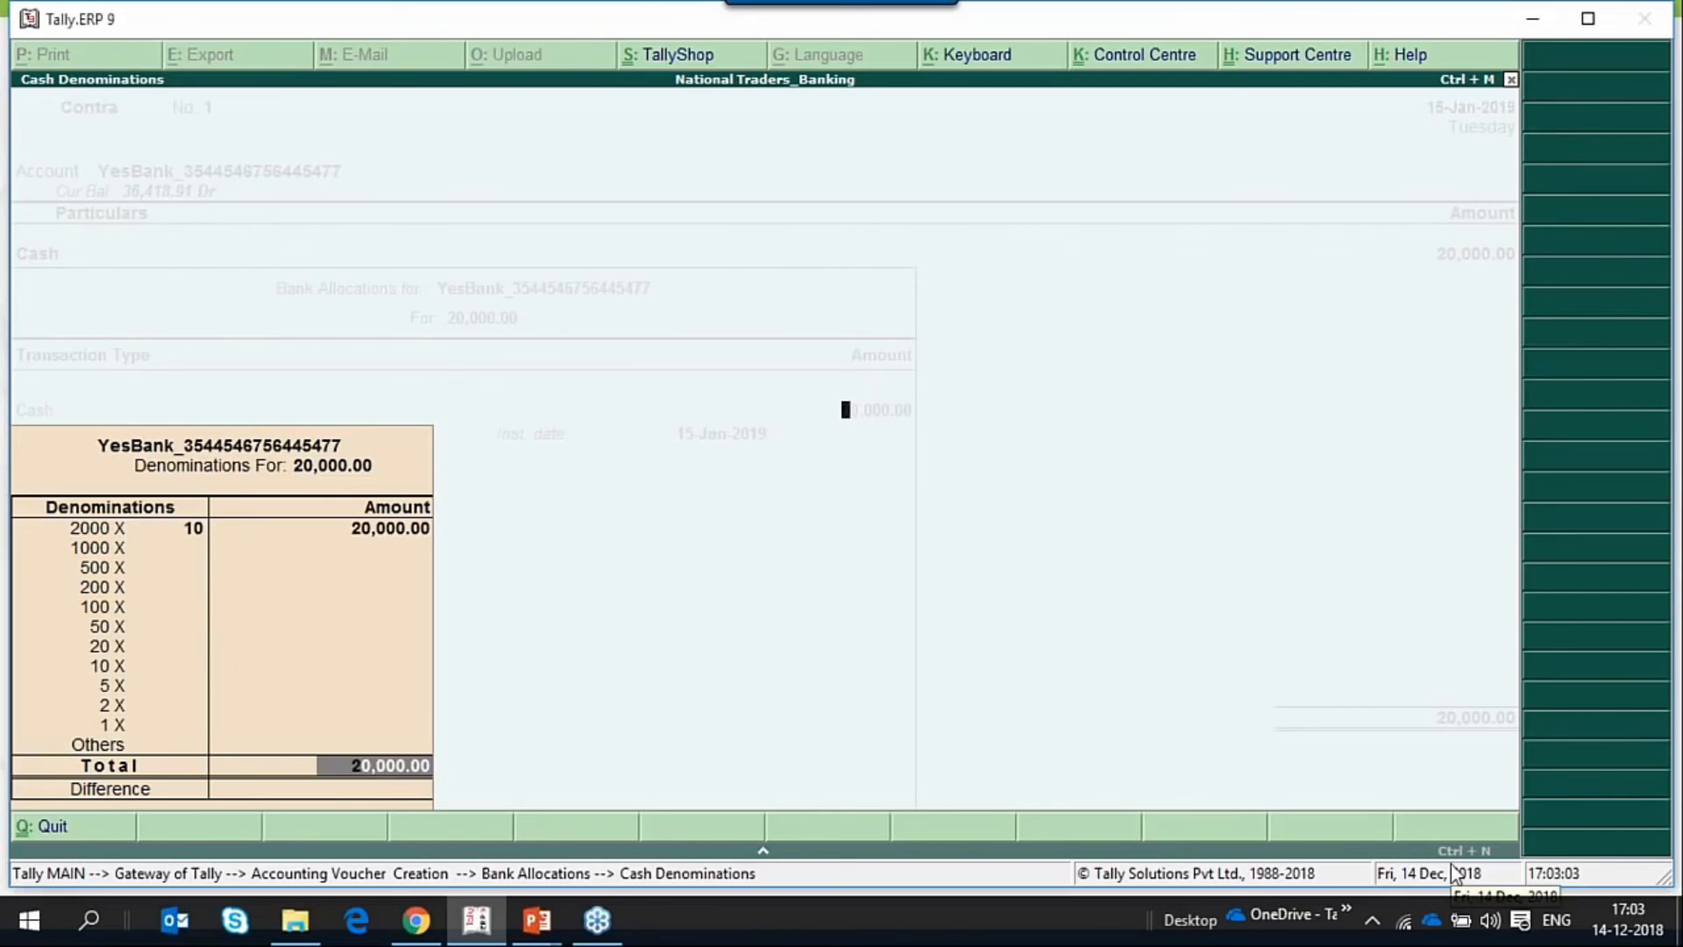
pyautogui.press('Return')
# Leave voucher creation and open the Banking utilities.
pyautogui.press('Return')
pyautogui.press('Return')
pyautogui.press('Return')
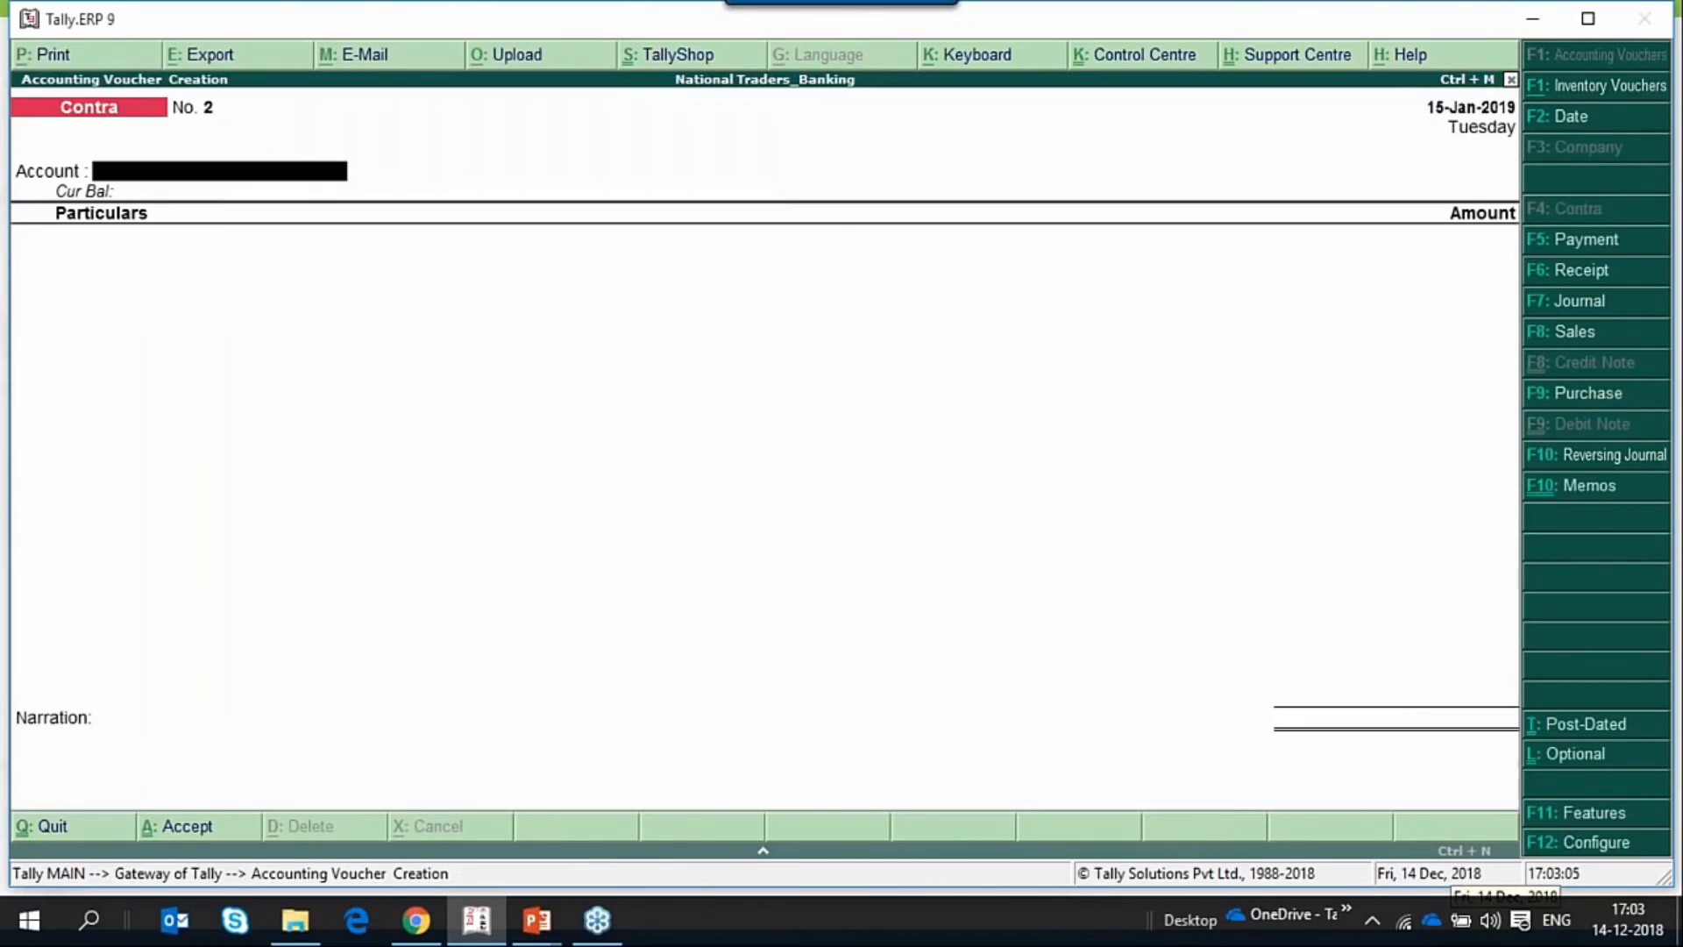
pyautogui.press('Escape')
pyautogui.press('Return')
pyautogui.press('Escape')
pyautogui.press('Escape')
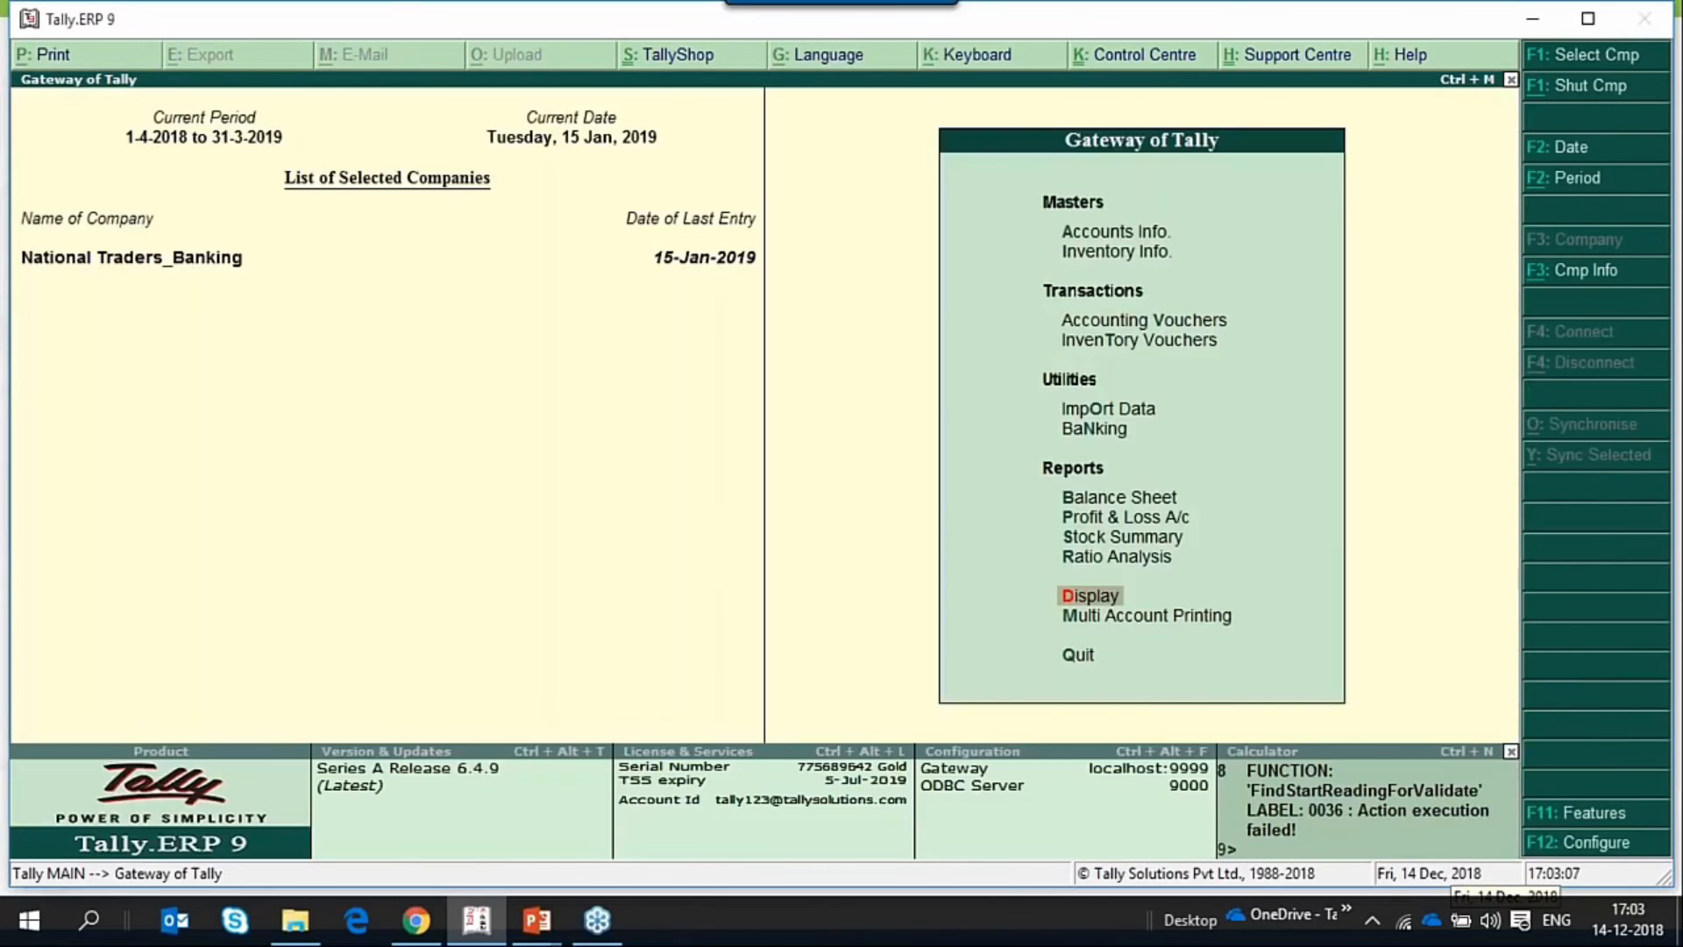
pyautogui.press('Up')
pyautogui.press('Up')
pyautogui.press('Up')
pyautogui.press('Up')
pyautogui.press('Up')
# Open the cash deposit slip report for YesBank from the Banking utilities.
pyautogui.press('Return')
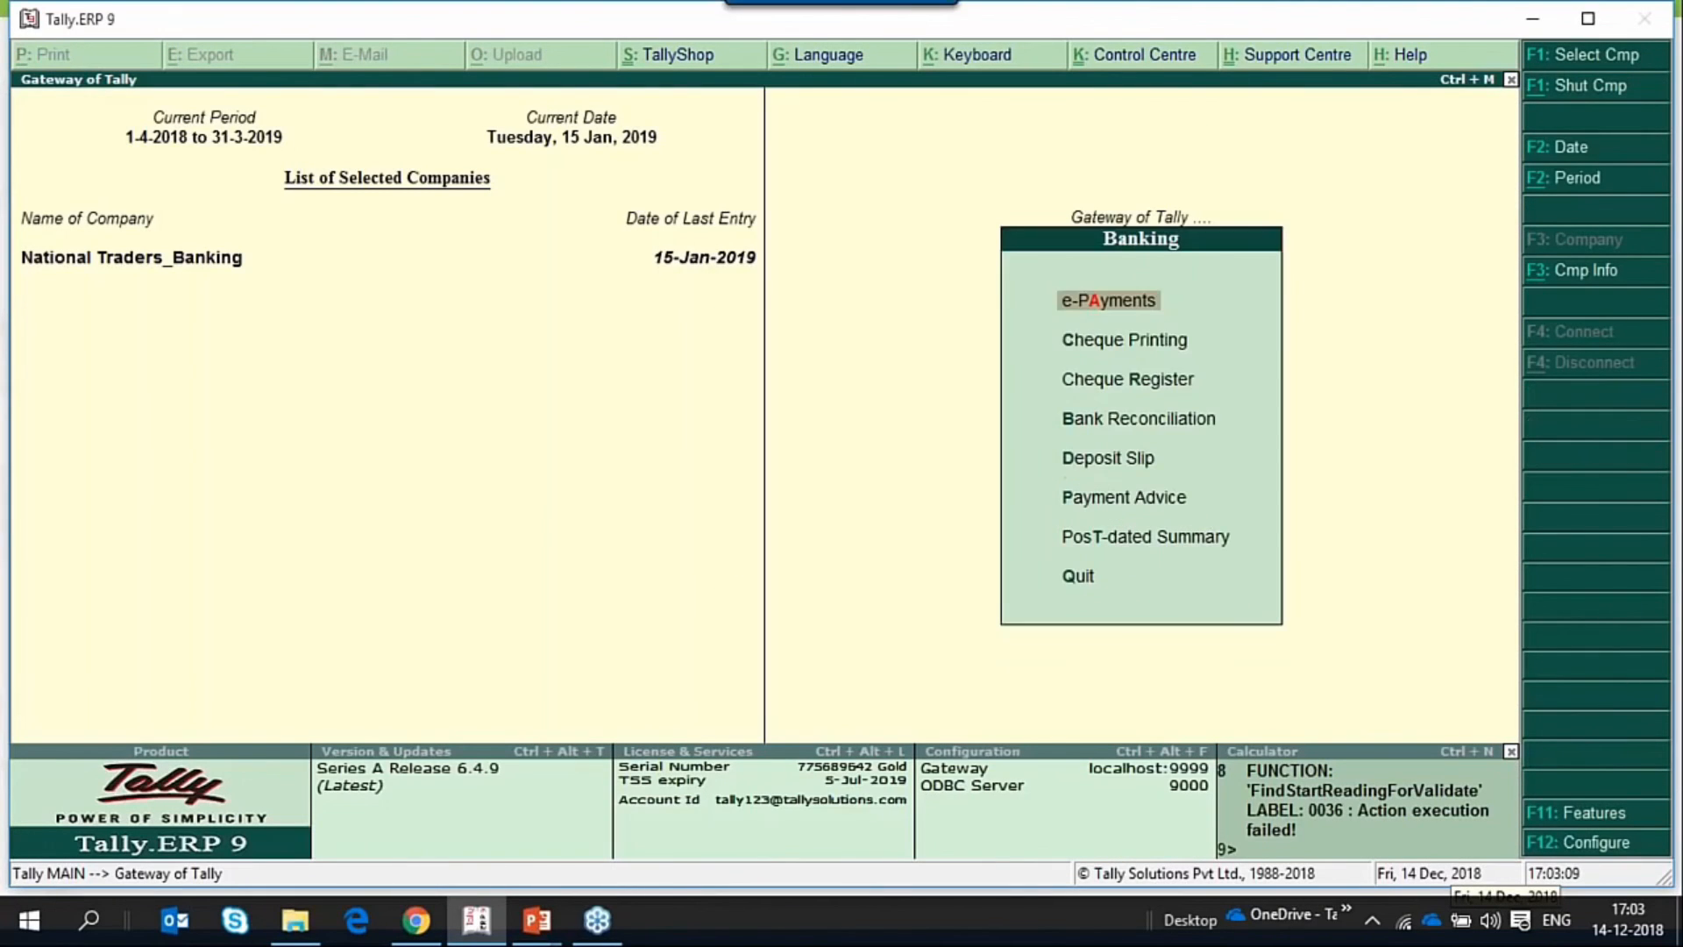
pyautogui.press('Down')
pyautogui.press('Down')
pyautogui.press('Down')
pyautogui.press('Down')
pyautogui.press('Return')
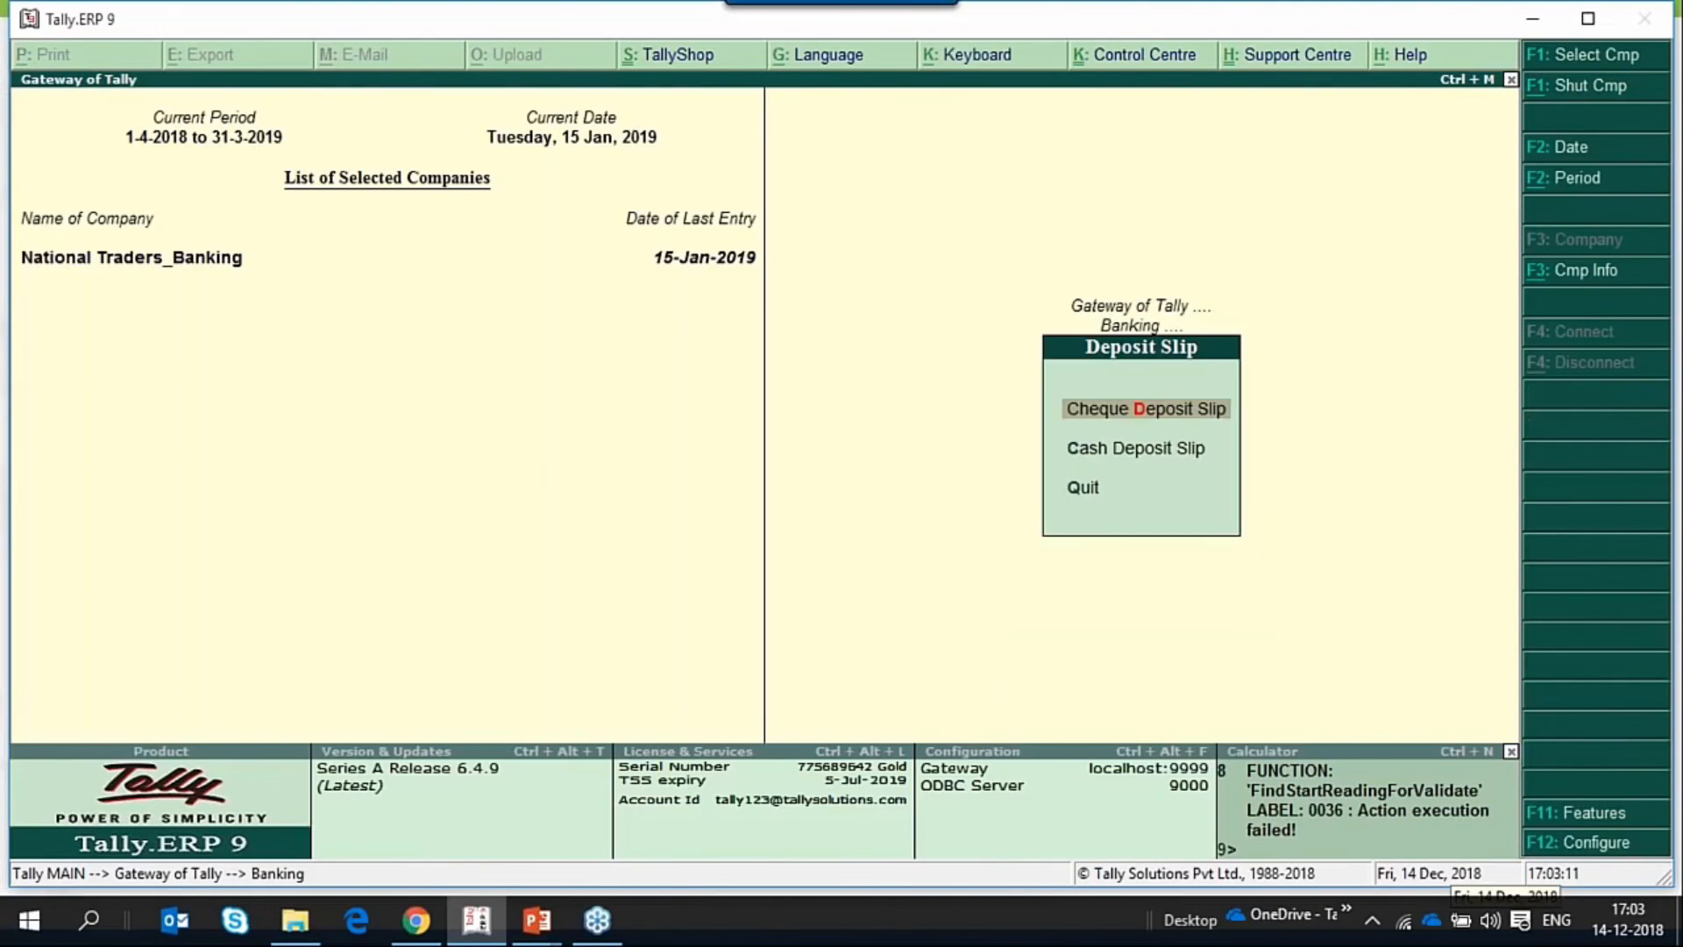
pyautogui.press('Down')
pyautogui.press('Return')
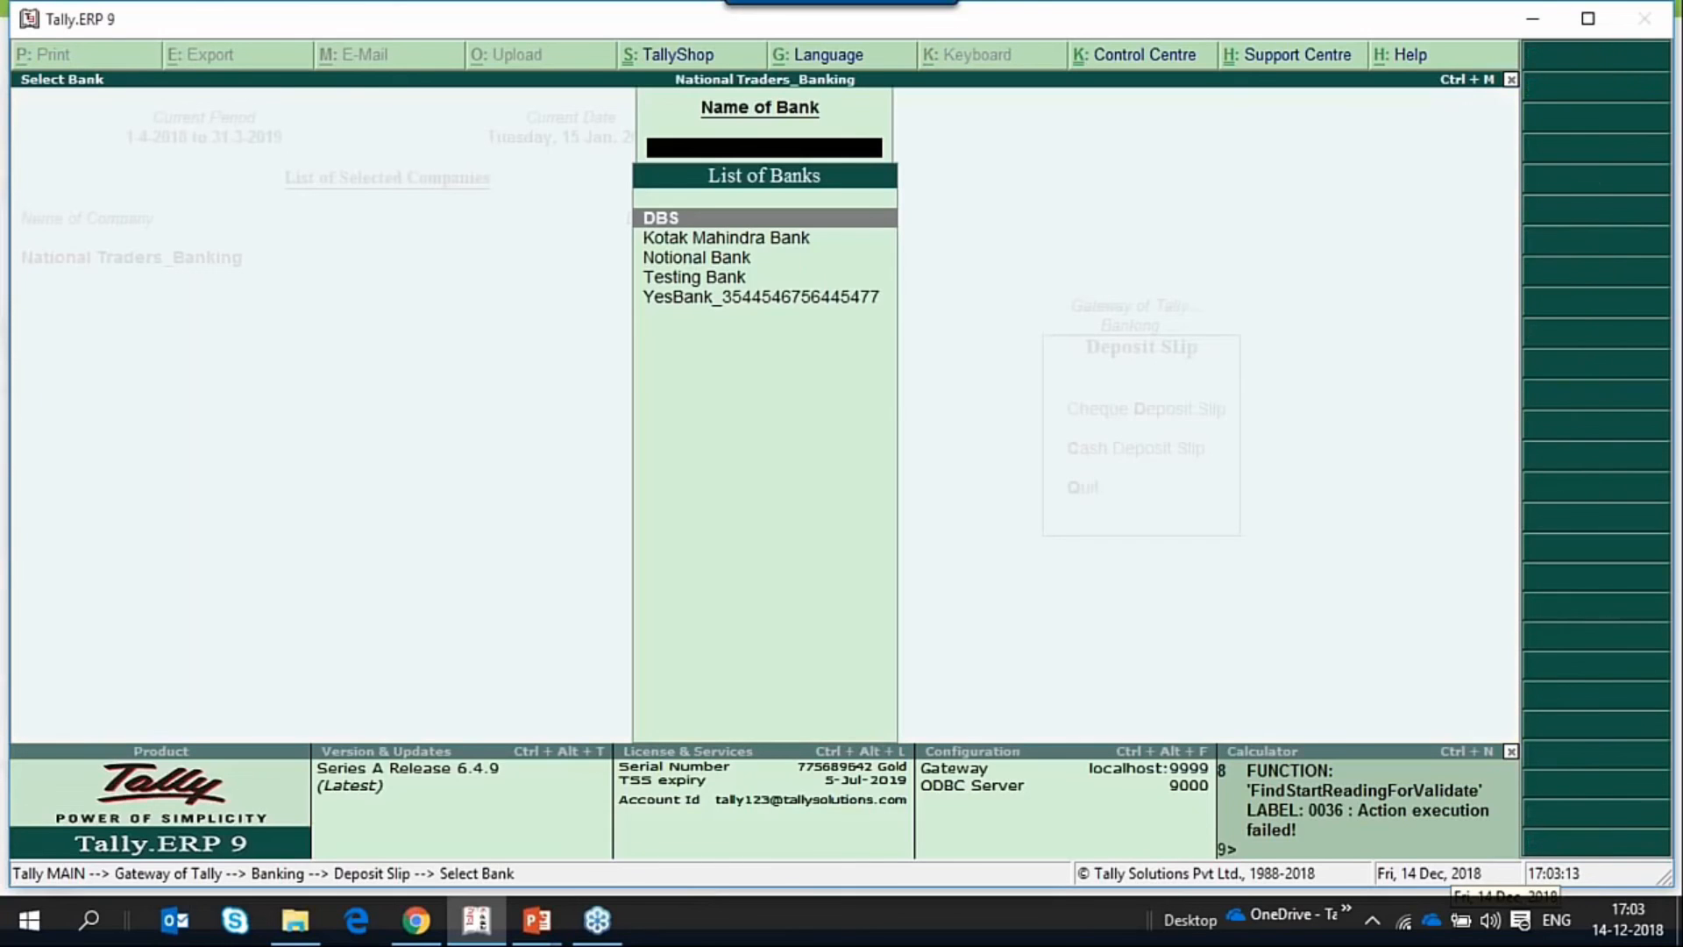
pyautogui.press('Down')
pyautogui.press('Down')
pyautogui.press('Down')
pyautogui.press('Down')
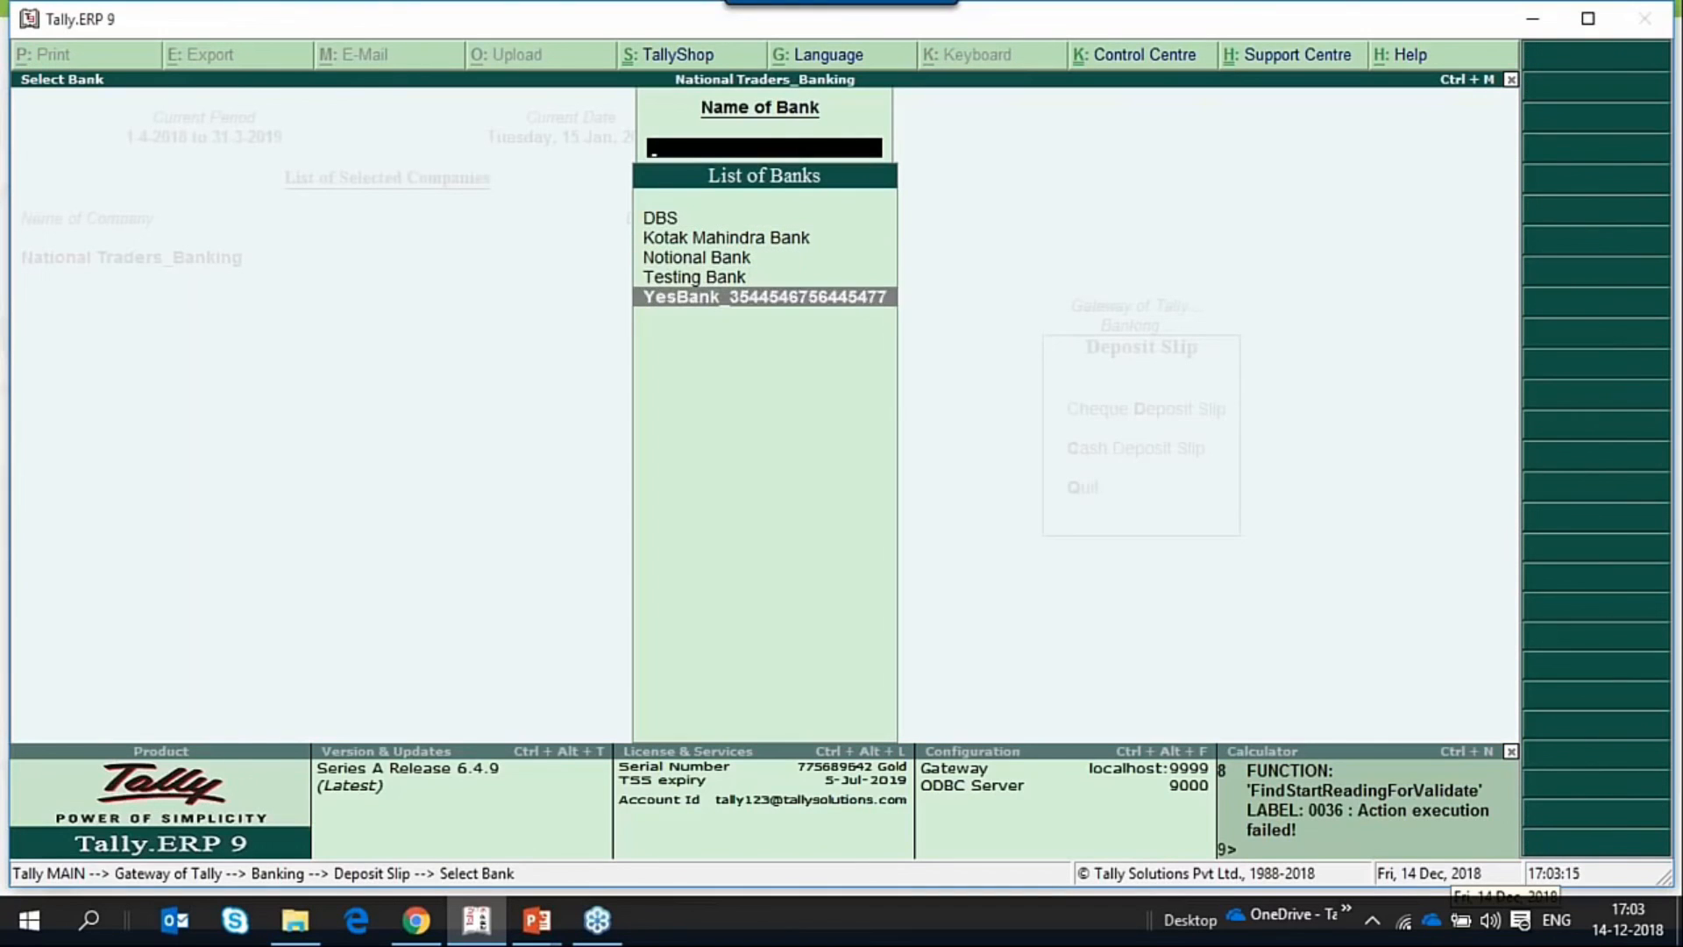
pyautogui.press('Return')
# Generate the print preview of the YesBank cash deposit slip with the existing print and denomination details, and enlarge it.
pyautogui.hotkey('alt', 'p')
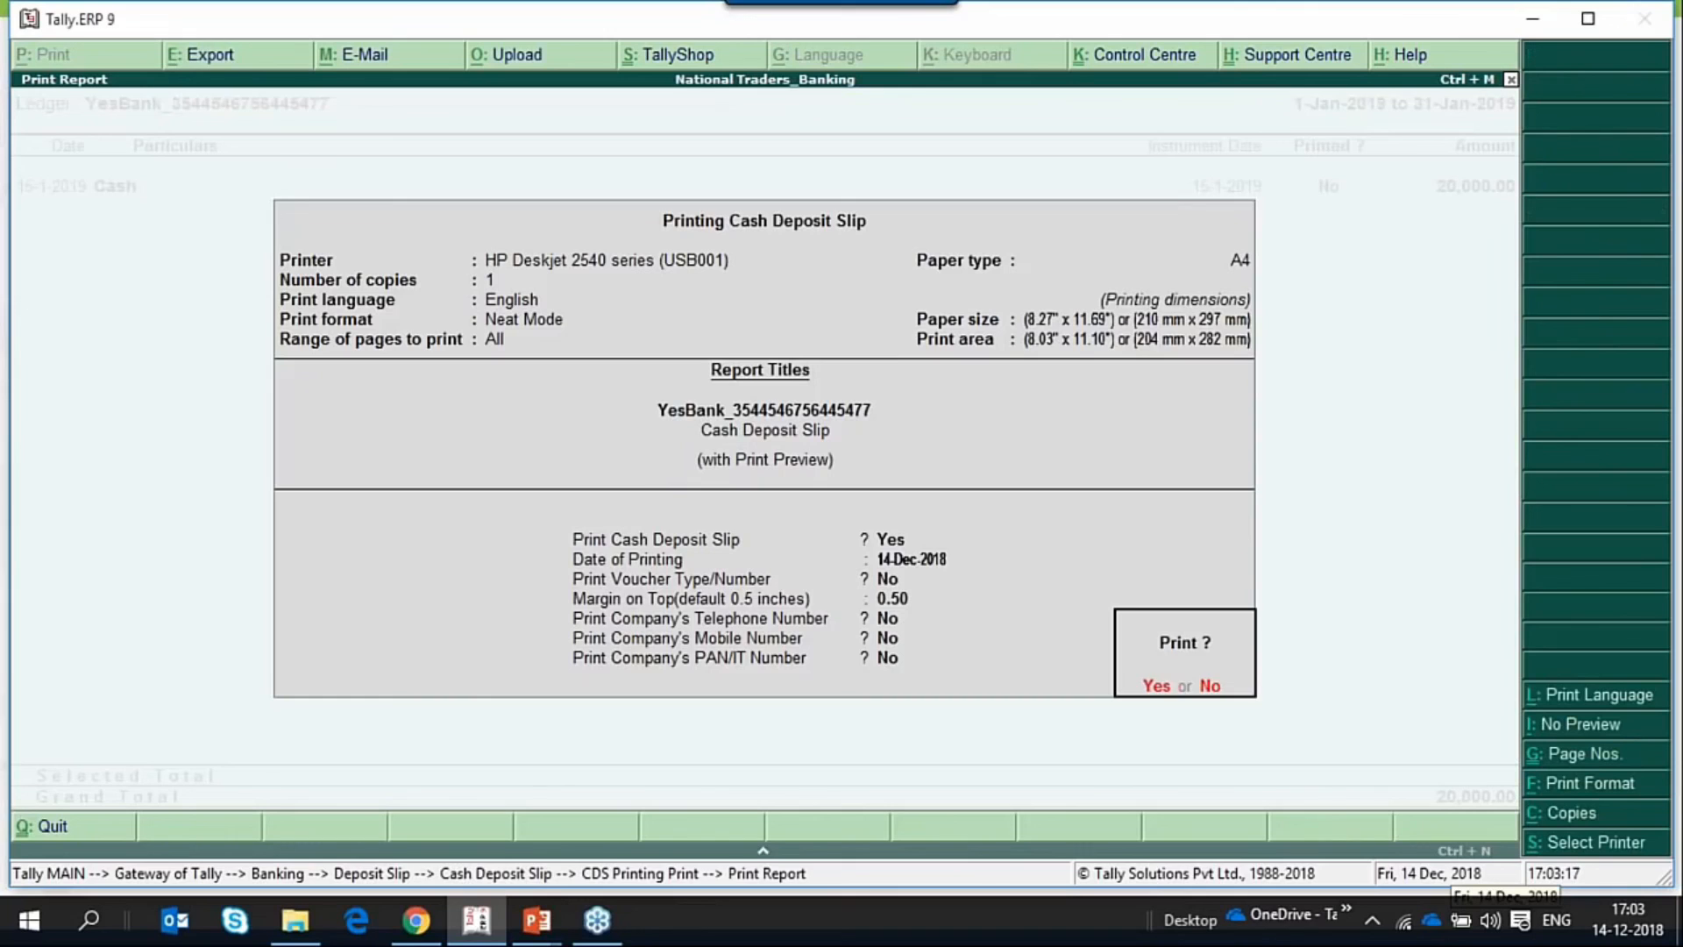
pyautogui.press('Return')
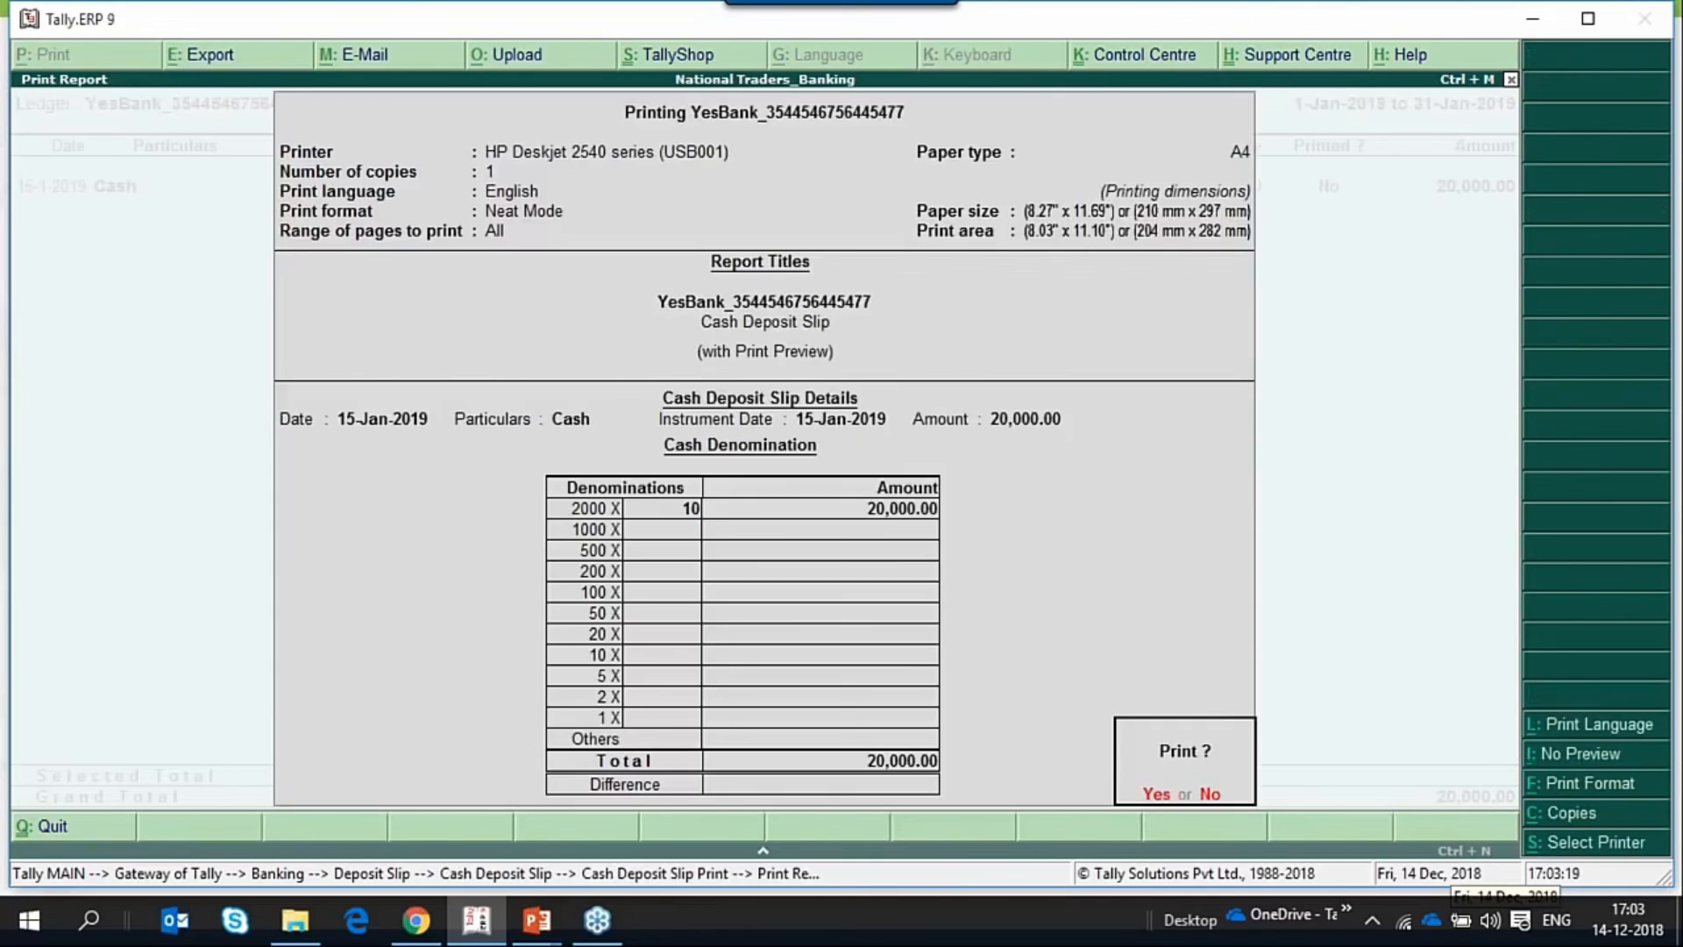
pyautogui.press('Return')
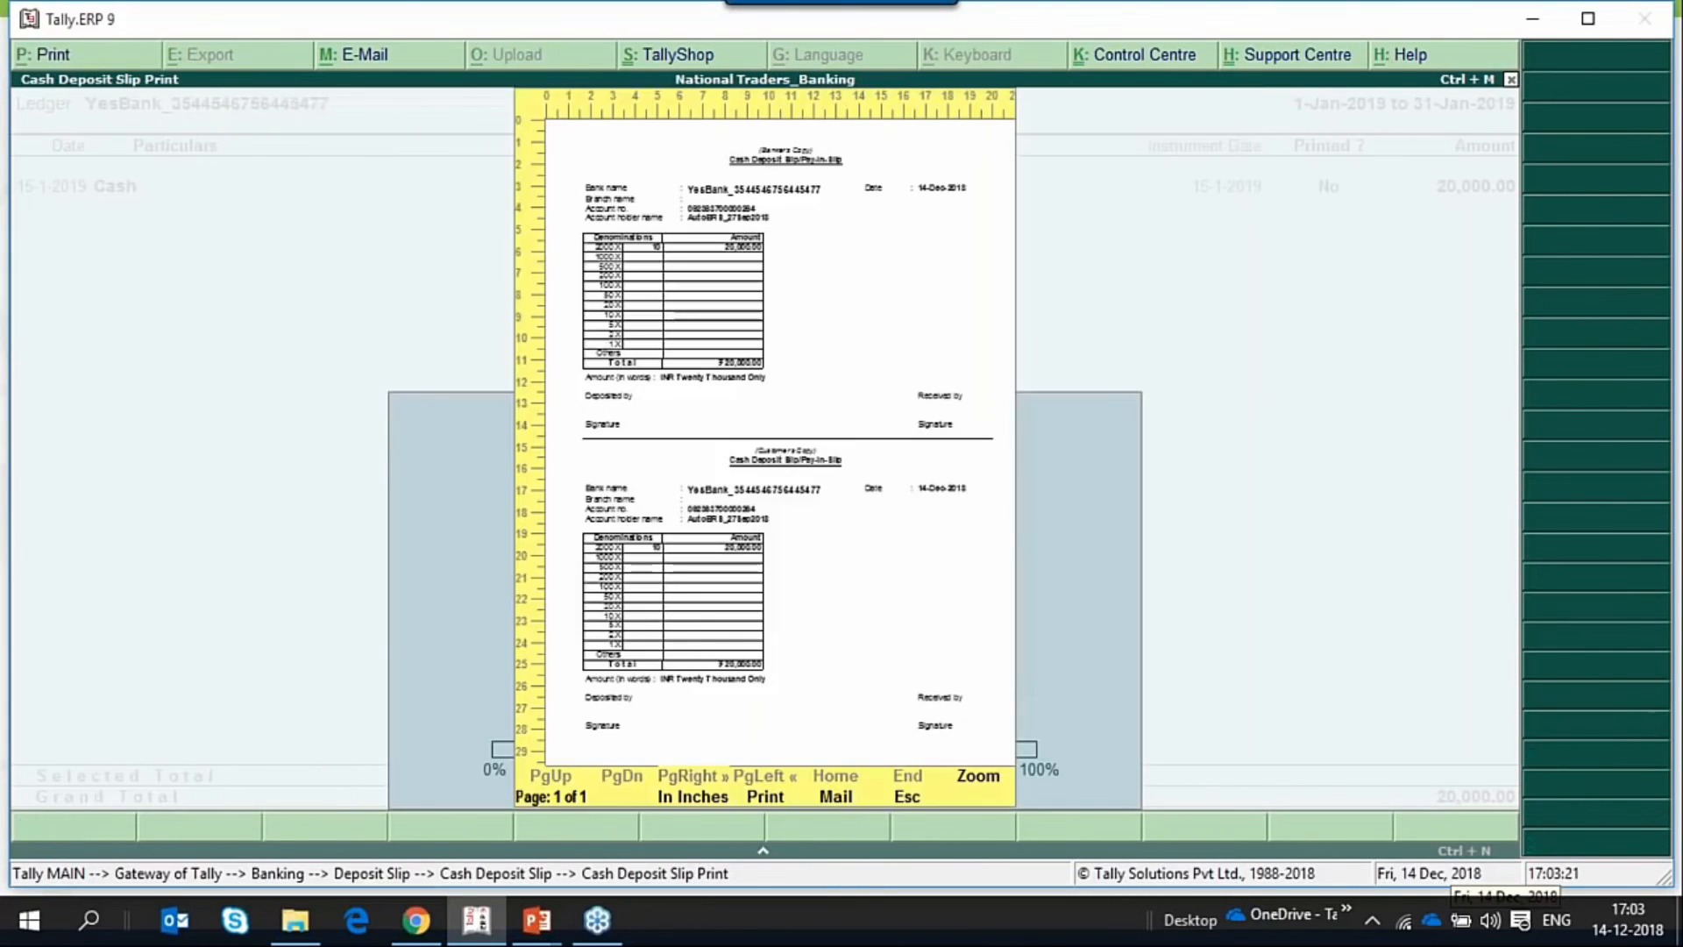
pyautogui.press('Return')
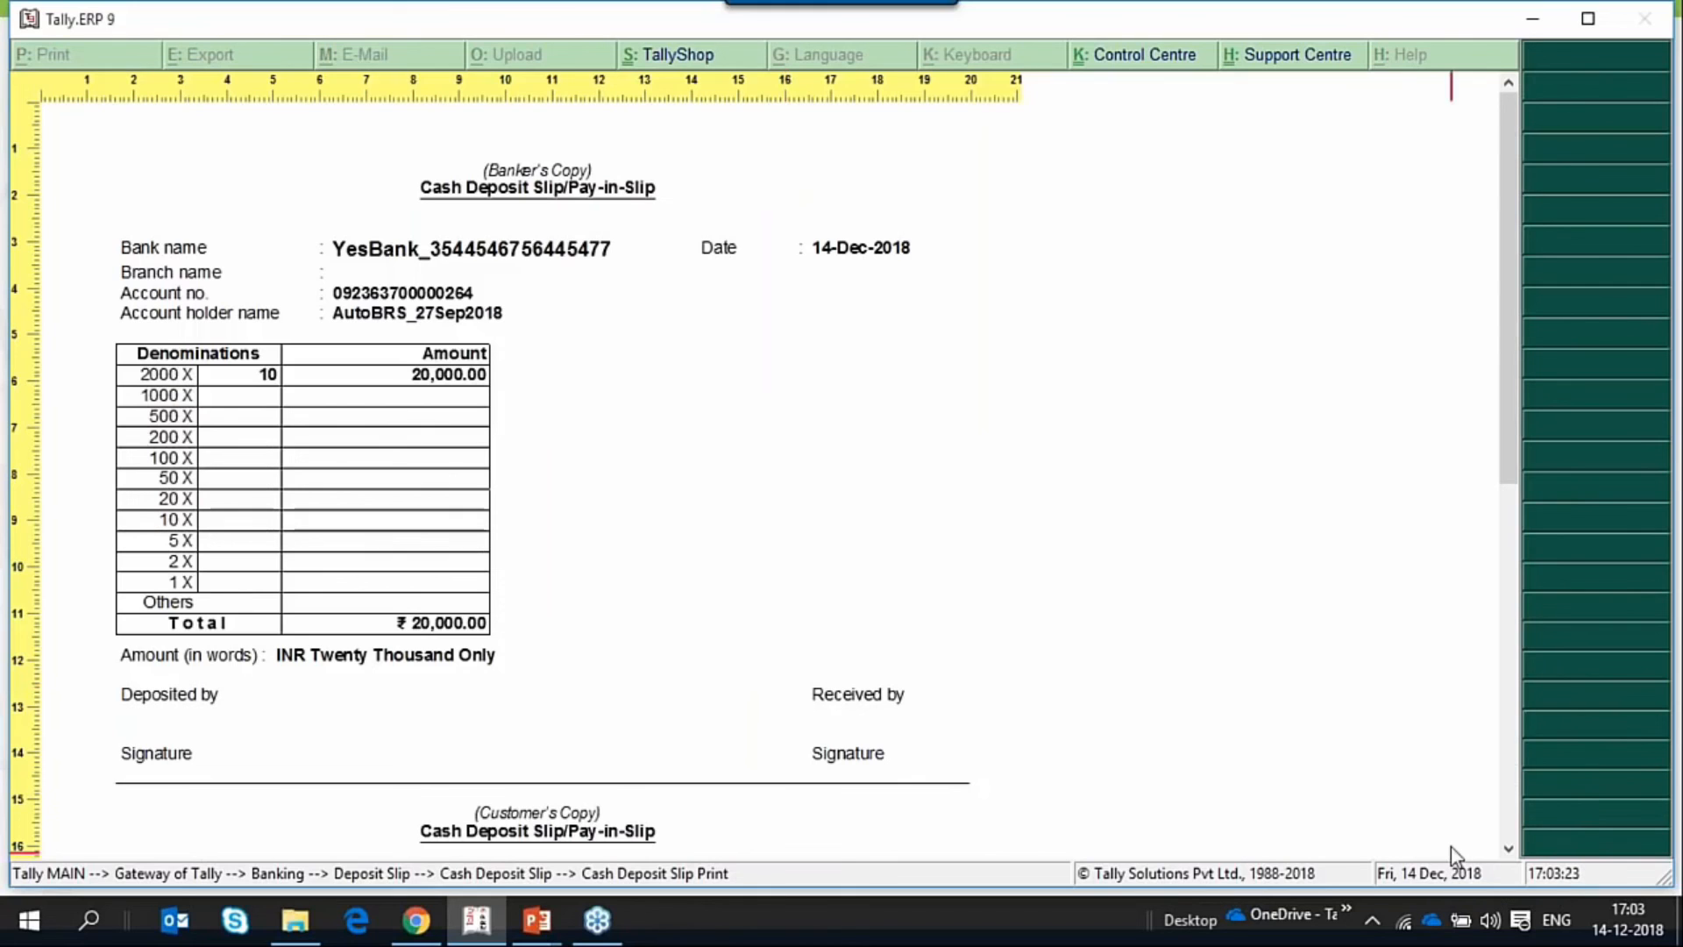
# Review the banker's and customer's copies of the cash deposit slip, and return to the Gateway of Tally.
pyautogui.scroll(-3, 1064, 751)
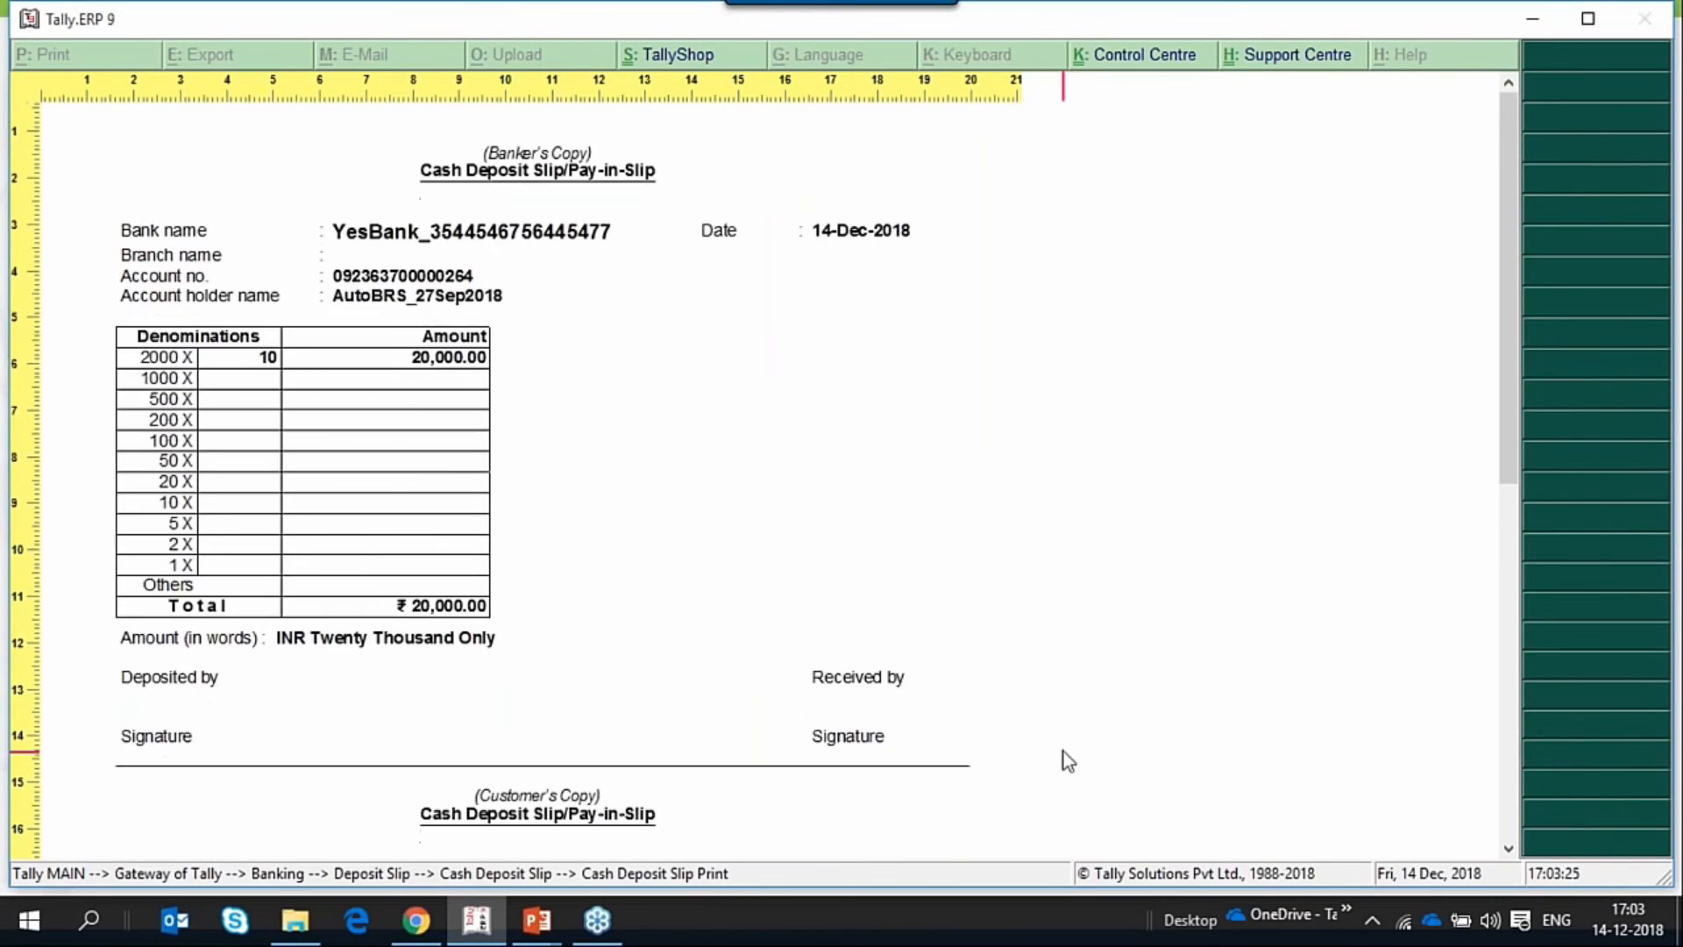
pyautogui.scroll(-15, 1067, 756)
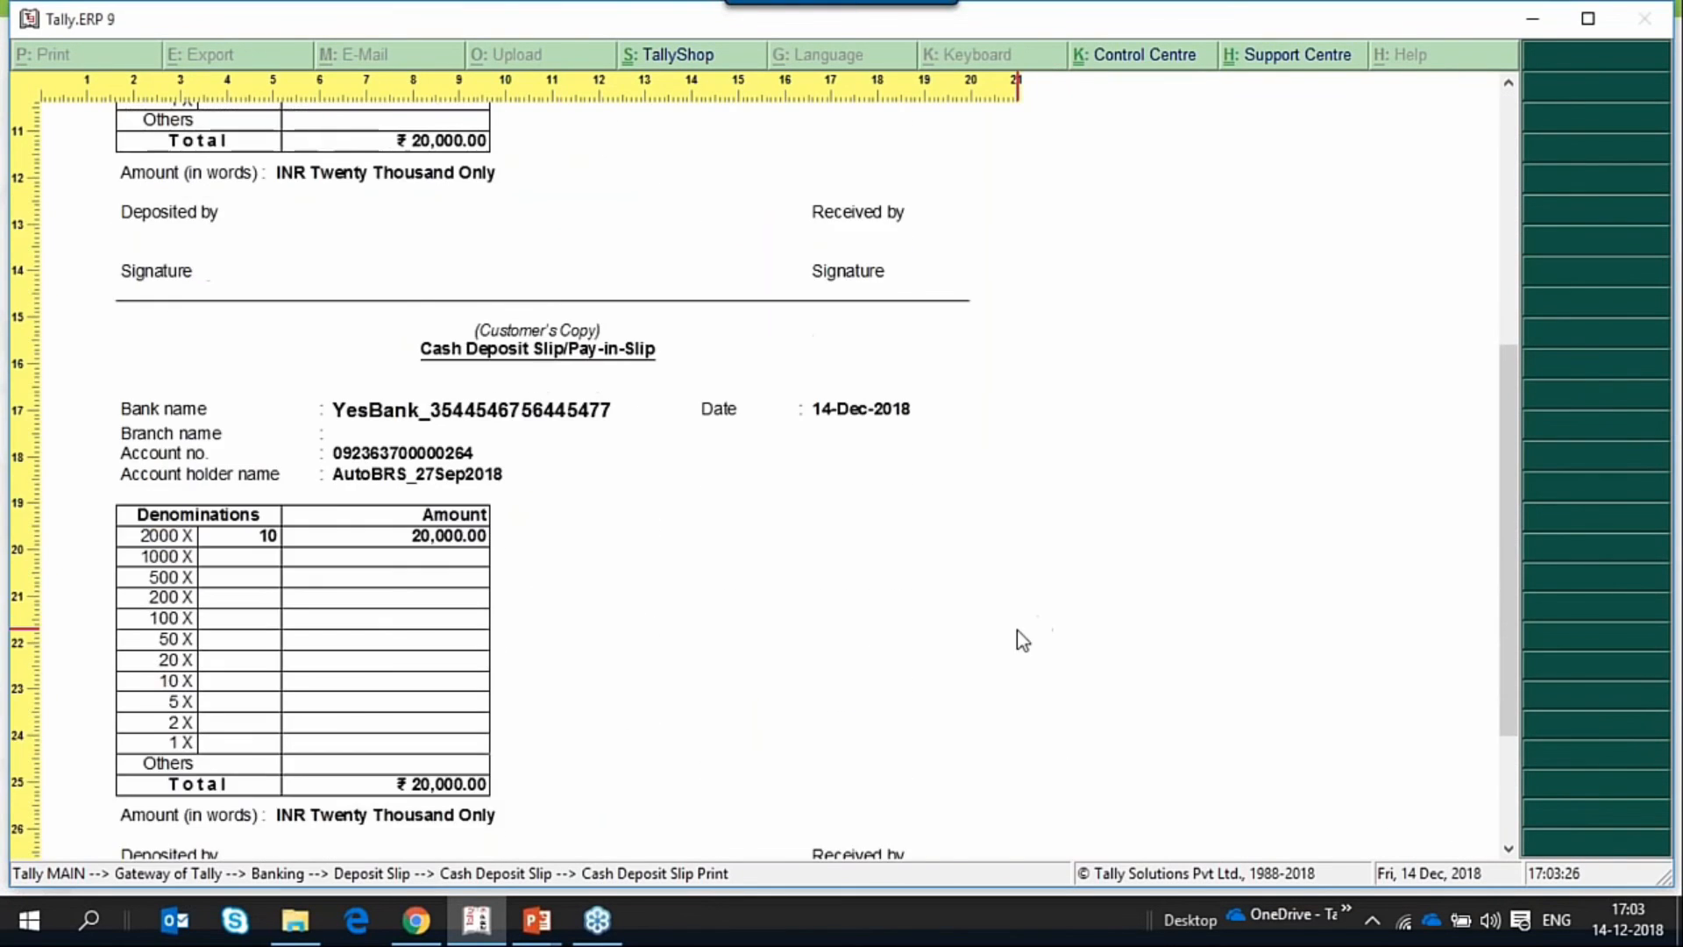
pyautogui.scroll(14, 945, 673)
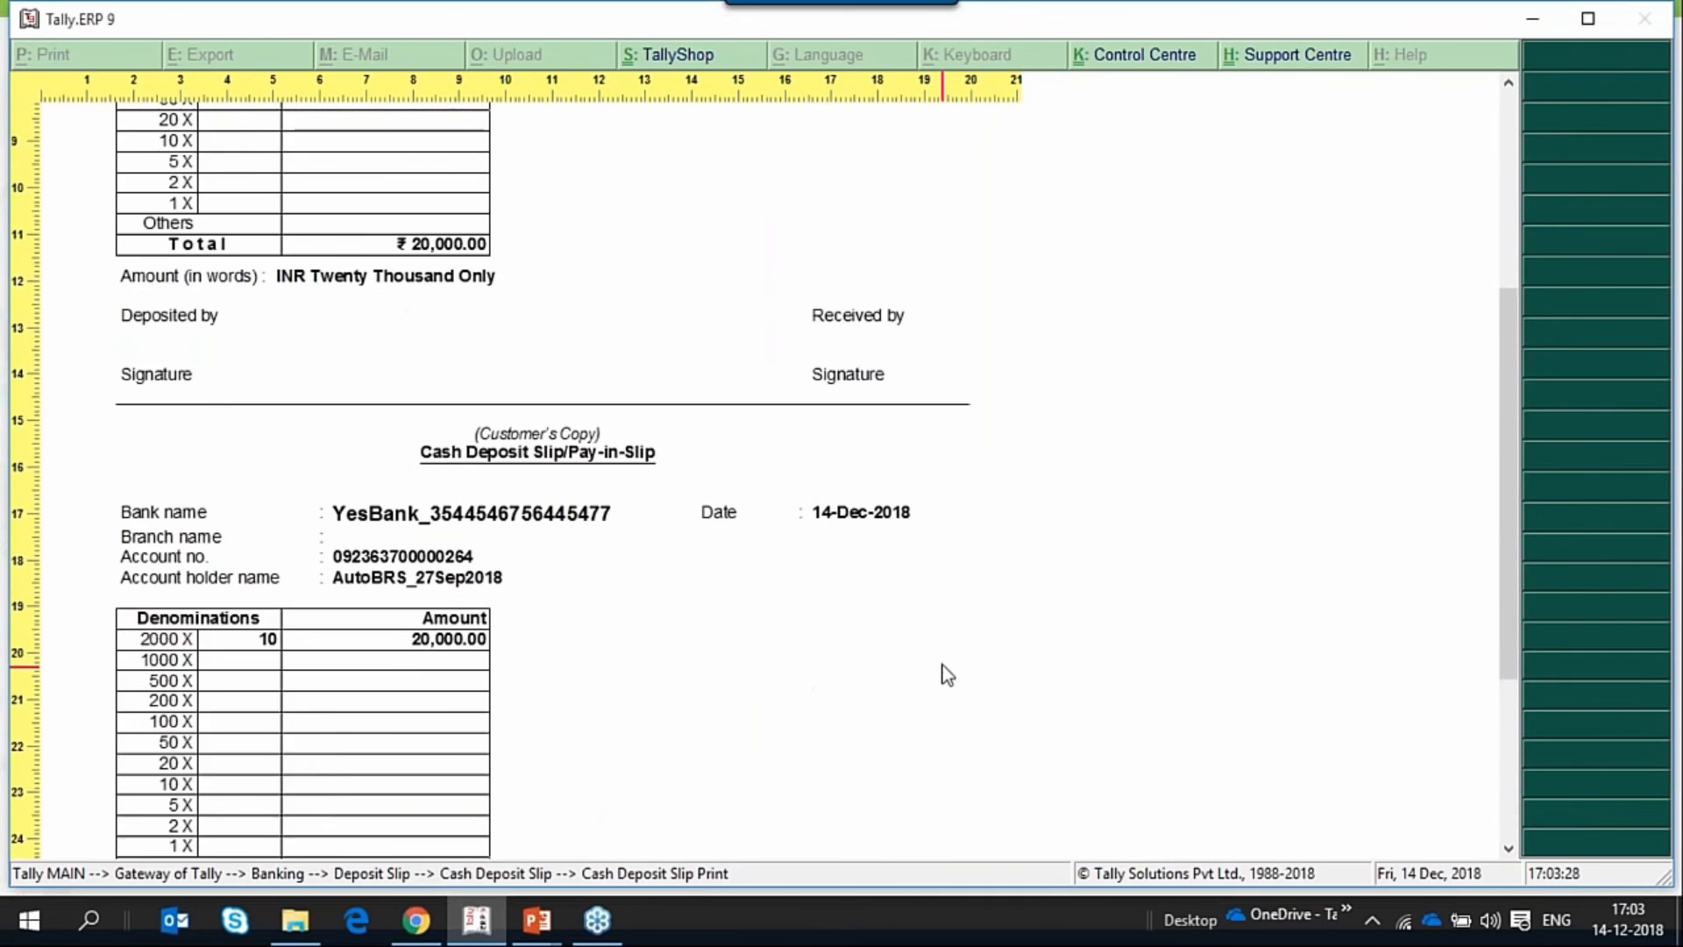
pyautogui.scroll(4, 945, 672)
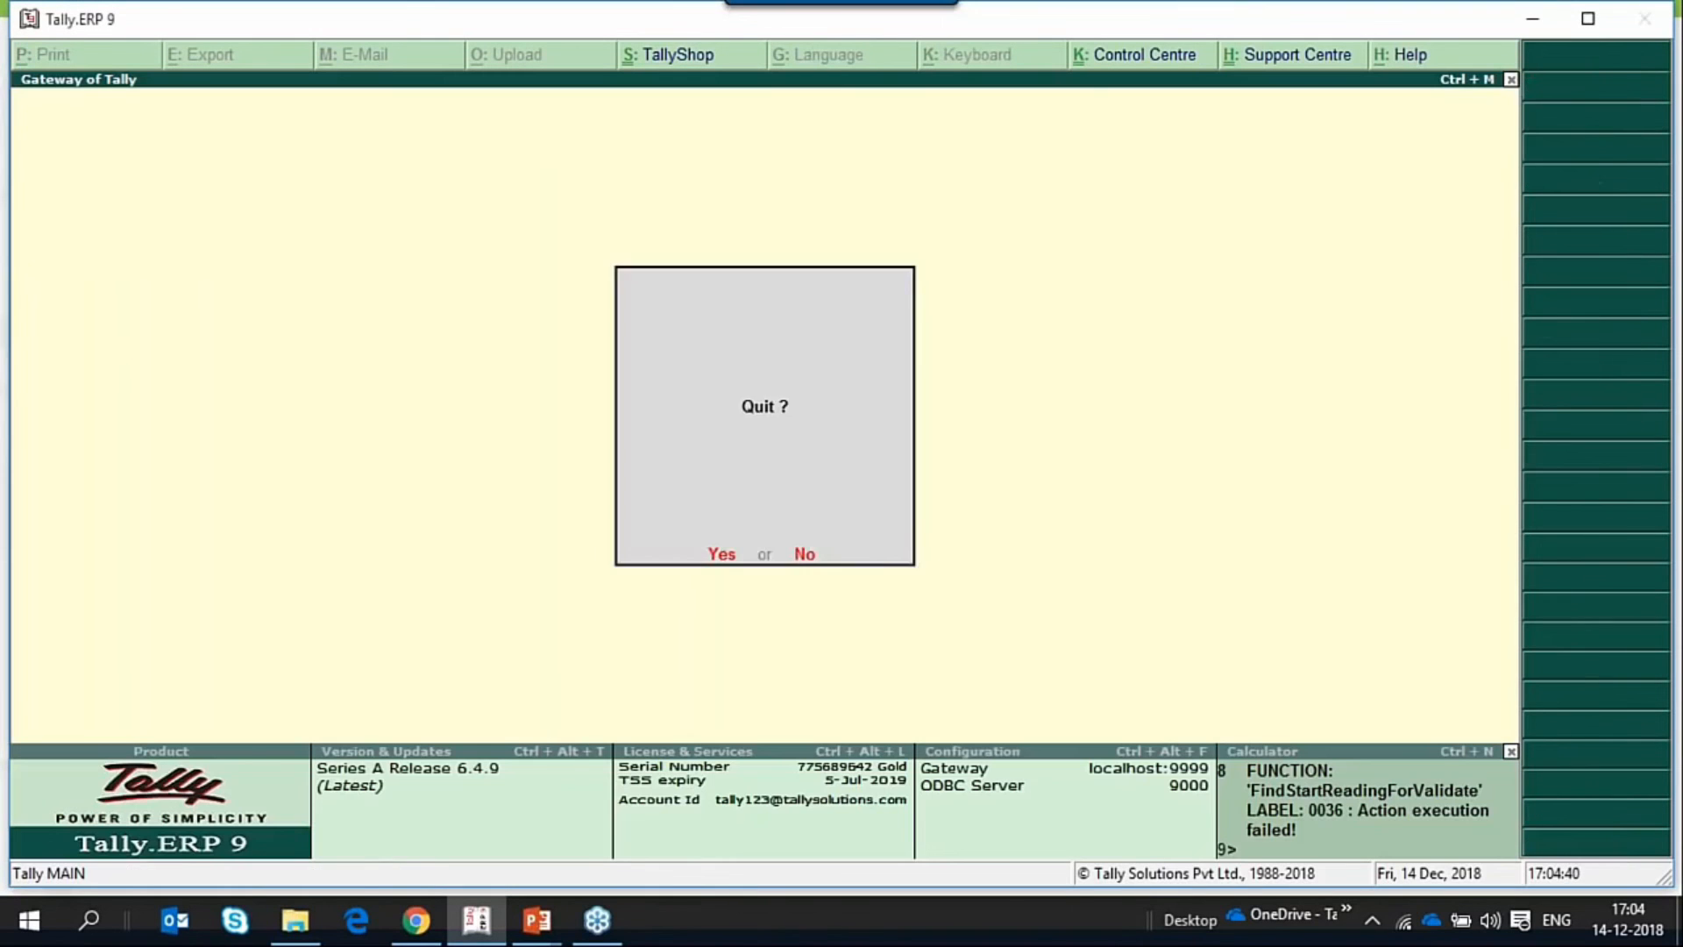
pyautogui.press('Escape')
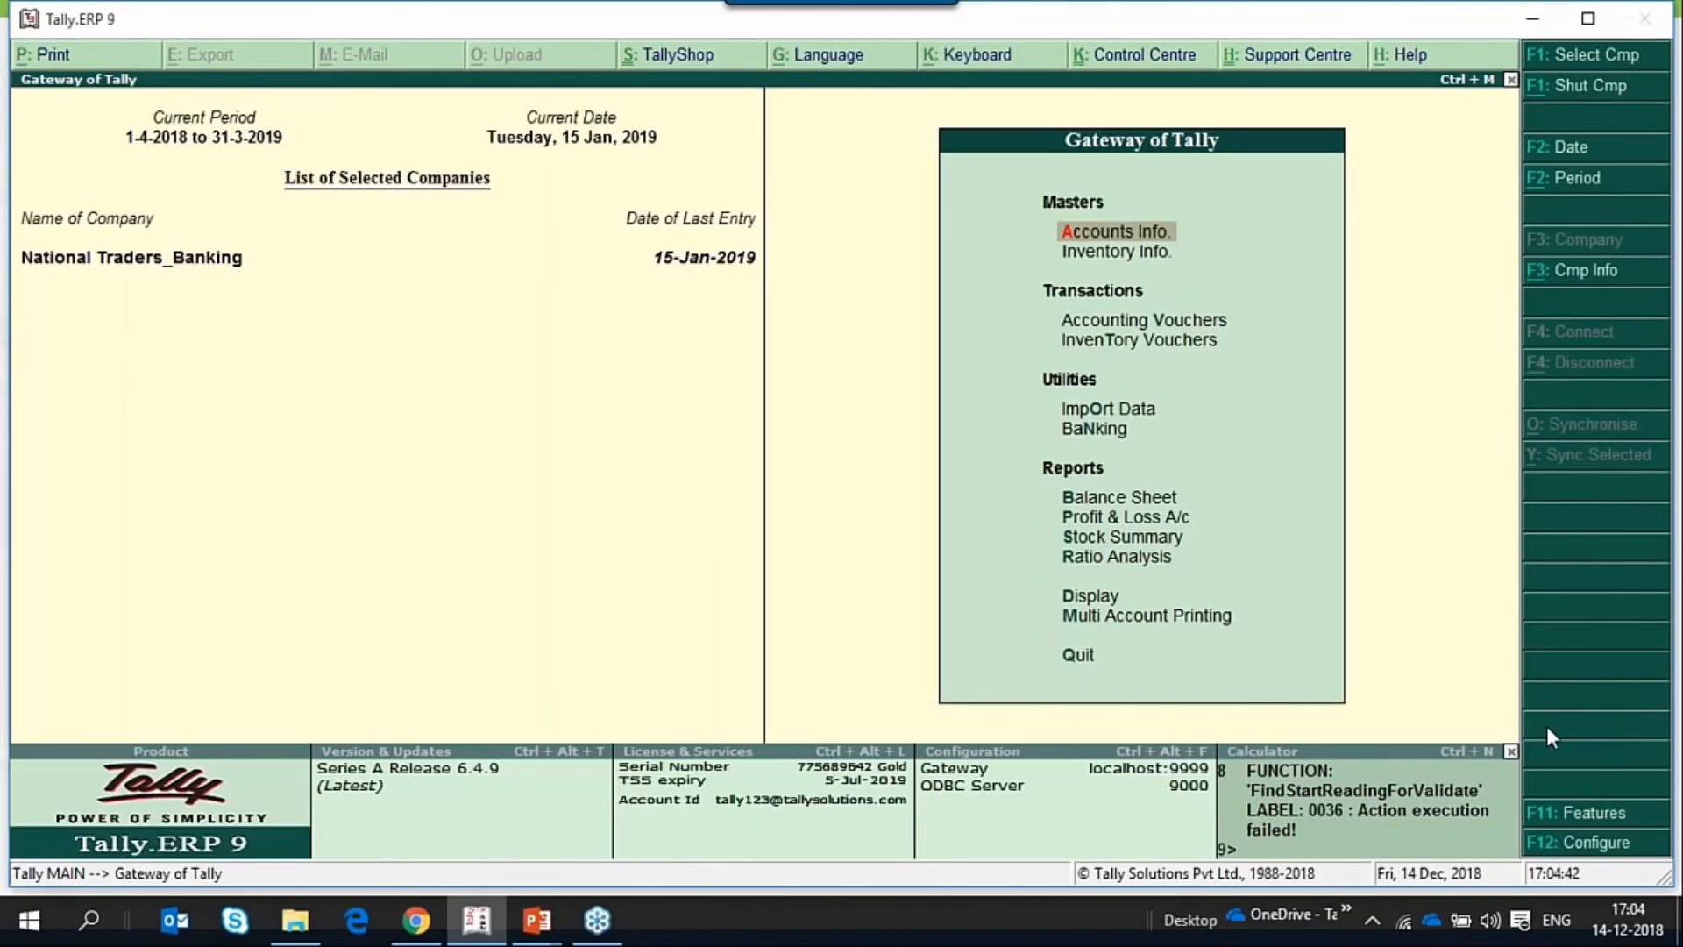
# Start a contra voucher for a cash withdrawal, with Cash as the account and YesBank for 10,000 in the particulars.
pyautogui.press('v')
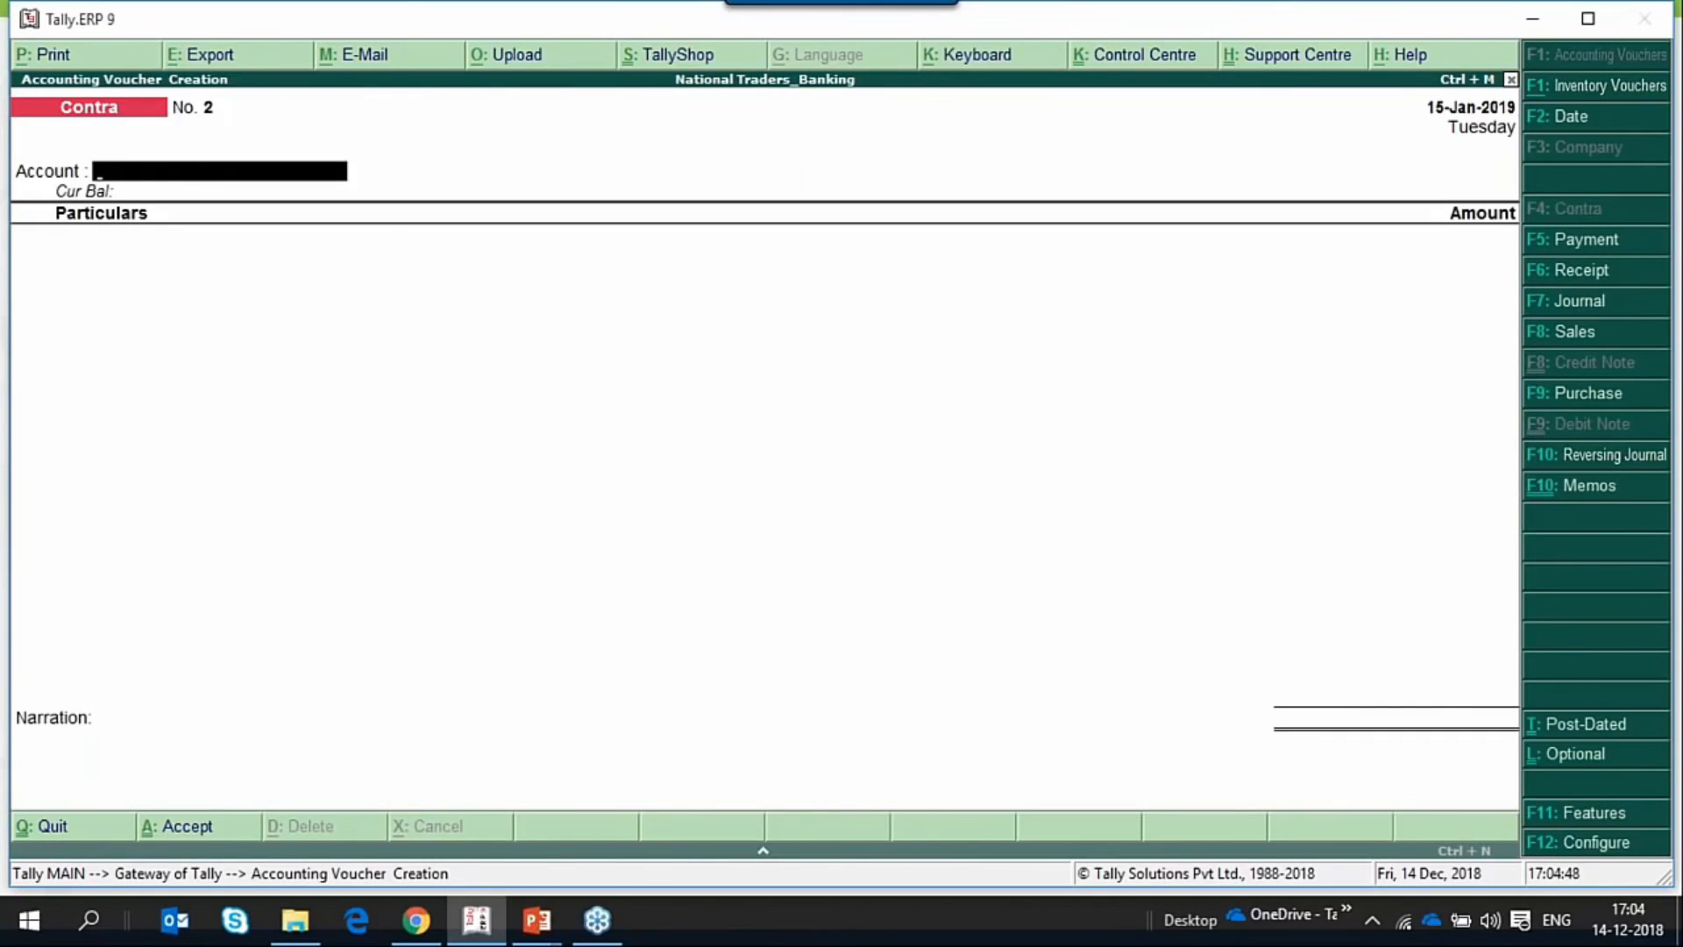
pyautogui.write('c')
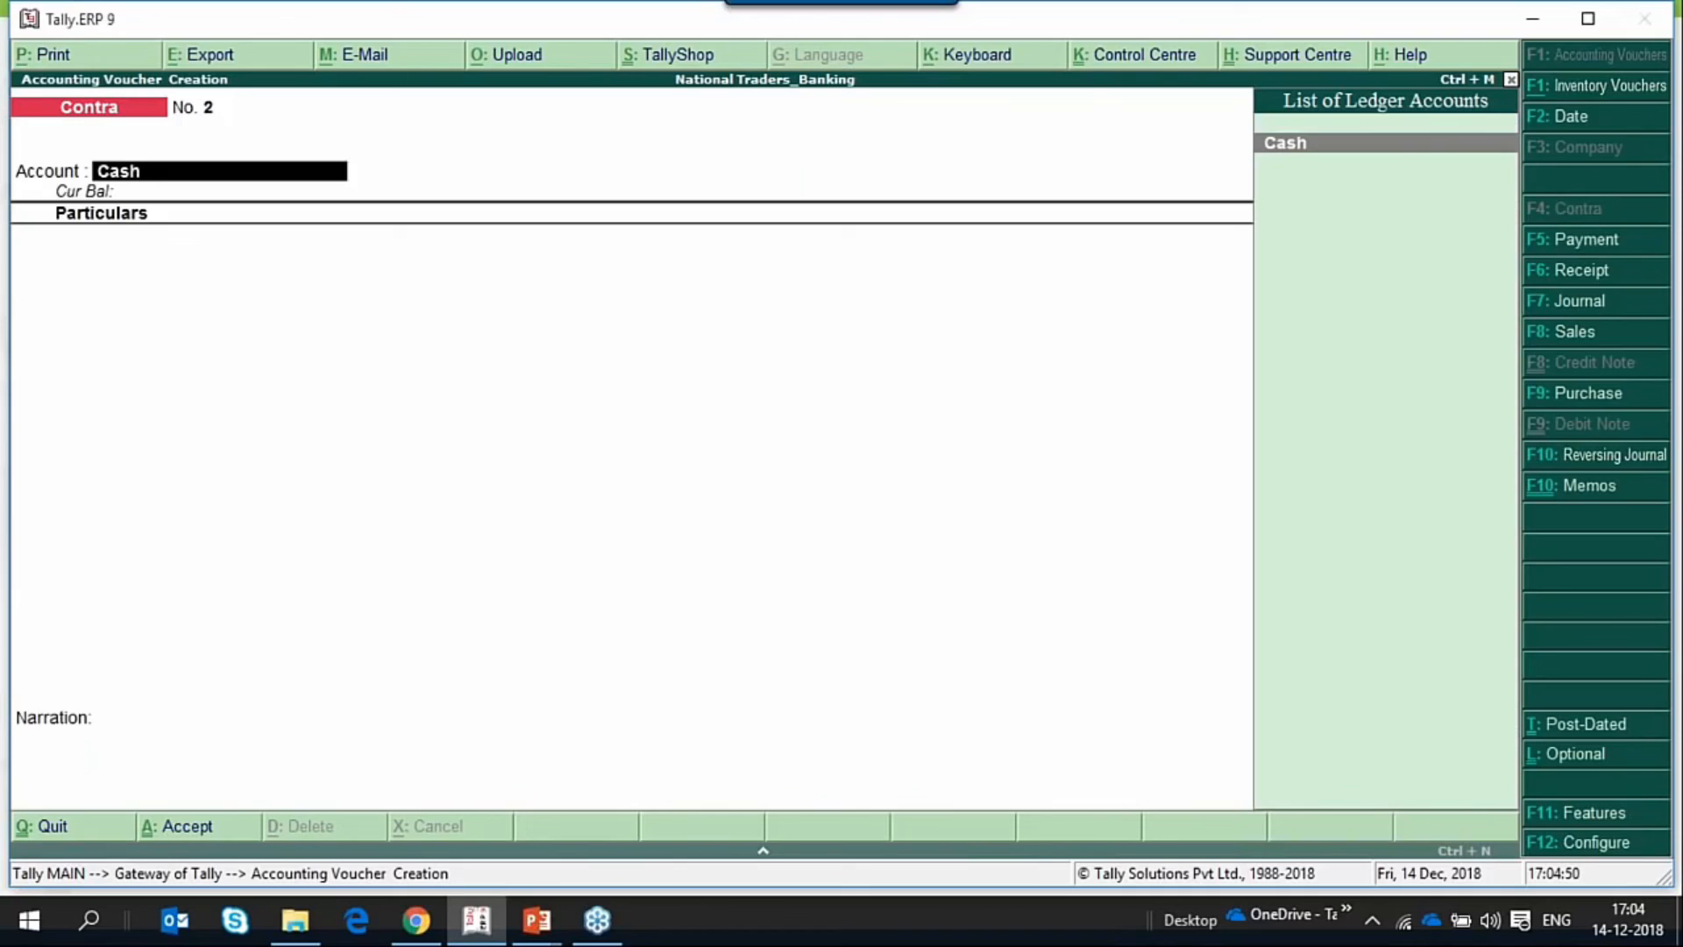
pyautogui.press('Return')
pyautogui.write('Yes')
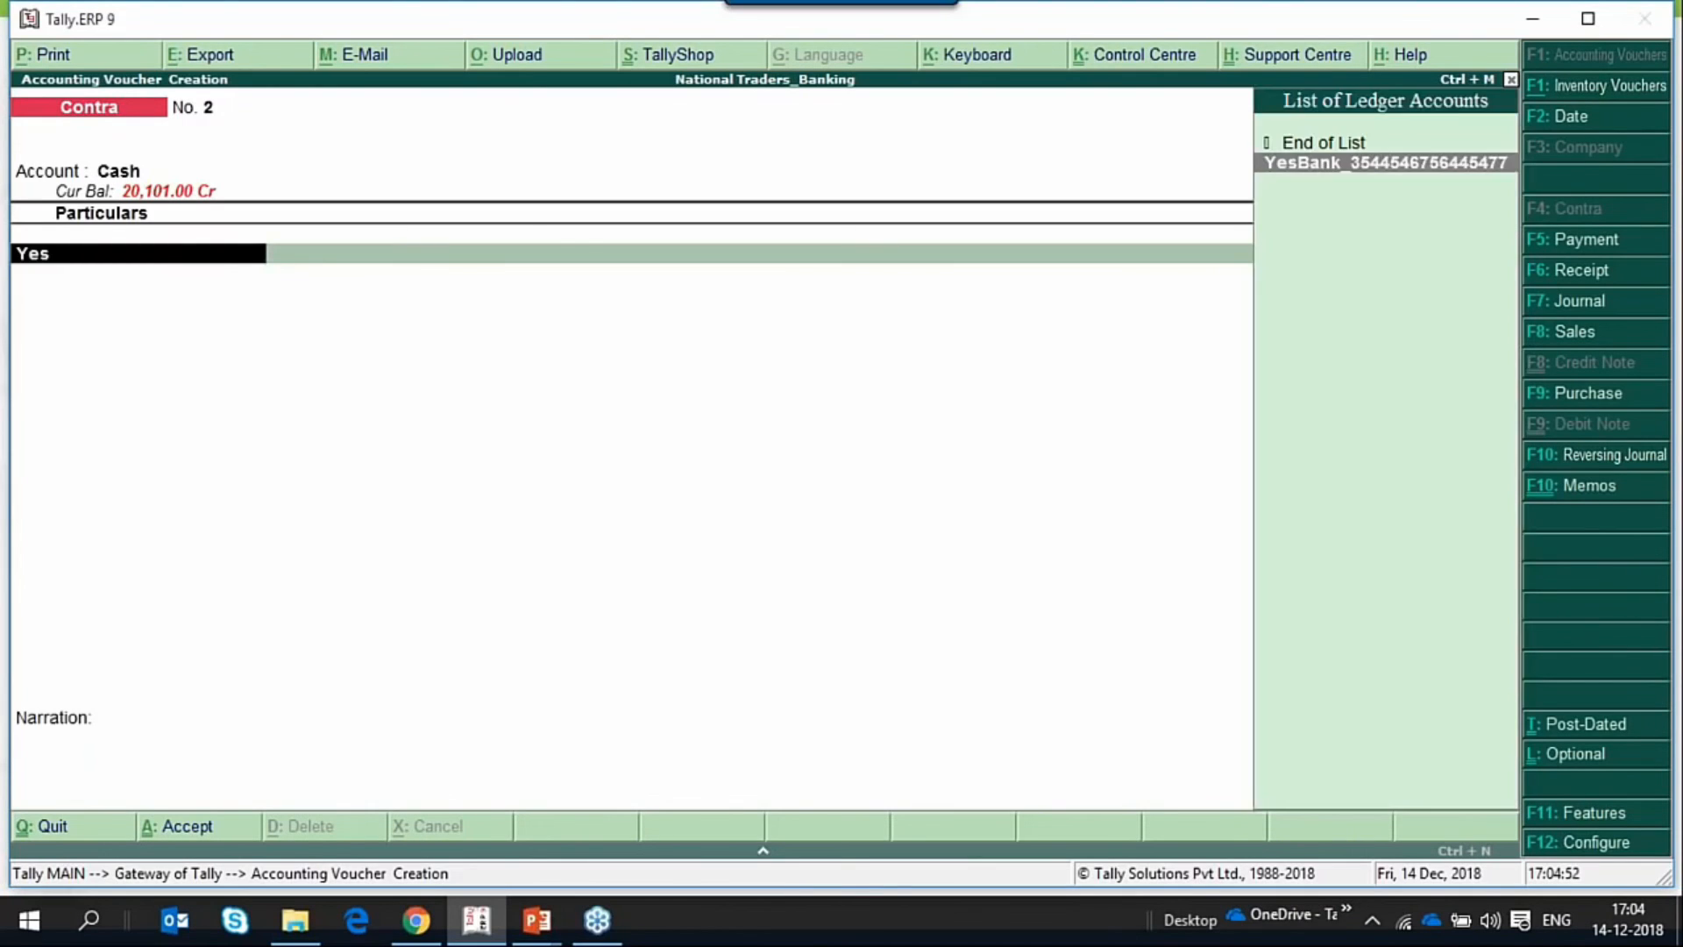
pyautogui.press('Return')
pyautogui.write('1000')
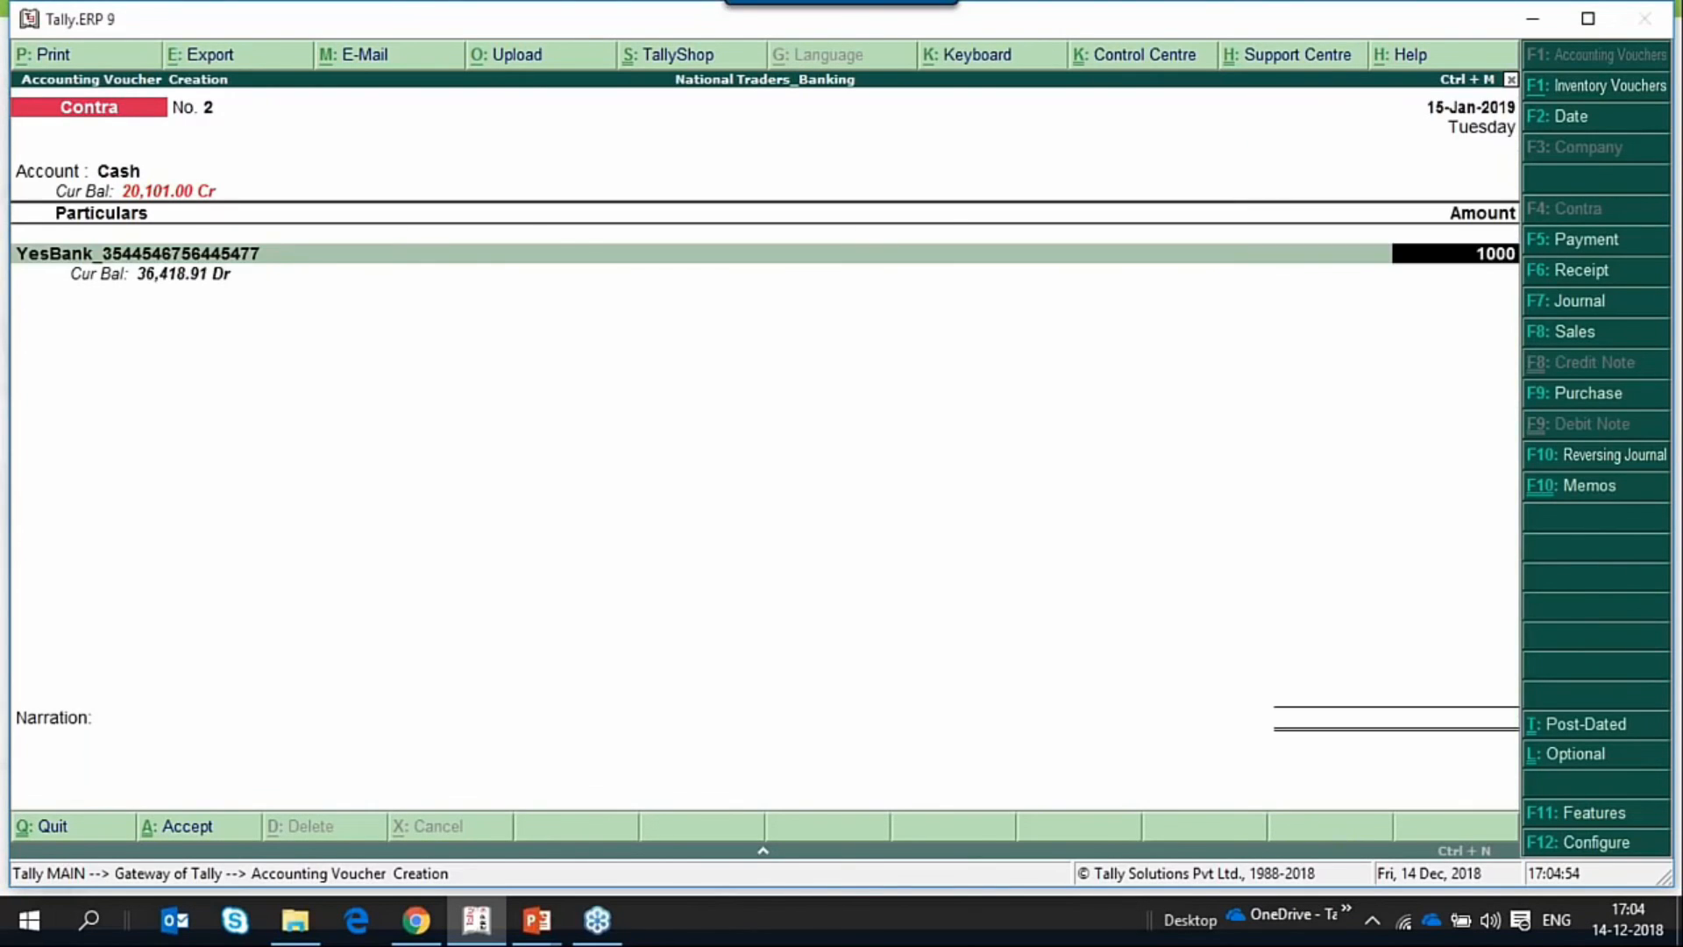
pyautogui.write('0')
pyautogui.press('Return')
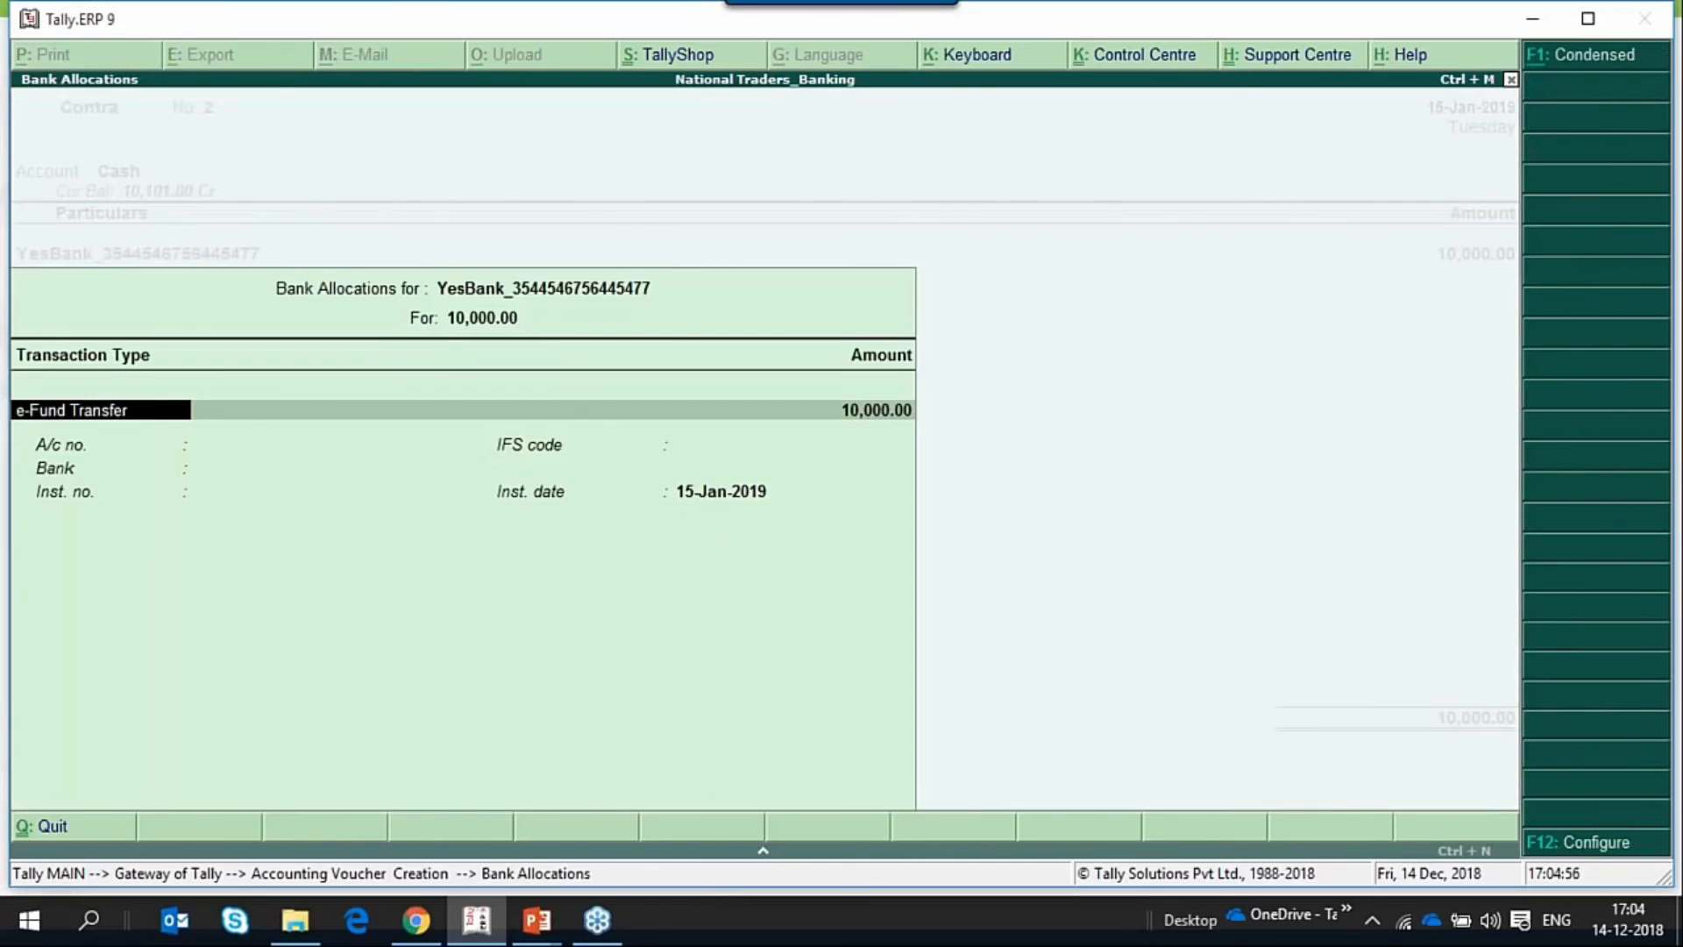
# Allocate the 10,000 YesBank withdrawal as a Cheque transaction, accepting the proposed instrument number and date.
pyautogui.write('che')
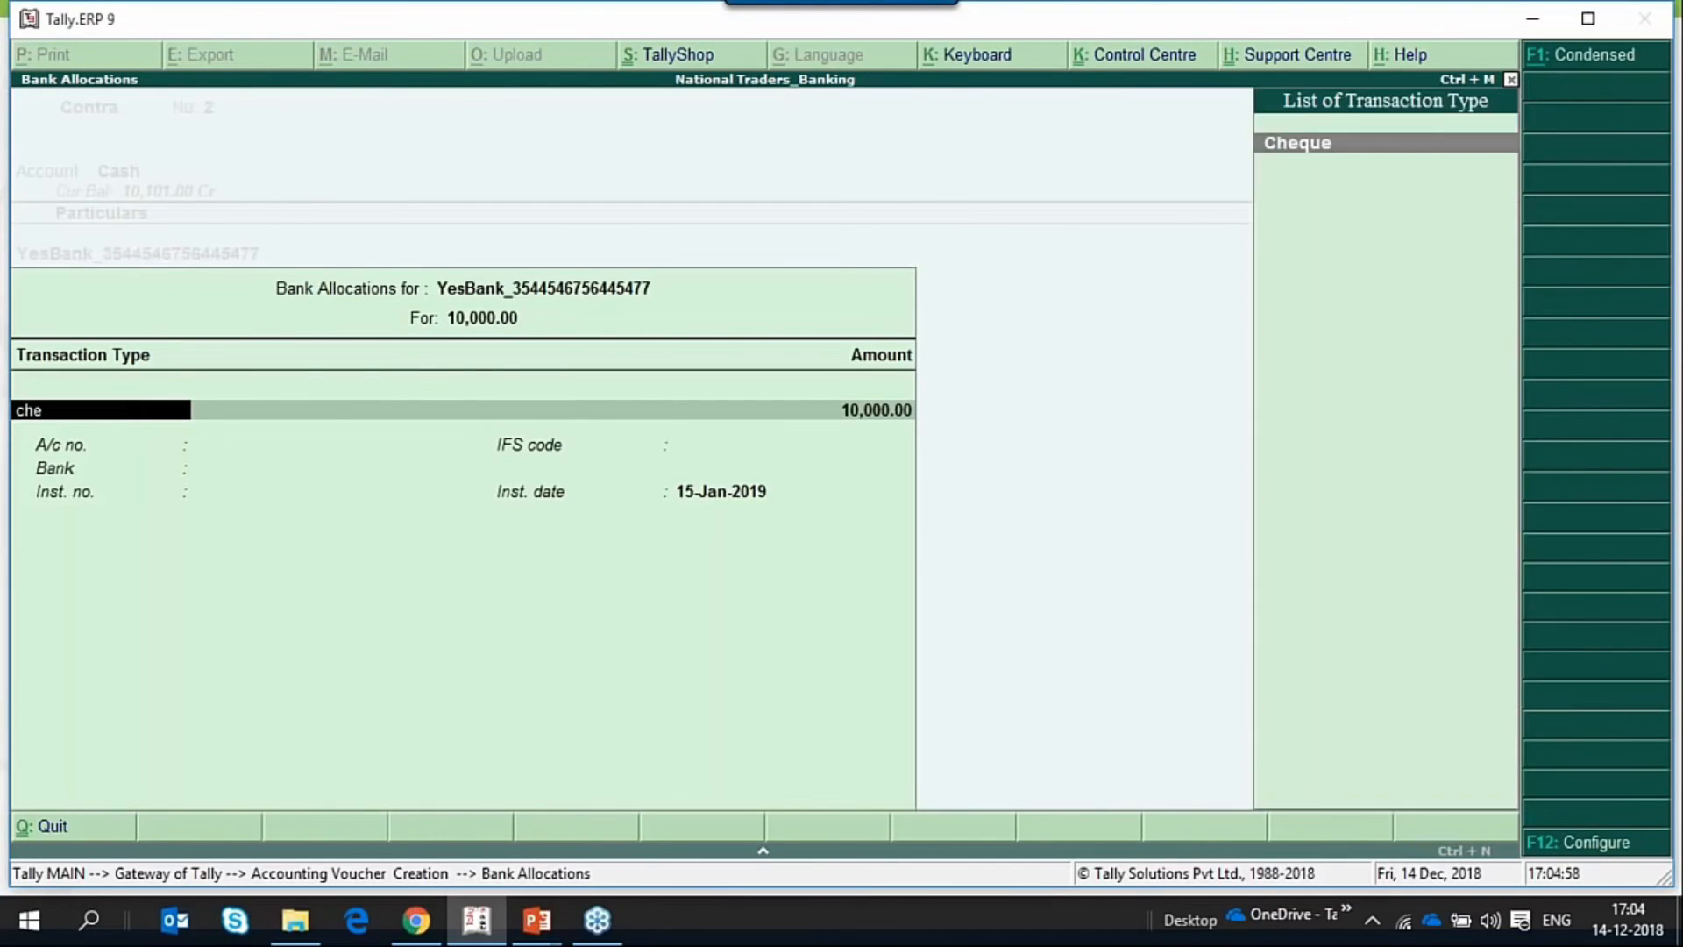
pyautogui.press('Return')
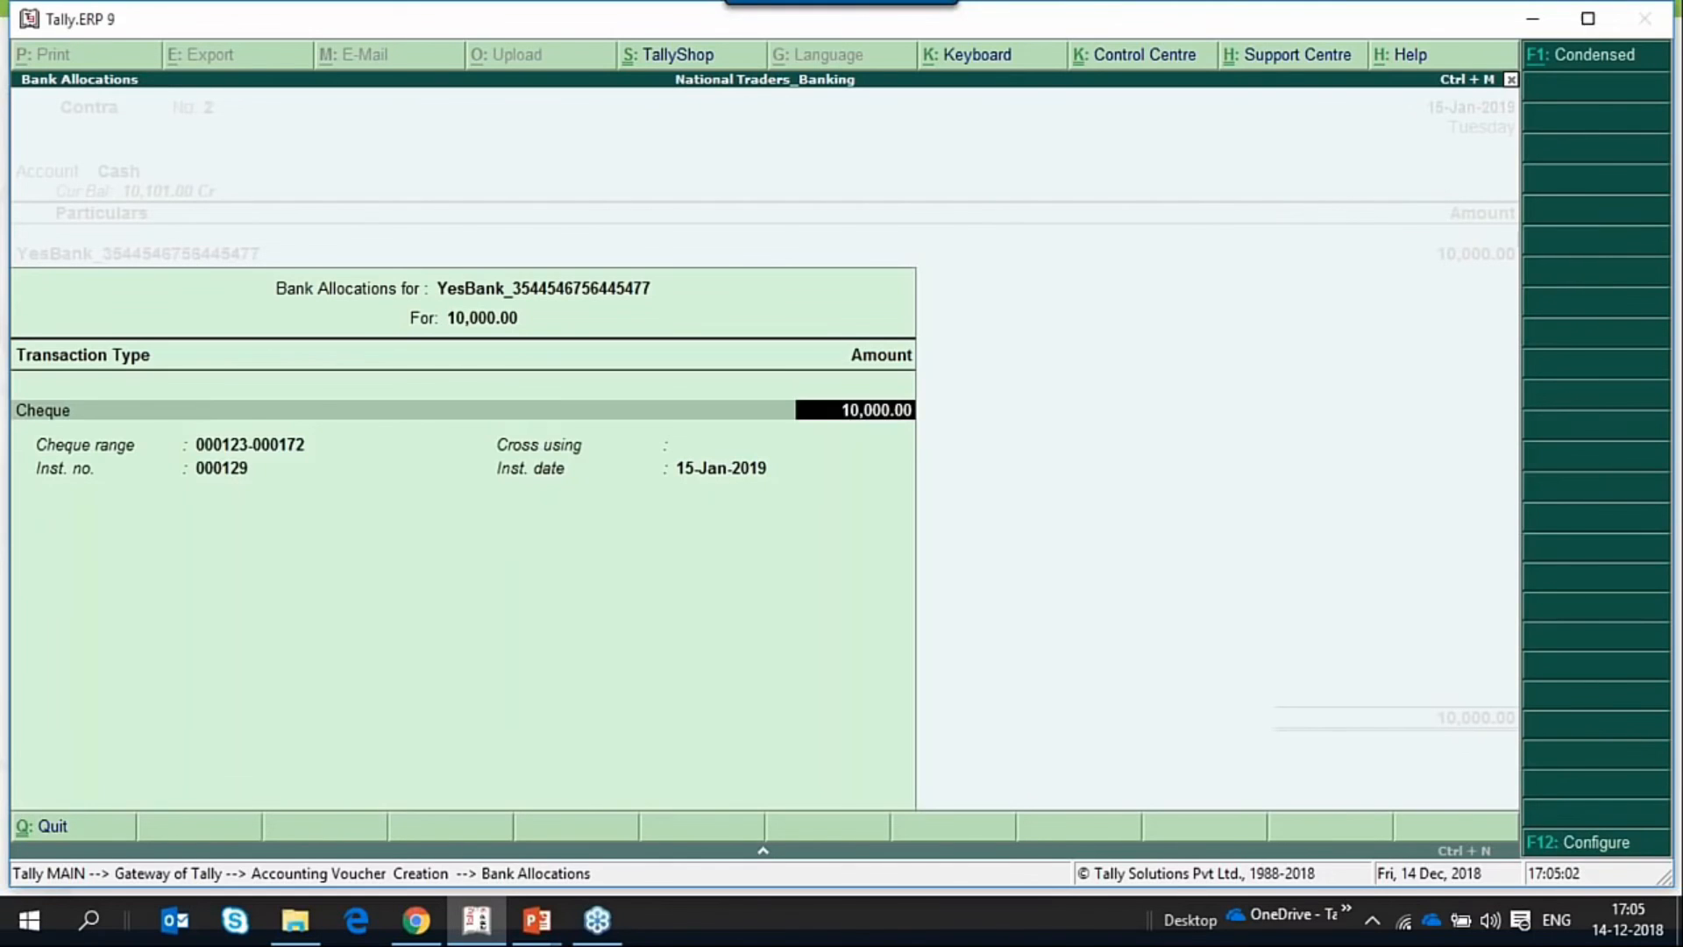
pyautogui.press('Return')
pyautogui.press('Return')
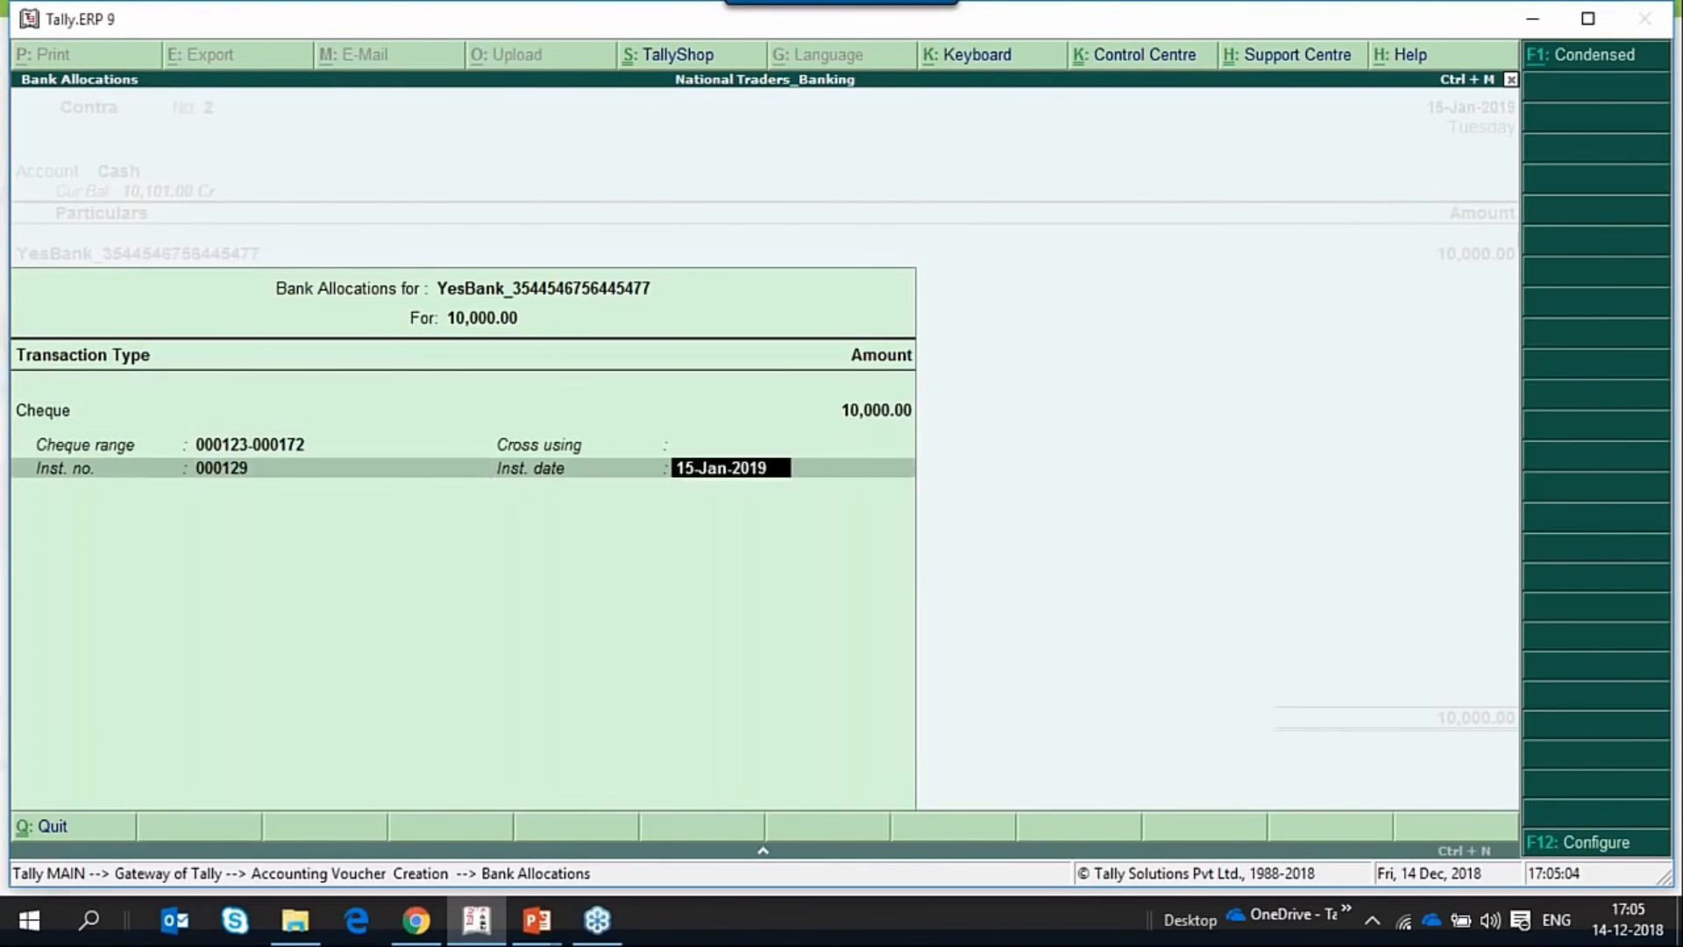
# Save the withdrawal contra voucher and preview its self cheque for 10,000 at enlarged size.
pyautogui.press('Return')
pyautogui.press('Return')
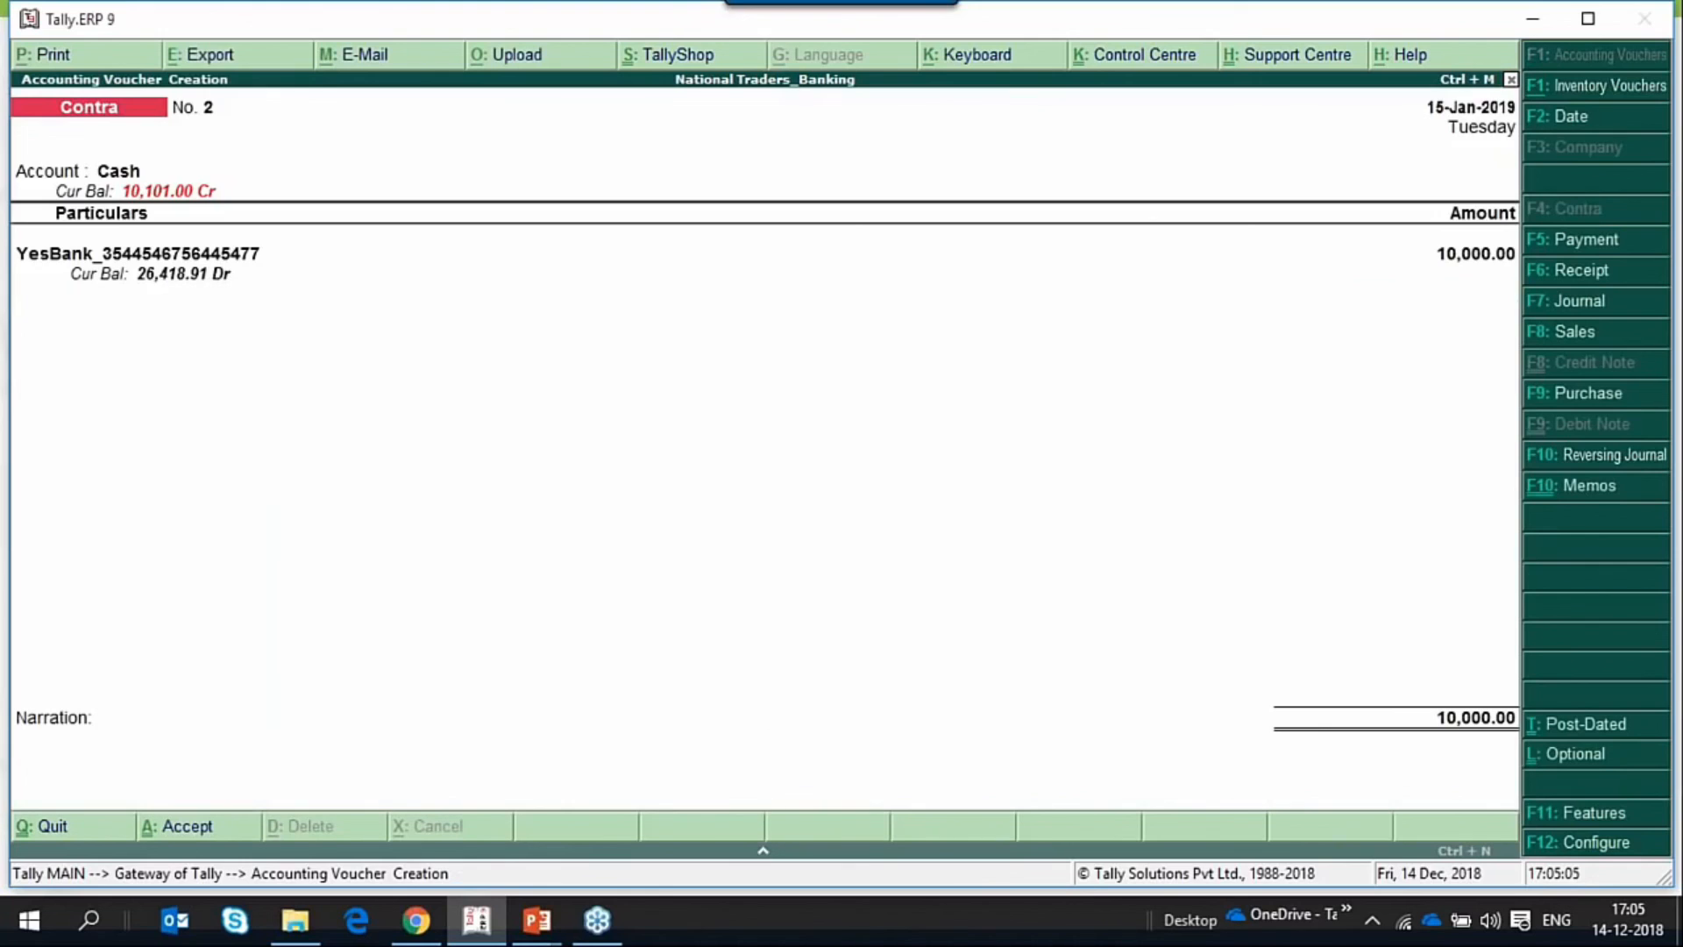
pyautogui.press('Return')
pyautogui.press('Return')
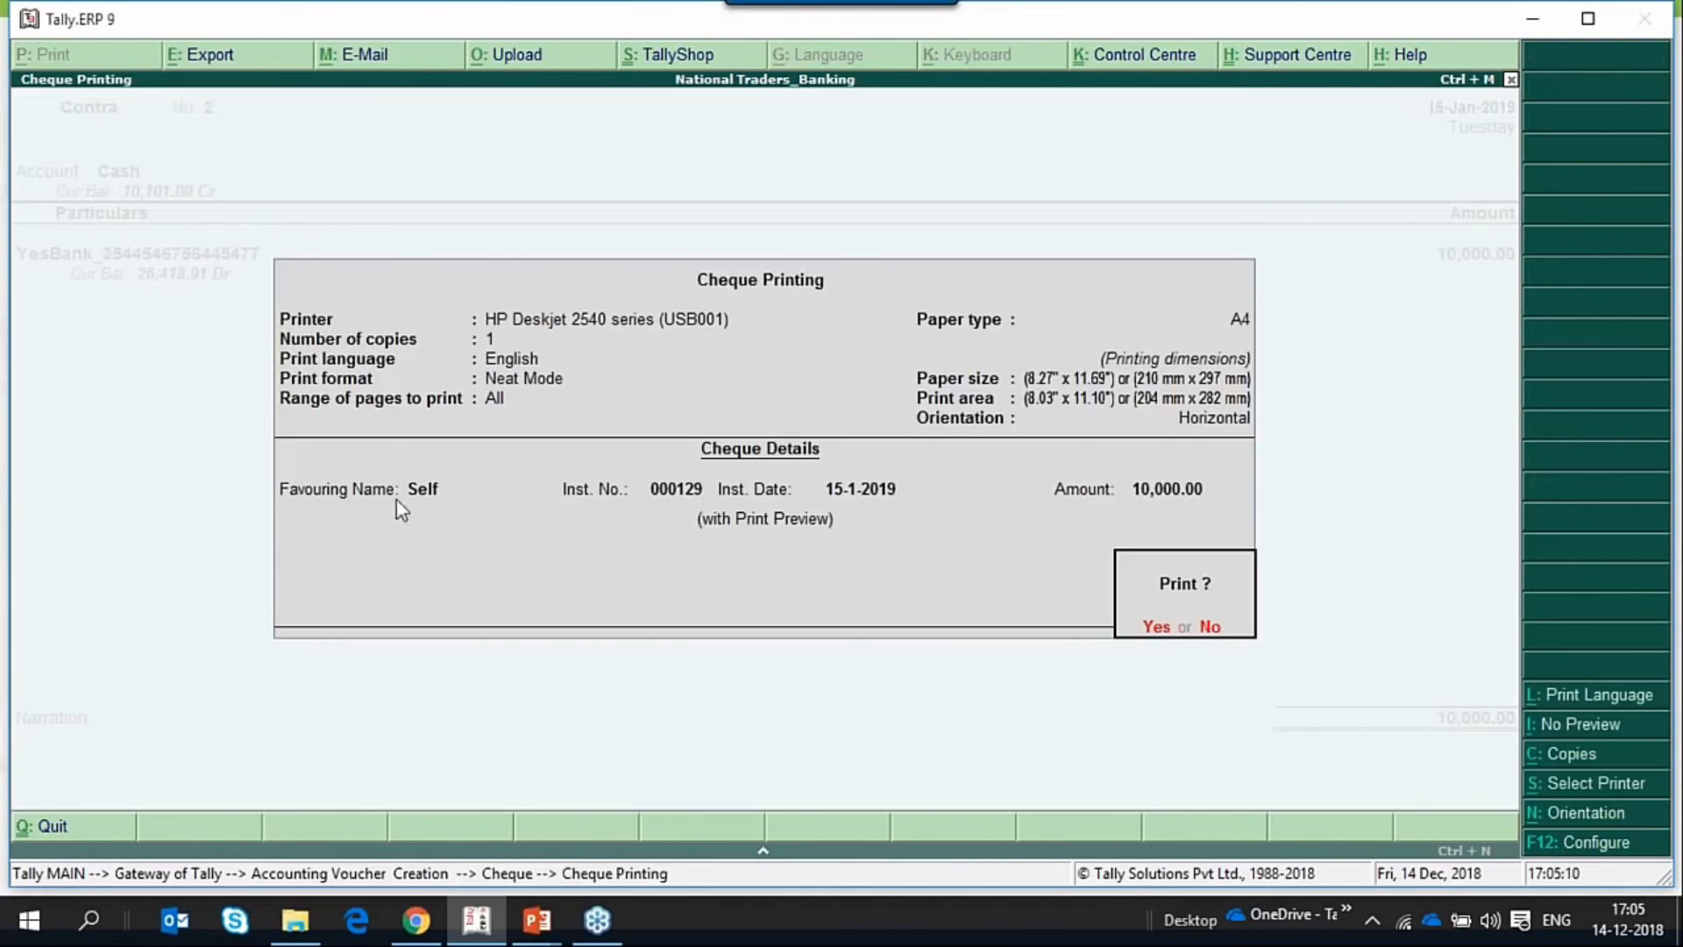
pyautogui.press('Return')
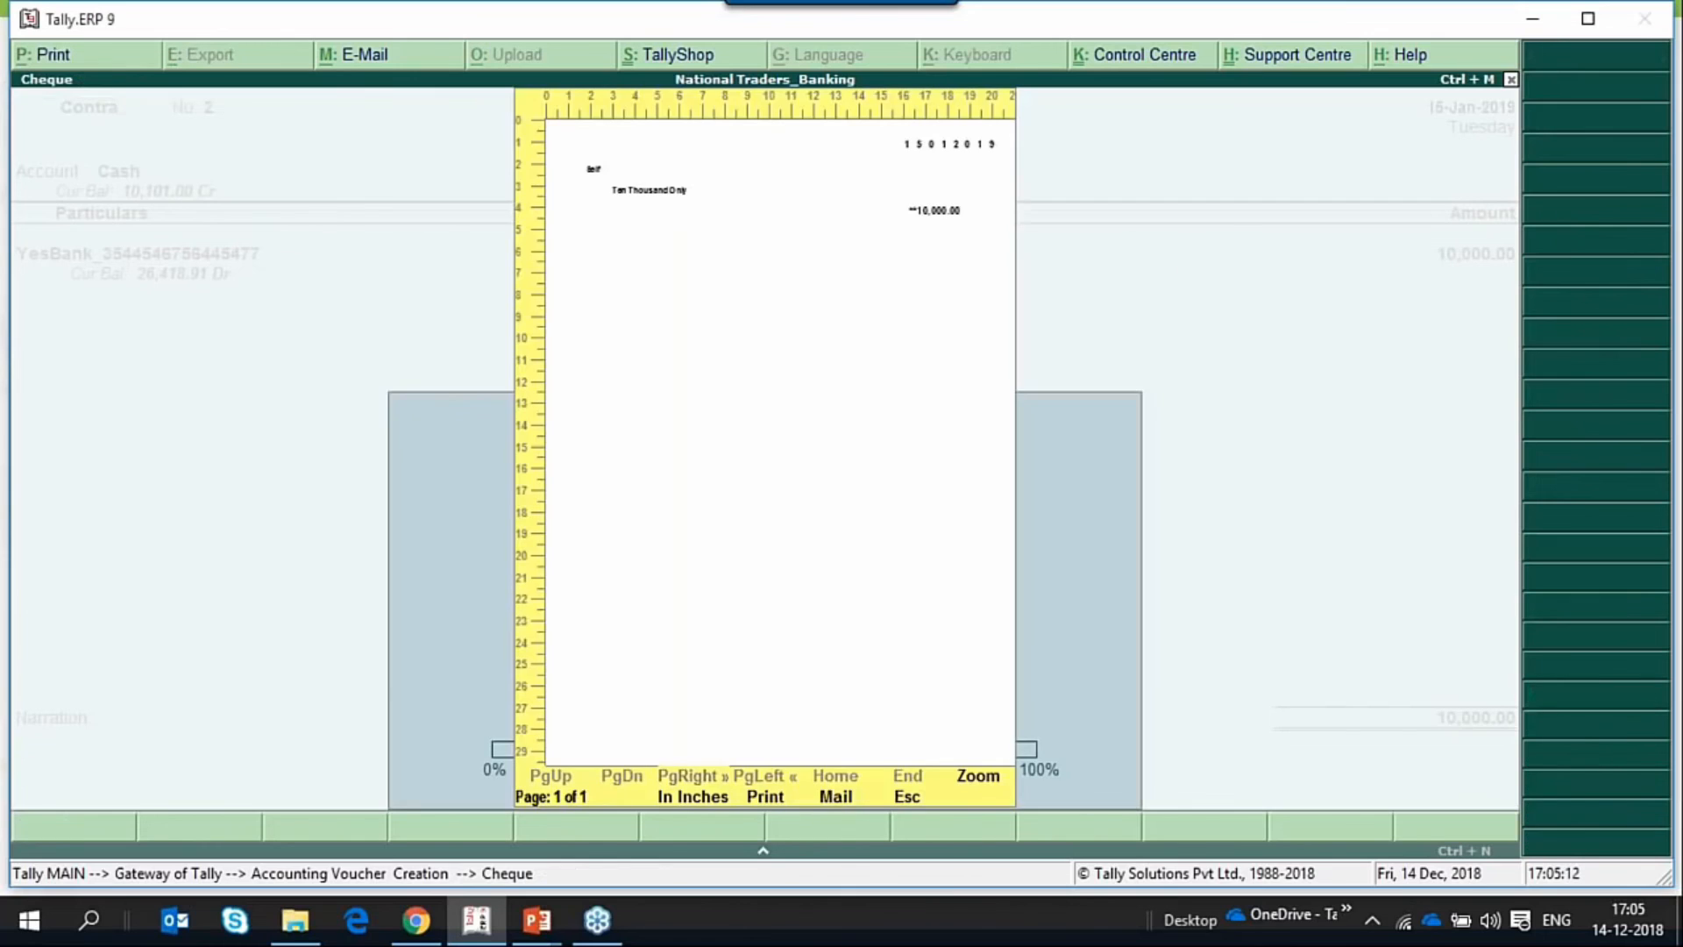
pyautogui.hotkey('alt', 'z')
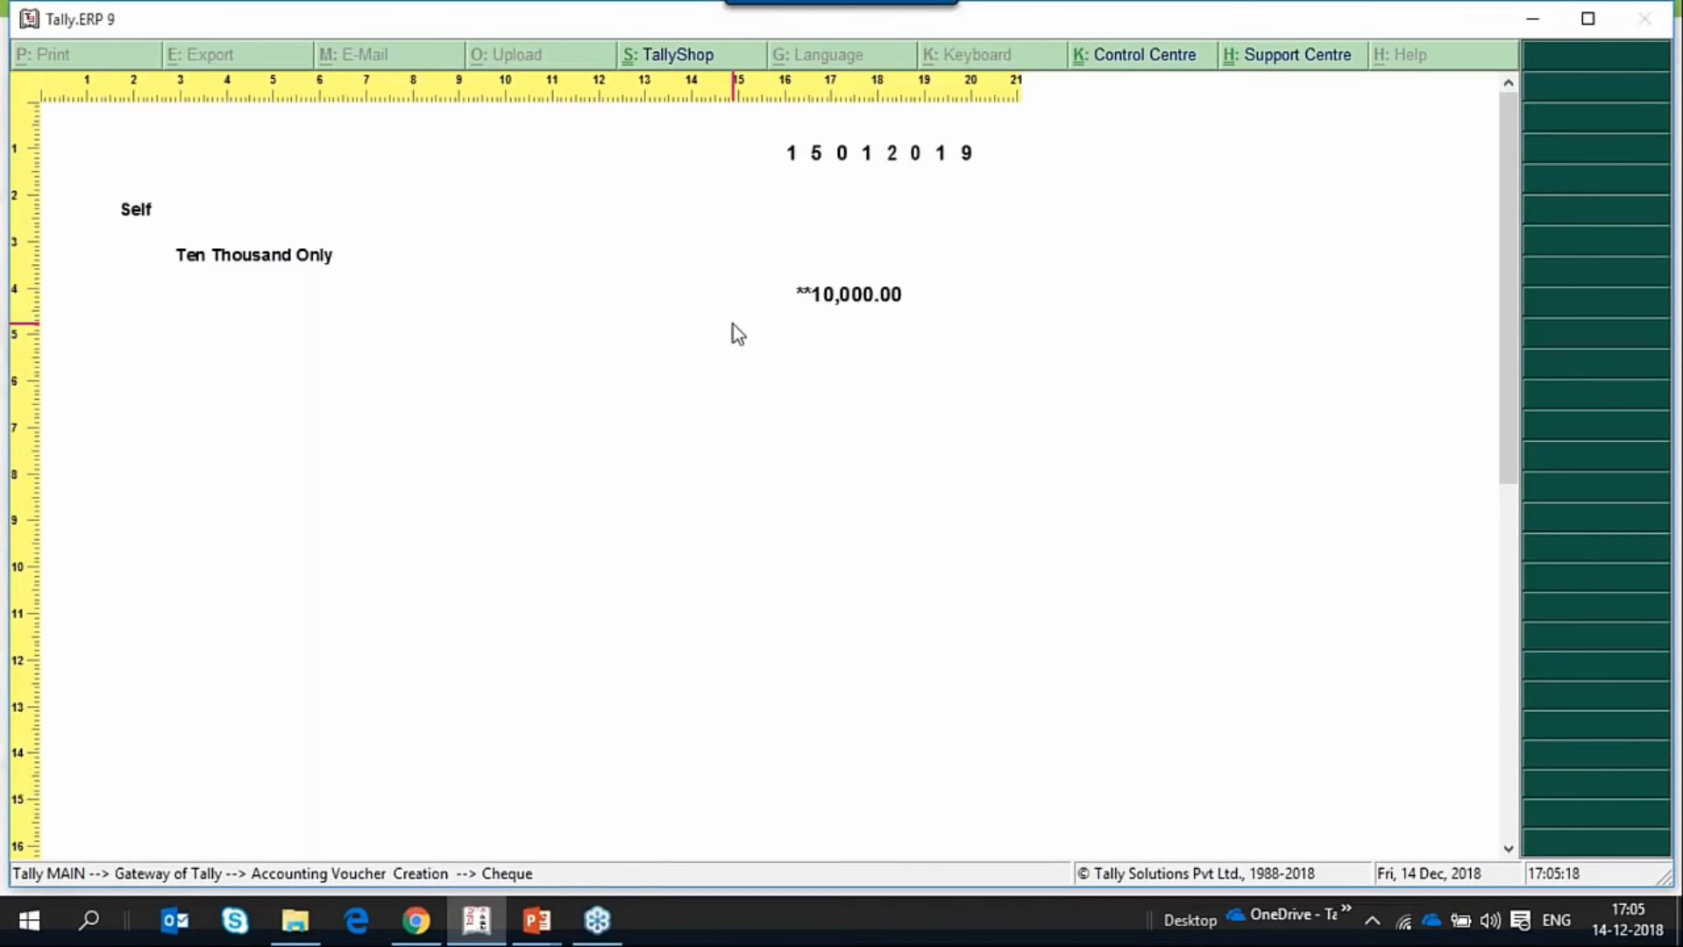
# Close the self cheque preview and quit voucher creation.
pyautogui.hotkey('alt', 'z')
pyautogui.press('Escape')
pyautogui.press('Escape')
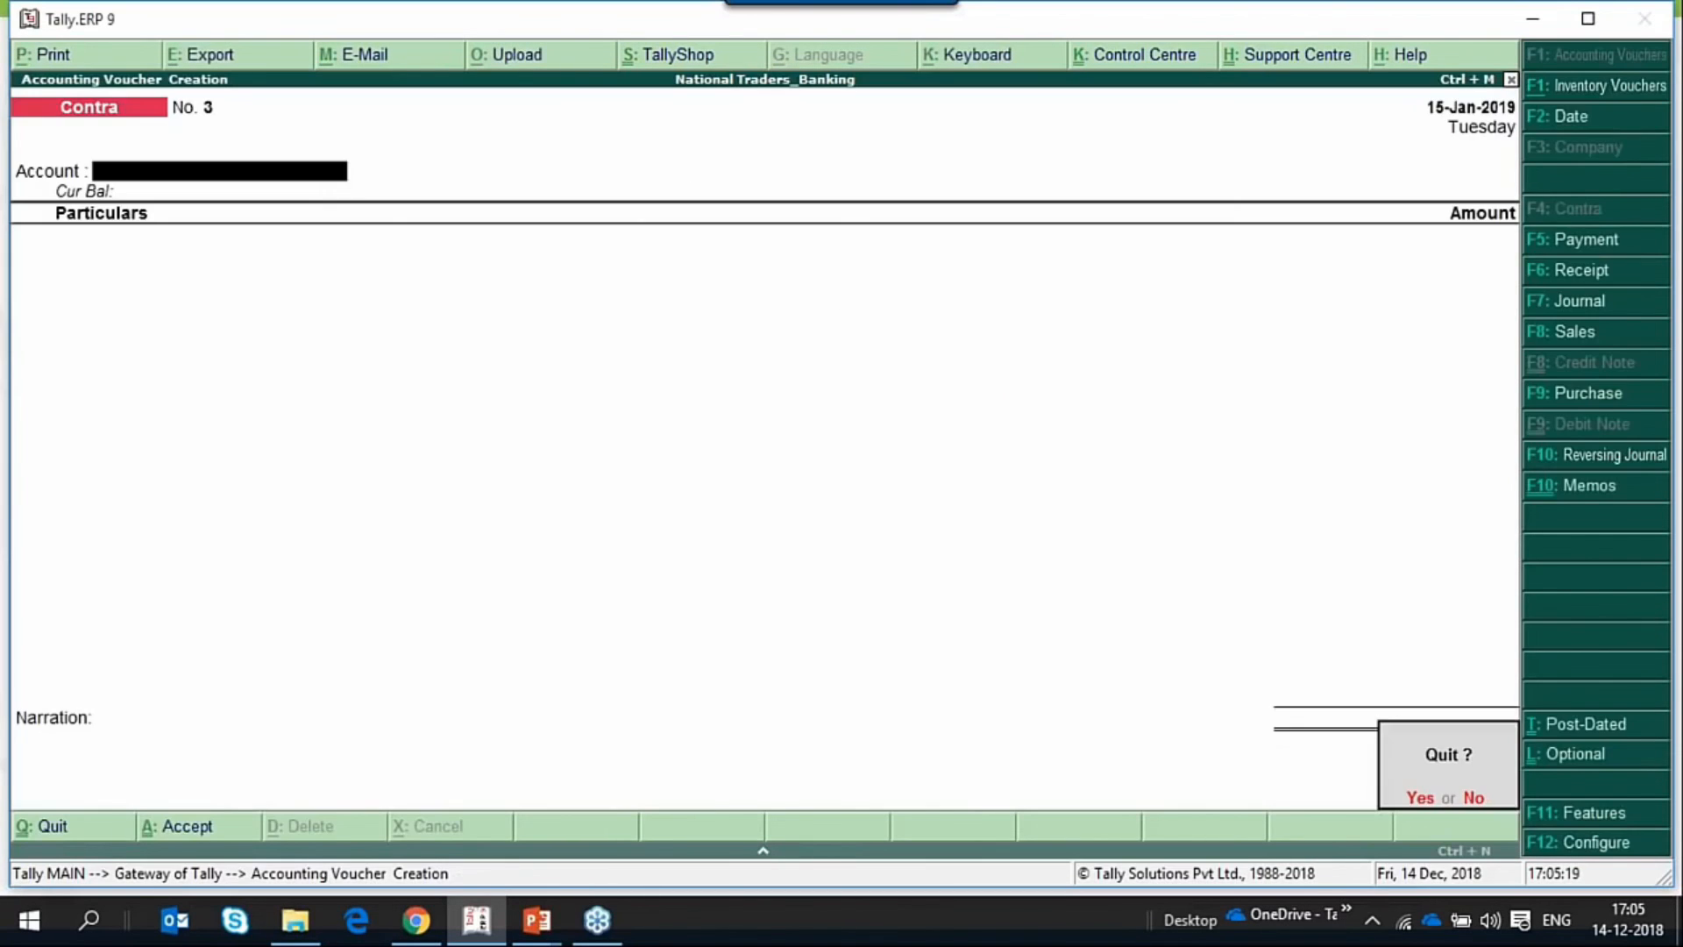
pyautogui.press('y')
# Open the Day Book from the Gateway's display reports.
pyautogui.press('Up')
pyautogui.press('Up')
pyautogui.press('Up')
pyautogui.press('Up')
pyautogui.press('Up')
pyautogui.press('Up')
pyautogui.press('Up')
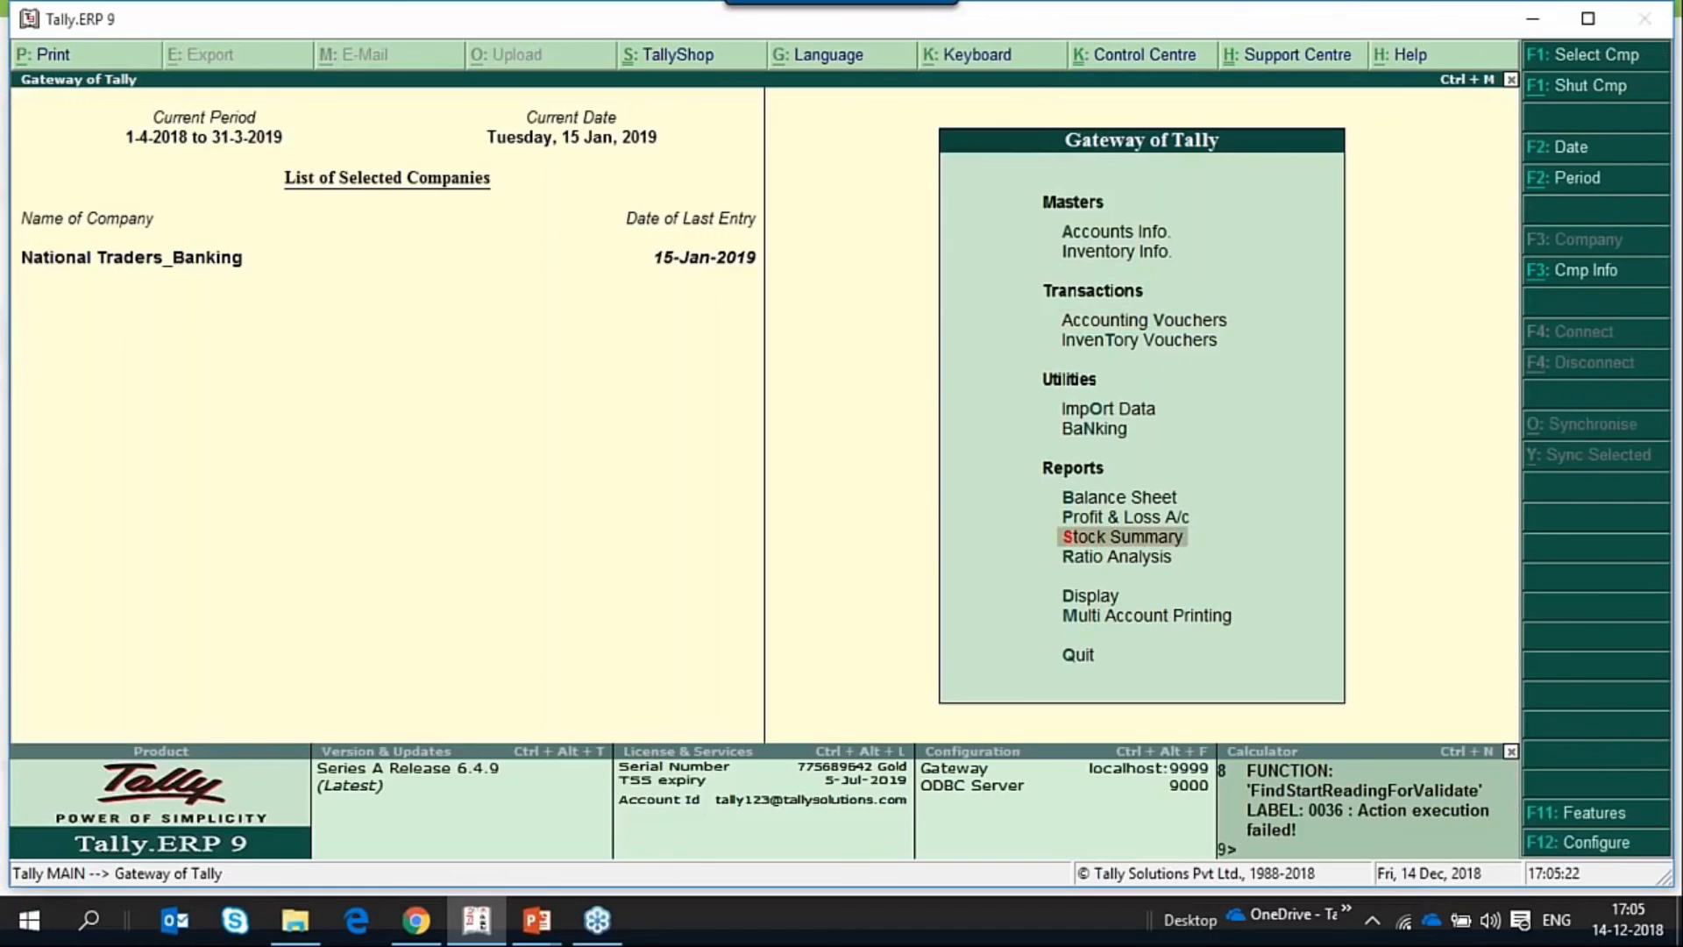
pyautogui.press('Up')
pyautogui.press('Up')
pyautogui.press('Up')
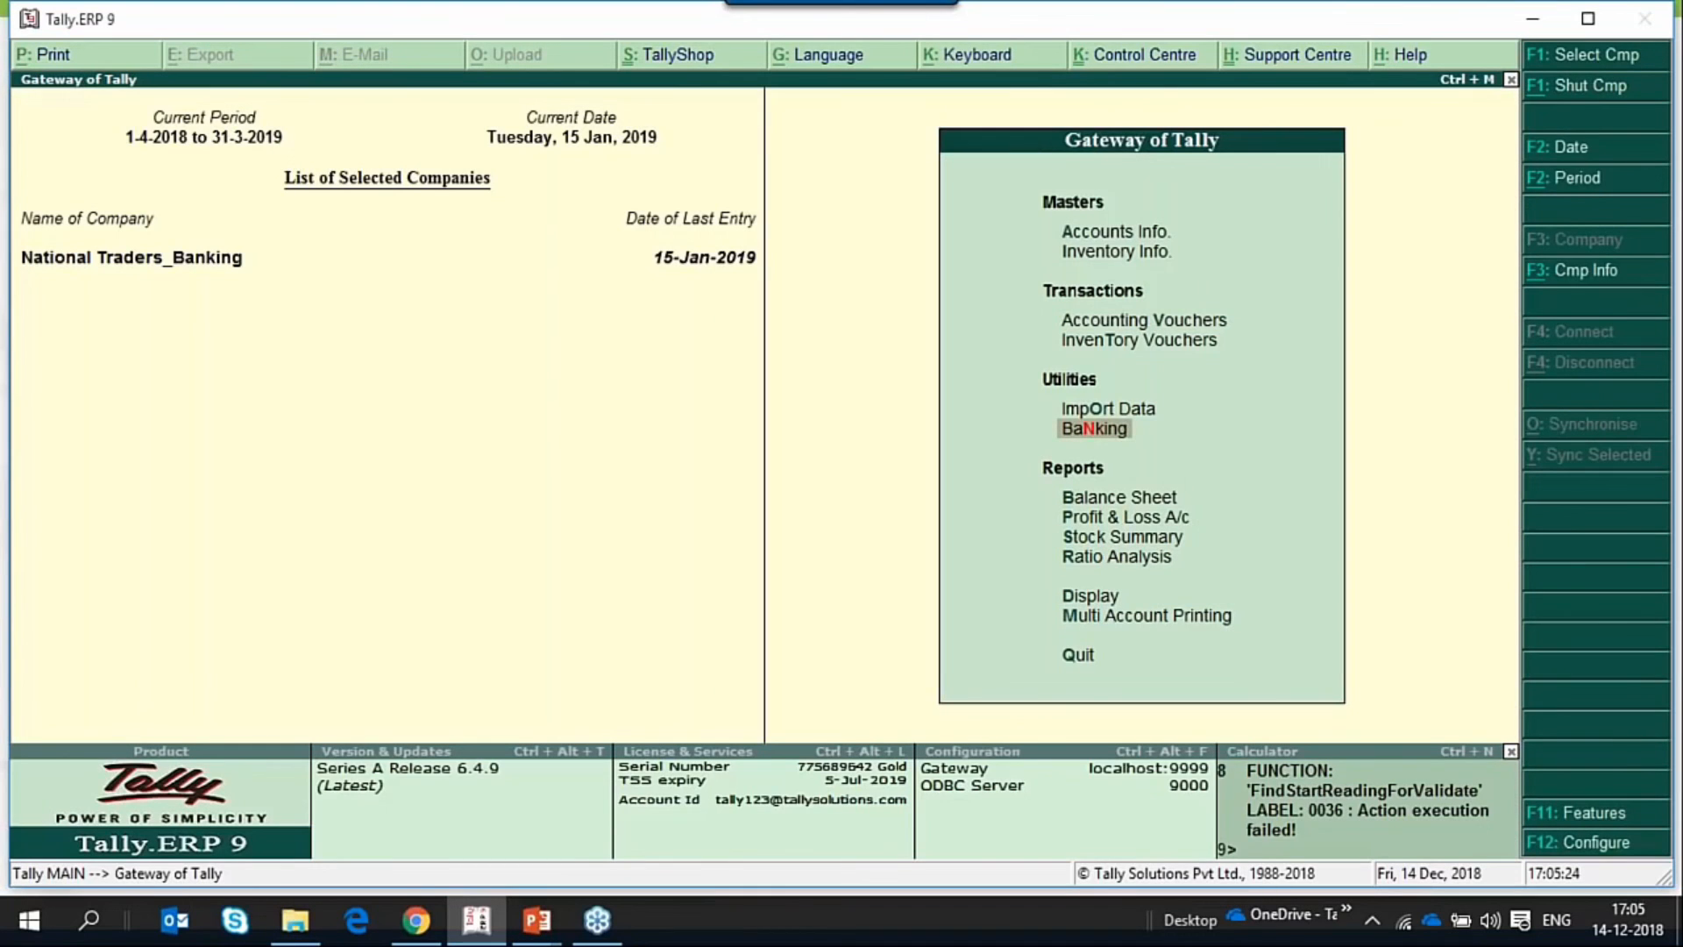
pyautogui.press('d')
pyautogui.press('a')
# Open payment voucher No. 12 to National Enterprises from the Day Book and bring up its YesBank bank allocations.
pyautogui.press('Down')
pyautogui.press('Down')
pyautogui.press('Down')
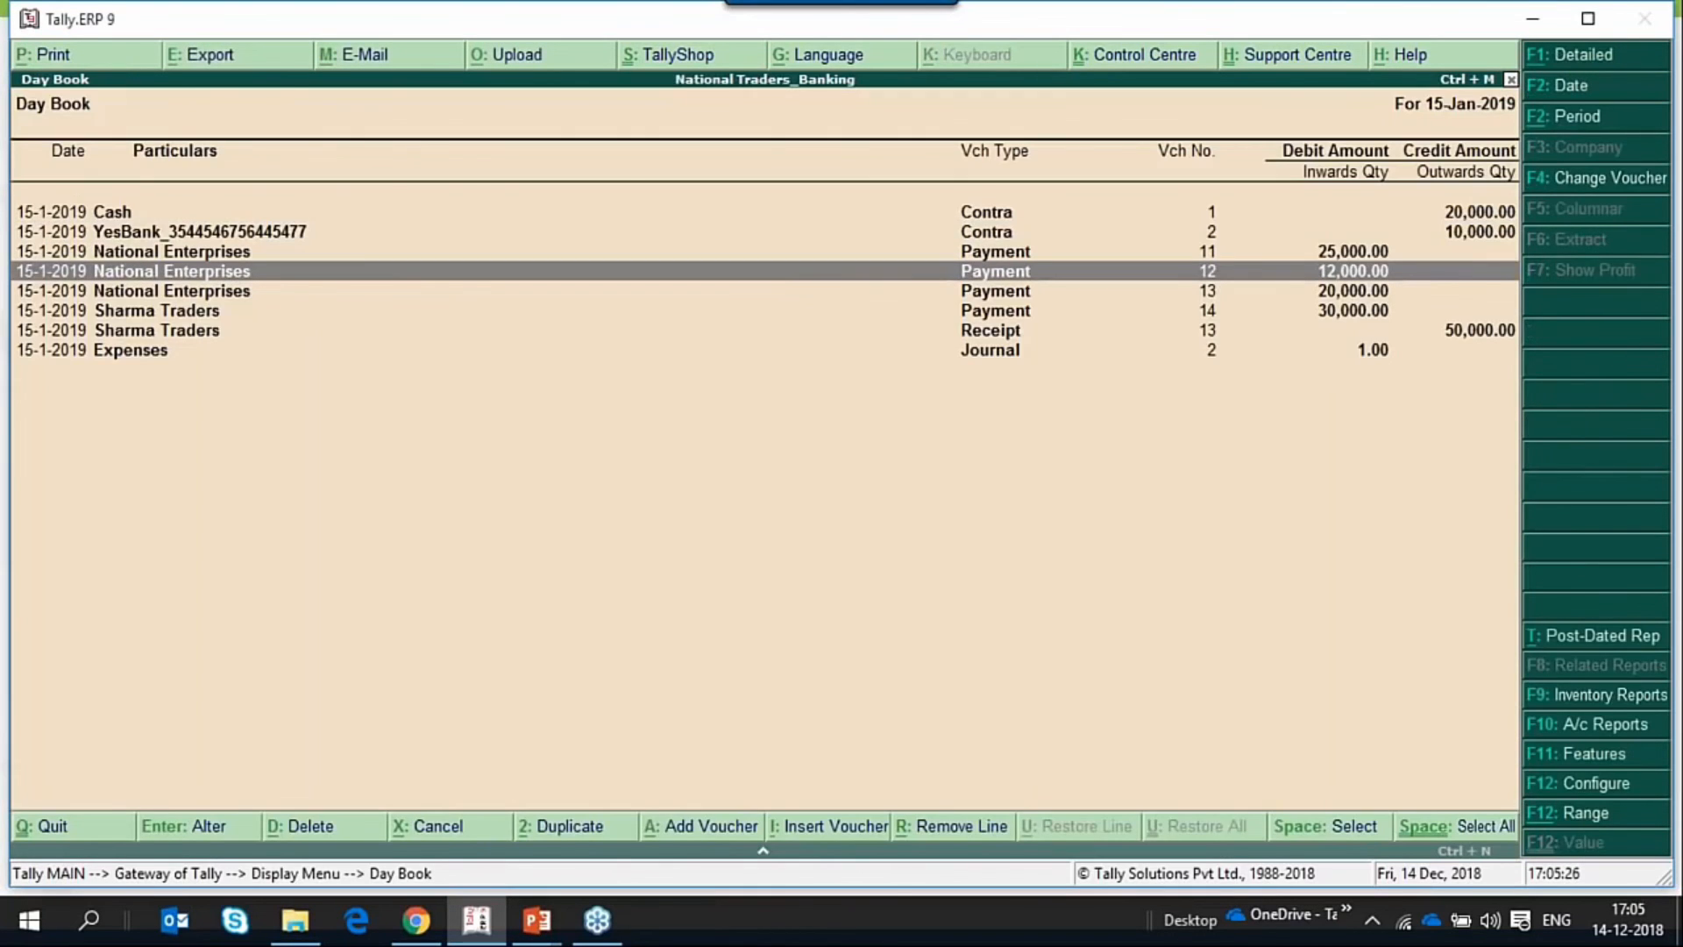
pyautogui.press('Return')
pyautogui.press('Return')
pyautogui.press('Return')
pyautogui.press('Return')
pyautogui.press('Return')
pyautogui.press('Return')
pyautogui.press('Return')
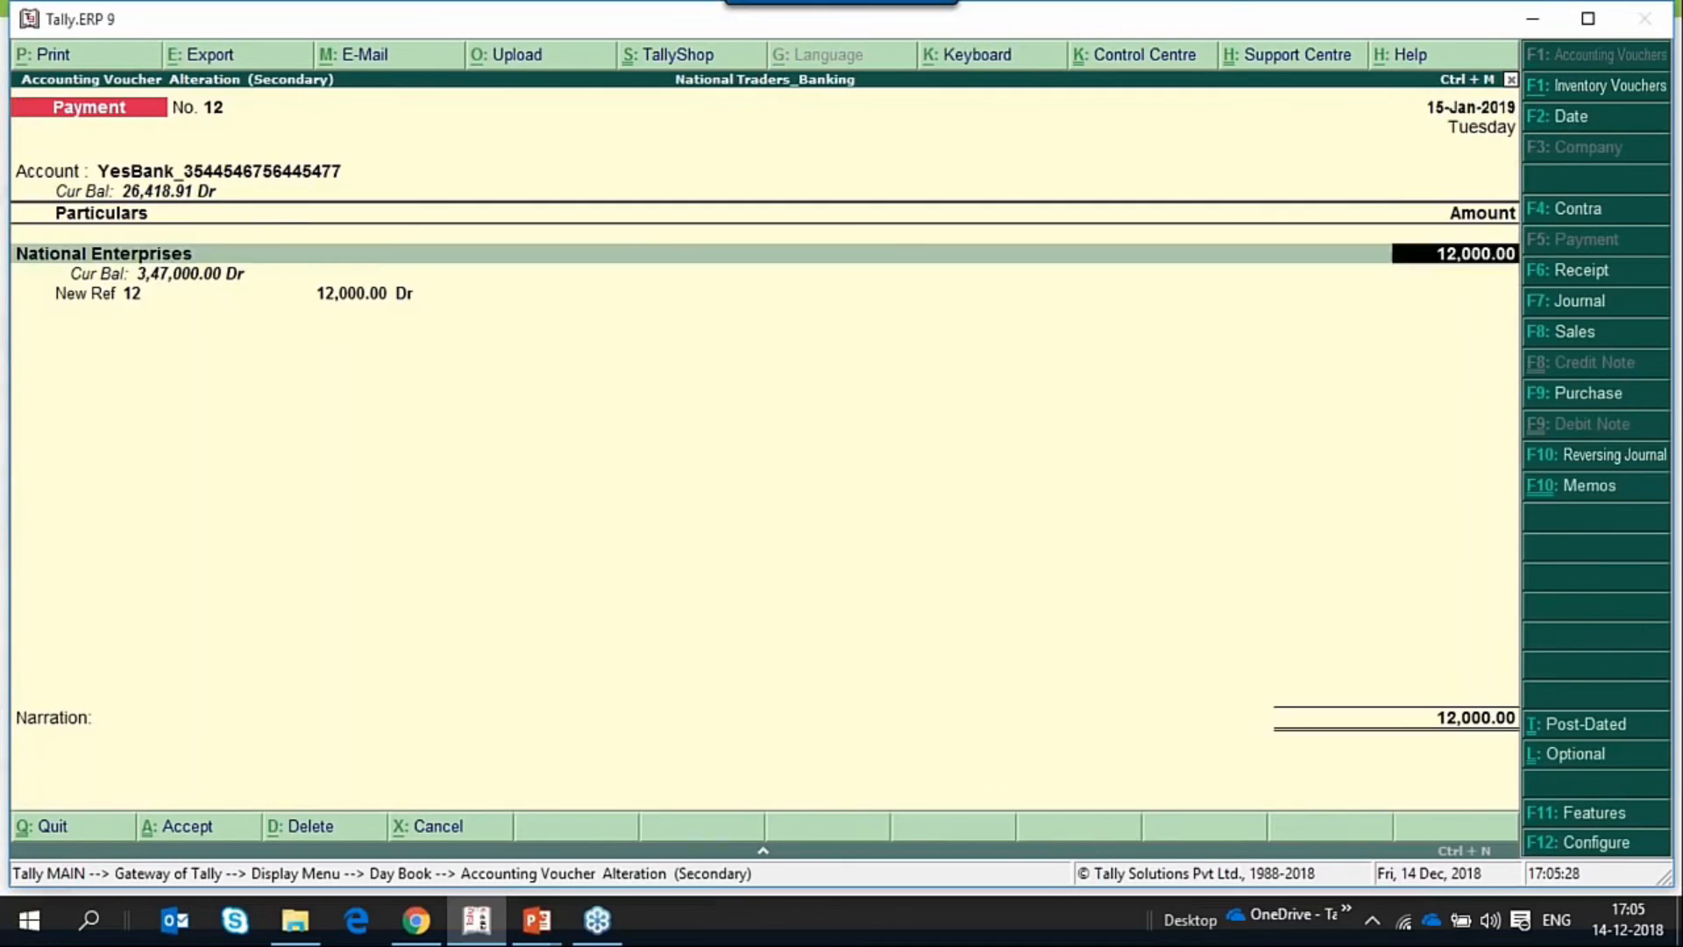
pyautogui.press('Return')
pyautogui.press('Return')
pyautogui.press('Return')
pyautogui.press('Return')
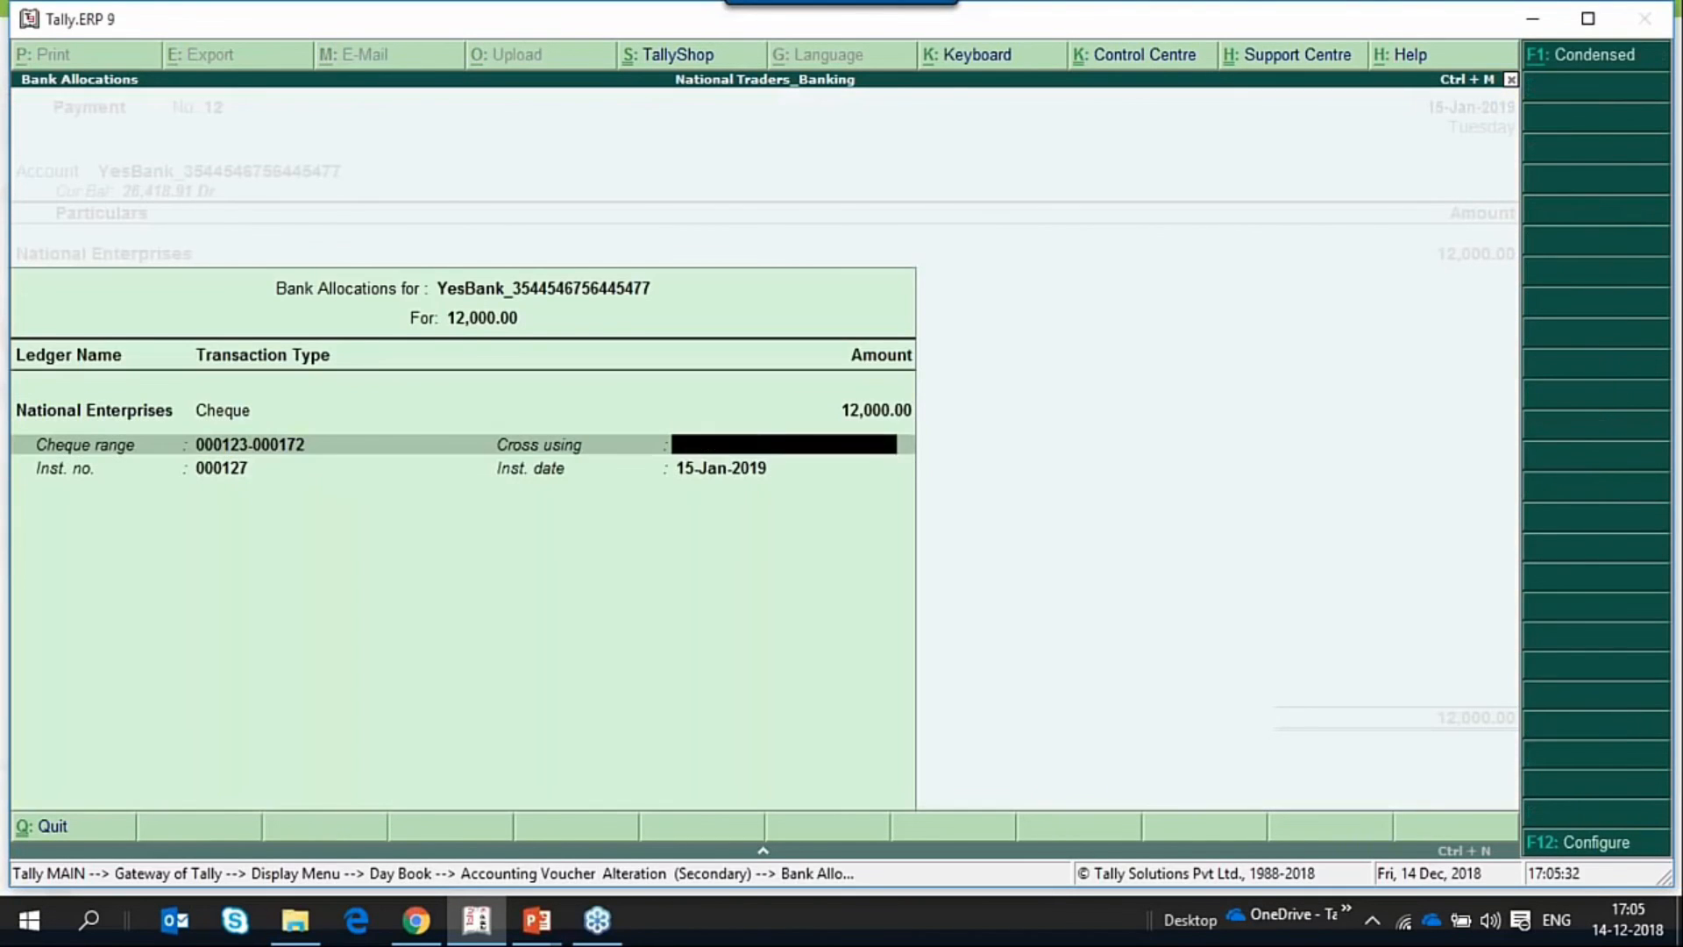
# Accept payment voucher No. 12 with its existing cheque details and preview the National Enterprises cheque at enlarged size.
pyautogui.press('Return')
pyautogui.press('Return')
pyautogui.press('Return')
pyautogui.press('Return')
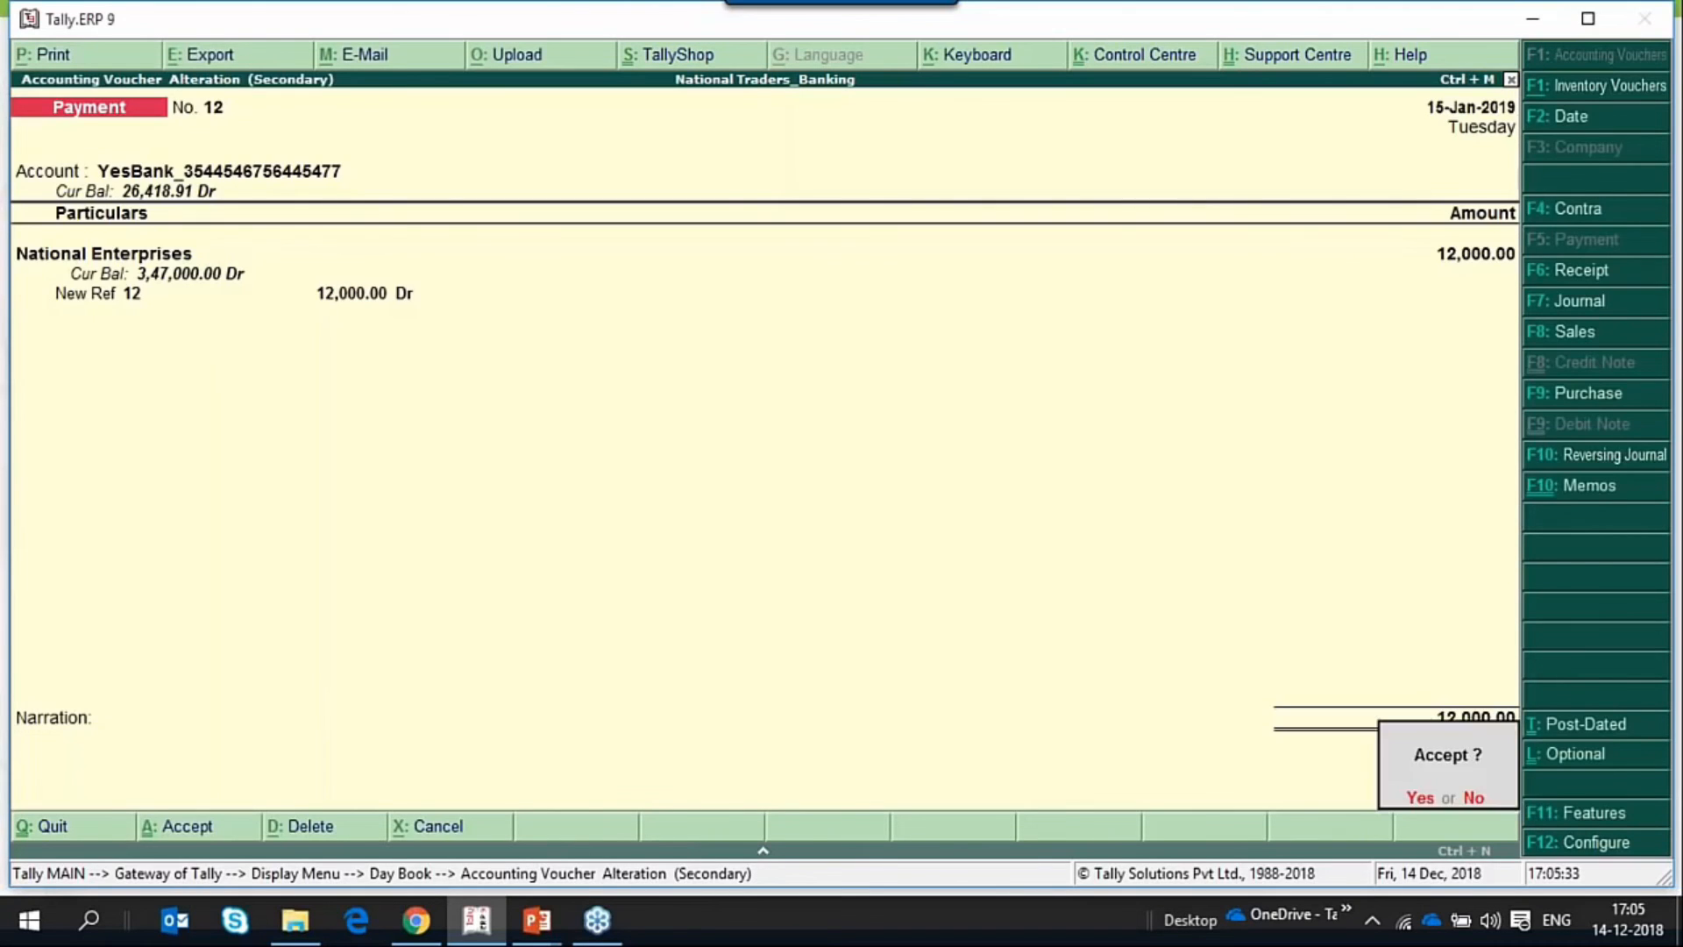
pyautogui.press('Return')
pyautogui.press('Return')
pyautogui.press('Return')
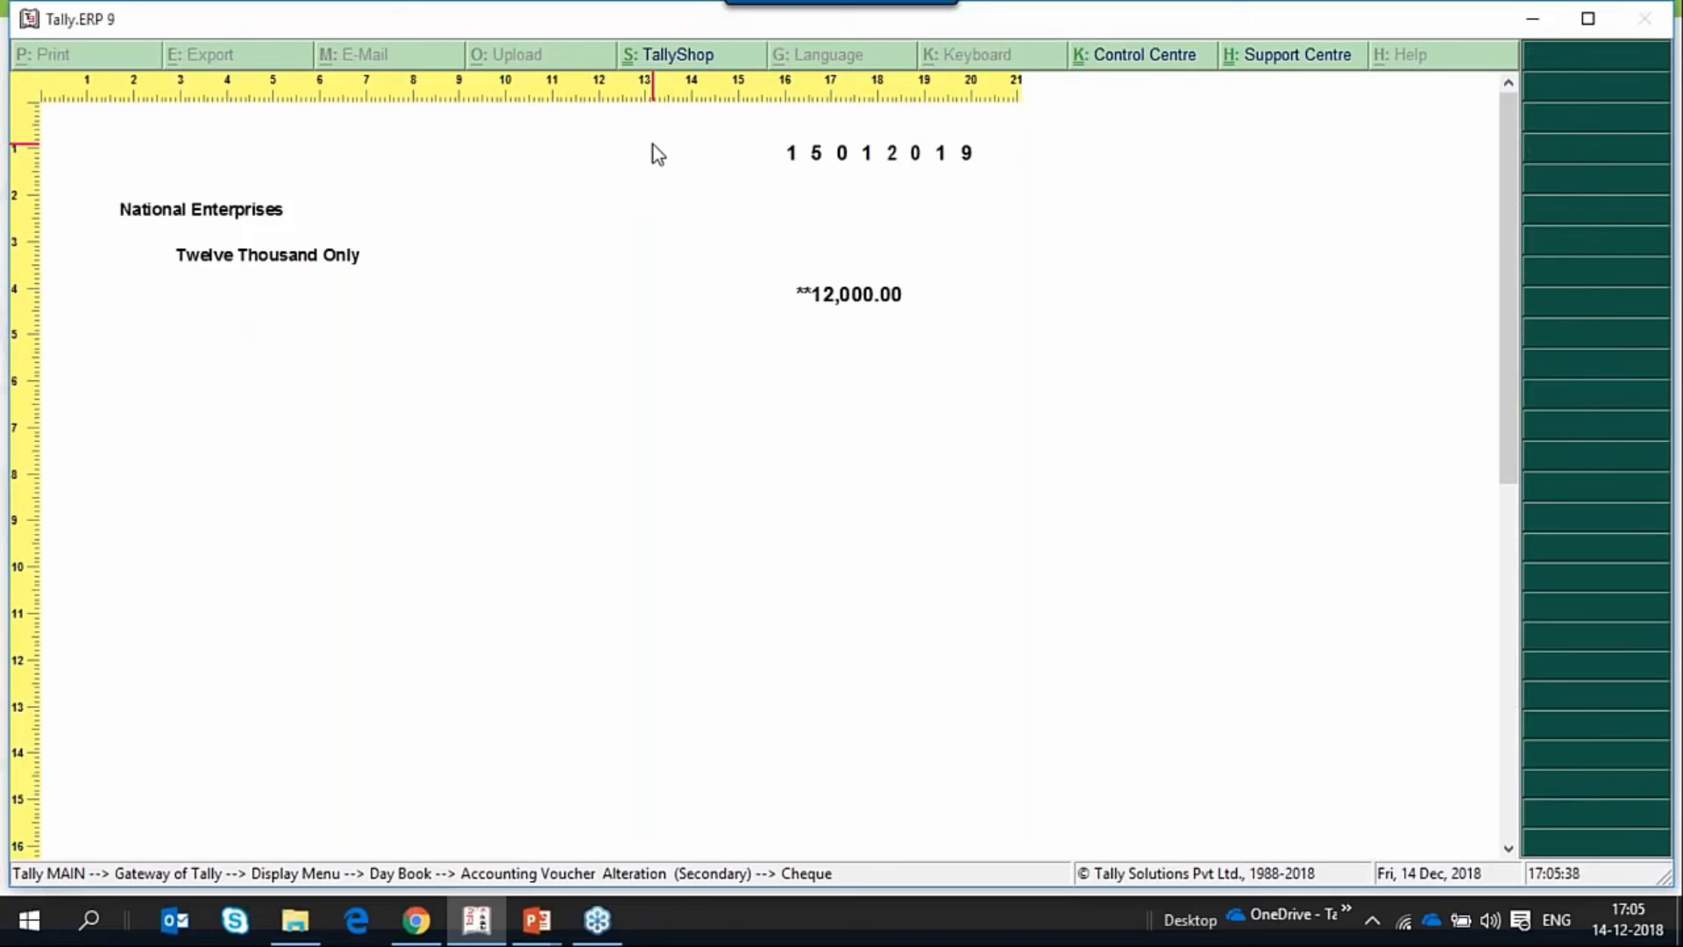
# Close the National Enterprises cheque preview and the Day Book, and return to the Gateway of Tally.
pyautogui.press('Escape')
pyautogui.press('Escape')
pyautogui.press('Escape')
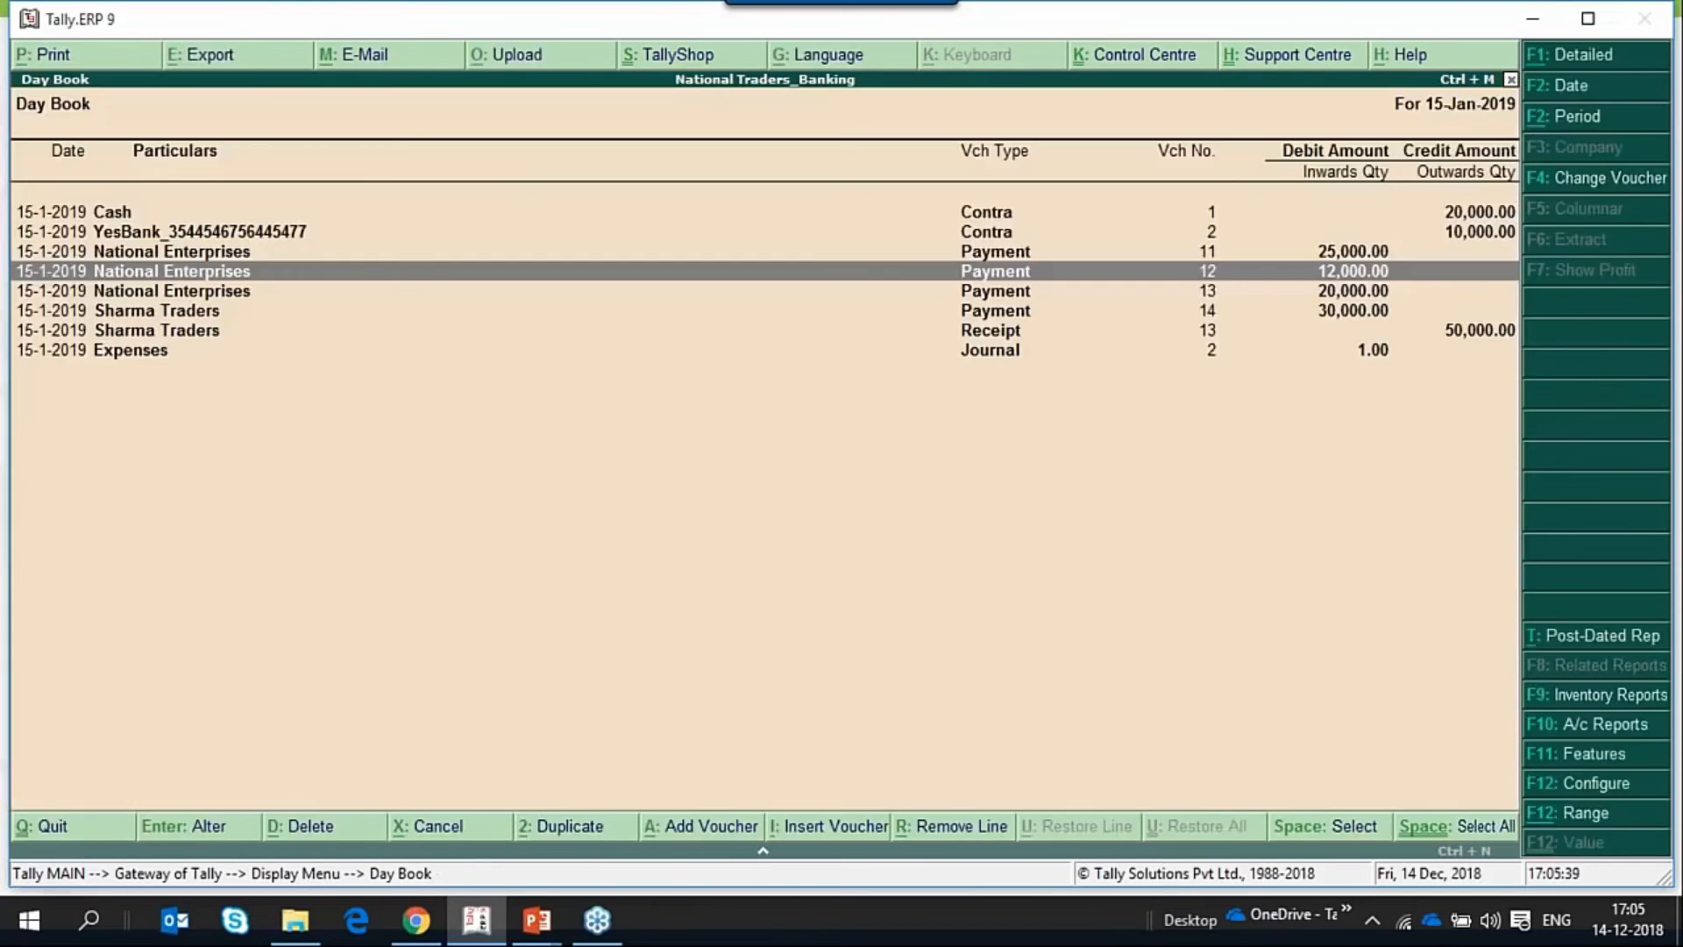
pyautogui.press('Escape')
pyautogui.press('Escape')
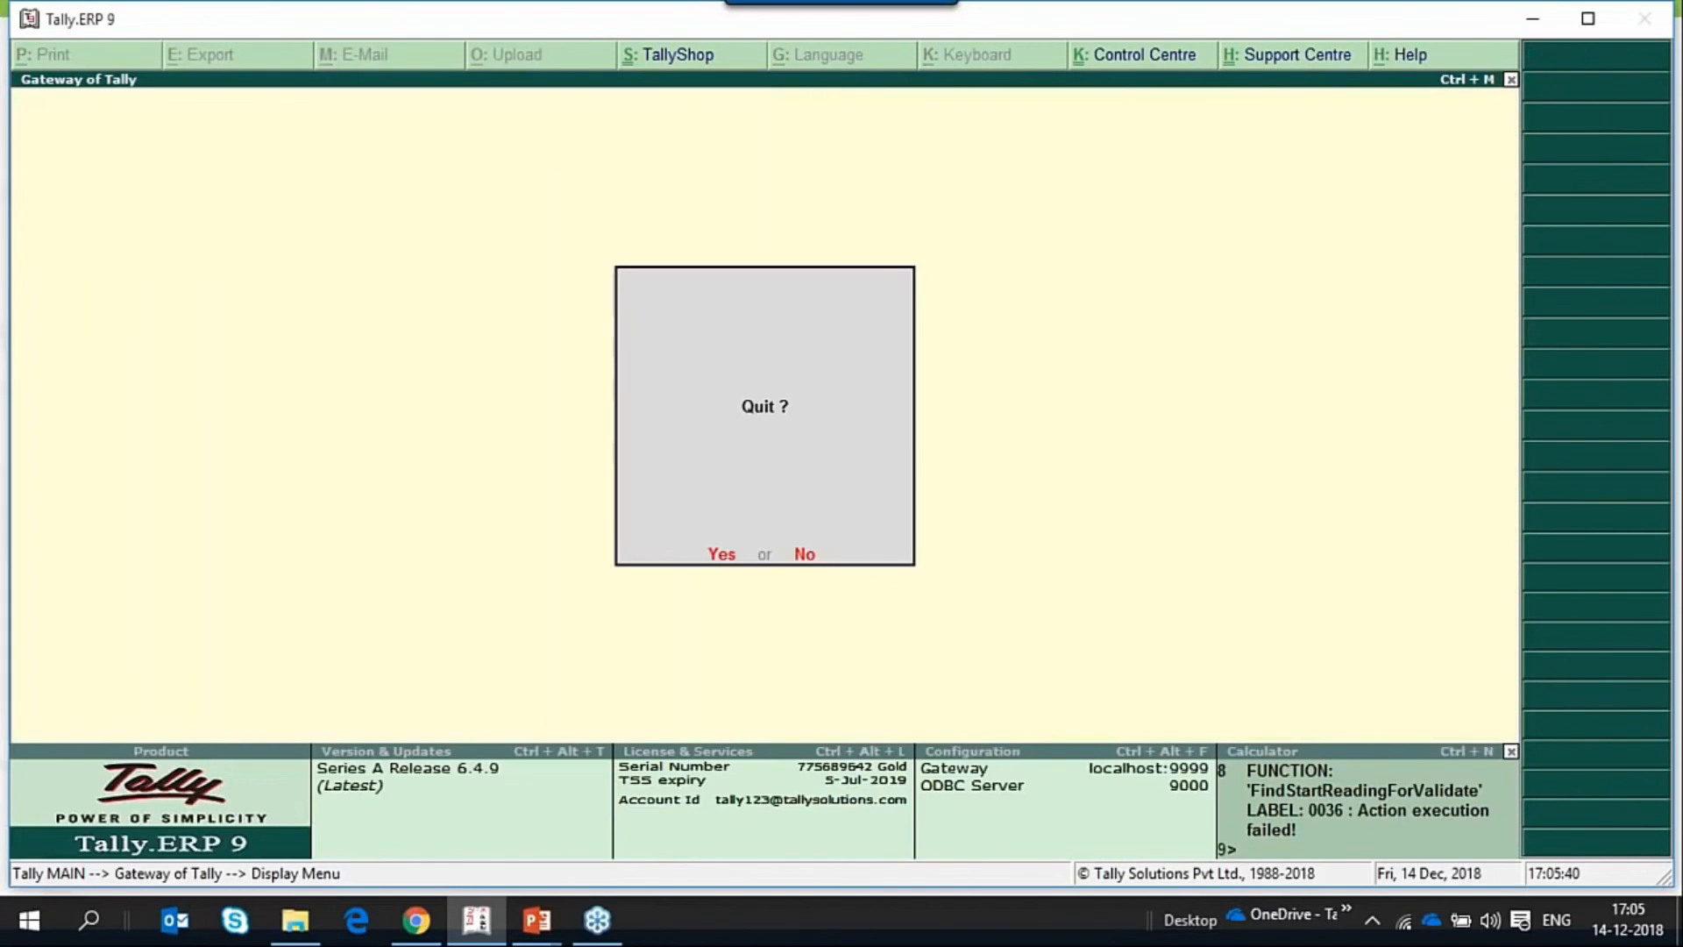
pyautogui.press('Escape')
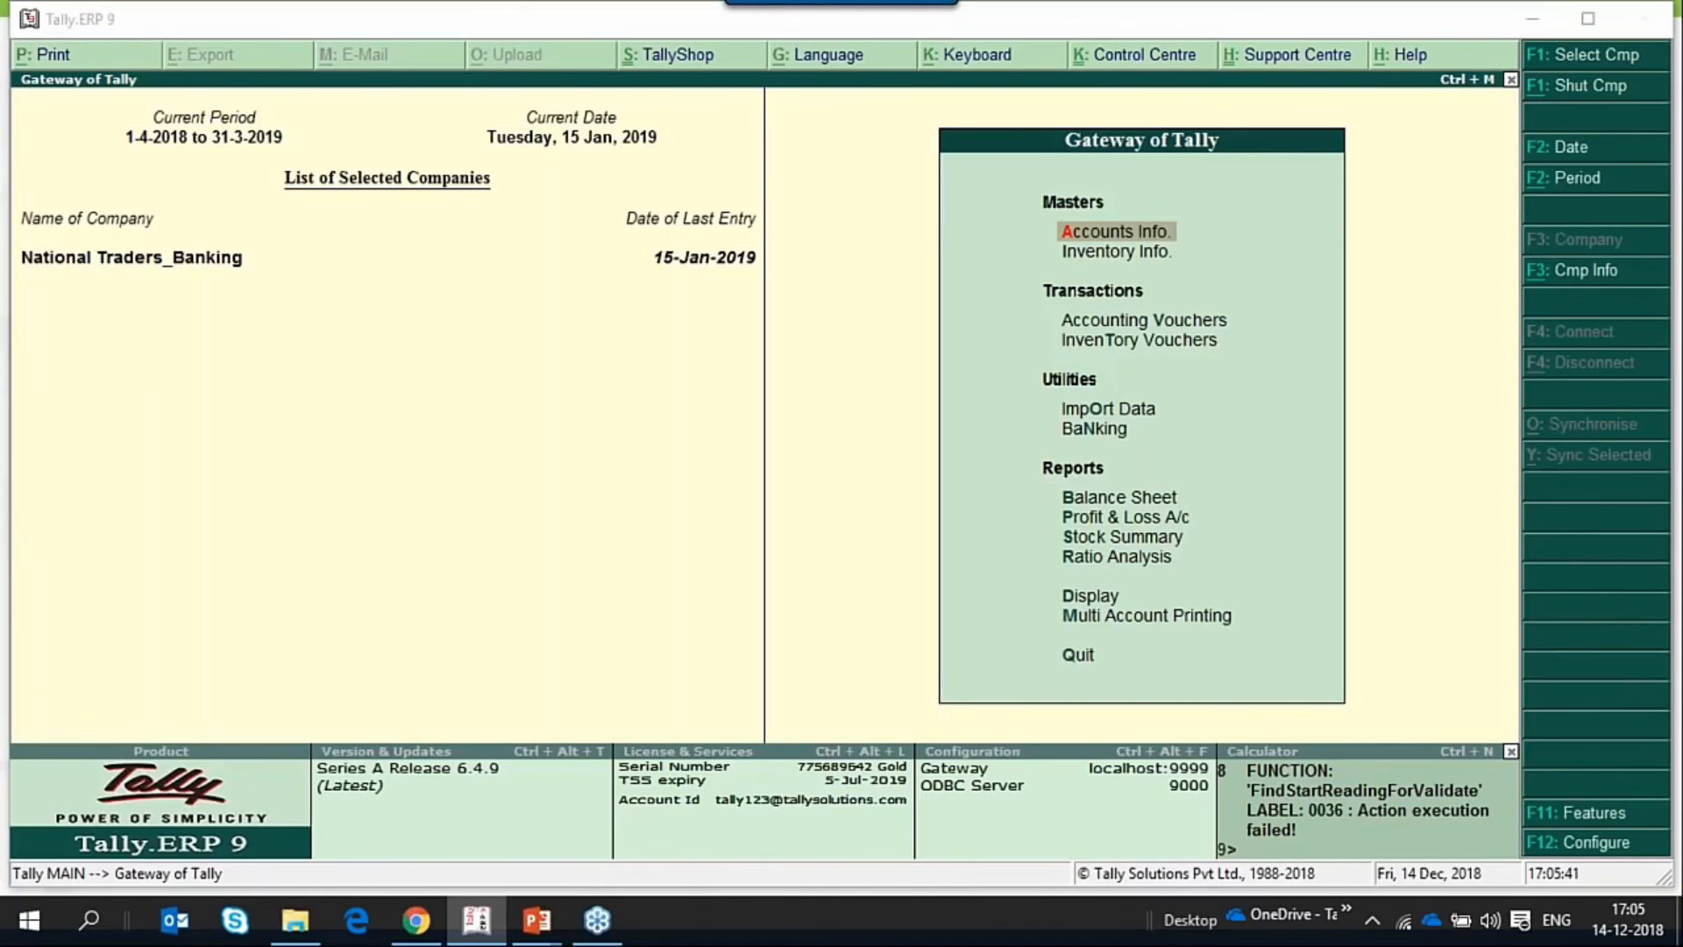
pyautogui.hotkey('alt', 'Tab')
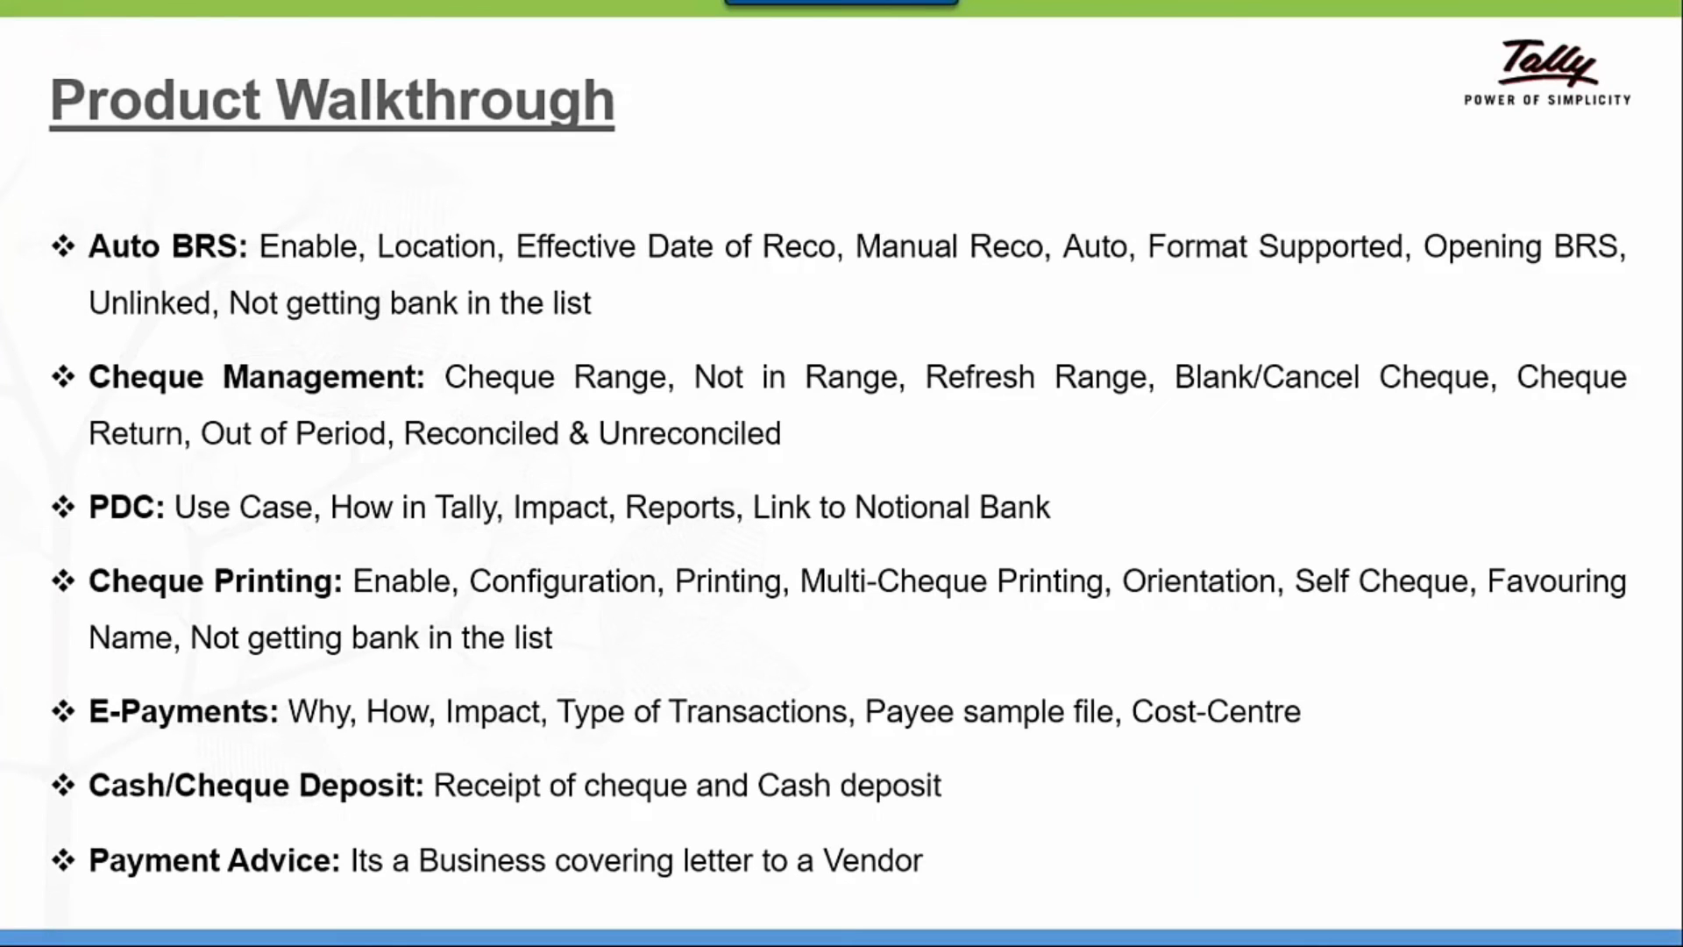
pyautogui.hotkey('alt', 'Tab')
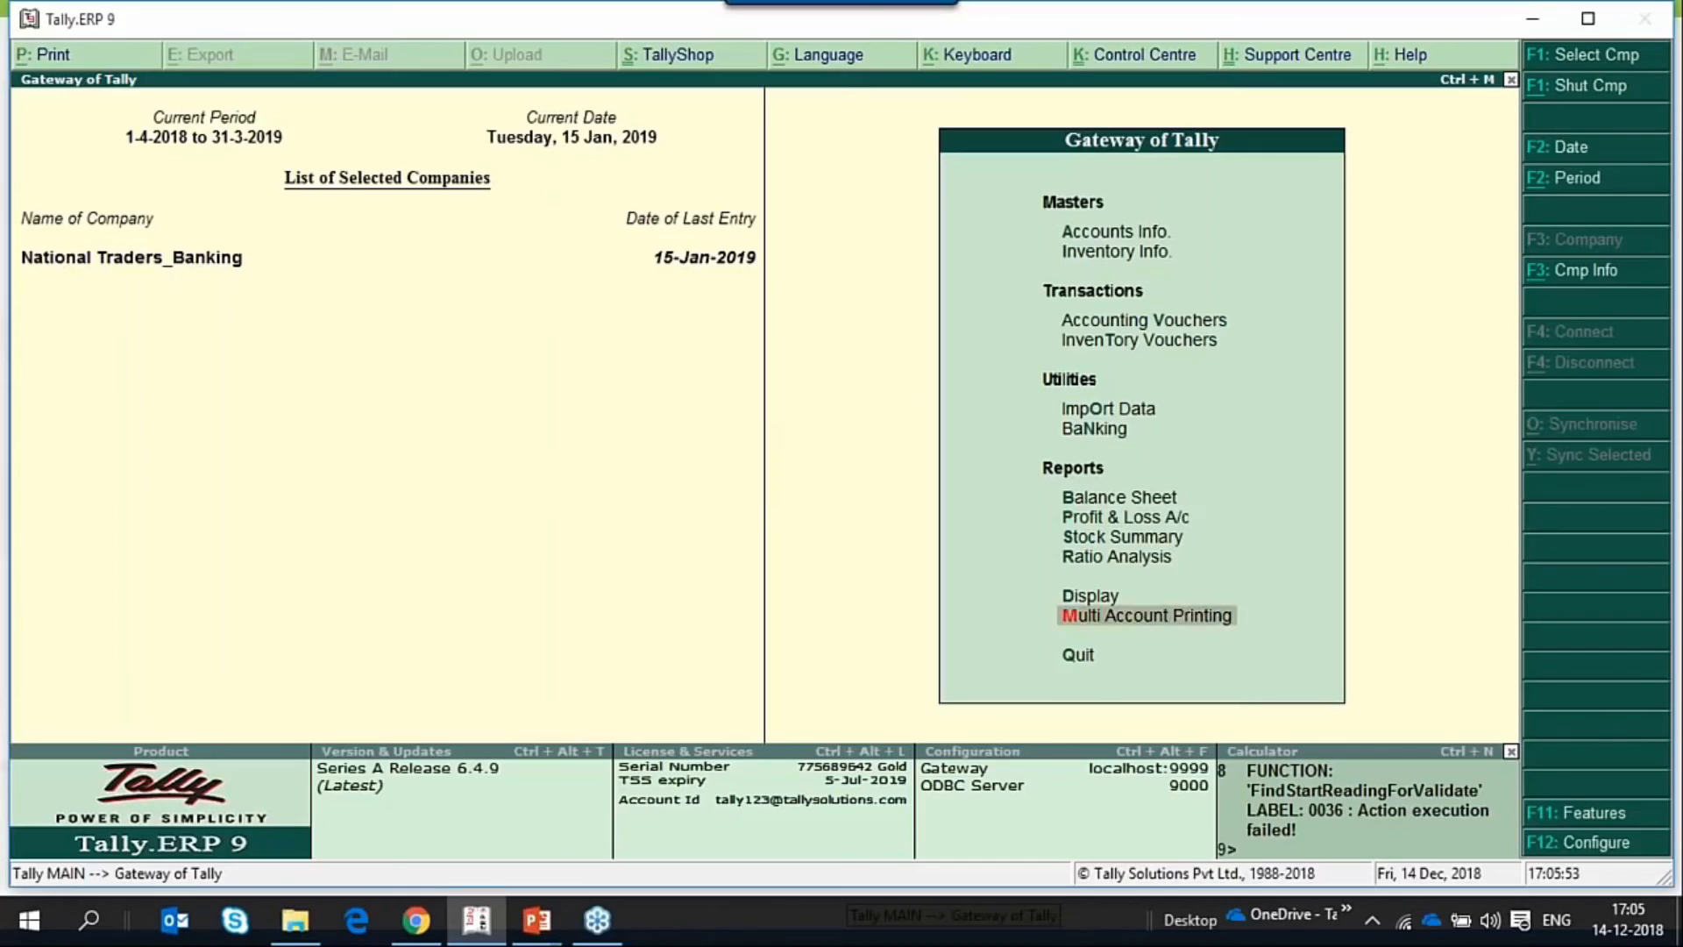
# Open the Payment Advice report for the National Enterprises ledger from the Banking utilities.
pyautogui.press('Up')
pyautogui.press('Up')
pyautogui.press('Up')
pyautogui.press('Up')
pyautogui.press('Up')
pyautogui.press('Up')
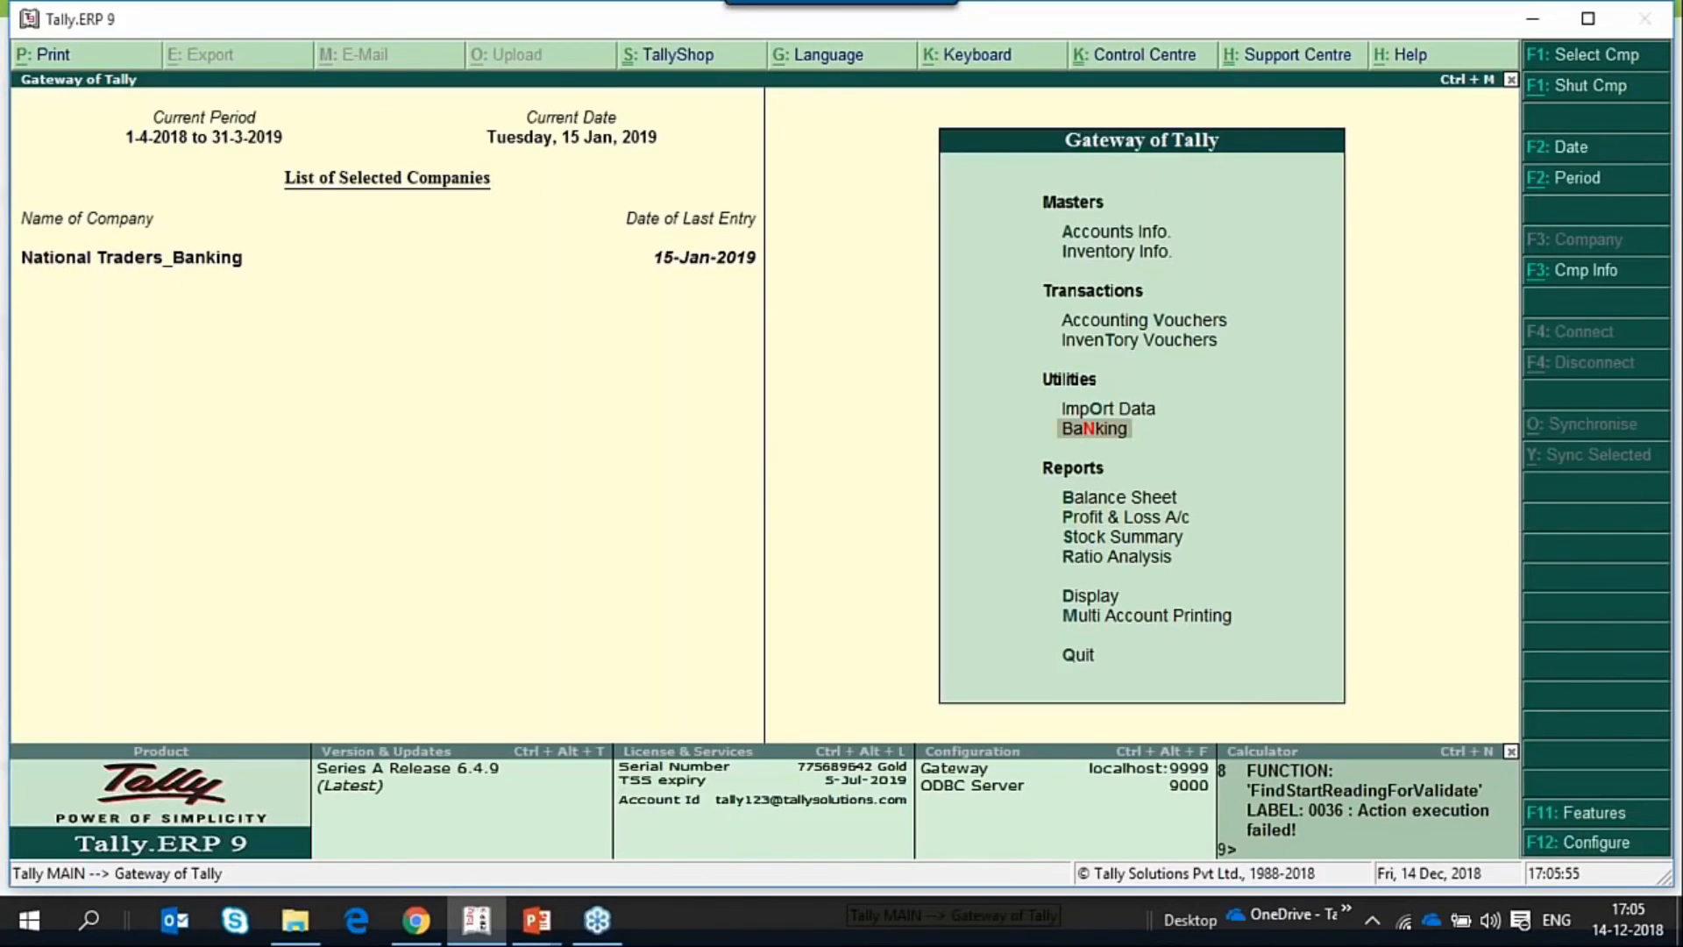
pyautogui.press('Return')
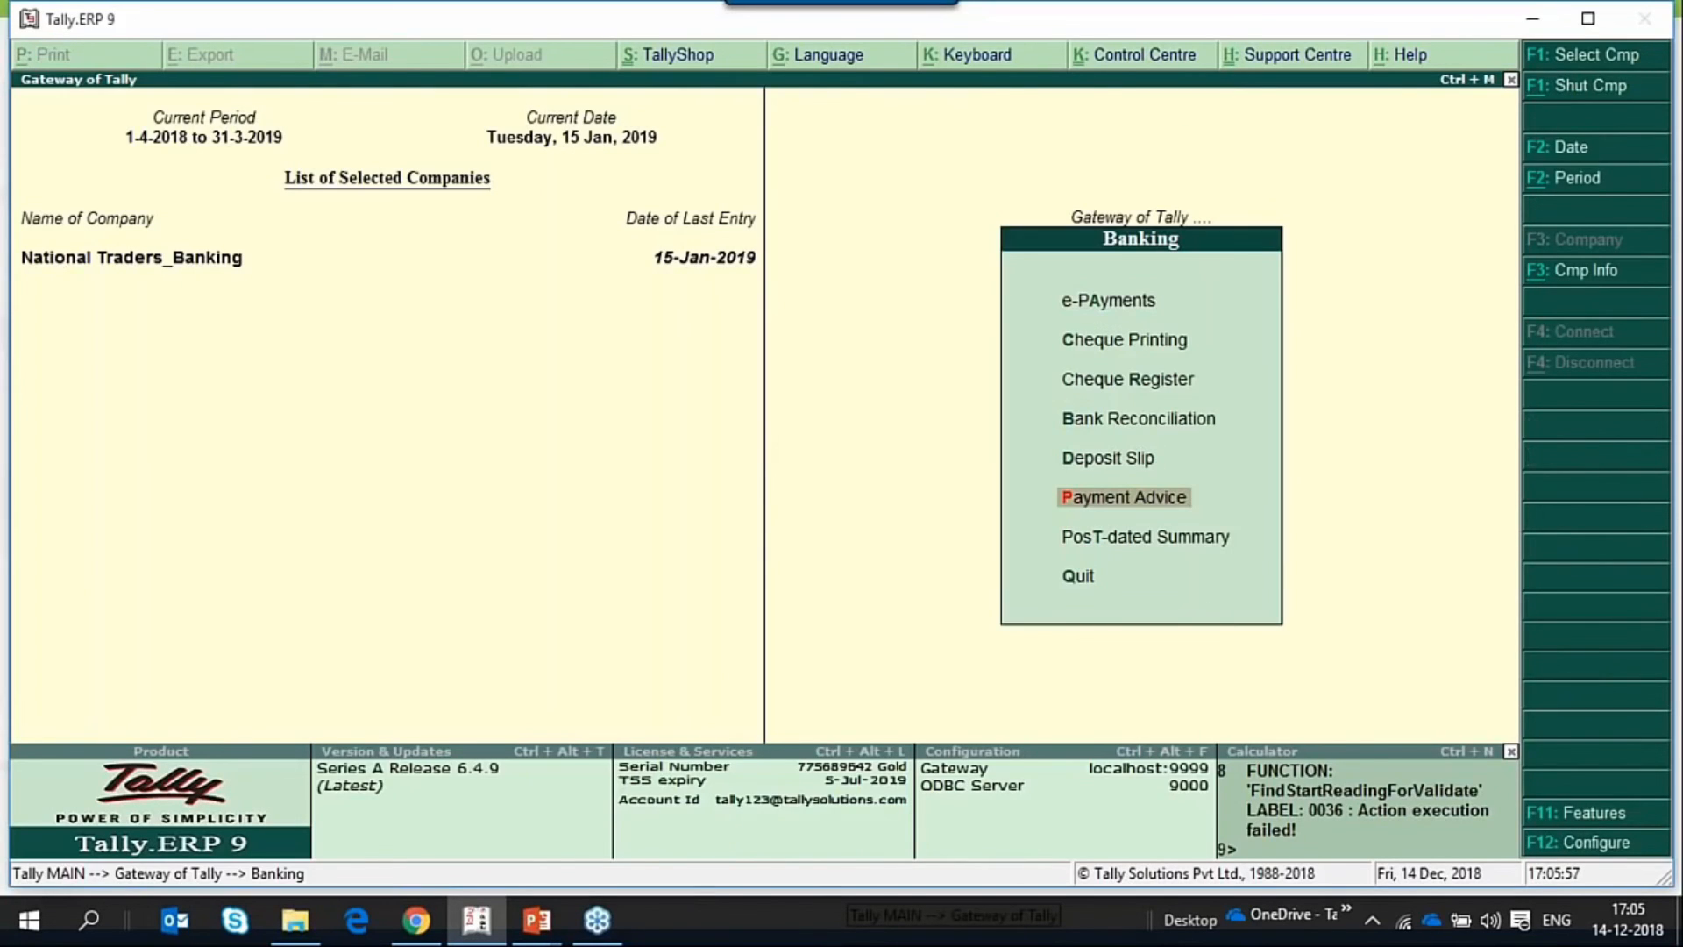
pyautogui.press('Return')
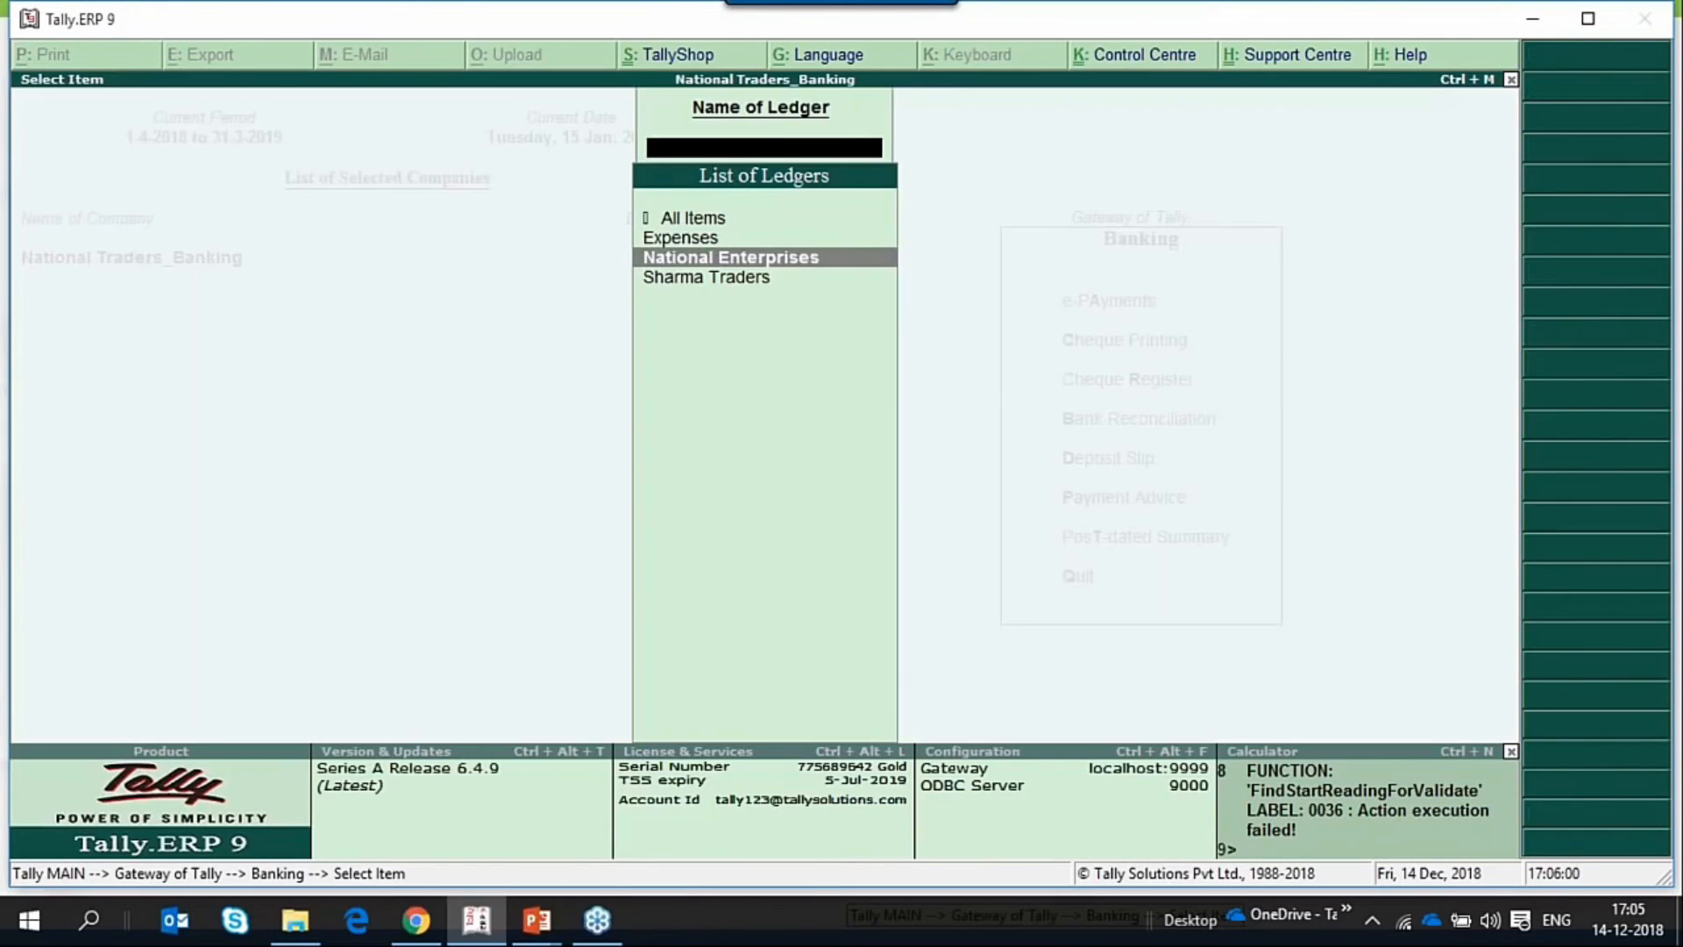
pyautogui.press('Return')
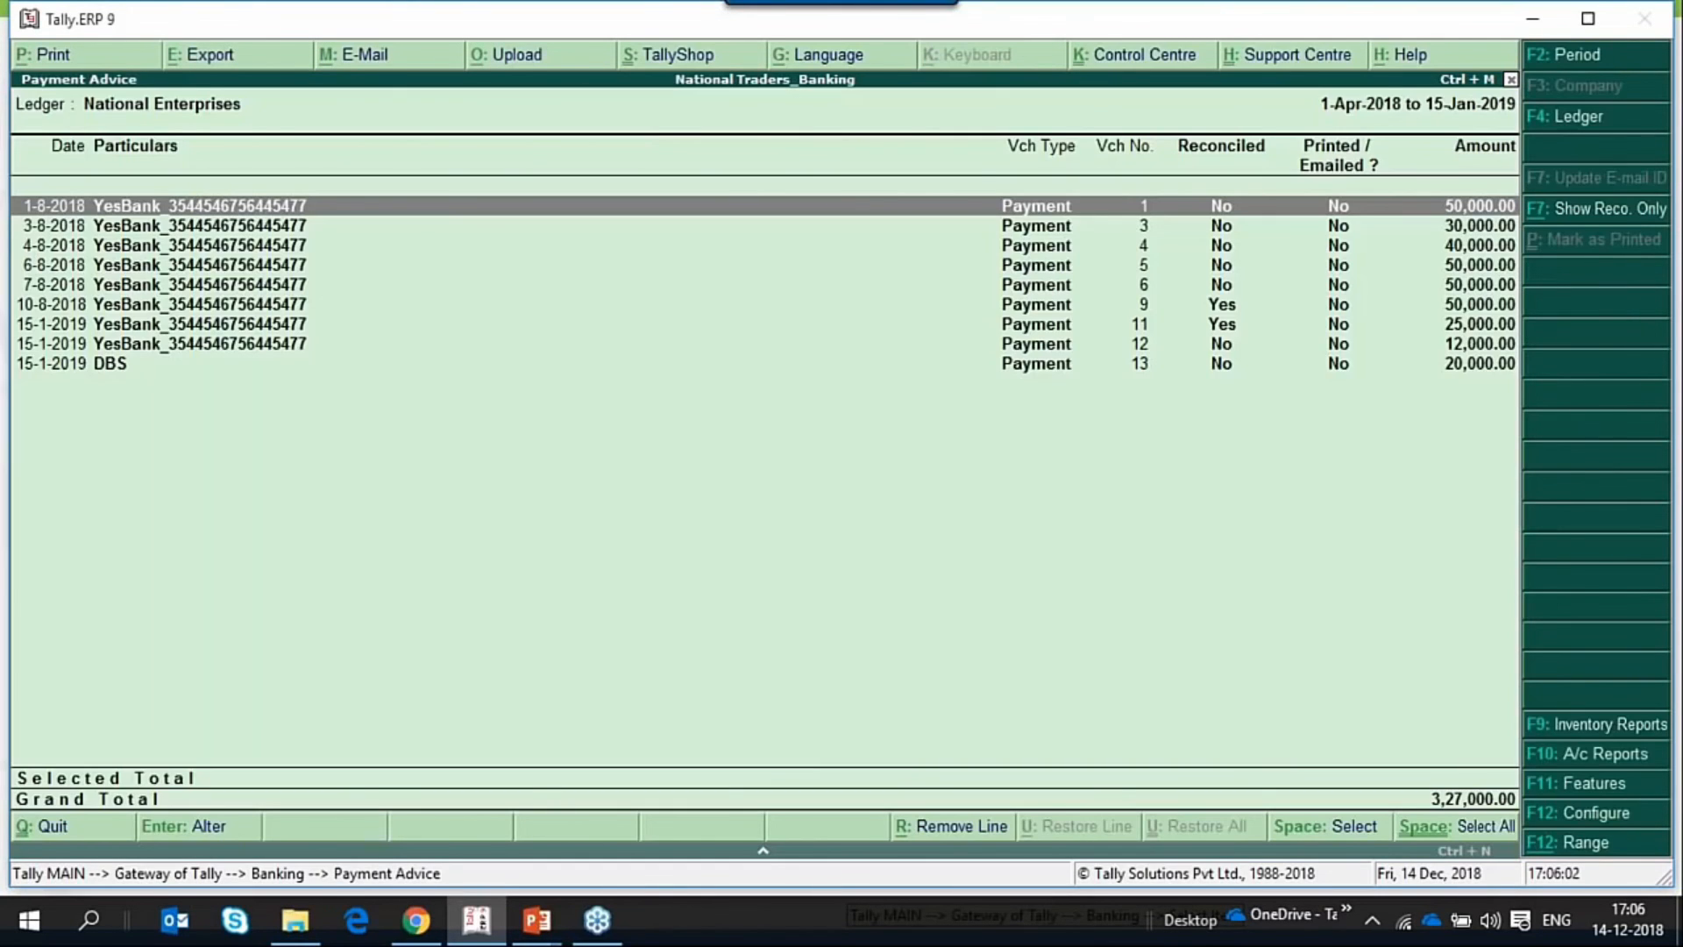
# Preview the payment advice for National Enterprises' payment voucher No. 1, look it over and close the preview.
pyautogui.hotkey('alt', 'p')
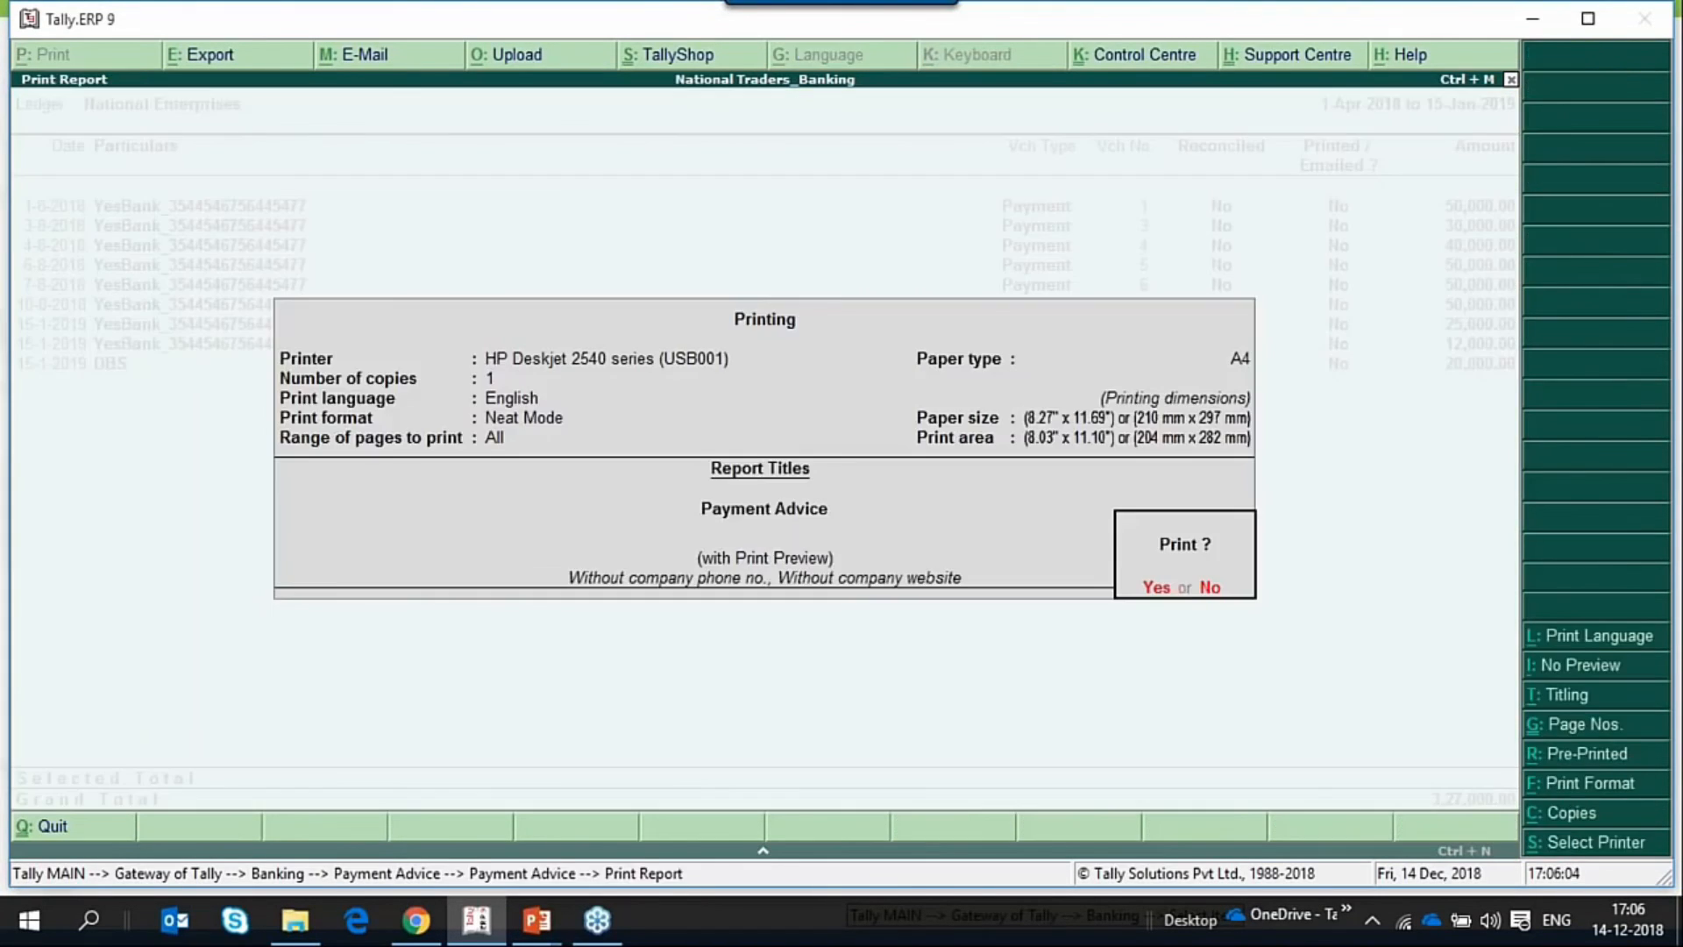
pyautogui.press('y')
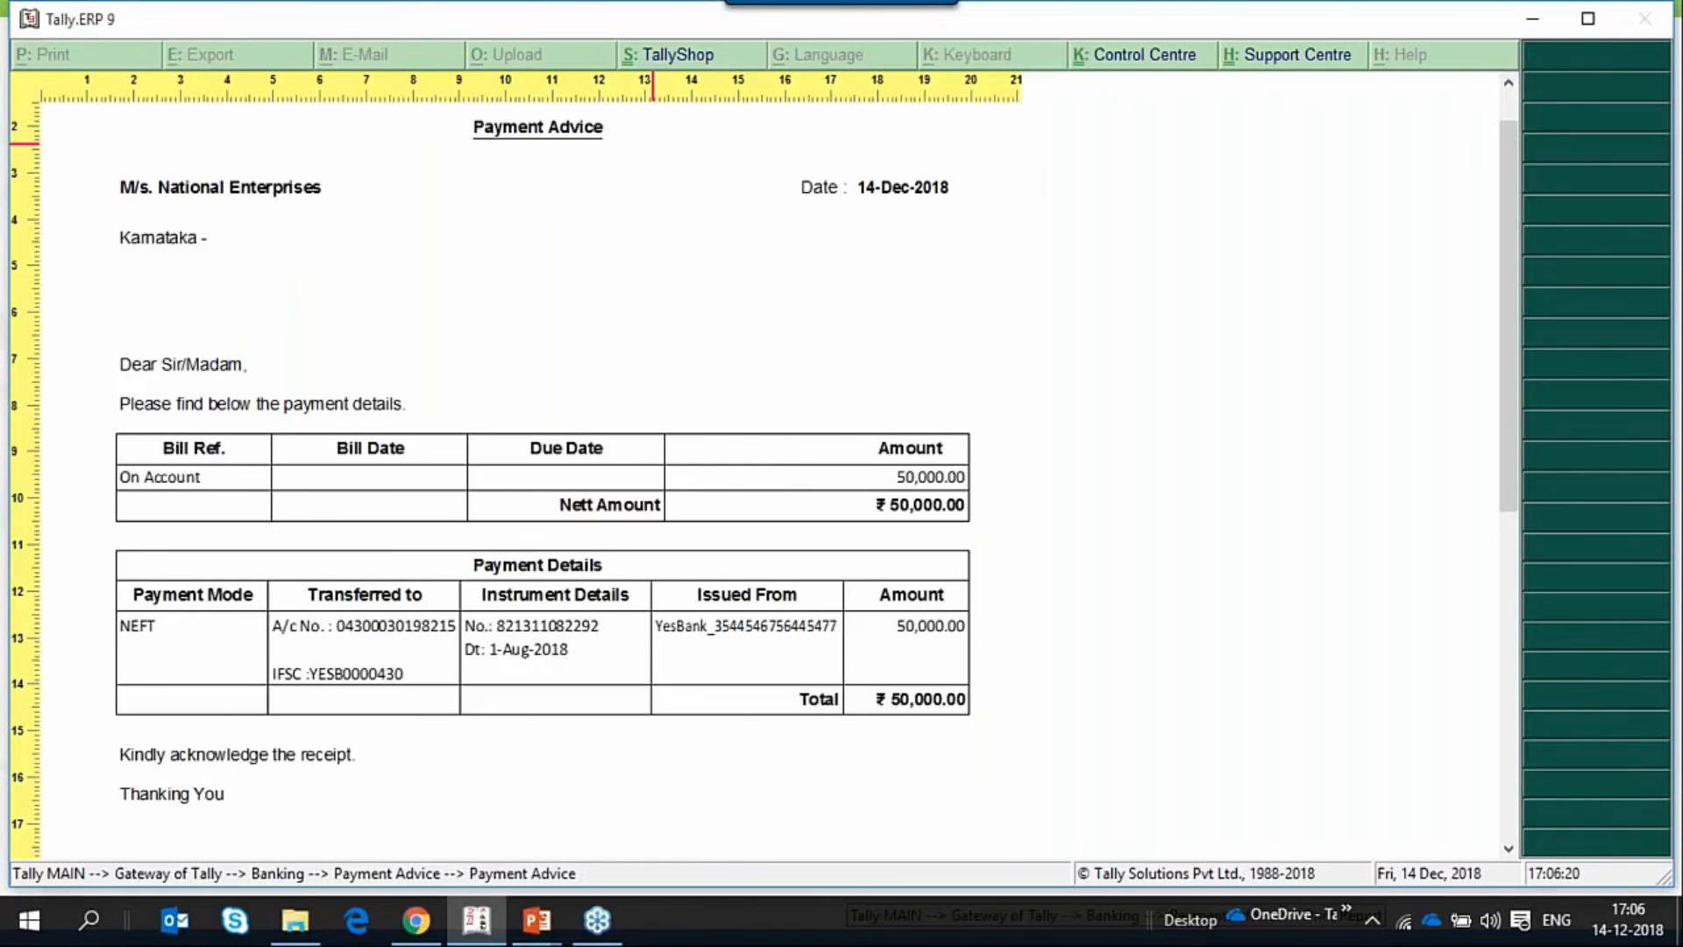
pyautogui.press('Up')
pyautogui.press('Up')
pyautogui.press('Up')
pyautogui.press('Up')
pyautogui.press('Escape')
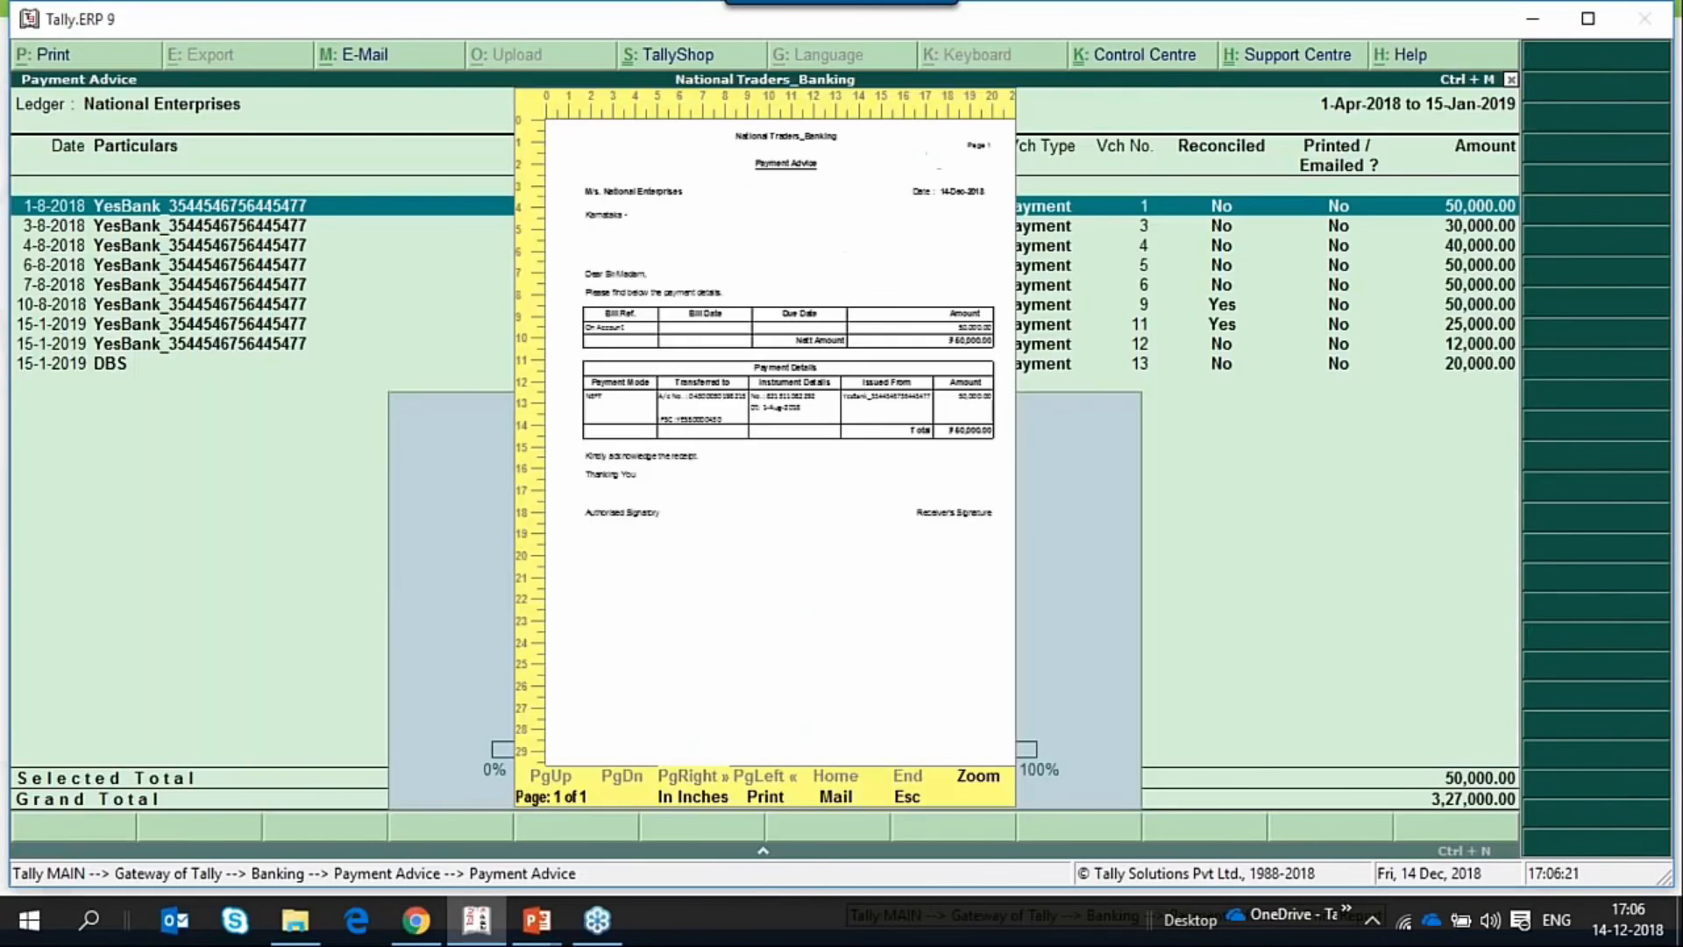
pyautogui.press('Escape')
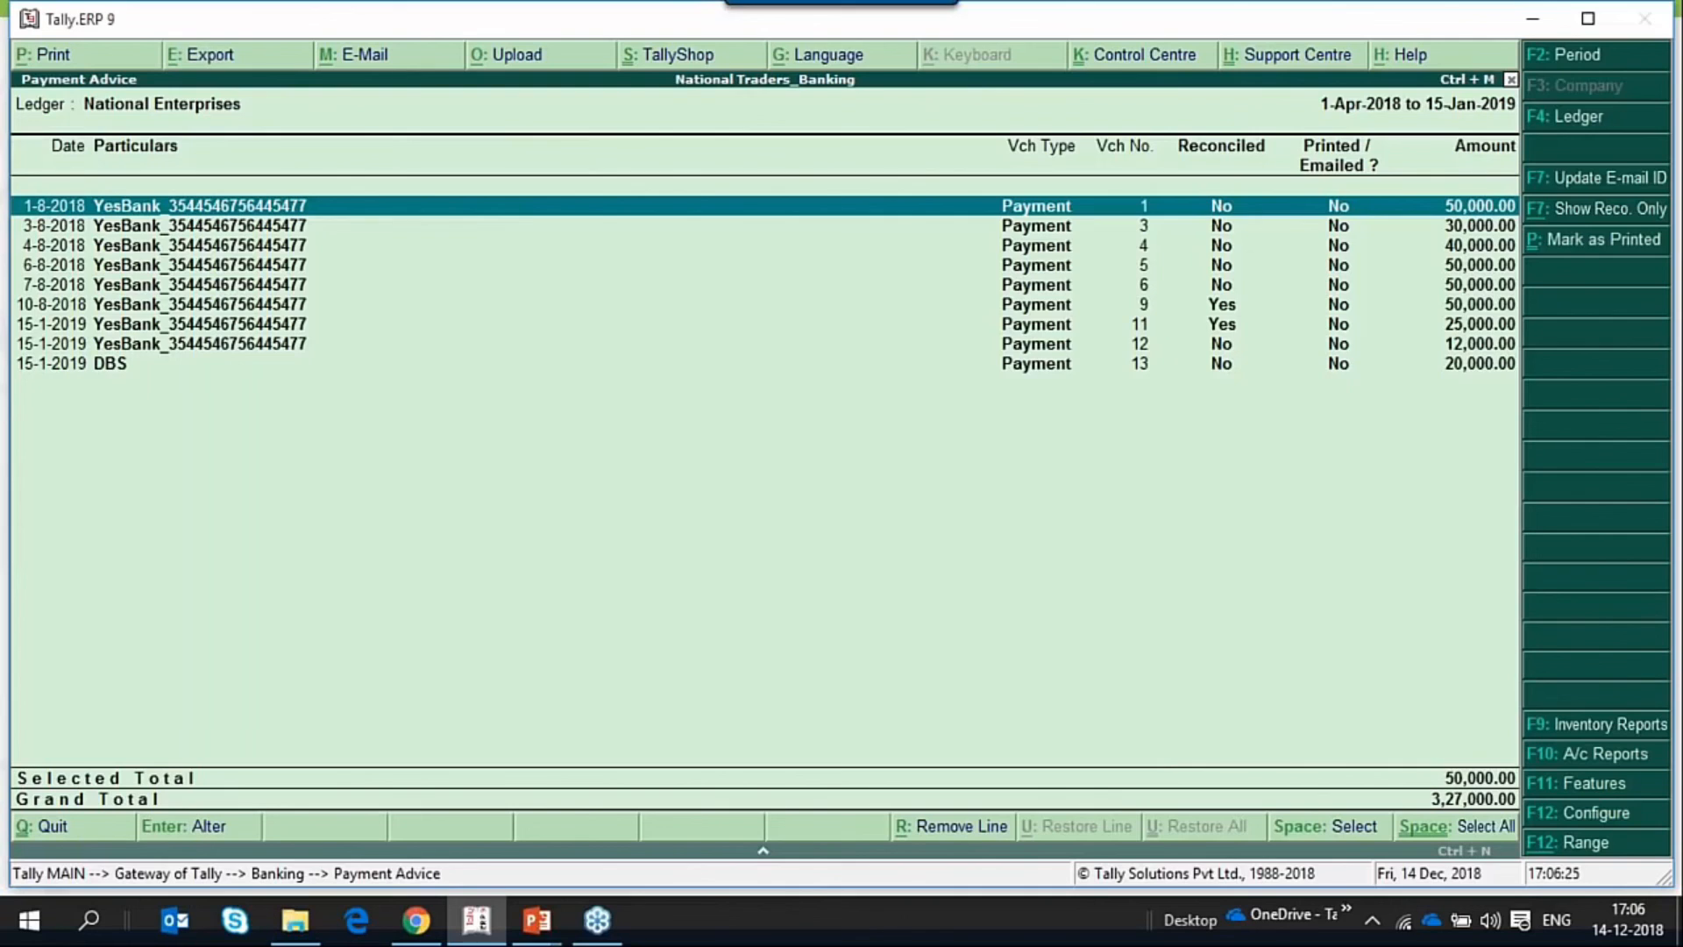
# Accept the existing print settings for voucher No. 1's payment advice and preview it again at enlarged size.
pyautogui.hotkey('alt', 'p')
pyautogui.press('Return')
pyautogui.press('Return')
pyautogui.press('Return')
pyautogui.press('Return')
pyautogui.press('Return')
pyautogui.press('Return')
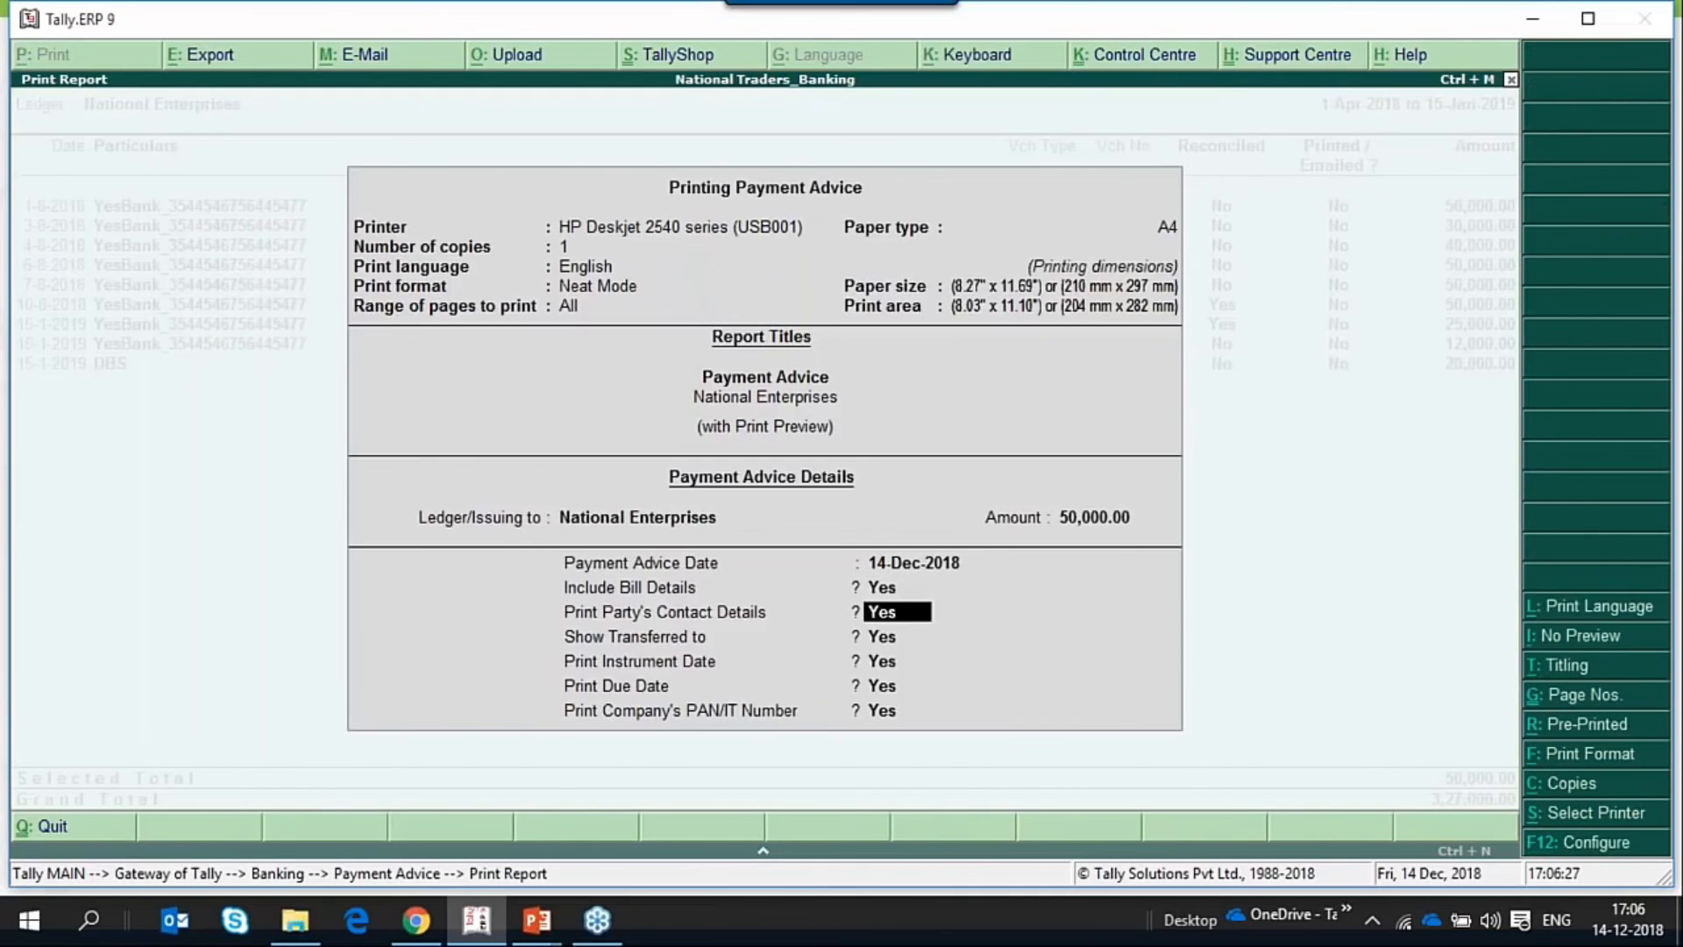
pyautogui.press('Return')
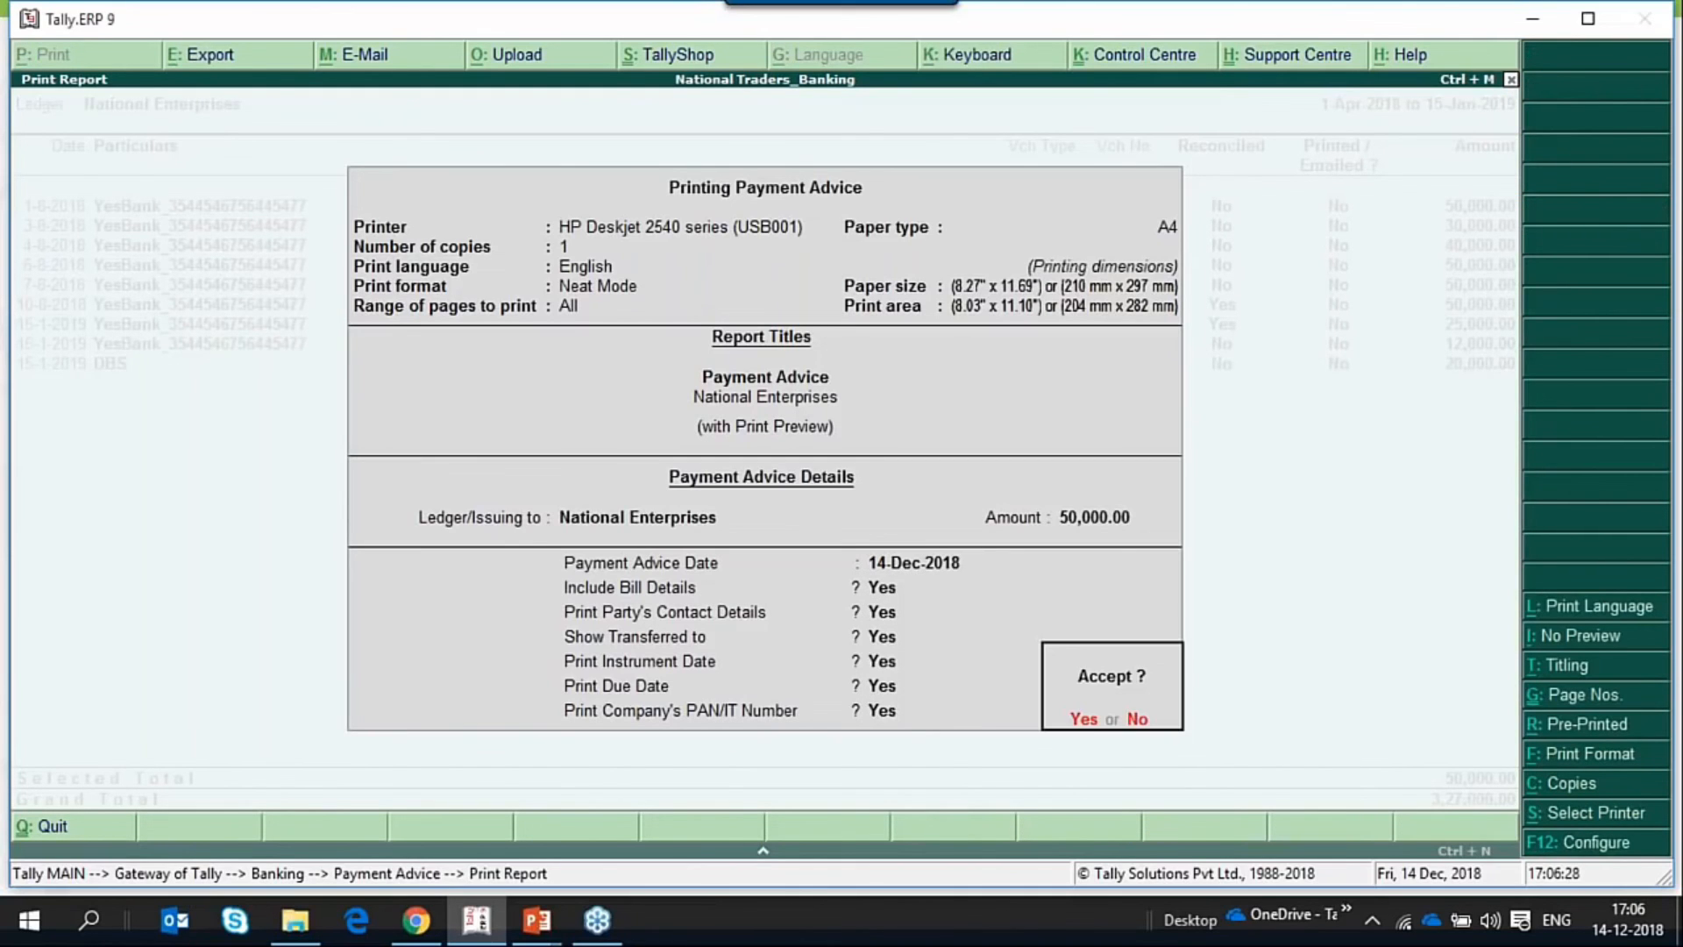
pyautogui.press('Return')
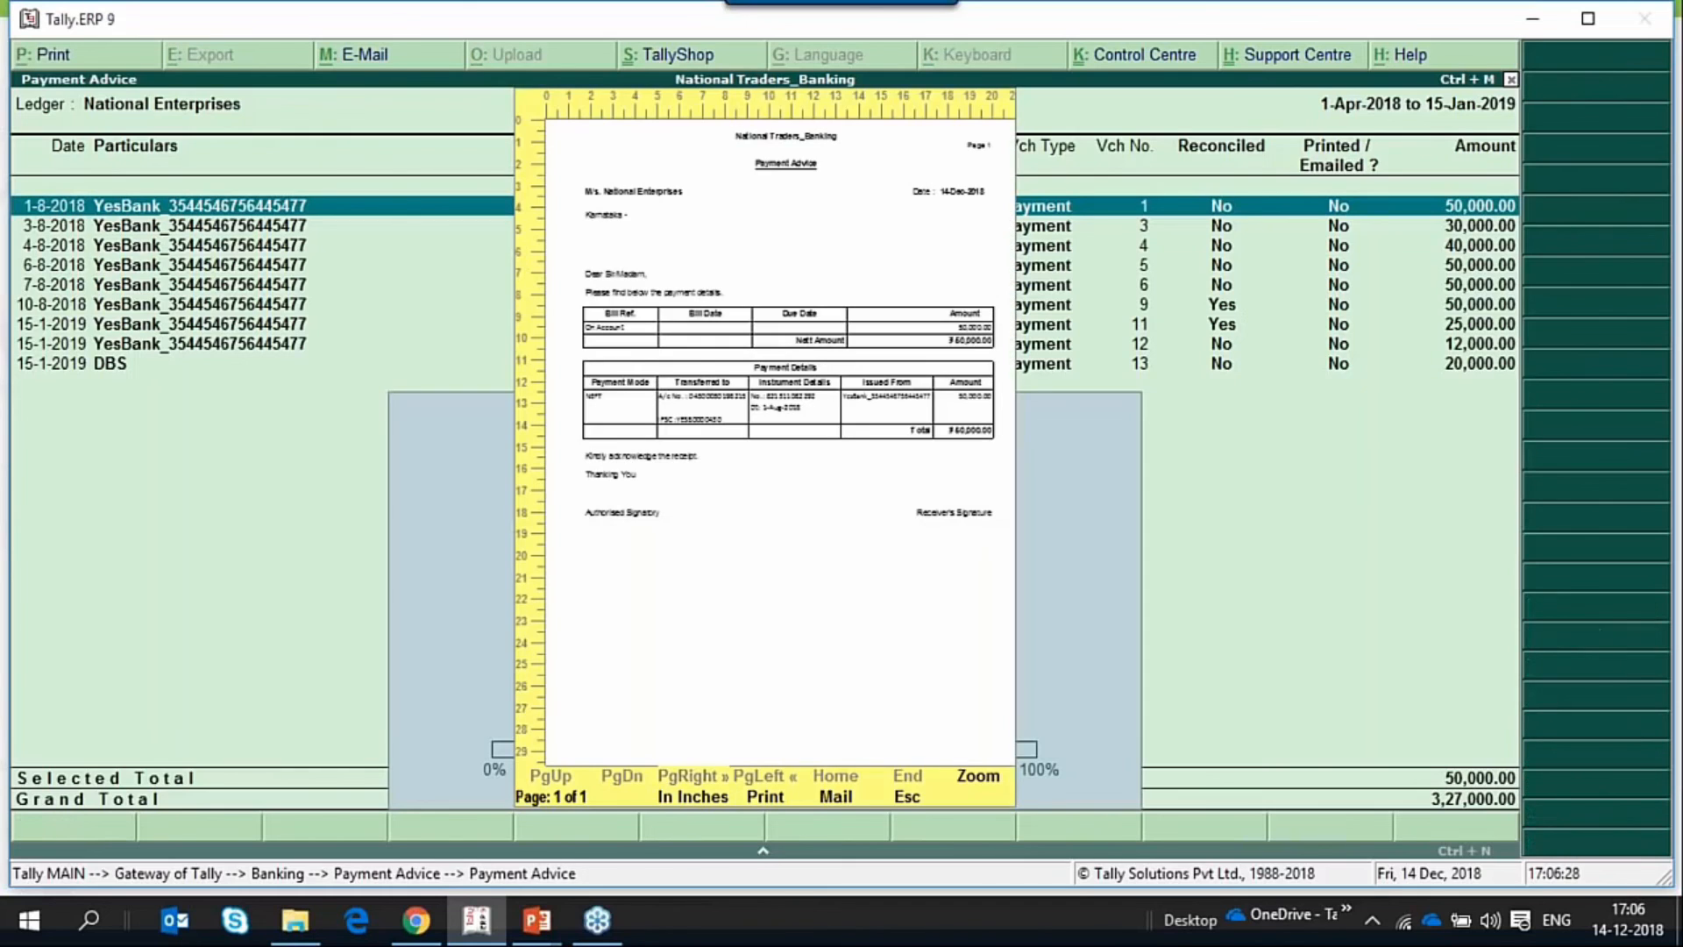
pyautogui.hotkey('alt', 'z')
# Examine the National Enterprises payment advice from its heading and bill details through the payment details to the signature lines.
pyautogui.press('Down')
pyautogui.press('Down')
pyautogui.press('Down')
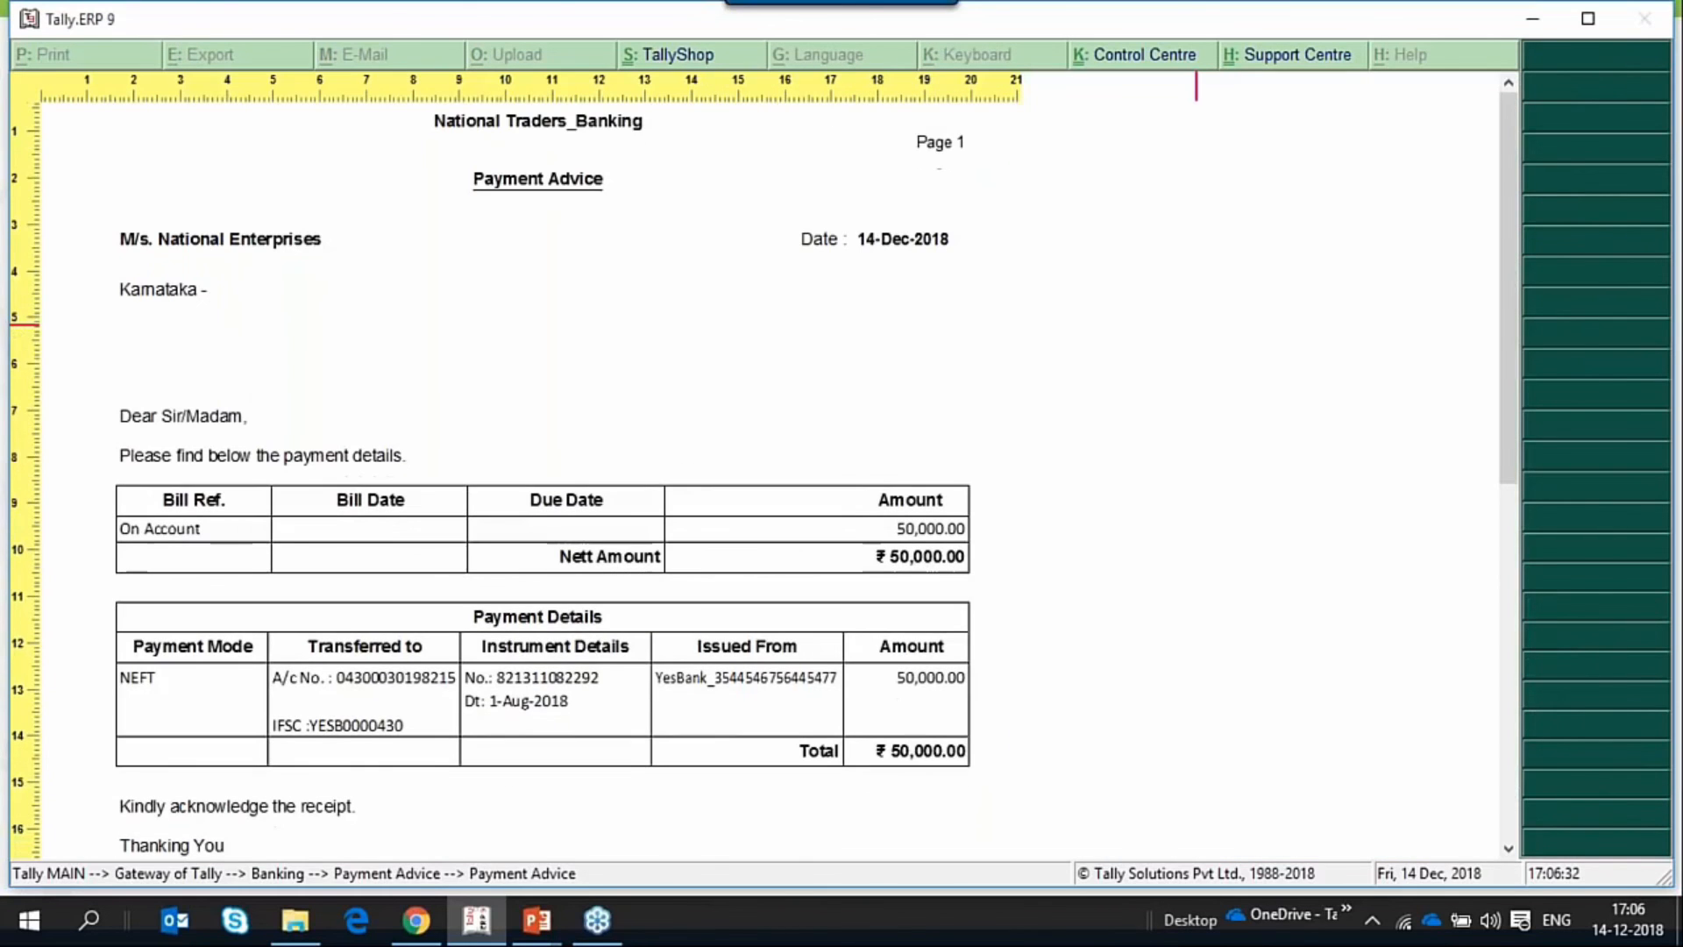
pyautogui.press('Down')
pyautogui.press('Down')
pyautogui.press('Down')
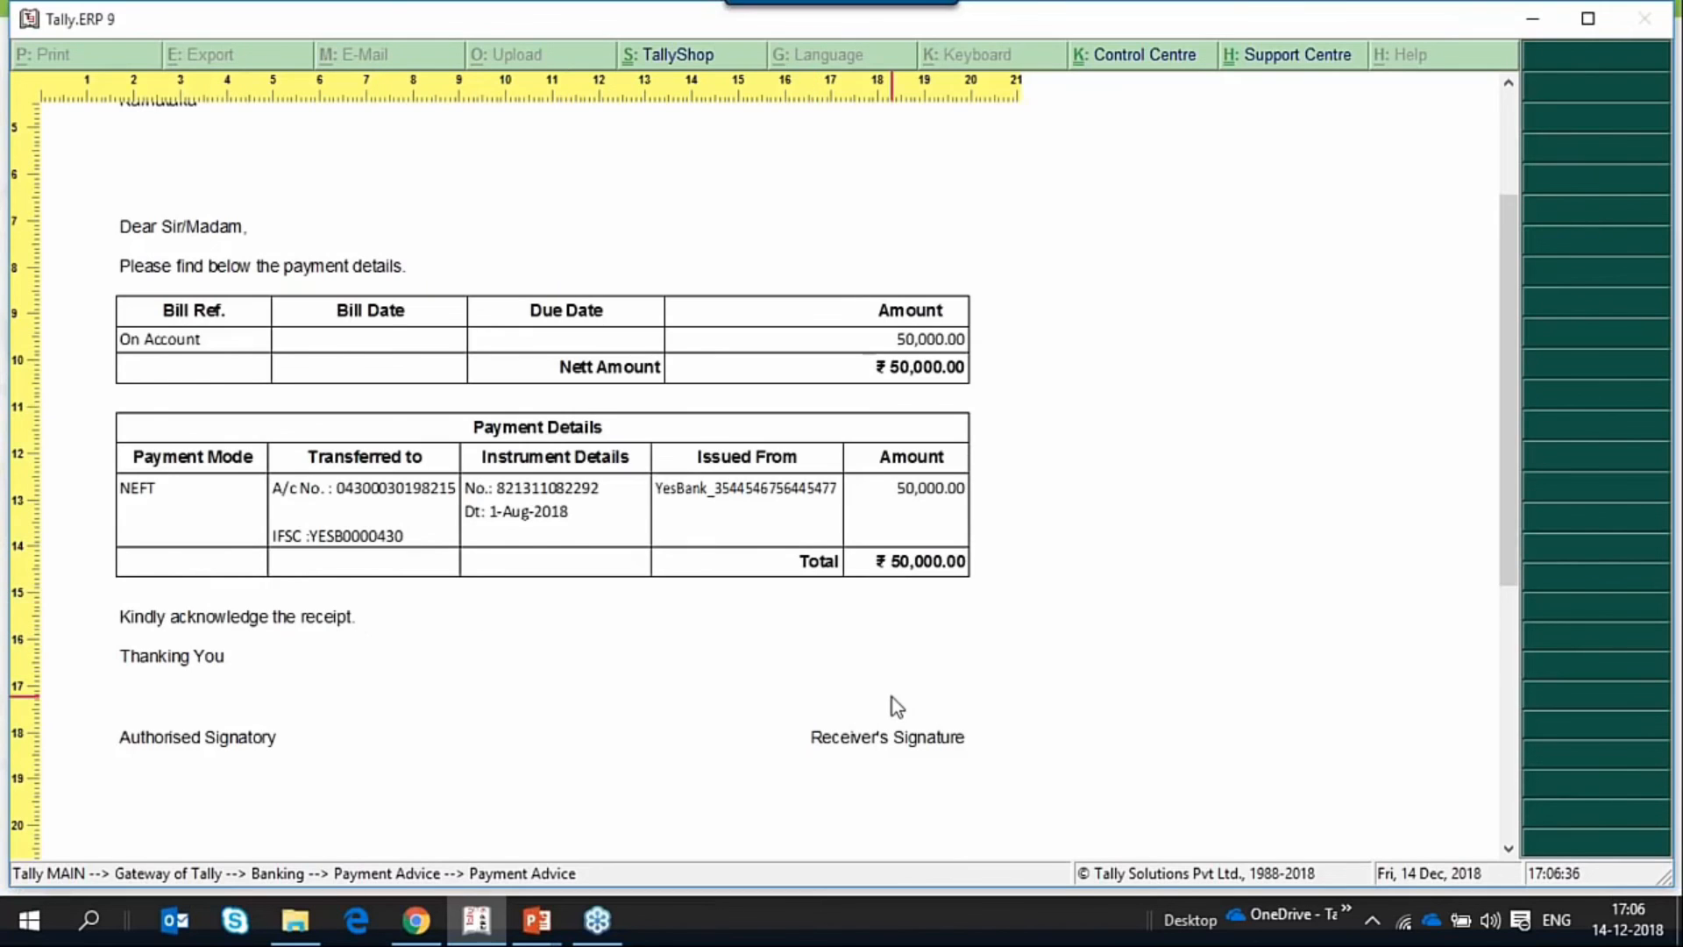
pyautogui.scroll(2, 890, 706)
pyautogui.scroll(2, 1017, 665)
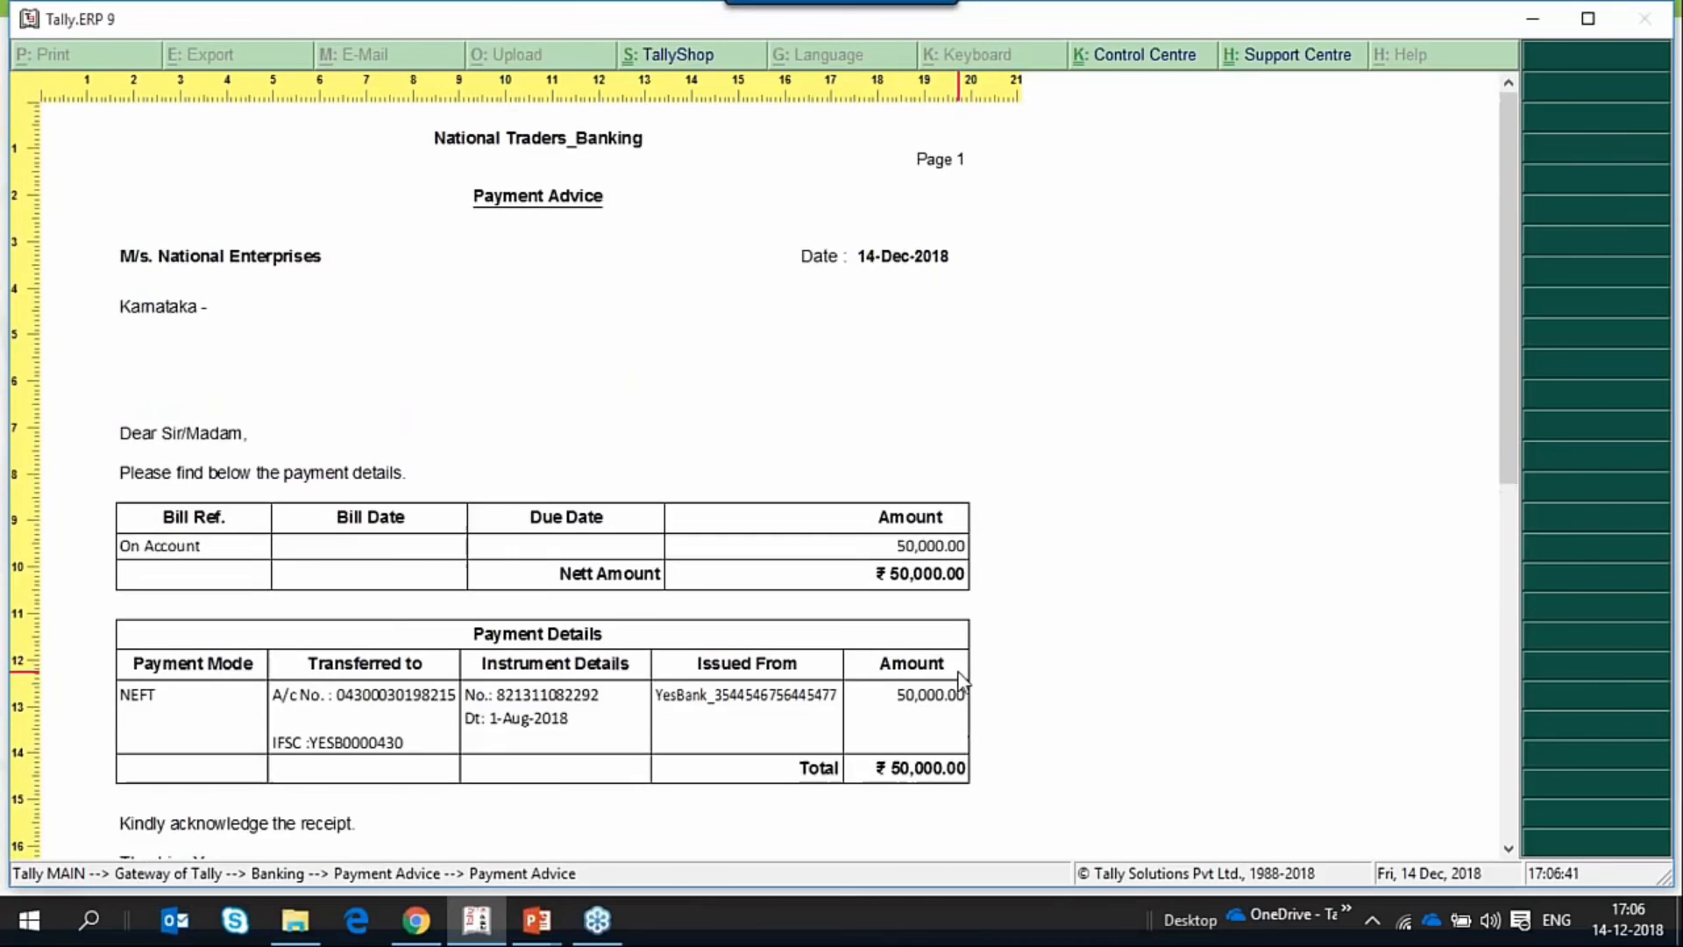
pyautogui.scroll(-5, 962, 682)
pyautogui.scroll(-6, 956, 688)
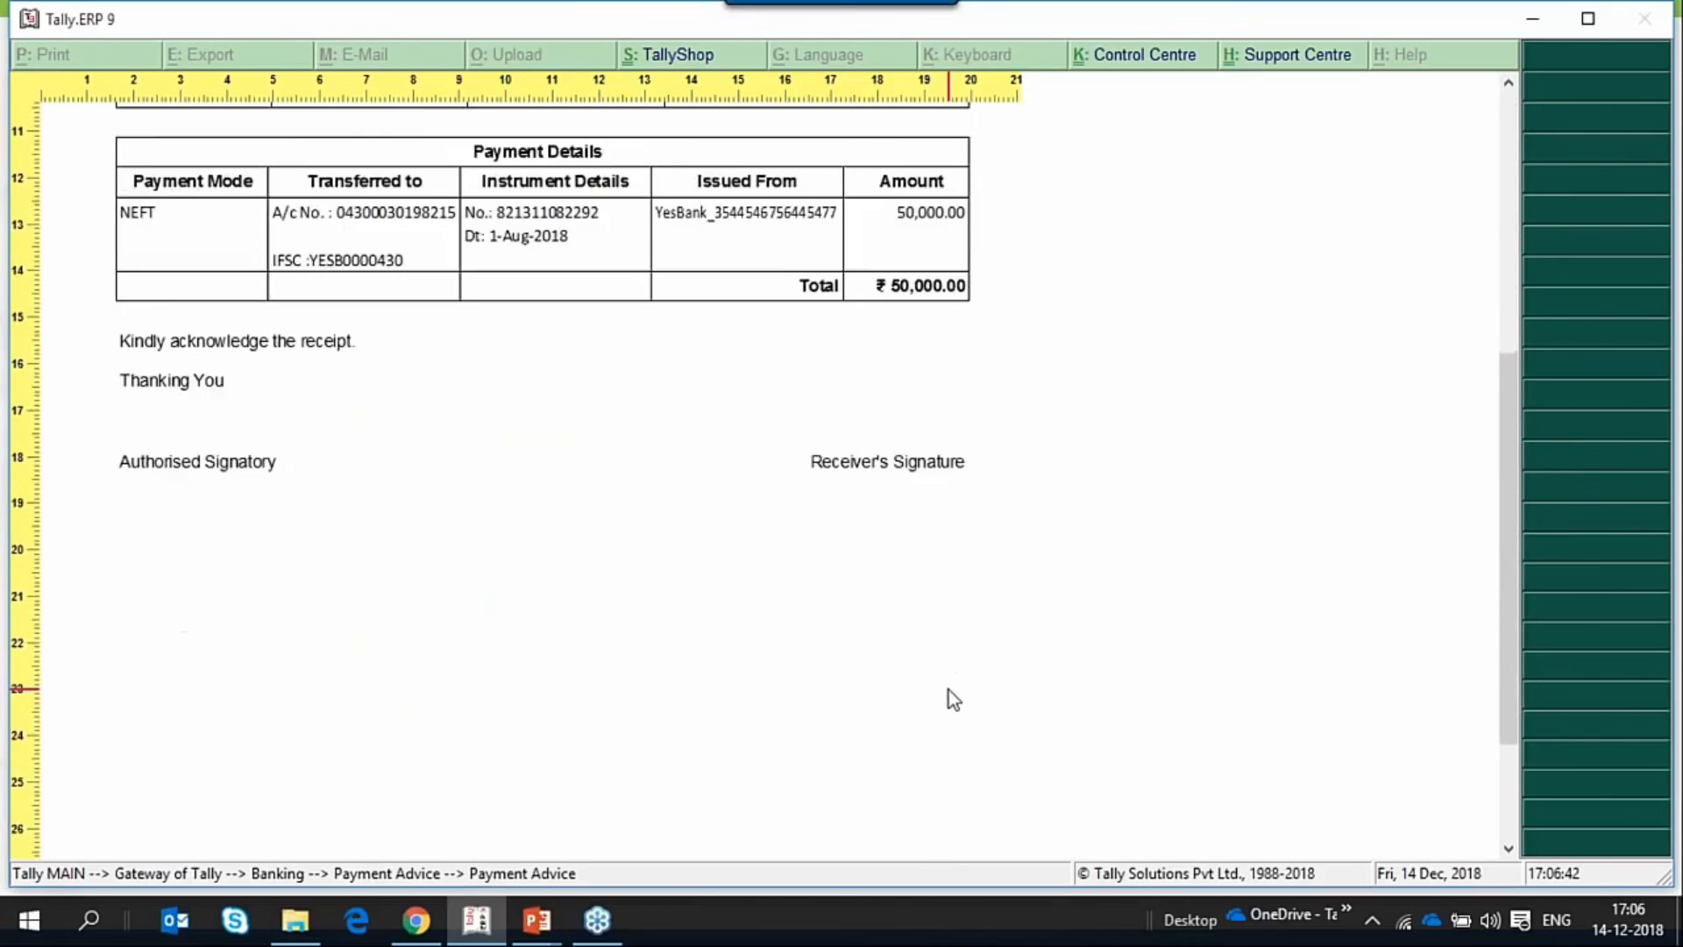